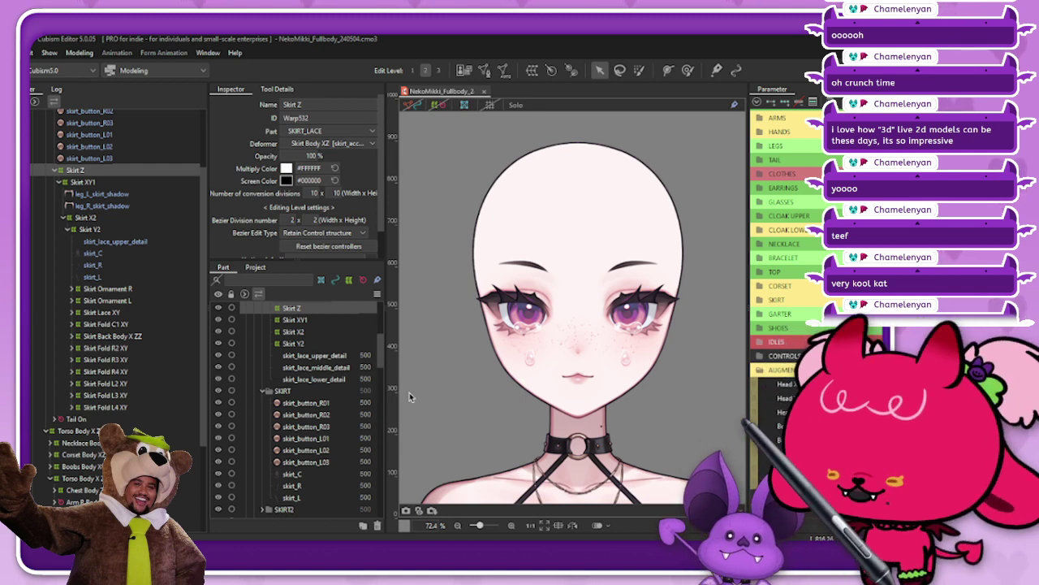
Add a rotation deformer named Tear Drop L02 Drip as the parent of the Tear Drop L02 XY1 warp deformer
left_click(35, 101)
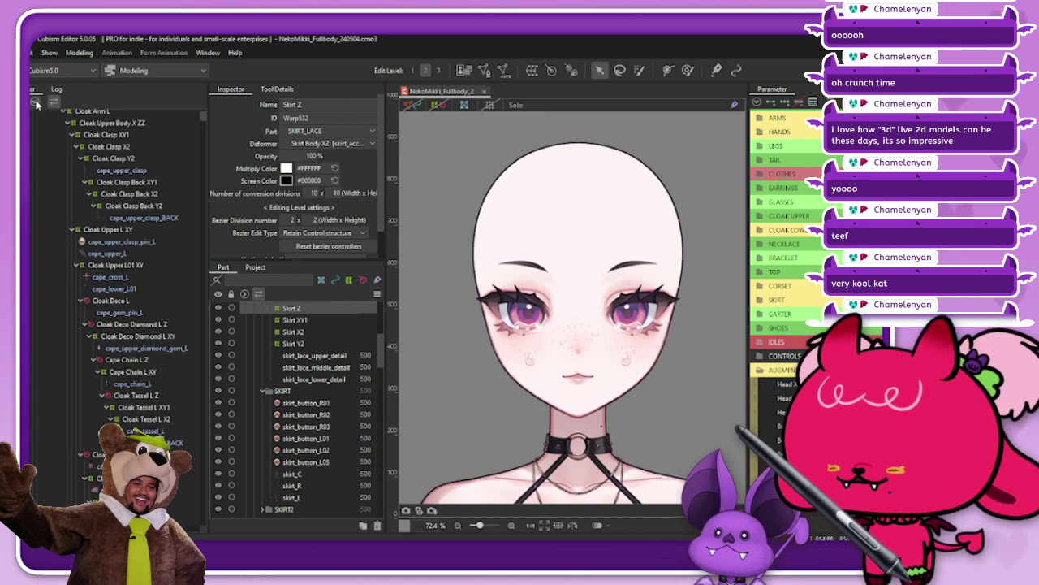
right_click(627, 358)
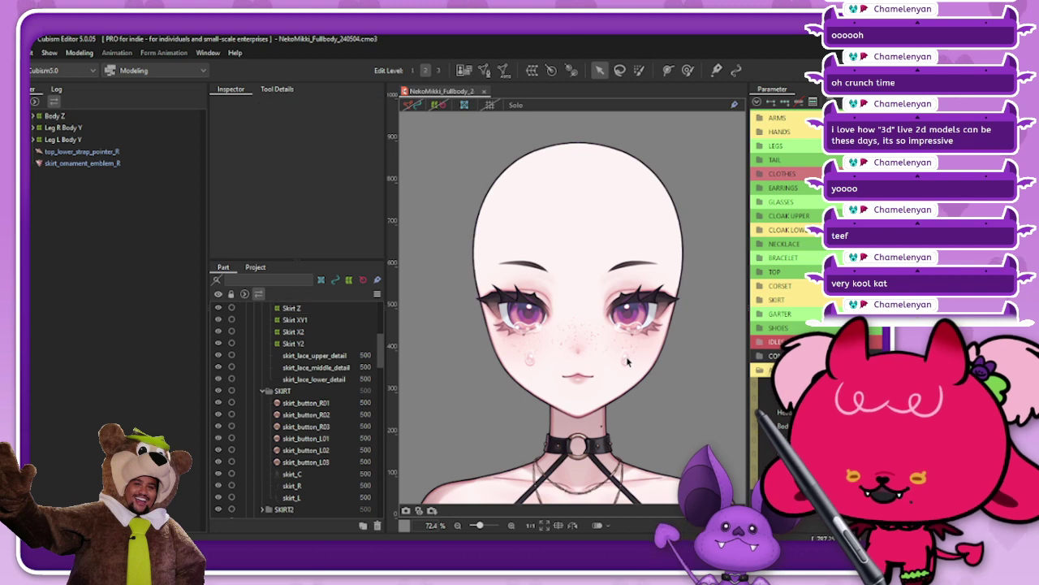
left_click_drag(703, 402, 708, 390)
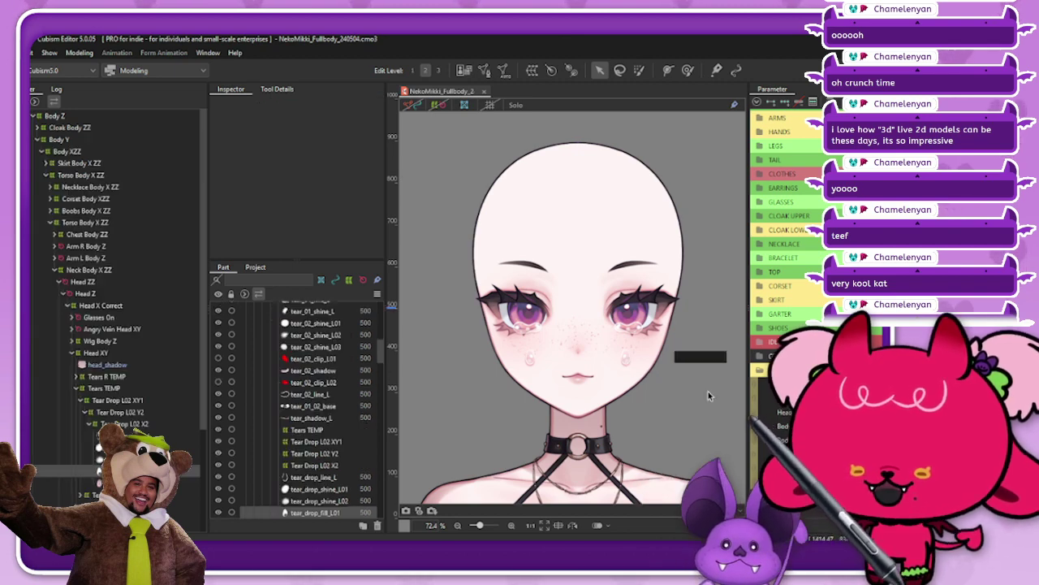
left_click(115, 401)
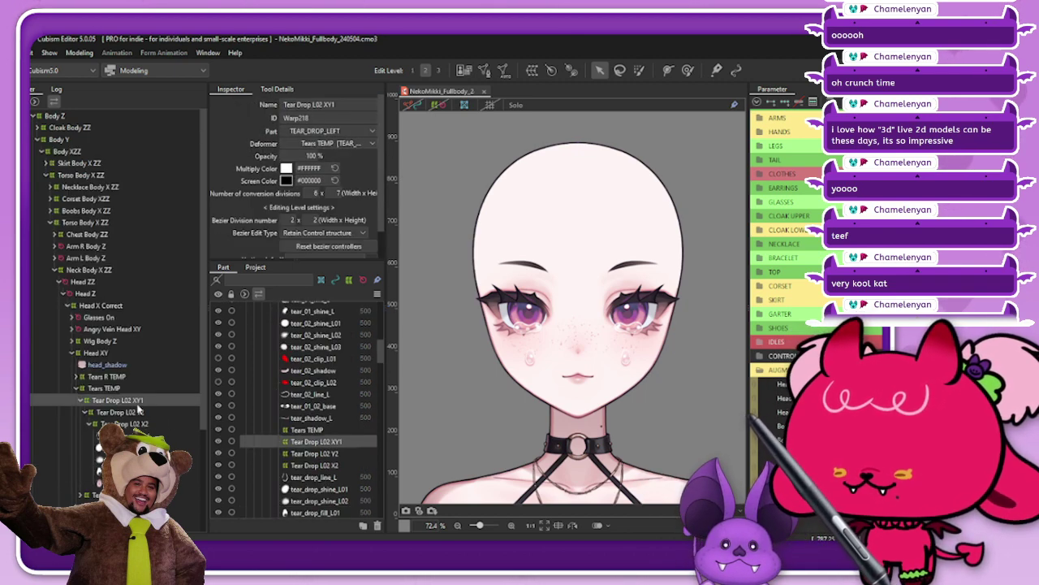
scroll(636, 354, "up", 3)
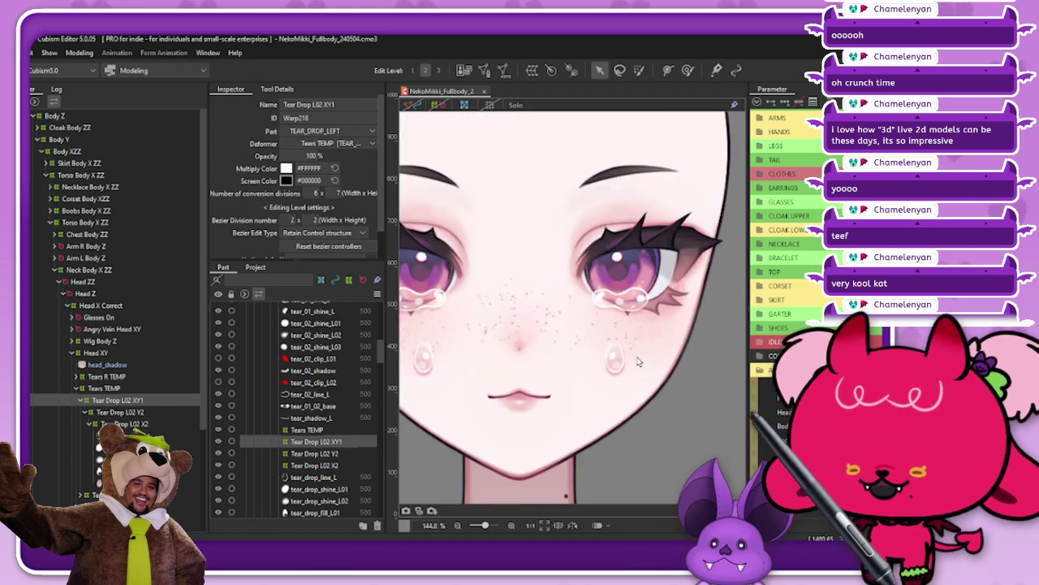
scroll(598, 365, "down", 2)
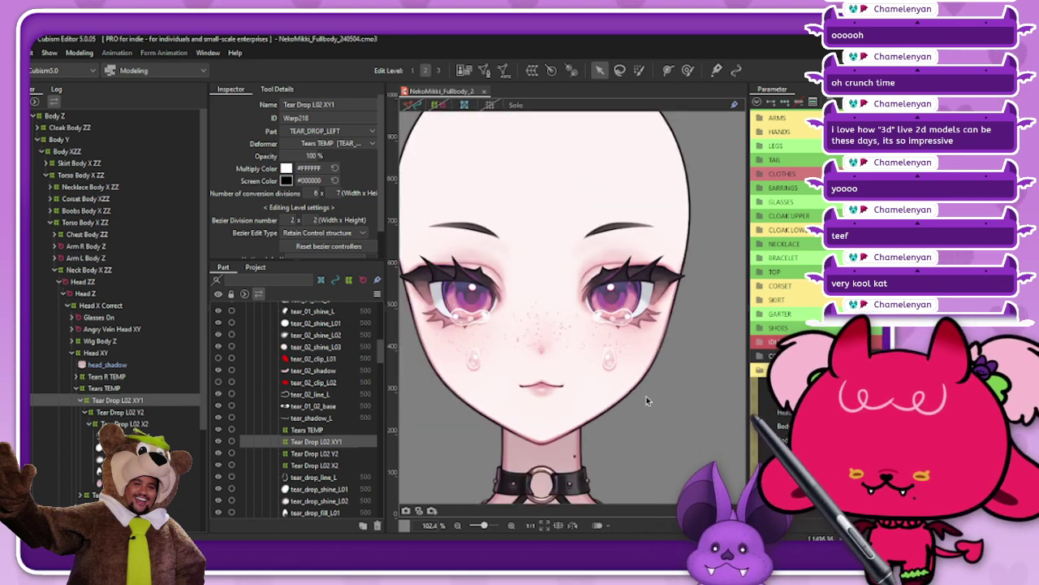
scroll(648, 399, "up", 2)
left_click(552, 70)
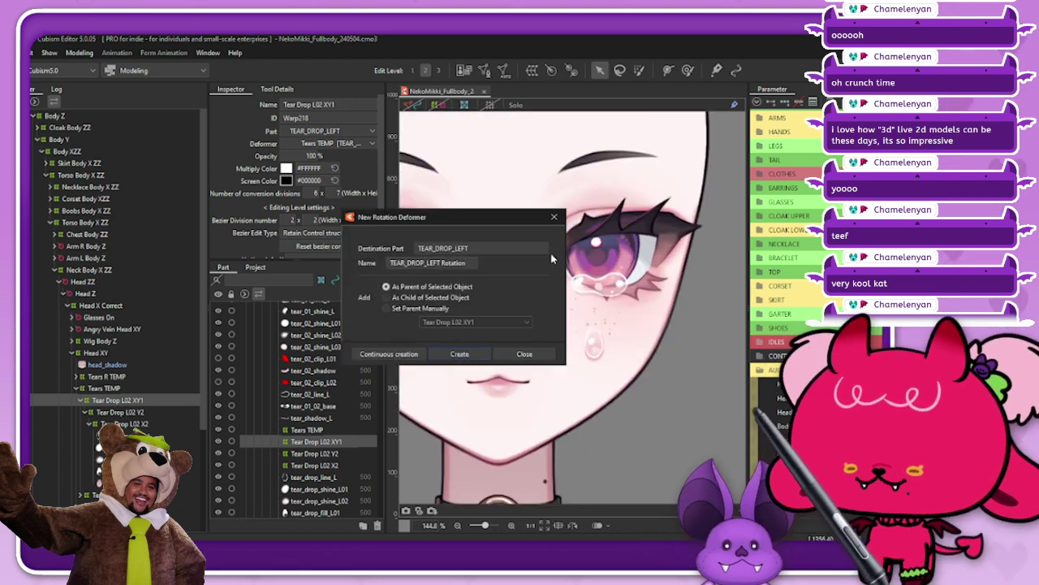
left_click_drag(467, 262, 367, 264)
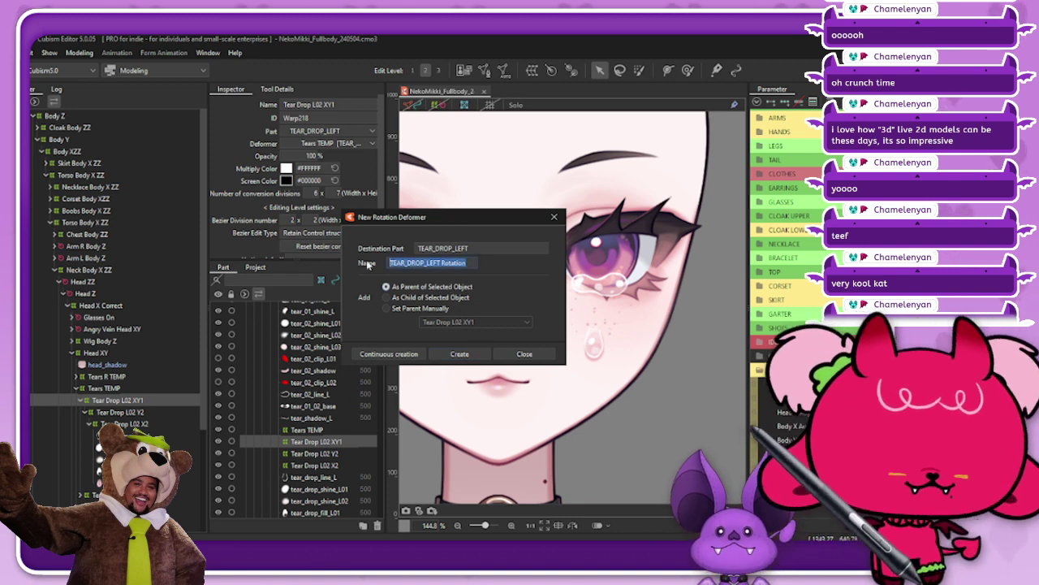
type("Tear Drop L02")
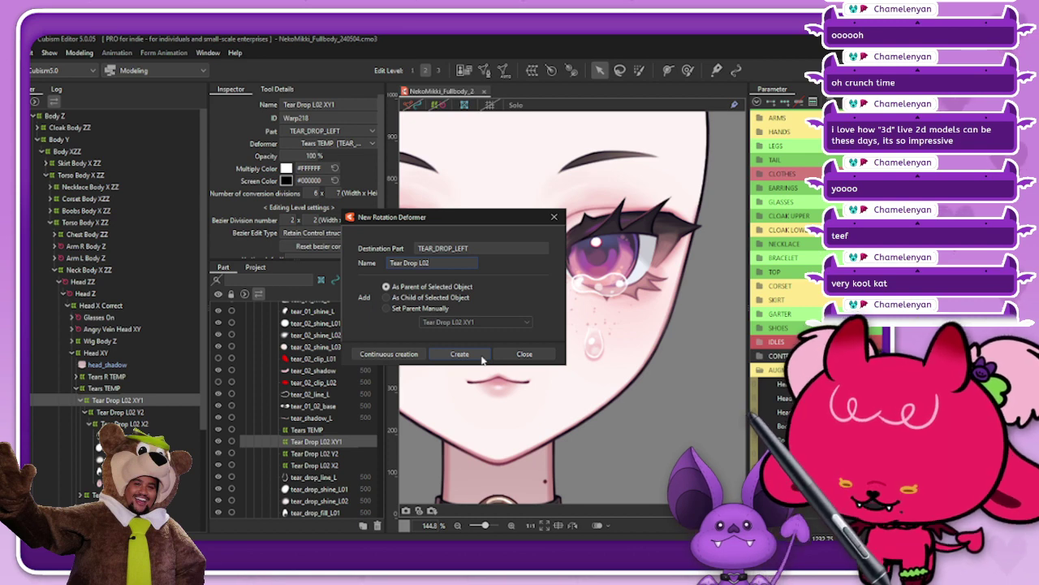
type("p")
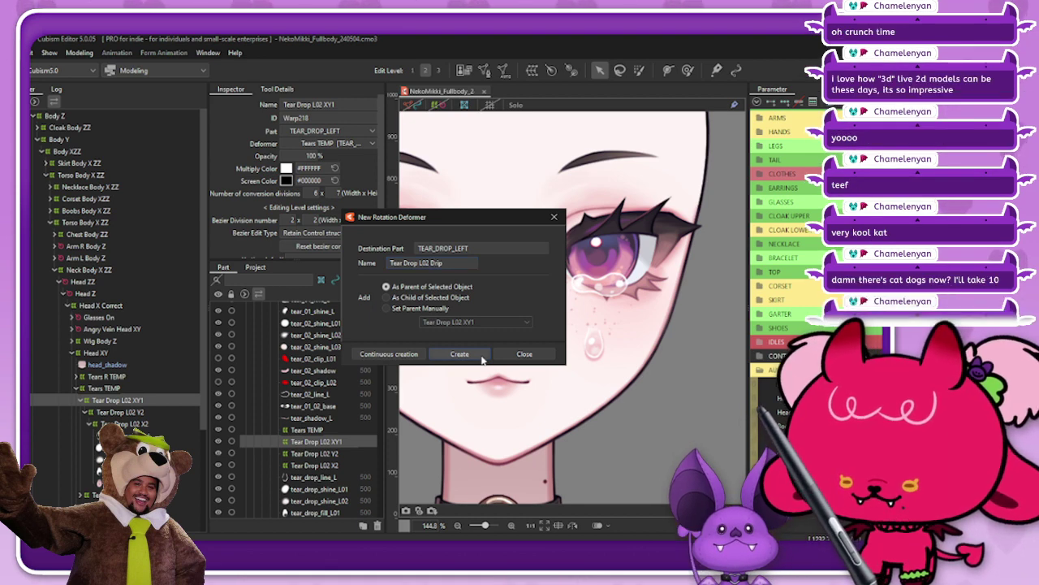
left_click(482, 357)
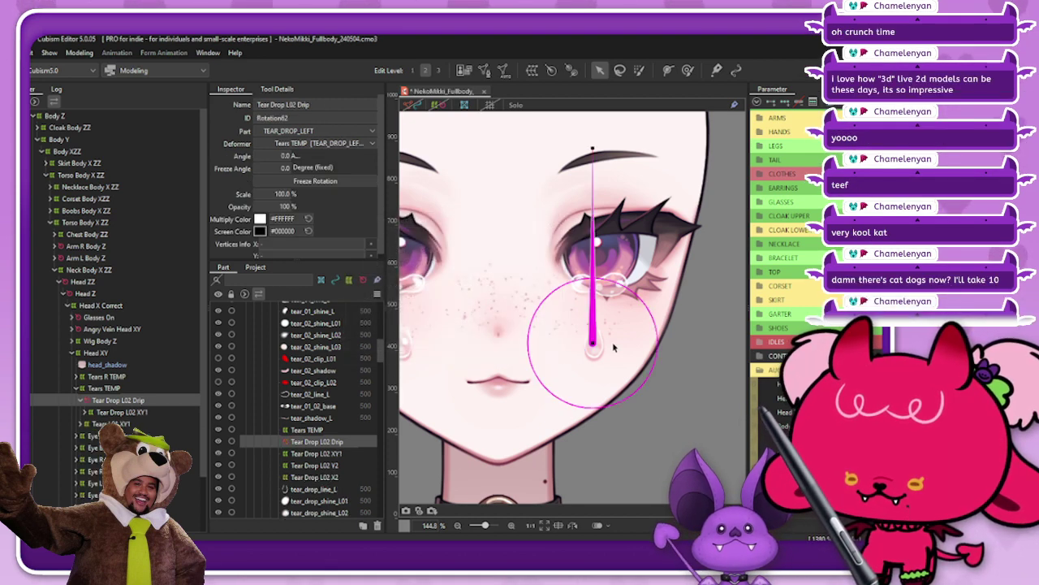
Shorten the handle of the Tear Drop L02 Drip rotation deformer and move its pivot to the upper tip of the tear drop
left_click(439, 108)
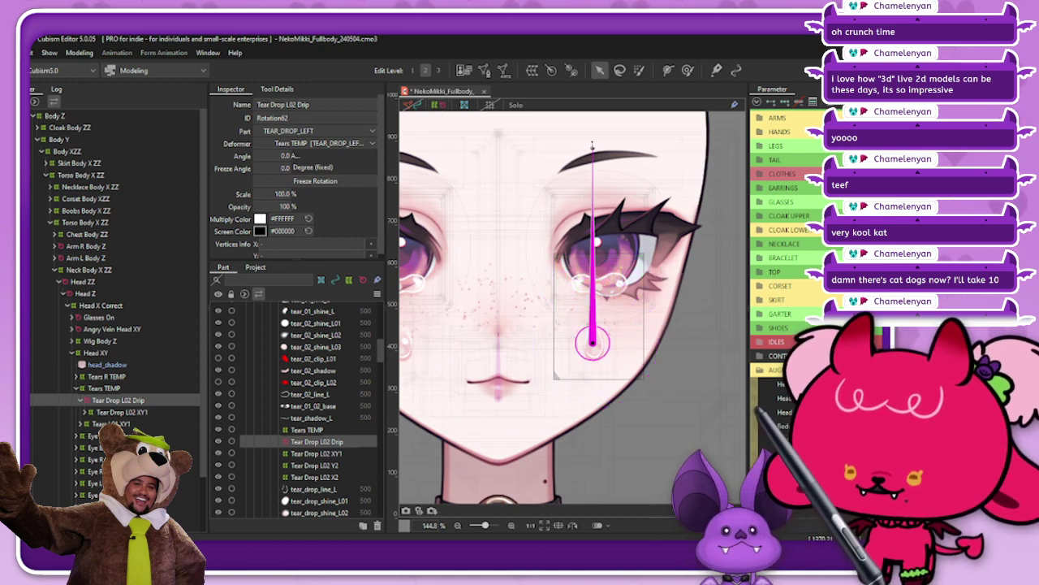
left_click_drag(592, 146, 593, 287)
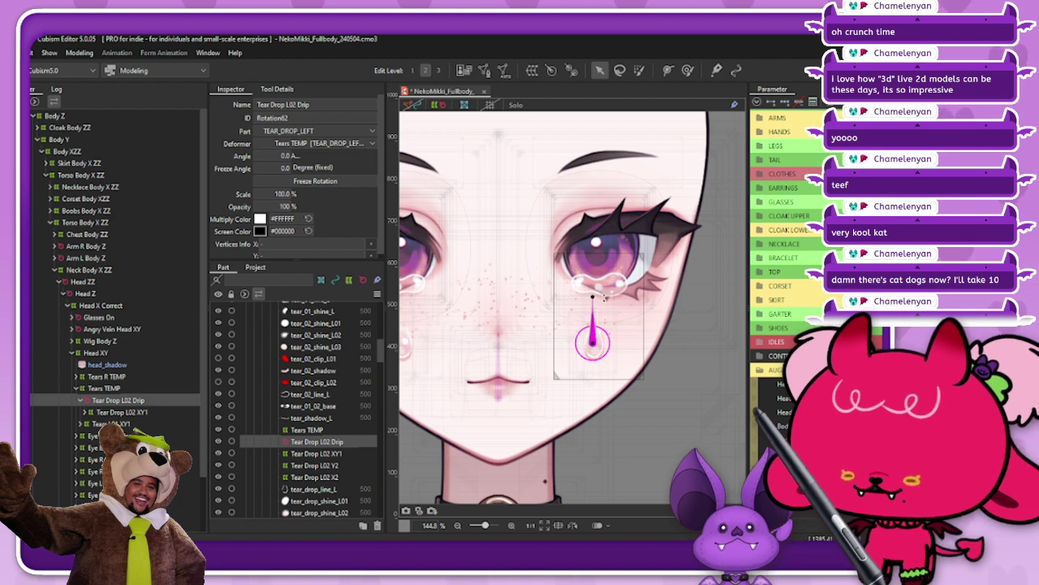
scroll(605, 334, "up", 2)
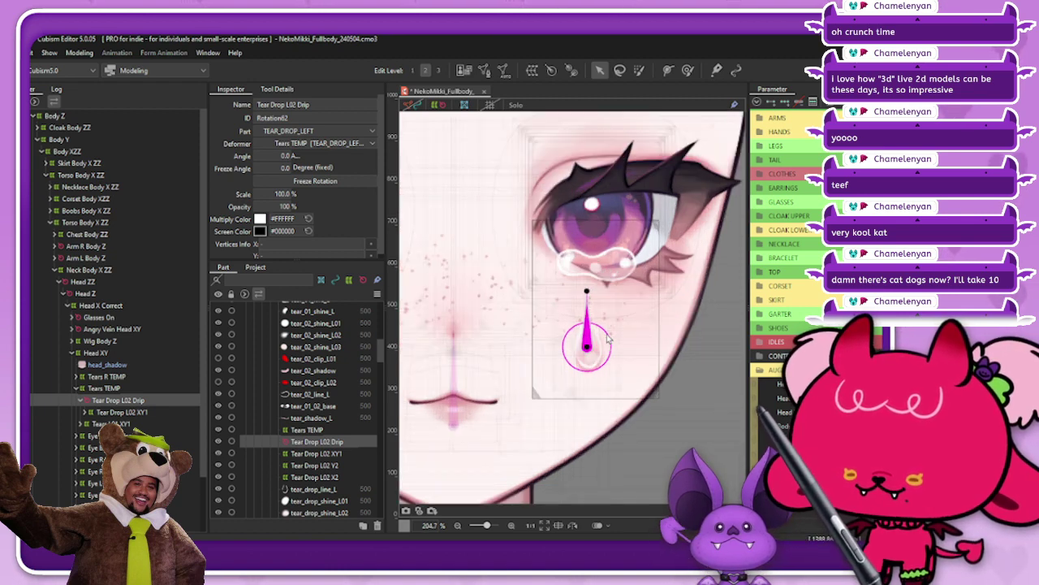
mouse_move(586, 346)
left_mouse_down()
mouse_move(591, 319)
mouse_move(589, 341)
mouse_move(595, 329)
left_mouse_up()
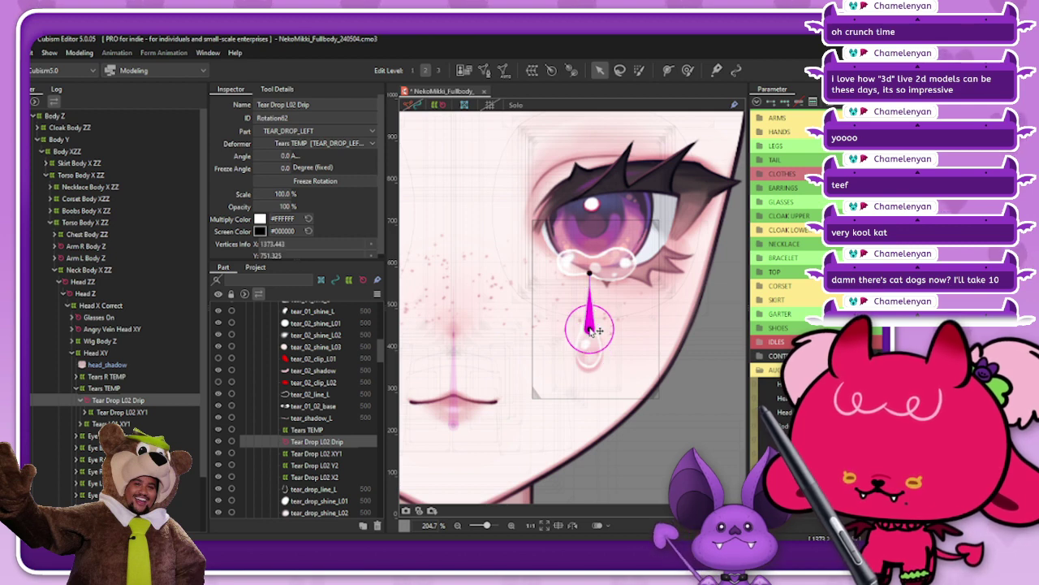
key("Left")
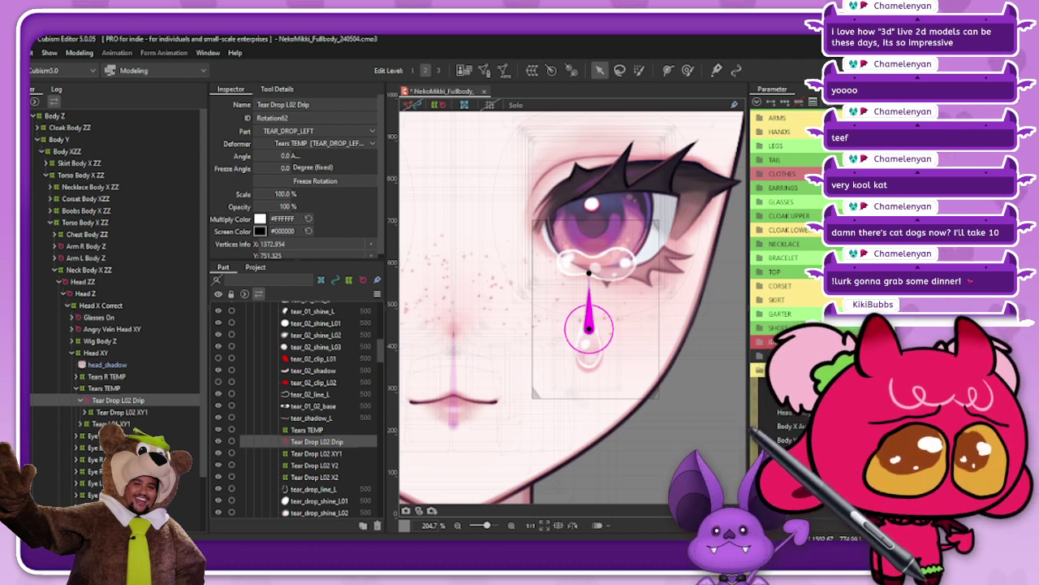
Add two keyforms on Tear Cycle L to the drip deformer and raise the tear to the lower eyelid for the first keyform
scroll(788, 243, "up", 5)
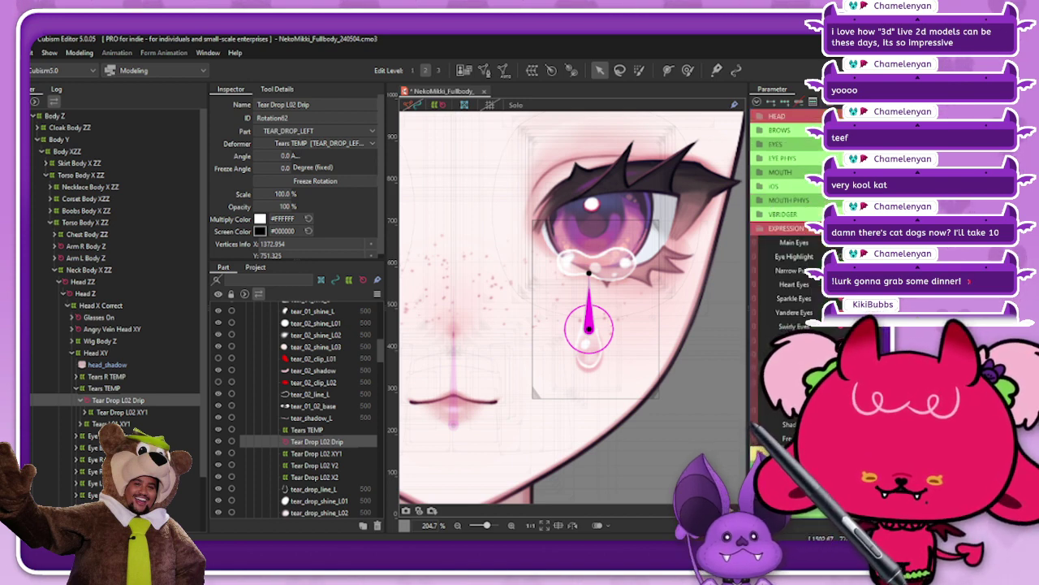
scroll(791, 211, "down", 6)
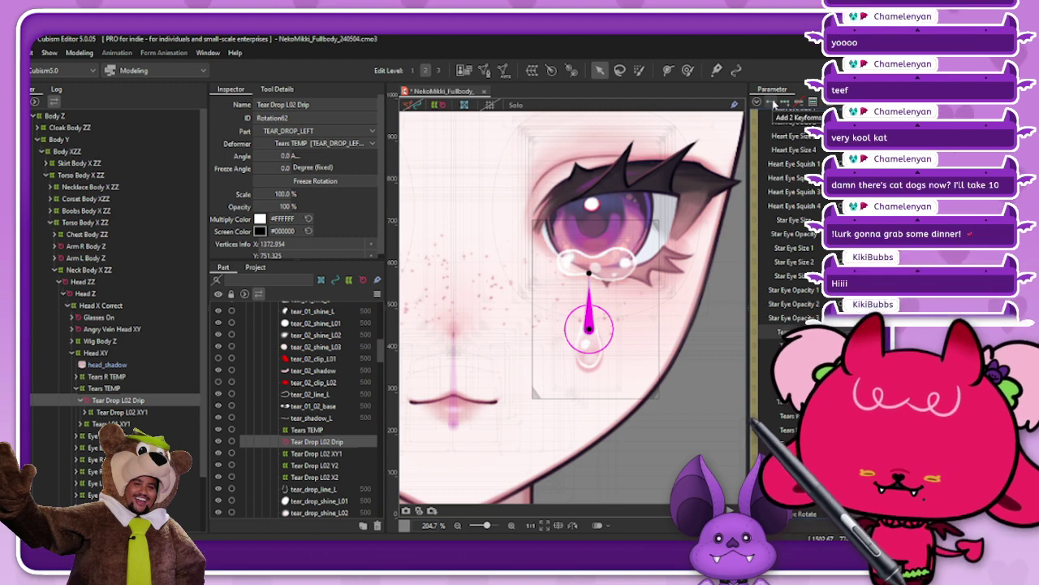
left_click(774, 104)
left_click(563, 308)
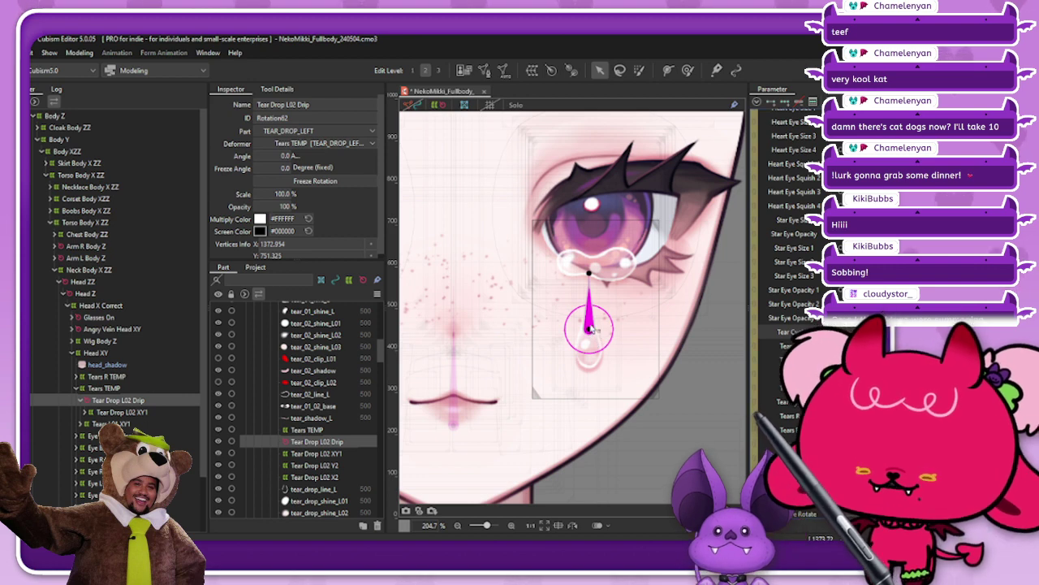
left_click_drag(590, 325, 602, 257)
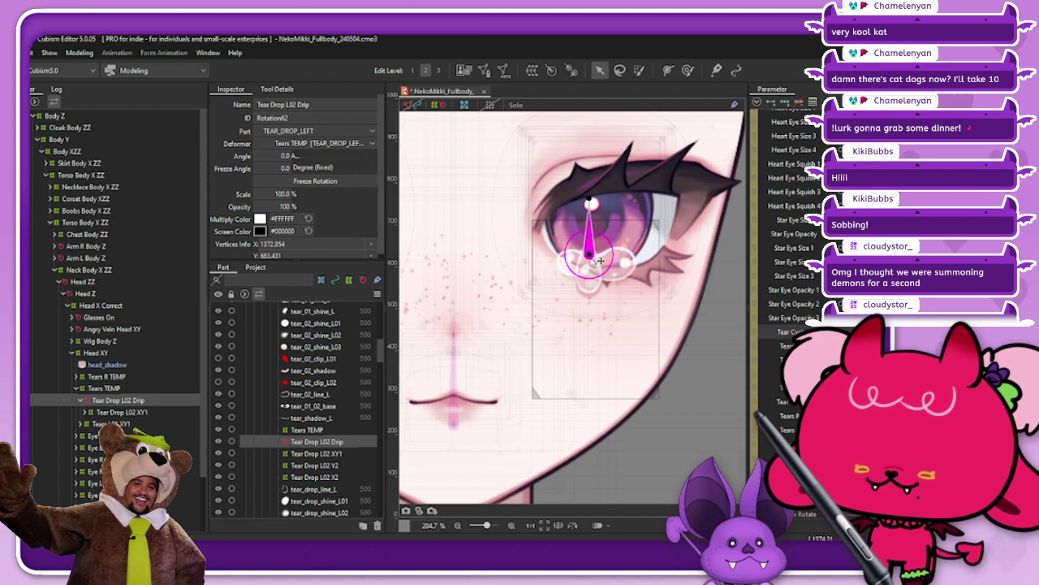
left_click_drag(592, 254, 597, 262)
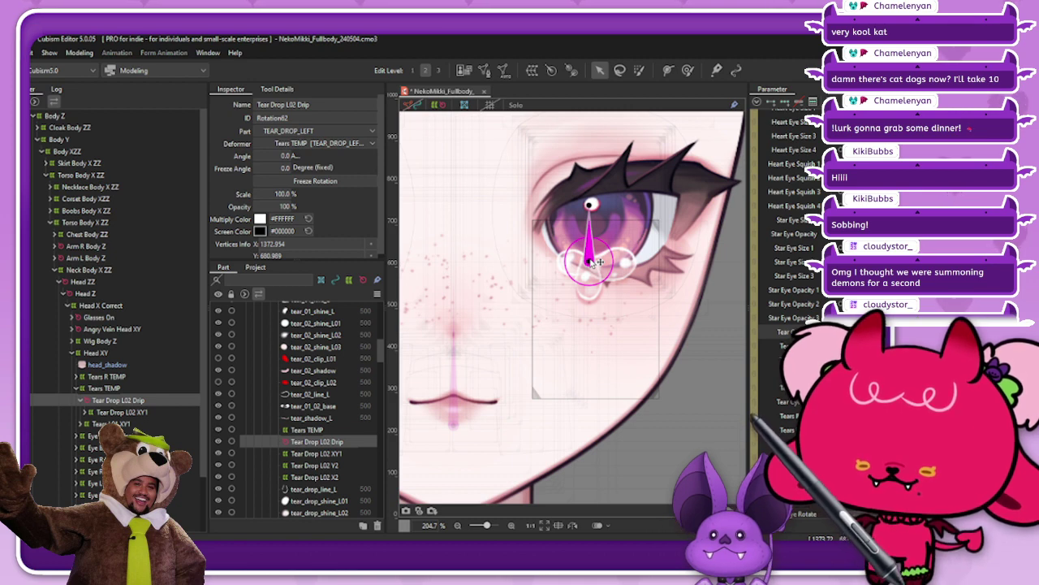
At the other end of the Tear Cycle L parameter, move the drip deformer straight down until the tear is below the jawline
left_click_drag(845, 331, 865, 331)
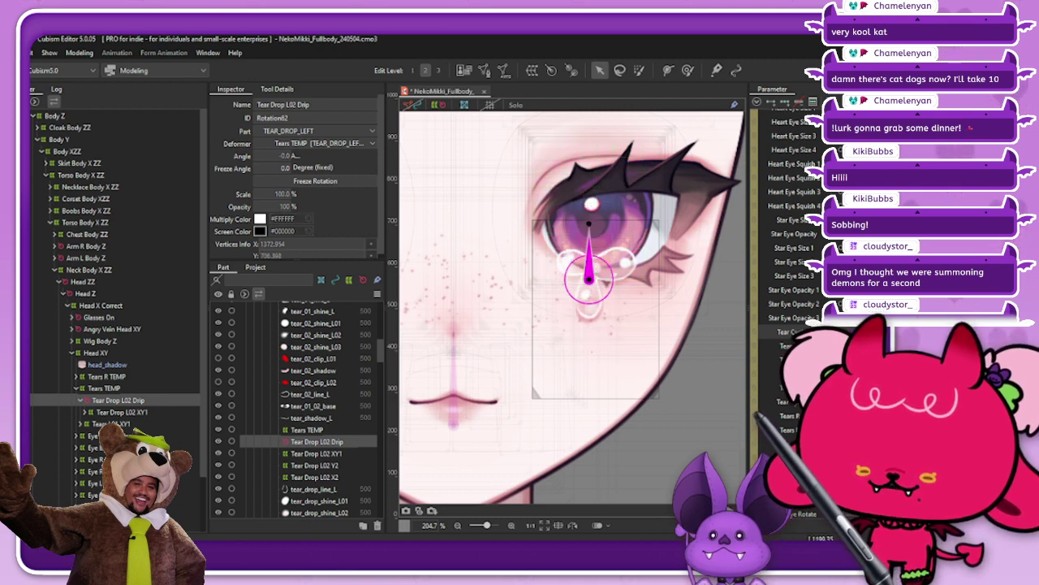
left_click_drag(589, 278, 602, 475)
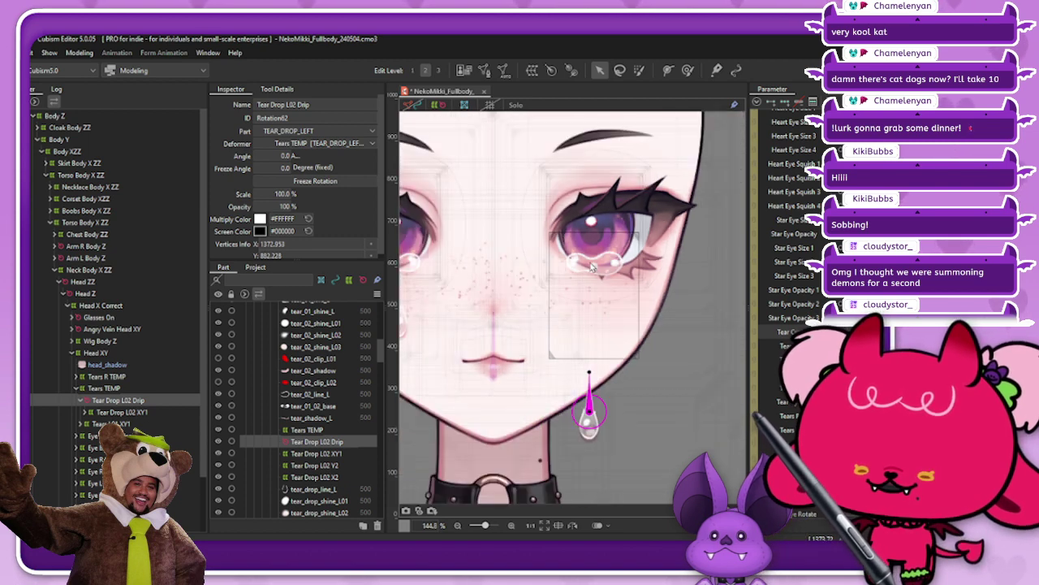
scroll(602, 475, "down", 4)
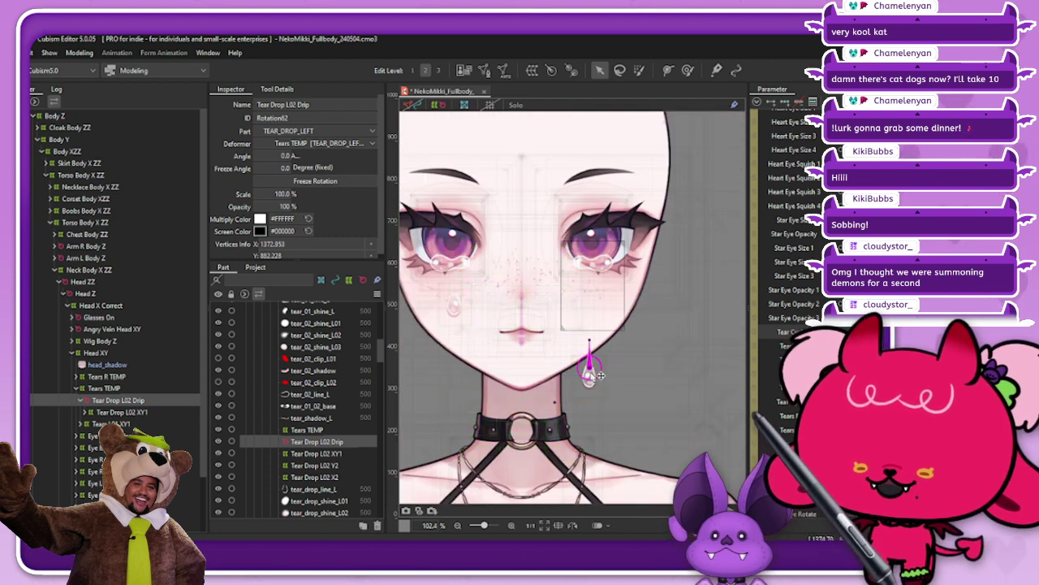
scroll(591, 395, "up", 2)
Clip the tear_drop_shadow_L mesh to the face by setting its clipping ID to face_base
left_click(85, 413)
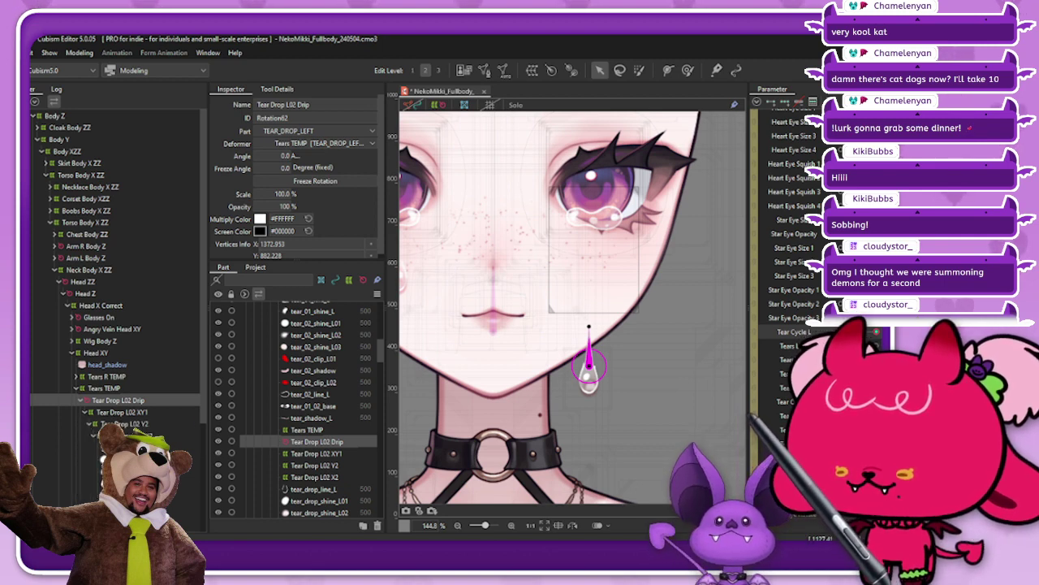
left_click(122, 494)
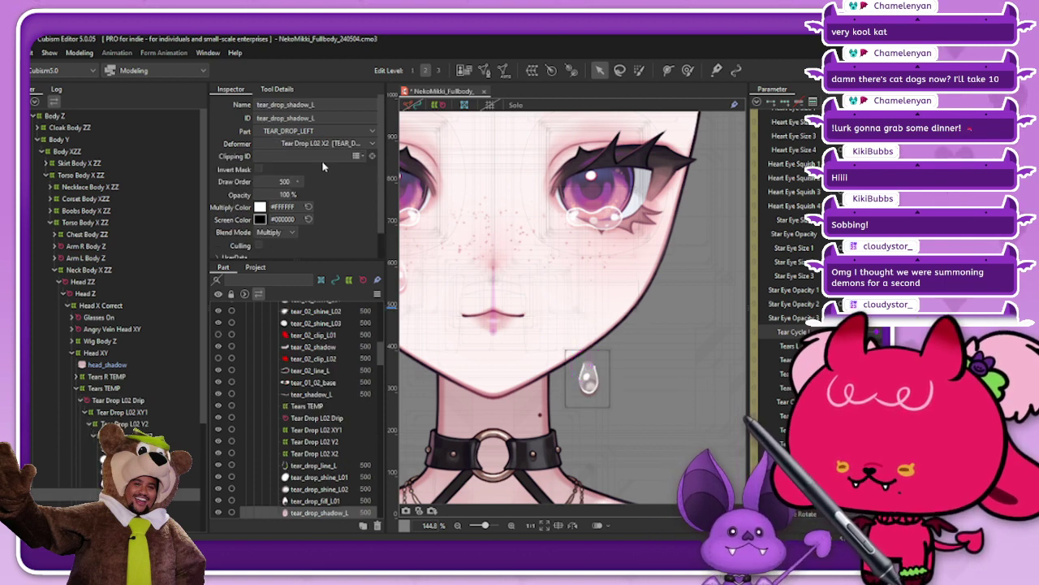
left_click(510, 377)
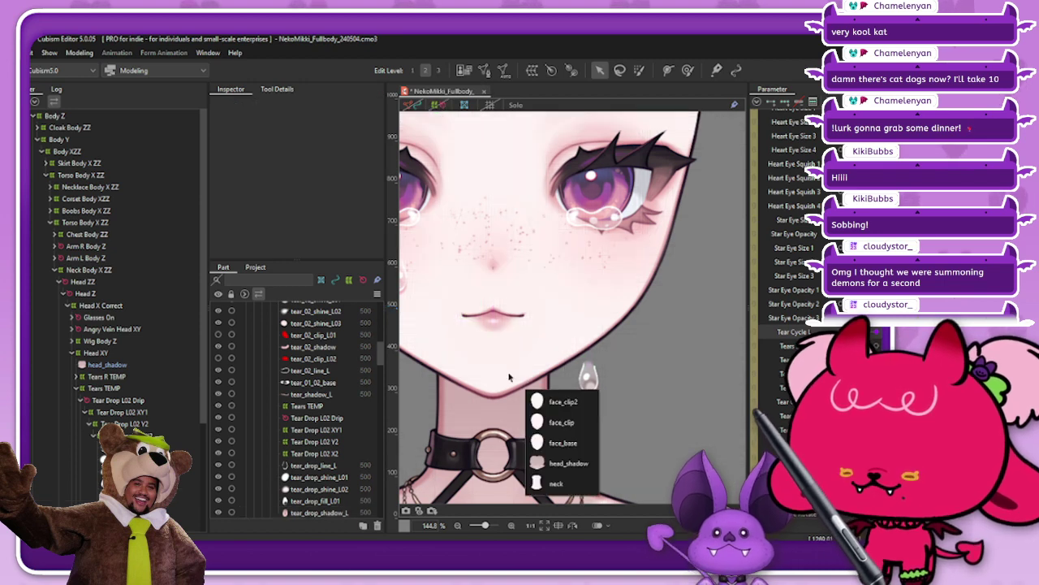
left_click(583, 450)
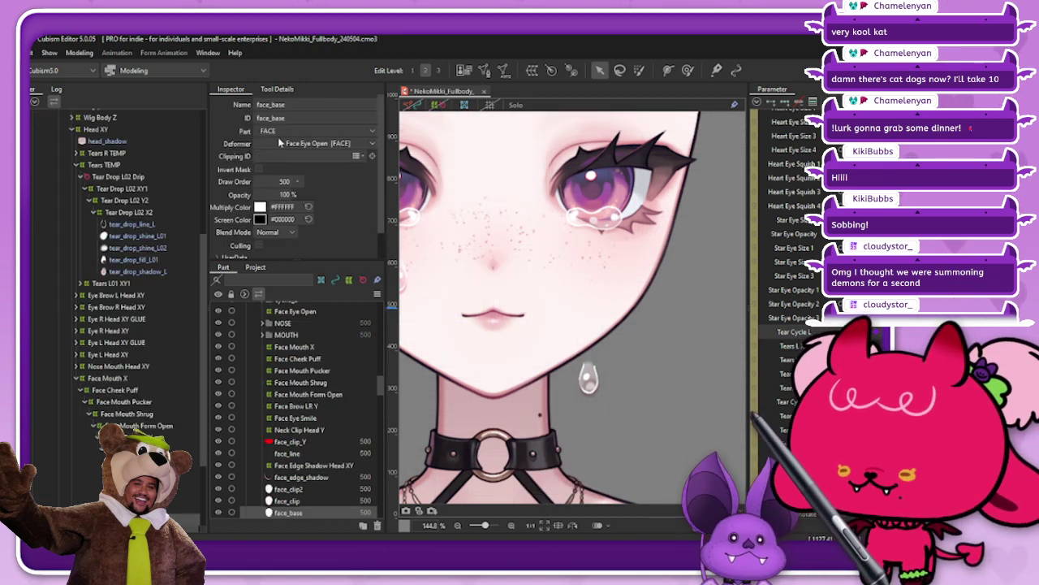
left_click(138, 272)
left_click(306, 155)
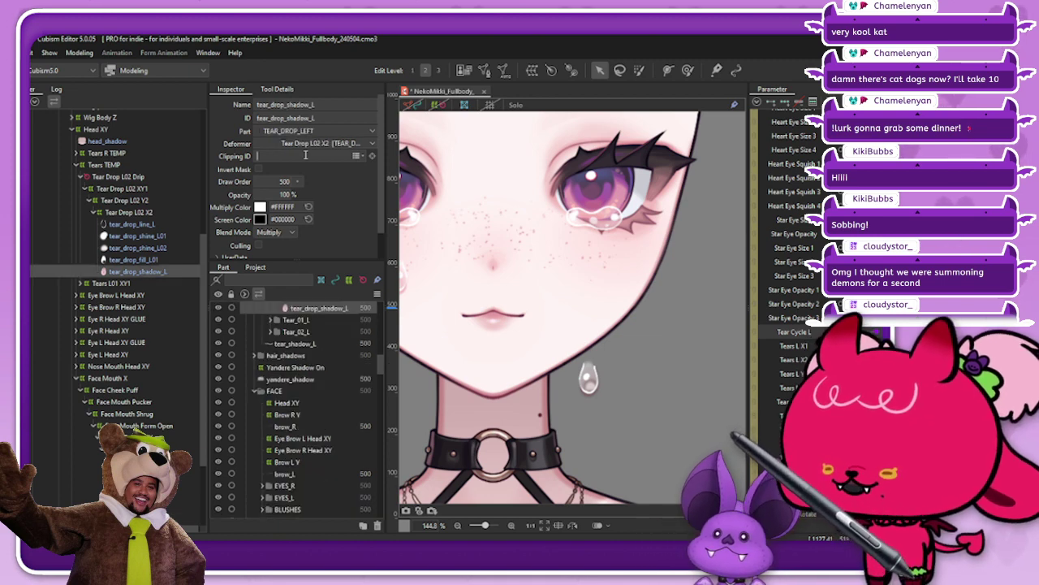
type("face_base")
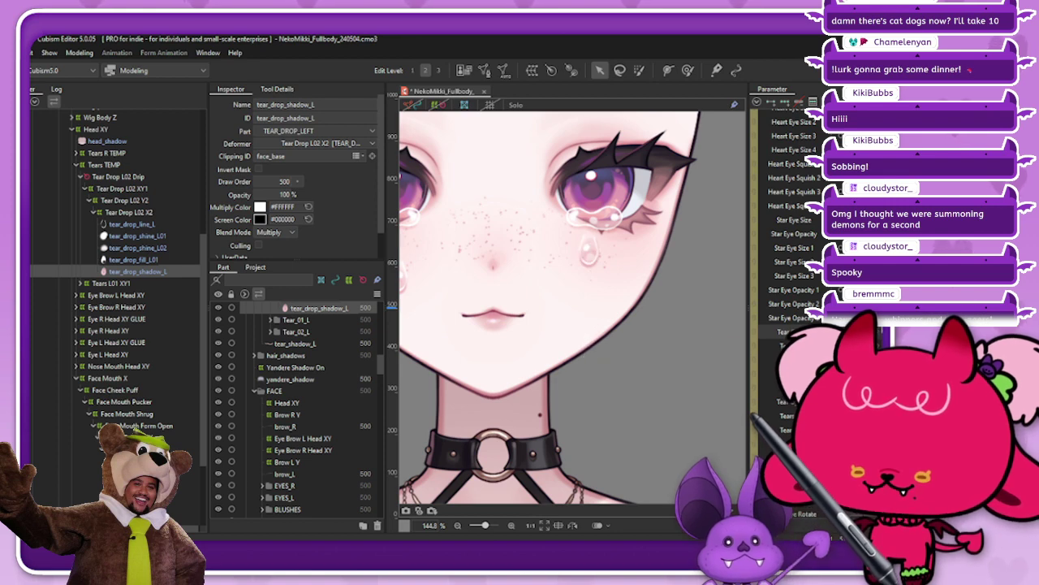
left_click(743, 330)
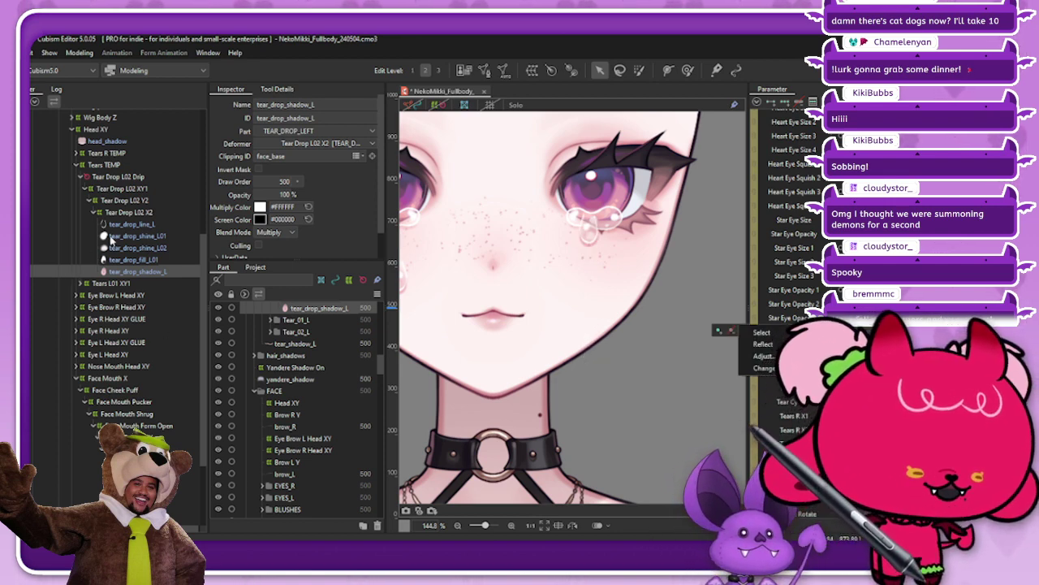
left_click(78, 164)
left_click(77, 165)
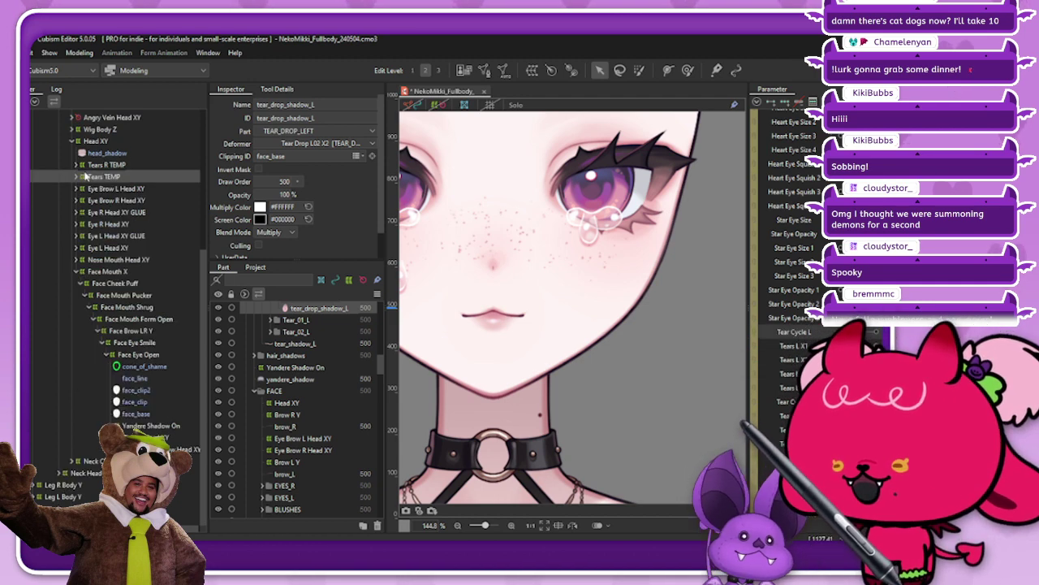
left_click(77, 176)
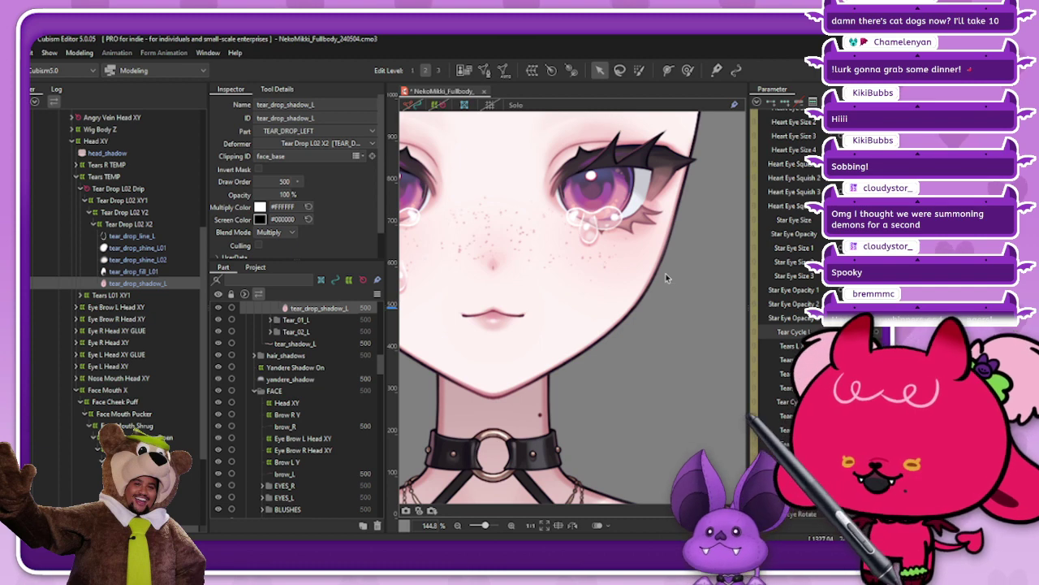
Select the Tear Drop L02 Drip rotation deformer and scrub the Tear Cycle L parameter to check the tear's fall
left_click(150, 201)
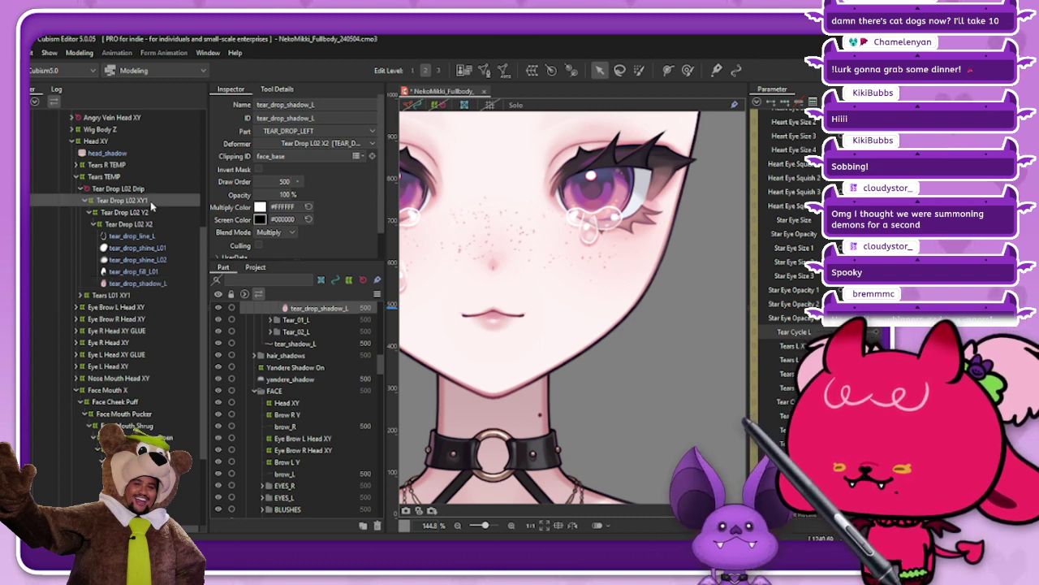
left_click(150, 188)
left_click_drag(829, 331, 878, 332)
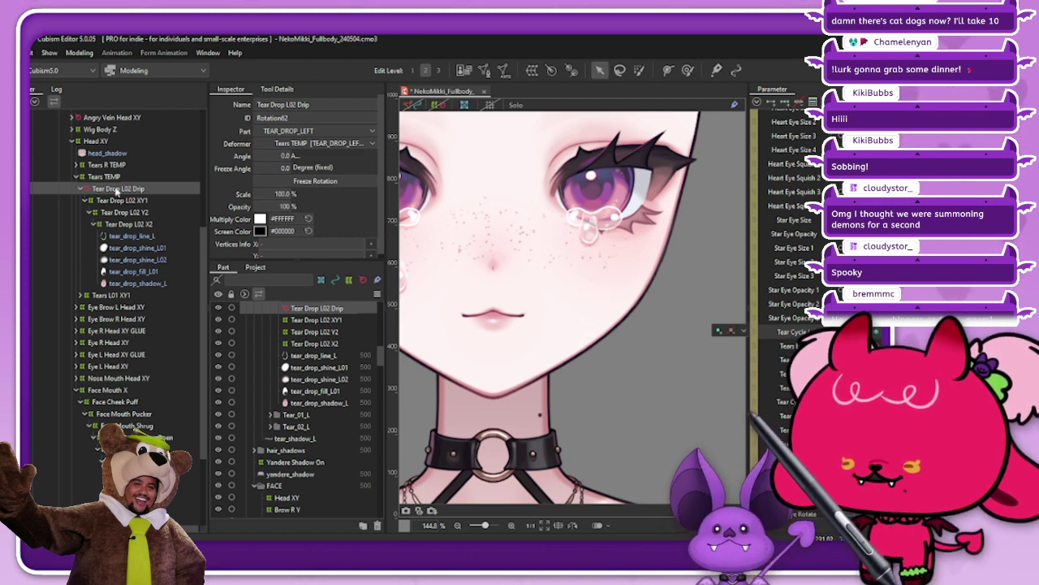
Create a warp deformer named "Tear Drop L Path" as the parent of the Tear Drop L02 Drip deformer
left_click(531, 72)
triple_click(595, 185)
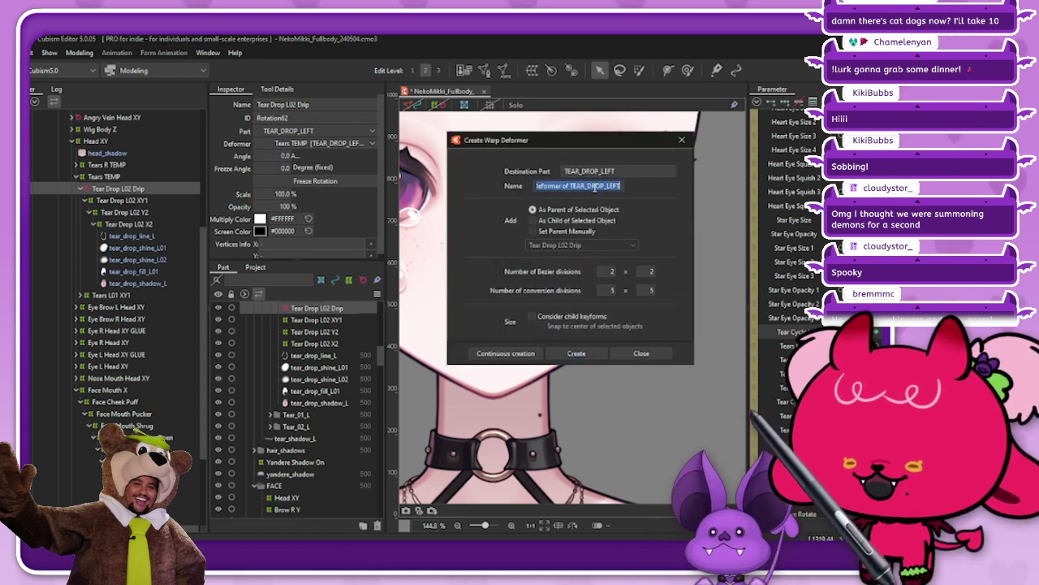
type("Tear")
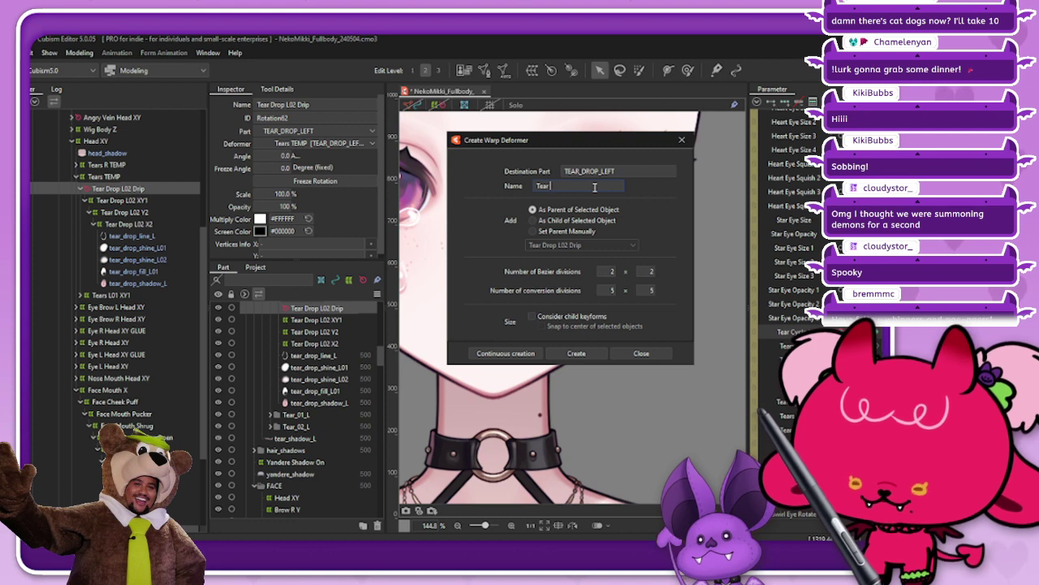
type(" Drop Path")
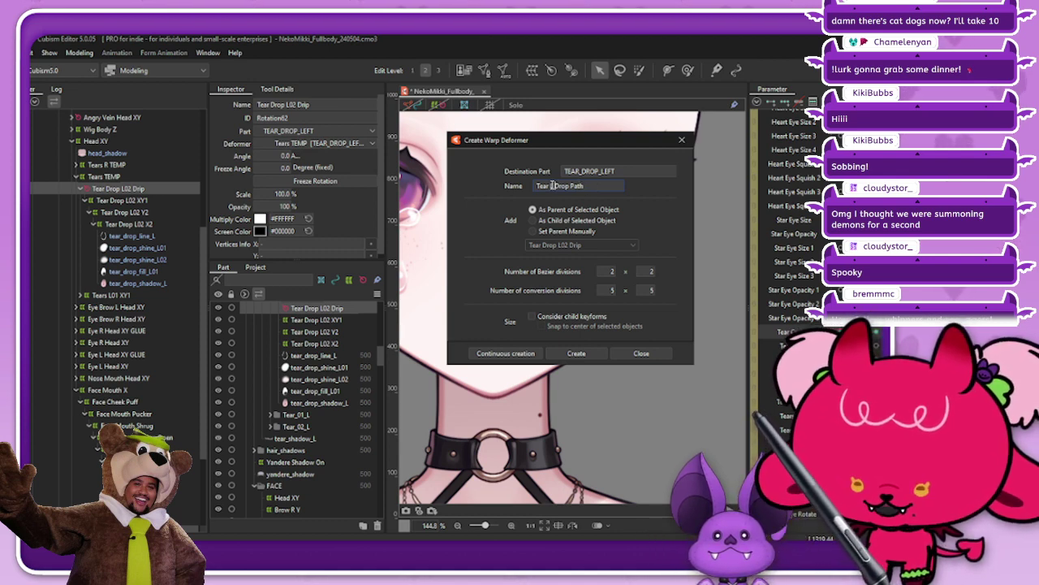
type("L02")
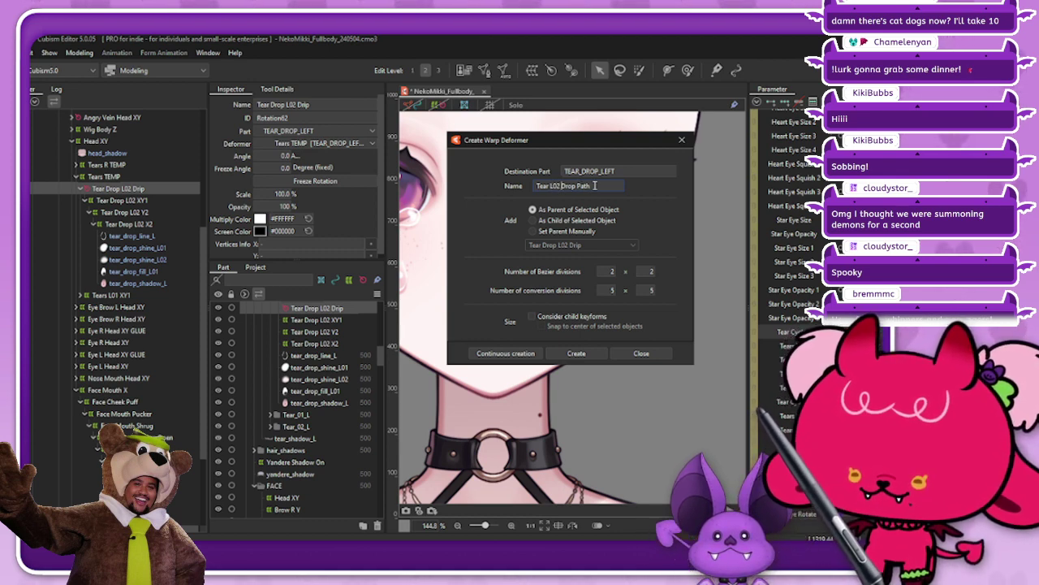
key("BackSpace")
key("BackSpace")
key("BackSpace")
key("BackSpace")
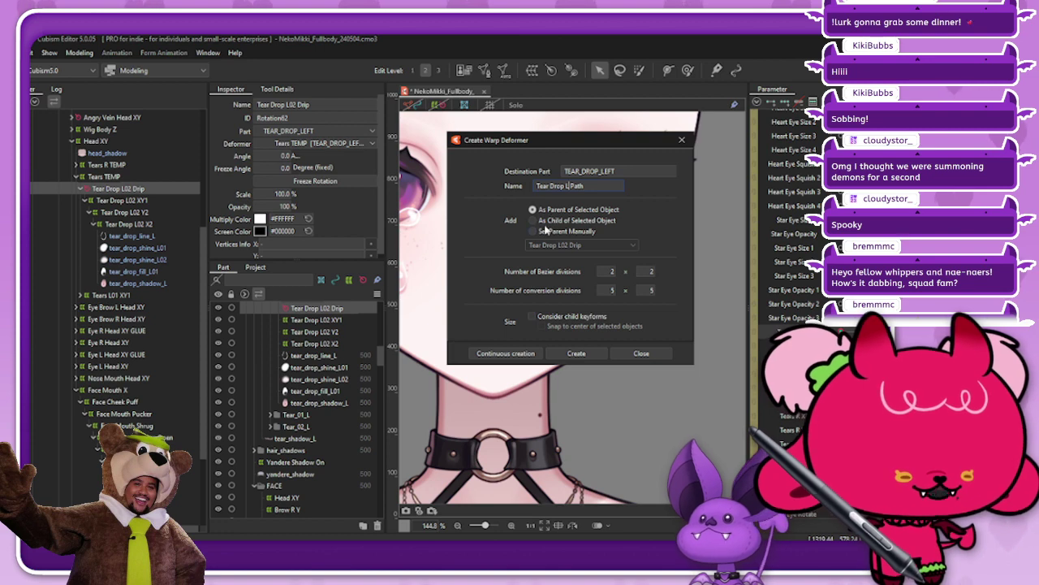
left_click(577, 354)
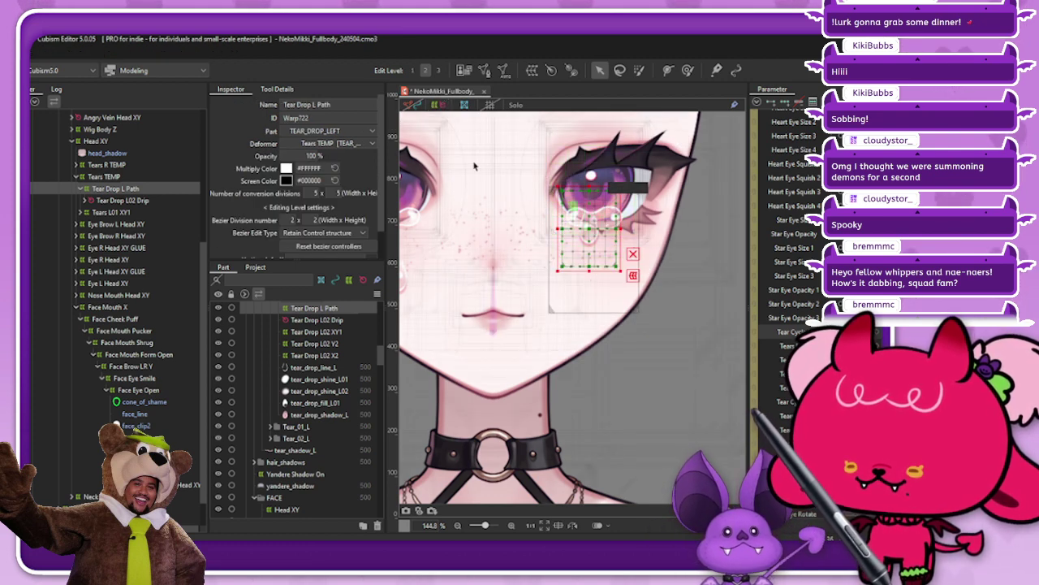
Stretch the Tear Drop L Path warp deformer down past the jawline and set its conversion divisions to 4 x 16
left_click_drag(621, 229, 621, 228)
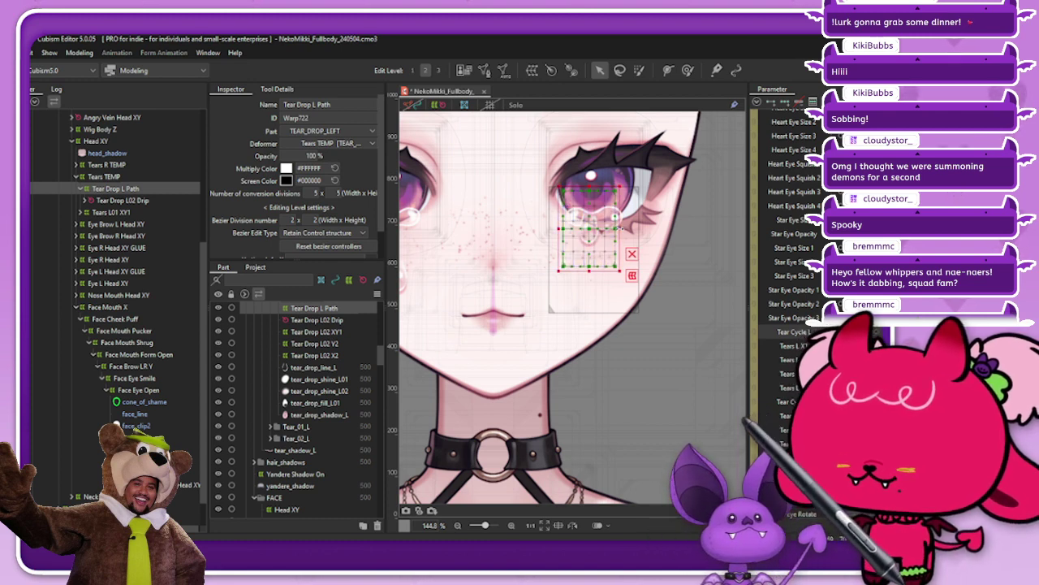
left_click_drag(589, 276, 594, 394)
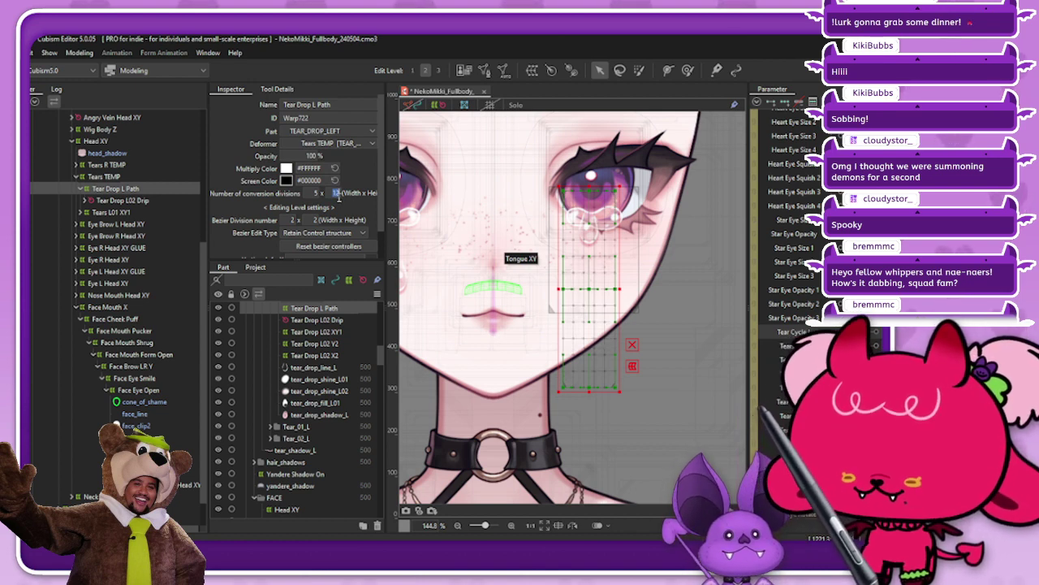
scroll(339, 198, "up", 1)
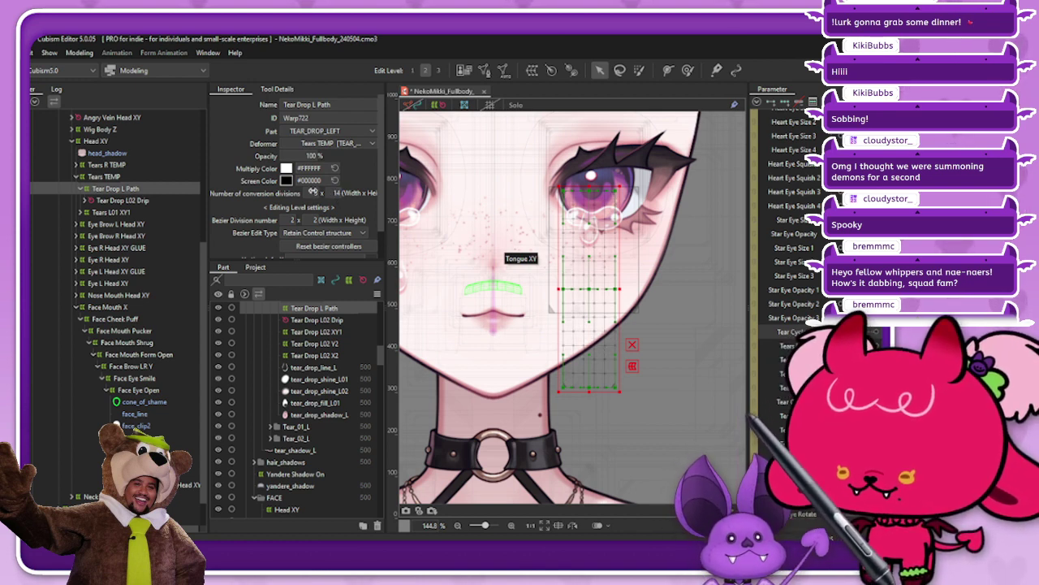
scroll(312, 196, "down", 1)
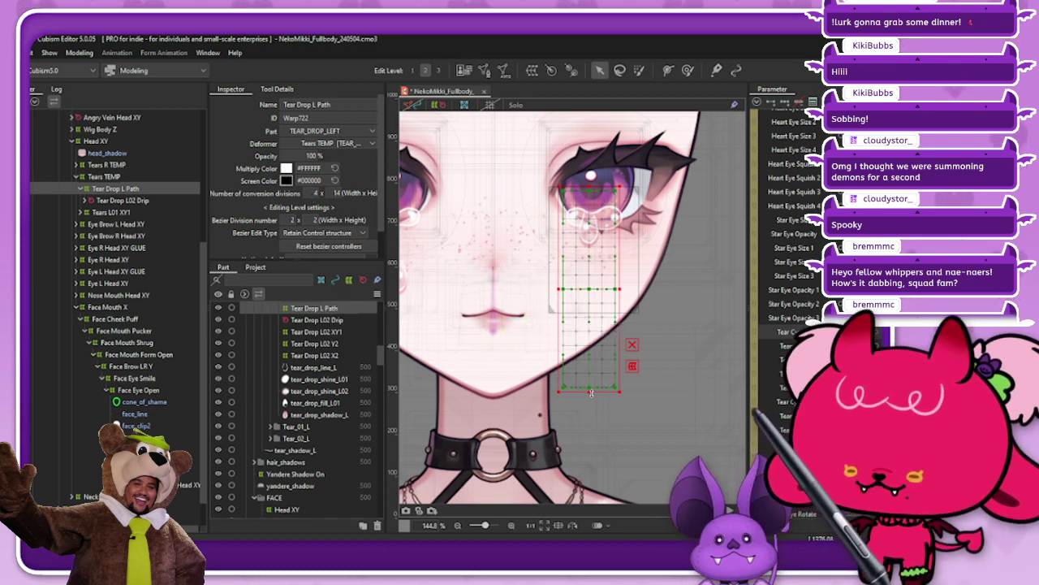
left_click_drag(591, 393, 590, 408)
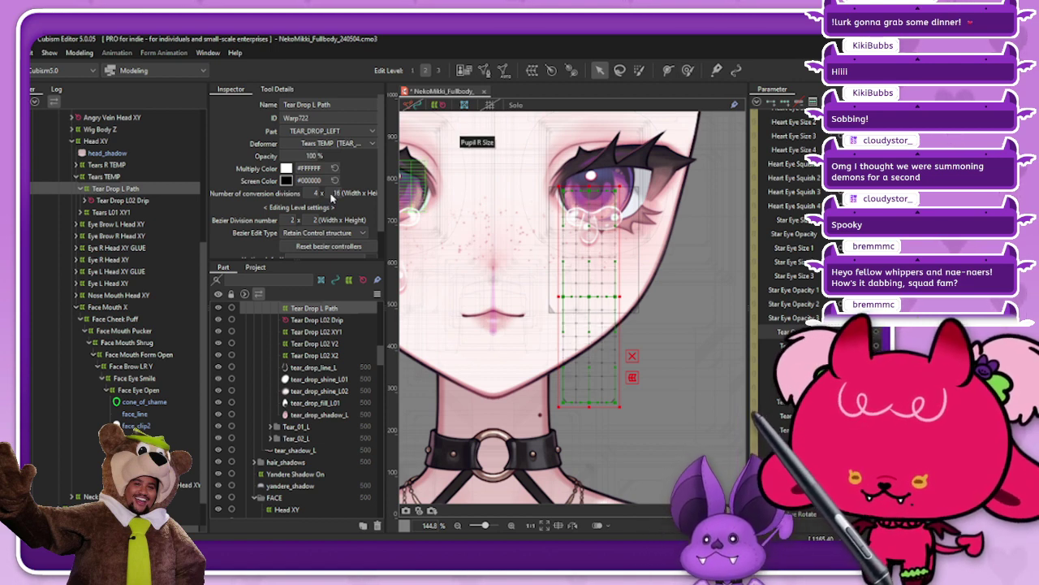
key("b")
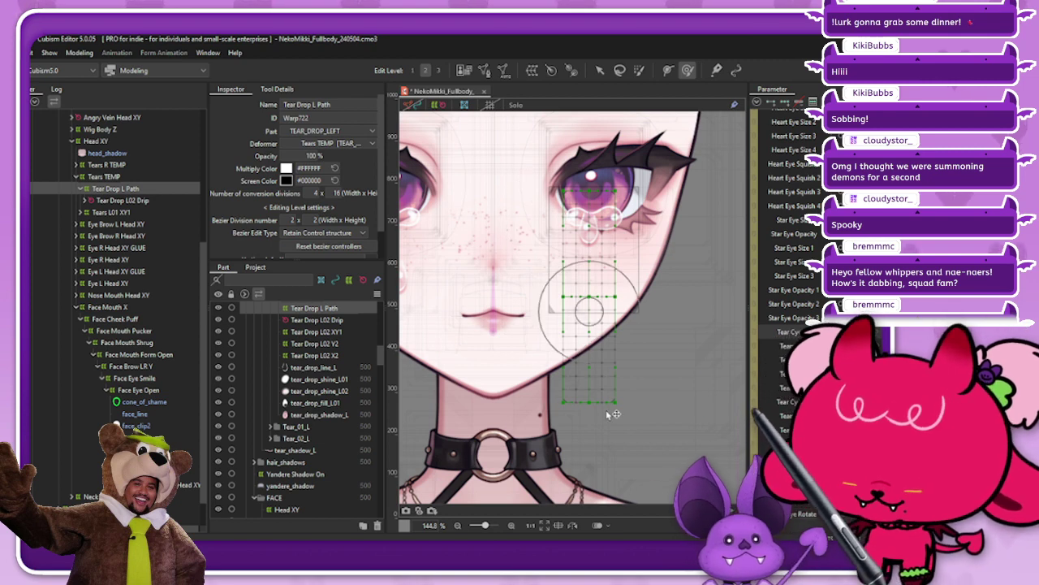
key("bracketright")
key("b")
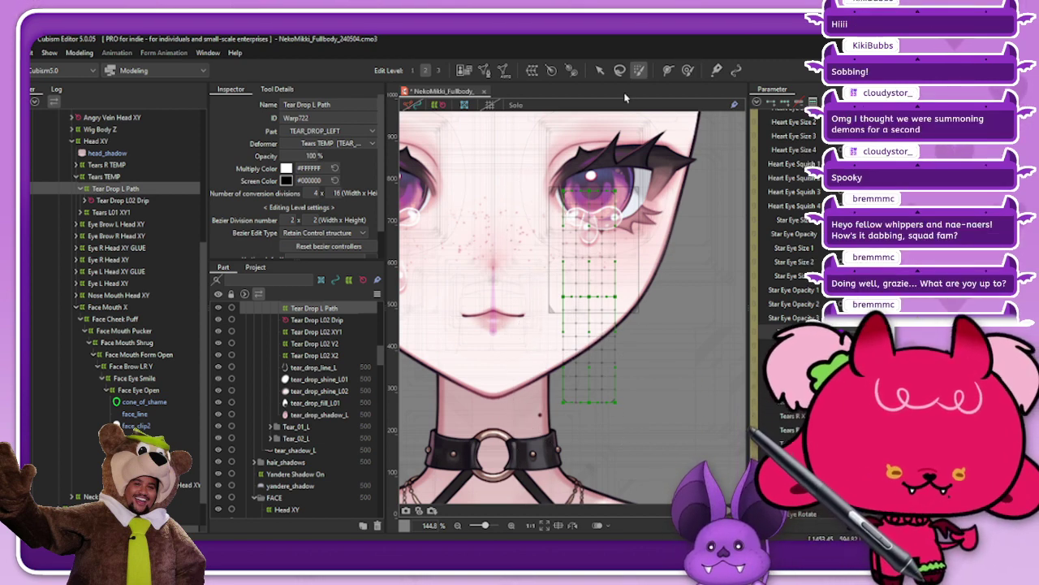
Start a temporary path deformation on Tear Drop L Path and place four path points down its centre, from the eye to below the grid
left_click(79, 52)
mouse_move(132, 168)
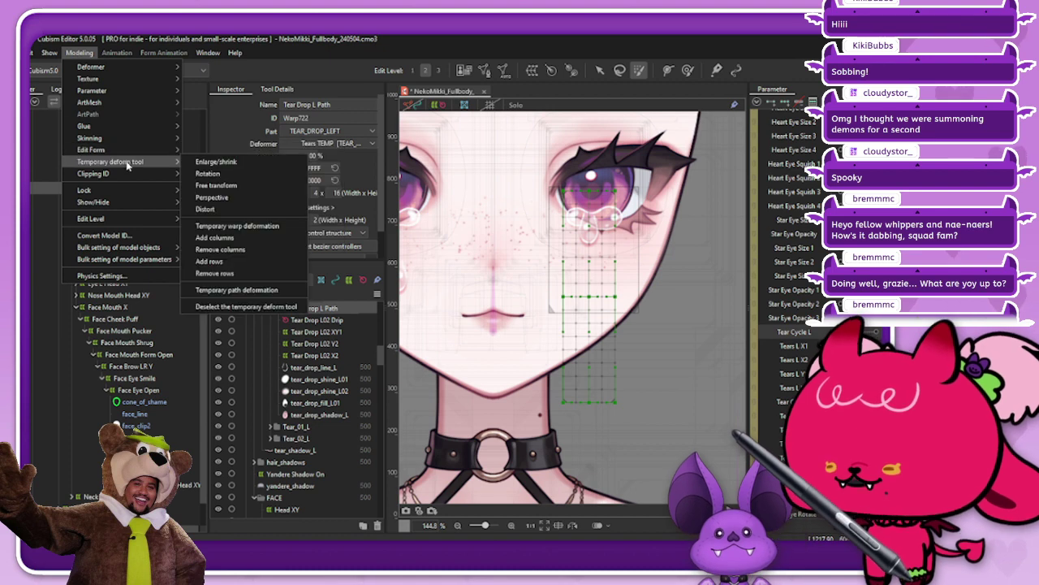
left_click(244, 294)
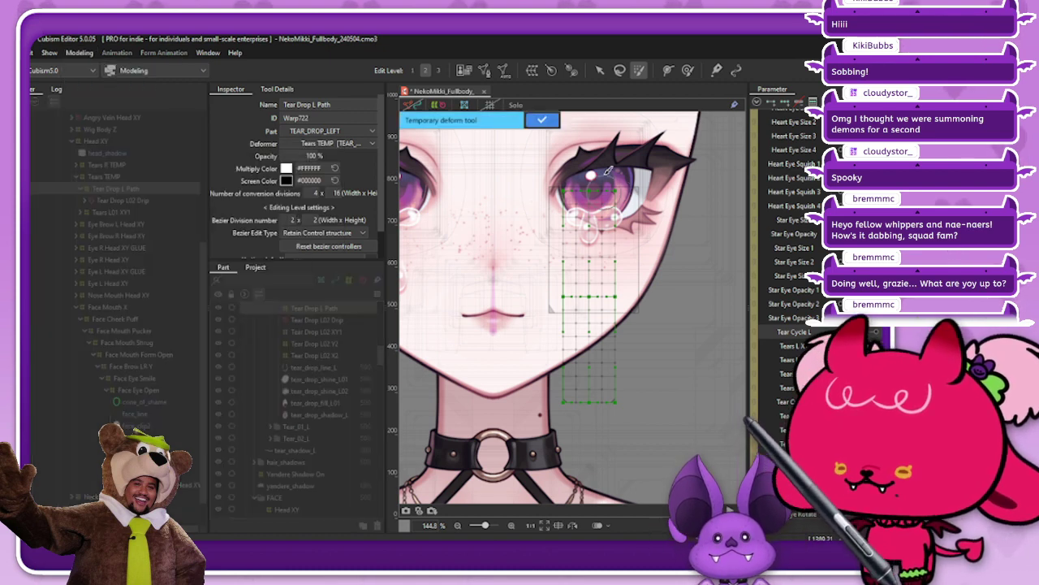
left_click(600, 71)
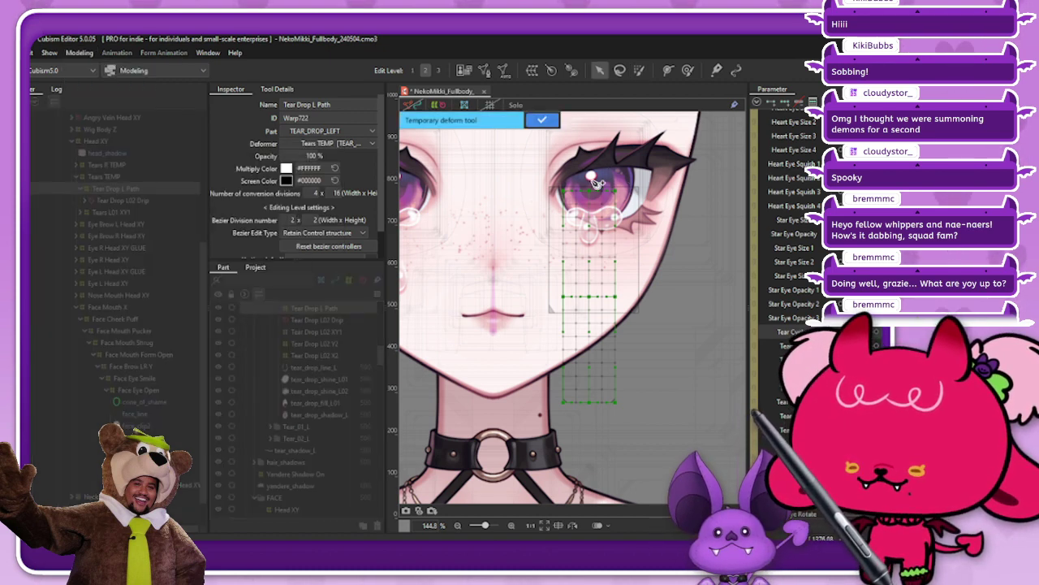
left_click(590, 177)
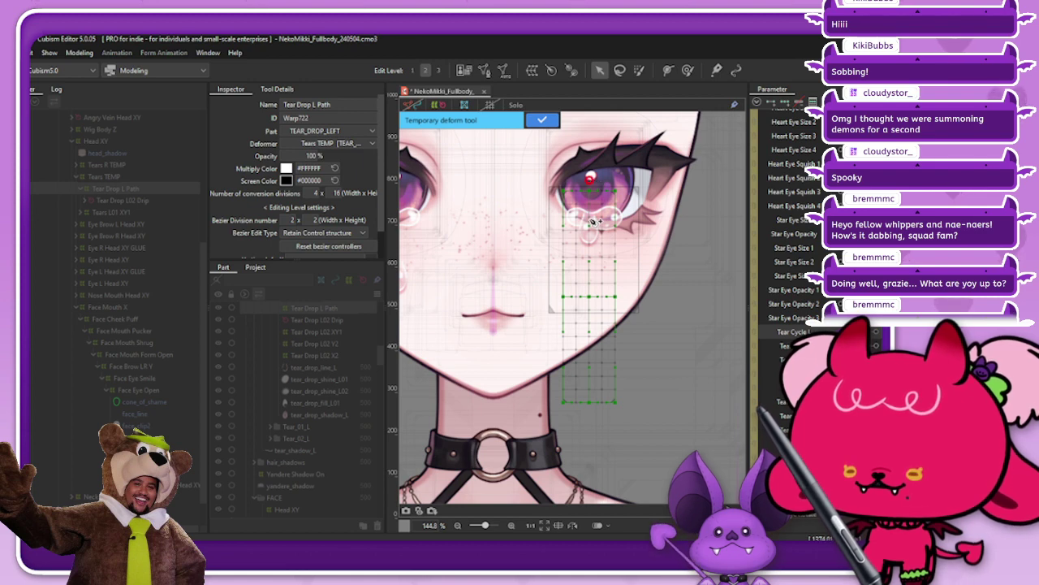
left_click(590, 218)
left_click(589, 297)
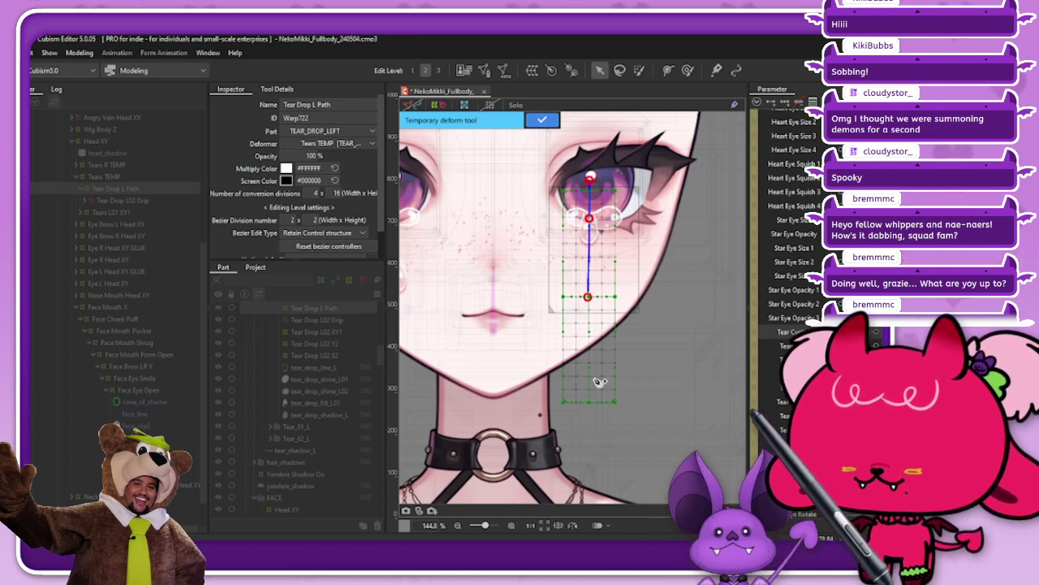
left_click(589, 410)
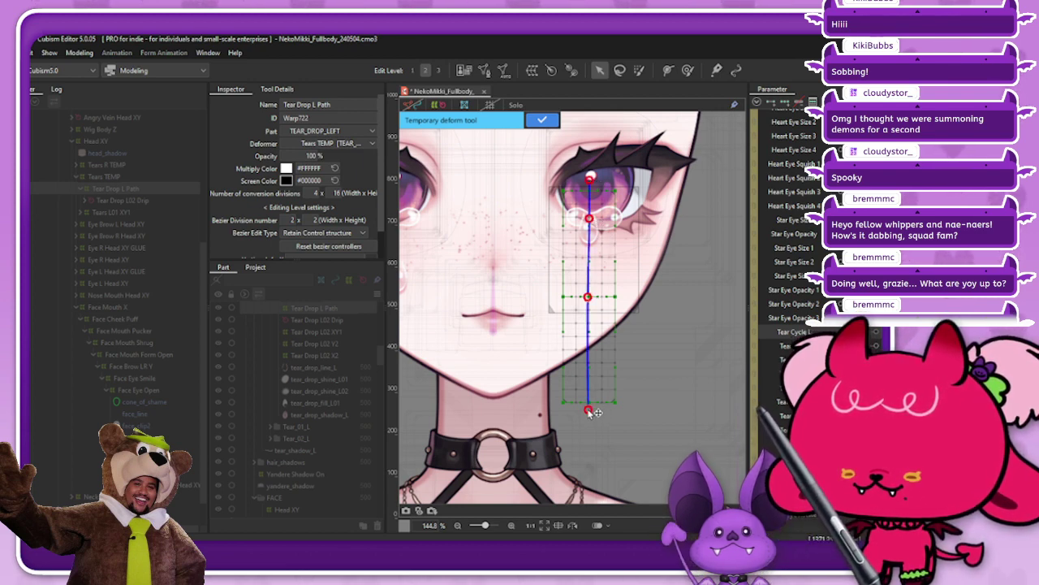
Bend the temporary path along the cheek and inward under the chin, fine-tune its points, and apply the deformation
left_click_drag(589, 410, 525, 410)
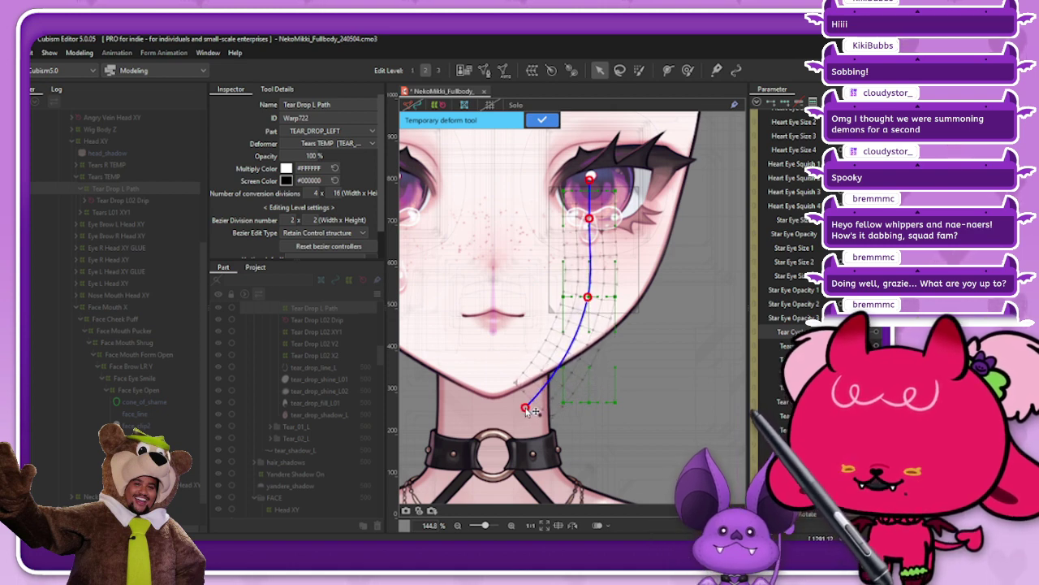
left_click_drag(588, 298, 596, 297)
left_click_drag(524, 409, 526, 419)
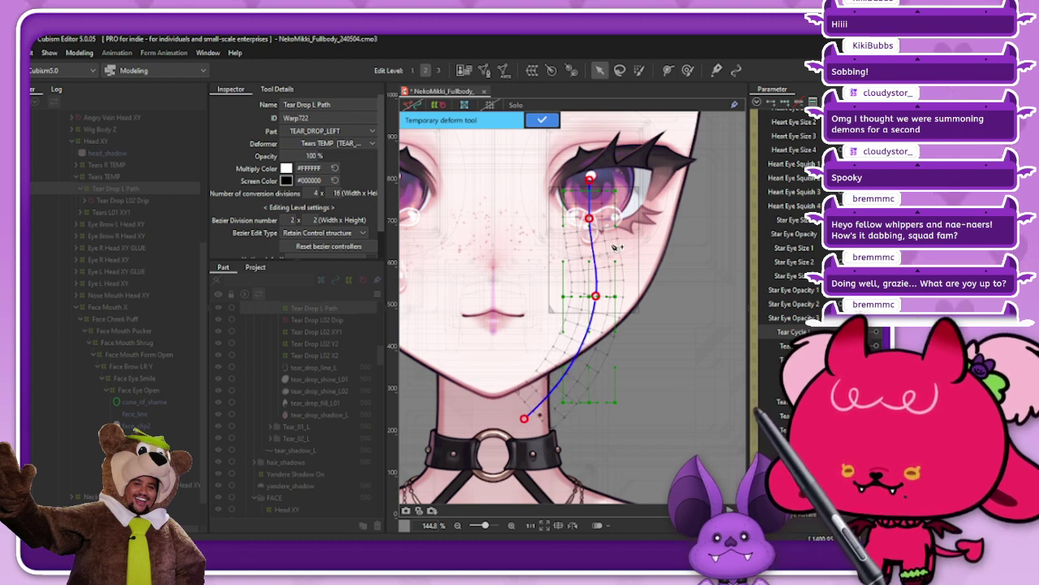
left_click_drag(591, 217, 595, 220)
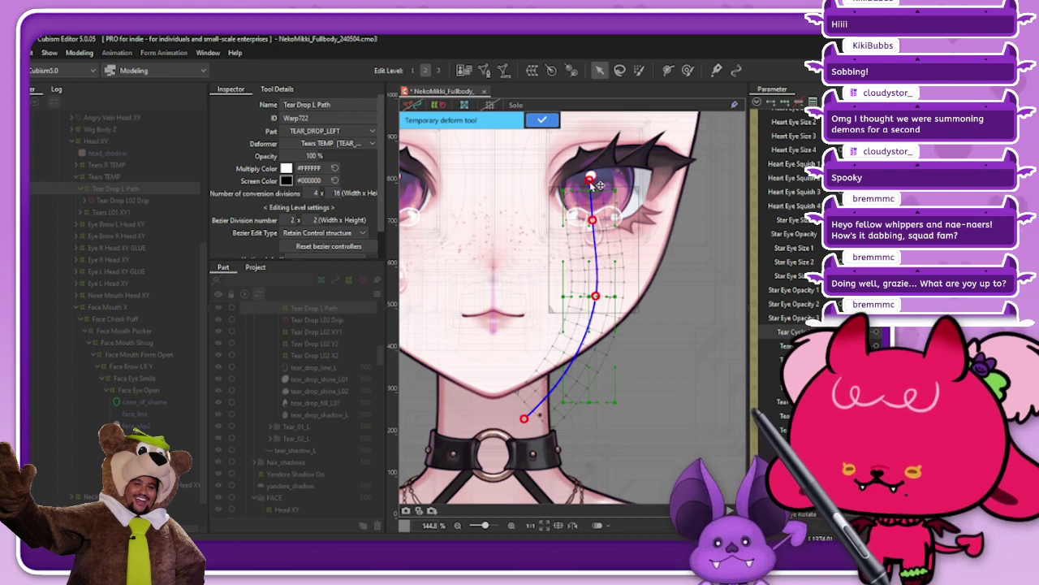
left_click_drag(605, 292, 604, 299)
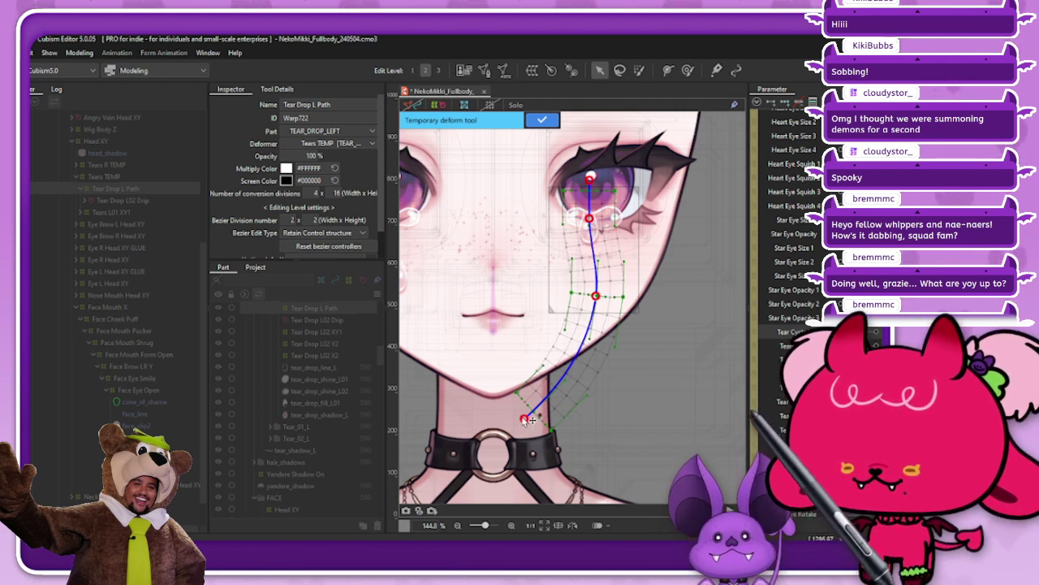
left_click(542, 120)
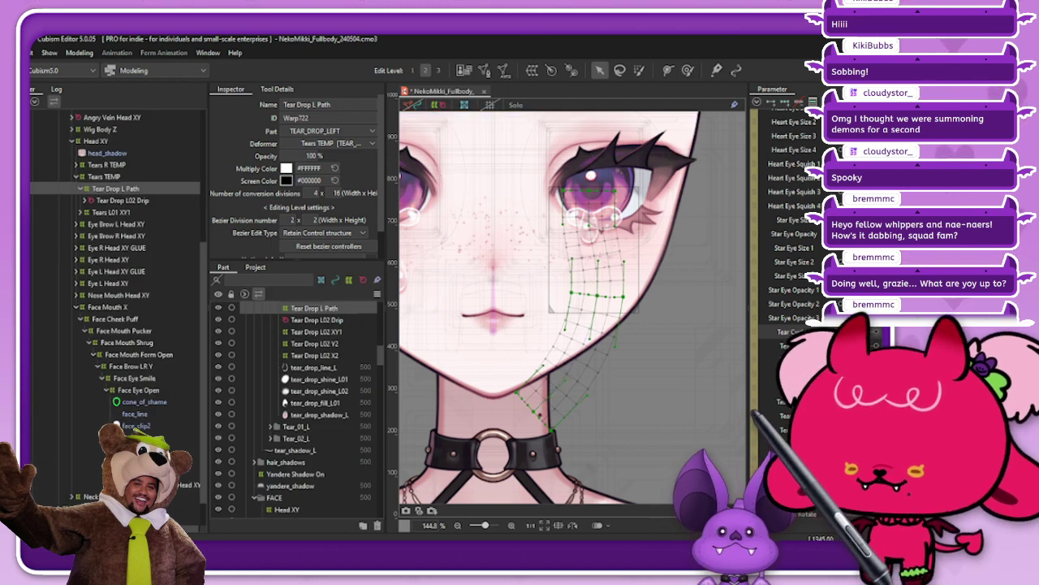
Undo the path deformation on the Tear Drop L Path deformer
mouse_move(837, 333)
left_mouse_down()
mouse_move(882, 335)
mouse_move(835, 334)
left_mouse_up()
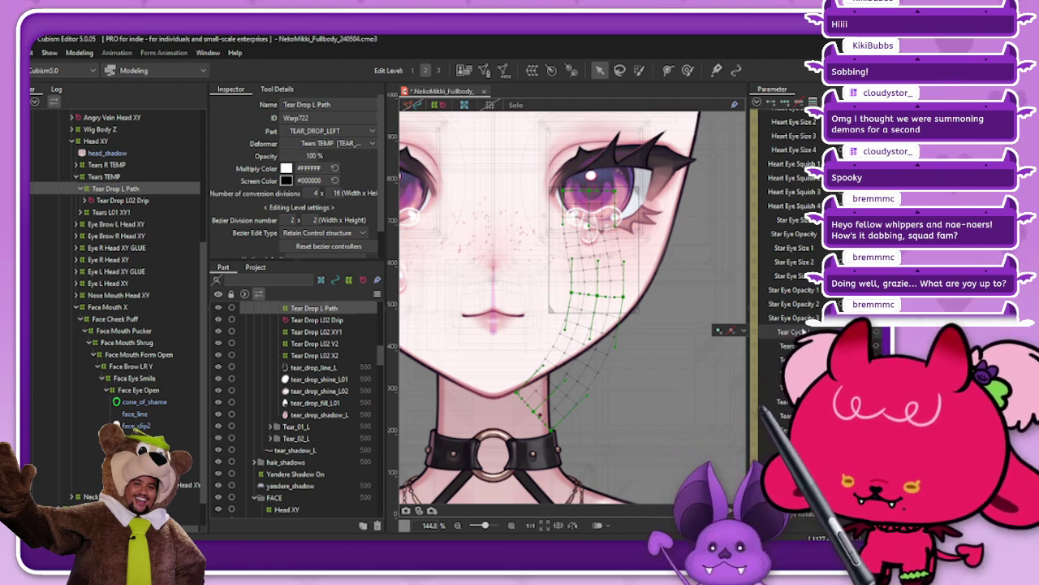
key("ctrl+z")
key("ctrl+z")
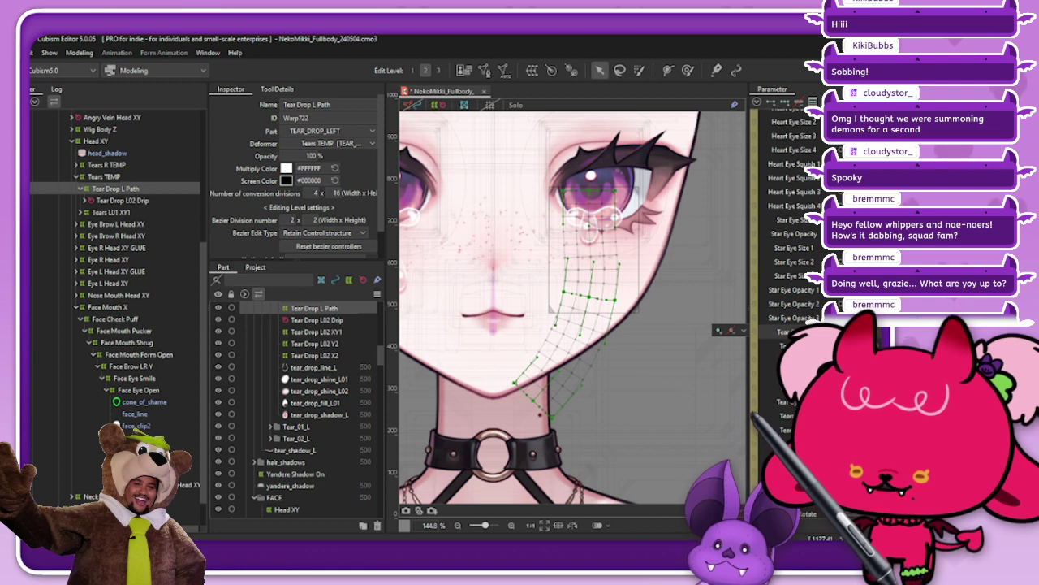
key("ctrl+z")
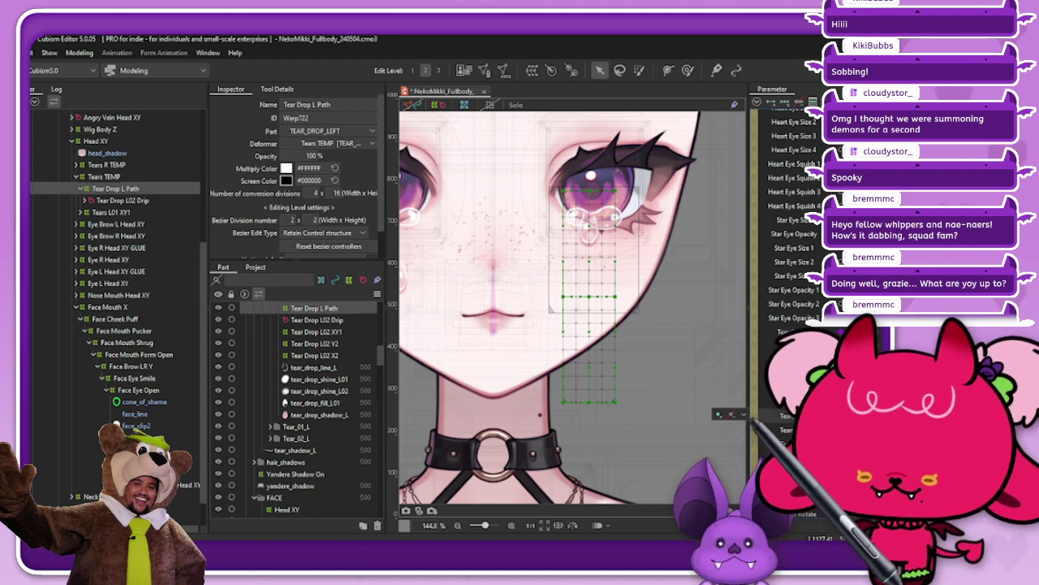
Switch to a keyform on one of the Tears parameters and restore the curved path shape of the Tear Drop L Path deformer there
left_click(792, 415)
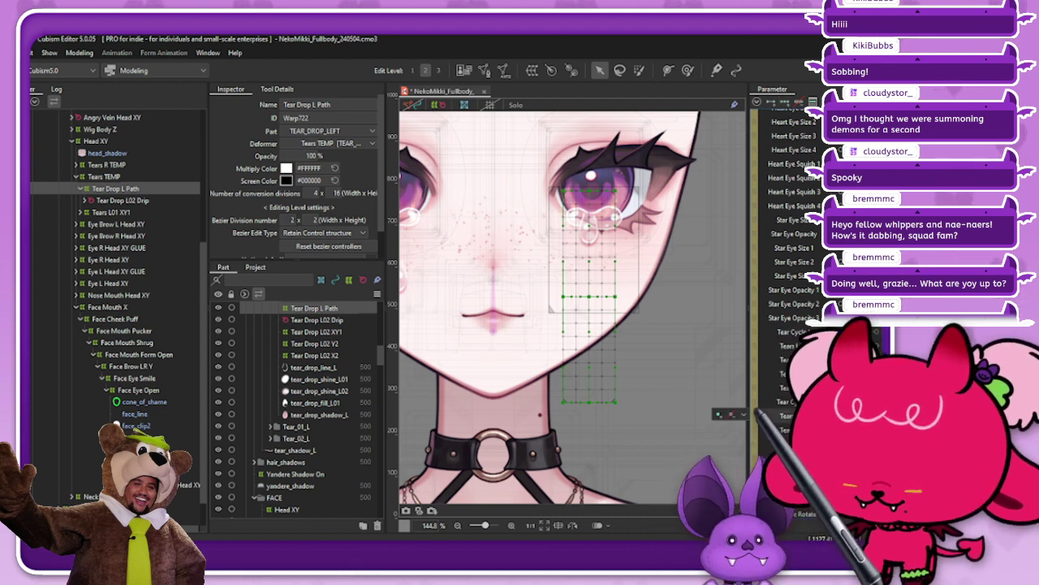
left_click_drag(792, 415, 837, 415)
key("ctrl+z")
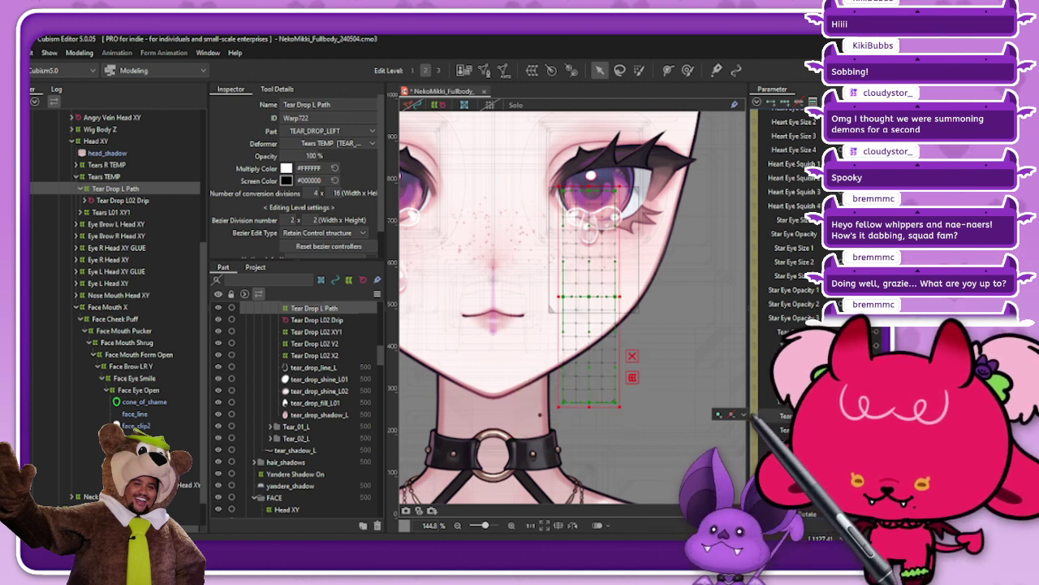
key("ctrl+y")
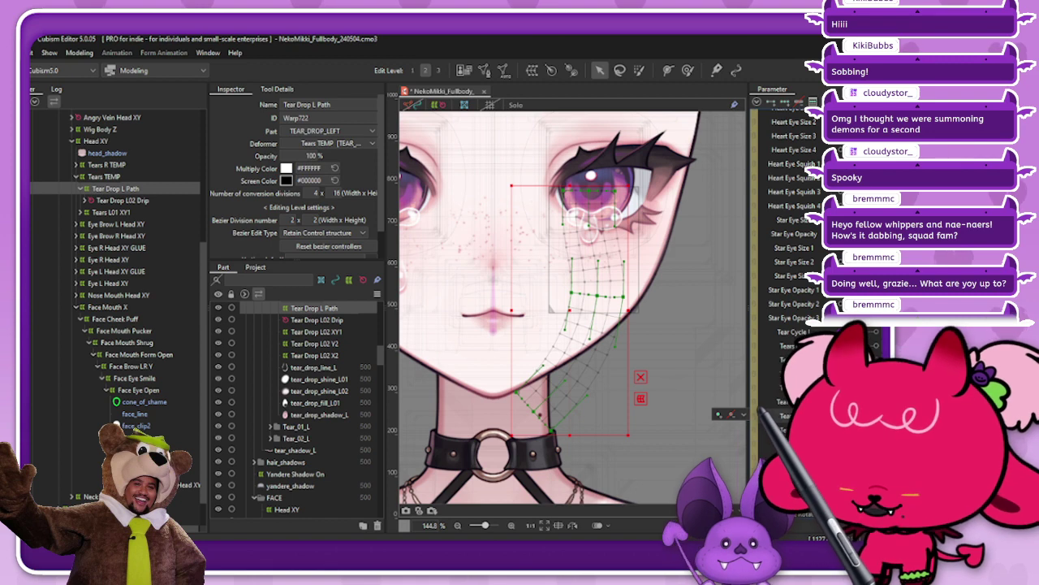
Exaggerate the deformer's curve through the blend settings with Show Select Mode on and Compatibility at -20, and check it on the parameter
key("ctrl+b")
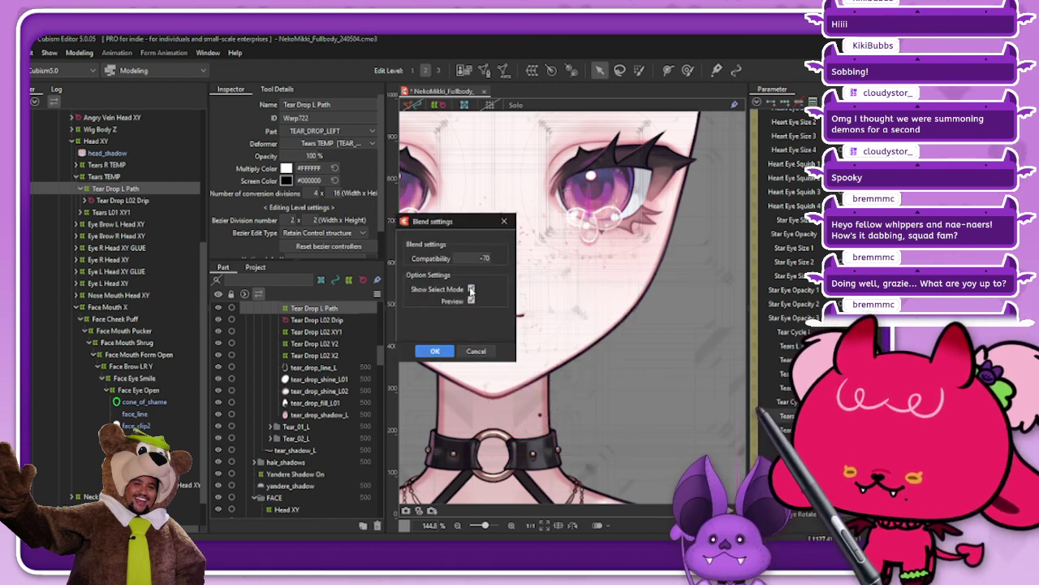
left_click(471, 289)
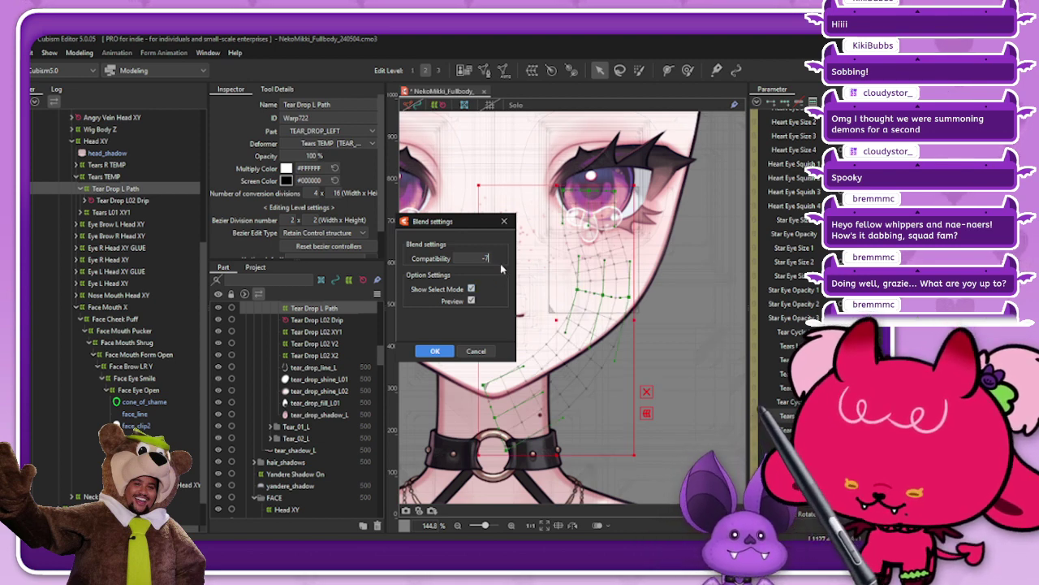
key("Return")
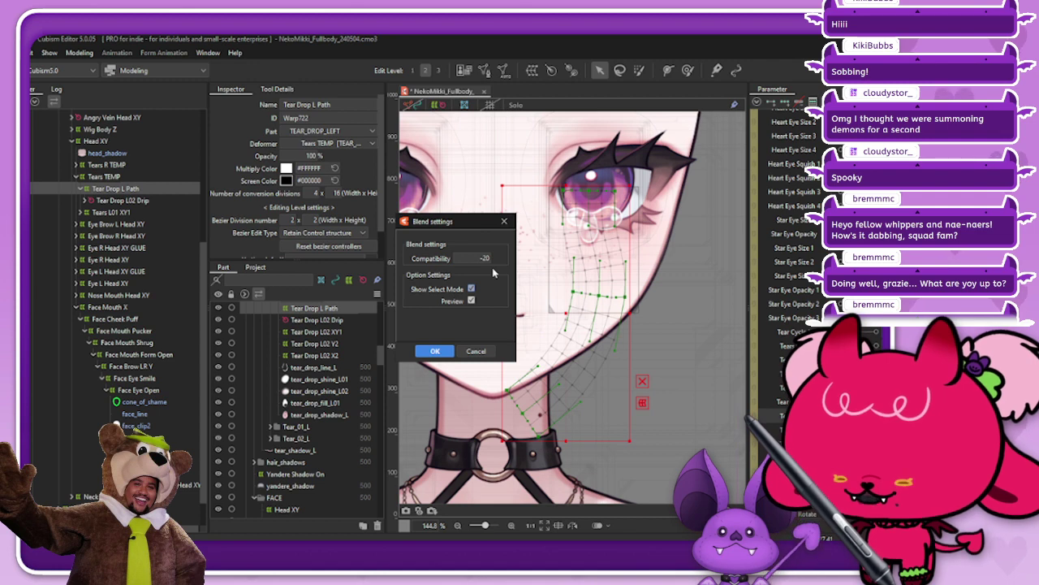
left_click(449, 354)
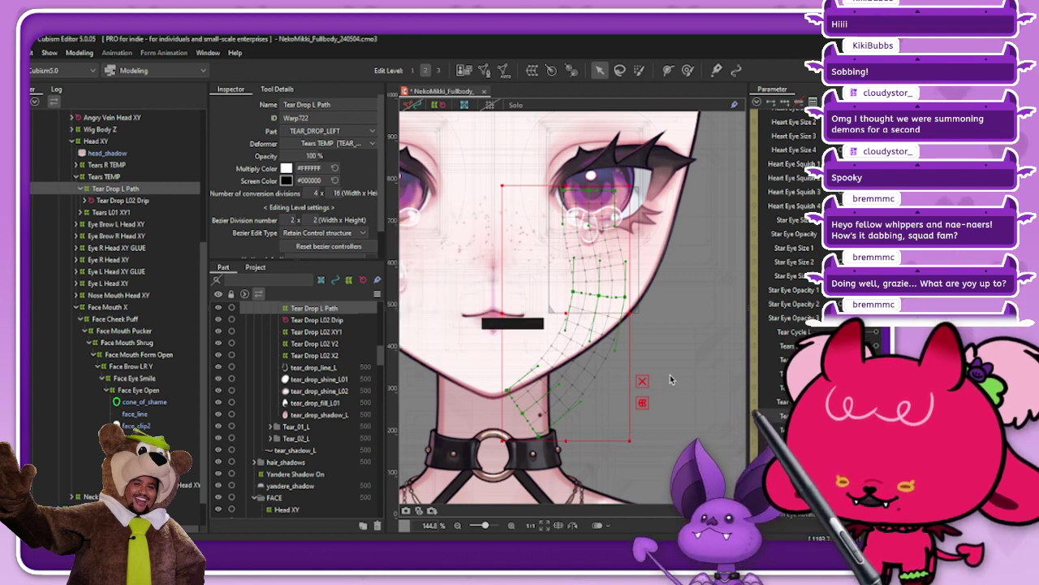
mouse_move(875, 416)
left_mouse_down()
mouse_move(820, 416)
mouse_move(875, 416)
left_mouse_up()
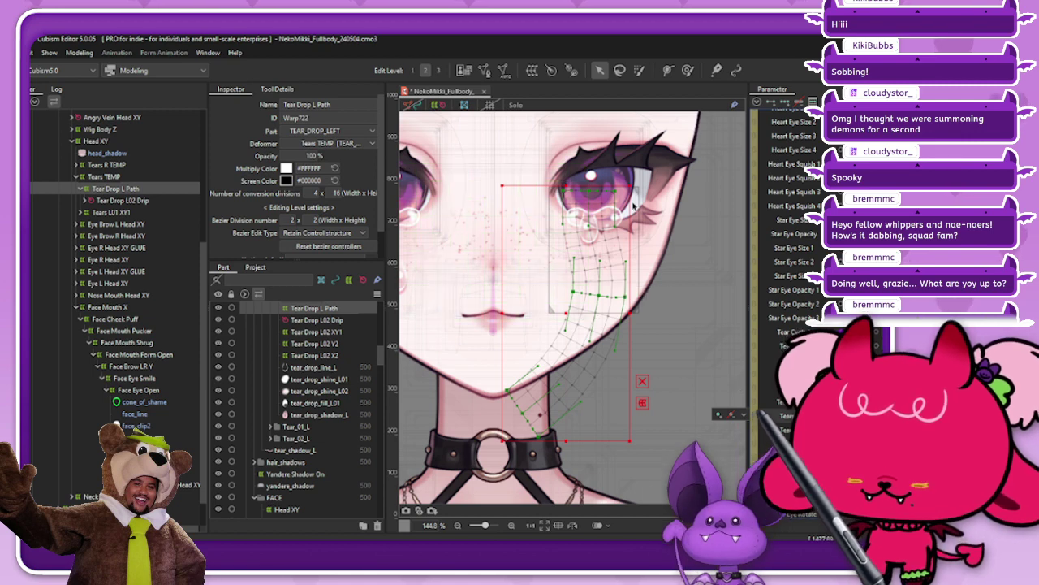
Refine the Tear Drop L Path deformer's curve along the cheek and jaw with the deform brush, undoing the unwanted strokes
left_click(687, 71)
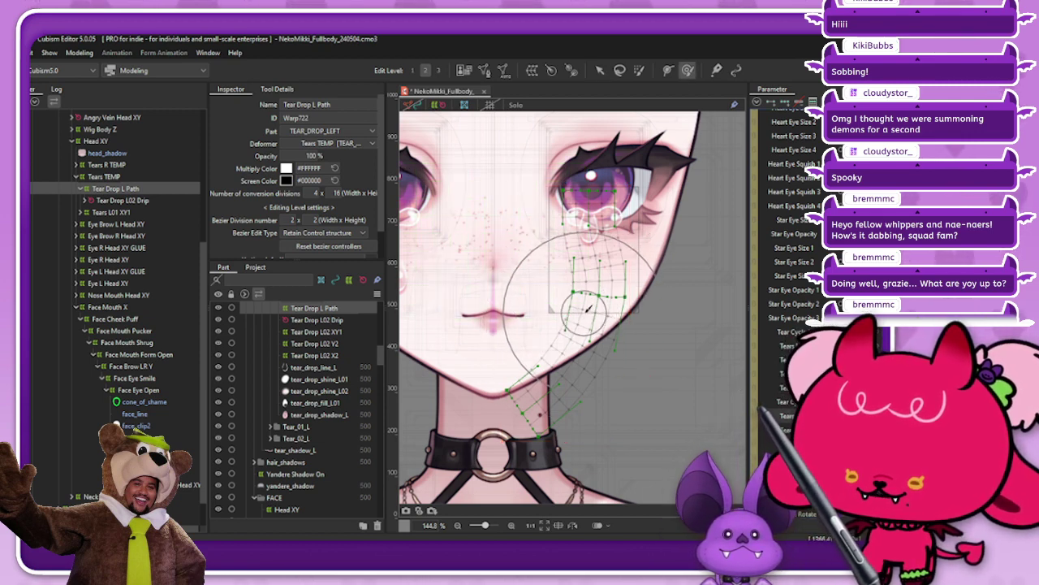
key("b")
mouse_move(583, 327)
left_mouse_down()
mouse_move(595, 327)
mouse_move(582, 319)
mouse_move(584, 329)
mouse_move(597, 318)
left_mouse_up()
key("ctrl+z")
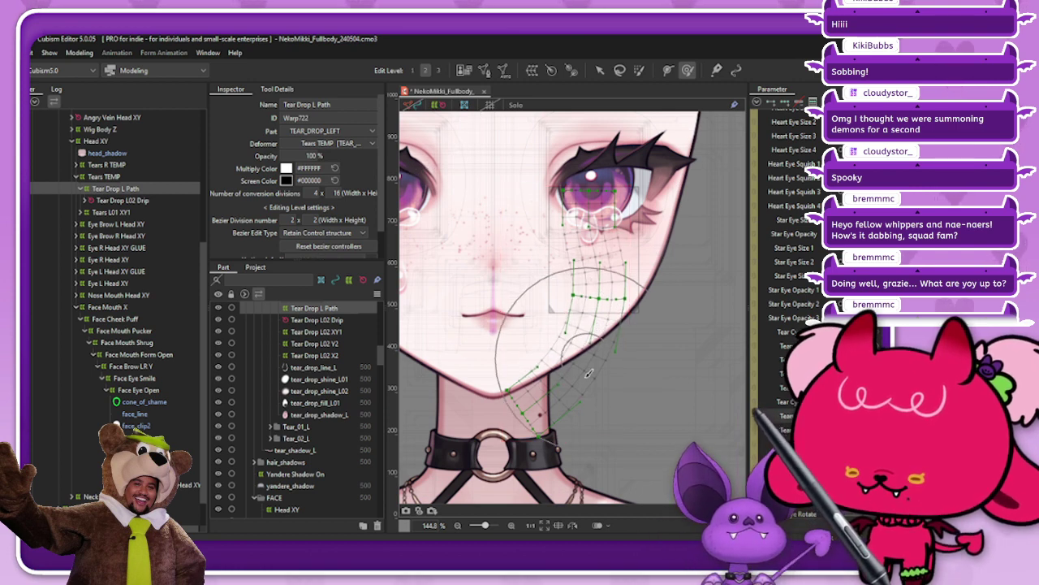
left_click_drag(570, 382, 558, 381)
left_click_drag(557, 435, 530, 454)
key("ctrl+z")
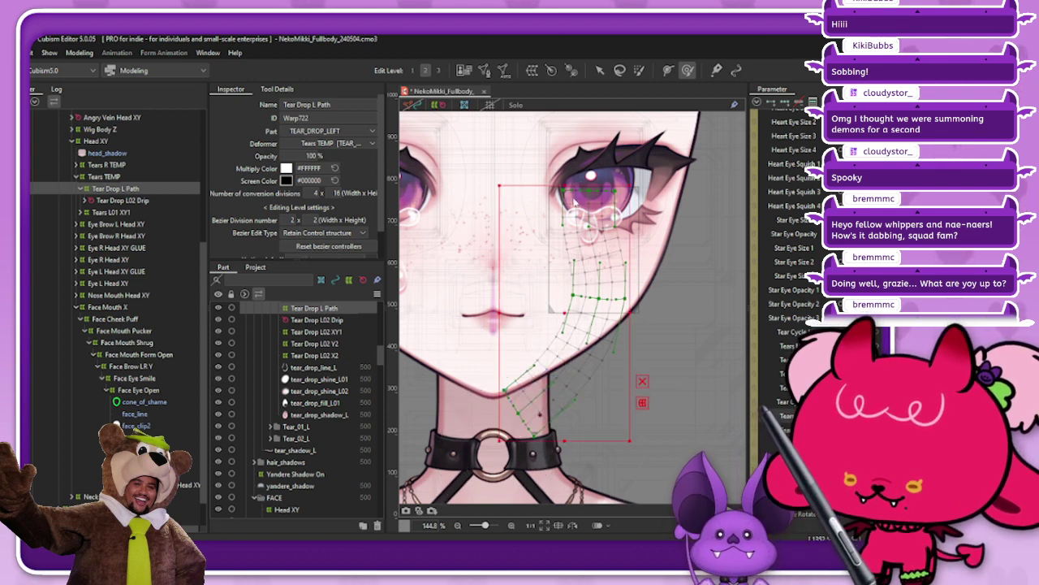
key("ctrl+z")
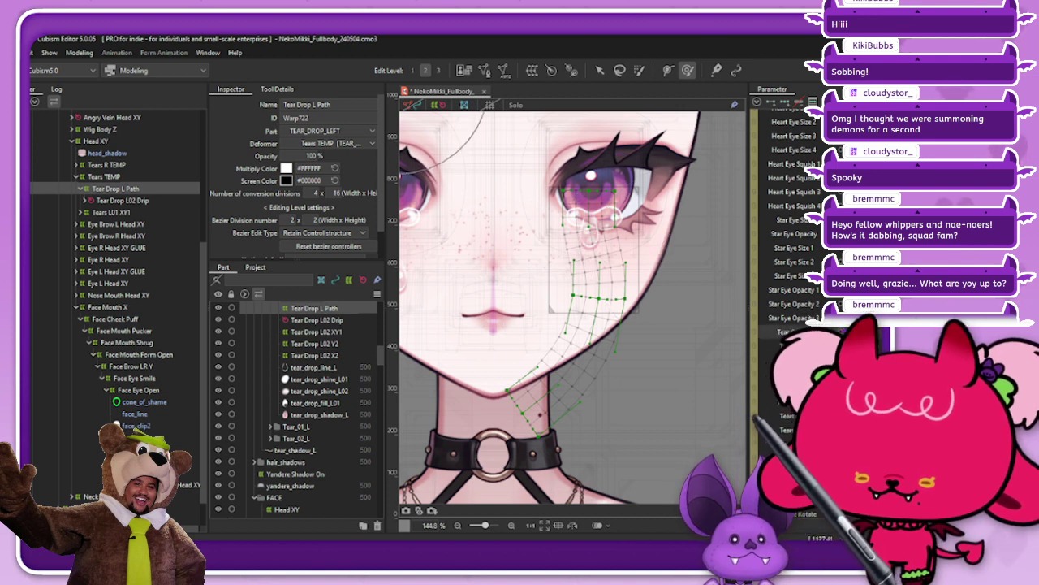
Check how the tear drop follows the reshaped path by moving Tear Cycle L through its range with nothing selected
mouse_move(822, 333)
left_mouse_down()
mouse_move(841, 332)
mouse_move(827, 332)
left_mouse_up()
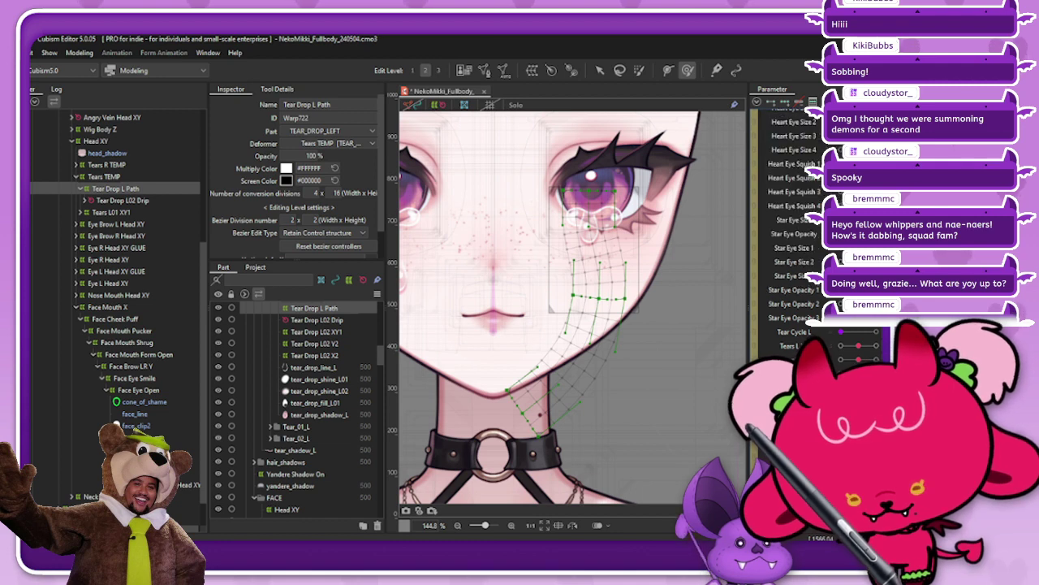
left_click(732, 346)
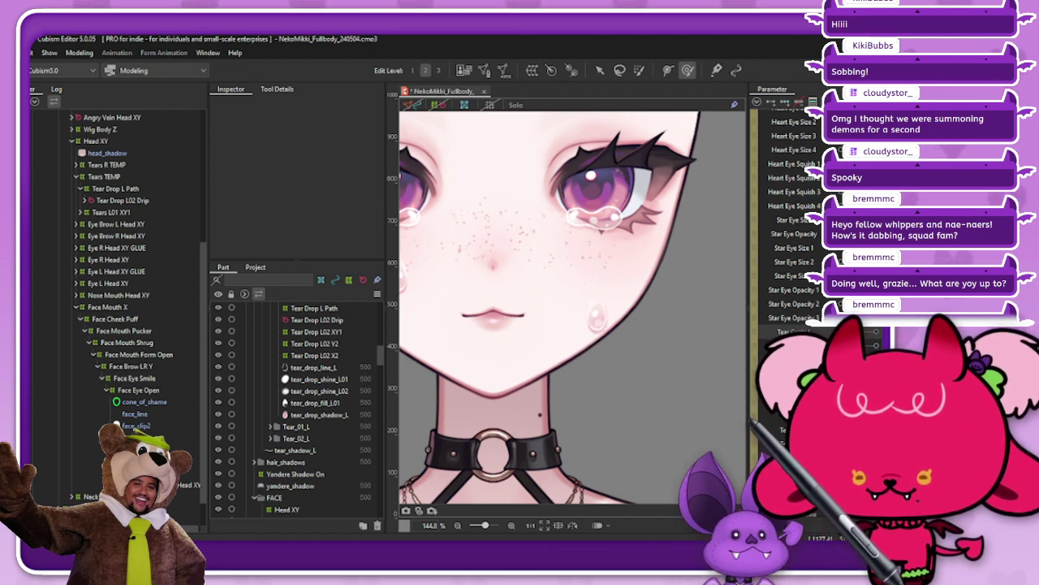
left_click(792, 331)
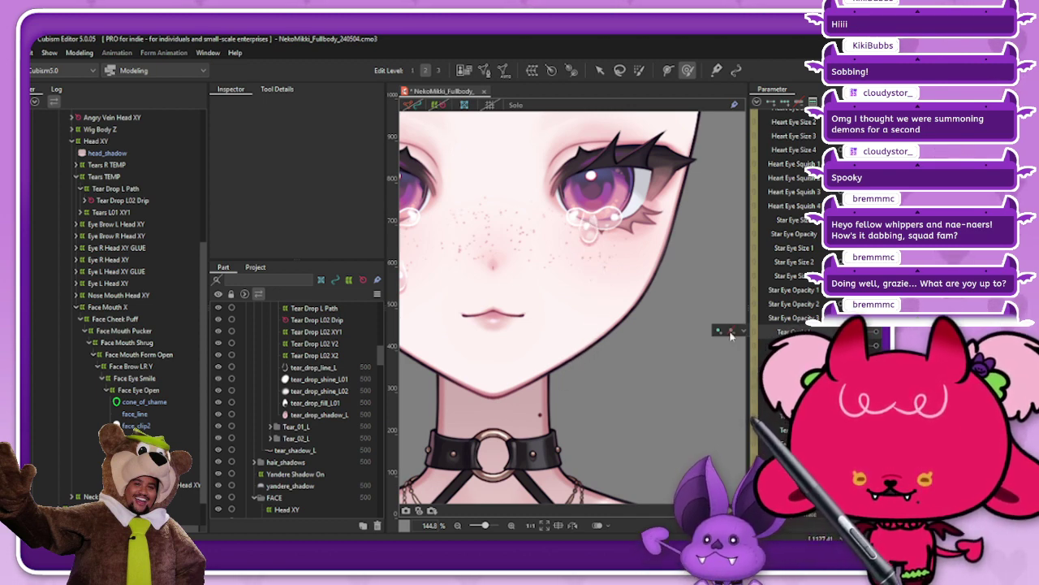
Set the scale of the Tear Drop L02 Drip rotation deformer to 50% at the start of Tear Cycle L
left_click(134, 189)
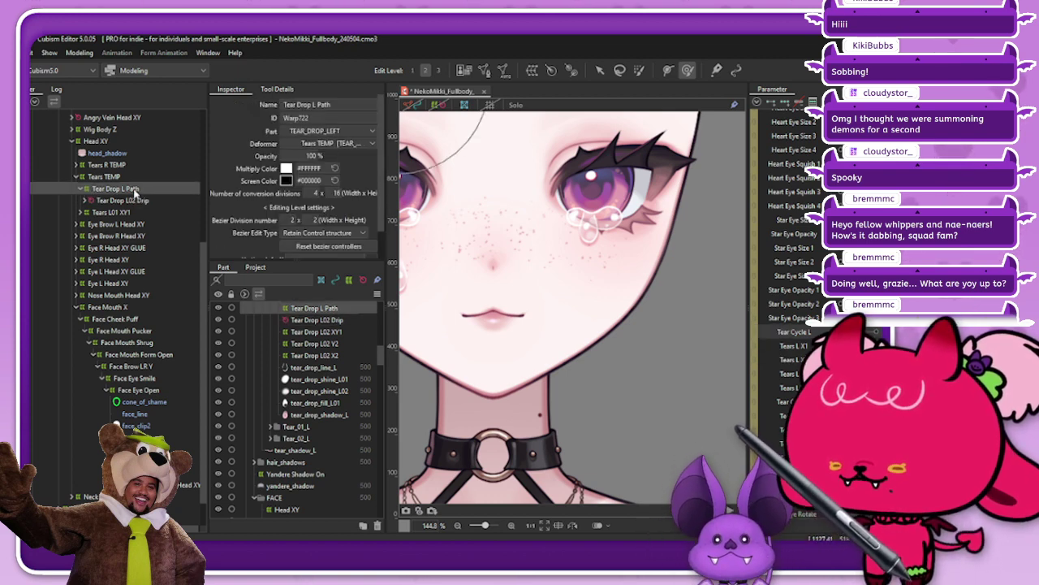
left_click(135, 200)
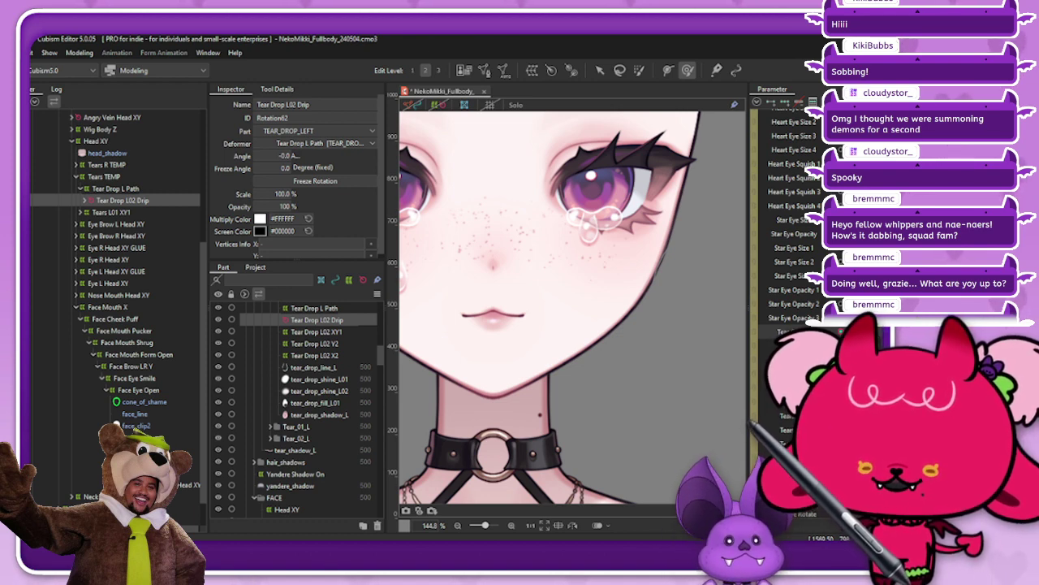
mouse_move(842, 331)
left_mouse_down()
mouse_move(880, 333)
mouse_move(841, 331)
left_mouse_up()
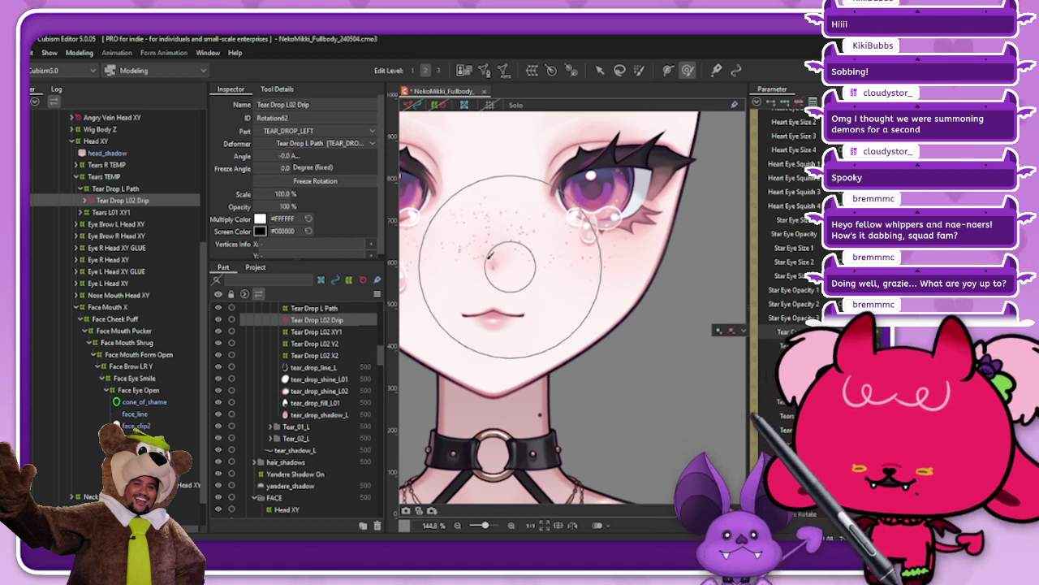
left_click_drag(279, 194, 276, 194)
key("ctrl+z")
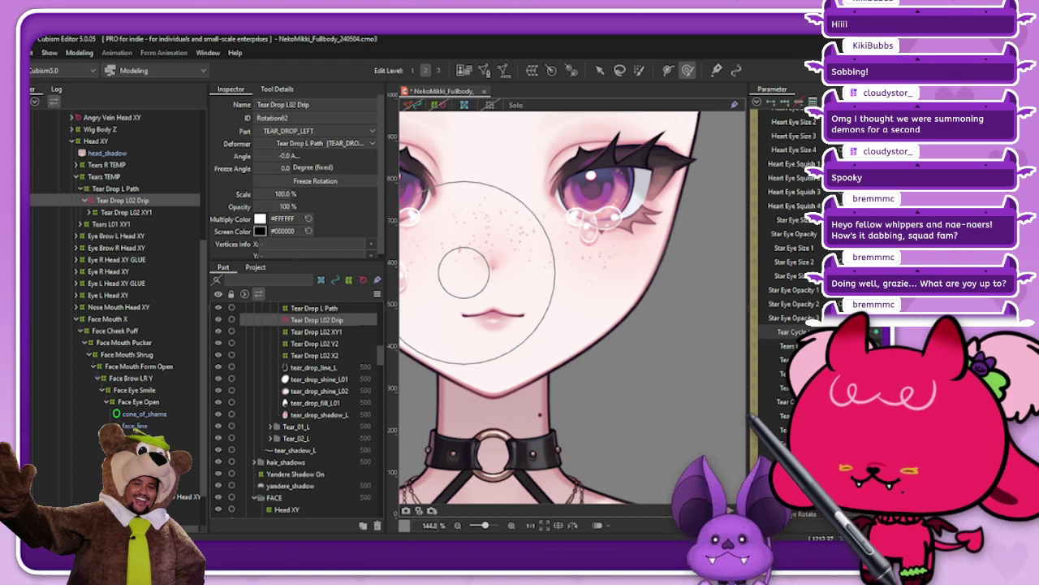
left_click_drag(286, 194, 265, 194)
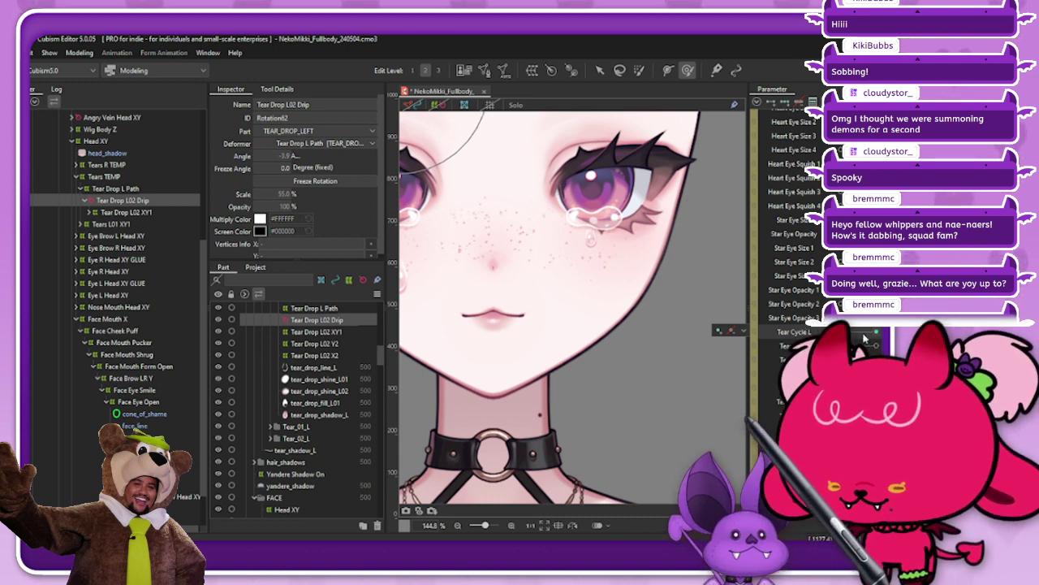
left_click_drag(864, 334, 821, 331)
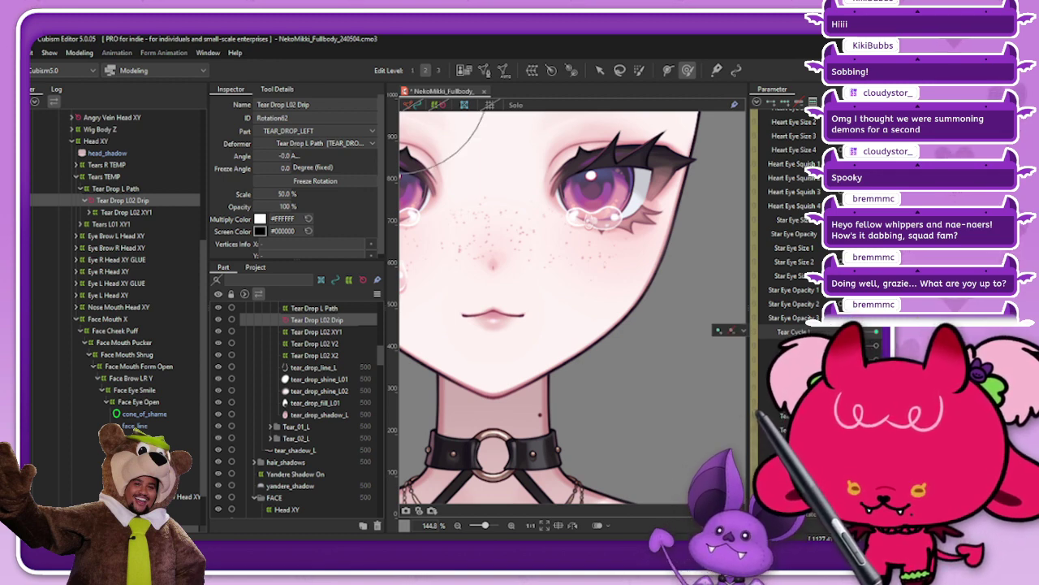
Add a Tear Drop L02 Drip keyform just after the start of Tear Cycle L and set the deformer's scale there to 100%
left_click_drag(822, 331, 837, 331)
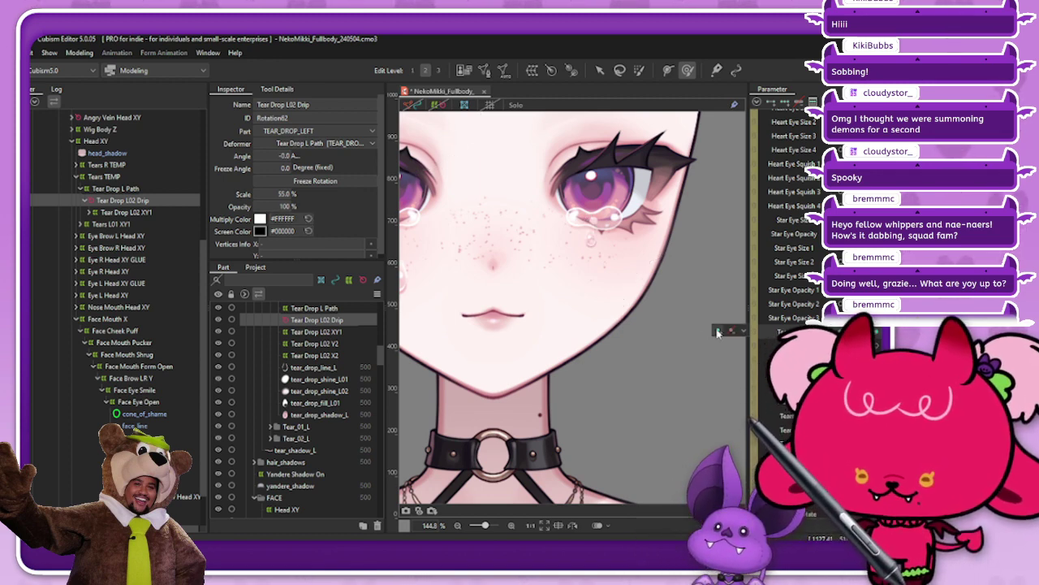
left_click(743, 330)
left_click(822, 332)
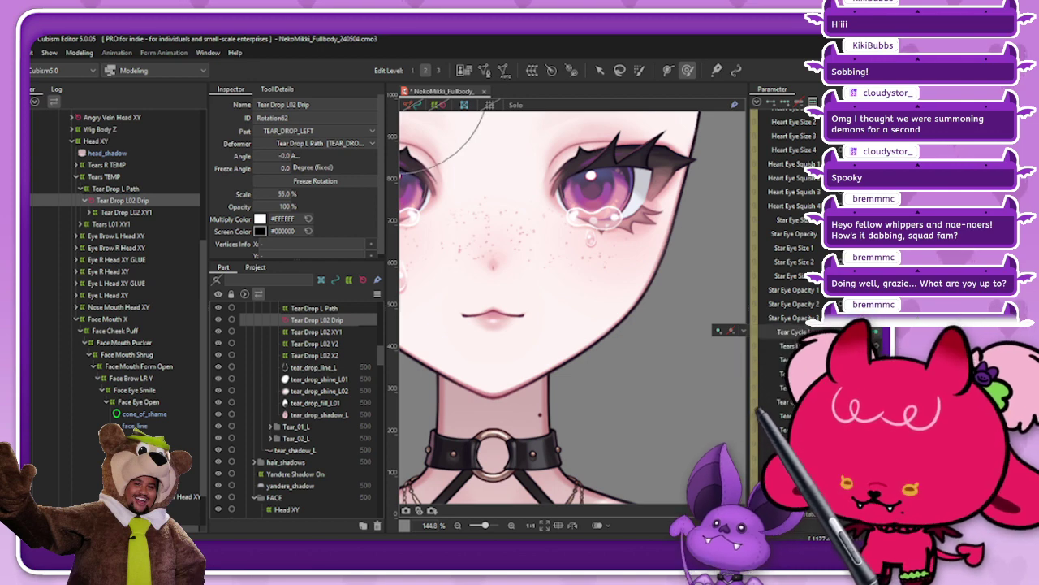
left_click(743, 330)
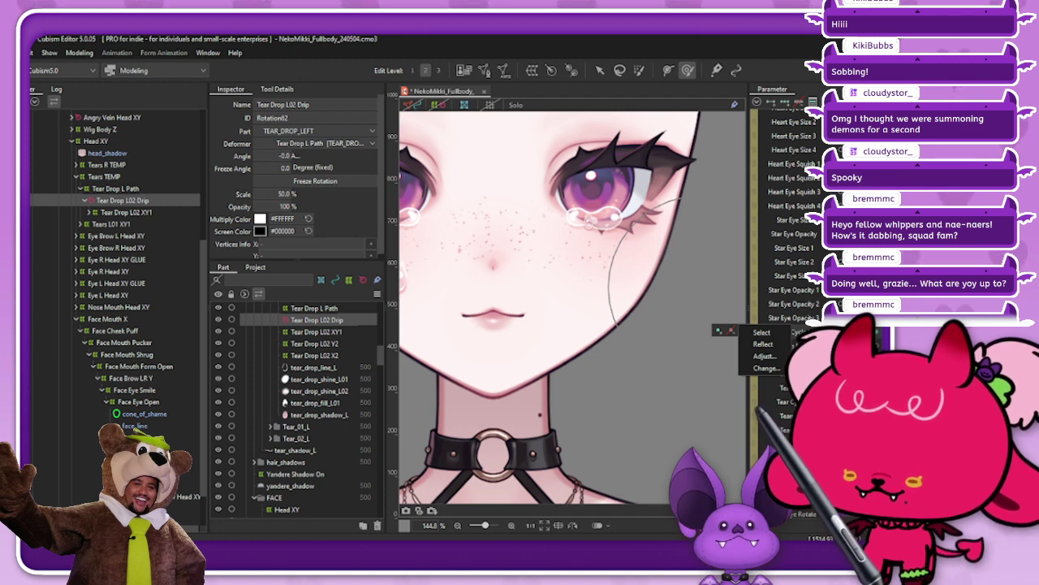
left_click(845, 332)
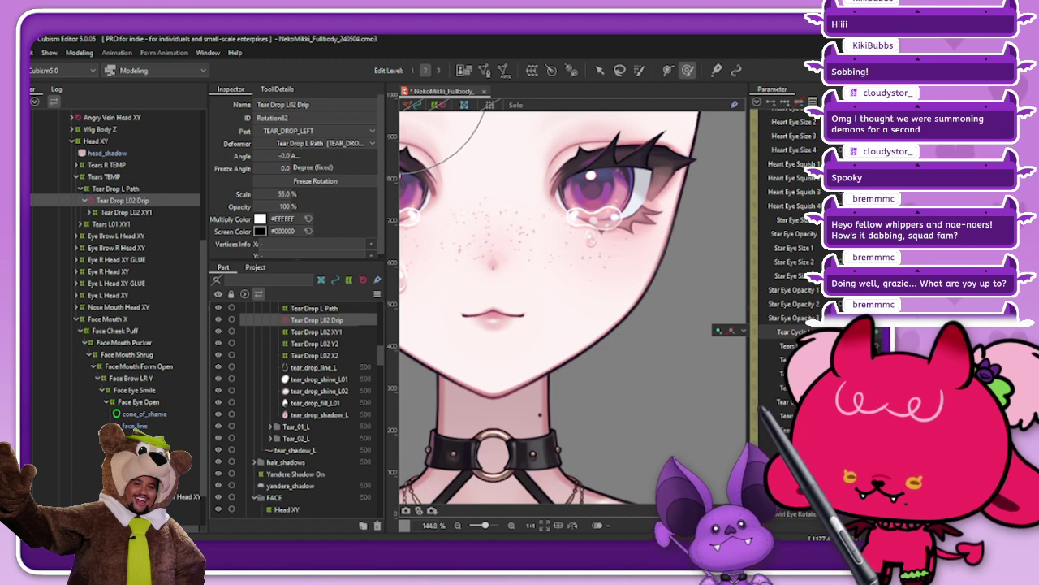
left_click_drag(845, 332, 835, 333)
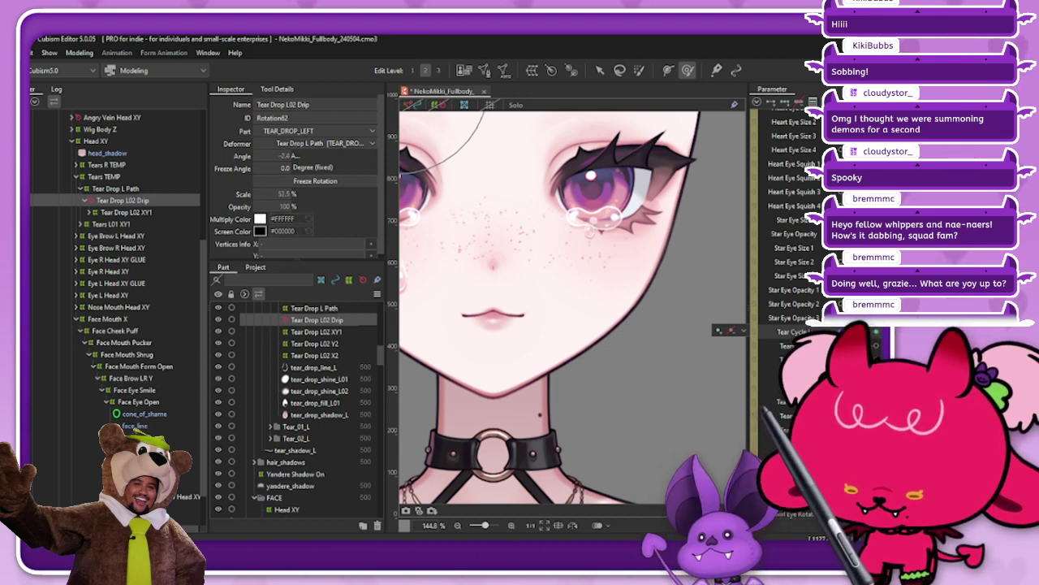
mouse_move(835, 332)
left_mouse_down()
mouse_move(822, 332)
mouse_move(844, 333)
left_mouse_up()
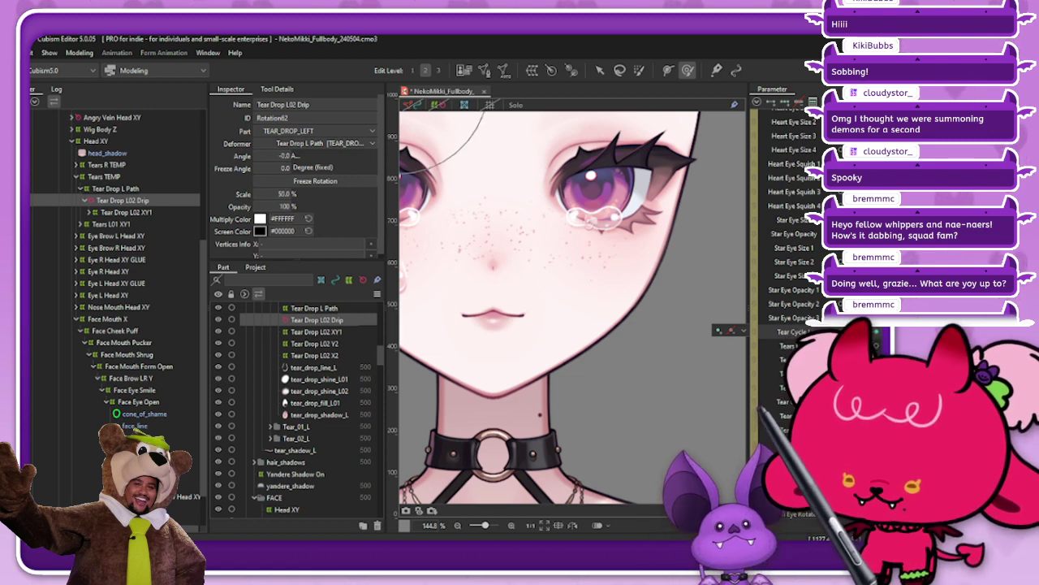
left_click(283, 196)
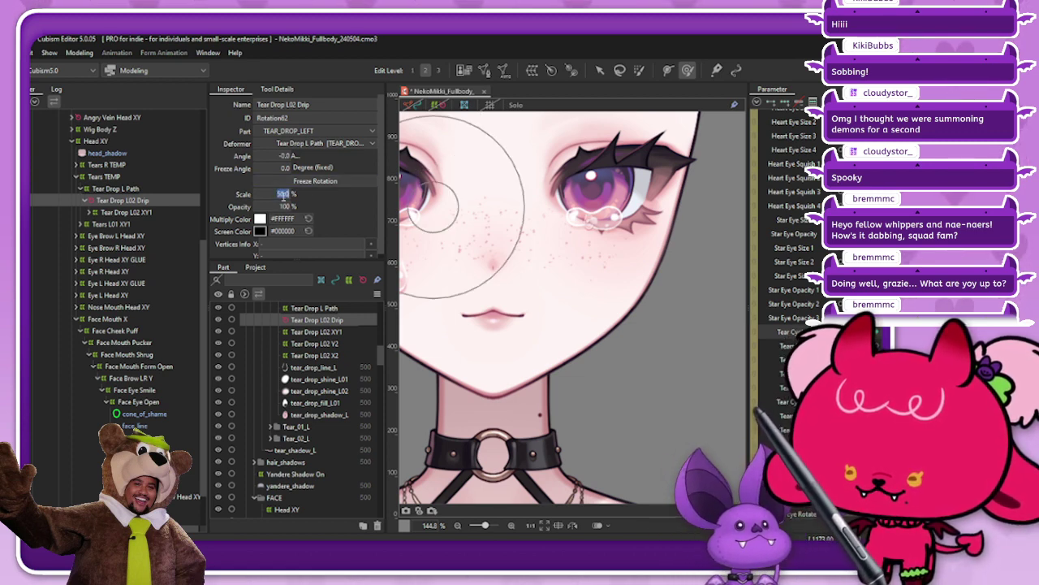
type("1")
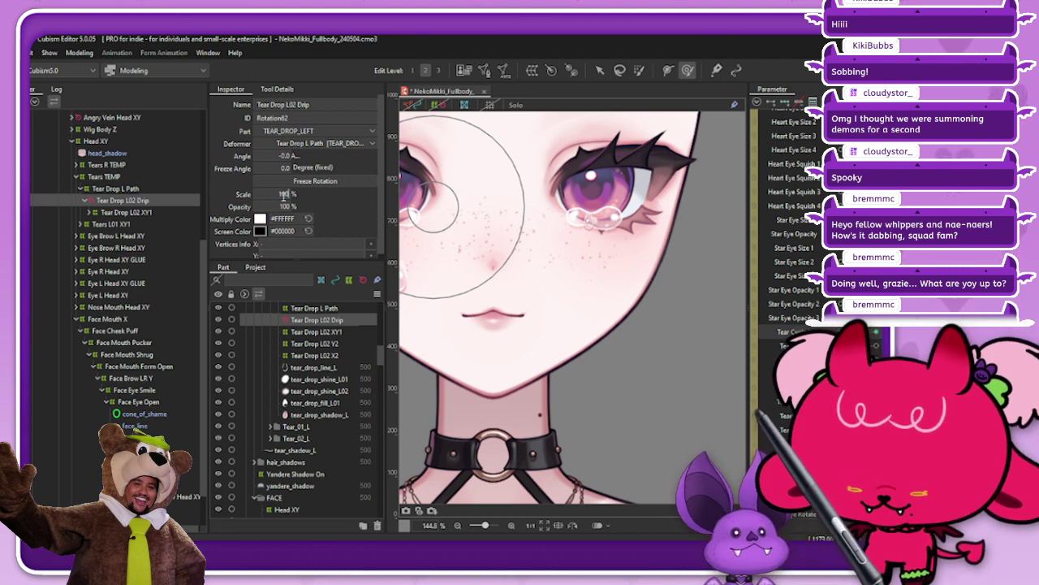
key("Return")
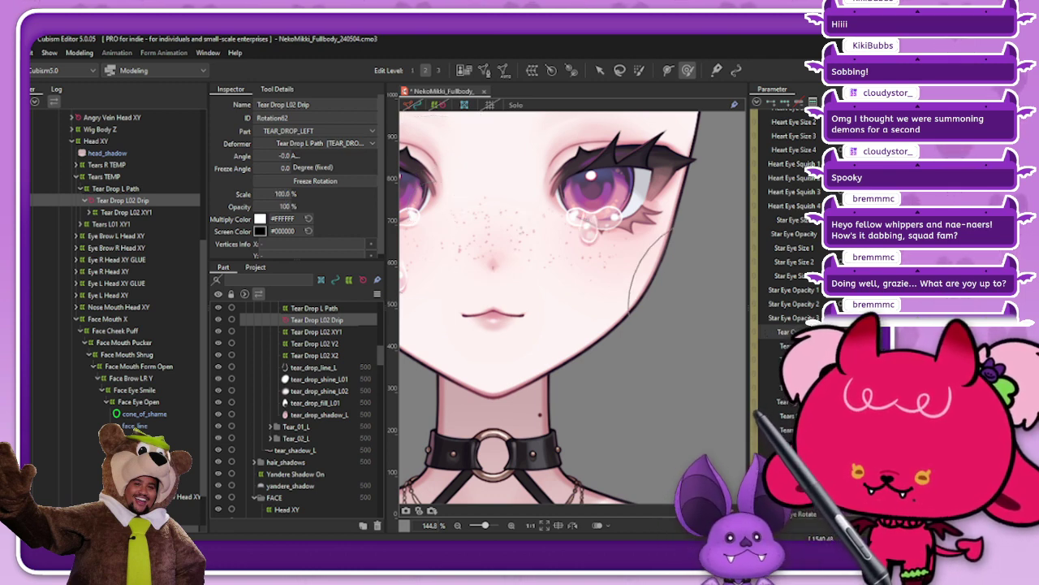
Try out Tear Drop L02 Drip keyforms late in Tear Cycle L, around where the drop reaches the jawline
left_click_drag(853, 331, 891, 331)
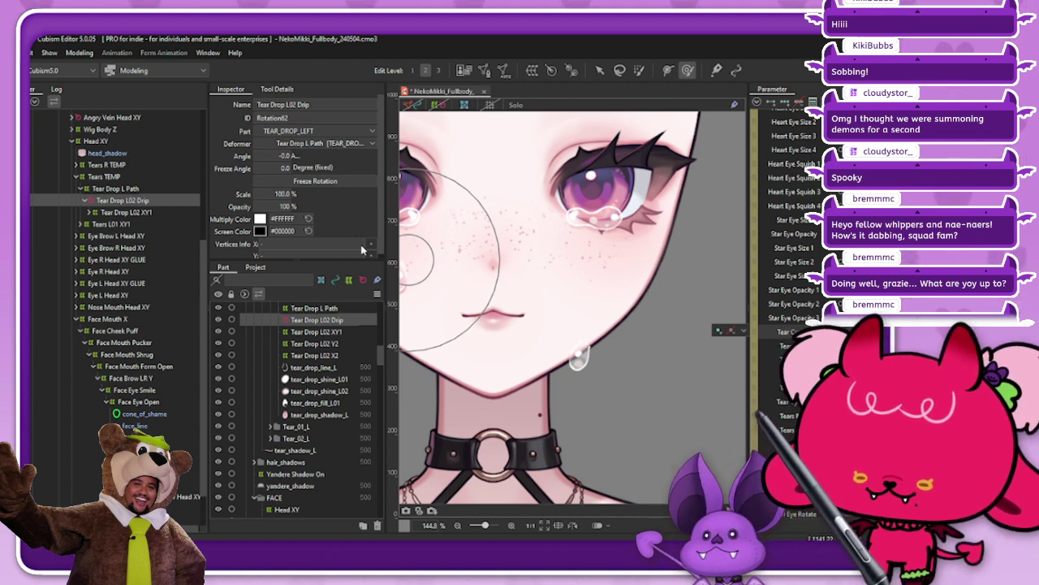
left_click(742, 330)
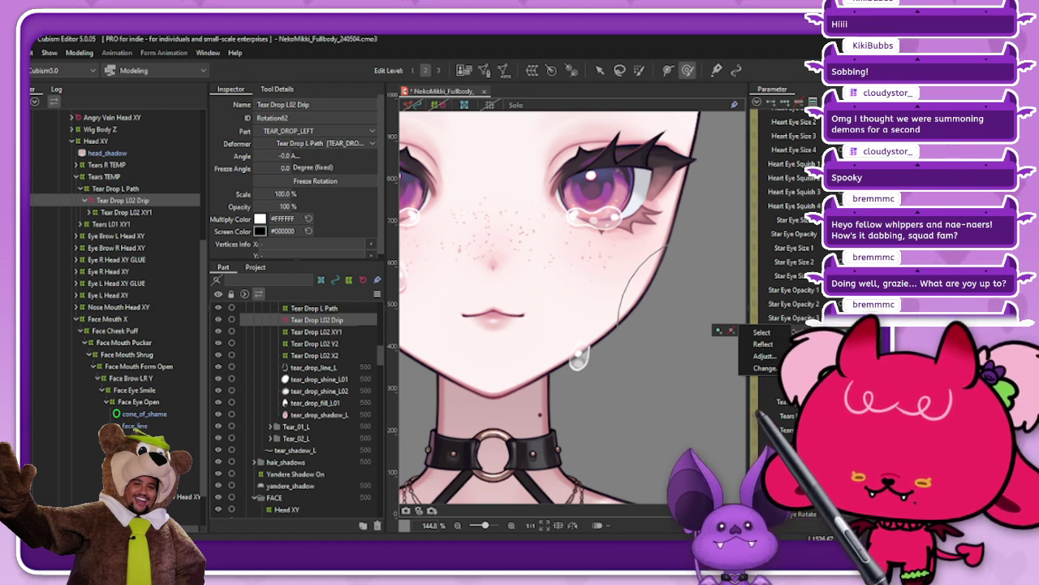
left_click(720, 329)
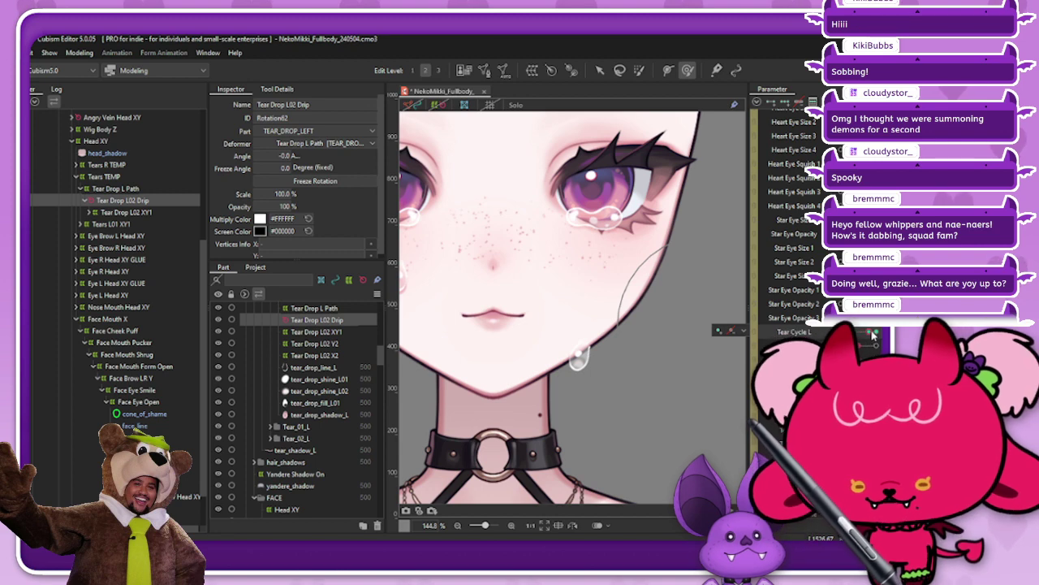
left_click_drag(872, 331, 870, 334)
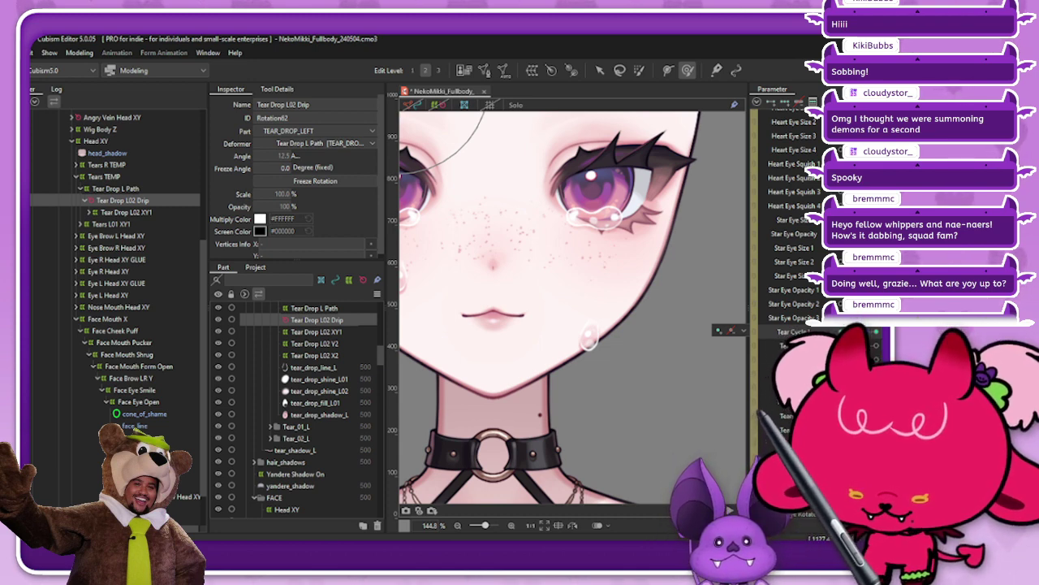
left_click(844, 331)
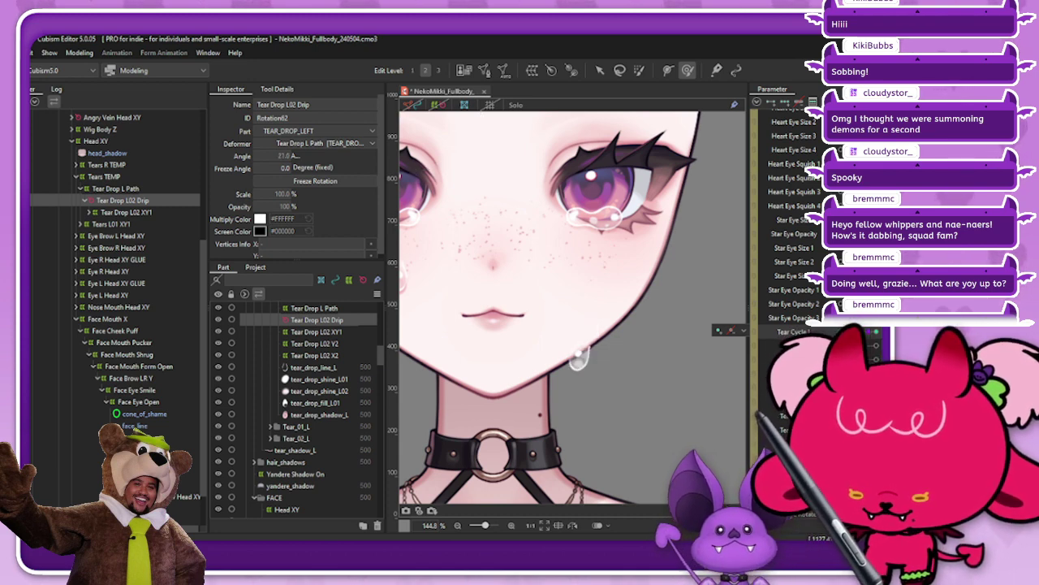
left_click(715, 330)
left_click(717, 330)
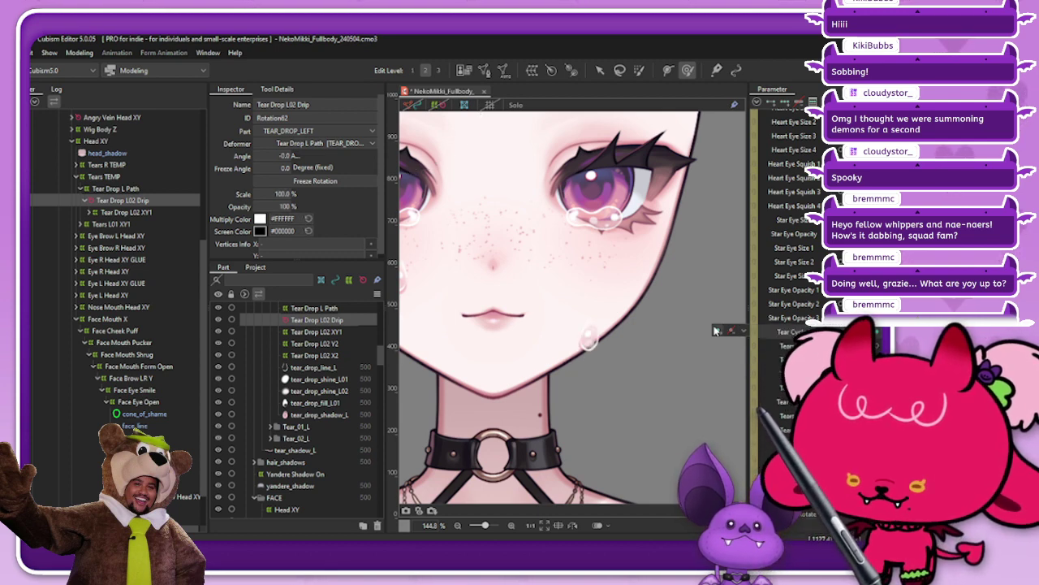
left_click_drag(865, 331, 828, 331)
left_click_drag(734, 330, 737, 329)
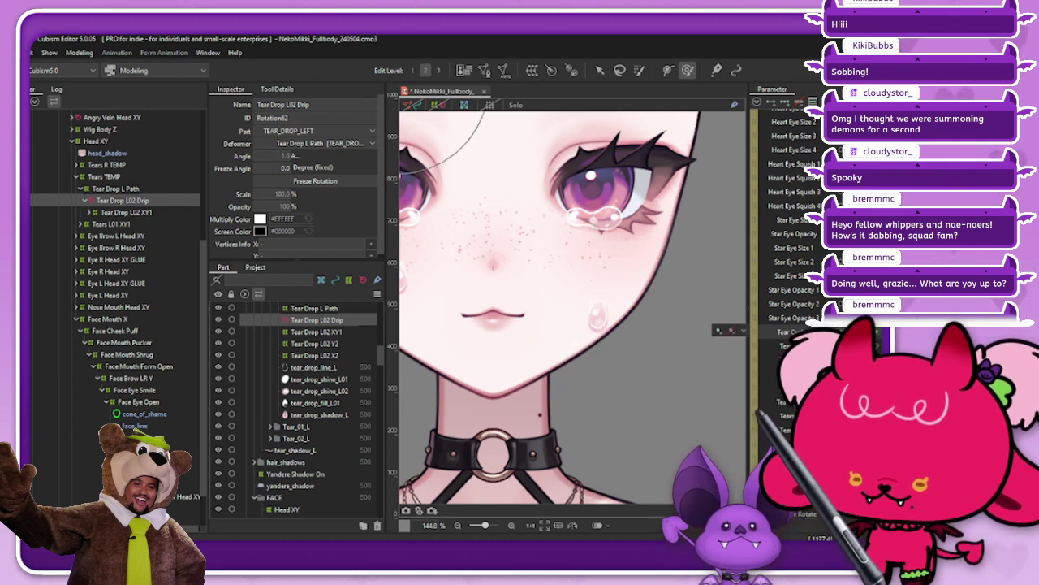
Add a Tear Drop L02 Drip keyform near the end of Tear Cycle L below the jawline and check the drop's motion
mouse_move(862, 331)
left_mouse_down()
mouse_move(879, 331)
mouse_move(823, 331)
mouse_move(875, 331)
left_mouse_up()
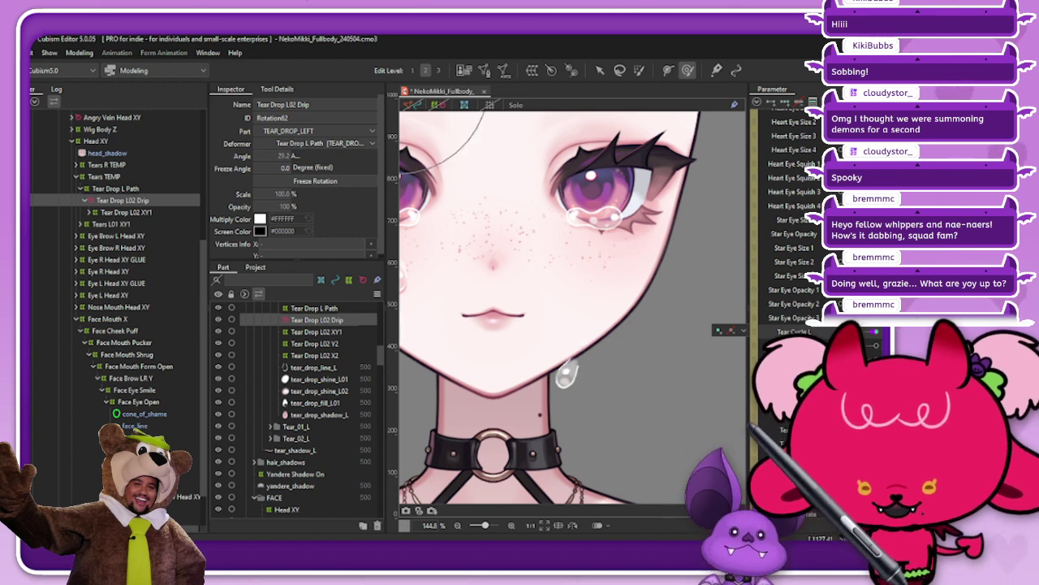
left_click(714, 332)
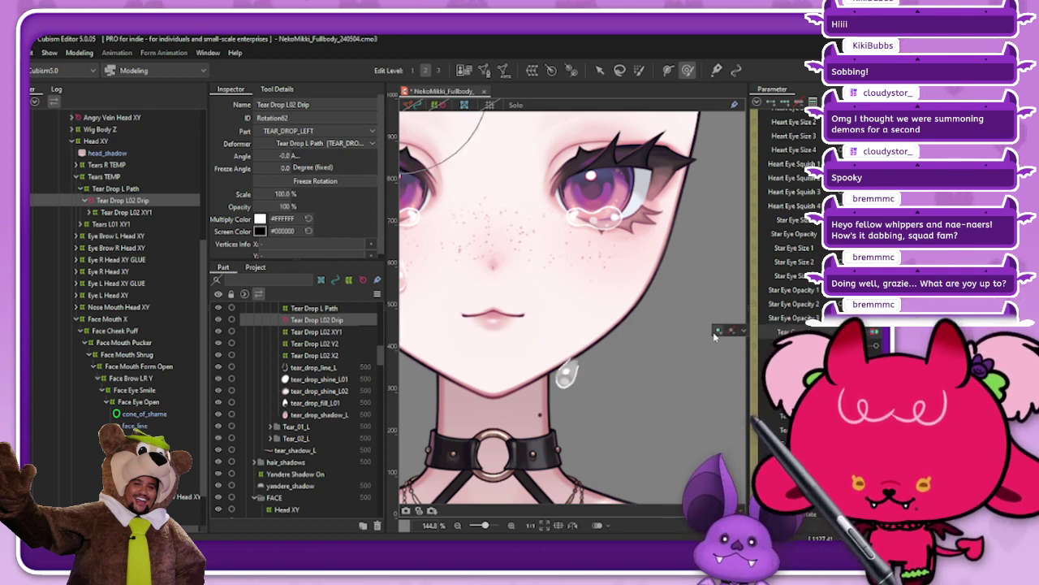
left_click(830, 330)
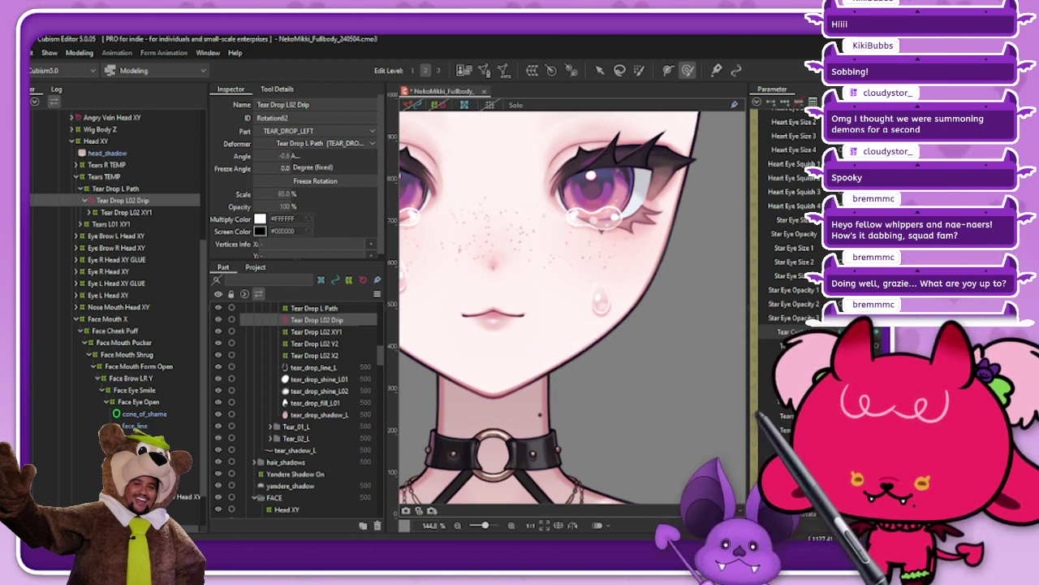
left_click_drag(848, 333, 877, 334)
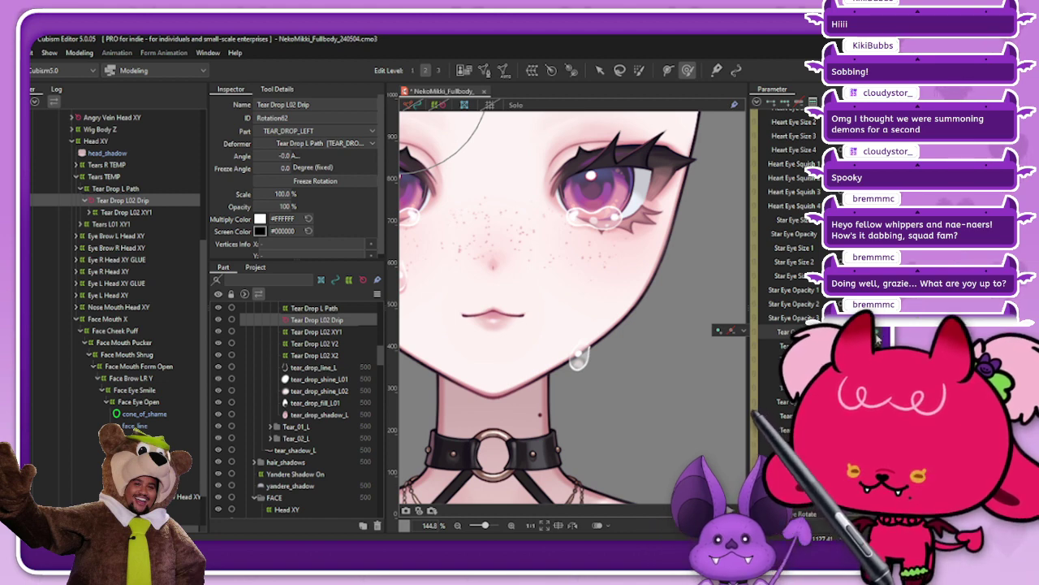
Remap the Tear Drop L02 Drip keyforms on Tear Cycle L from 0.9 to 0.8 and from 1.0 to 0.9
left_click(743, 330)
left_click(764, 358)
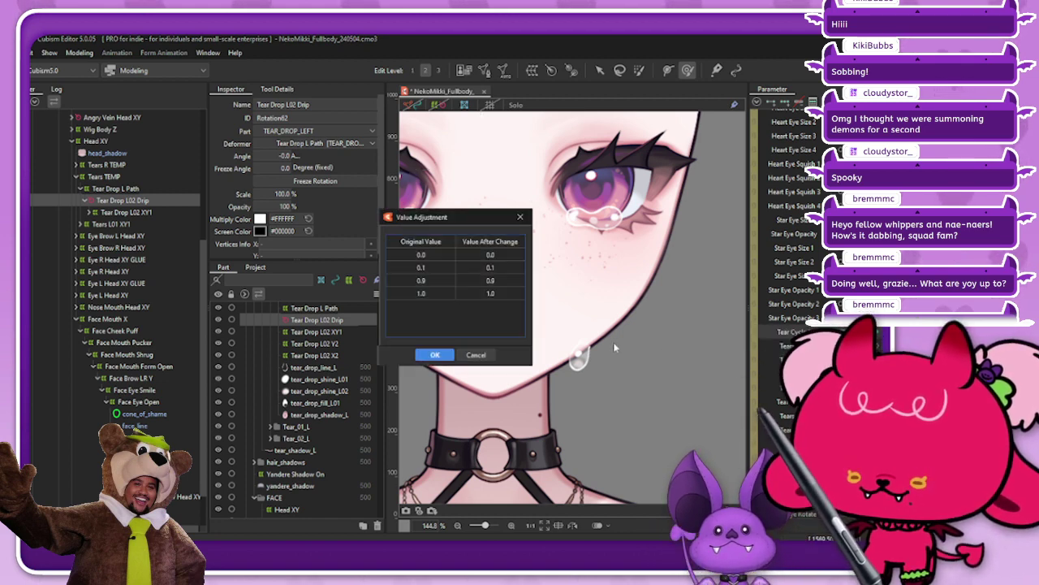
double_click(486, 279)
type("0.8")
key("Return")
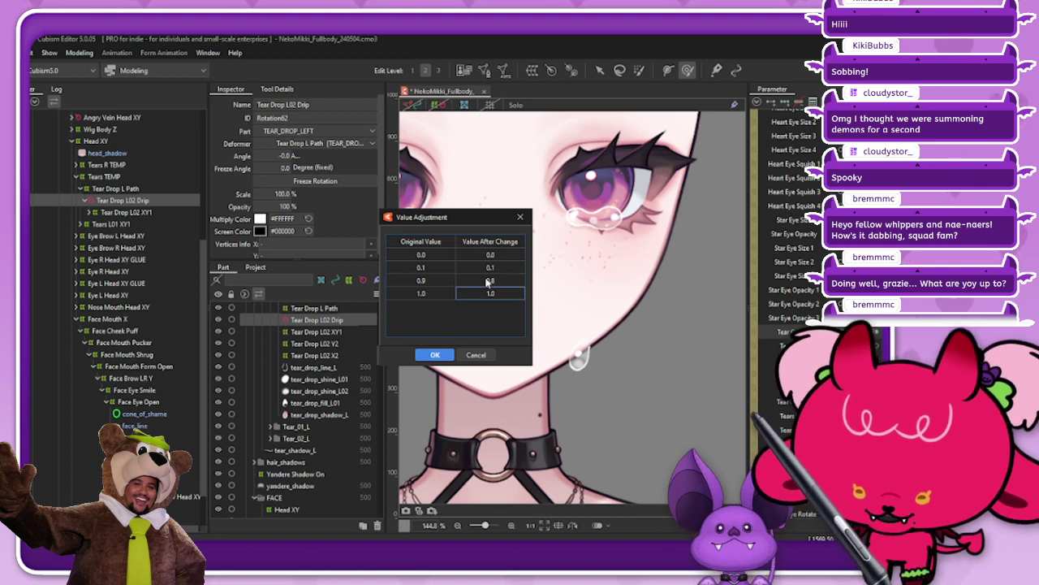
double_click(486, 295)
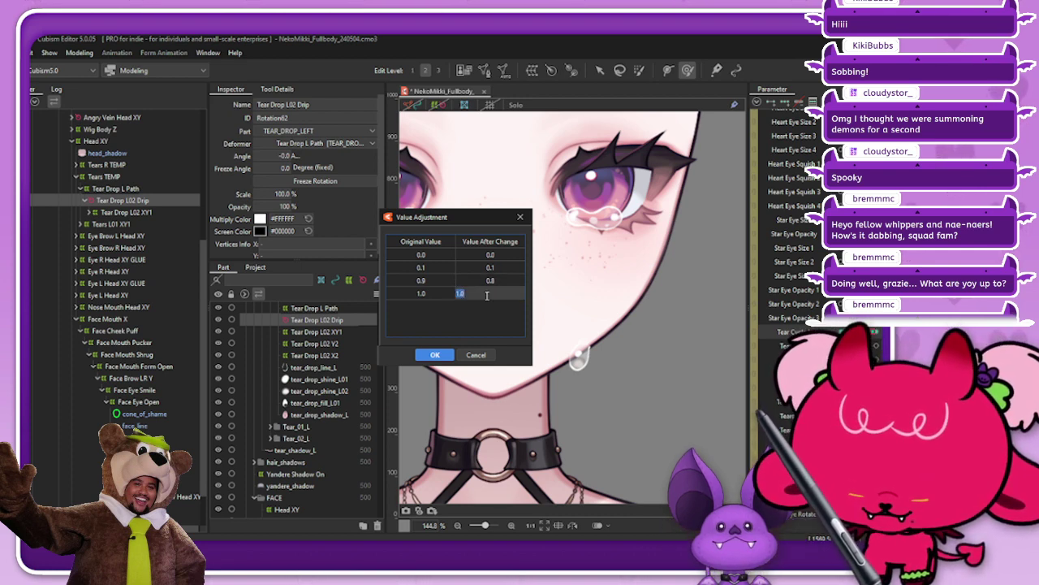
type("0.8")
key("Return")
left_click(434, 355)
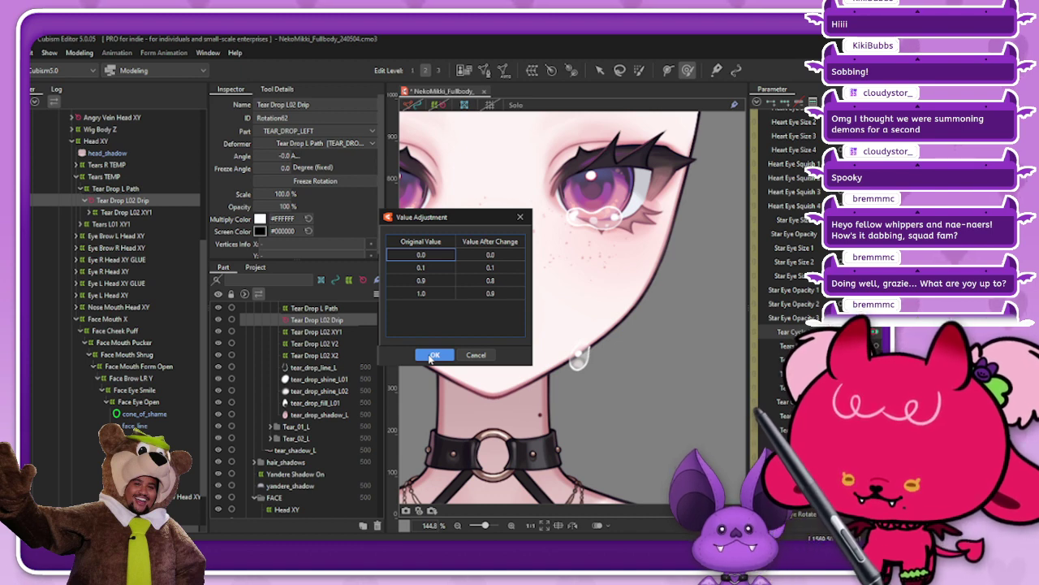
left_click(434, 355)
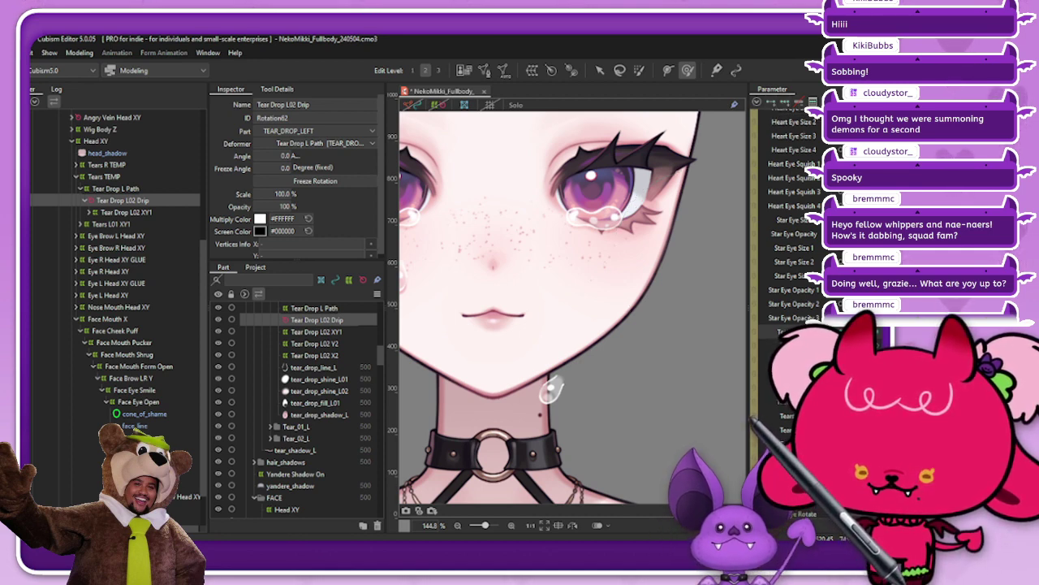
Show the rotation deformers and check Tear Drop L02 Drip's path and tilt across Tear Cycle L
left_click(877, 335)
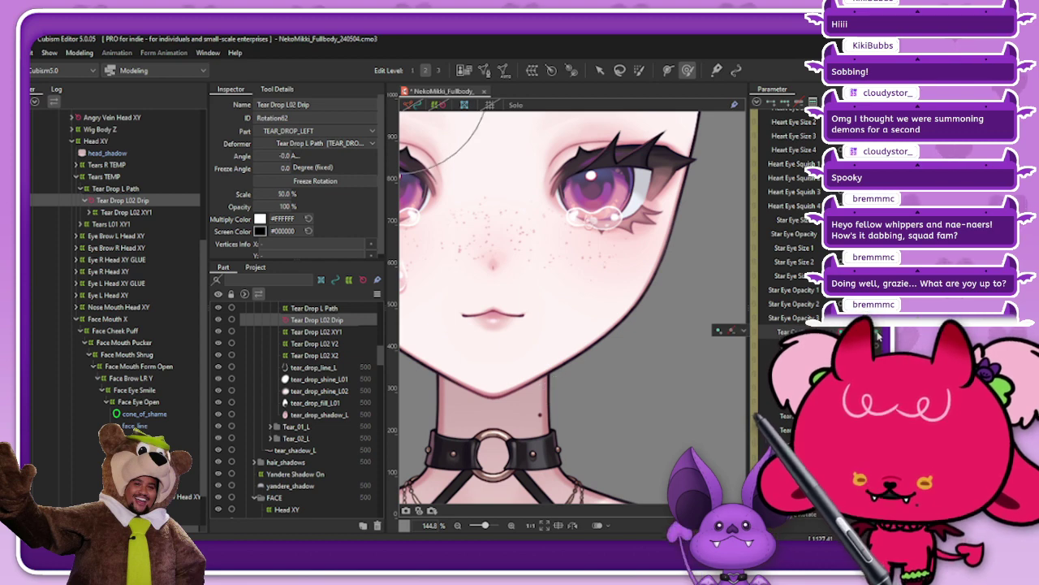
left_click(441, 104)
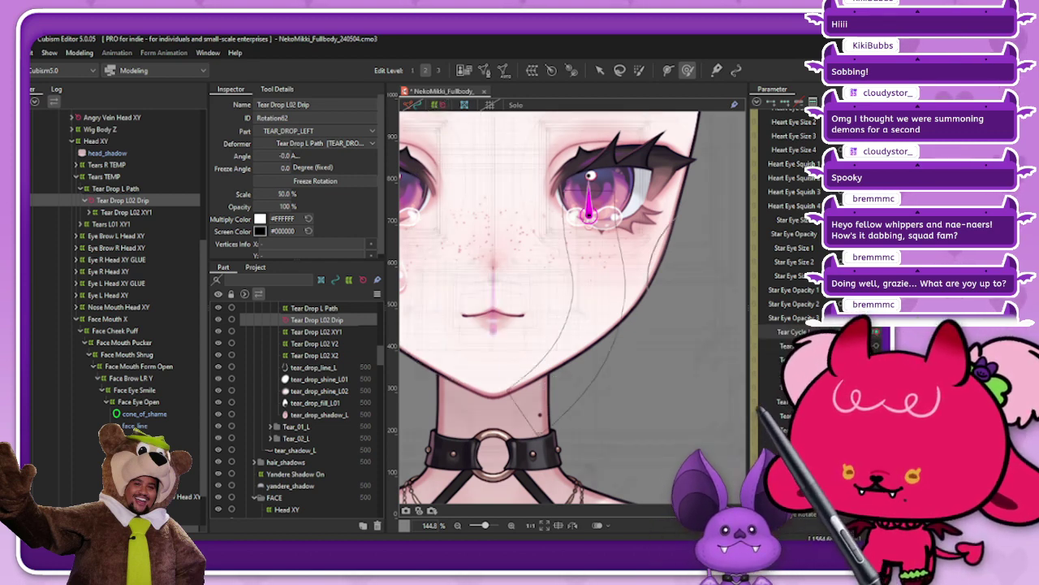
left_click(875, 335)
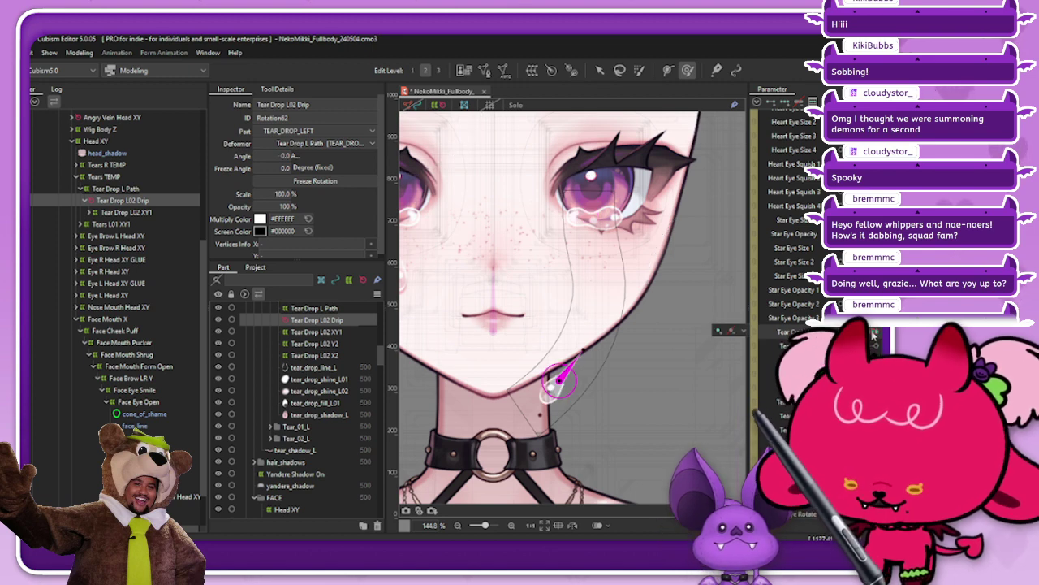
key("ctrl+y")
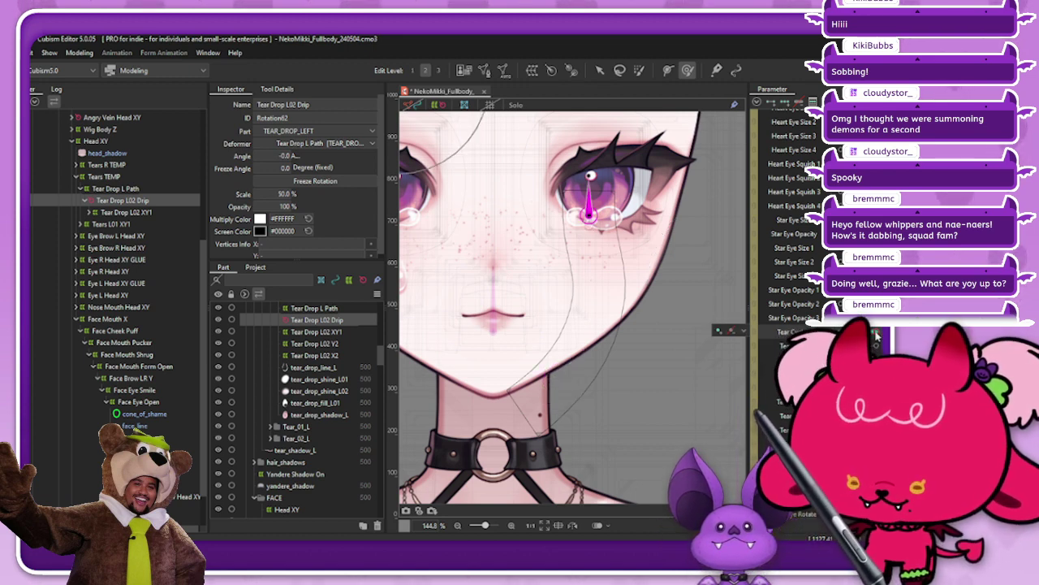
key("ctrl+z")
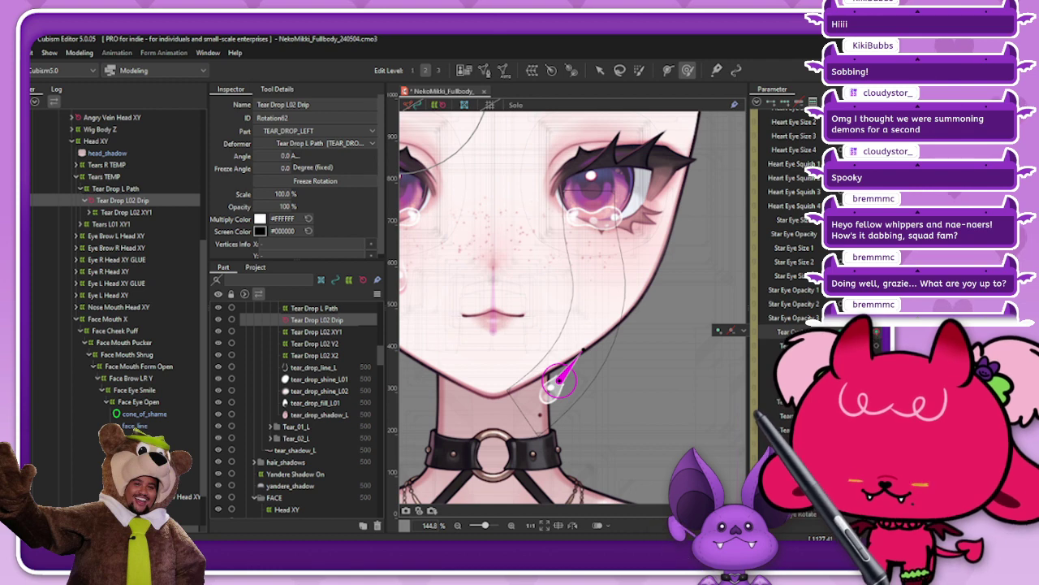
left_click(136, 212)
left_click(150, 200)
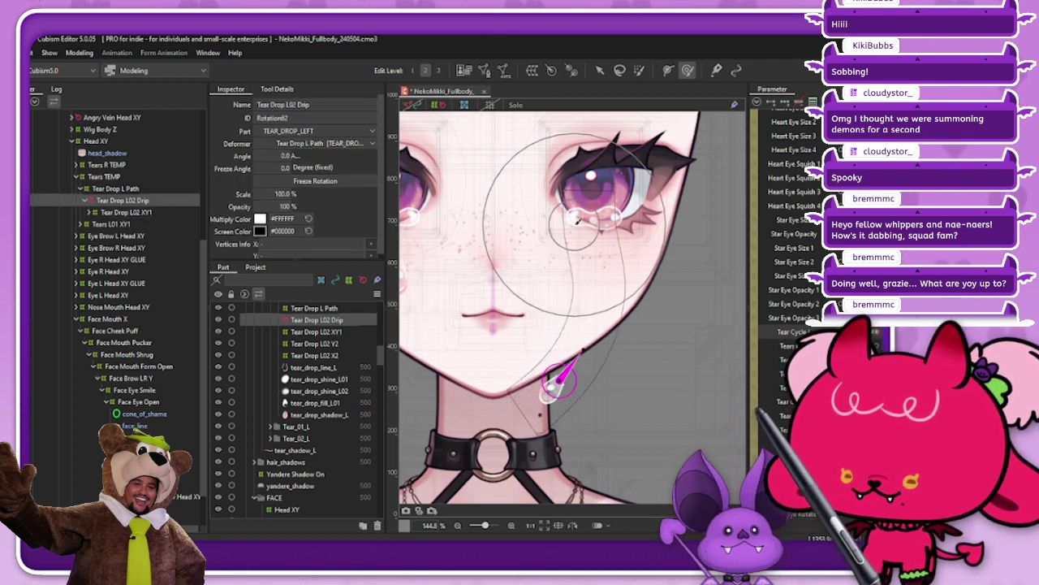
Try rotating the Tear Drop L02 Drip deformer to about -36.6 degrees and lowering it slightly beneath the jawline
left_click(599, 69)
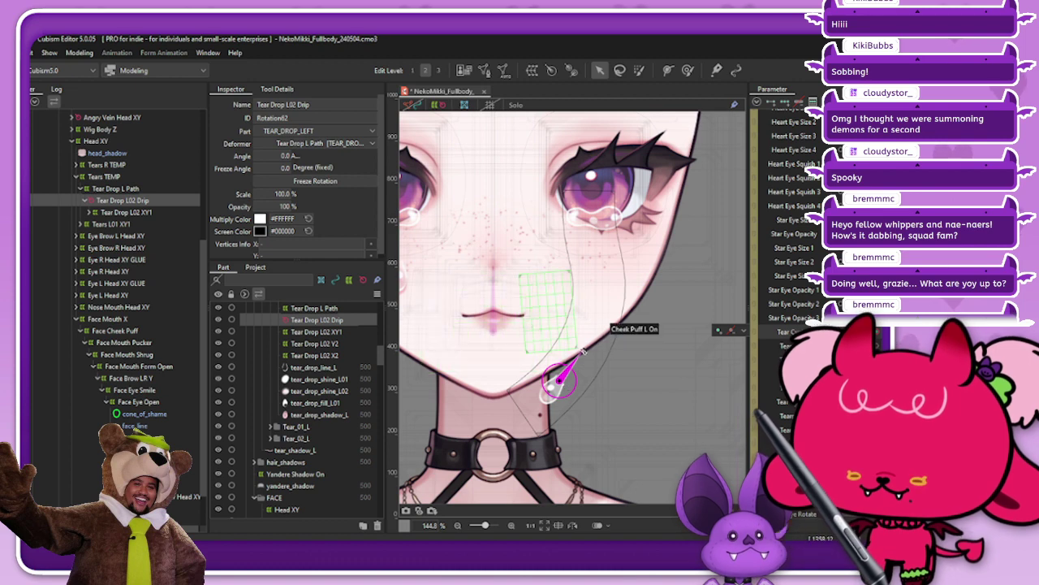
mouse_move(579, 348)
left_mouse_down()
mouse_move(562, 361)
mouse_move(556, 402)
mouse_move(559, 341)
left_mouse_up()
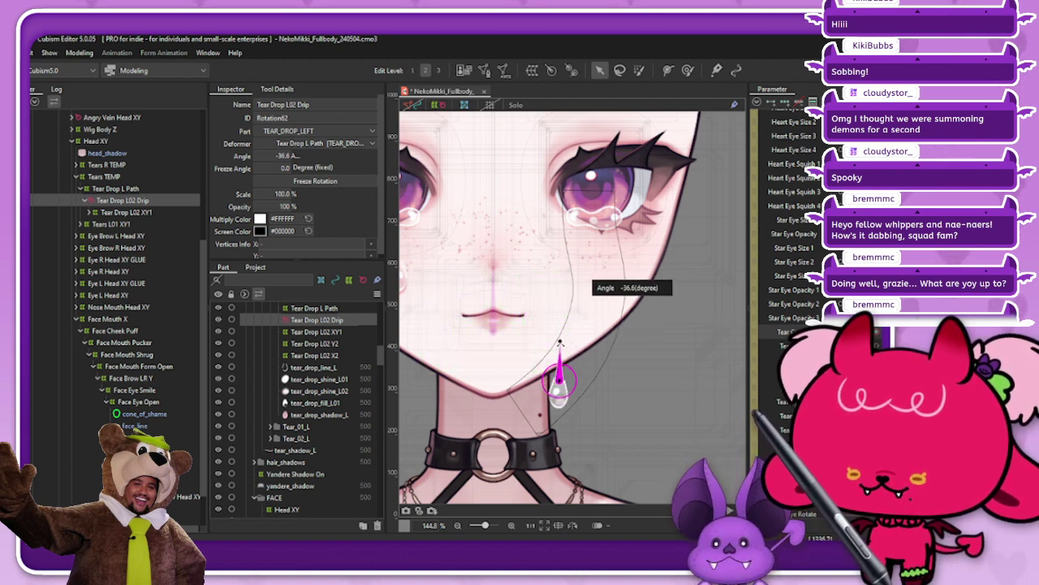
left_click_drag(559, 382, 559, 390)
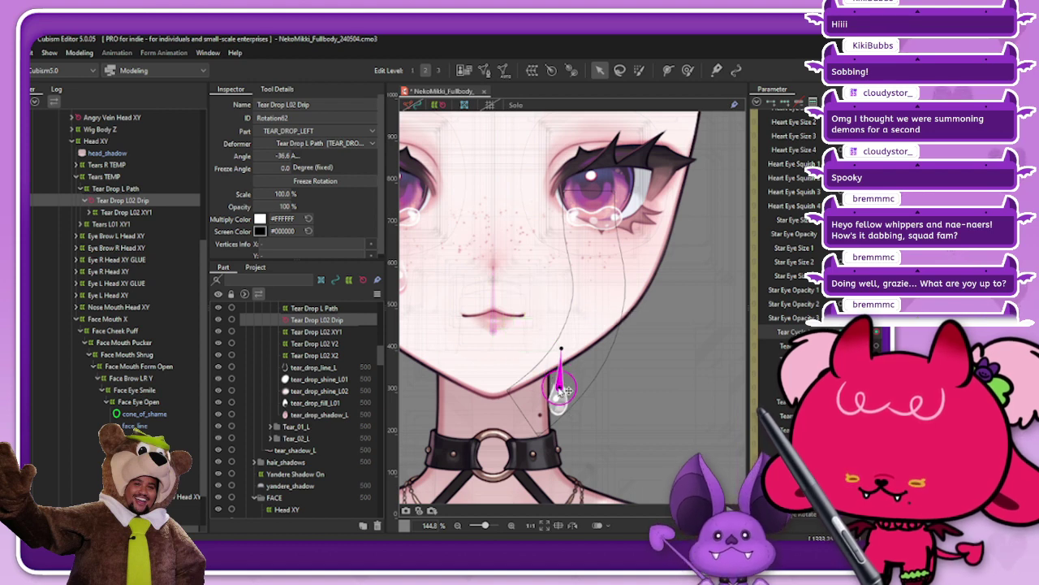
mouse_move(877, 332)
left_mouse_down()
mouse_move(844, 332)
mouse_move(877, 333)
left_mouse_up()
left_click(871, 332)
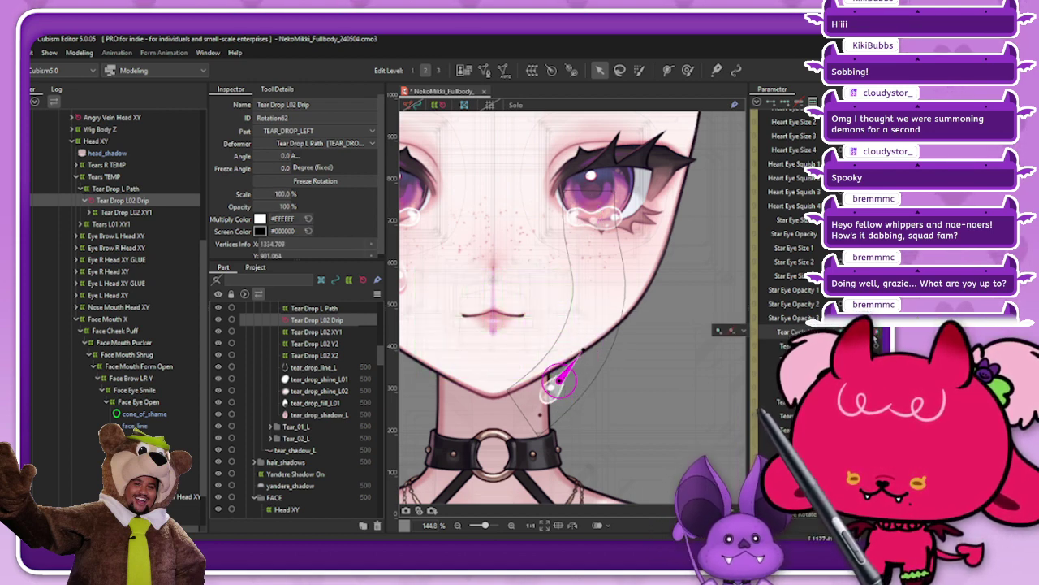
Try a rotation of about -18.4 degrees on Tear Drop L02 Drip below the jaw, check the motion, and undo it
left_click_drag(579, 359, 572, 347)
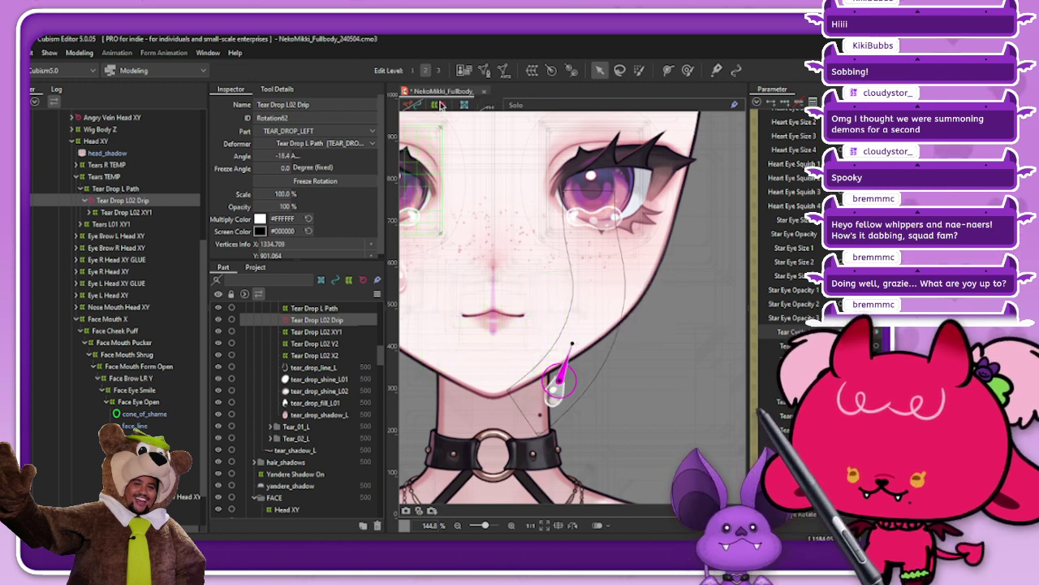
left_click(690, 297)
mouse_move(877, 332)
left_mouse_down()
mouse_move(836, 335)
mouse_move(876, 336)
left_mouse_up()
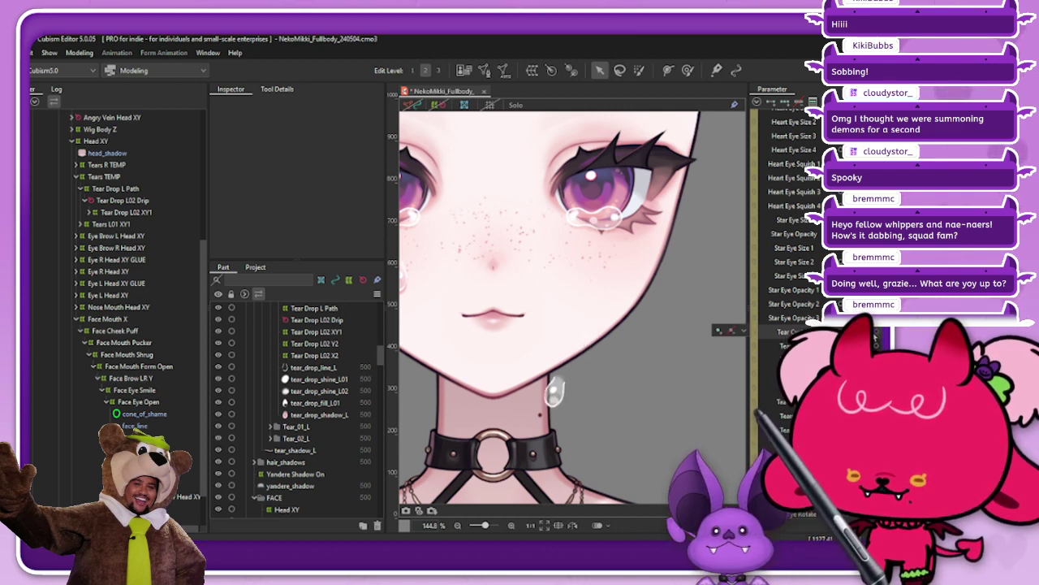
key("ctrl+z")
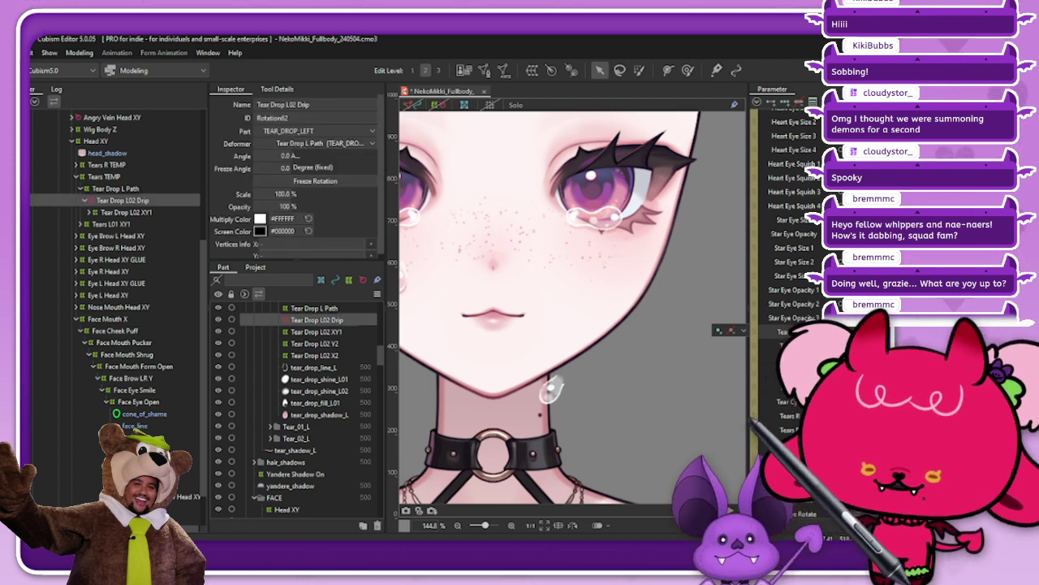
Check how the Tear Drop L Path and Tear Drop L02 Drip deformers carry the drop through Tear Cycle L
mouse_move(875, 334)
left_mouse_down()
mouse_move(836, 334)
mouse_move(875, 334)
left_mouse_up()
left_click(778, 332)
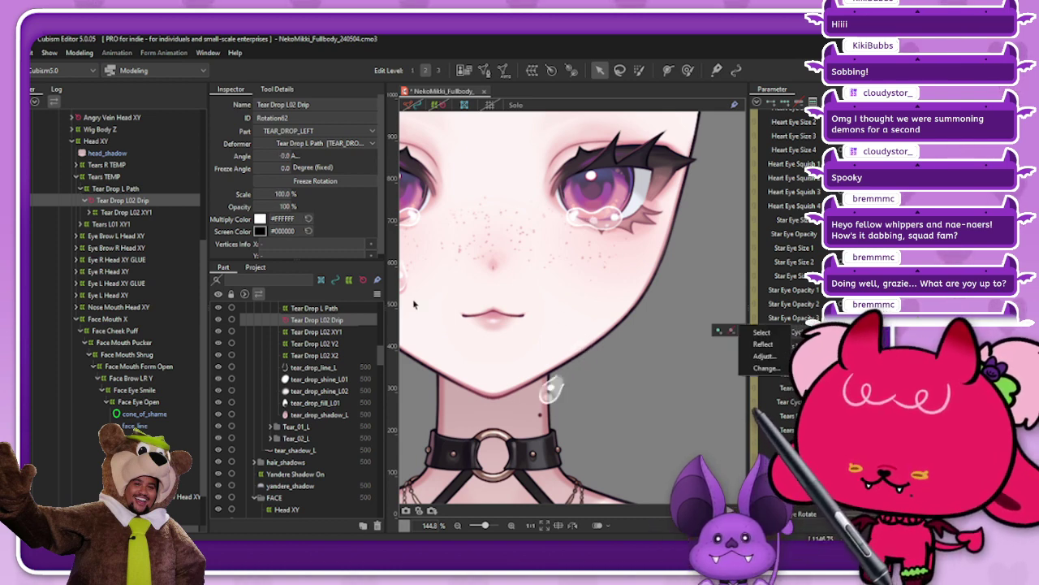
left_click(159, 211)
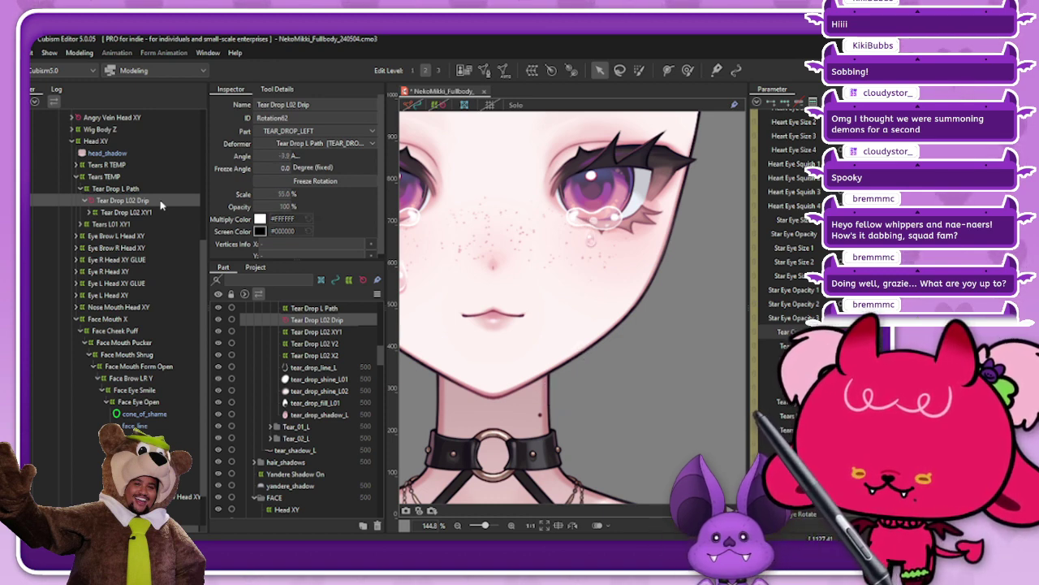
key("Up")
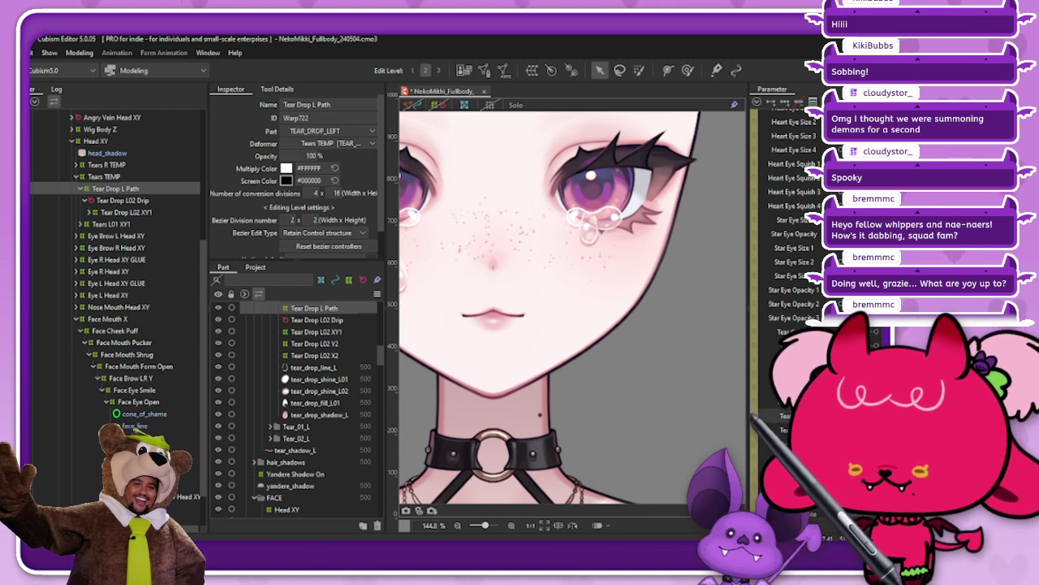
left_click(137, 201)
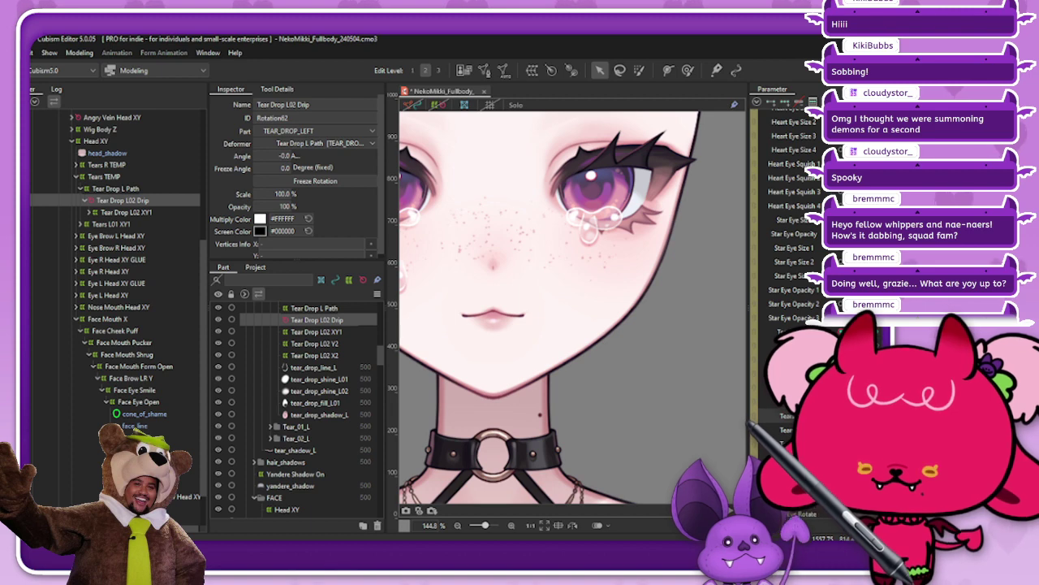
Redo the Tear Drop L02 Drip keyforms on Tear Cycle L
left_click(786, 429)
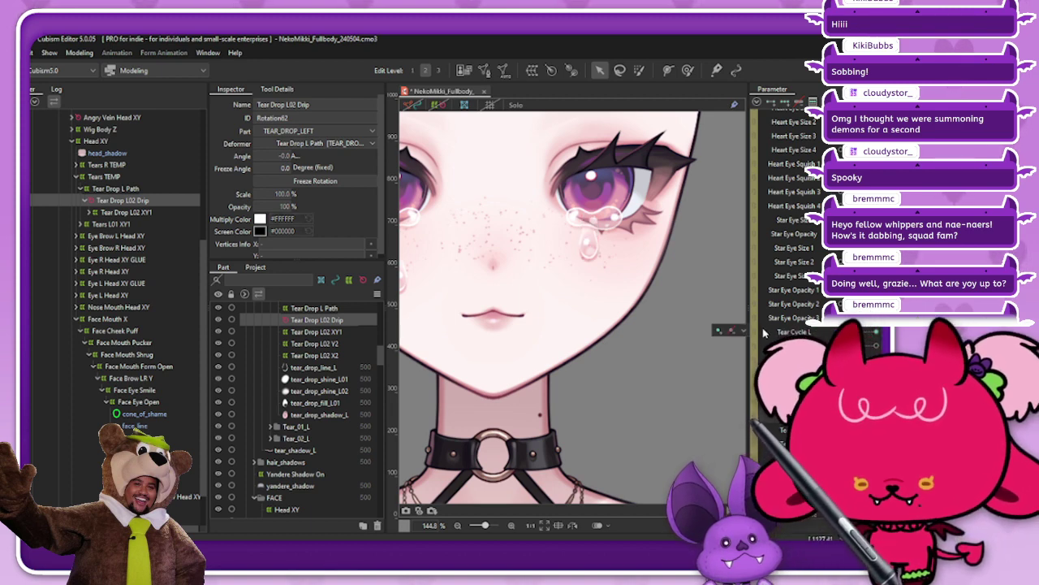
left_click(731, 331)
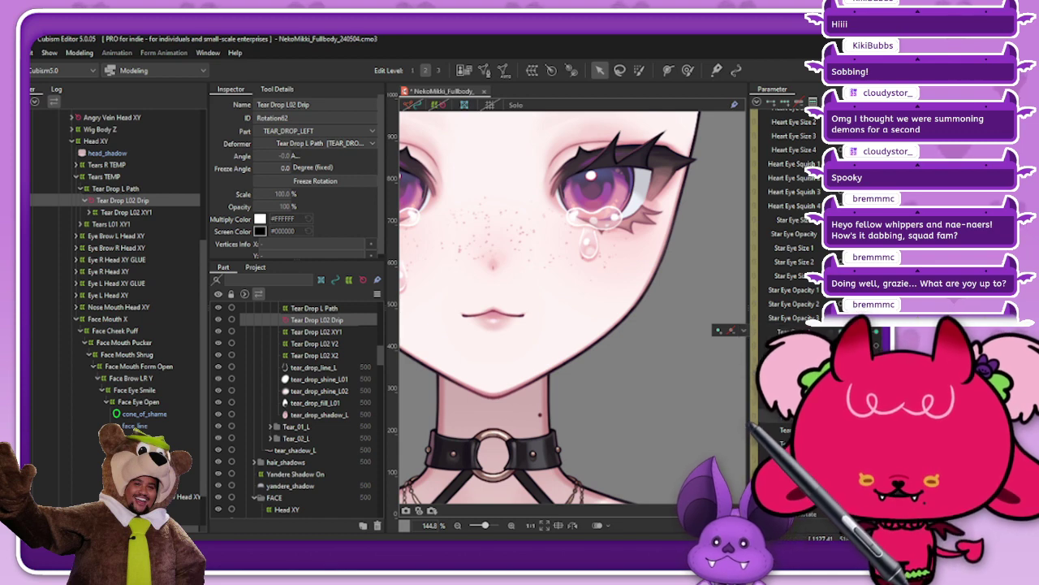
left_click(762, 332)
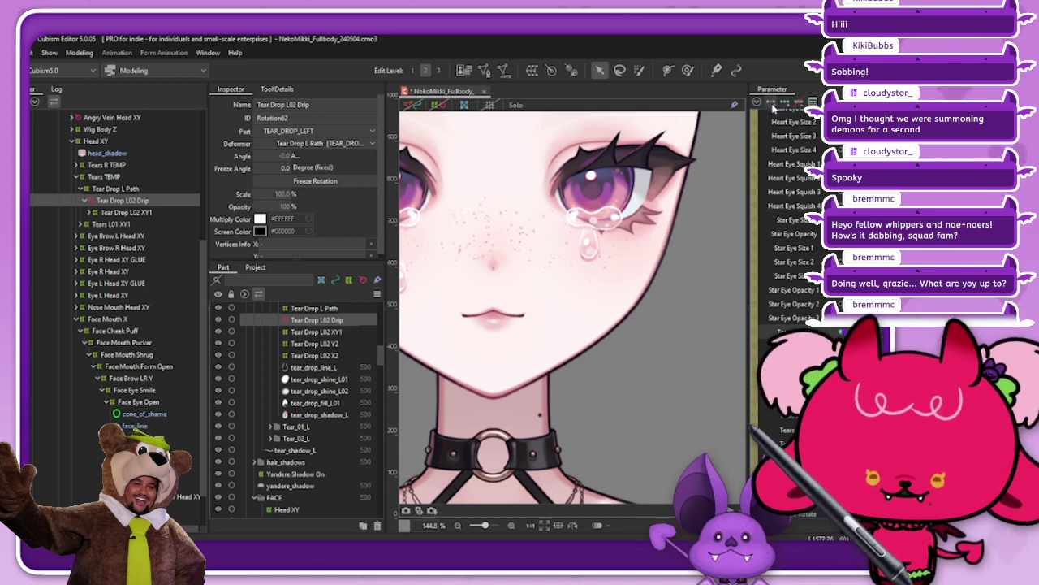
mouse_move(778, 331)
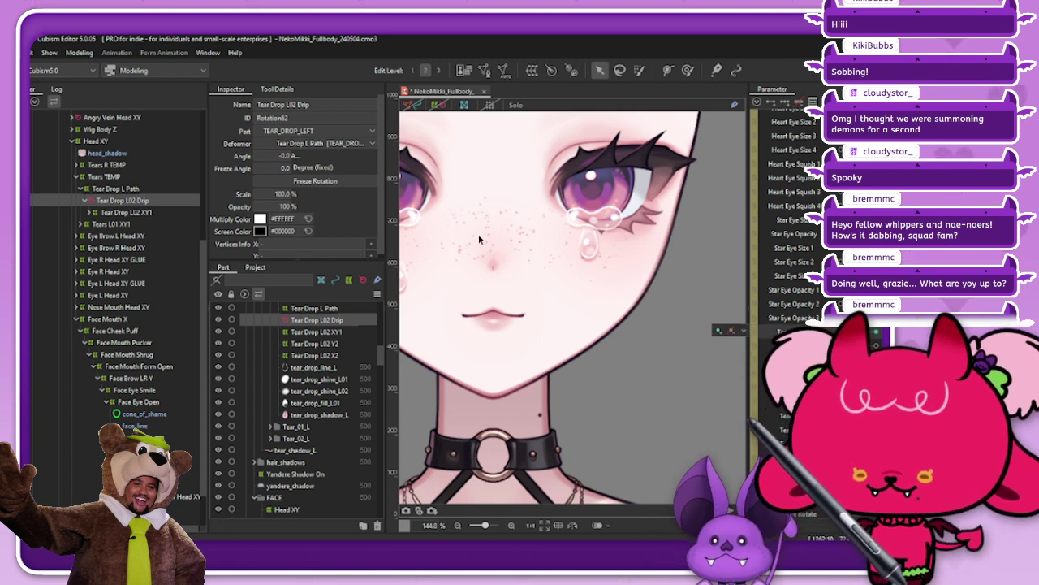
Set the Tear Drop L02 Drip deformer's scale to 50% at the Tear Cycle L position where the drop sits under the eye
double_click(282, 193)
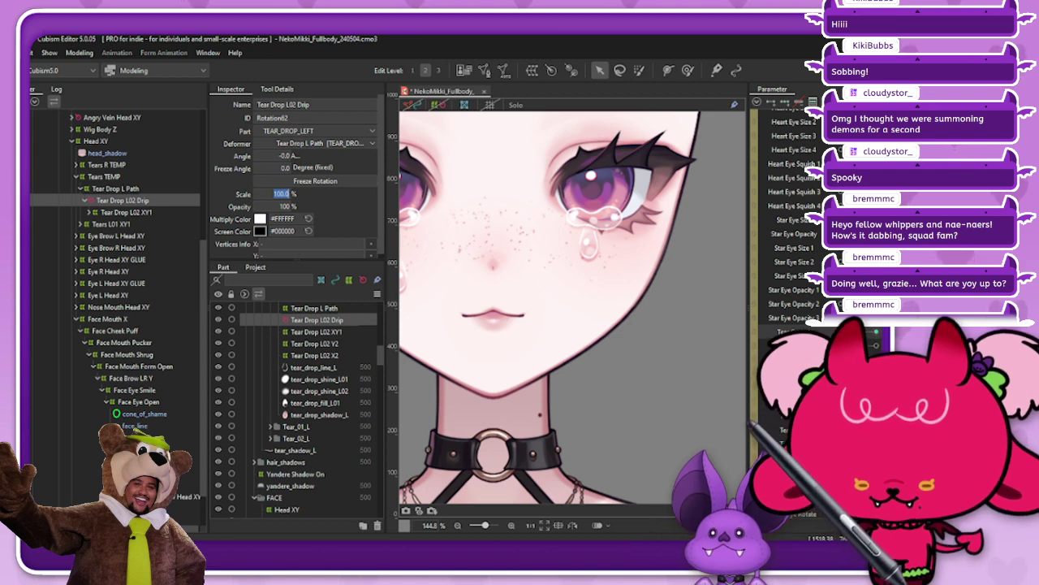
left_click(837, 332)
left_click_drag(836, 332, 852, 331)
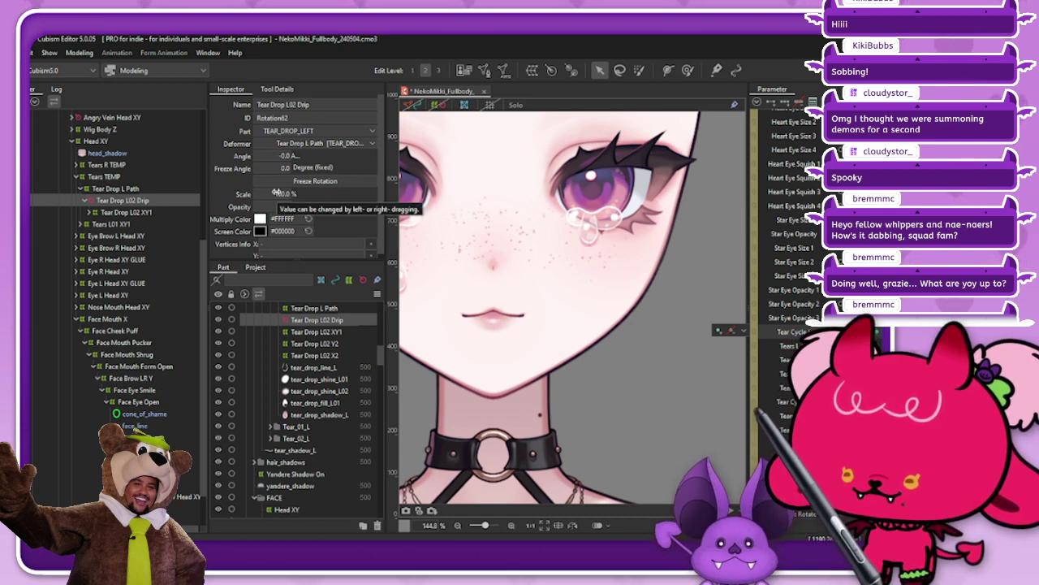
left_click(277, 193)
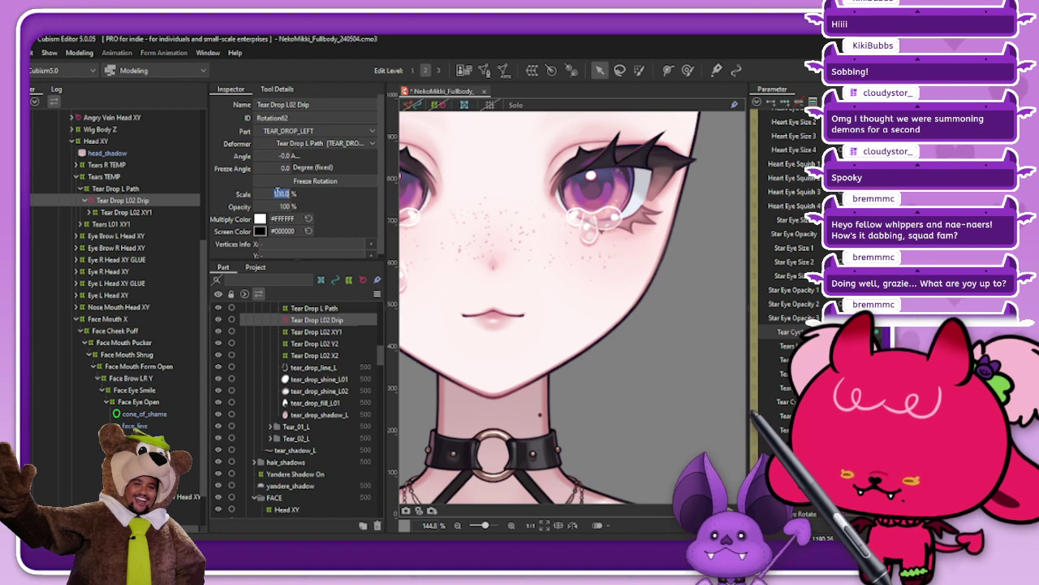
type("50")
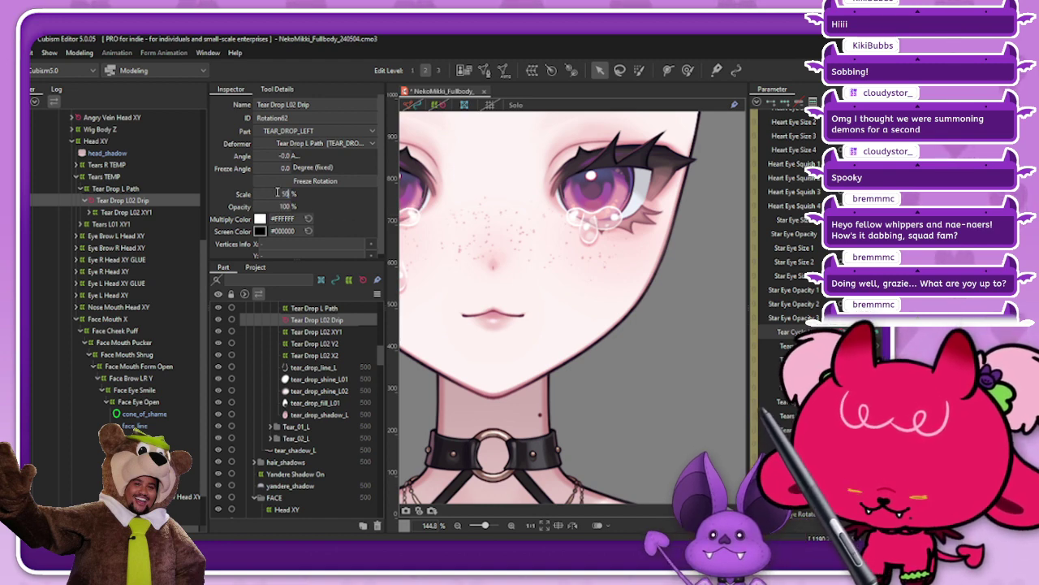
key("Return")
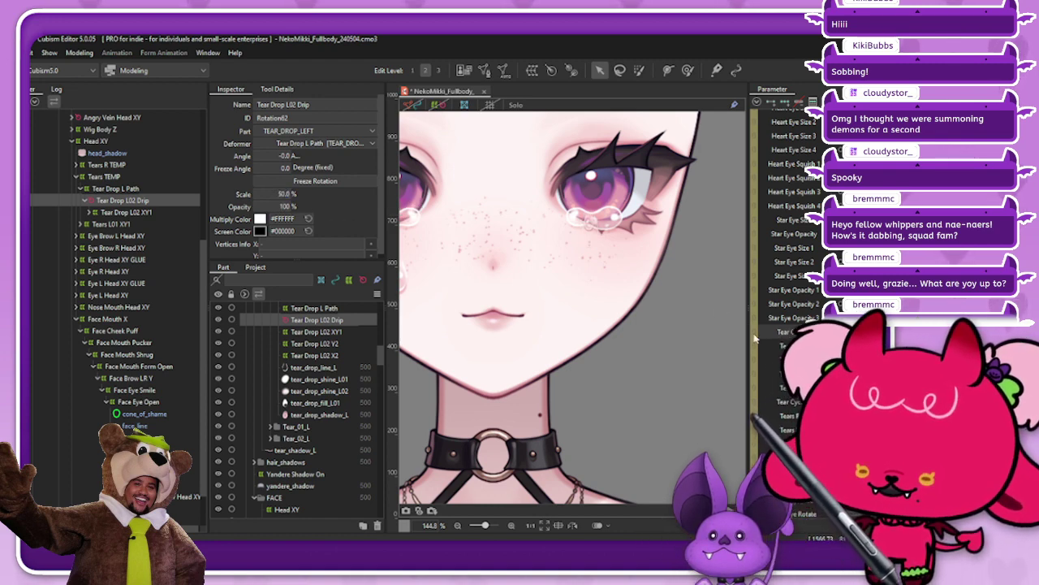
Show the rotation deformers and move Tear Drop L02 Drip straight down towards the lower end of the tear path
key("ctrl+z")
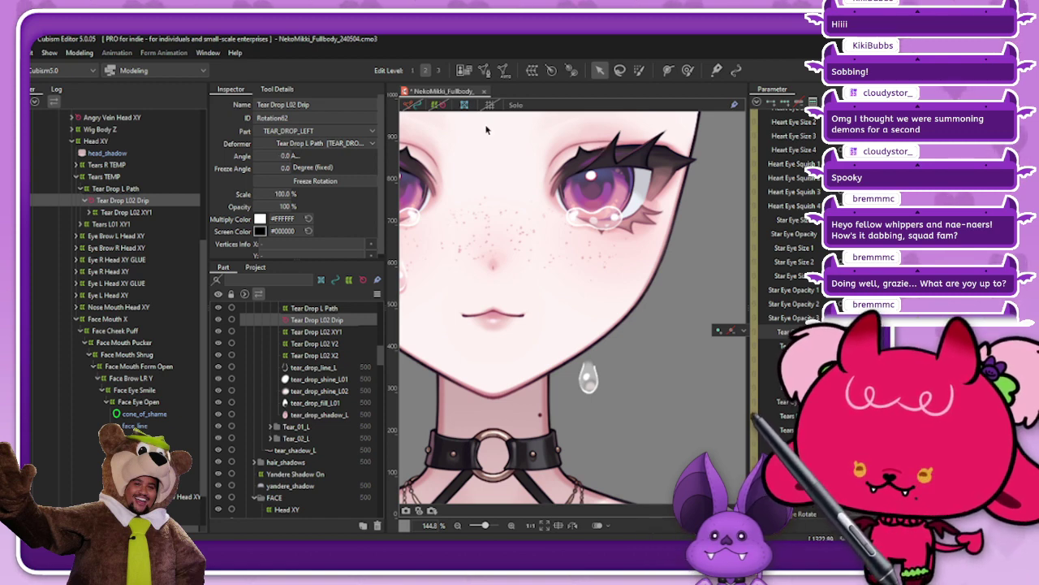
left_click(439, 105)
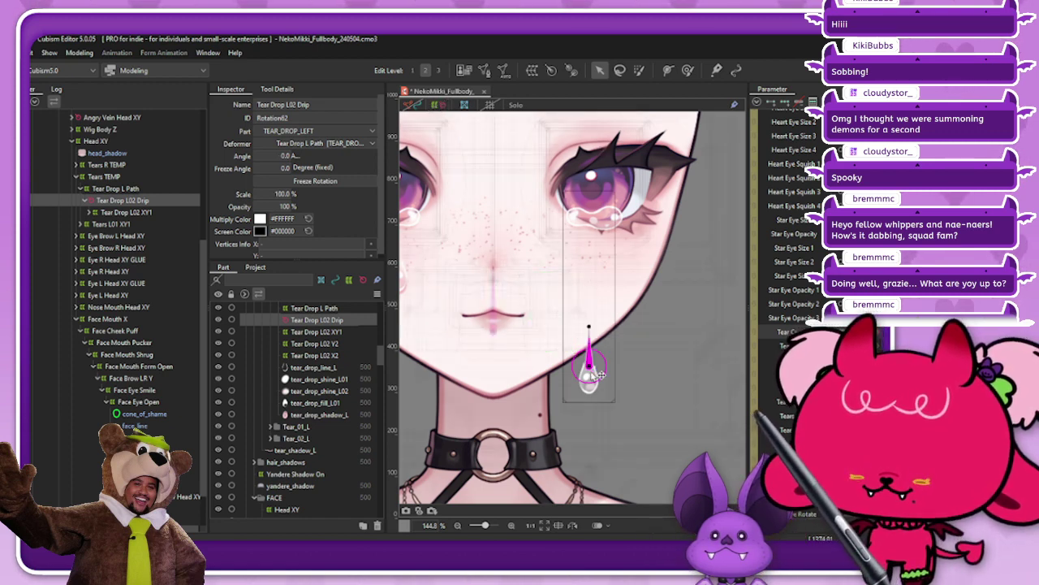
left_click_drag(597, 373, 601, 391)
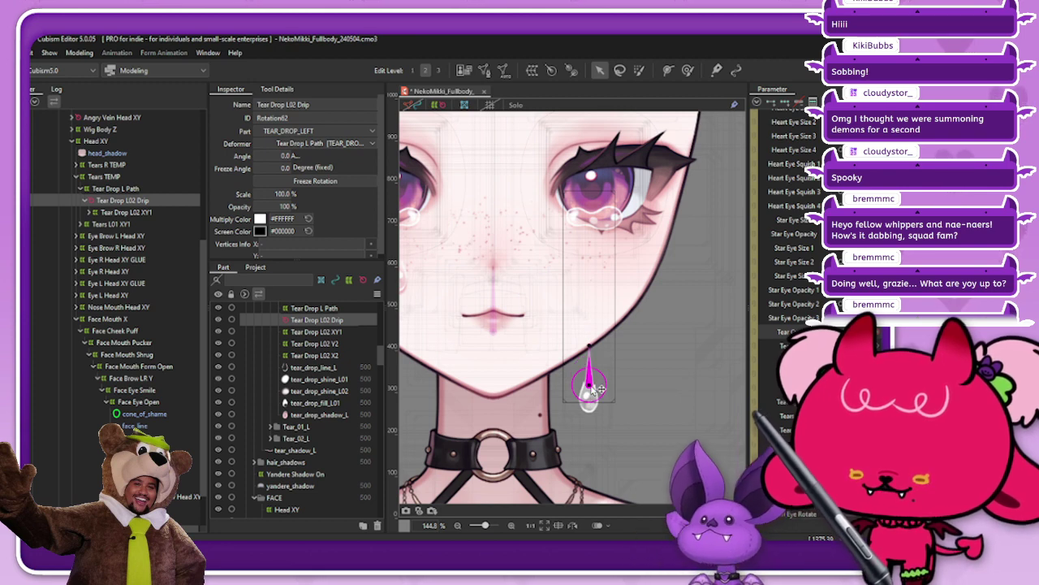
mouse_move(601, 391)
left_mouse_down()
mouse_move(589, 216)
mouse_move(589, 386)
left_mouse_up()
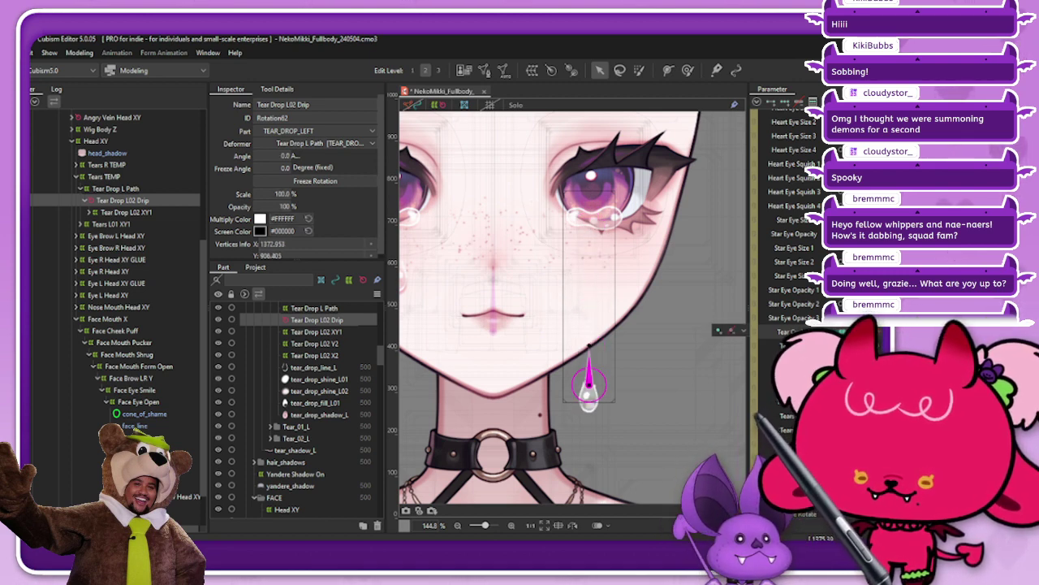
Check how Tear Drop L02 Drip follows the curved tear path along the cheek and jaw through Tear Cycle L
left_click_drag(589, 385, 538, 397)
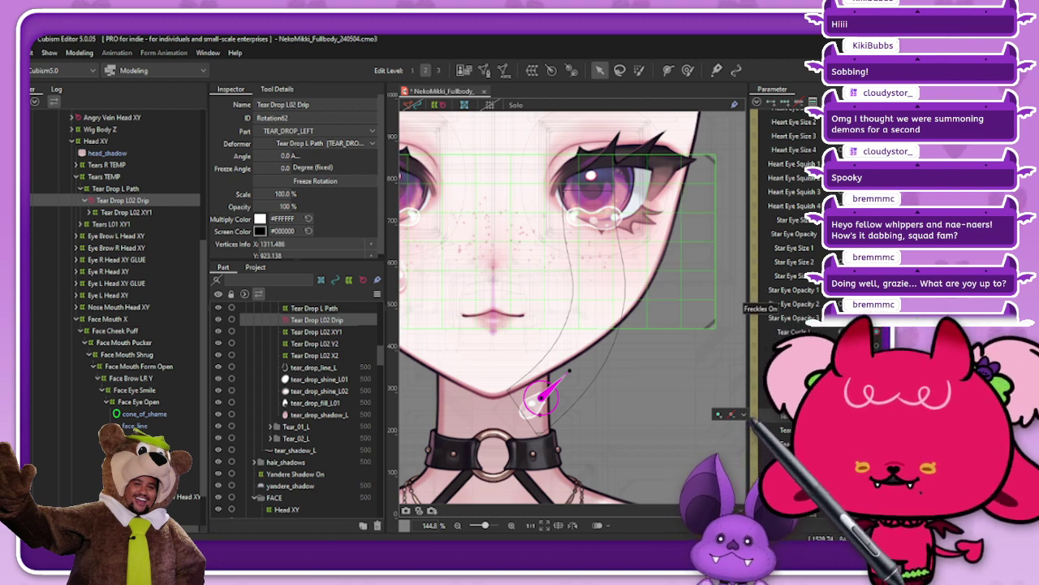
left_click_drag(843, 331, 886, 331)
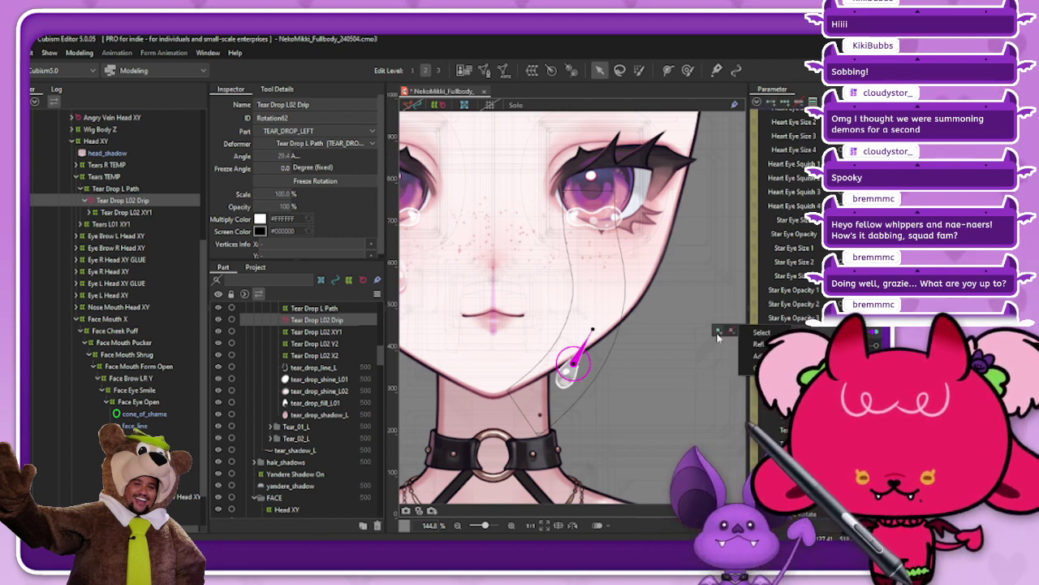
left_click(717, 333)
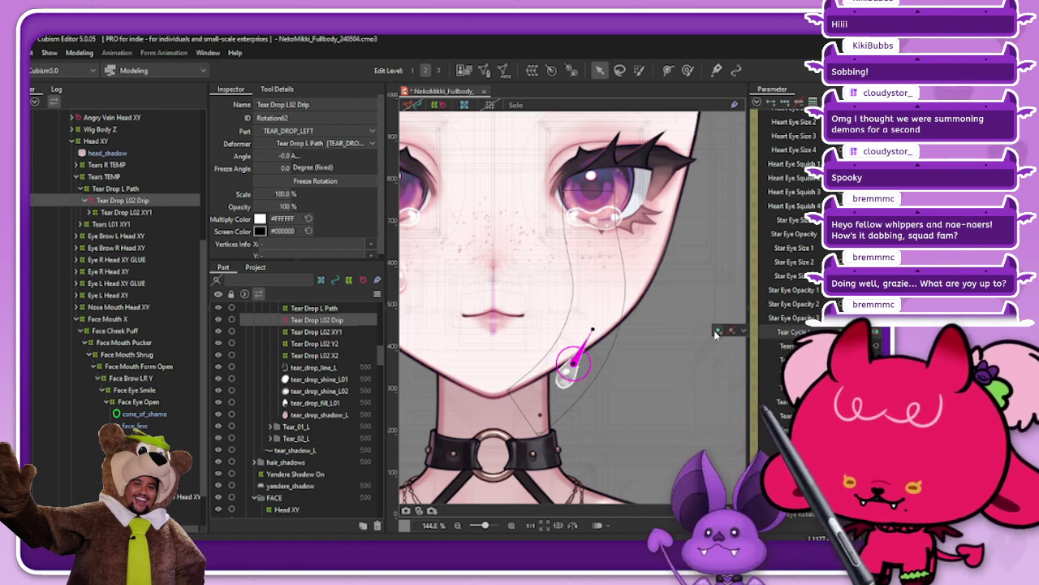
mouse_move(875, 331)
left_mouse_down()
mouse_move(822, 331)
mouse_move(877, 333)
left_mouse_up()
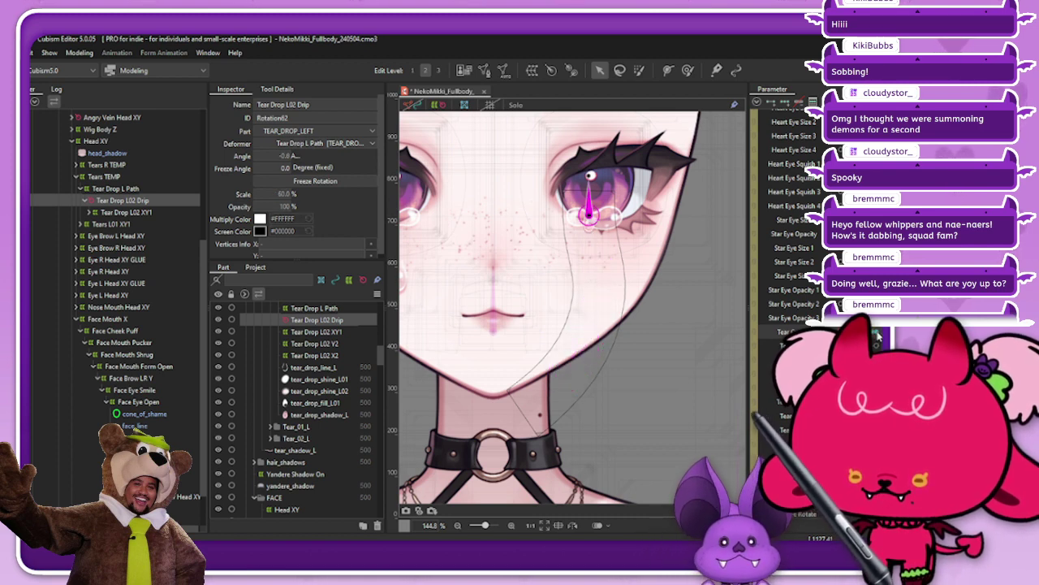
left_click(872, 334)
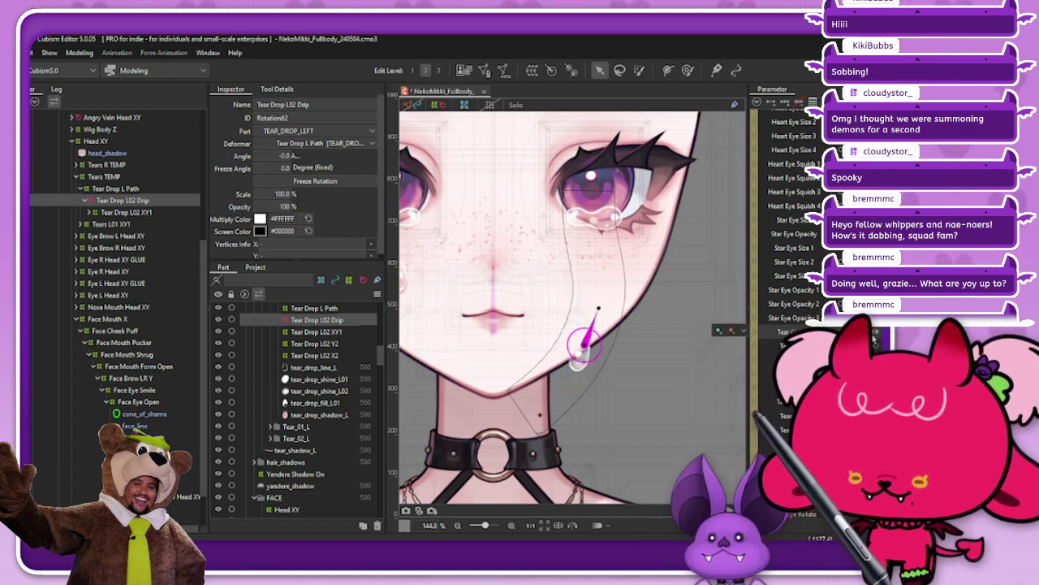
left_click(873, 335)
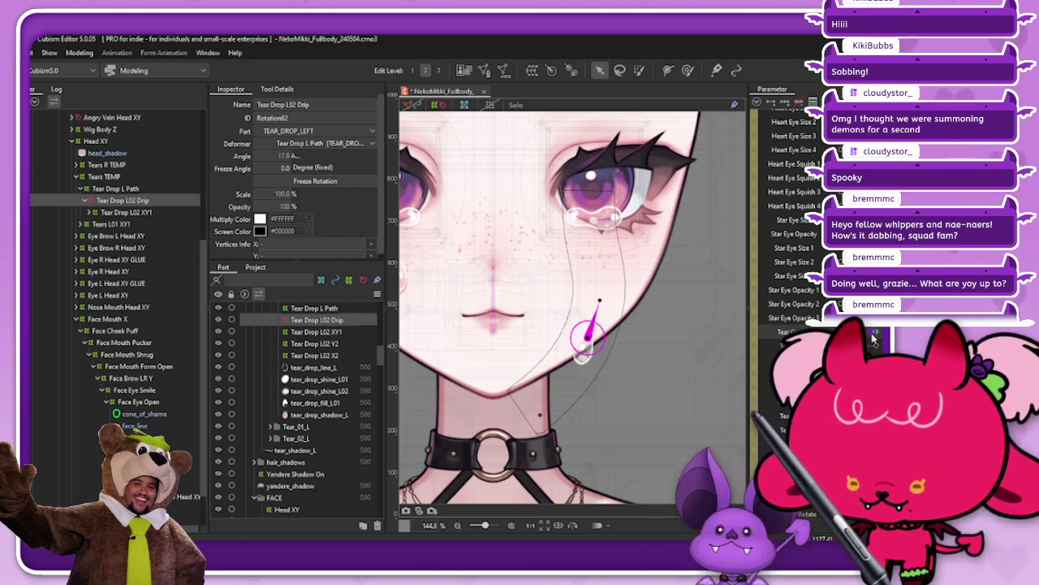
left_click_drag(873, 333, 872, 334)
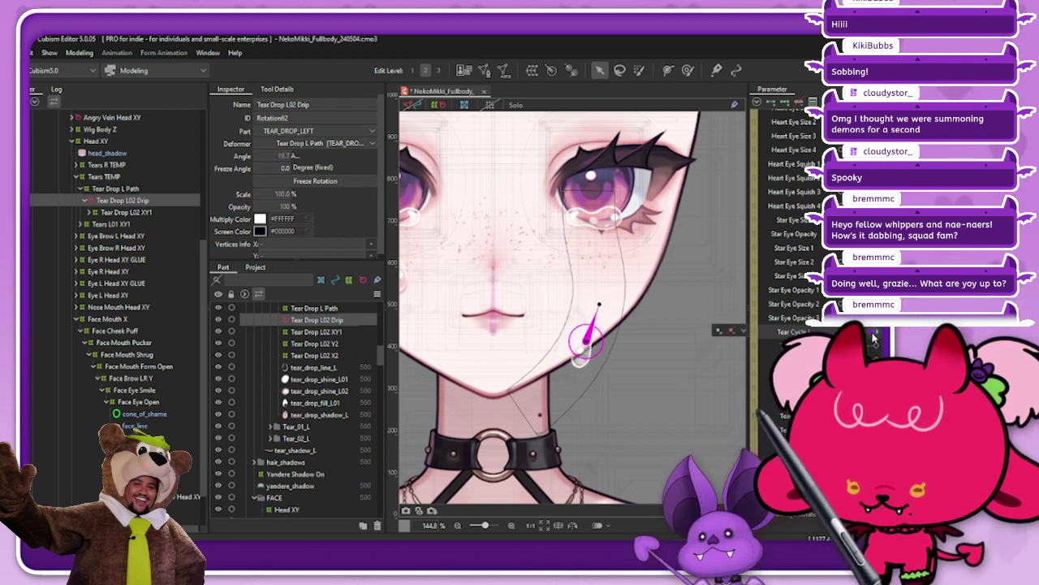
left_click(873, 333)
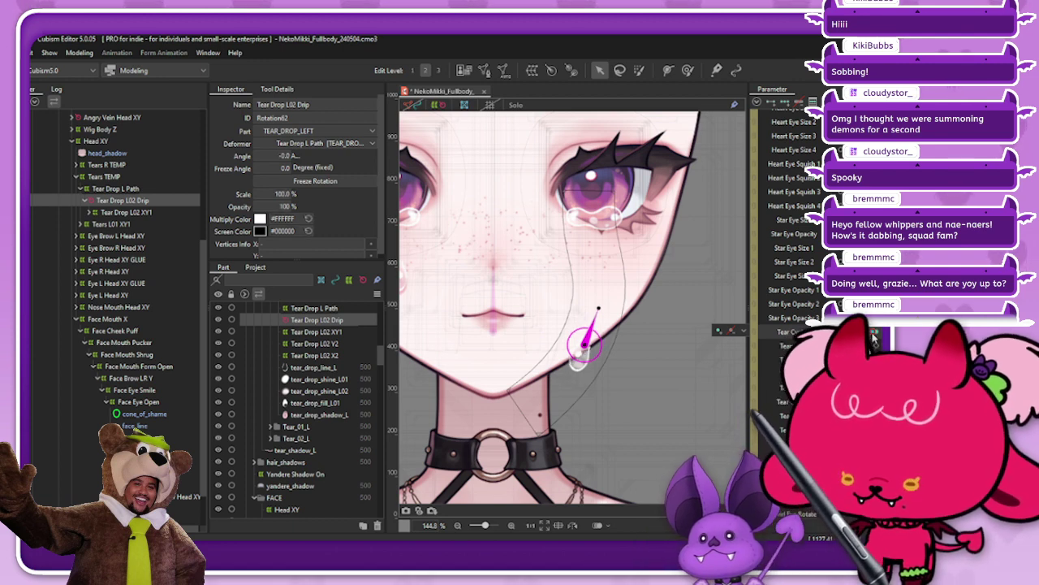
left_click(873, 334)
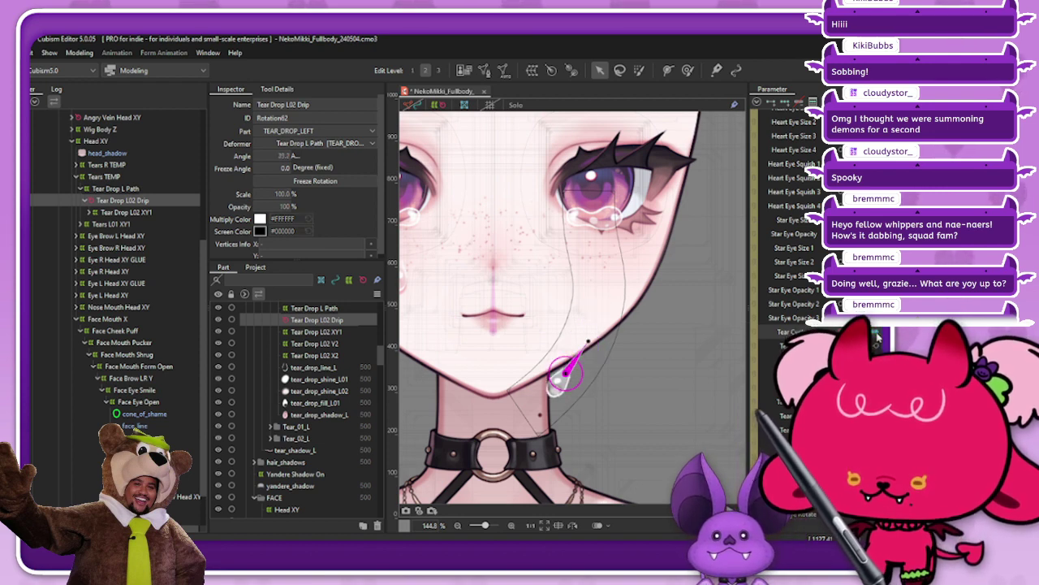
mouse_move(877, 336)
left_mouse_down()
mouse_move(845, 333)
mouse_move(865, 334)
left_mouse_up()
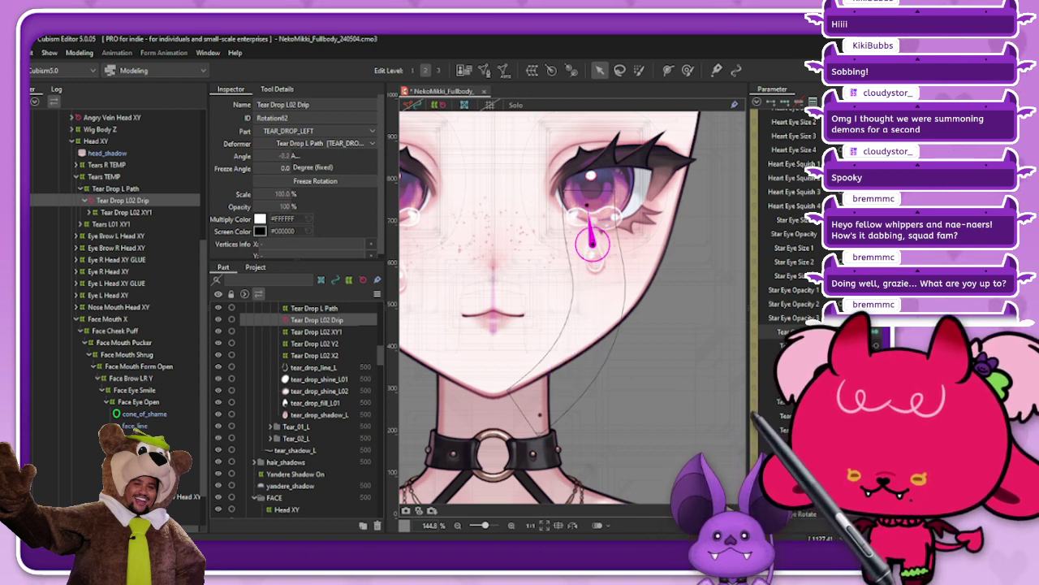
Rotate Tear Drop L02 Drip so the drop hangs upright at the Tear Cycle L position where it leaves the curved jaw path
left_click(875, 337)
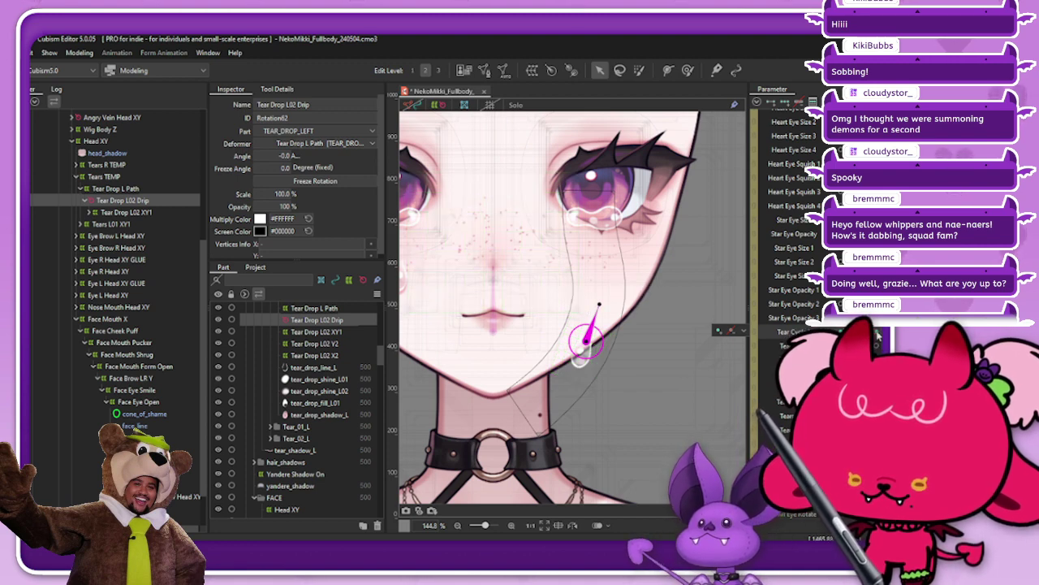
left_click(876, 333)
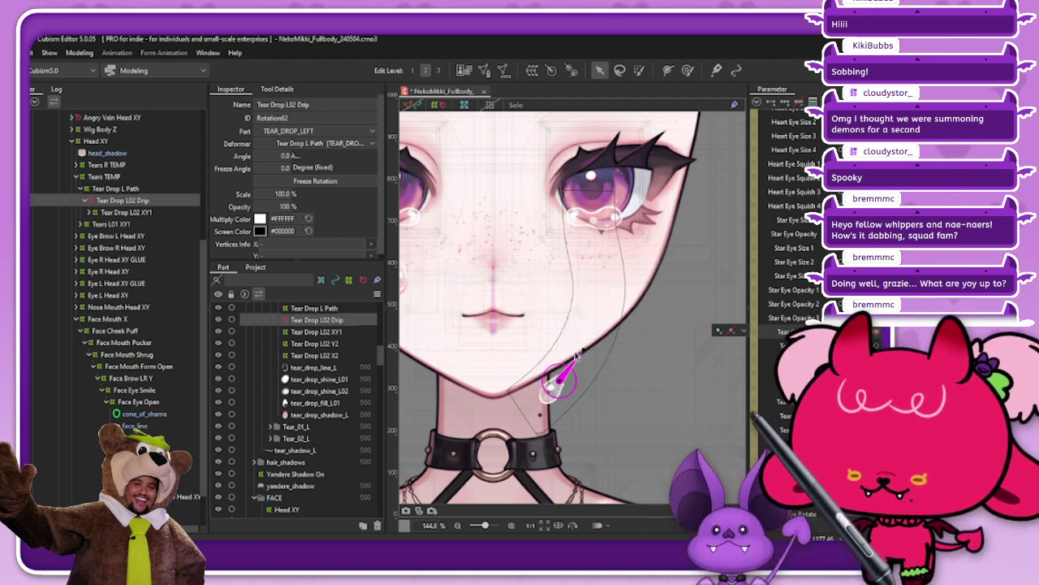
left_click_drag(583, 348, 560, 341)
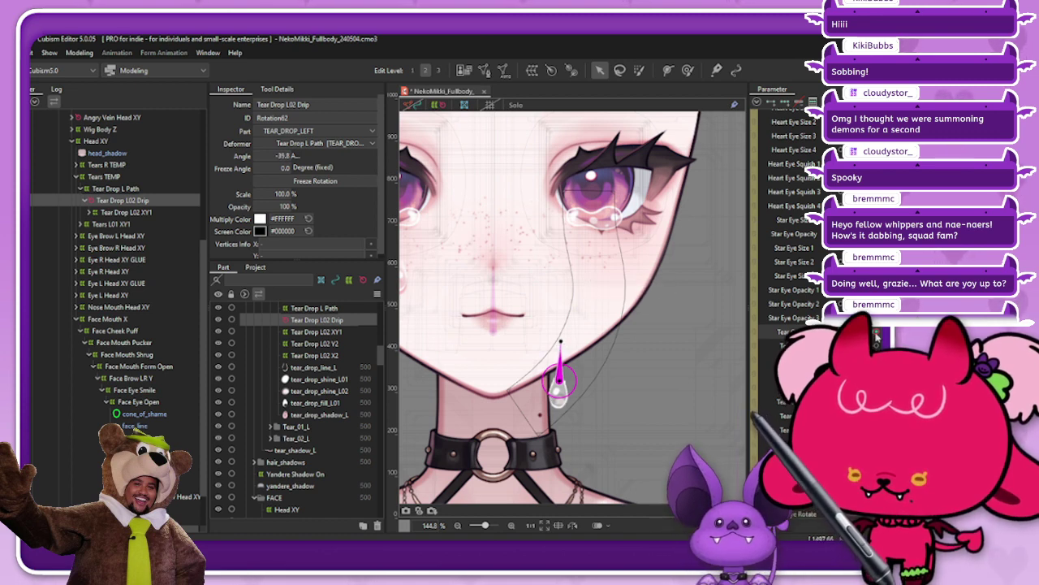
left_click_drag(874, 337, 854, 333)
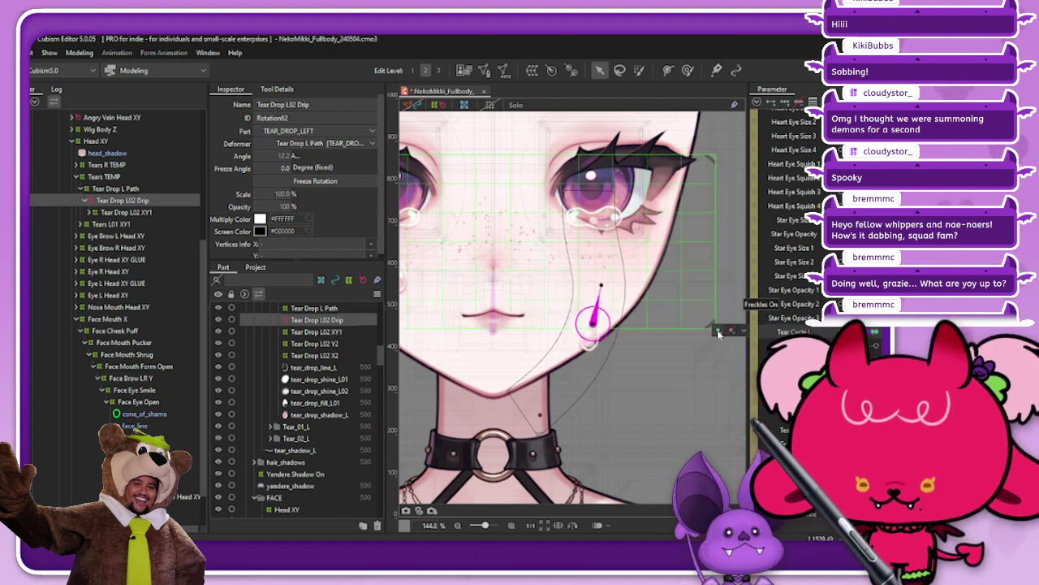
left_click(743, 330)
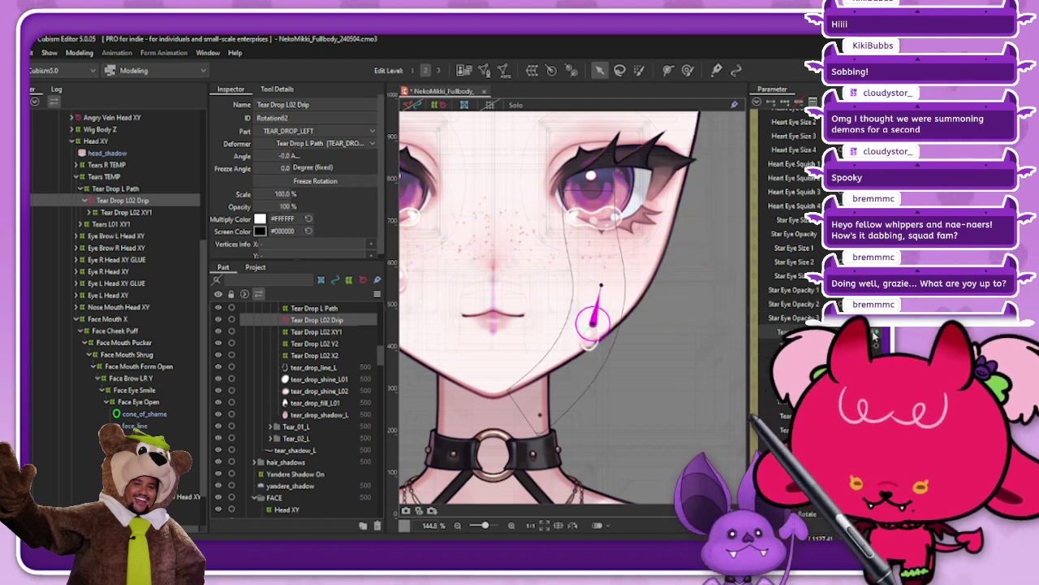
left_click(873, 334)
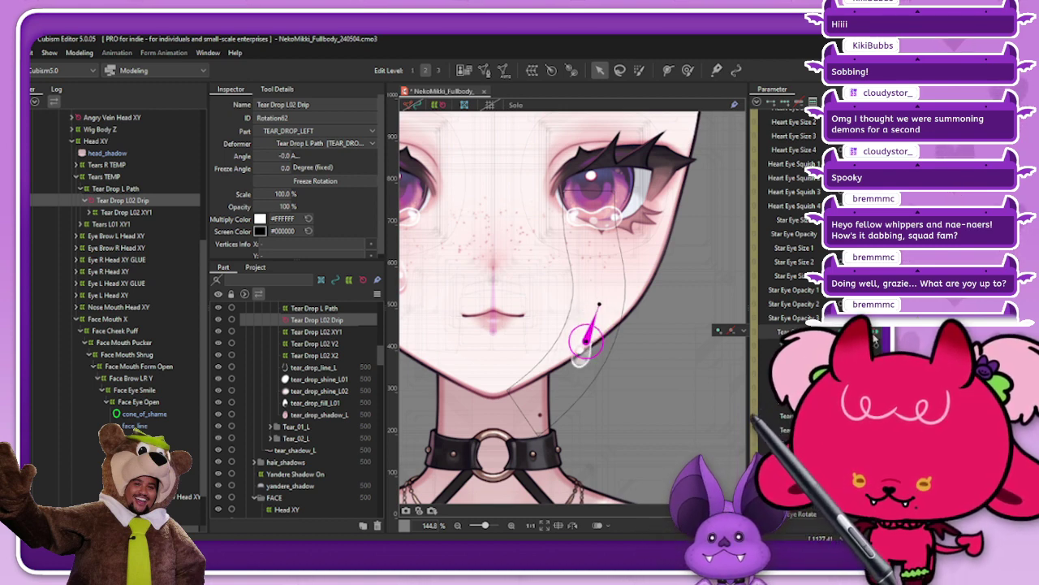
mouse_move(877, 336)
left_mouse_down()
mouse_move(822, 333)
mouse_move(876, 334)
left_mouse_up()
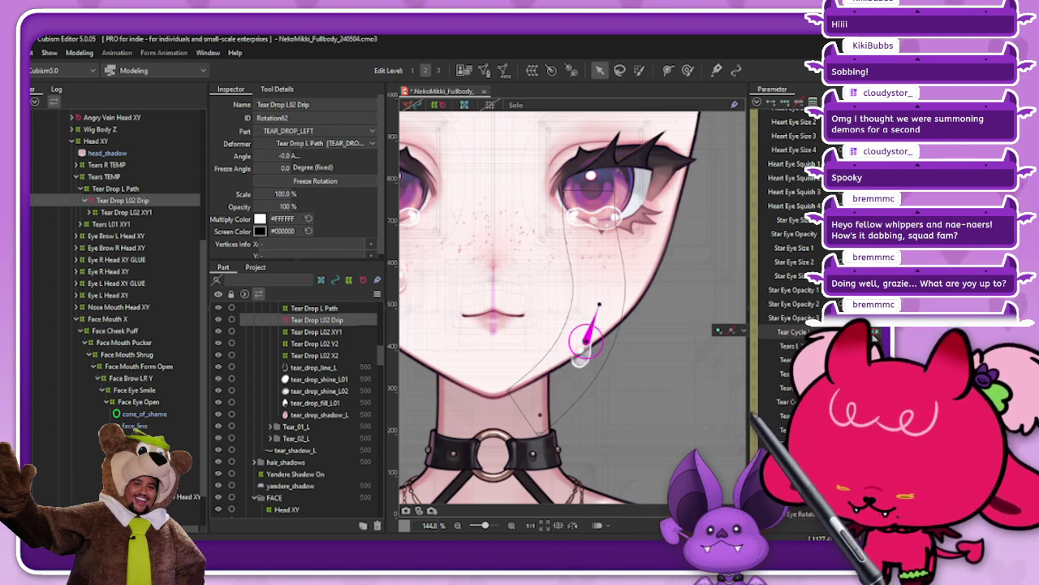
left_click_drag(860, 334, 873, 335)
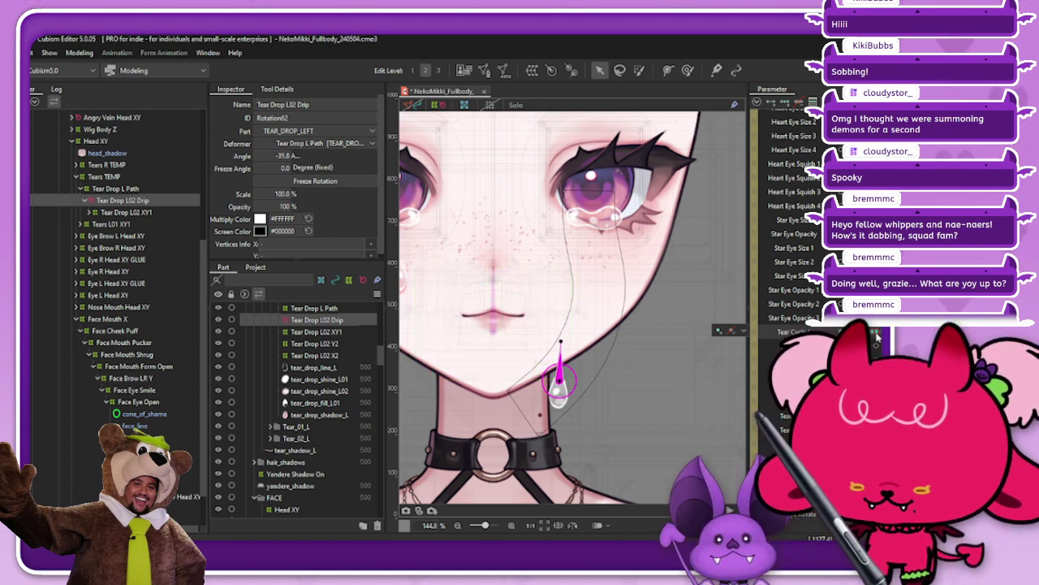
Switch to the straight tear path and set Tear Drop L02 Drip's angle to 0 at its tilted Tear Cycle L keys
left_click(844, 416)
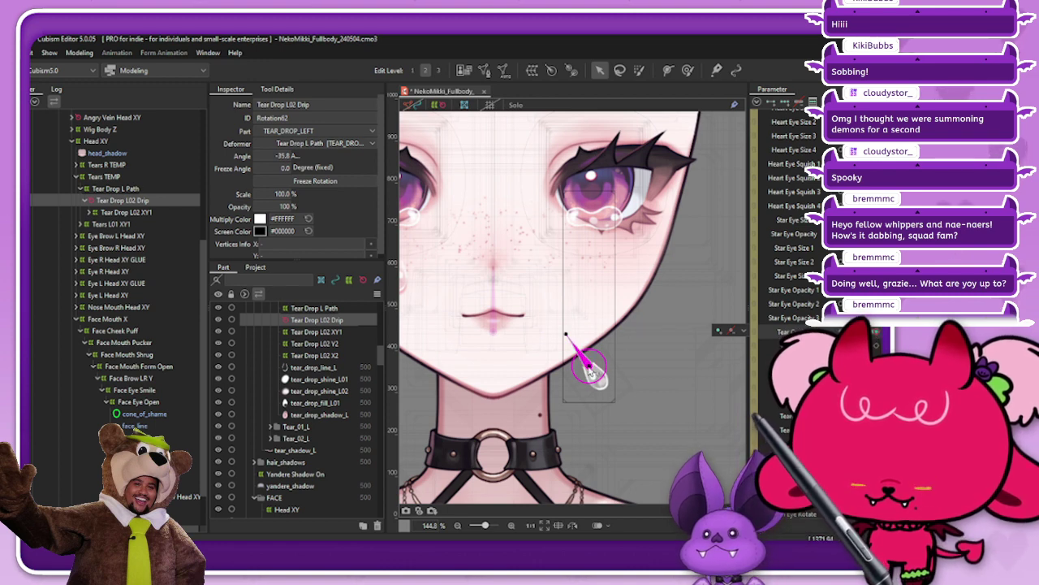
mouse_move(590, 368)
left_mouse_down()
mouse_move(560, 378)
mouse_move(591, 370)
left_mouse_up()
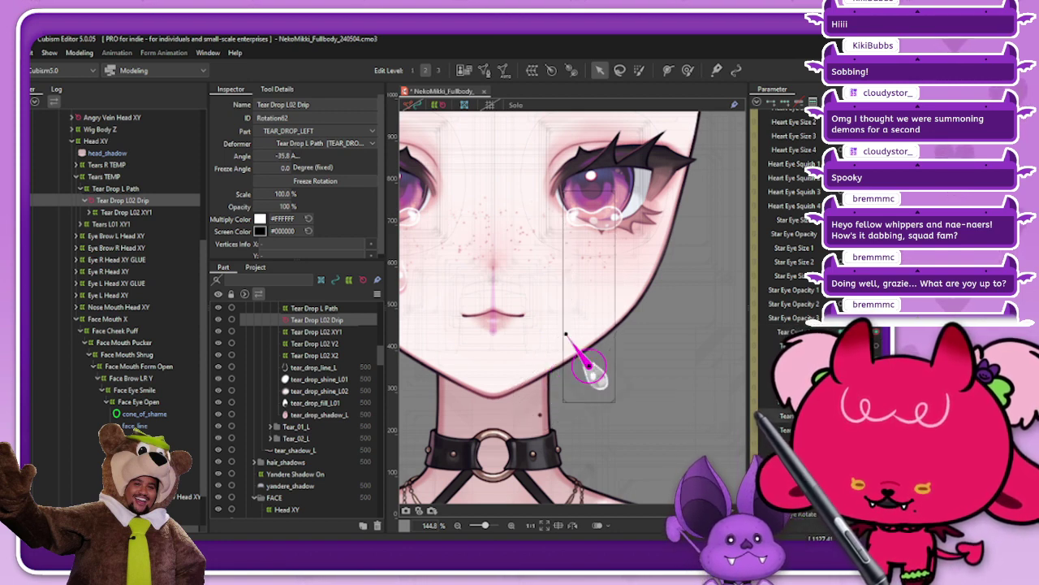
left_click(284, 156)
type("0")
key("Return")
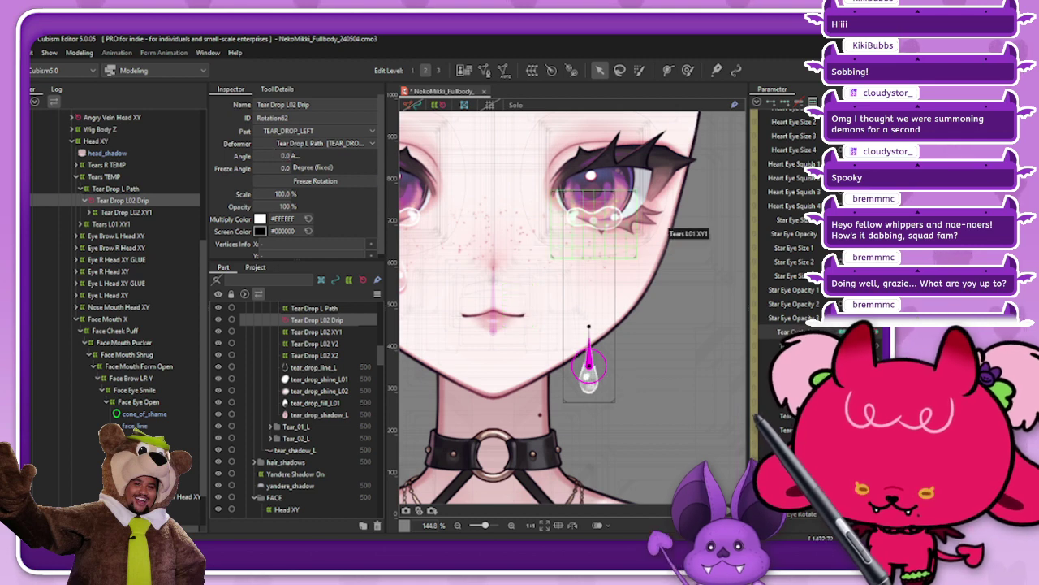
left_click(877, 332)
left_click(877, 334)
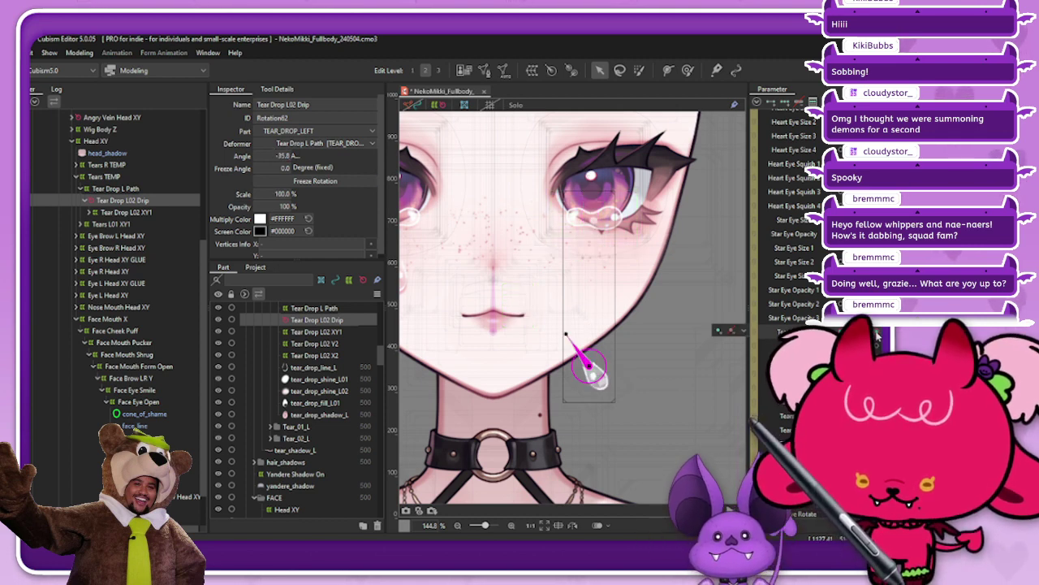
type("0")
key("Return")
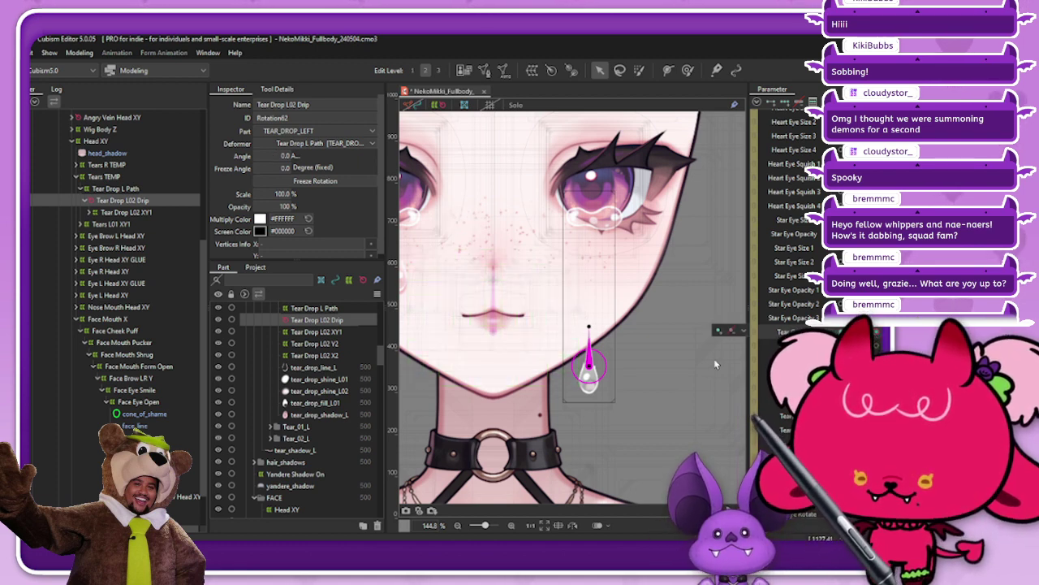
Adjust the vertical position of Tear Drop L02 Drip below the jaw on the straight path across the last Tear Cycle L keys
left_click_drag(589, 366, 590, 365)
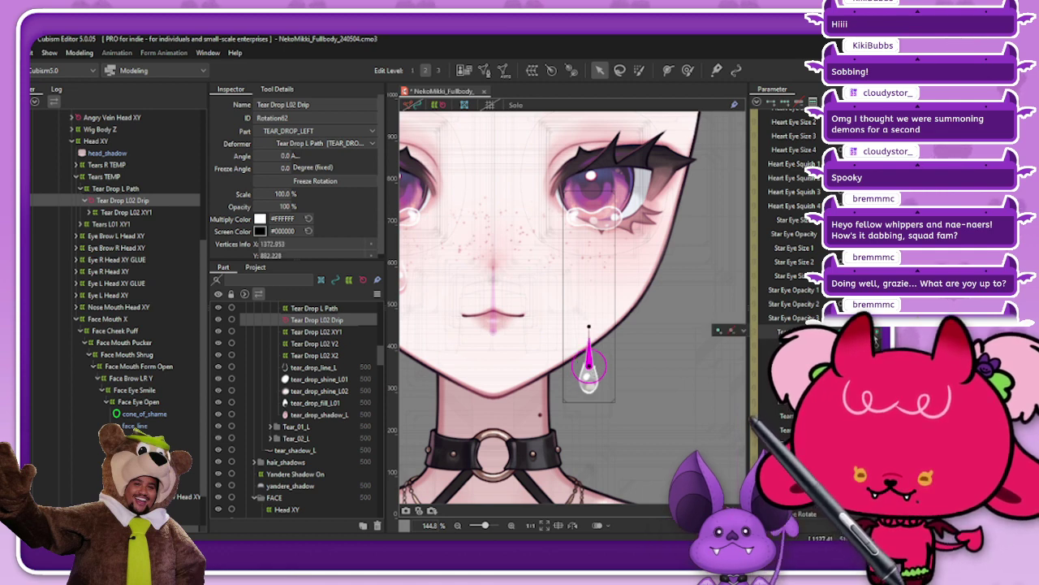
left_click(734, 332)
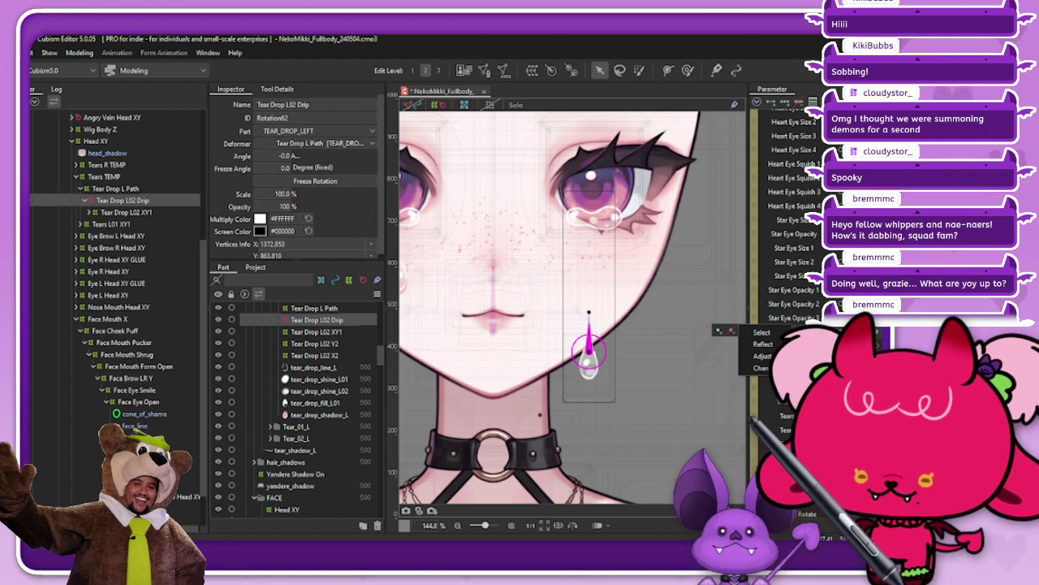
mouse_move(876, 336)
left_mouse_down()
mouse_move(845, 337)
mouse_move(876, 336)
left_mouse_up()
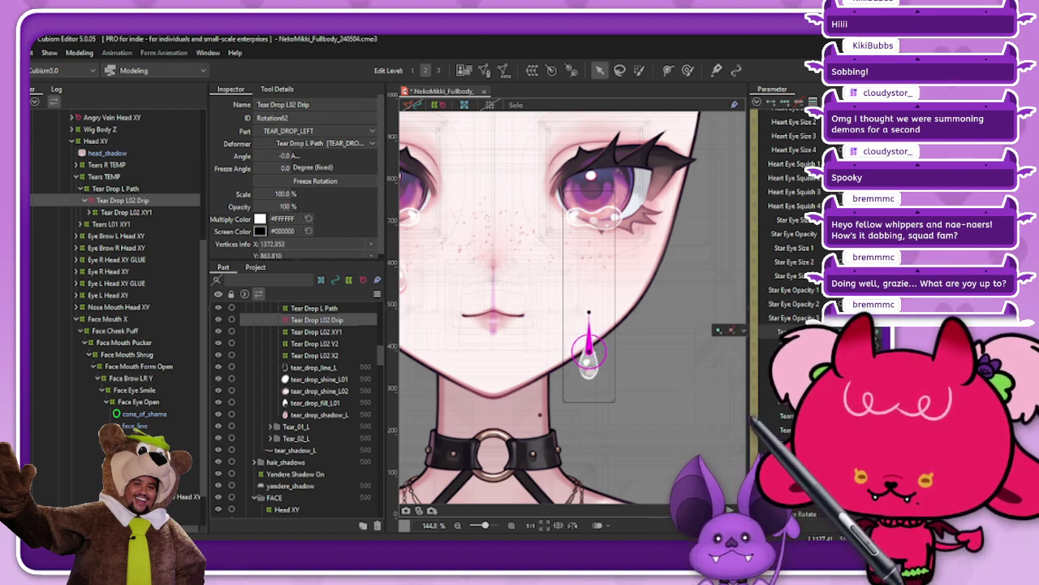
key("Up")
key("Up")
mouse_move(872, 333)
left_mouse_down()
mouse_move(825, 336)
mouse_move(882, 335)
left_mouse_up()
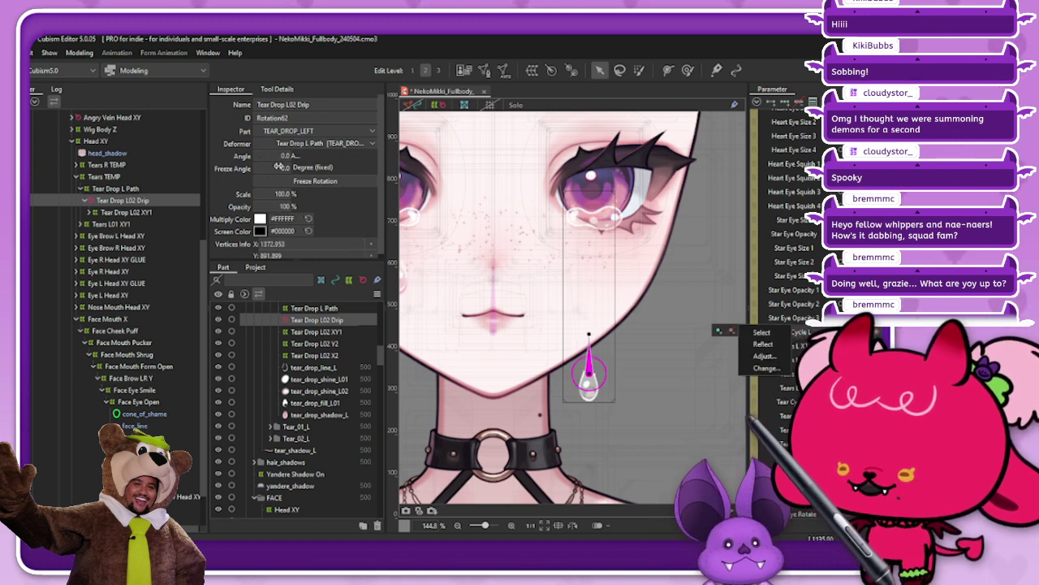
Set Tear Drop L02 Drip to 40% scale and 0% opacity near the lower end of the straight tear path
left_click_drag(283, 191, 269, 192)
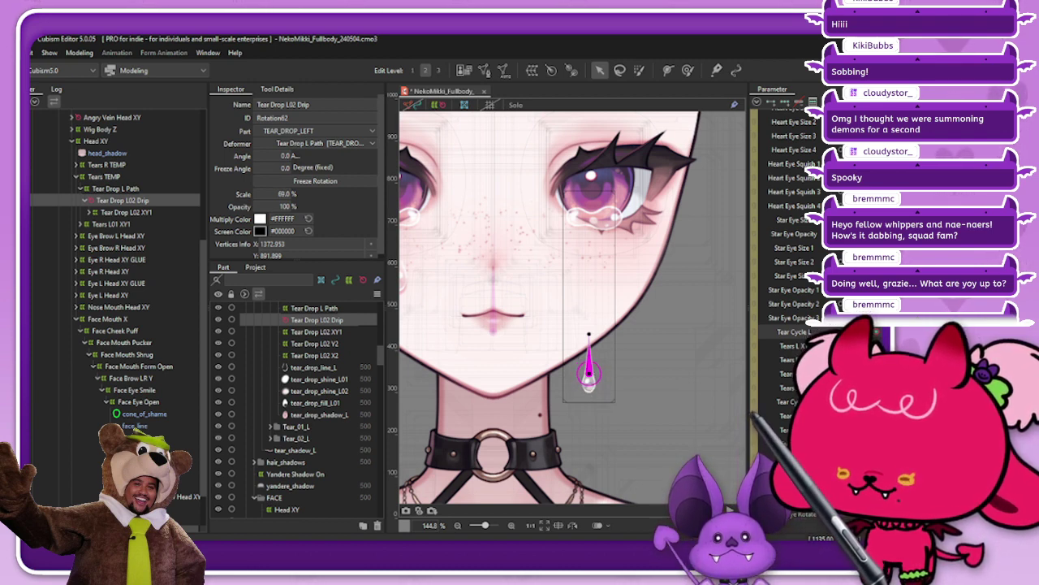
left_click_drag(277, 193, 283, 193)
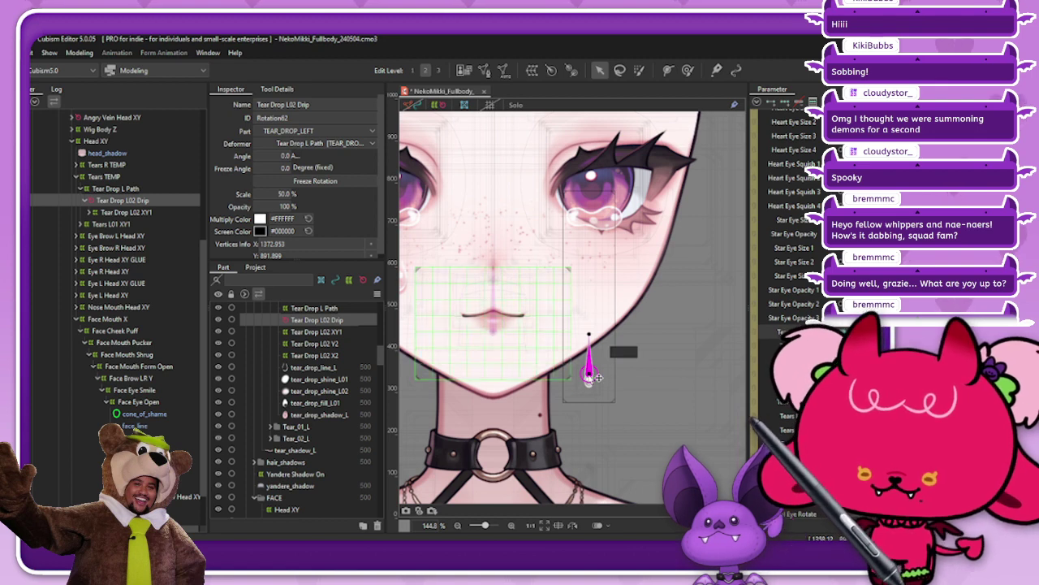
left_click_drag(588, 374, 589, 380)
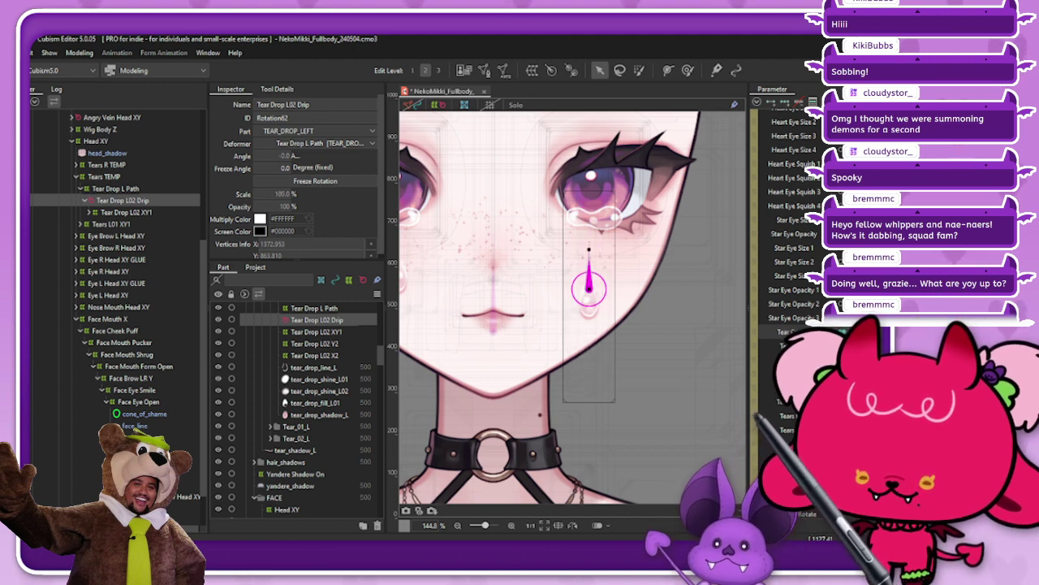
left_click_drag(590, 323, 589, 382)
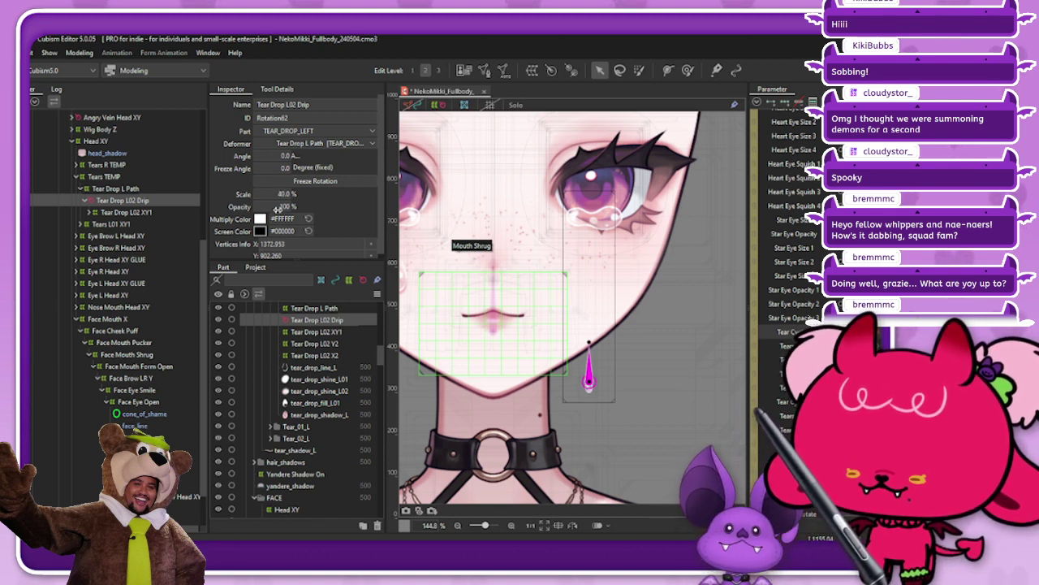
left_click_drag(278, 209, 275, 209)
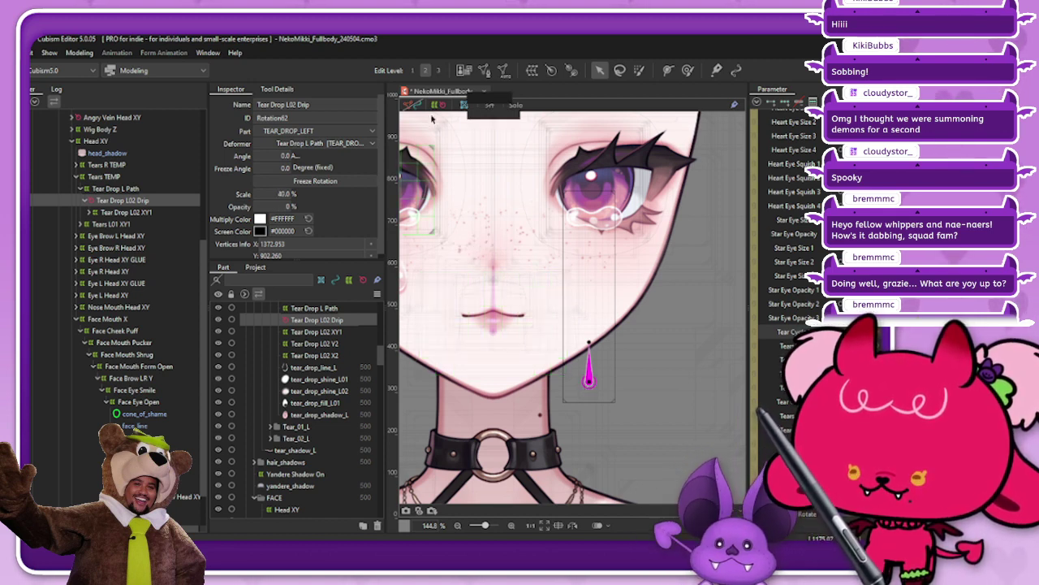
key("Escape")
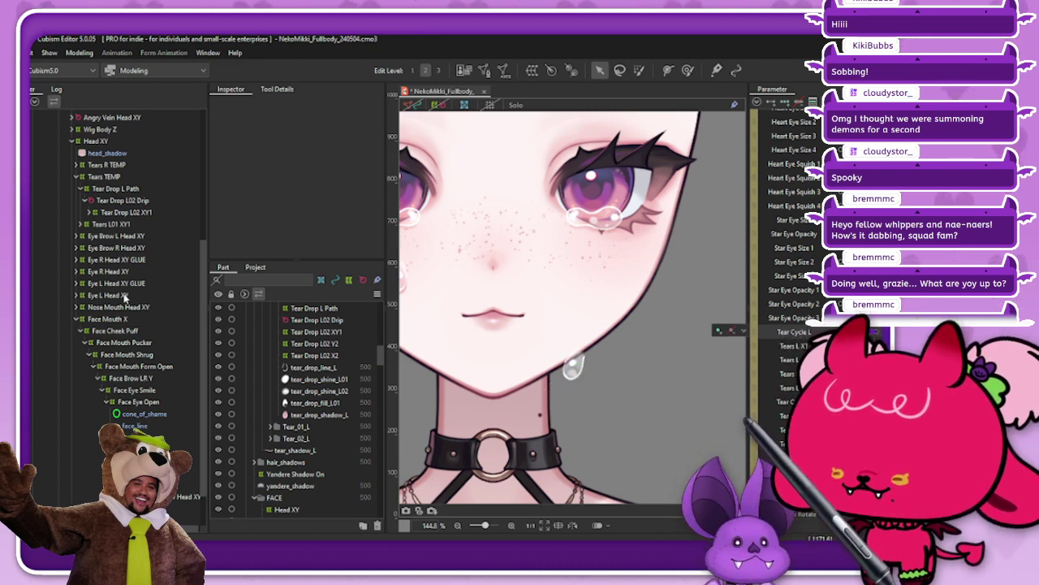
Rotate Tear Drop L02 Drip to about -13.8 degrees at the Tear Cycle L key where the drop leaves the curved jaw path
left_click(145, 190)
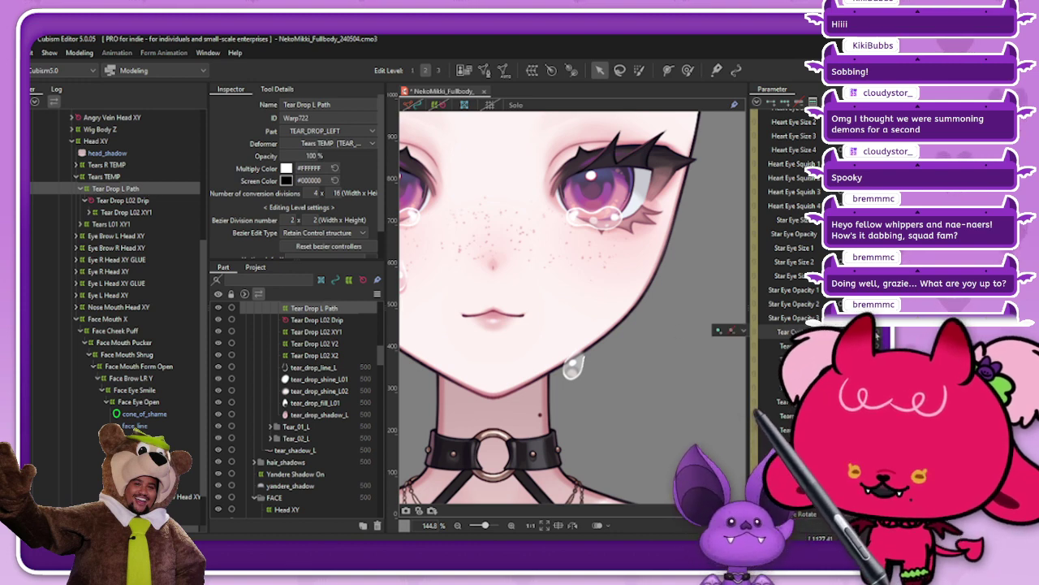
left_click(438, 105)
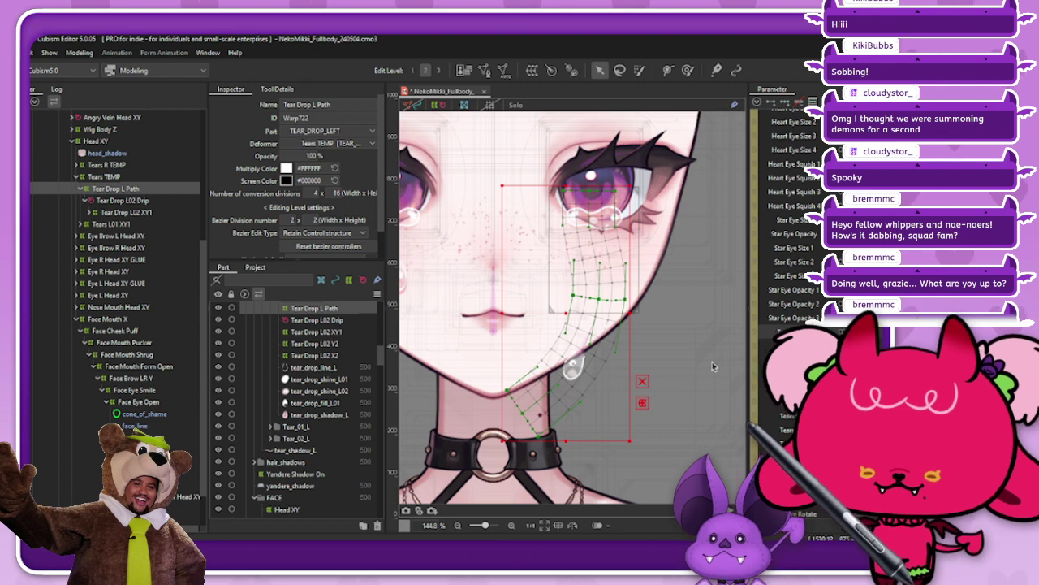
left_click(159, 202)
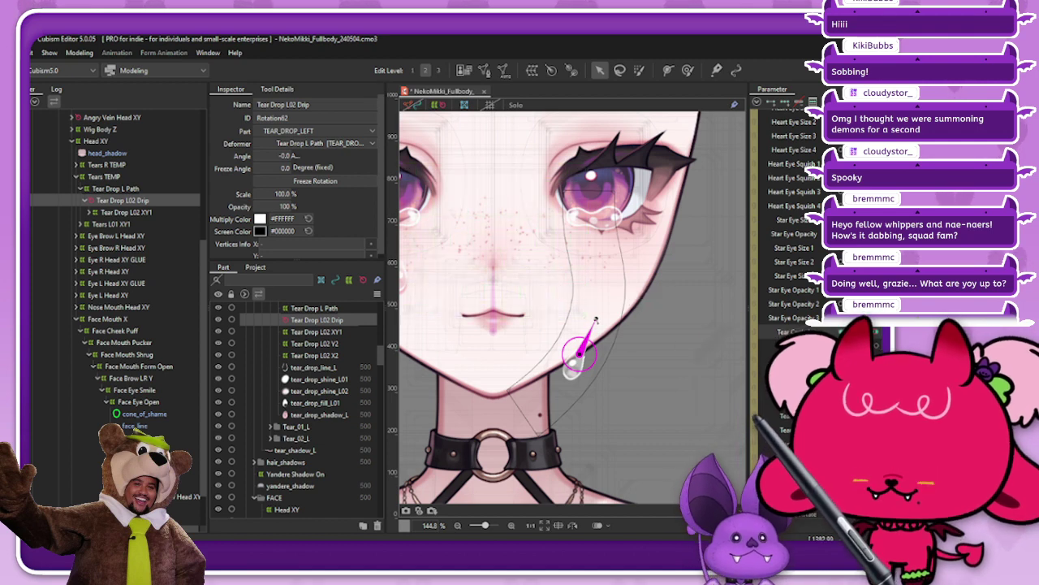
left_click_drag(595, 319, 587, 315)
Move and rotate the faded drip key below the jaw, and set the visible jaw-edge key to about -21.4 degrees
left_click(876, 336)
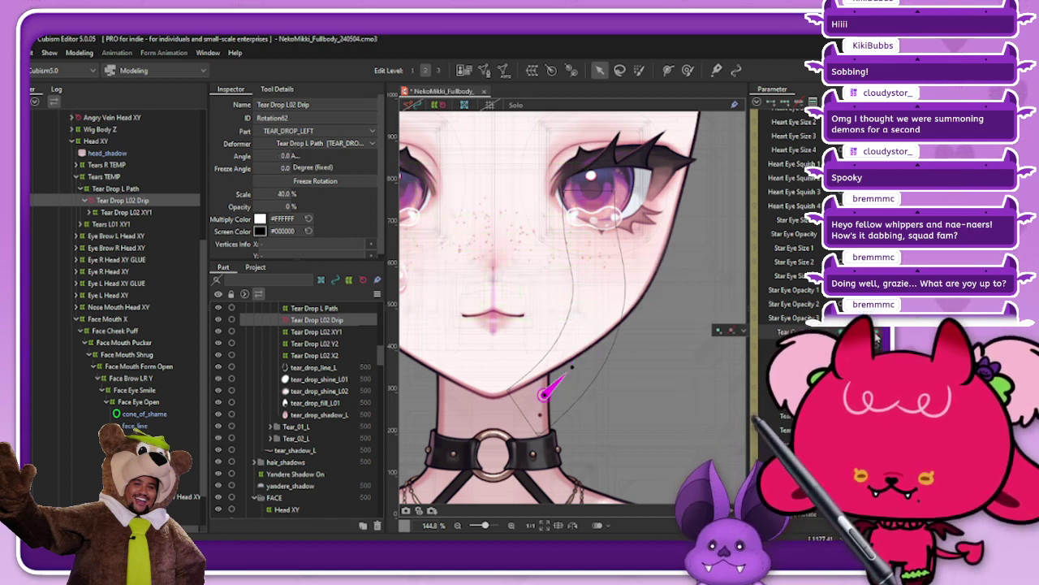
left_click_drag(599, 364, 577, 298)
left_click_drag(549, 361, 562, 392)
mouse_move(875, 334)
left_mouse_down()
mouse_move(832, 333)
mouse_move(874, 335)
left_mouse_up()
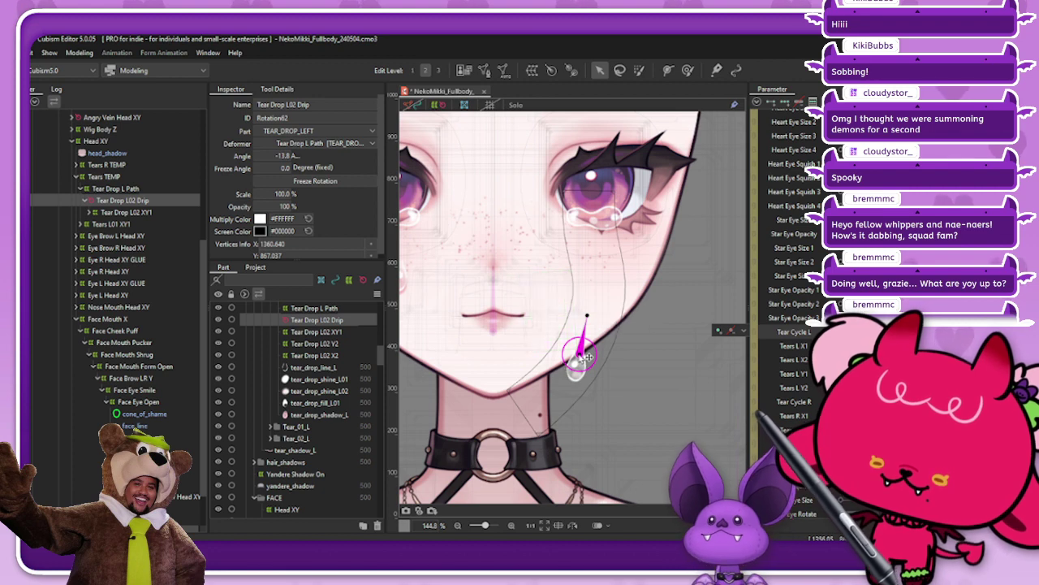
left_click_drag(584, 357, 610, 258)
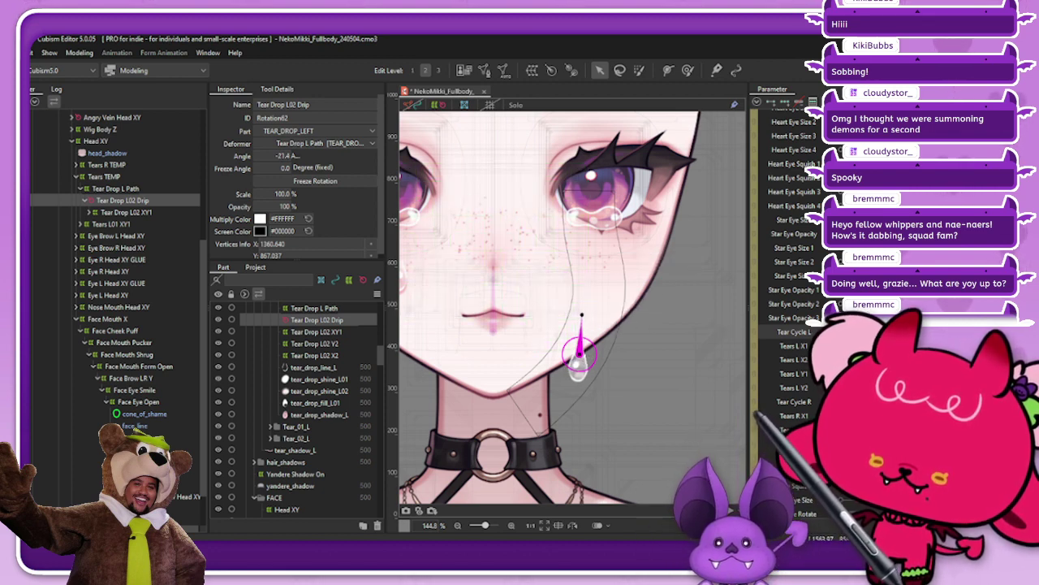
Align the 0% opacity key of Tear Drop L02 Drip beneath the jaw-edge drop at about -36 degrees and preview Tear Cycle L
left_click(853, 332)
left_click_drag(566, 357, 564, 355)
left_click_drag(562, 397, 601, 286)
left_click_drag(575, 358, 573, 357)
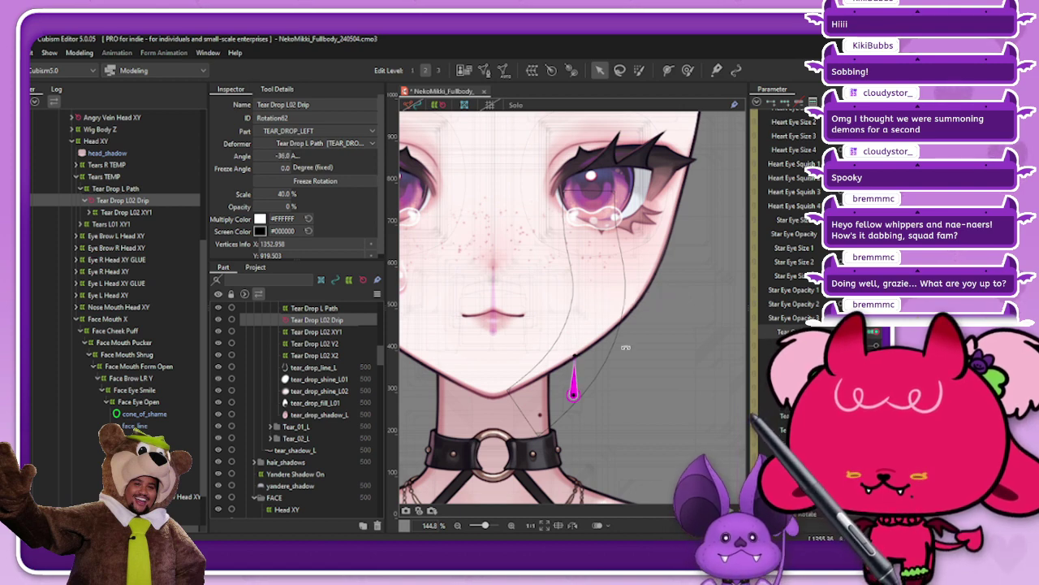
left_click_drag(878, 333, 833, 333)
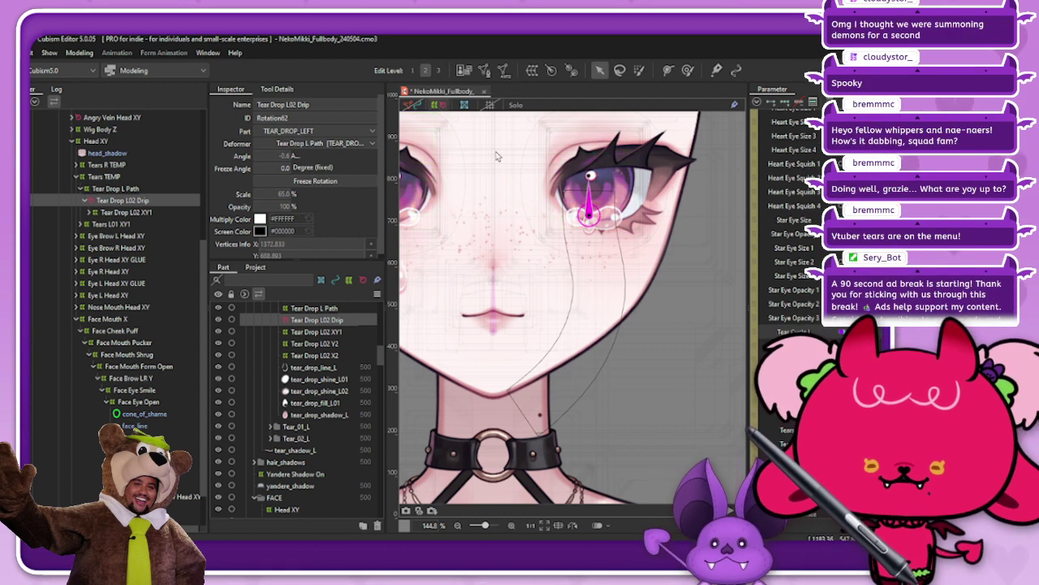
left_click(680, 285)
mouse_move(837, 333)
left_mouse_down()
mouse_move(872, 332)
mouse_move(843, 333)
left_mouse_up()
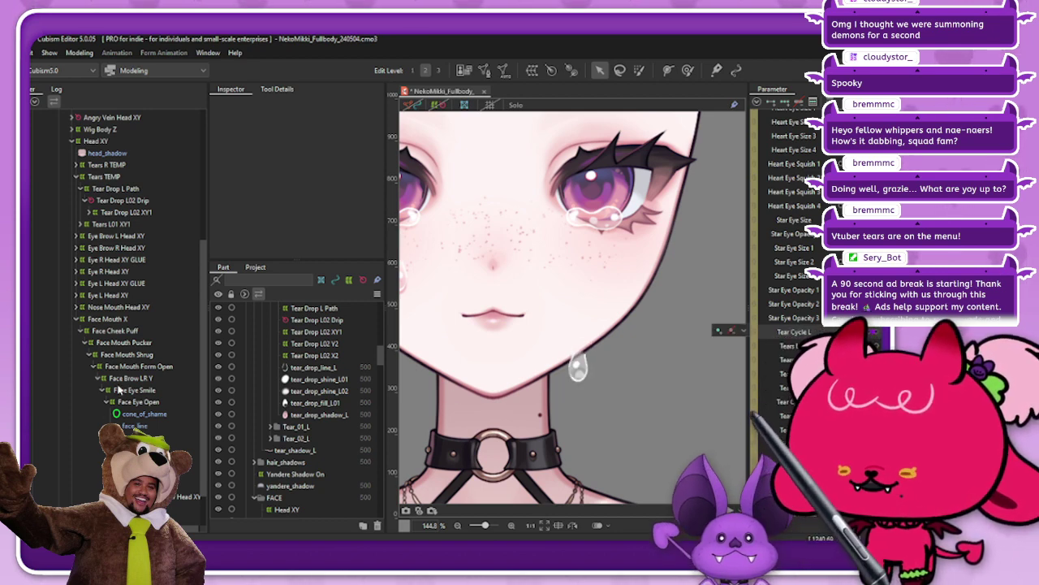
Rotate Tear Drop L02 Drip to about -25.4 degrees at its fully opaque jaw-edge key so the drop hangs straight
left_click(133, 200)
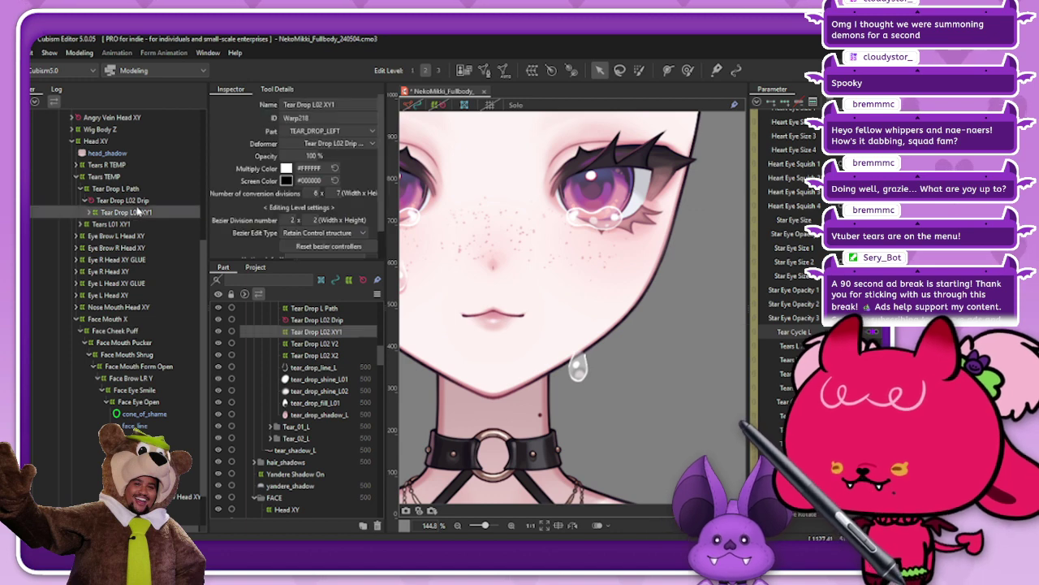
left_click(441, 105)
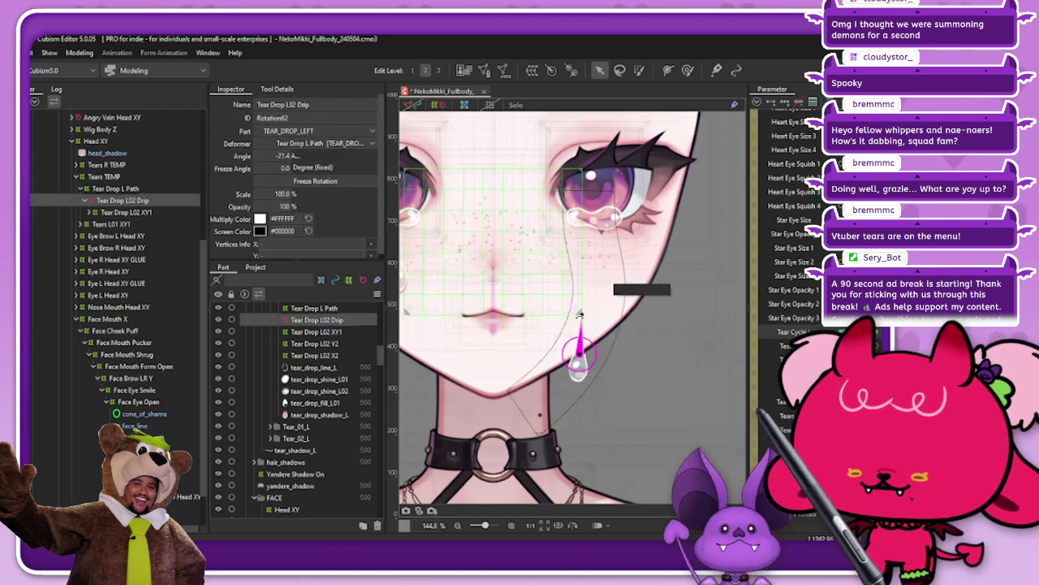
left_click_drag(579, 315, 580, 318)
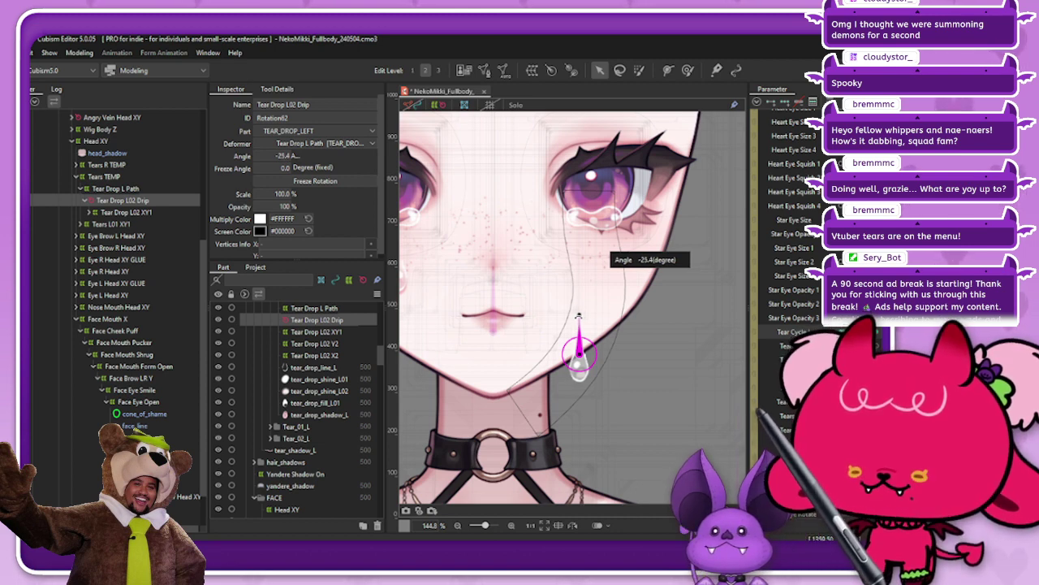
left_click(597, 300)
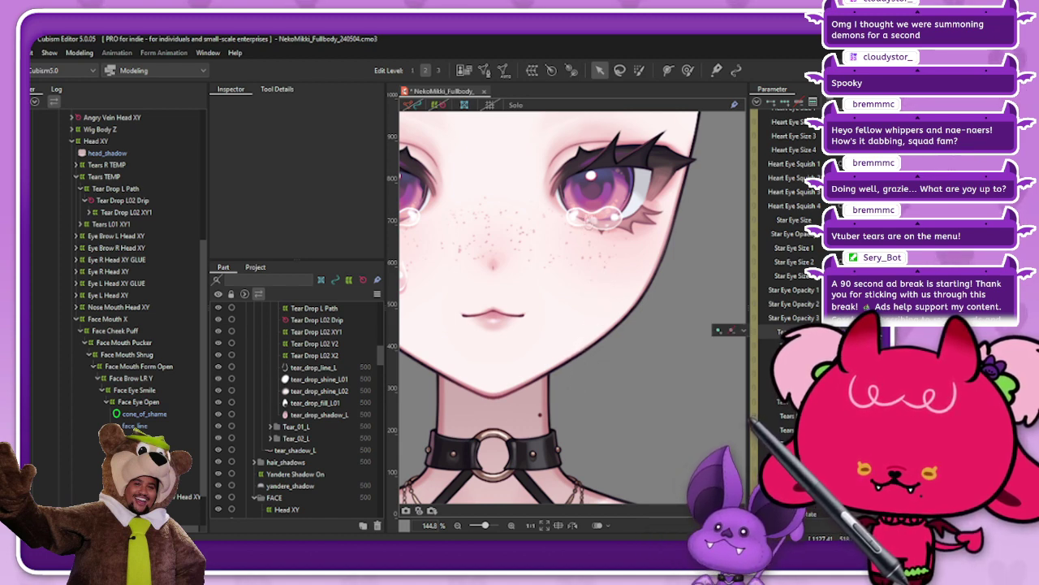
Fine-tune the rotation of Tear Drop L02 Drip at the faded key below the jaw and deselect it
left_click(145, 201)
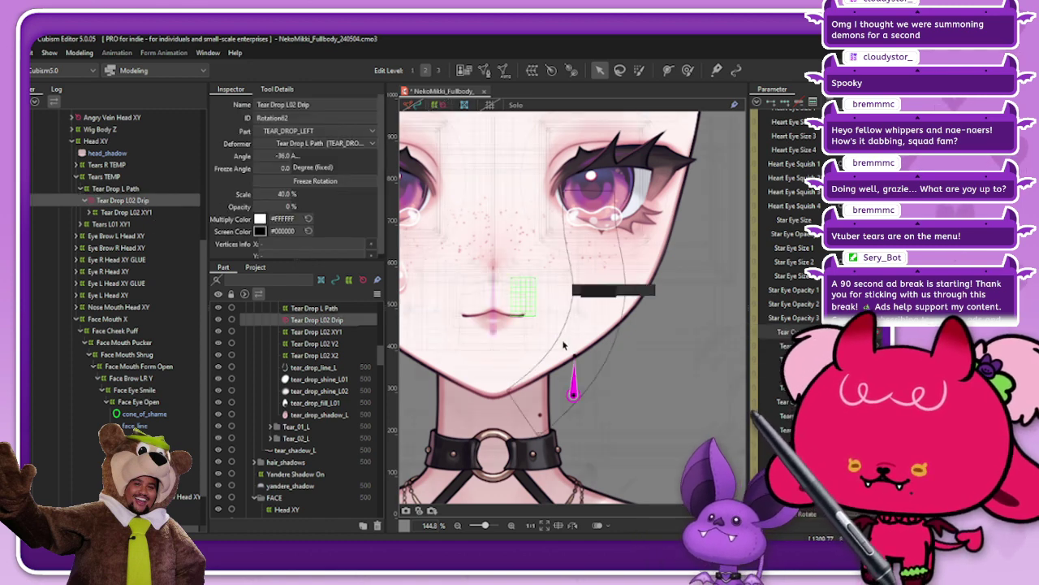
left_click_drag(572, 357, 573, 356)
left_click(475, 135)
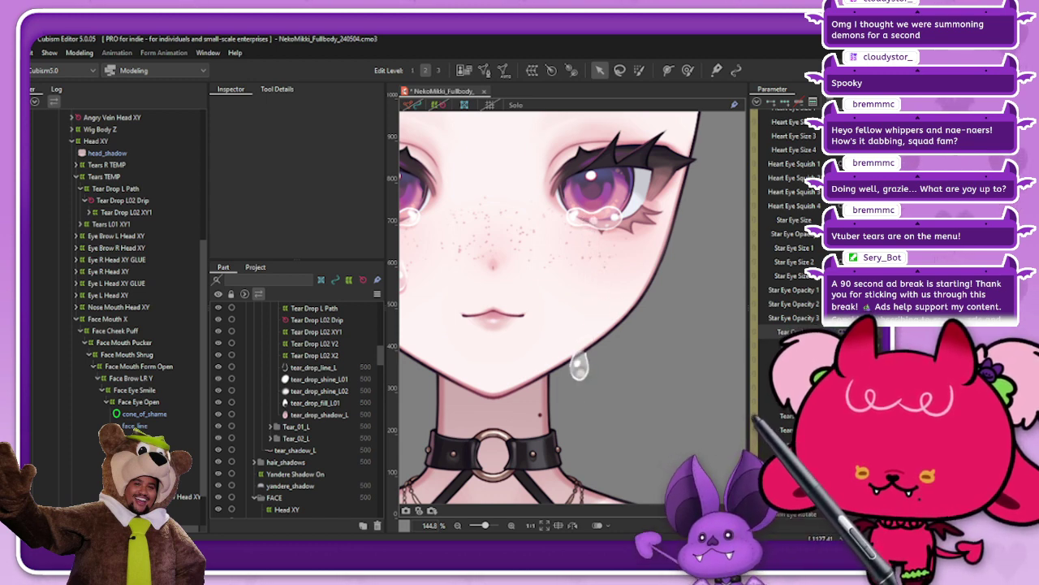
Check the sway of the tears and bring the Tear Drop L02 XY1 warp to its upright neutral pose on the cheek
scroll(624, 345, "down", 5)
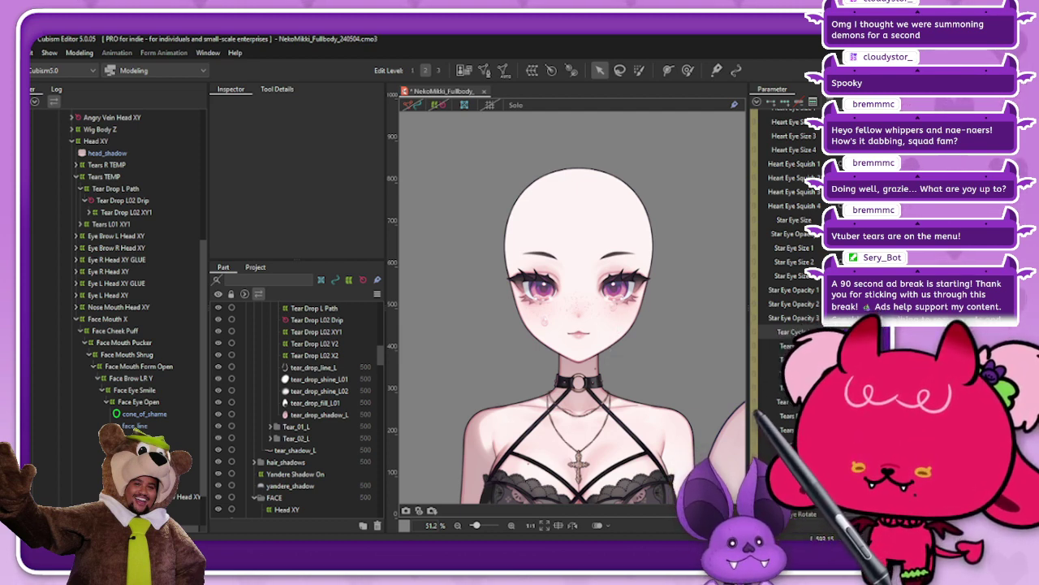
left_click(792, 346)
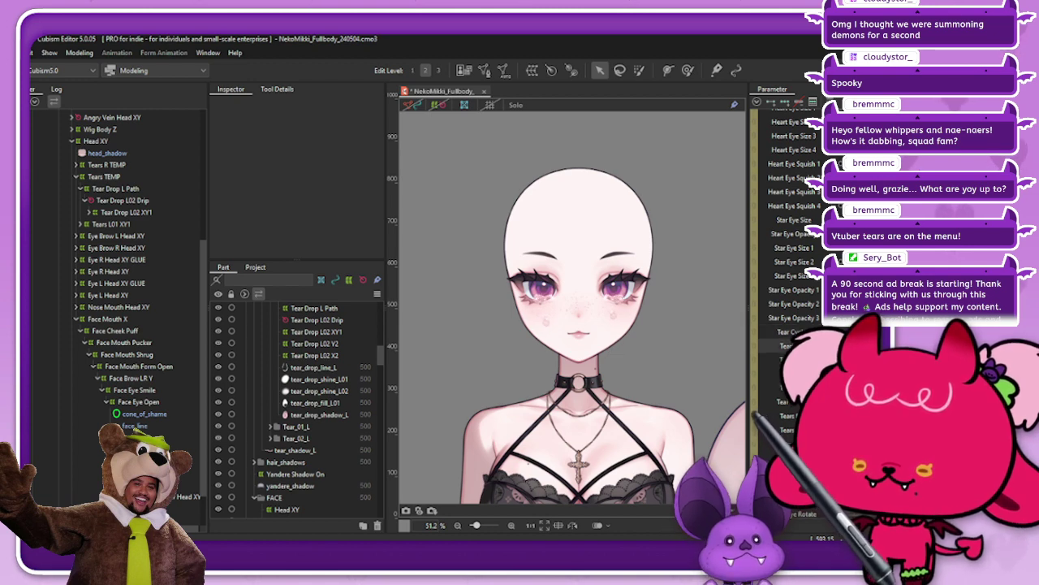
left_click(778, 346)
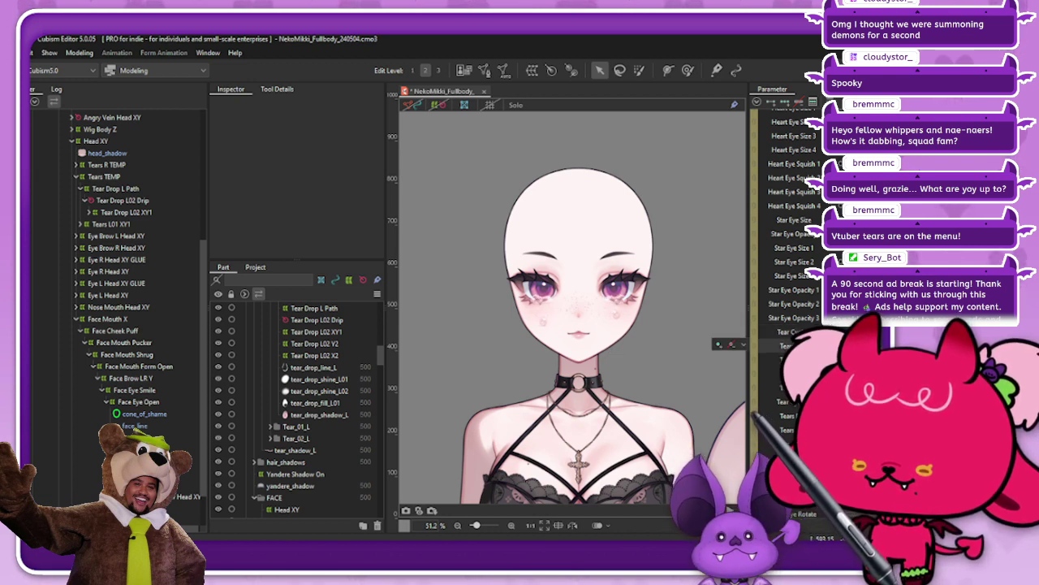
left_click(127, 212)
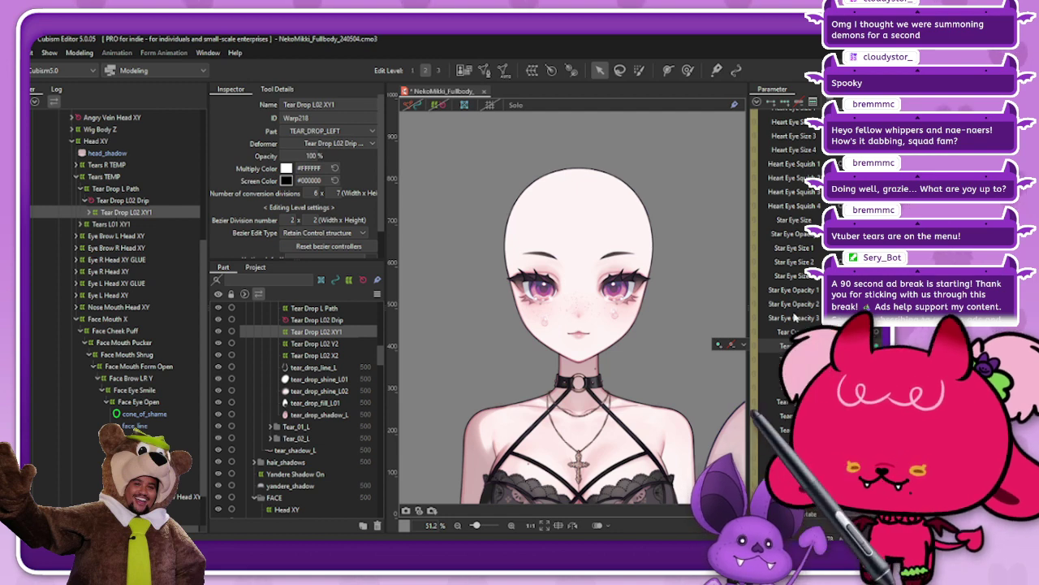
left_click(440, 105)
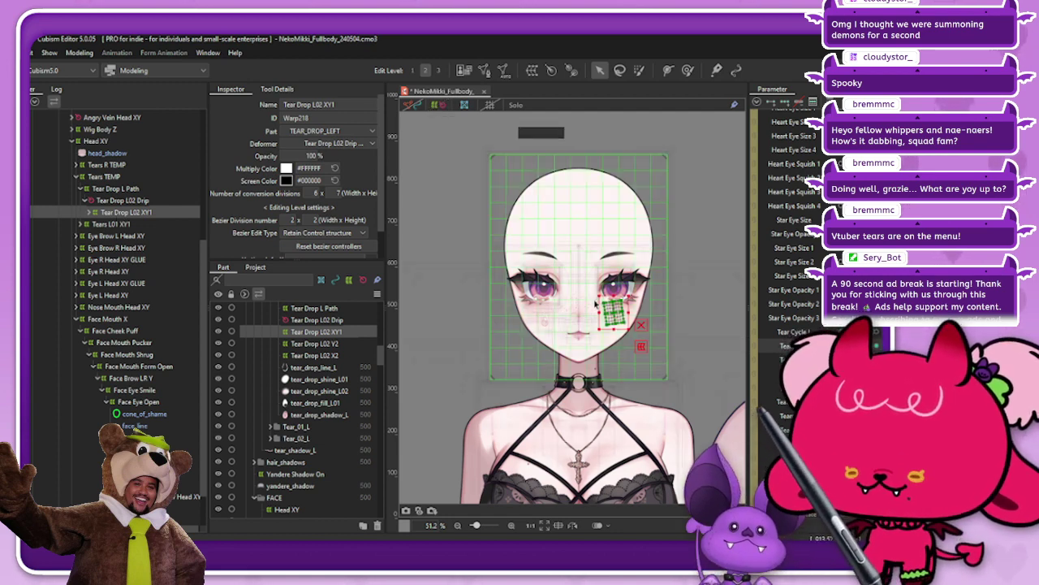
scroll(621, 313, "up", 6)
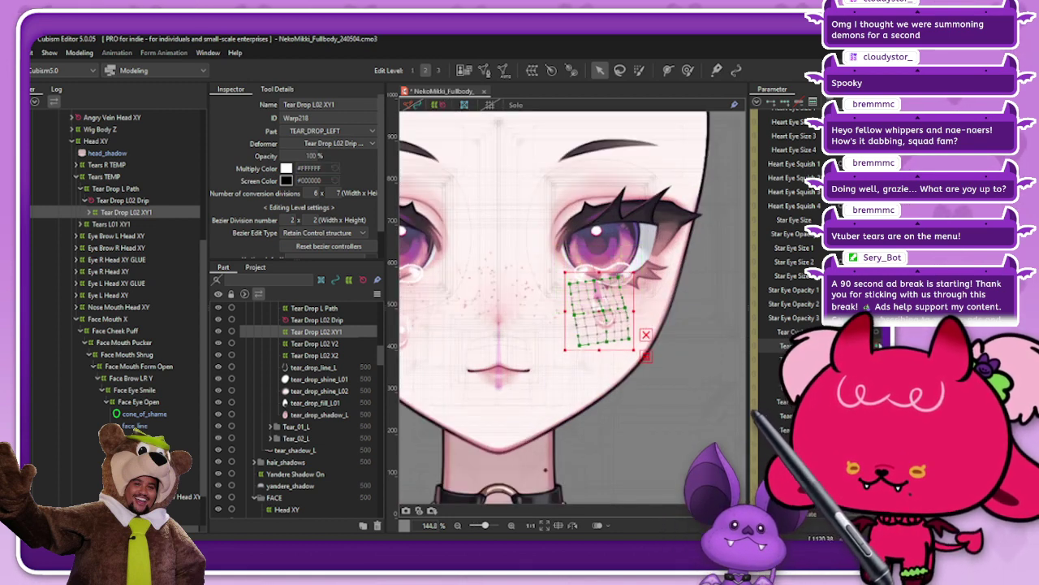
left_click_drag(600, 313, 598, 312)
left_click(876, 345)
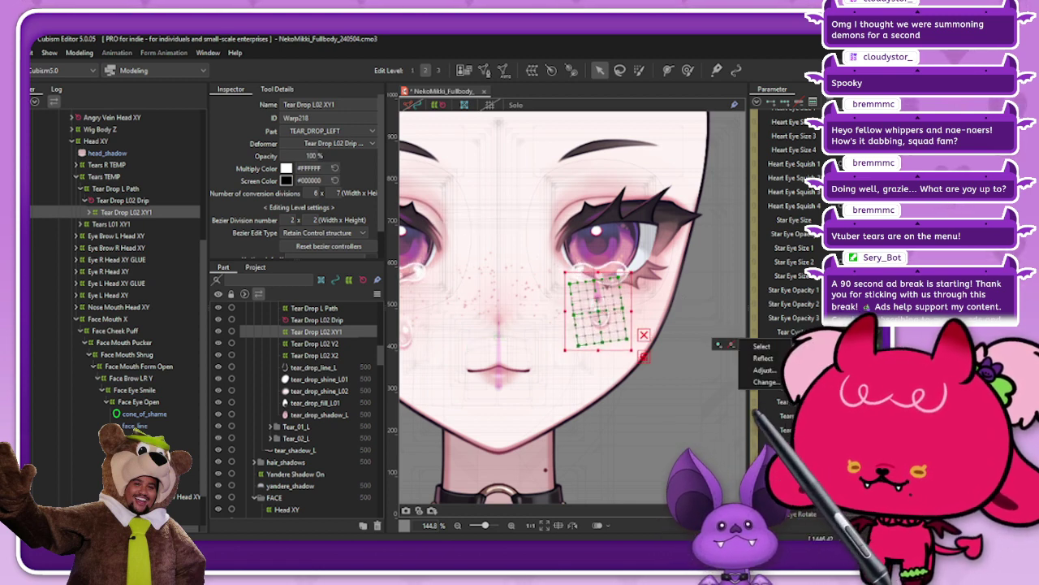
left_click(877, 415)
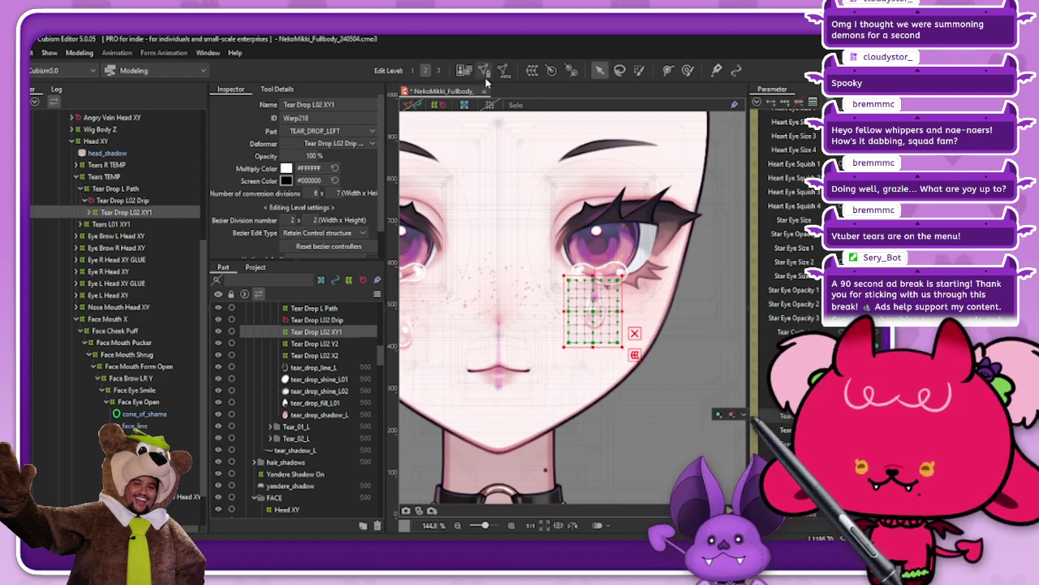
Create a warp deformer named Tear Drop L Cycle as the parent of Tear Drop L02 XY1
left_click(532, 73)
left_click_drag(622, 186, 410, 183)
type("Tear D")
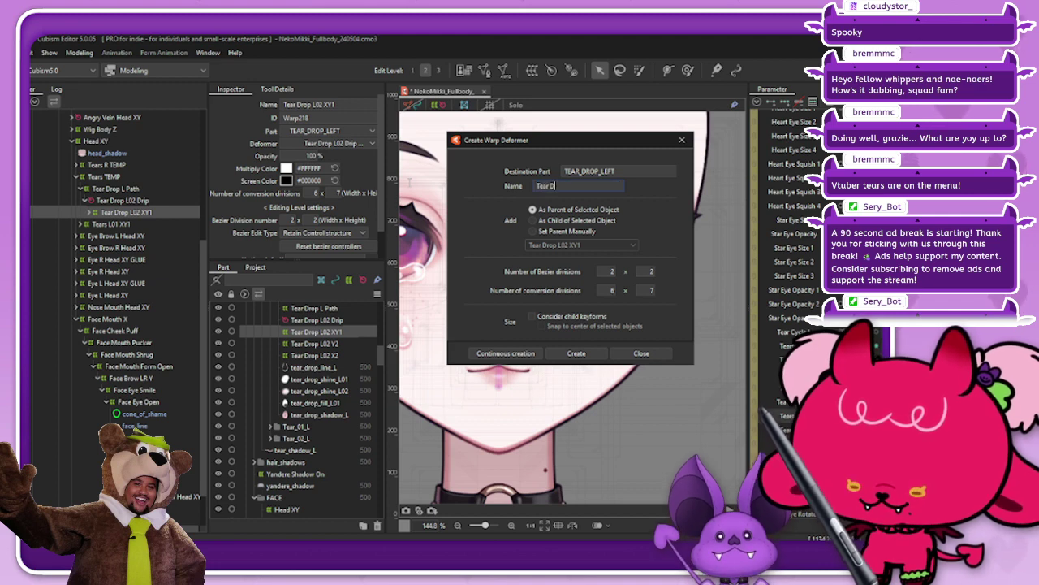
type("rop C")
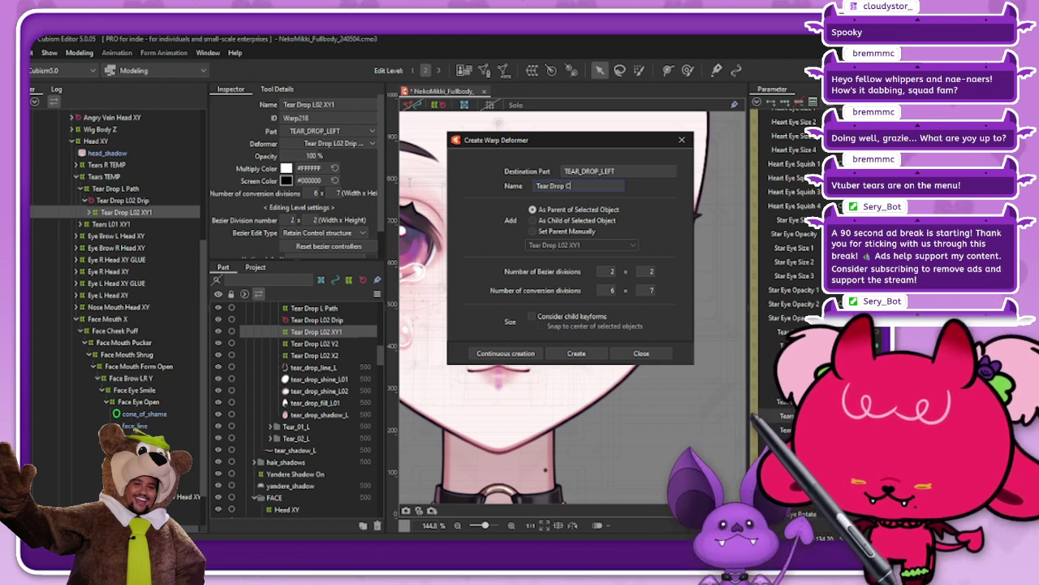
type("ycle")
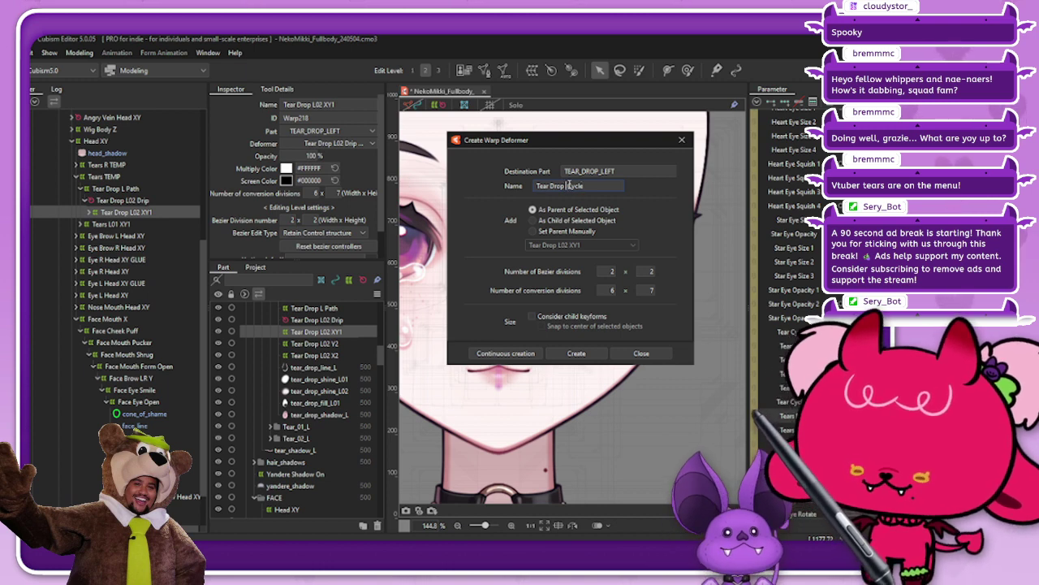
left_click(568, 185)
type("L")
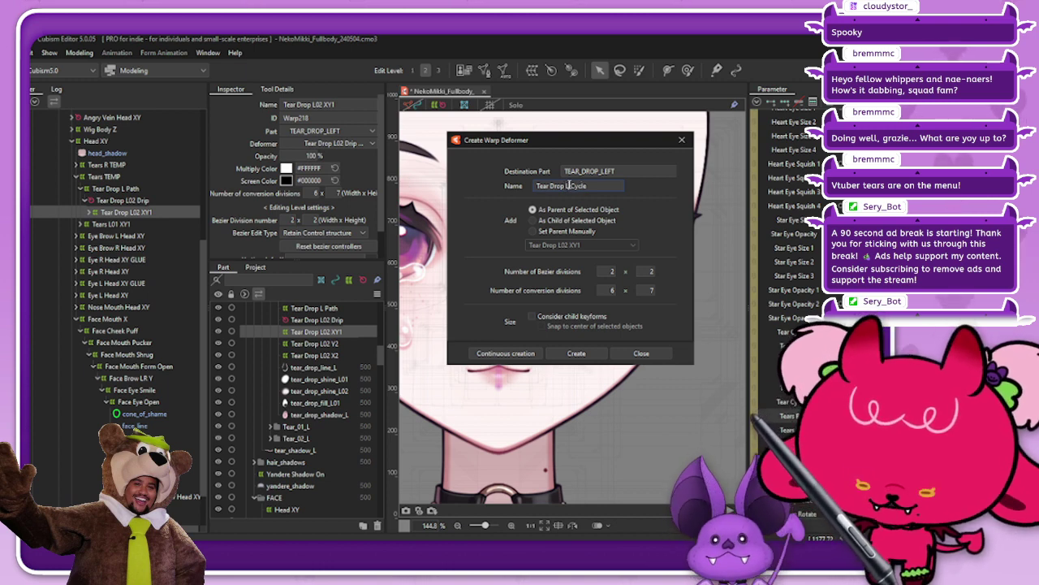
left_click(577, 354)
Shrink the Tear Drop L Cycle warp slightly around the drop and add minimum and maximum keys for Tear Cycle L
scroll(589, 317, "up", 4)
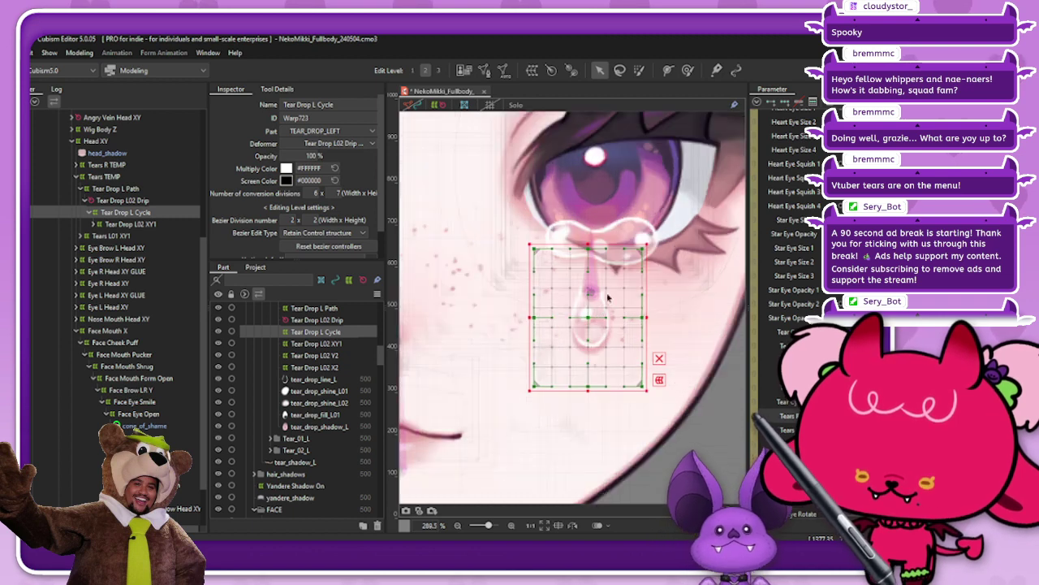
left_click_drag(649, 243, 646, 246)
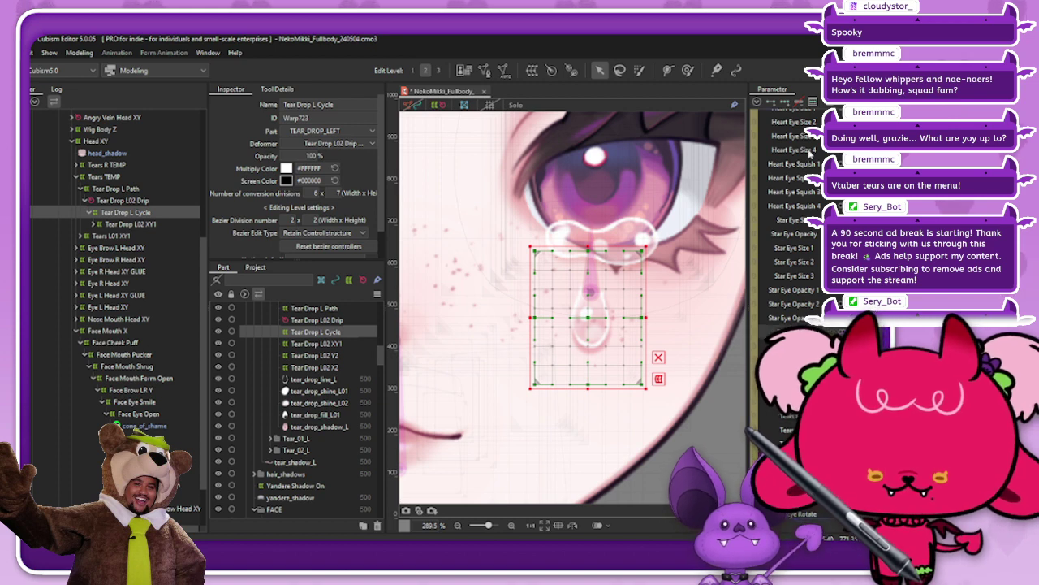
left_click(771, 101)
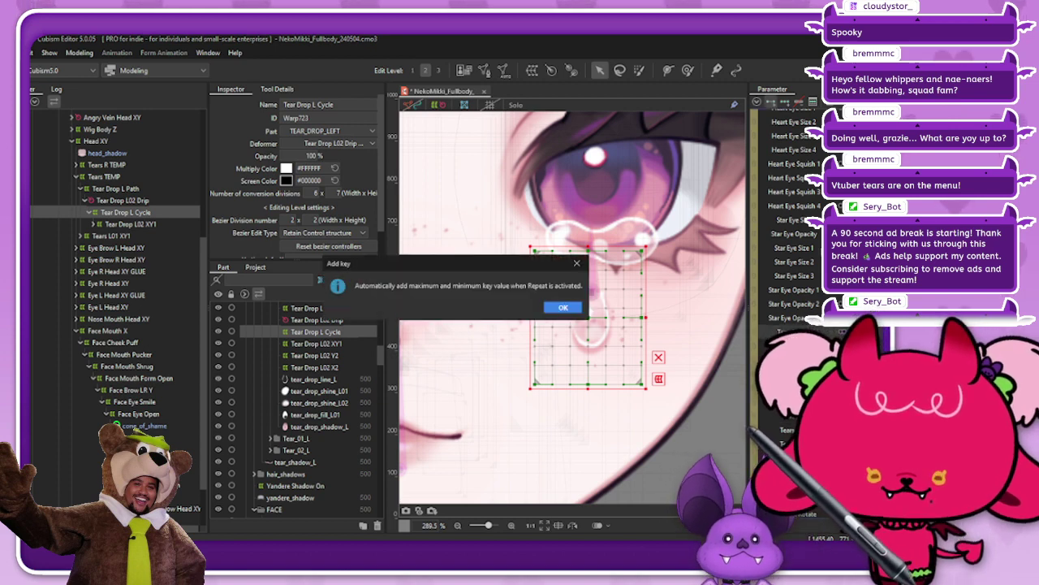
left_click(562, 307)
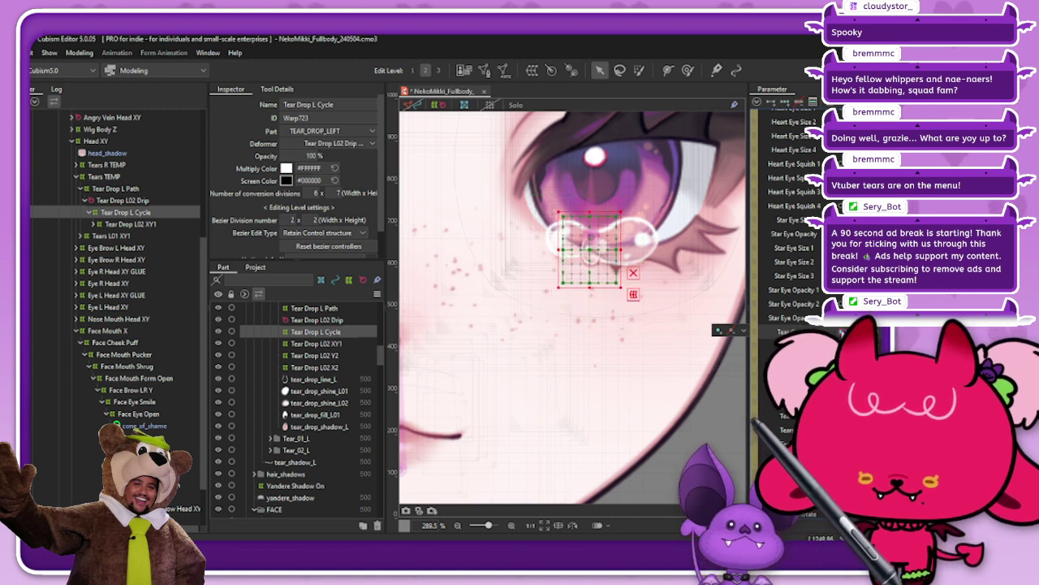
Set the Bezier edit type of Tear Drop L Cycle to Smooth2 after undoing a trial widening of the warp
scroll(601, 231, "up", 2)
scroll(579, 236, "up", 2)
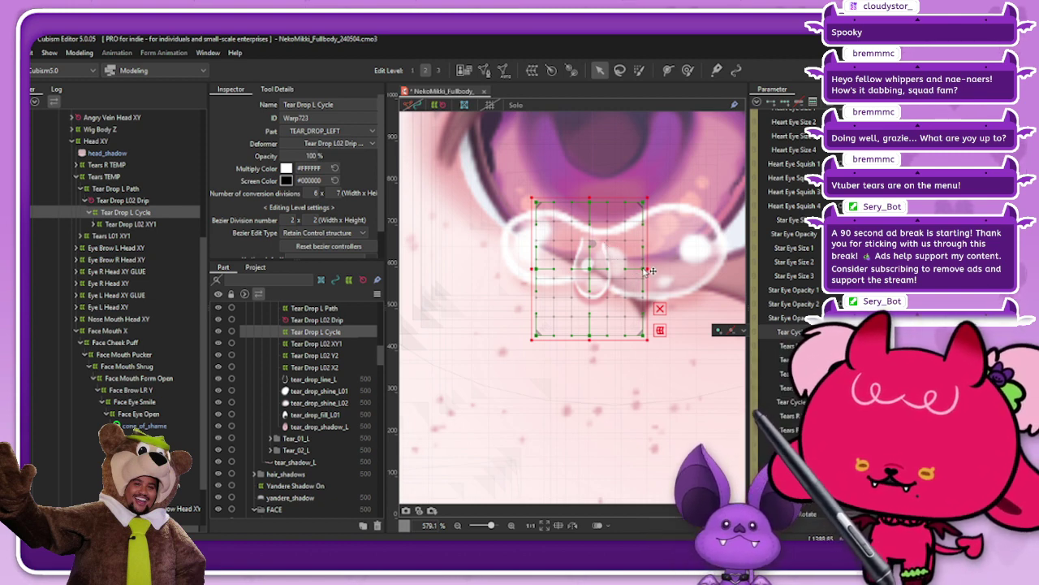
left_click_drag(646, 269, 662, 272)
key("ctrl+z")
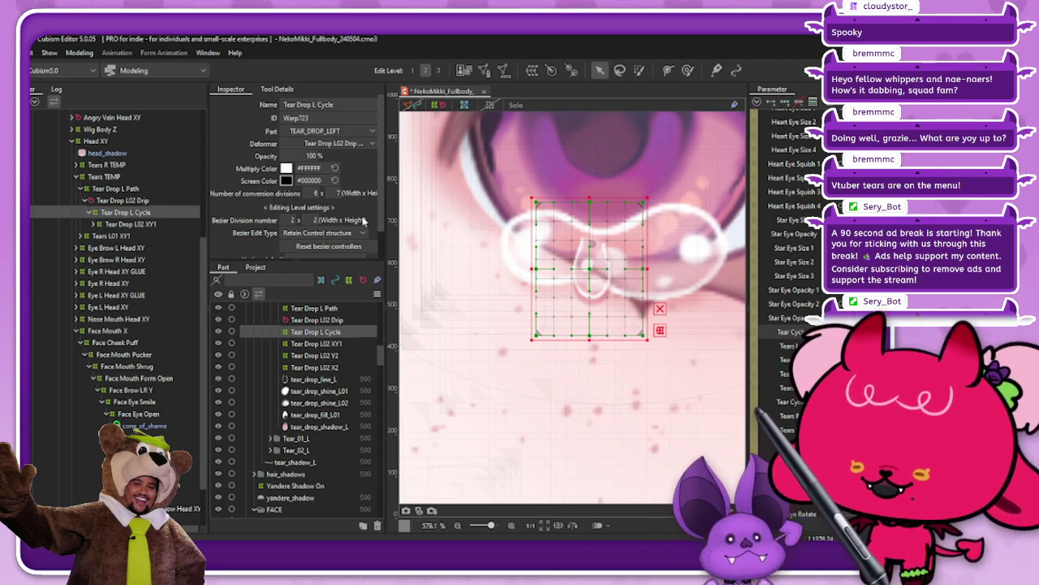
left_click(329, 233)
left_click(333, 256)
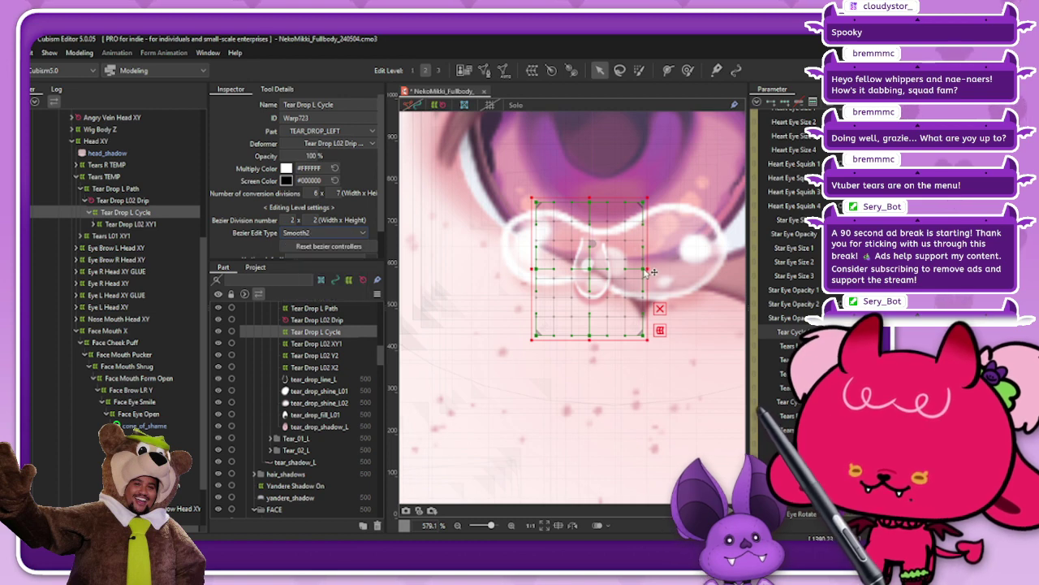
Bulge both sides of the Tear Drop L Cycle warp outward at the under-eye position and undo the change to its upper edge
left_click_drag(646, 270, 659, 268)
left_click_drag(534, 269, 516, 269)
left_click_drag(589, 202, 592, 213)
key("ctrl+z")
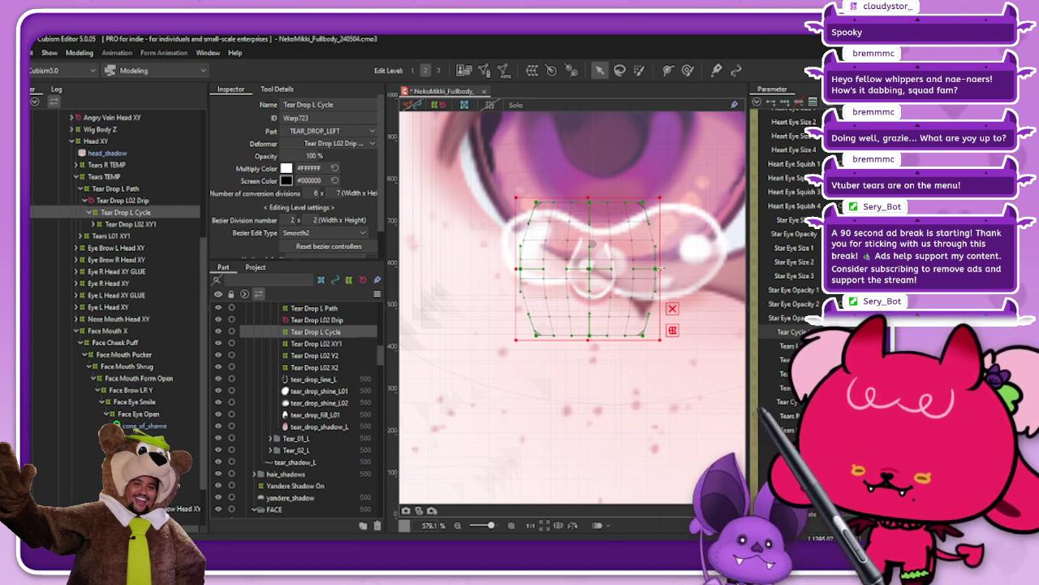
Lower the upper edge of the Tear Drop L Cycle warp under the eye, raise its centre point and round its upper and lower corners
left_click_drag(590, 194, 590, 202)
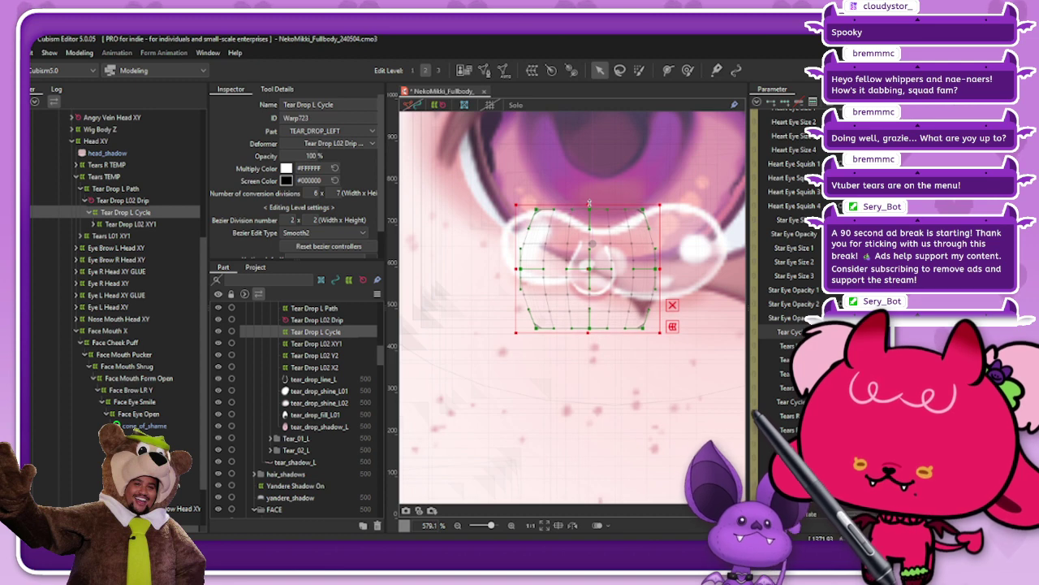
left_click_drag(589, 269, 592, 260)
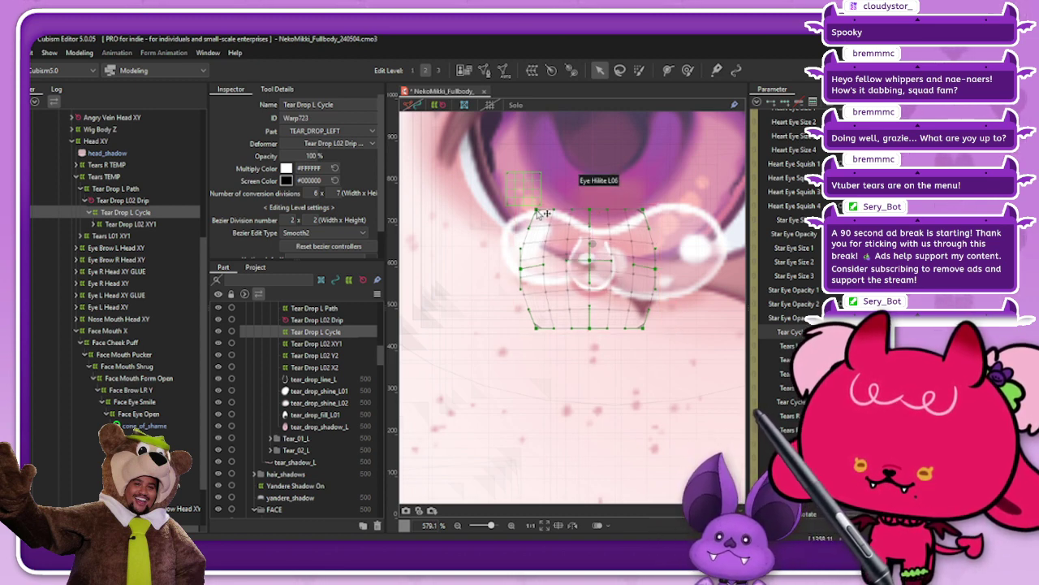
left_click_drag(536, 210, 536, 217)
left_click_drag(652, 212, 652, 221)
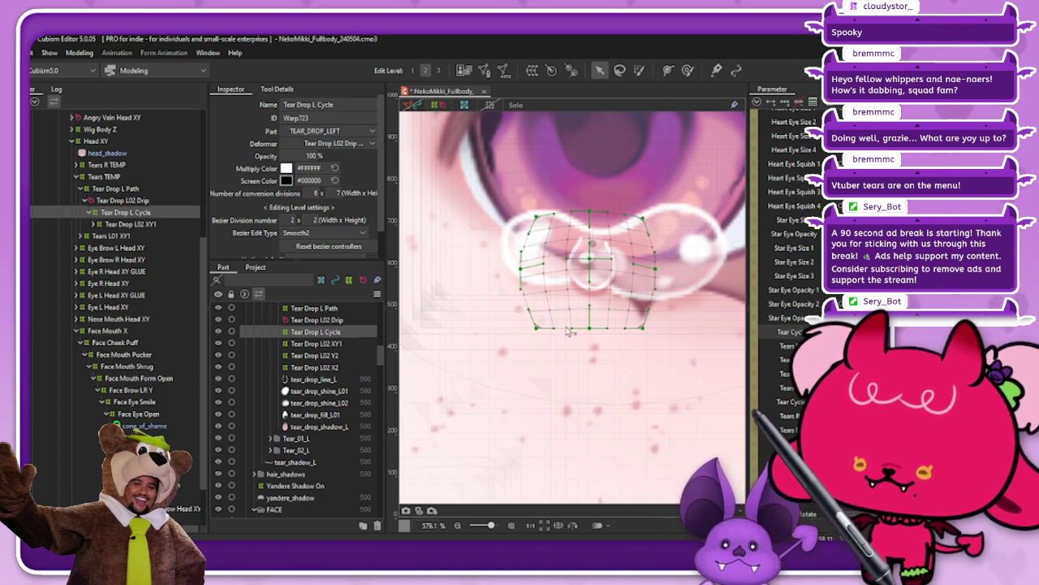
right_click(592, 331)
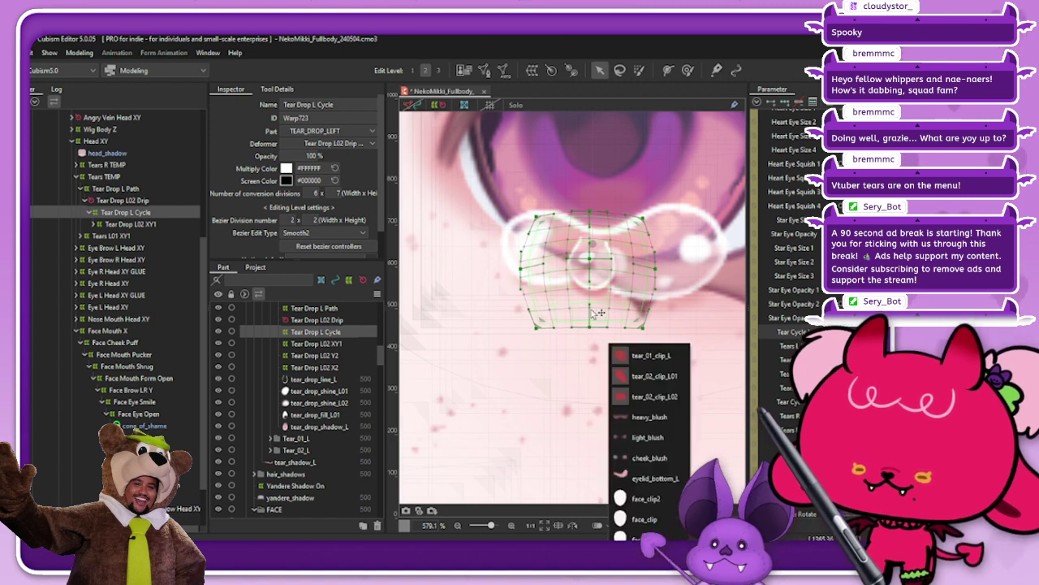
left_click_drag(536, 328, 536, 323)
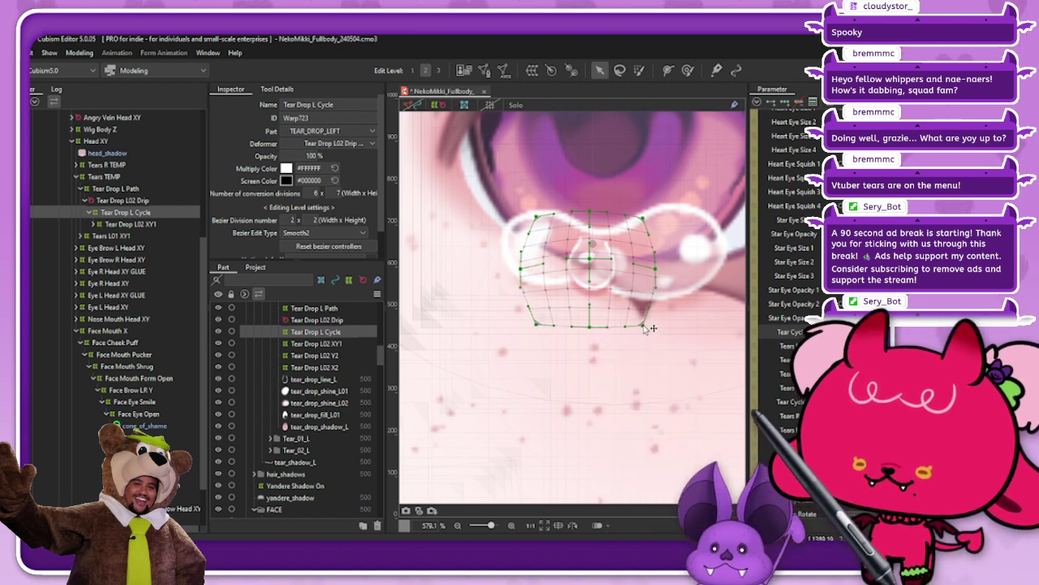
left_click(707, 331)
scroll(618, 255, "down", 4)
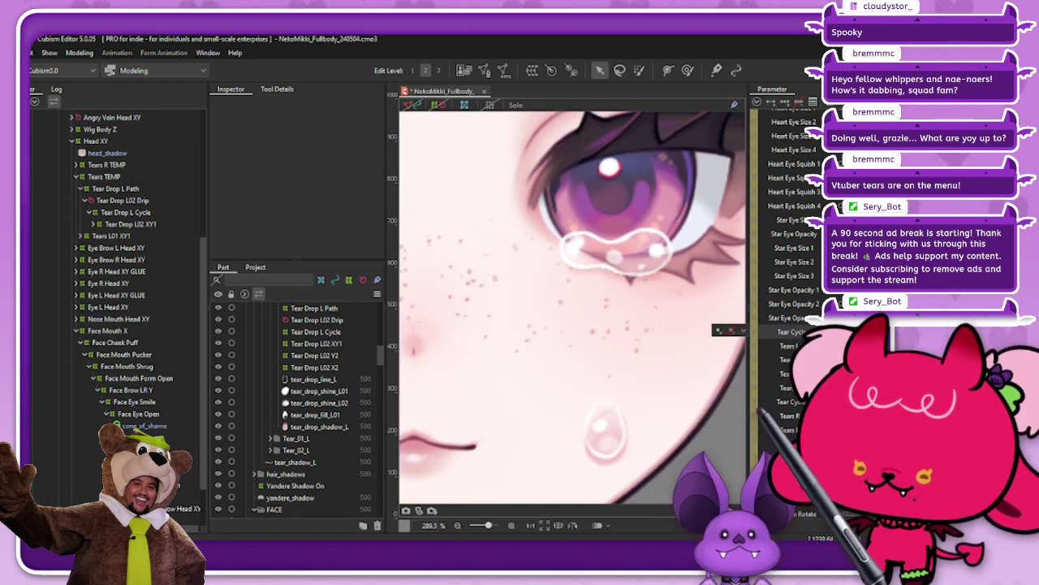
Compare the Tear Drop L Cycle warp at the under-eye and mid-cheek positions of Tear Cycle L
left_click(126, 212)
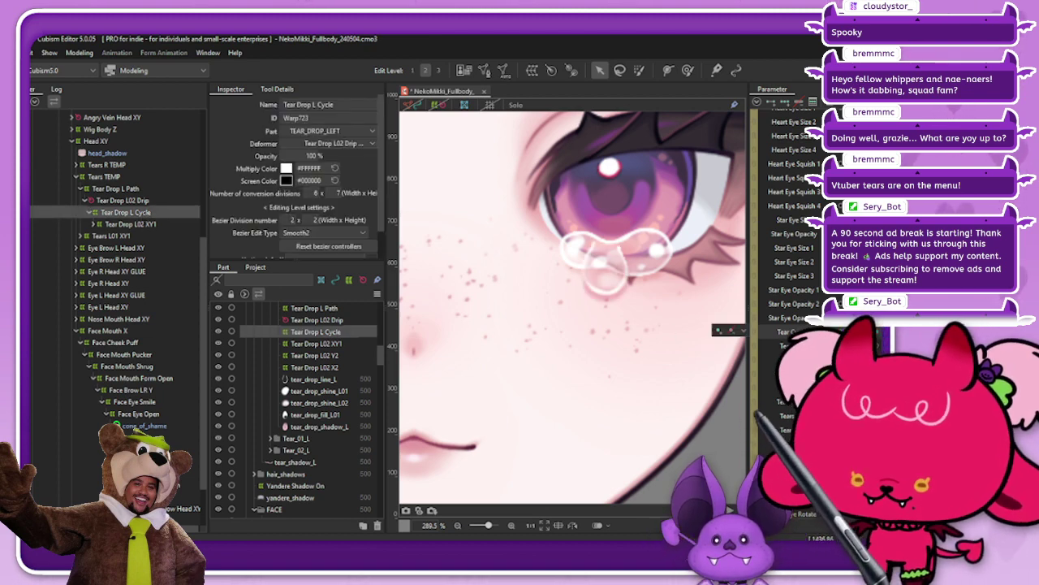
left_click(744, 332)
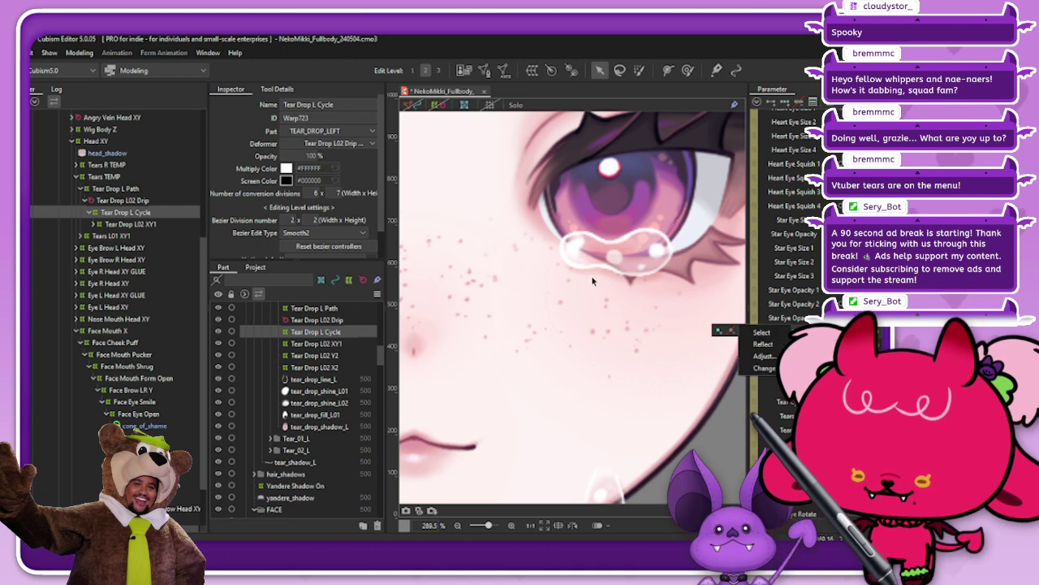
scroll(616, 344, "down", 3)
scroll(617, 343, "up", 2)
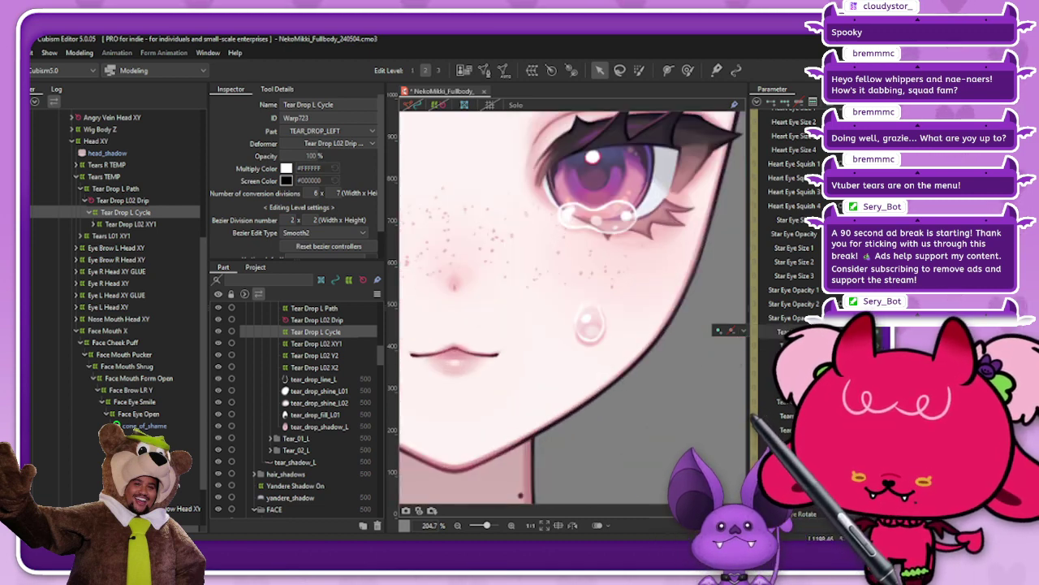
left_click(743, 331)
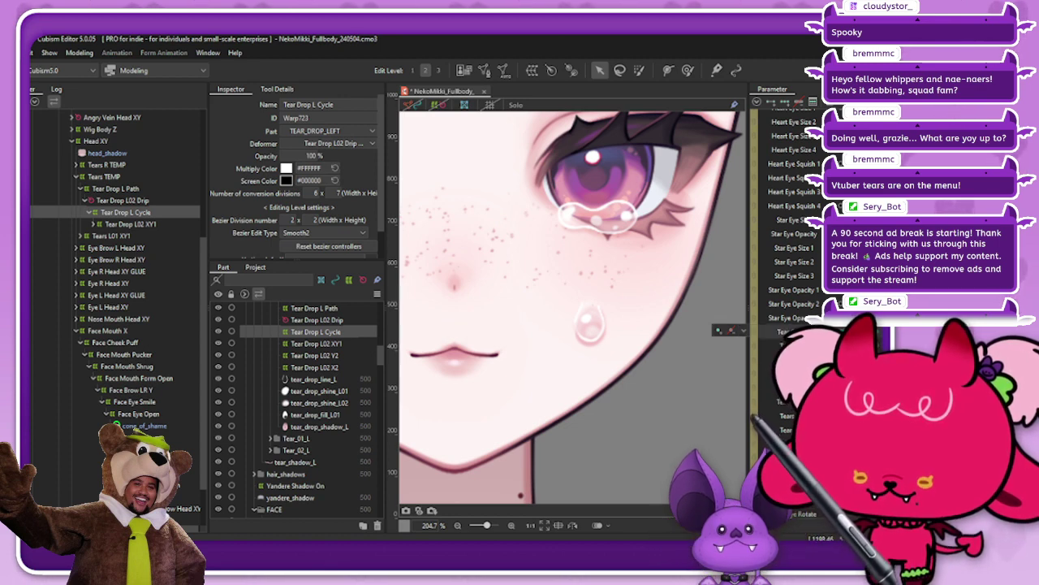
key("Escape")
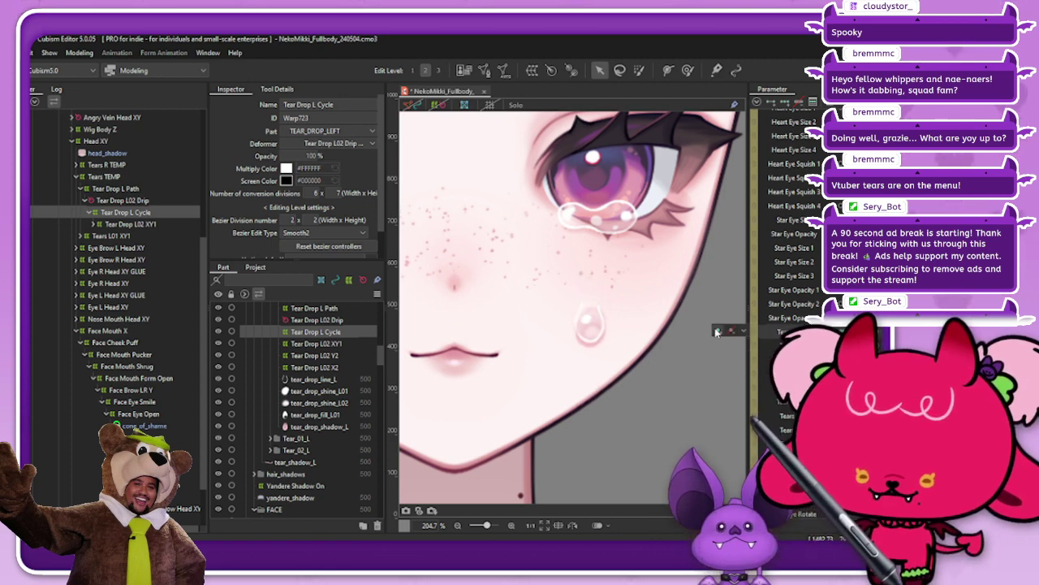
left_click(438, 108)
scroll(583, 302, "up", 2)
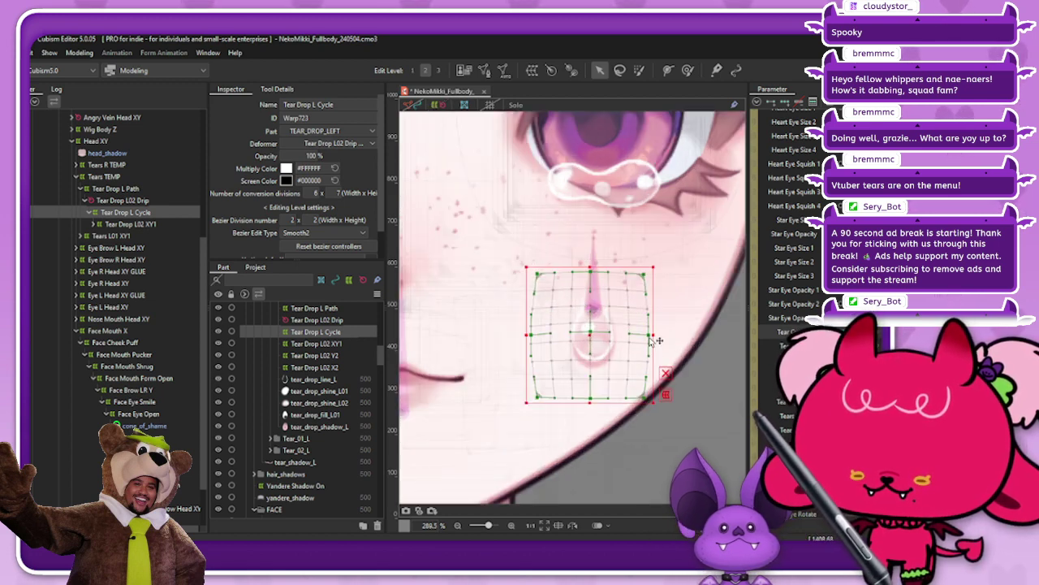
left_click(844, 331)
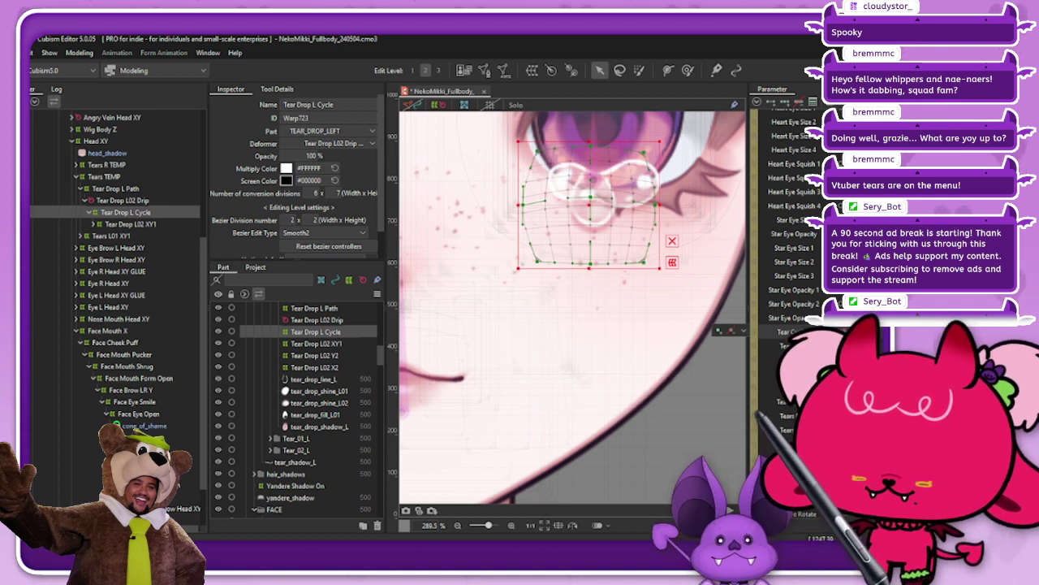
left_click(733, 331)
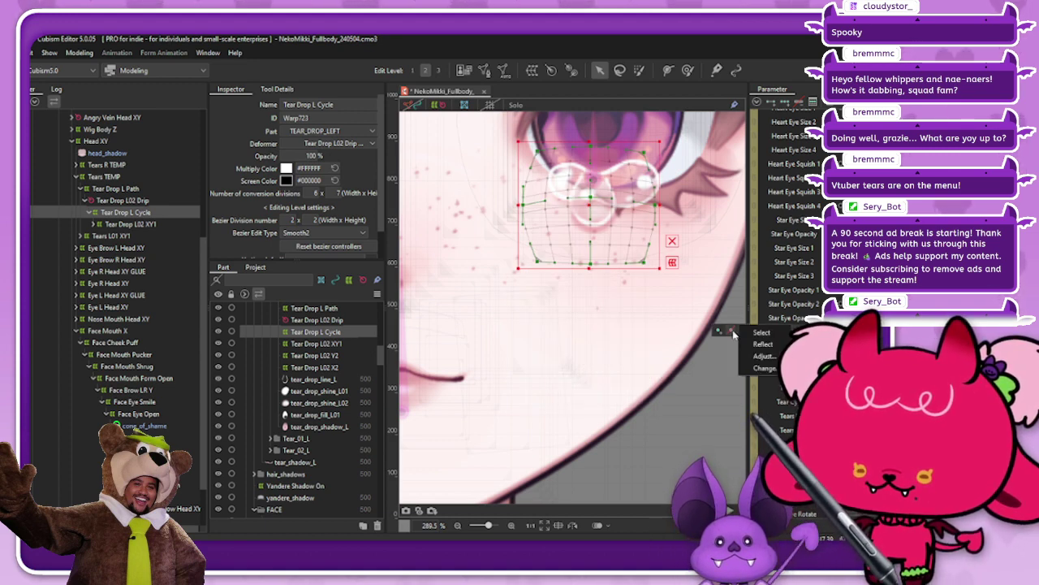
left_click(730, 334)
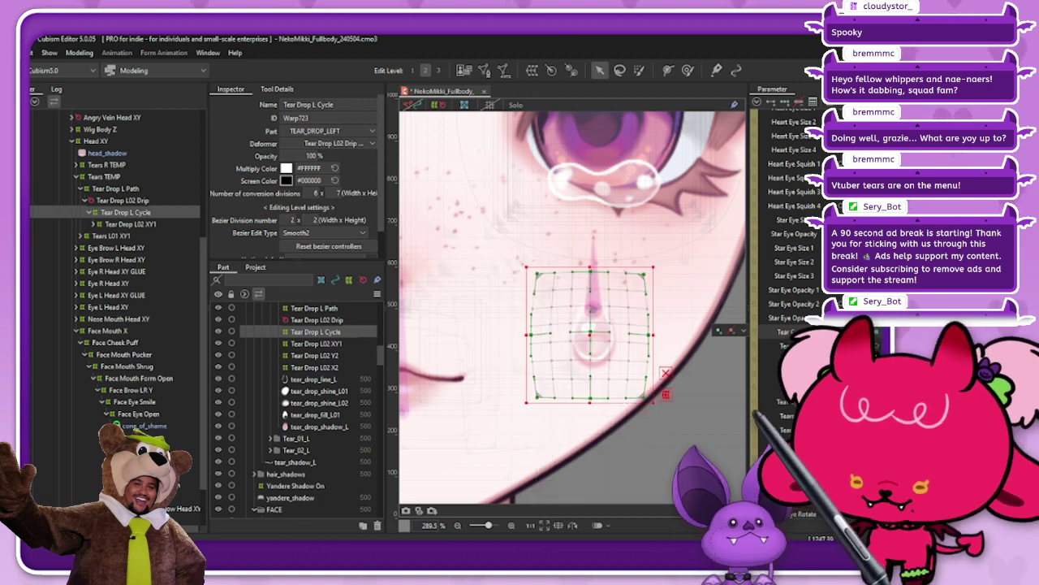
Pinch both sides of the Tear Drop L Cycle warp inward at the mid-cheek position and stretch its upper and lower edges outward
key("ctrl+z")
left_click_drag(644, 336, 636, 339)
left_click_drag(546, 339, 553, 338)
left_click(659, 372)
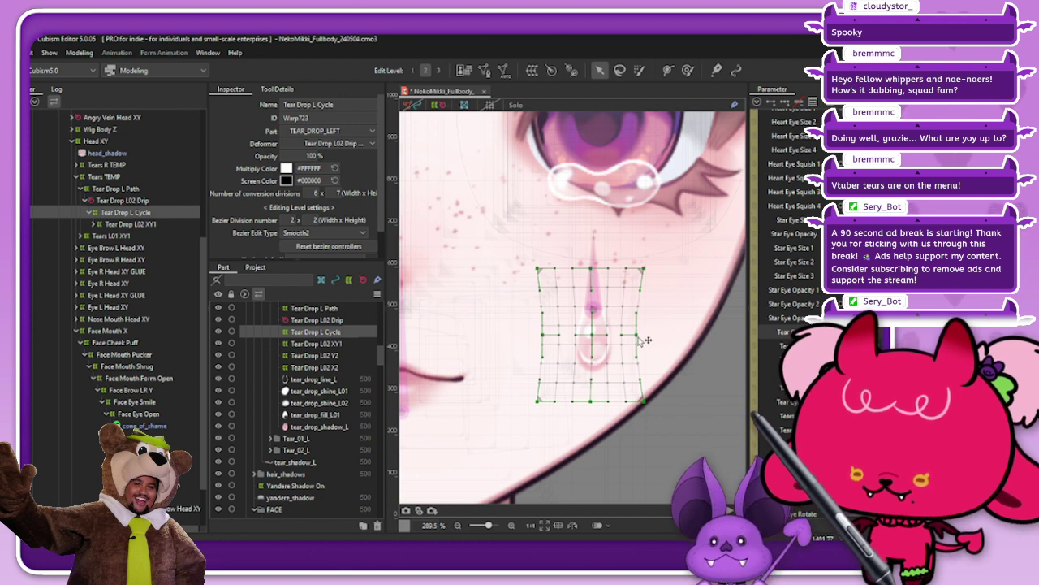
left_click_drag(638, 337, 636, 337)
left_click_drag(543, 335, 545, 336)
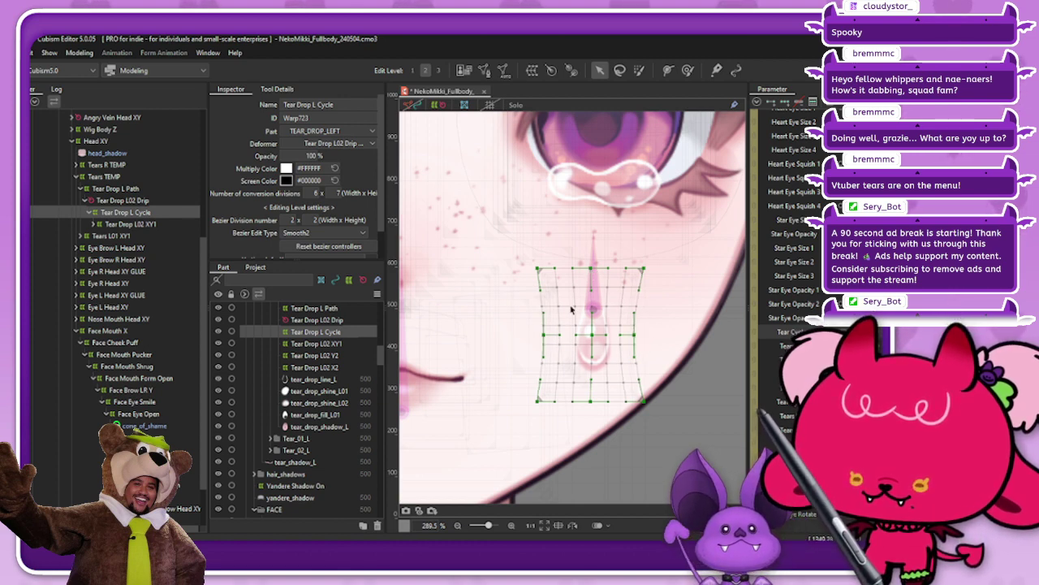
left_click_drag(591, 269, 591, 261)
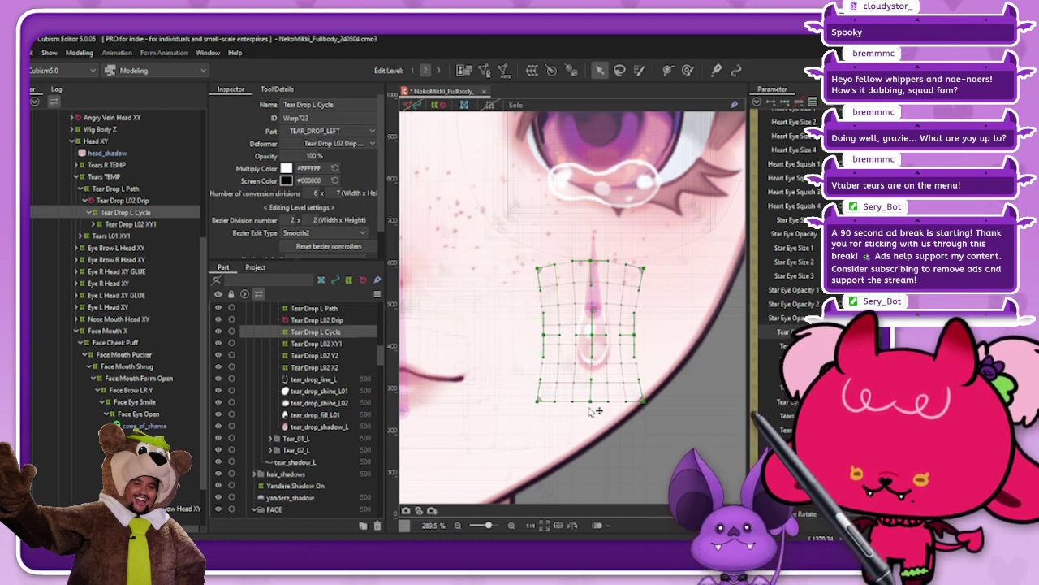
left_click_drag(590, 403, 591, 409)
left_click(467, 140)
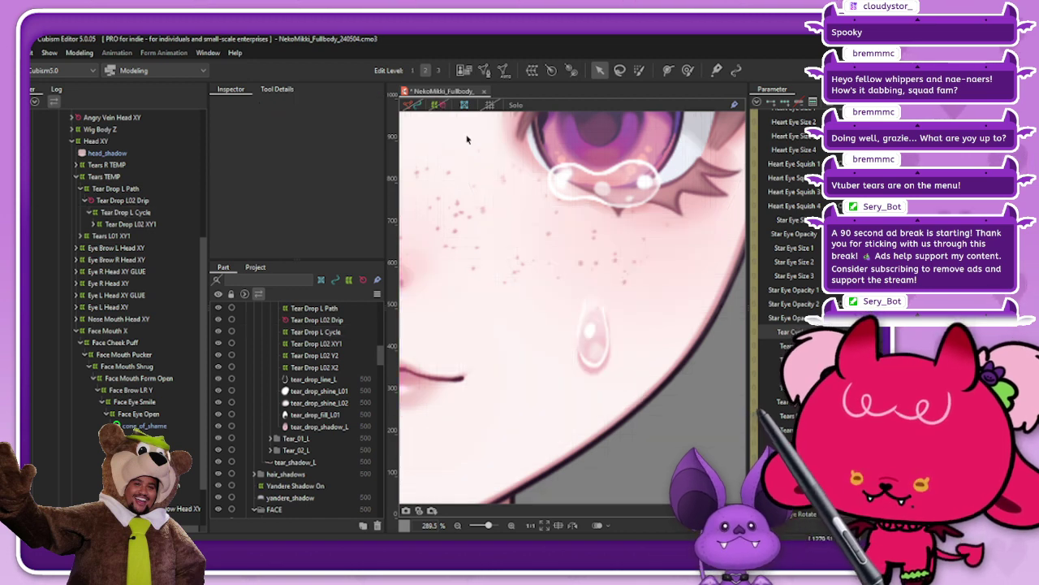
scroll(571, 182, "down", 3)
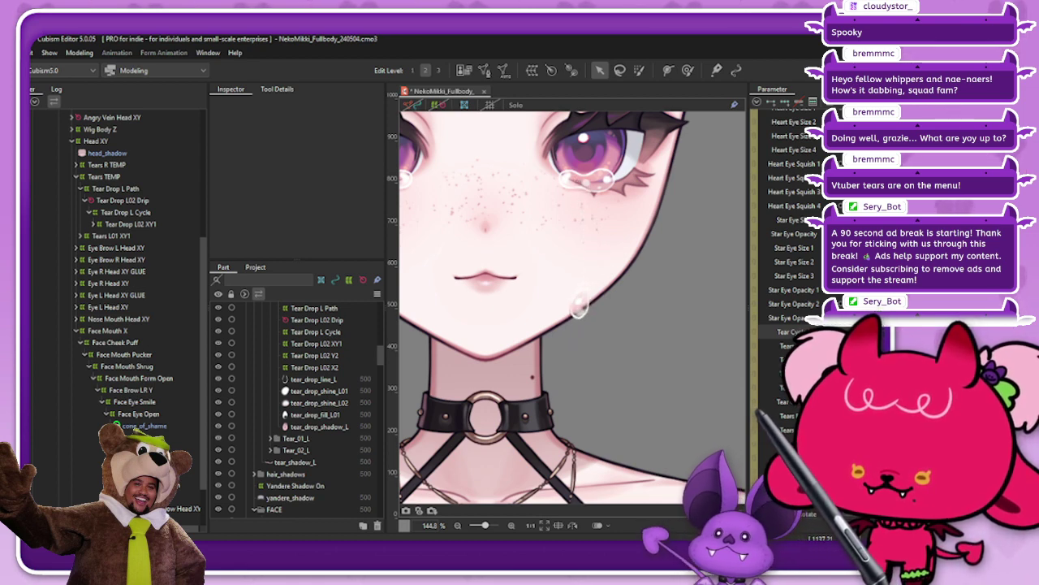
Blend the form of Tear Drop L Cycle at the mid-cheek position and check the drop under the eye
left_click(777, 331)
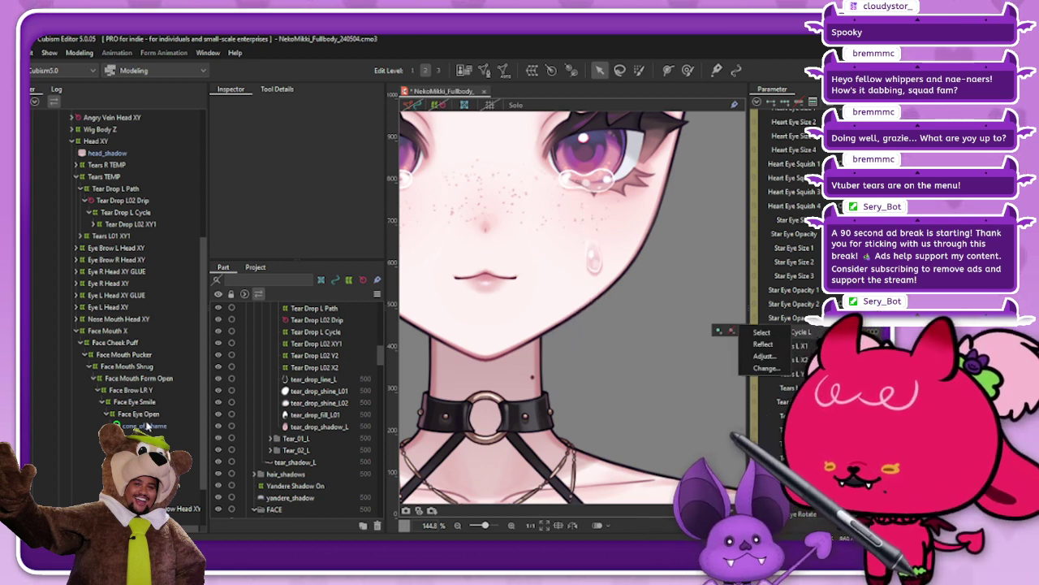
left_click(151, 213)
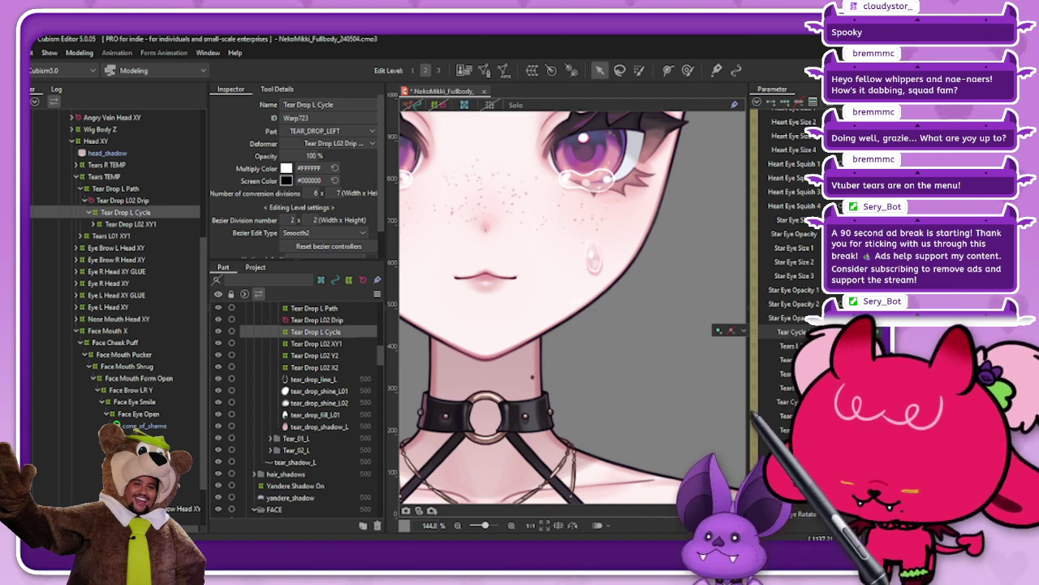
key("ctrl+b")
left_click(441, 349)
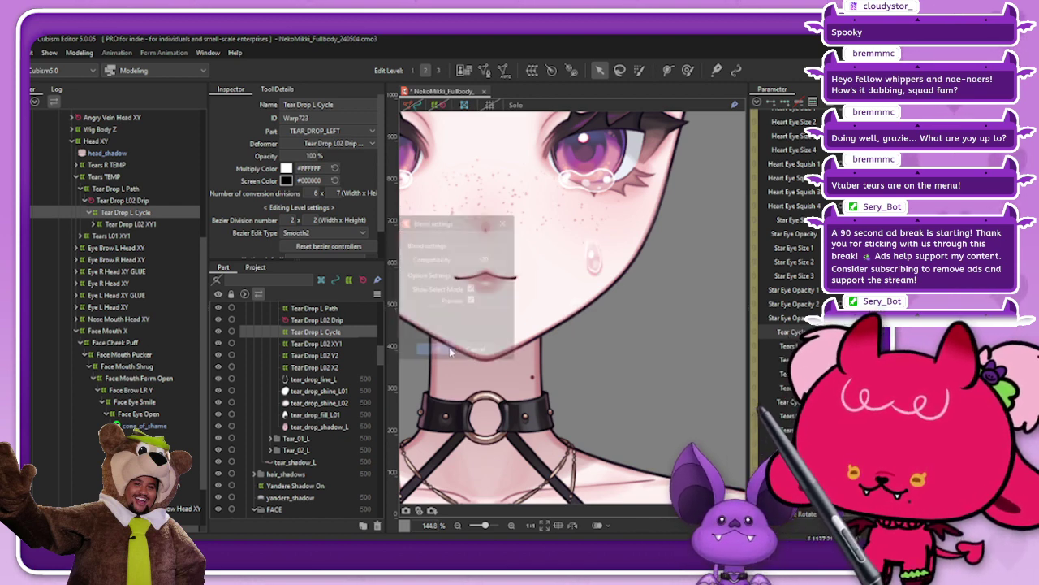
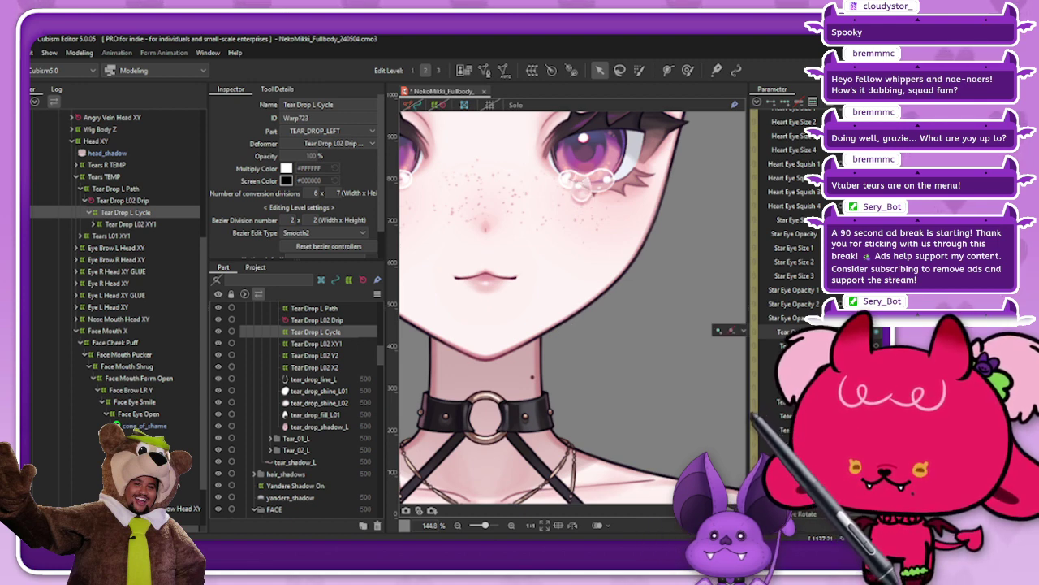
left_click(721, 333)
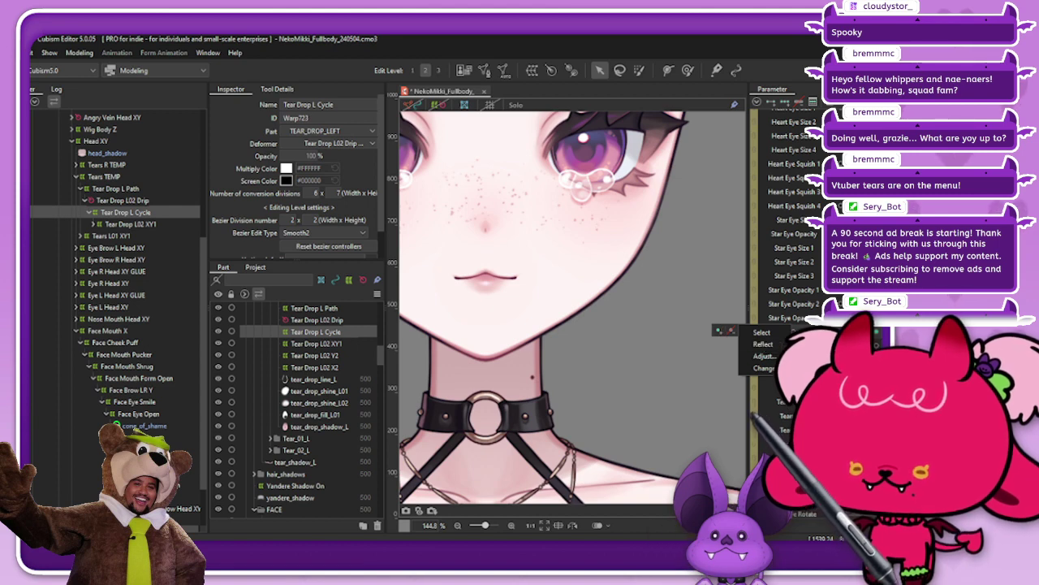
key("Escape")
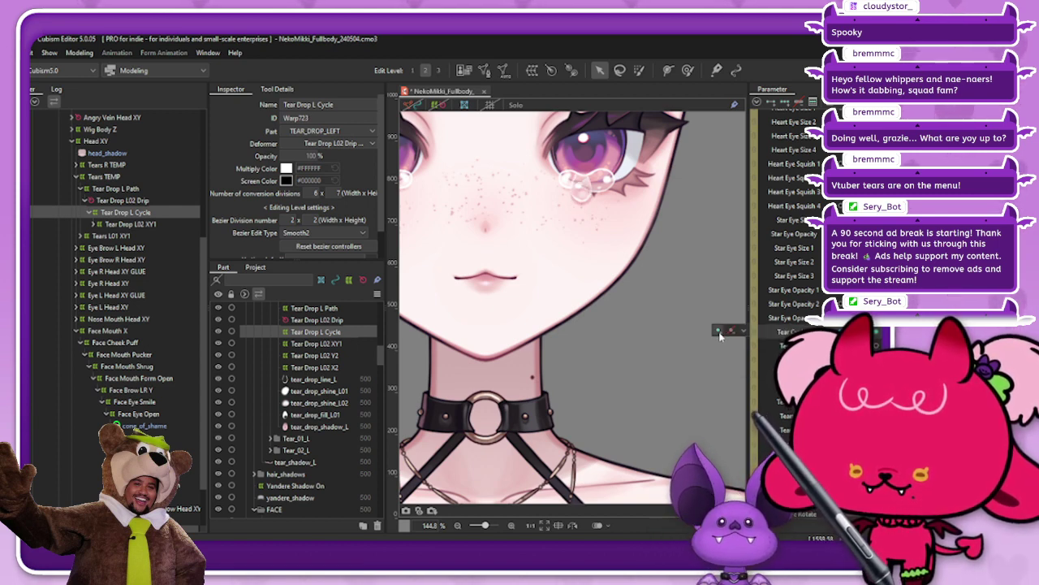
Blend the form of Tear Drop L Cycle with a negative compatibility at the faded-out end of Tear Cycle L and check the fall
left_click_drag(804, 331, 844, 331)
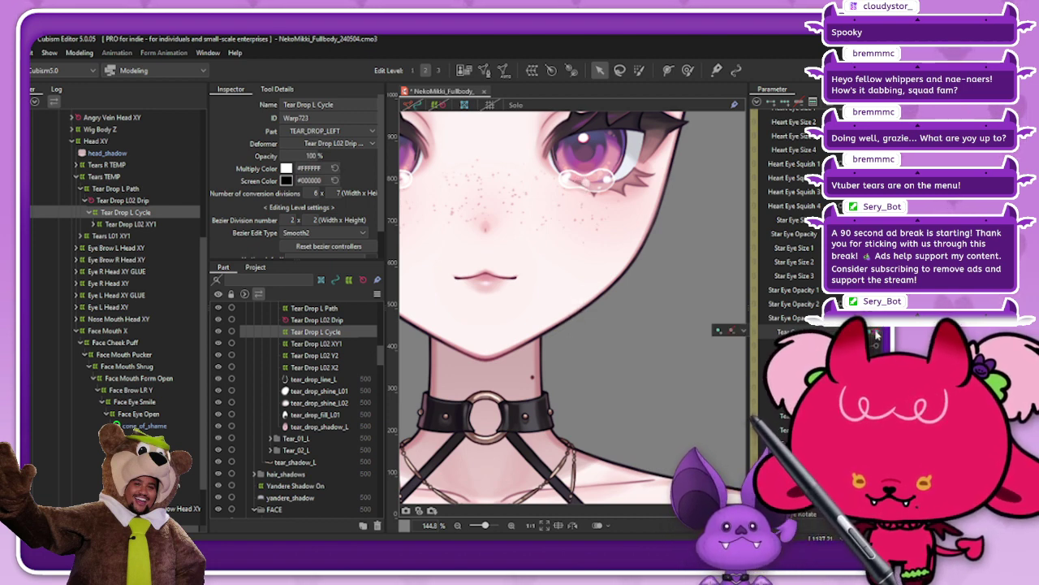
key("ctrl+b")
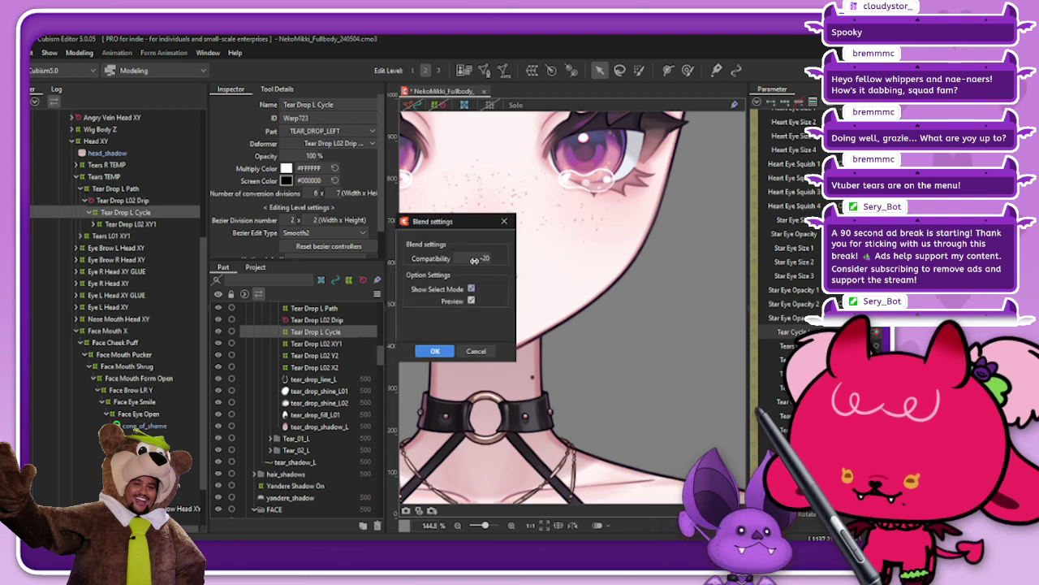
left_click(484, 258)
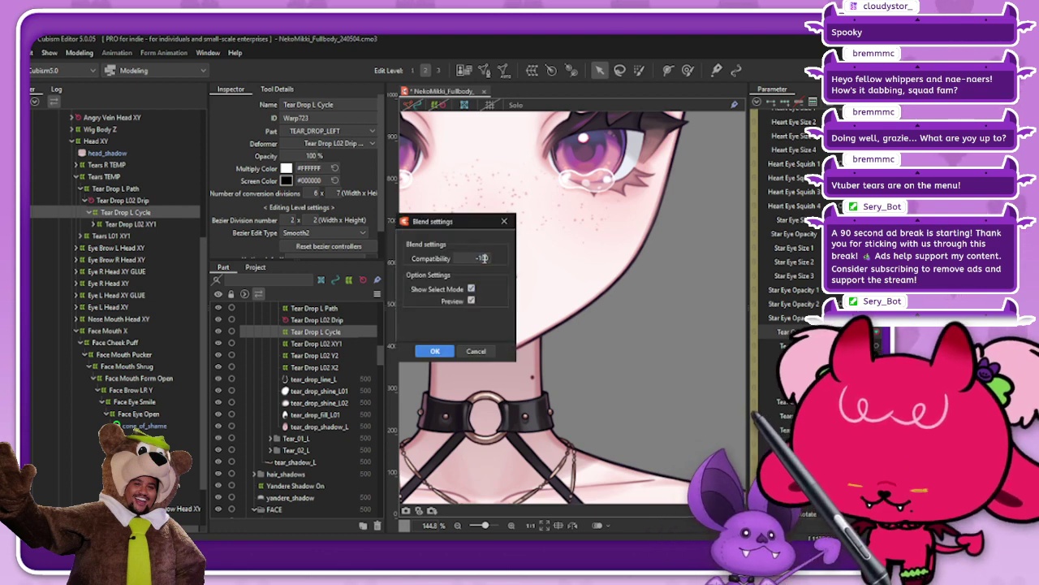
left_click(433, 351)
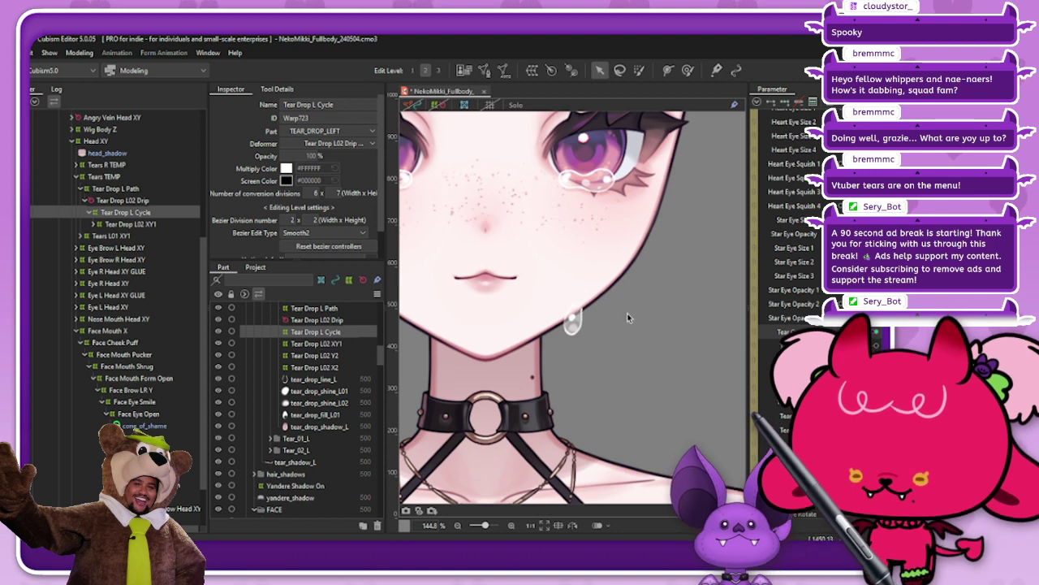
scroll(626, 317, "down", 3)
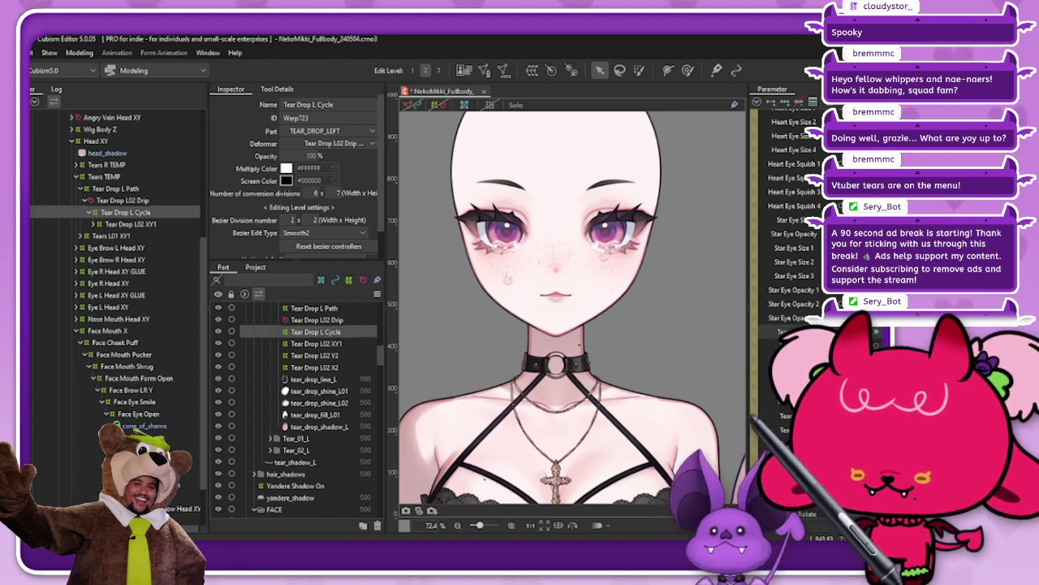
Rotate the Tear Drop L02 Drip deformer to about -7.9 degrees at the jawline position of Tear Cycle L and preview the cycle
left_click(767, 332)
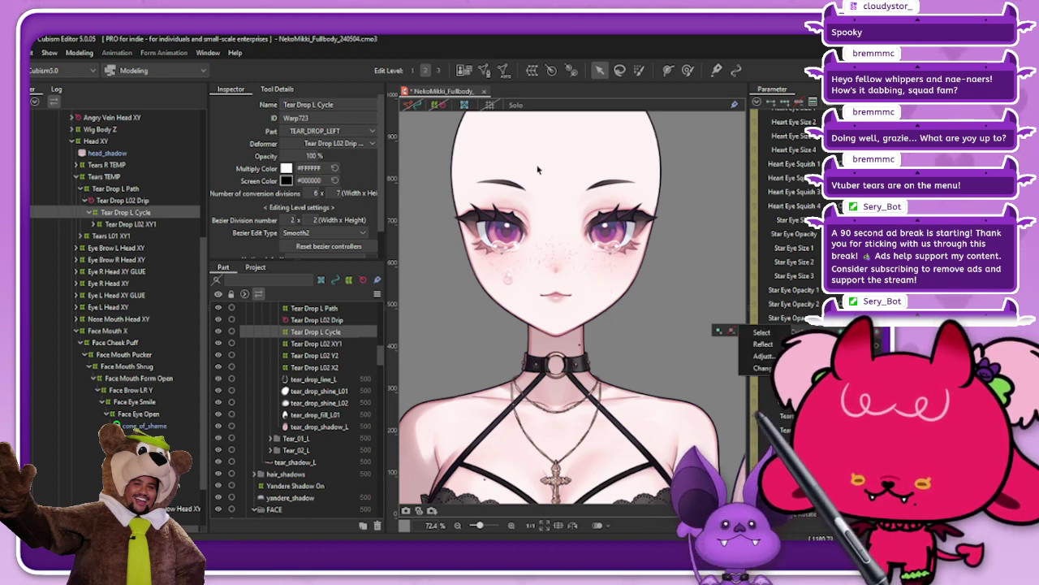
left_click(434, 106)
scroll(603, 311, "up", 3)
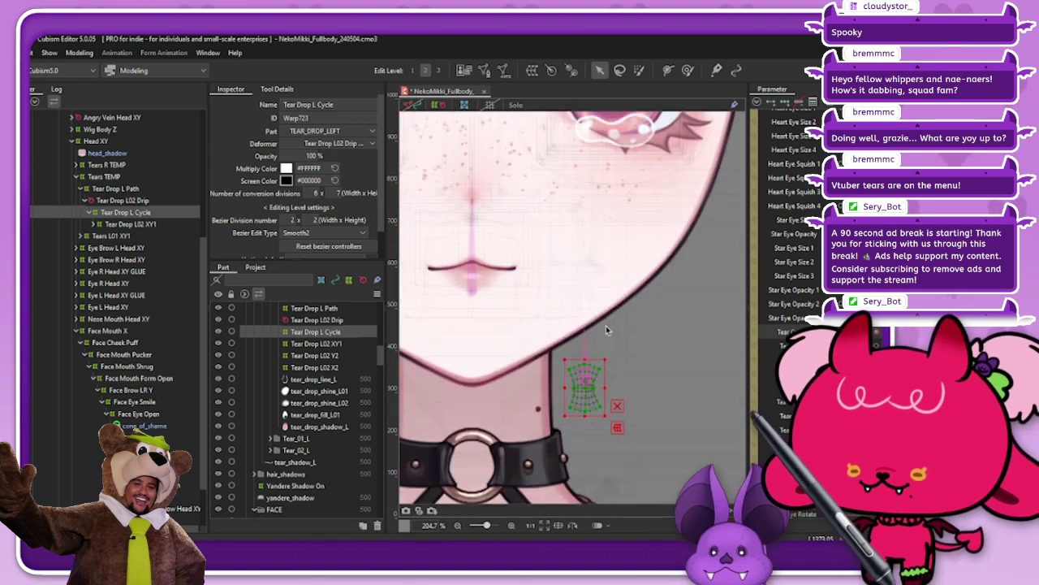
left_click(153, 201)
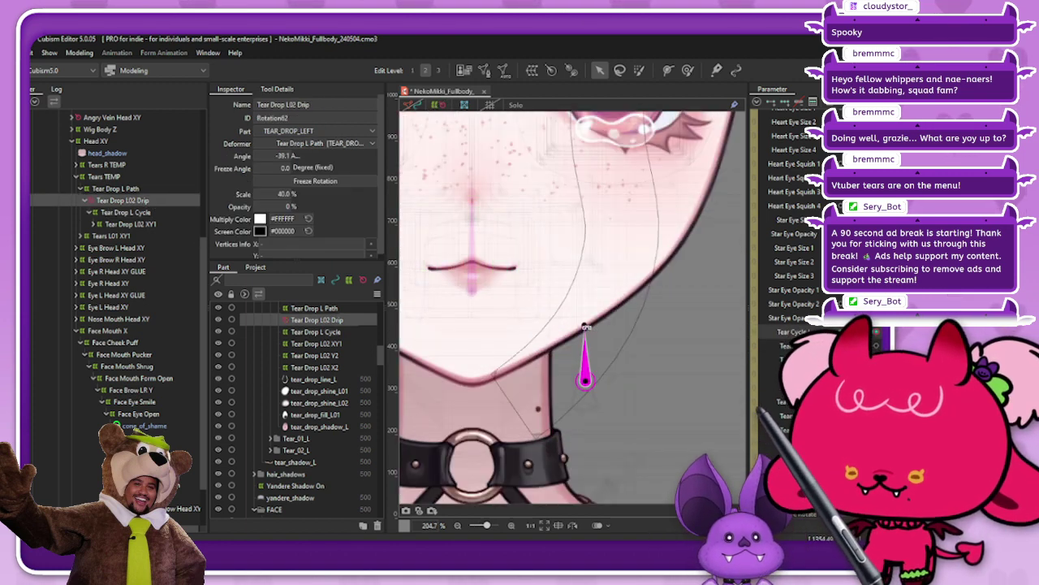
left_click(875, 334)
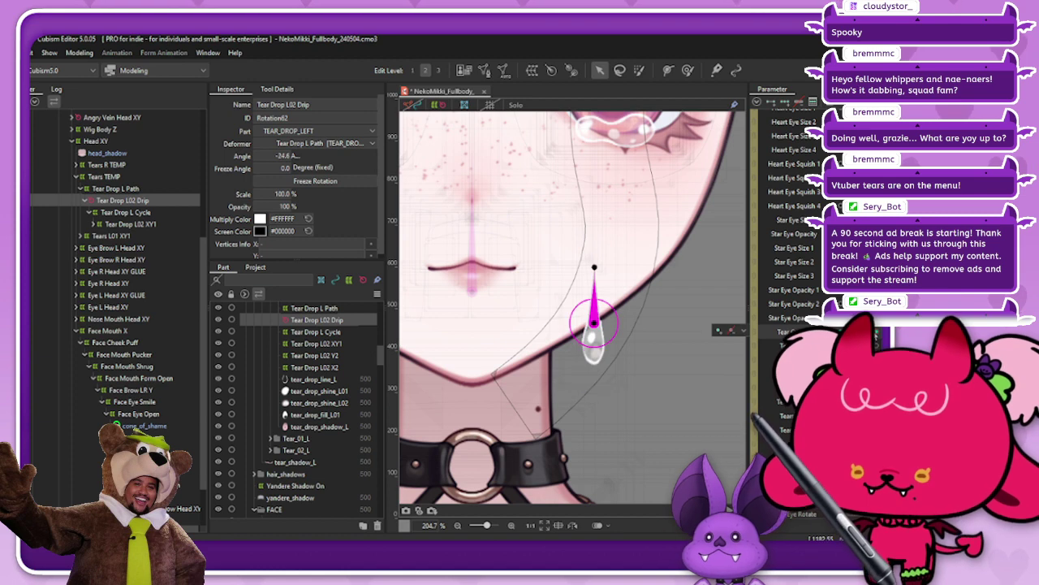
left_click(860, 332)
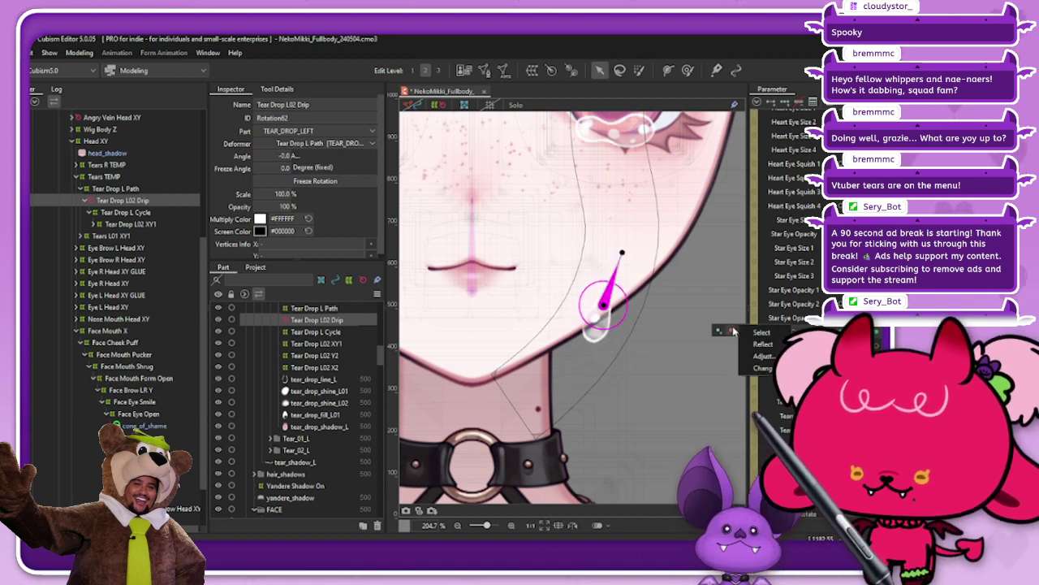
left_click_drag(622, 254, 615, 251)
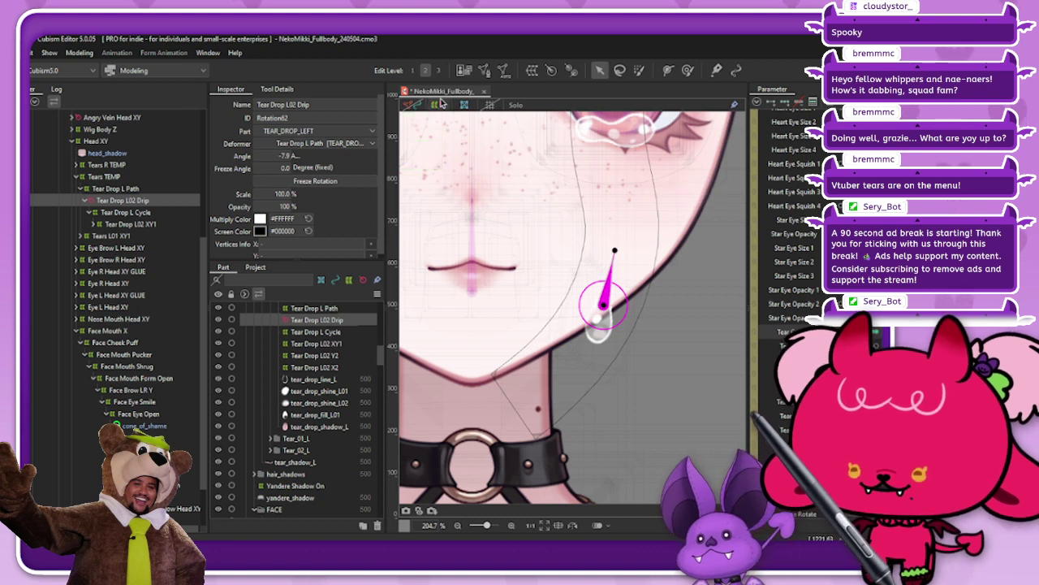
left_click(635, 349)
scroll(609, 321, "down", 3)
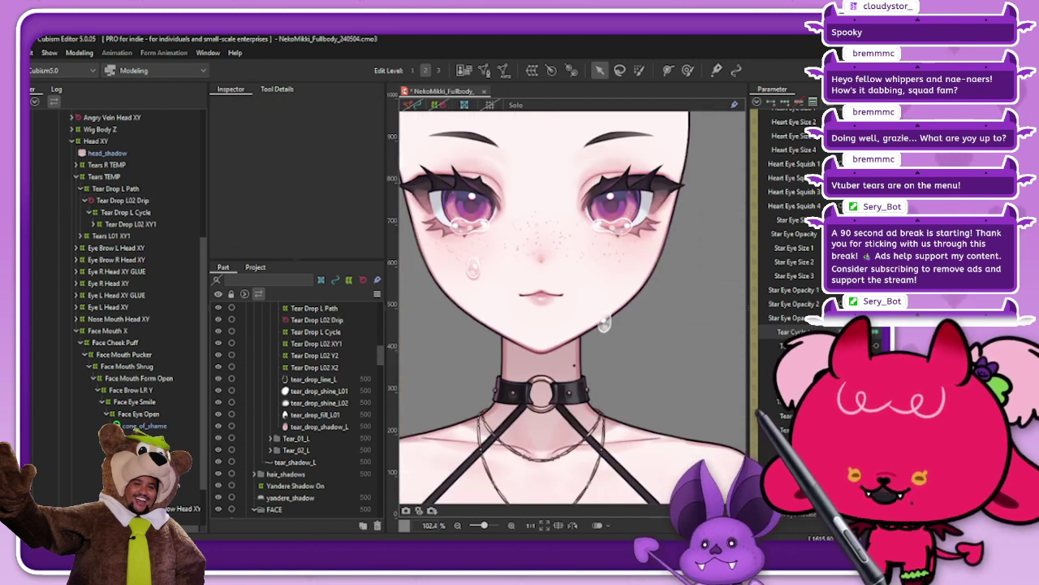
mouse_move(875, 332)
left_mouse_down()
mouse_move(840, 333)
mouse_move(876, 336)
left_mouse_up()
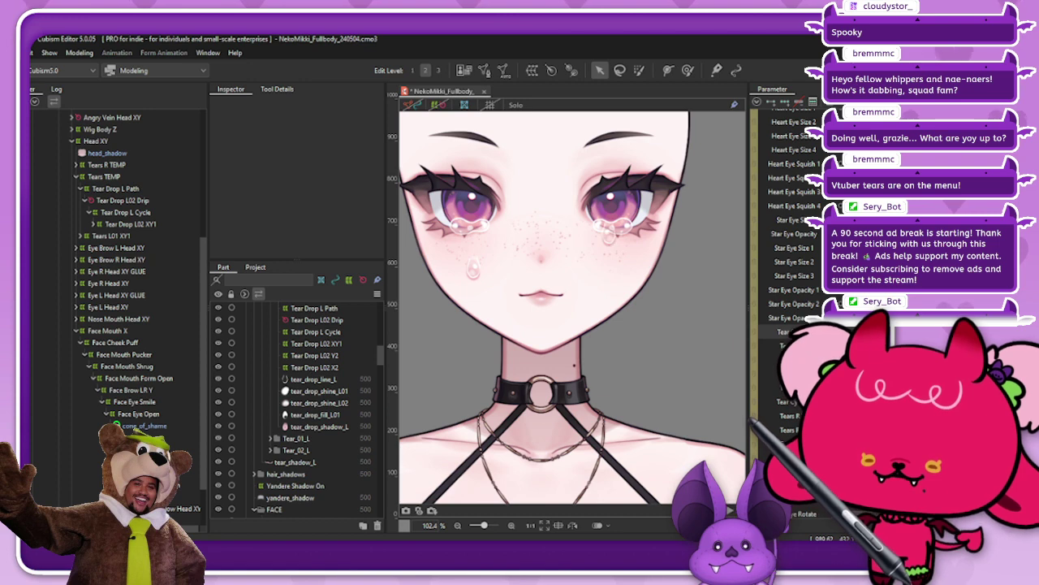
Expand the hierarchy below Tear Drop L02 XY1 to its art meshes and examine the mesh of tear_drop_line_L
left_click(743, 331)
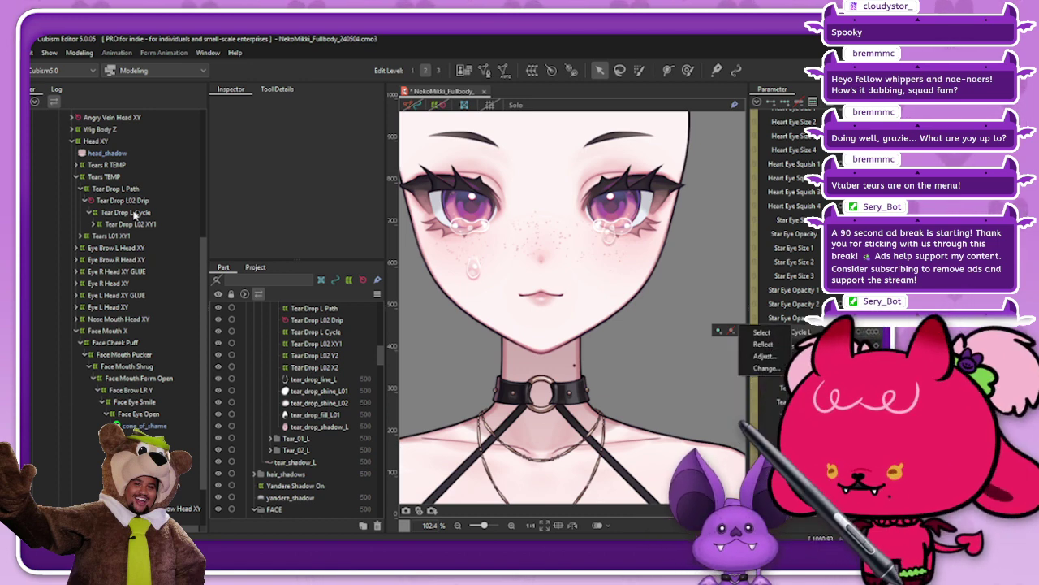
left_click(95, 224)
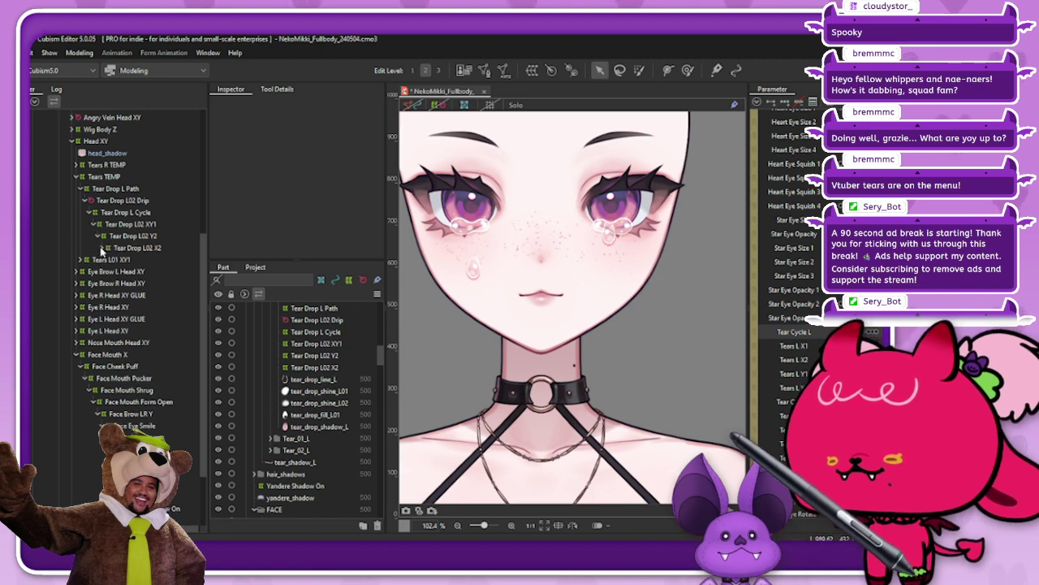
left_click(103, 247)
left_click(162, 260)
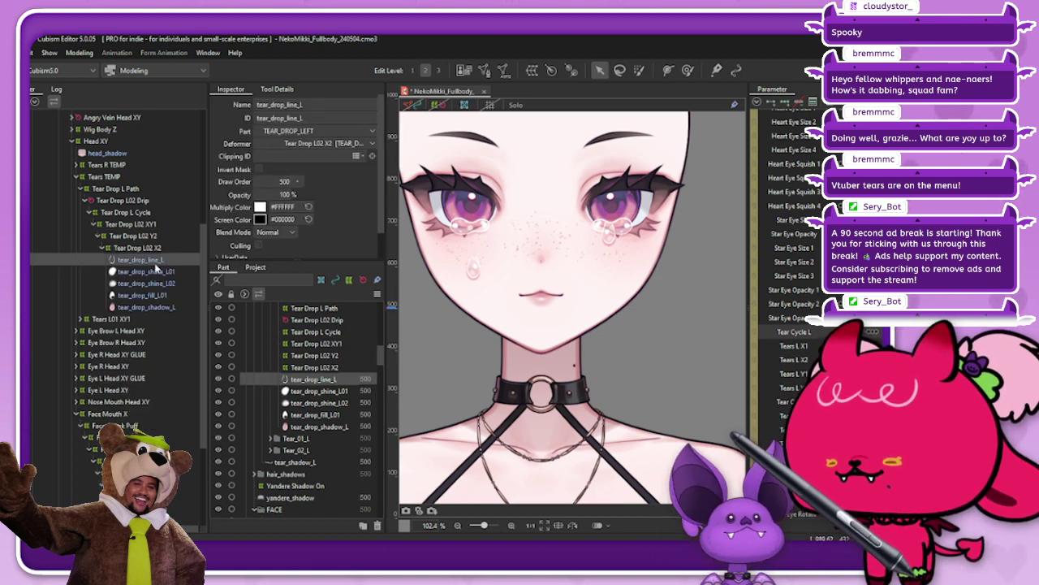
scroll(546, 286, "up", 4)
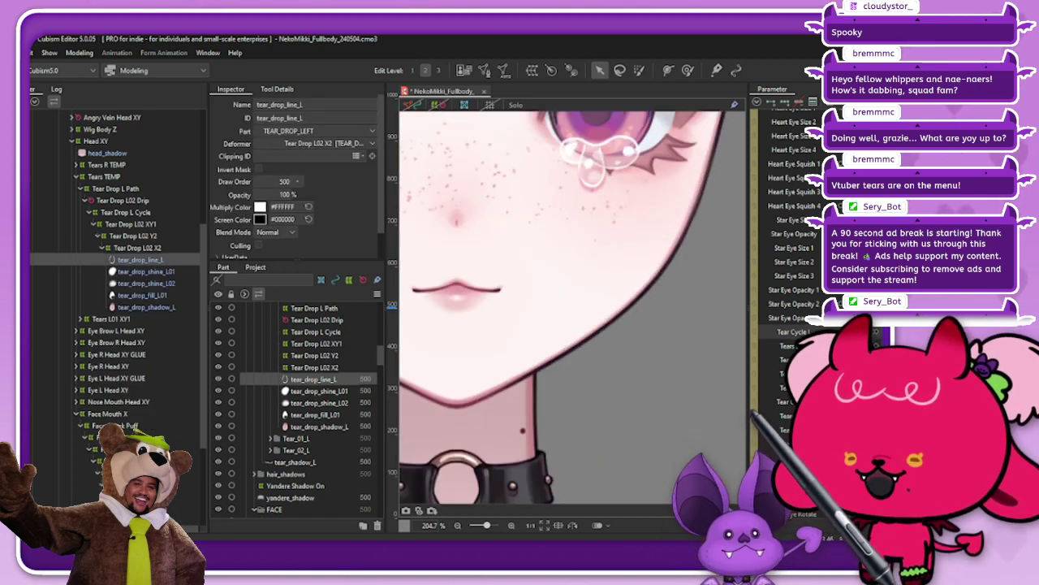
left_click(410, 106)
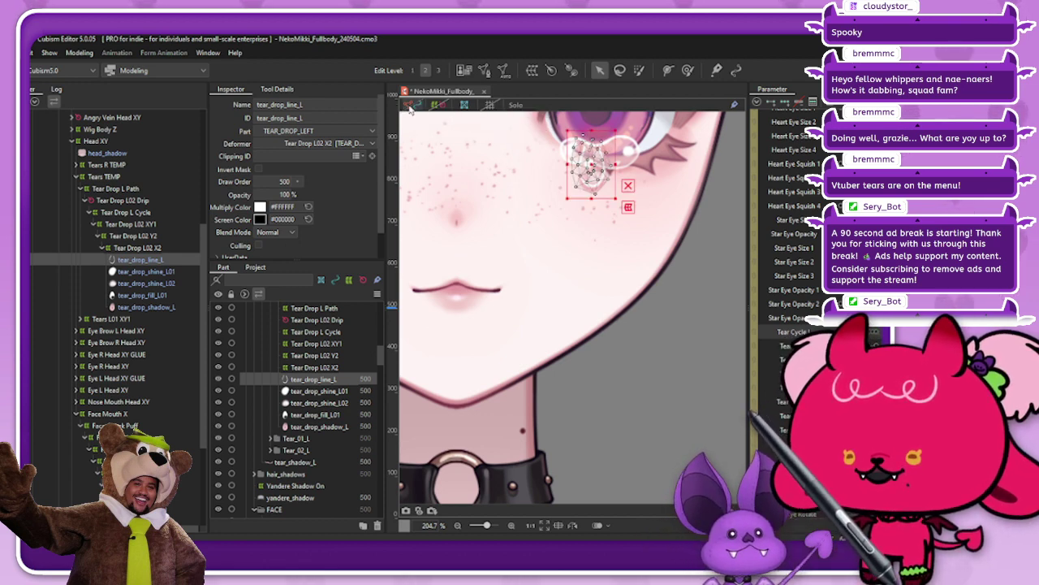
right_click(499, 140)
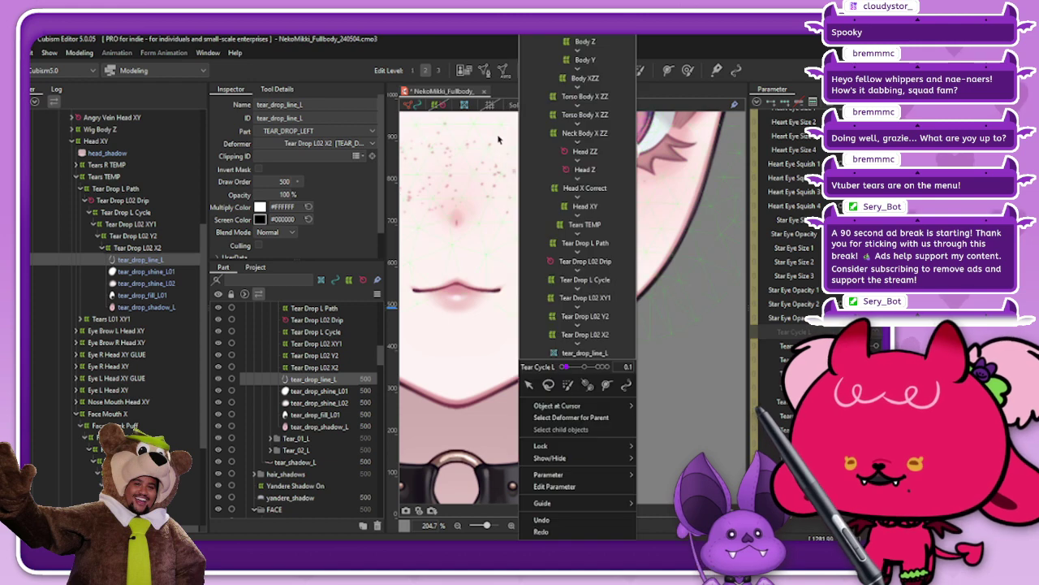
left_click(167, 272)
left_click(168, 260)
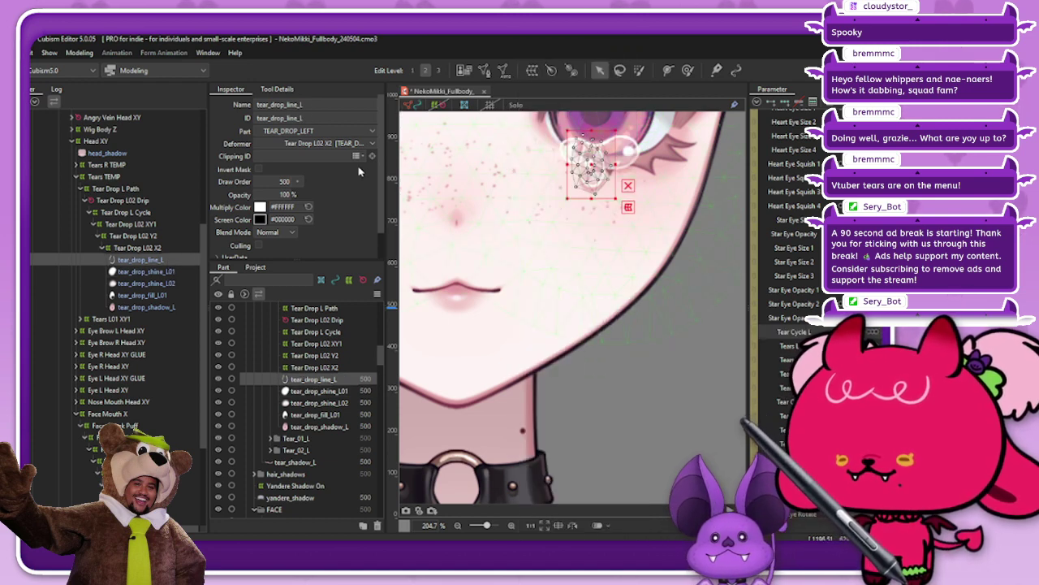
left_click(483, 71)
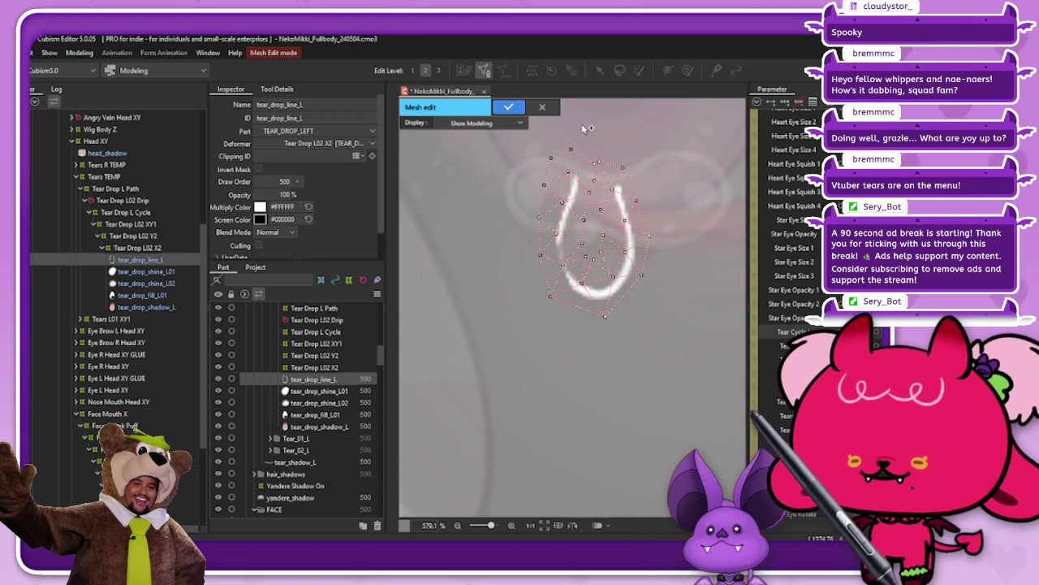
left_click(509, 108)
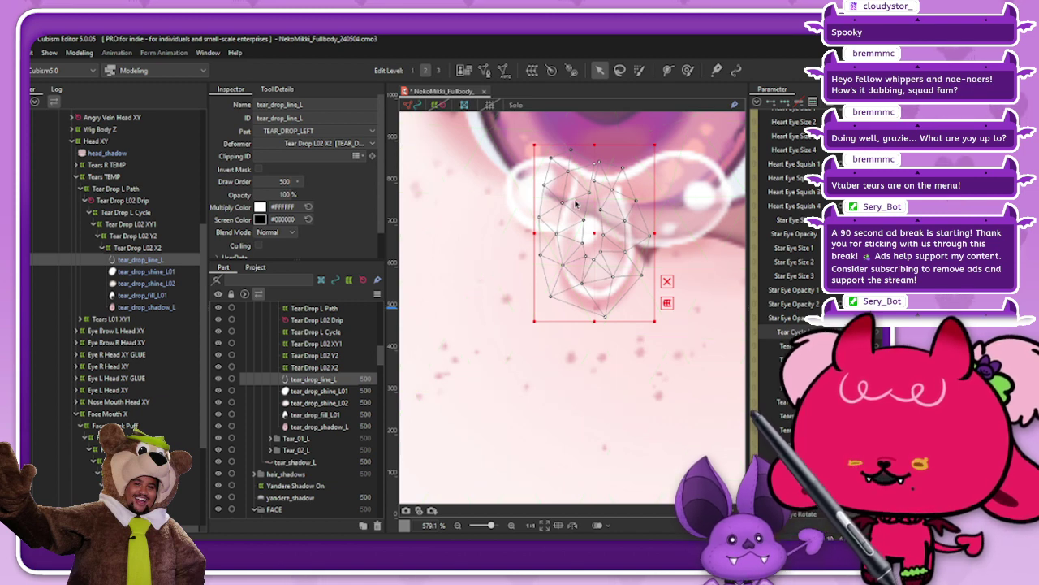
Add Tear Cycle L keys to tear_drop_line_L, including the minimum and maximum, and go to the drop's falling position below the jaw
scroll(575, 203, "down", 5)
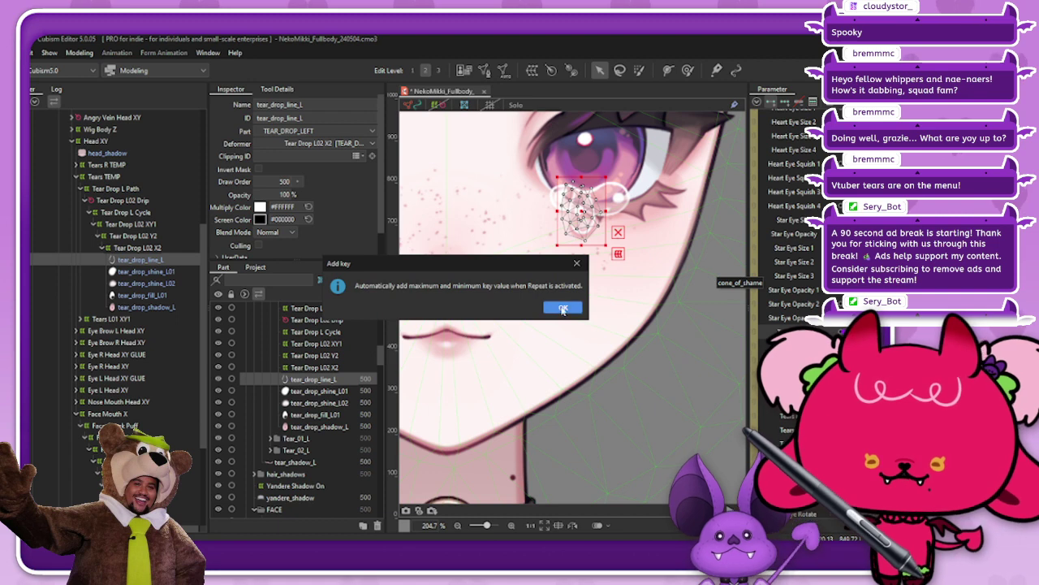
left_click(563, 310)
left_click(836, 430)
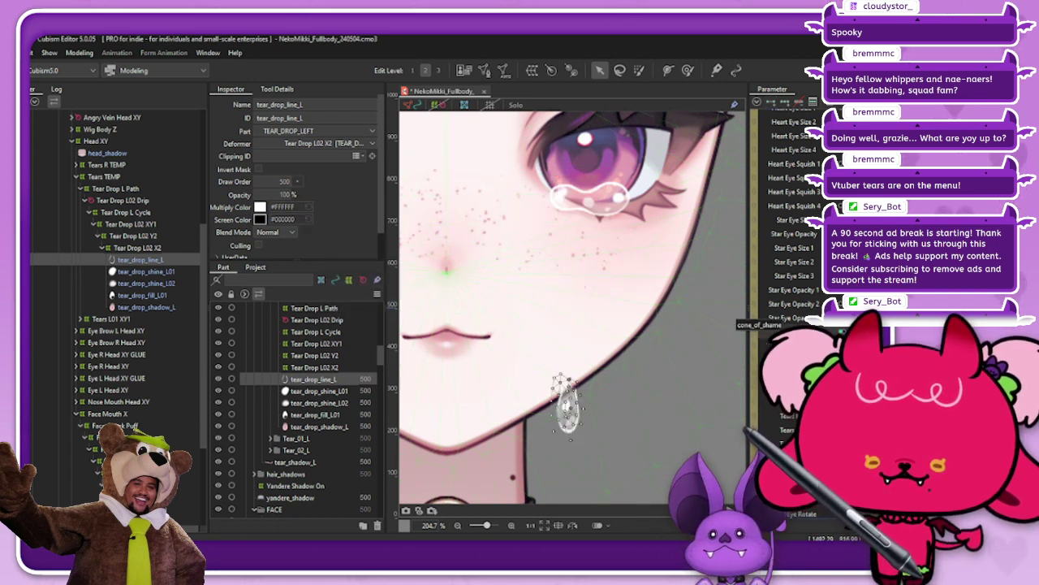
left_click(837, 429)
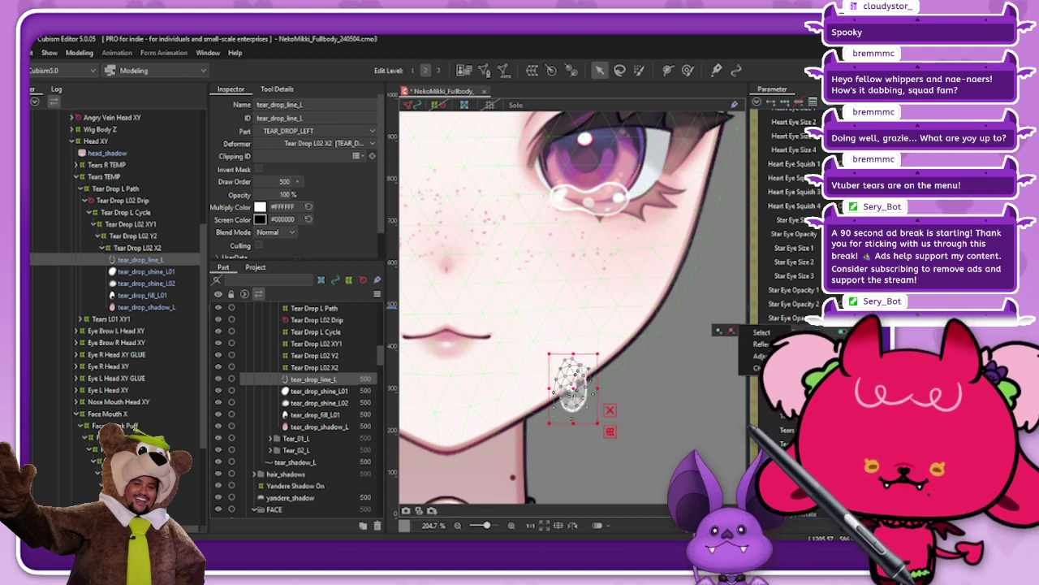
left_click(836, 429)
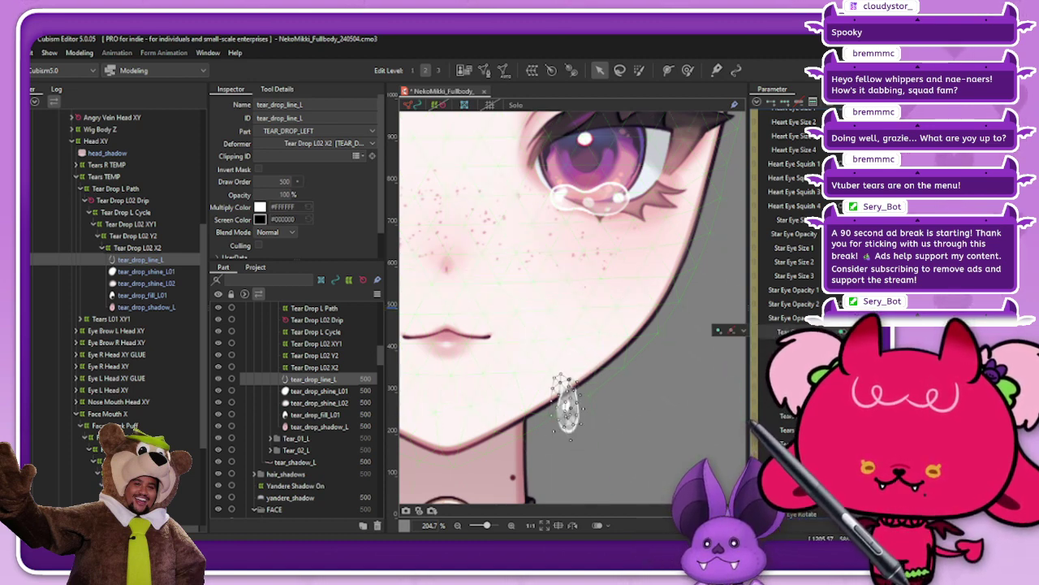
left_click(718, 332)
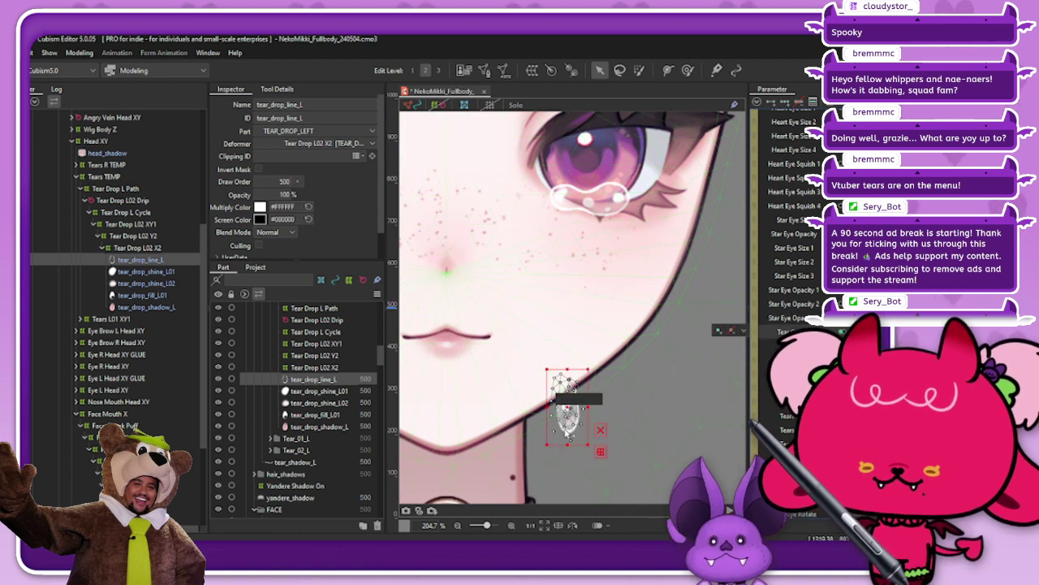
Pull the upper vertices of tear_drop_line_L inward at the falling position so the open outline closes into a pointed tip
scroll(569, 404, "up", 5)
scroll(571, 372, "up", 2)
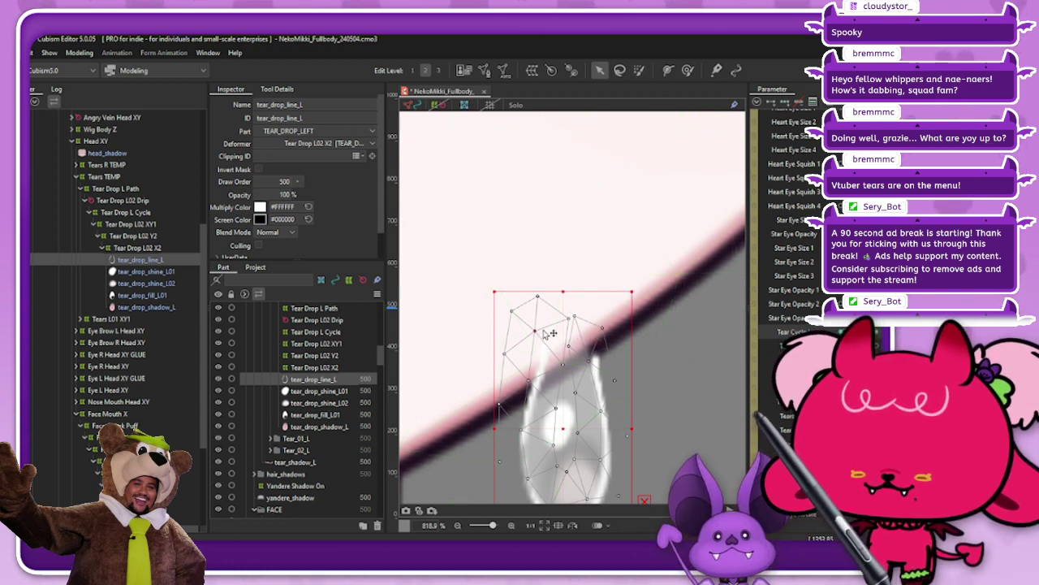
left_click_drag(535, 331, 587, 331)
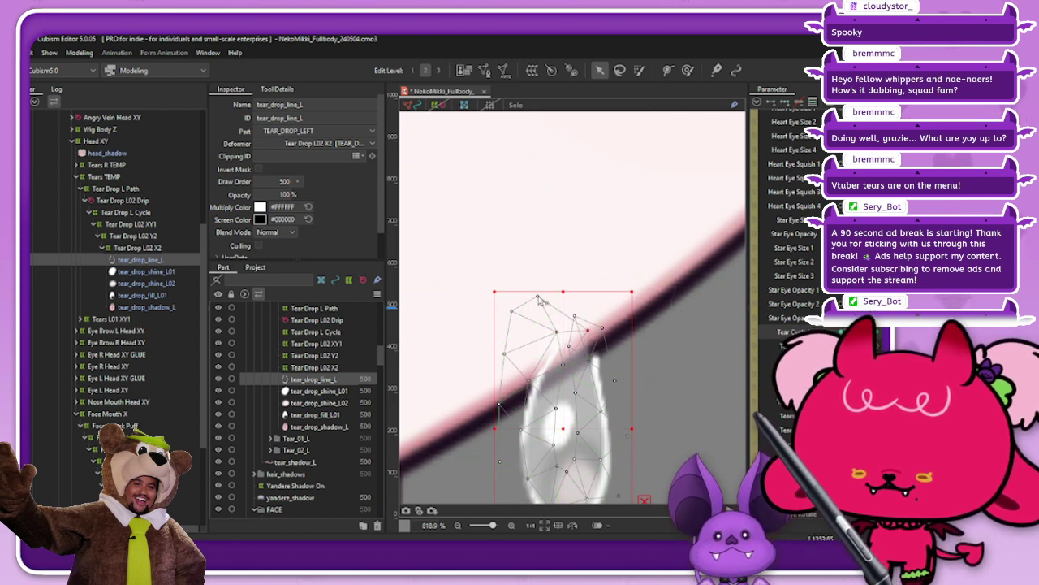
left_click_drag(538, 295, 550, 349)
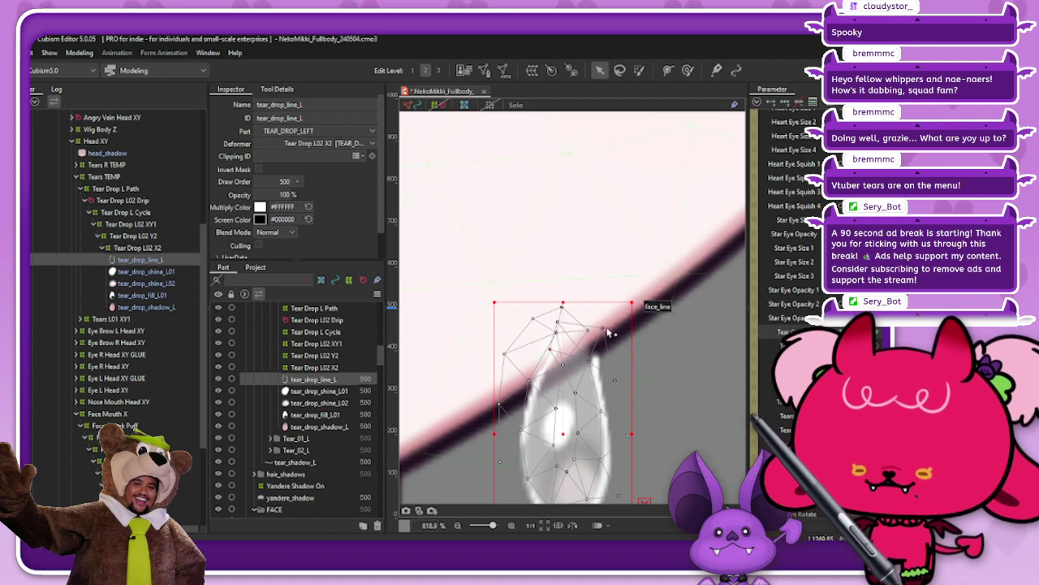
left_click_drag(603, 328, 584, 323)
left_click_drag(589, 361, 570, 375)
left_click_drag(561, 307, 543, 320)
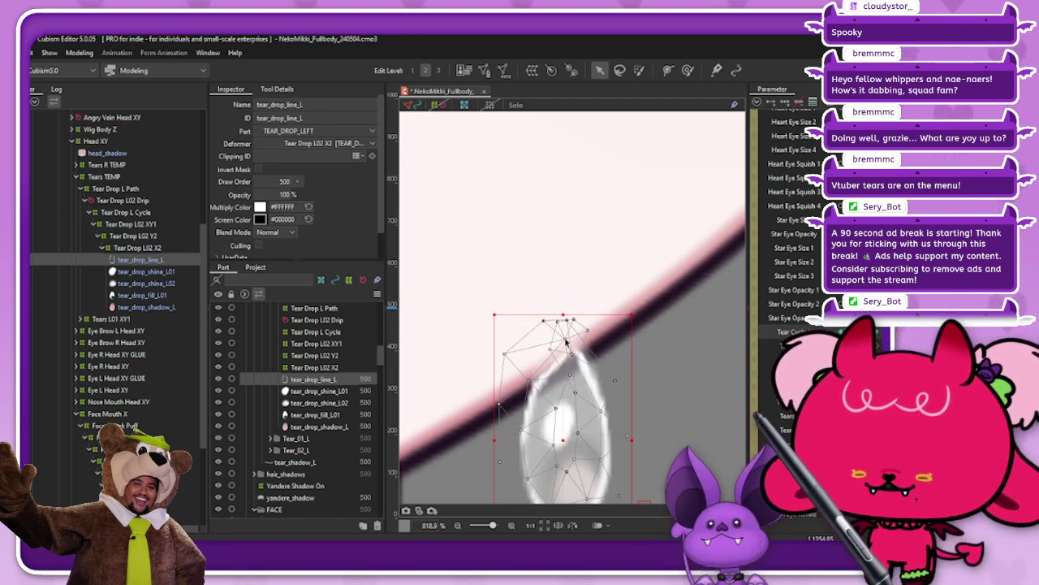
mouse_move(571, 354)
left_mouse_down()
mouse_move(581, 359)
mouse_move(571, 354)
left_mouse_up()
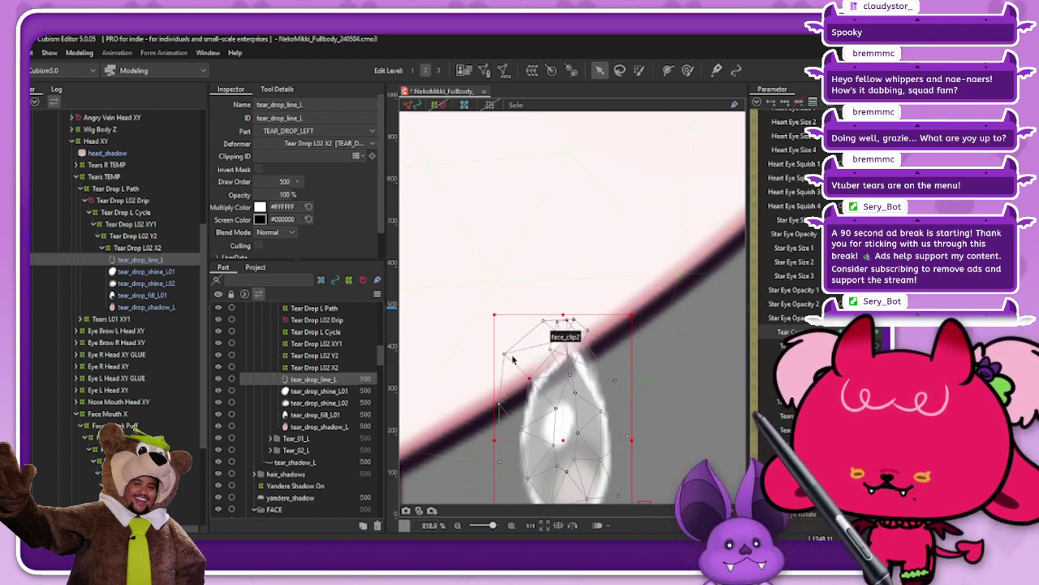
left_click_drag(505, 354, 537, 382)
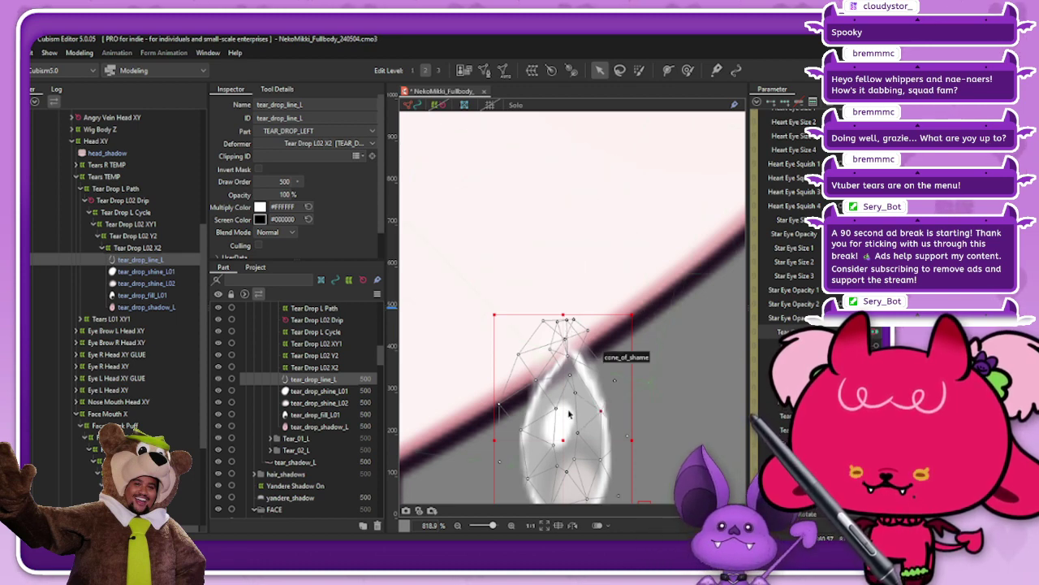
Nudge the tip vertices of tear_drop_line_L slightly sideways with a reduced deform brush, undoing the unwanted strokes
left_click(687, 70)
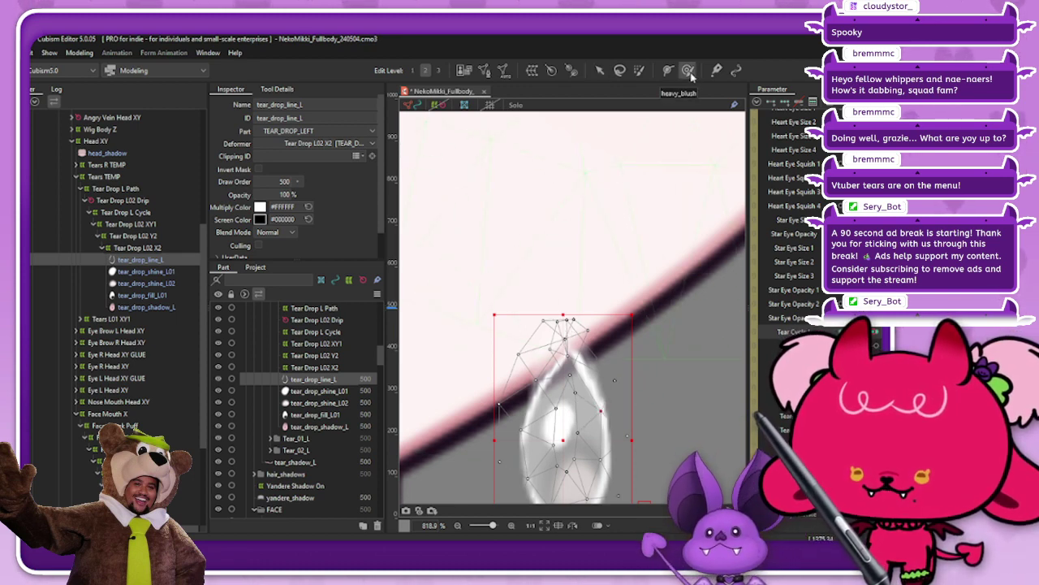
mouse_move(571, 289)
left_mouse_down()
mouse_move(560, 285)
mouse_move(541, 302)
mouse_move(512, 192)
left_mouse_up()
left_click_drag(546, 301, 527, 241)
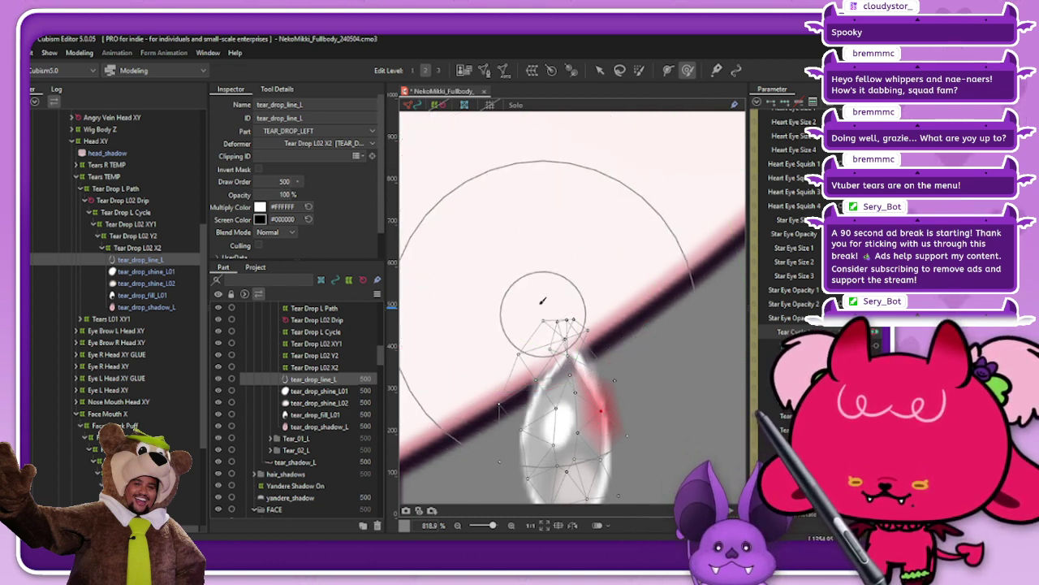
mouse_move(548, 329)
left_mouse_down()
mouse_move(537, 294)
mouse_move(556, 340)
mouse_move(560, 333)
mouse_move(545, 334)
mouse_move(542, 262)
left_mouse_up()
key("ctrl+z")
key("ctrl+z")
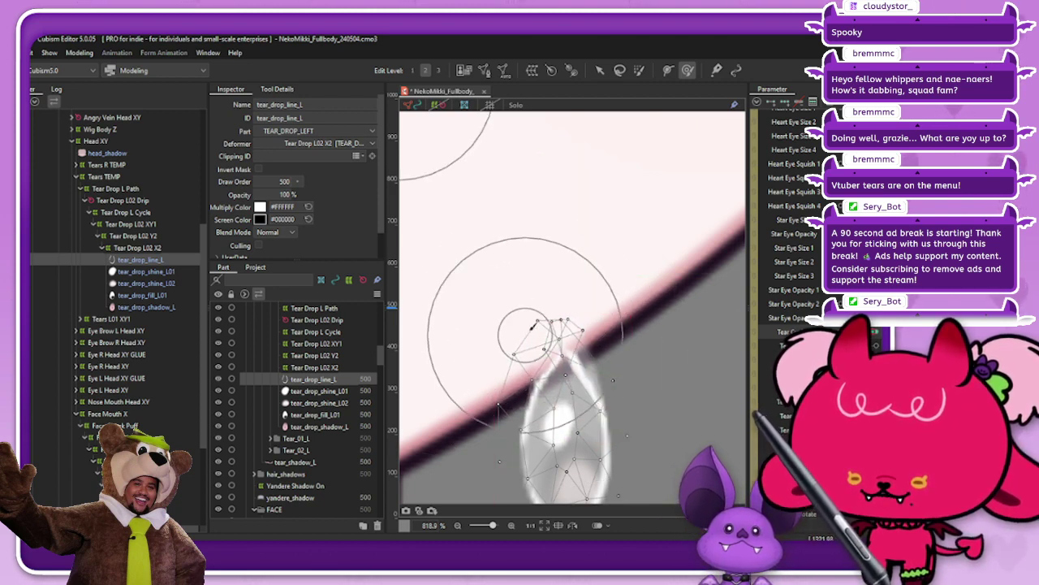
mouse_move(528, 366)
left_mouse_down()
mouse_move(494, 258)
mouse_move(513, 364)
mouse_move(497, 358)
mouse_move(525, 364)
mouse_move(536, 349)
left_mouse_up()
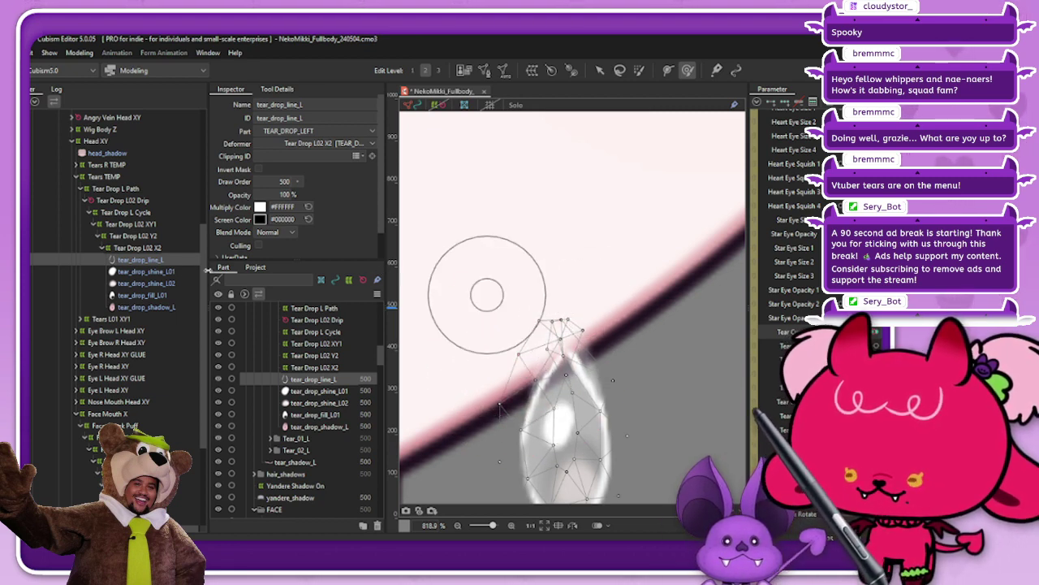
Move individual vertices of tear_drop_line_L outward along the right side below the pointed tip, undoing the unwanted moves
left_click(167, 276)
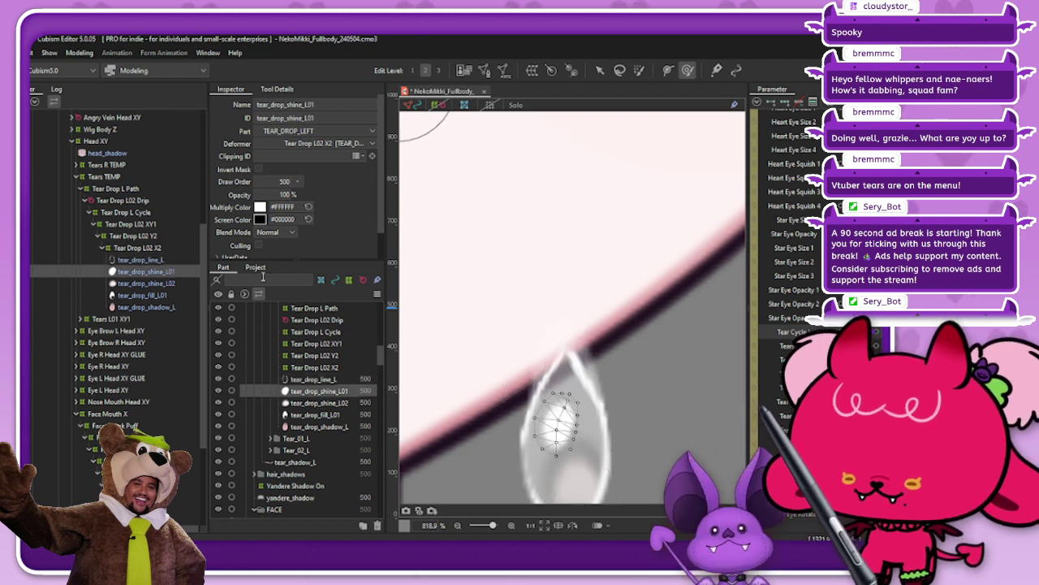
left_click(168, 261)
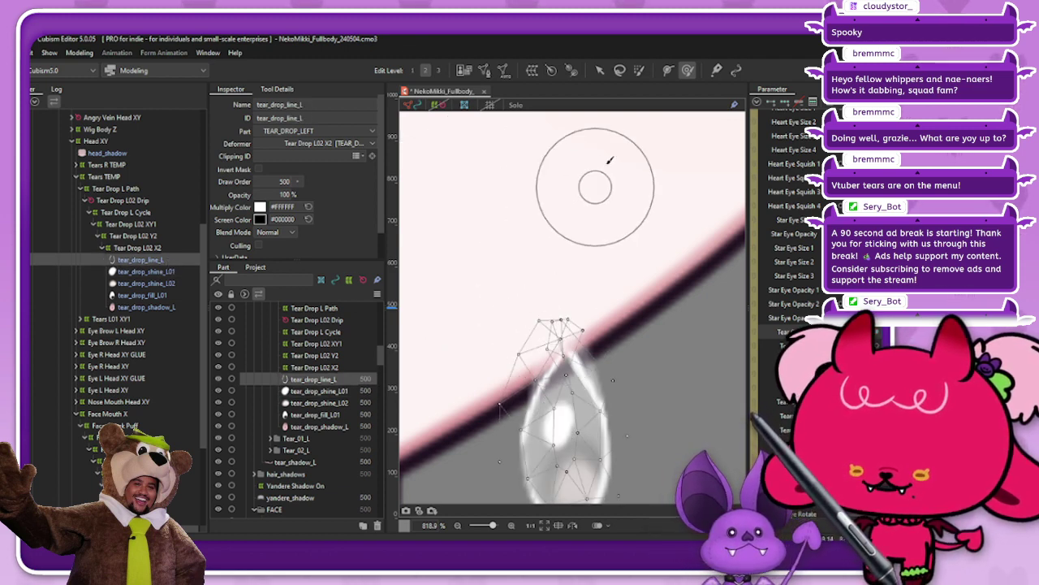
left_click(599, 70)
scroll(602, 366, "up", 2)
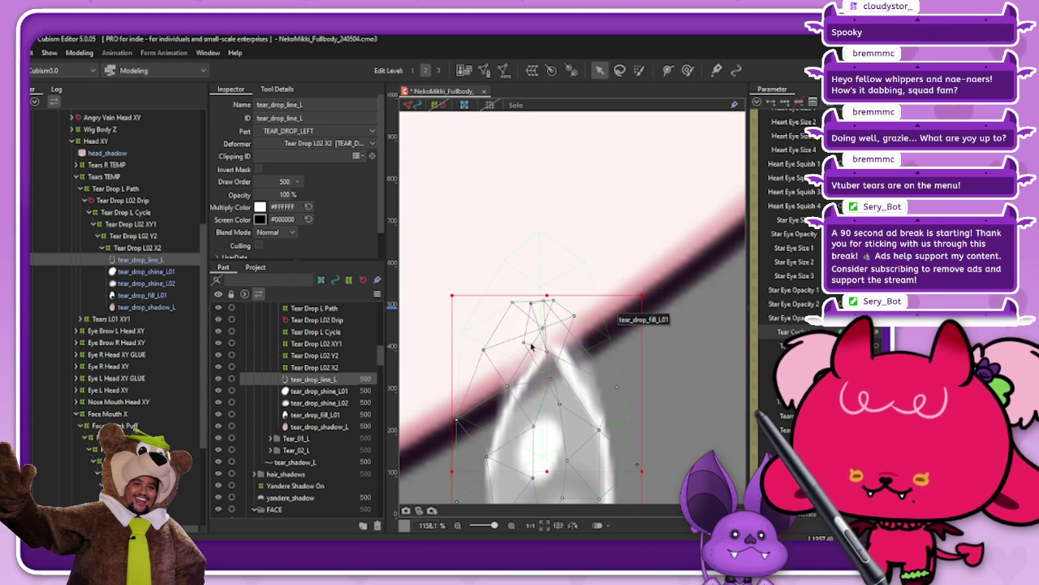
left_click_drag(542, 329, 537, 349)
key("ctrl+z")
key("ctrl+z")
left_click_drag(559, 403, 563, 391)
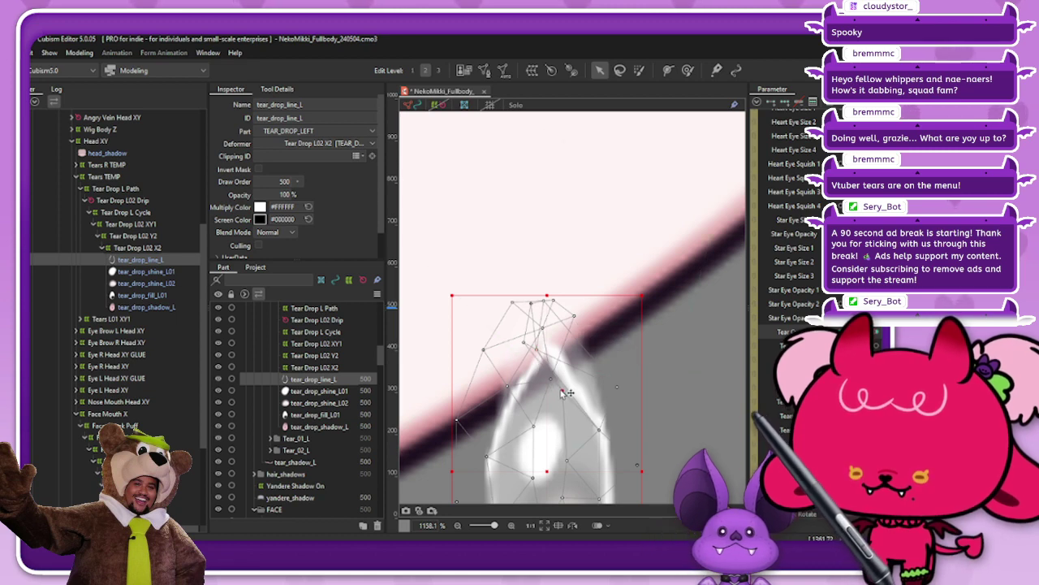
key("ctrl+z")
left_click_drag(599, 430, 608, 378)
left_click_drag(588, 414, 596, 410)
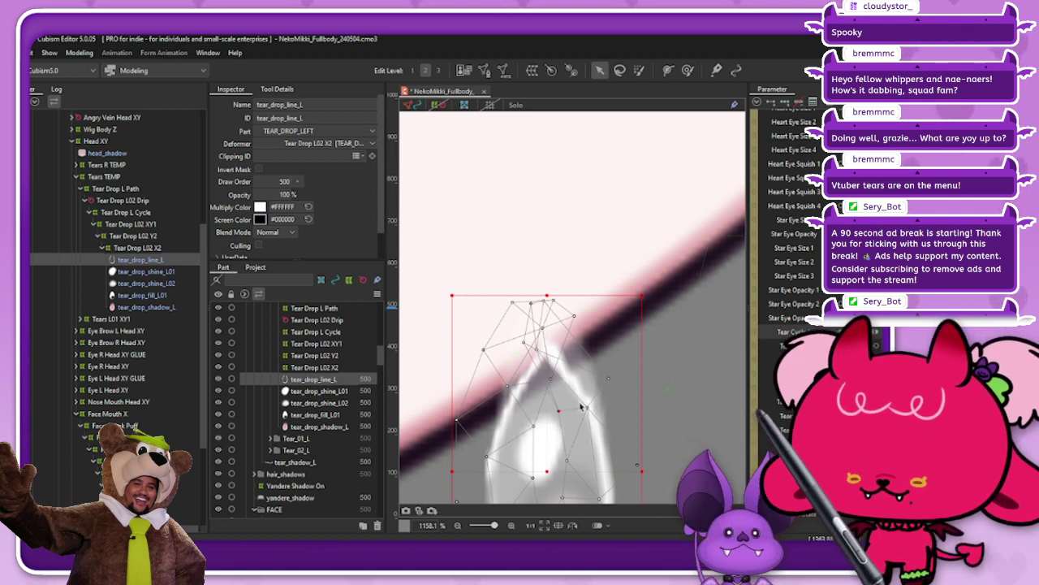
Try the Set_05 and Set_03 automatic mesh presets on tear_drop_line_L
left_click(504, 71)
left_click(374, 265)
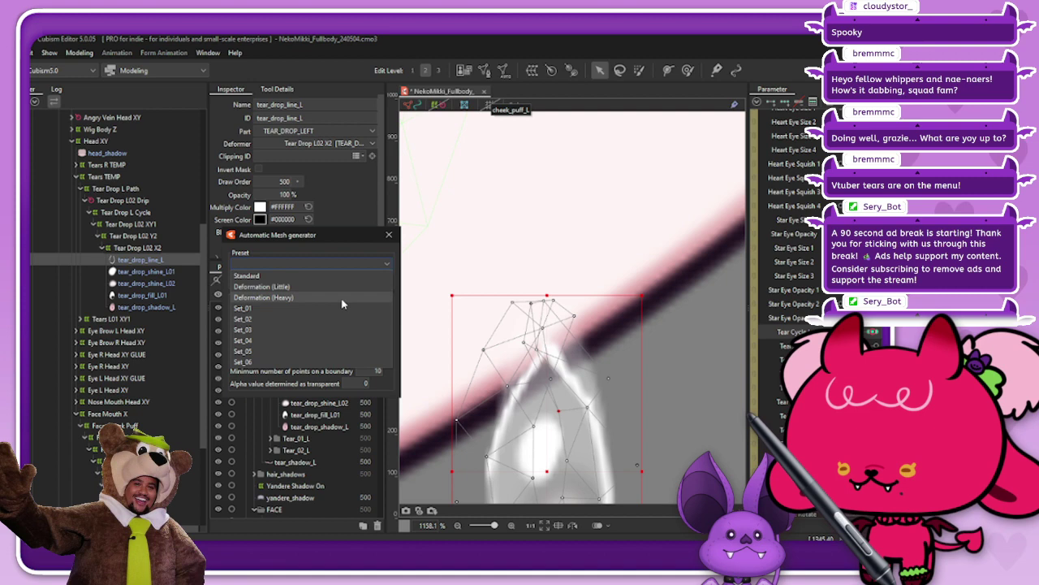
left_click(284, 351)
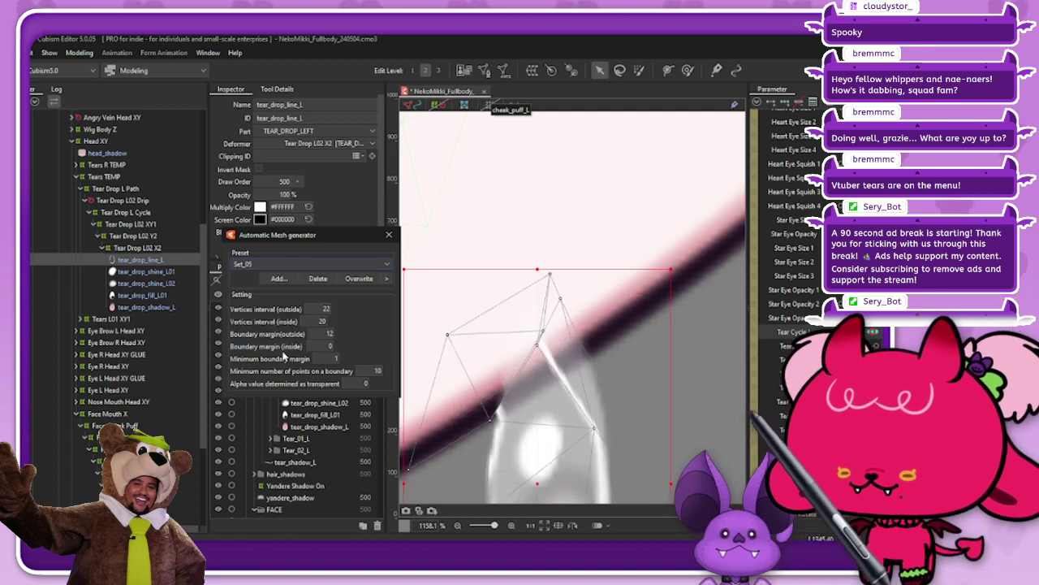
left_click(308, 265)
left_click(260, 331)
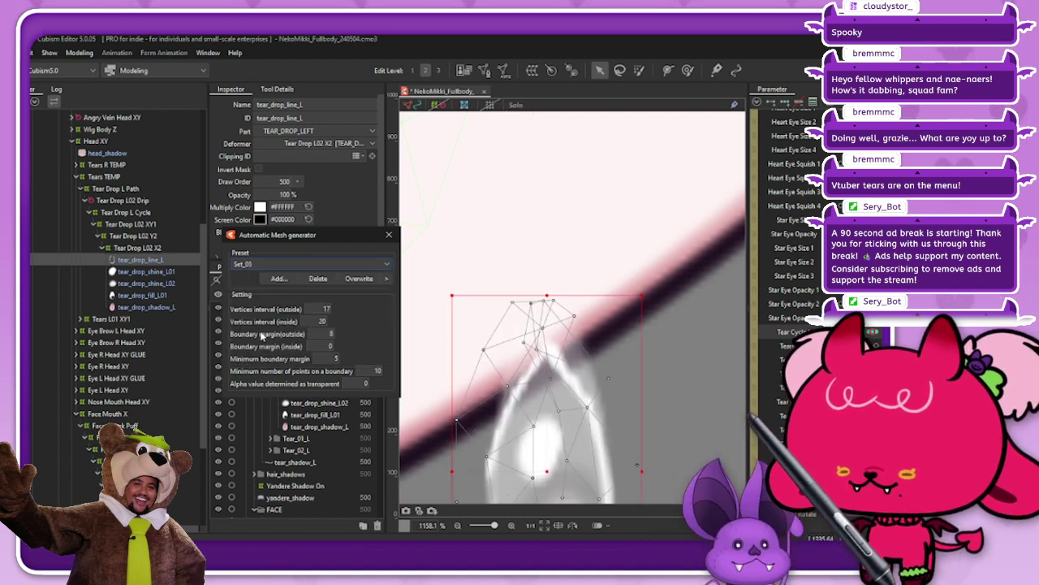
left_click(389, 235)
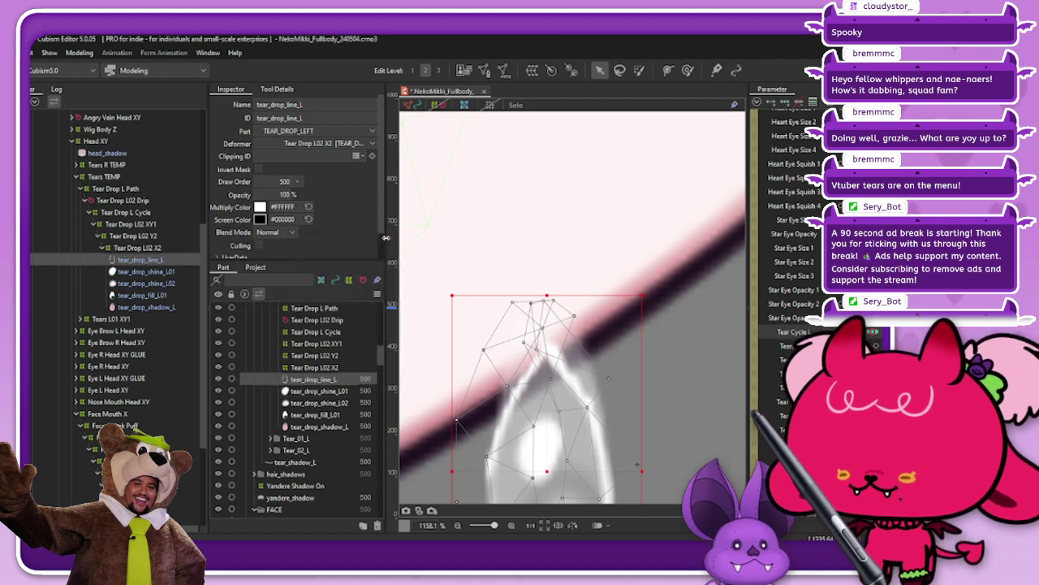
Try subdividing the mesh of tear_drop_line_L with 4 Division, then undo the subdivision
left_click(484, 71)
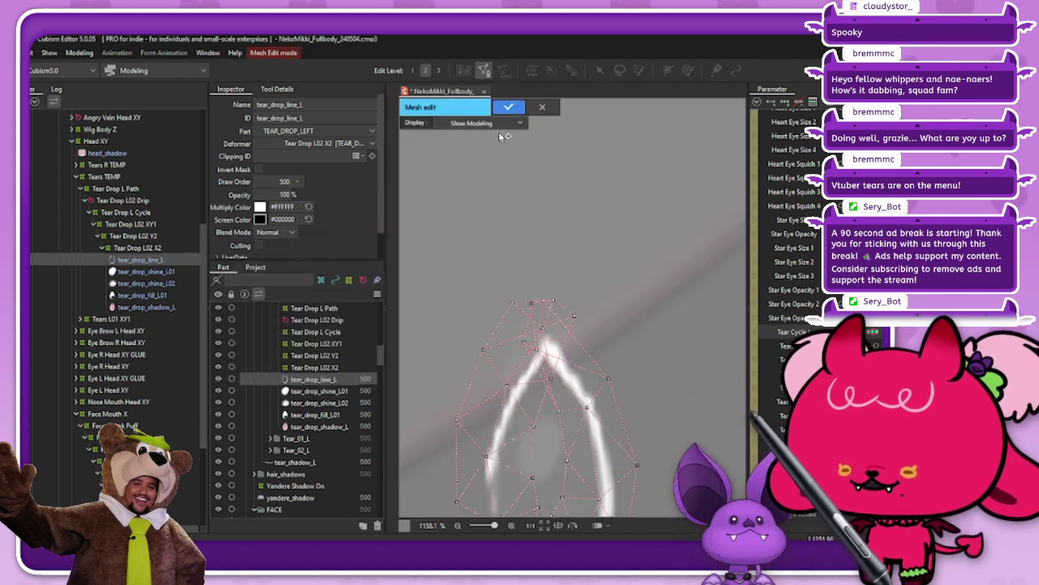
left_click(290, 91)
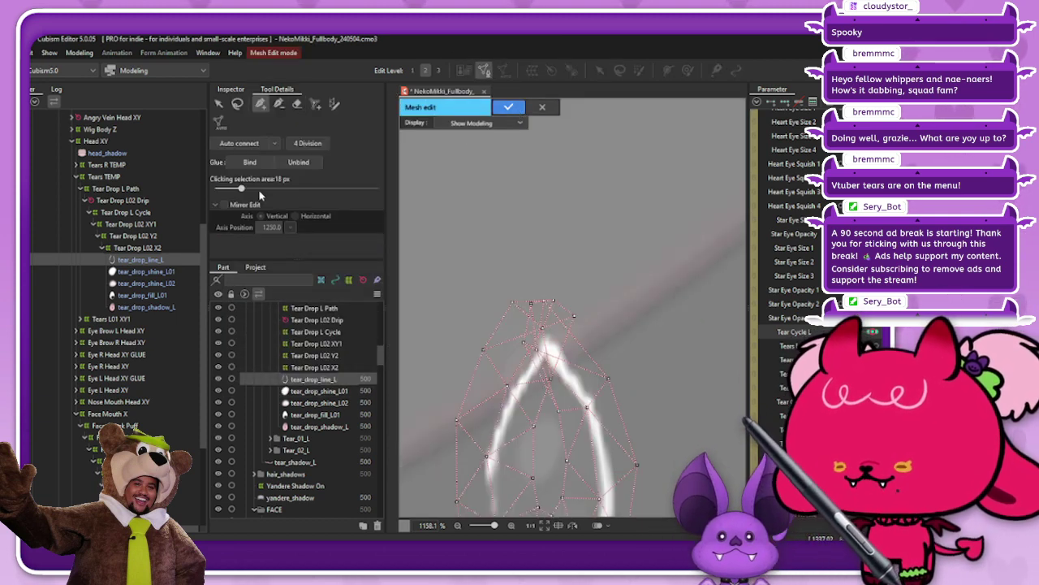
left_click(308, 143)
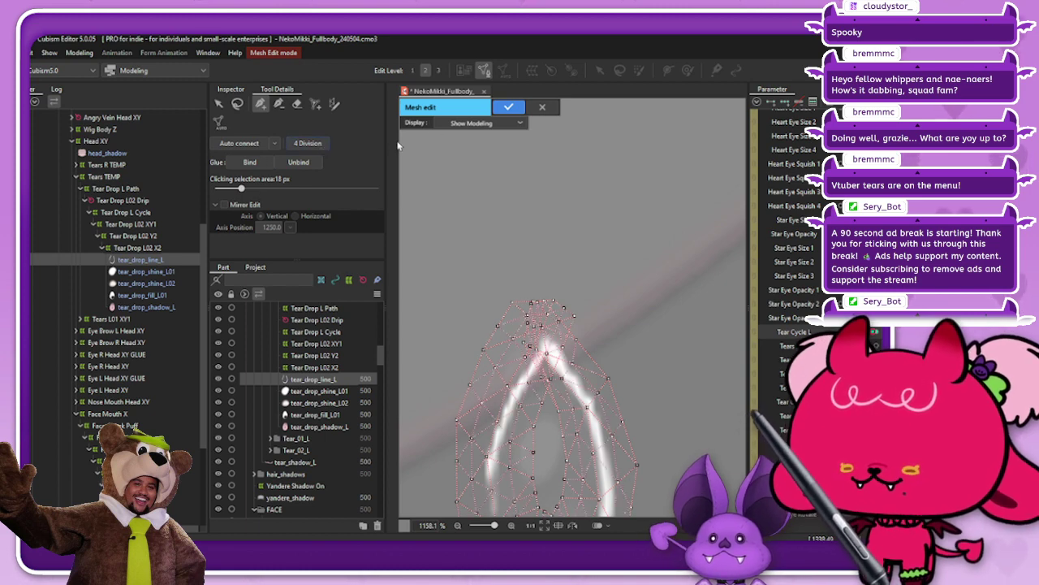
left_click(517, 110)
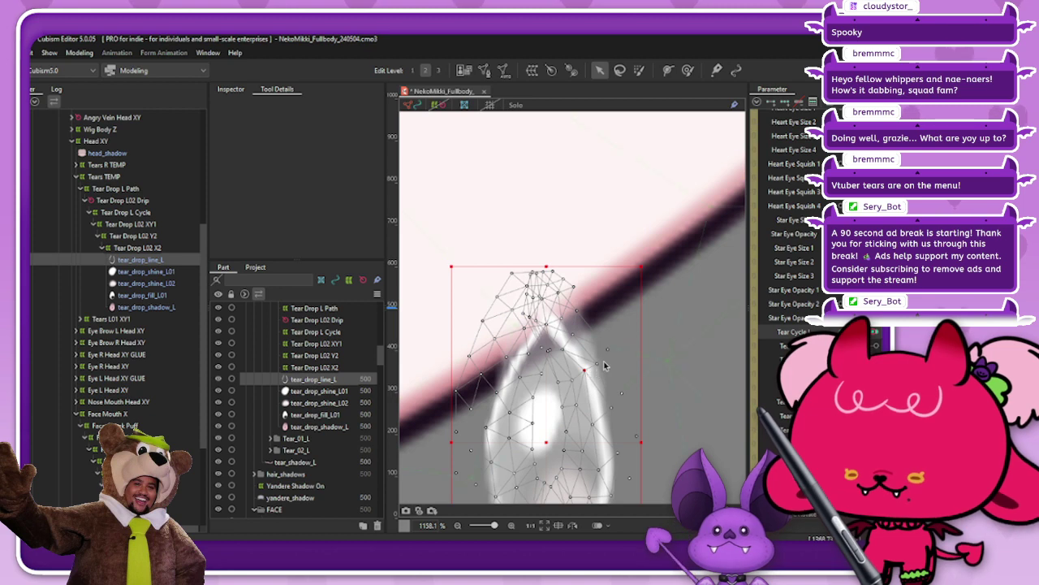
key("ctrl+z")
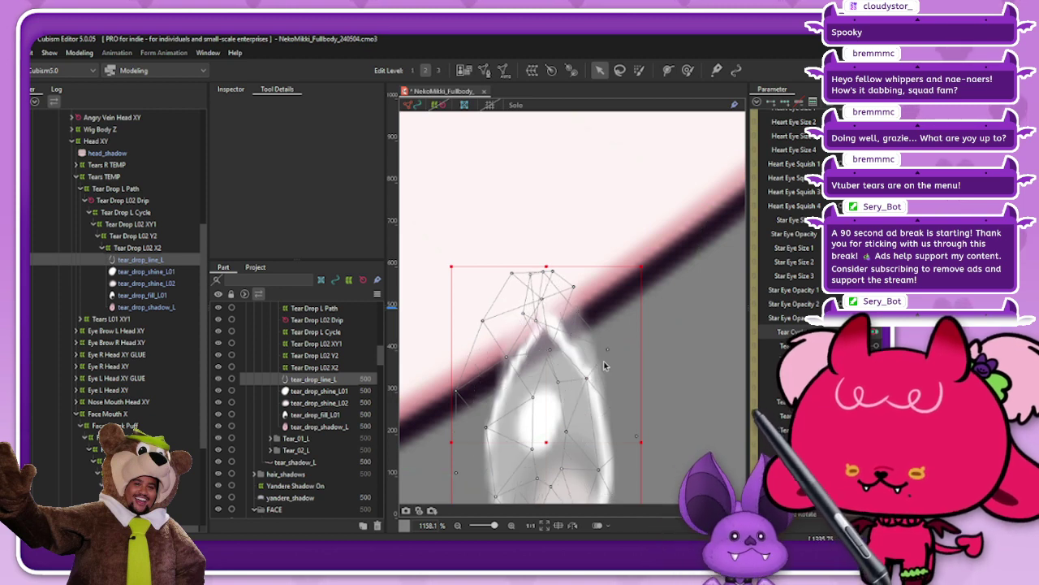
Compare the Set_02, Set_04 and Set_03 presets of the automatic mesh generator on tear_drop_line_L
left_click(503, 71)
left_click(334, 263)
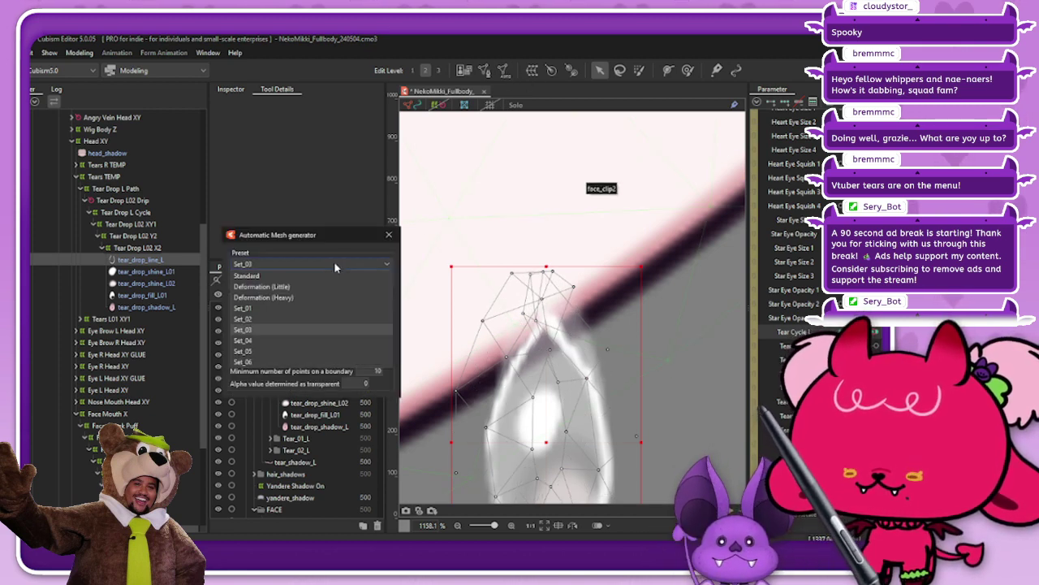
left_click(259, 328)
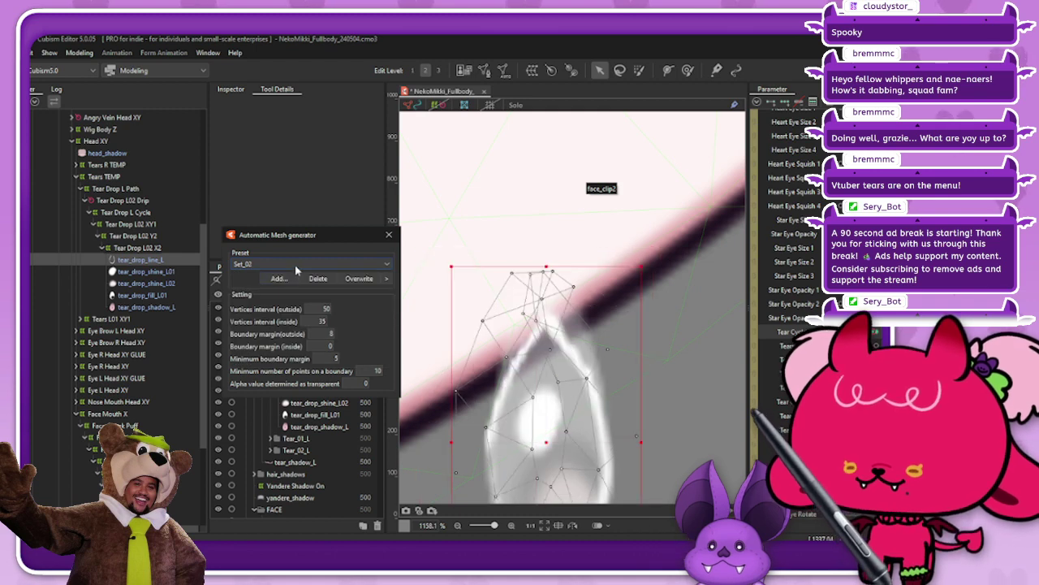
left_click(302, 262)
left_click(264, 340)
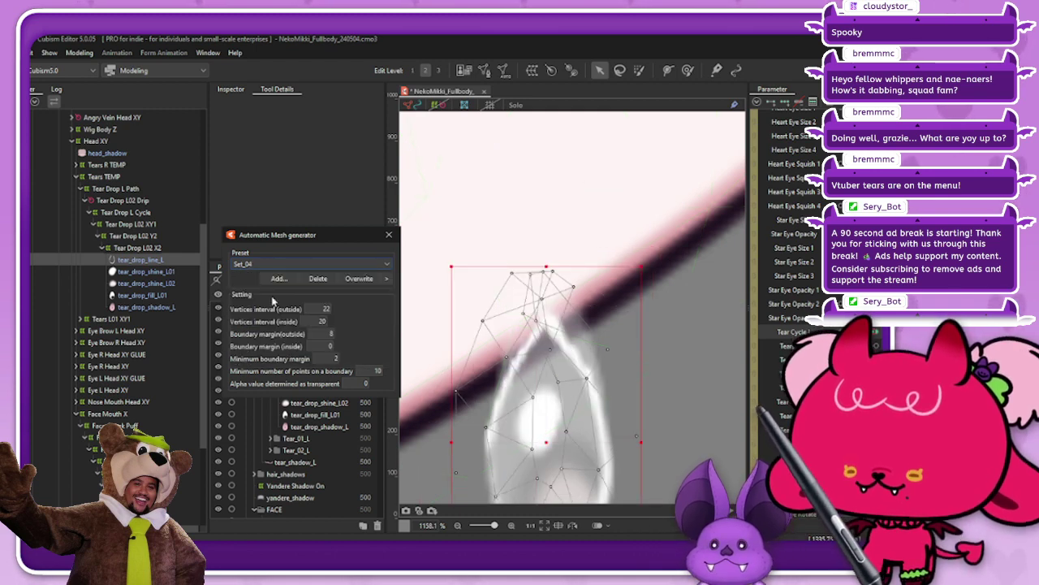
left_click(294, 264)
left_click(253, 328)
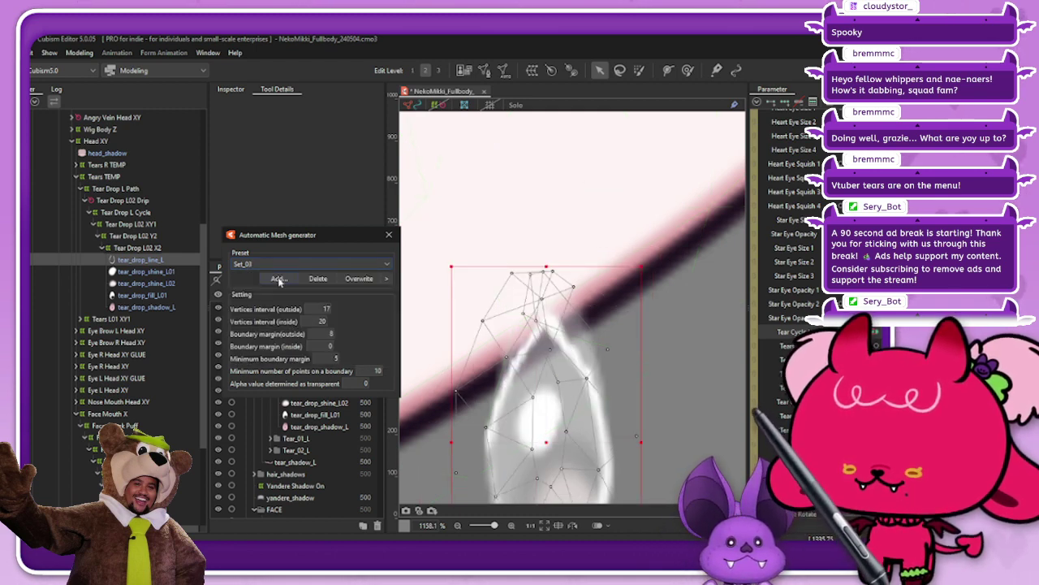
Regenerate the mesh of tear_drop_line_L with the Deformation (Heavy) preset, an outside vertices interval of 10 and a smaller inside interval
left_click(280, 265)
left_click(260, 297)
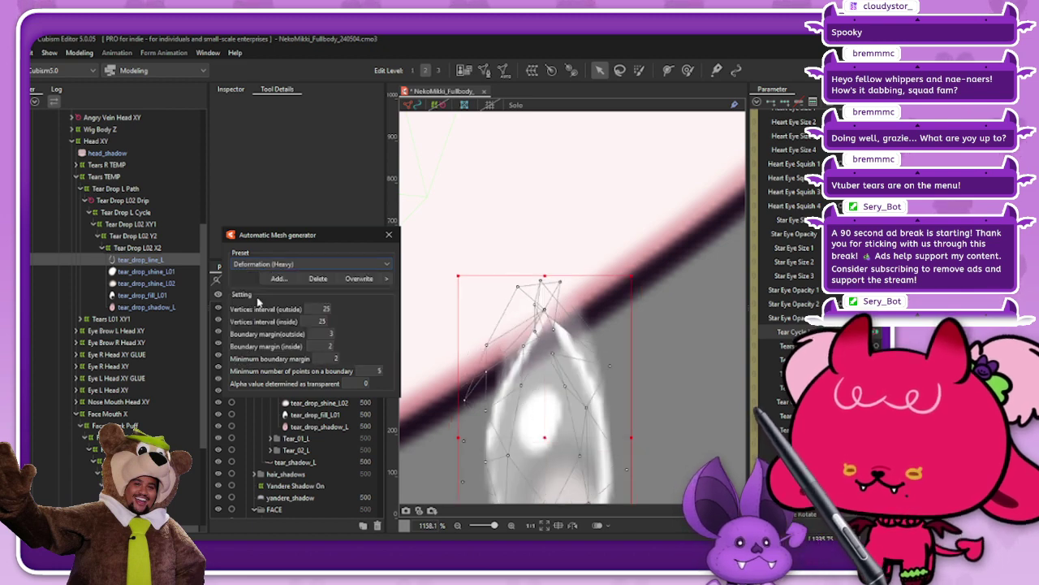
left_click(280, 267)
left_click(328, 249)
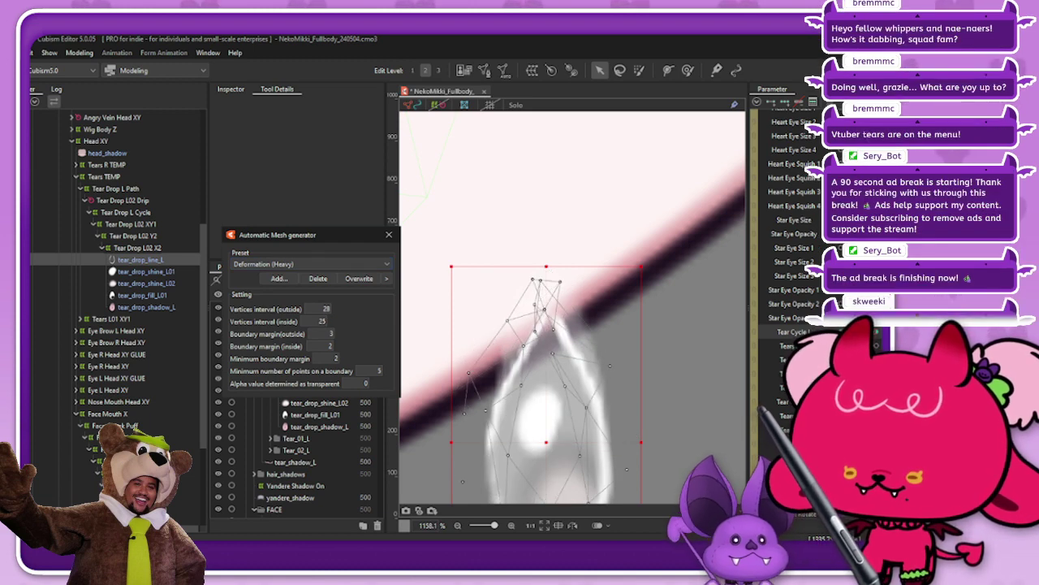
left_click_drag(324, 309, 309, 309)
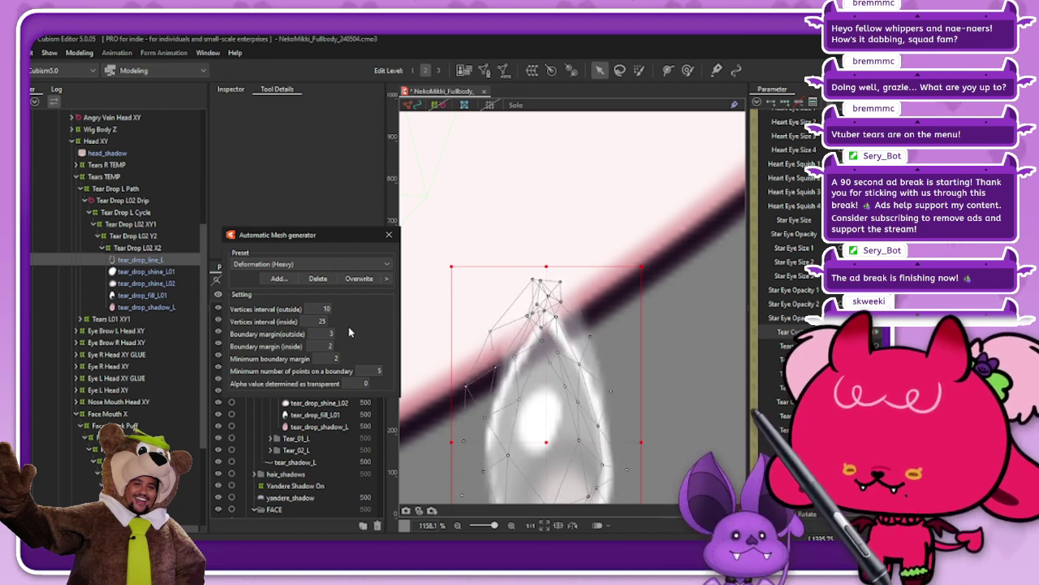
left_click_drag(317, 321, 314, 322)
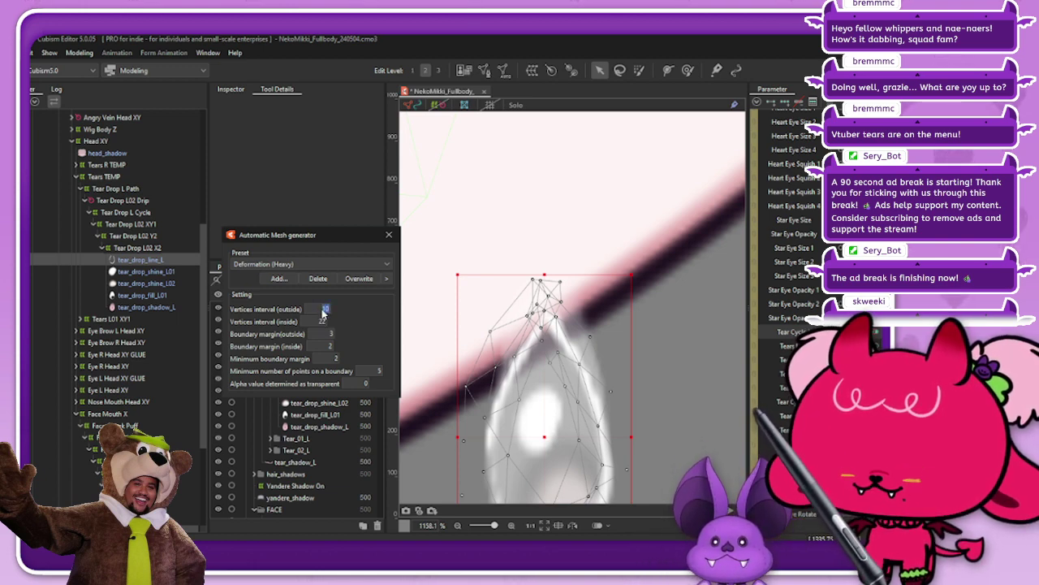
left_click(388, 235)
Return Tear Cycle L to the open outline and start manual mesh editing of tear_drop_line_L, clearing unwanted geometry near the lower curve
scroll(601, 367, "down", 3)
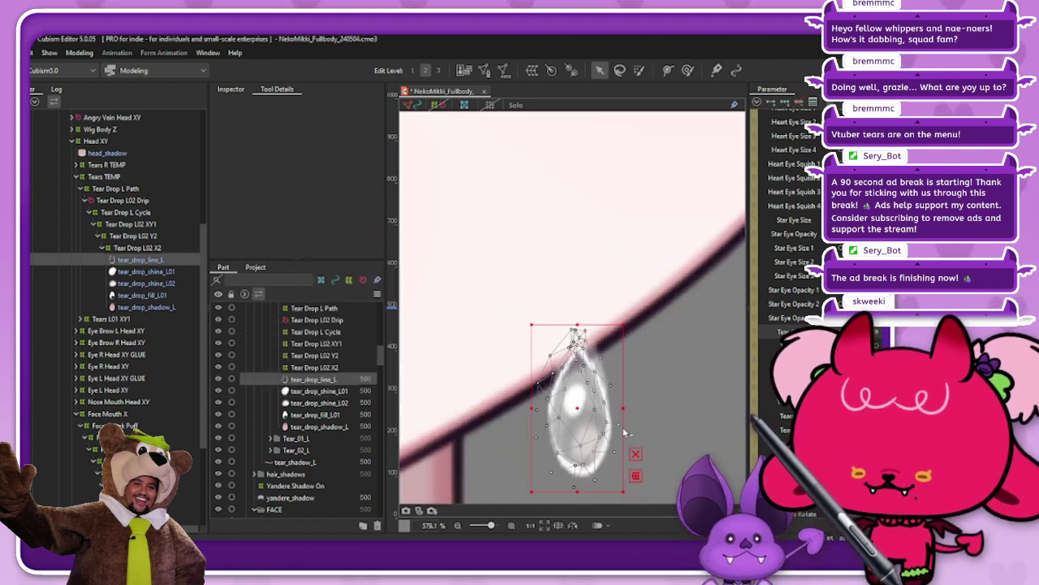
scroll(630, 392, "up", 1)
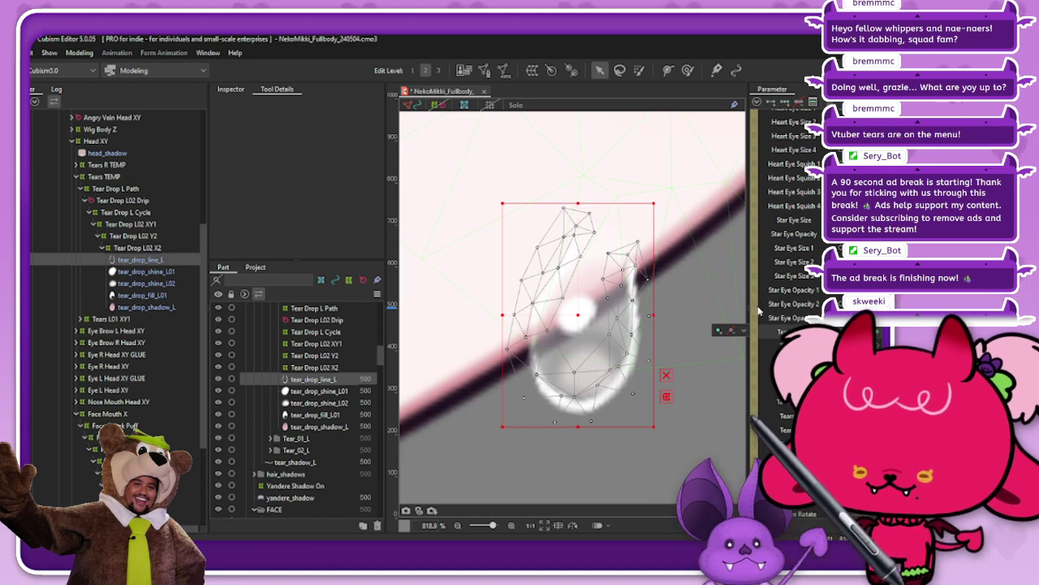
left_click(844, 331)
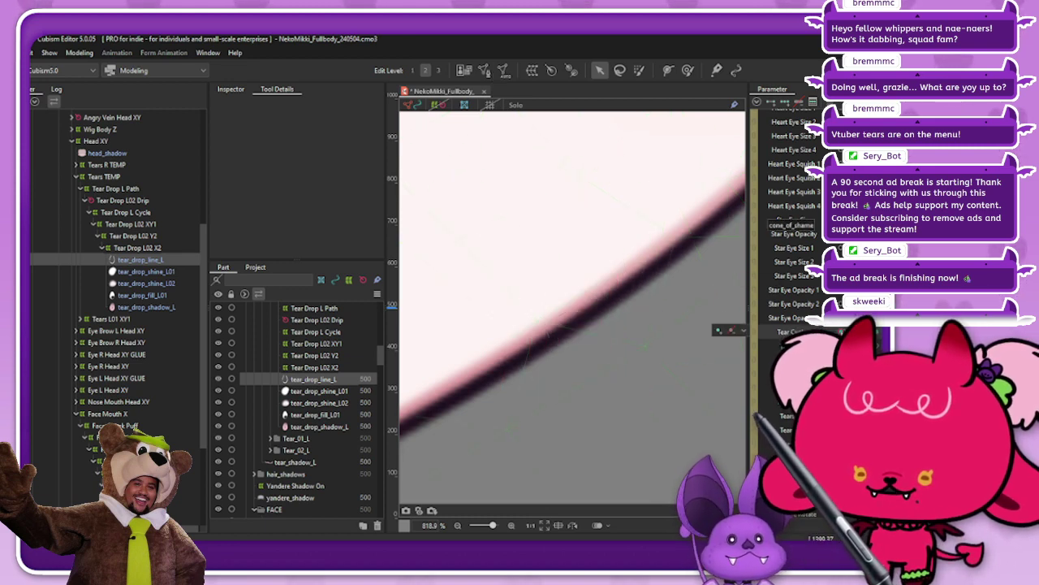
left_click(820, 331)
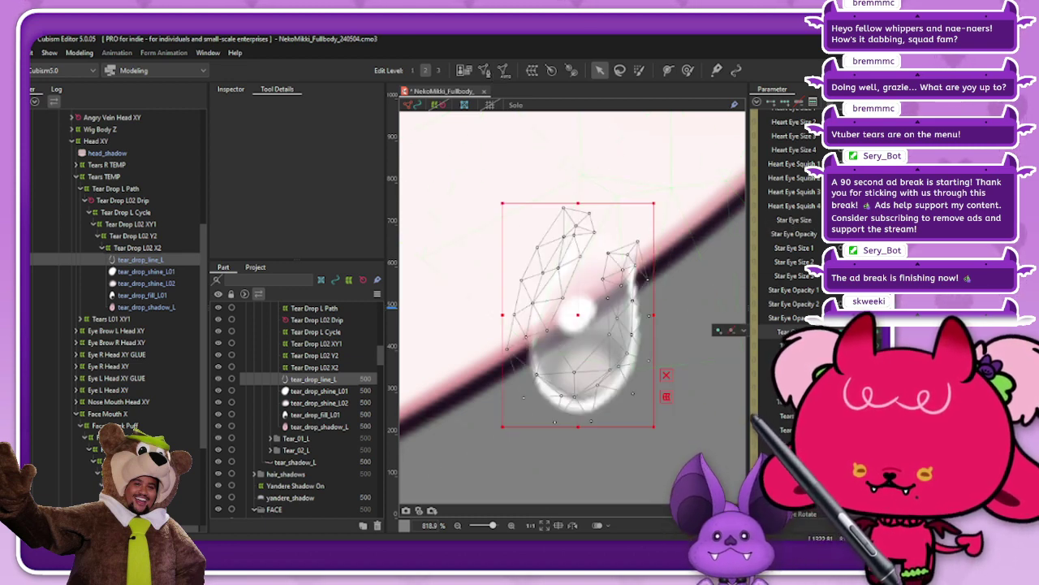
left_click(484, 71)
scroll(614, 384, "up", 2)
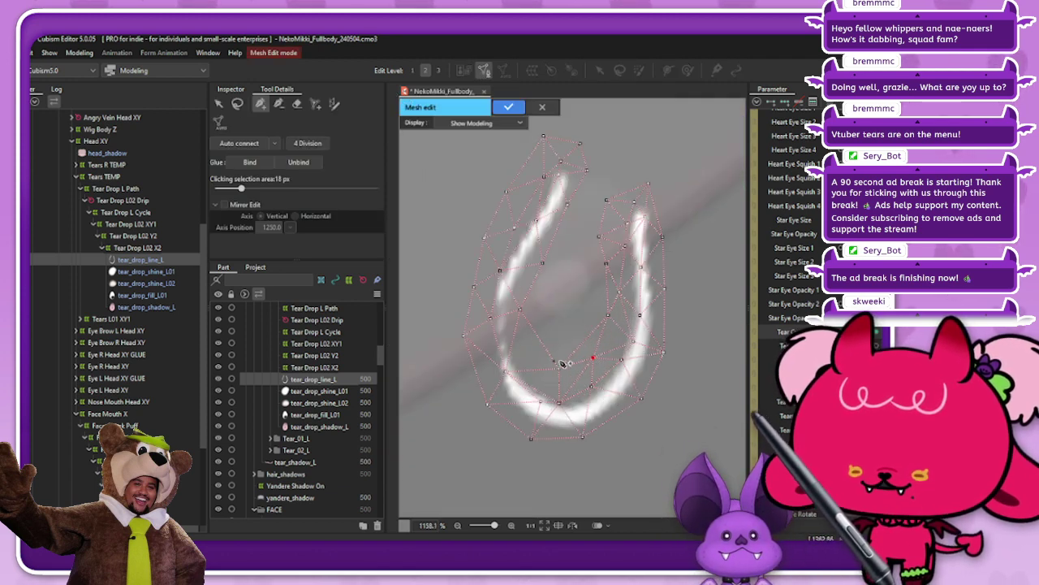
left_click(553, 358)
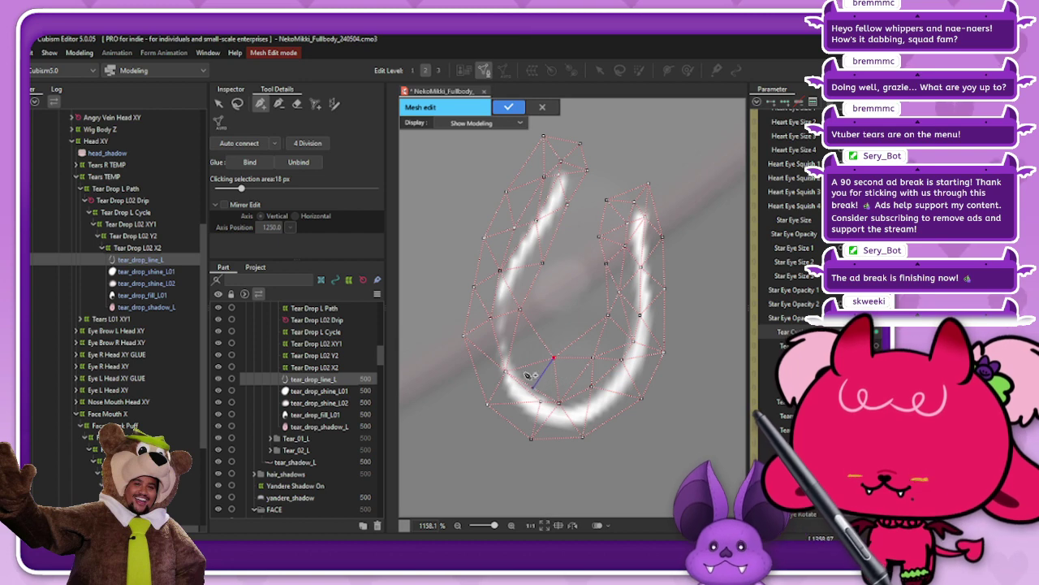
left_click(279, 104)
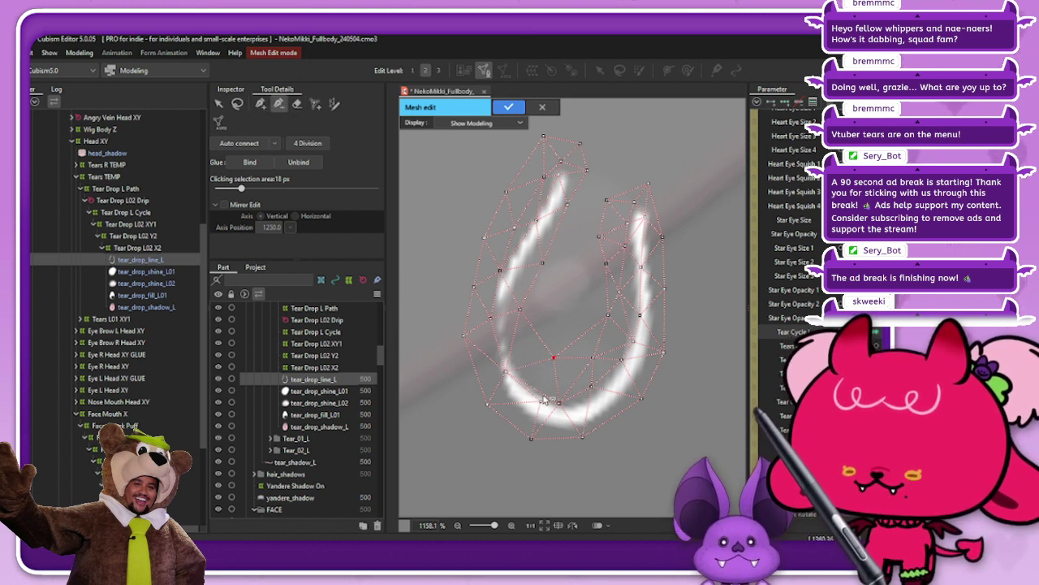
left_click(543, 394)
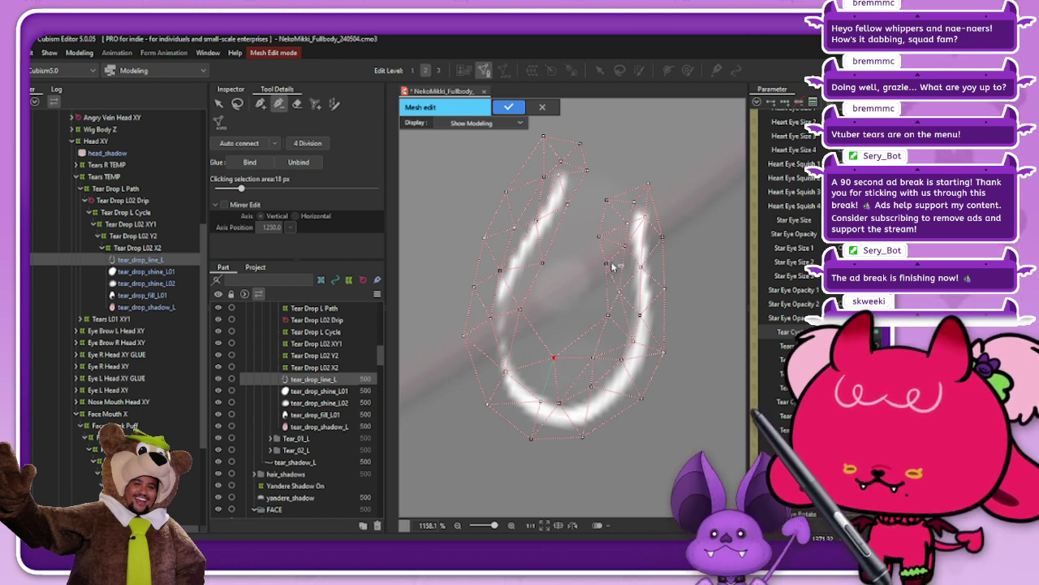
Place and shift mesh points of tear_drop_line_L onto the centre of the white line around the lower curve and sides
left_click(260, 103)
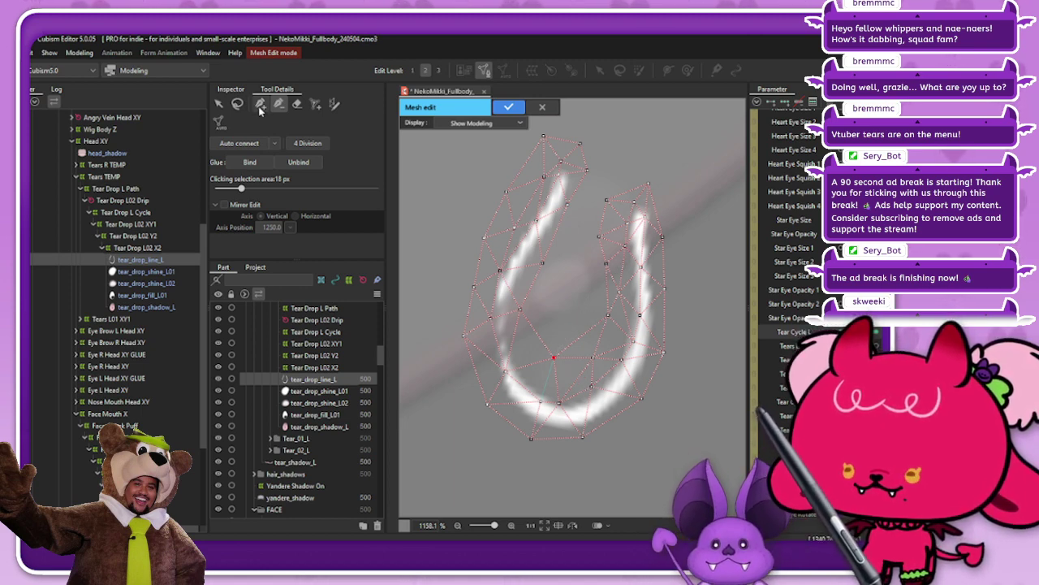
left_click_drag(547, 405, 532, 399)
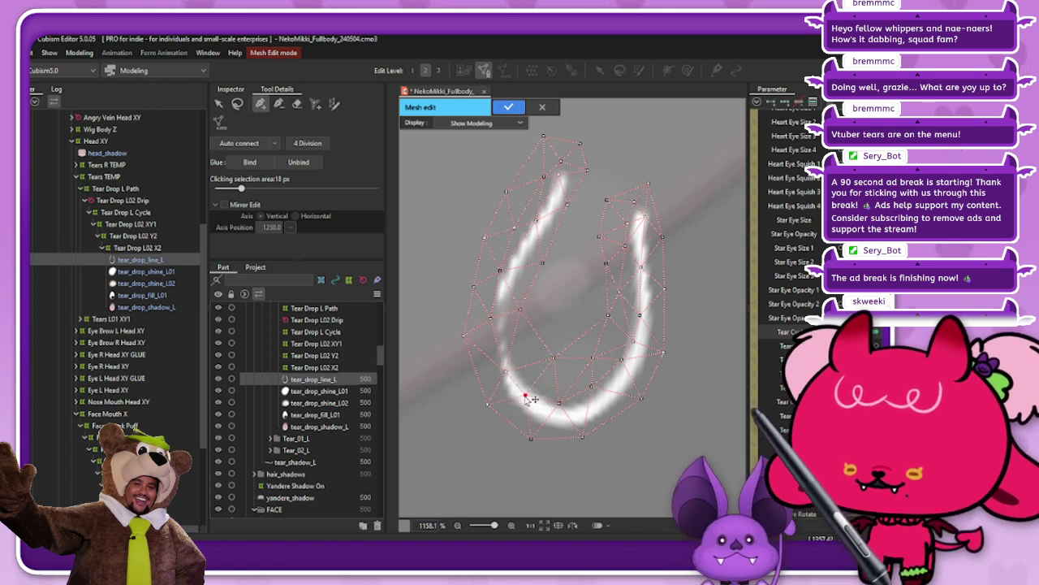
left_click(598, 398)
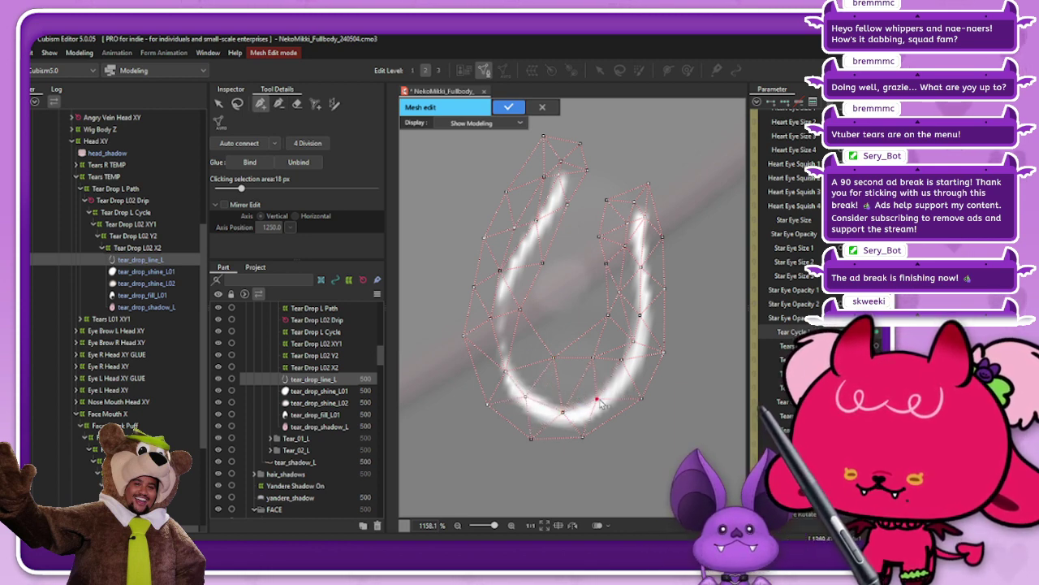
left_click(625, 366)
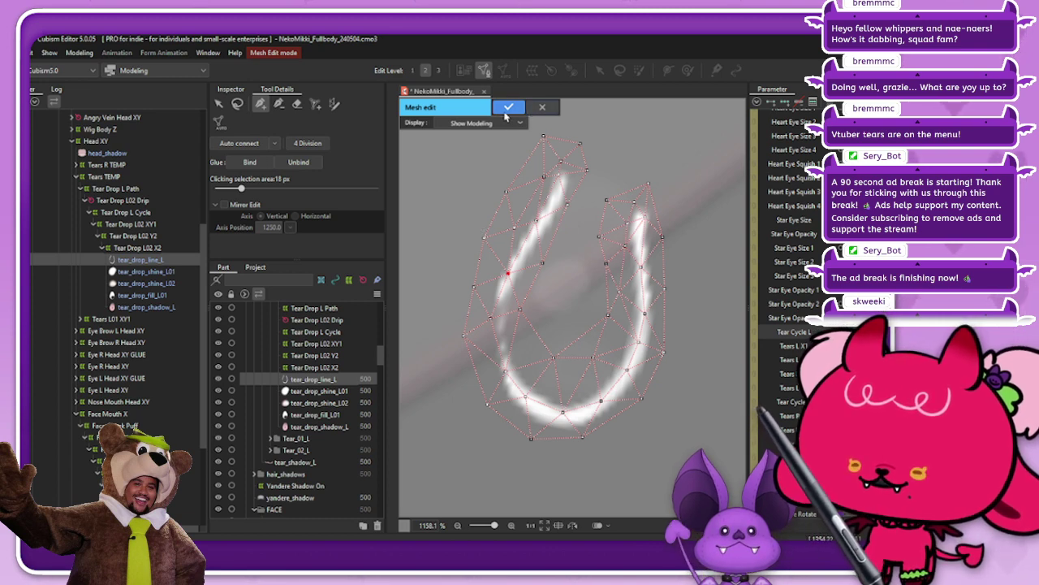
left_click(279, 106)
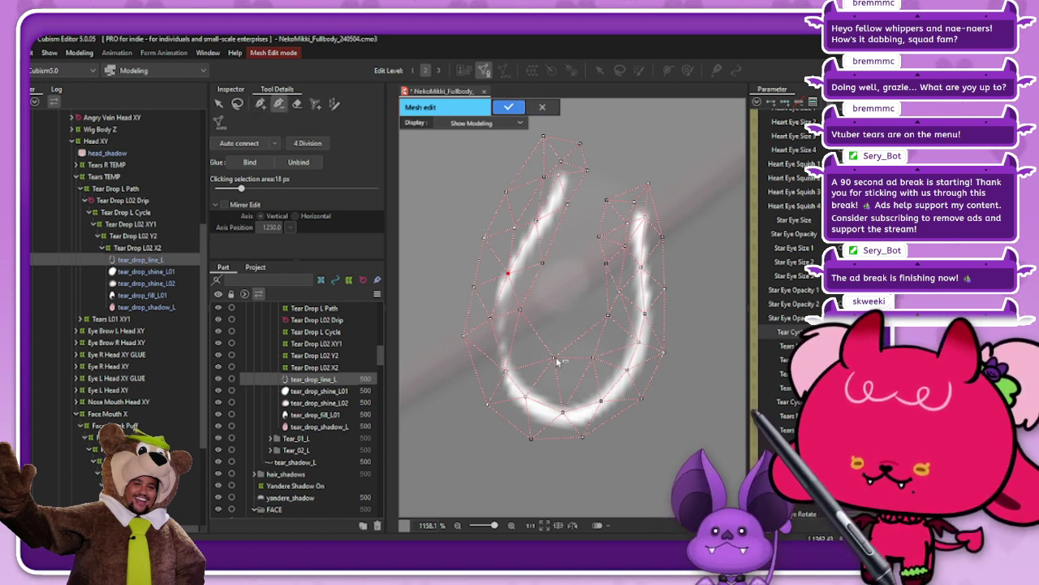
Replace the inner vertices along the left curve of tear_drop_line_L's mesh with evenly spaced new ones
left_click(260, 103)
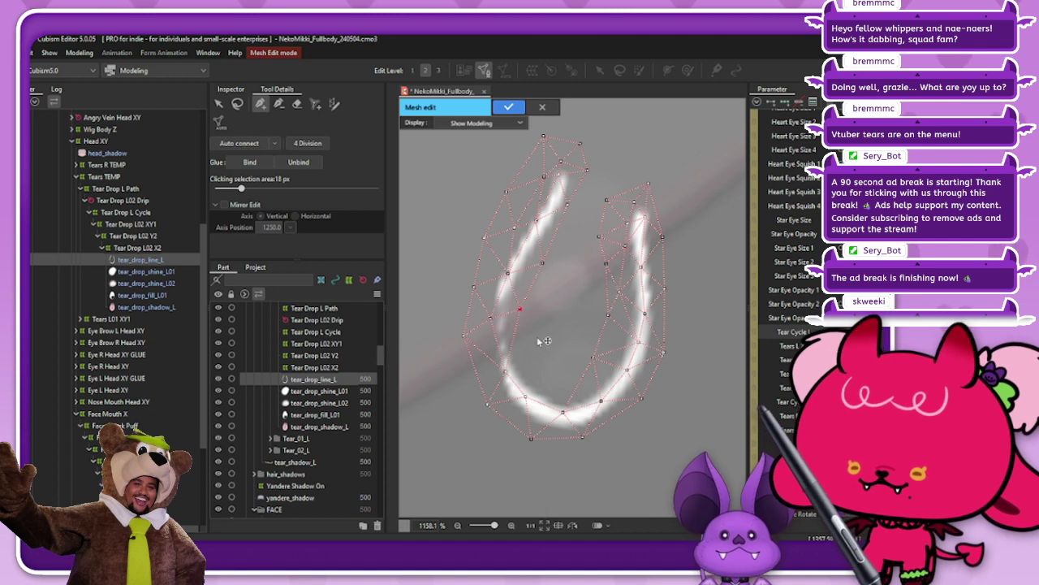
left_click(530, 355)
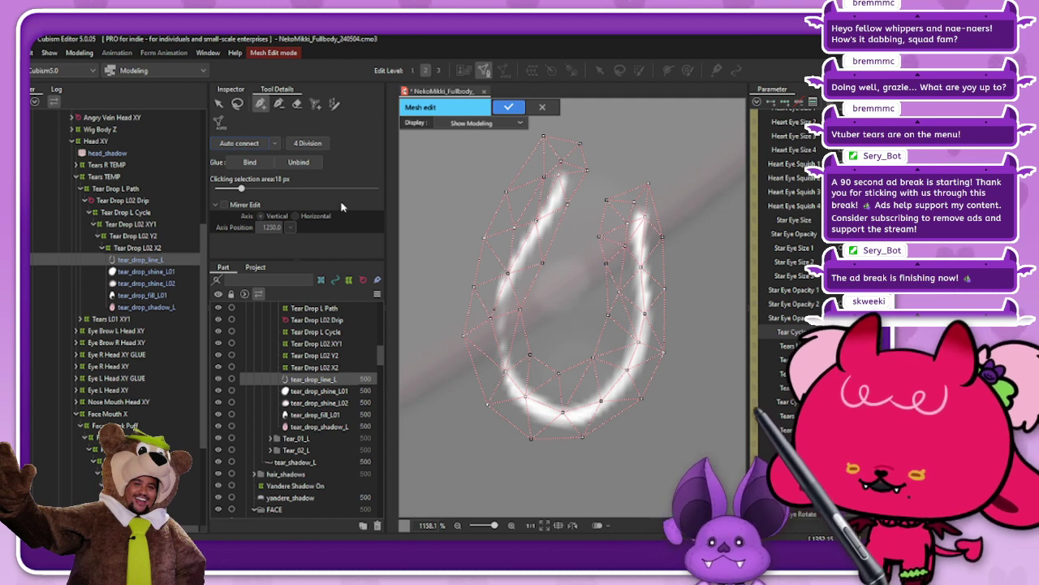
left_click(278, 105)
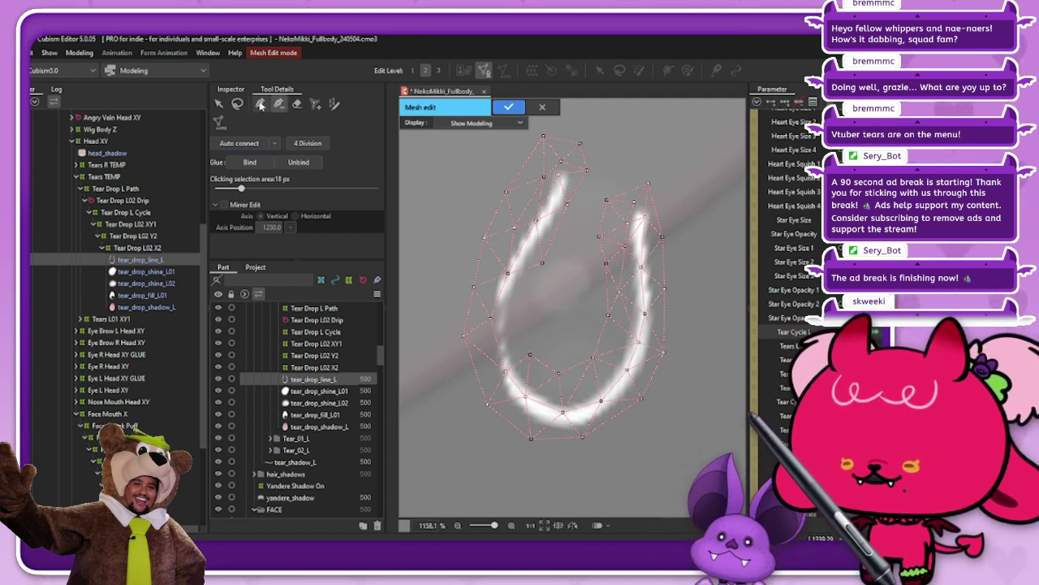
left_click(260, 105)
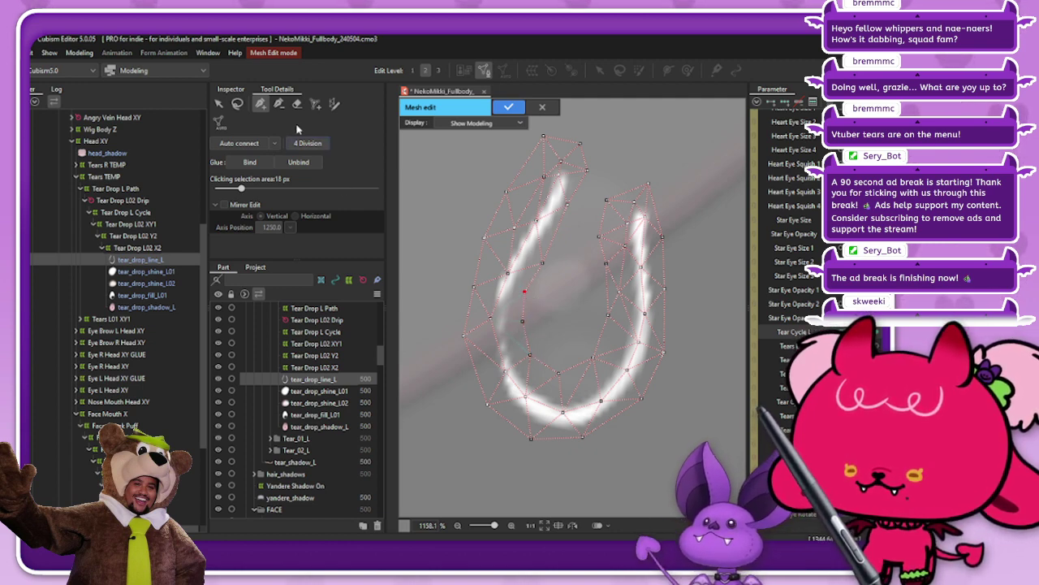
Rebuild the centre and outer vertices along the line mesh's left side and apply the mesh edit
left_click(261, 104)
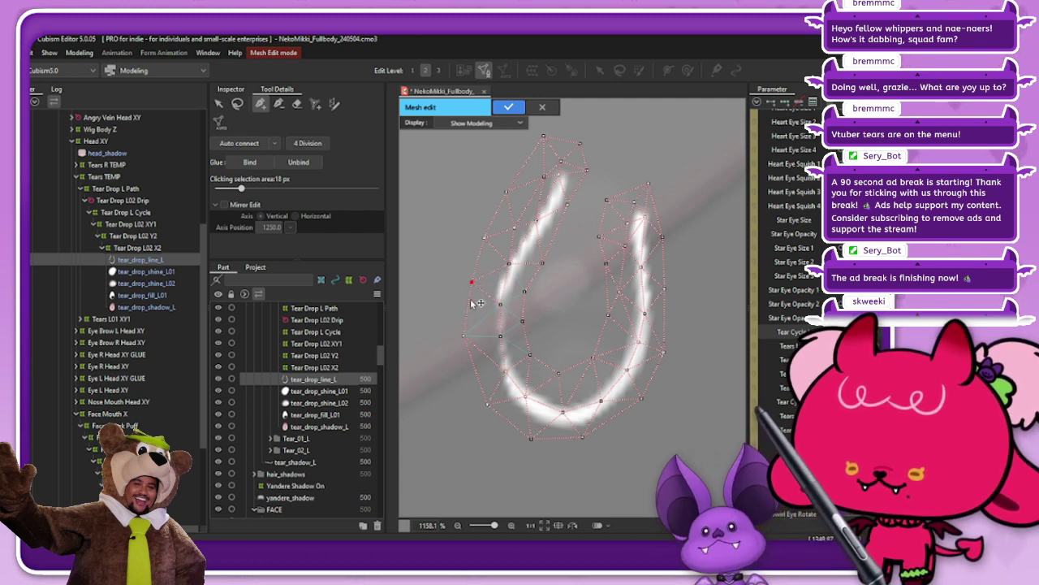
left_click(464, 337)
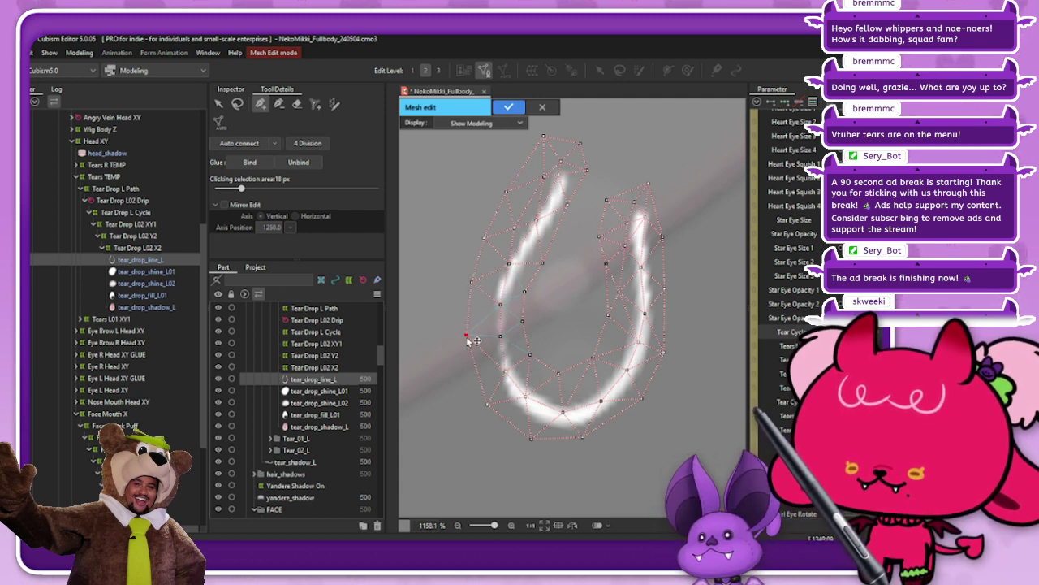
left_click(279, 105)
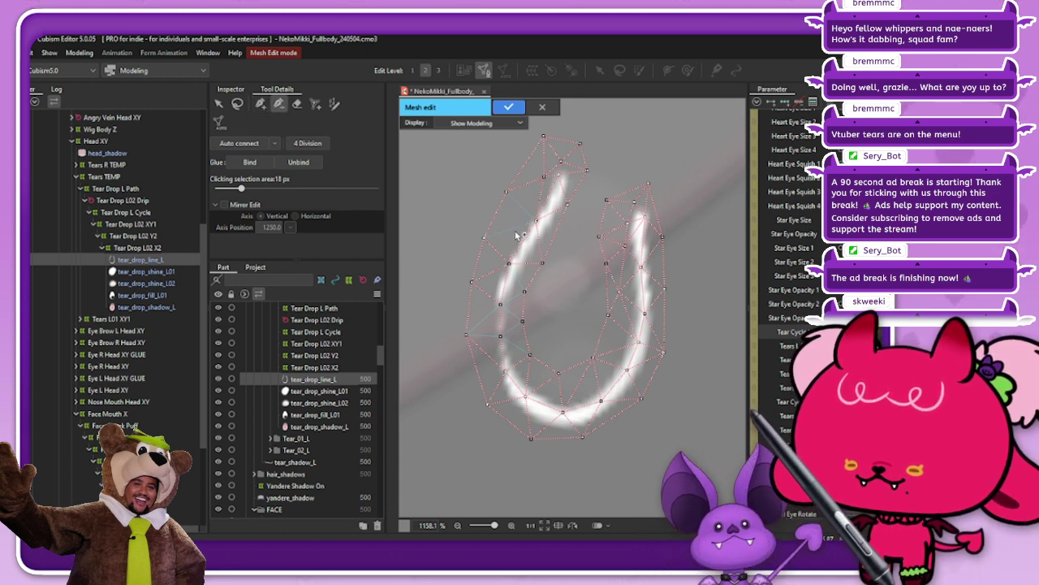
left_click(508, 106)
scroll(560, 255, "down", 2)
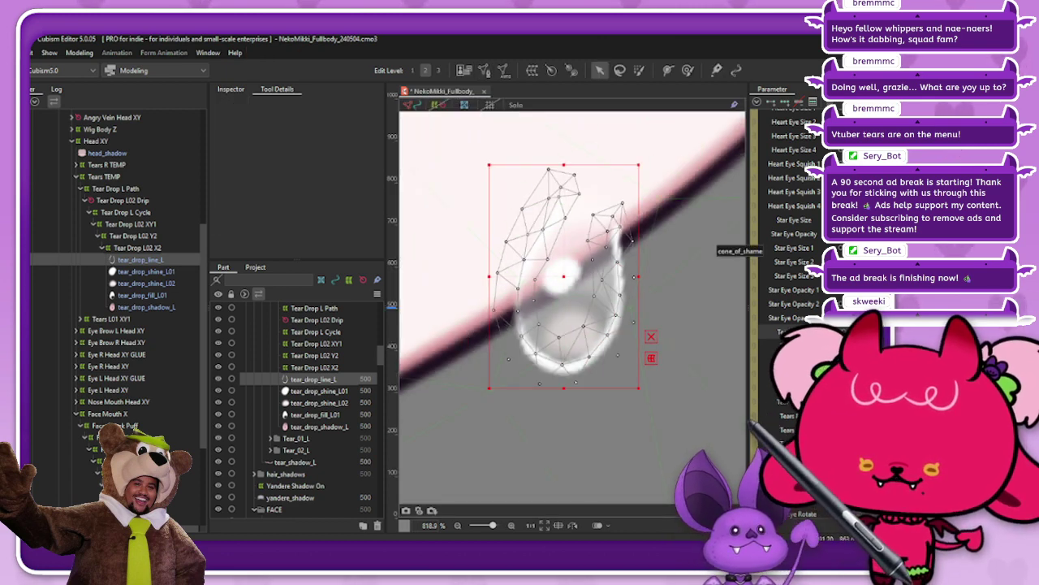
Scrub the Tear Cycle L parameter through its keys and examine the teardrop outline's shape, with the mesh shown and hidden
left_click(851, 332)
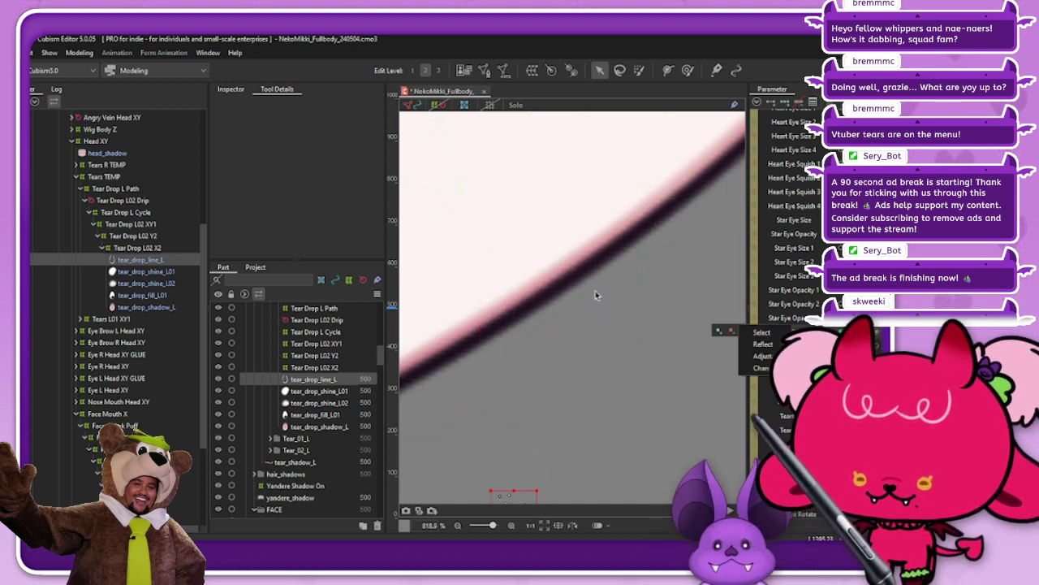
scroll(532, 349, "down", 5)
scroll(535, 376, "up", 1)
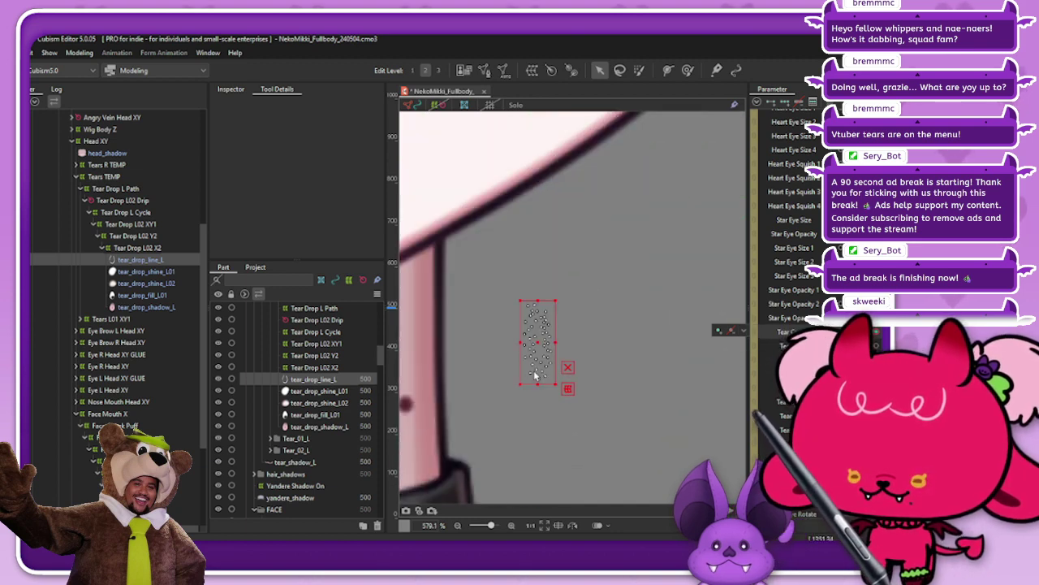
left_click(875, 333)
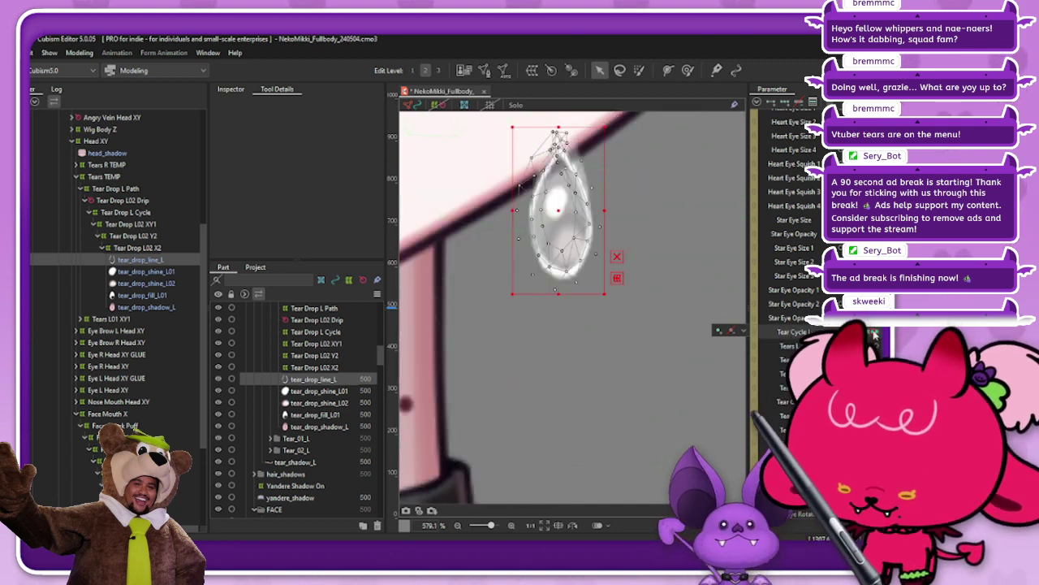
left_click(875, 332)
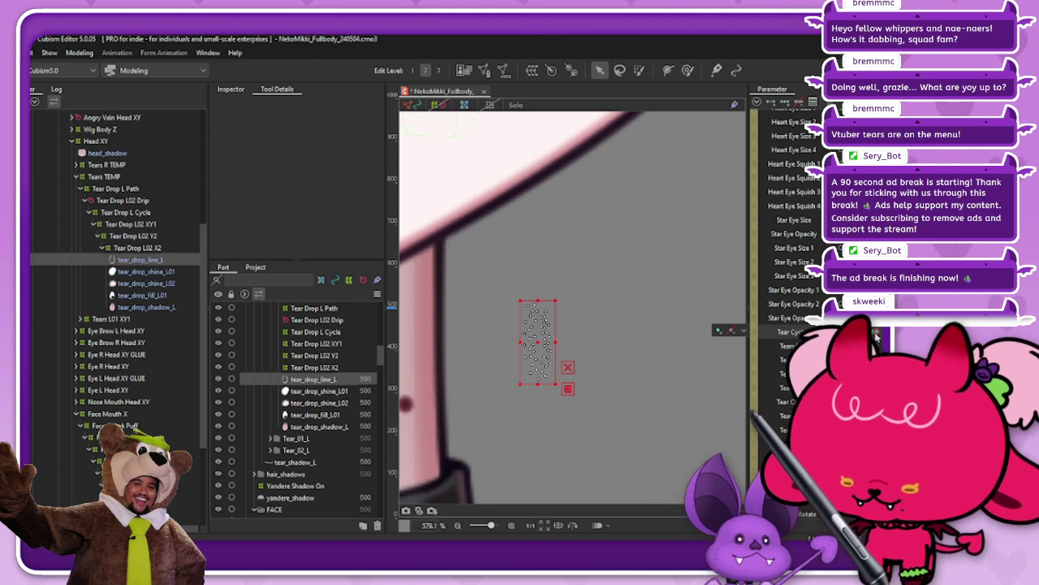
left_click(877, 334)
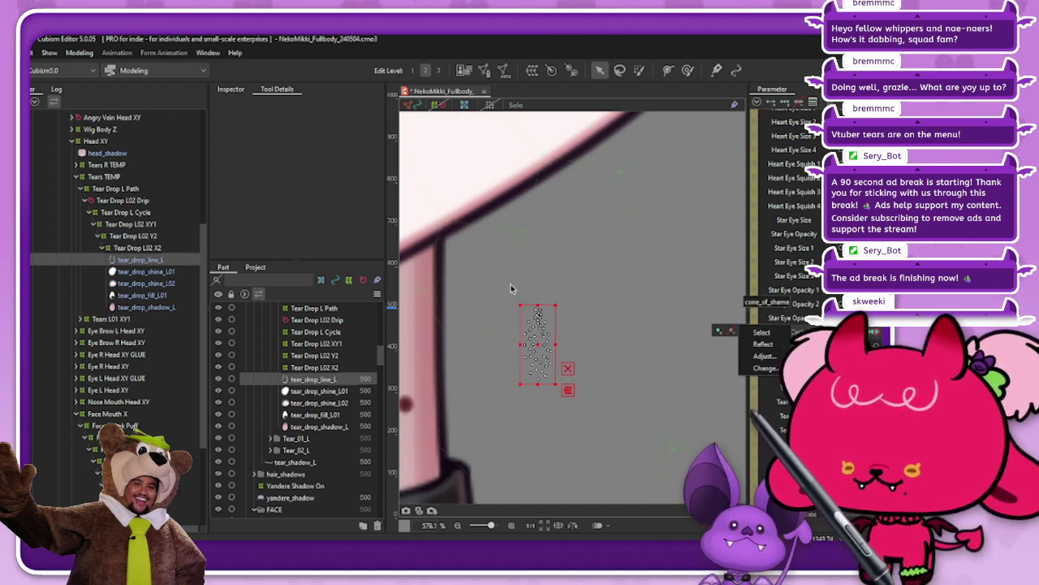
left_click(411, 105)
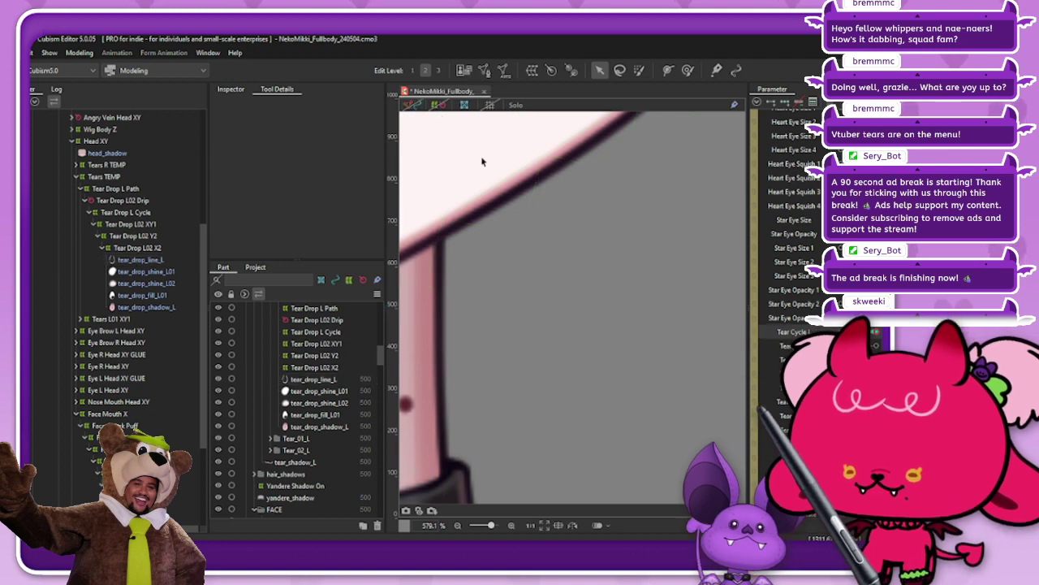
scroll(633, 279, "down", 2)
left_click_drag(876, 332, 918, 332)
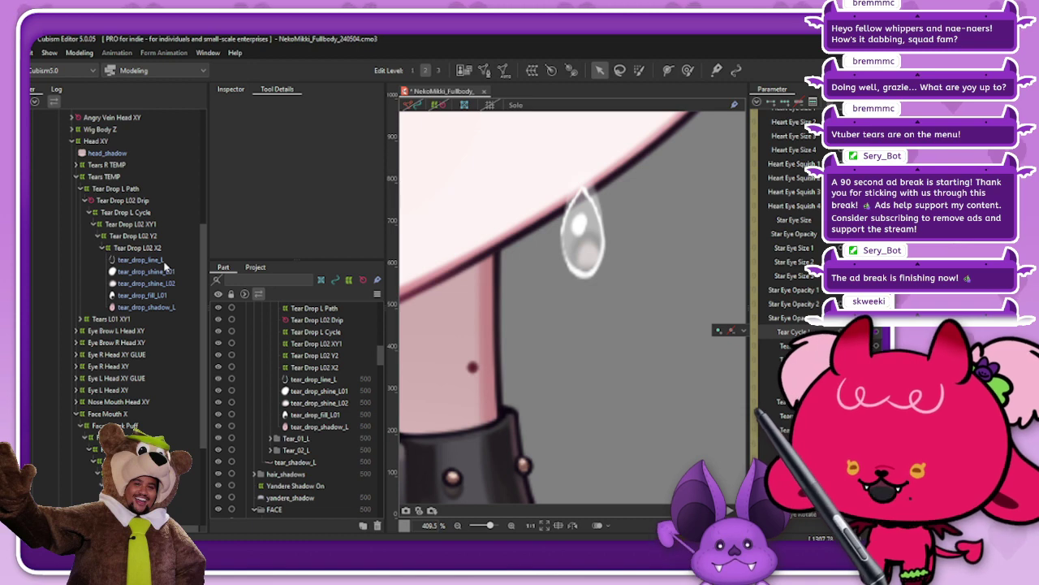
Narrow and lower the top of tear_drop_fill_L01's mesh toward the teardrop's tip, using a Deform Brush of 33.1 px
left_click(142, 296)
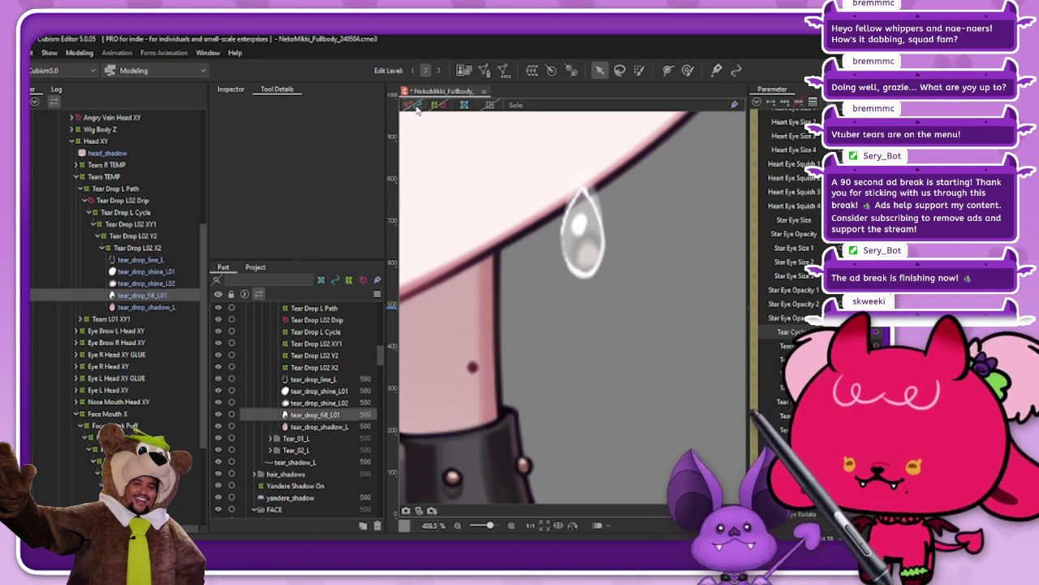
scroll(597, 168, "up", 2)
scroll(597, 168, "up", 2)
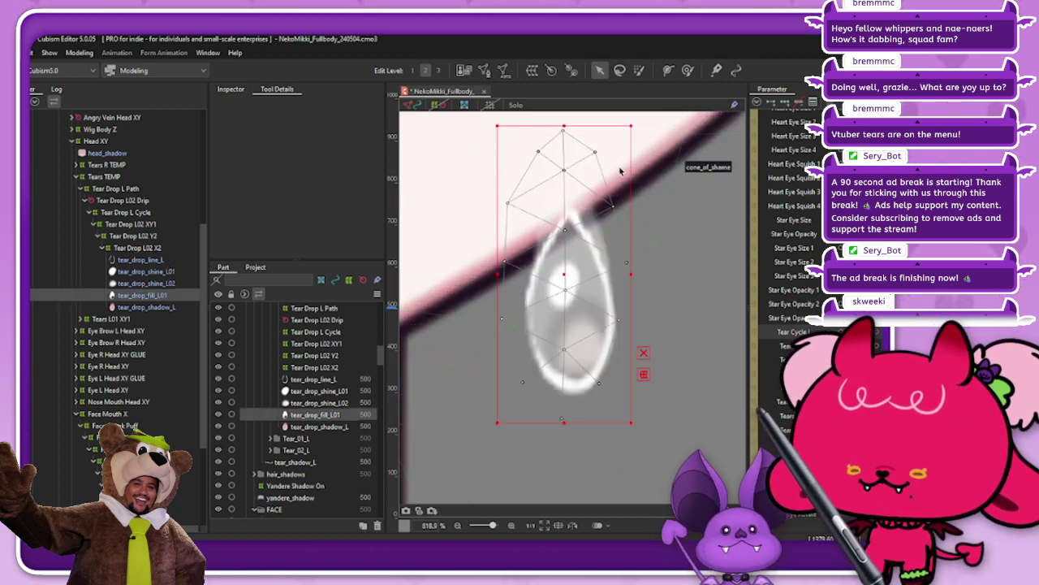
left_click(688, 70)
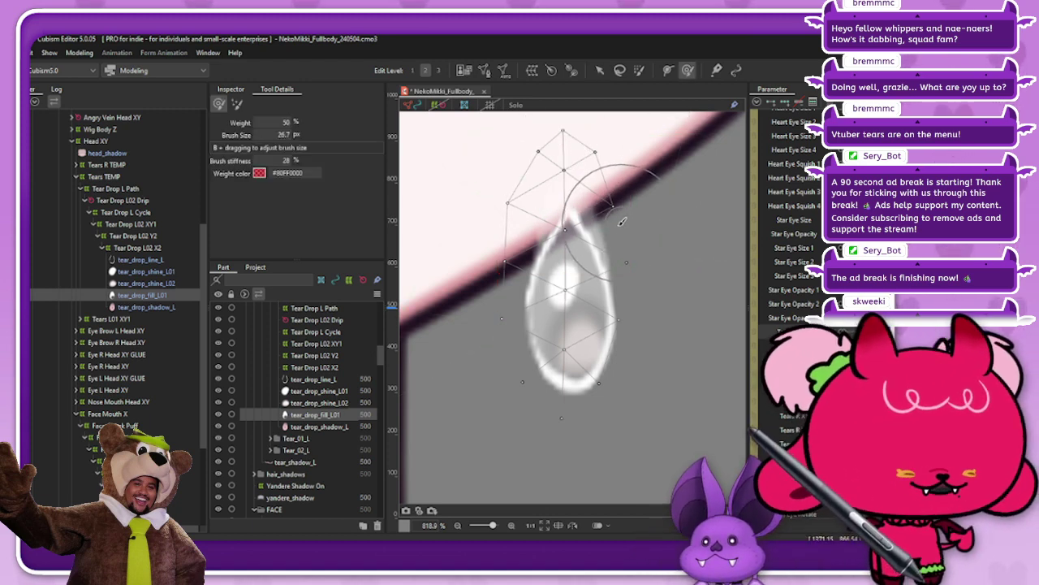
key("b")
left_click_drag(622, 238, 629, 243)
key("b")
mouse_move(621, 201)
left_mouse_down()
mouse_move(603, 210)
mouse_move(620, 239)
left_mouse_up()
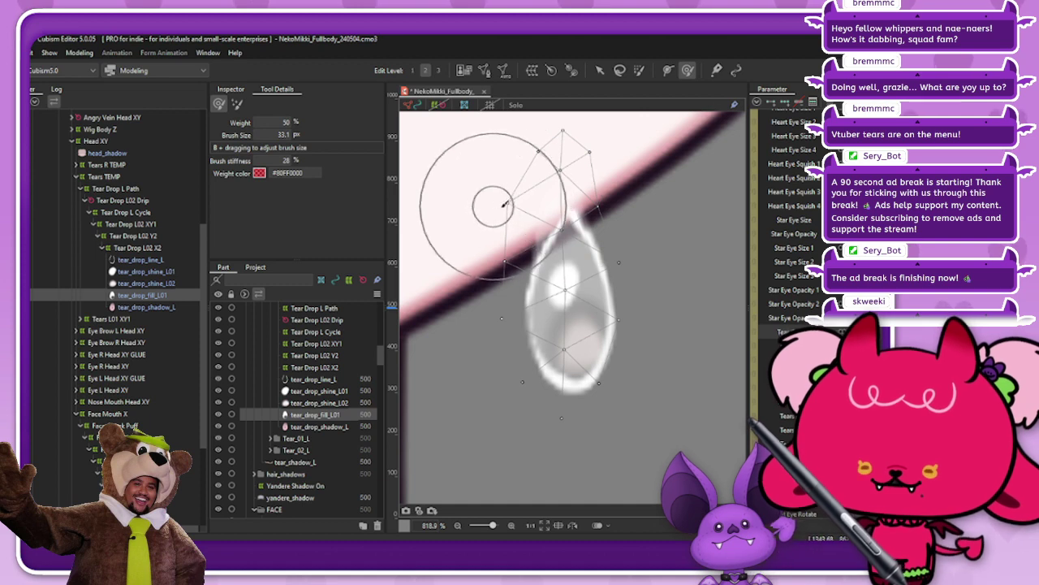
left_click_drag(503, 209, 530, 209)
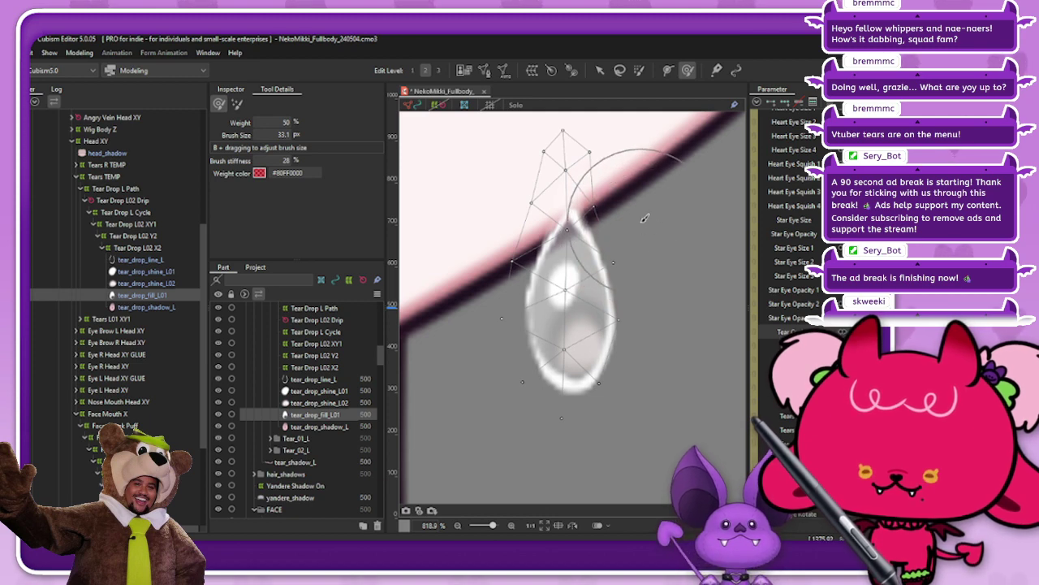
left_click_drag(549, 162, 556, 181)
left_click_drag(557, 162, 558, 181)
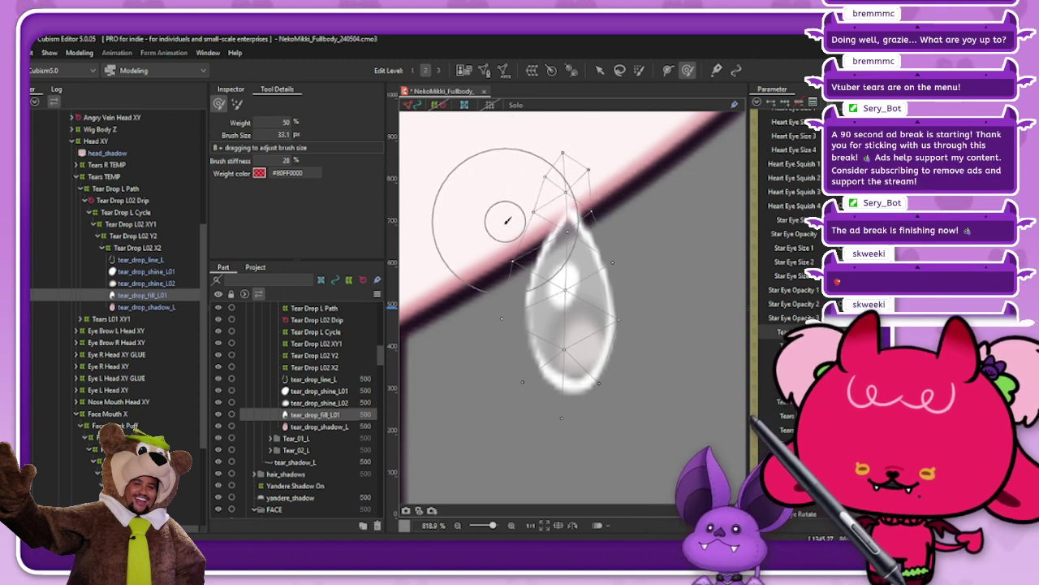
Lower the fill mesh's uppermost vertices further toward the tip with the Deform Brush, leaving the mesh structure unedited
key("ctrl+e")
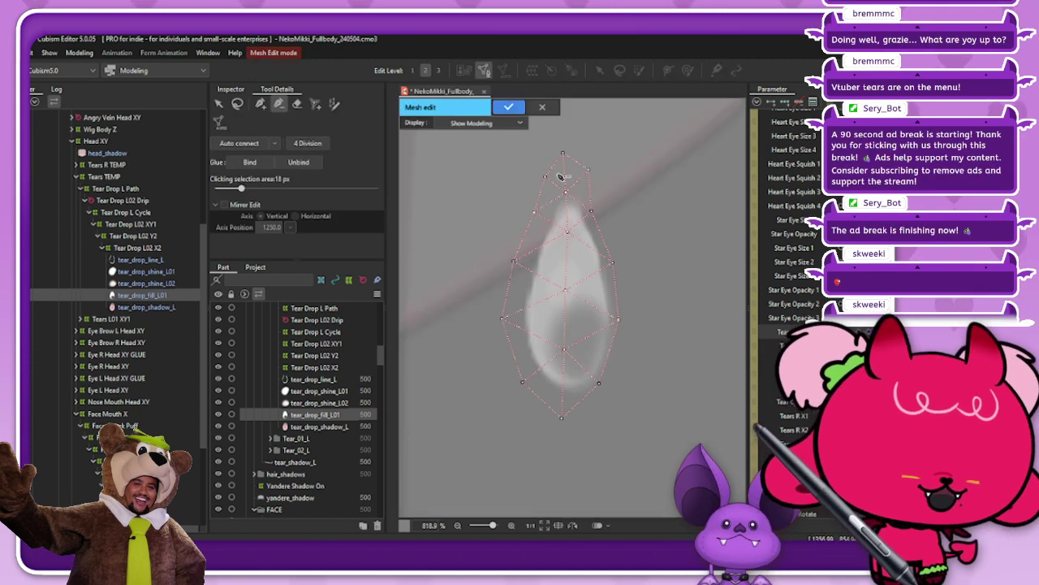
left_click(545, 108)
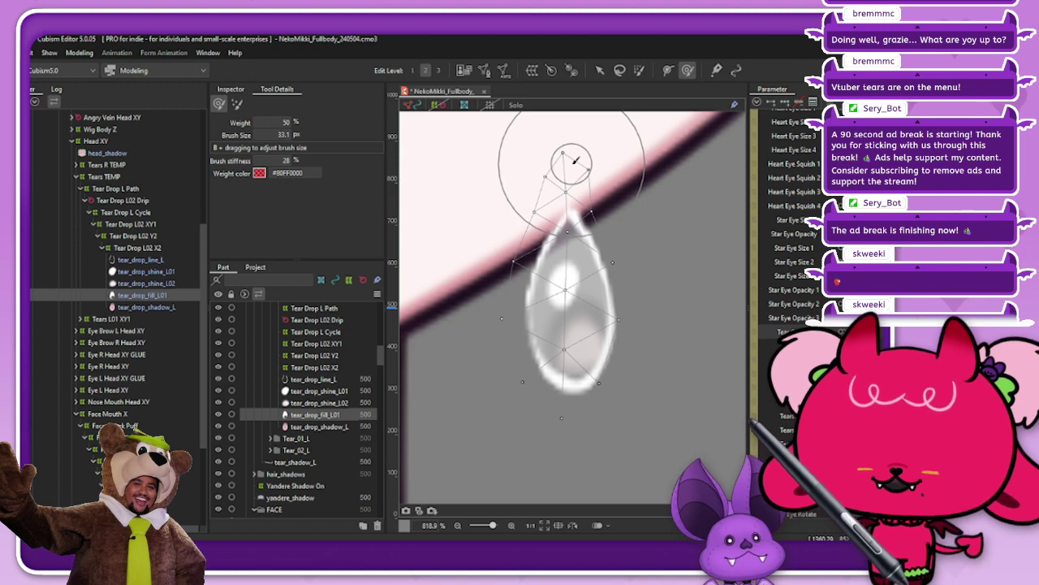
mouse_move(571, 172)
left_mouse_down()
mouse_move(557, 164)
mouse_move(557, 174)
left_mouse_up()
left_click_drag(539, 224, 536, 213)
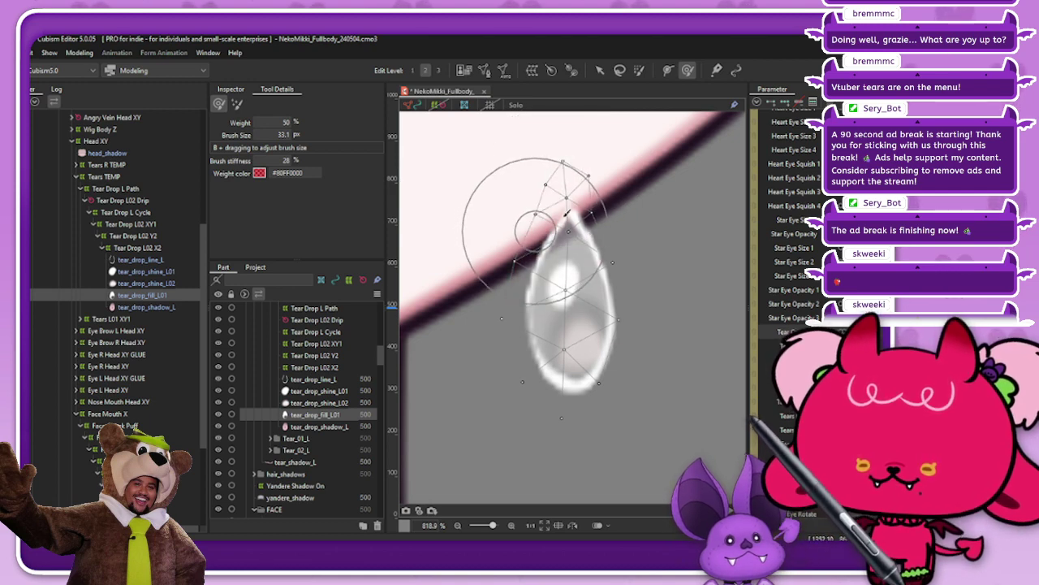
Copy the adjusted fill shape and undo the brush deformation on tear_drop_fill_L01
key("ctrl")
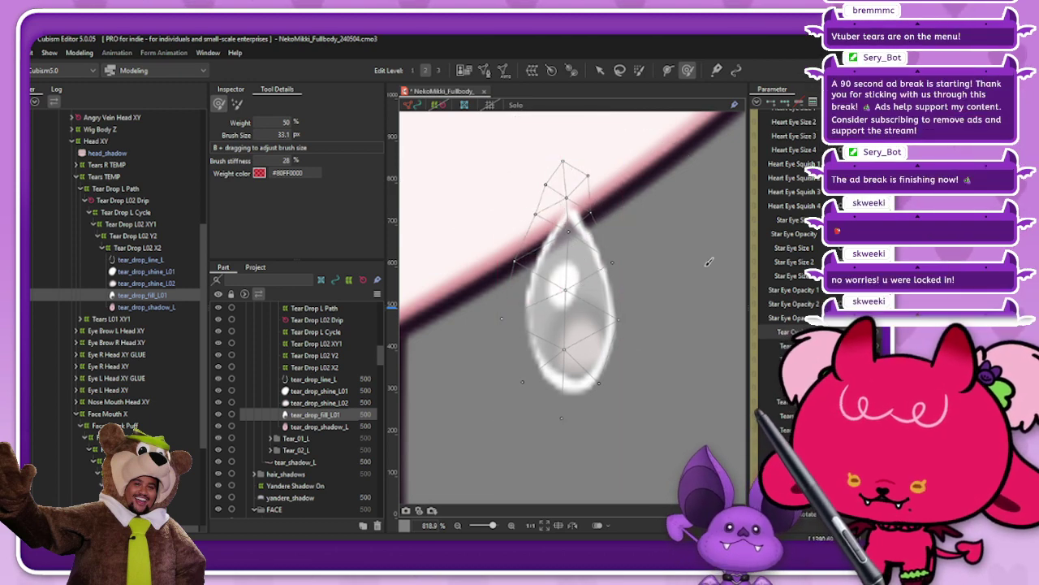
key("ctrl")
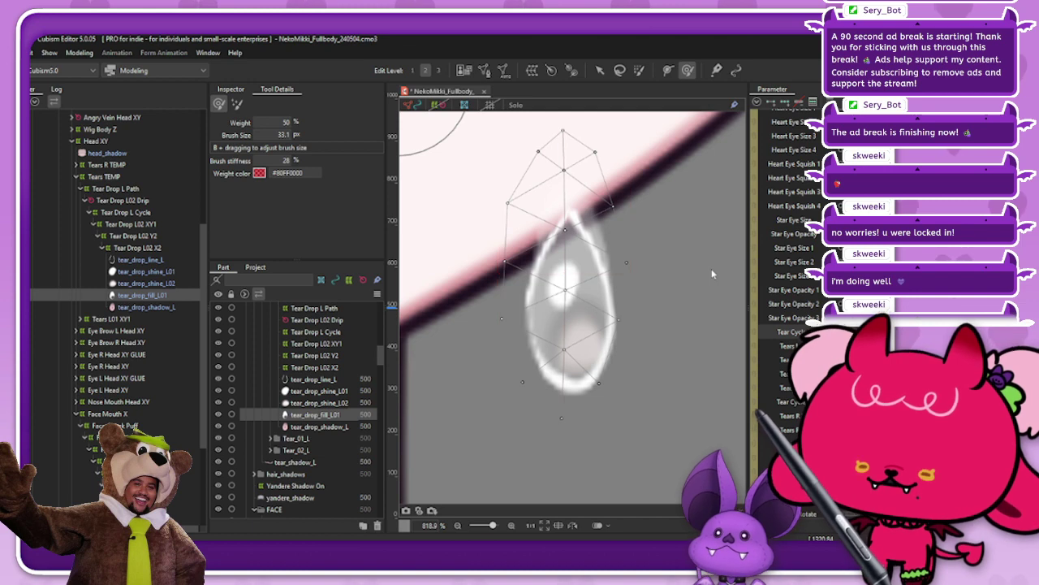
key("ctrl+z")
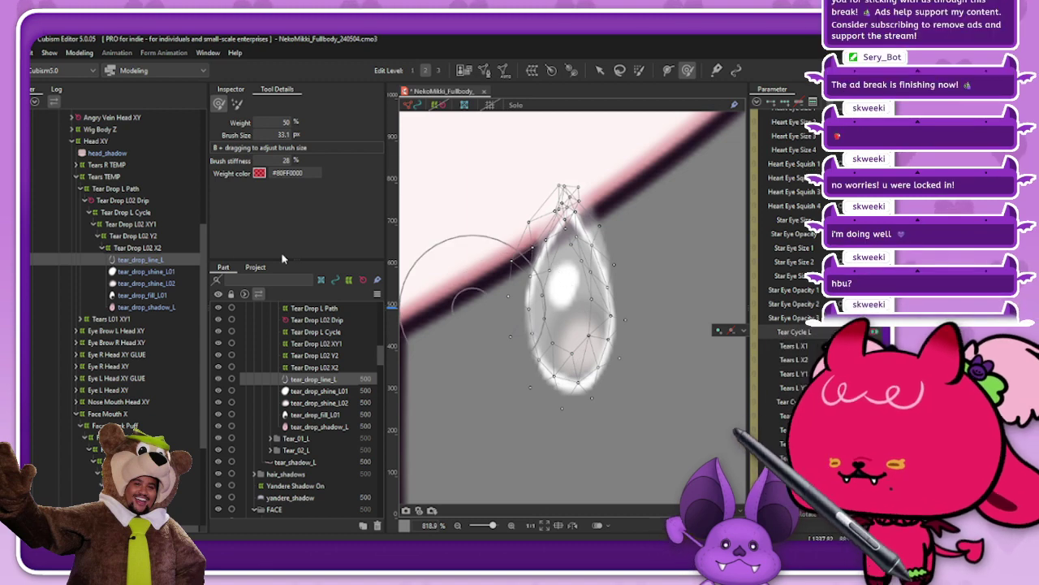
Add Tear Cycle L keys to tear_drop_fill_L01 and accept the automatic maximum and minimum keys
left_click(151, 296)
left_click(775, 102)
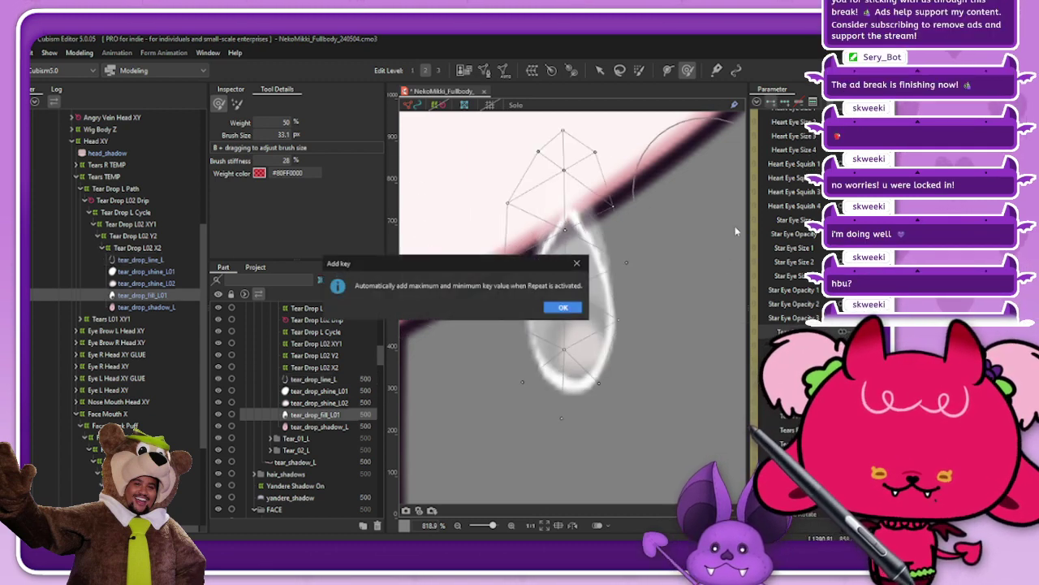
left_click(562, 308)
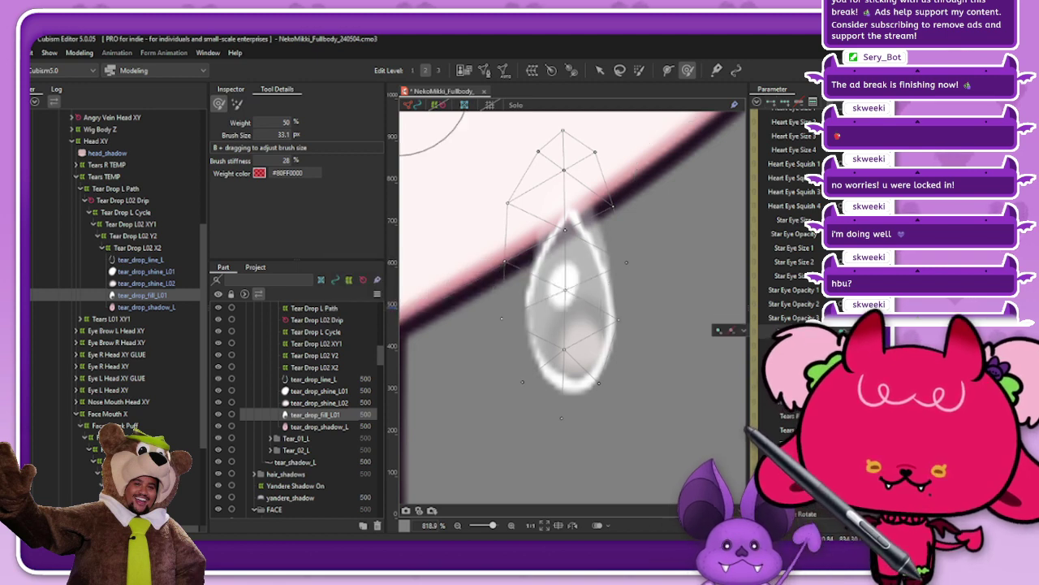
Paste the narrowed fill shape onto the individual Tear Cycle L keys of tear_drop_fill_L01
left_click(717, 332)
key("ctrl+z")
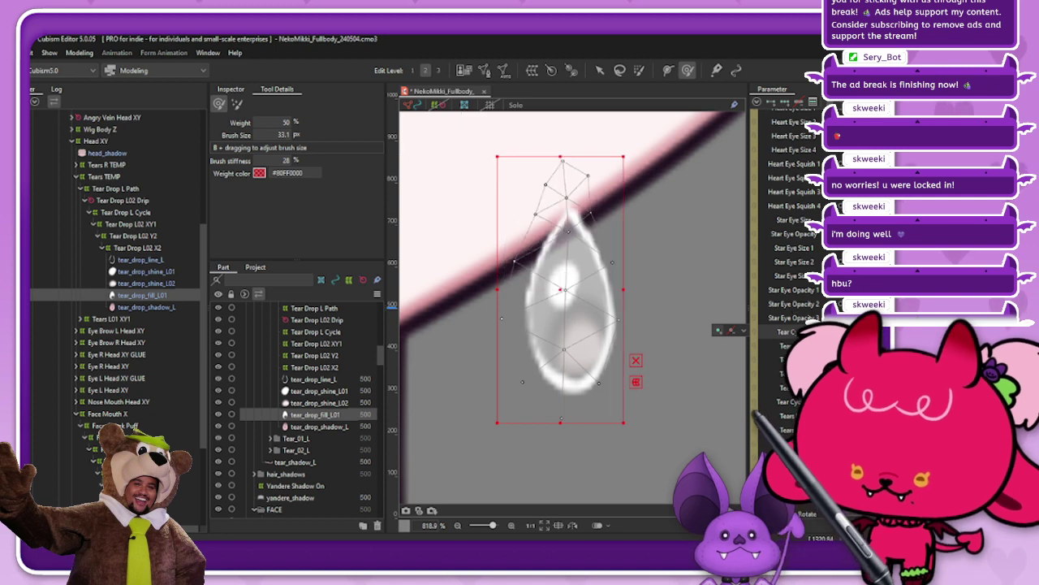
left_click(844, 331)
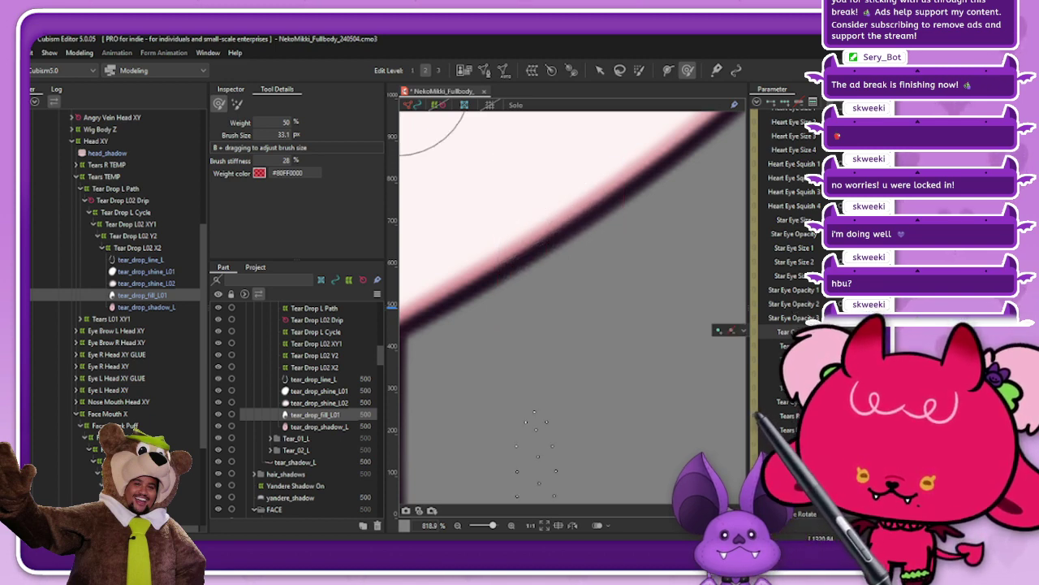
key("ctrl+z")
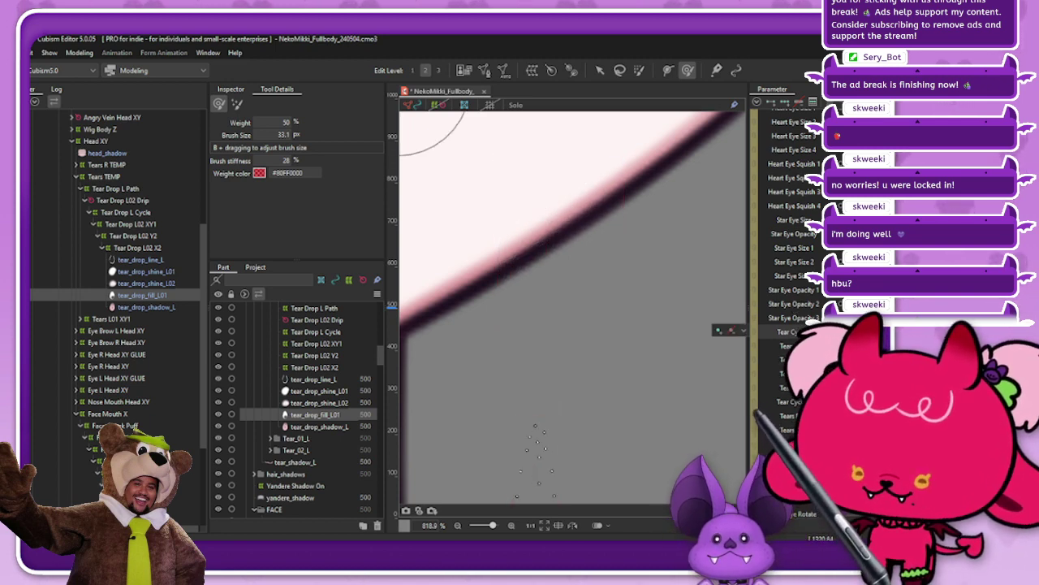
Step back through the Tear Cycle L values and nudge the fill mesh's top vertices slightly down with the Deform Brush
left_click_drag(844, 331, 812, 331)
left_click(786, 332)
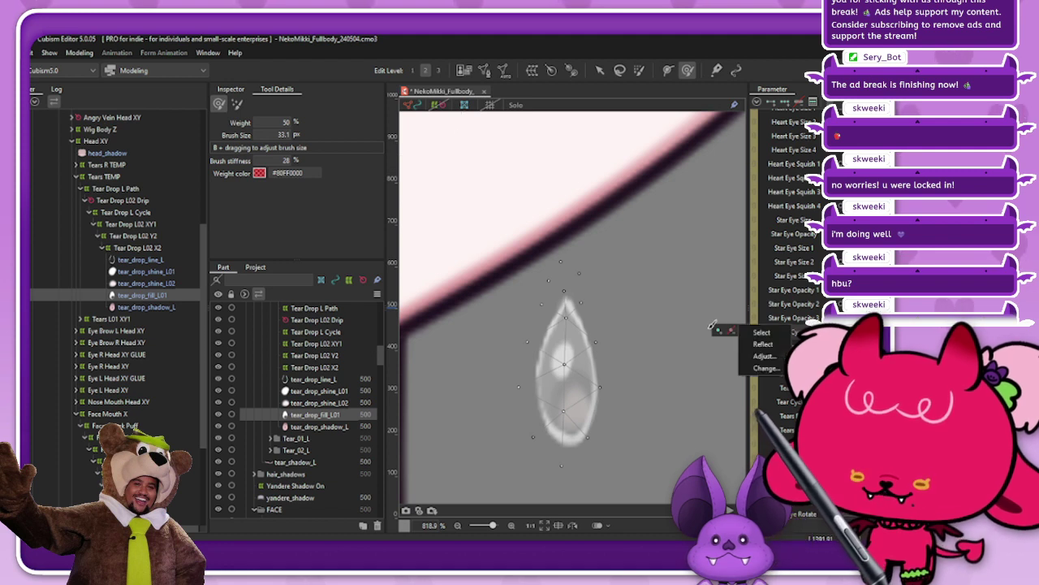
left_click(812, 332)
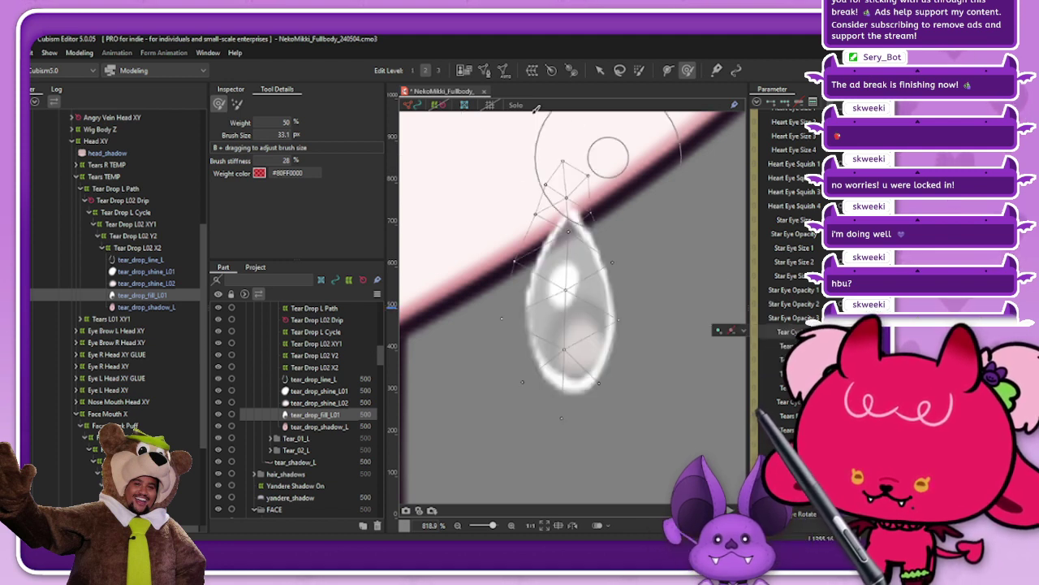
left_click_drag(572, 175, 570, 180)
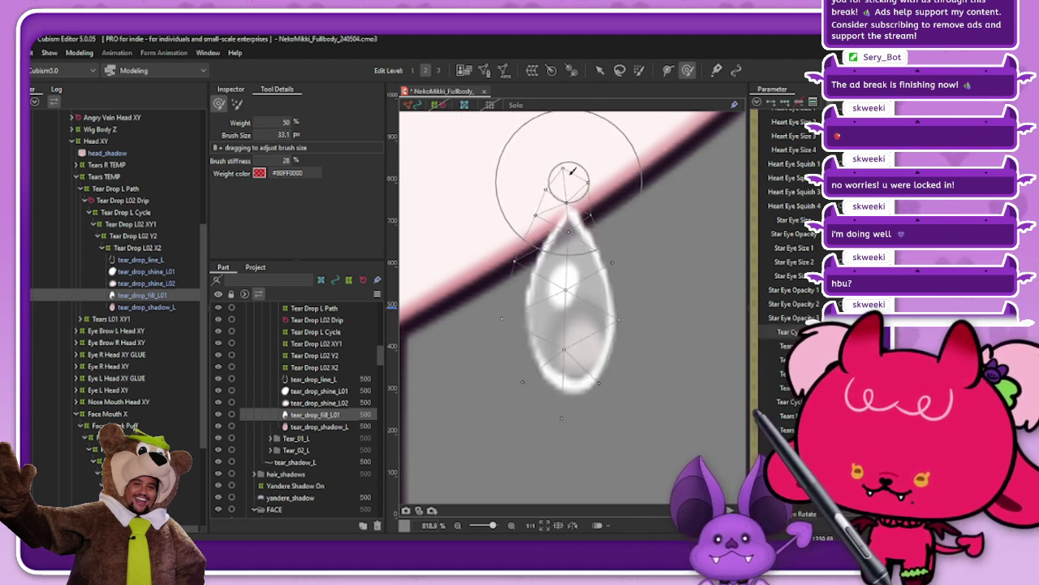
Move the top vertices of the tear_drop_fill_L01 mesh slightly down and deselect the mesh
left_click(599, 71)
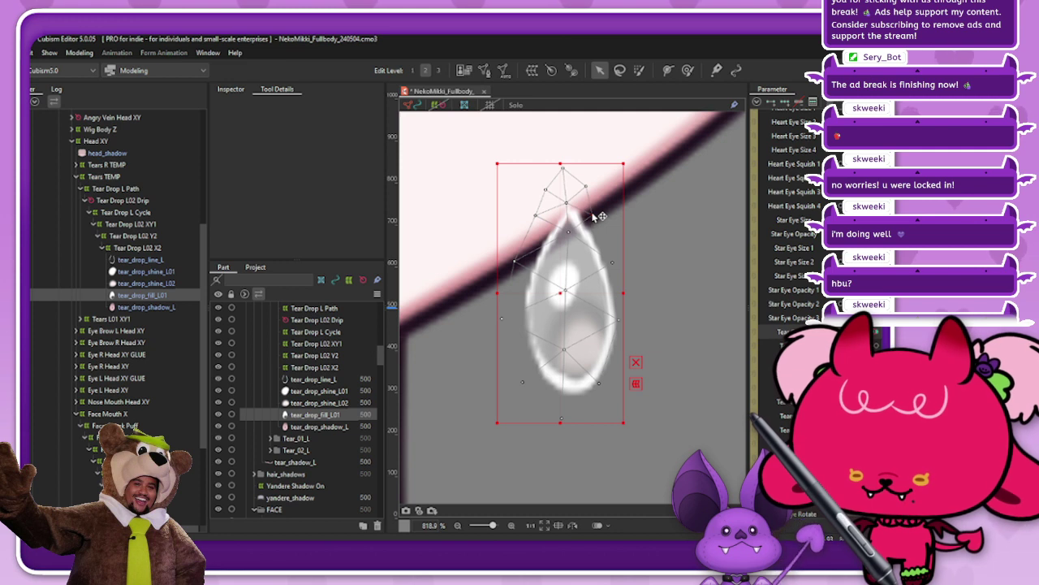
left_click_drag(563, 168, 565, 174)
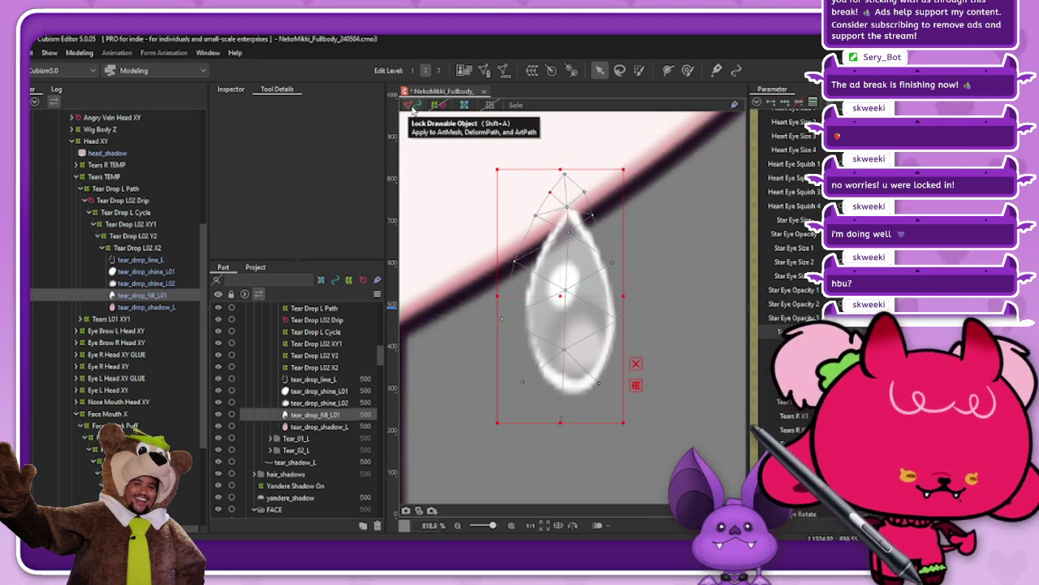
left_click(586, 234)
Run through the Tear Cycle L values to check the teardrop's motion past the jaw and across the face
scroll(587, 234, "down", 5)
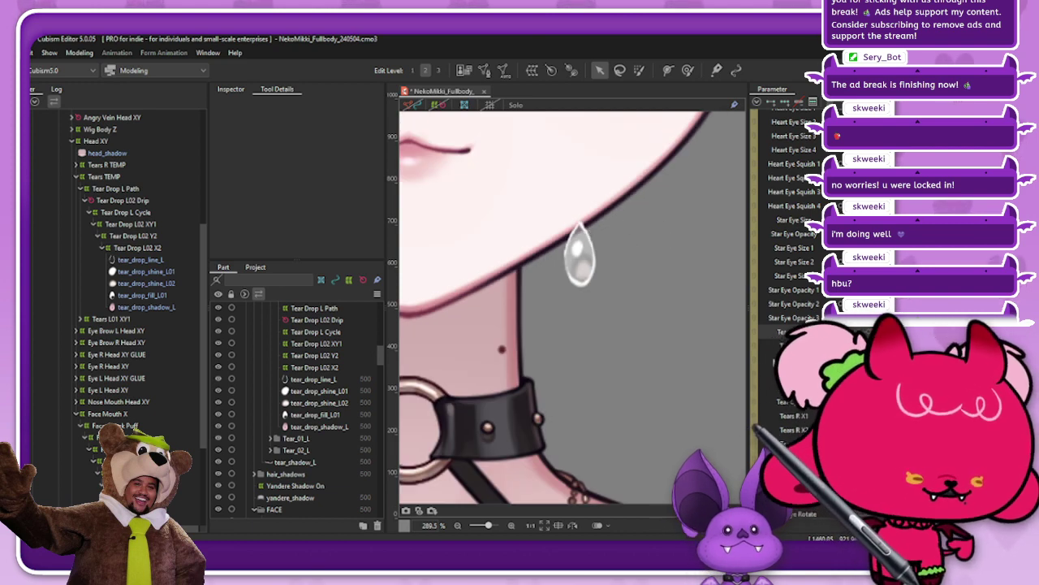
left_click_drag(844, 332, 893, 331)
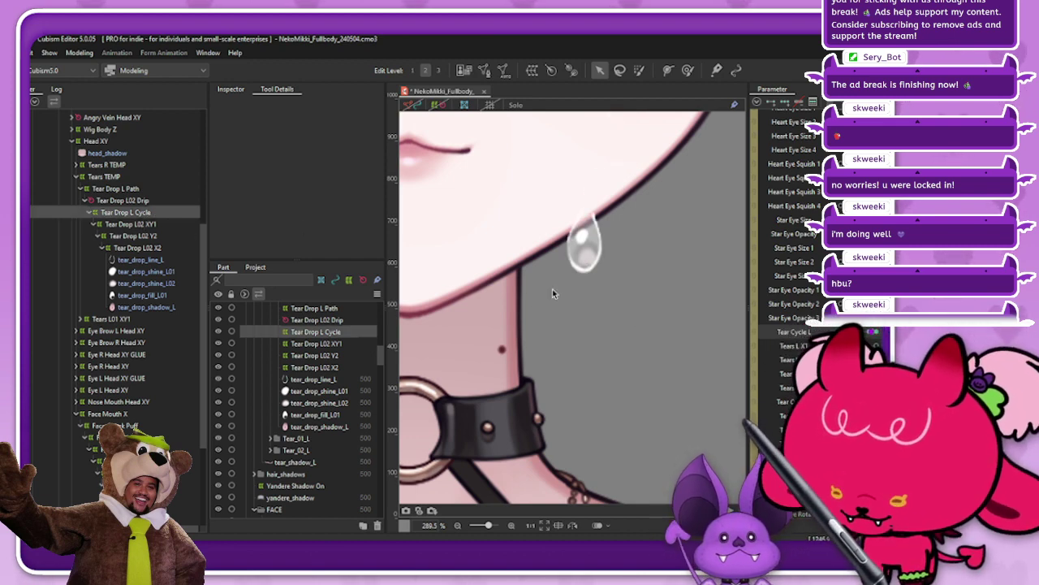
scroll(637, 287, "down", 5)
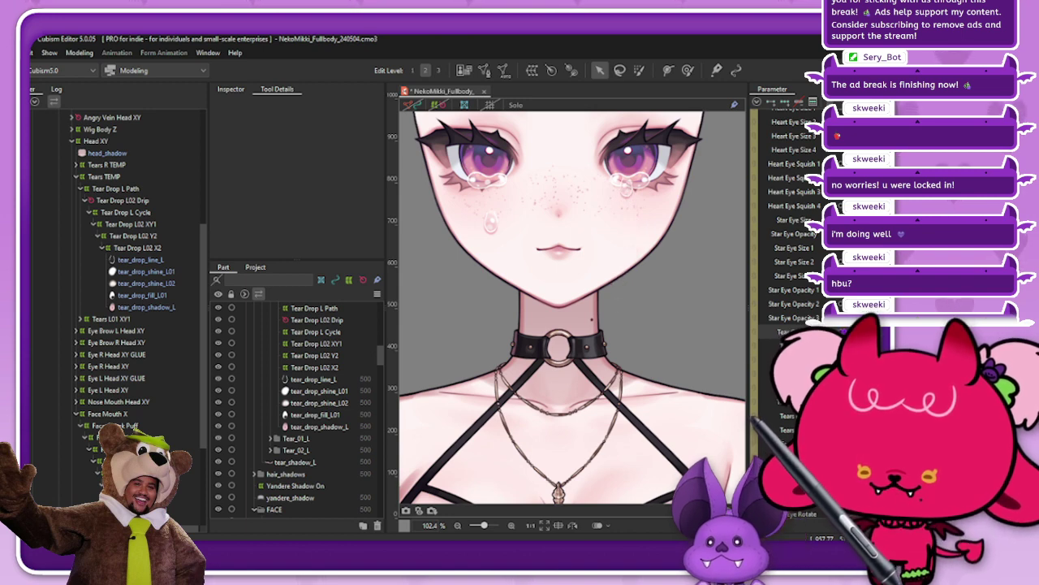
Select tear_drop_line_L and tear_drop_fill_L01, individually and together, and inspect their keys on Tear Cycle L
left_click(134, 260)
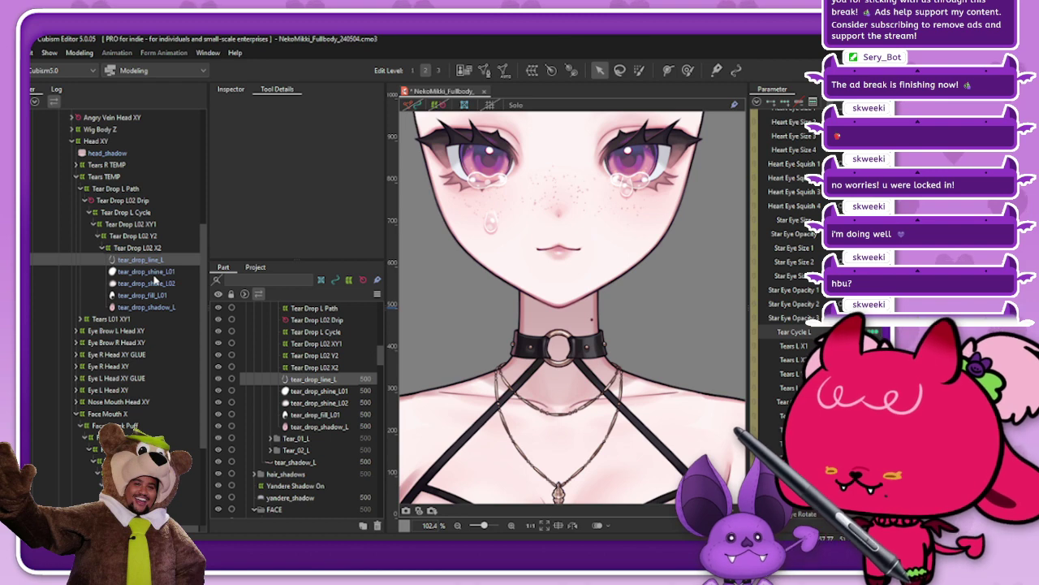
left_click(155, 295, "ctrl")
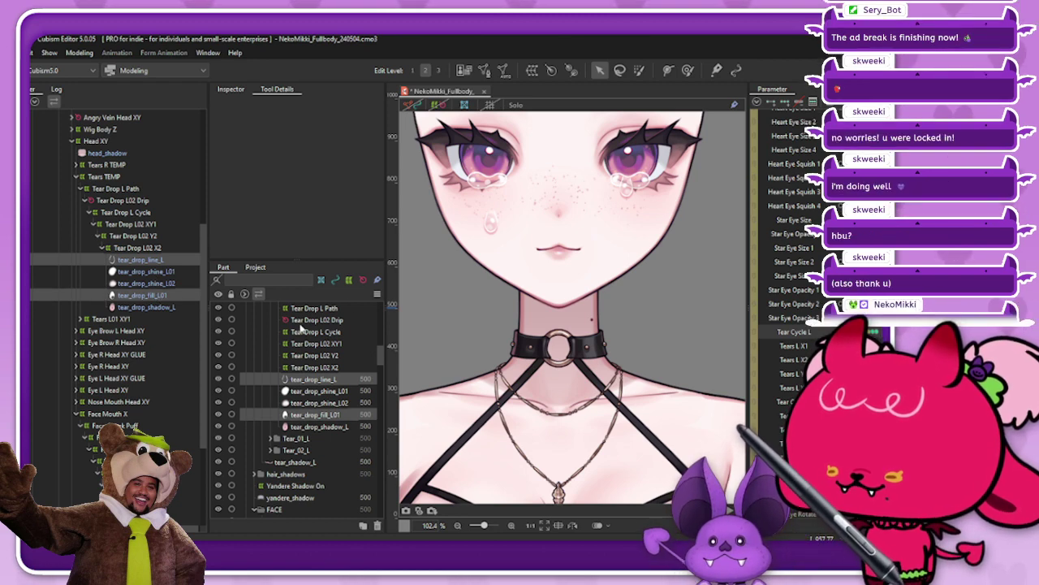
left_click(875, 334)
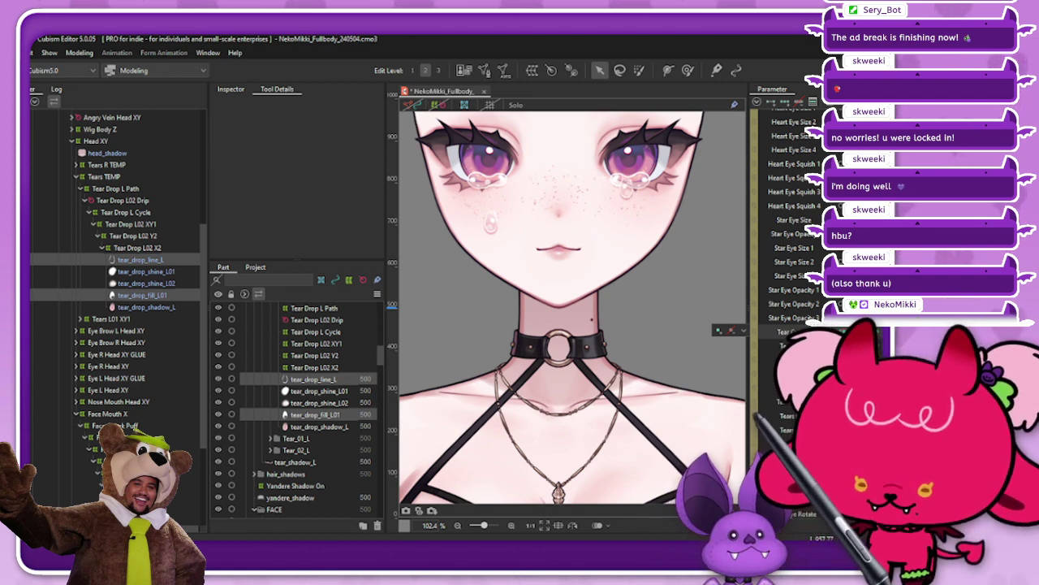
left_click(168, 297)
left_click(142, 259)
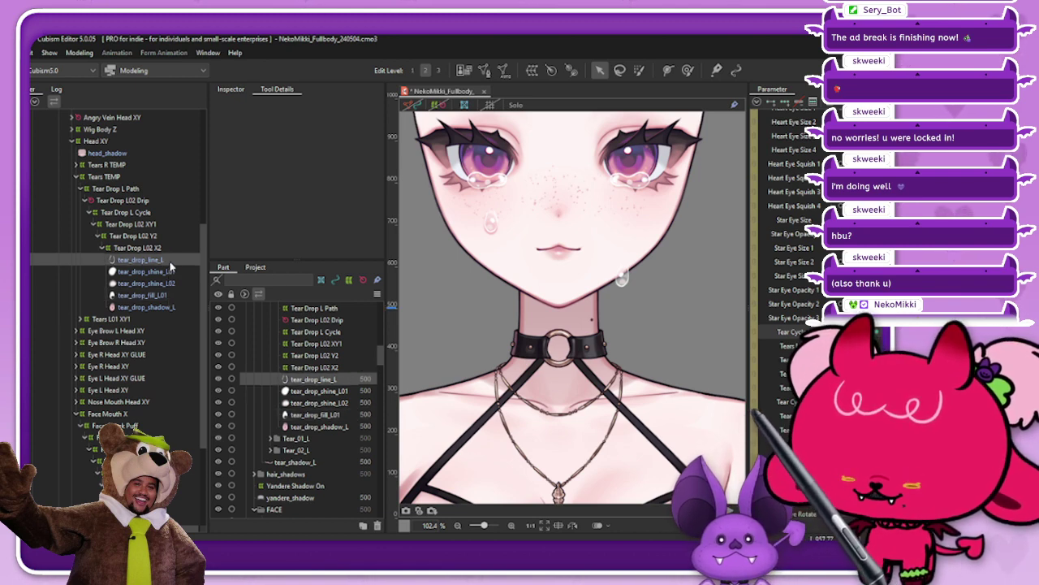
left_click(168, 297)
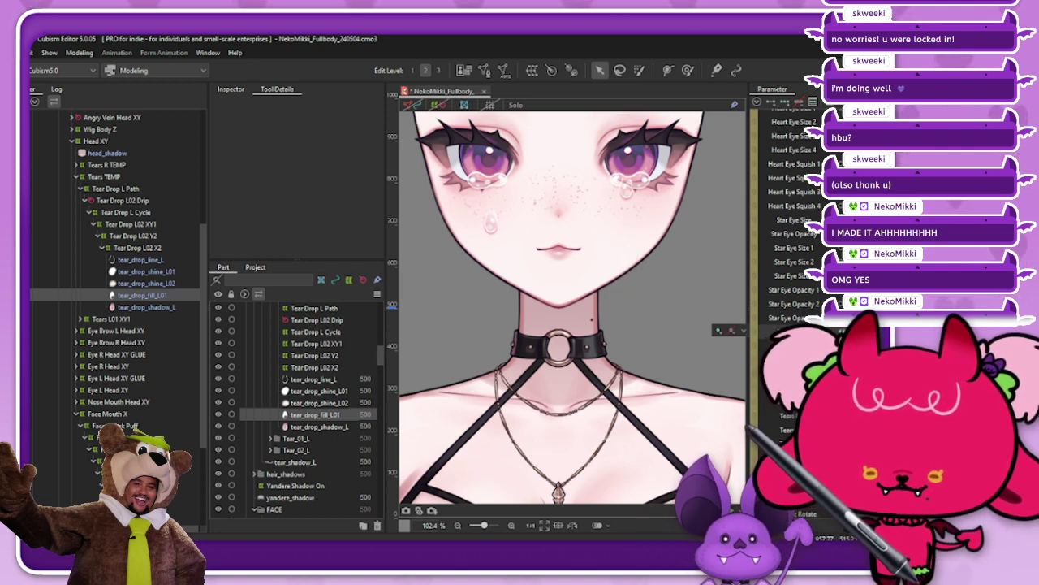
left_click(154, 260, "ctrl")
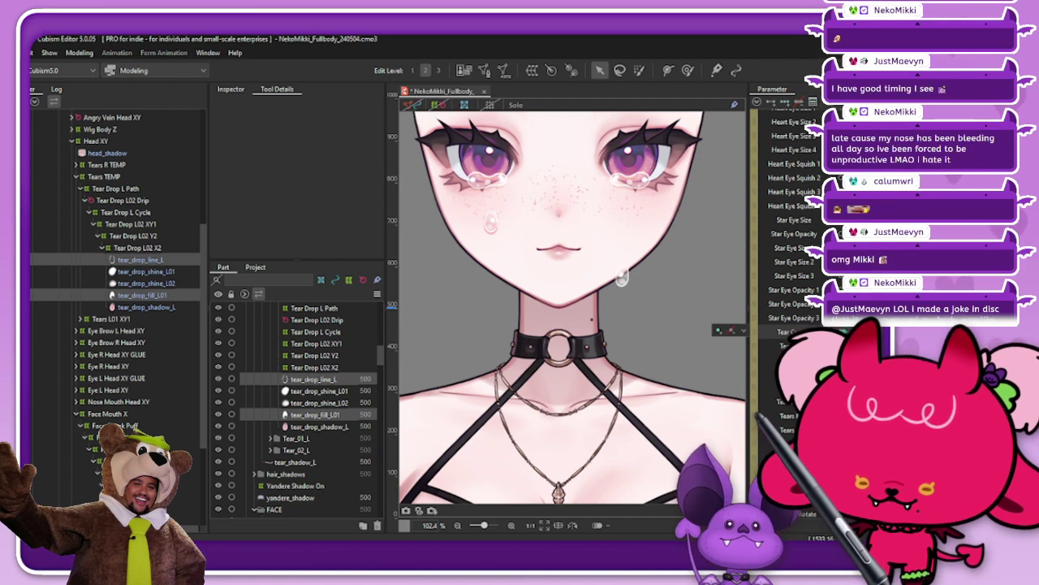
Select the Tear Drop L Cycle warp deformer and pull its middle side points slightly inward around the hanging teardrop
scroll(621, 276, "up", 5)
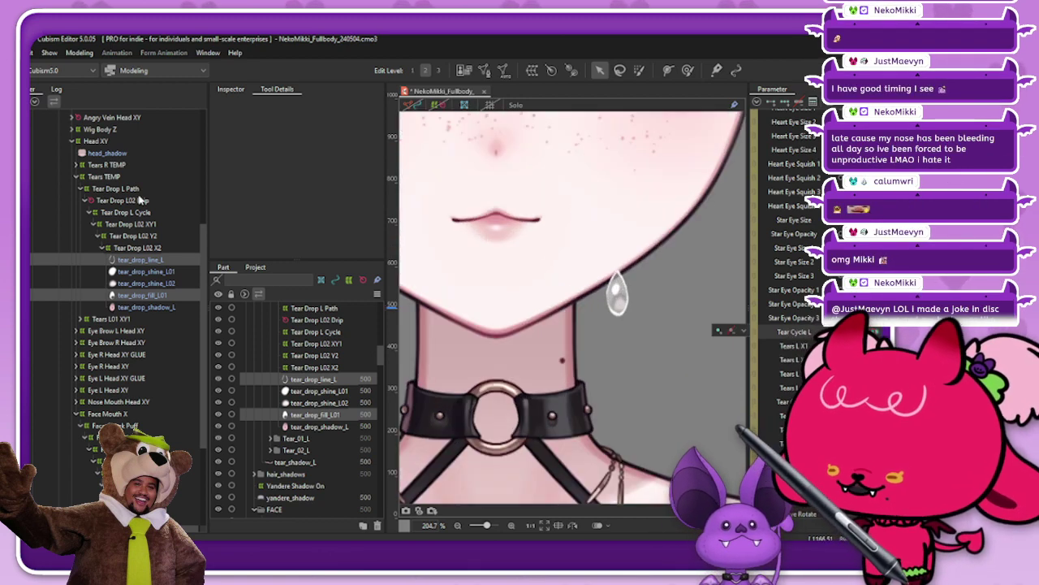
left_click(136, 212)
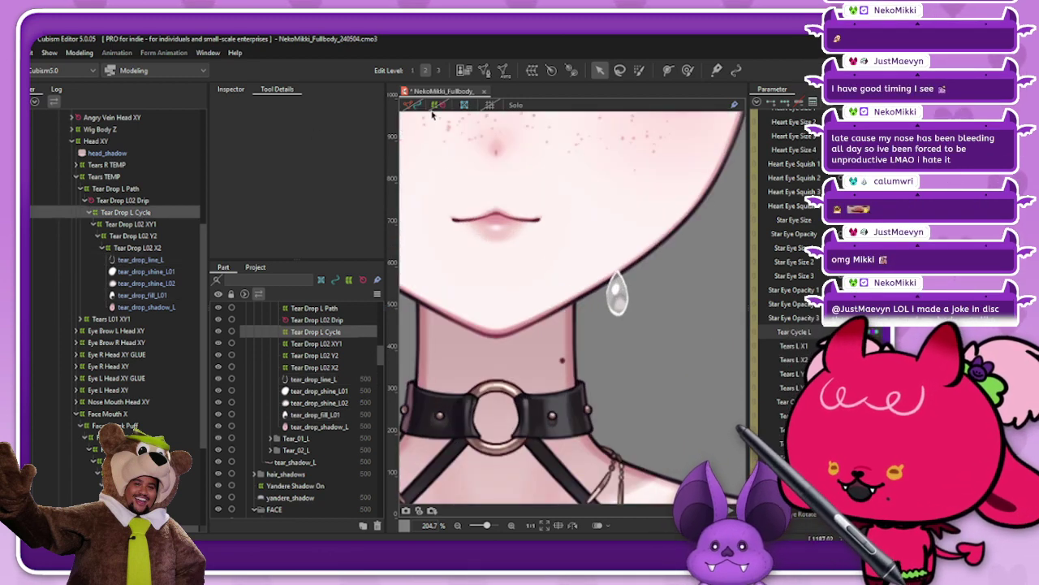
scroll(615, 299, "up", 2)
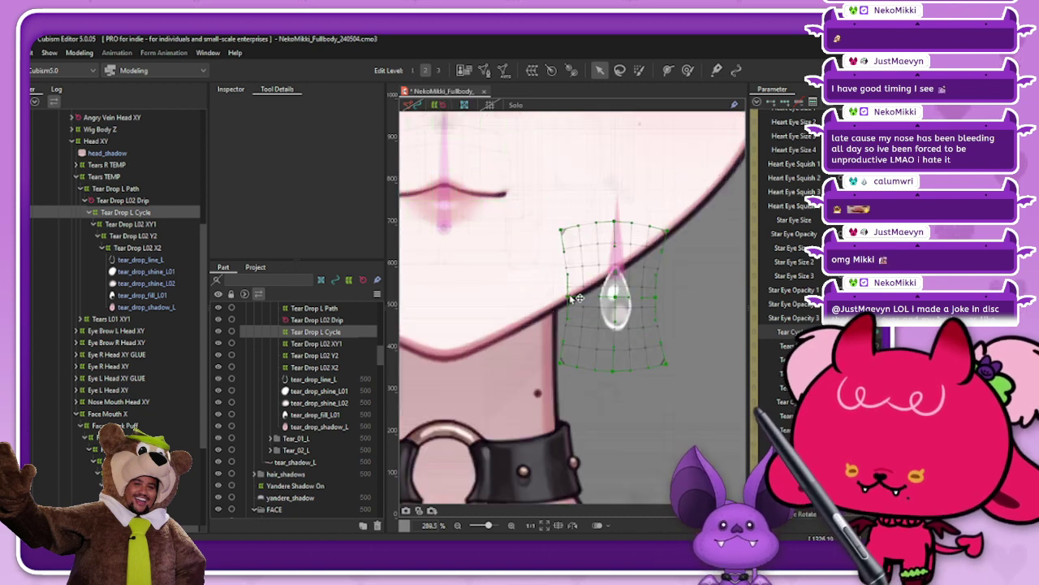
key("ctrl+z")
key("ctrl+z")
key("ctrl+z")
key("ctrl+z")
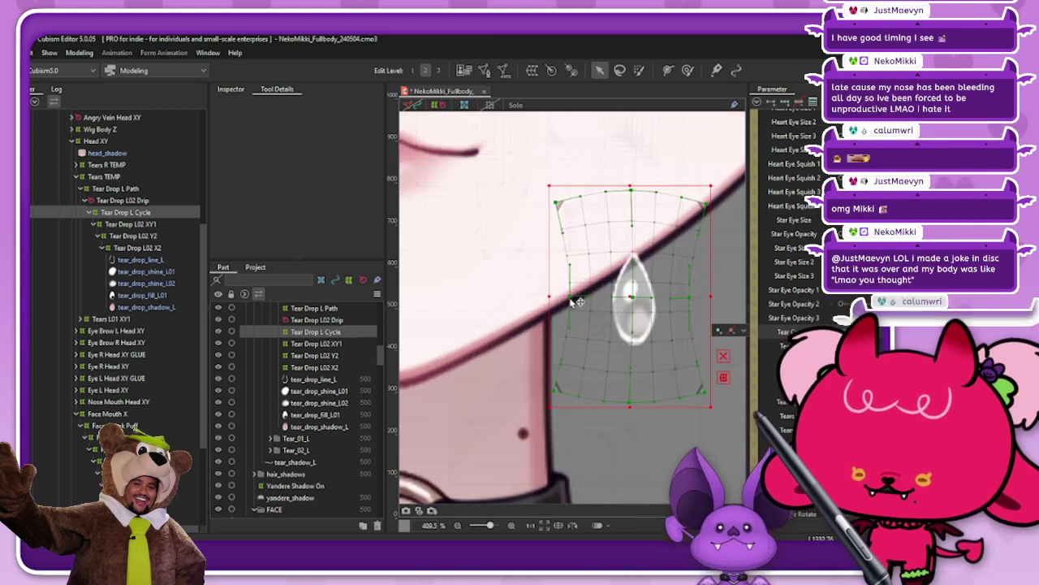
scroll(624, 324, "up", 2)
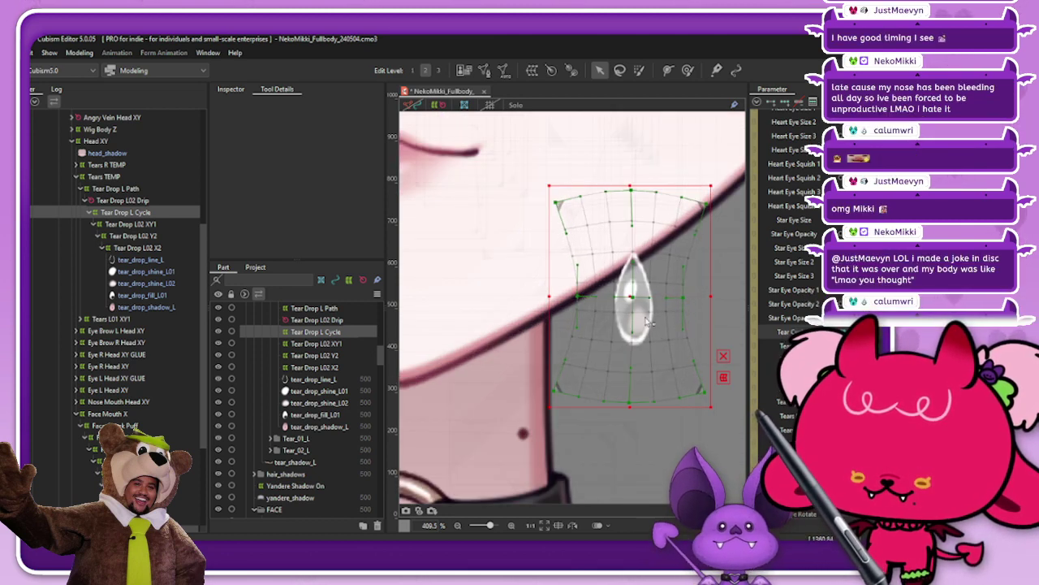
Shift the centre point of the Tear Drop L Cycle deformer slightly left, then try moving its top centre point and undo that
left_click(722, 355)
left_click_drag(631, 298, 629, 298)
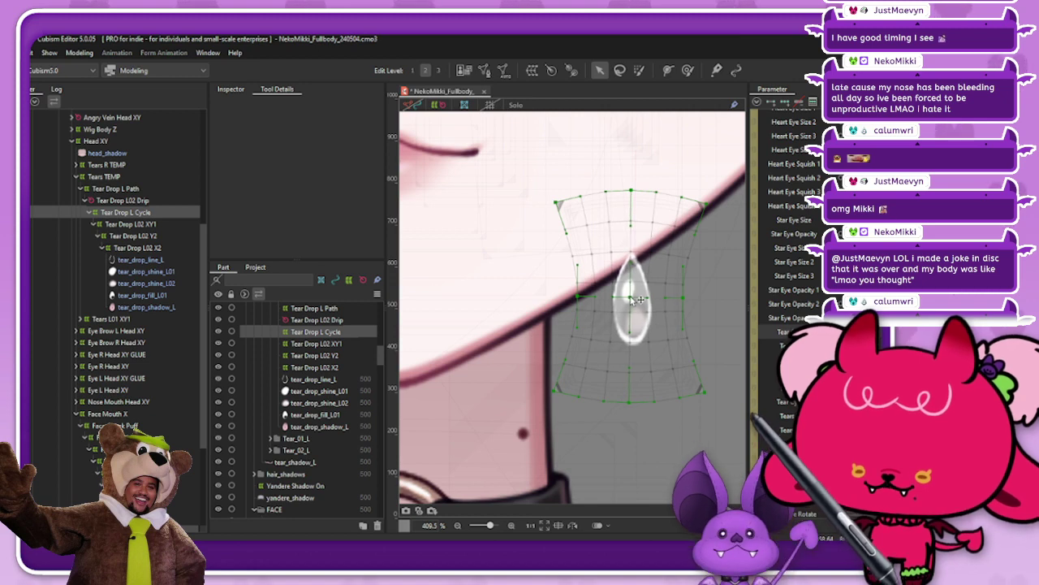
left_click_drag(631, 192, 635, 192)
key("ctrl+z")
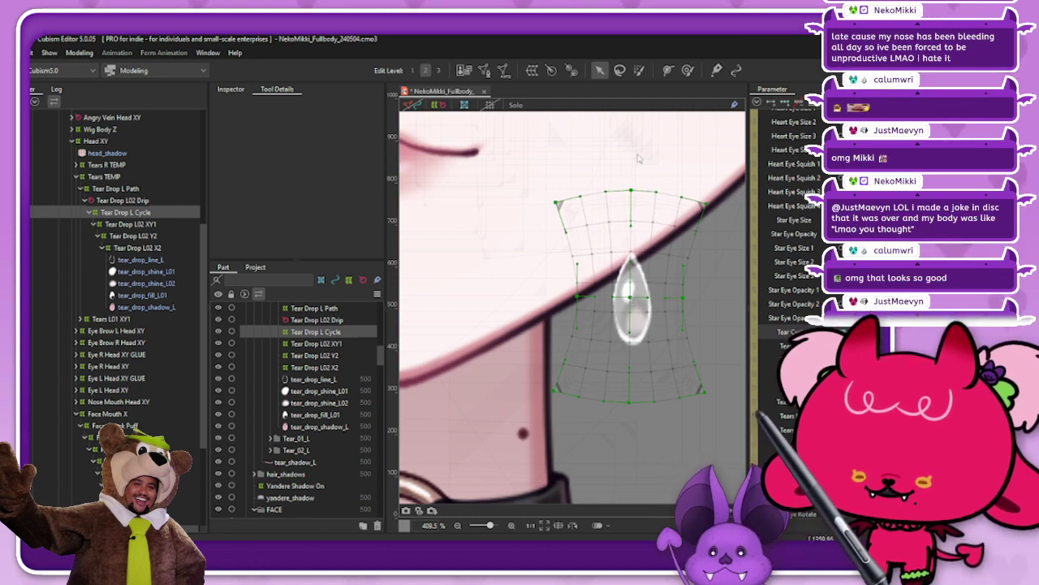
Nudge the Tear Drop L Cycle grid around the teardrop slightly to the right with the Deform Brush and save the model
left_click(688, 71)
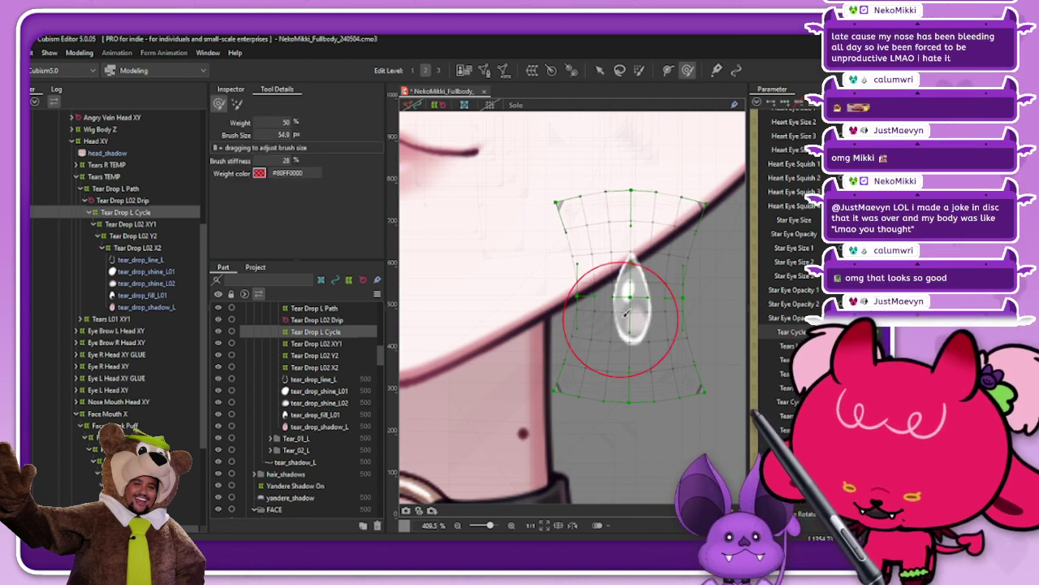
left_click_drag(625, 323, 629, 325)
left_click_drag(625, 289, 630, 289)
key("Escape")
scroll(634, 271, "down", 5)
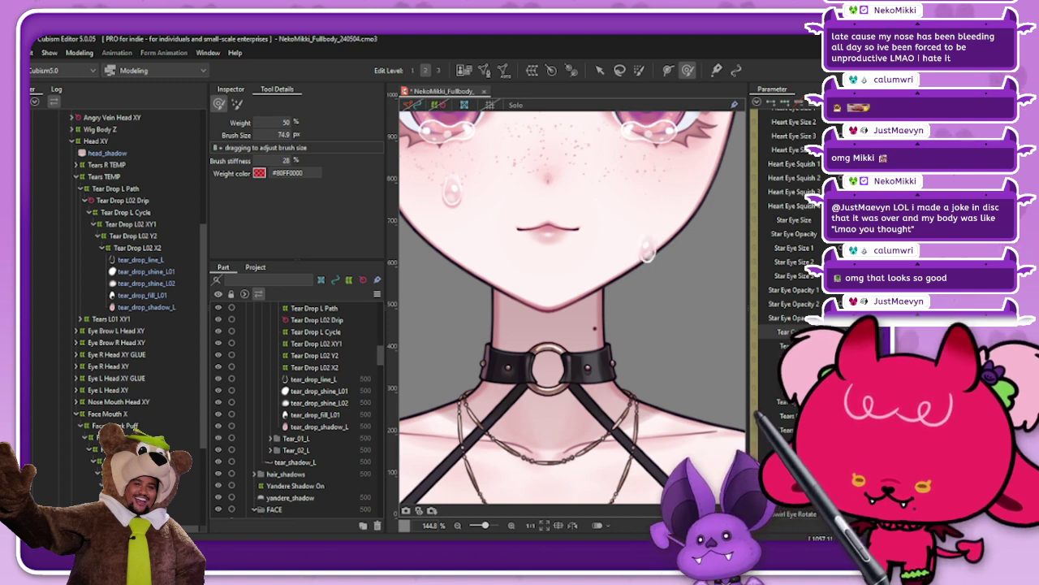
scroll(687, 329, "down", 3)
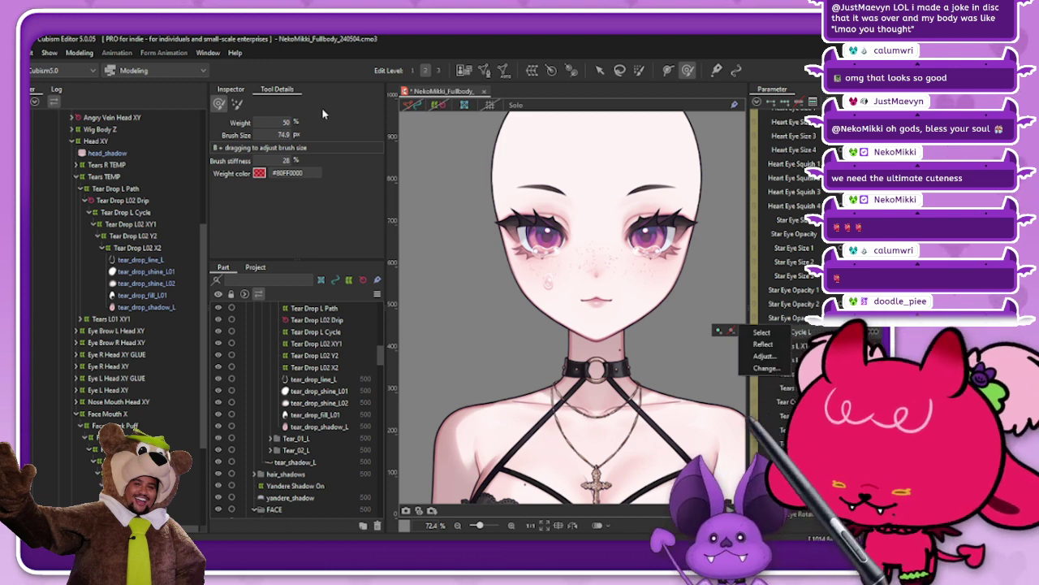
key("ctrl+s")
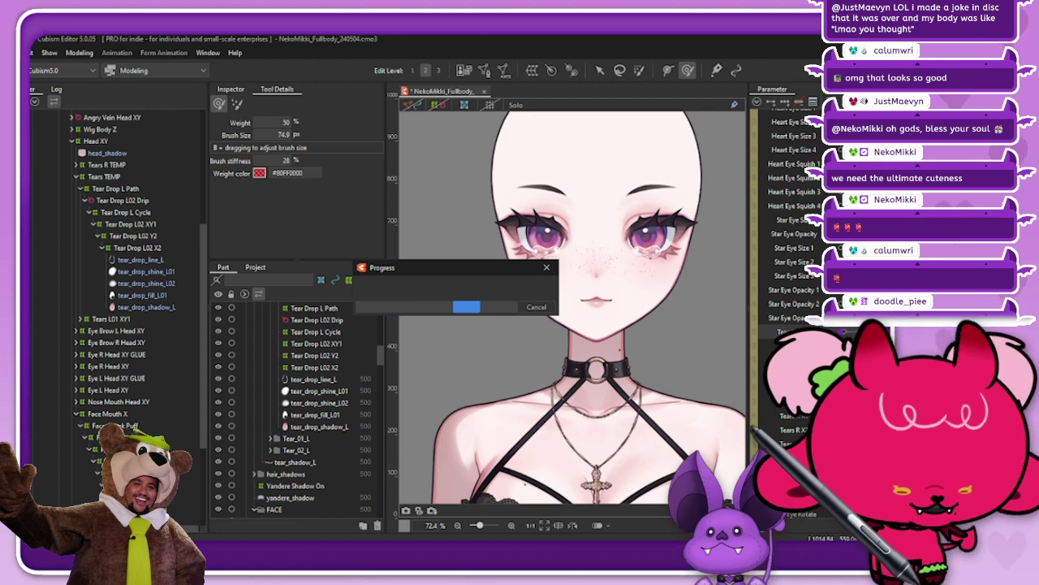
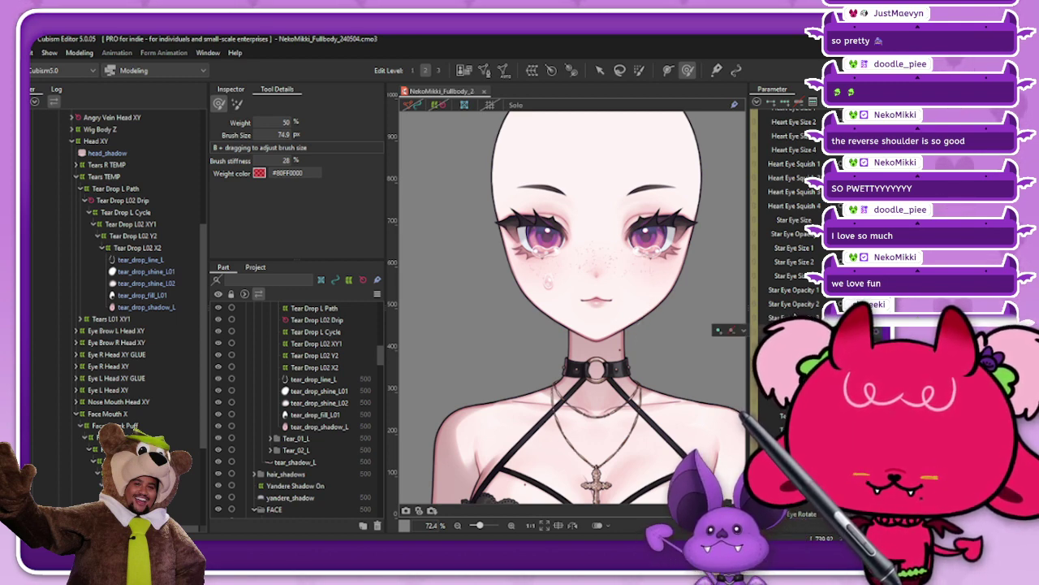
Inspect the tear_02_clip_L01 mesh and its properties by toggling its visibility, leaving it hidden
scroll(633, 246, "up", 5)
scroll(147, 366, "down", 3)
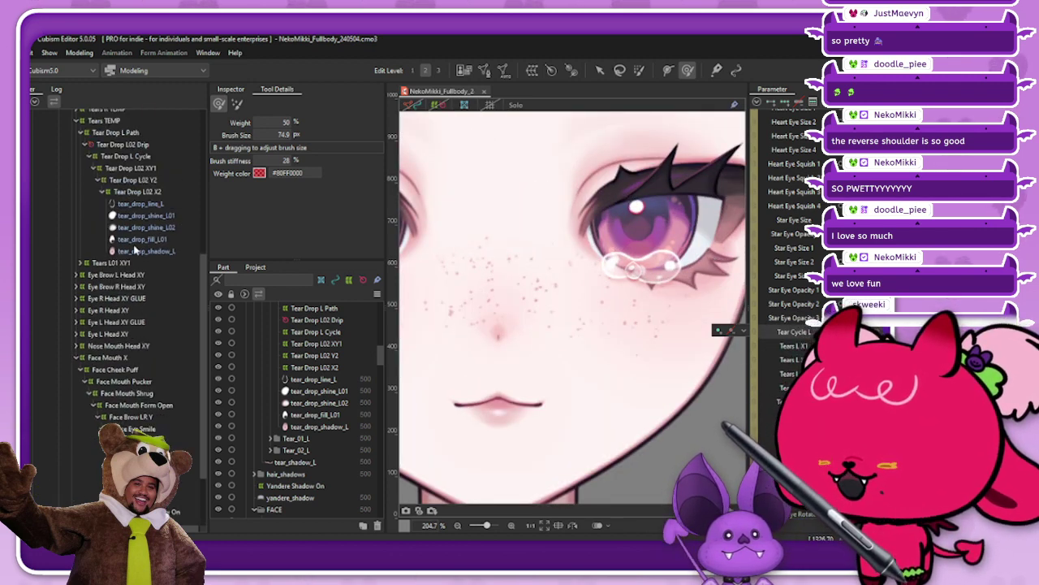
scroll(315, 381, "up", 5)
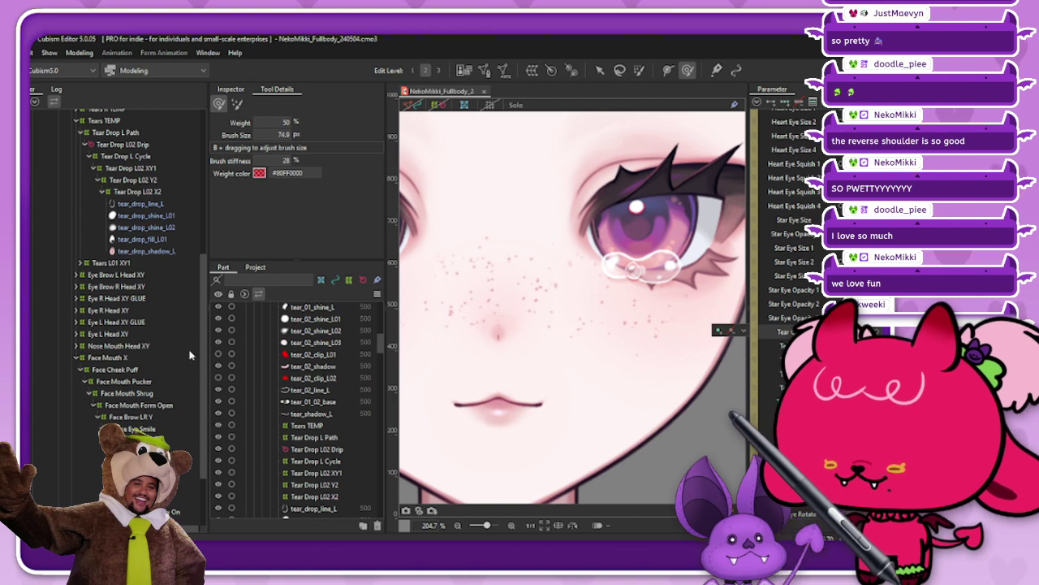
left_click(219, 354)
left_click(302, 358)
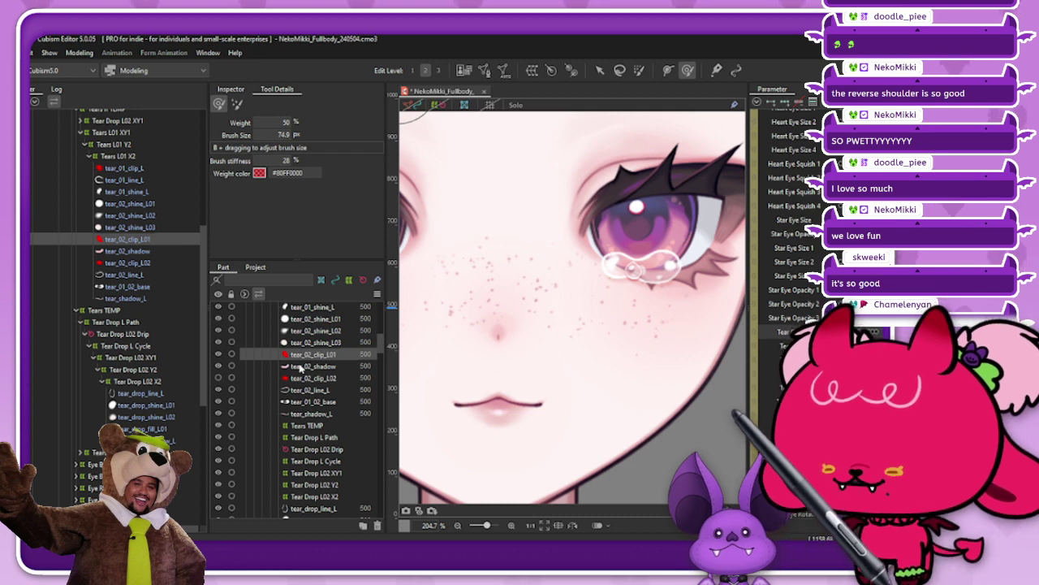
left_click(231, 88)
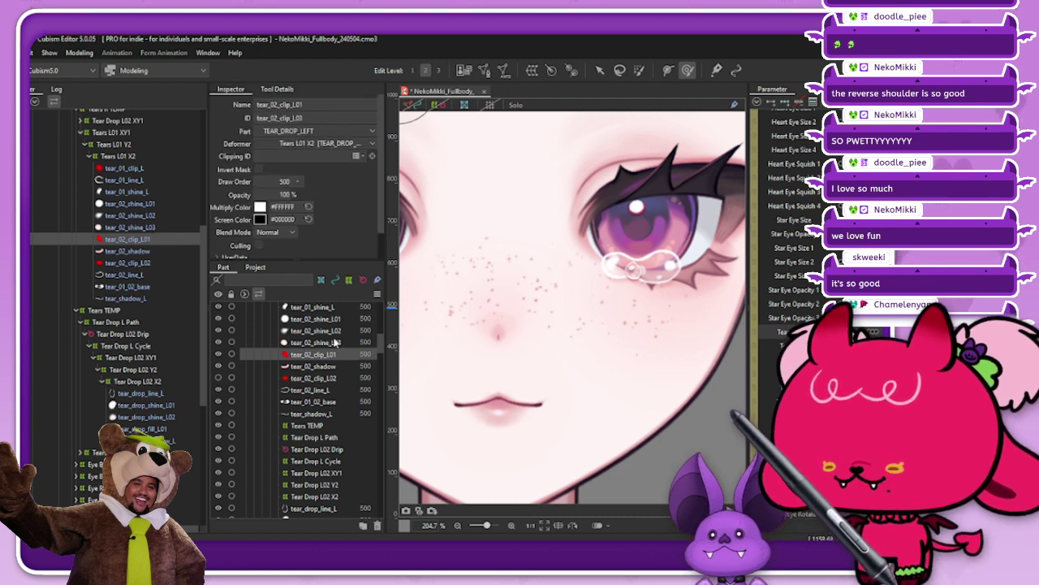
scroll(585, 284, "down", 3)
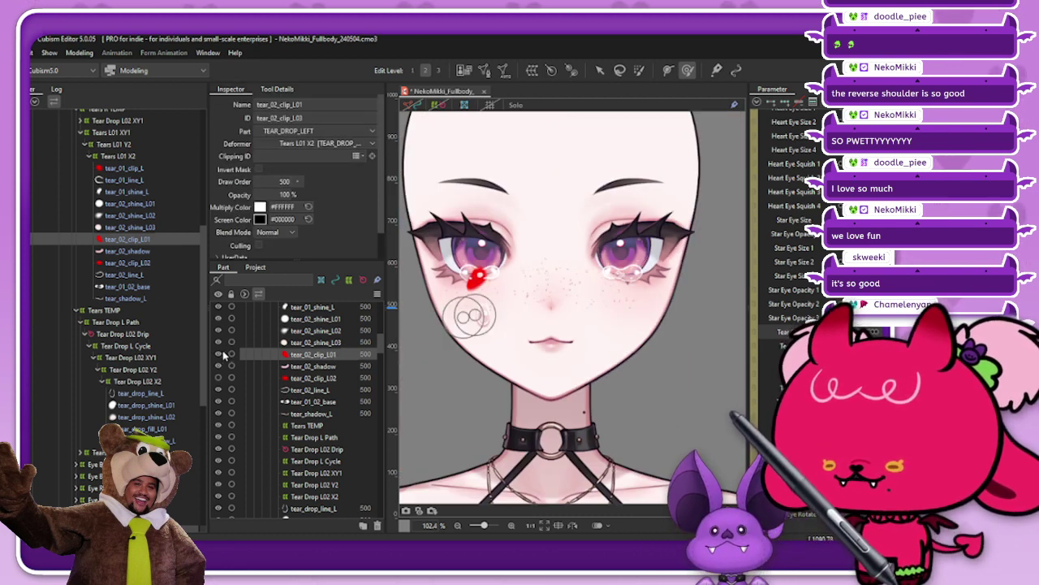
left_click(219, 354)
left_click(218, 354)
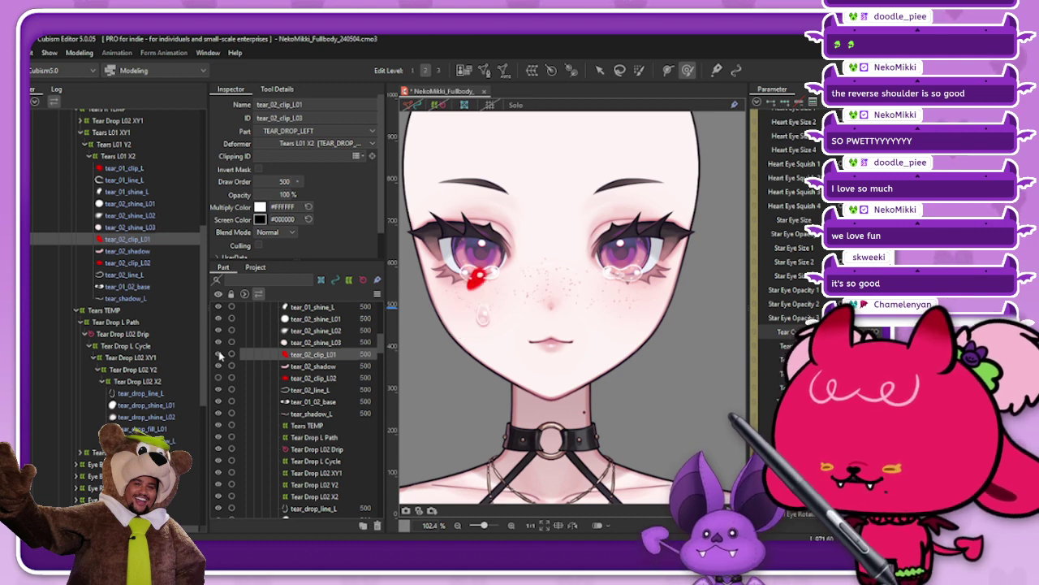
left_click(220, 355)
Collapse Tears R TEMP, expand Tears L01 XY1 down to its meshes, and select and show tear_01_clip_L with its mesh points
scroll(128, 331, "up", 1)
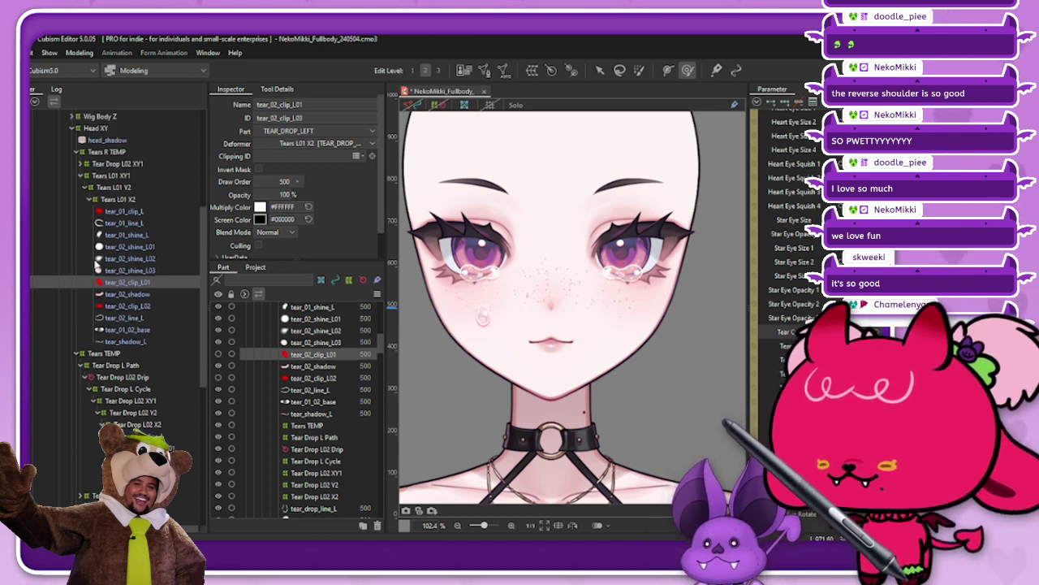
left_click(77, 154)
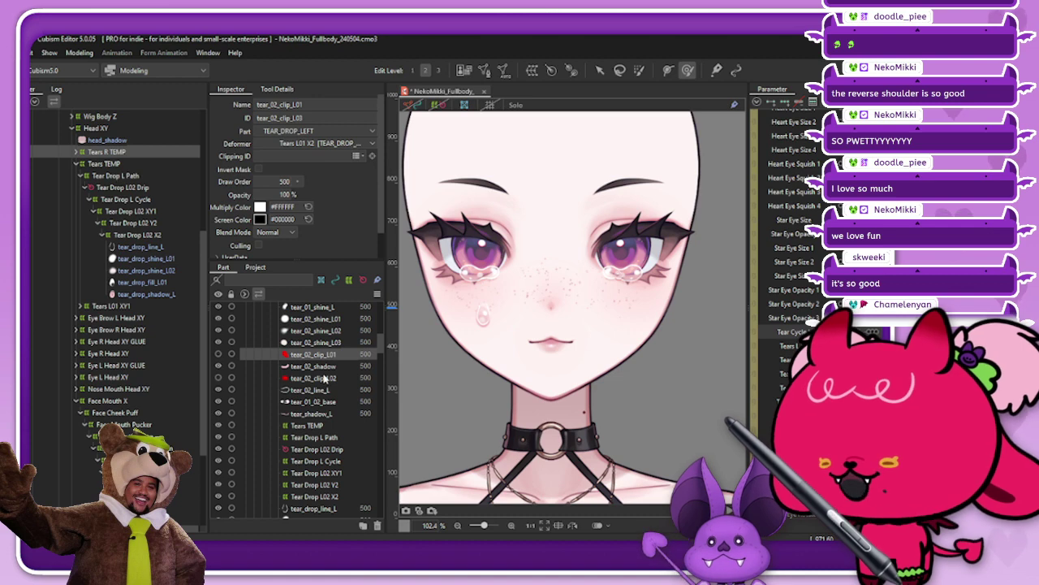
left_click(81, 306)
left_click(86, 318)
left_click(90, 330)
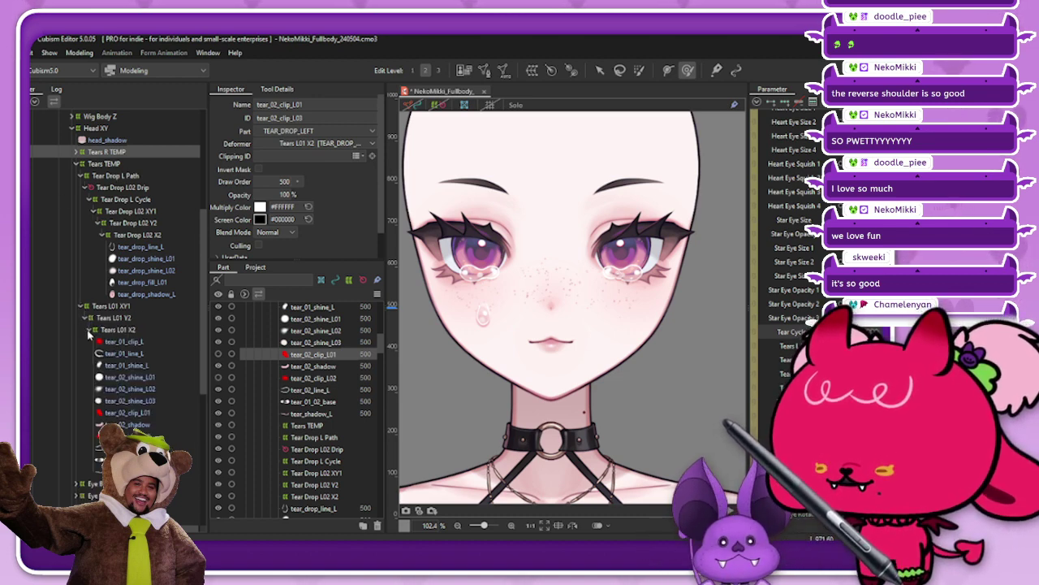
left_click(65, 344)
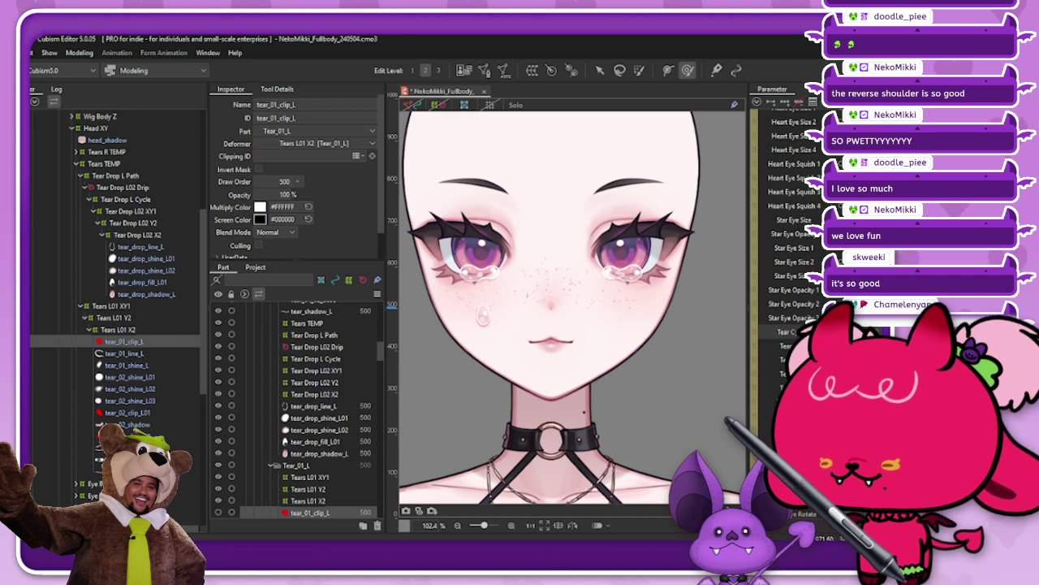
scroll(643, 264, "up", 5)
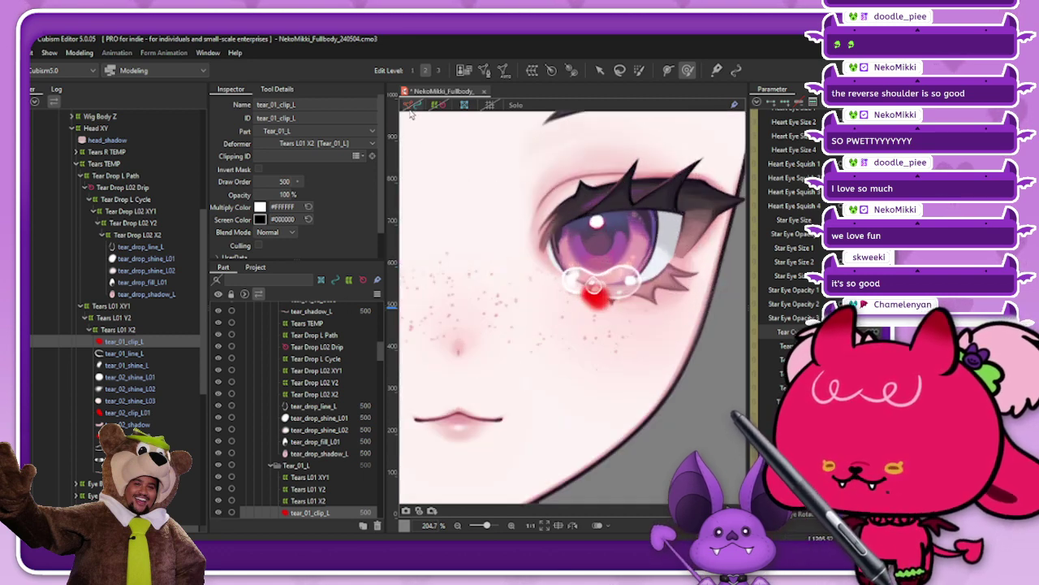
scroll(522, 147, "up", 2)
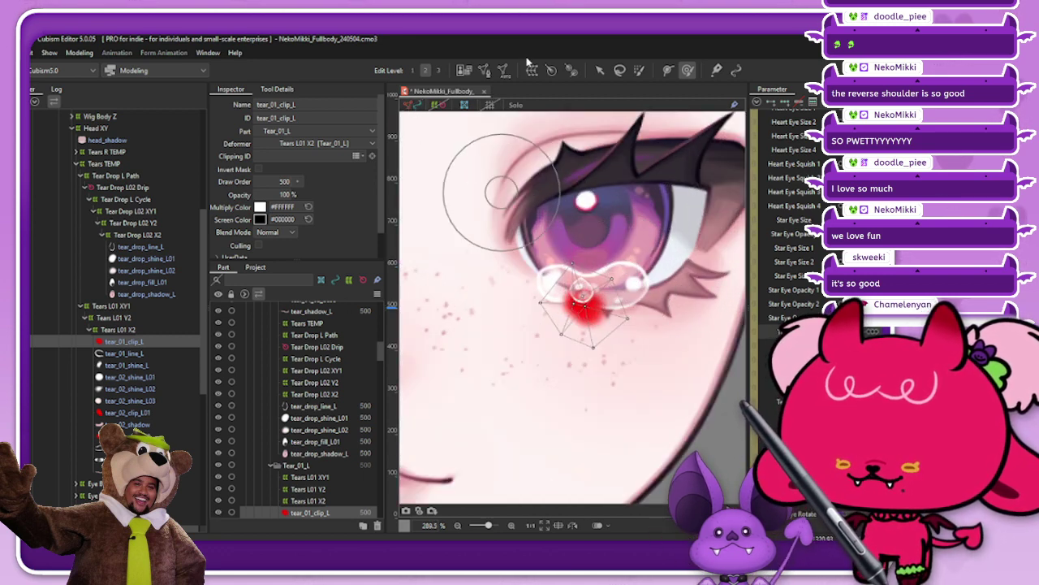
Move the tear_01_clip_L mesh up onto the lower eyelid, scale it down slightly, and nudge it over the teardrop's top
left_click(597, 71)
left_click_drag(587, 308, 586, 280)
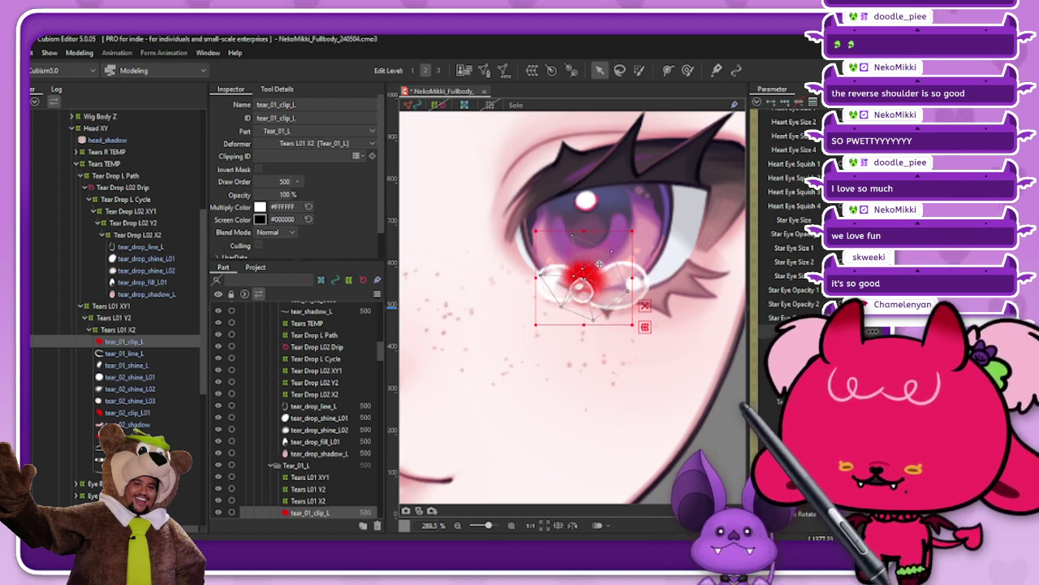
scroll(591, 270, "up", 2)
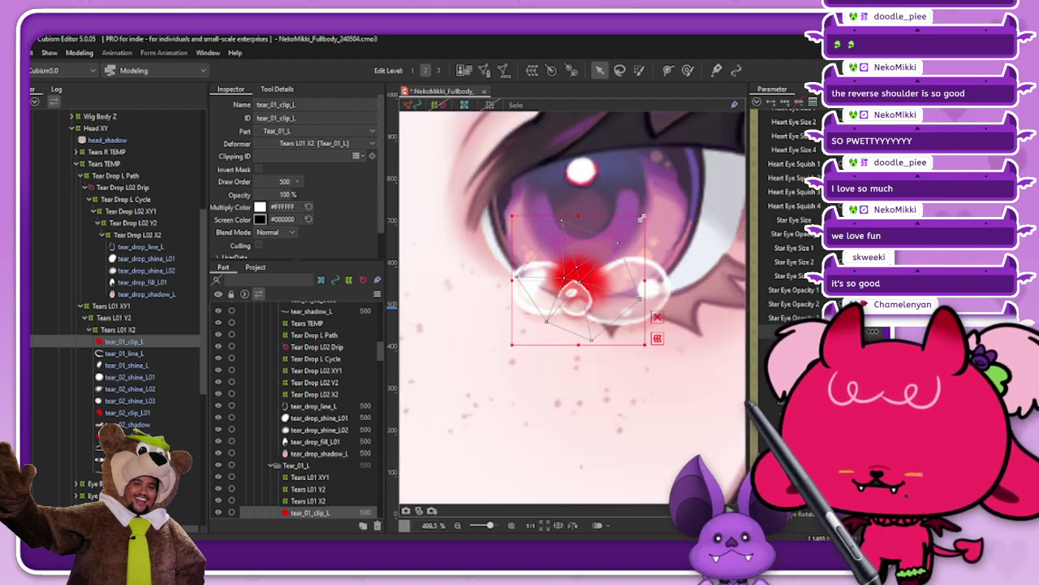
left_click_drag(640, 217, 624, 234)
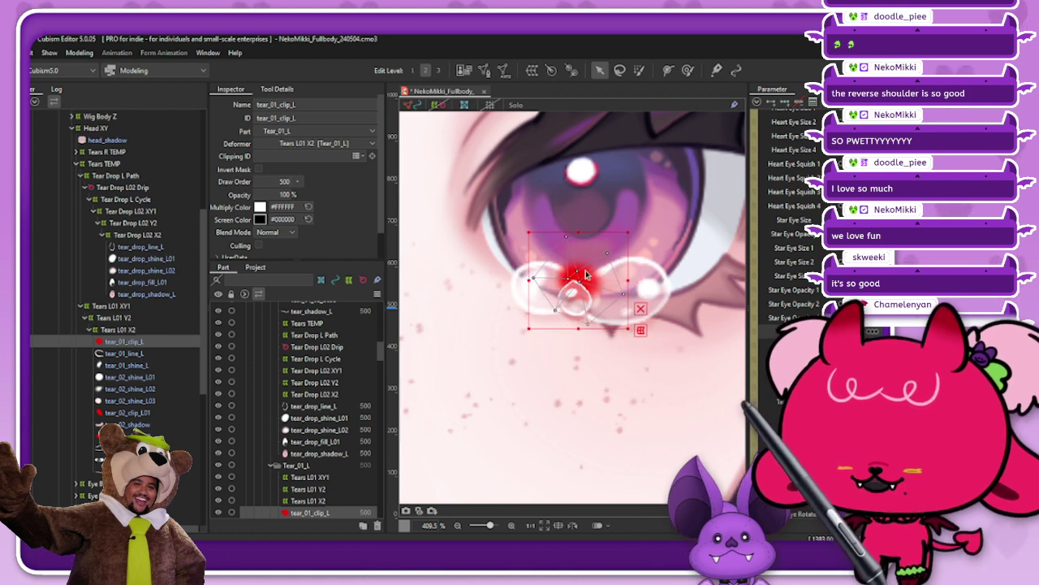
left_click_drag(581, 277, 573, 276)
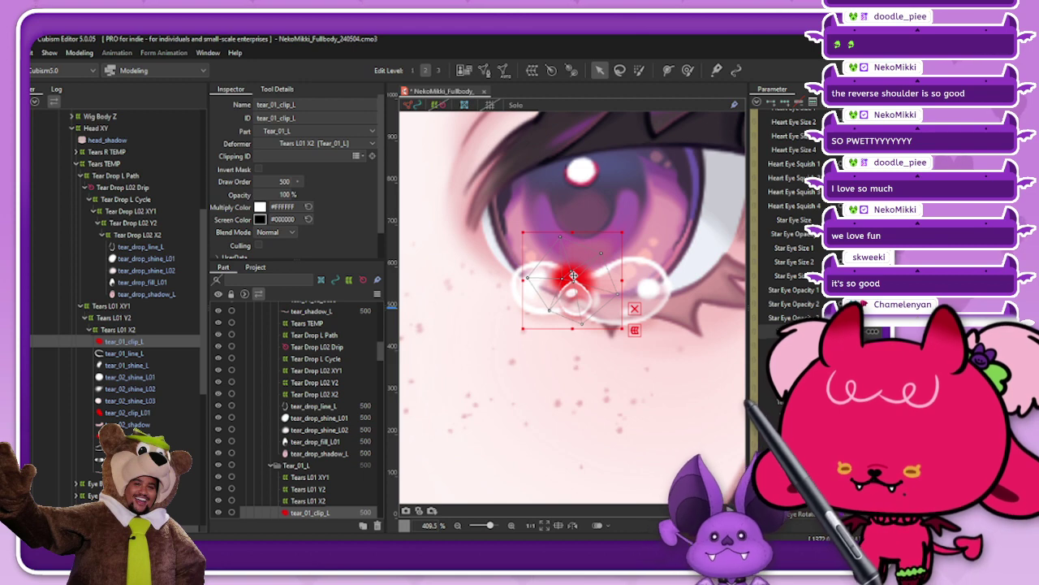
left_click_drag(574, 277, 573, 280)
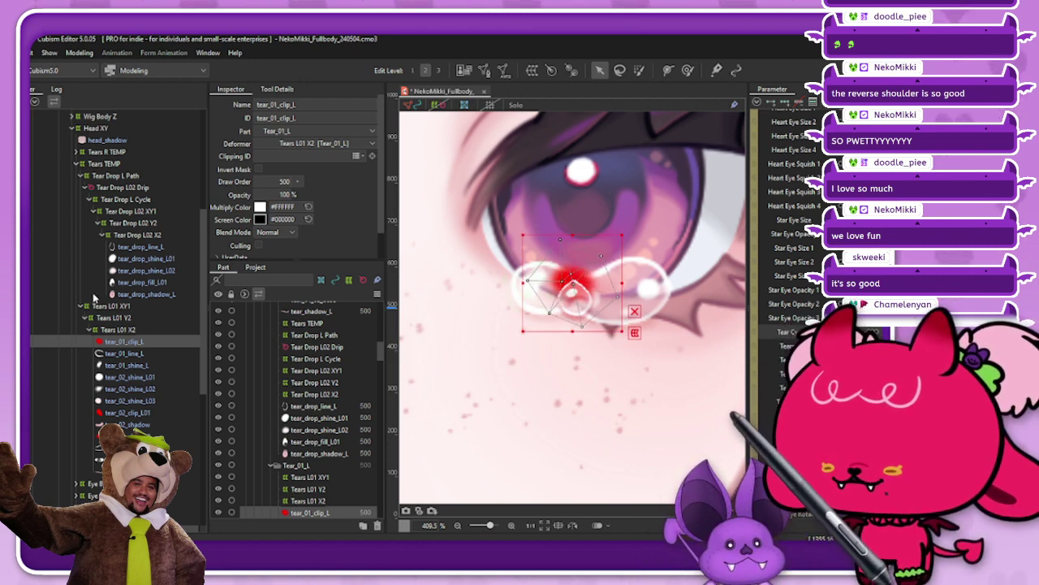
Move tear_drop_shadow_L out of TEAR_DROP_LEFT into the CRYING_EMOTE part, just above tear_shadow_L
left_click(146, 294)
scroll(294, 461, "down", 2)
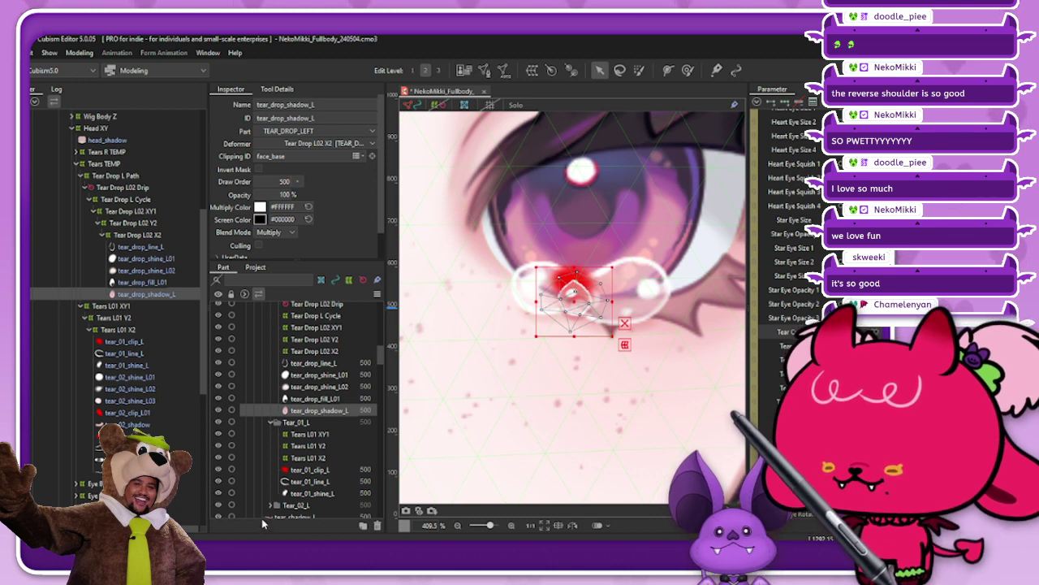
left_click(271, 423)
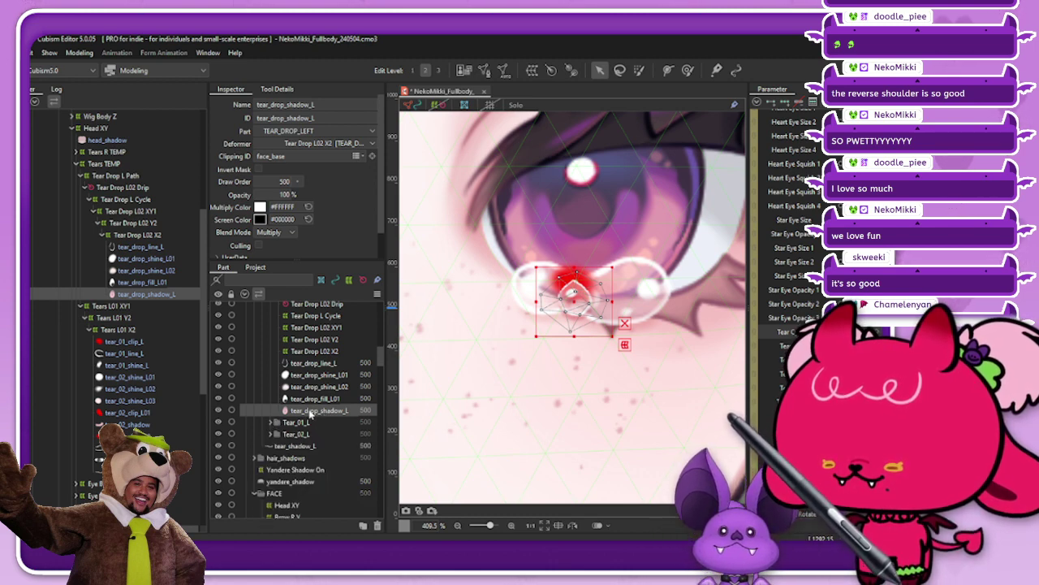
left_click_drag(310, 413, 298, 441)
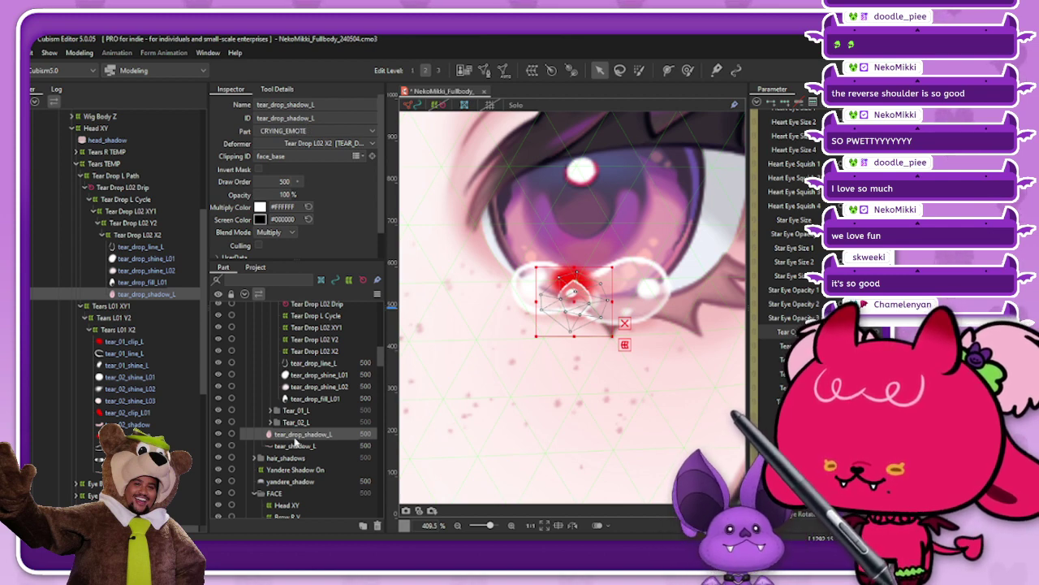
Clip tear_drop_line_L, tear_drop_shine_L01, tear_drop_shine_L02 and tear_drop_fill_L01 to tear_01_clip_L with an inverted mask
left_click(122, 341)
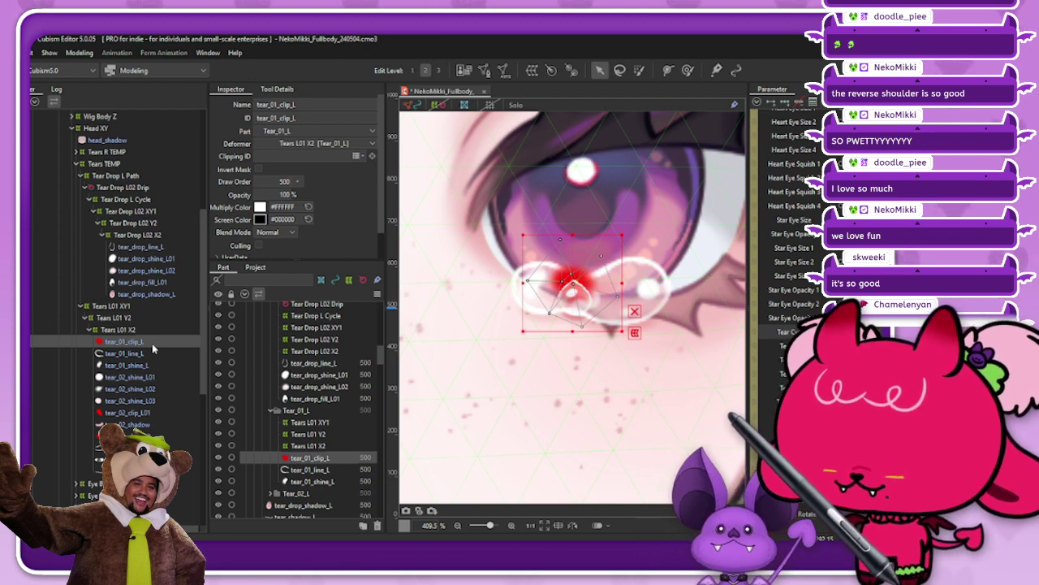
left_click(153, 283)
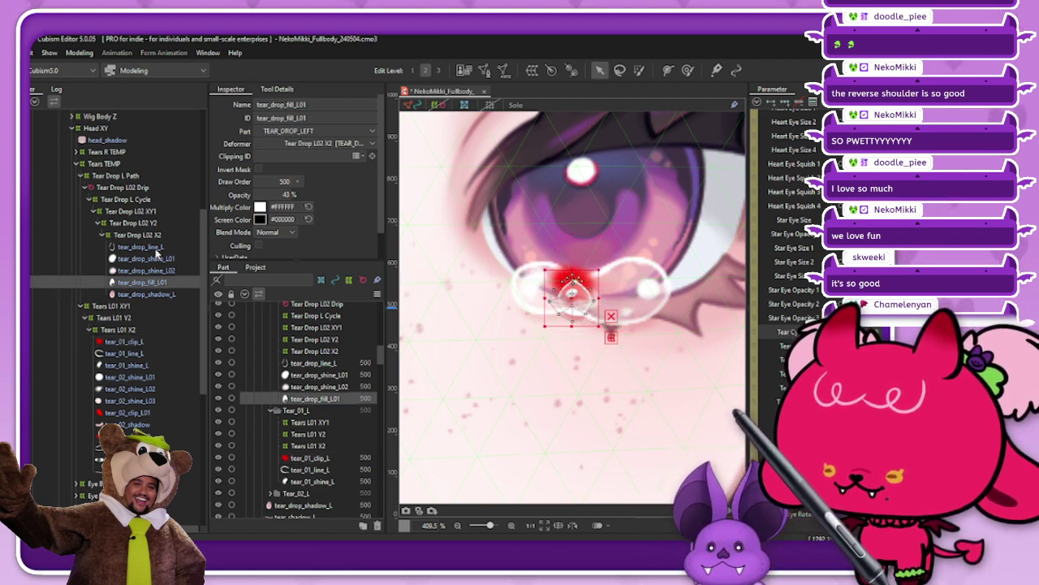
left_click(159, 294)
left_click(162, 248, "shift")
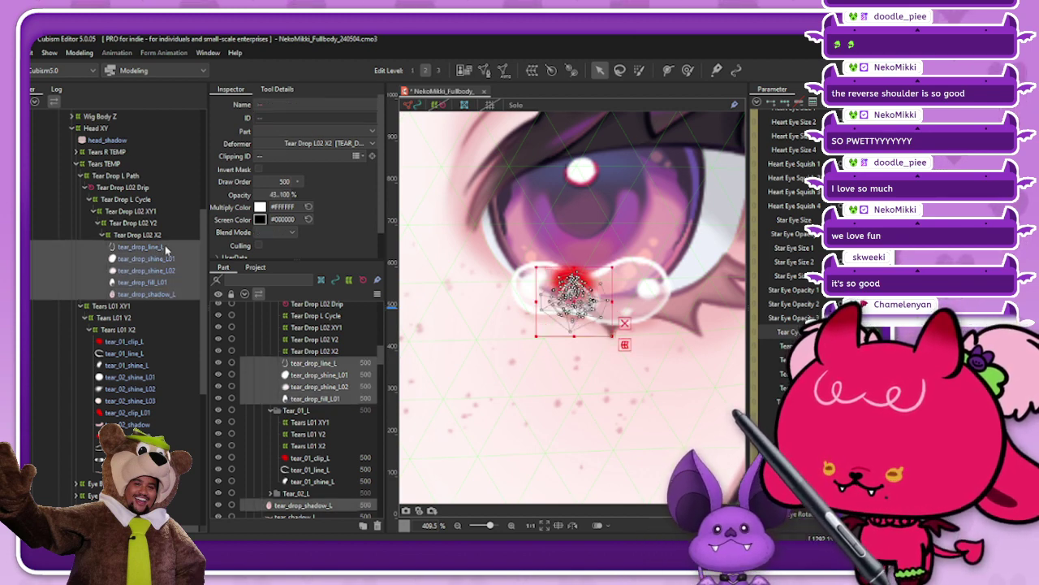
left_click(167, 293, "ctrl")
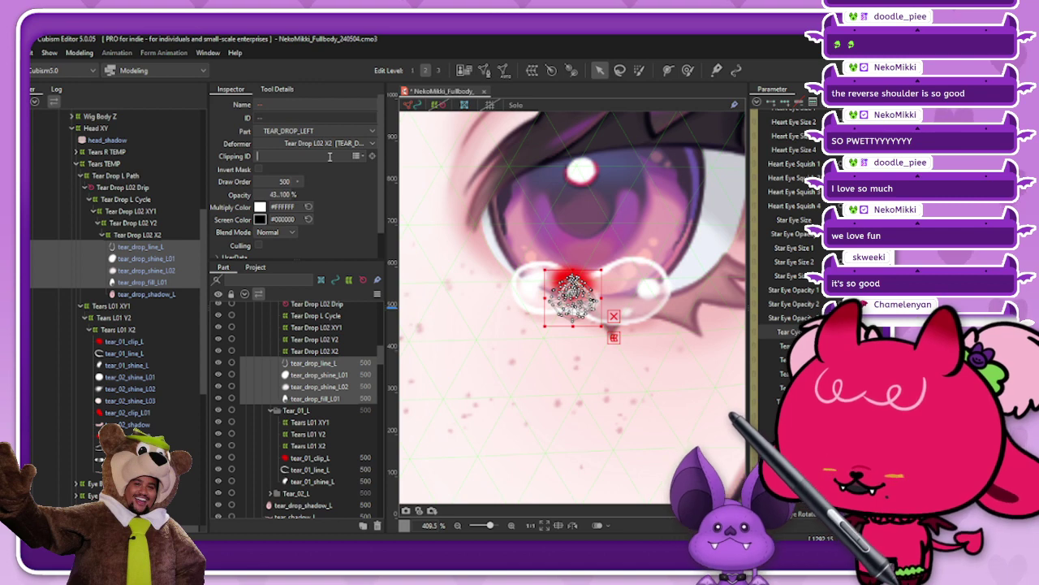
type("tear_01_clip_L")
key("Return")
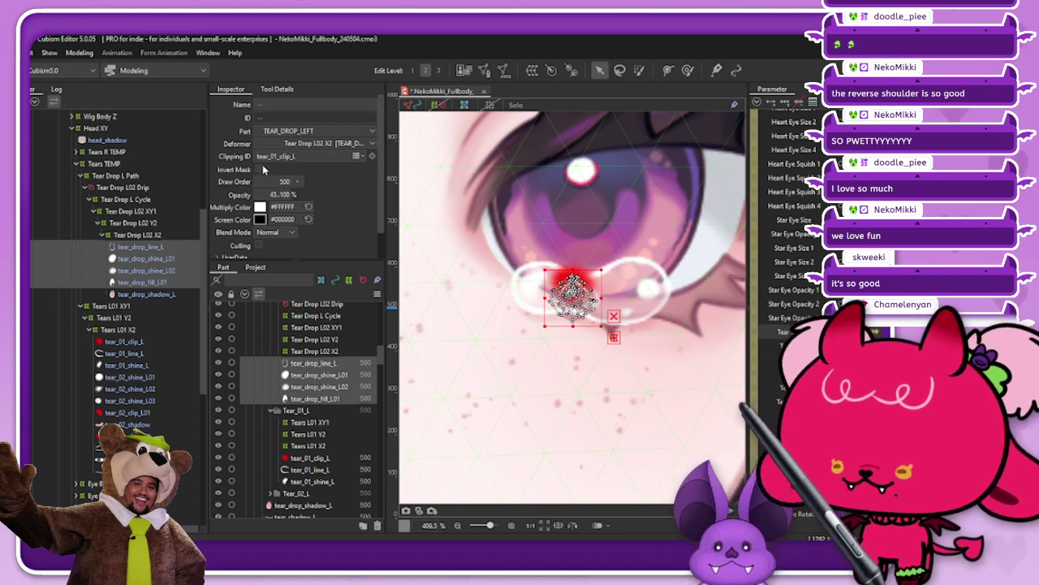
Set the opacity of tear_01_clip_L to 0% and check the clipped teardrop with its mesh hidden and shown
left_click(120, 342)
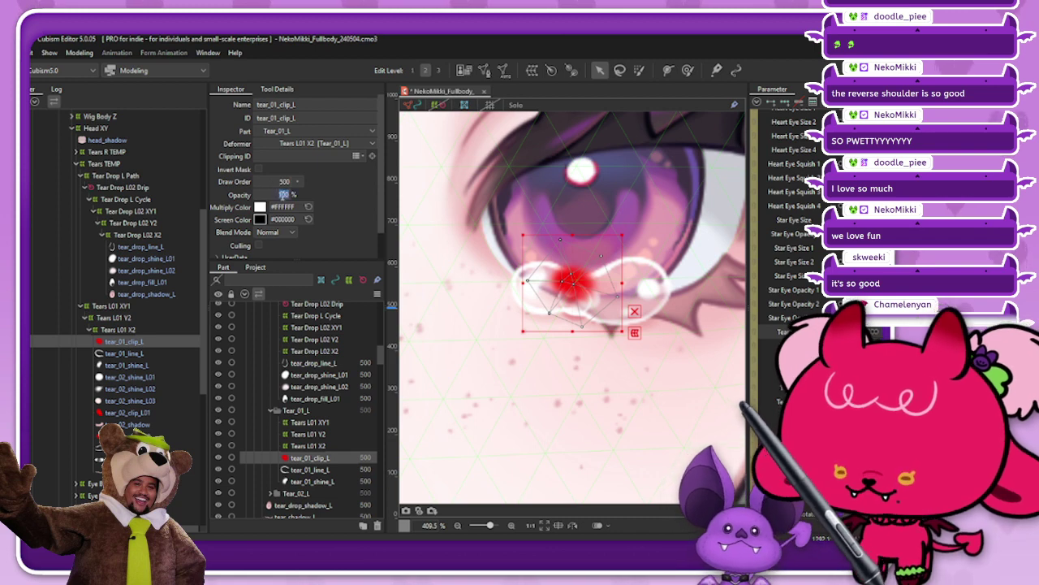
left_click(415, 107)
scroll(507, 176, "down", 3)
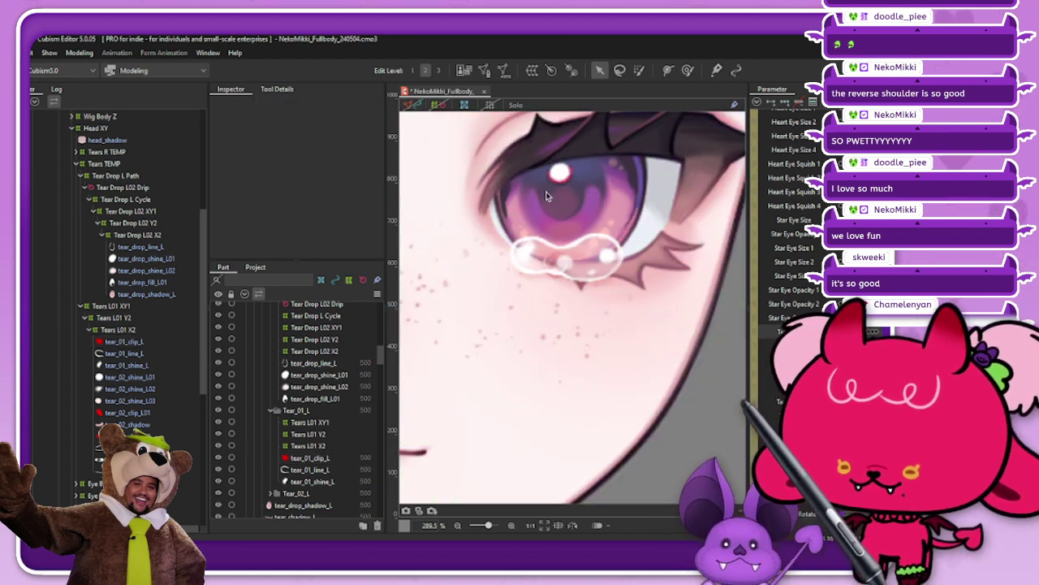
scroll(534, 228, "up", 3)
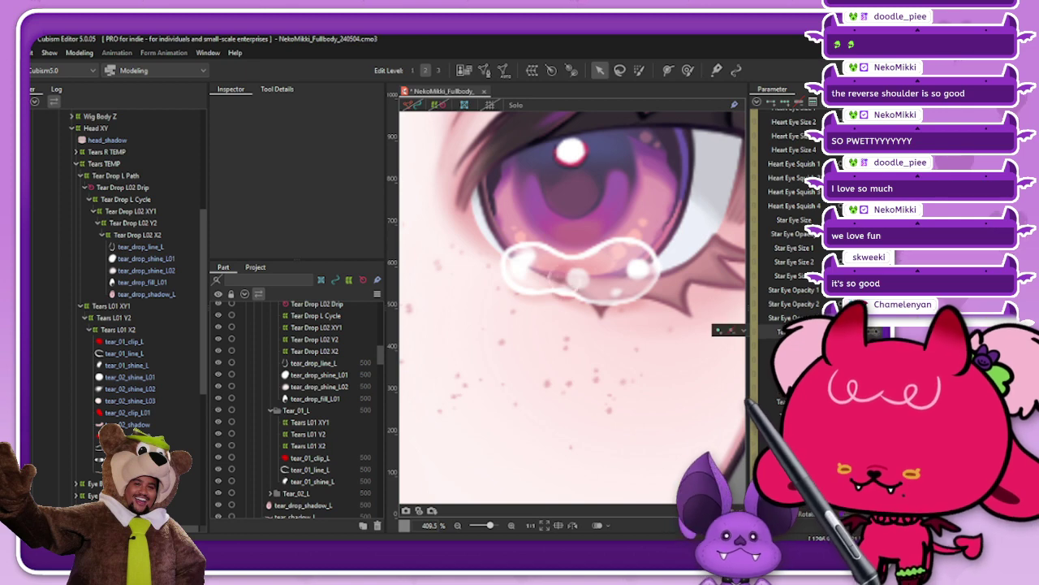
left_click(162, 343)
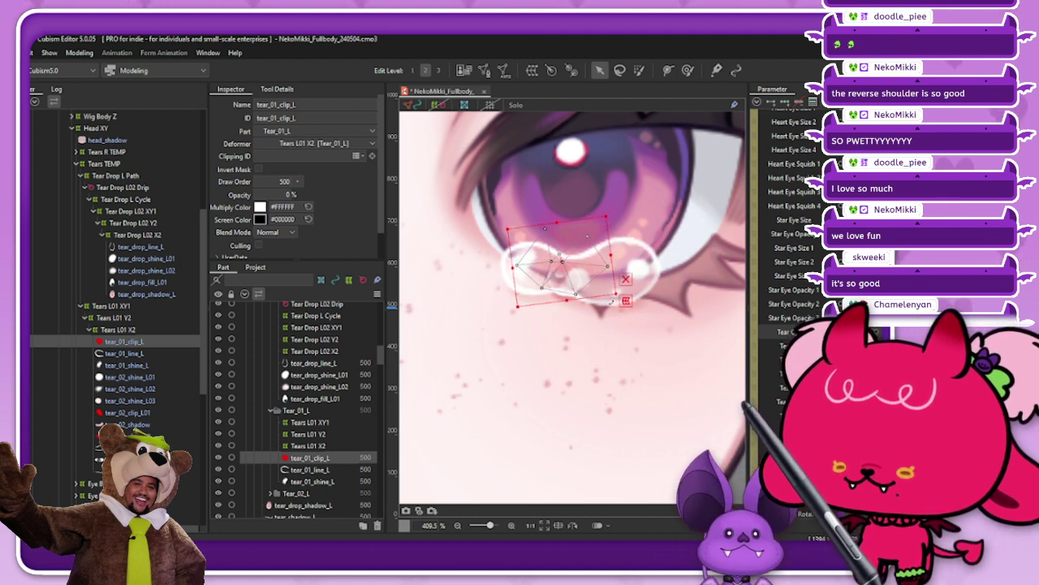
Remove the clipping ID from tear_drop_shine_L01 and deselect the mesh
left_click(561, 273)
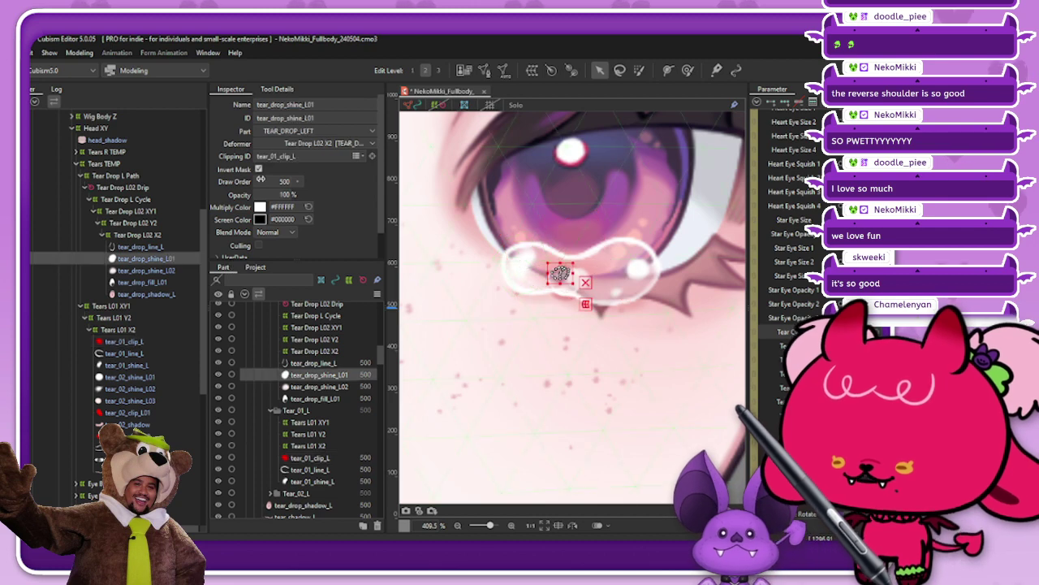
double_click(300, 159)
key("BackSpace")
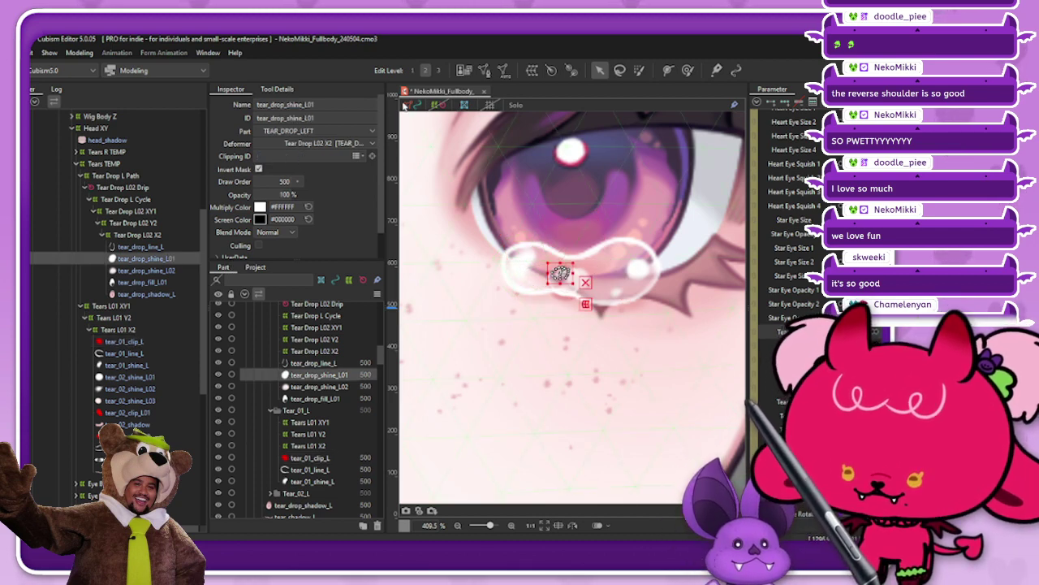
left_click(577, 219)
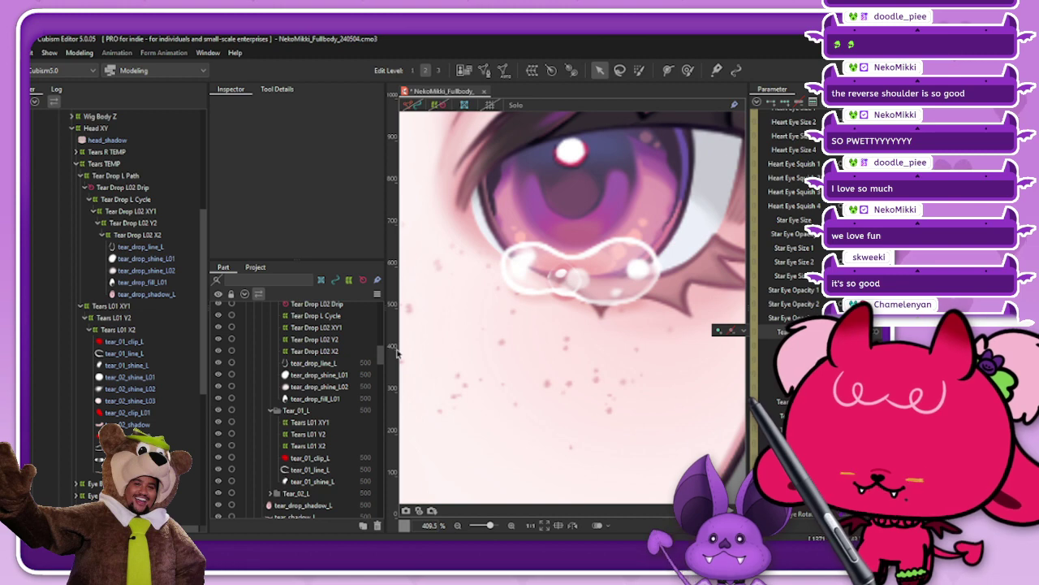
Adjust the Tear Cycle L key values for its linked deformers and meshes, changing 0.0 to 0.1 and 0.1 to 0.2
left_click(742, 330)
left_click(761, 334)
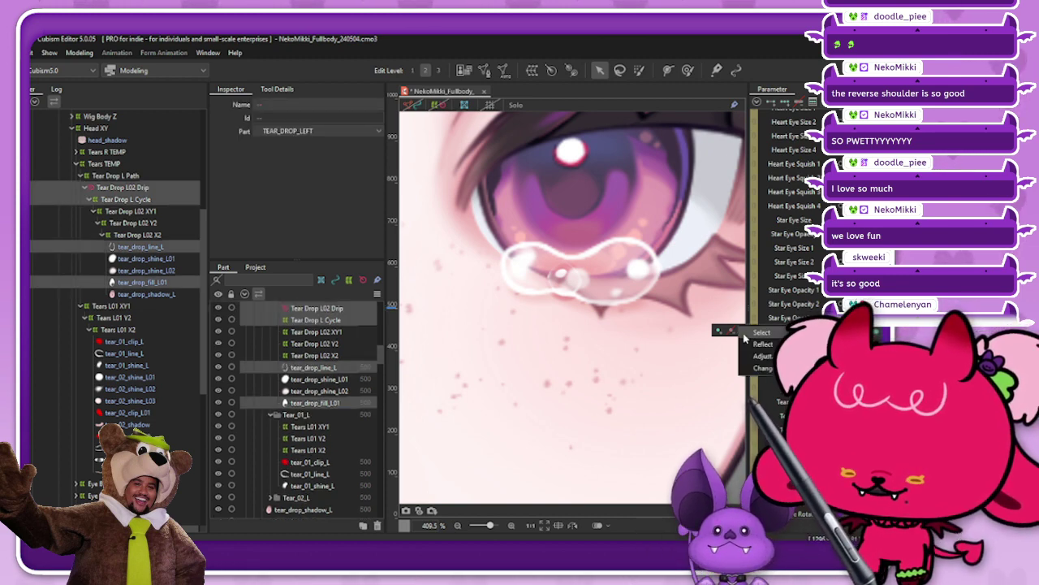
left_click(762, 356)
double_click(497, 255)
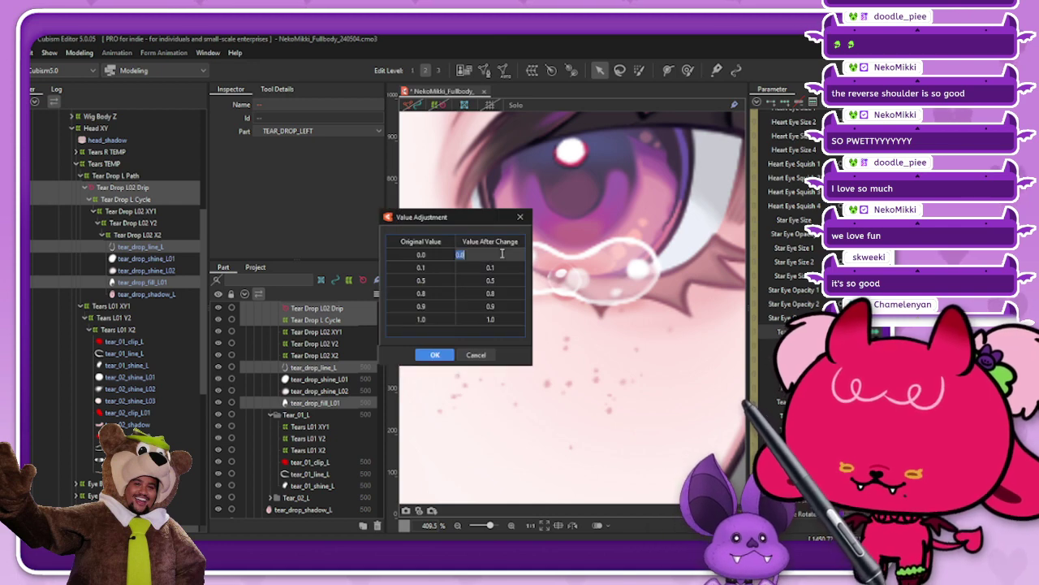
type("0.1")
key("Return")
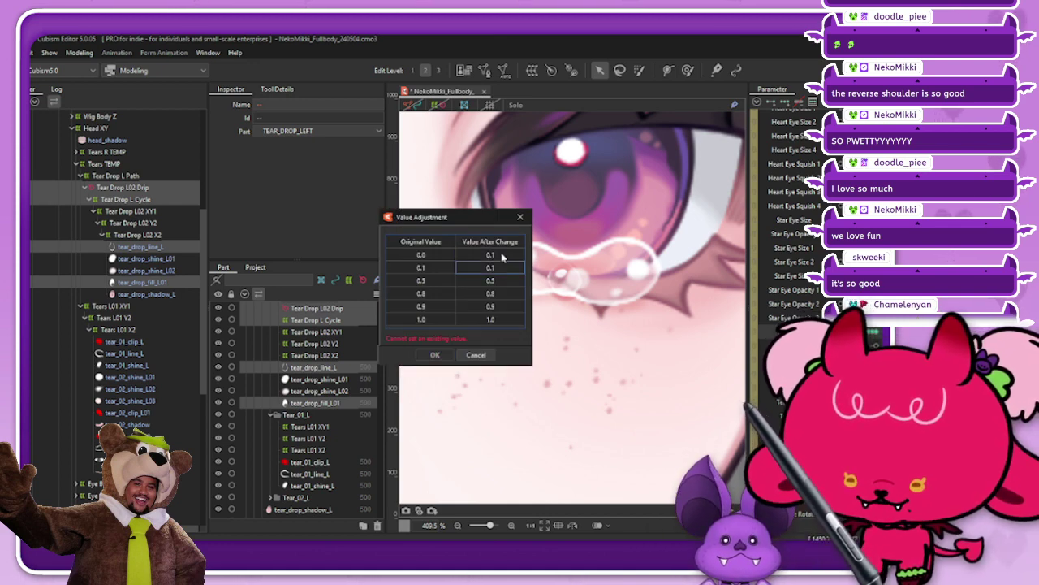
double_click(495, 267)
type("0.2")
key("Return")
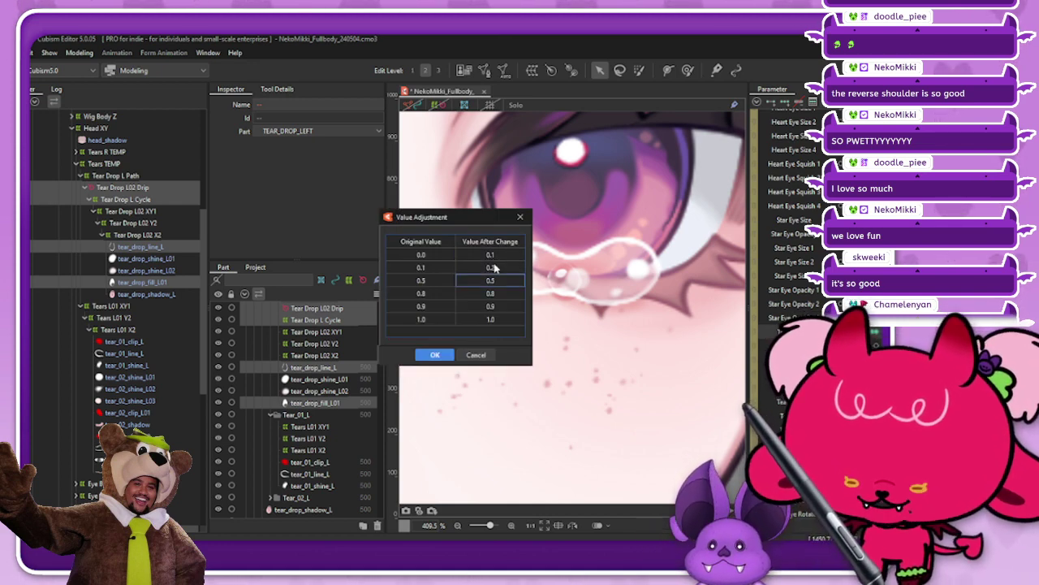
left_click(433, 355)
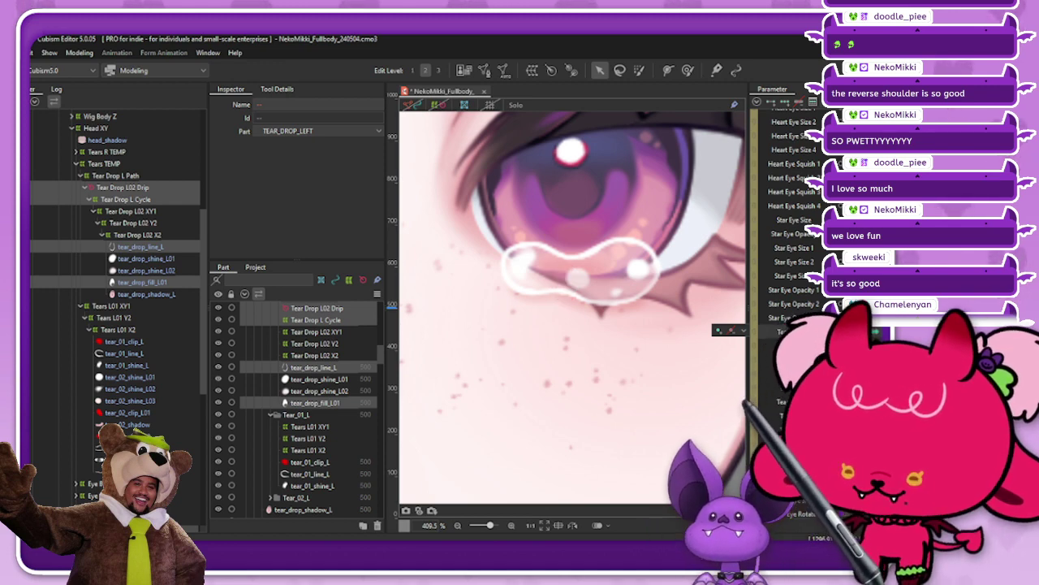
Select the objects keyed to Tear Cycle L and blend their keyform with a compatibility of -50
left_click(146, 203)
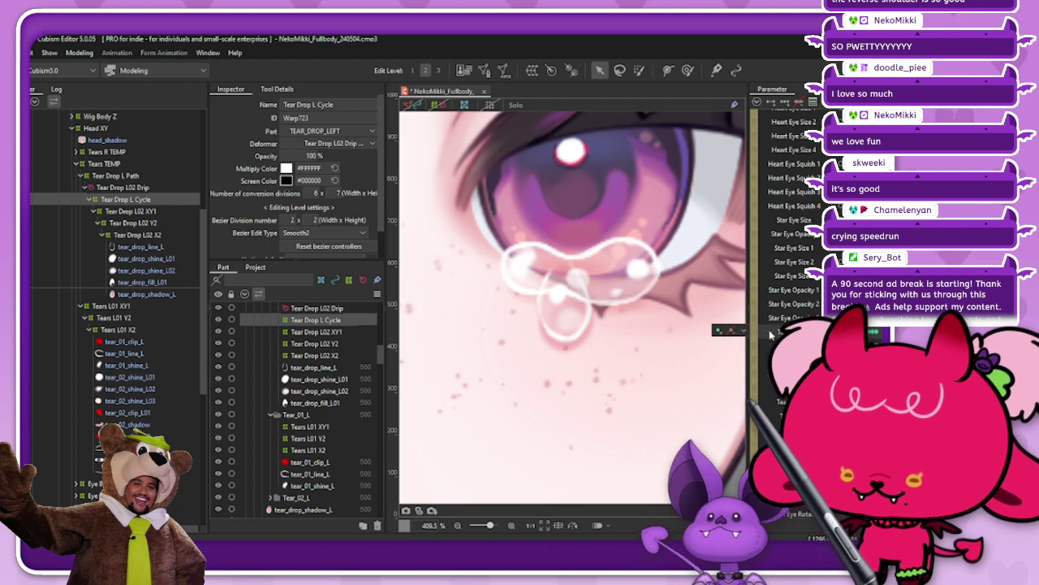
left_click(719, 331)
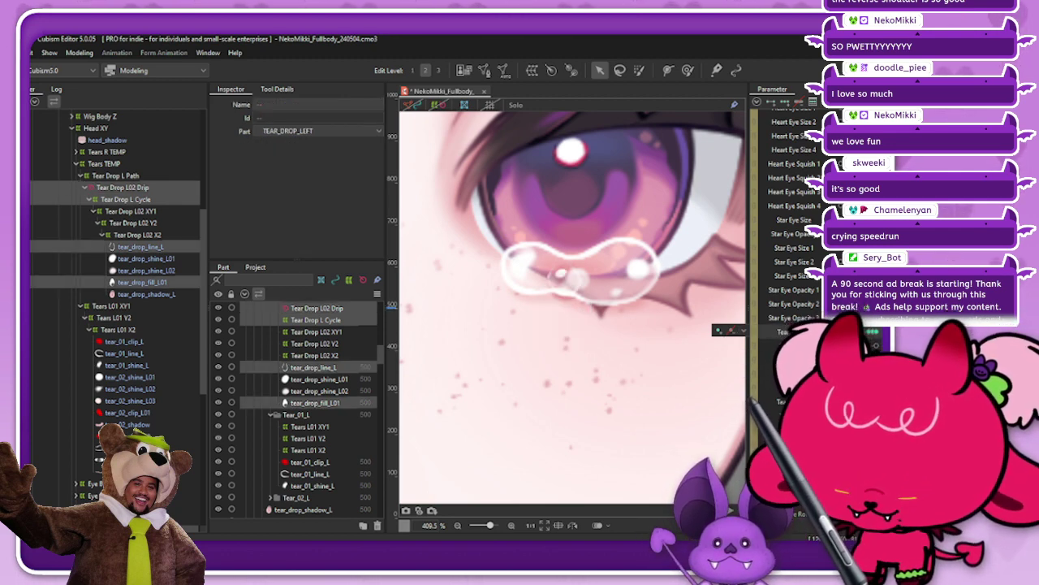
key("ctrl+b")
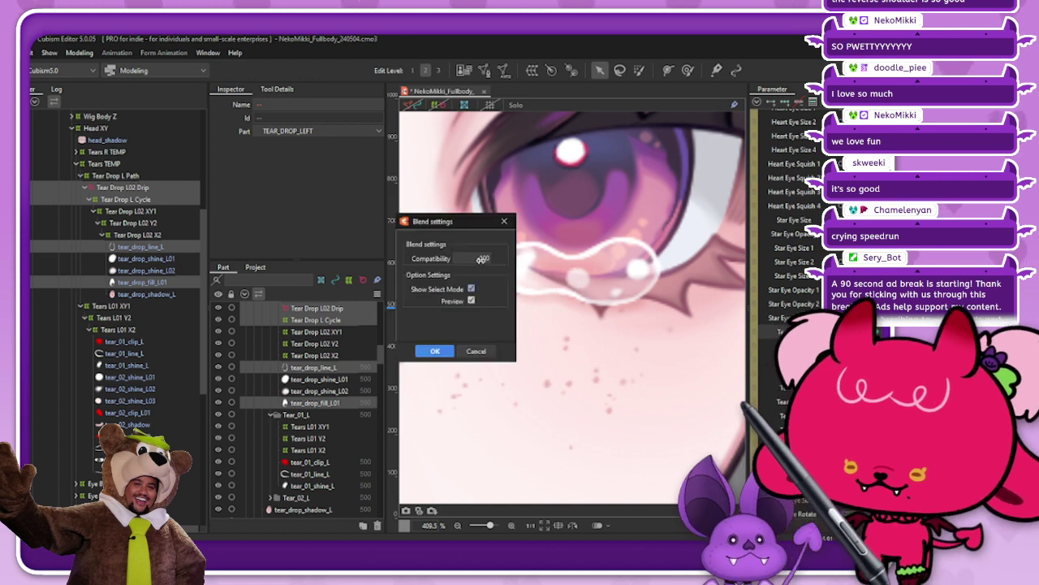
double_click(483, 259)
type("-50")
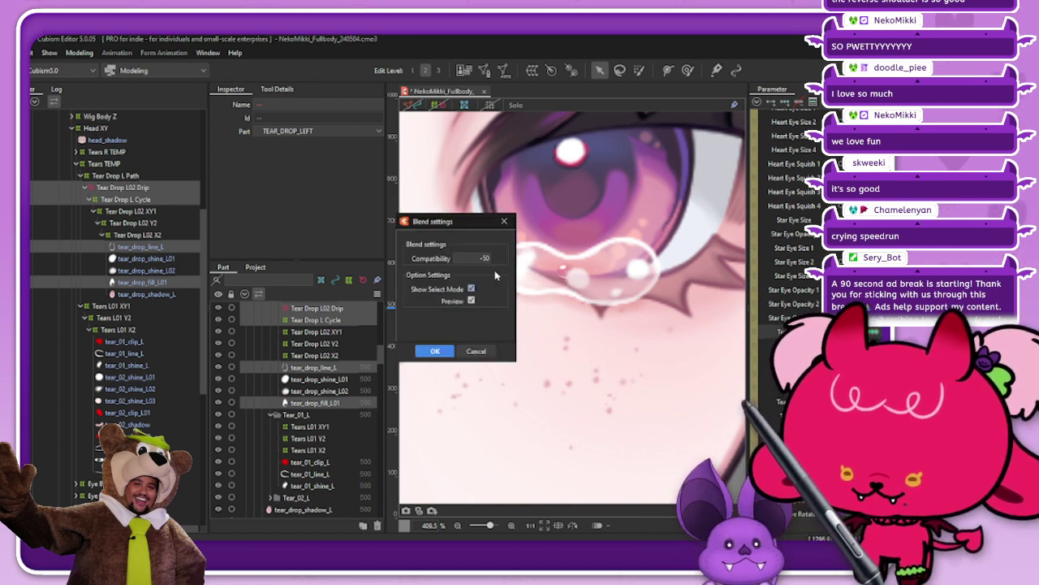
left_click(437, 352)
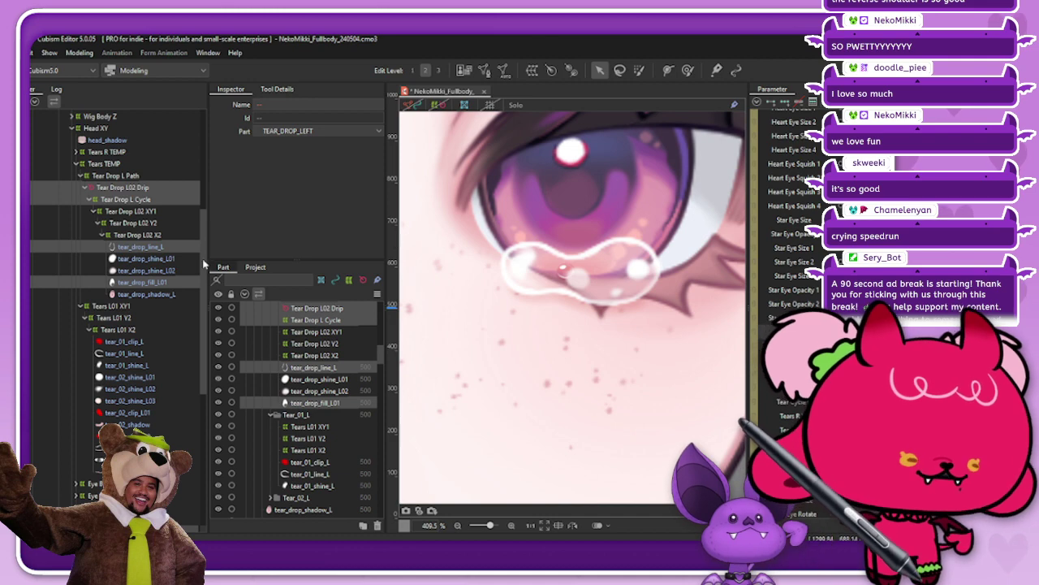
Nudge the upper mesh points of tear_drop_fill_L01 slightly left with the Deform Brush
left_click(143, 247)
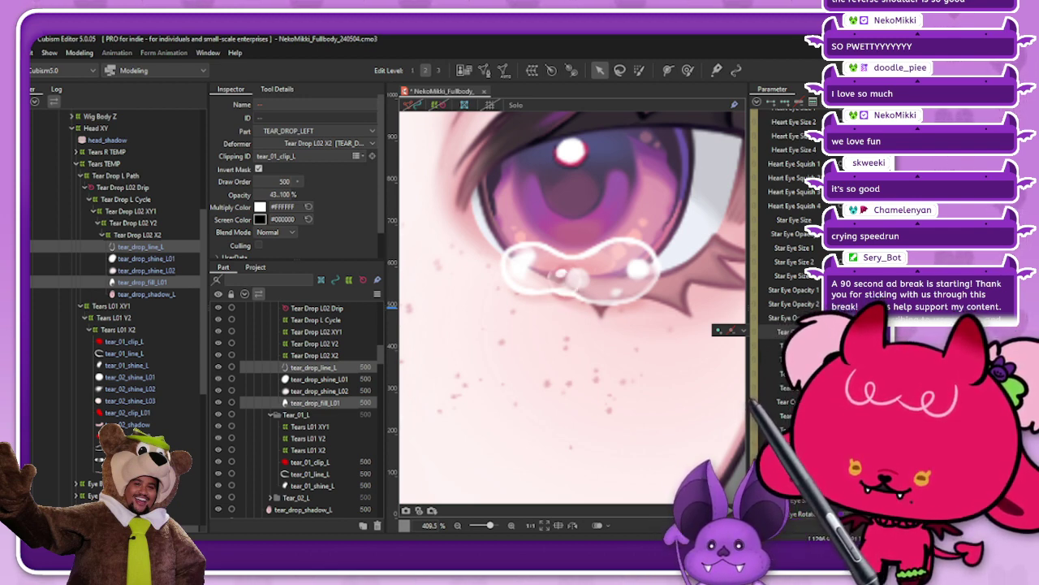
left_click(139, 284)
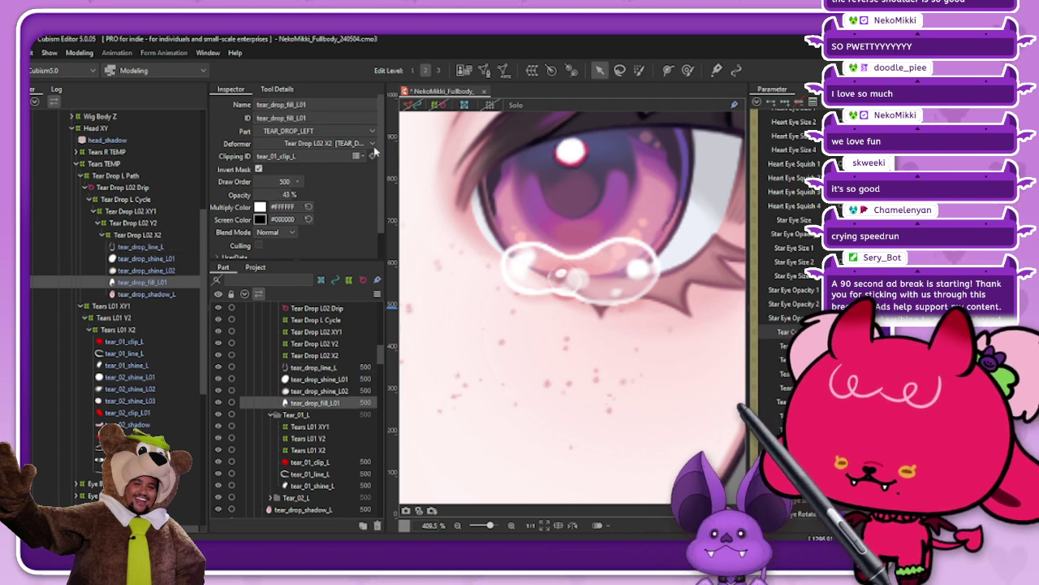
scroll(574, 268, "up", 4)
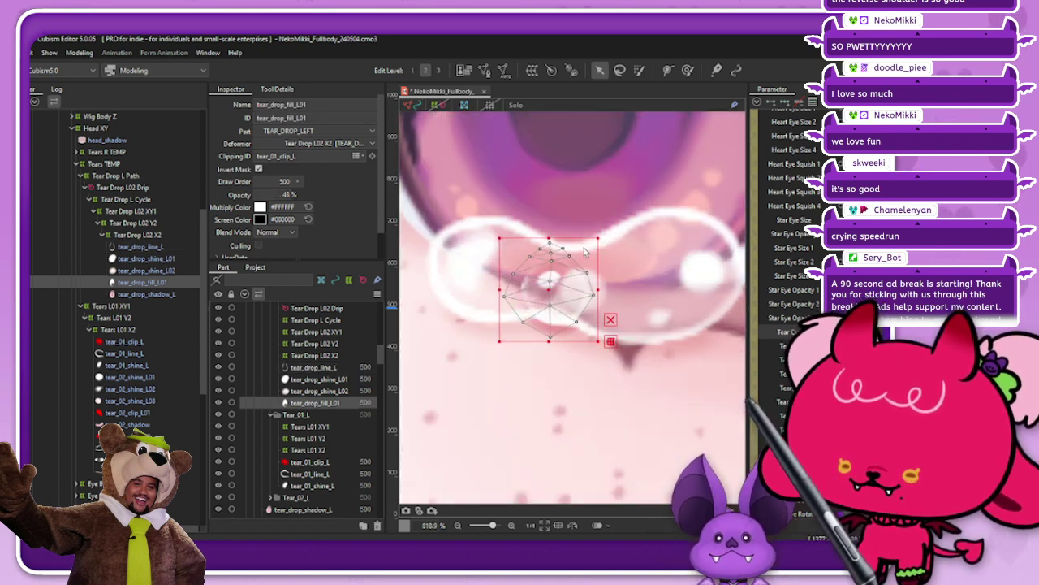
left_click(688, 70)
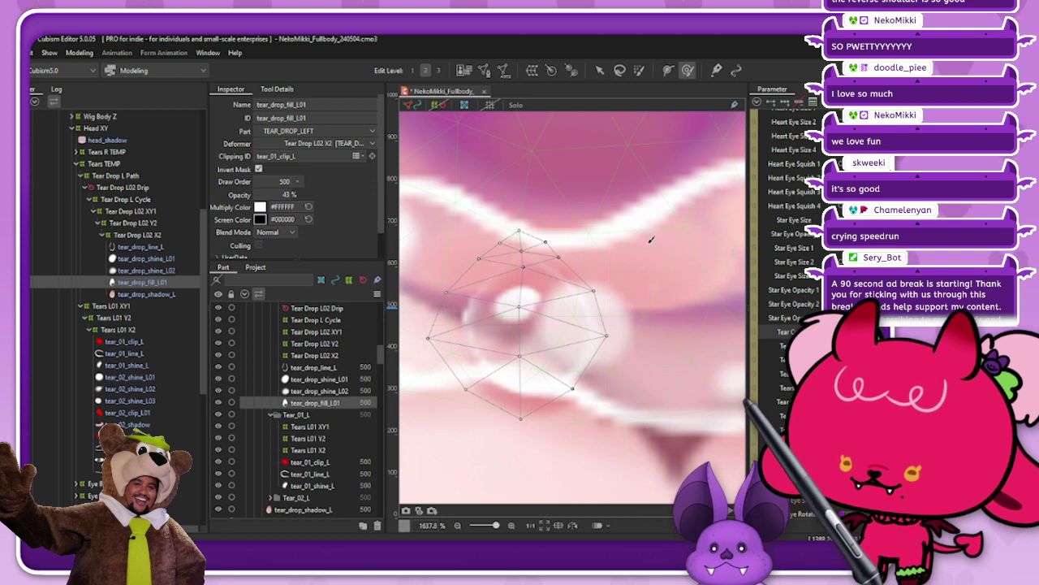
mouse_move(601, 191)
left_mouse_down()
mouse_move(601, 236)
mouse_move(583, 251)
mouse_move(596, 234)
mouse_move(589, 241)
mouse_move(583, 190)
mouse_move(572, 196)
mouse_move(571, 176)
mouse_move(560, 179)
mouse_move(557, 191)
left_mouse_up()
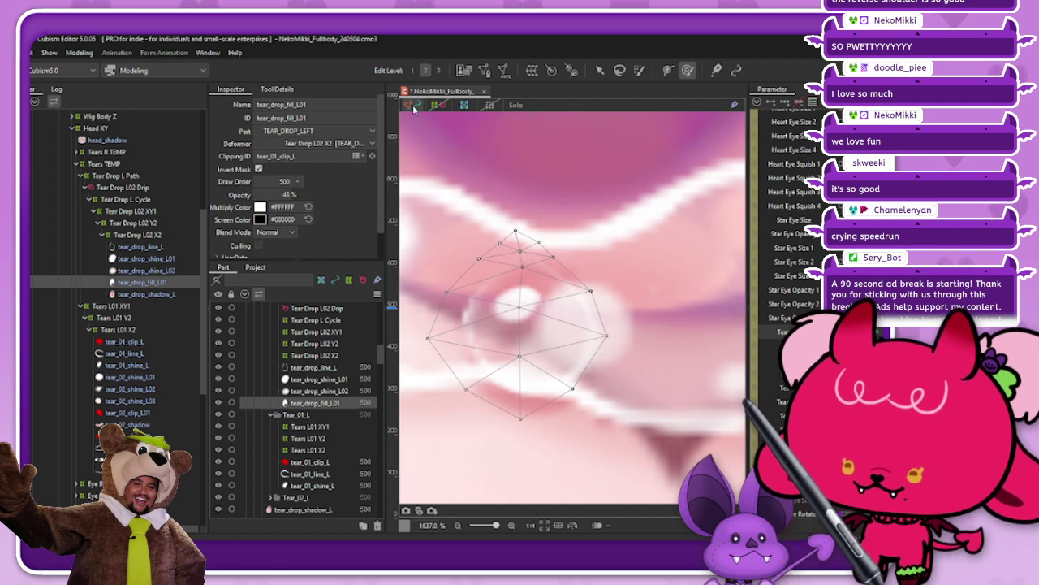
Hide the mesh overlay and scrub through Tear Cycle L to check the left teardrop's motion under the eye
left_click(414, 104)
scroll(568, 274, "down", 5)
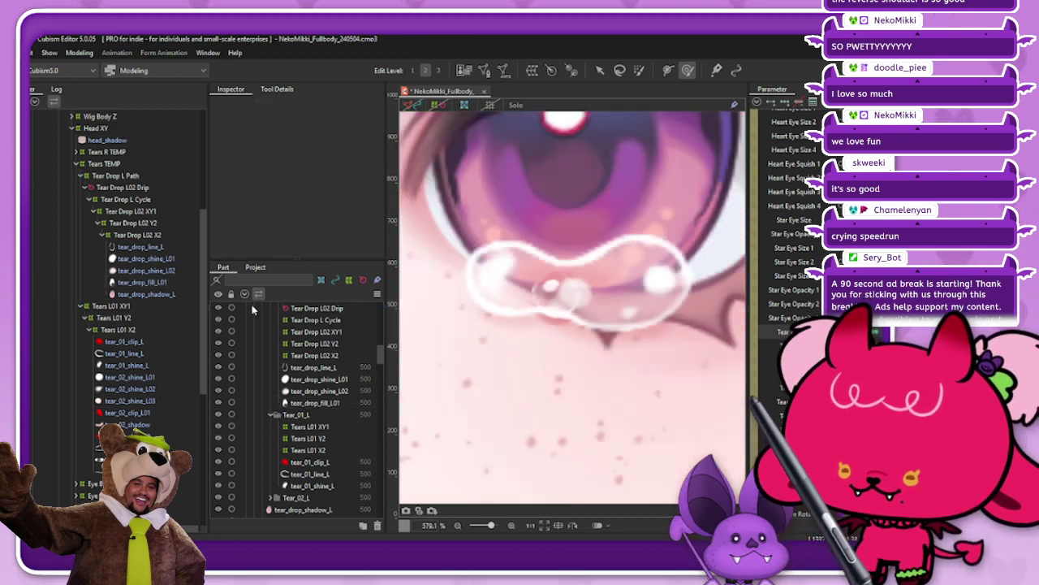
left_click(150, 286)
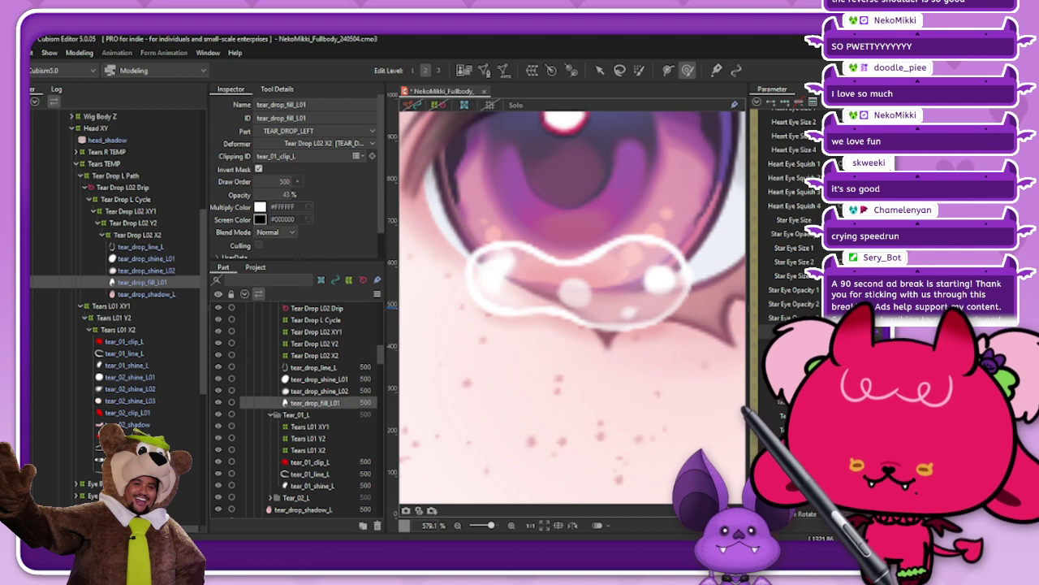
left_click(763, 332)
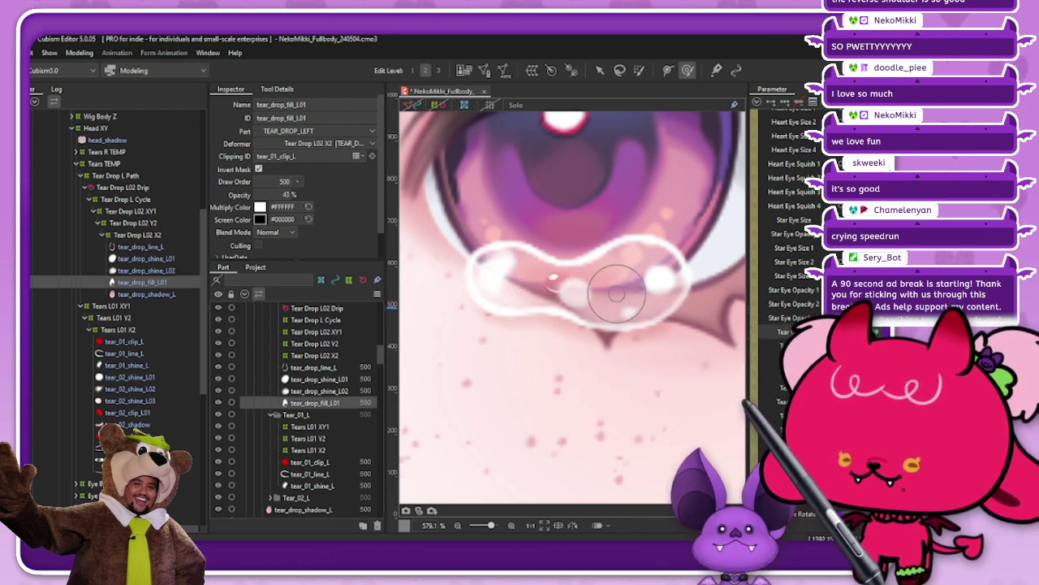
left_click_drag(876, 331, 845, 331)
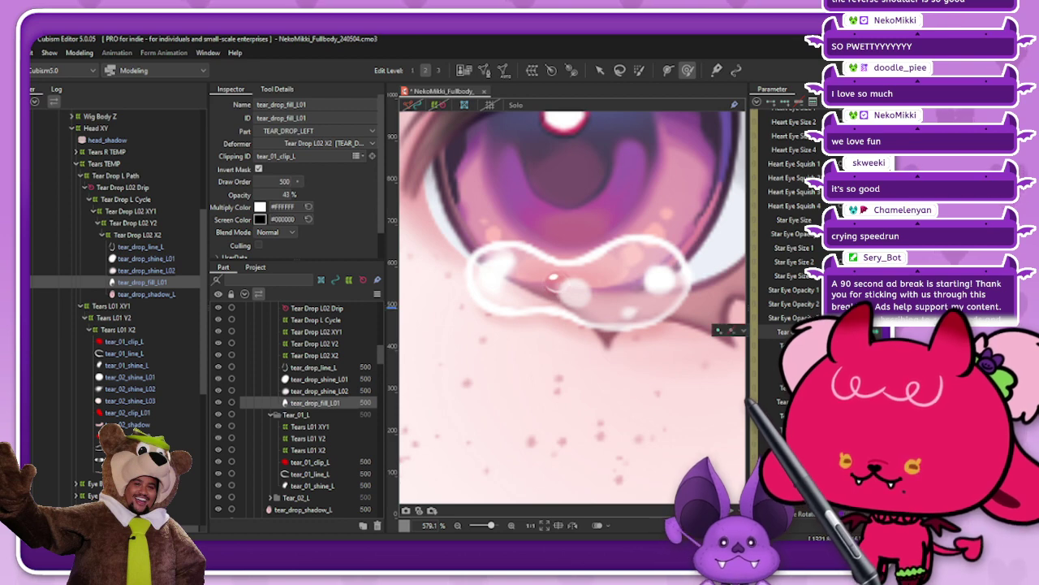
left_click(772, 331)
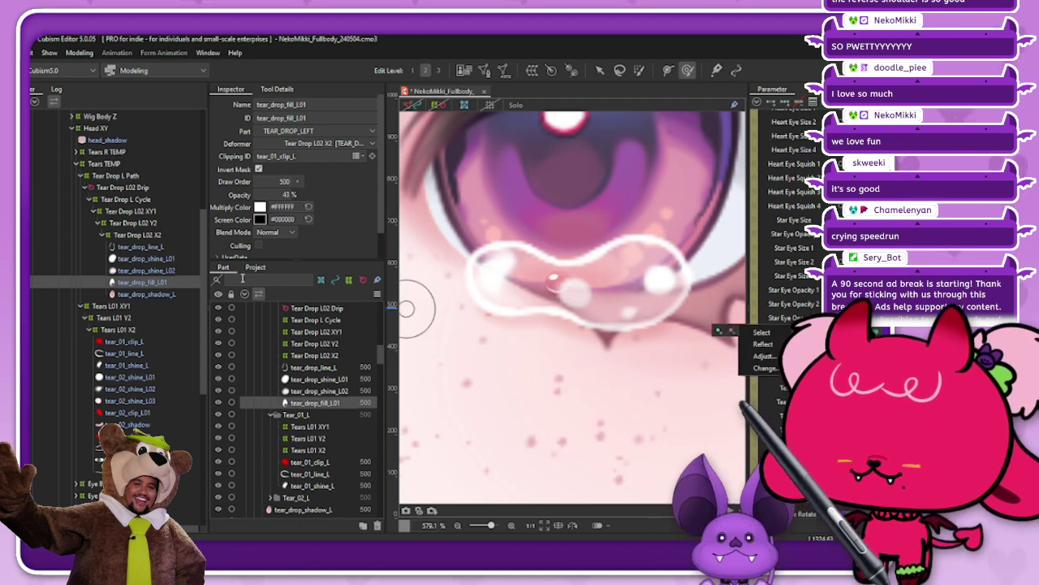
left_click(767, 333)
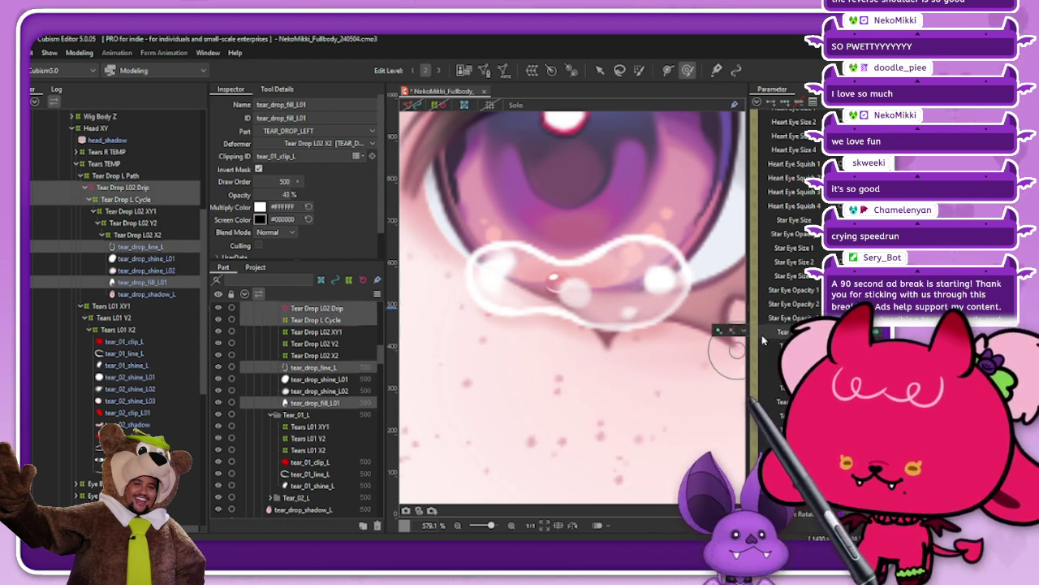
left_click(180, 246, "ctrl")
left_click(173, 281, "ctrl")
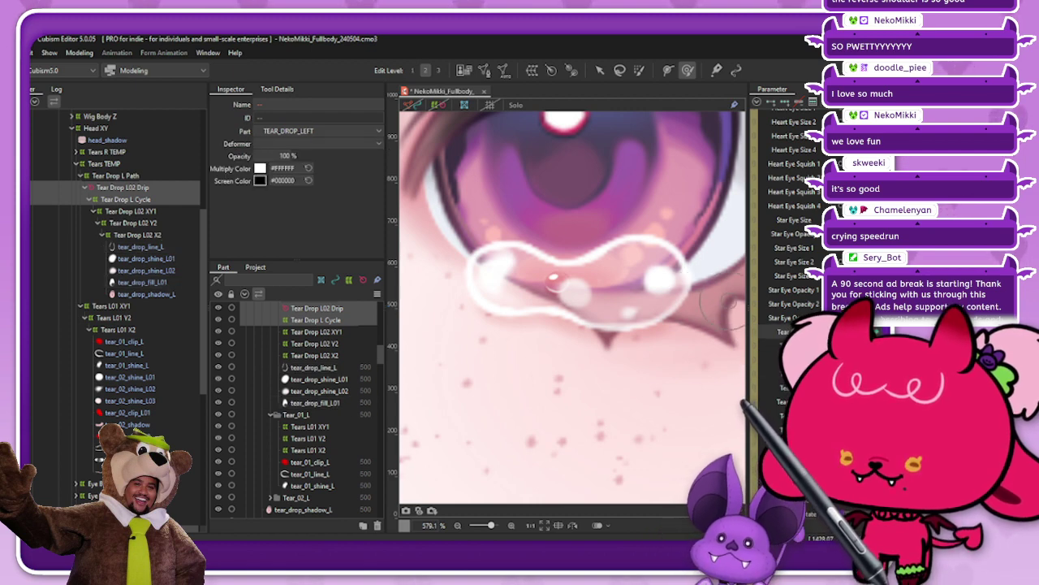
left_click(812, 331)
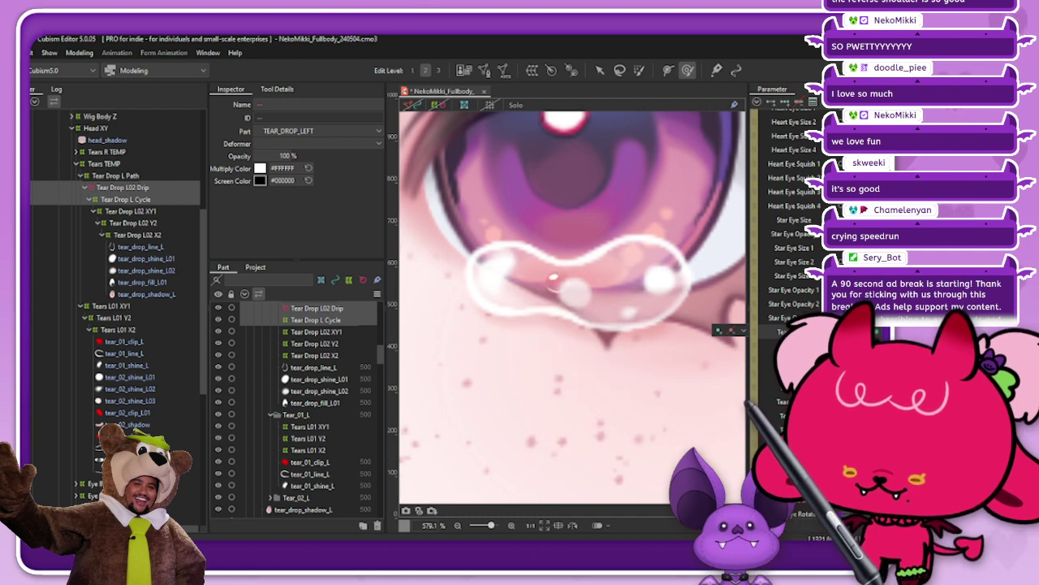
key("ctrl+b")
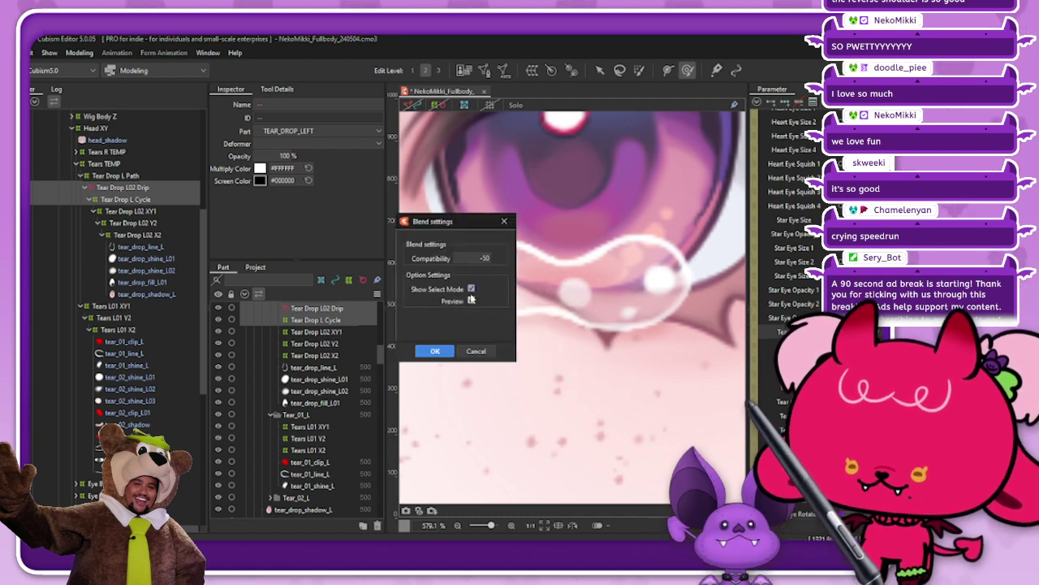
left_click(486, 258)
type("20")
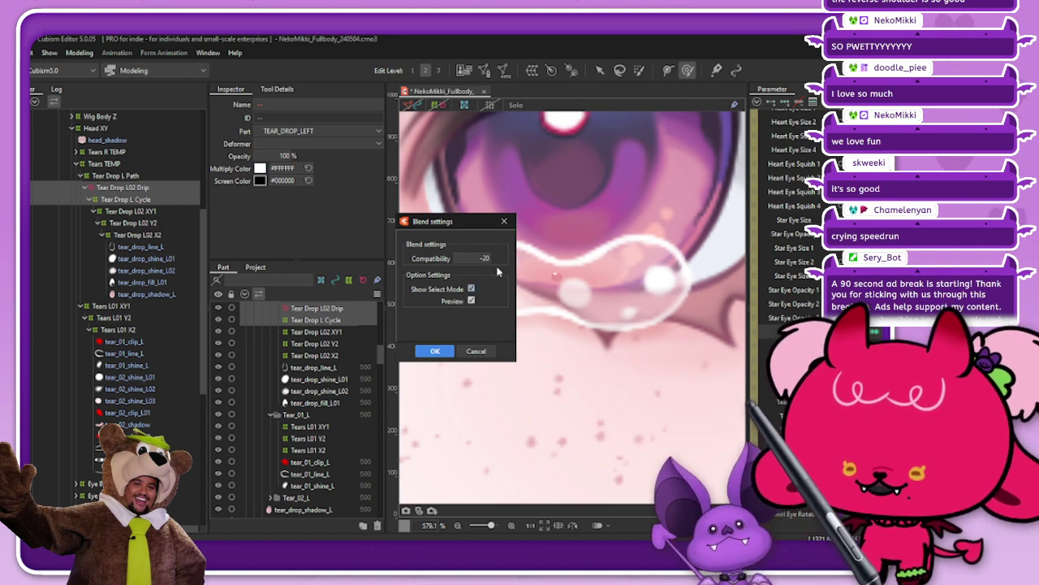
double_click(483, 257)
type("10")
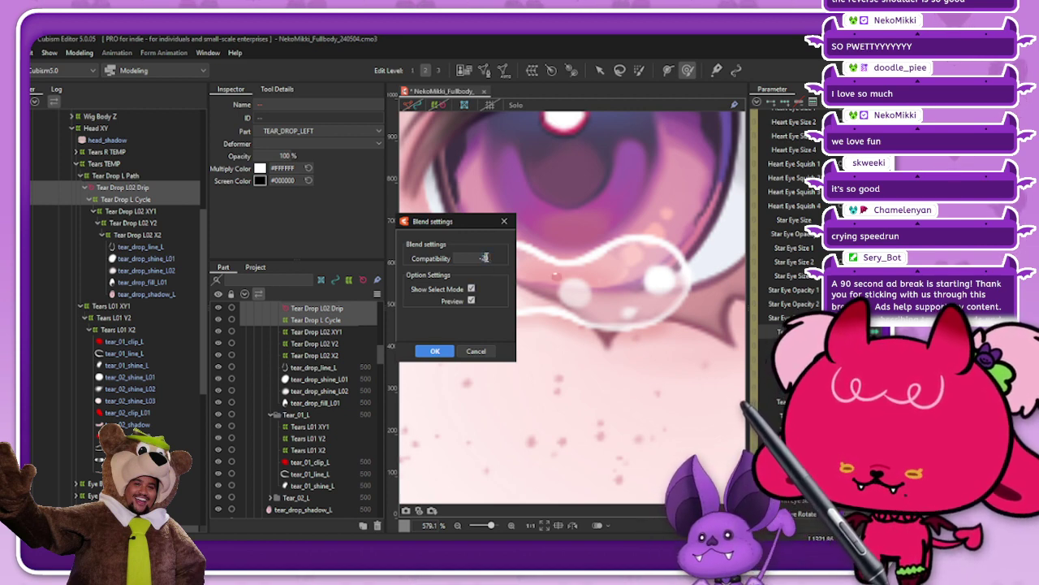
left_click(481, 354)
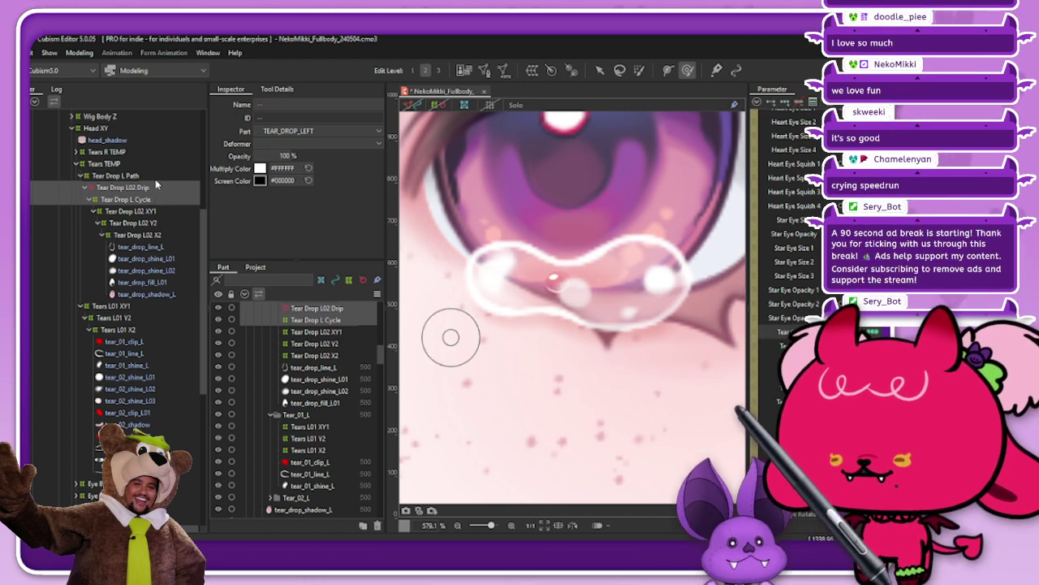
Shift the Tear Drop L02 Drip rotation deformer slightly left on its early Tear Cycle L keyforms and save the model
left_click(157, 200)
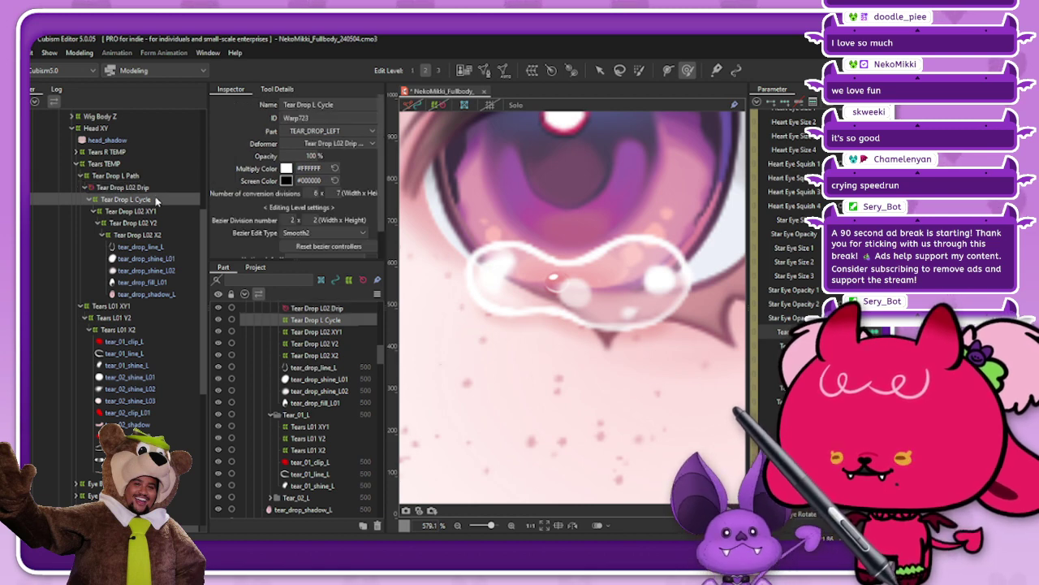
left_click(160, 188)
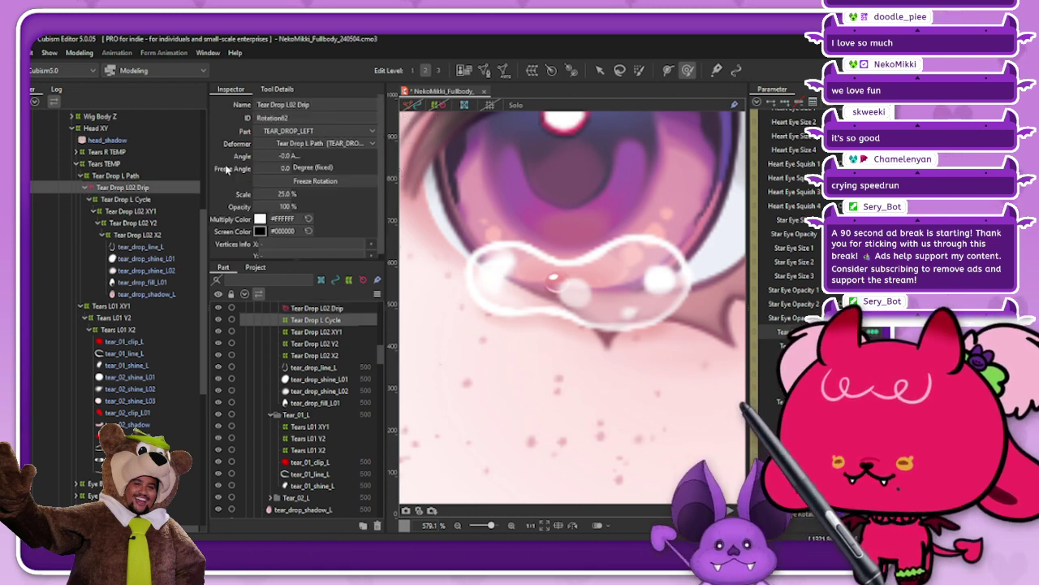
left_click(437, 104)
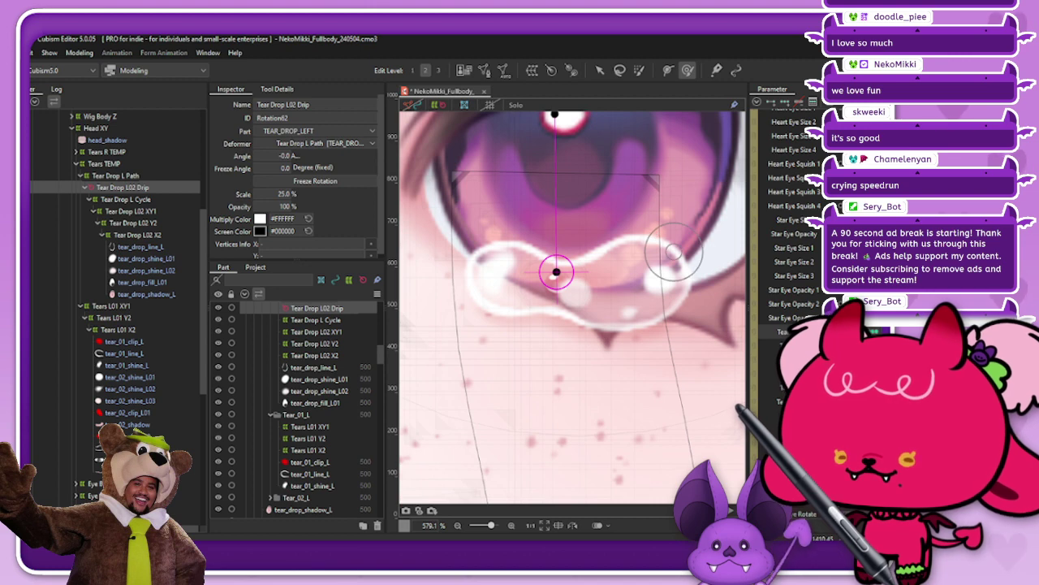
left_click(601, 71)
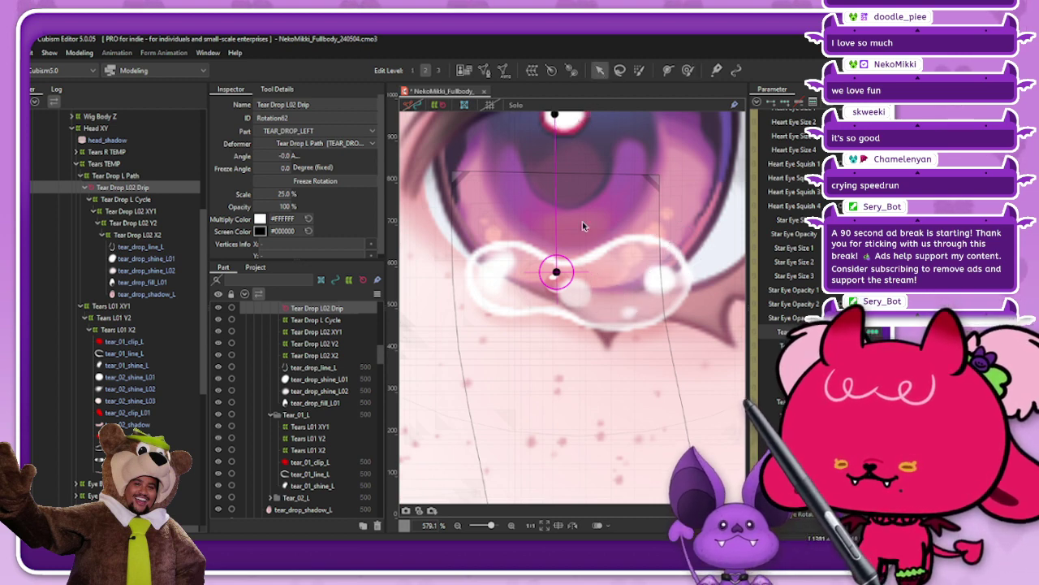
left_click_drag(560, 275, 550, 273)
left_click(873, 332)
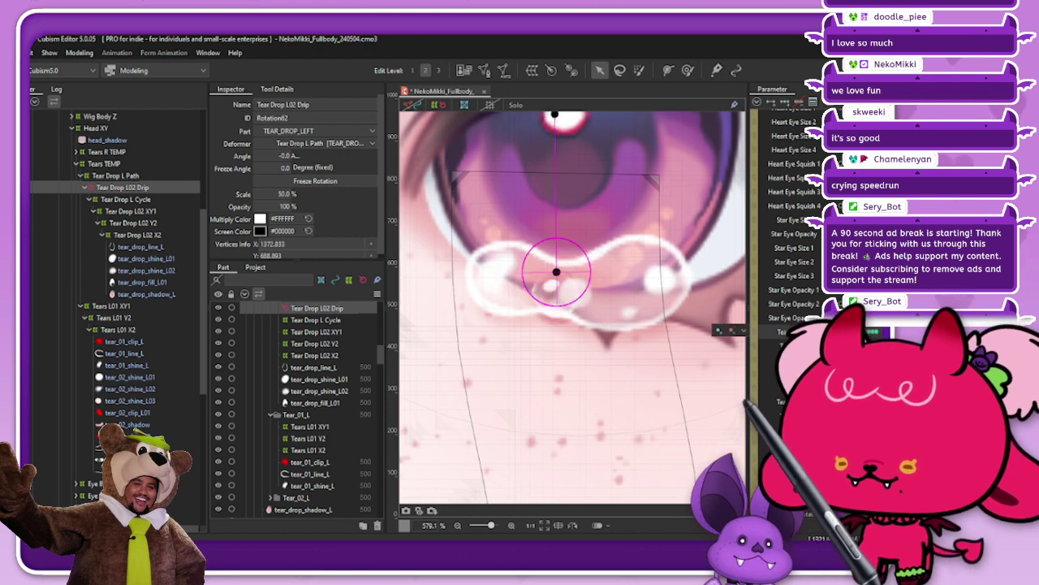
left_click_drag(559, 276, 555, 276)
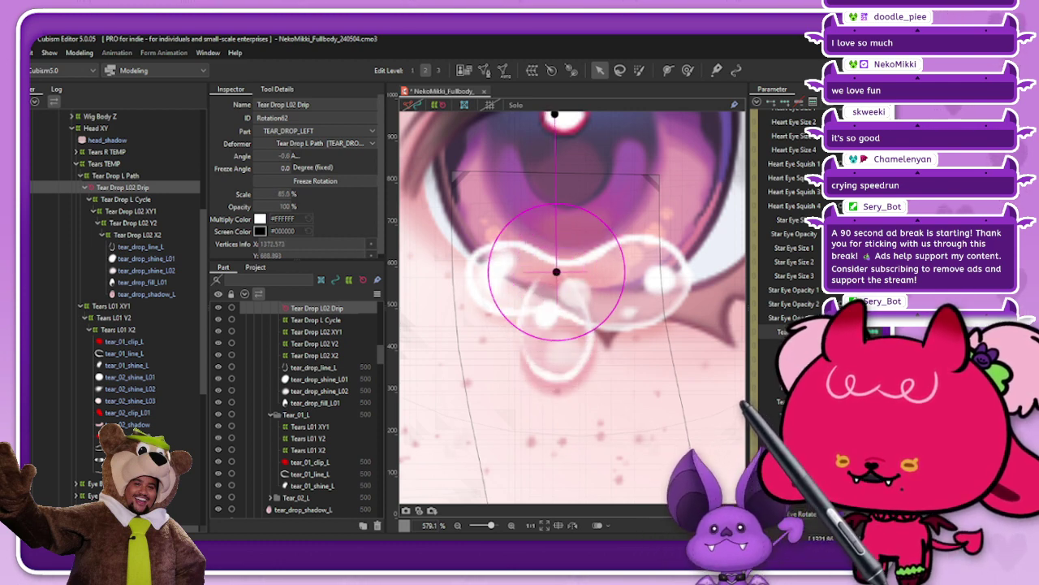
mouse_move(549, 272)
left_mouse_down()
mouse_move(561, 341)
mouse_move(554, 272)
left_mouse_up()
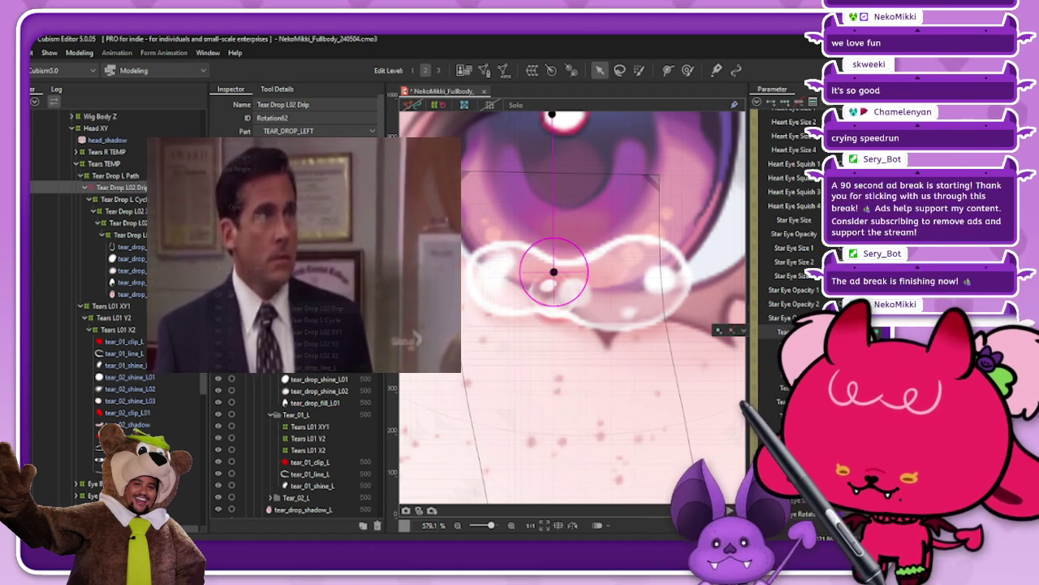
key("ctrl+s")
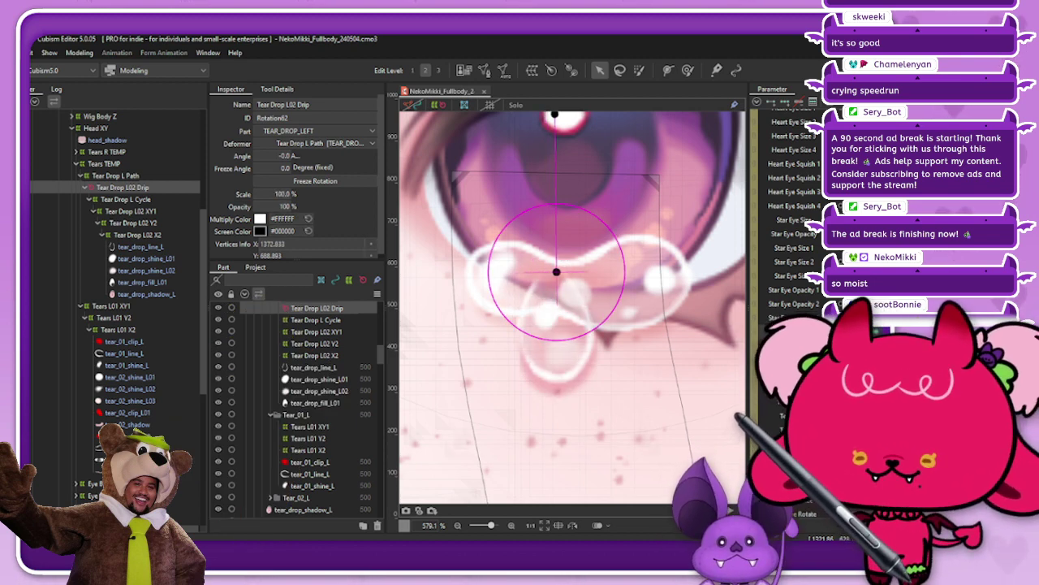
Set Tear Drop L02 Drip's opacity and scale to 0% at its small starting keyform and deselect it
left_click_drag(586, 272, 564, 272)
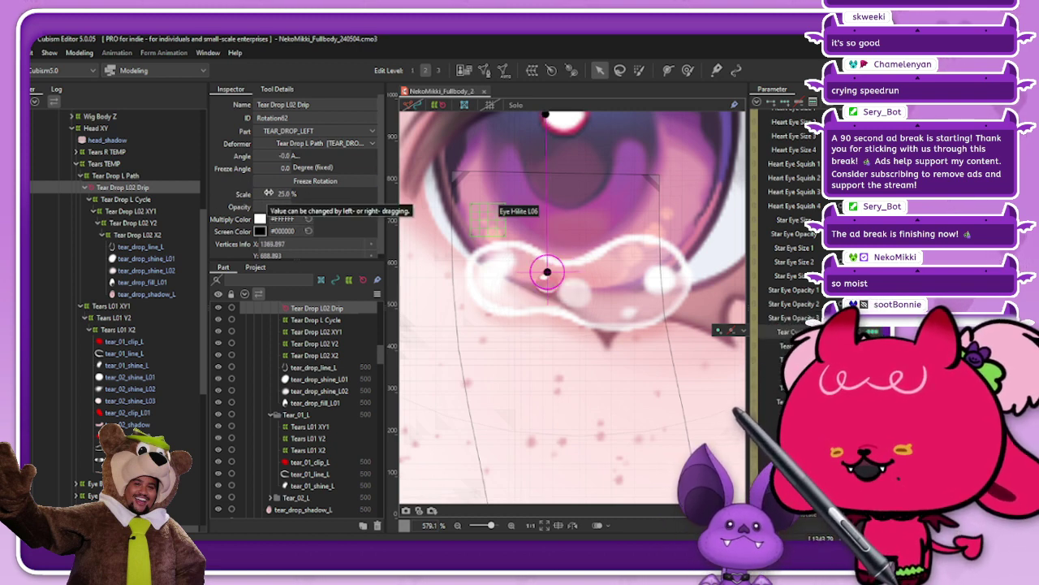
left_click(271, 194)
key("Tab")
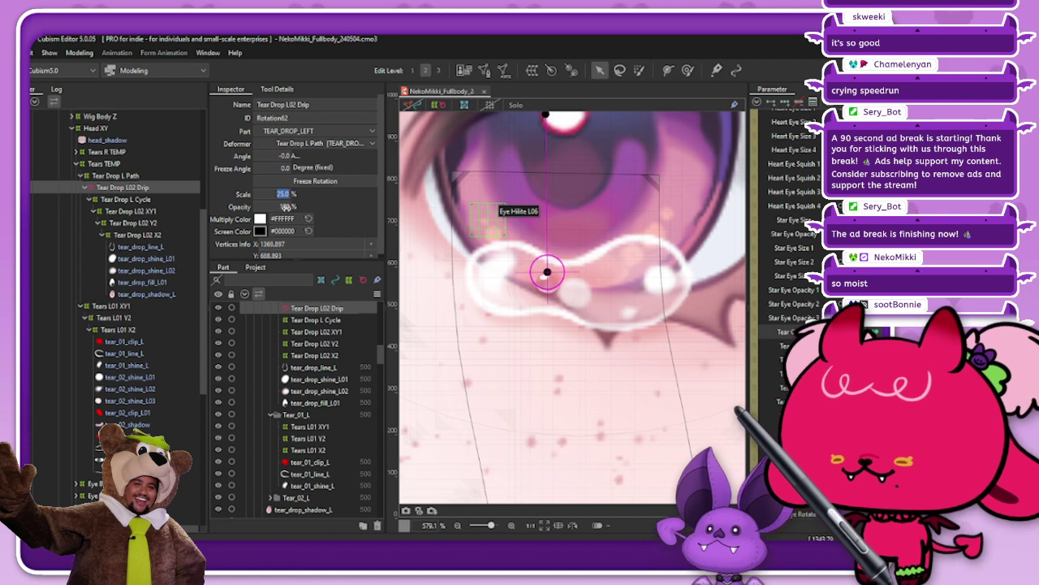
key("Return")
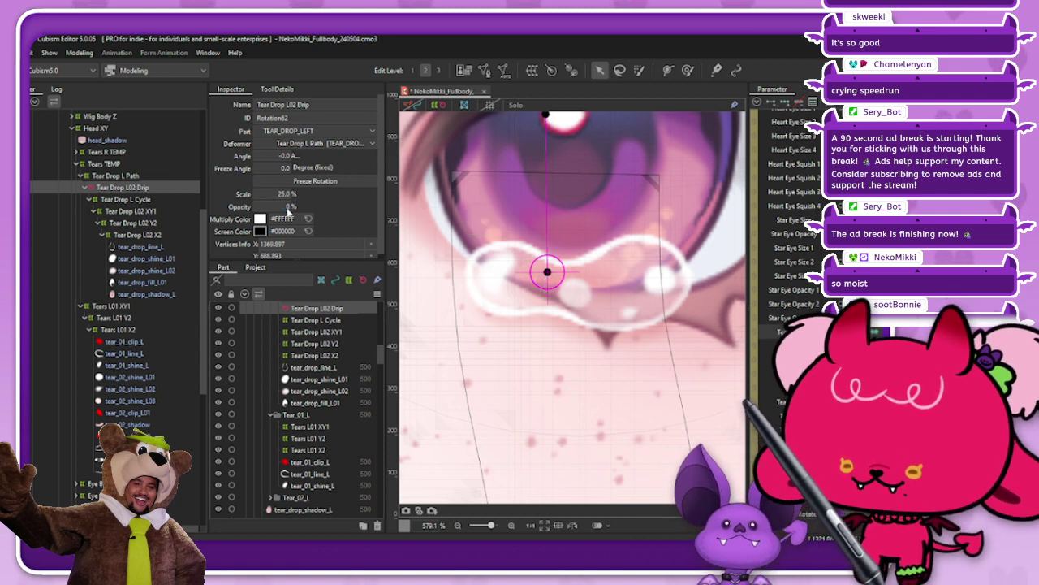
left_click(278, 195)
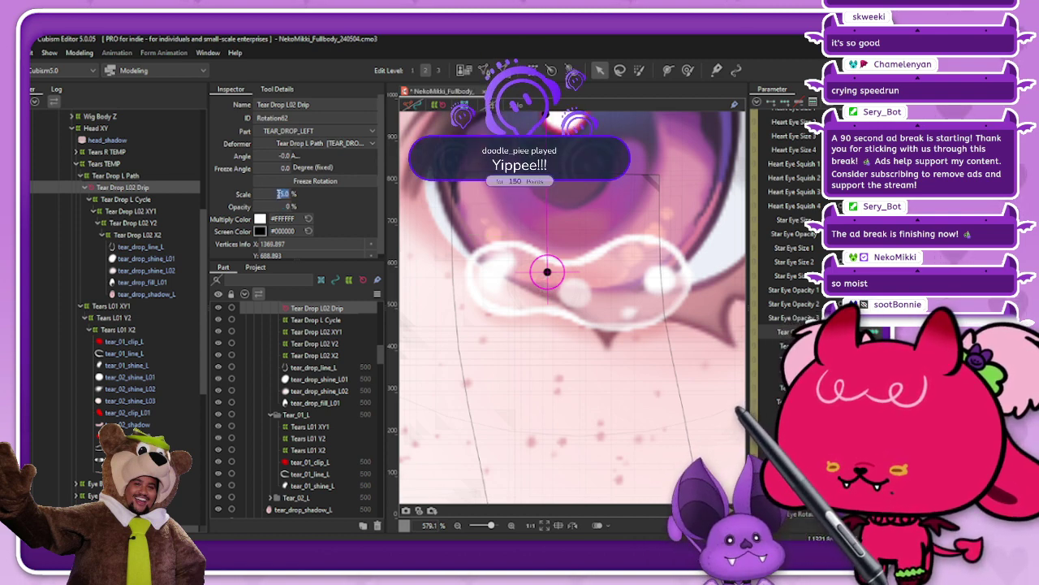
type("0")
key("Return")
key("Escape")
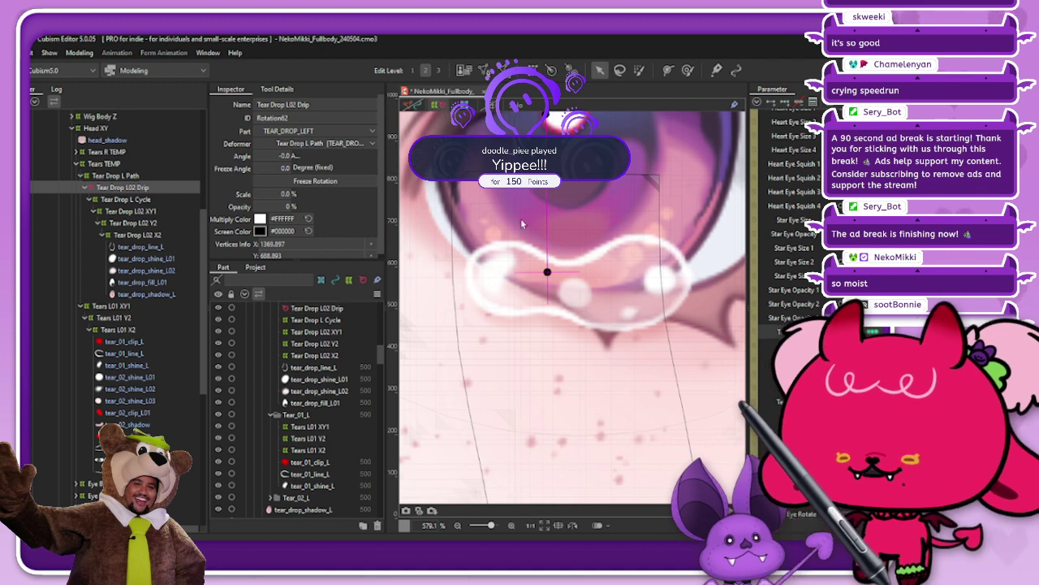
scroll(554, 242, "down", 4)
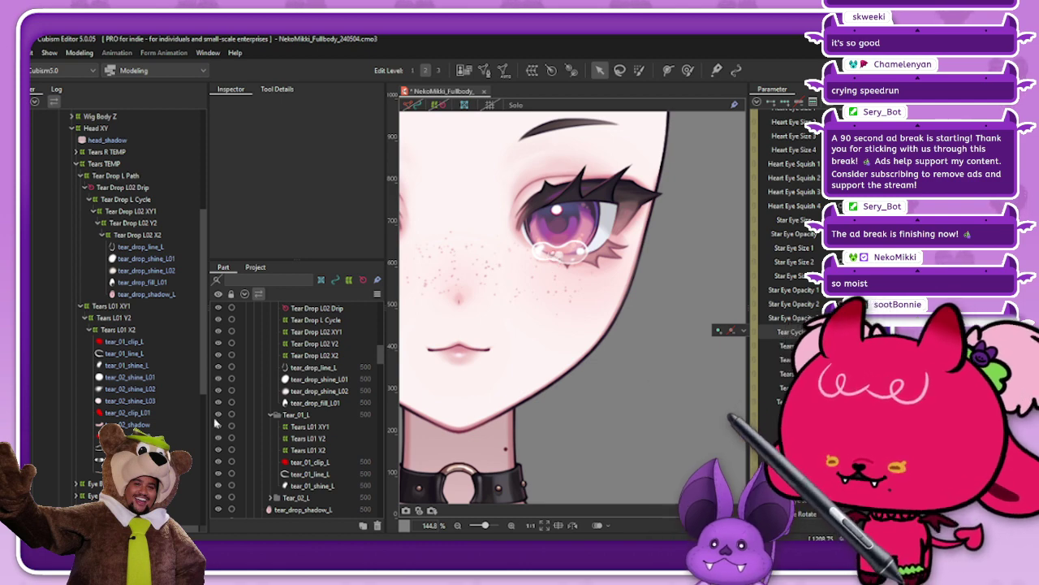
Show the mesh of tear_02_clip_L01 and reposition and rotate it over the left teardrop
left_click(145, 413)
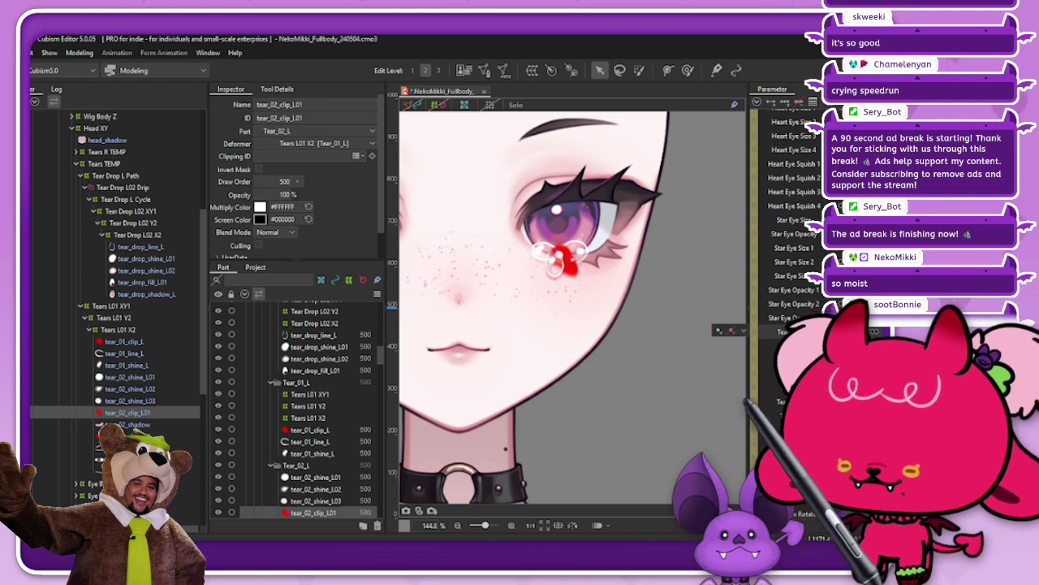
left_click(410, 105)
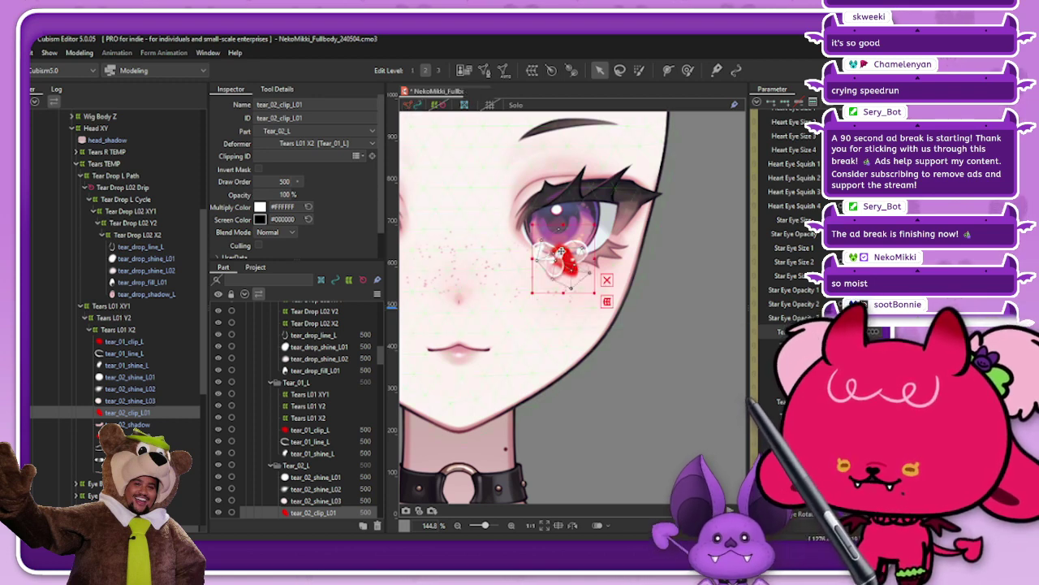
scroll(562, 251, "up", 2)
left_click_drag(625, 266, 590, 266)
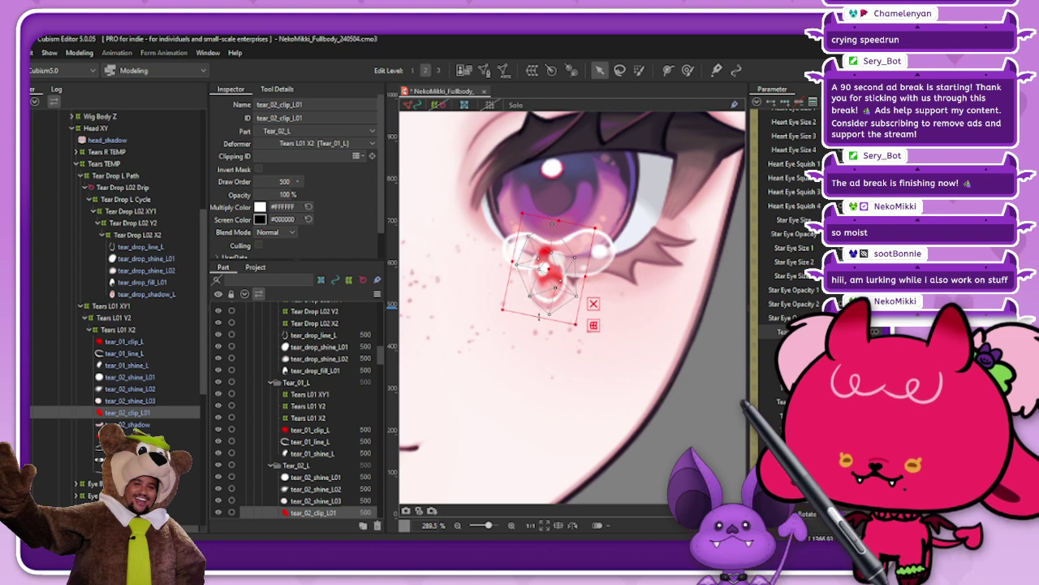
scroll(560, 282, "up", 2)
left_click(566, 285)
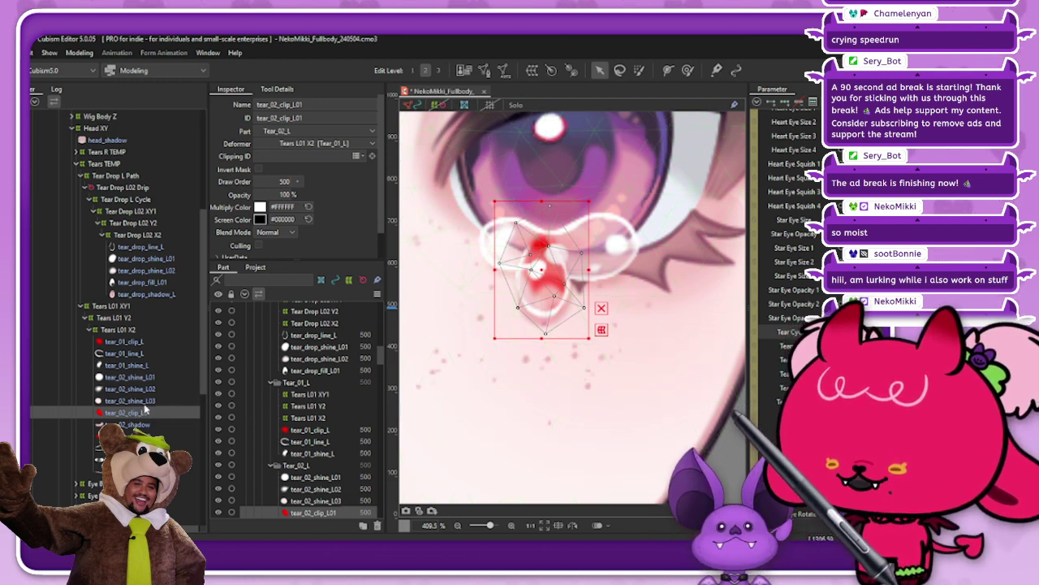
Reparent tear_02_clip_L01 under the Tear Drop L02 X2 warp deformer
left_click_drag(151, 388, 146, 235)
left_click(147, 235)
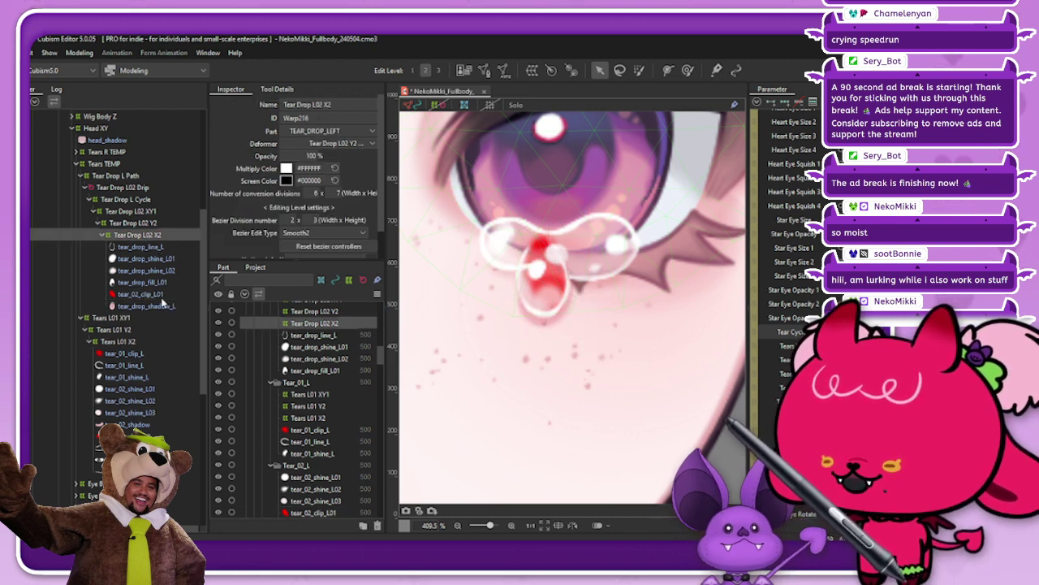
left_click(143, 294)
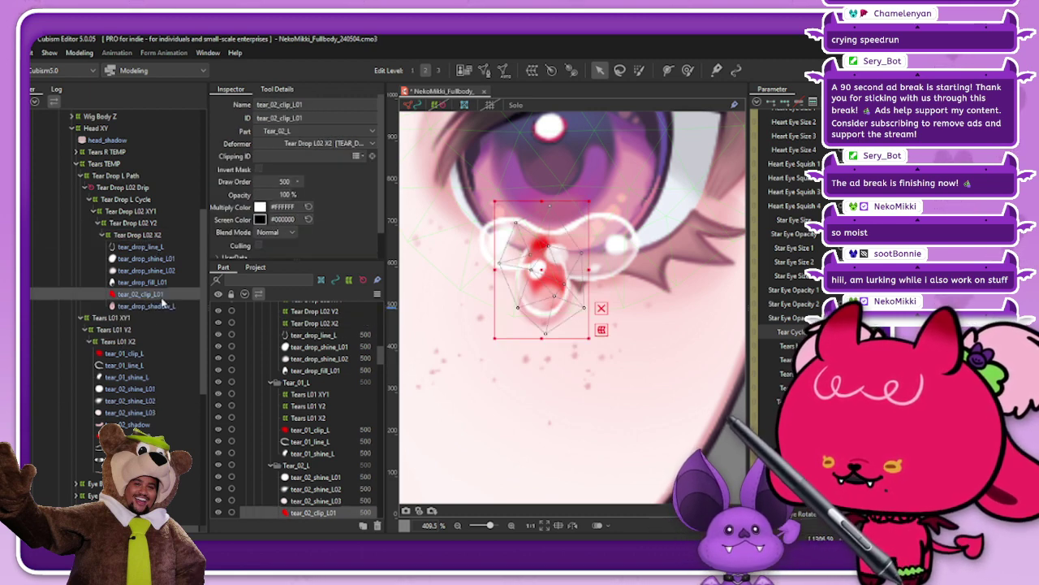
Clip the left eye tears' line, shine and base meshes with tear_02_clip_L01 and invert the mask, leaving out the shadows
left_click(147, 365)
left_click(147, 426, "shift")
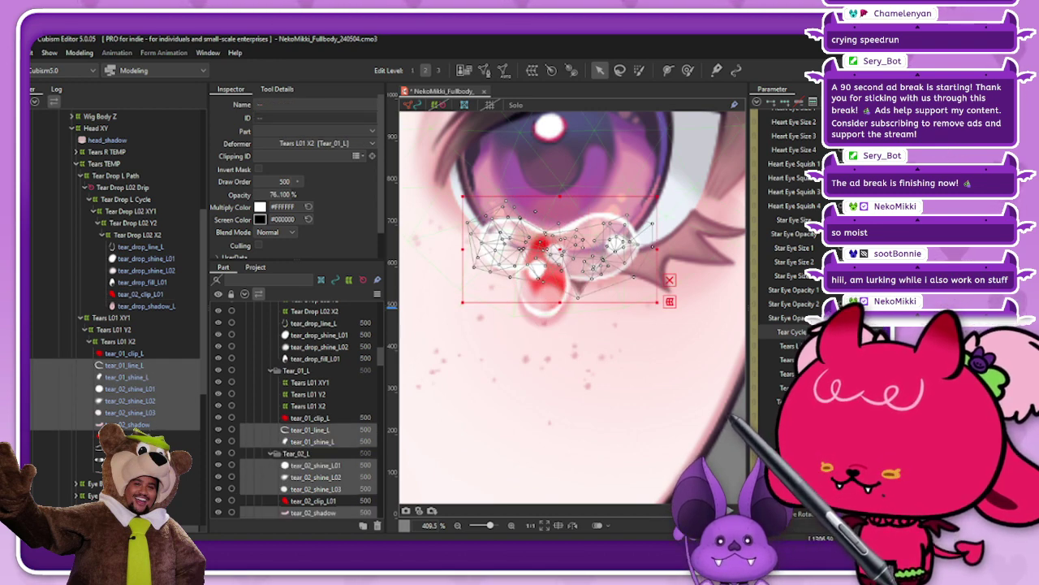
left_click(148, 447, "ctrl")
scroll(309, 414, "down", 1)
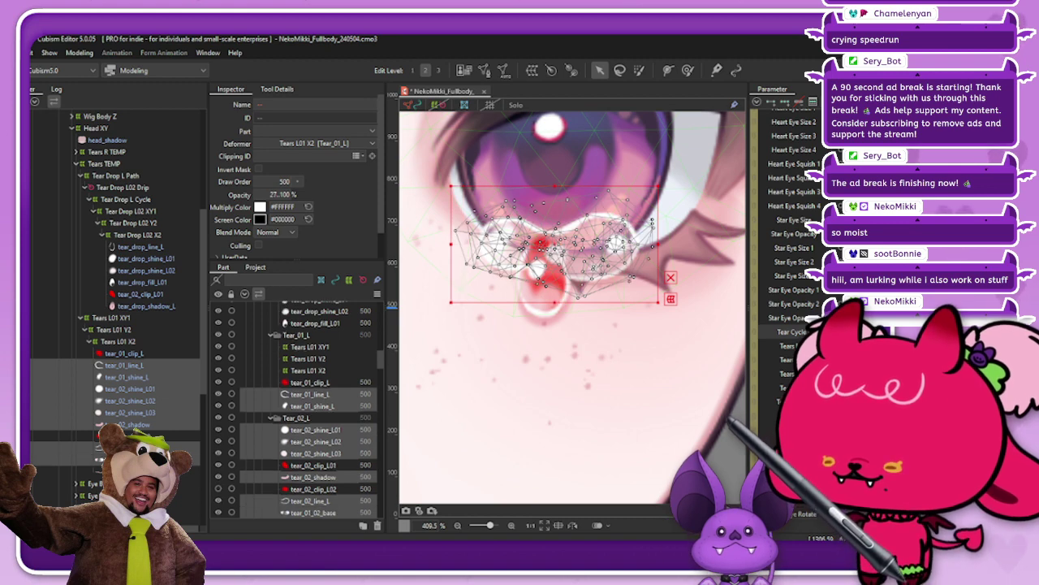
scroll(308, 406, "down", 2)
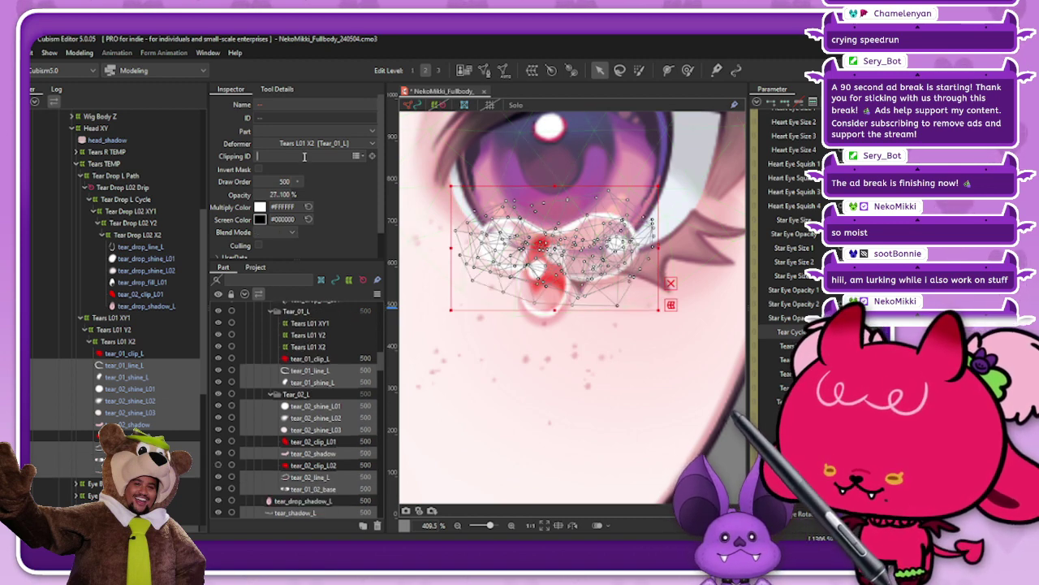
left_click(140, 424, "ctrl")
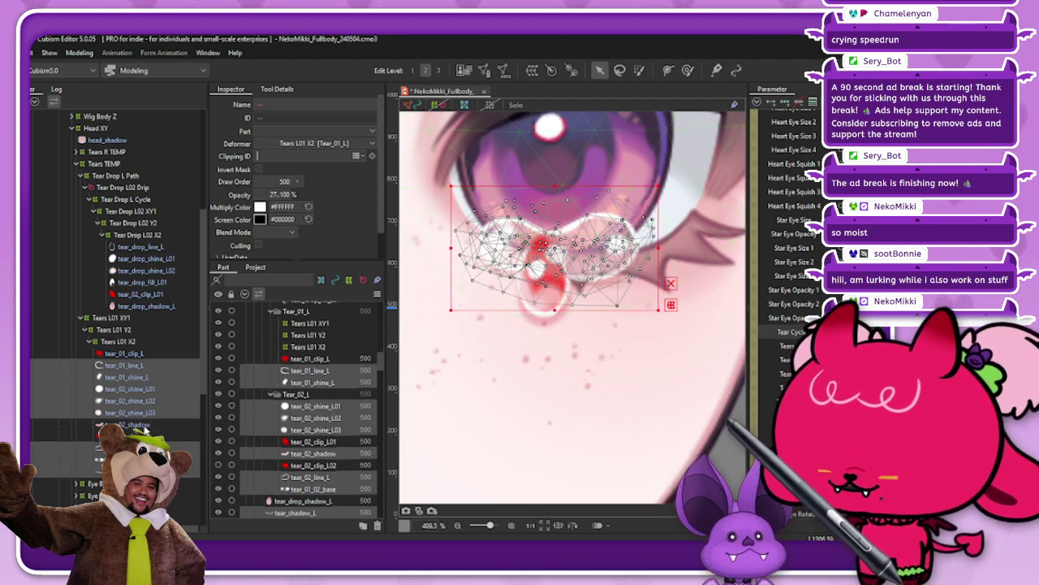
left_click(141, 424, "ctrl")
left_click(142, 471, "ctrl")
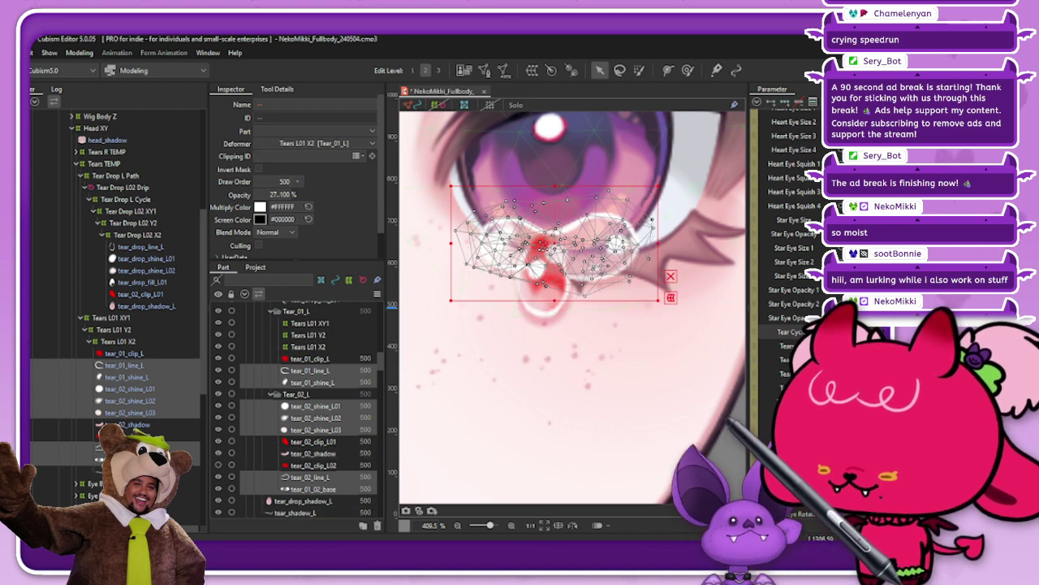
type("tear_02_clip_L01")
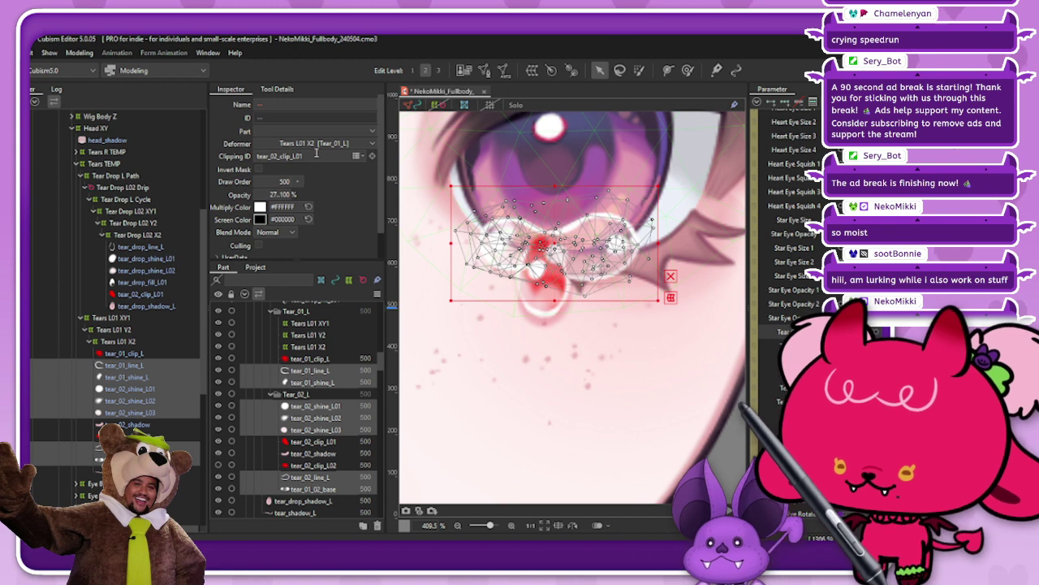
key("Return")
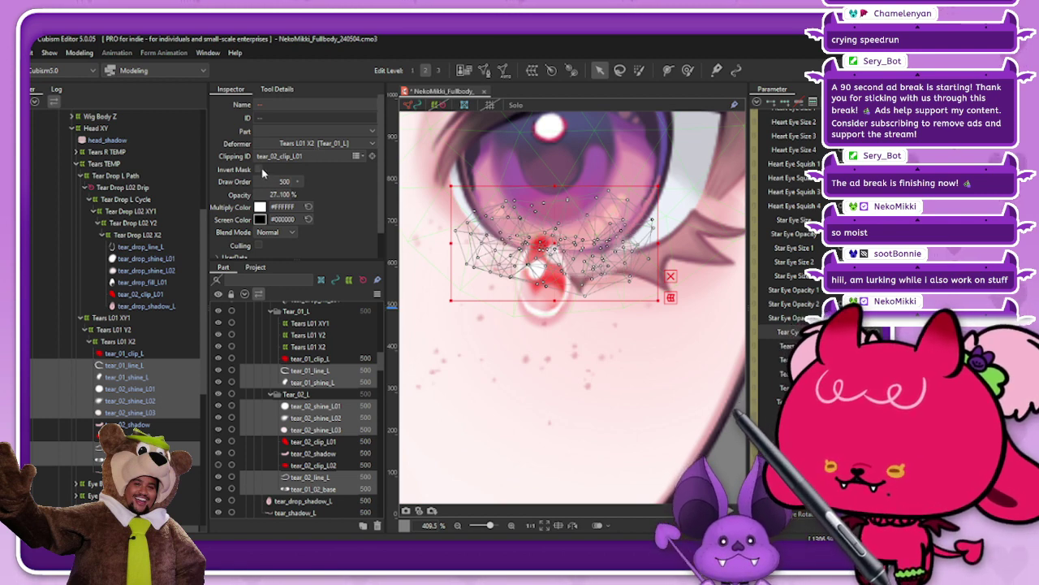
left_click(261, 170)
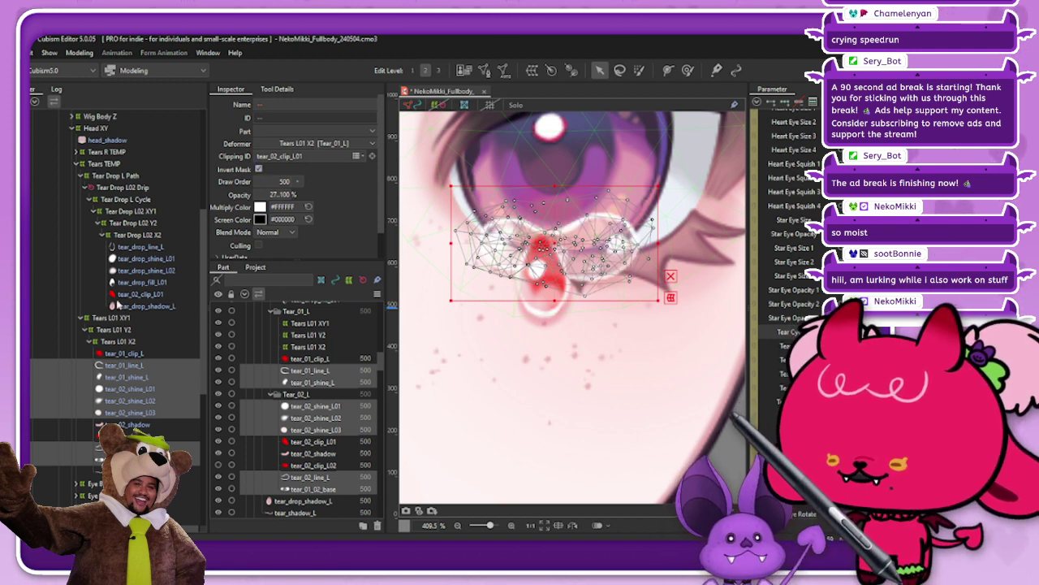
Set tear_02_clip_L01's opacity to 0%, deselect it and check the masked tears on the face
left_click(159, 295)
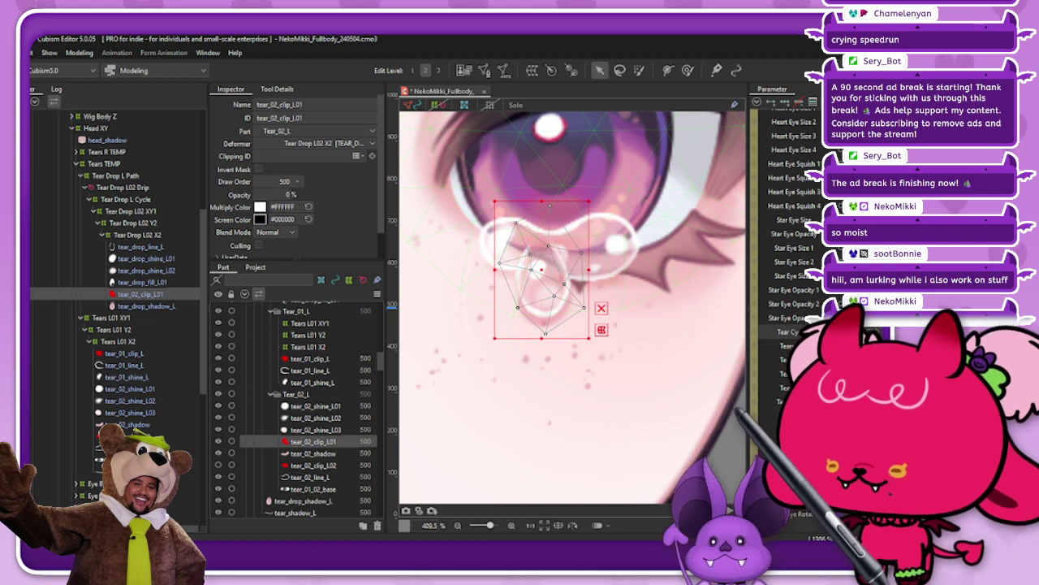
left_click(410, 106)
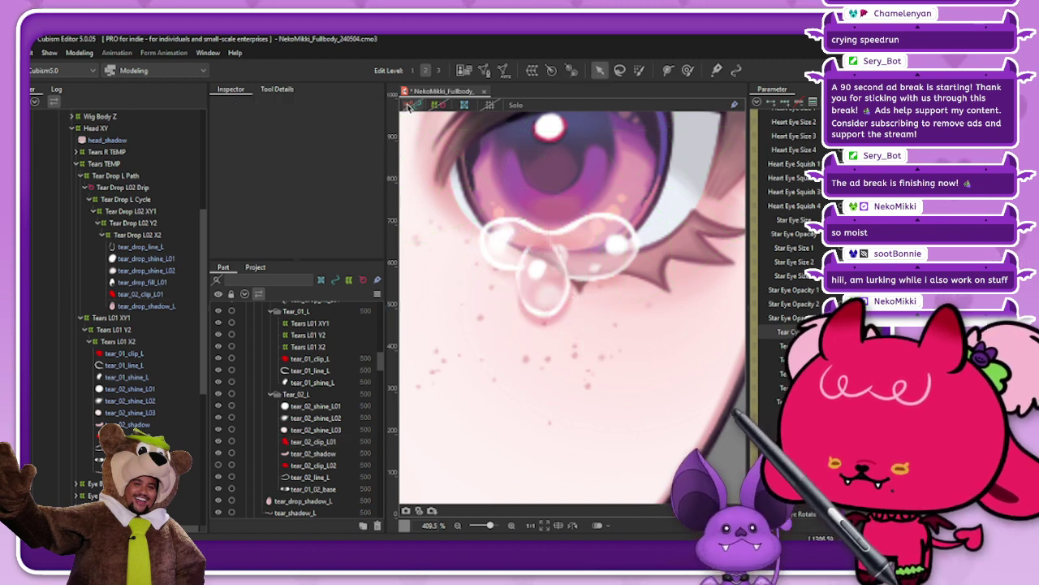
scroll(606, 219, "down", 2)
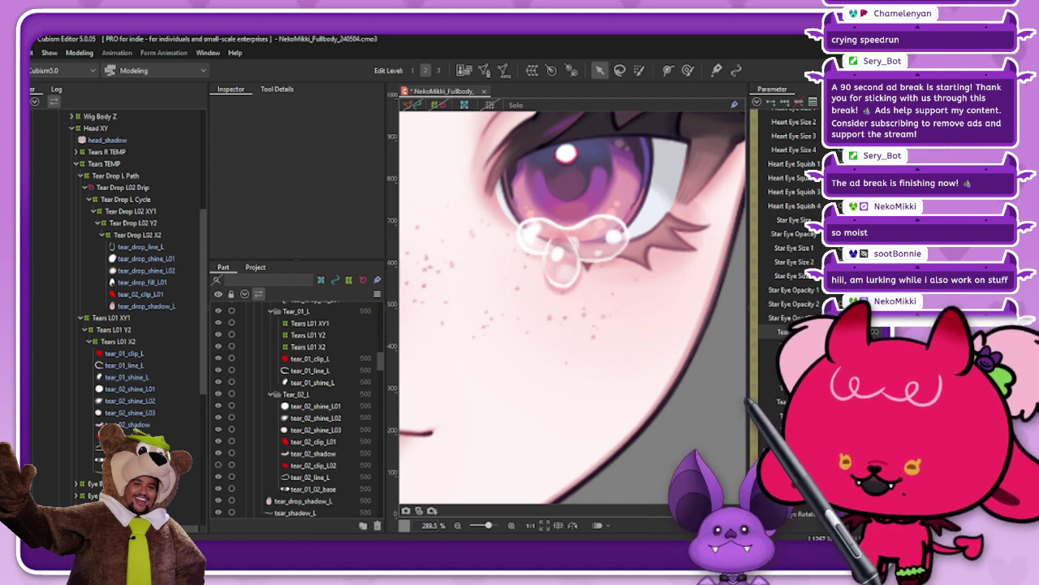
scroll(618, 311, "down", 6)
scroll(683, 300, "up", 2)
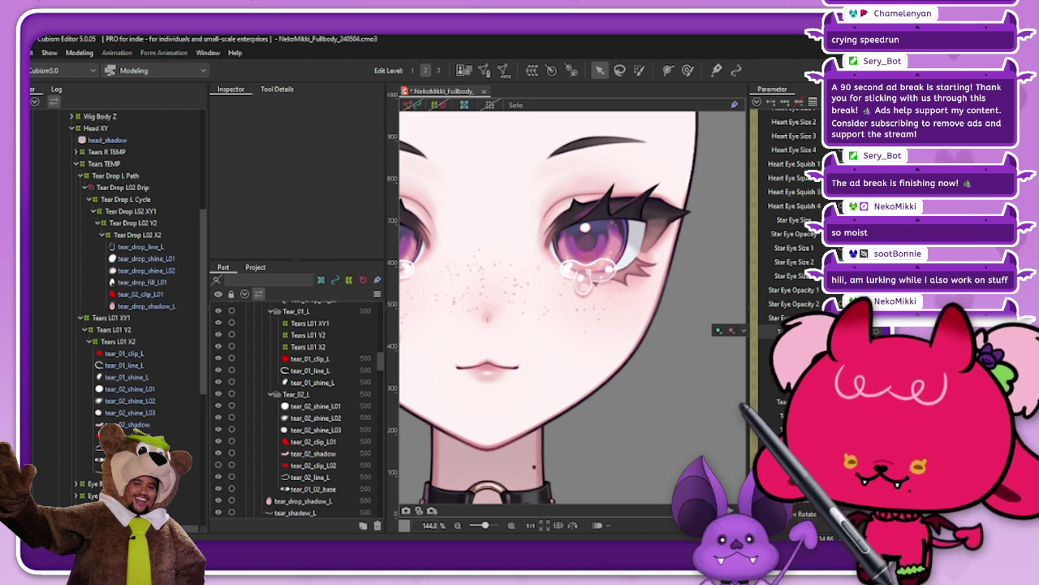
scroll(619, 280, "up", 5)
Regenerate the mesh of tear_02_clip_L01 with the automatic mesh preset Set_03
left_click(96, 292)
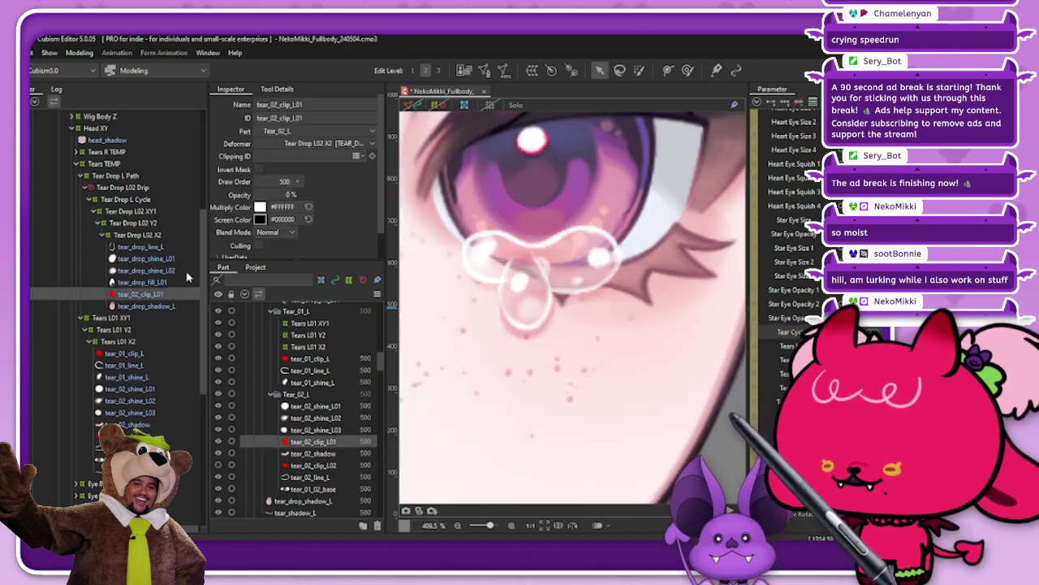
scroll(552, 276, "up", 2)
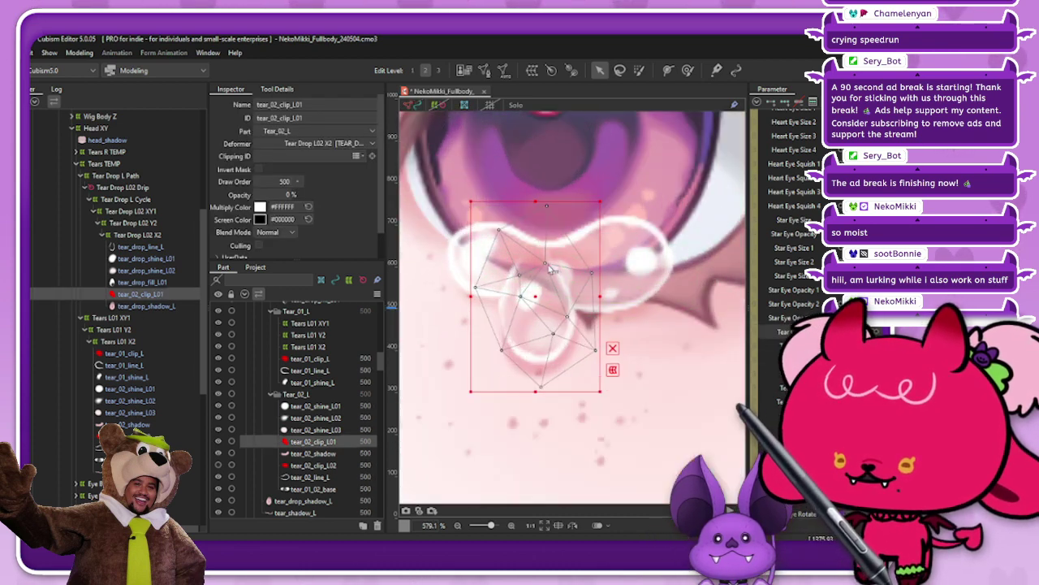
left_click(503, 71)
left_click(329, 263)
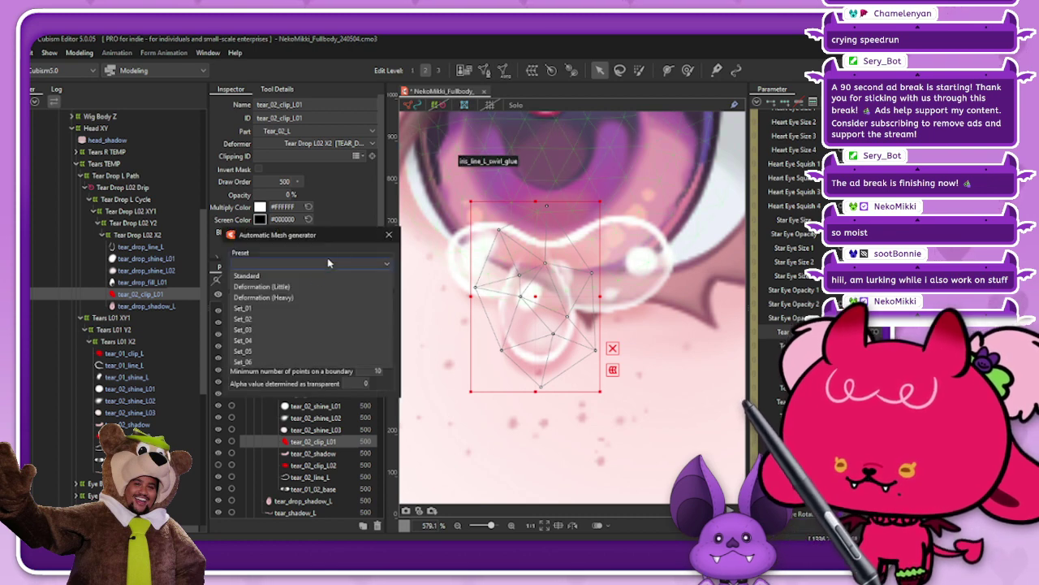
left_click(246, 363)
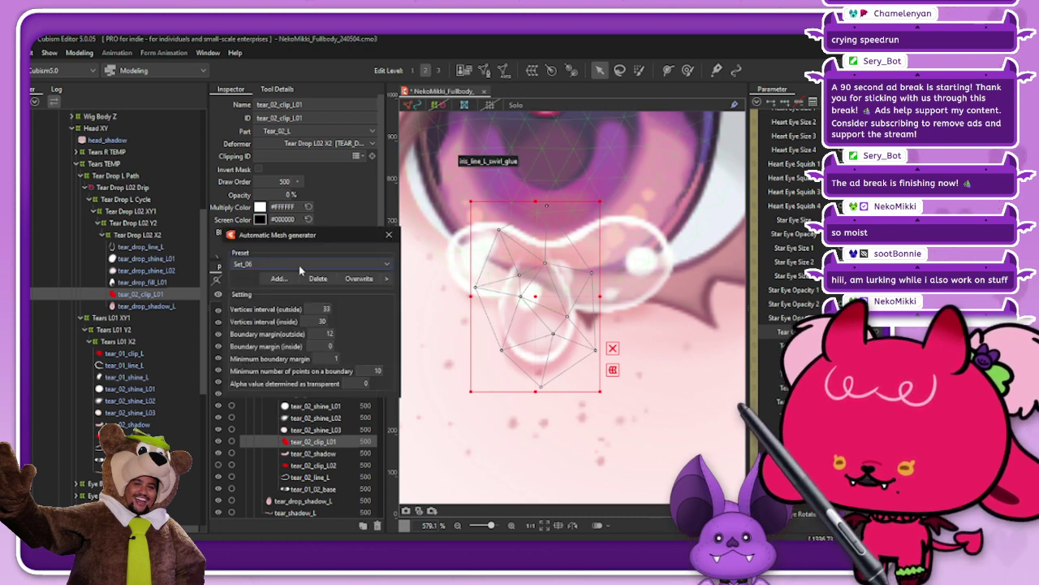
left_click(299, 265)
left_click(286, 365)
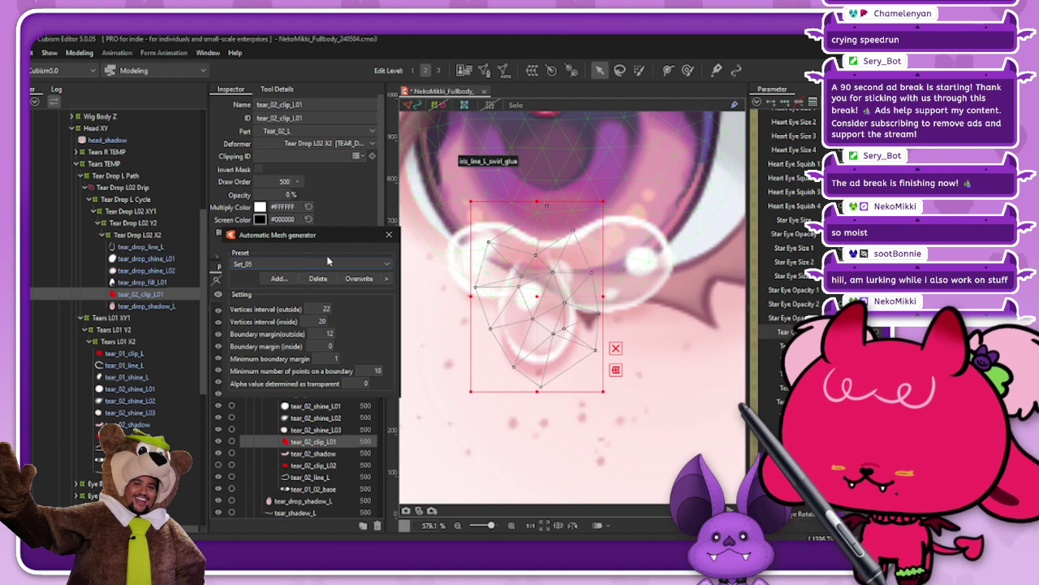
left_click(324, 264)
left_click(274, 333)
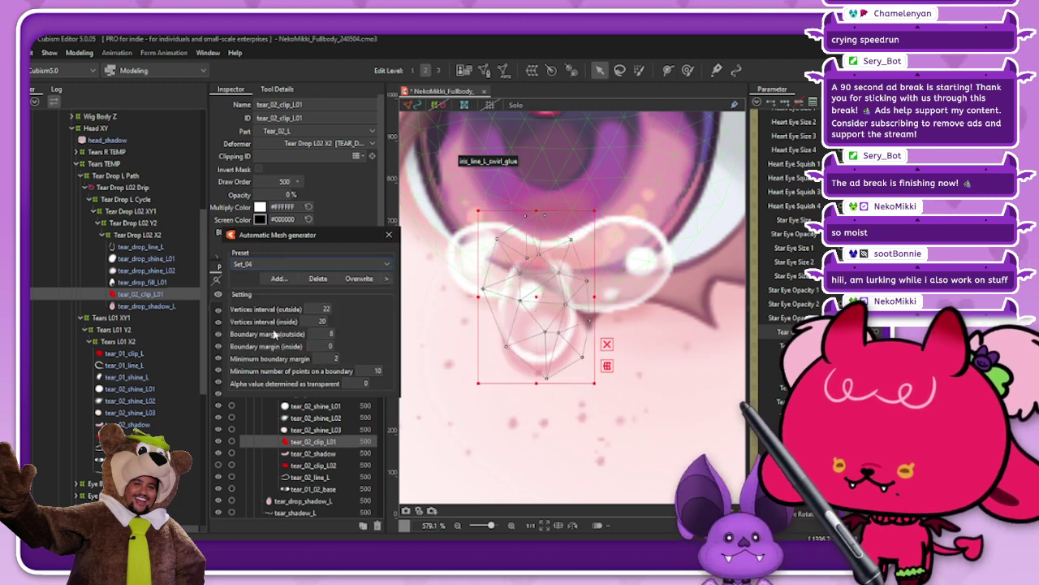
left_click(304, 265)
left_click(265, 333)
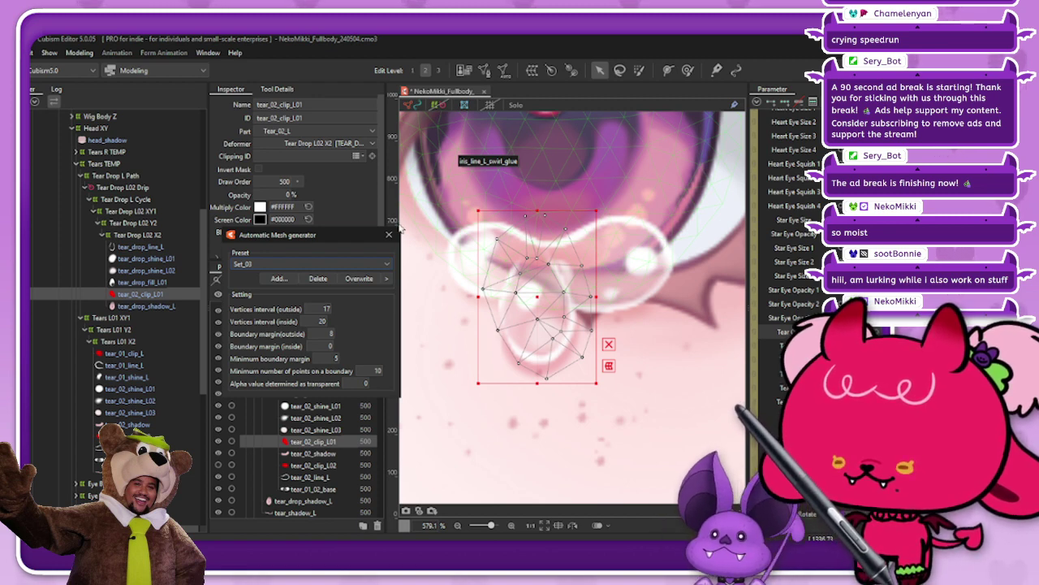
left_click(388, 235)
Set tear_02_clip_L01's opacity to 100% and reshape its mesh to fit inside the left teardrop's outline
left_click_drag(281, 194, 559, 342)
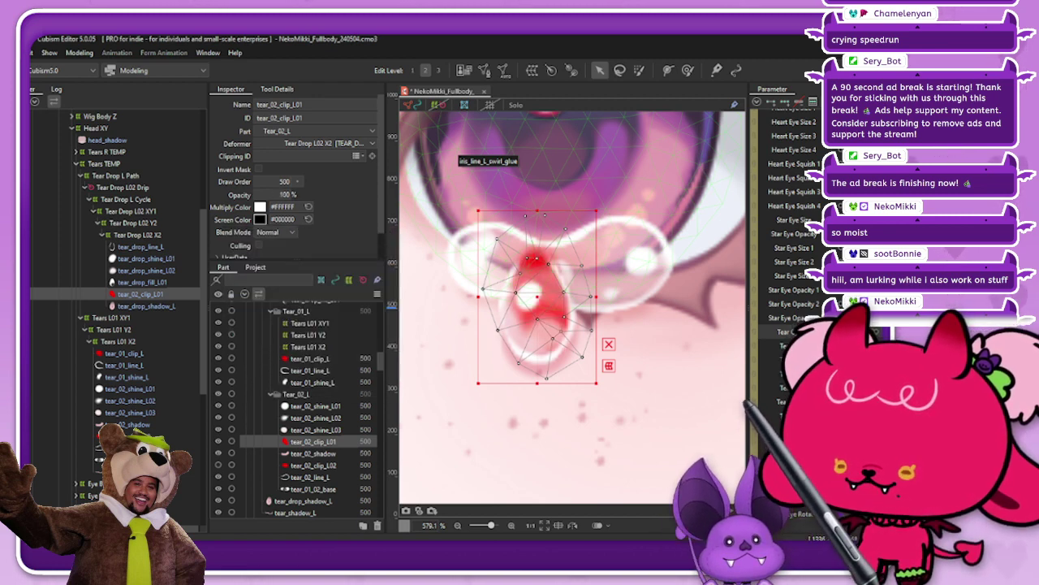
scroll(529, 322, "up", 2)
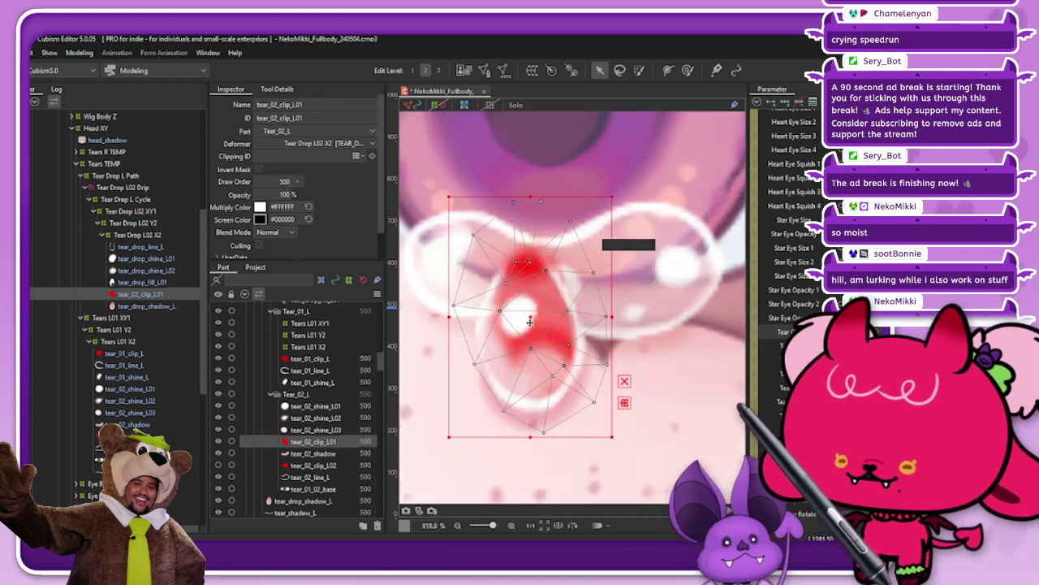
left_click_drag(531, 319, 529, 320)
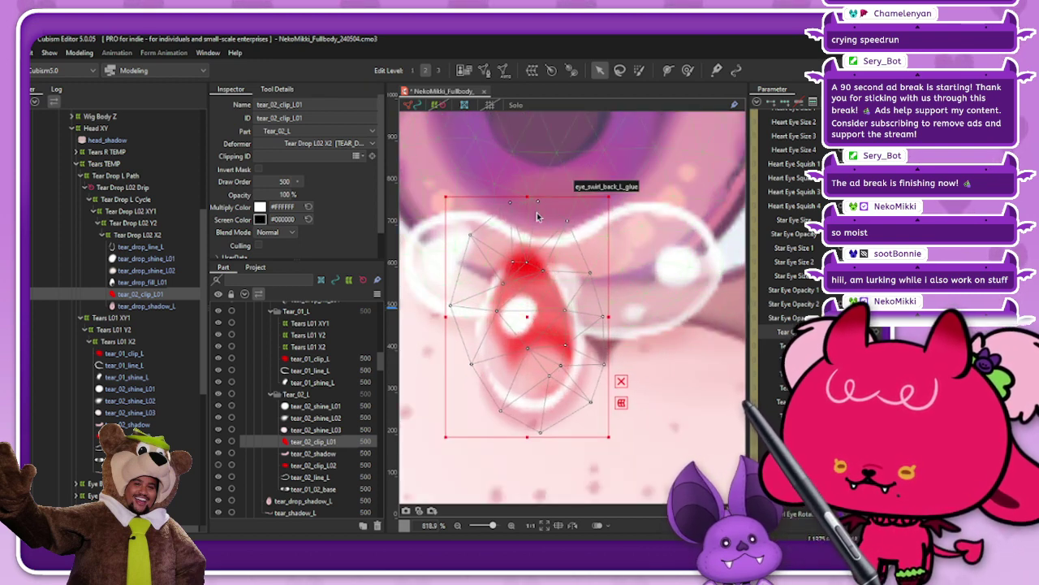
left_click_drag(527, 195, 526, 204)
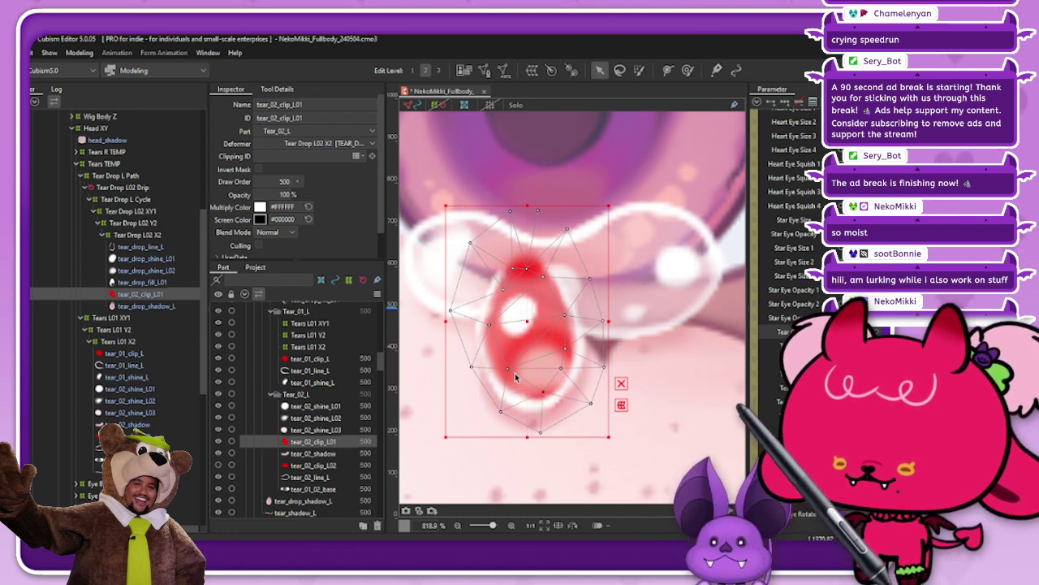
left_click_drag(543, 393, 563, 376)
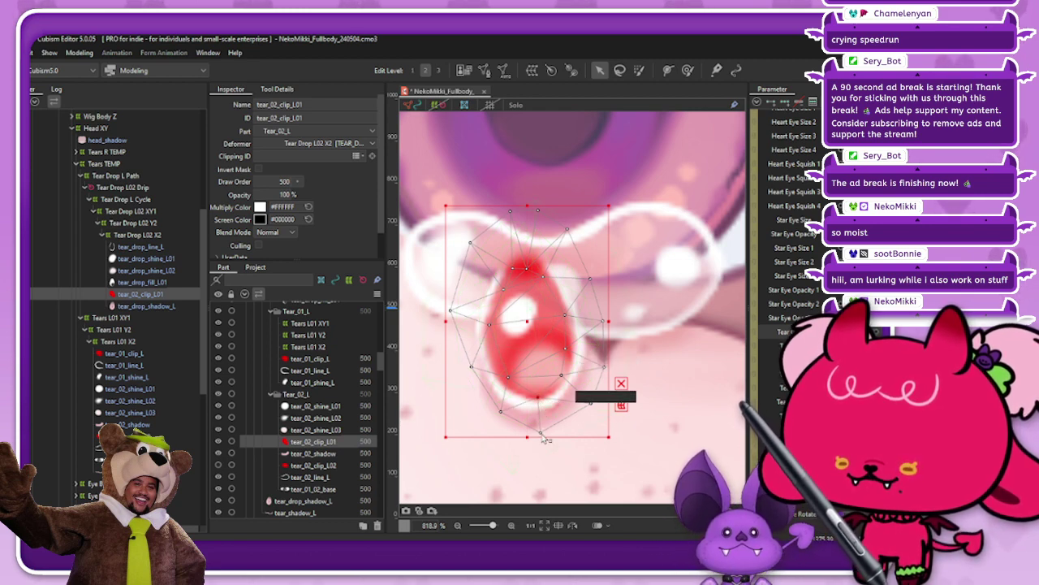
left_click_drag(542, 431, 541, 426)
left_click_drag(590, 402, 588, 399)
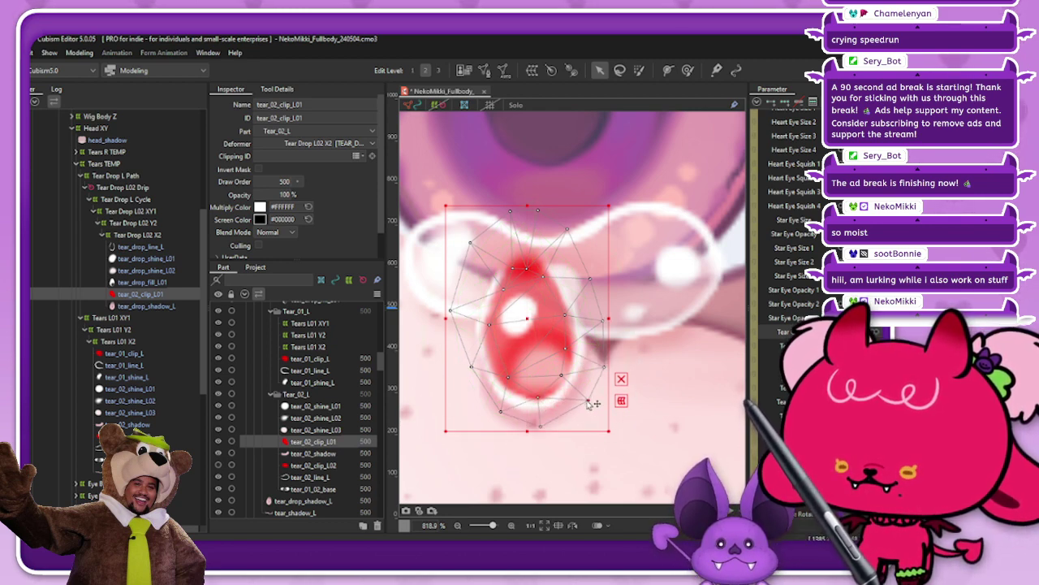
left_click_drag(541, 427, 539, 422)
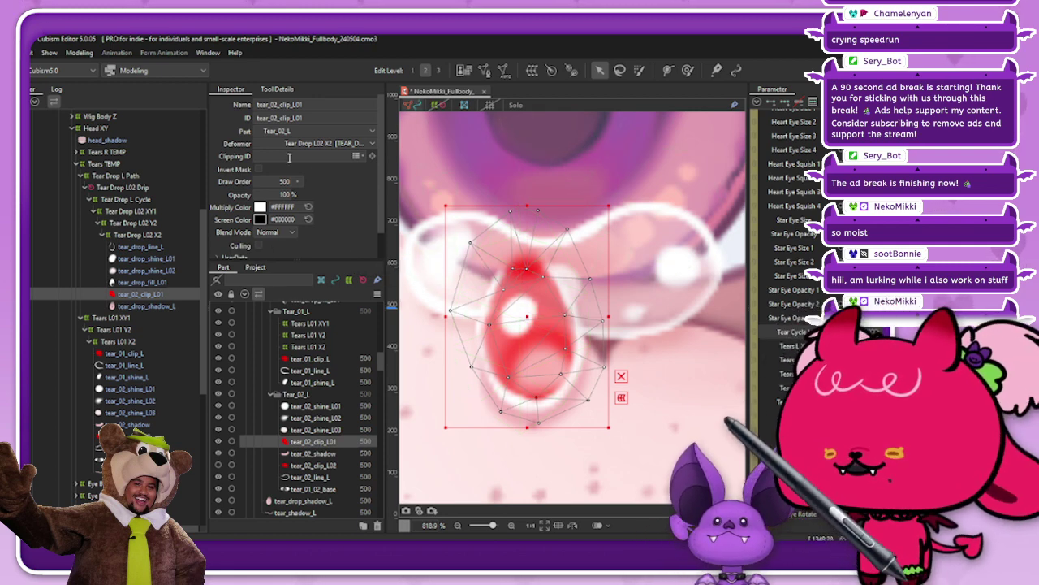
Restore tear_02_clip_L01's opacity to 0%, deselect it and check the left teardrop along its path down the face
left_click_drag(281, 195, 203, 195)
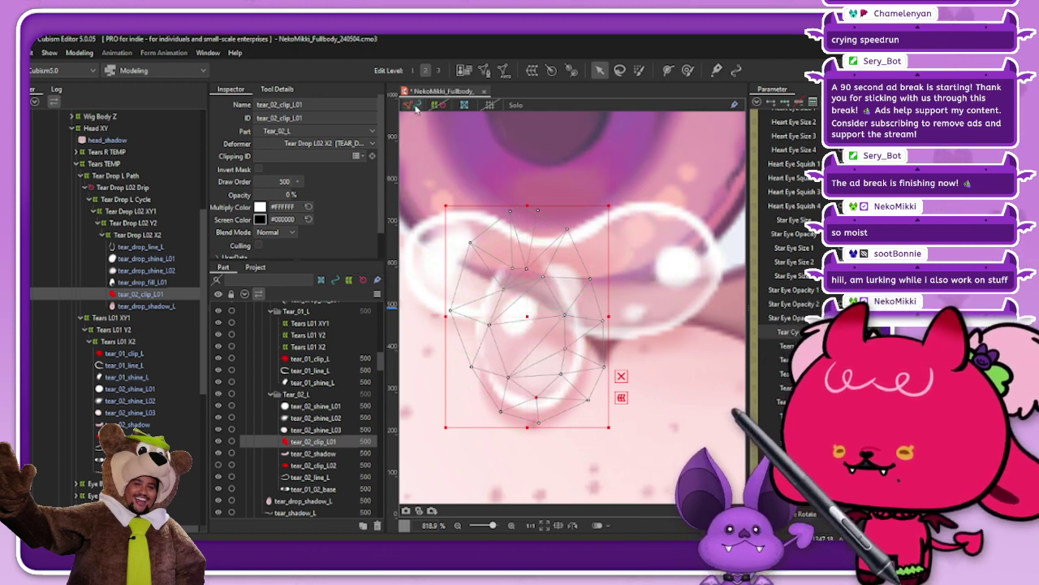
left_click(415, 108)
scroll(478, 197, "down", 8)
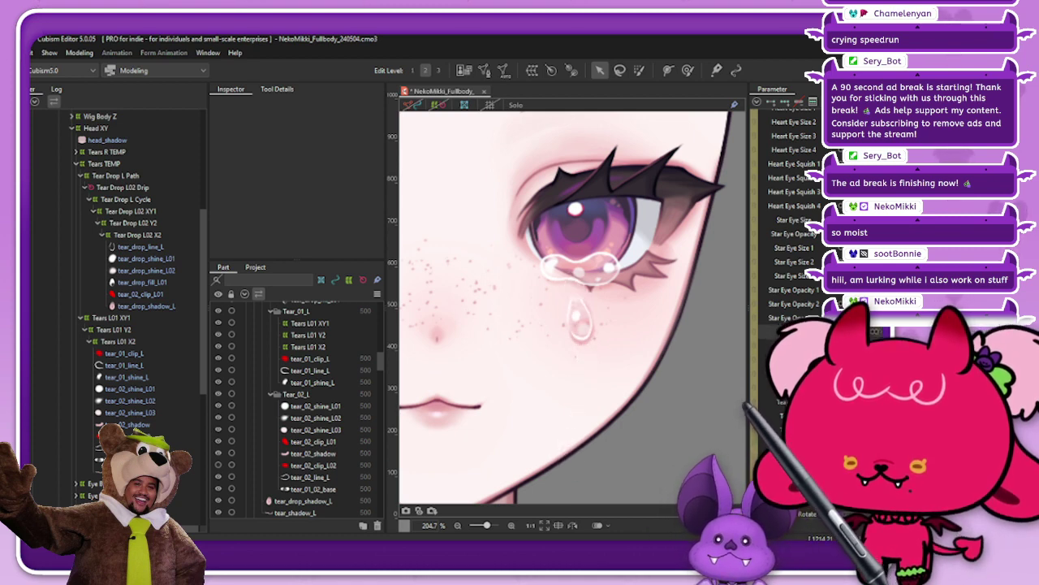
scroll(599, 307, "down", 3)
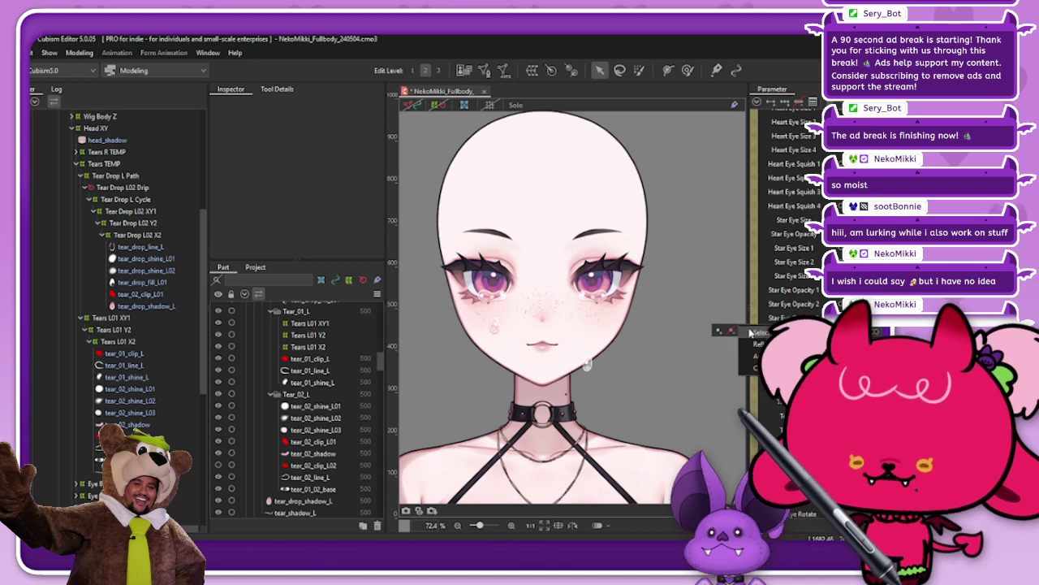
Select the objects keyed to Tear Cycle L and adjust the parameter's 0.8 key value
left_click(749, 332)
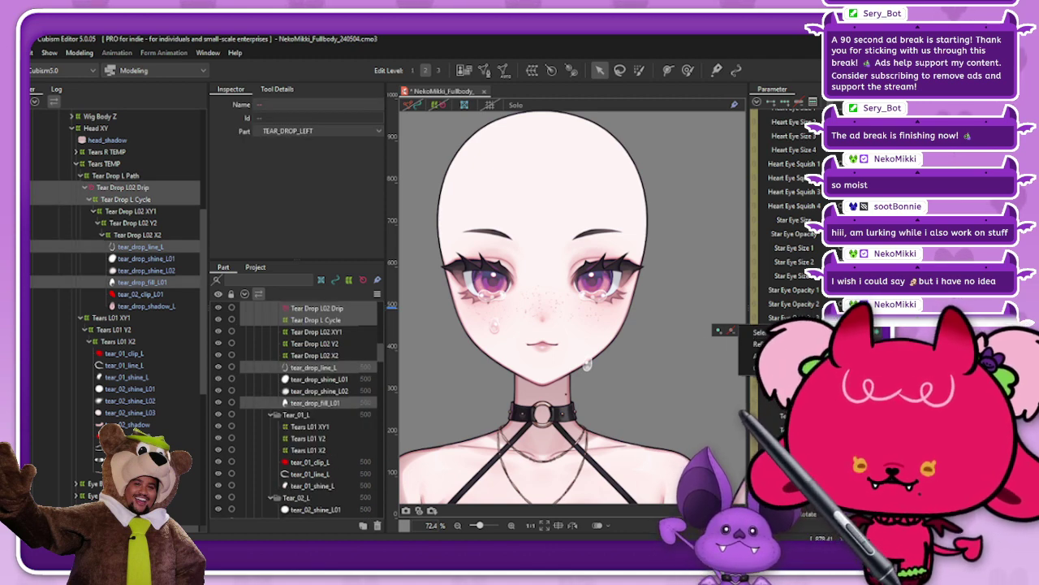
scroll(591, 369, "up", 3)
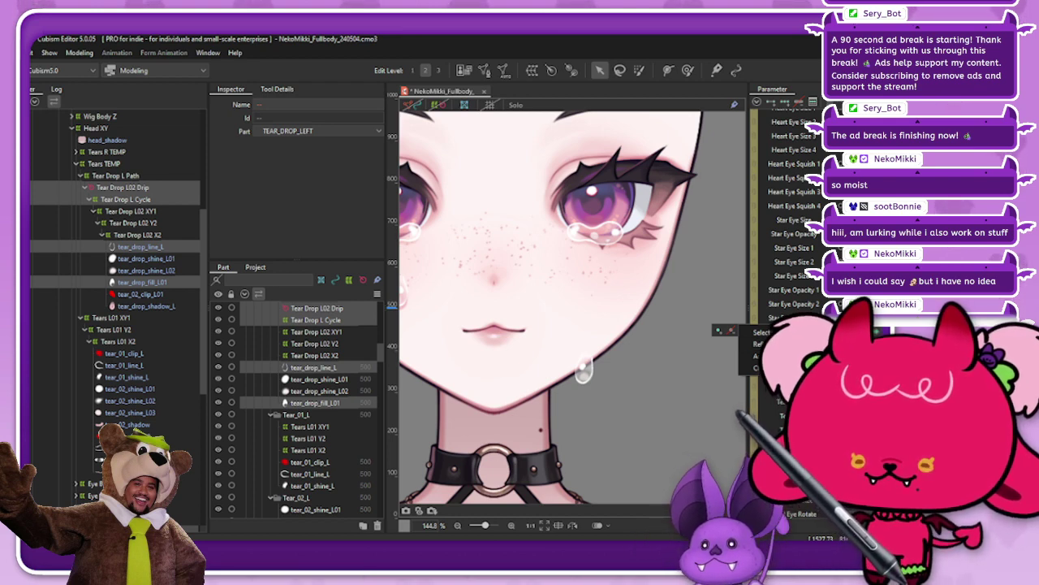
left_click(762, 355)
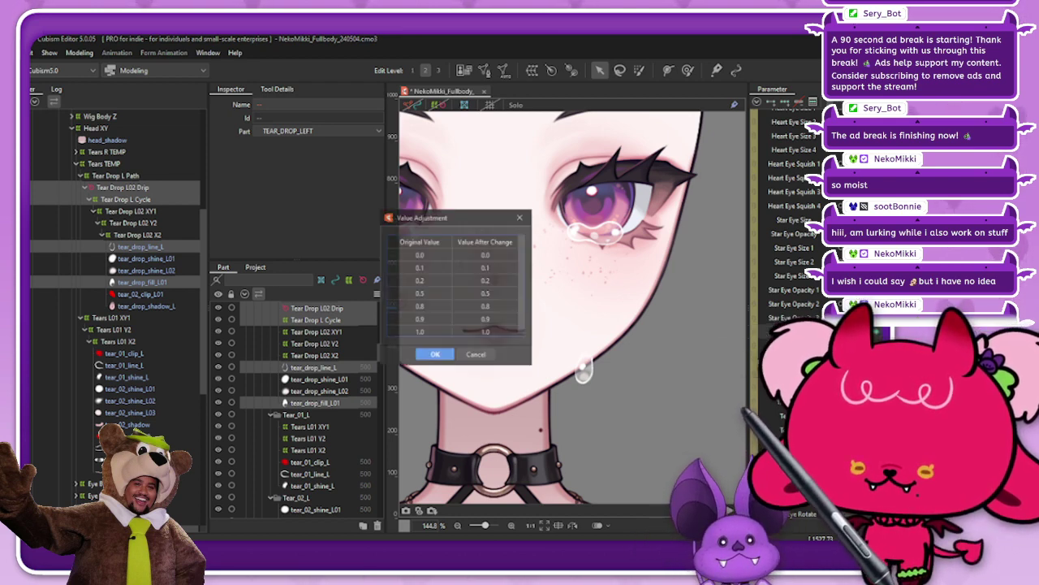
double_click(490, 301)
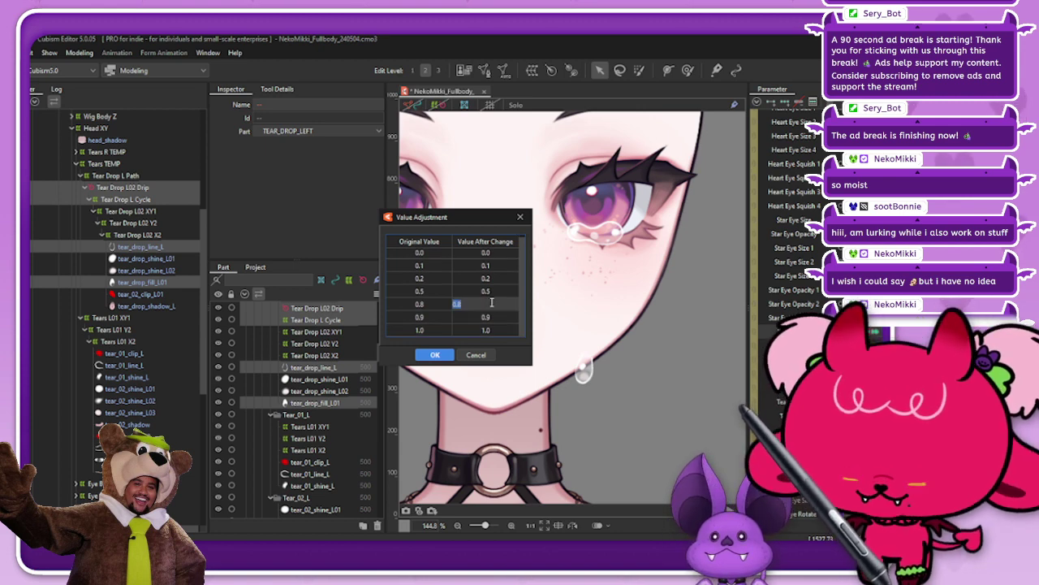
left_click(434, 355)
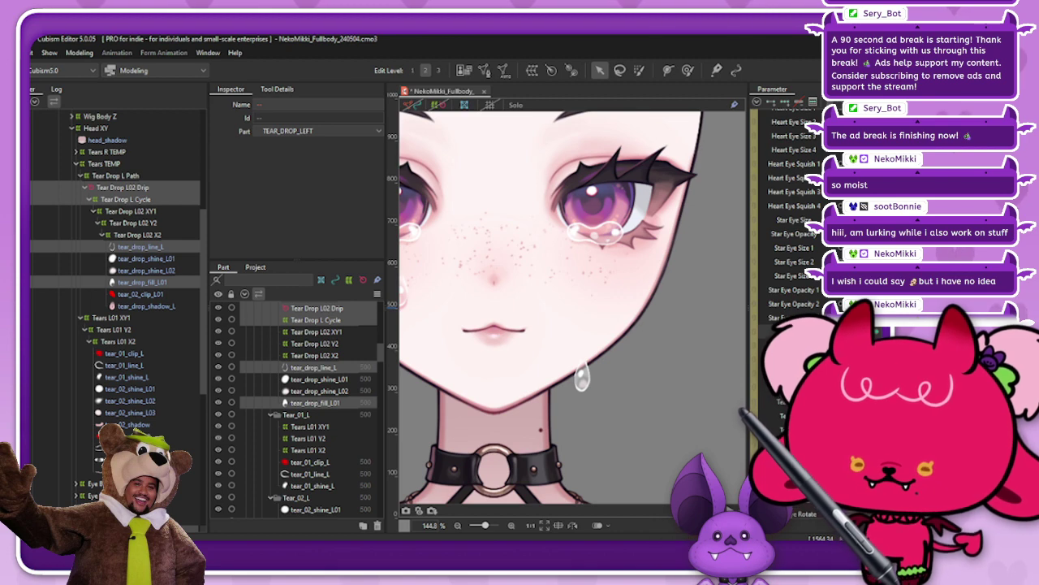
left_click(876, 330)
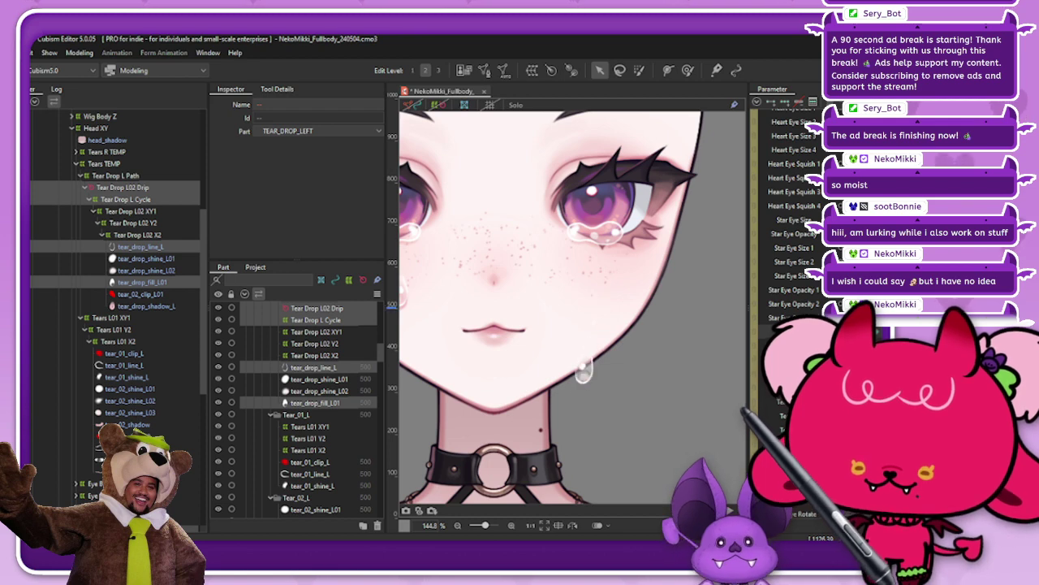
Run through the Tear Cycle L motion and check the left teardrop from the eye down to the jaw
left_click(771, 331)
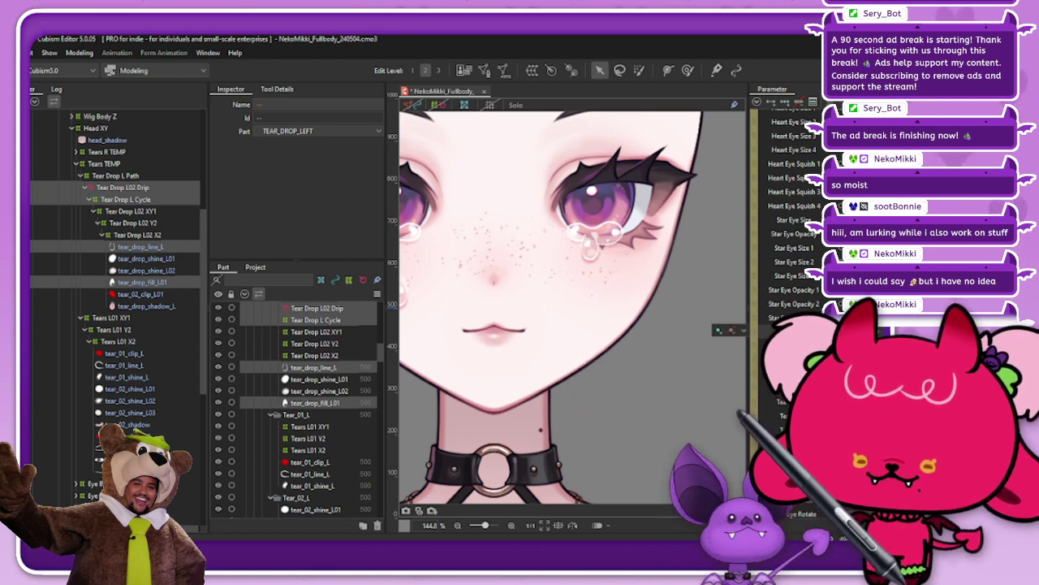
scroll(618, 314, "down", 3)
key("Escape")
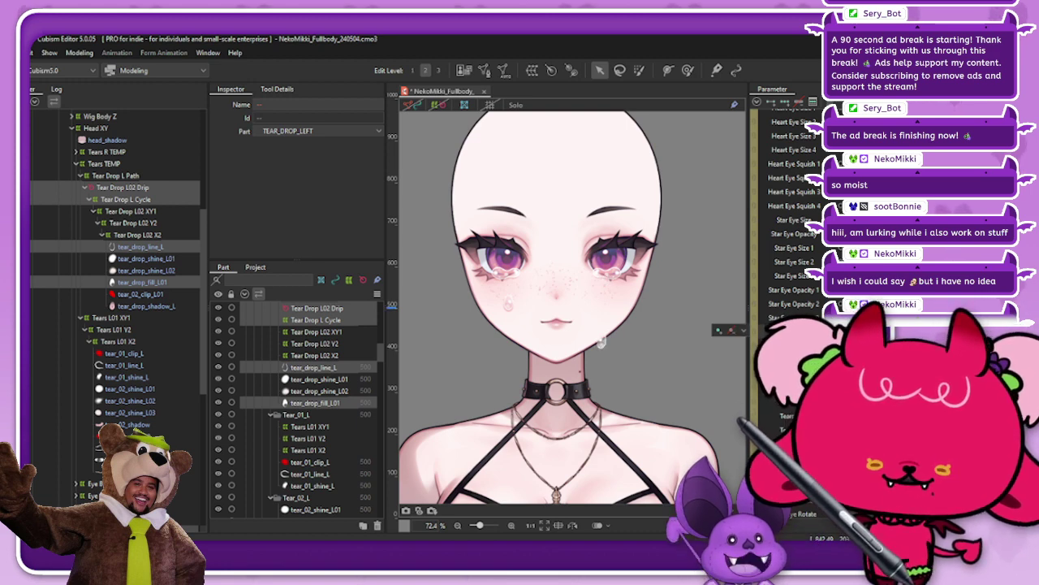
scroll(634, 351, "up", 3)
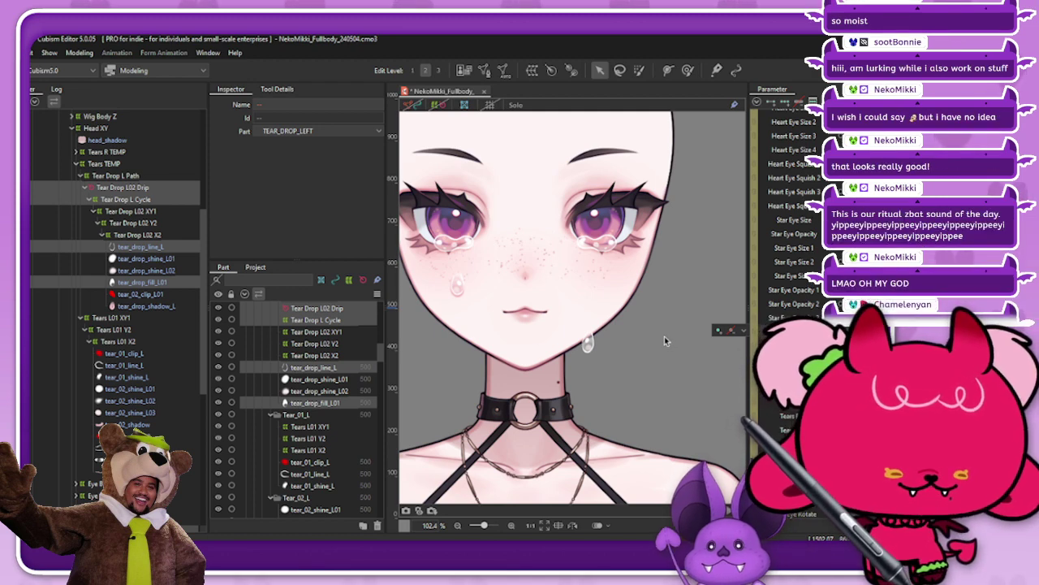
scroll(597, 333, "up", 2)
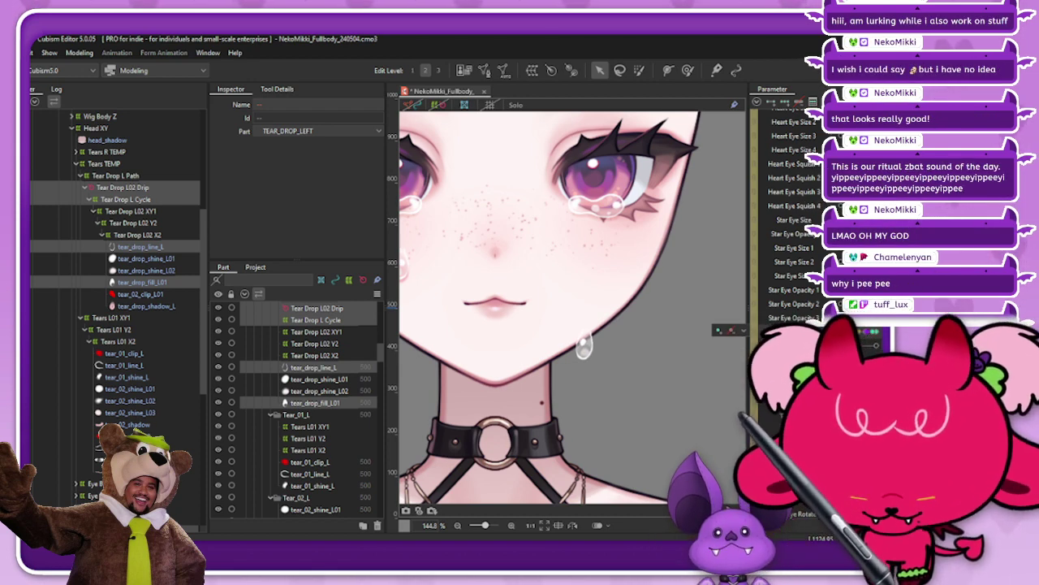
left_click(719, 332)
key("Escape")
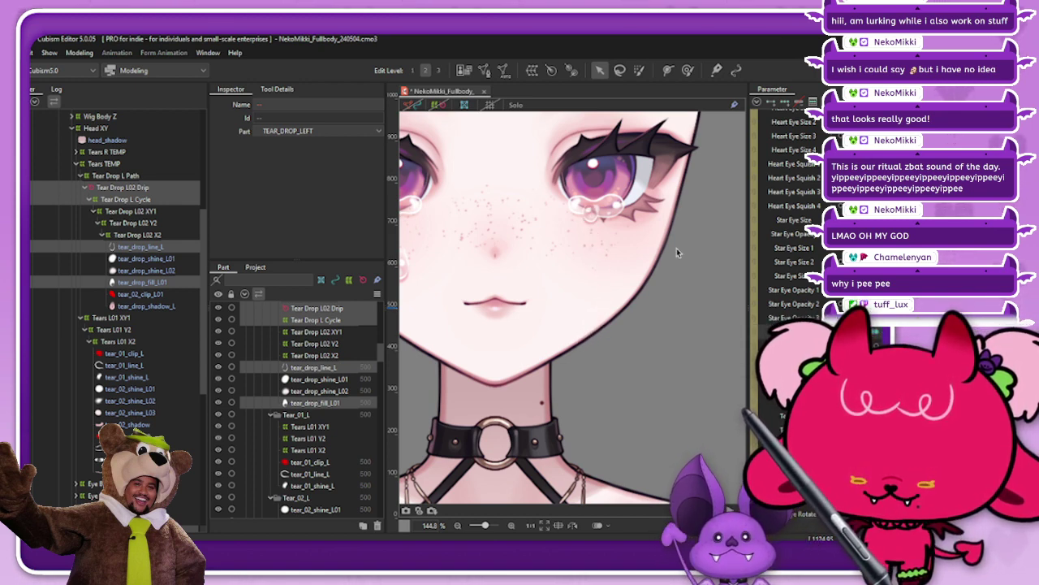
scroll(665, 318, "down", 2)
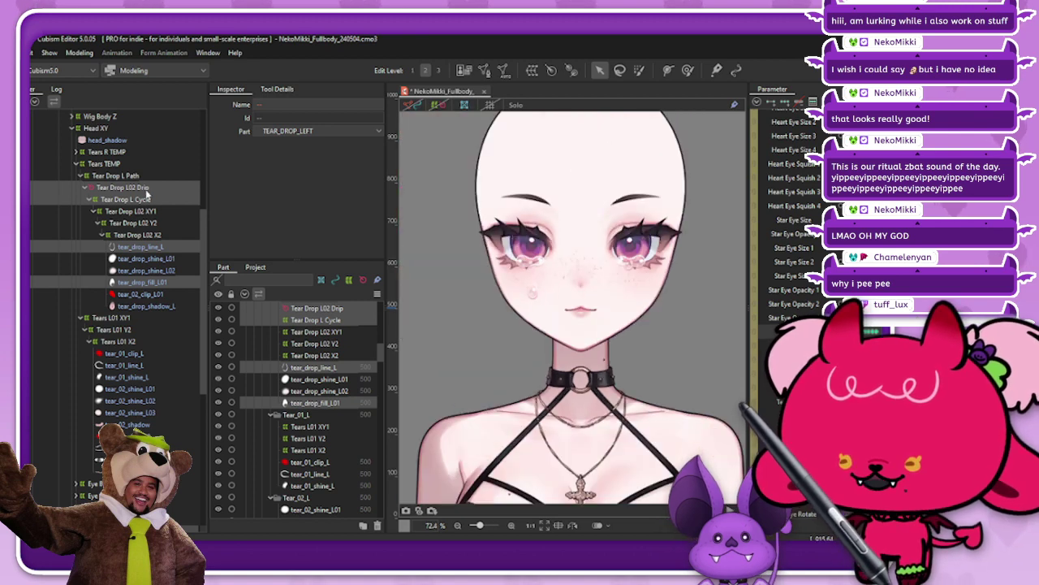
Select the Tears TEMP deformer and examine closely how the left teardrop emerges from the eye tear and slides down the cheek
left_click(147, 189)
left_click(163, 179)
left_click(168, 166)
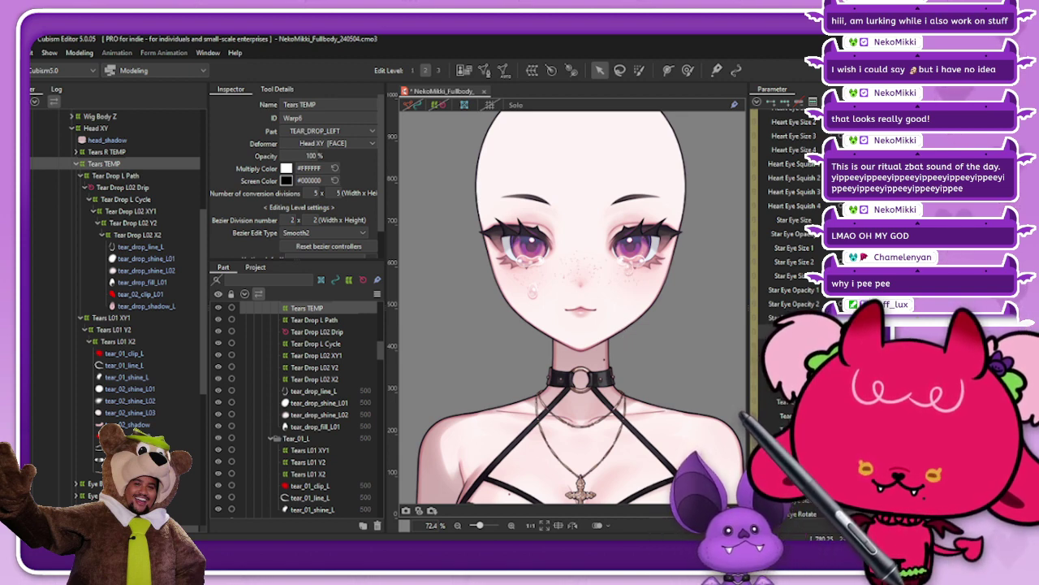
scroll(628, 276, "up", 5)
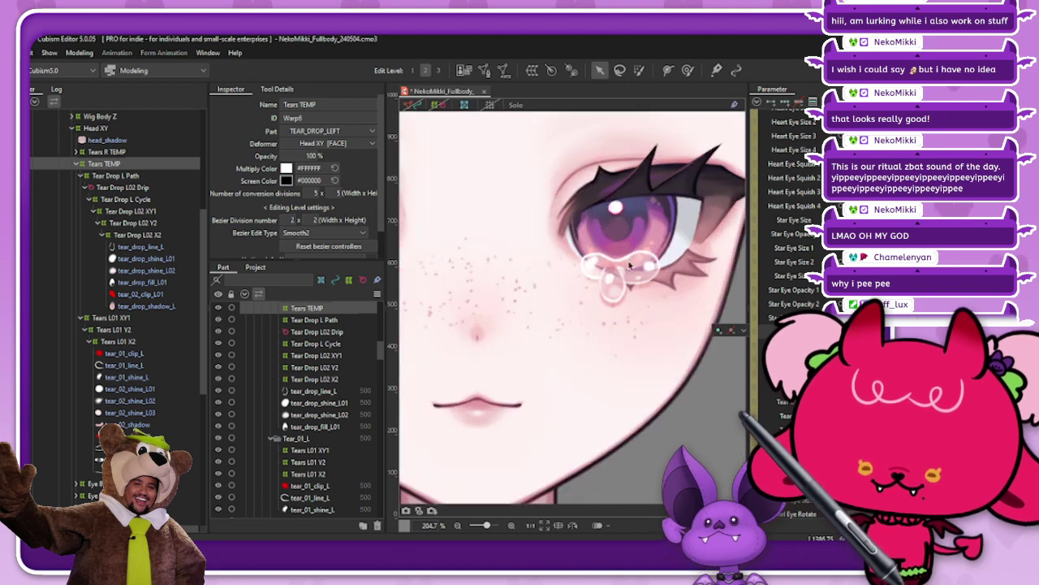
scroll(628, 280, "up", 4)
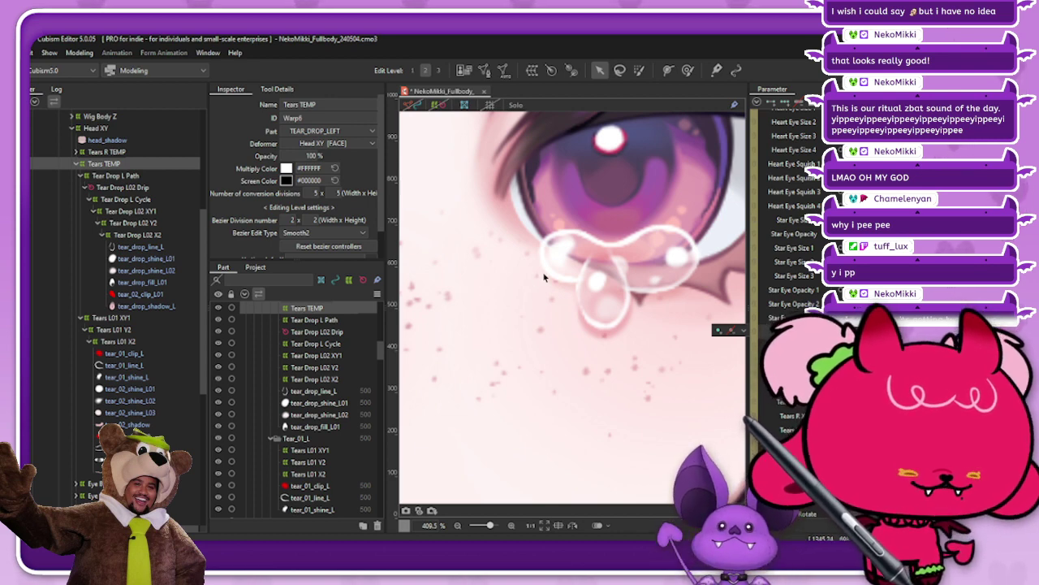
scroll(530, 290, "down", 8)
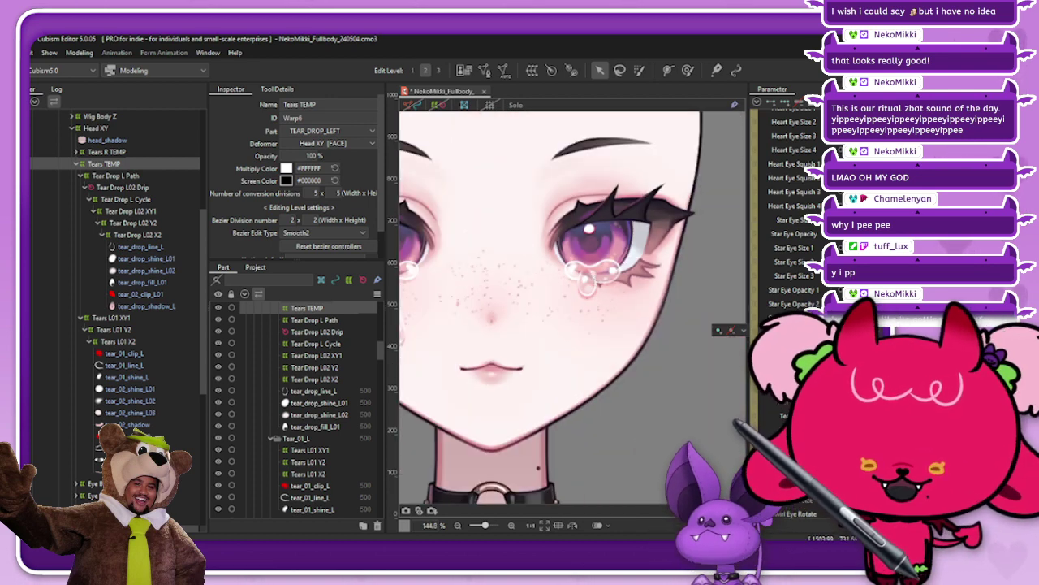
left_click_drag(822, 334, 877, 334)
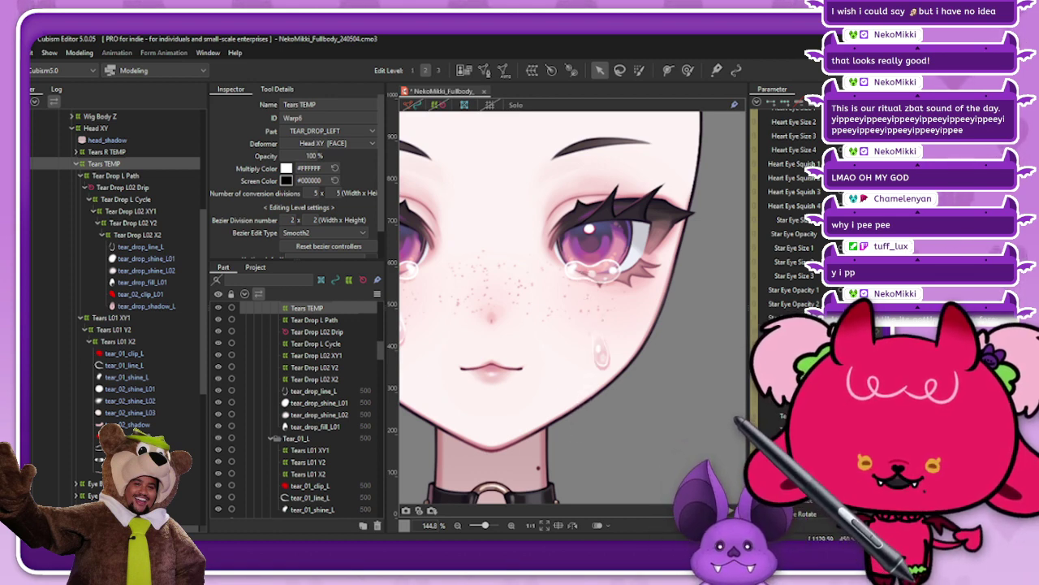
Clip tear_02_shadow and tear_shadow_L to face_base and save the model
left_click(130, 471)
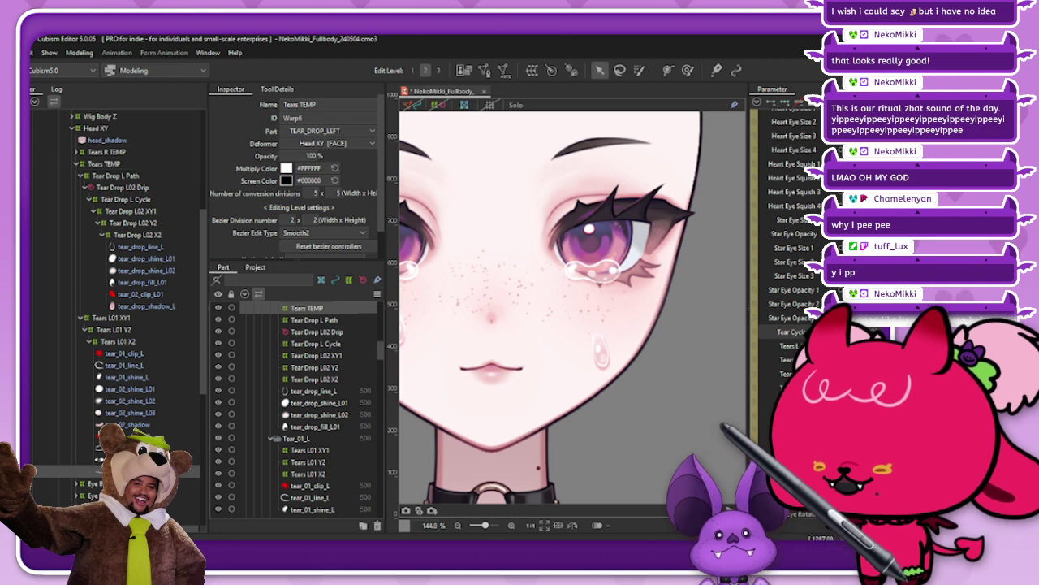
left_click(145, 423, "ctrl")
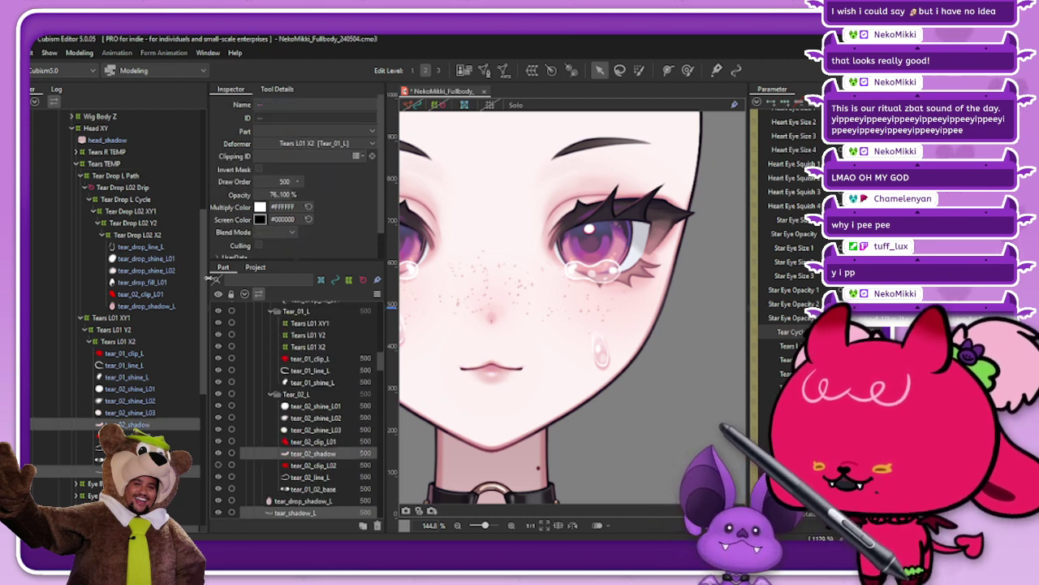
left_click(315, 152)
type("face")
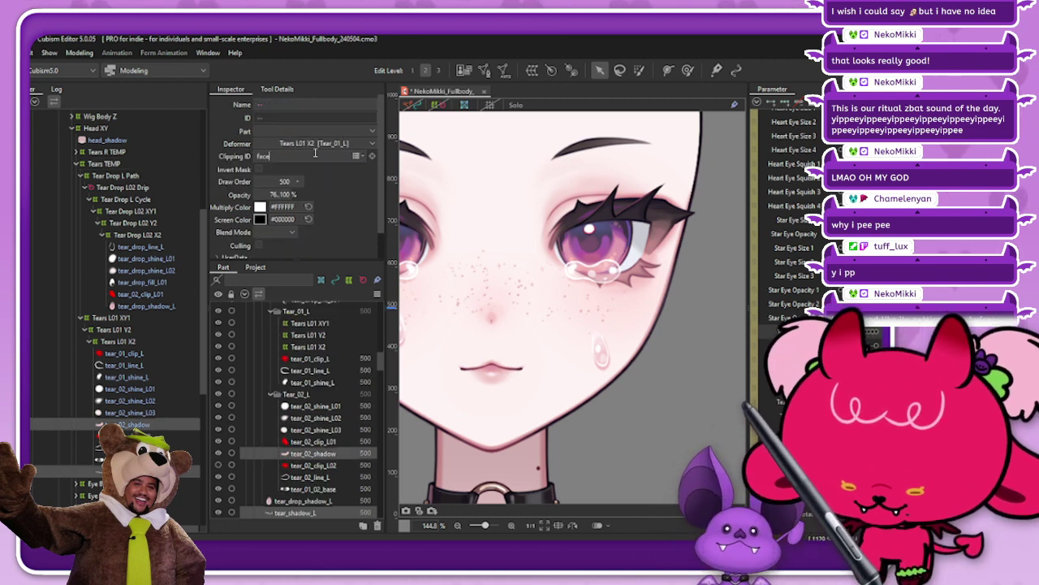
type("_lase")
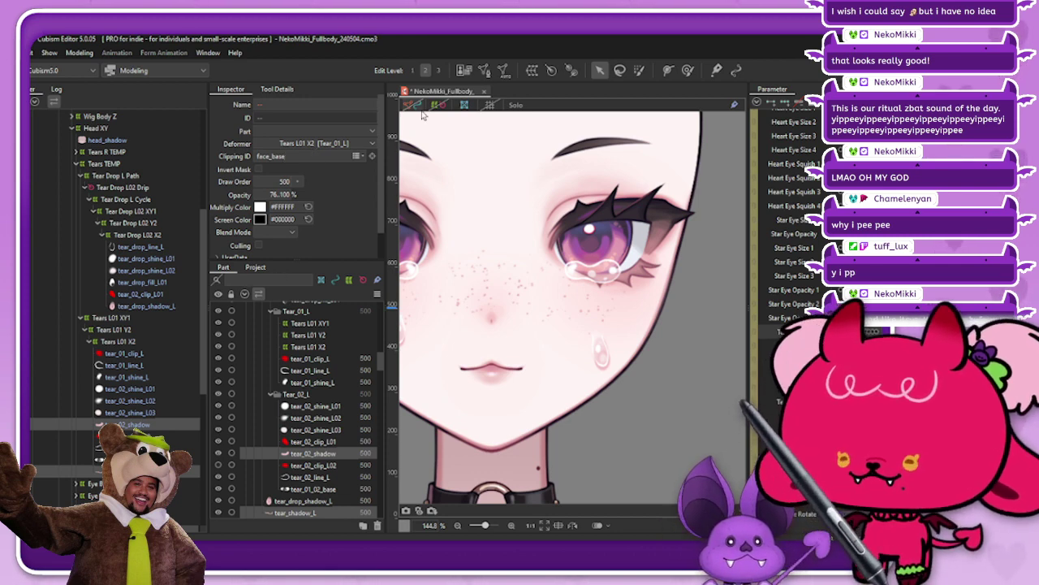
scroll(427, 113, "down", 1)
scroll(446, 134, "down", 1)
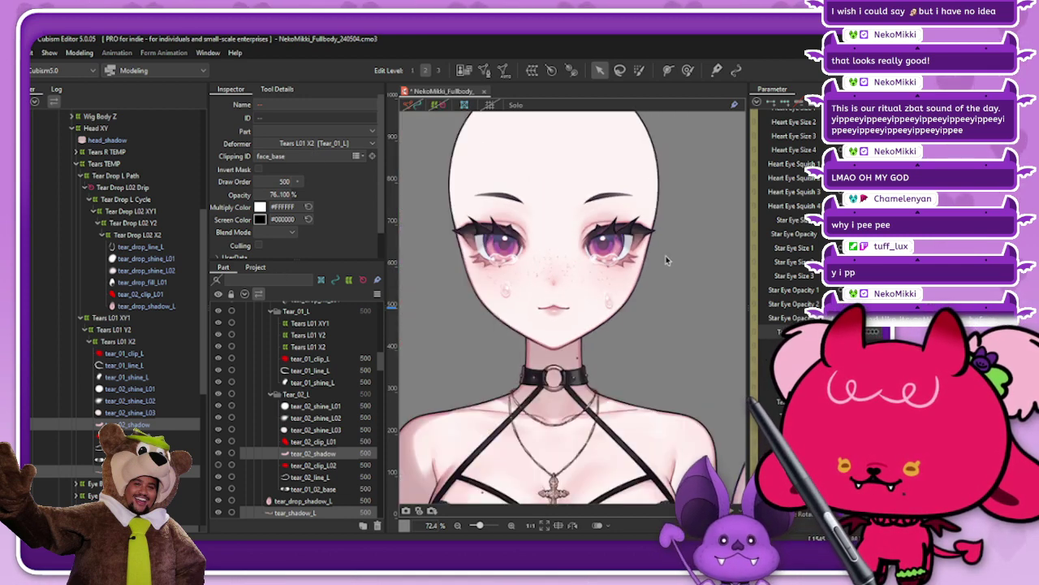
key("ctrl+s")
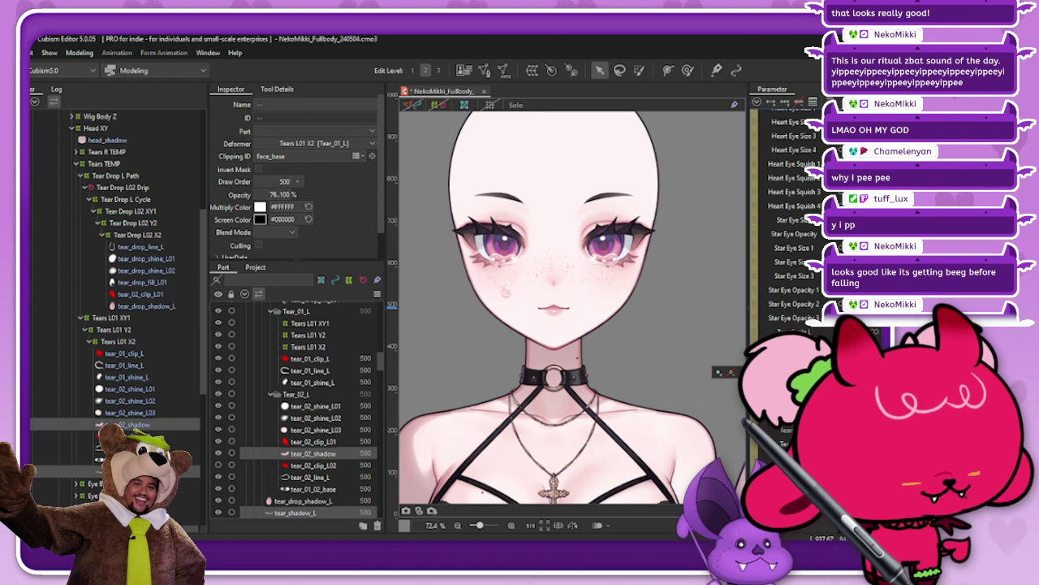
Create a warp deformer named Tear L01 Cycle as the parent of Tears L01 XY1, with 2 × 2 Bezier and 8 × 6 conversion divisions
left_click(148, 199)
left_click(157, 173)
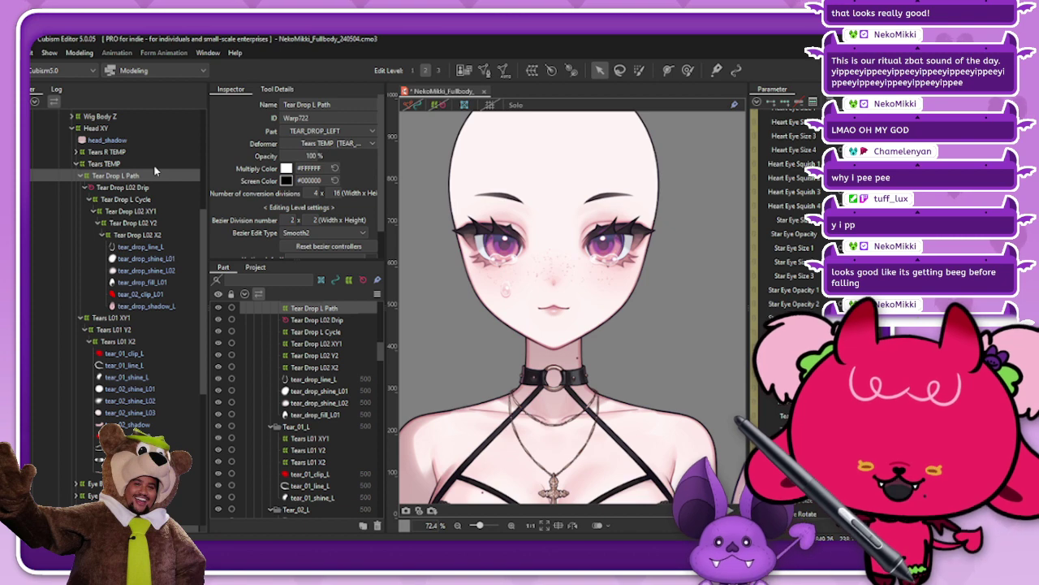
left_click(122, 319)
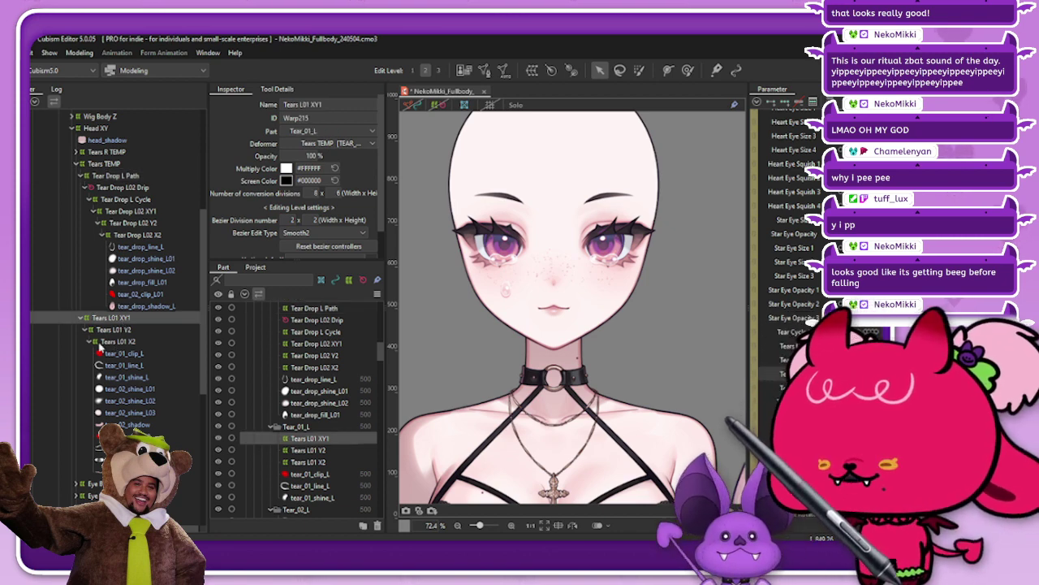
left_click(80, 318)
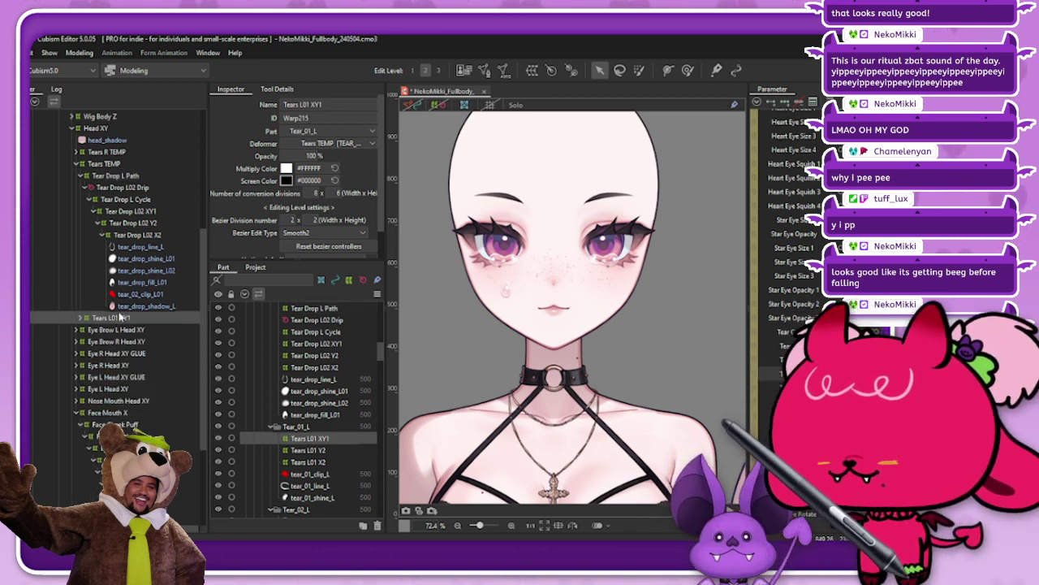
left_click(533, 71)
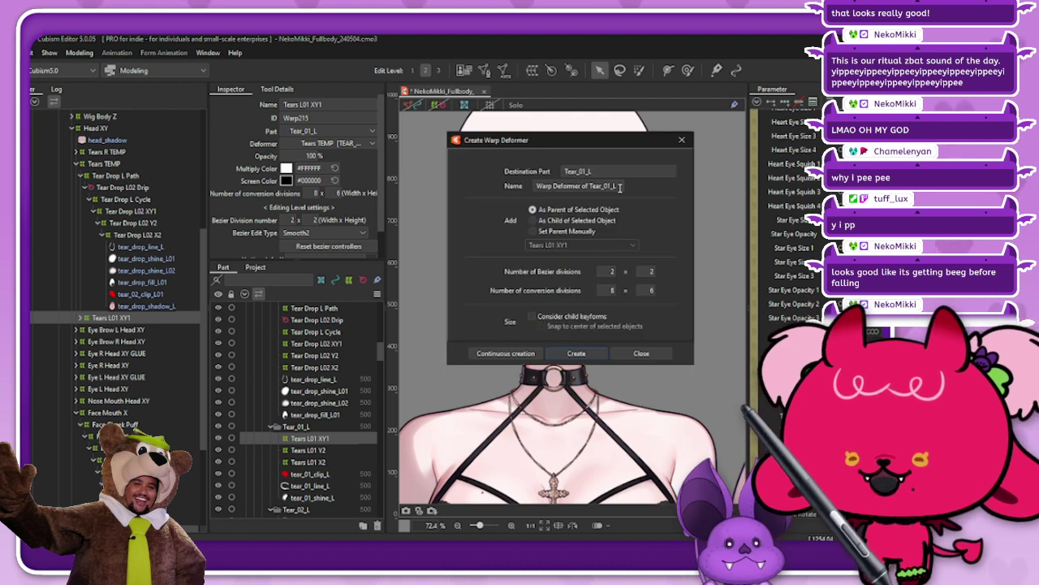
left_click_drag(620, 187, 525, 192)
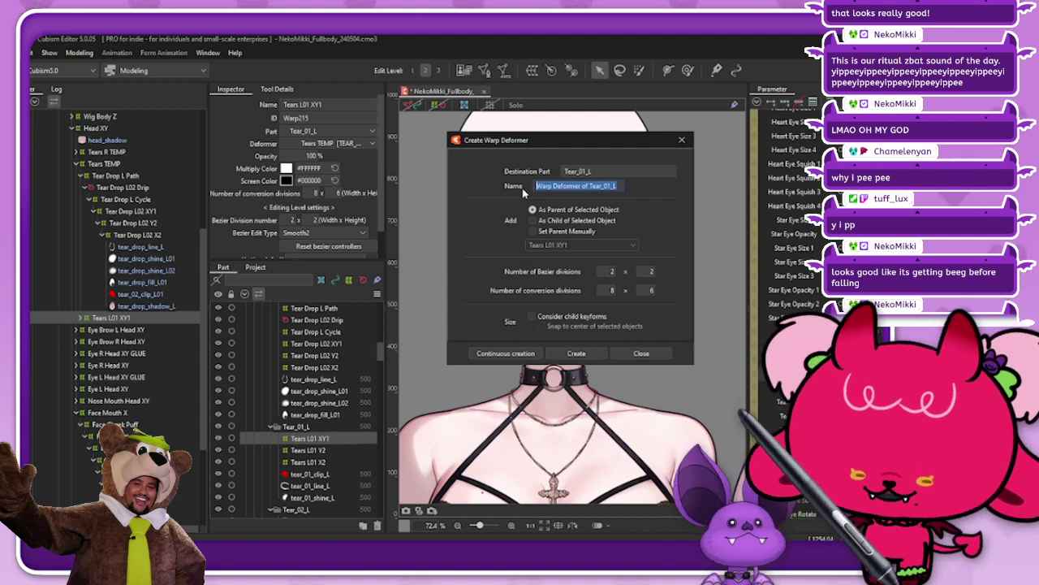
type("T")
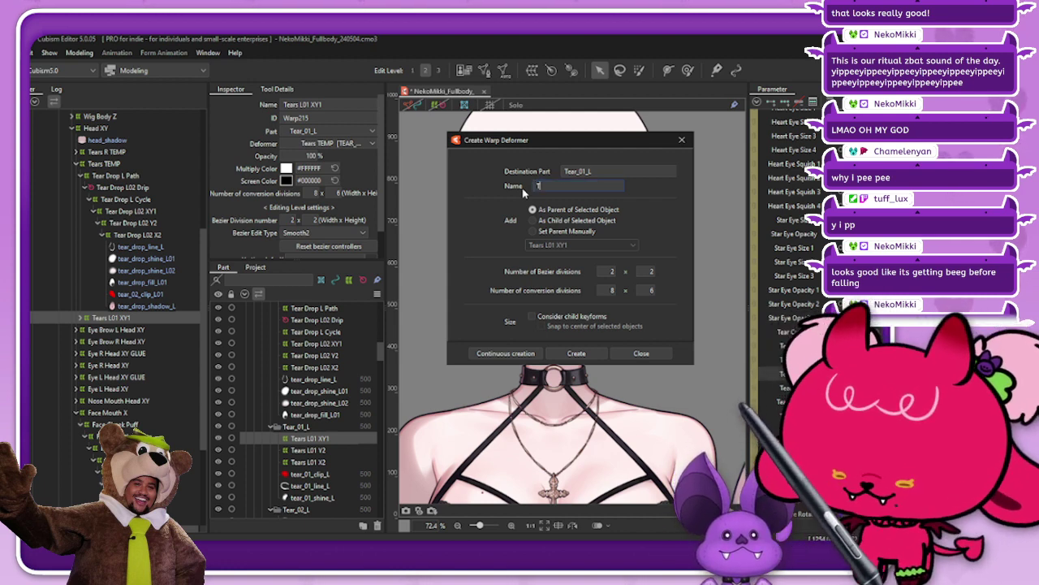
type("ear L01")
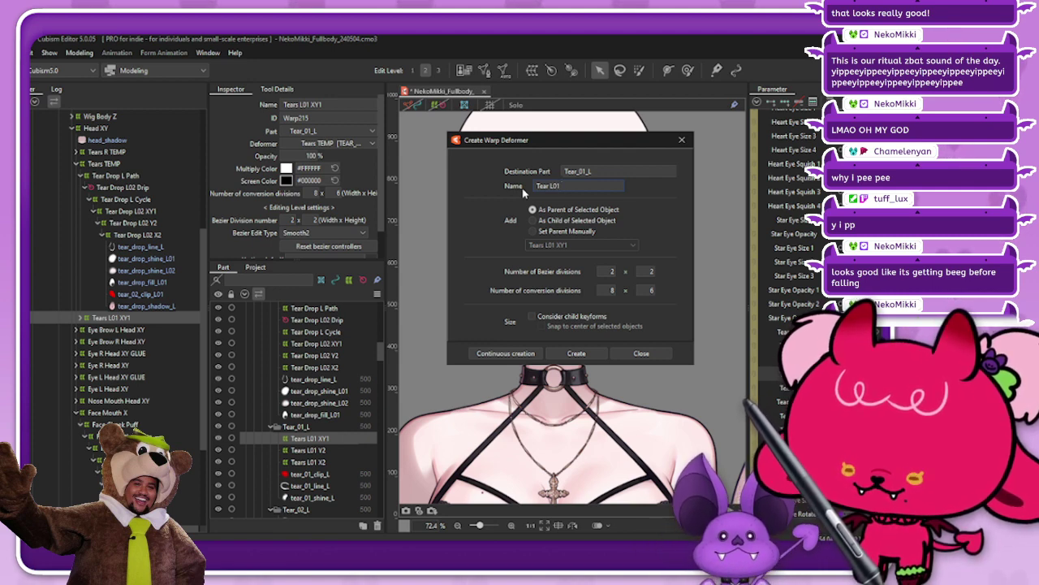
type(" Cycle")
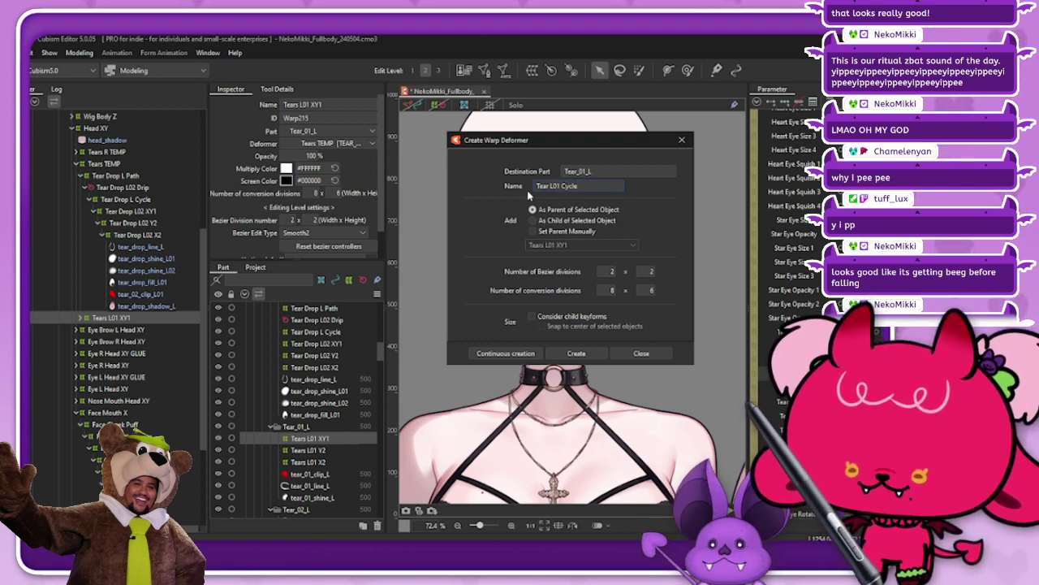
left_click(578, 354)
Narrow the Tear L01 Cycle deformer slightly around the left eye tear and add keys for it on the tear cycle parameter
scroll(602, 276, "up", 5)
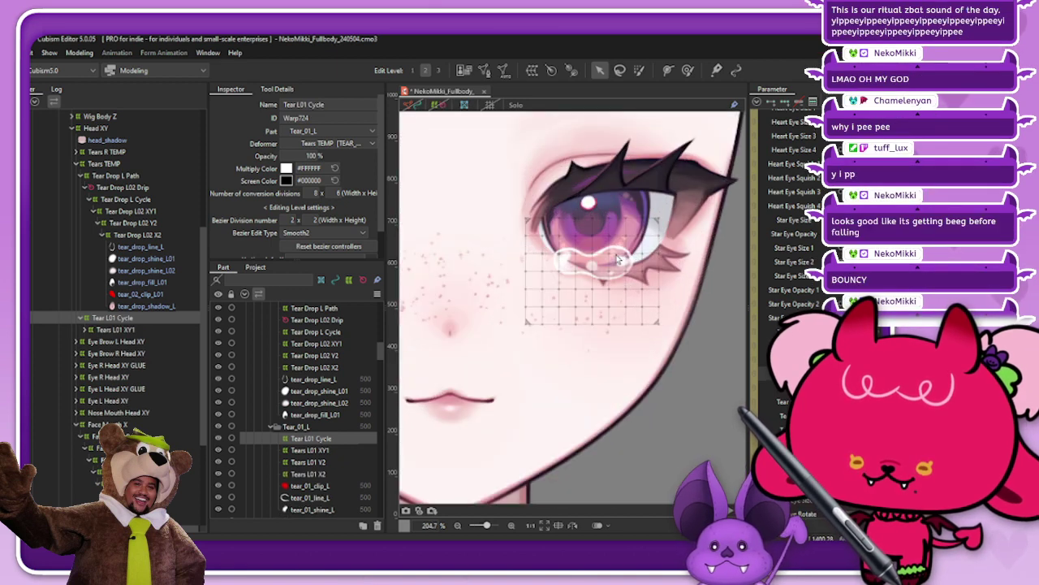
left_click_drag(664, 213, 660, 214)
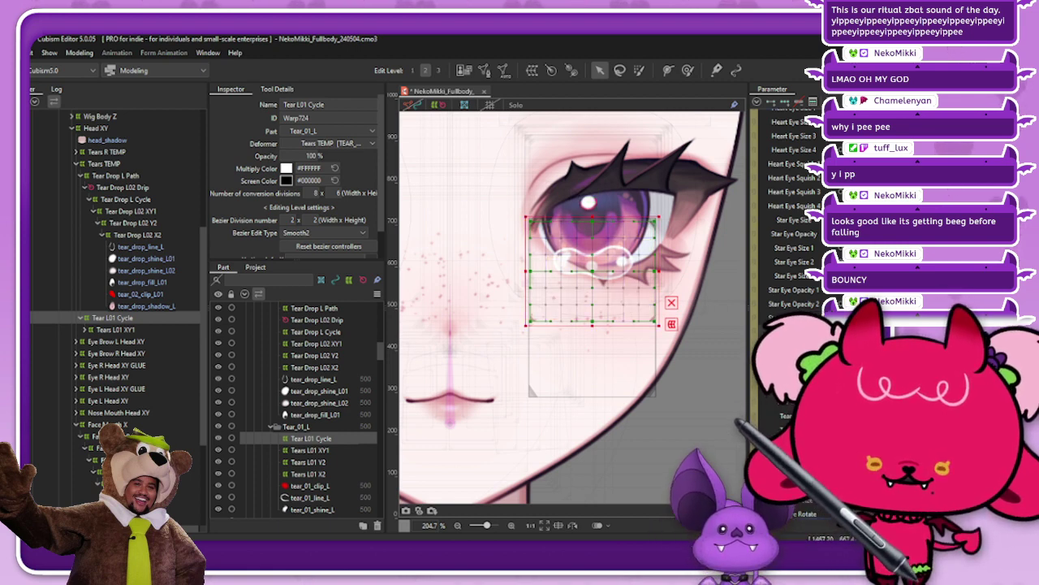
left_click(773, 103)
left_click(550, 310)
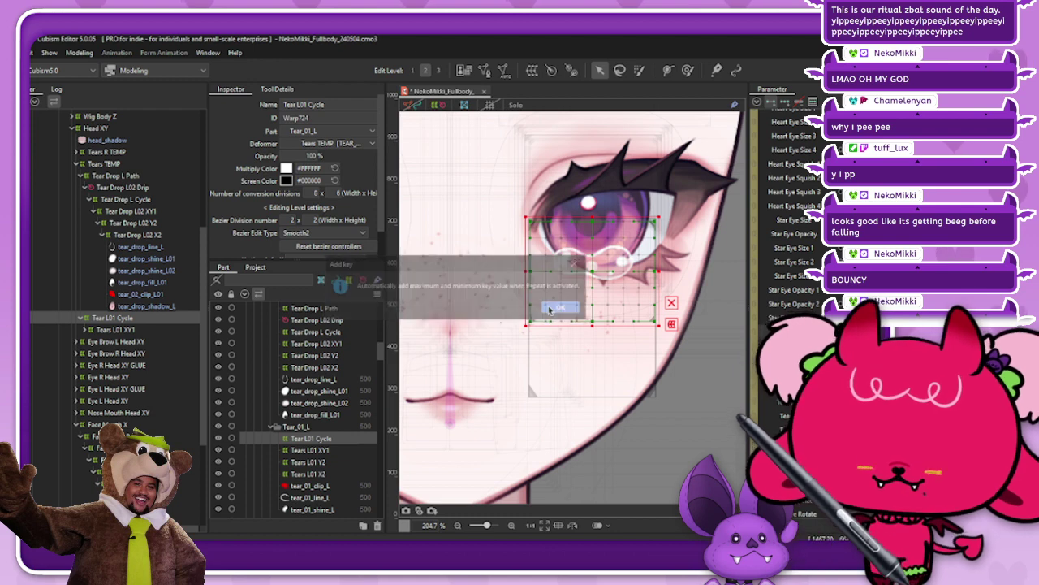
Add a single cycle key where the drop hangs from the eye tear, and bend the deformer's lower edge upward and its sides inward
scroll(602, 256, "up", 2)
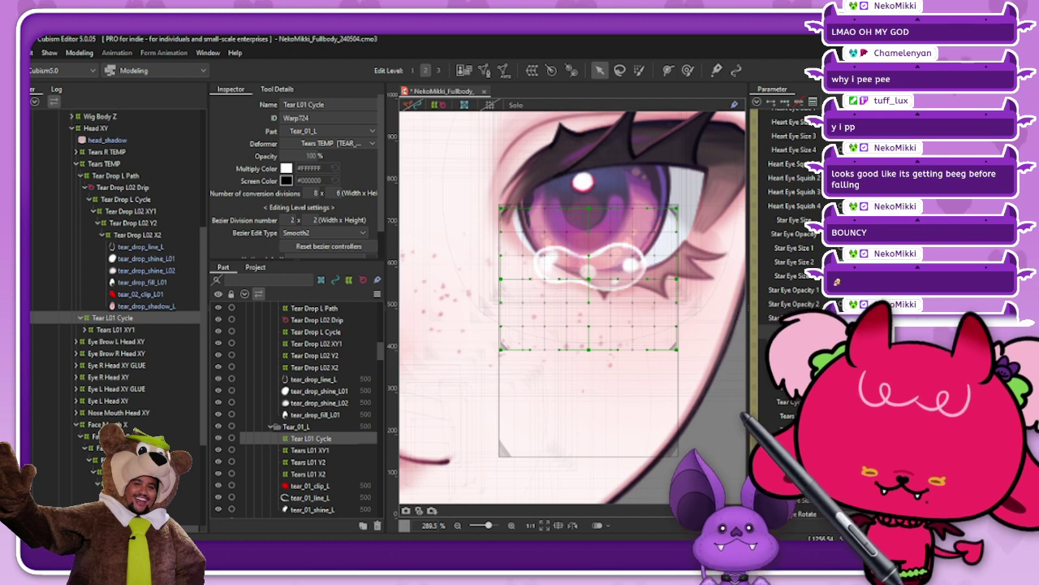
left_click(717, 330)
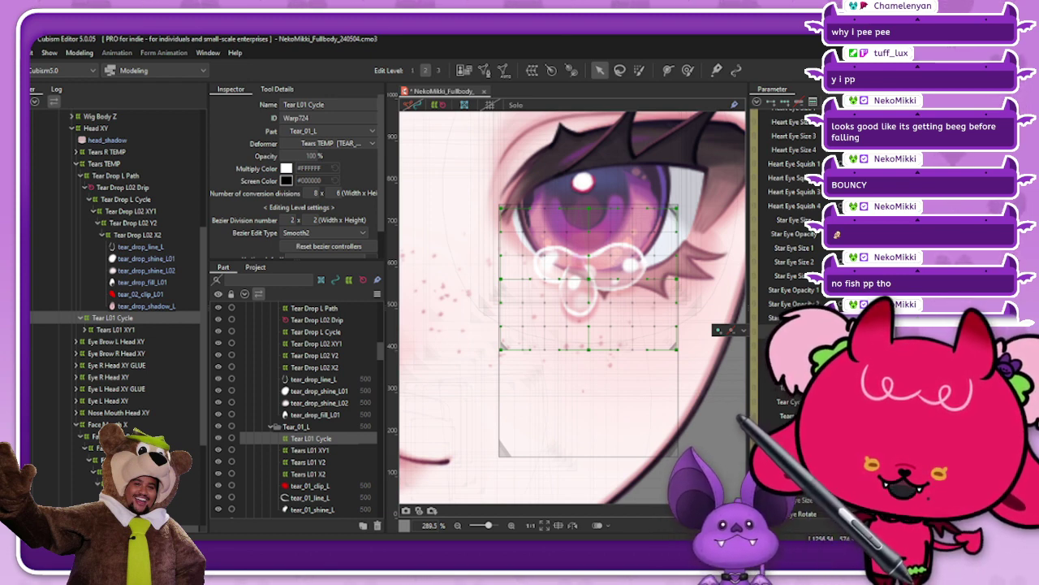
left_click(569, 268)
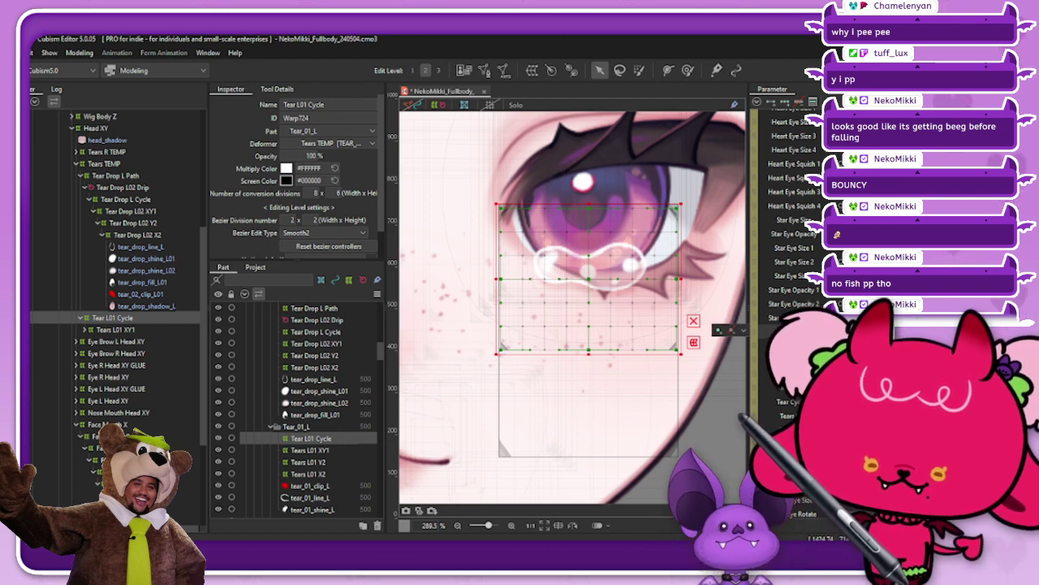
key("Escape")
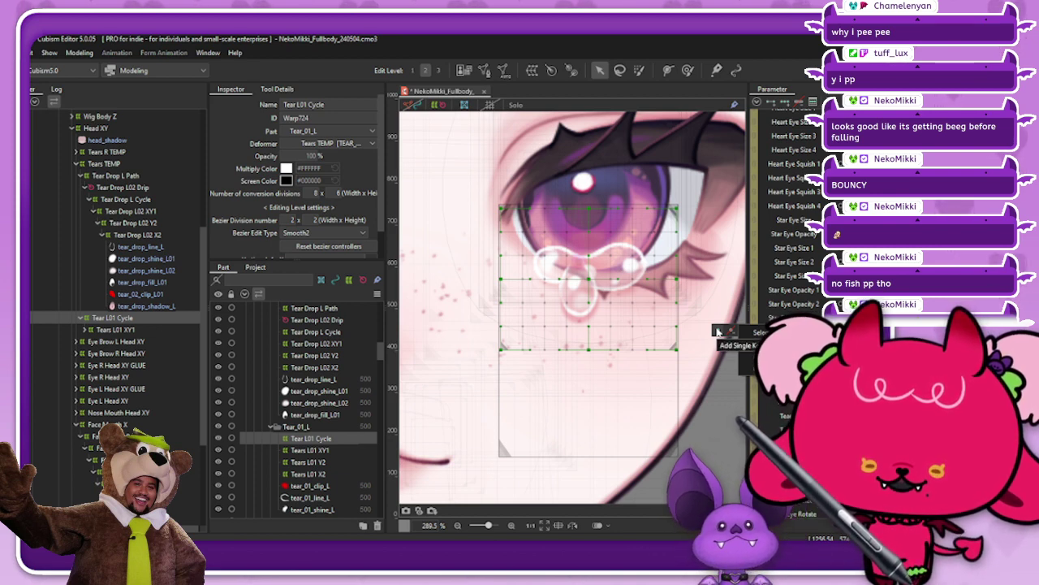
left_click(719, 331)
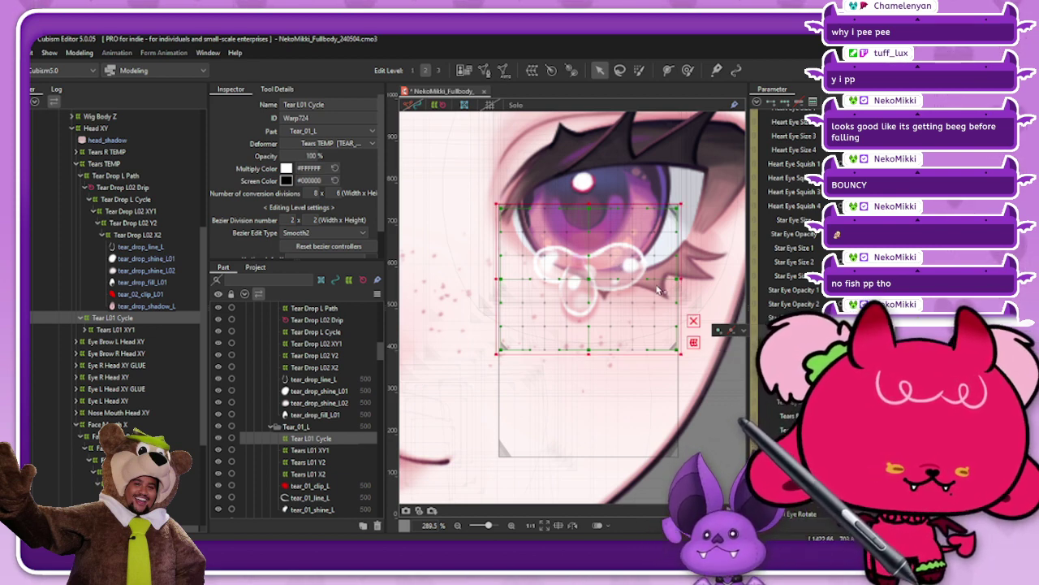
left_click_drag(589, 349, 591, 328)
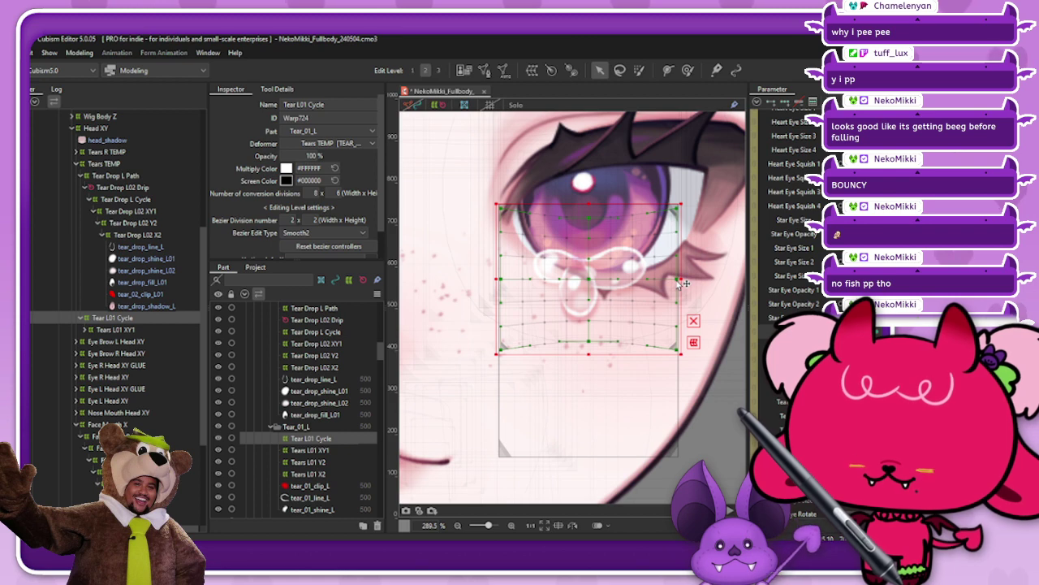
left_click_drag(685, 283, 672, 282)
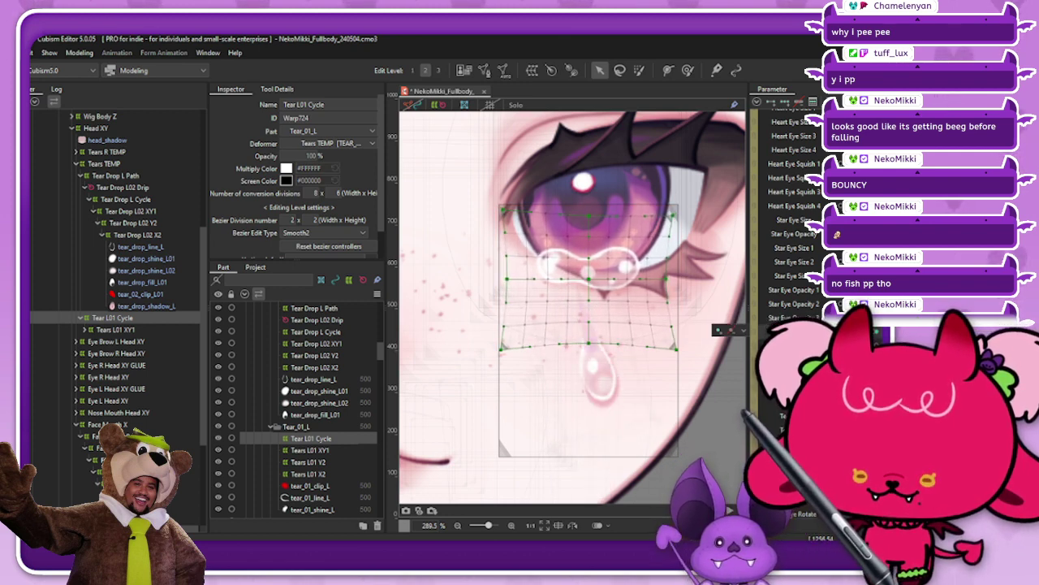
Curve the Tear L01 Cycle deformer's lower edge downward beneath the drop, raising its lower corners and lowering its middle points
left_click(561, 277)
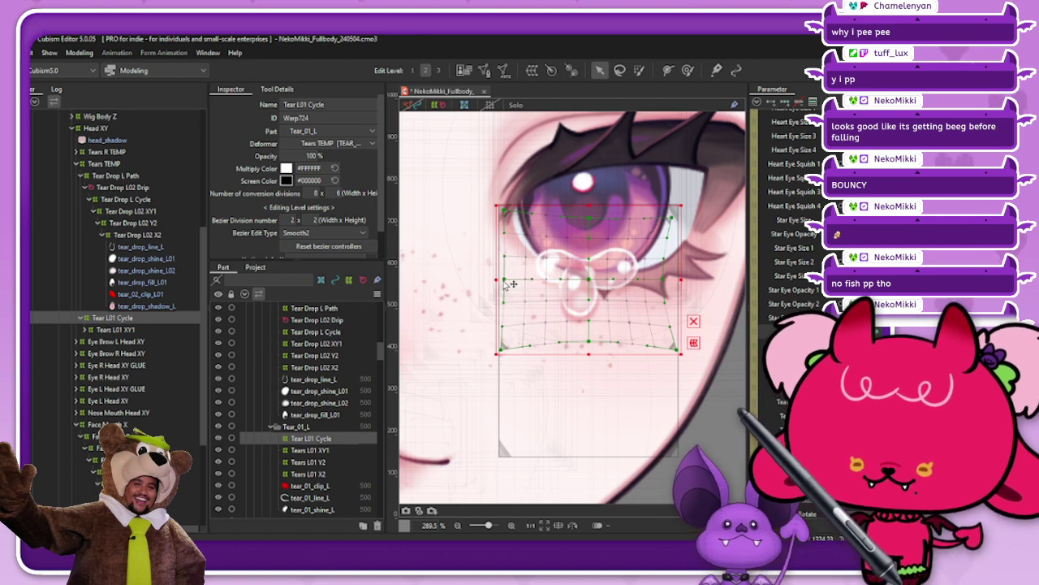
left_click(694, 321)
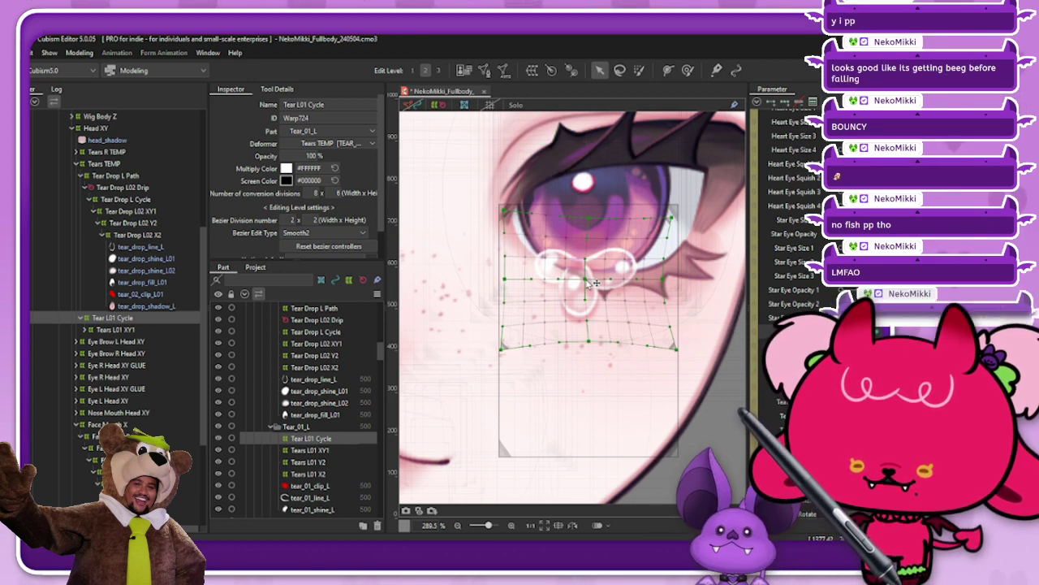
left_click(440, 104)
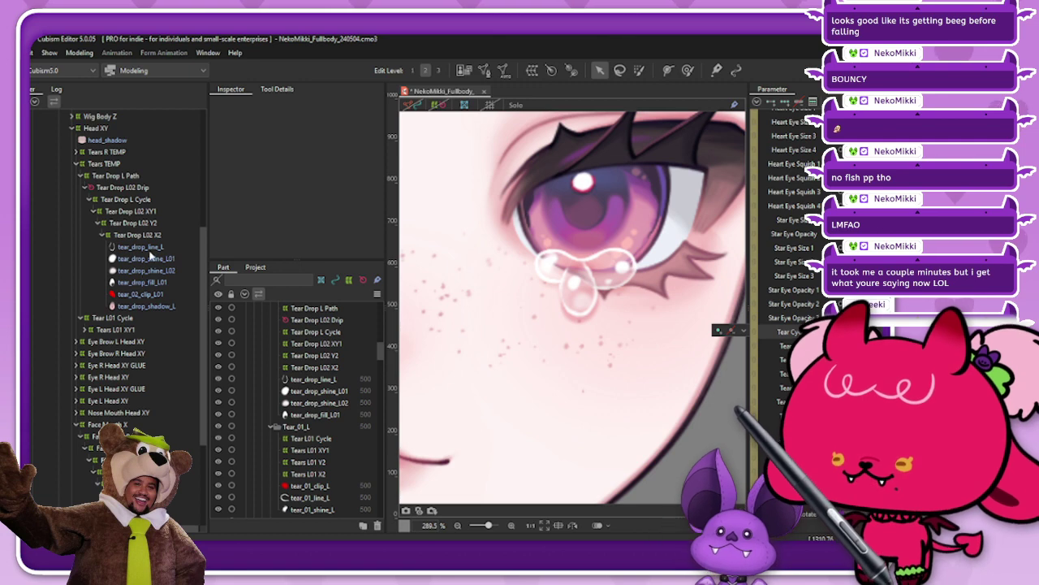
left_click(118, 317)
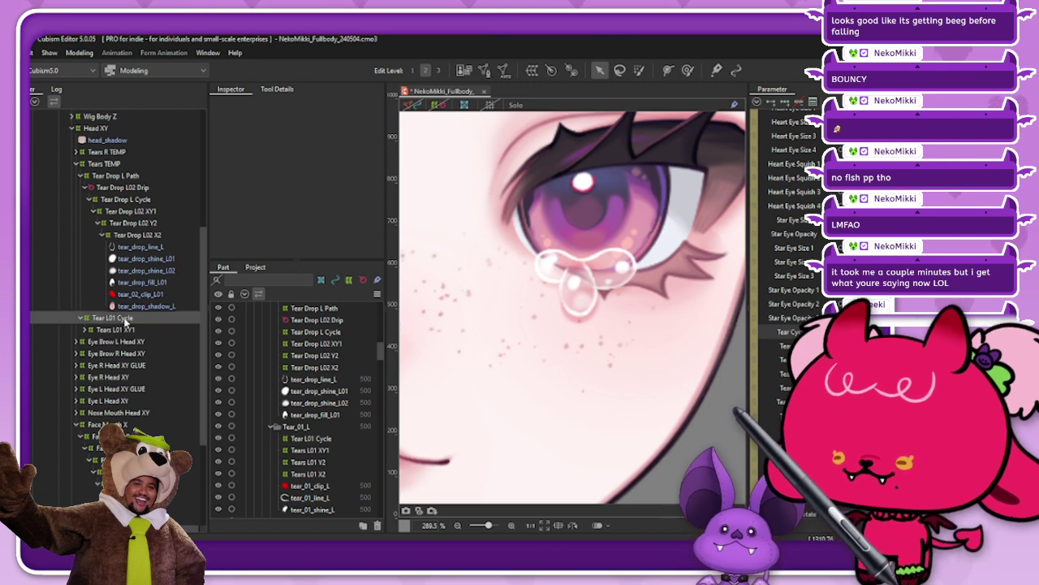
left_click(437, 106)
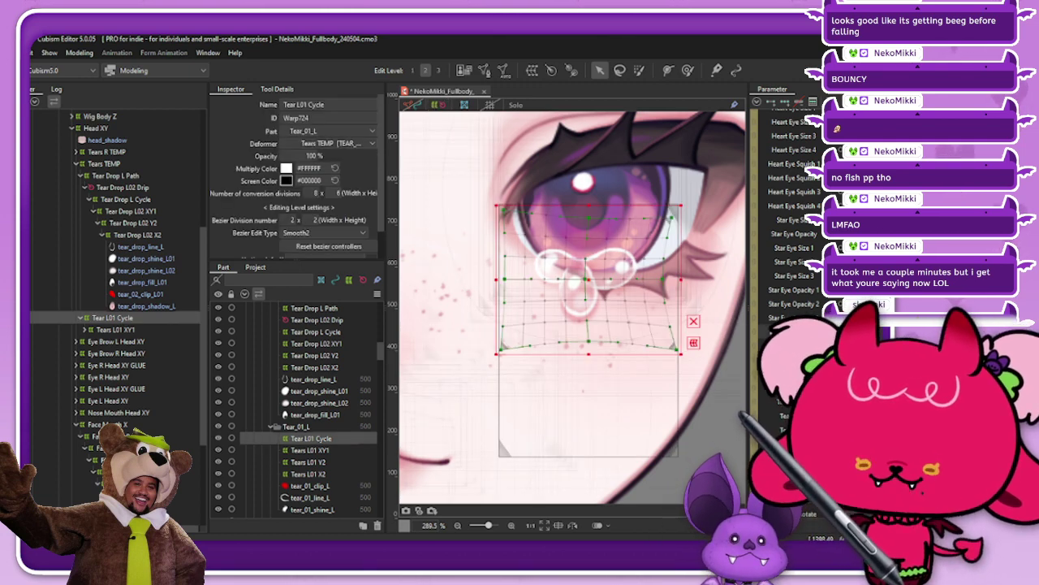
left_click(694, 321)
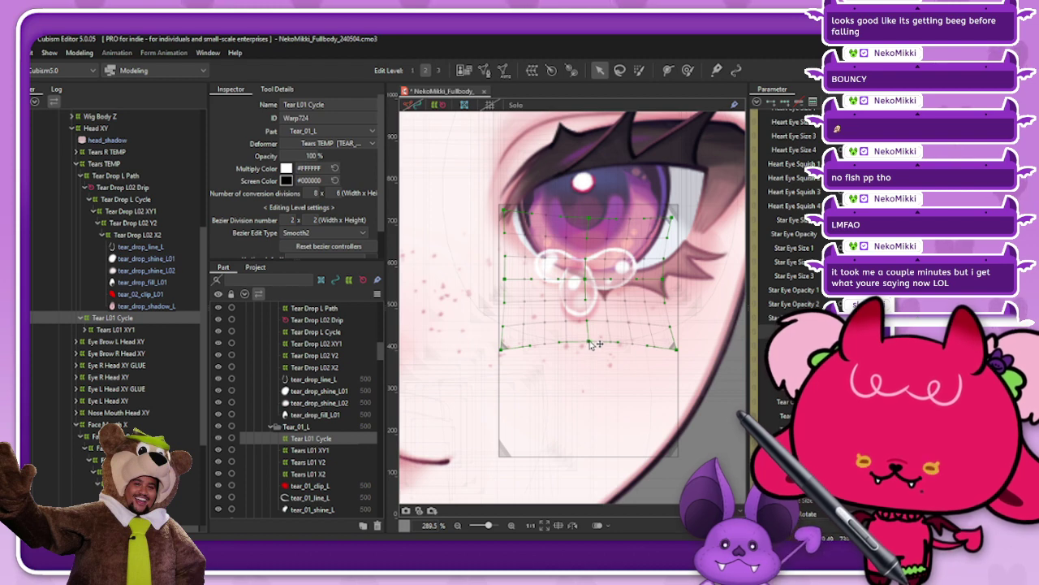
left_click_drag(590, 342, 589, 349)
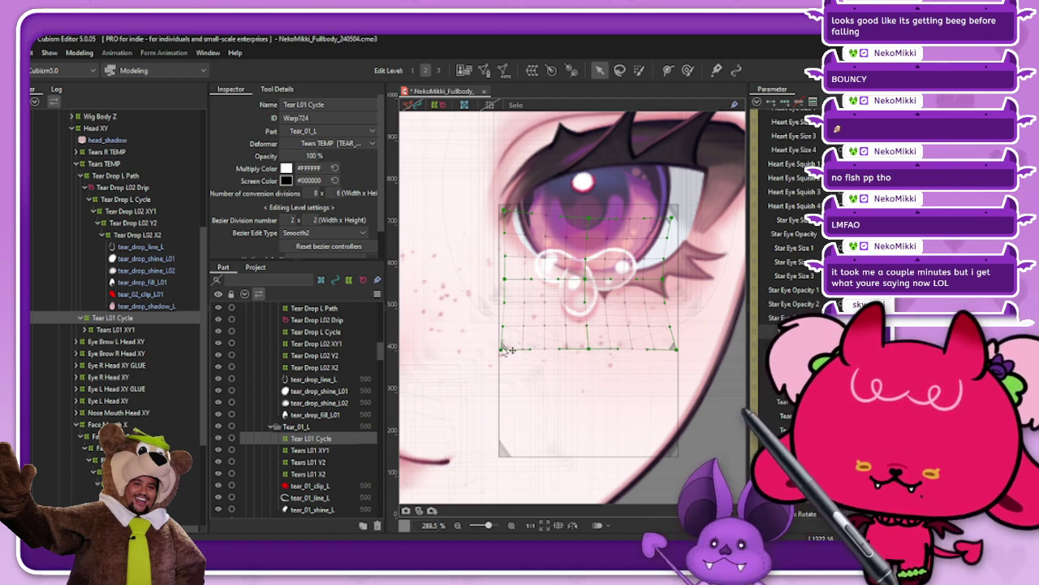
left_click_drag(502, 349, 502, 337)
left_click_drag(681, 355, 685, 337)
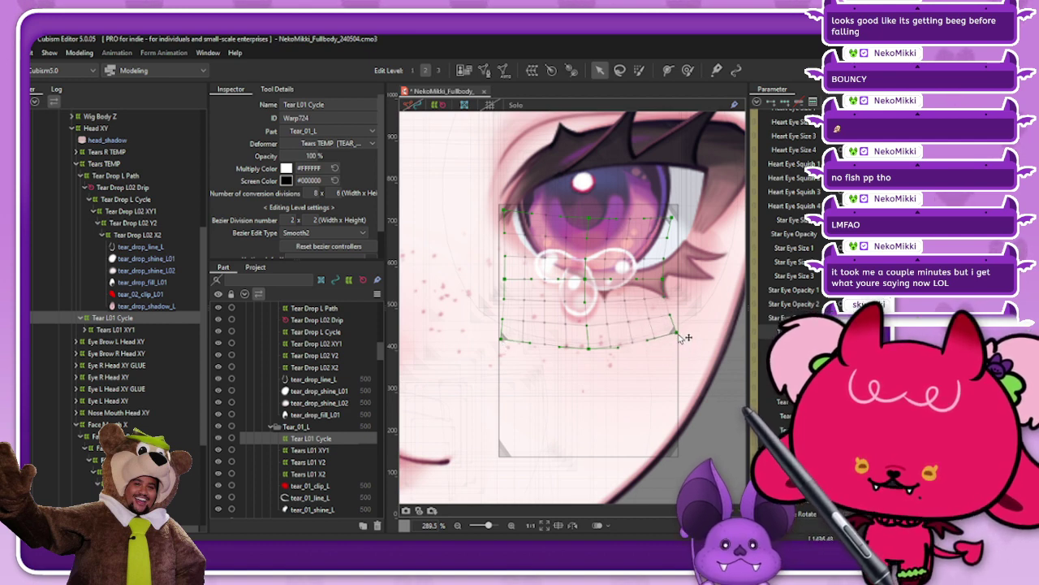
left_click_drag(588, 350, 589, 349)
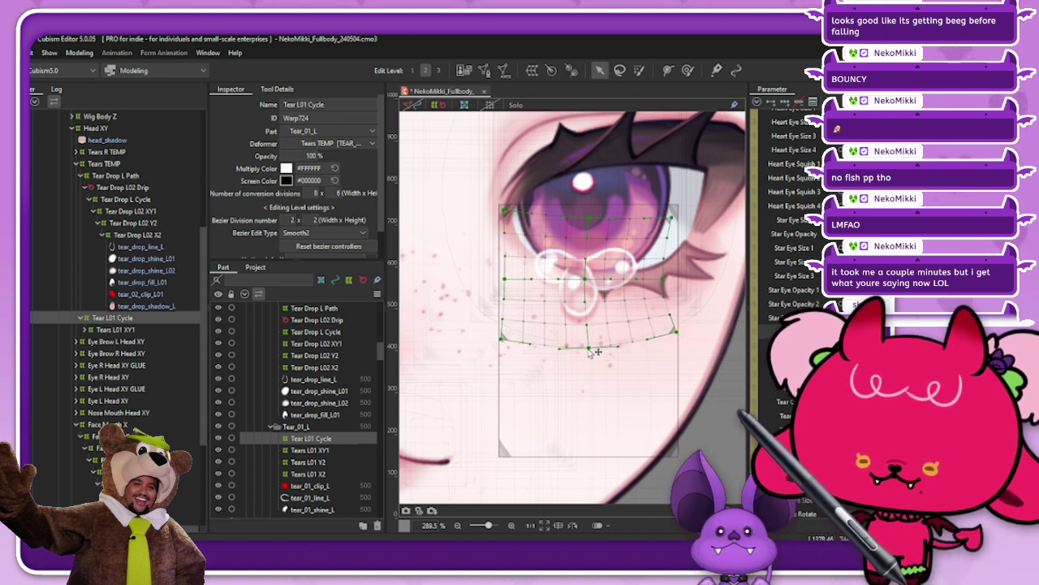
left_click_drag(585, 278, 585, 283)
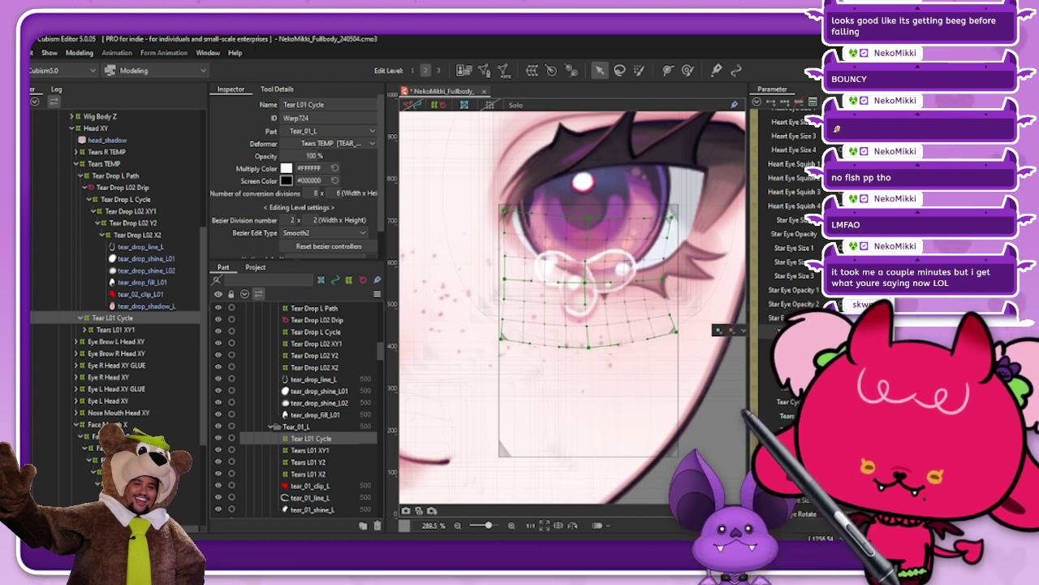
Check the stretched drop against the whole face, and nudge the Tear L01 Cycle deformer's upper centre point slightly upward
right_click(719, 330)
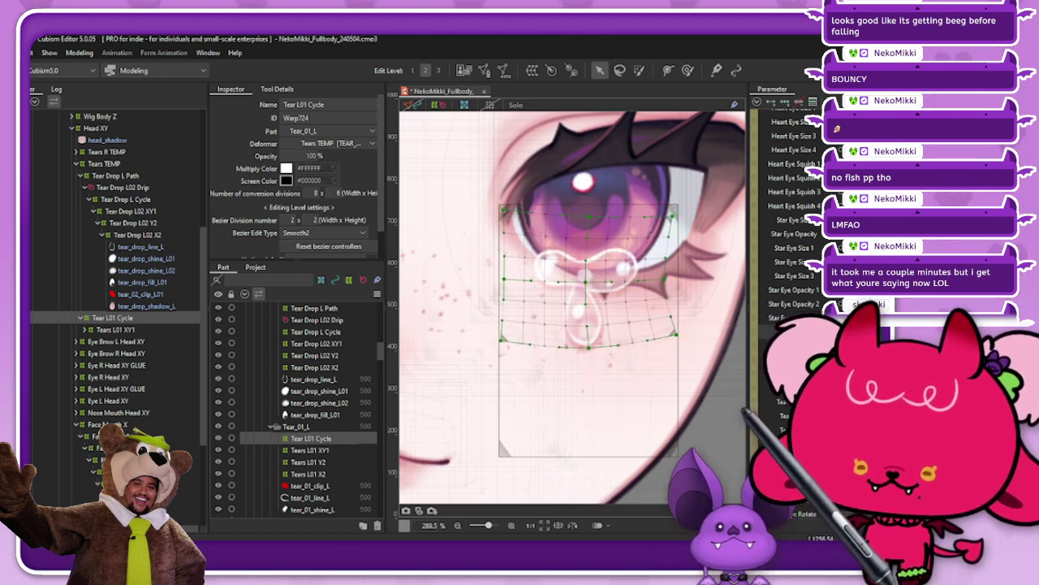
left_click(440, 106)
scroll(628, 245, "down", 3)
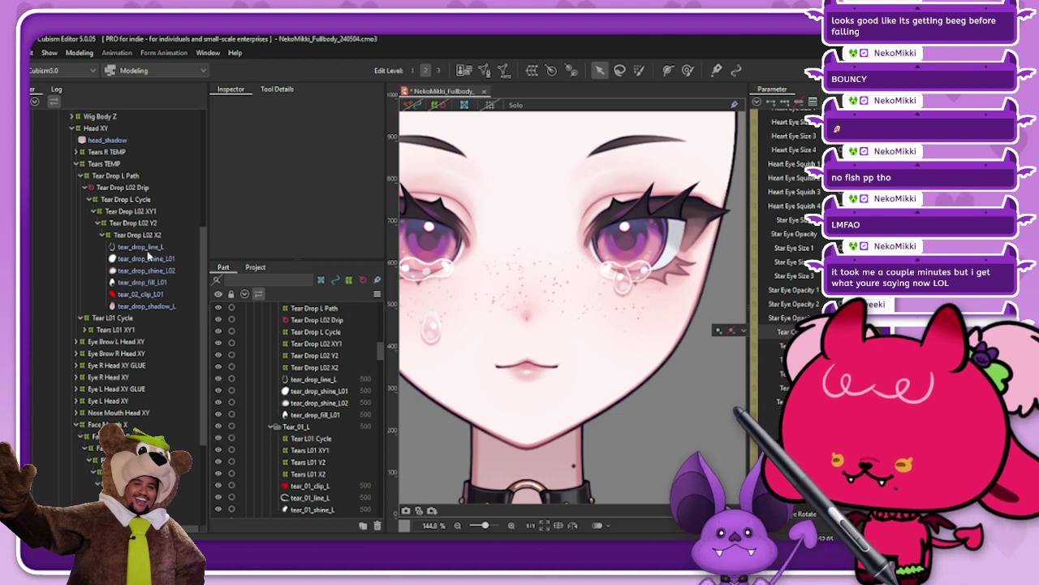
left_click(140, 322)
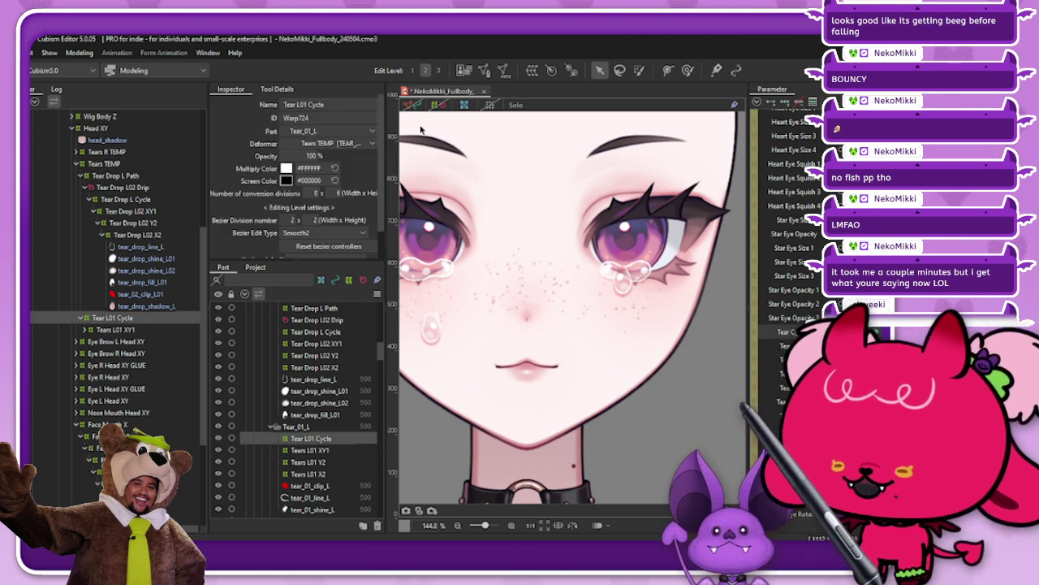
scroll(638, 258, "up", 4)
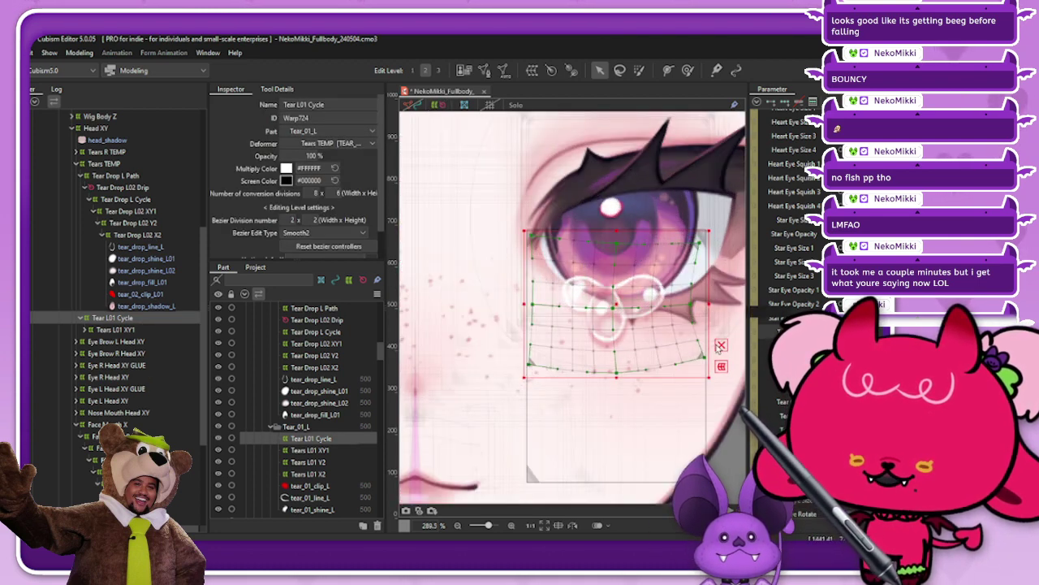
left_click_drag(616, 245, 617, 239)
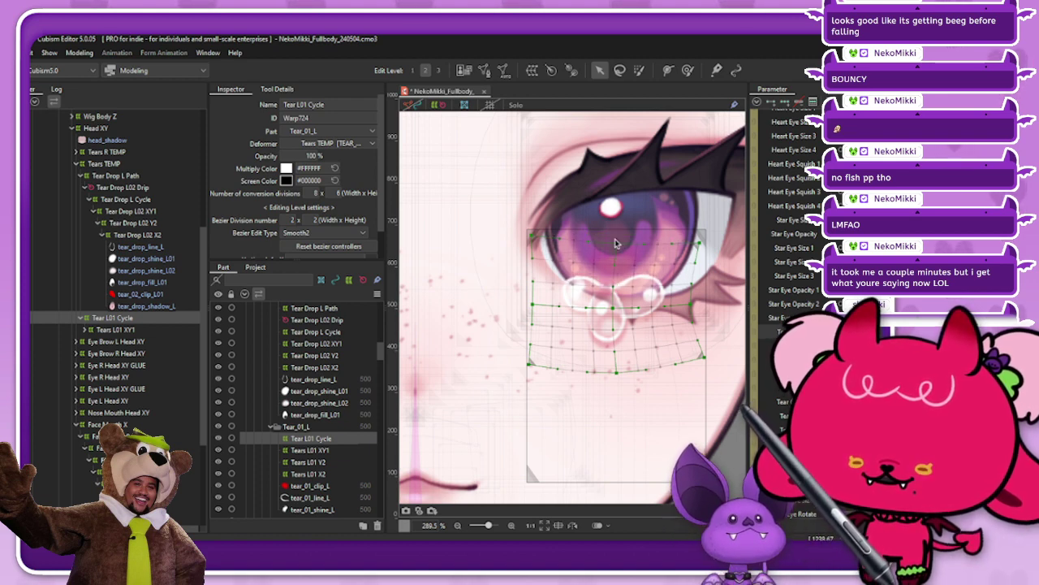
Compare the Tear Drop L02 Drip and Tear L01 Cycle deformers, and examine the hanging drop with the deformers hidden
left_click(159, 189)
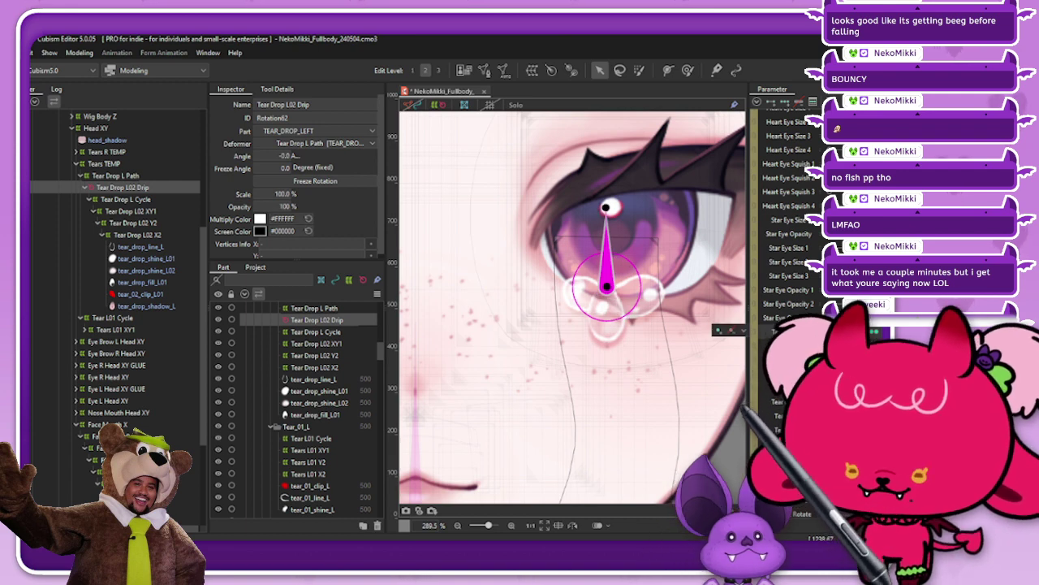
left_click(438, 105)
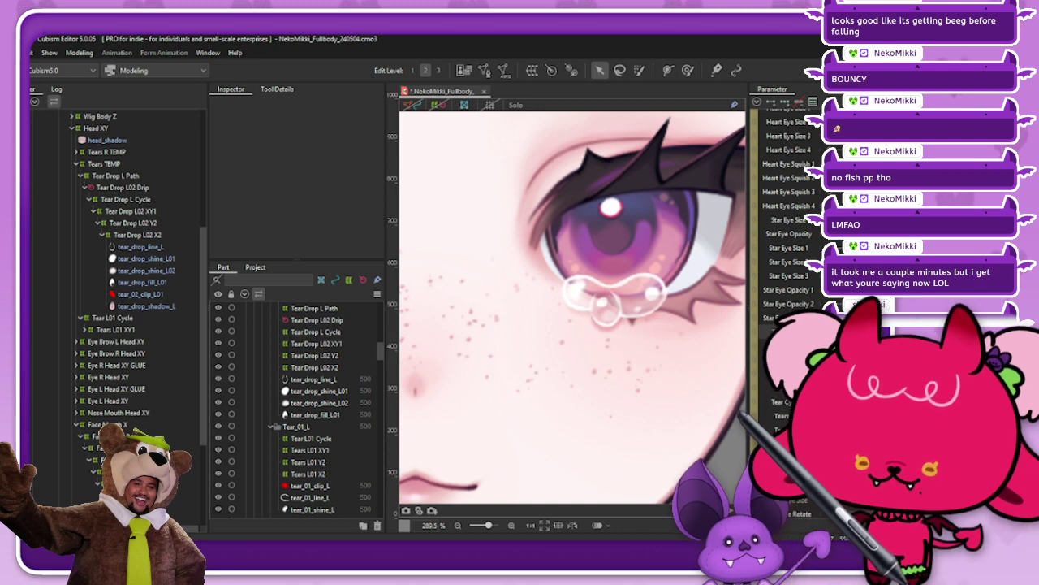
left_click(744, 330)
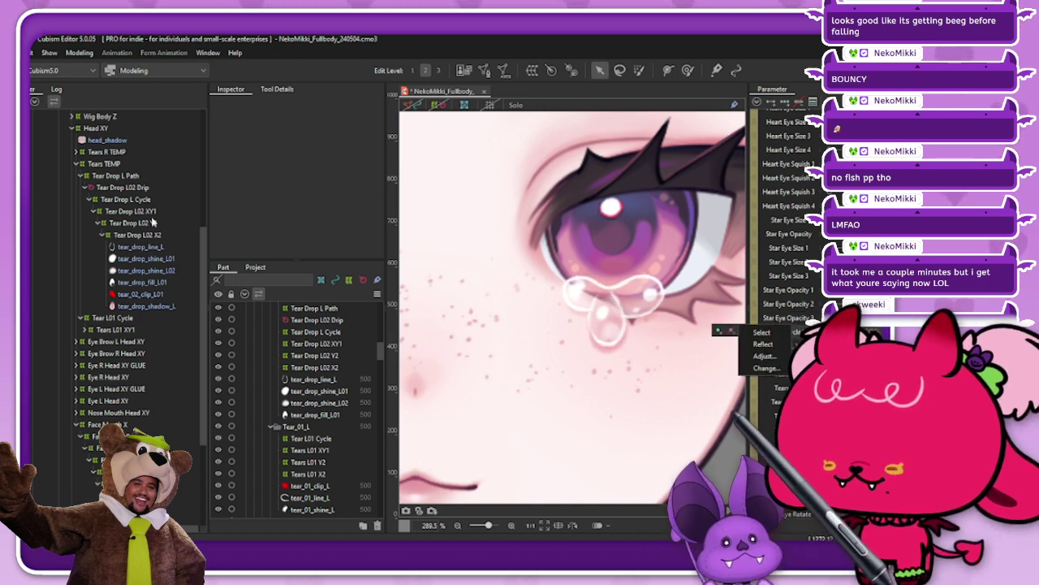
left_click(159, 225)
left_click(112, 318)
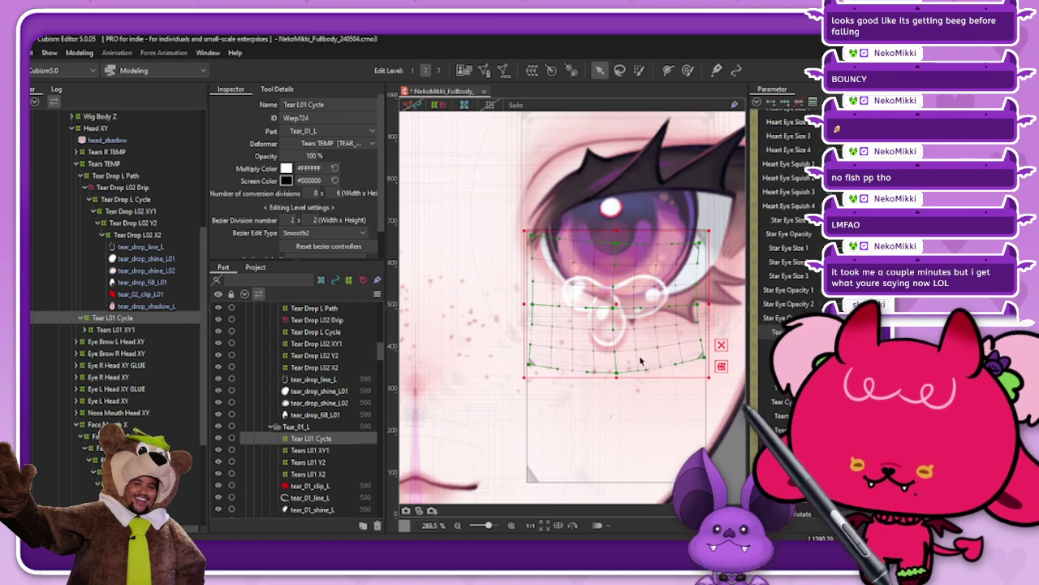
left_click(440, 106)
scroll(604, 265, "down", 2)
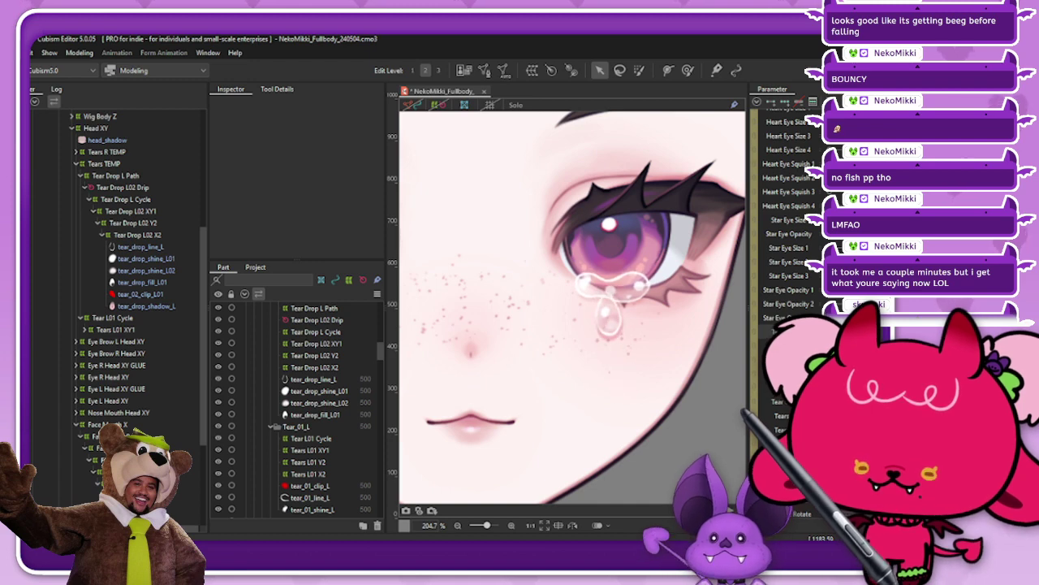
Examine the left eye tear while the drop runs down the cheek, with the Tear L01 Cycle deformer shown and hidden
left_click(122, 318)
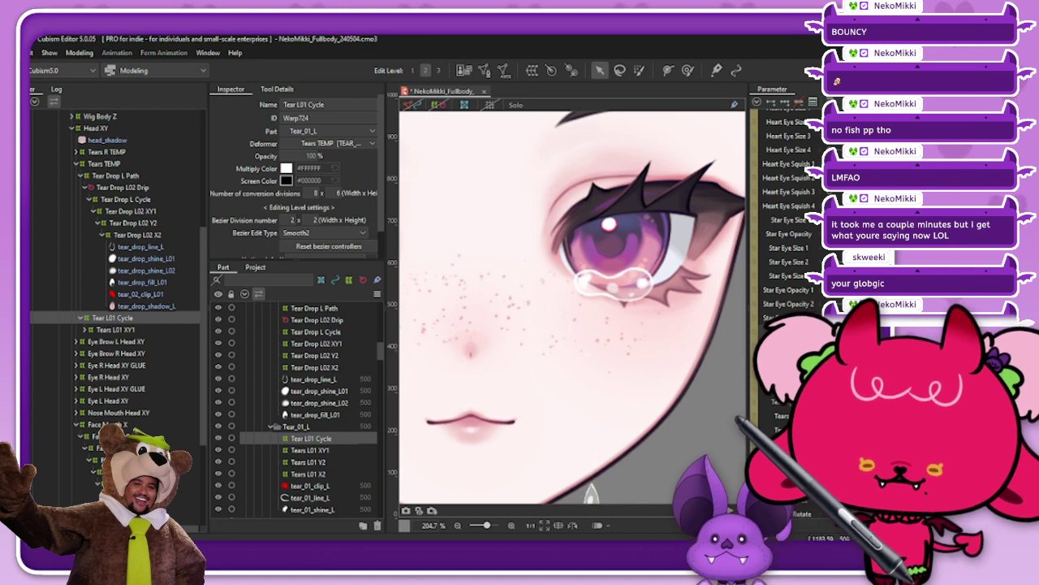
left_click(776, 331)
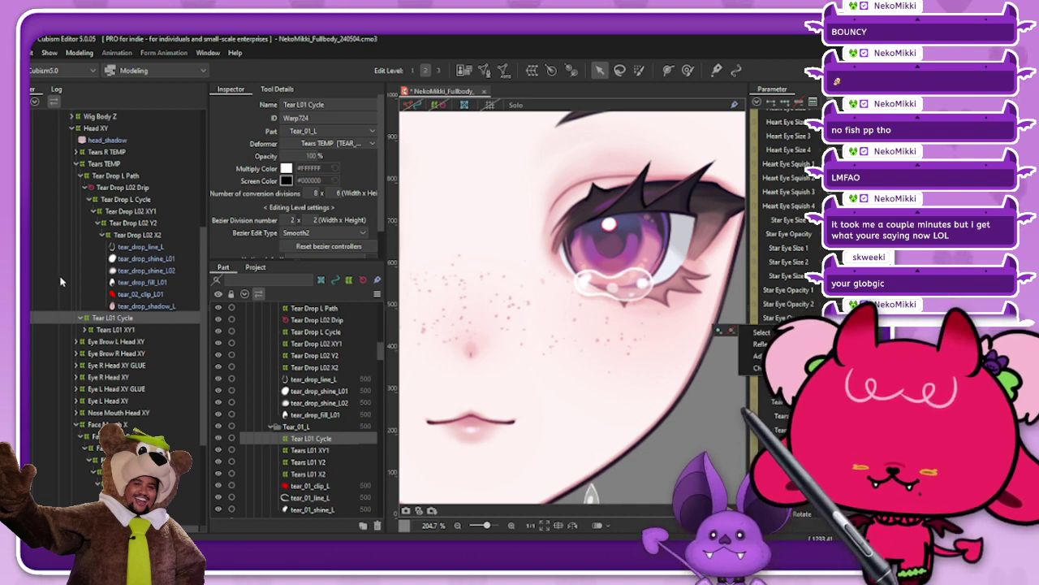
key("Escape")
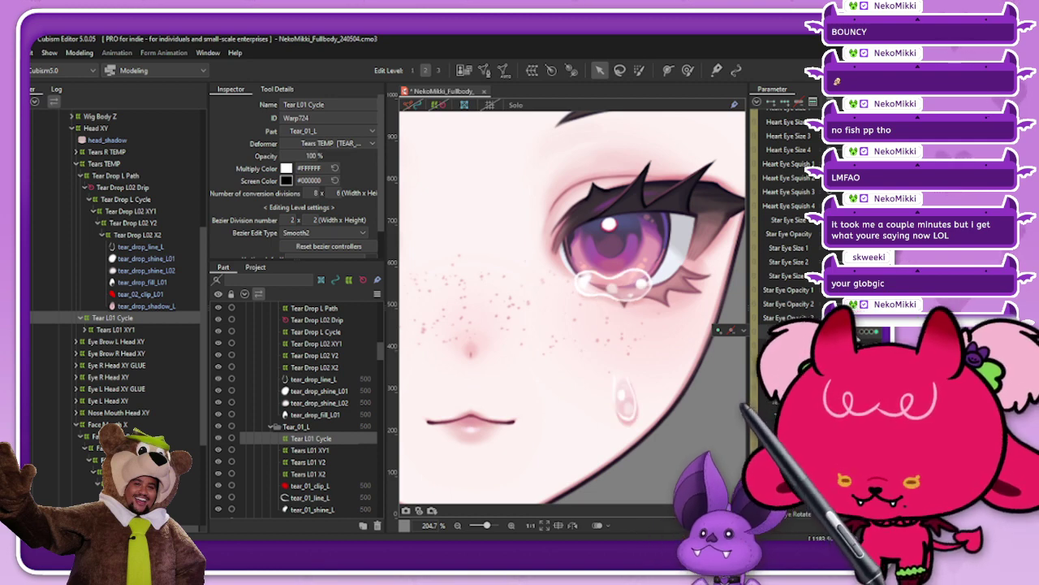
left_click(328, 245)
left_click(430, 349)
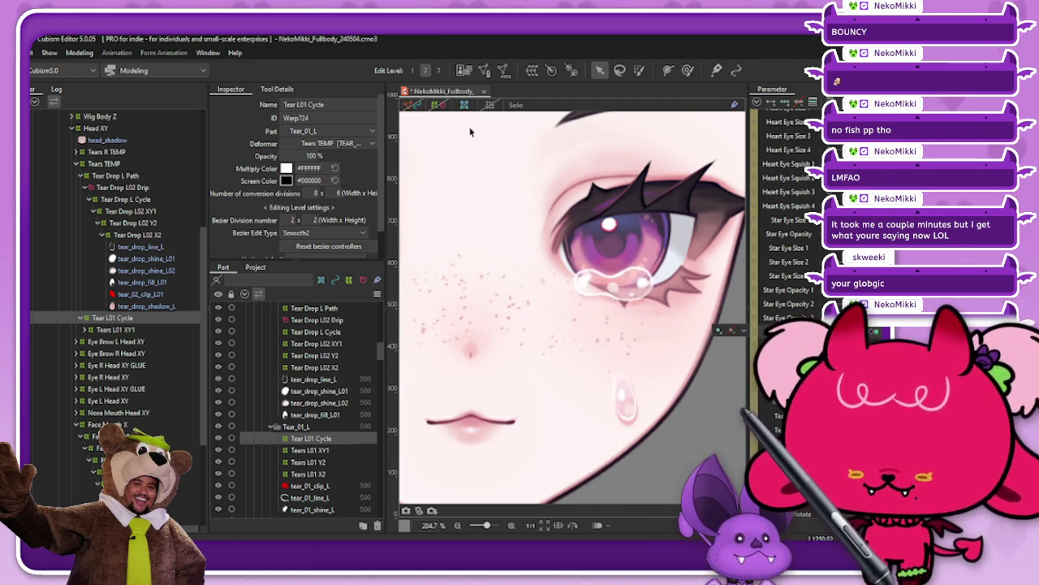
left_click(438, 106)
scroll(614, 231, "up", 3)
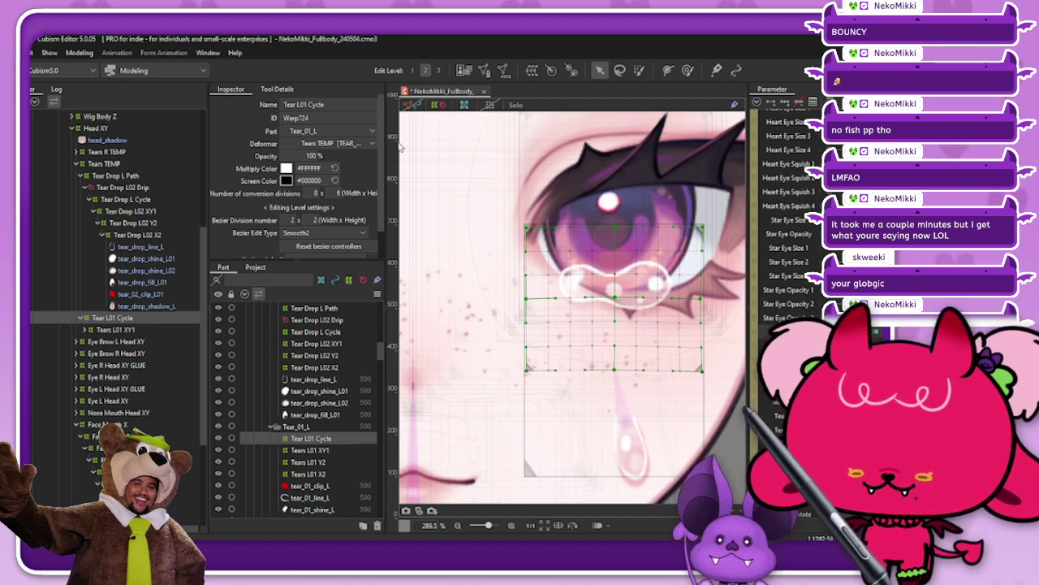
left_click(440, 107)
scroll(616, 269, "down", 3)
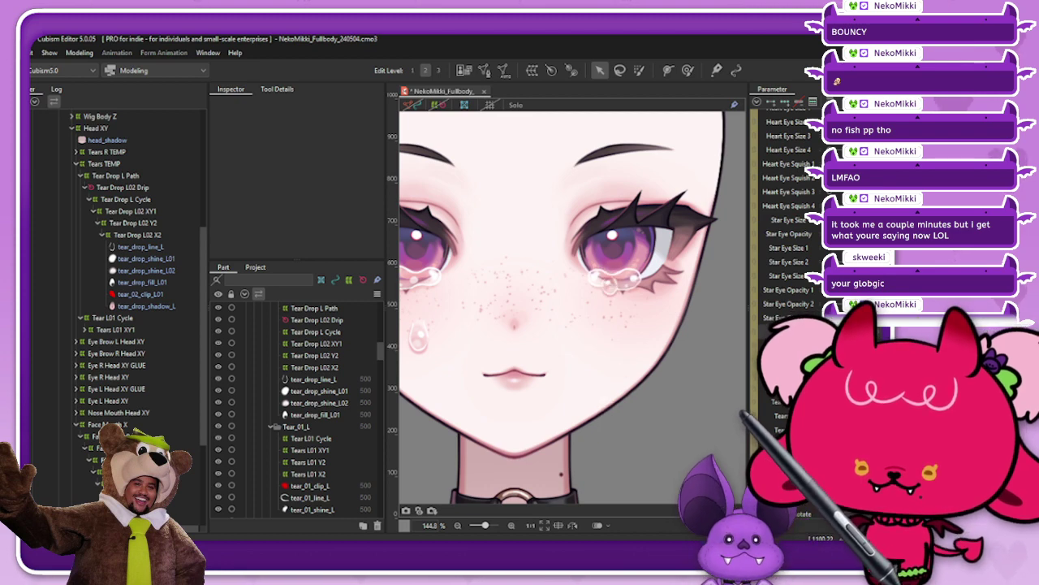
Blend the shape of the Tear L01 Cycle deformer on the tear cycle with a compatibility of -70
left_click(112, 317)
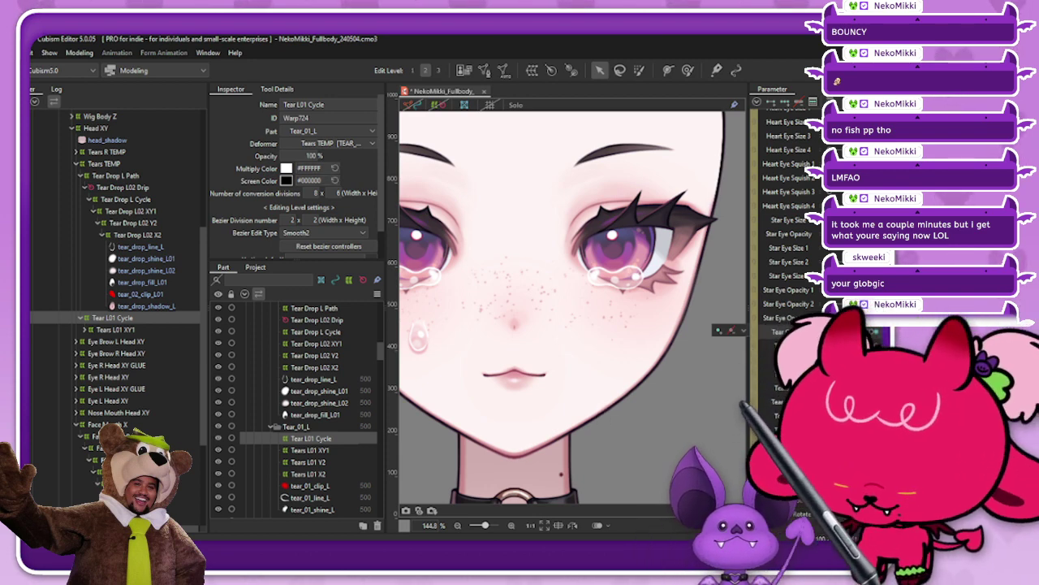
left_click(718, 330)
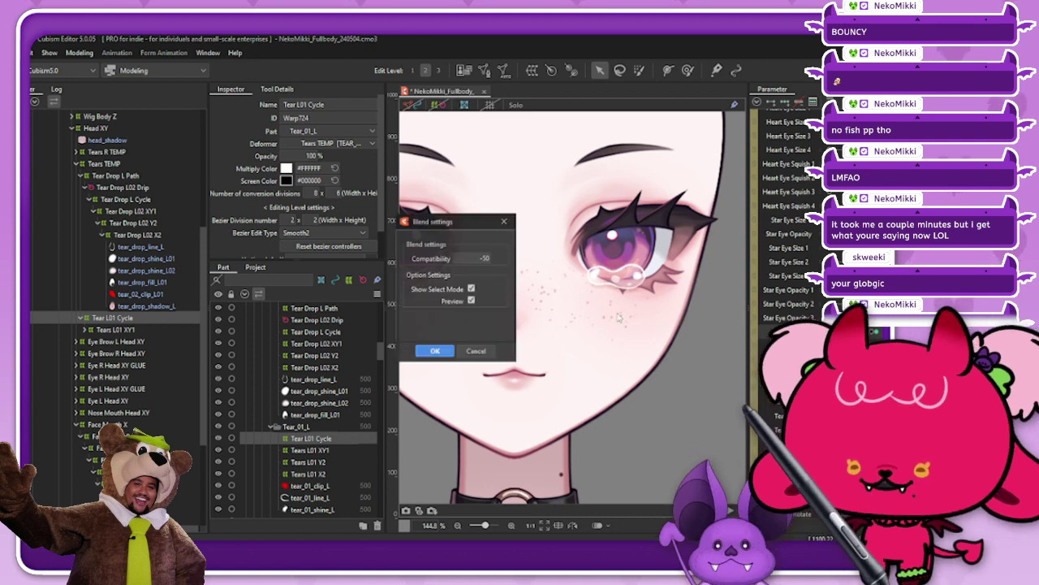
double_click(484, 257)
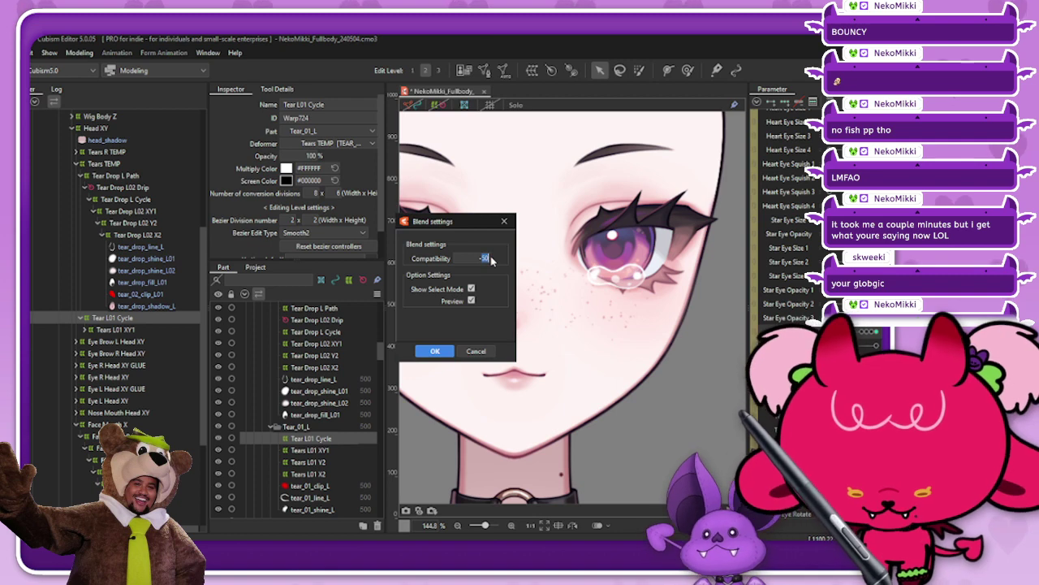
type("-70")
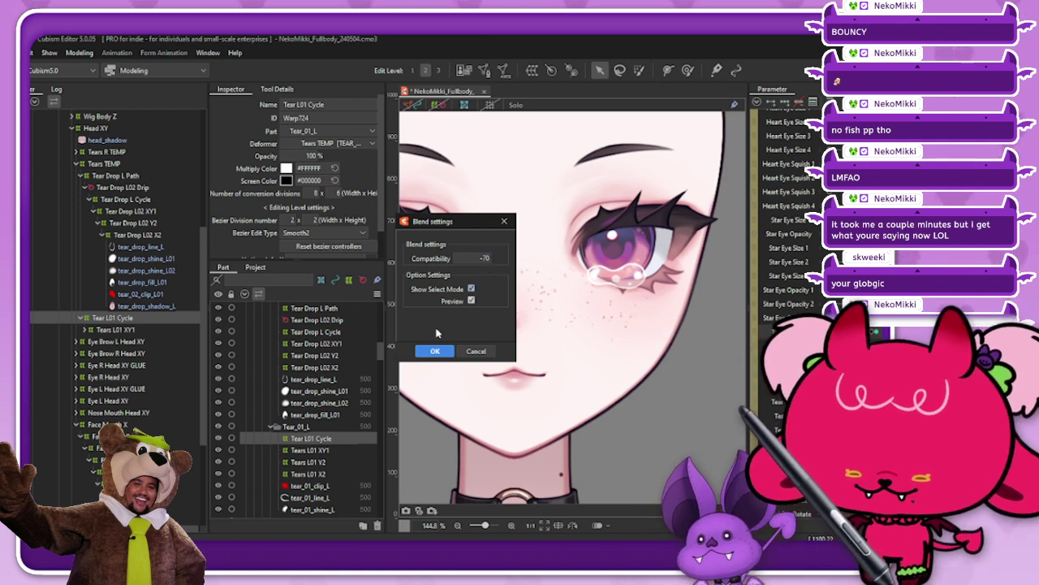
left_click(434, 350)
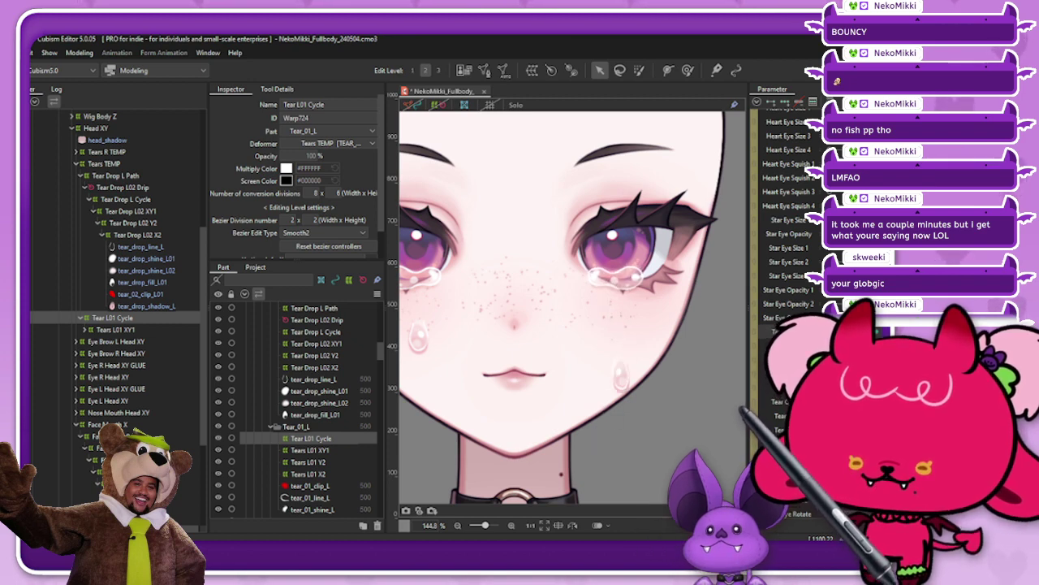
Review the blended tear motion on the whole face and inspect the Tear L01 Cycle deformer's shape up close
scroll(639, 265, "down", 2)
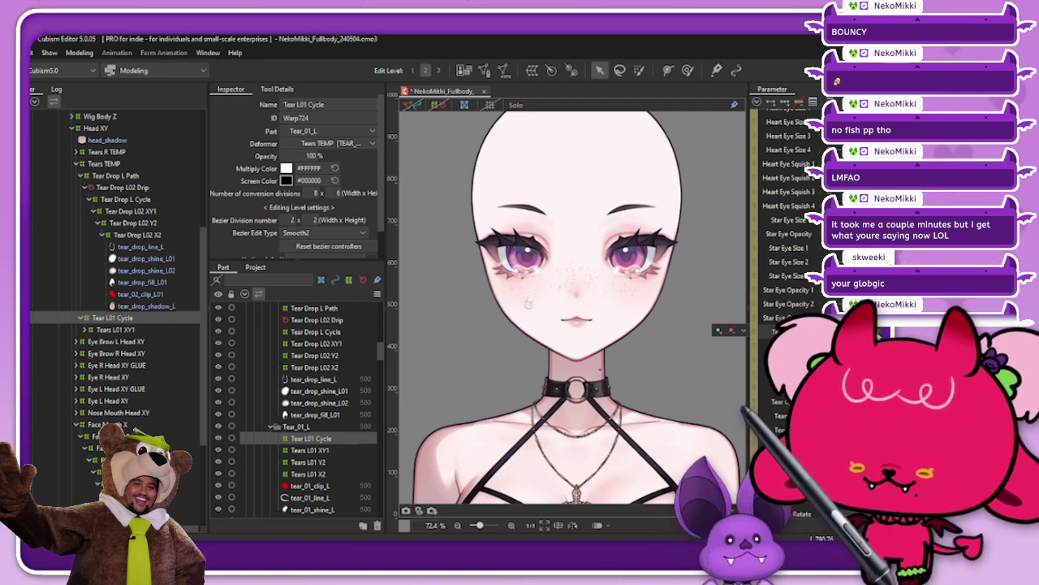
scroll(658, 264, "up", 3)
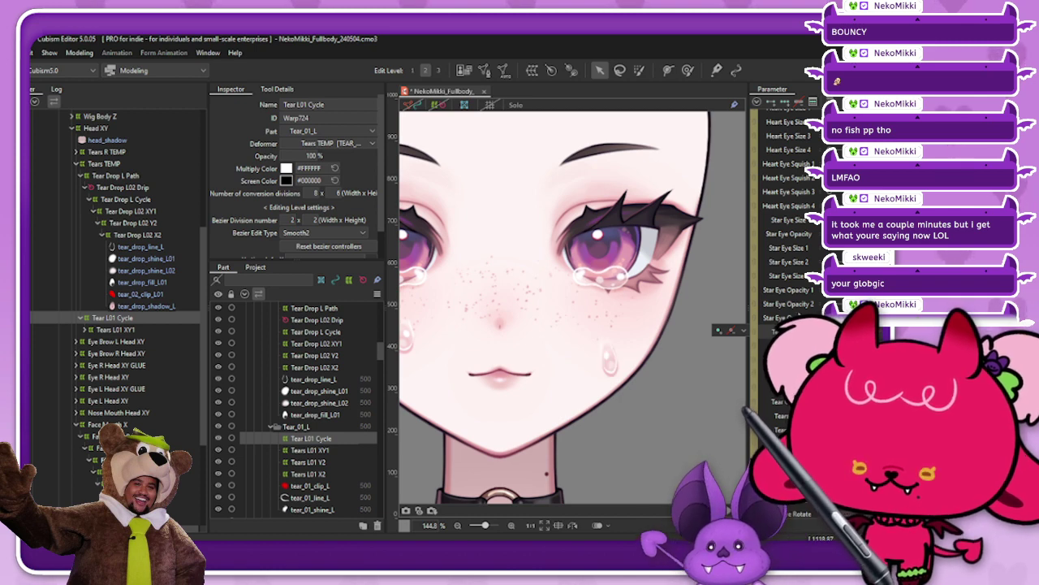
left_click(435, 106)
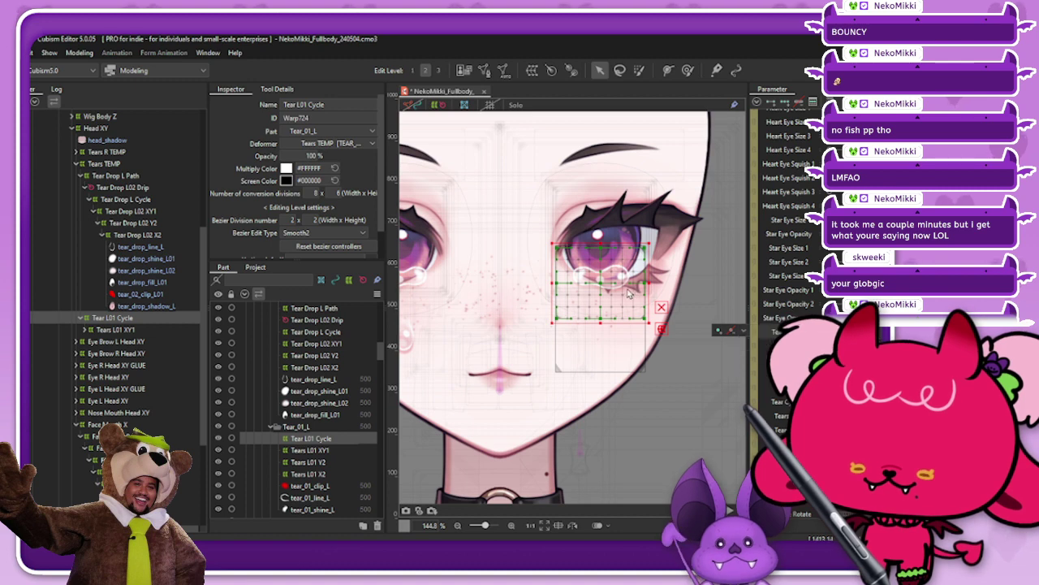
scroll(618, 294, "up", 2)
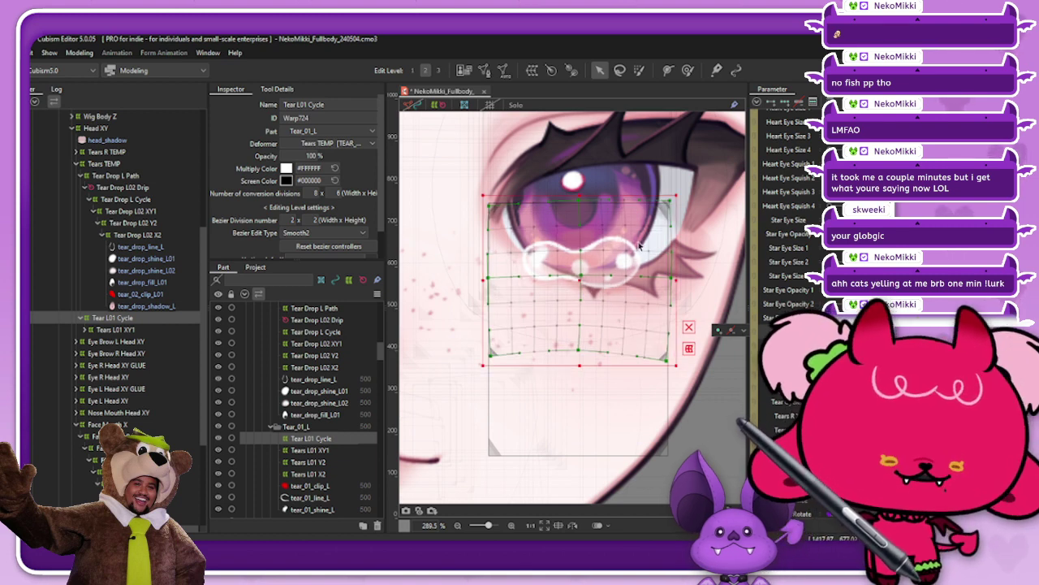
Blend the shape of the Tear L01 Cycle deformer on the tear cycle with a compatibility of 30
left_click(437, 105)
scroll(592, 259, "down", 3)
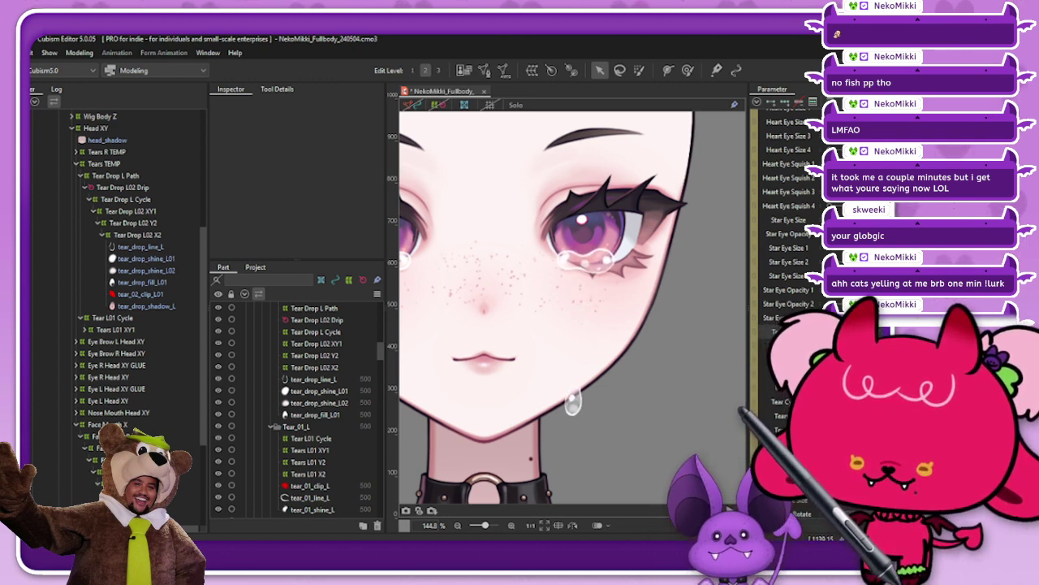
scroll(629, 268, "down", 2)
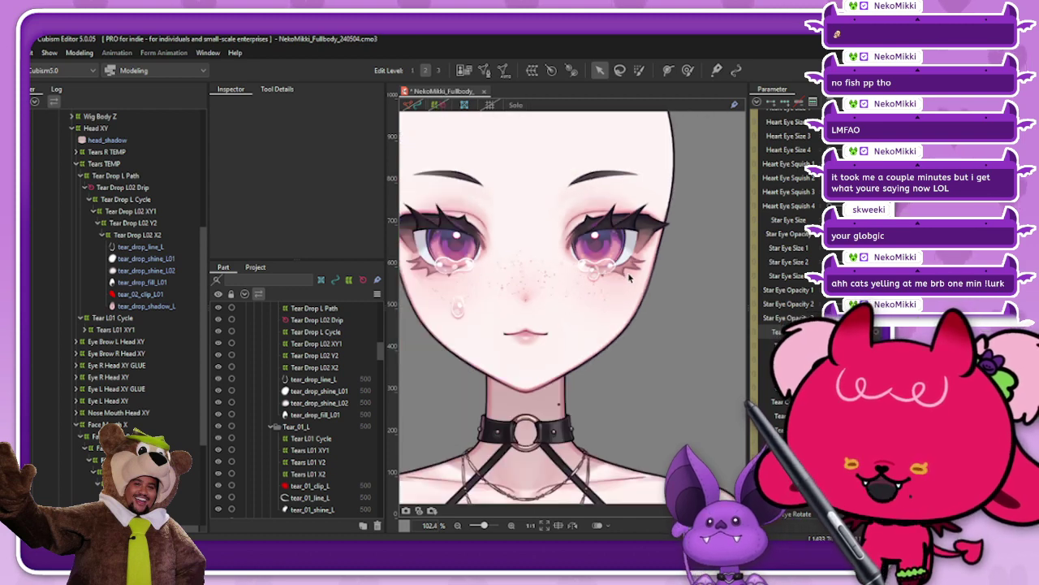
scroll(629, 278, "down", 1)
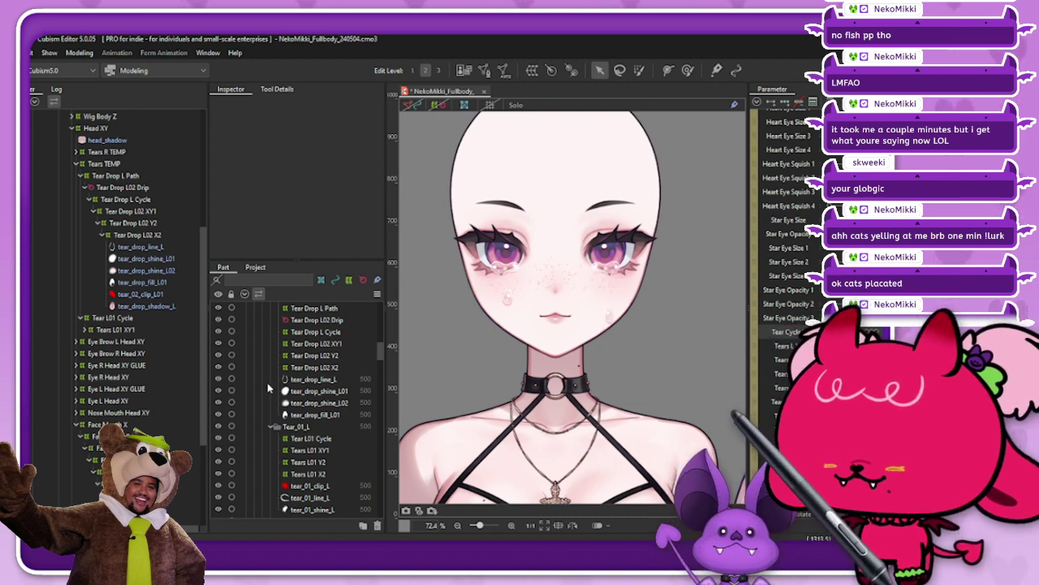
left_click(157, 320)
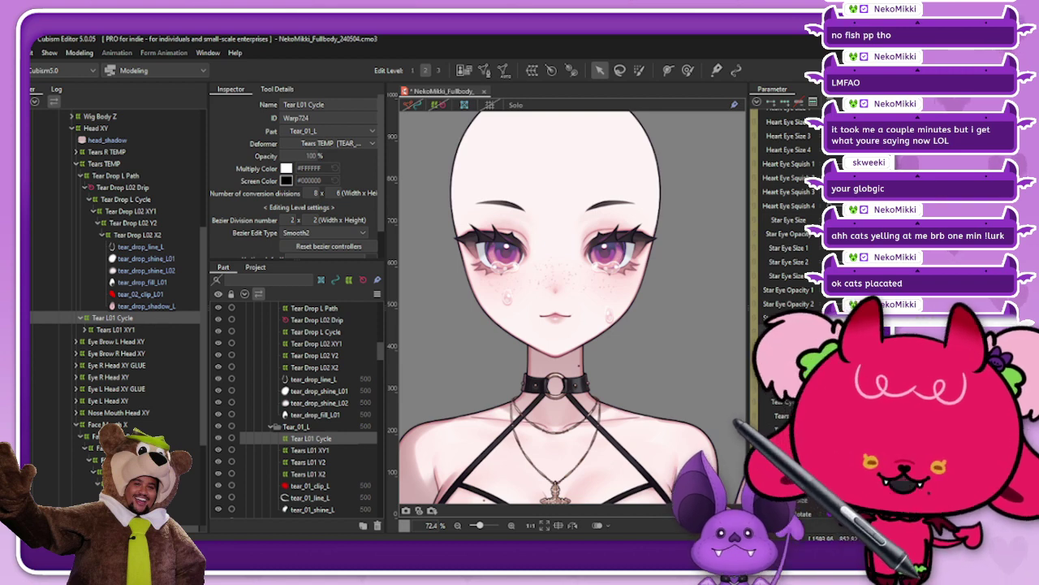
scroll(642, 273, "up", 5)
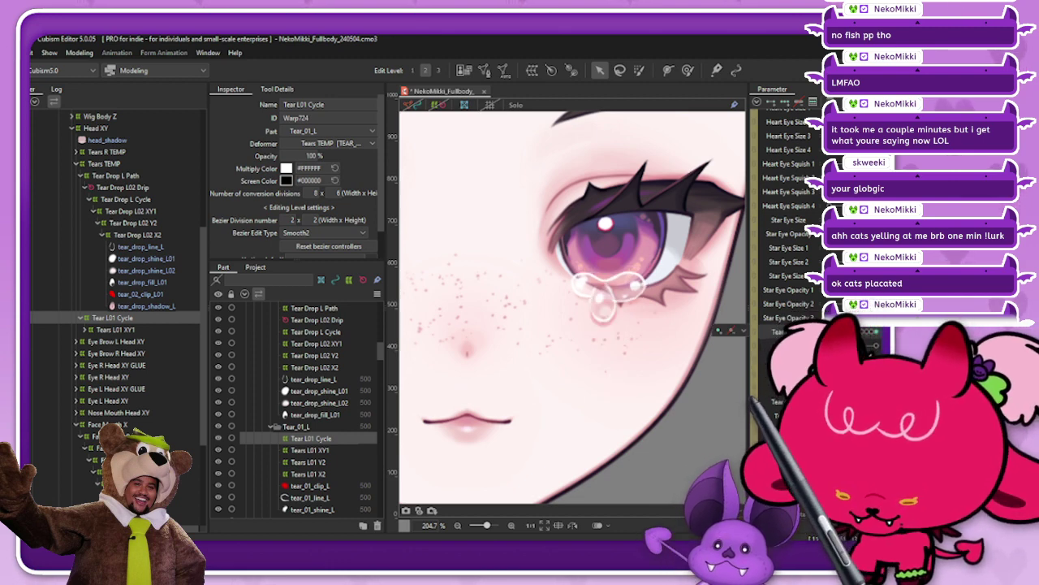
key("ctrl+b")
left_click(483, 257)
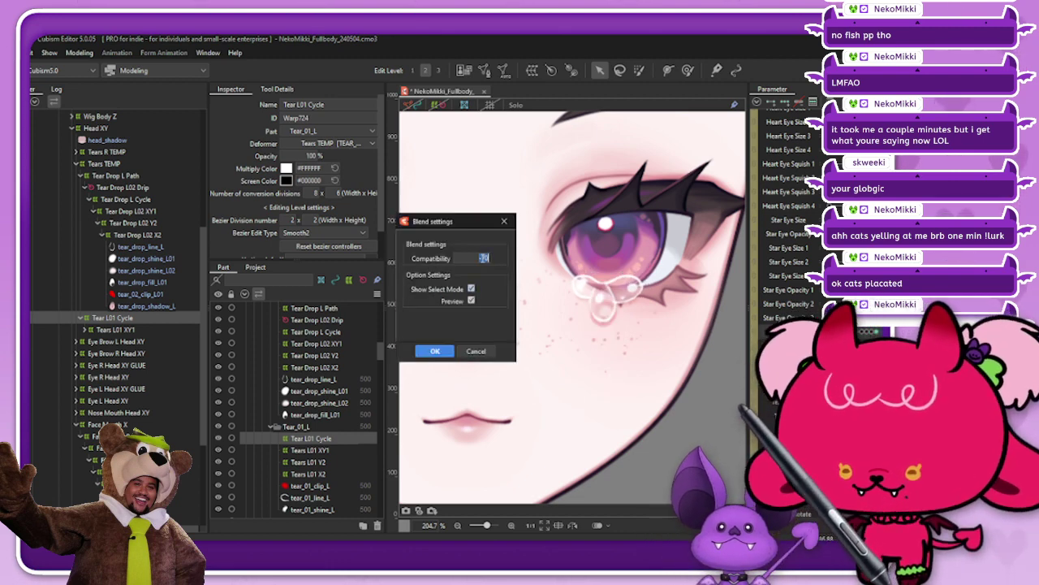
key("BackSpace")
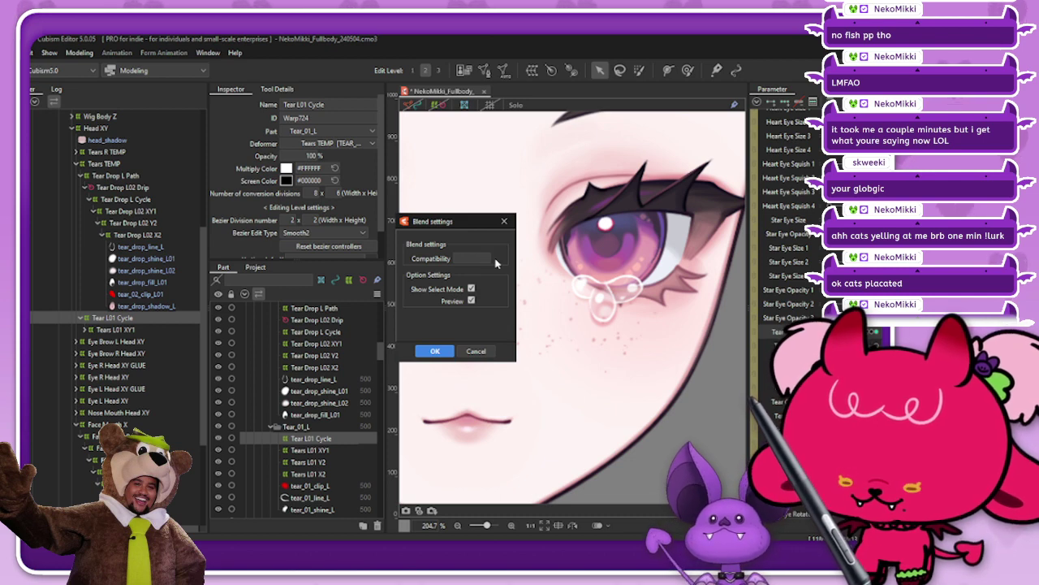
type("30")
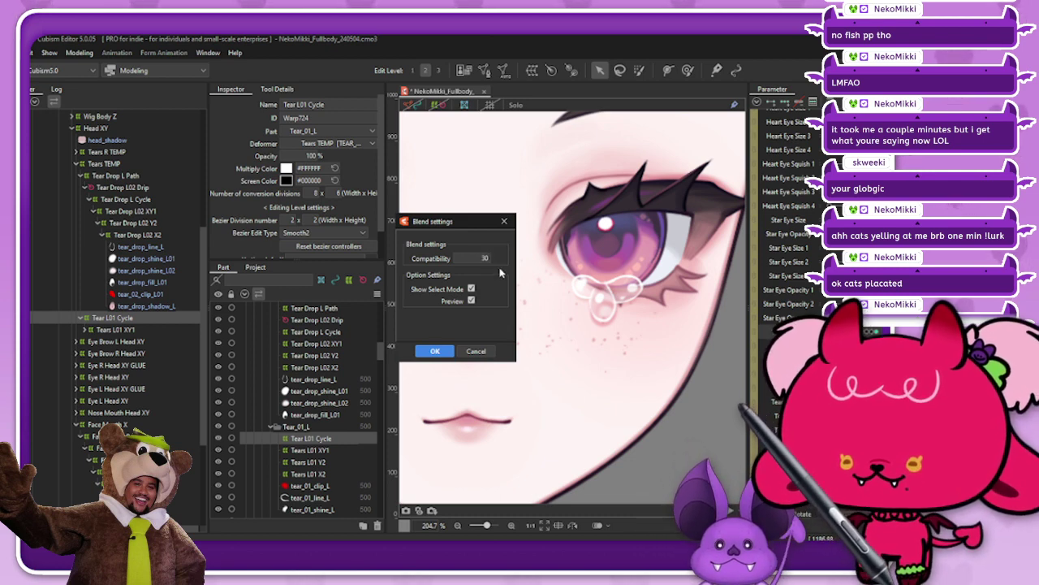
key("Return")
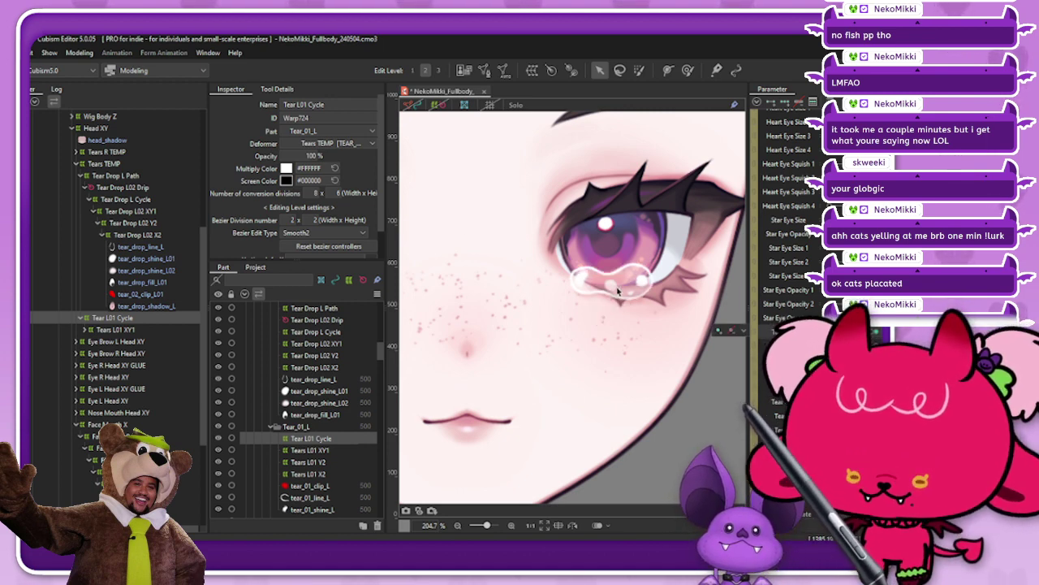
Repeat the Tear L01 Cycle deformer blend with a compatibility of 30 at further points of the tear cycle
key("ctrl+b")
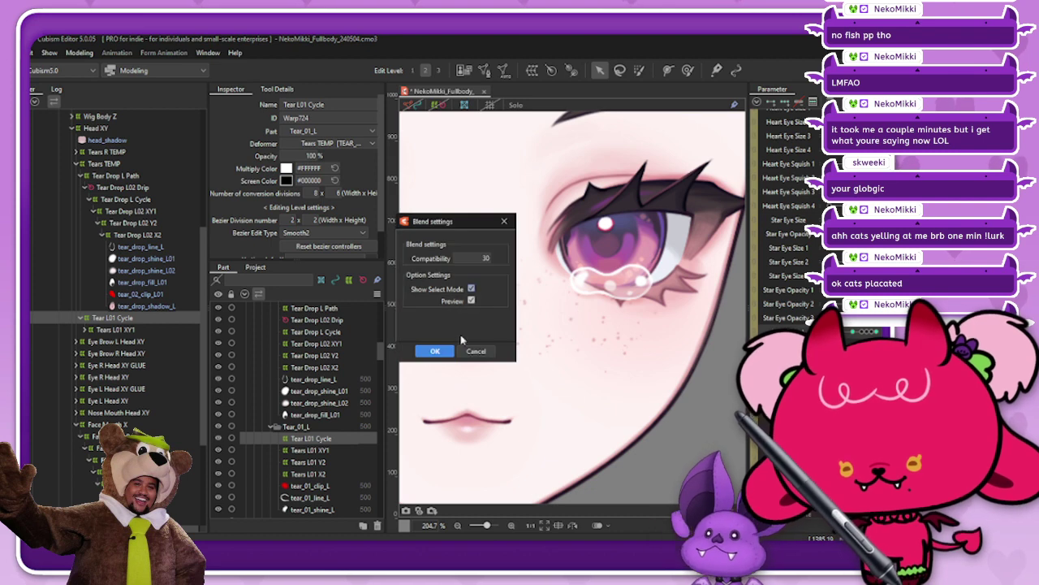
left_click(434, 350)
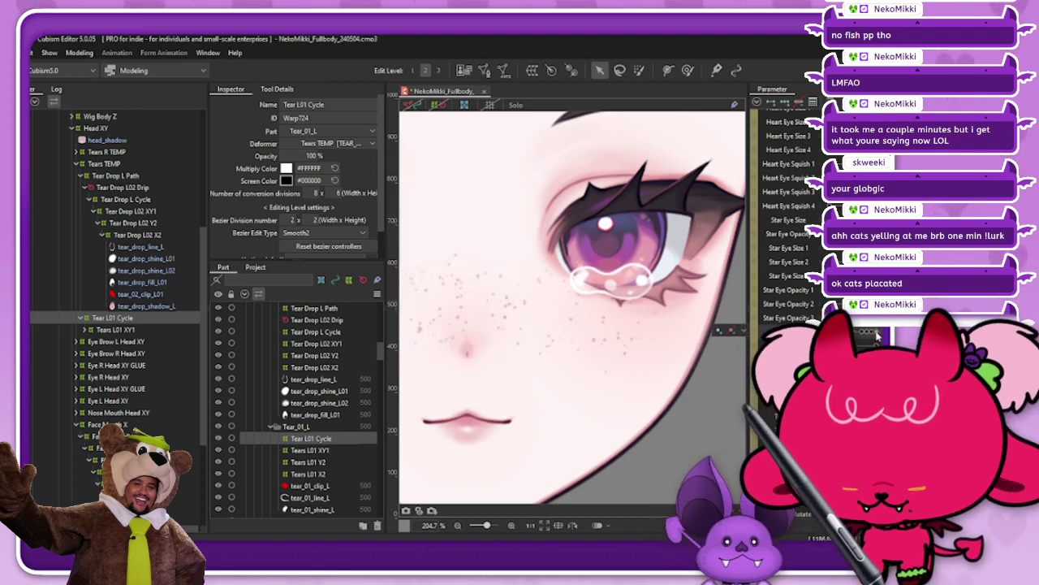
key("ctrl+b")
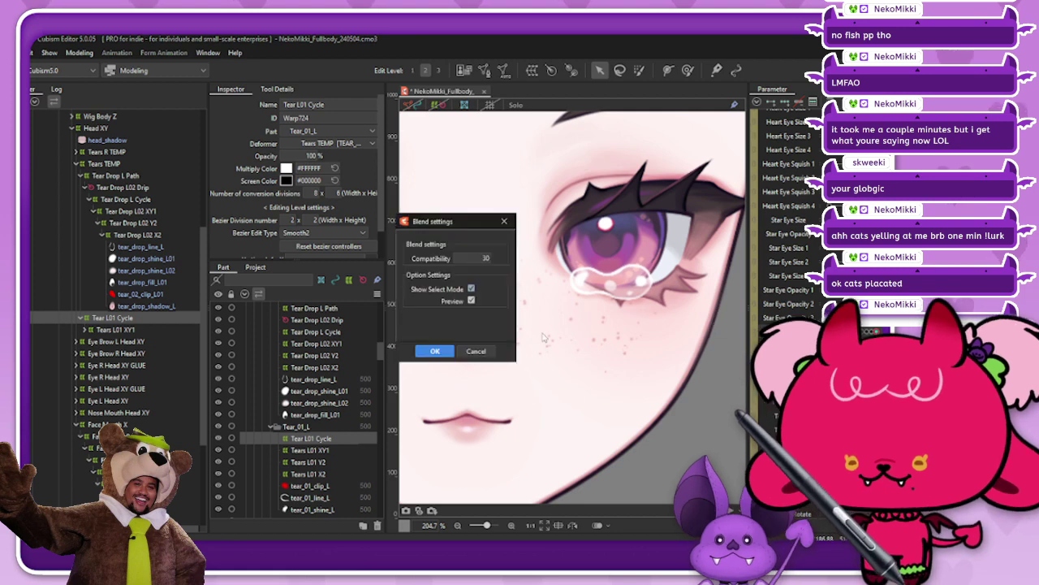
left_click(447, 351)
scroll(666, 285, "down", 3)
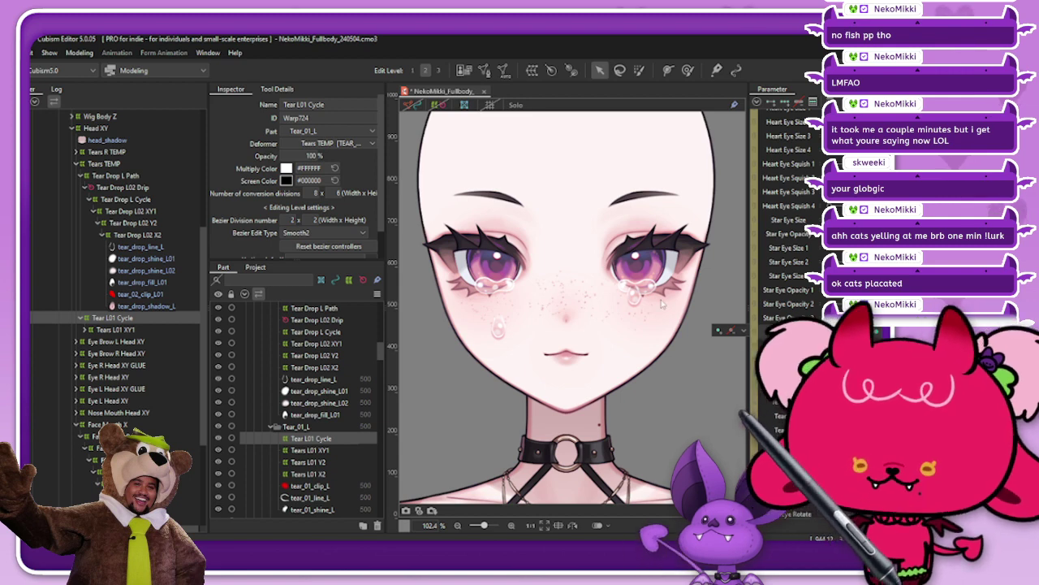
key("ctrl+b")
left_click(435, 351)
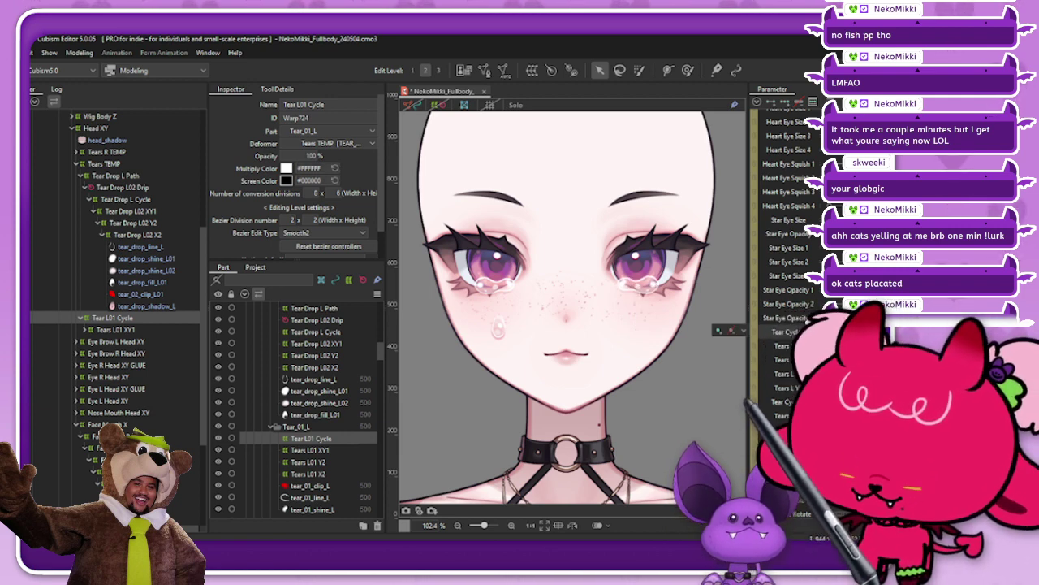
key("ctrl+b")
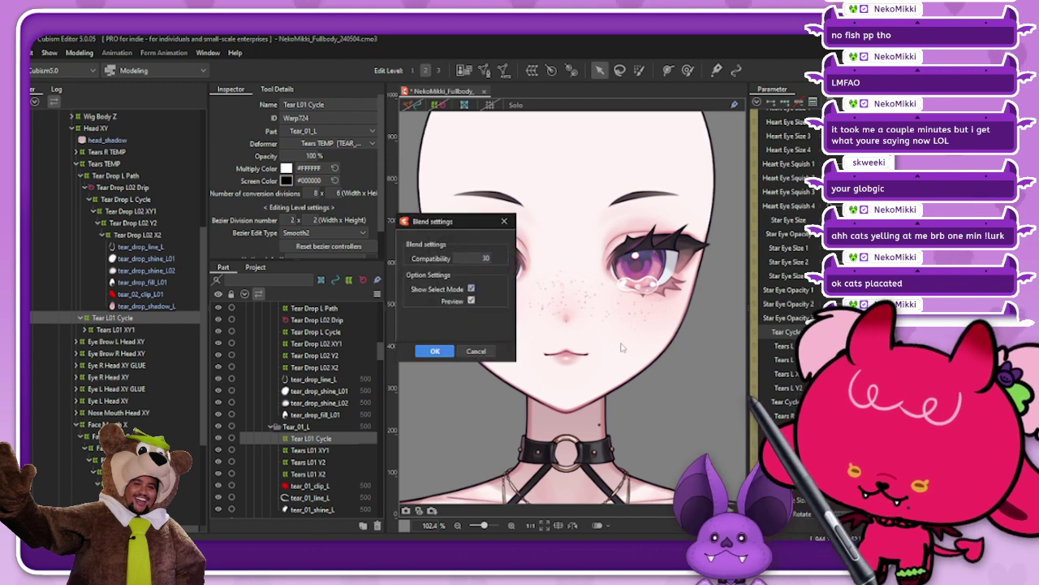
left_click(435, 351)
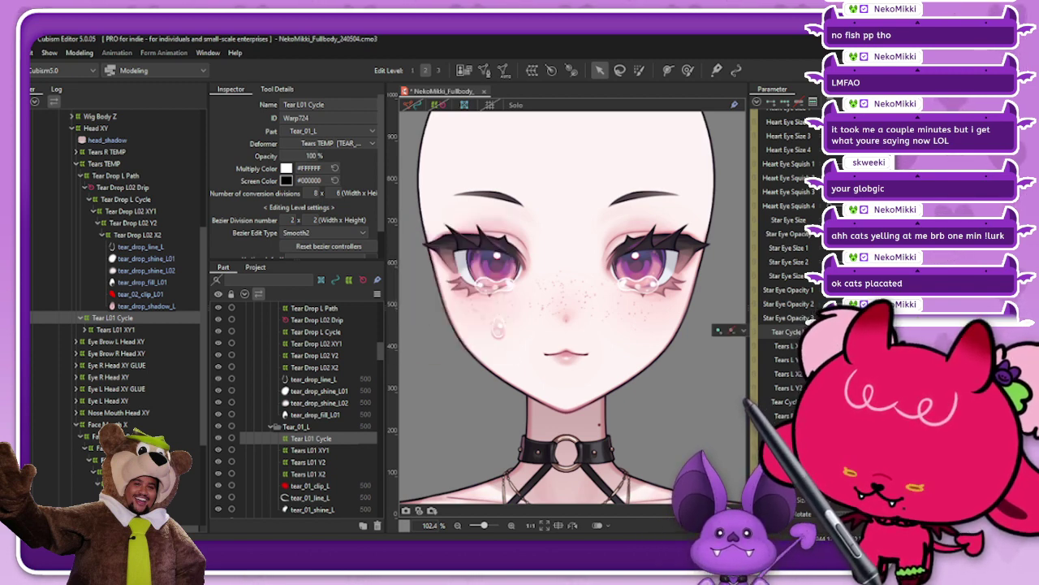
key("ctrl+b")
left_click(445, 352)
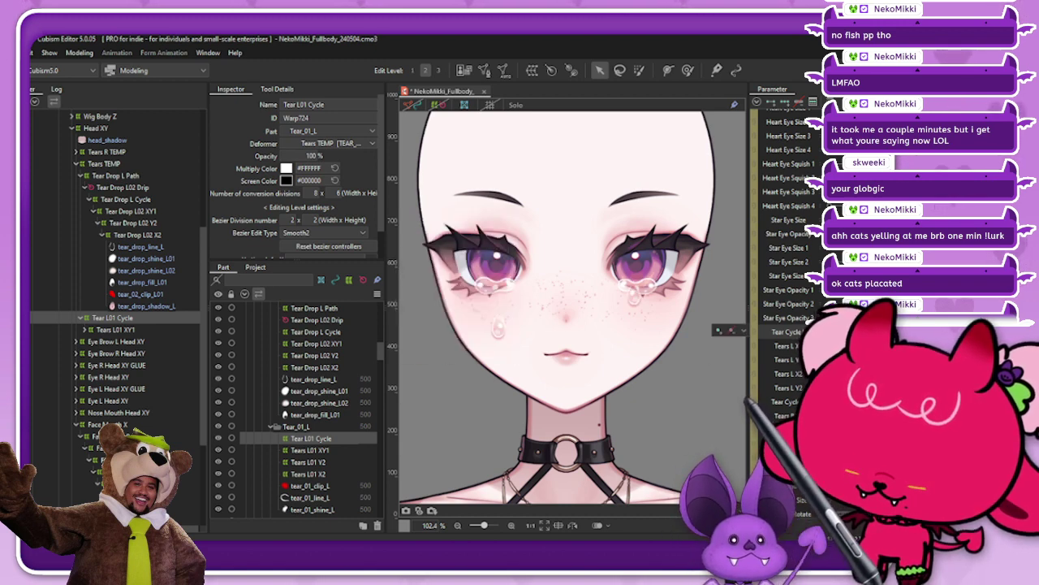
key("ctrl+b")
left_click(442, 352)
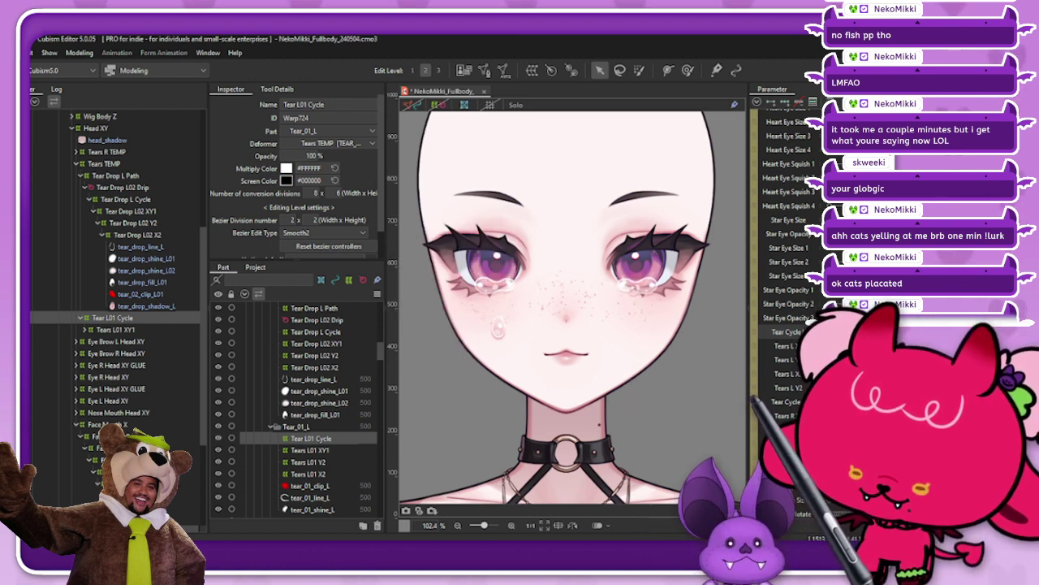
Review the blended tear motion on the whole face and up close, with the Tear L01 Cycle deformer shown and hidden
left_click(442, 106)
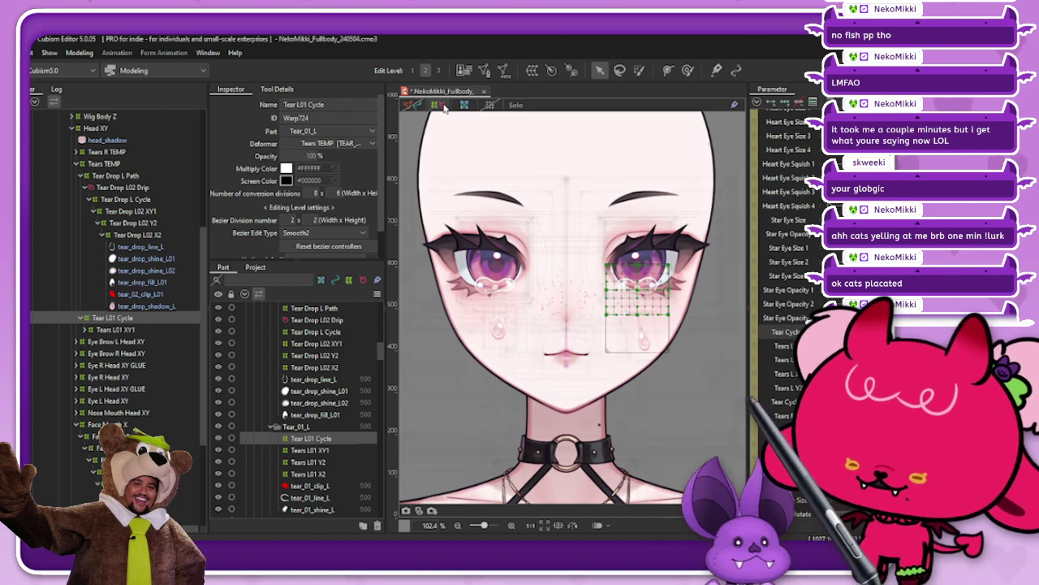
left_click(444, 107)
scroll(621, 279, "down", 2)
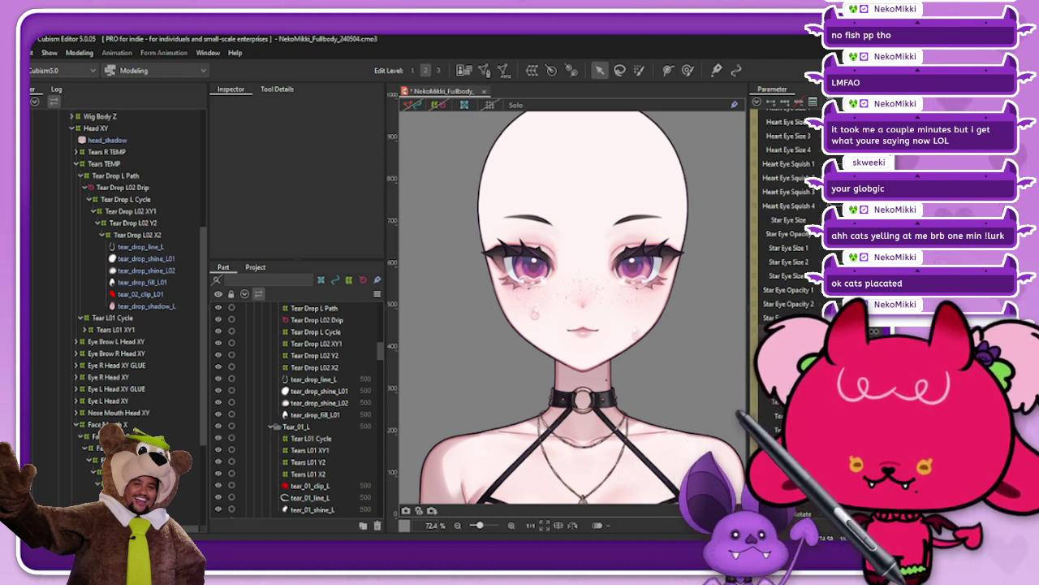
left_click(438, 107)
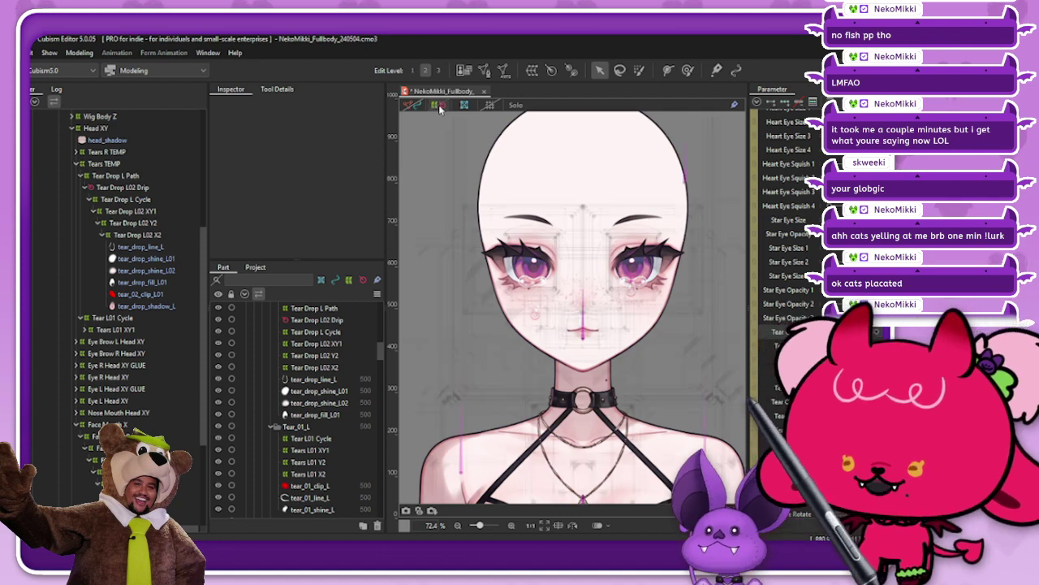
left_click(112, 318)
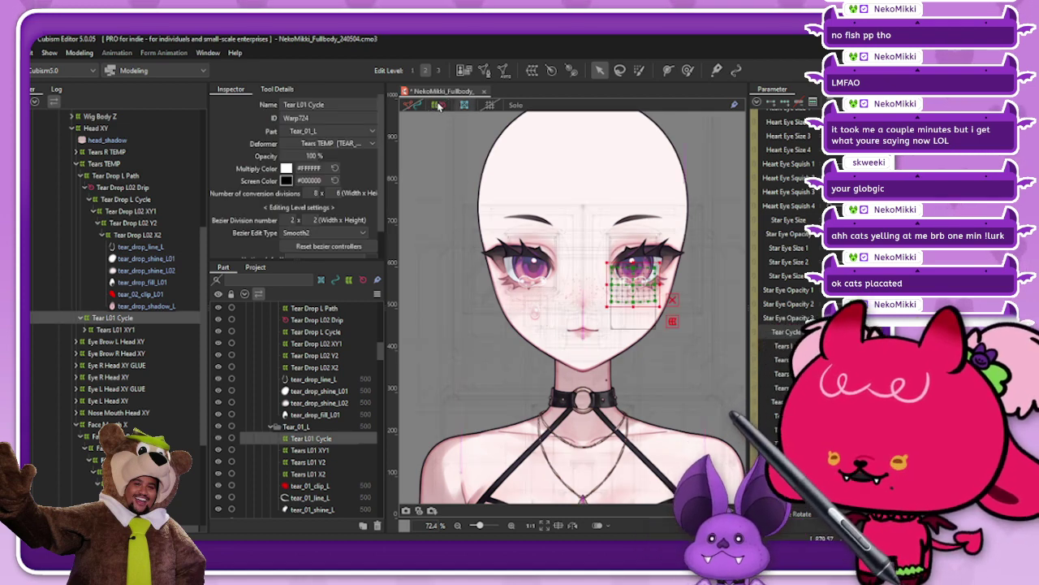
scroll(668, 280, "up", 5)
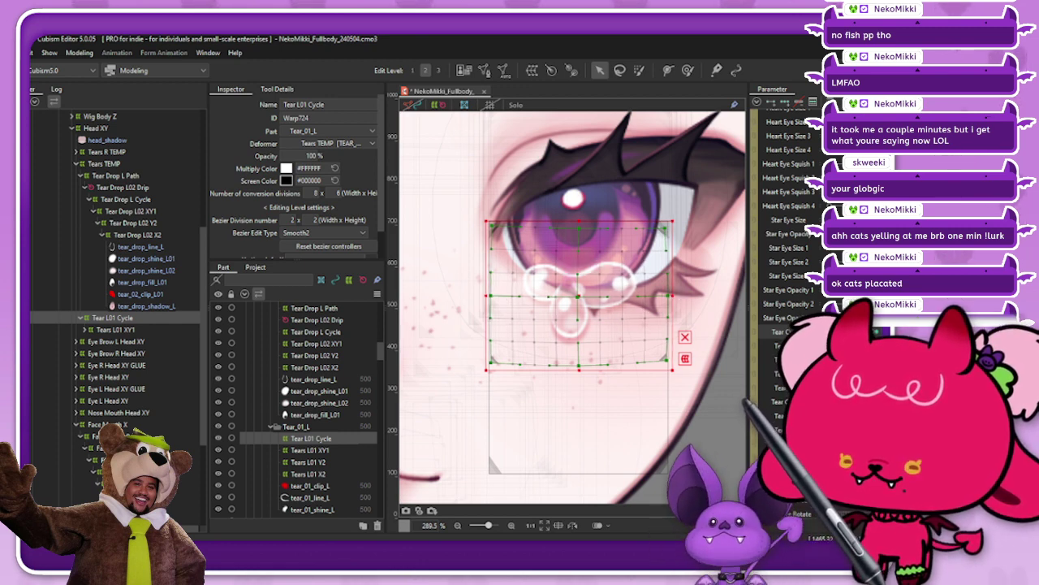
left_click(875, 331)
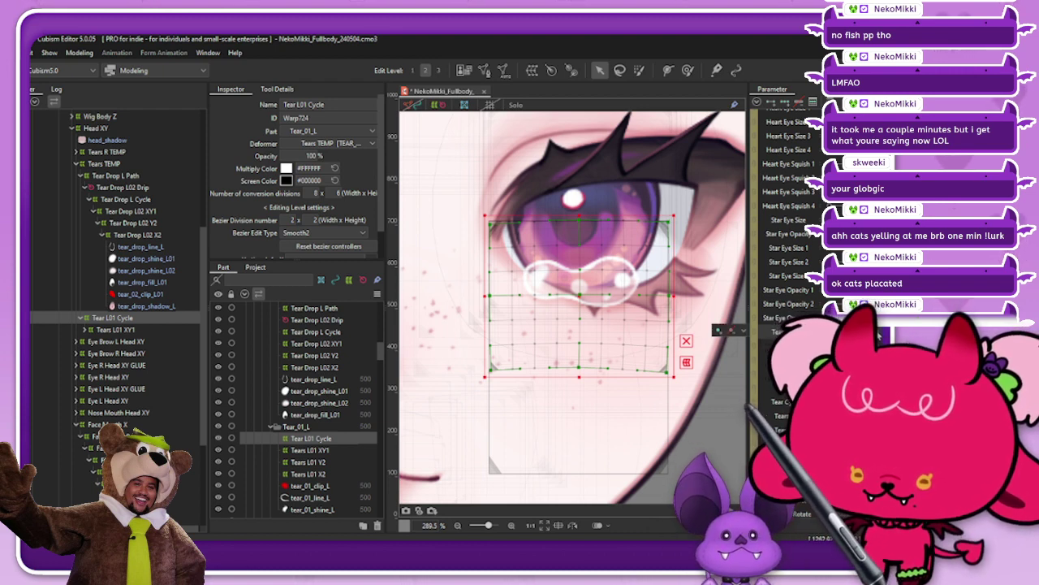
left_click(438, 105)
scroll(584, 276, "down", 5)
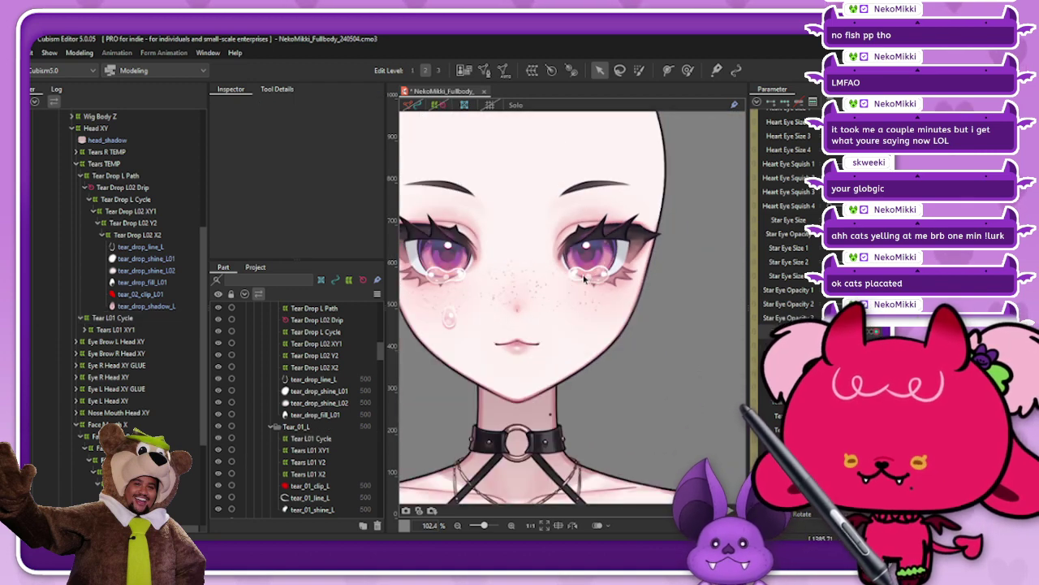
scroll(585, 277, "down", 2)
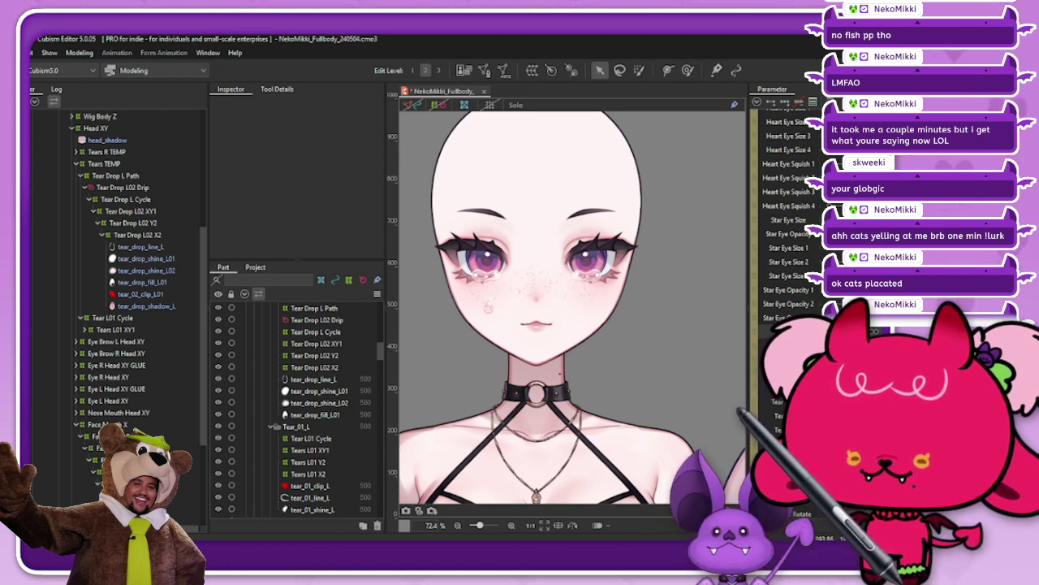
Inspect the Tear L01 Cycle deformer's grid at the left eye, and check the crying cycle on the face with deformers hidden
left_click(775, 331)
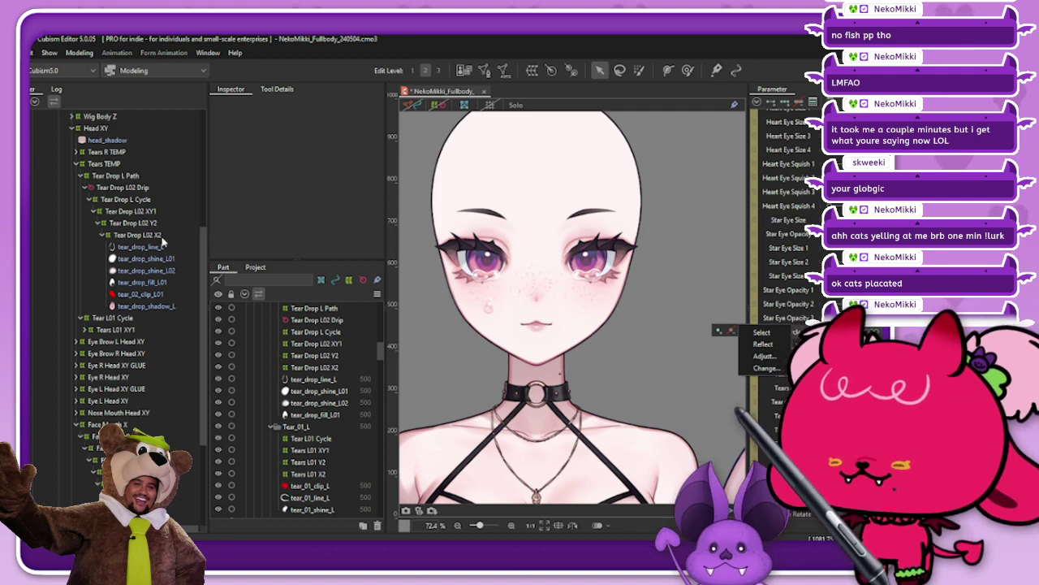
left_click(156, 320)
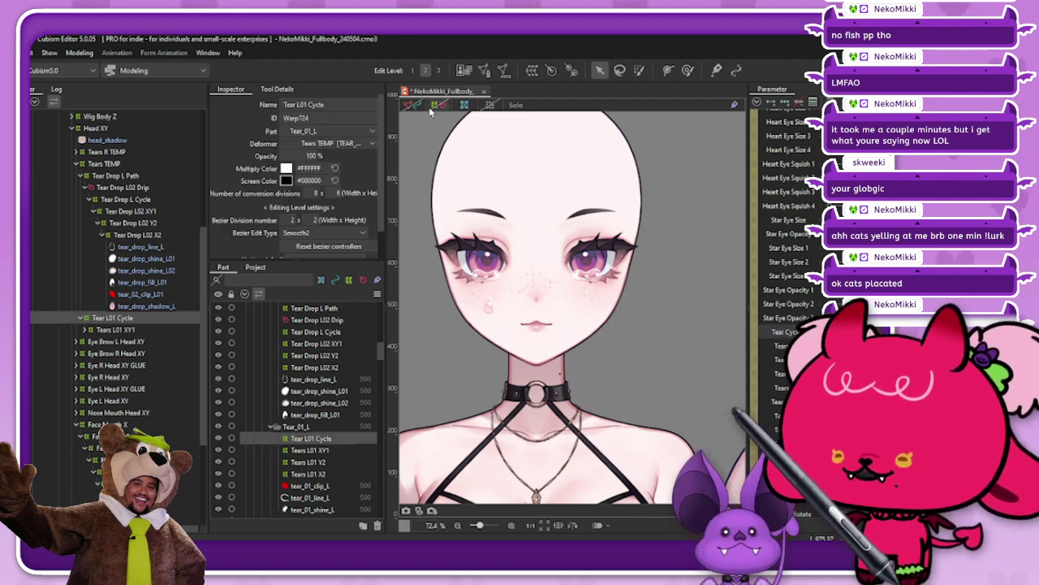
scroll(601, 274, "up", 7)
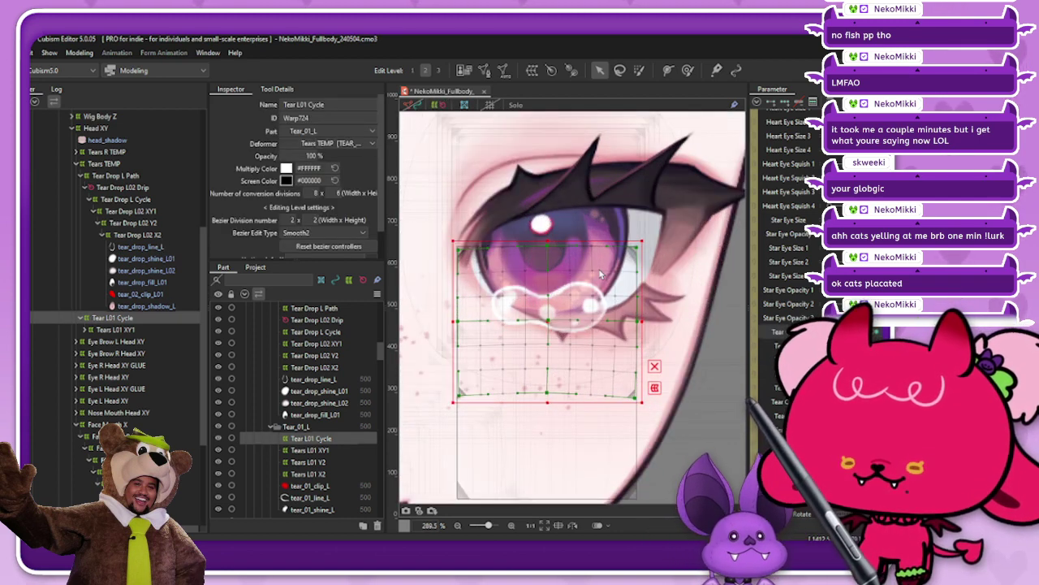
mouse_move(879, 331)
left_mouse_down()
mouse_move(836, 331)
mouse_move(879, 332)
left_mouse_up()
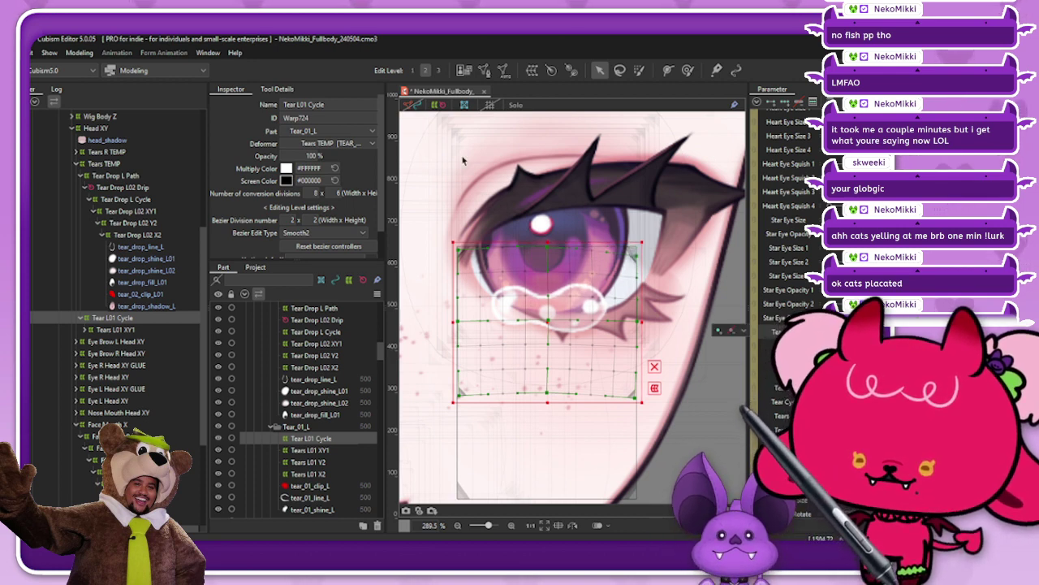
key("Escape")
scroll(600, 289, "down", 5)
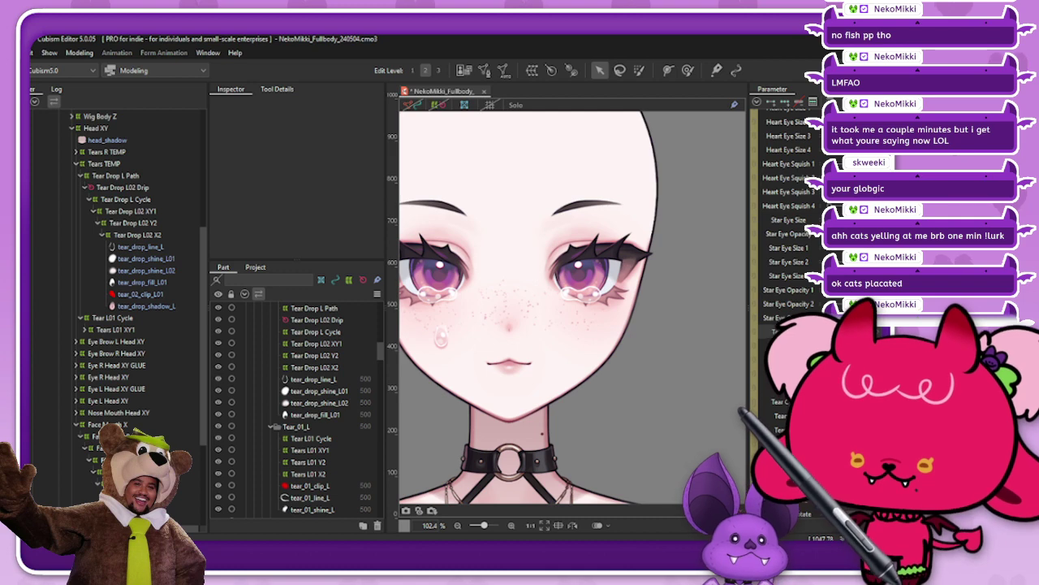
scroll(625, 339, "down", 3)
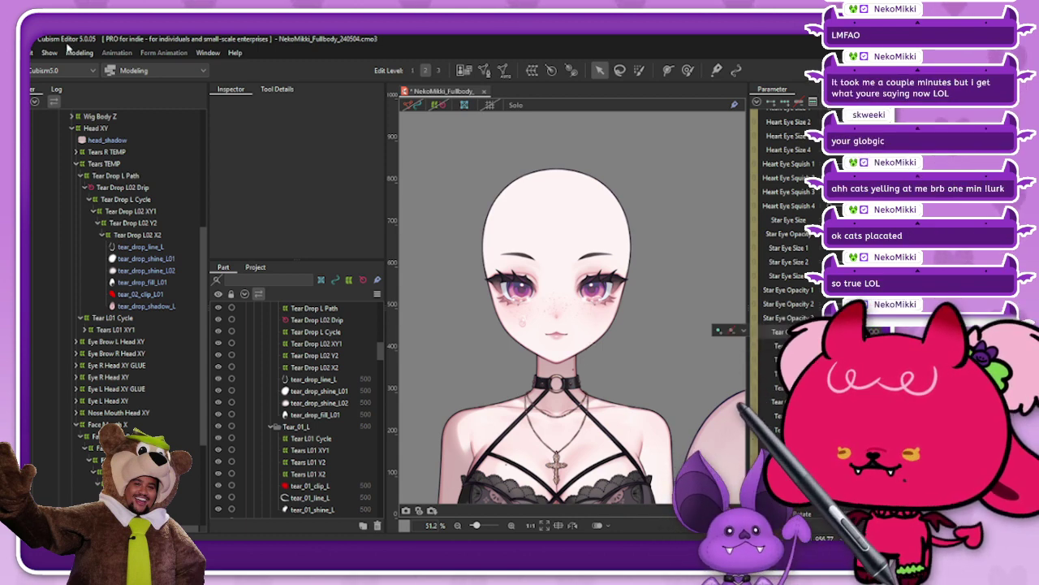
Open the model's physics settings and select the Boot Y physics group
left_click(70, 51)
left_click(126, 283)
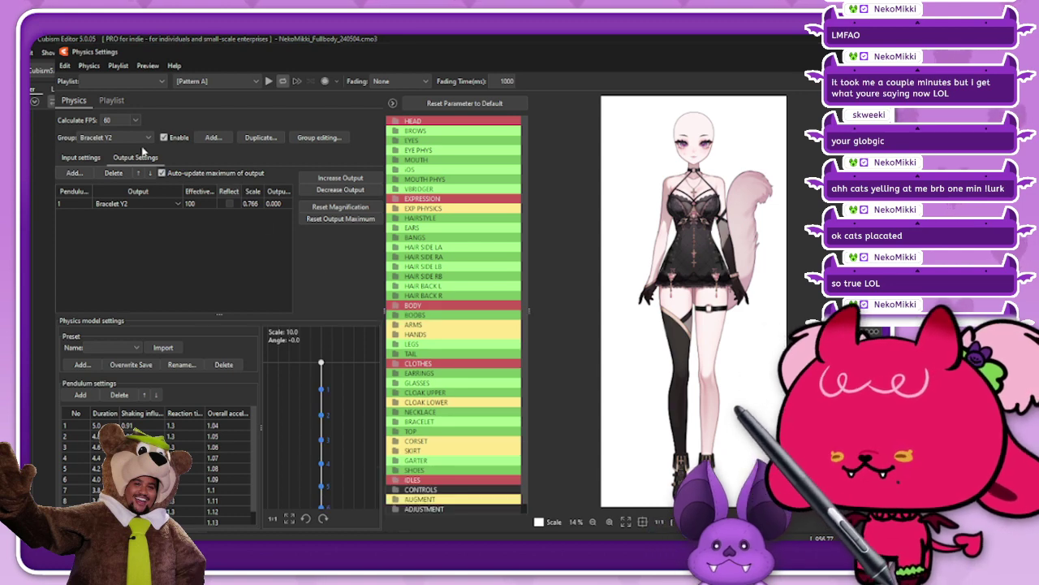
left_click(127, 141)
scroll(121, 266, "down", 3)
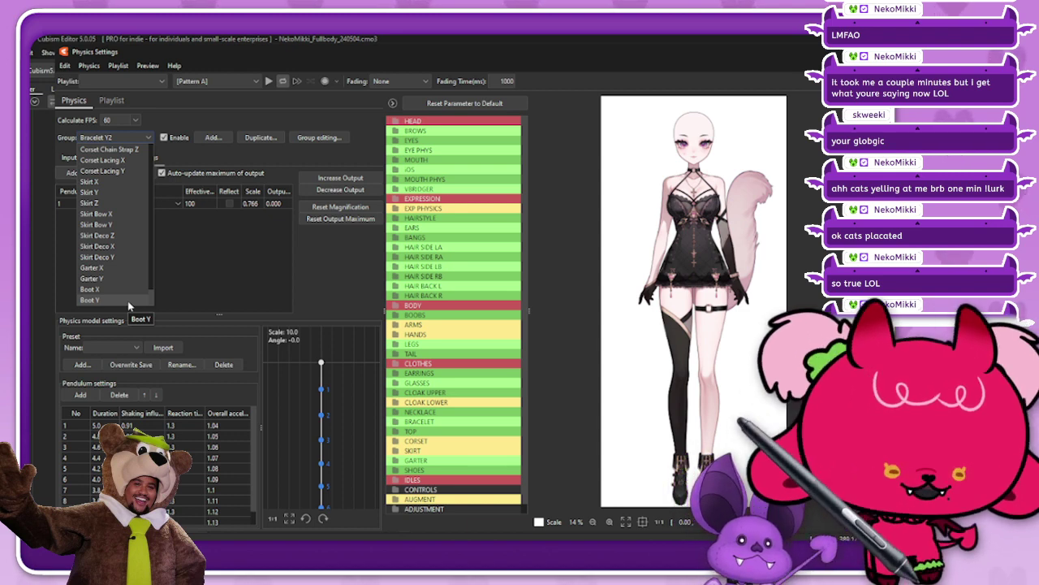
left_click(127, 300)
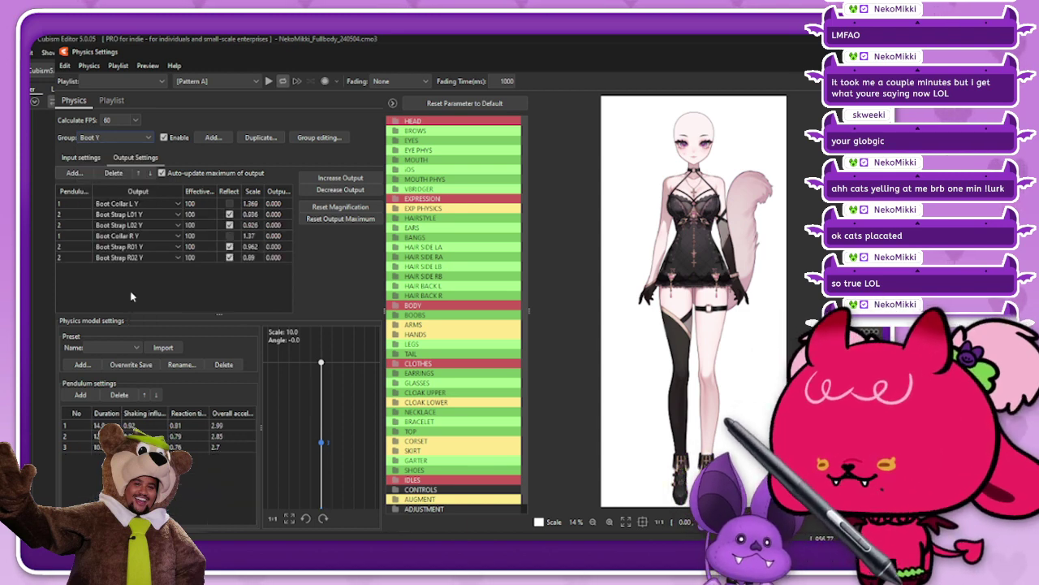
left_click(208, 139)
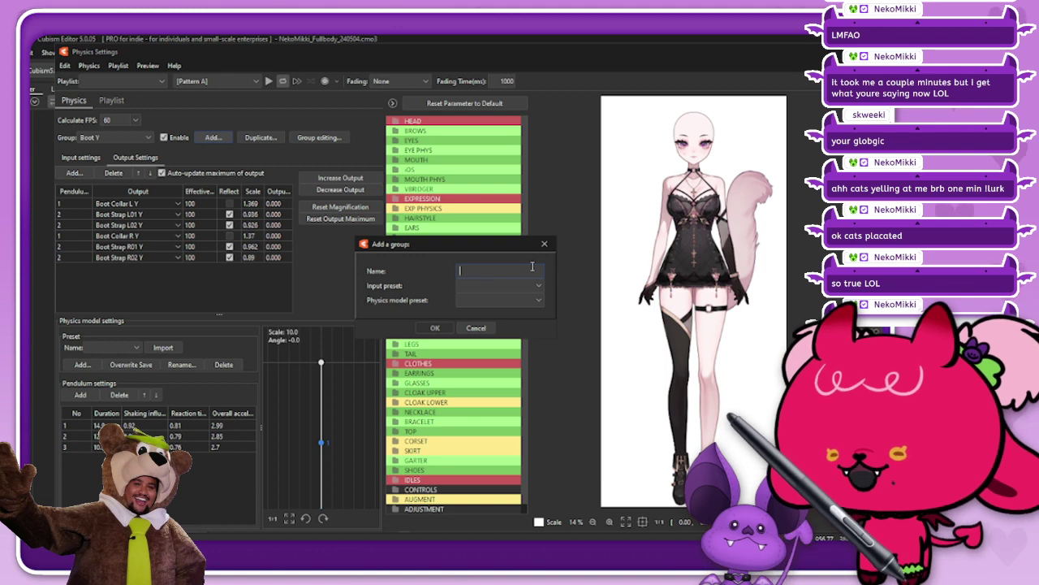
left_click(544, 244)
left_click(124, 136)
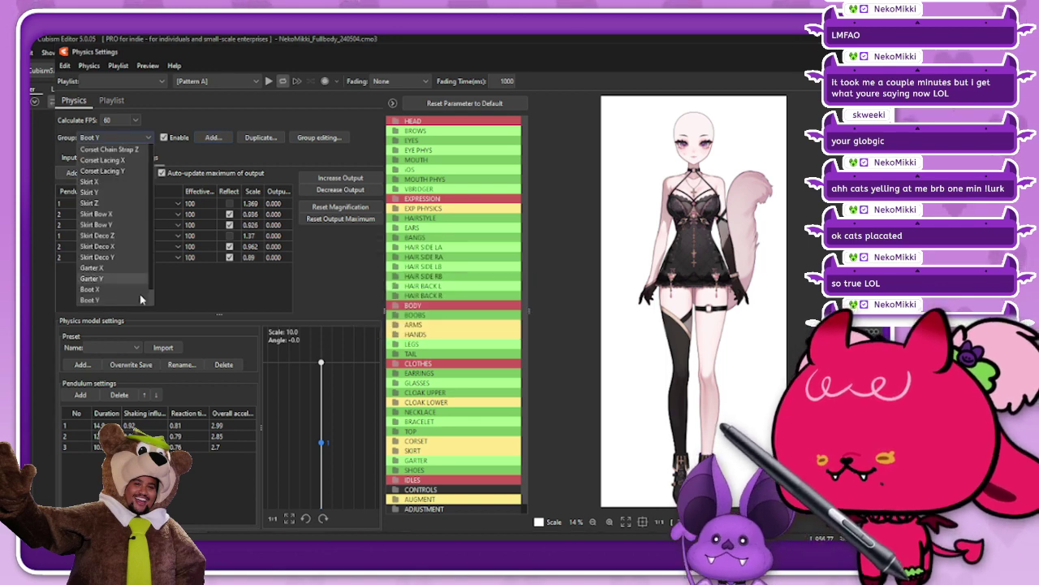
mouse_move(151, 297)
left_mouse_down()
mouse_move(154, 155)
mouse_move(150, 316)
left_mouse_up()
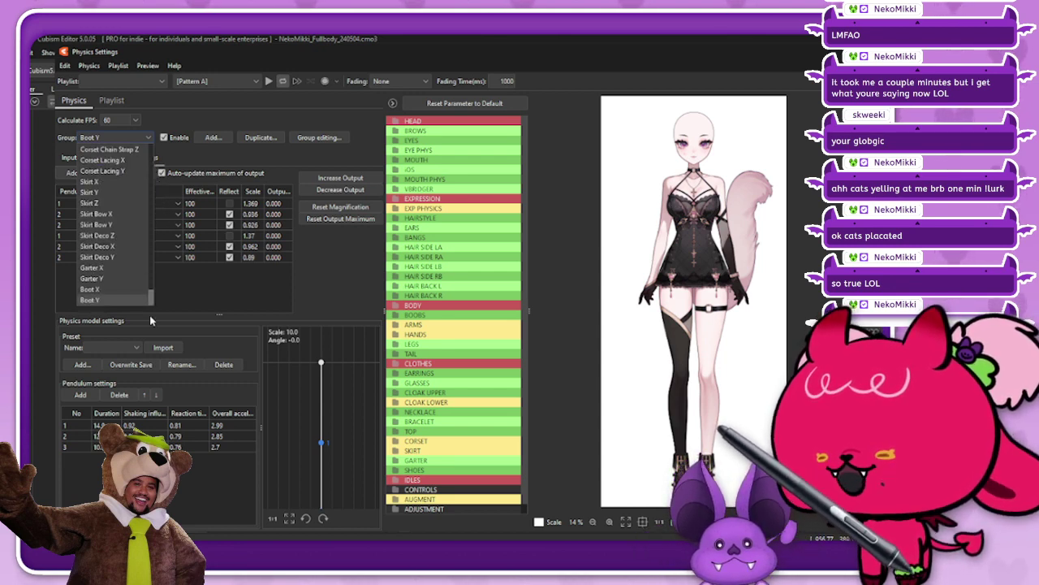
left_click(114, 301)
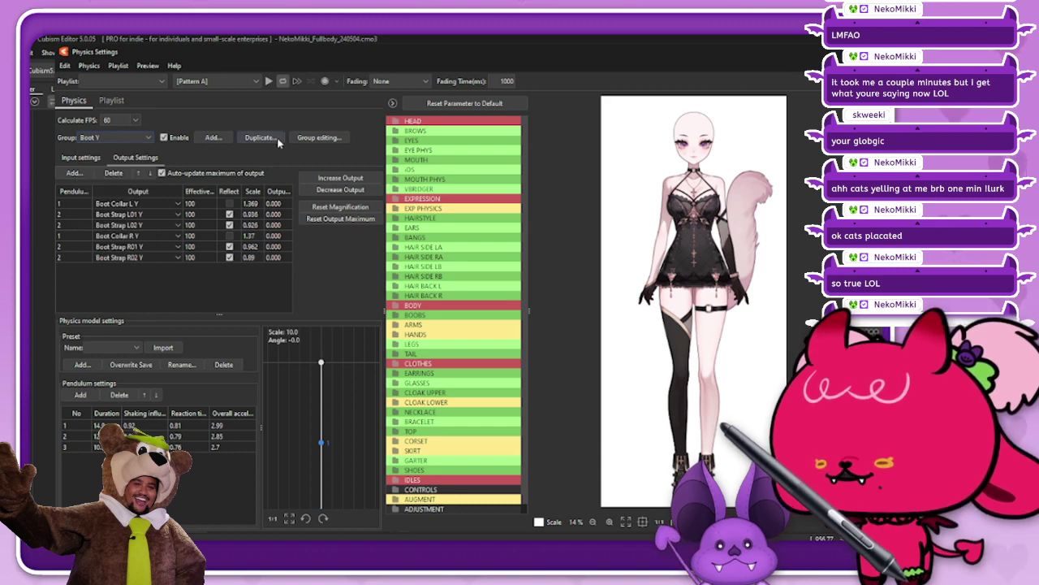
Set up a new physics group named Tears L Y with the Tears Y input preset
left_click(211, 138)
type("Tes")
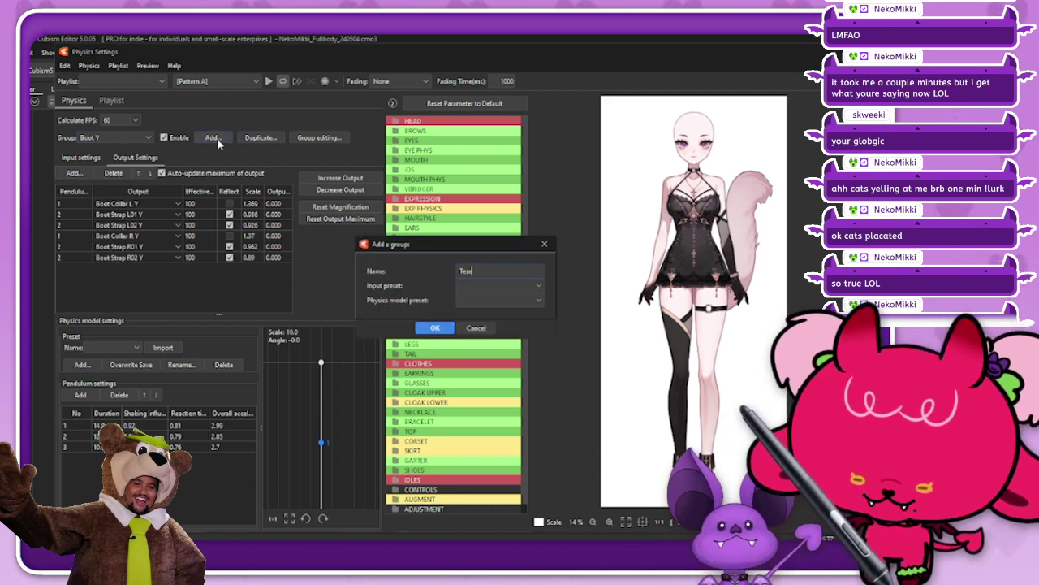
type("t")
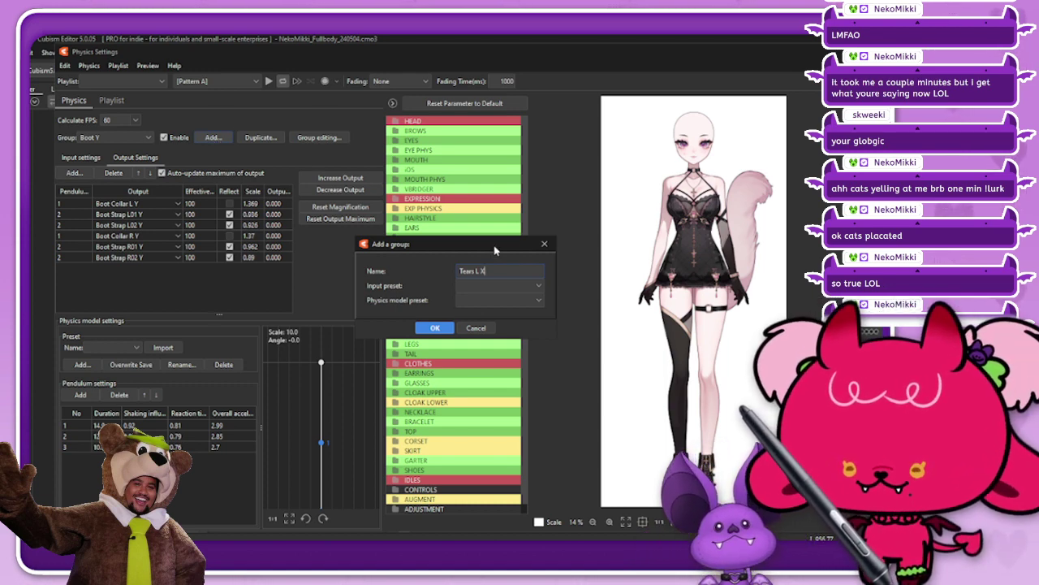
key("BackSpace")
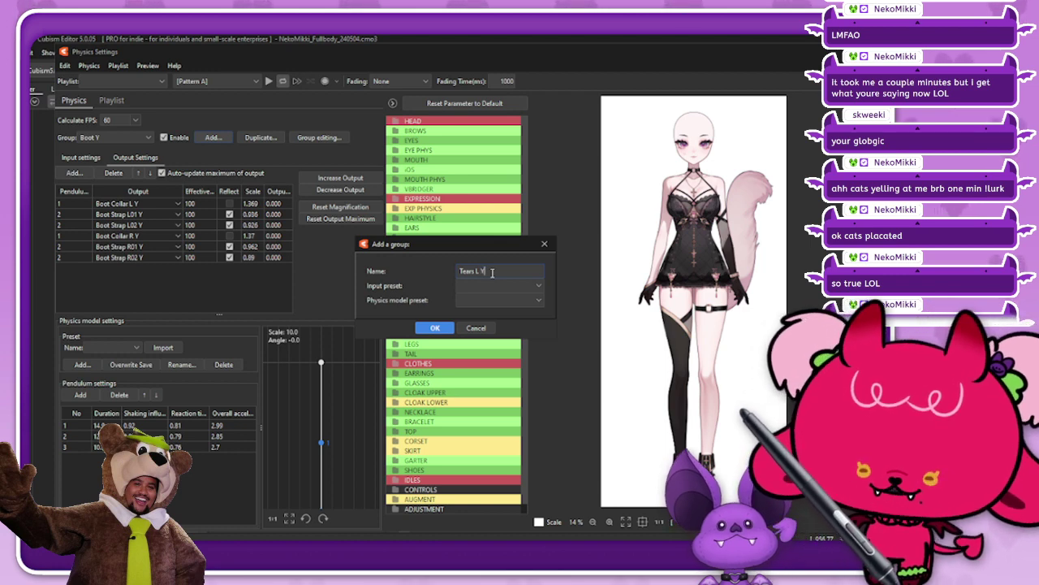
left_click(519, 286)
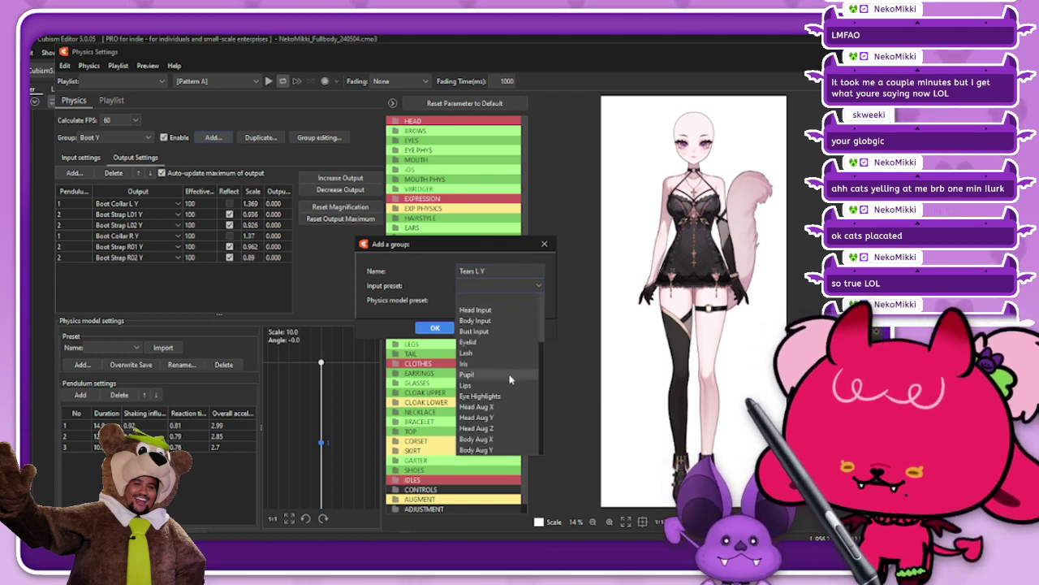
scroll(511, 369, "down", 4)
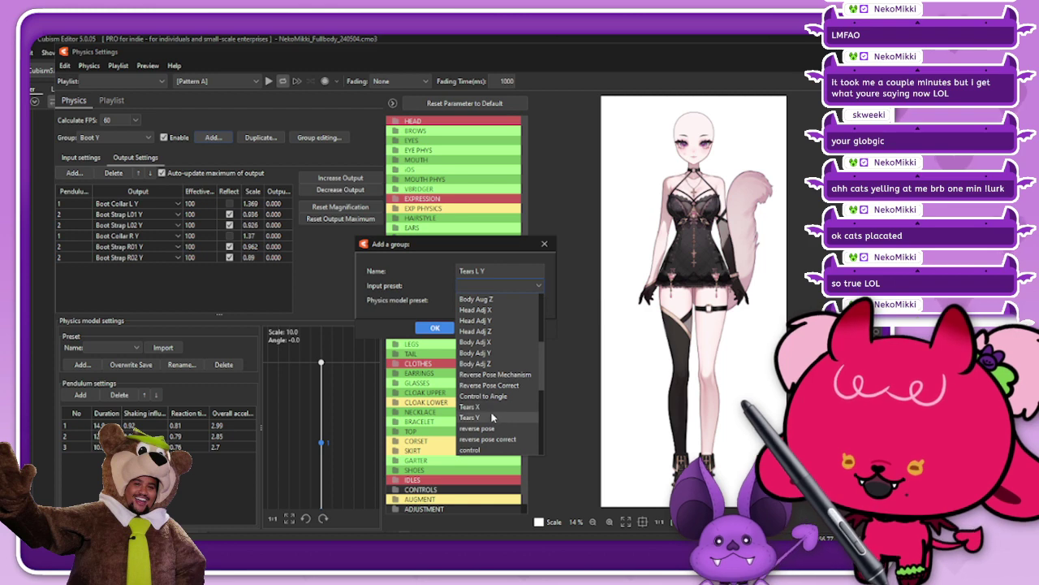
left_click(490, 408)
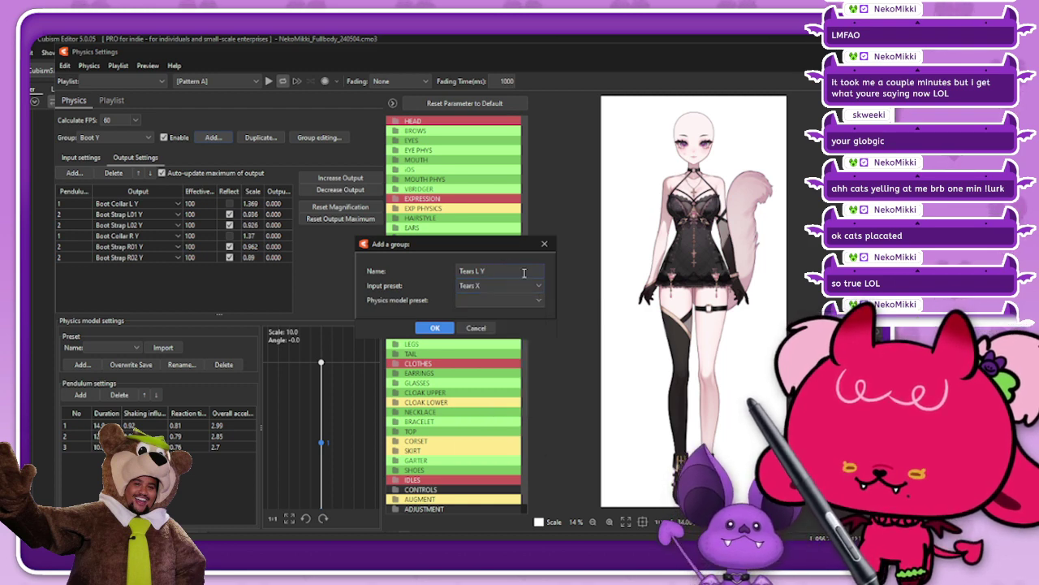
left_click(519, 285)
left_click(492, 408)
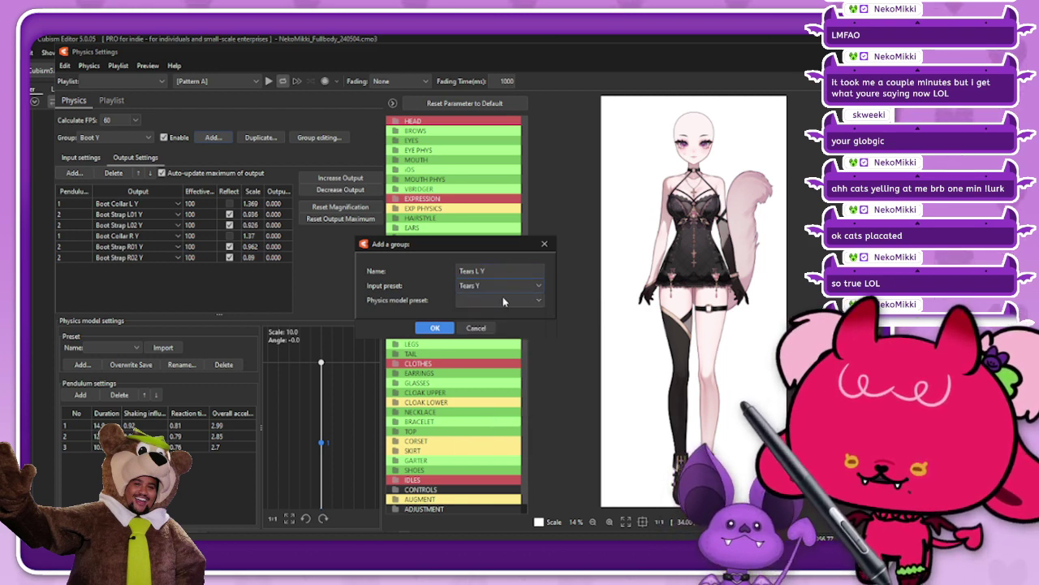
Choose the Tears Y physics model preset and create the group
left_click(505, 300)
scroll(488, 398, "down", 5)
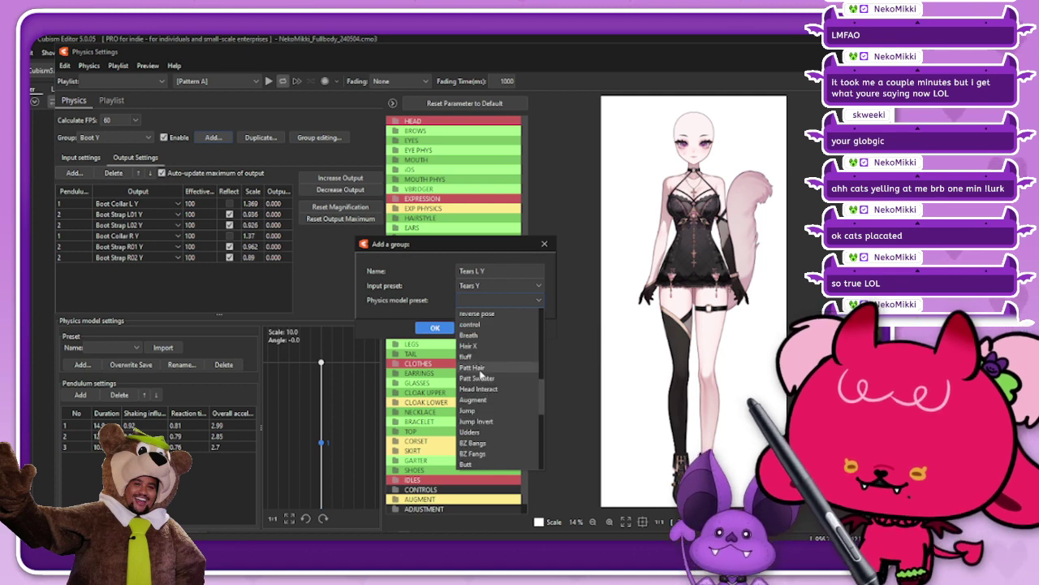
scroll(483, 388, "up", 3)
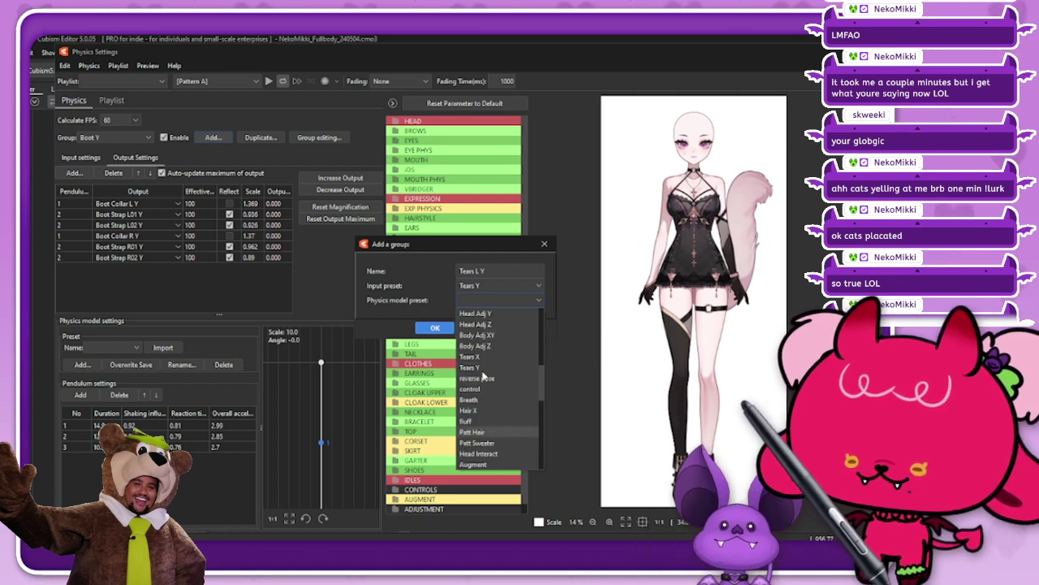
left_click(471, 335)
left_click(435, 328)
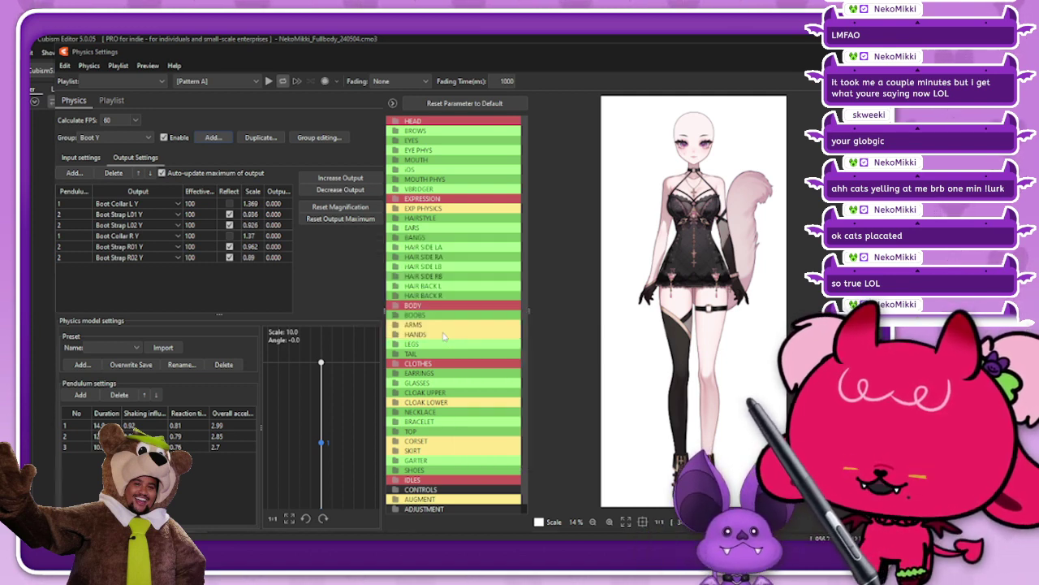
Replace the EyeL Open input of the Tears L Y group with the Tear Cycle L parameter
left_click(78, 157)
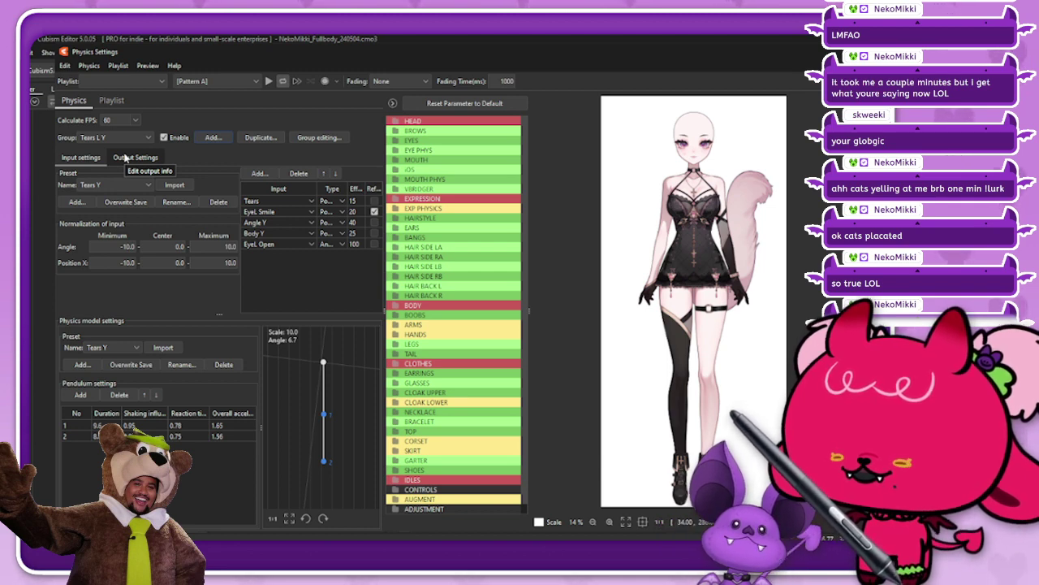
left_click(288, 244)
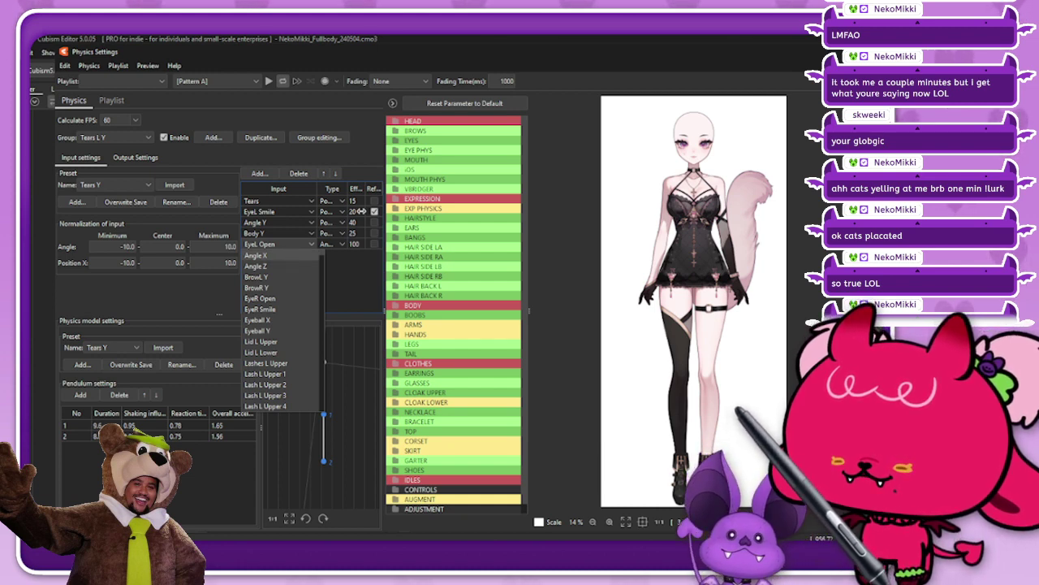
left_click(361, 211)
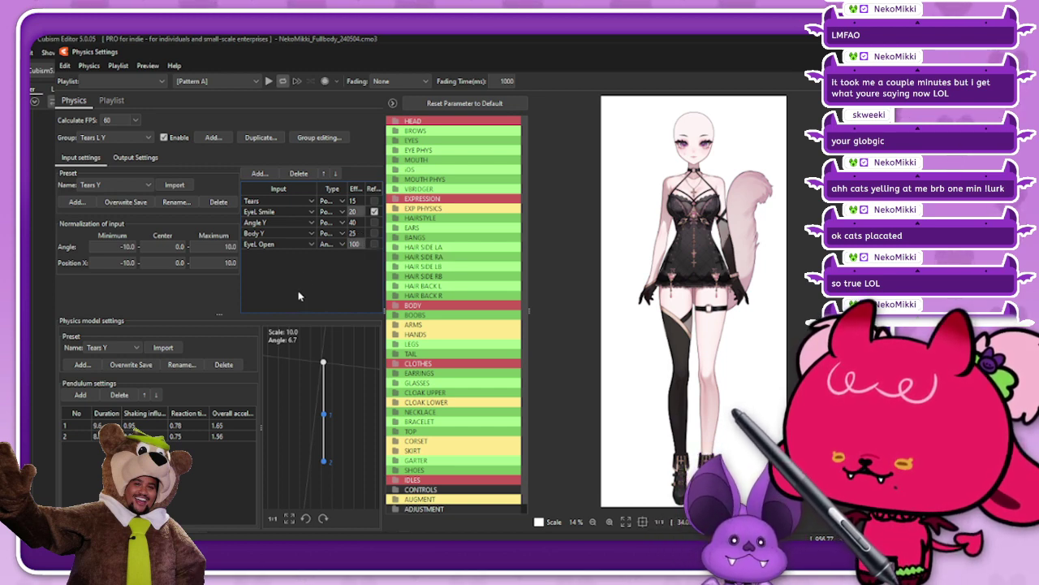
left_click(283, 242)
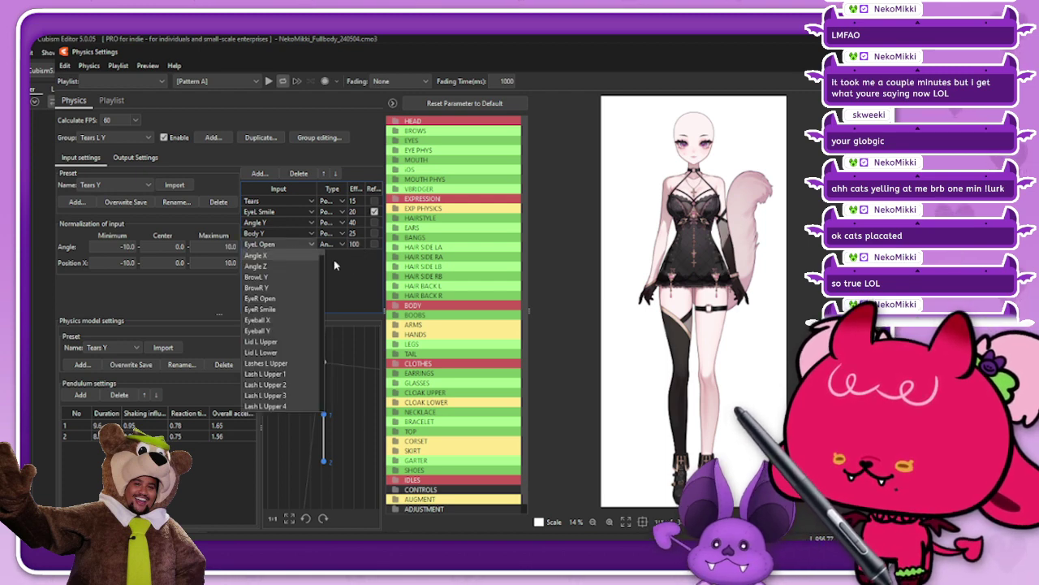
left_click_drag(323, 257, 322, 279)
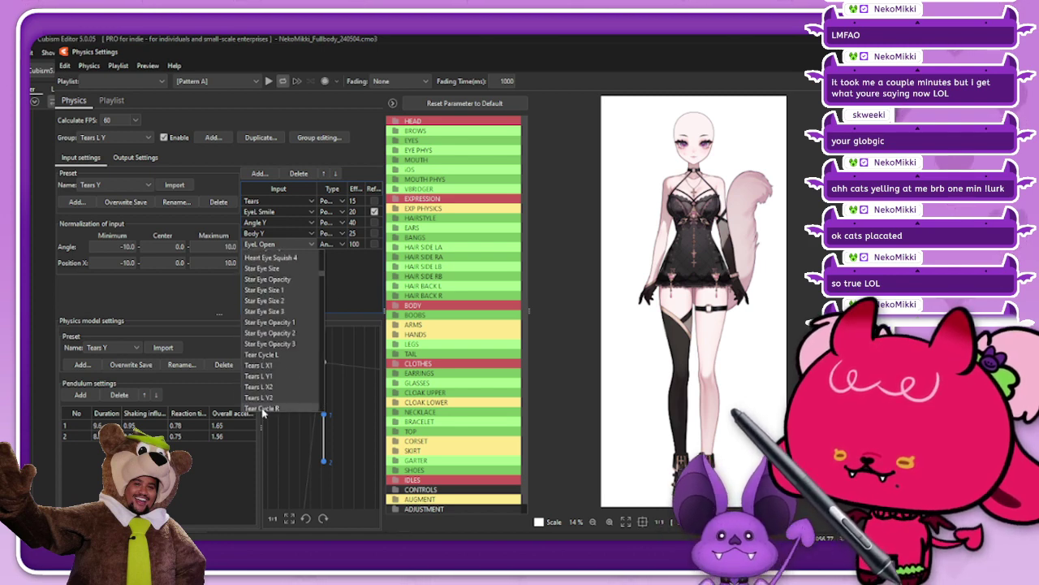
left_click(280, 355)
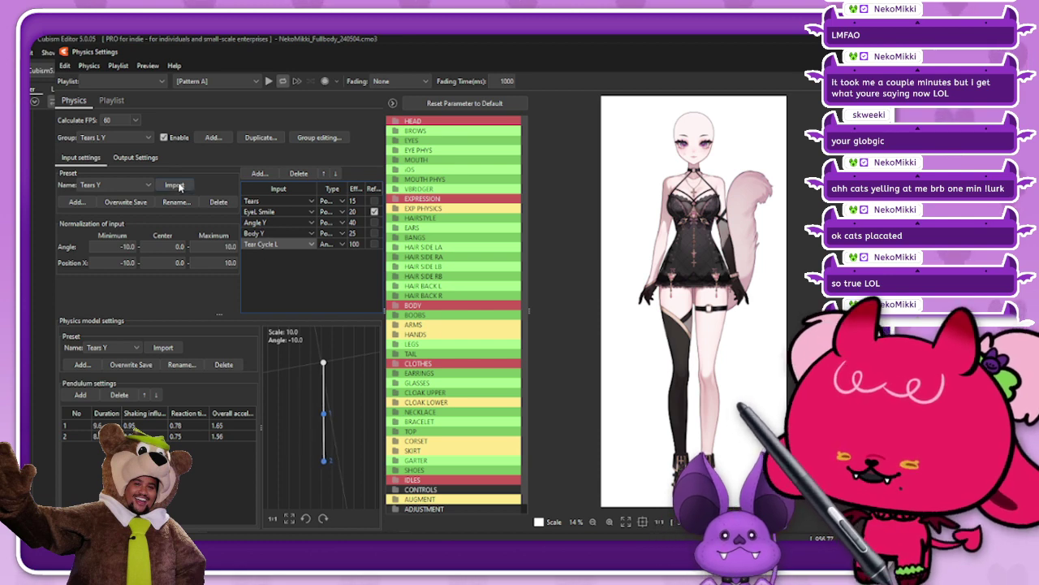
Start adding output parameters to the Tears L Y group and expand the EXPRESSION parameter folder
left_click(135, 157)
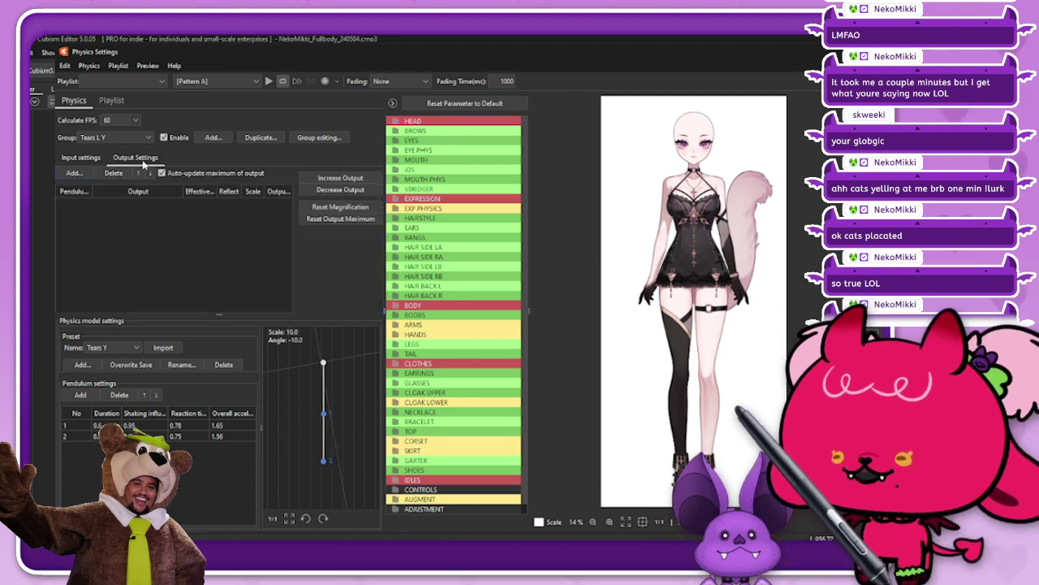
left_click(74, 174)
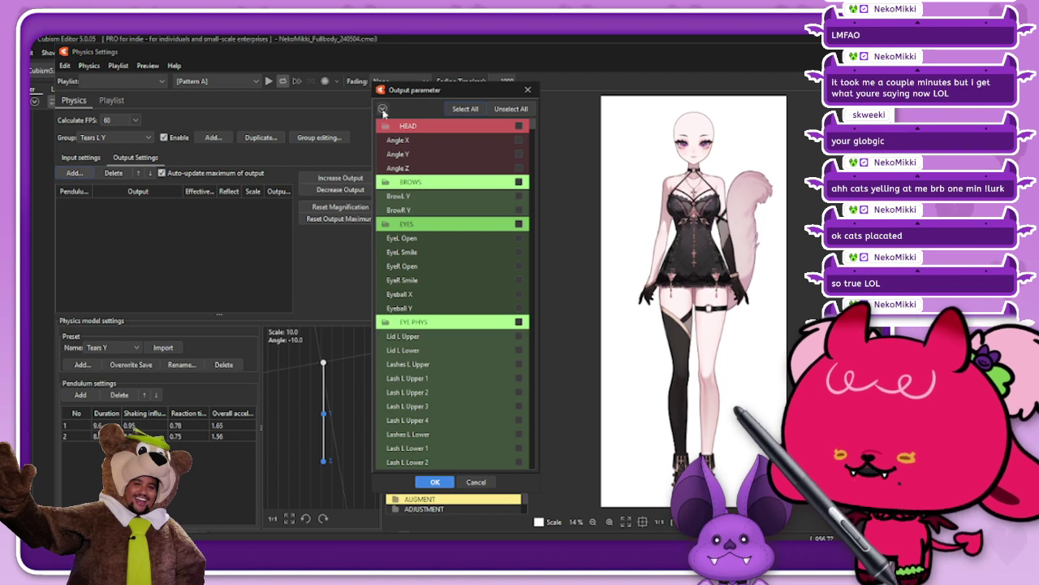
scroll(473, 293, "down", 3)
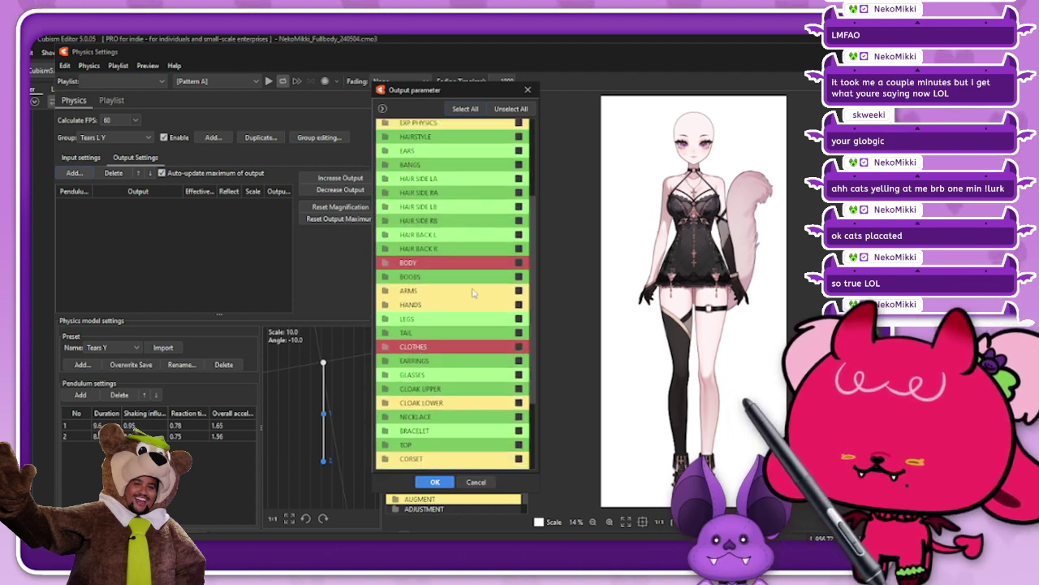
scroll(474, 292, "down", 2)
scroll(474, 292, "up", 4)
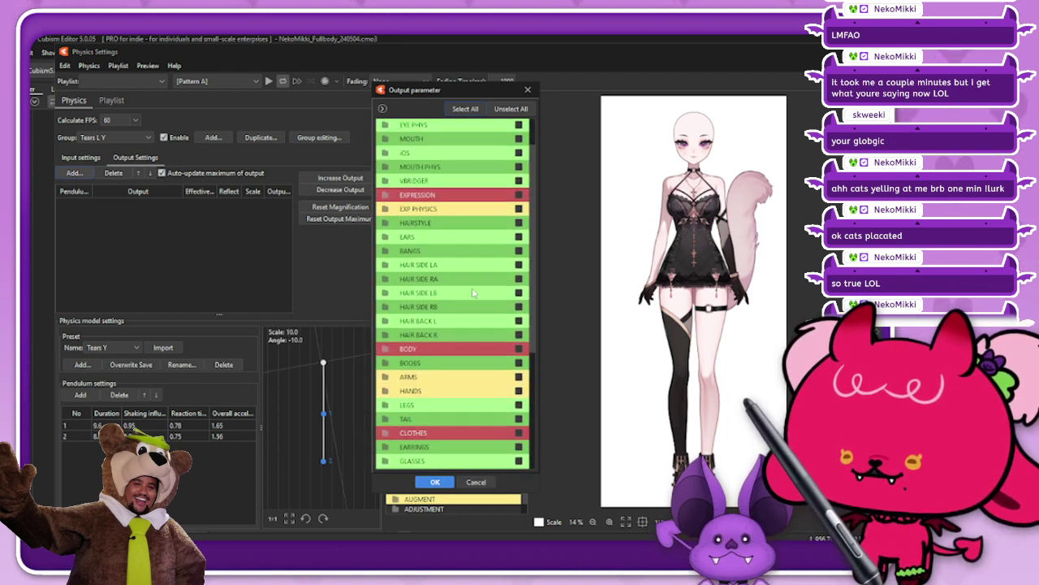
scroll(445, 210, "up", 1)
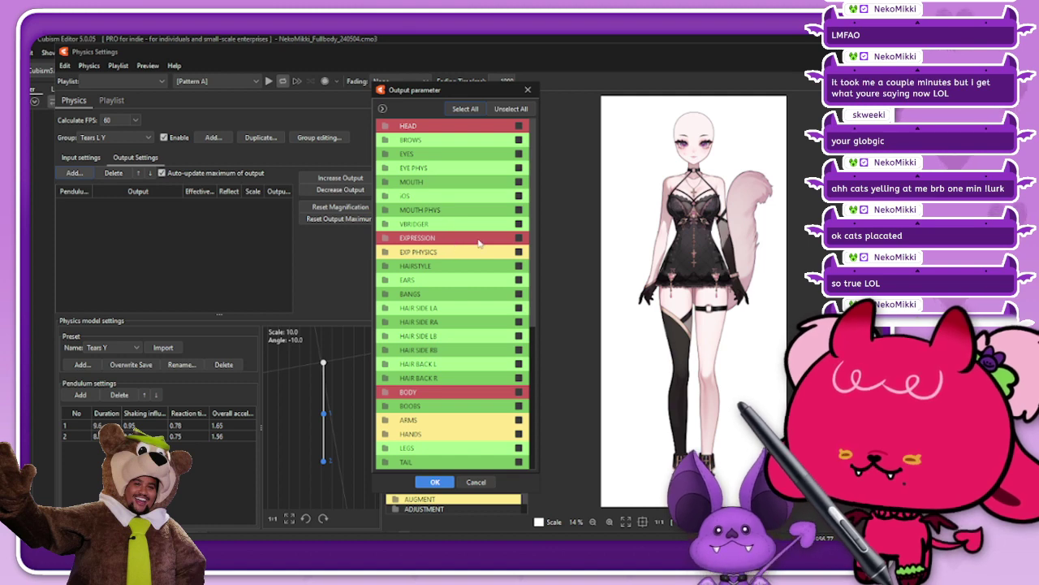
left_click(479, 238)
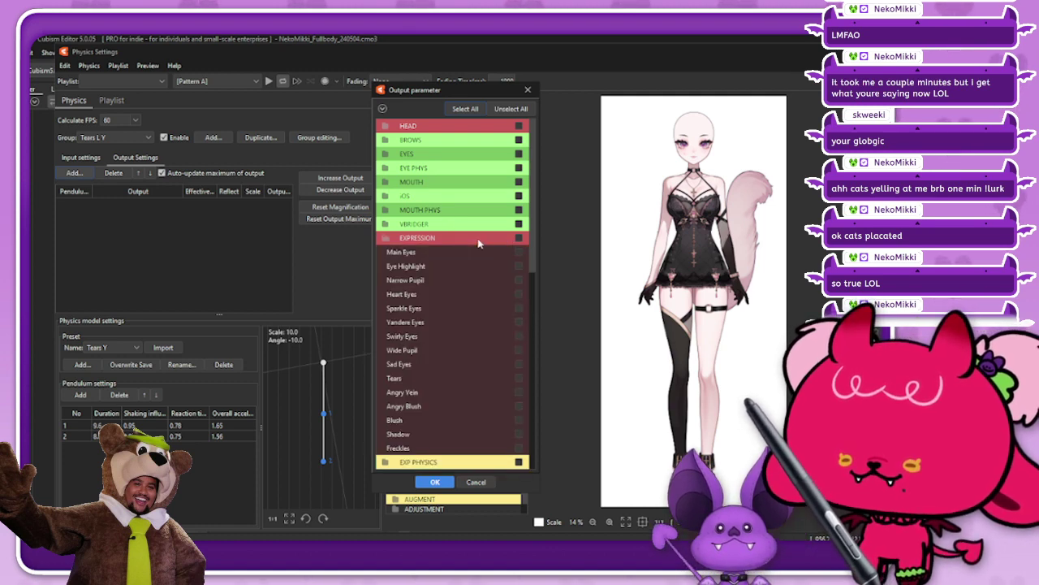
Add Tears L Y1 and Tears L Y2 from the EXP PHYSICS folder as outputs of the Tears L Y physics group
left_click(479, 239)
left_click(479, 254)
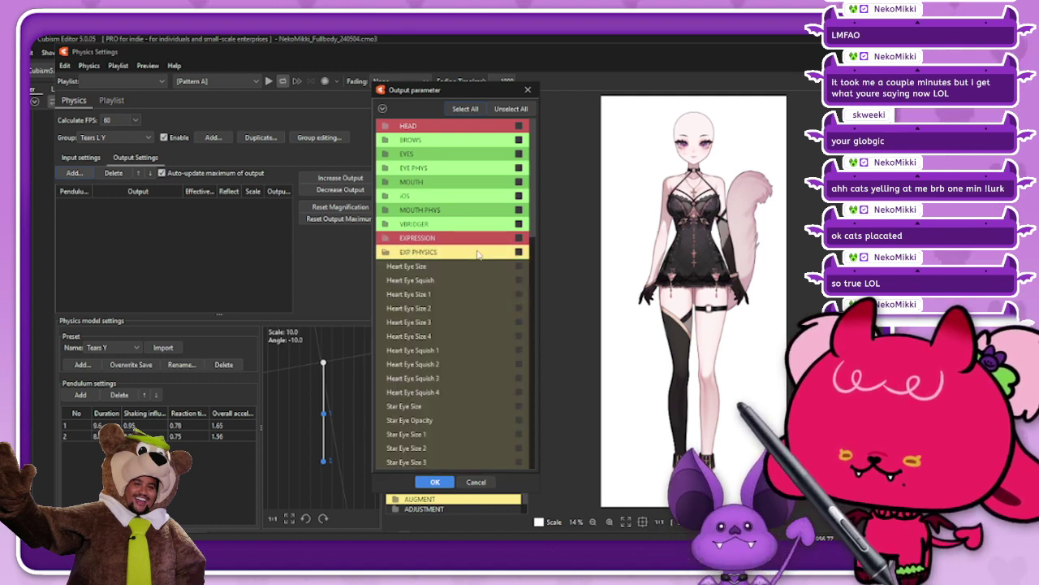
left_click(483, 255)
left_click(485, 254)
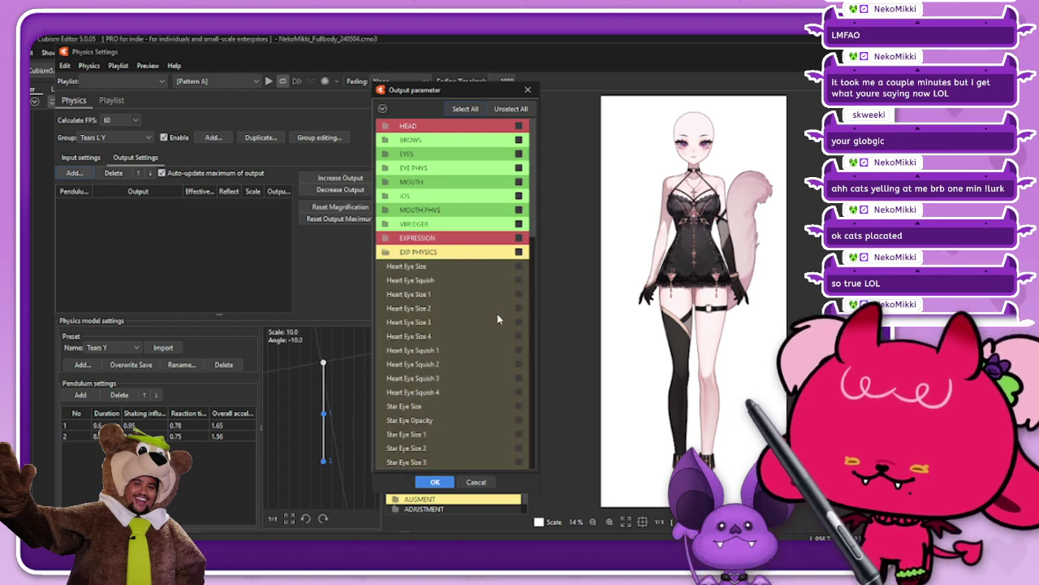
scroll(497, 324, "down", 5)
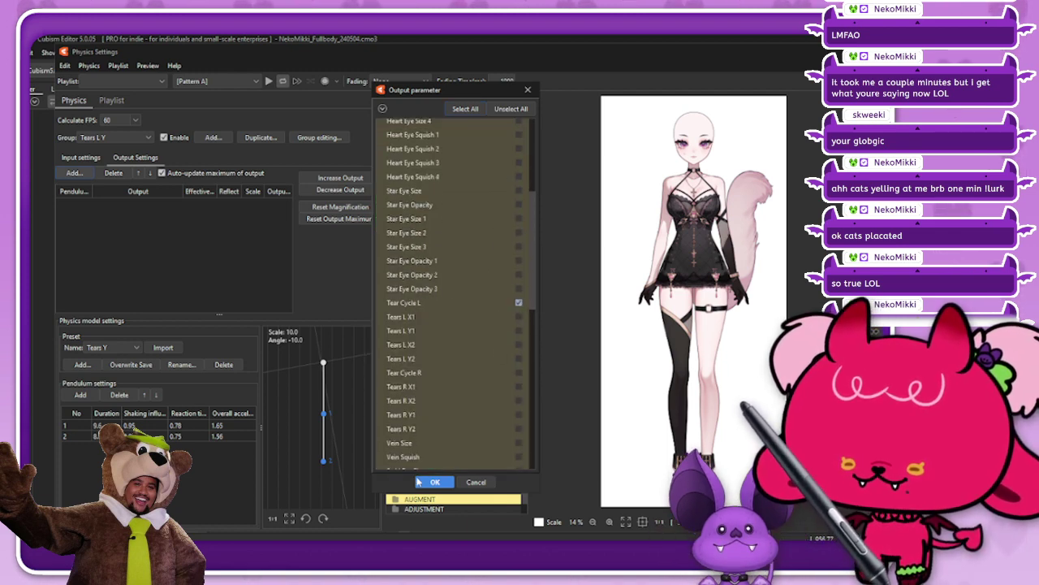
left_click(519, 331)
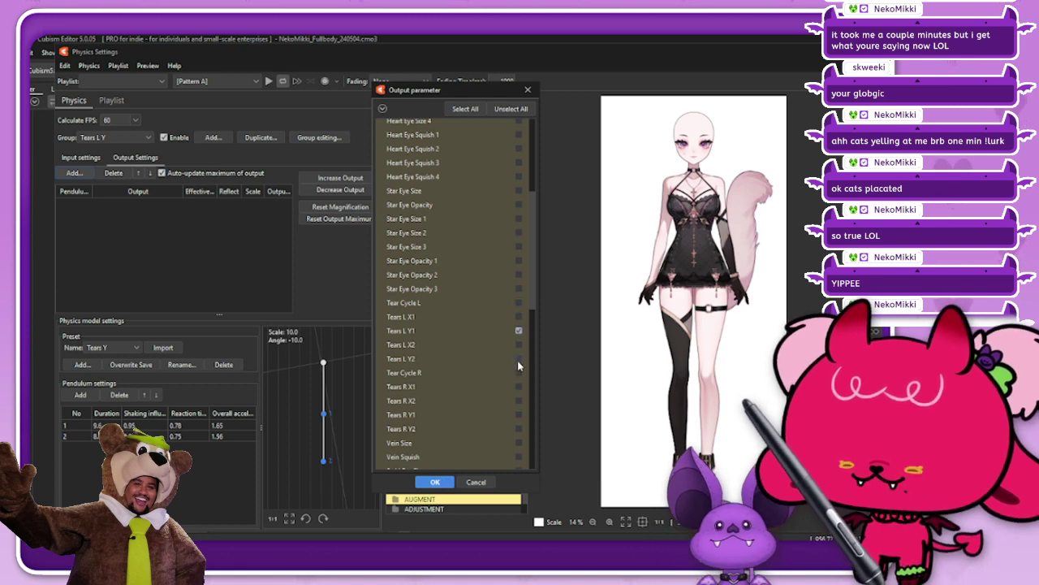
left_click(435, 481)
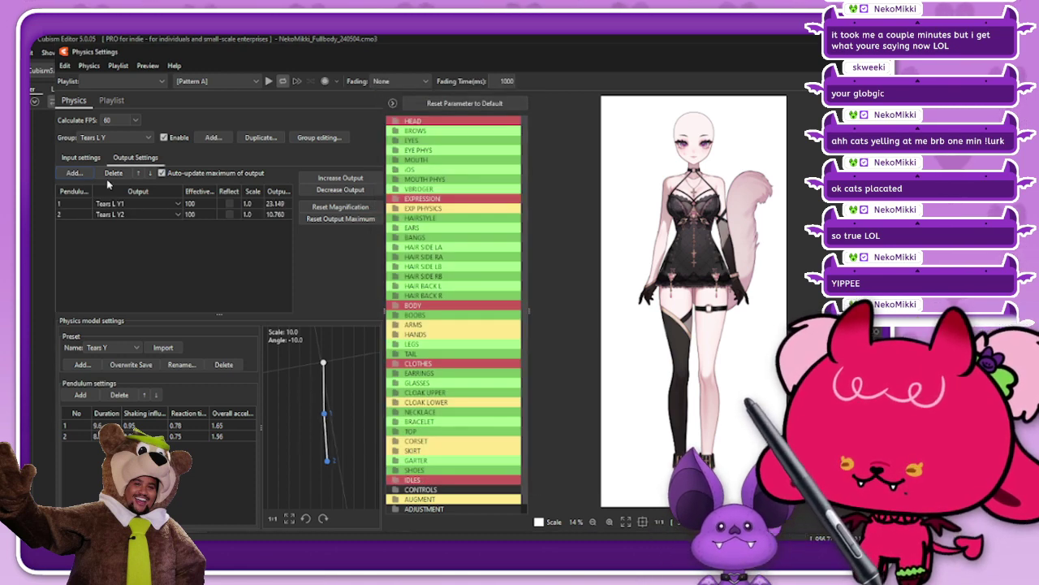
Test the Tears L Y physics on the face by varying the head's Angle Y, and close the physics settings
left_click(81, 159)
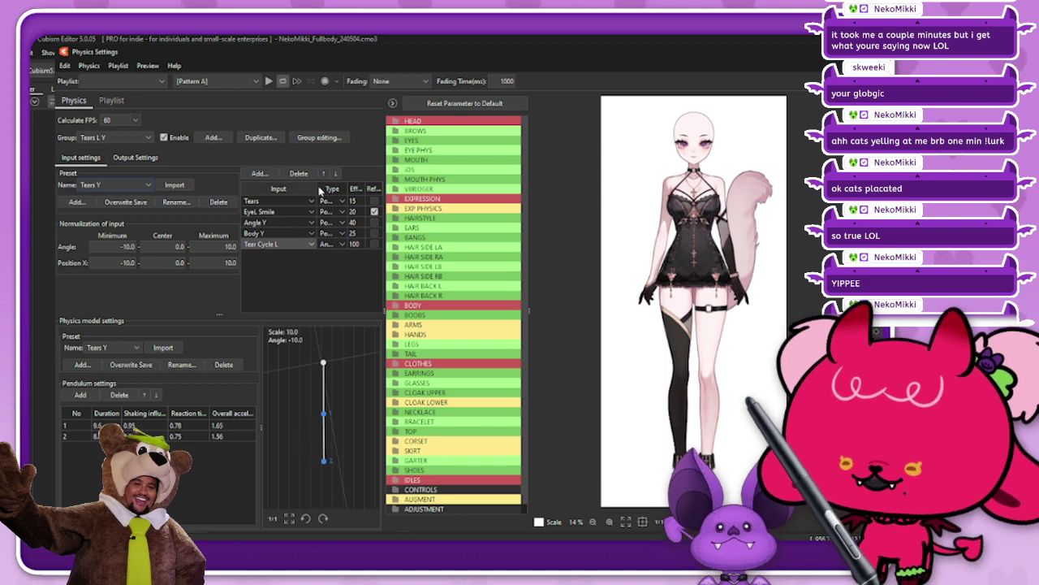
scroll(713, 111, "up", 6)
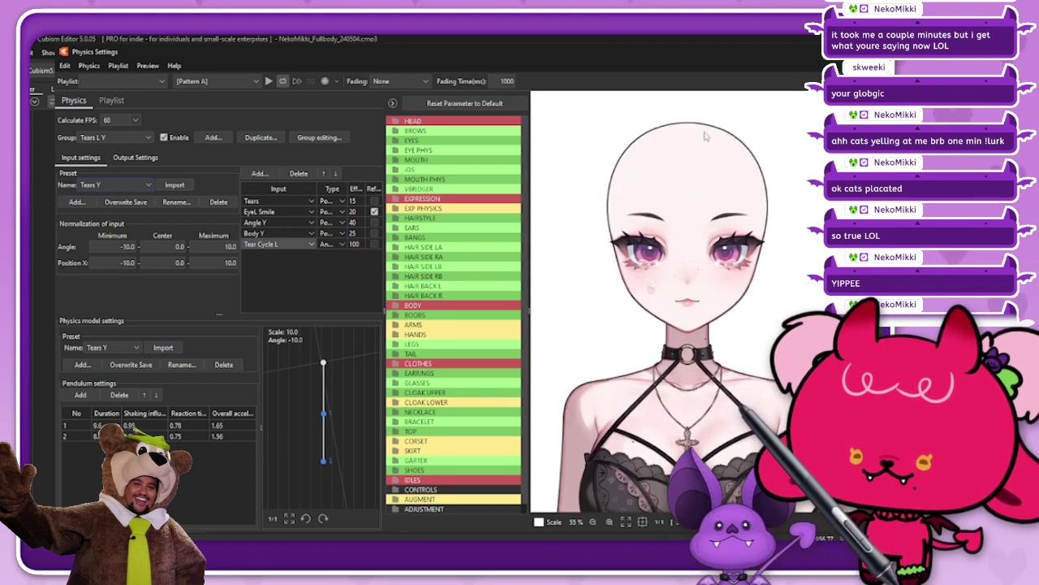
left_click(399, 124)
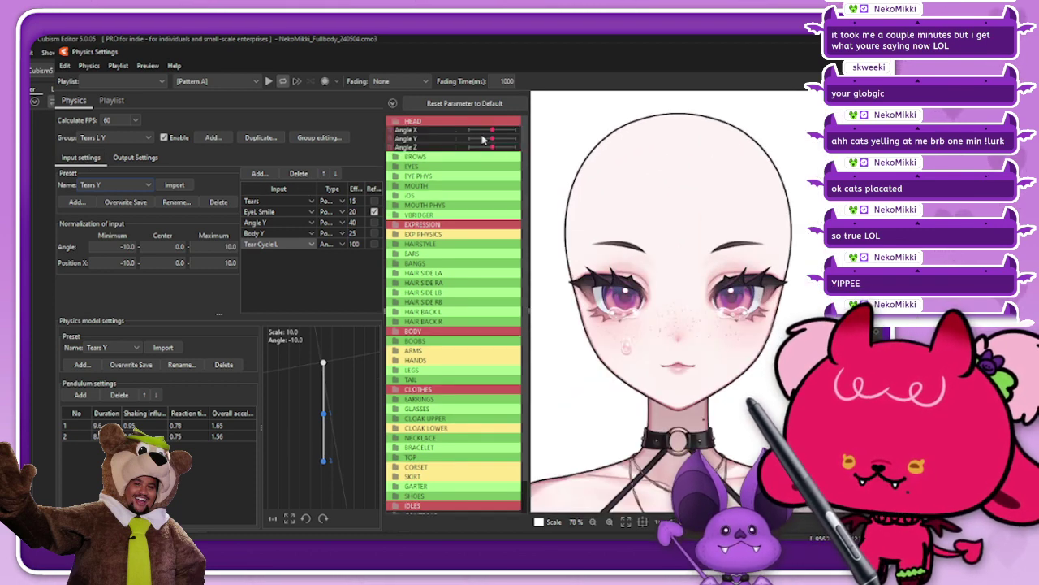
mouse_move(485, 139)
left_mouse_down()
mouse_move(509, 139)
mouse_move(480, 143)
mouse_move(495, 143)
left_mouse_up()
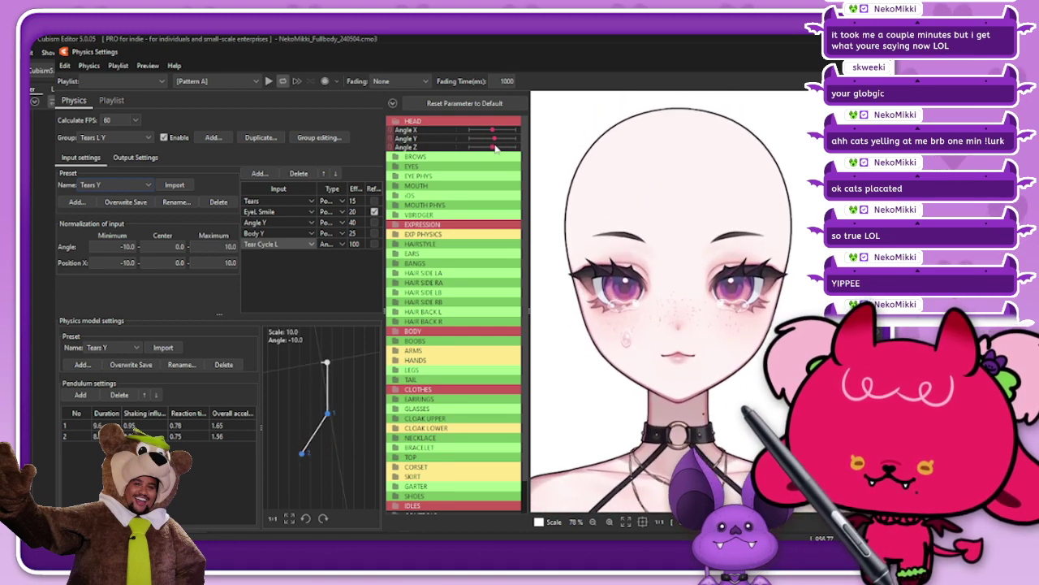
left_click(823, 51)
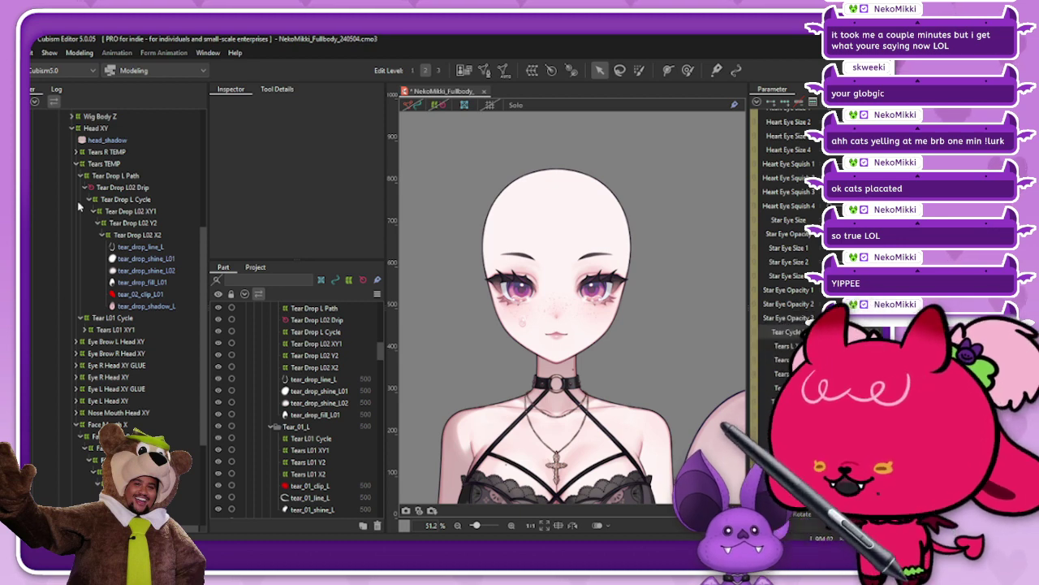
Examine the Tears TEMP deformer and its children Tear Drop L Path and Tear L01 Cycle in the deformer hierarchy
left_click(95, 180)
left_click(109, 164)
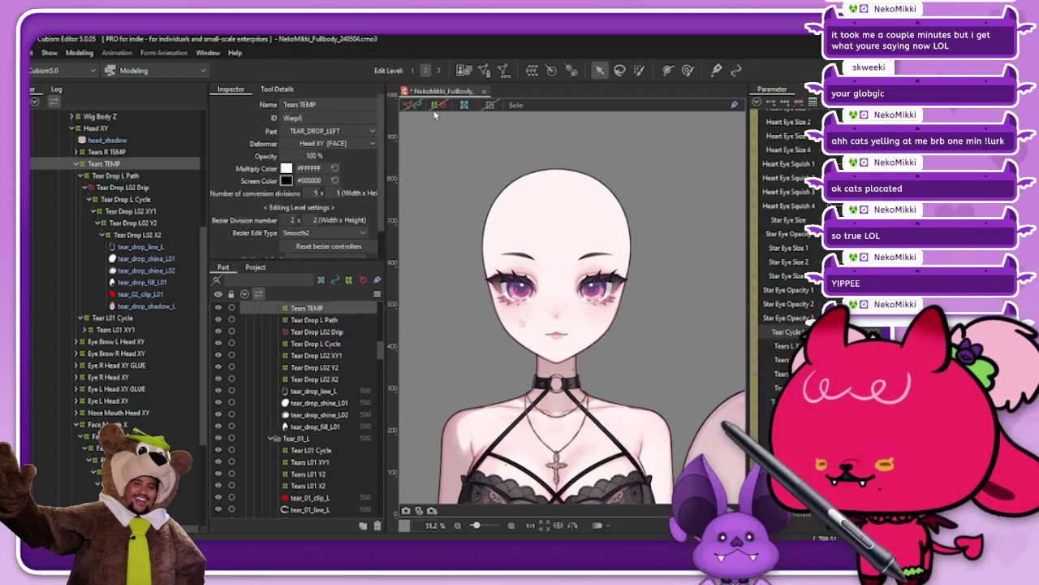
left_click(435, 106)
left_click(435, 106)
left_click(116, 165)
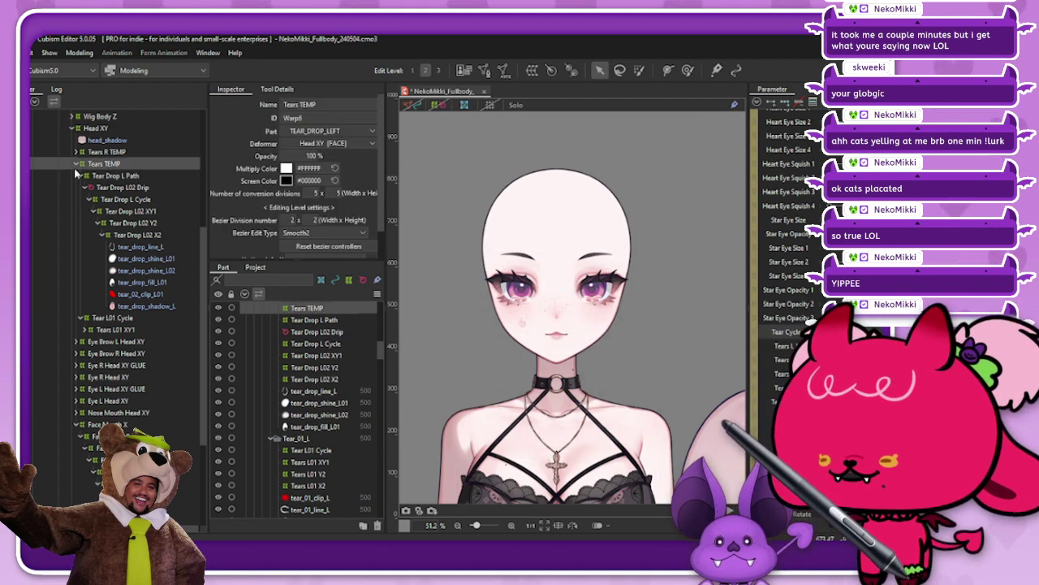
left_click(77, 164)
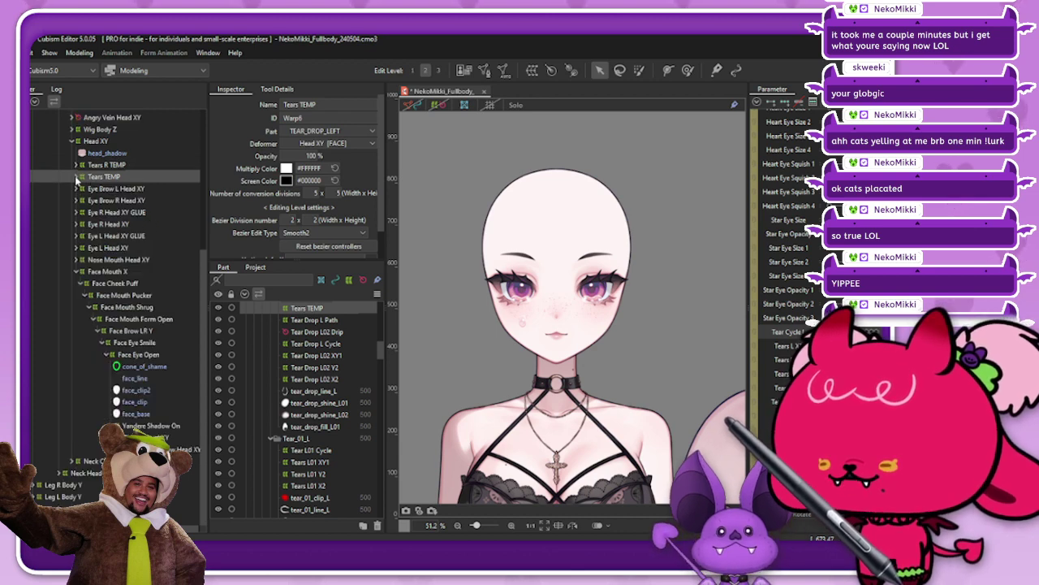
left_click(77, 177)
left_click(80, 189)
left_click(118, 201)
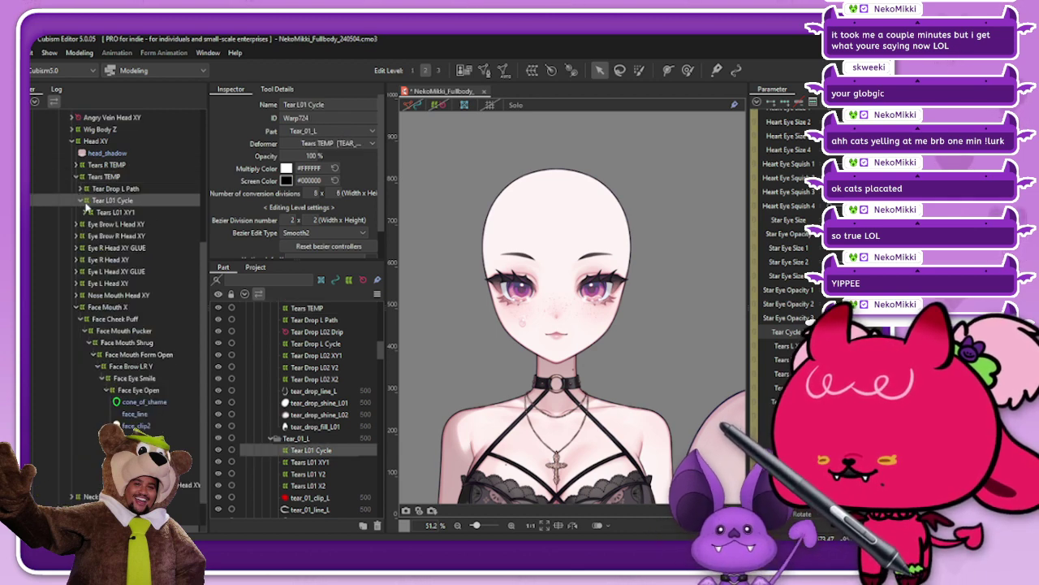
left_click(85, 201)
left_click(110, 176)
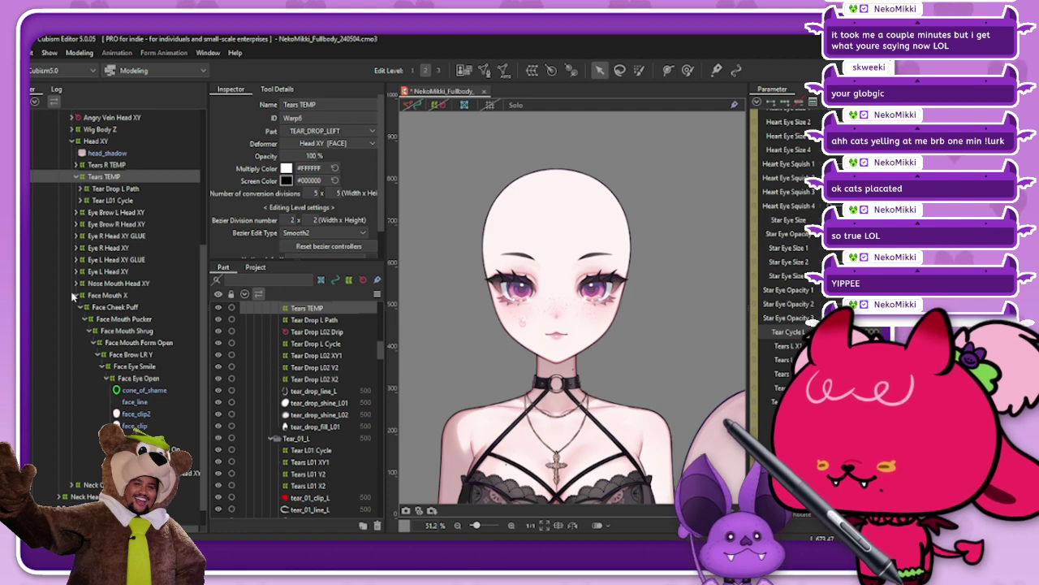
left_click(122, 200)
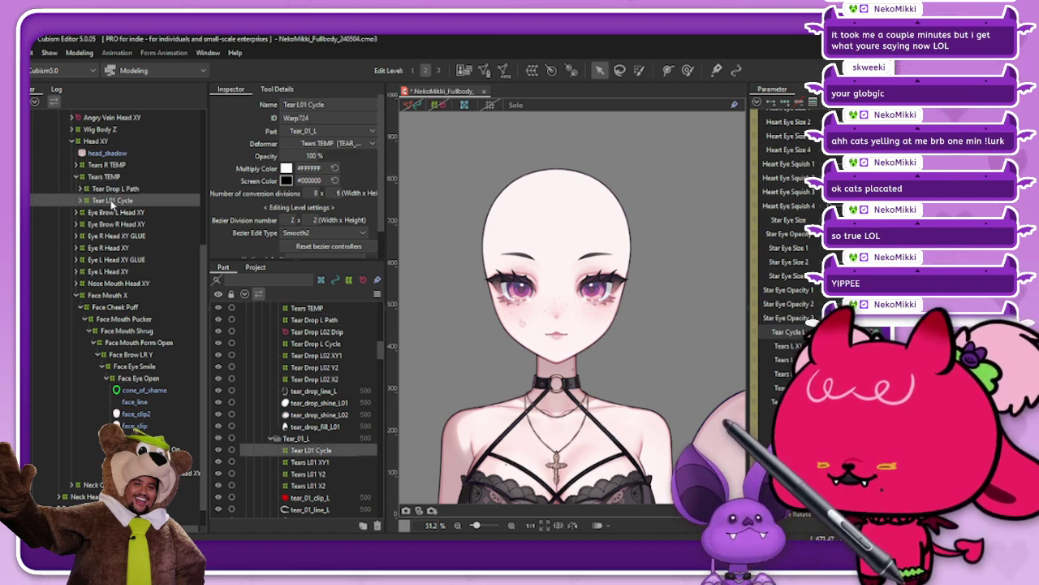
left_click(126, 190)
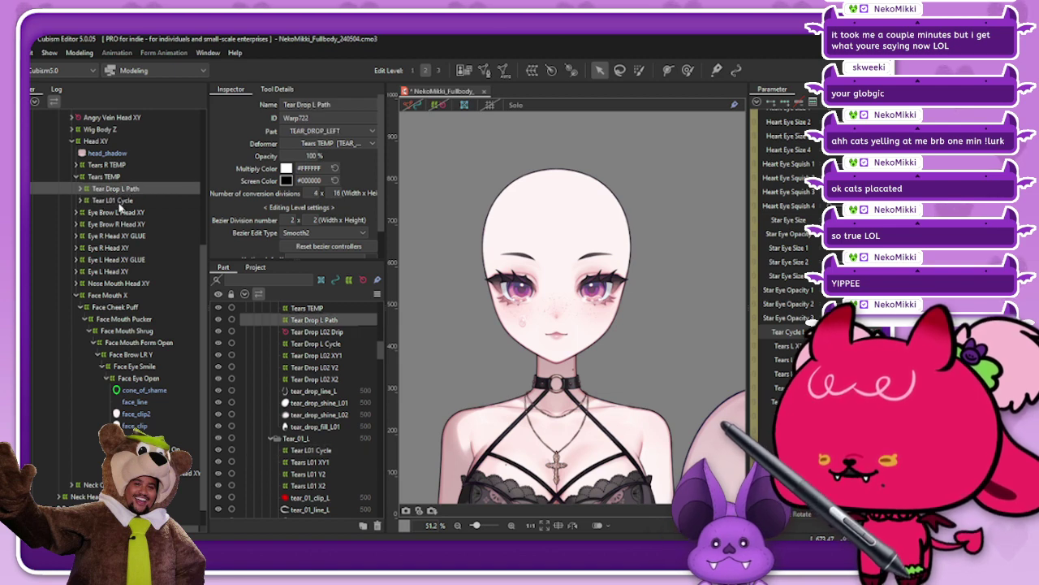
Move the Tear L01 Cycle deformer under the Eye Brow L Head XY deformer
left_click(92, 203)
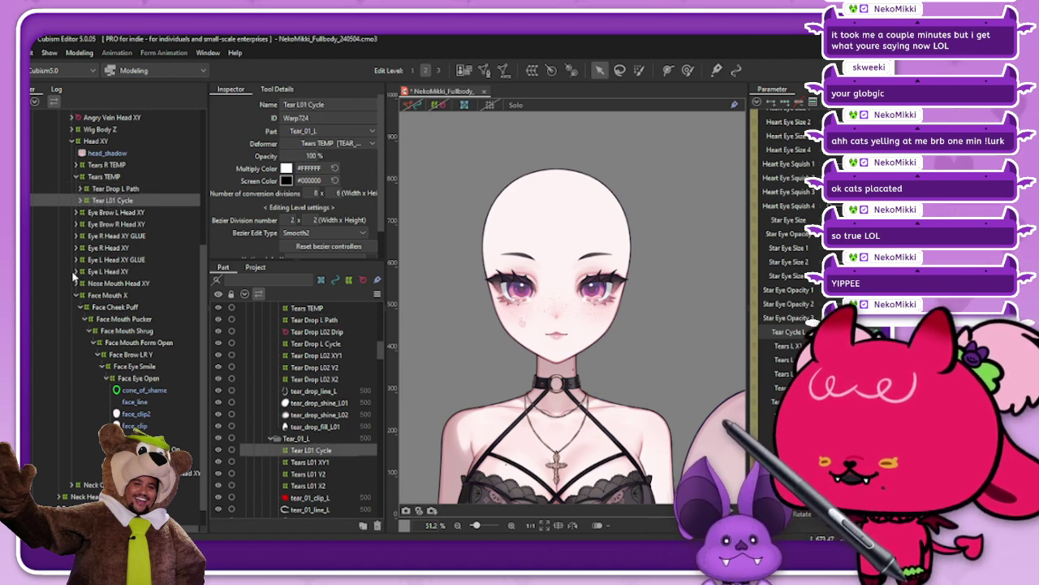
left_click(77, 212)
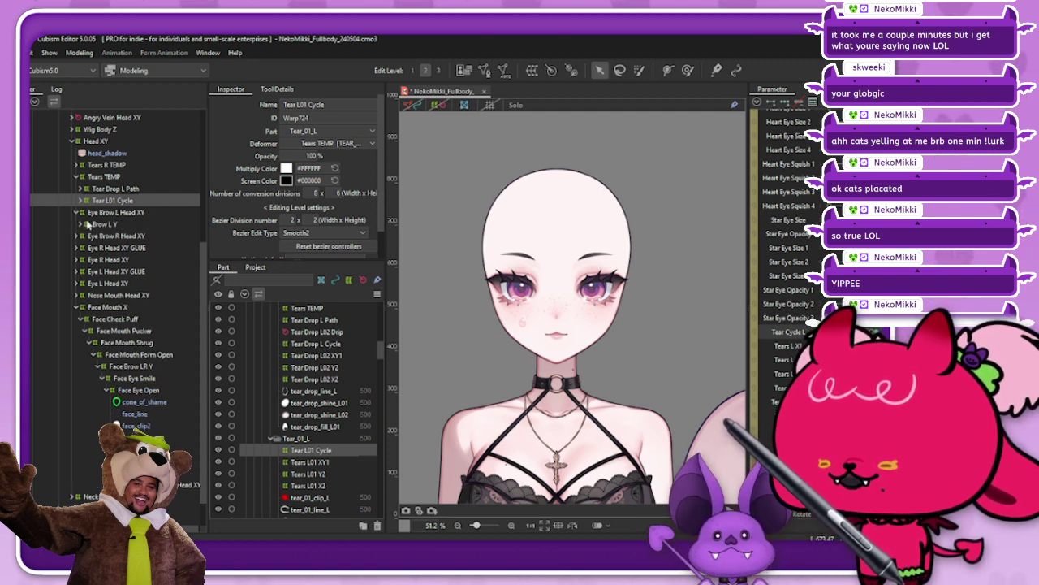
left_click_drag(126, 202, 108, 219)
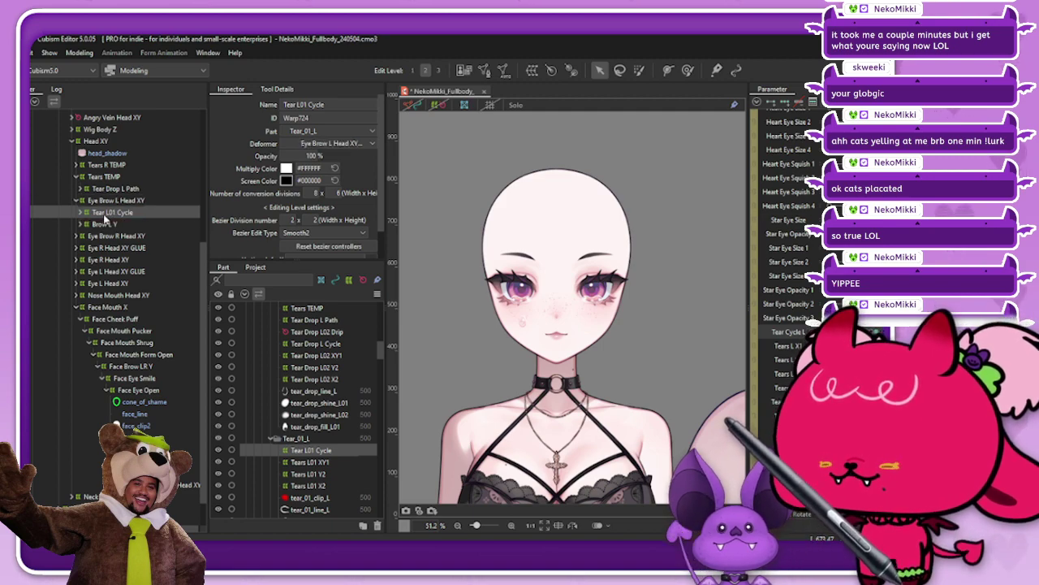
Preview the reparented tear in the physics settings by varying Angle Y, reset the parameters to default and close the preview
left_click(80, 52)
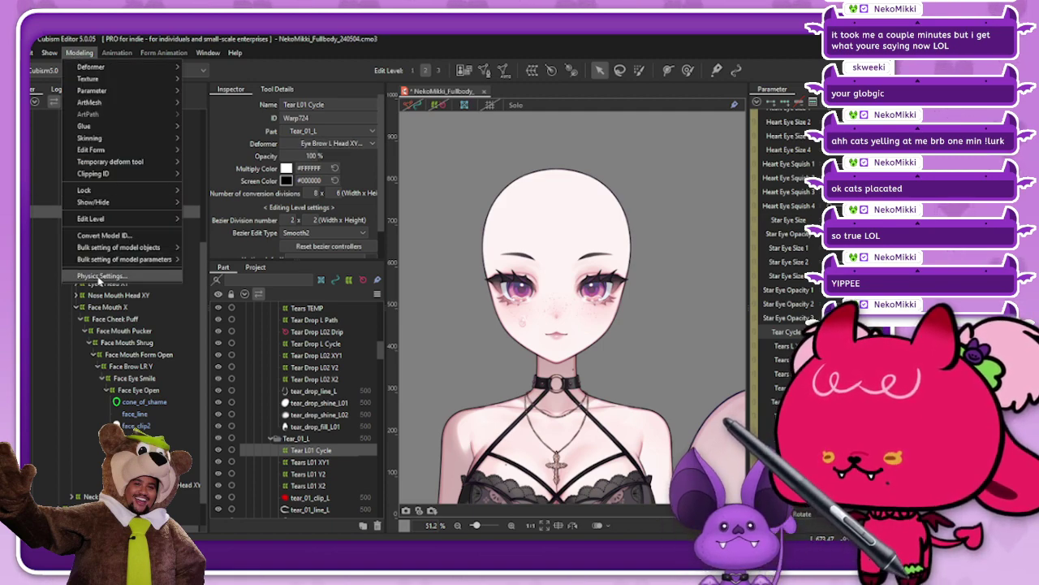
left_click(467, 272)
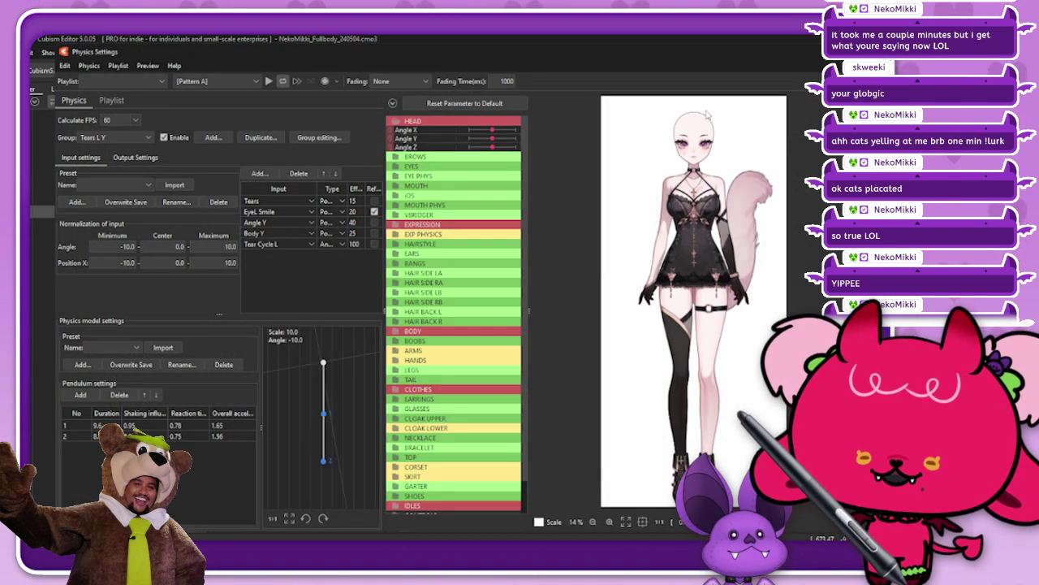
scroll(741, 211, "up", 3)
scroll(741, 211, "up", 4)
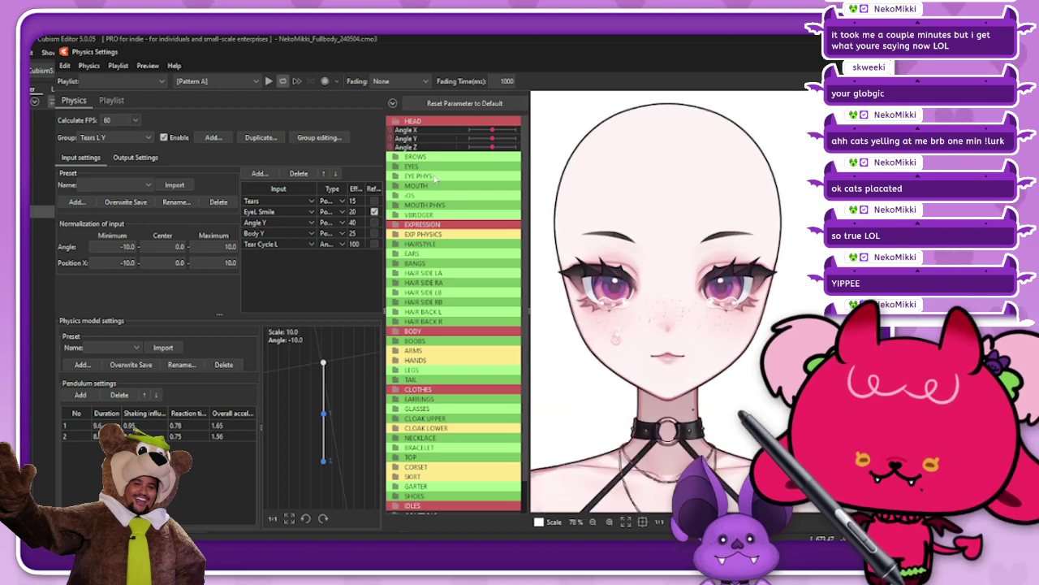
mouse_move(491, 139)
left_mouse_down()
mouse_move(504, 134)
mouse_move(480, 139)
mouse_move(517, 138)
mouse_move(507, 140)
left_mouse_up()
left_click(471, 104)
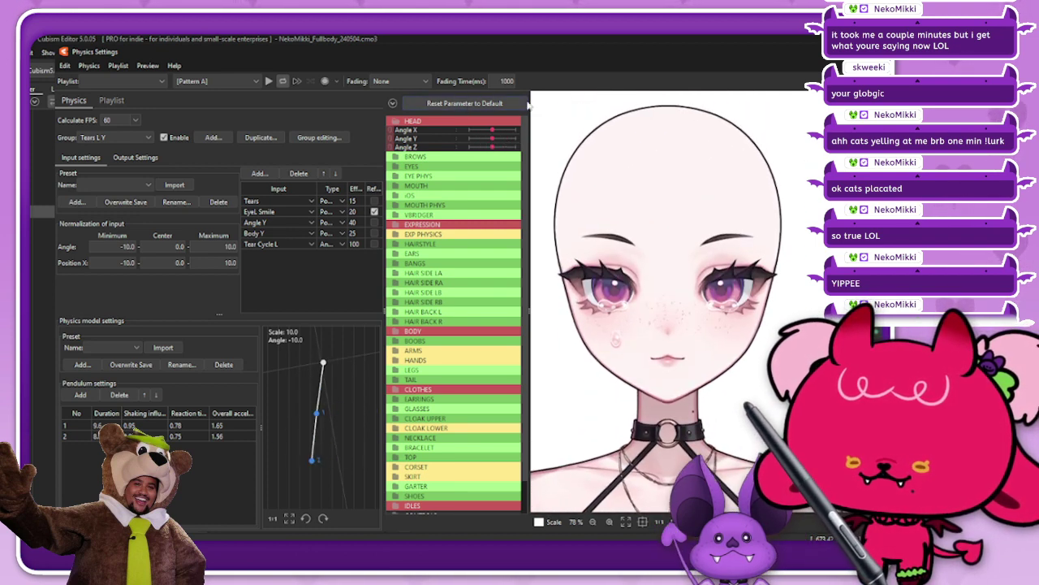
key("alt+F4")
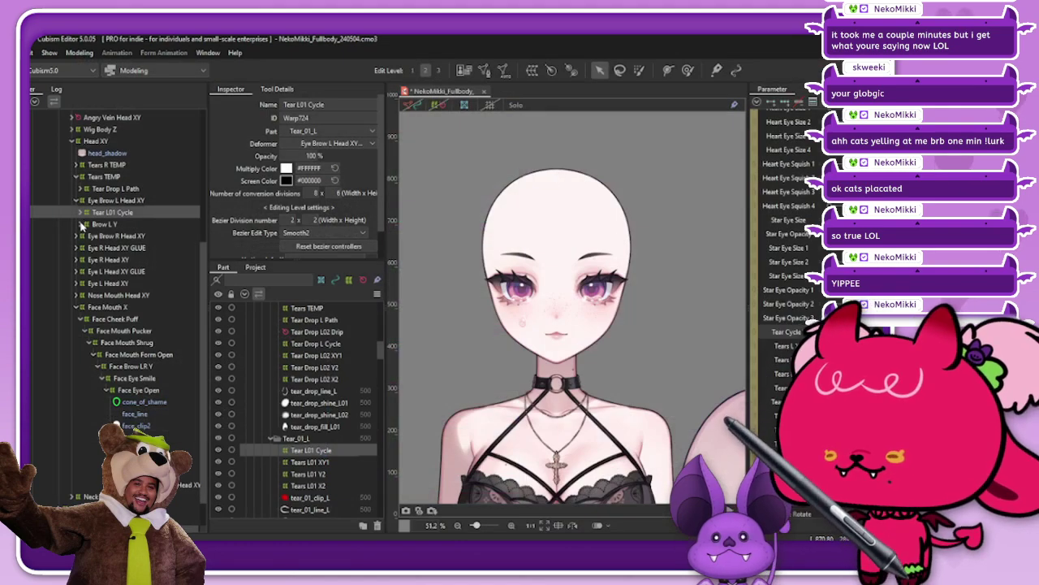
Move the Tear L01 Cycle deformer into the Eye L Eyeball XY deformer nested under Eye L Smile
left_click(80, 225)
left_click(82, 225)
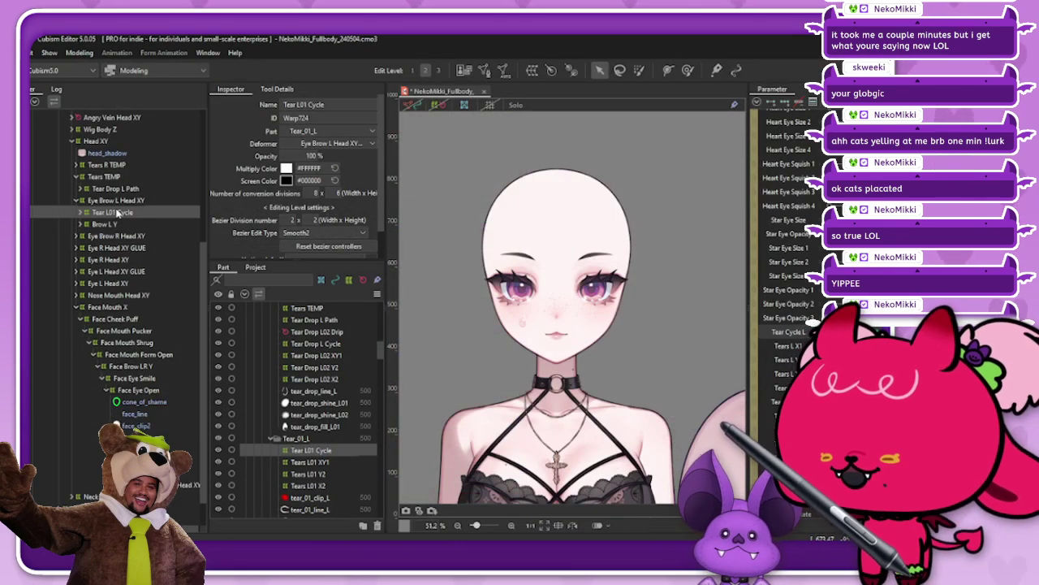
left_click(84, 225)
left_click(84, 225)
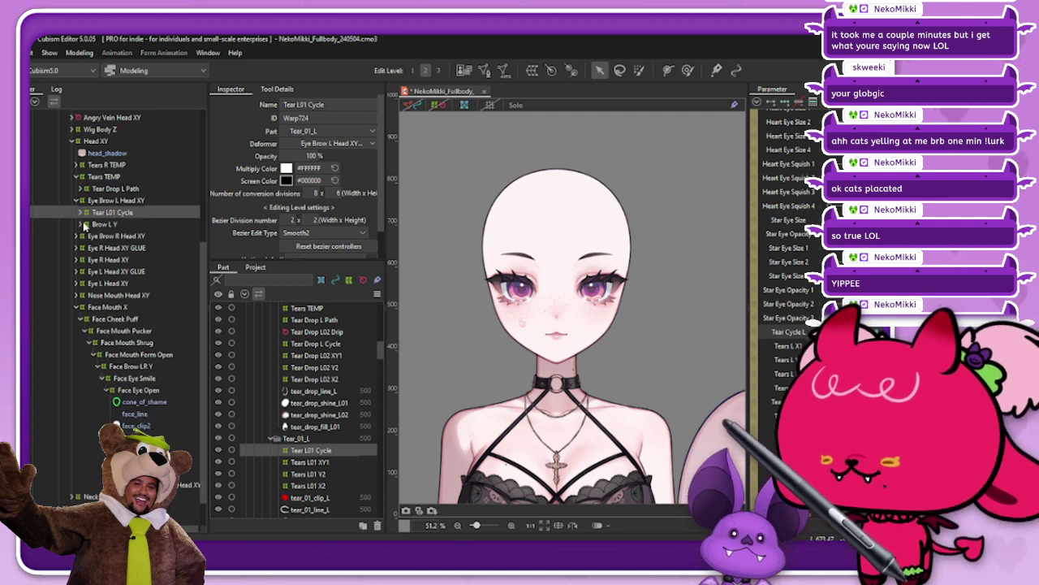
left_click(77, 285)
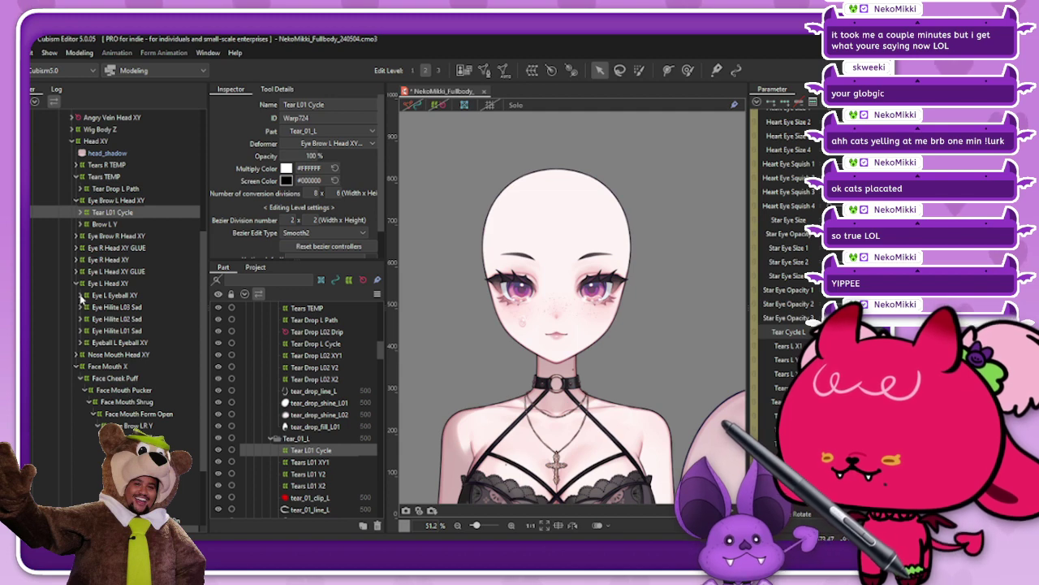
left_click(83, 295)
left_click(85, 307)
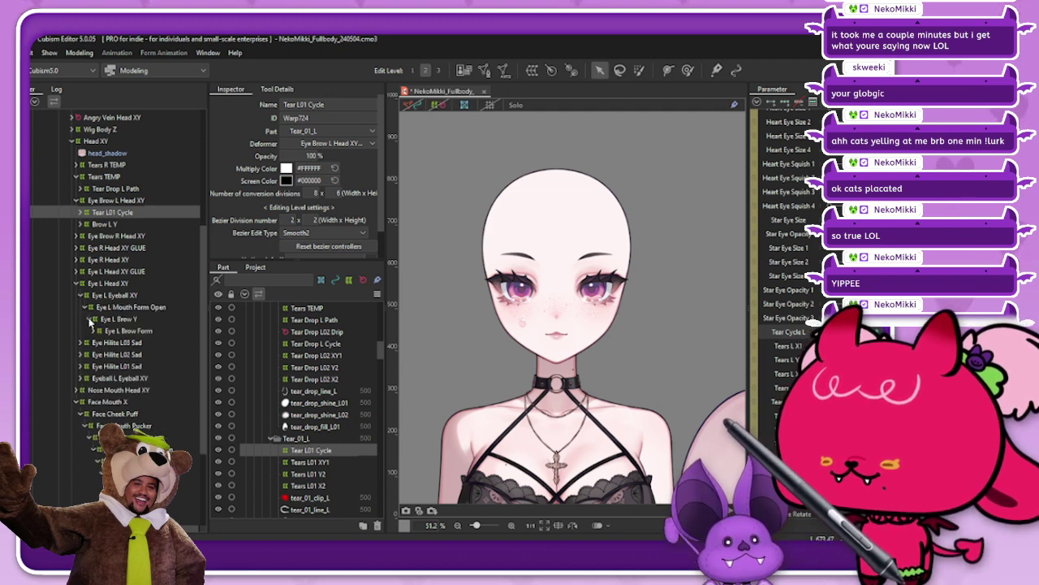
left_click(99, 331)
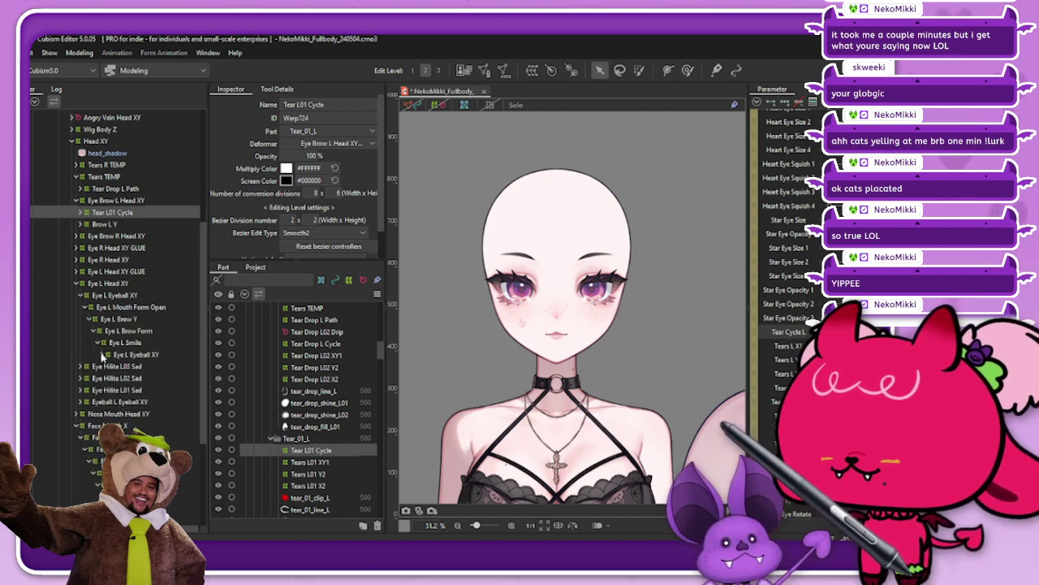
left_click(103, 355)
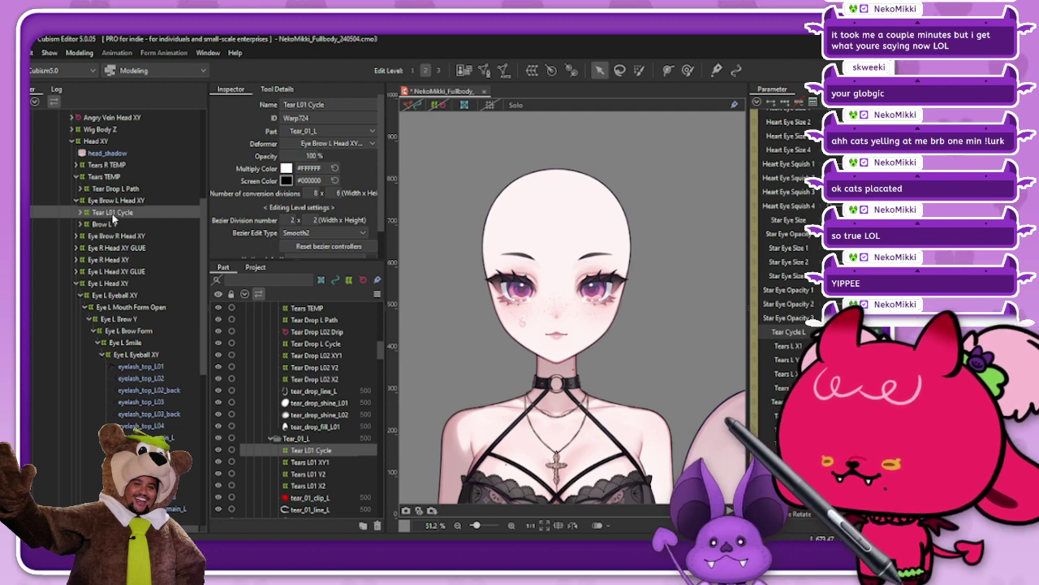
left_click_drag(114, 215, 137, 360)
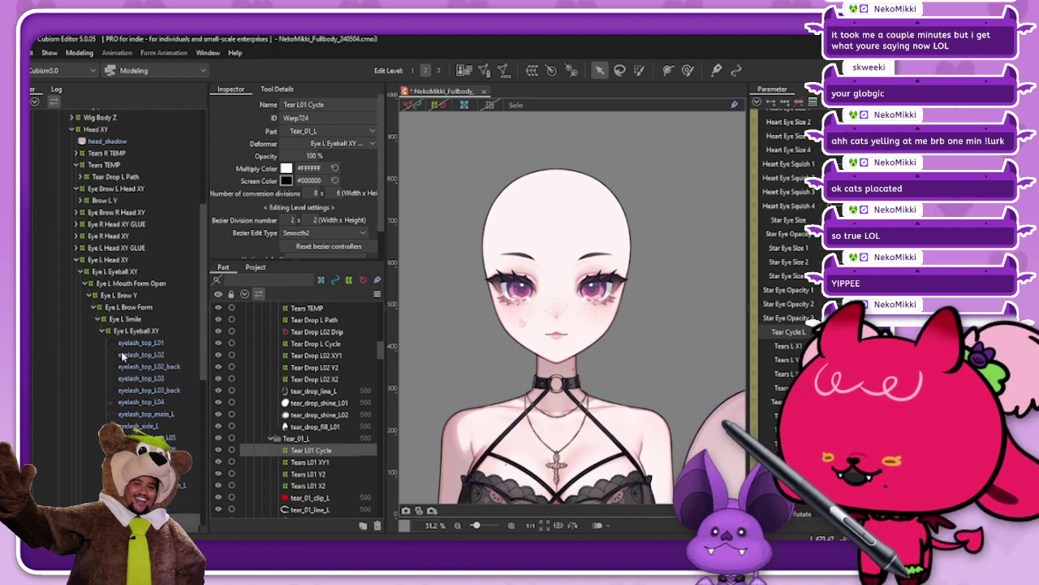
Preview the reparented left tear in the physics settings with a close view of the face while raising Angle Y
left_click(79, 52)
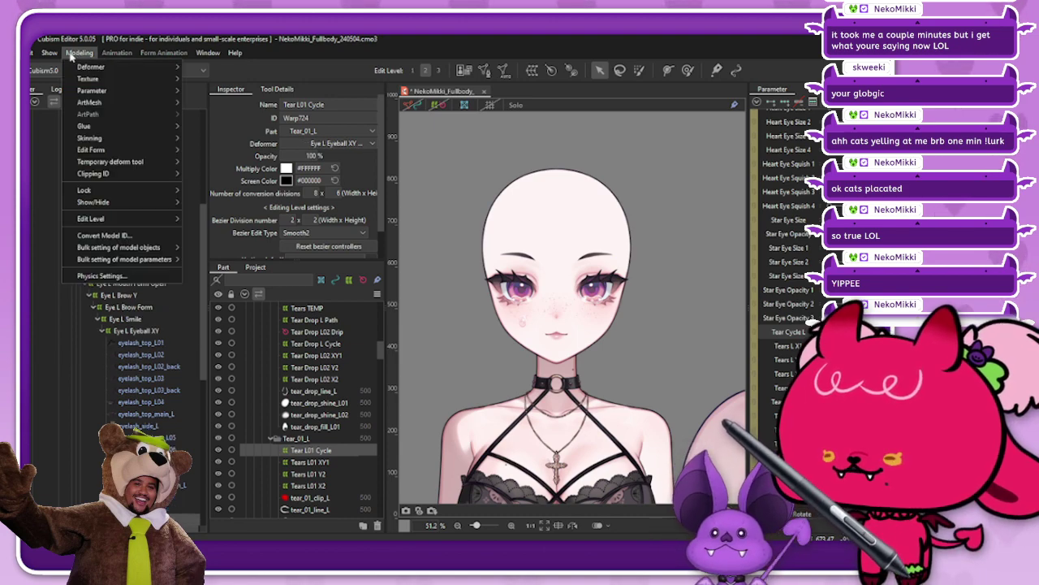
left_click(98, 276)
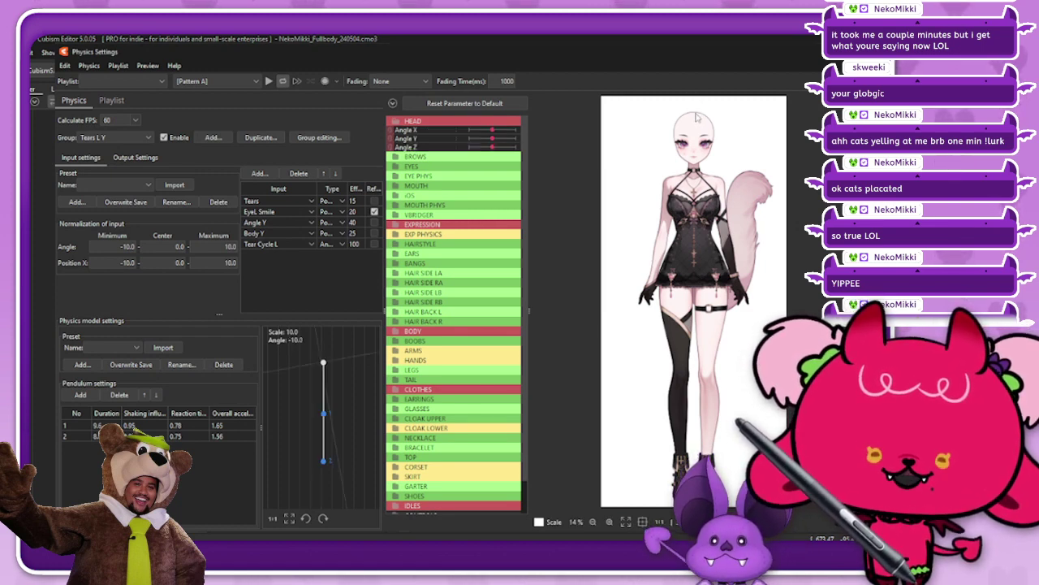
scroll(699, 118, "up", 4)
scroll(717, 168, "up", 2)
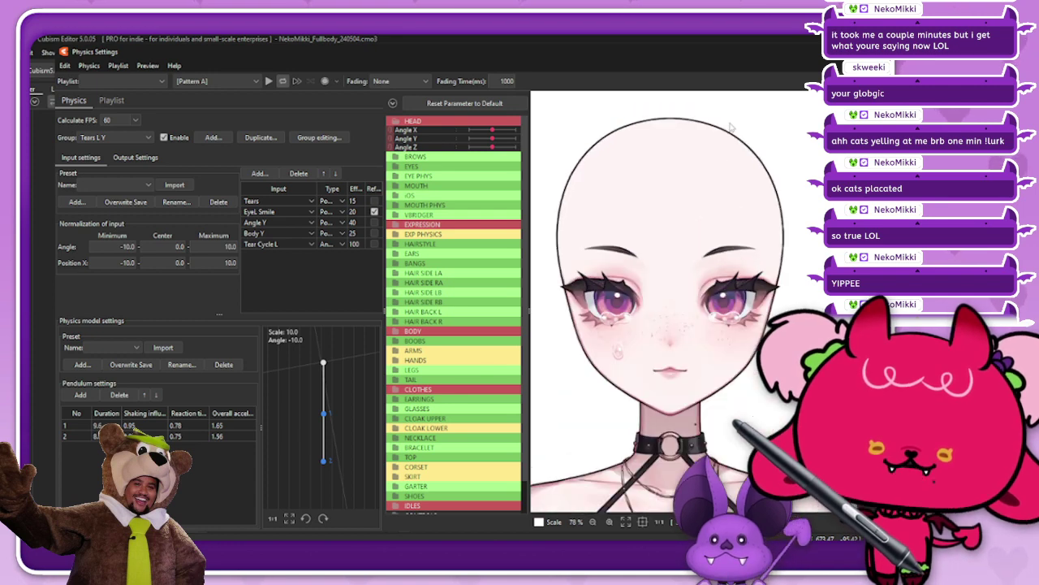
mouse_move(493, 138)
left_mouse_down()
mouse_move(520, 143)
mouse_move(473, 145)
mouse_move(478, 155)
mouse_move(502, 142)
left_mouse_up()
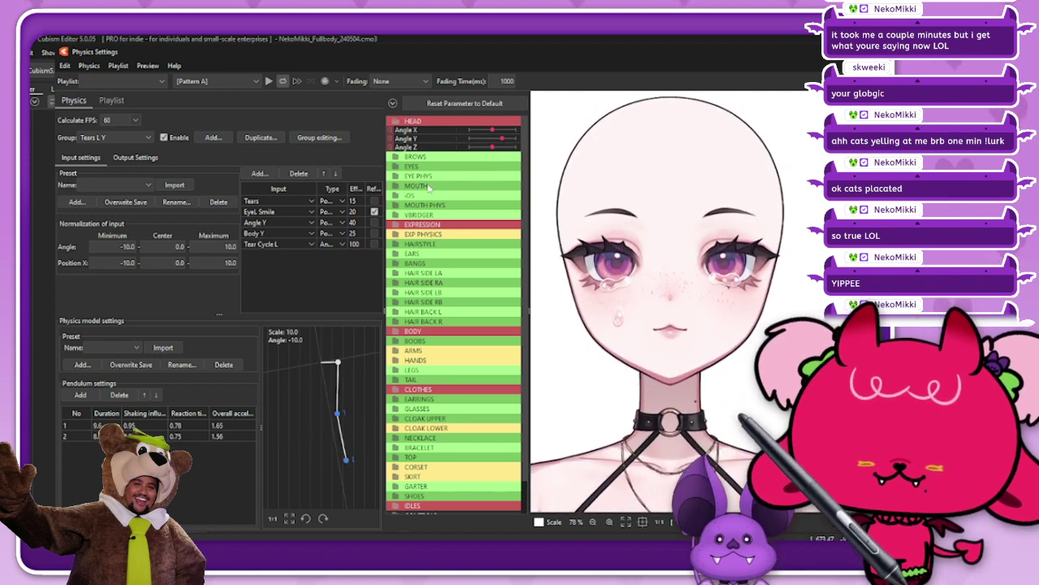
Enable Reflect for the Tears L Y2 output of the Tears L Y physics group and test it with Angle Y
left_click(135, 156)
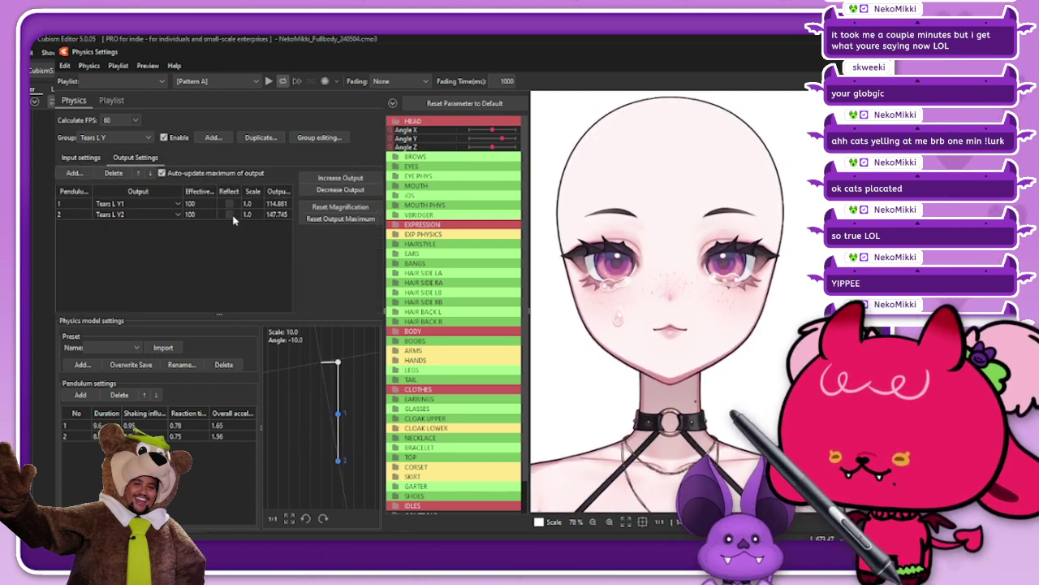
left_click(230, 215)
mouse_move(502, 138)
left_mouse_down()
mouse_move(478, 142)
mouse_move(503, 146)
left_mouse_up()
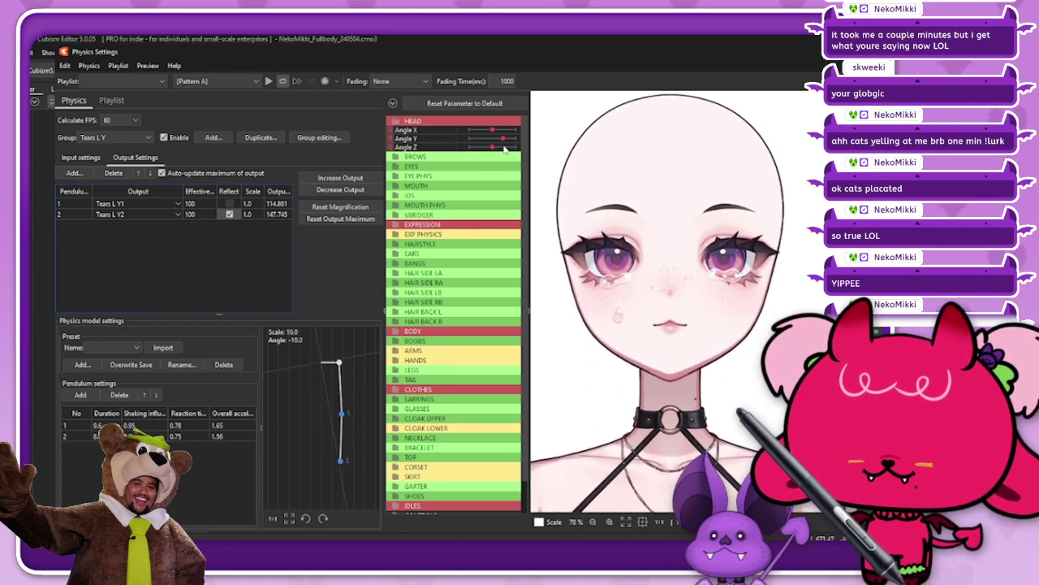
Try an input angle normalization of -20 to 20 for the Tears L Y group, testing it with Tear Cycle L
left_click(80, 157)
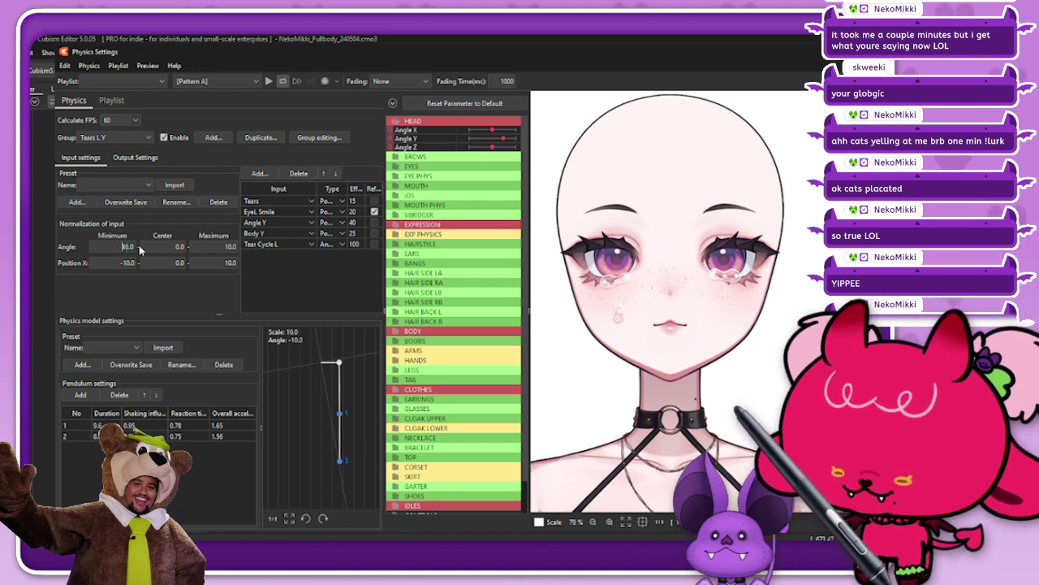
key("Delete")
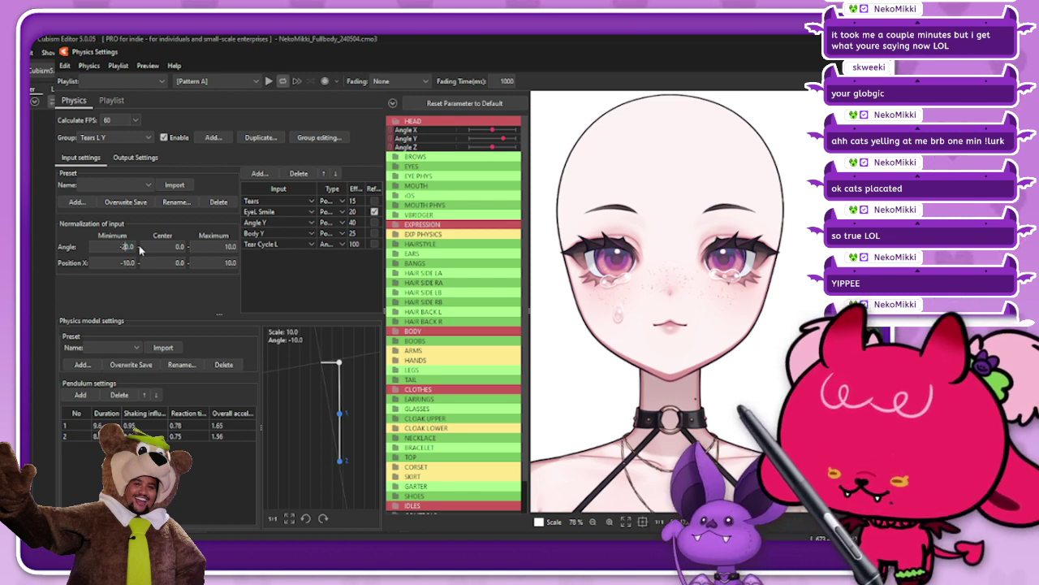
key("Return")
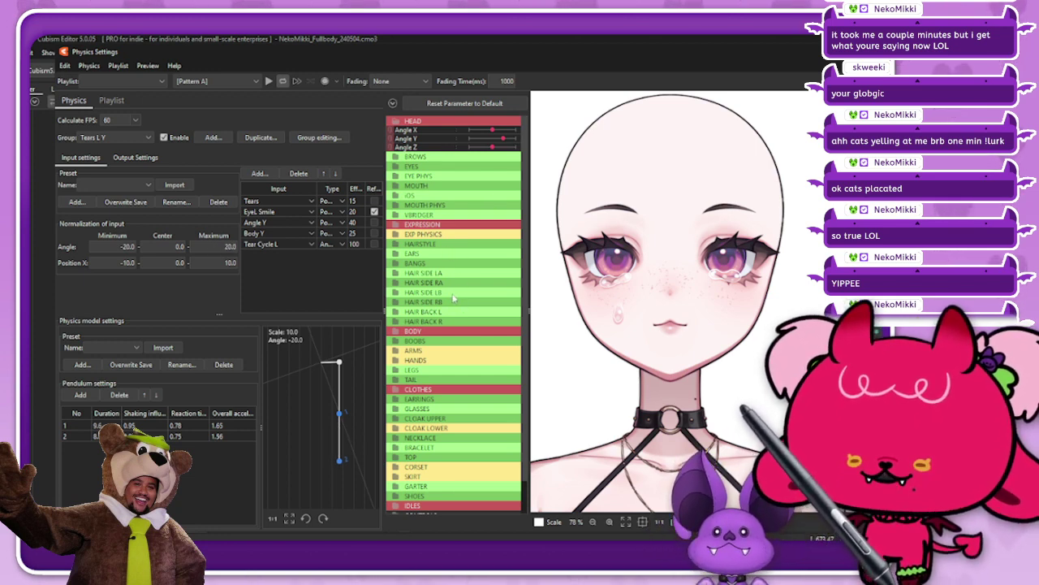
left_click(458, 233)
scroll(493, 280, "down", 5)
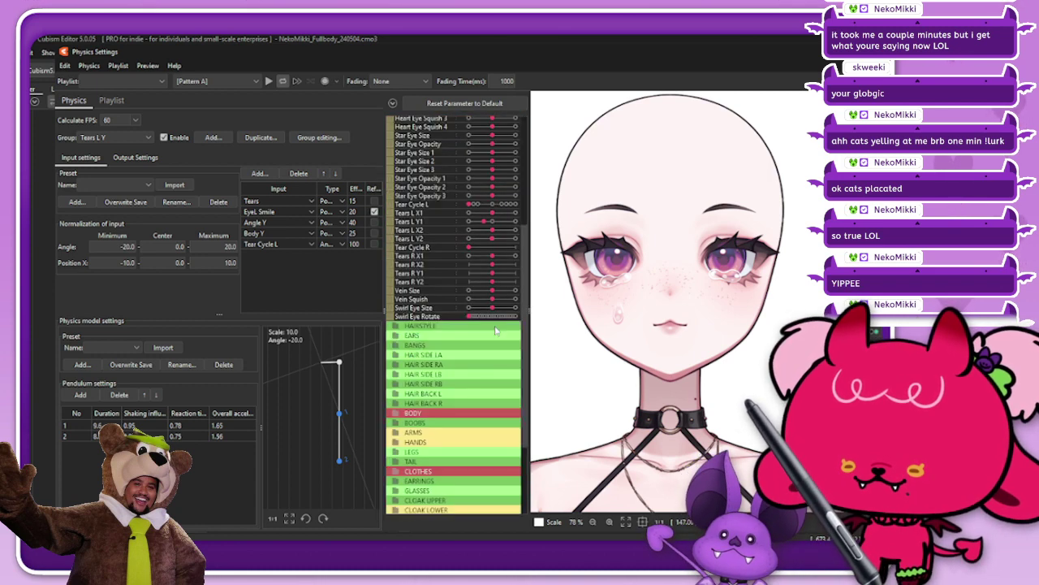
left_click_drag(474, 271, 569, 276)
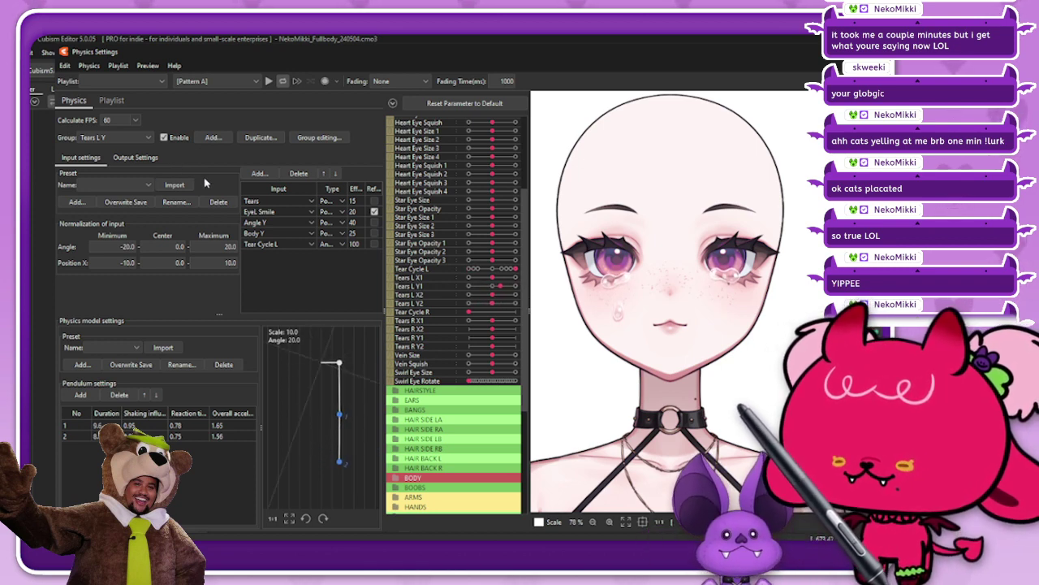
Check the Tears L Y outputs and enable Reflect for the Tear Cycle L input
left_click(135, 158)
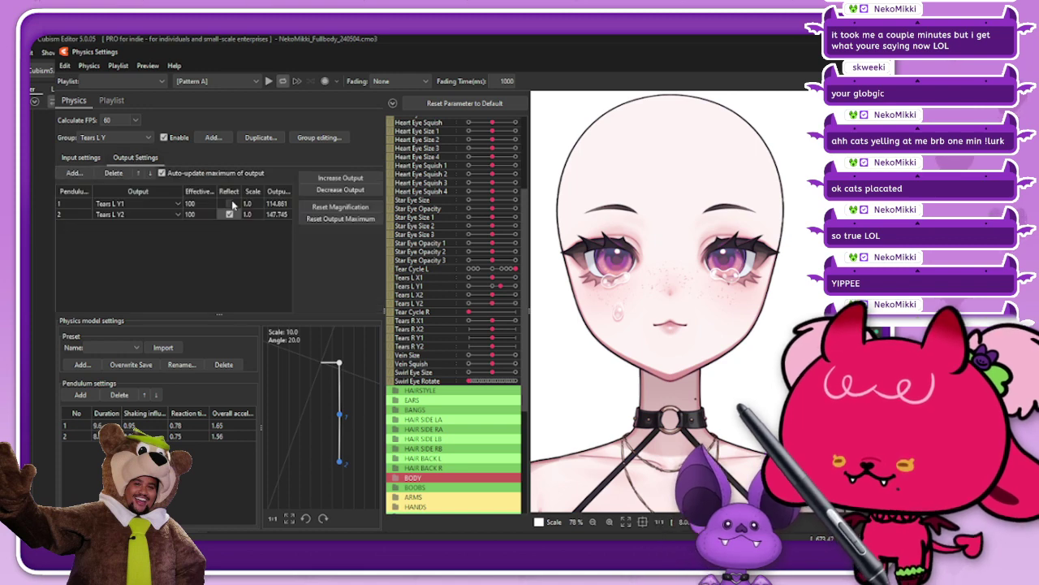
left_click(82, 158)
left_click(373, 244)
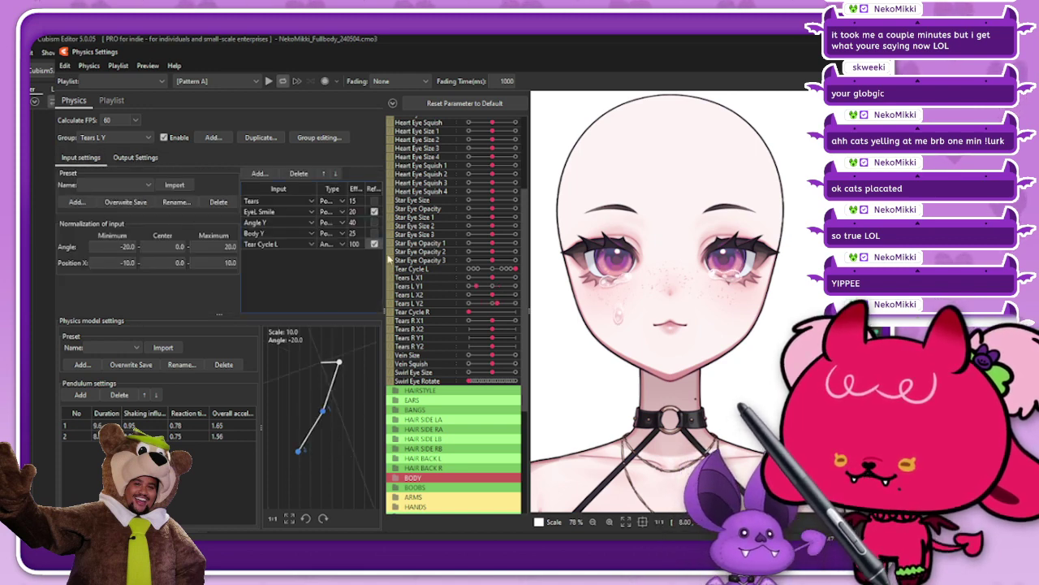
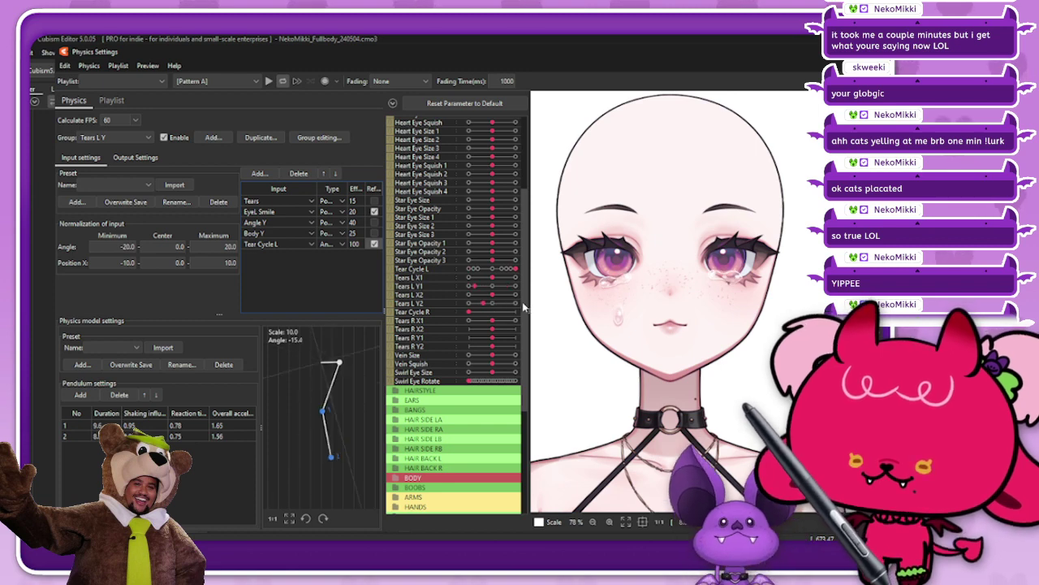
Enable Reflect again for the Tears L Y2 output and lower its scale to 0.798
left_click(136, 158)
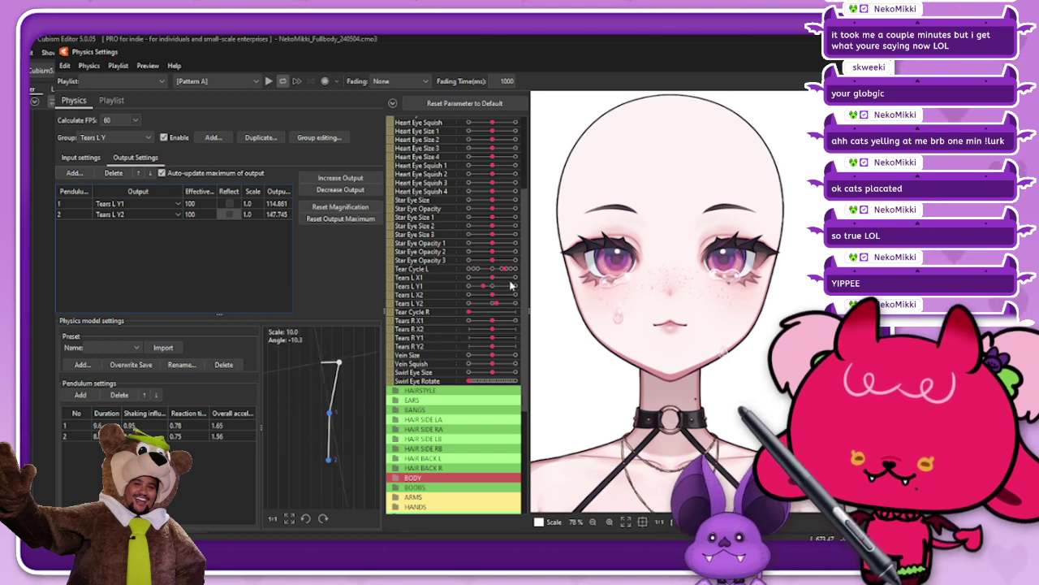
left_click(229, 215)
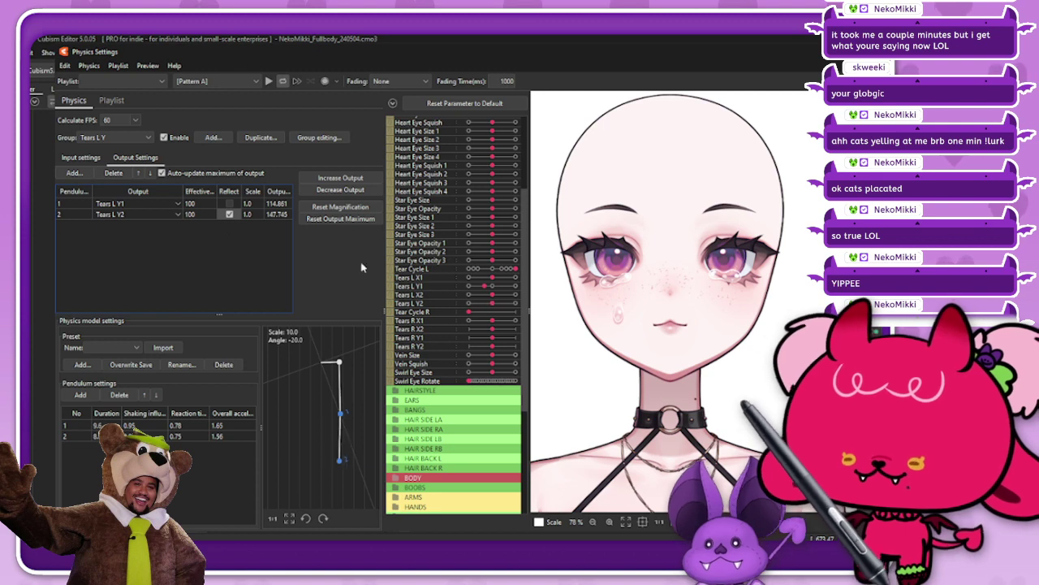
double_click(249, 214)
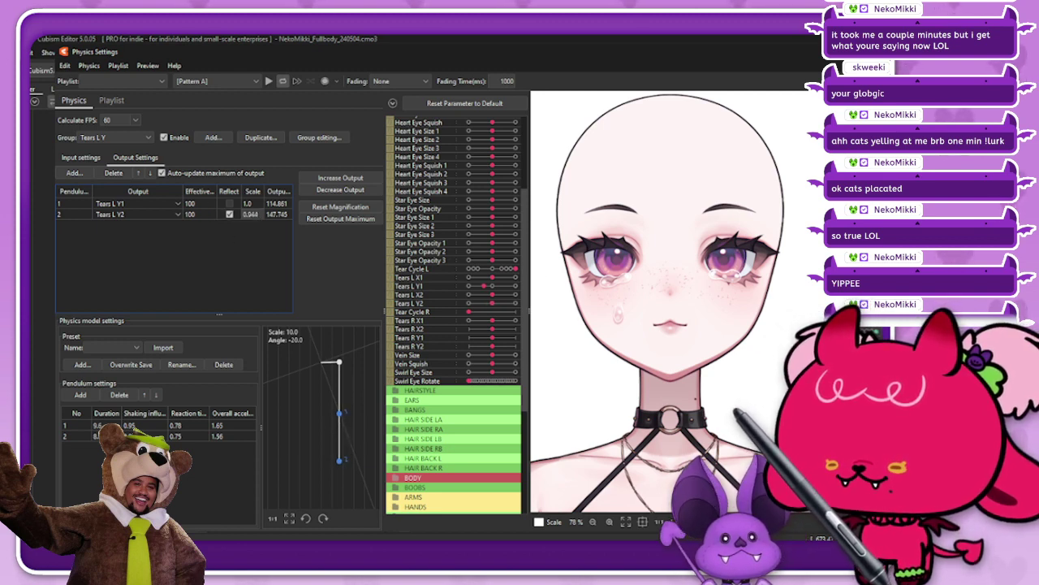
left_click_drag(251, 214, 225, 215)
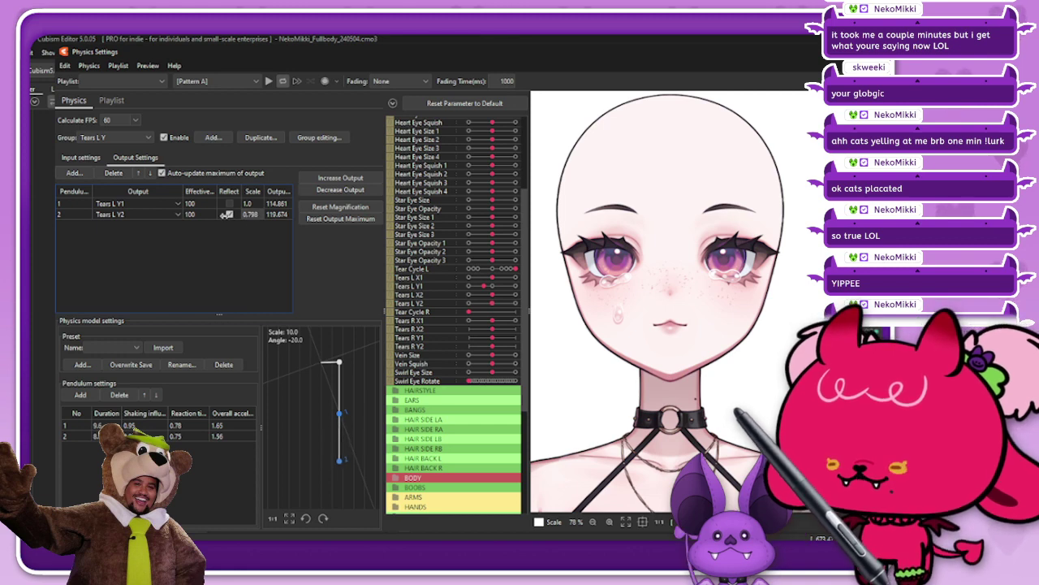
Try widening the input angle normalization to -30 minimum and 30 maximum, testing it with Tear Cycle L
left_click(78, 158)
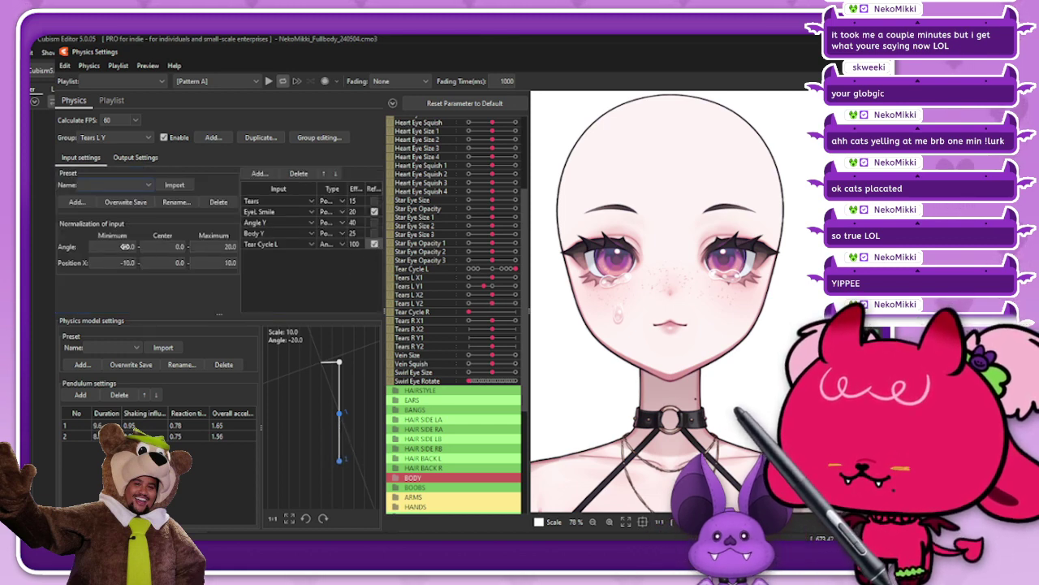
left_click_drag(143, 245, 141, 245)
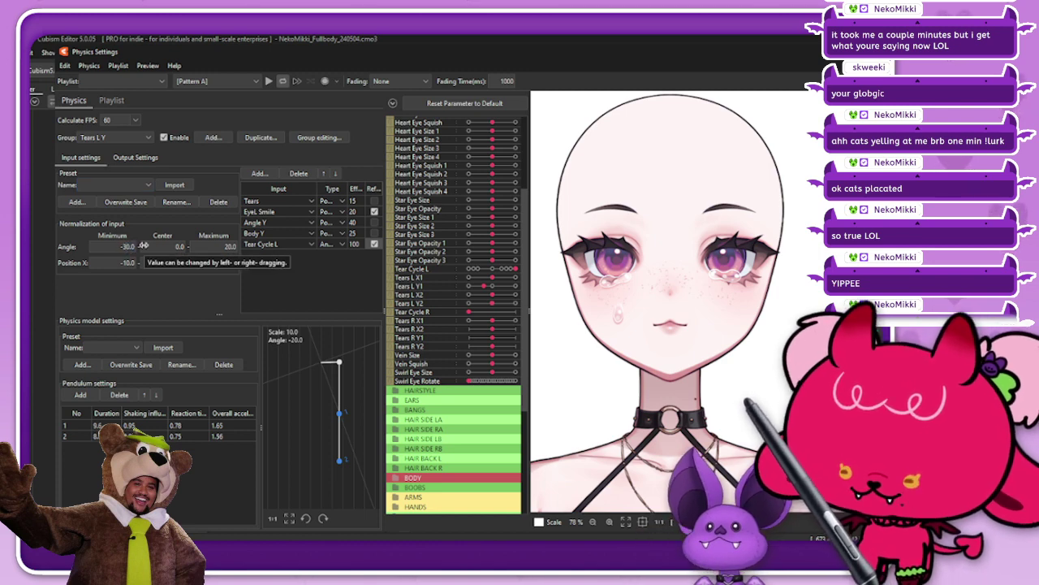
left_click(208, 246)
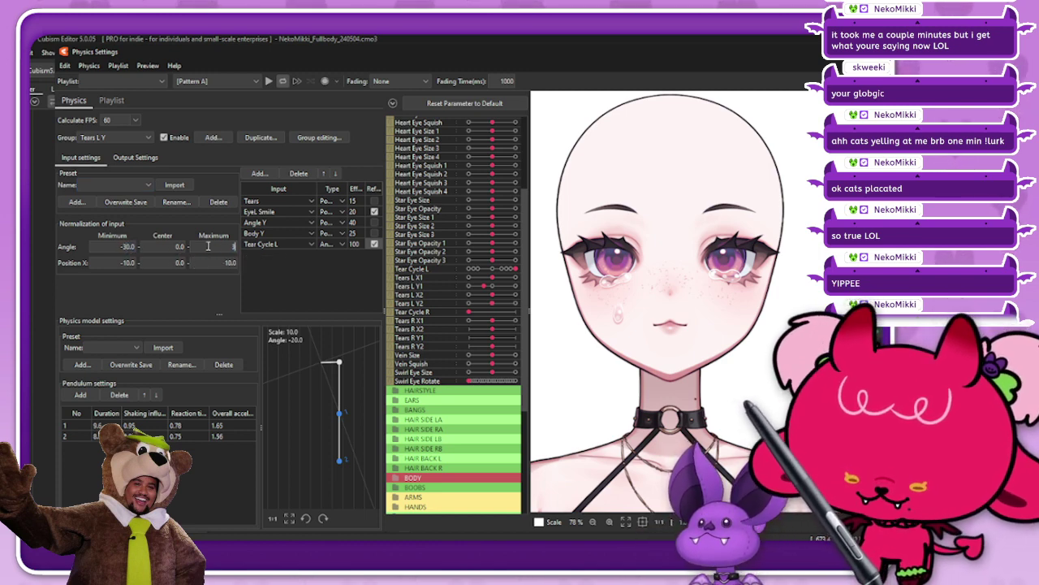
key("Return")
left_click_drag(493, 268, 513, 275)
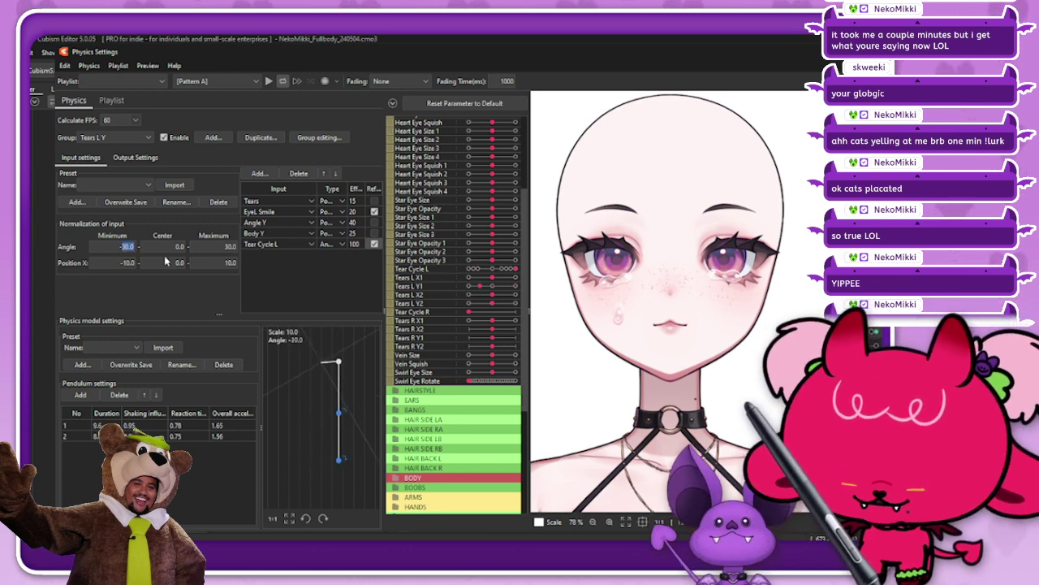
Set the input angle normalization of the Tears L Y group to -15 minimum and 15 maximum and test it with Tear Cycle L
left_click(230, 246)
type("15")
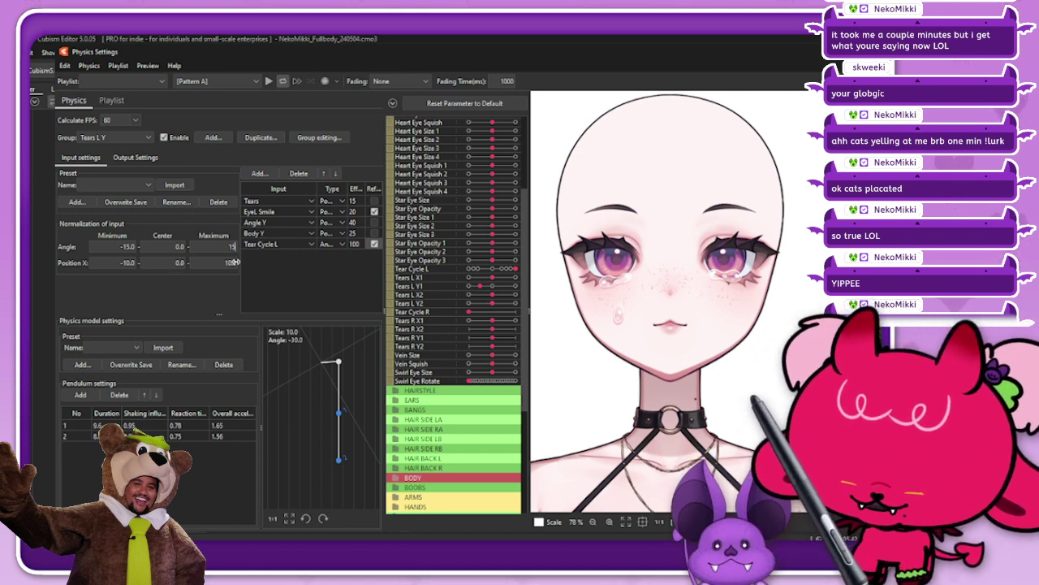
type("15")
key("Return")
left_click_drag(485, 267, 523, 294)
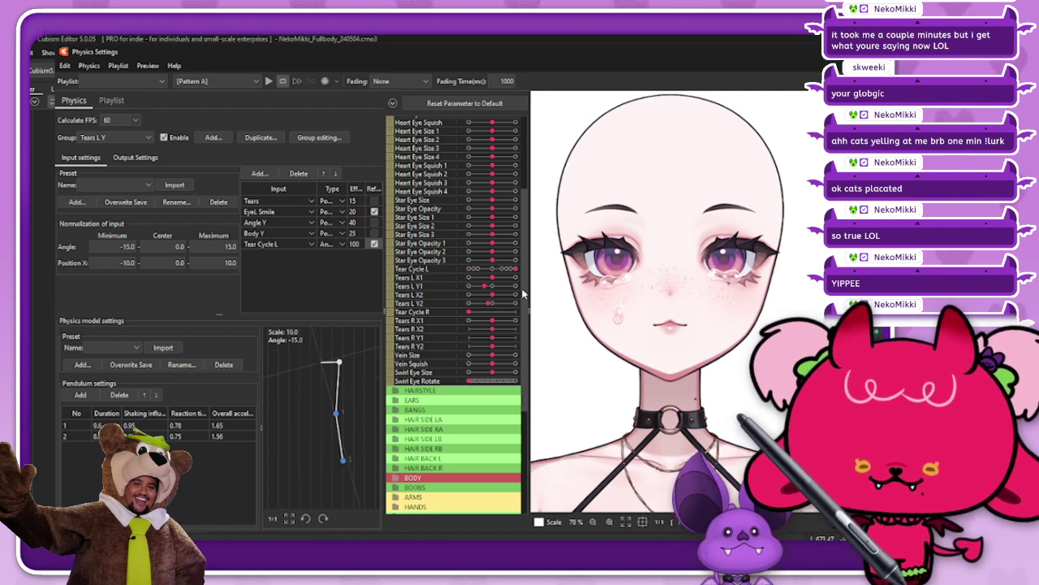
left_click_drag(442, 278, 544, 299)
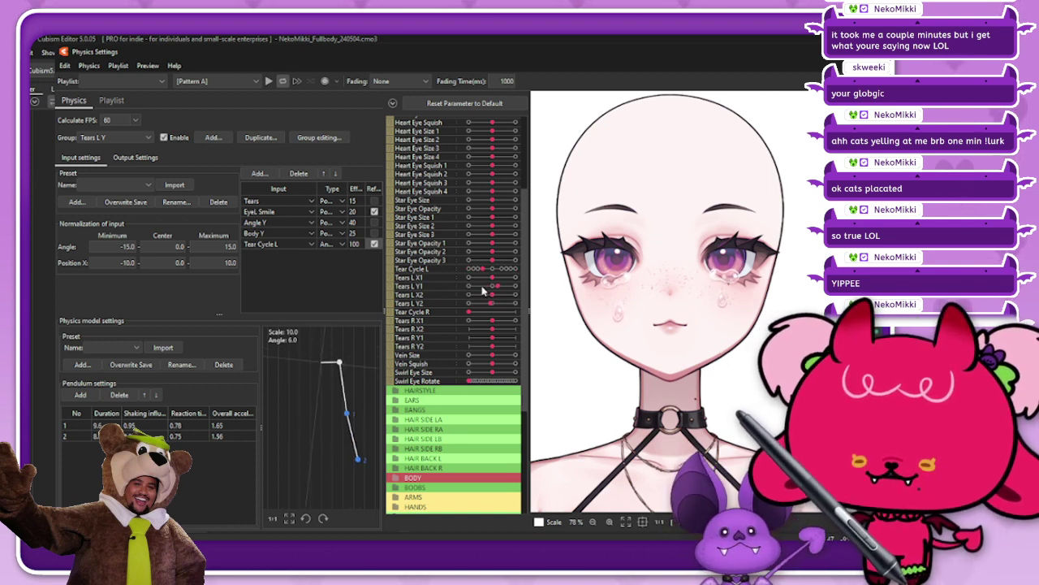
Examine how the left tear swings and falls by varying Tear Cycle L back and forth, including a close view of the cheek
left_click_drag(515, 268, 468, 276)
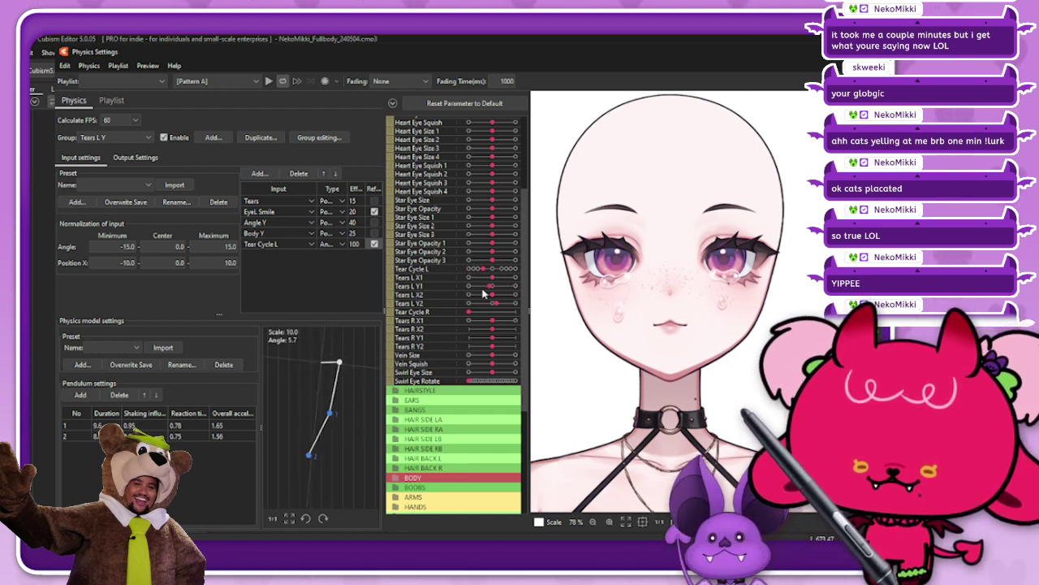
left_click_drag(482, 289, 524, 284)
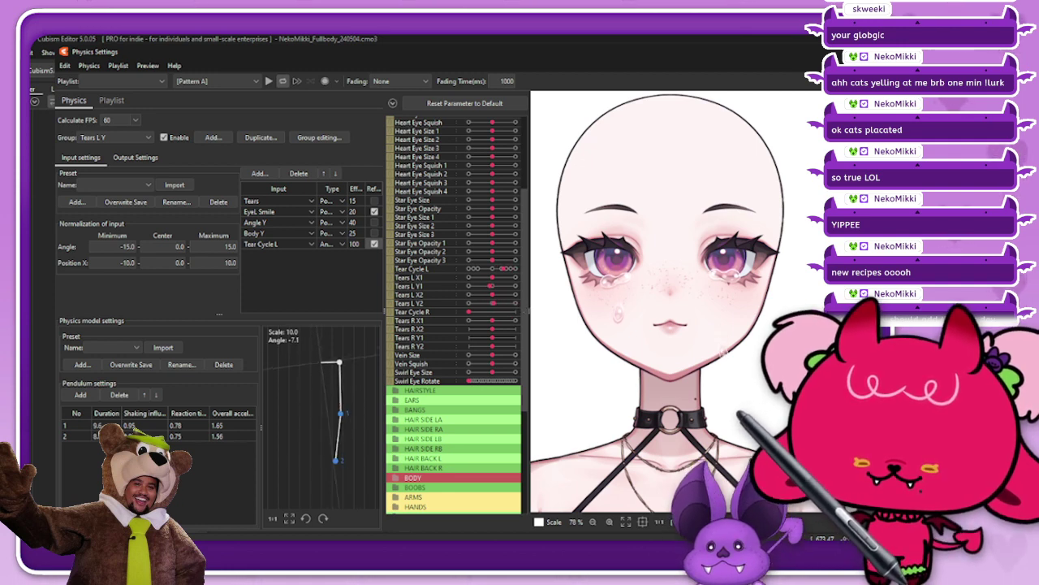
scroll(719, 366, "up", 3)
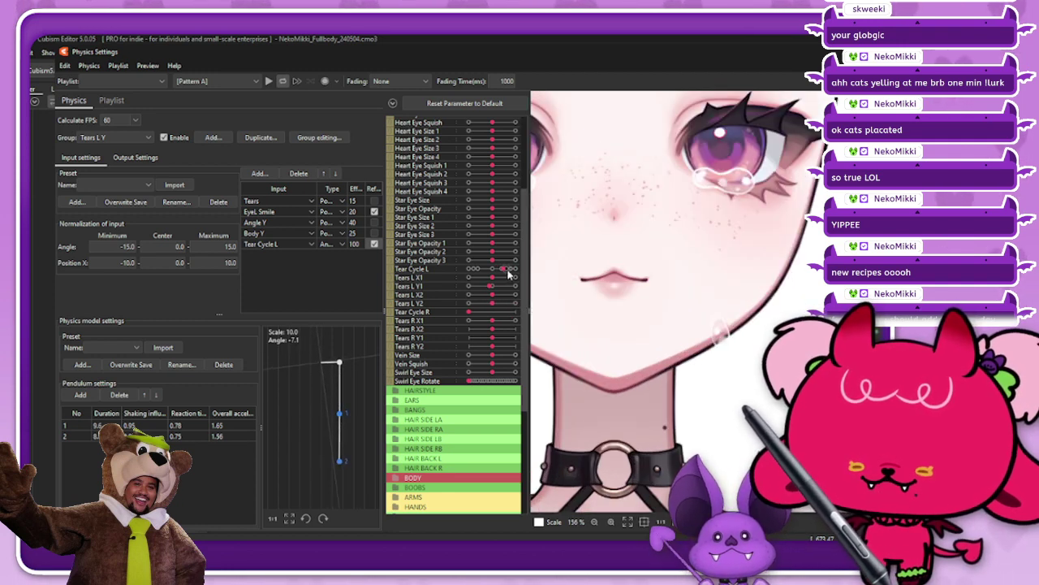
left_click_drag(507, 273, 473, 281)
scroll(734, 313, "down", 3)
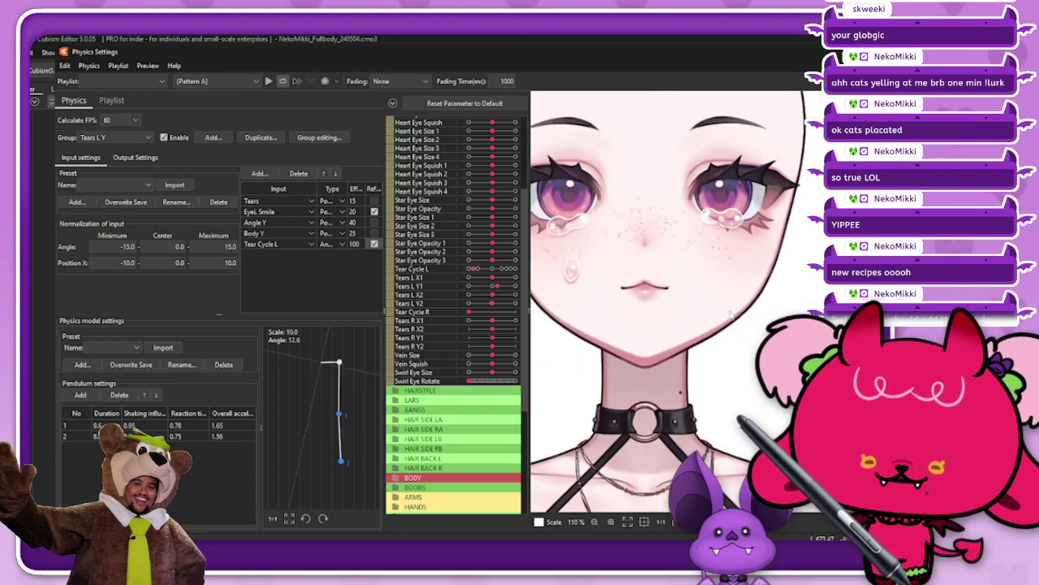
mouse_move(474, 281)
left_mouse_down()
mouse_move(513, 279)
mouse_move(485, 282)
left_mouse_up()
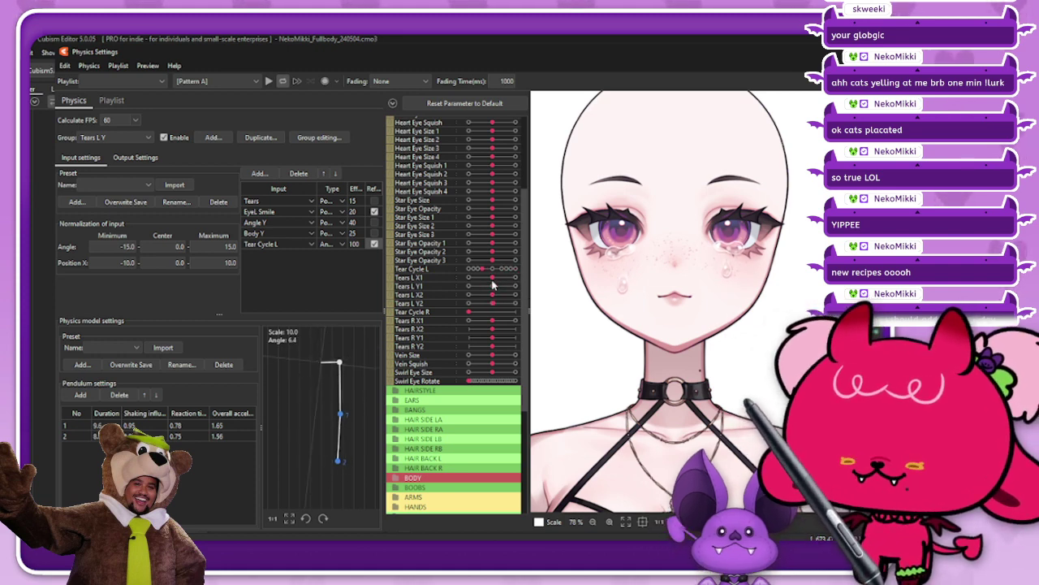
Change the physics preview background to grey FF808080 and play the left tear through its fall with Tear Cycle L
scroll(654, 300, "down", 2)
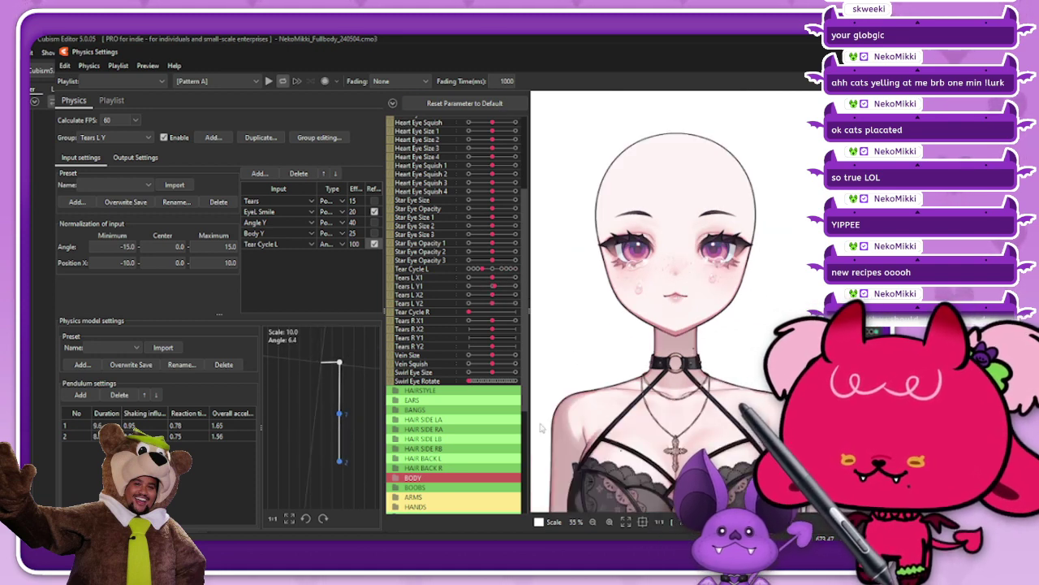
left_click(539, 522)
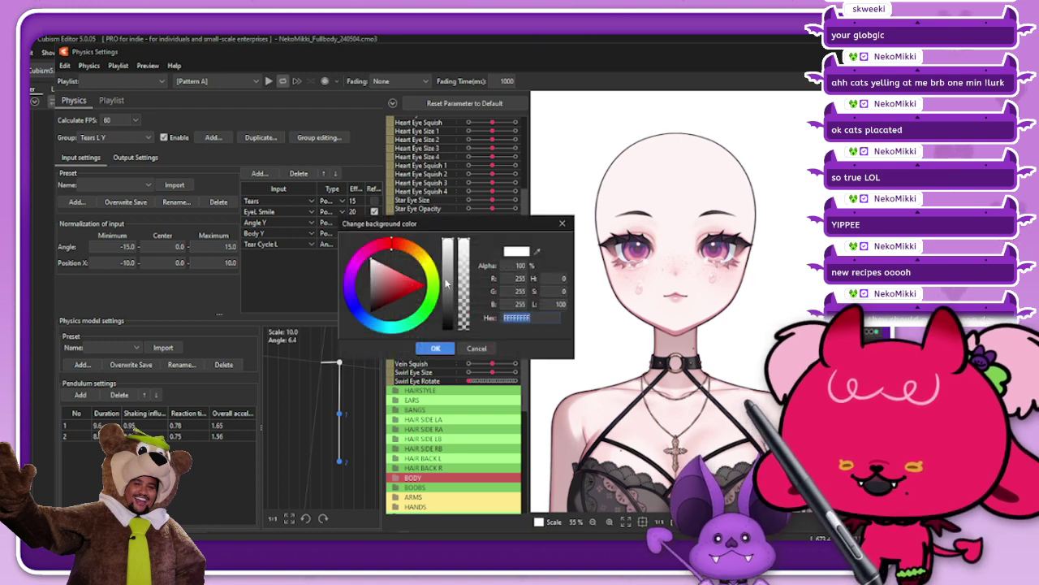
left_click(447, 283)
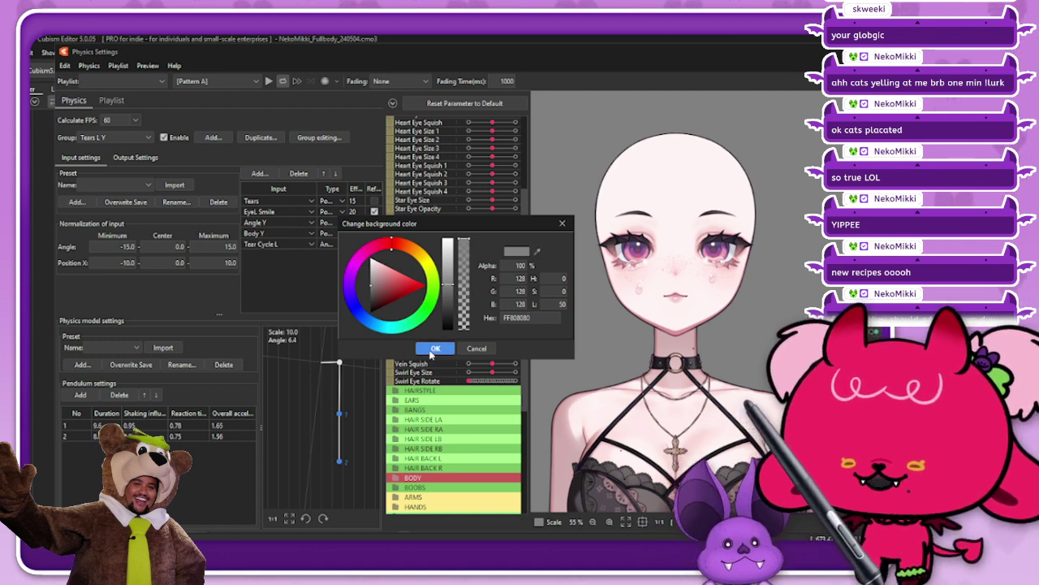
left_click(434, 348)
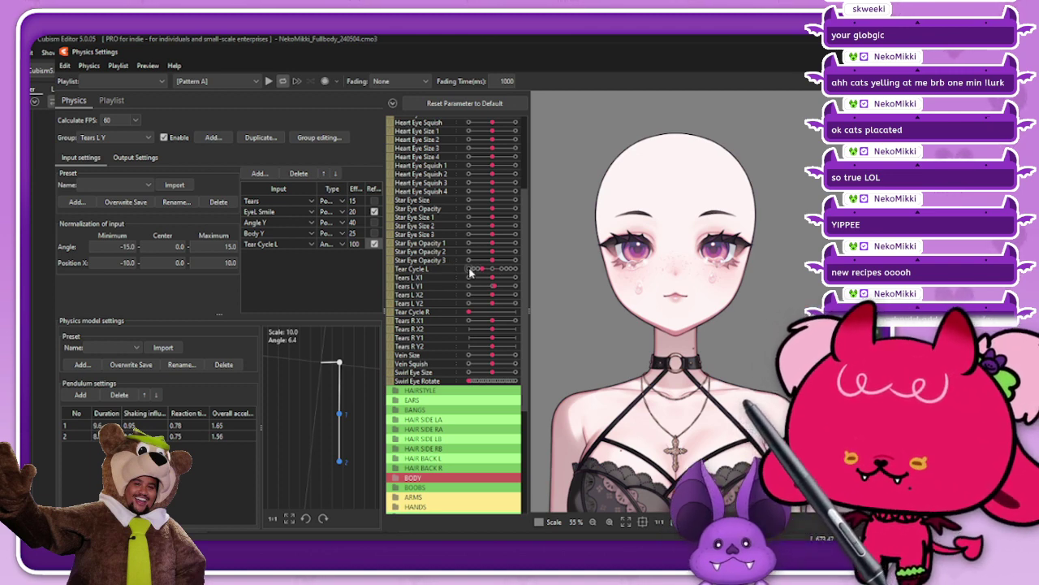
left_click_drag(469, 273, 554, 289)
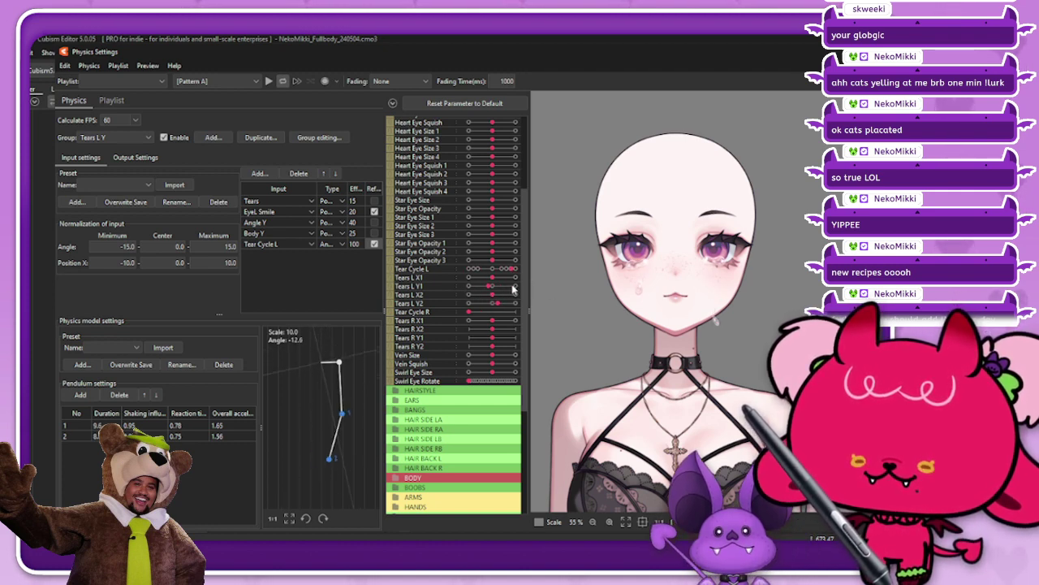
Run Tear Cycle L to its end, then set the Tears L Y1 output scale to 0.943 and raise the Tears L Y2 scale
left_click_drag(501, 292, 524, 294)
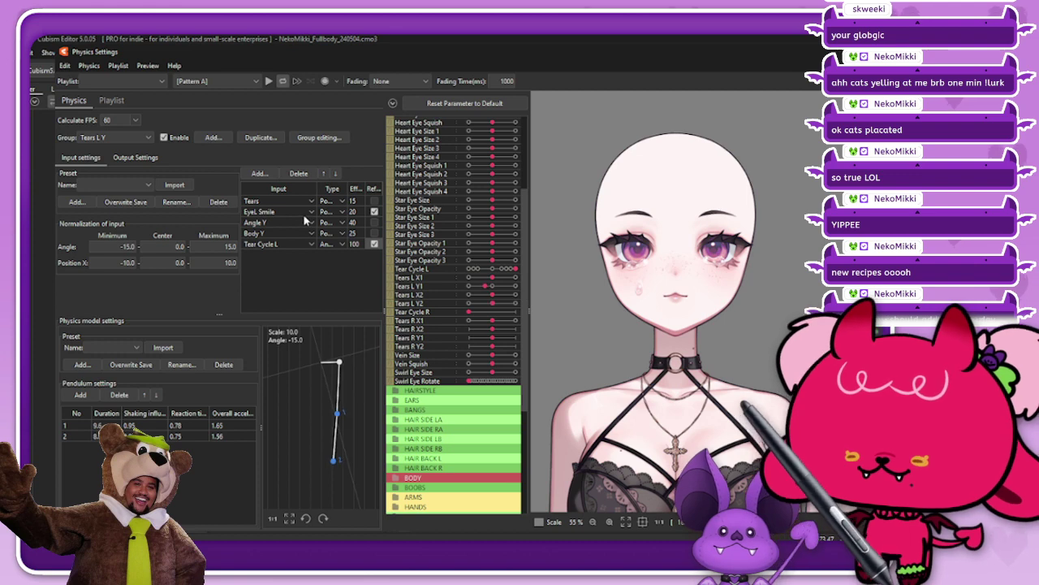
left_click(135, 158)
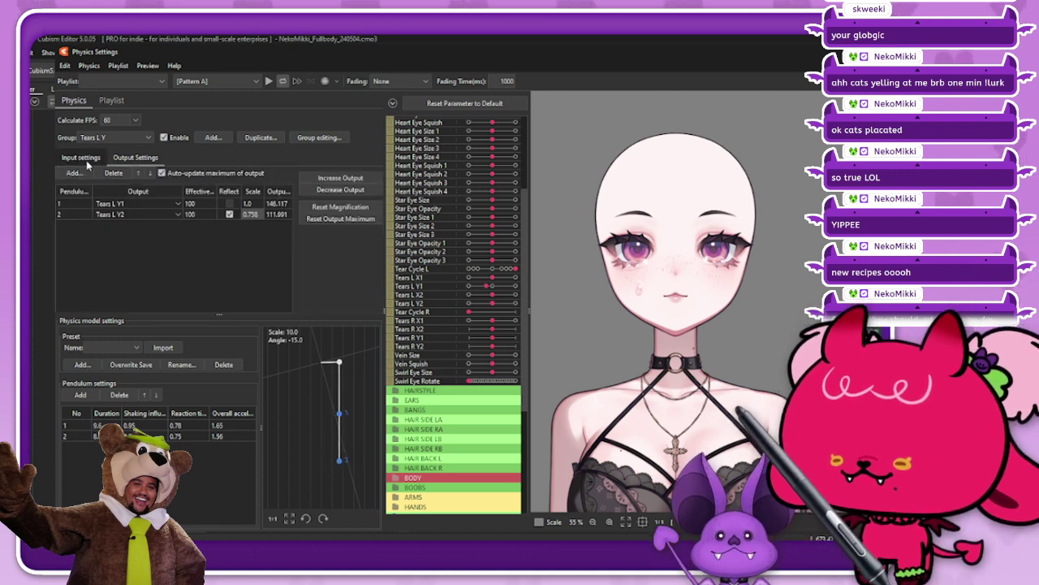
mouse_move(255, 213)
left_mouse_down()
mouse_move(249, 203)
mouse_move(260, 213)
left_mouse_up()
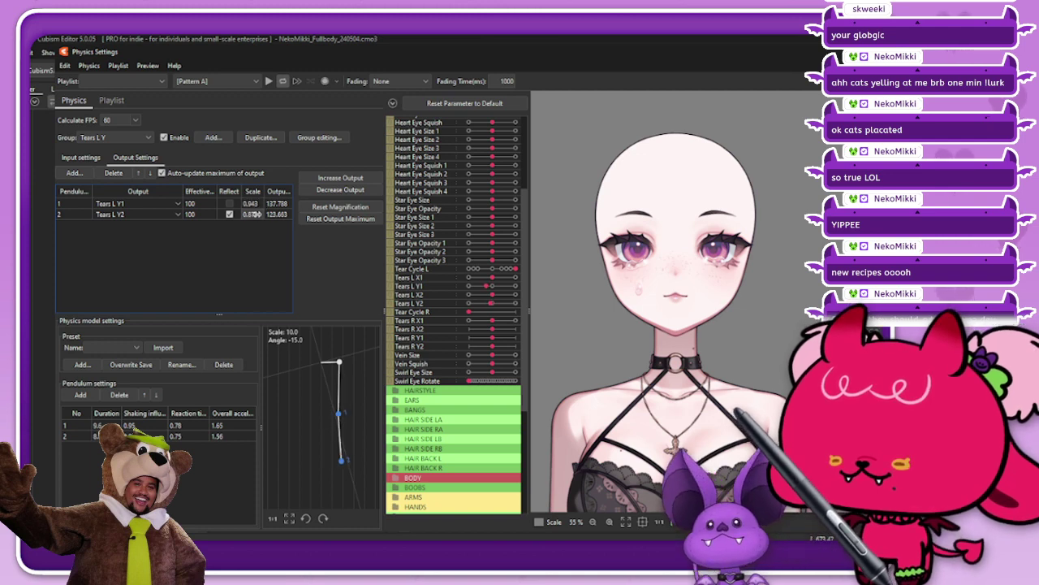
Try the Tear Cycle L input without reflection, then restore its reflection
left_click(80, 156)
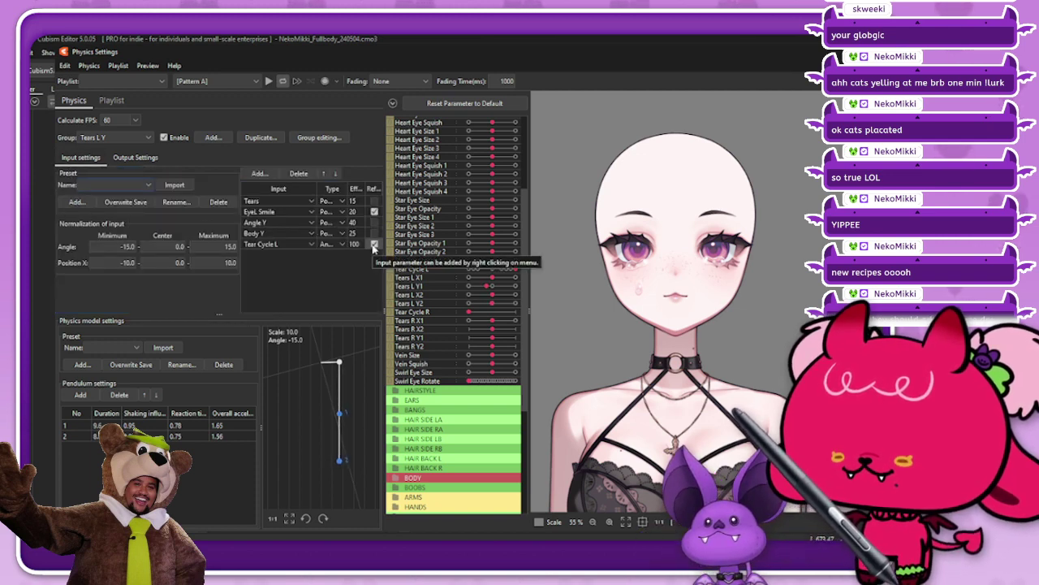
left_click(374, 245)
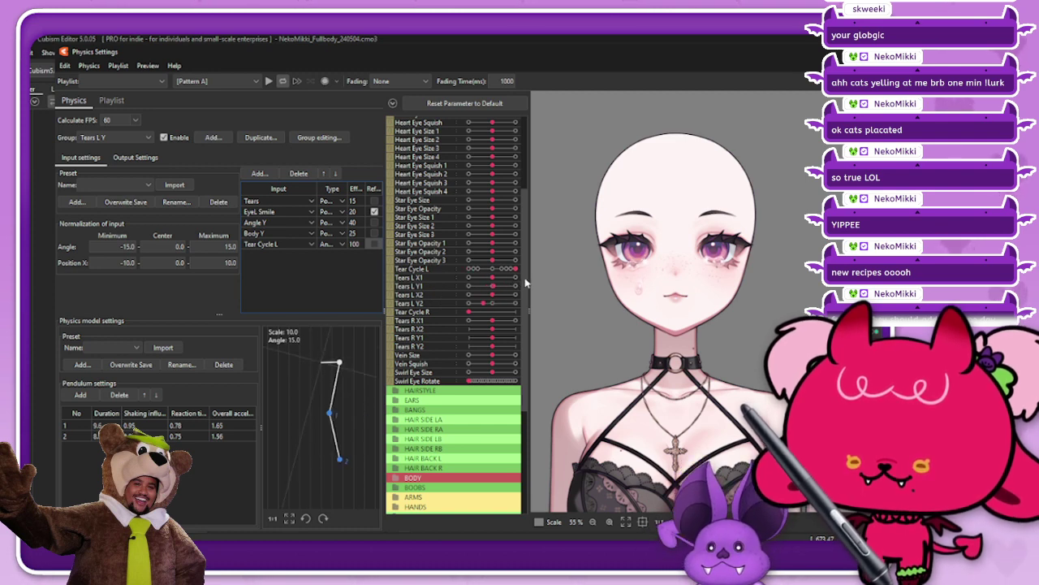
left_click(374, 245)
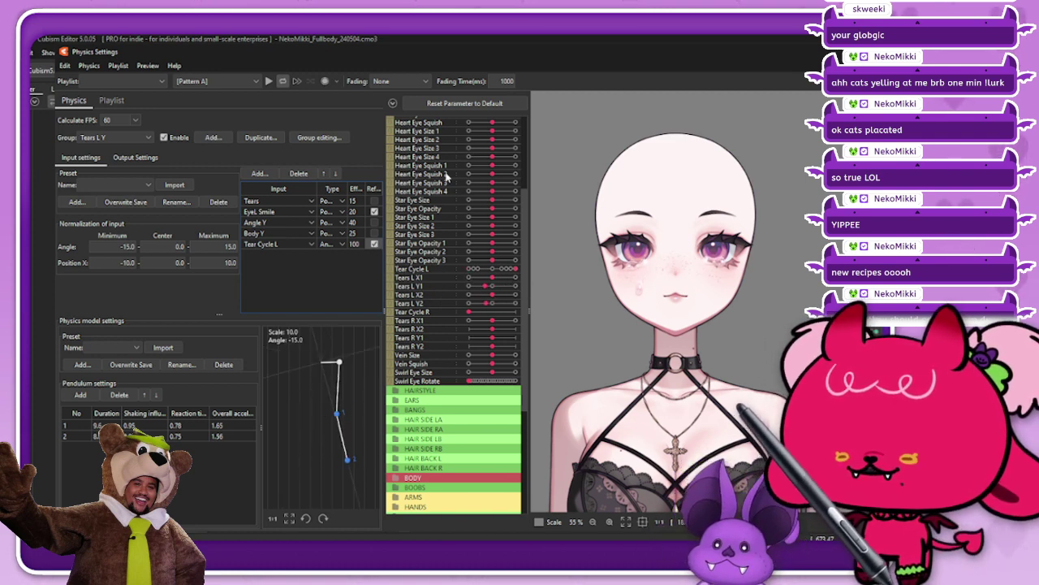
Examine the eye parameters alongside the Tears L Y inputs, and run Tear Cycle L back to its start to check the swing
scroll(498, 162, "up", 4)
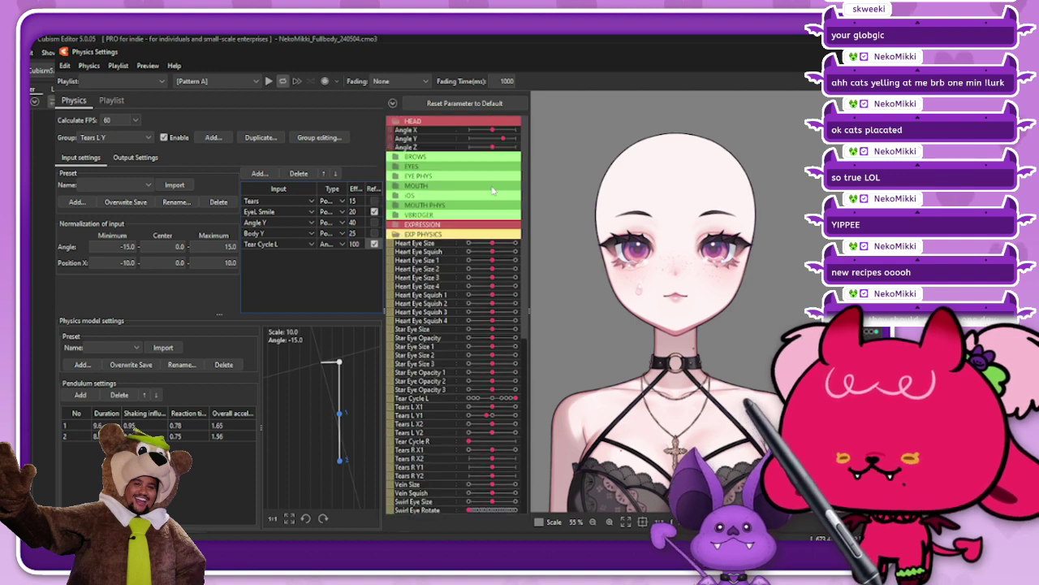
scroll(492, 190, "down", 1)
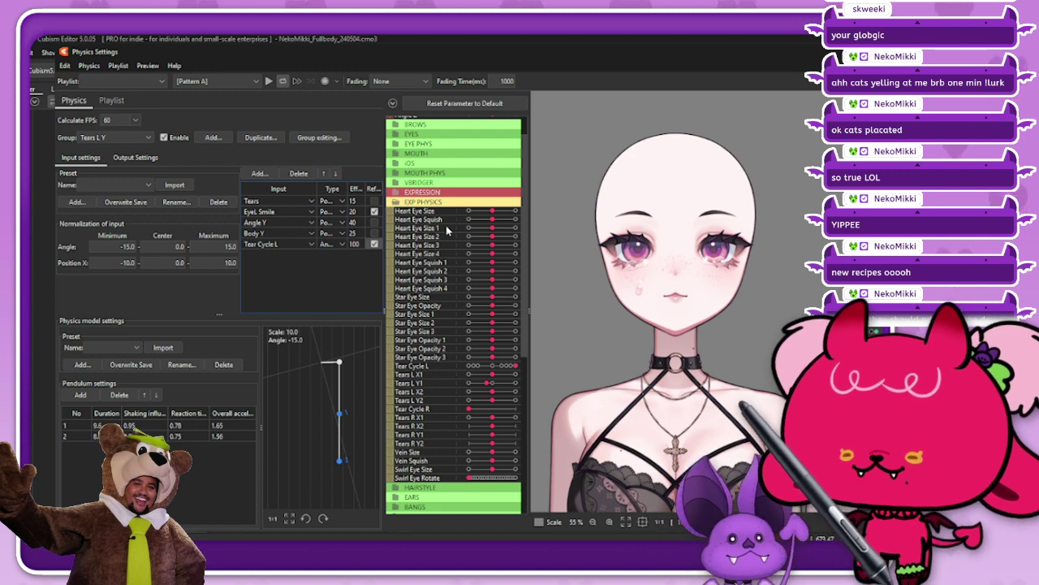
scroll(447, 195, "up", 1)
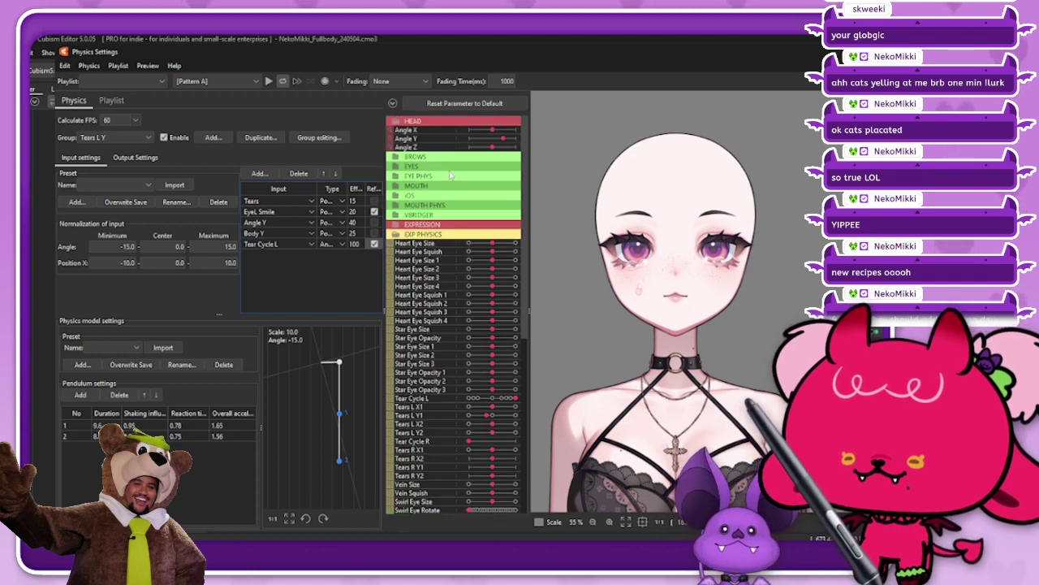
left_click(453, 168)
mouse_move(482, 184)
left_mouse_down()
mouse_move(537, 202)
mouse_move(443, 186)
mouse_move(557, 211)
mouse_move(467, 197)
mouse_move(542, 208)
mouse_move(463, 217)
mouse_move(543, 205)
mouse_move(502, 246)
mouse_move(484, 212)
mouse_move(515, 249)
mouse_move(483, 215)
mouse_move(490, 244)
mouse_move(476, 230)
mouse_move(491, 234)
left_mouse_up()
left_click(391, 214)
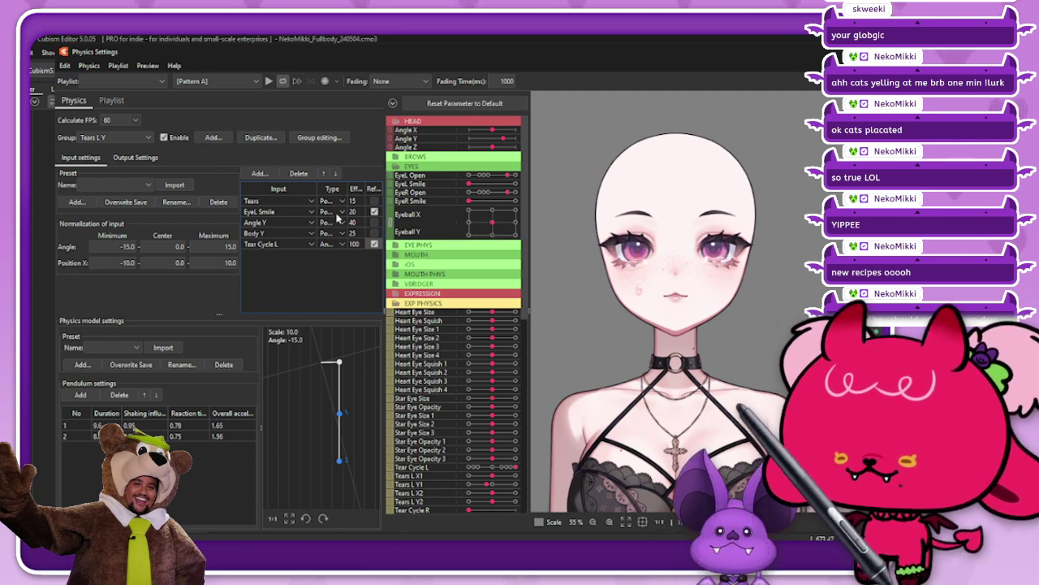
scroll(481, 337, "down", 3)
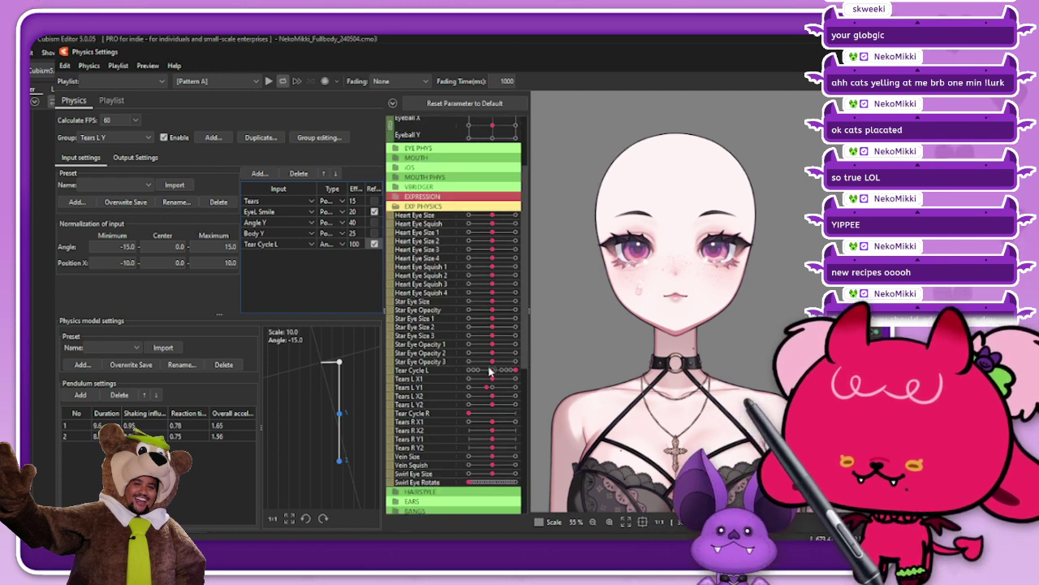
left_click_drag(489, 368, 445, 353)
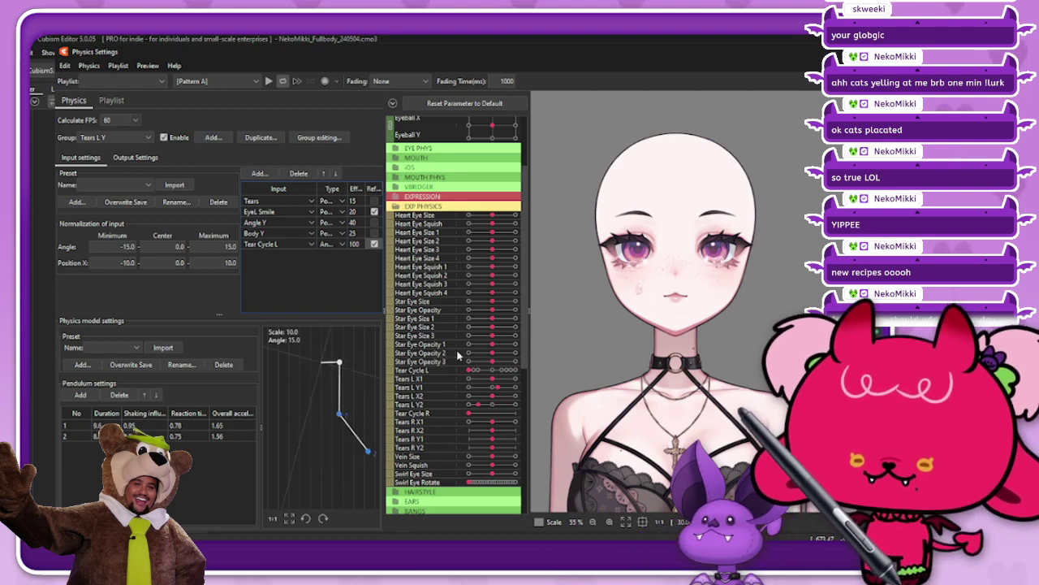
Leave the physics settings and create a warp deformer named Tears Head XY as parent of Tear L01 Cycle
left_click(867, 51)
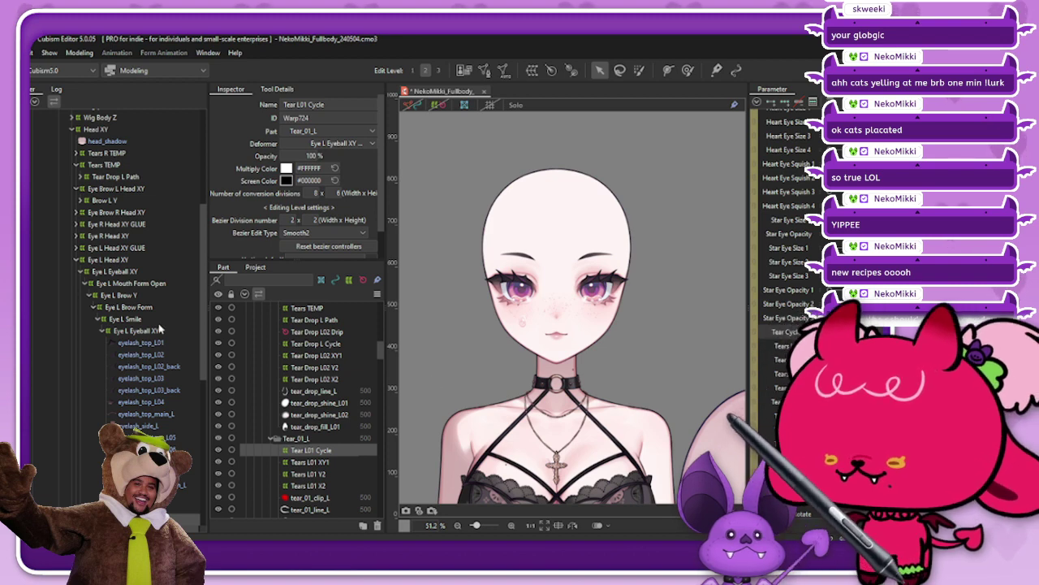
scroll(147, 388, "down", 1)
left_click(532, 70)
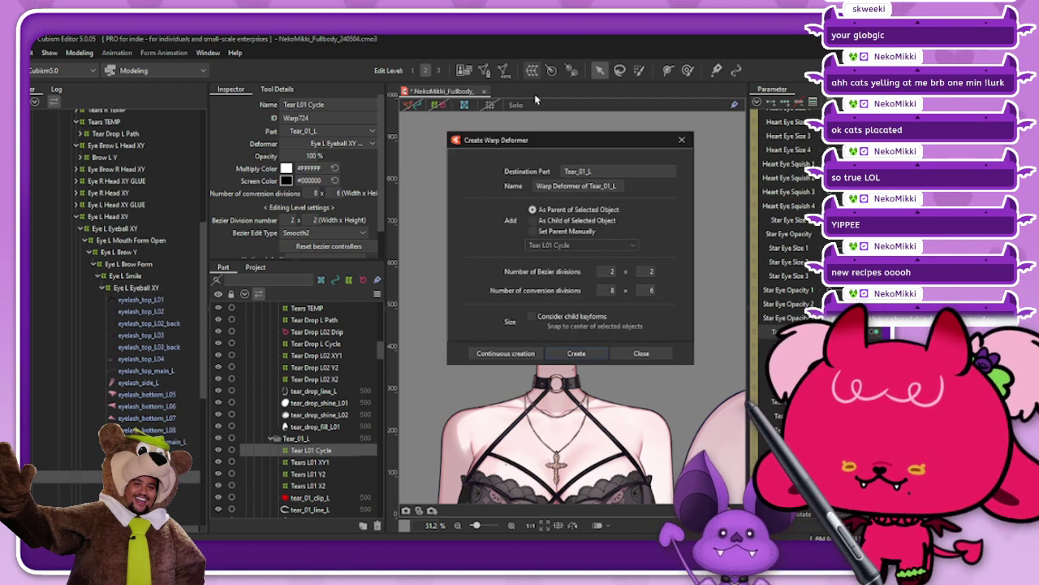
triple_click(606, 186)
type("Tears Head XY")
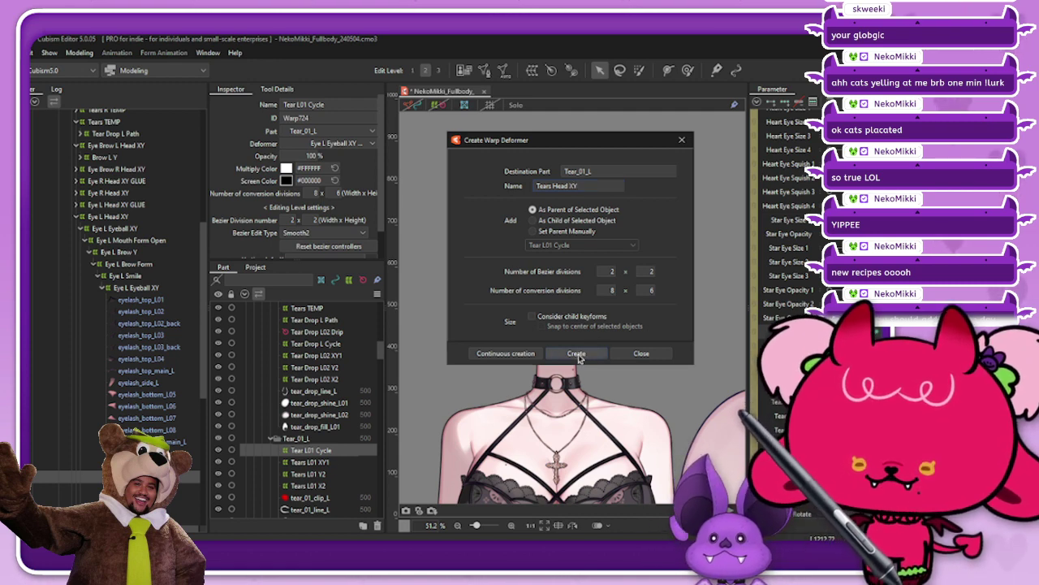
left_click(576, 355)
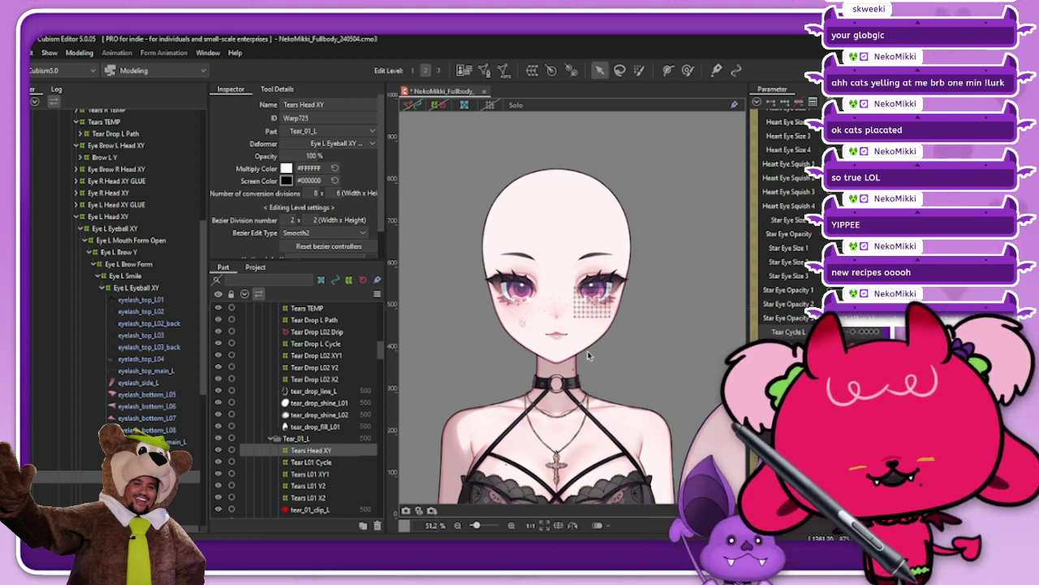
Key Tears Head XY on the head-turn parameter and reshape its grid below the left eye for the head turned toward the character's left
scroll(784, 219, "down", 3)
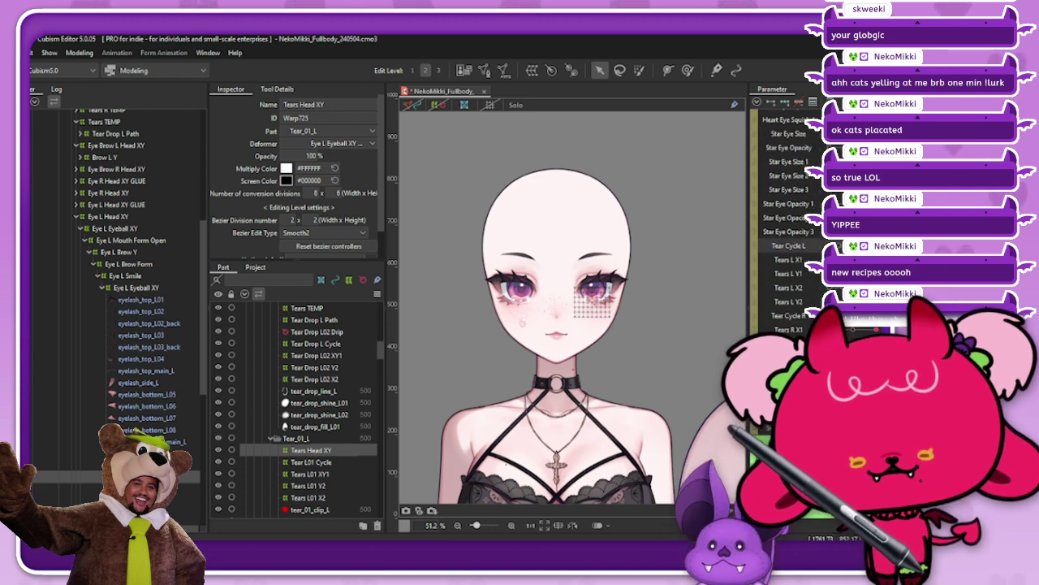
scroll(783, 220, "down", 3)
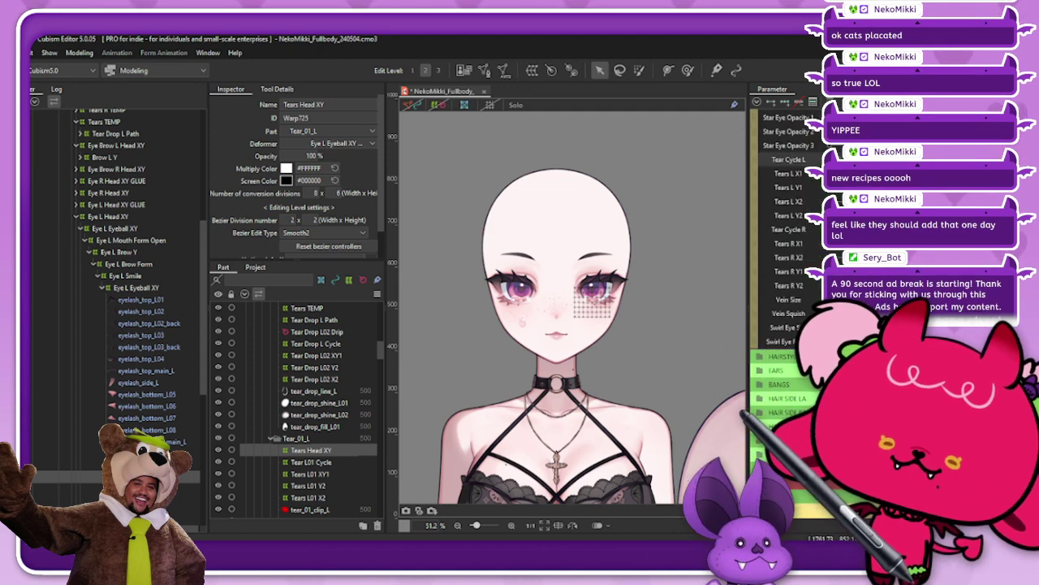
scroll(613, 300, "up", 5)
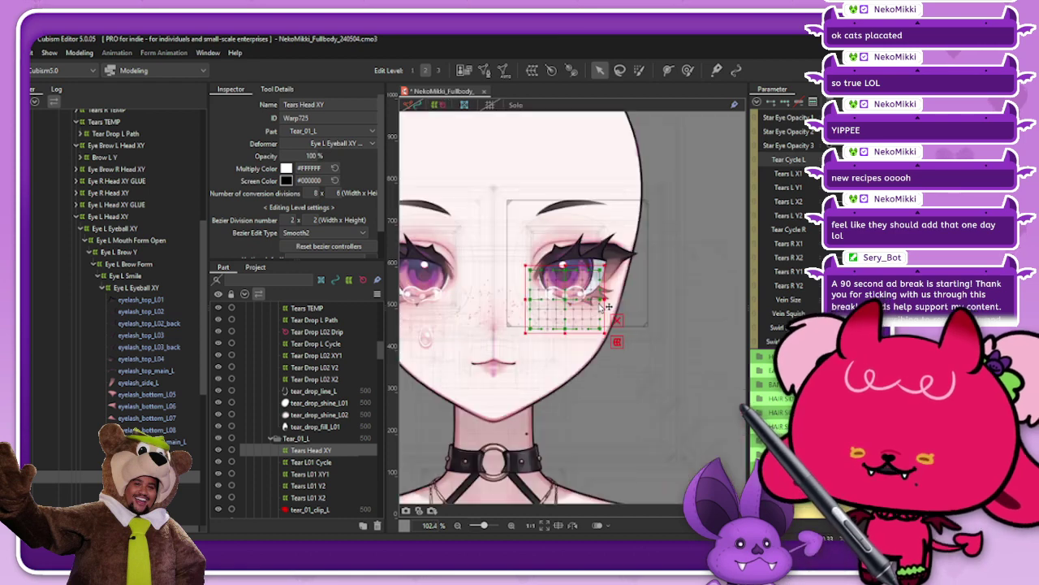
left_click_drag(605, 231, 603, 234)
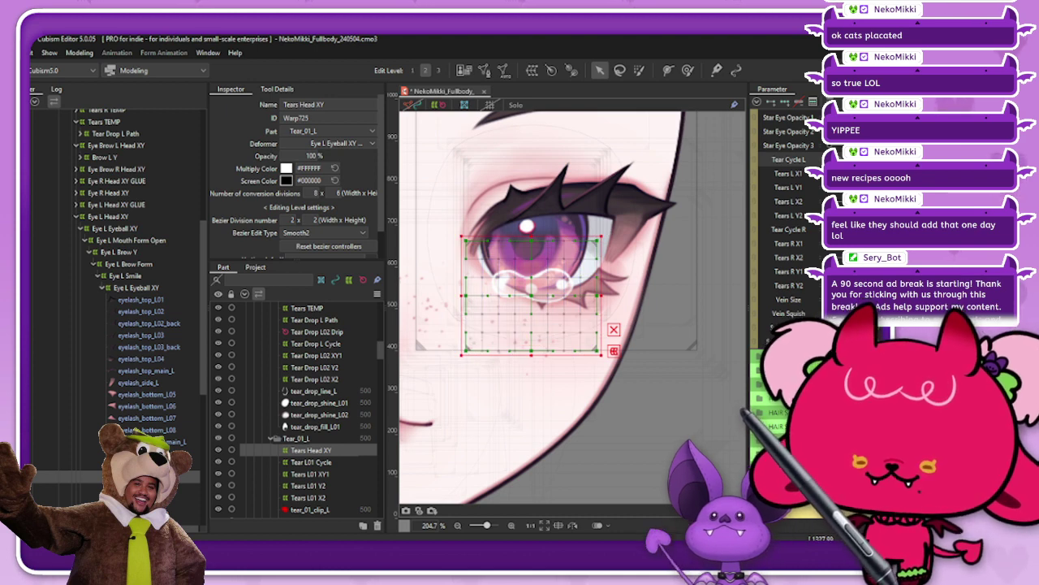
scroll(786, 236, "down", 6)
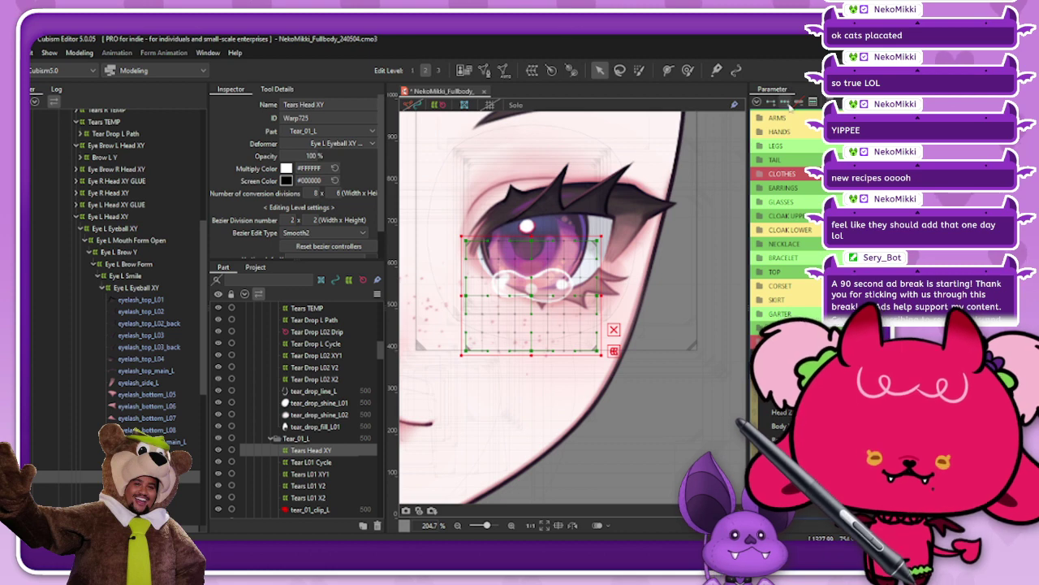
left_click(800, 375)
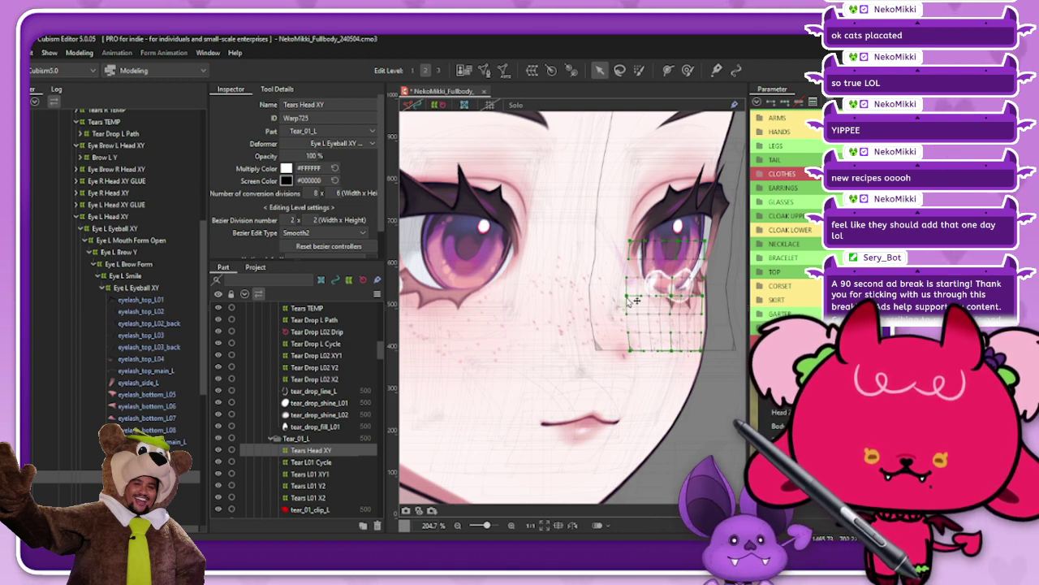
left_click_drag(627, 296, 623, 296)
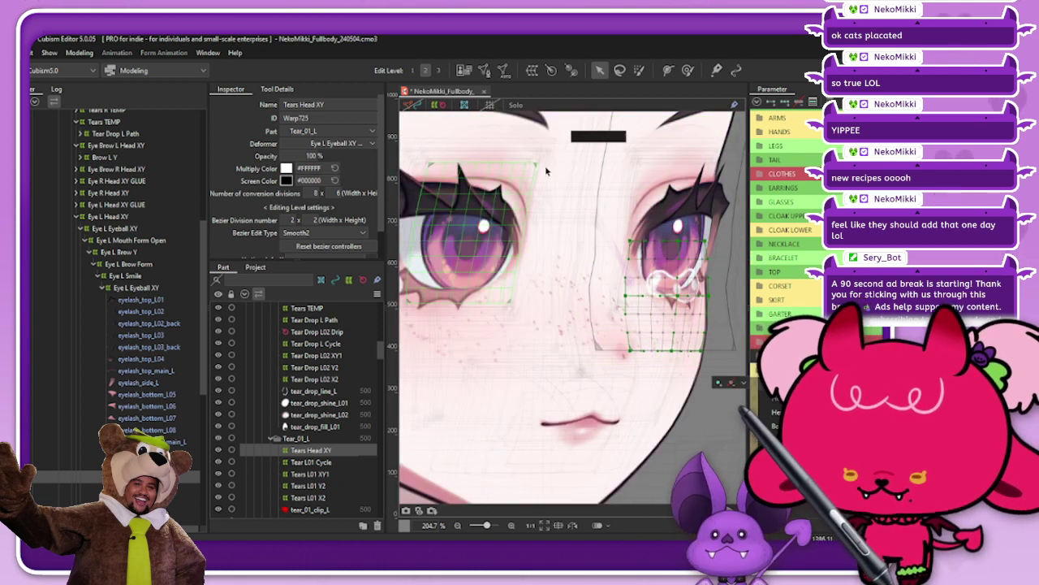
Reshape the Tears Head XY grid along the left eye's lower lid for the head turned toward the character's right
scroll(560, 183, "down", 2)
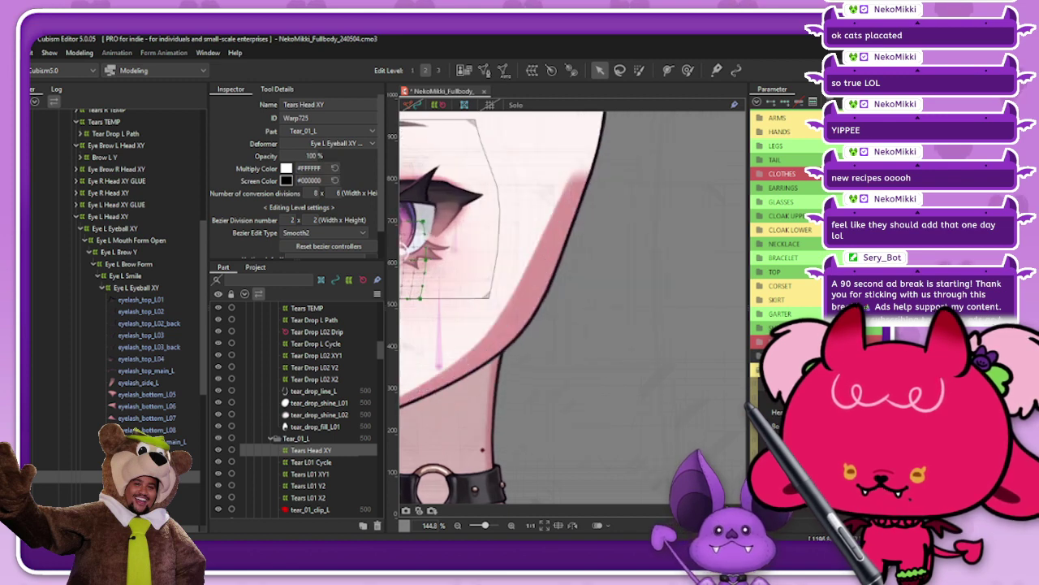
scroll(588, 263, "down", 2)
scroll(466, 255, "up", 3)
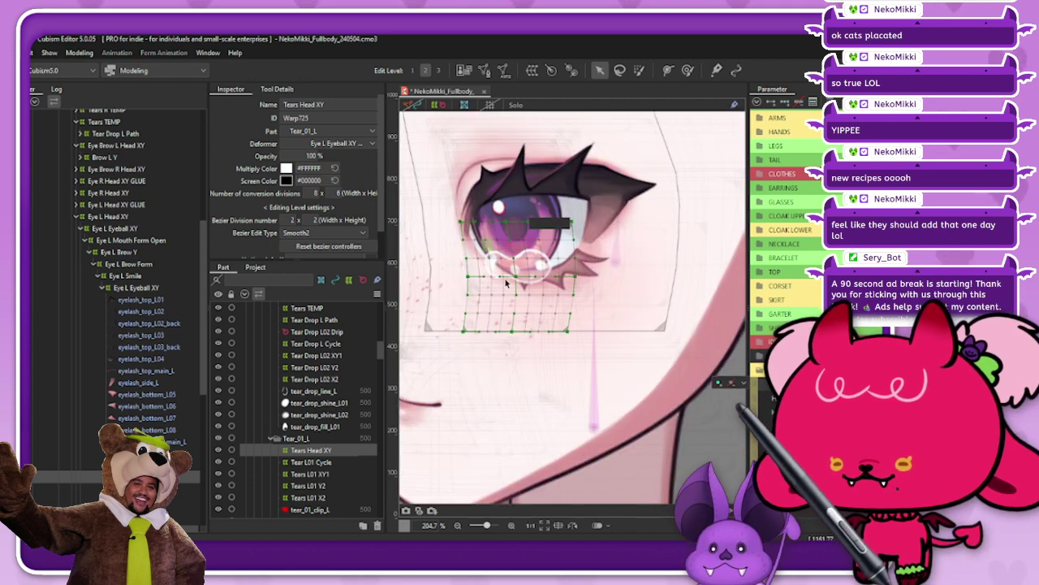
left_click_drag(515, 277, 460, 281)
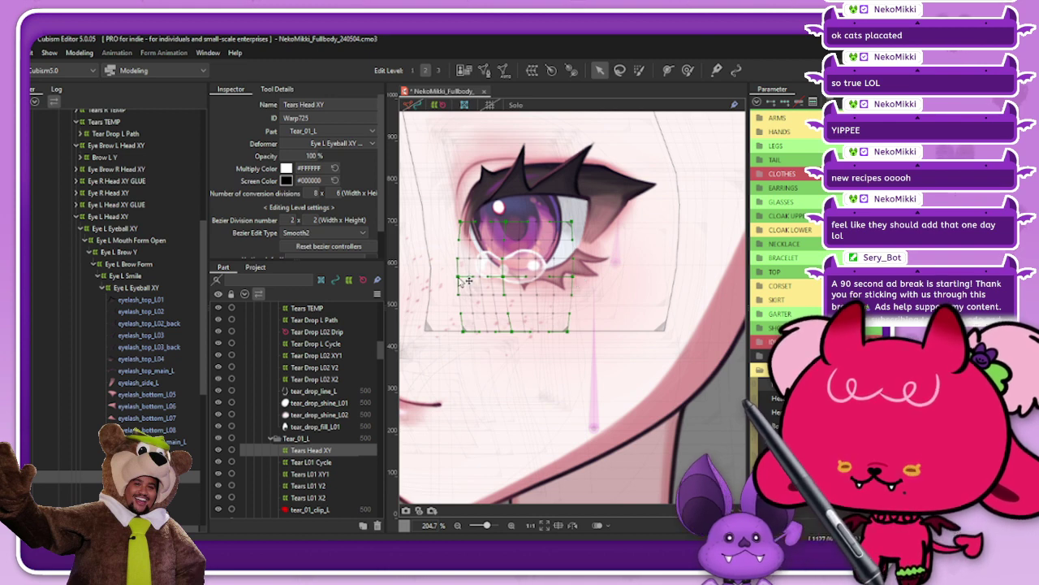
scroll(595, 244, "down", 5)
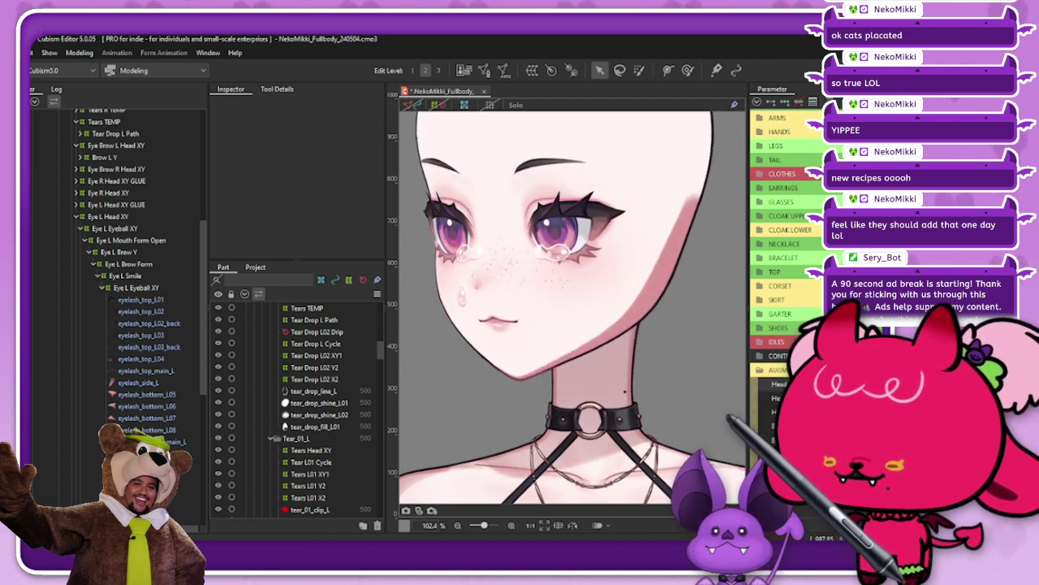
Blend the Tears Head XY form with a compatibility of -30 for the head turned toward the character's right
left_click(311, 450)
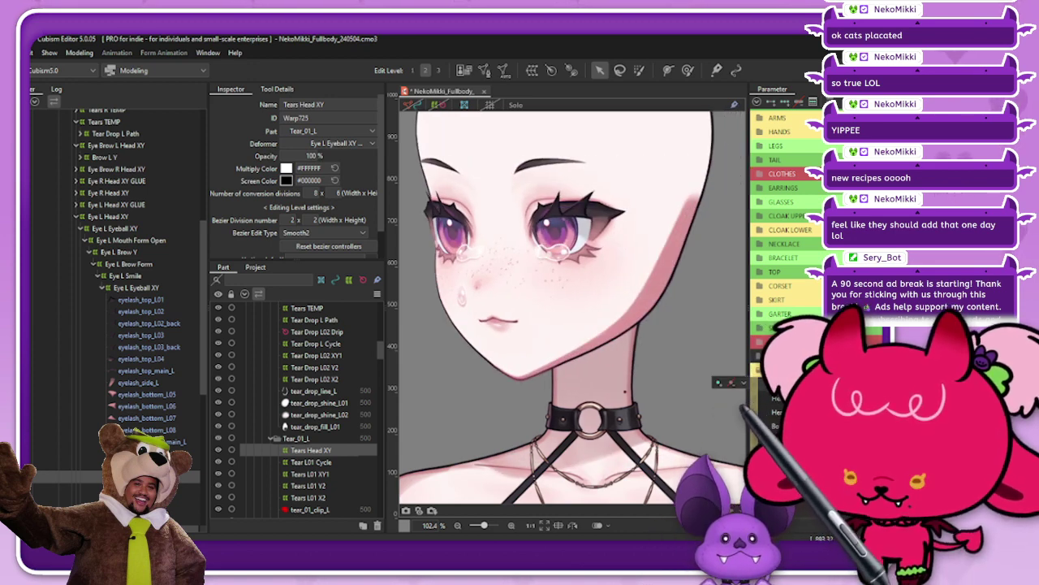
key("ctrl+b")
left_click(472, 256)
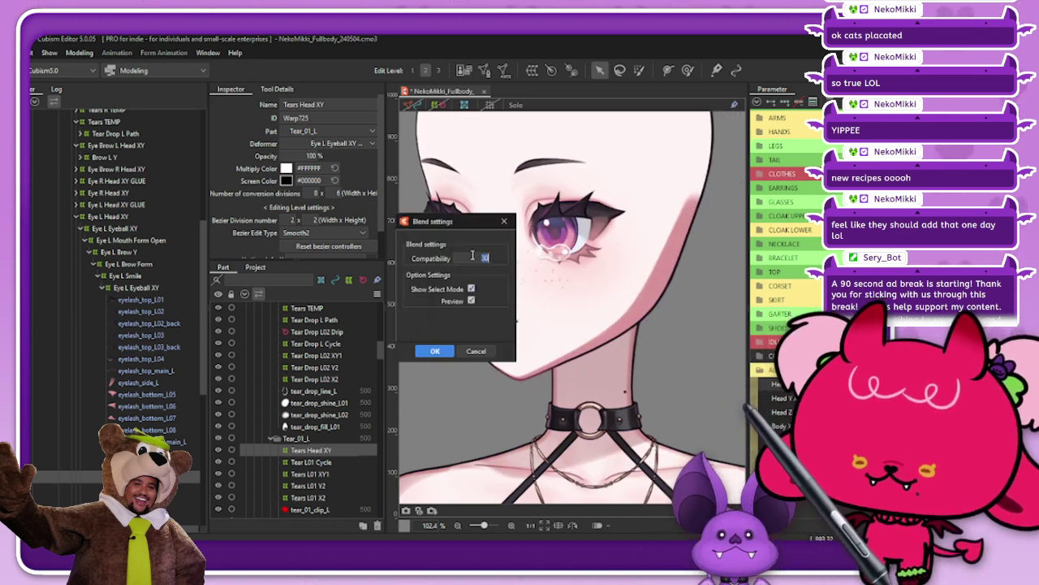
type("-30")
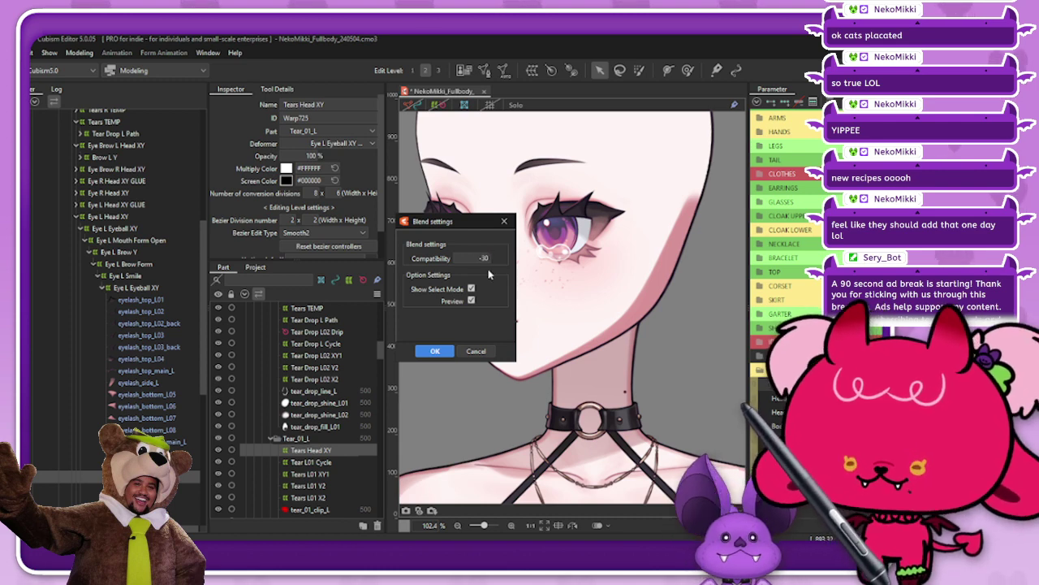
left_click(438, 351)
Turn the head toward the character's left and apply the same -30 compatibility blend to the Tears Head XY form
mouse_move(975, 384)
left_mouse_down()
mouse_move(820, 384)
mouse_move(975, 384)
left_mouse_up()
scroll(655, 319, "down", 3)
scroll(728, 294, "up", 3)
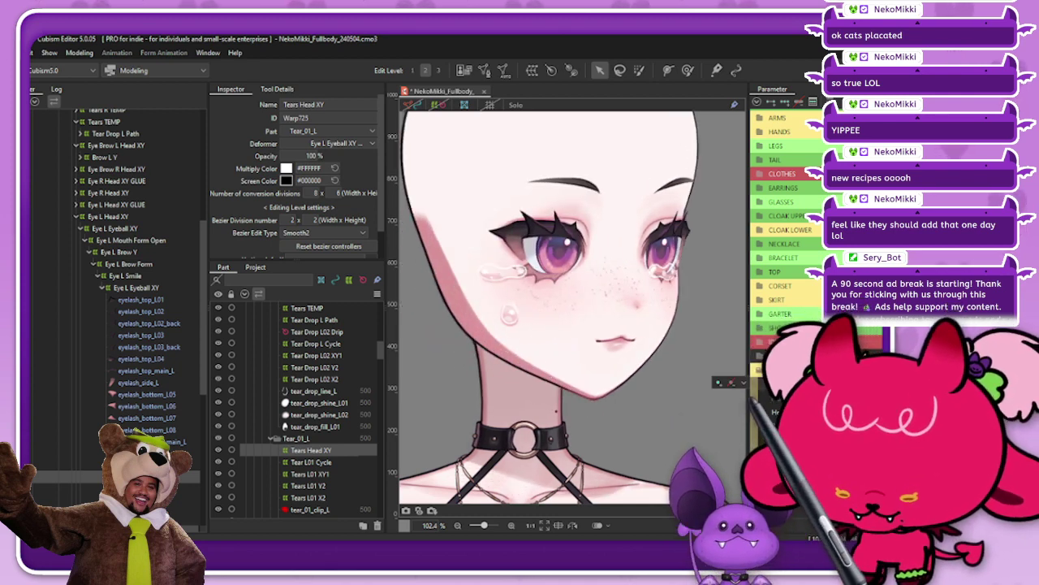
key("ctrl+b")
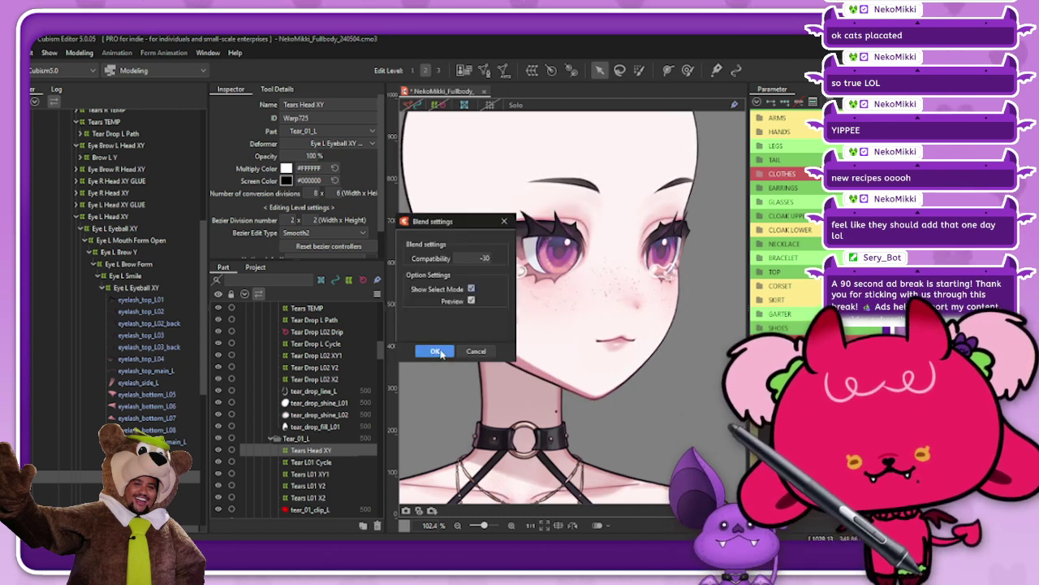
left_click(434, 350)
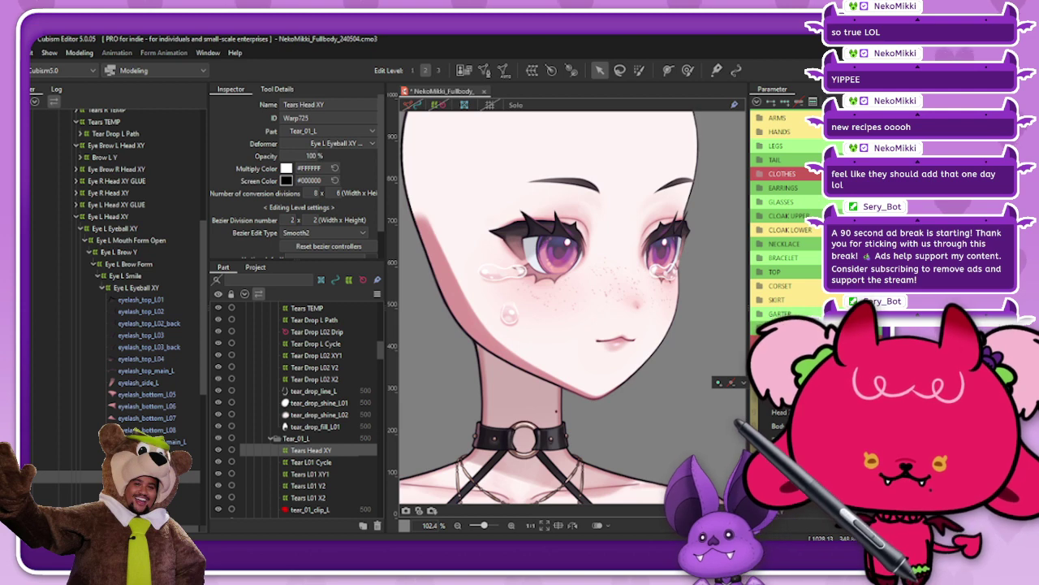
Adjust the middle and outer edge of the Tears Head XY grid for the head turned toward the character's left
left_click(438, 106)
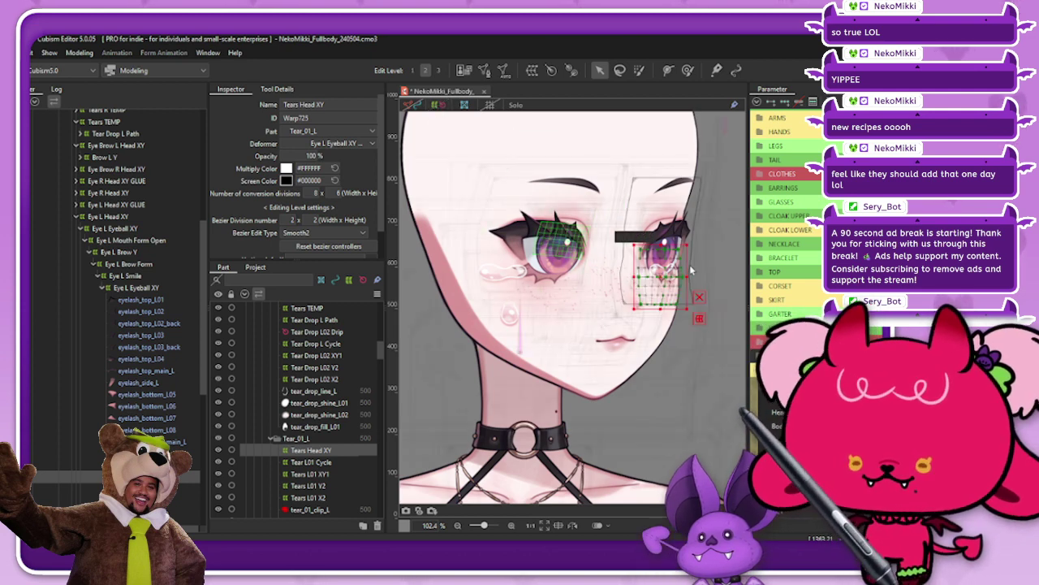
scroll(628, 267, "up", 3)
left_click_drag(654, 288, 621, 286)
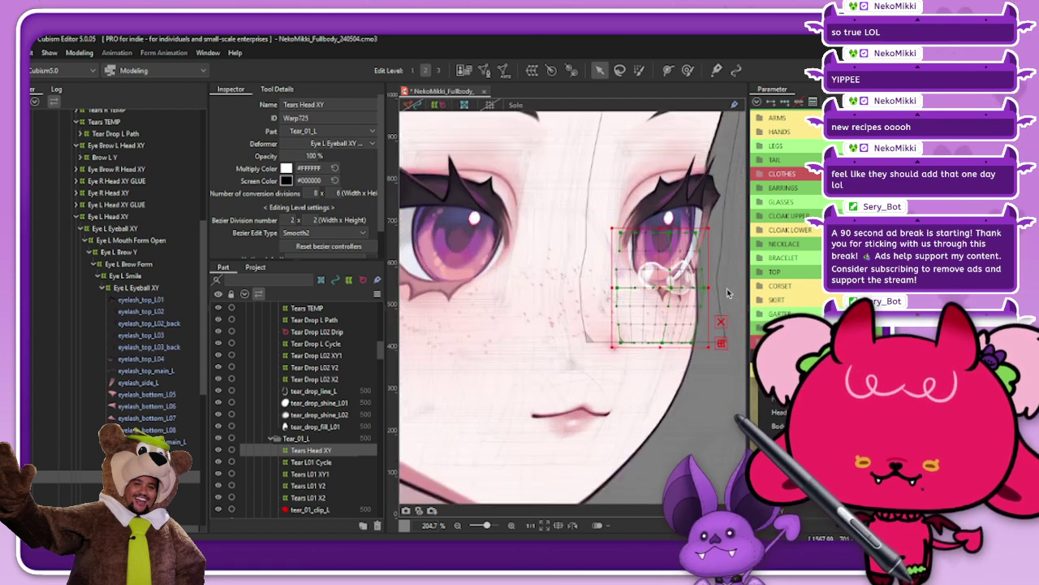
left_click_drag(710, 288, 705, 288)
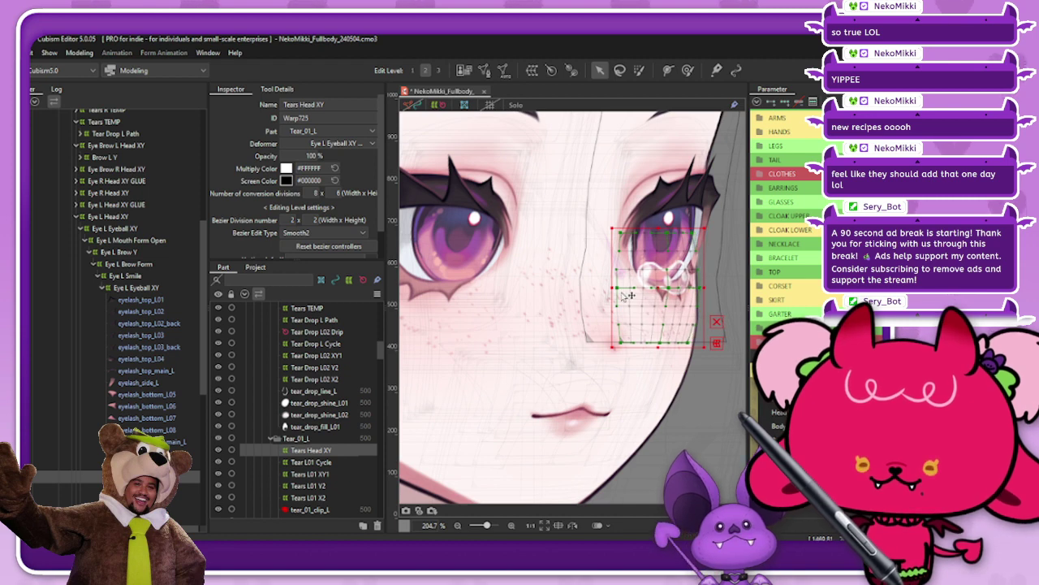
left_click(437, 106)
scroll(637, 270, "down", 3)
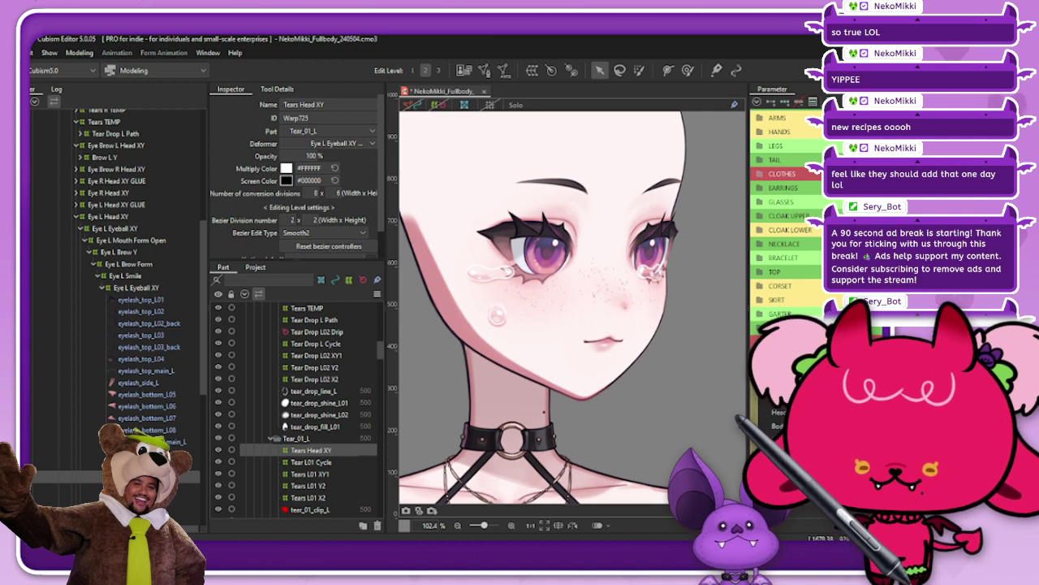
Blend the readjusted Tears Head XY form with a compatibility of -30
key("2")
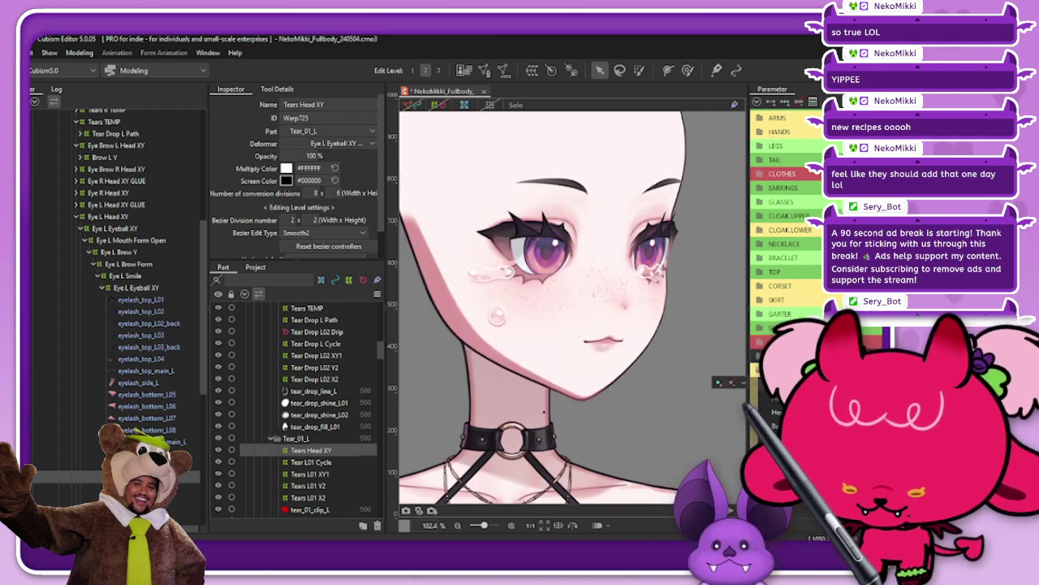
key("ctrl+b")
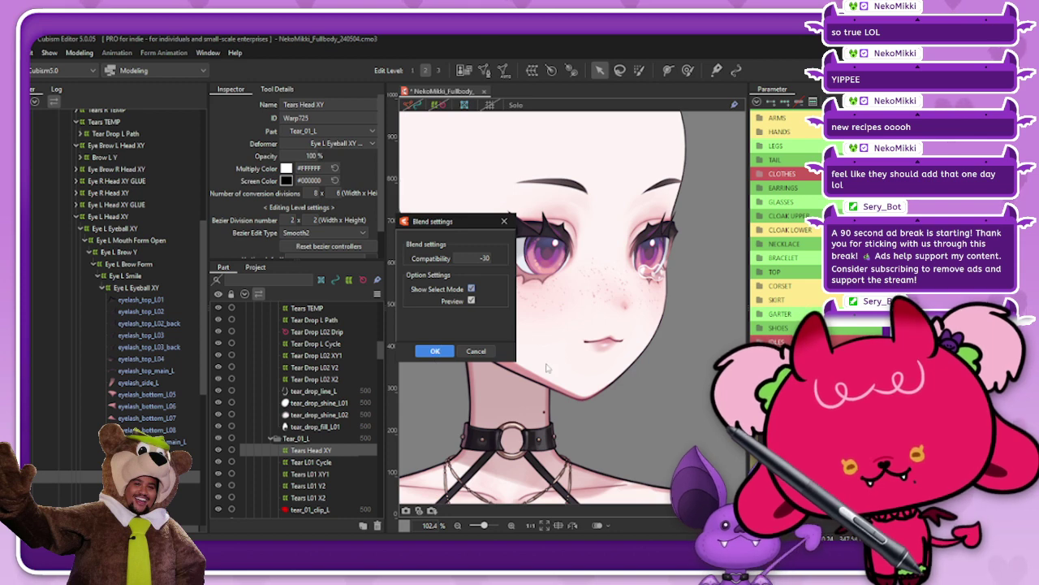
left_click(435, 351)
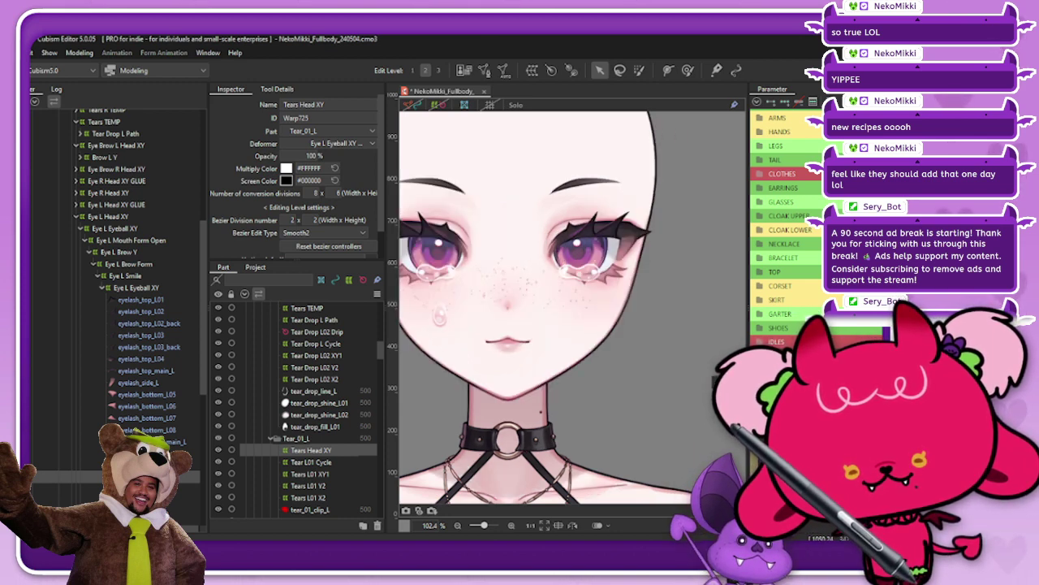
Pull in the outer side of the Tears Head XY grid to fit the left eye's tear with the head turned toward the character's left
scroll(642, 285, "up", 5)
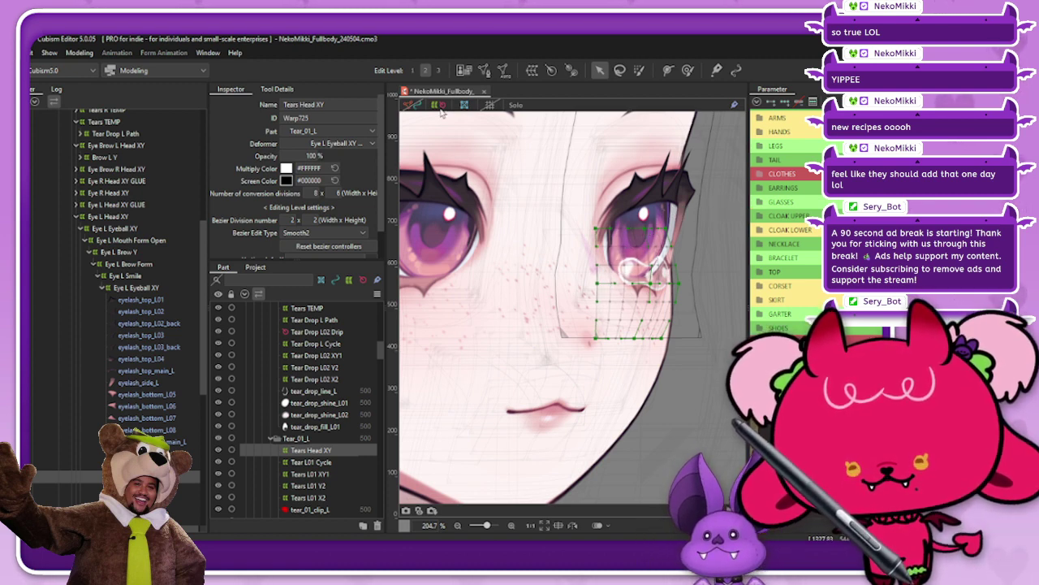
left_click(532, 194)
scroll(532, 195, "down", 5)
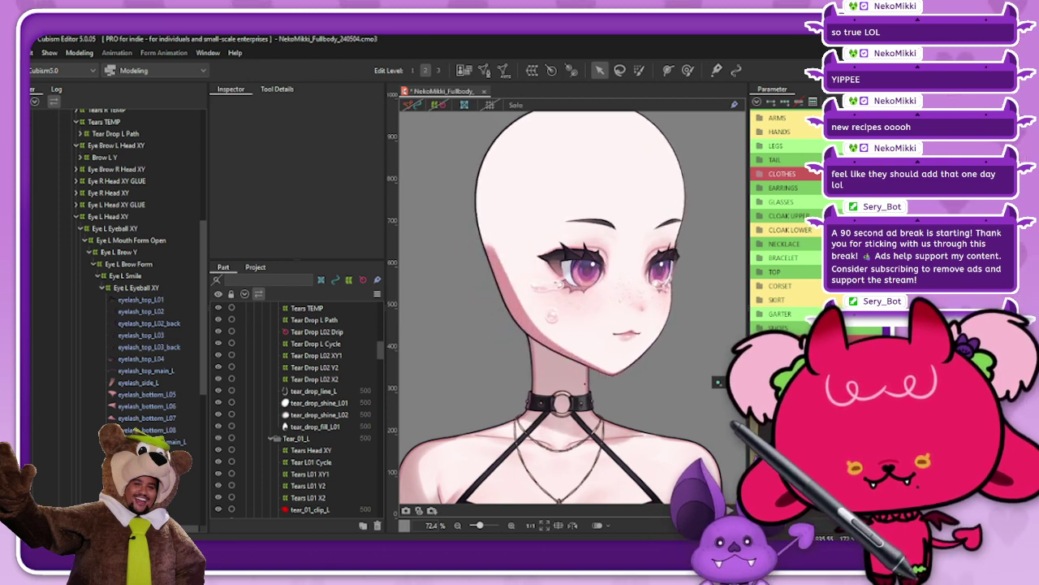
scroll(719, 294, "up", 3)
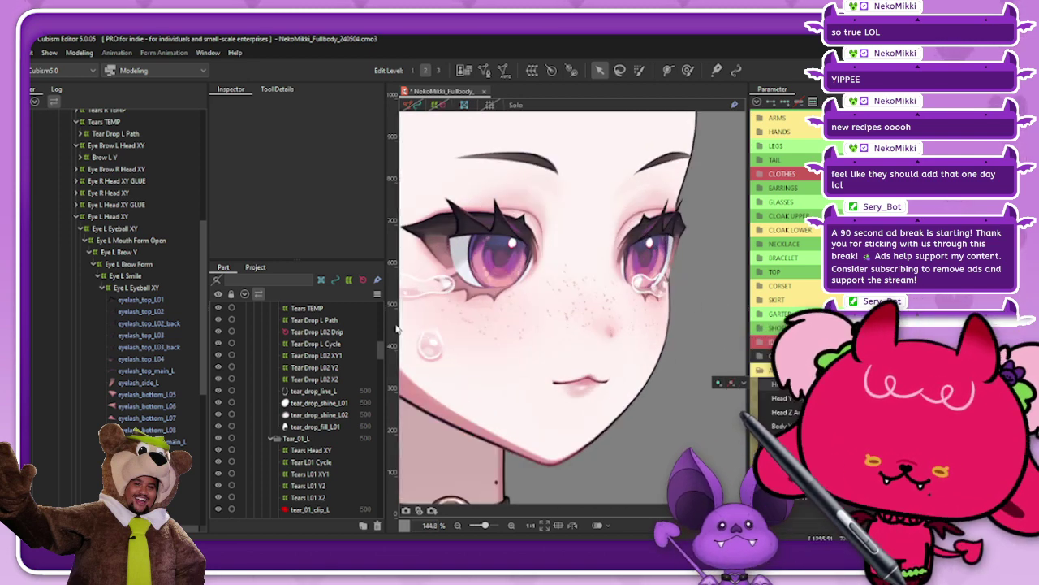
left_click(311, 450)
left_click(420, 108)
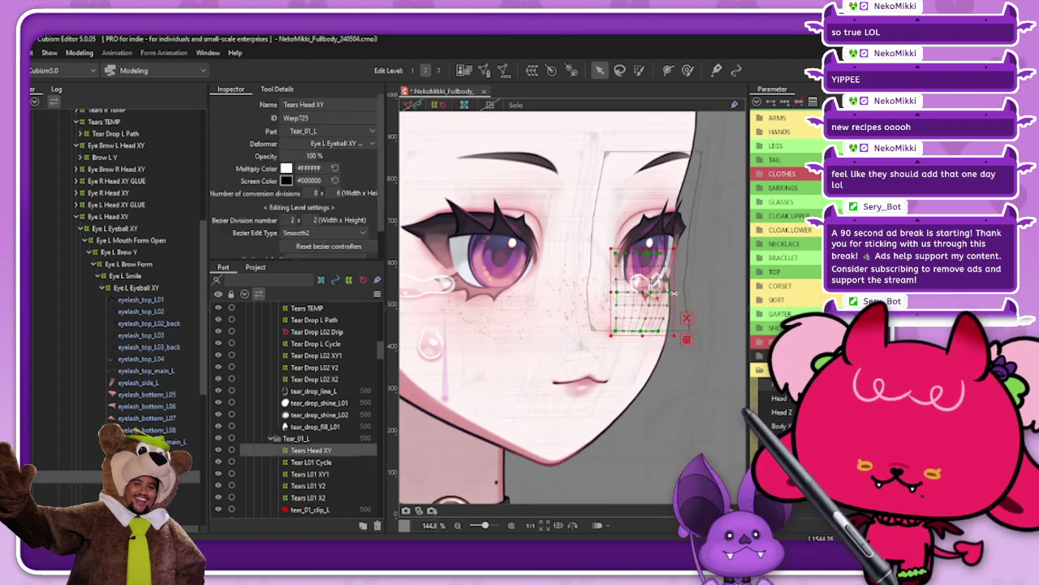
left_click(686, 318)
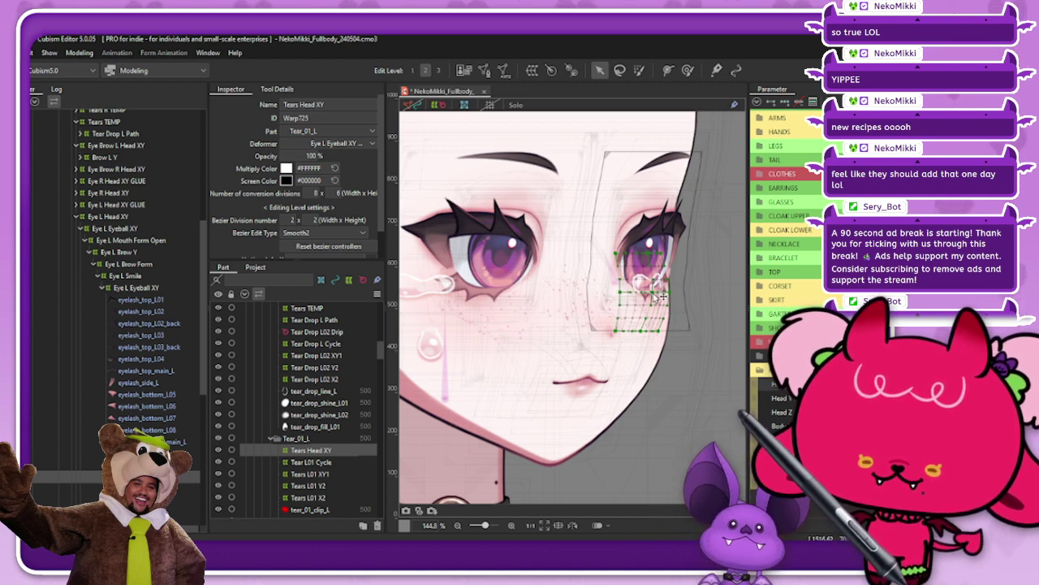
left_click(442, 109)
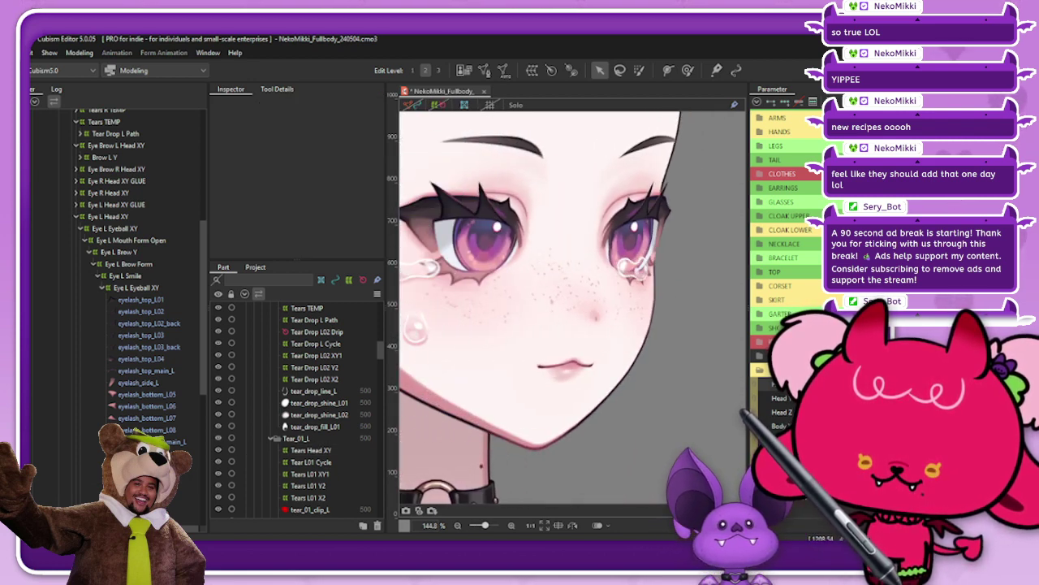
left_click(311, 450)
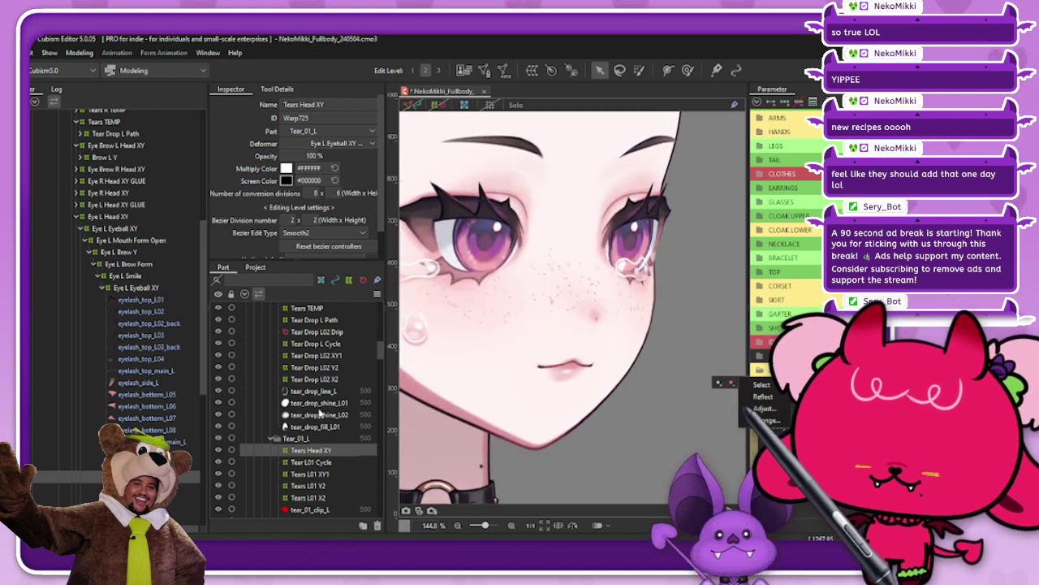
left_click(439, 105)
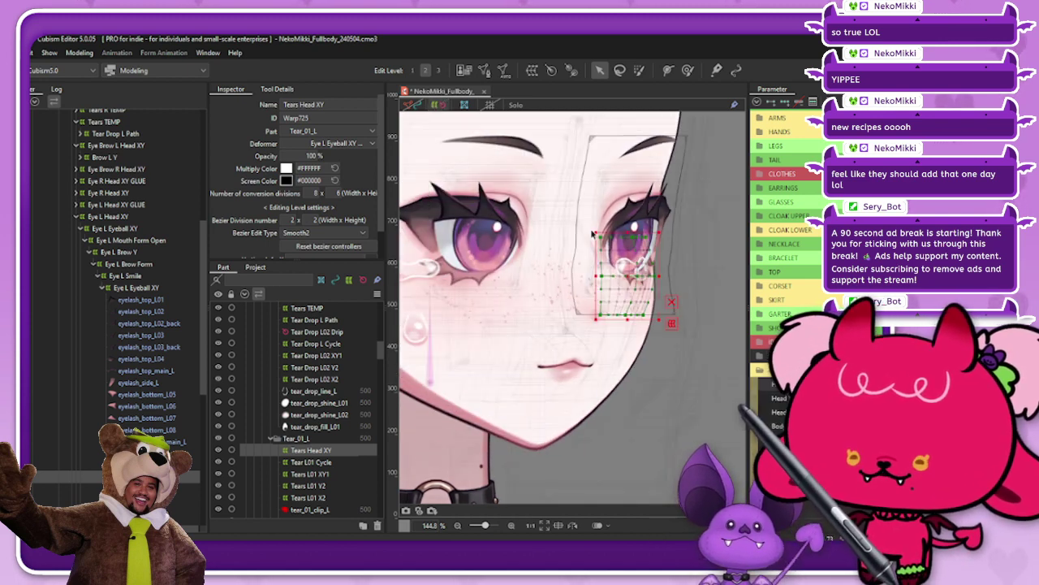
scroll(644, 271, "up", 2)
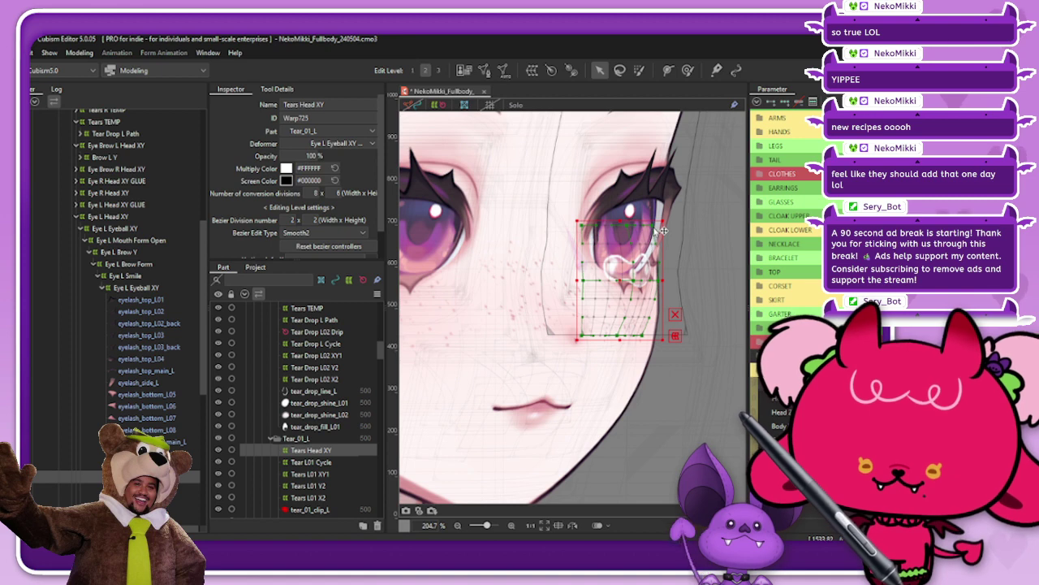
left_click(441, 104)
scroll(632, 250, "down", 3)
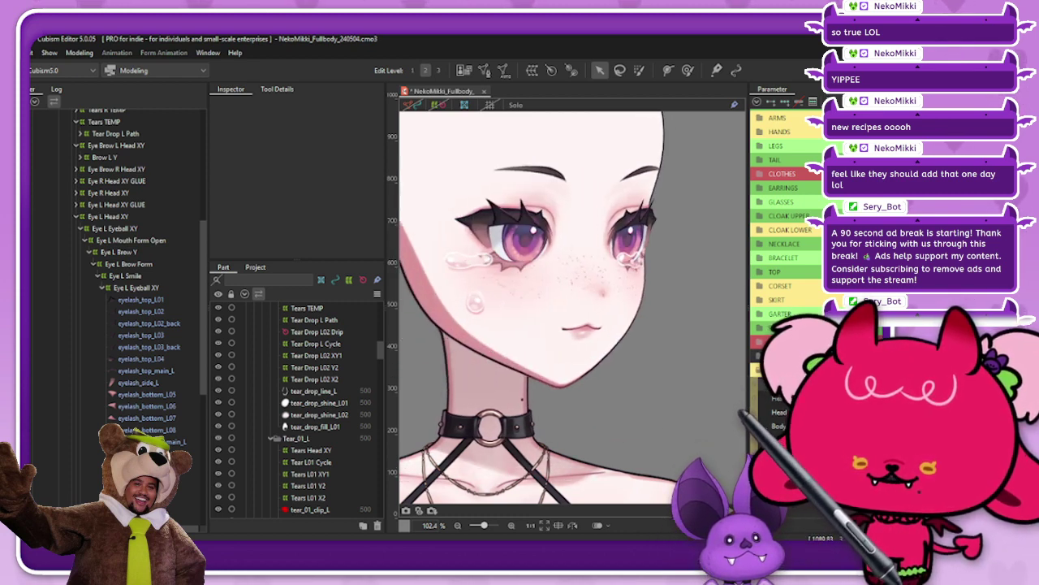
Reshape the Tears Head XY grid into an upward arch beneath the left eye for the head tilted up
left_click(142, 475)
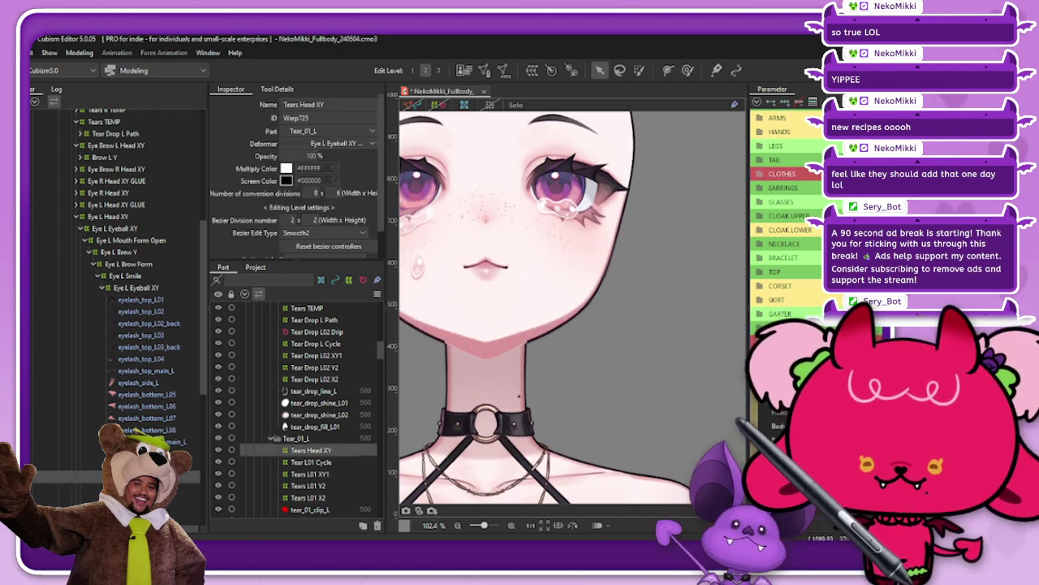
left_click(439, 104)
scroll(558, 209, "up", 3)
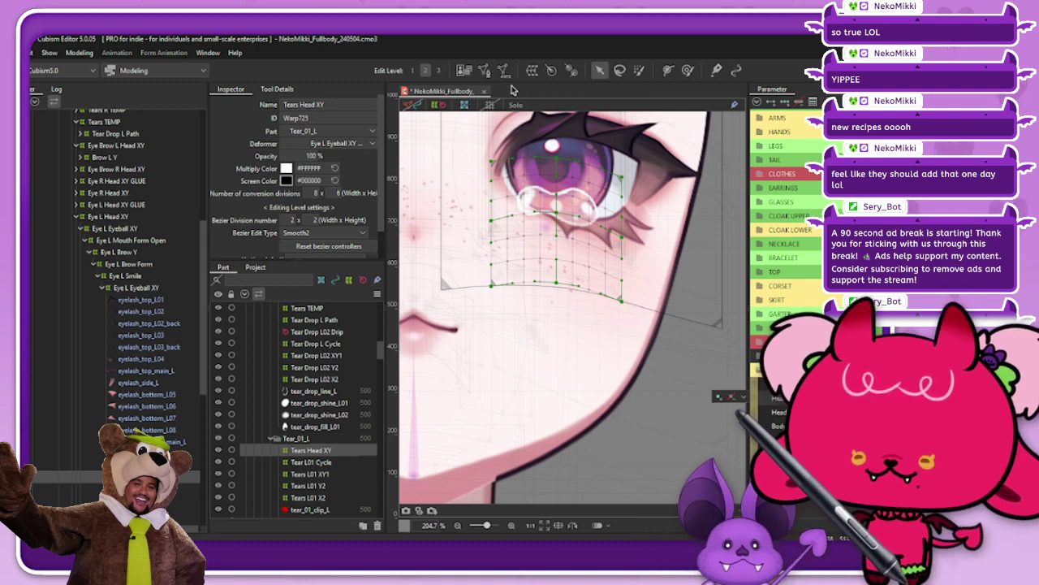
left_click(555, 148)
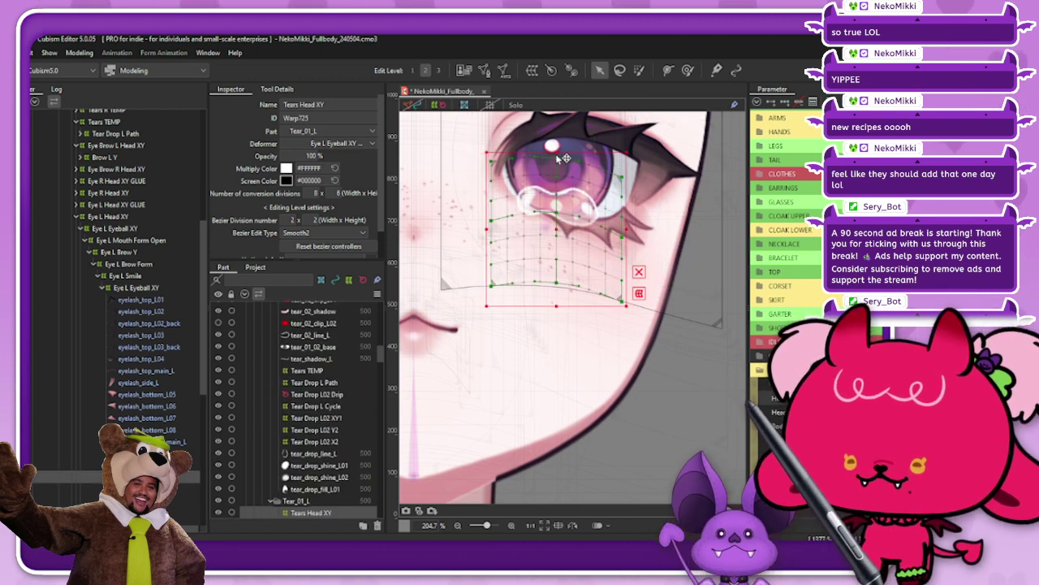
left_click(438, 106)
scroll(575, 229, "down", 3)
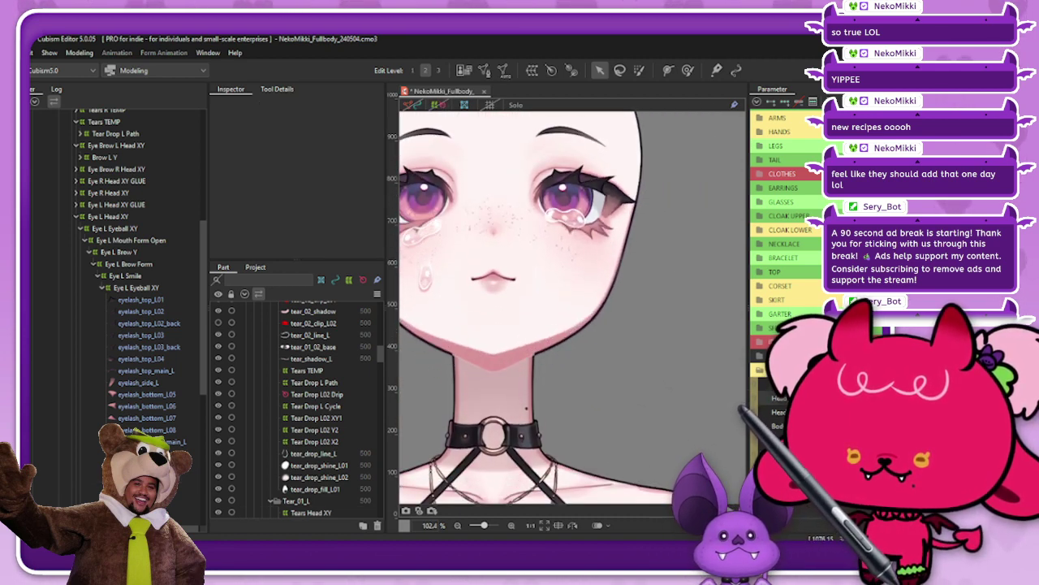
Curve the Tears Head XY grid downward along the left eye's lower lid for the head tilted down
left_click(761, 398)
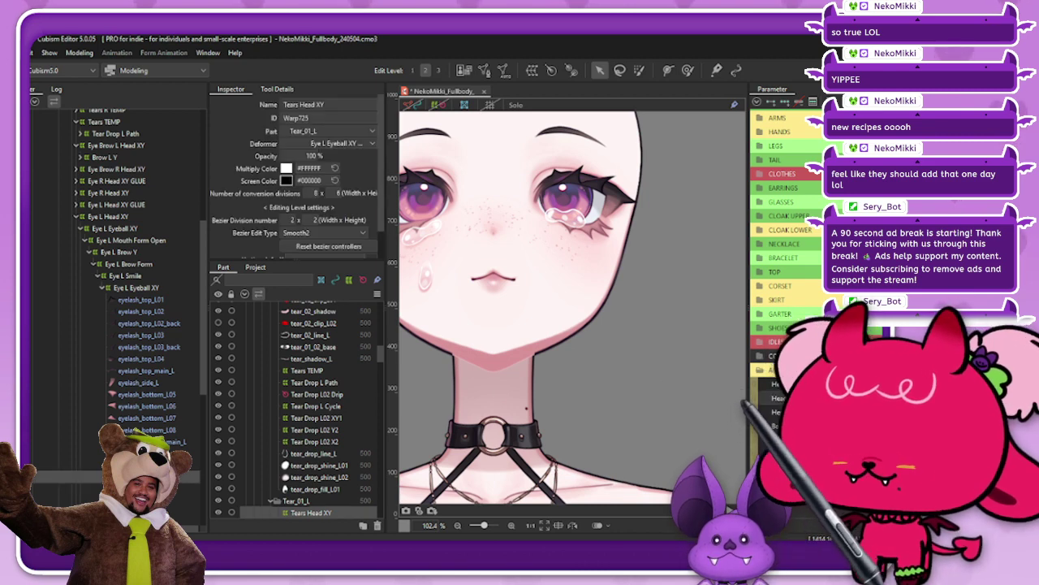
left_click(436, 105)
scroll(584, 329, "up", 5)
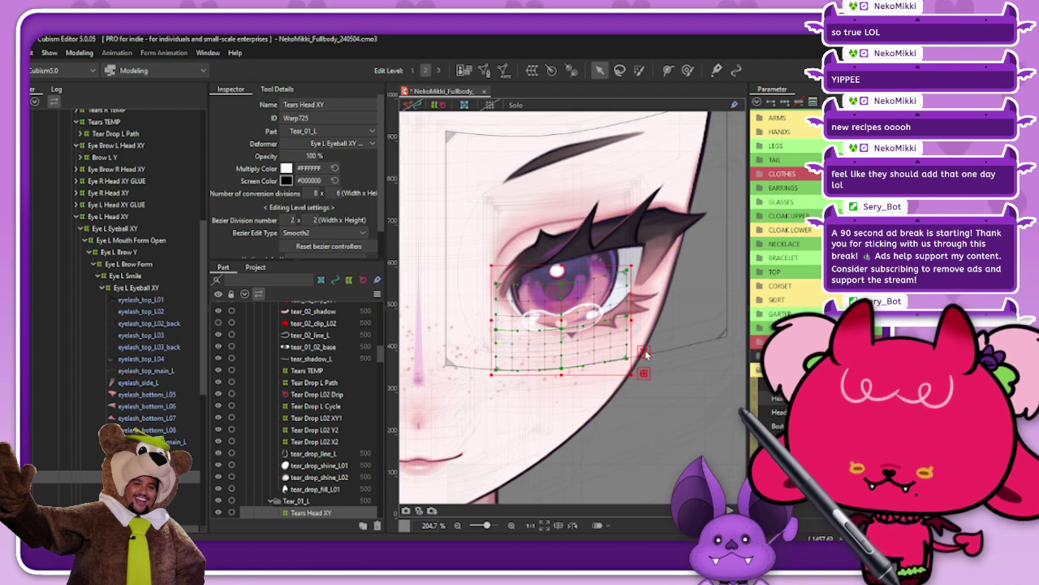
left_click_drag(564, 329, 563, 335)
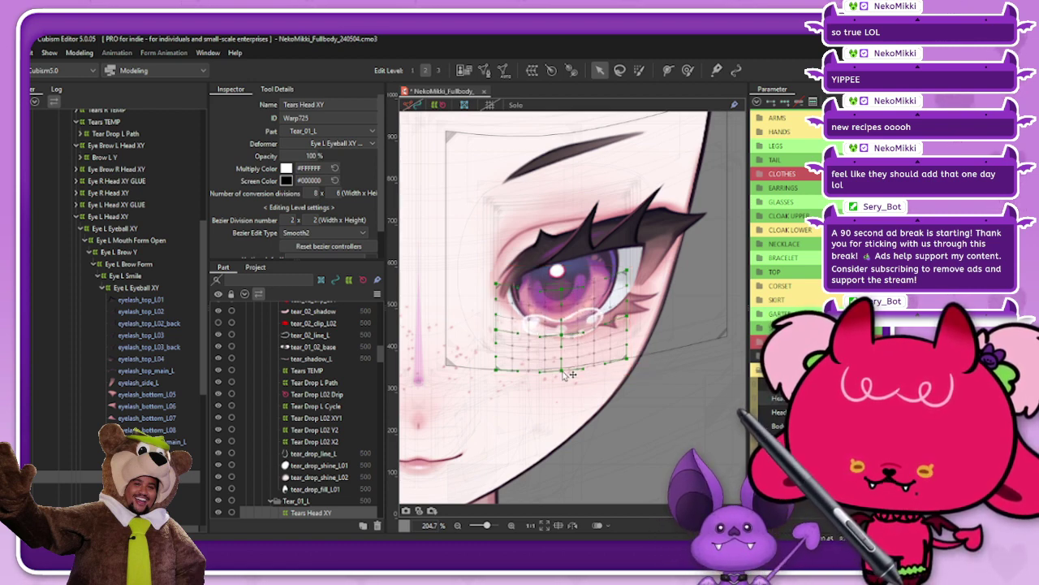
left_click(693, 337)
scroll(591, 269, "down", 2)
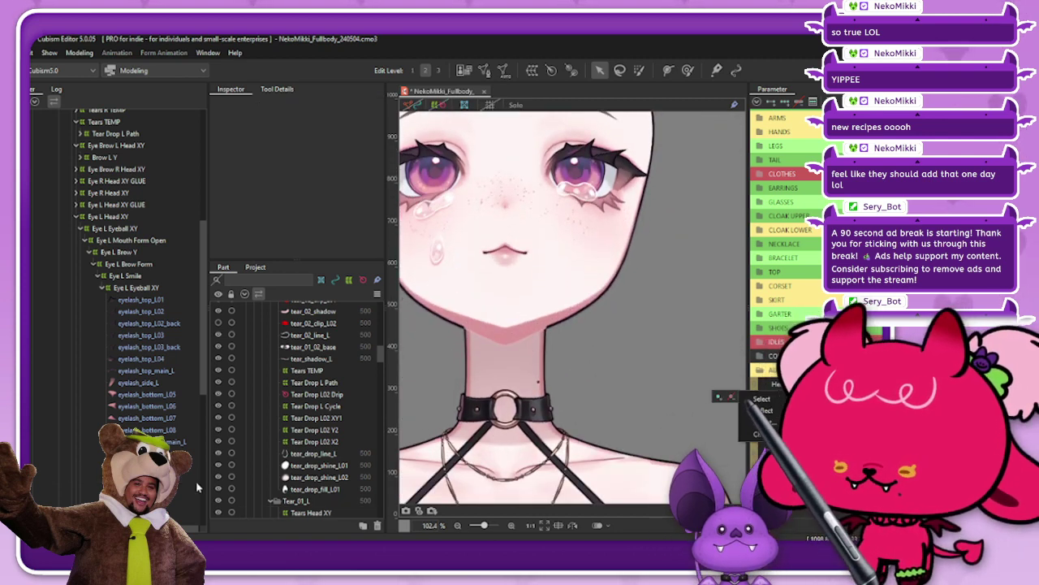
Synthesize the corner forms of Tears Head XY for the combined horizontal and vertical head angles
left_click(543, 394)
left_click(813, 101)
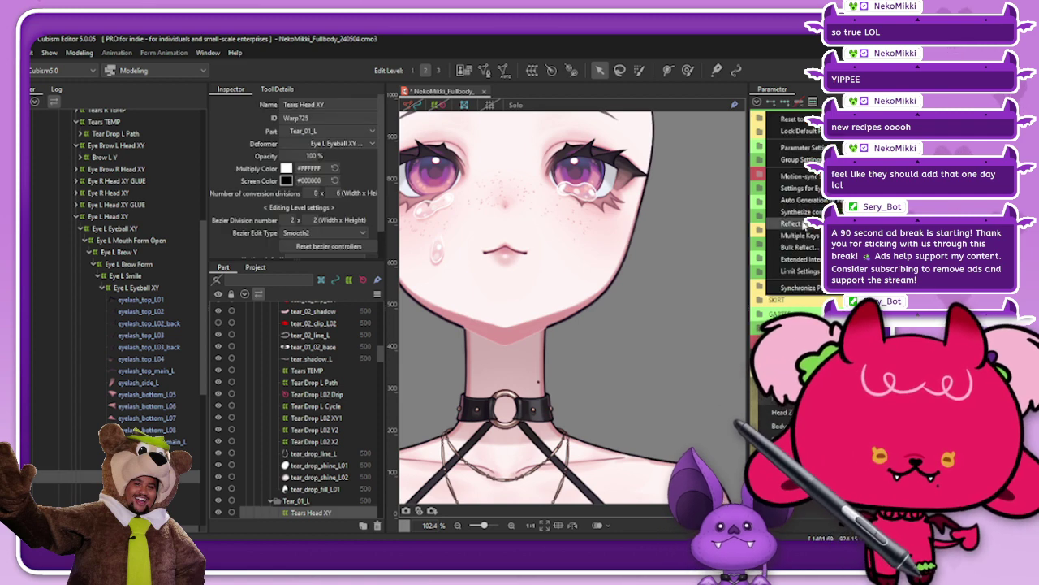
left_click(792, 212)
left_click(432, 396)
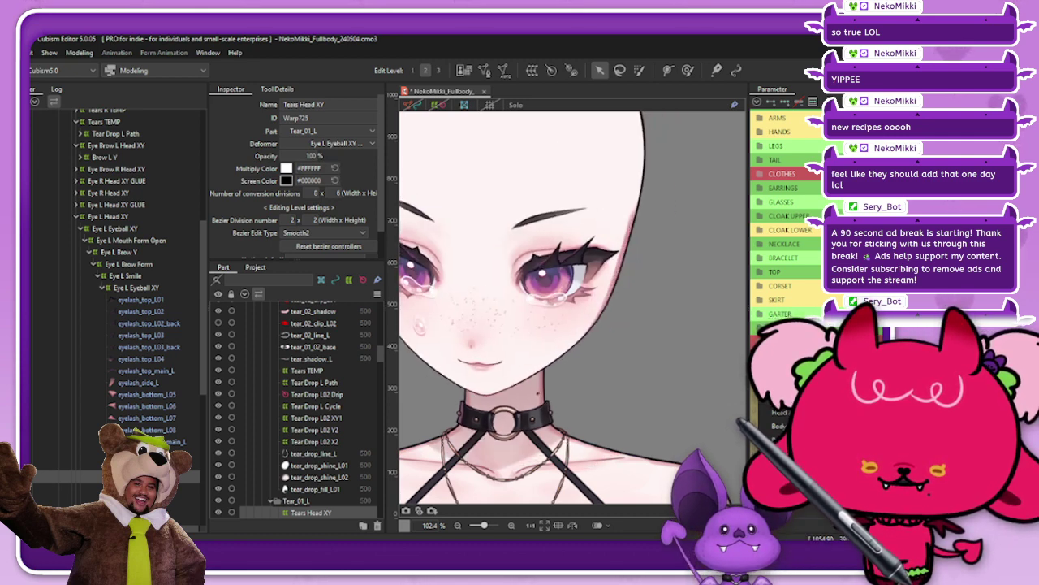
Raise the inner edge points of the Tears Head XY grid for the head turned down toward the character's right
left_click(450, 149)
left_click(439, 105)
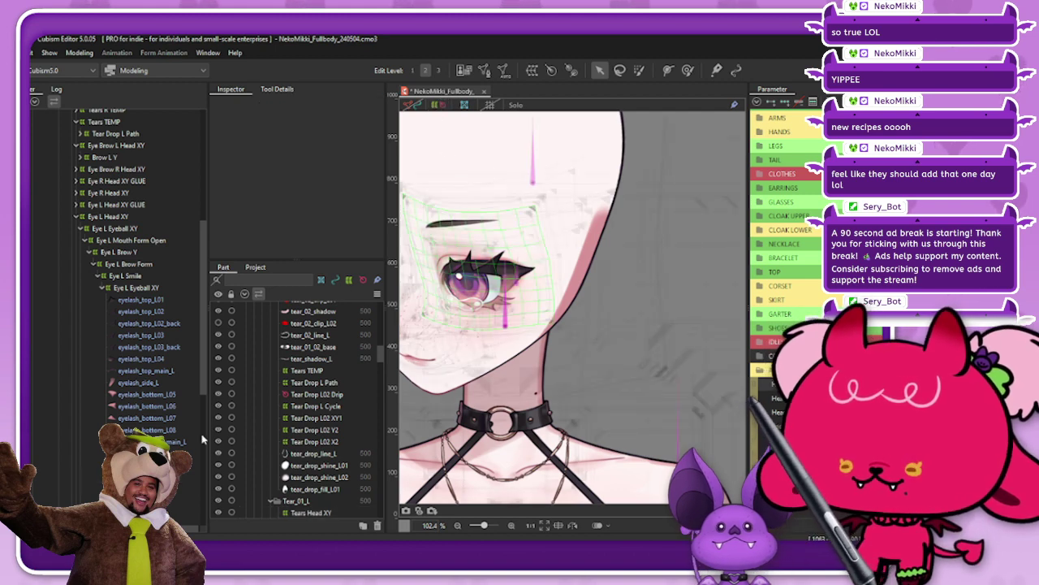
left_click(454, 317)
scroll(447, 299, "up", 2)
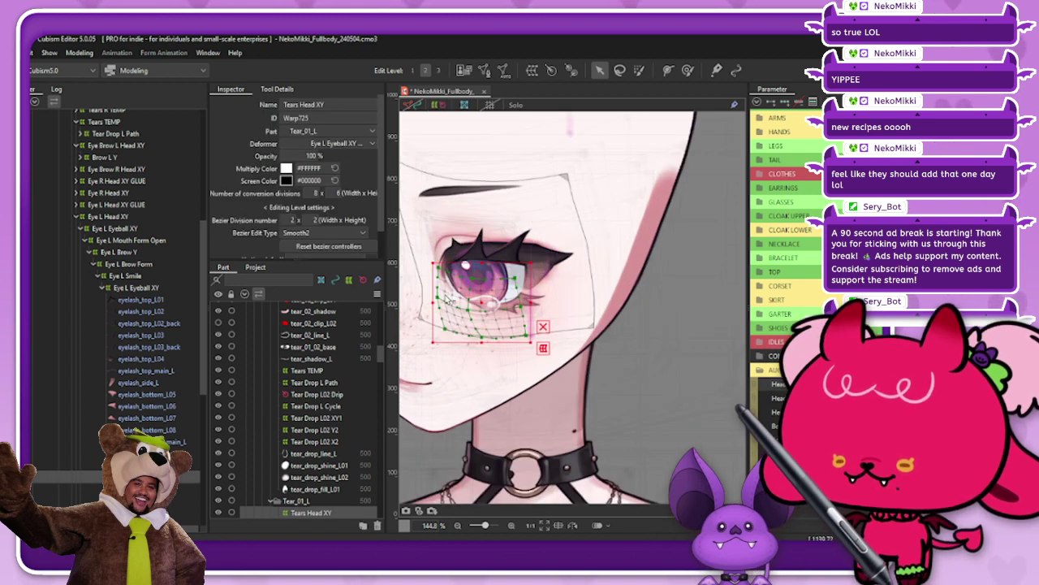
scroll(443, 306, "up", 1)
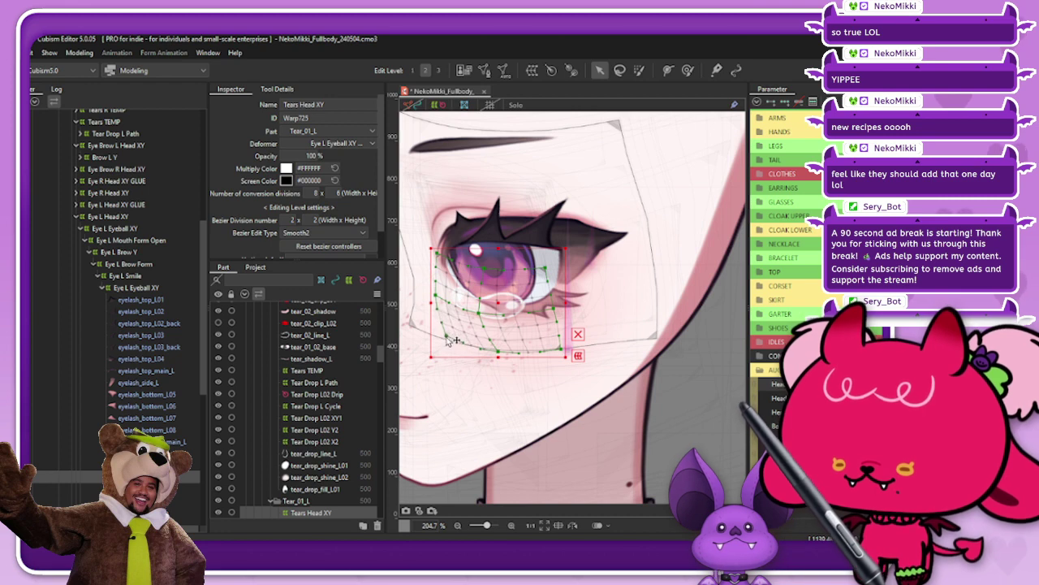
left_click_drag(436, 298, 437, 293)
left_click_drag(437, 257, 438, 250)
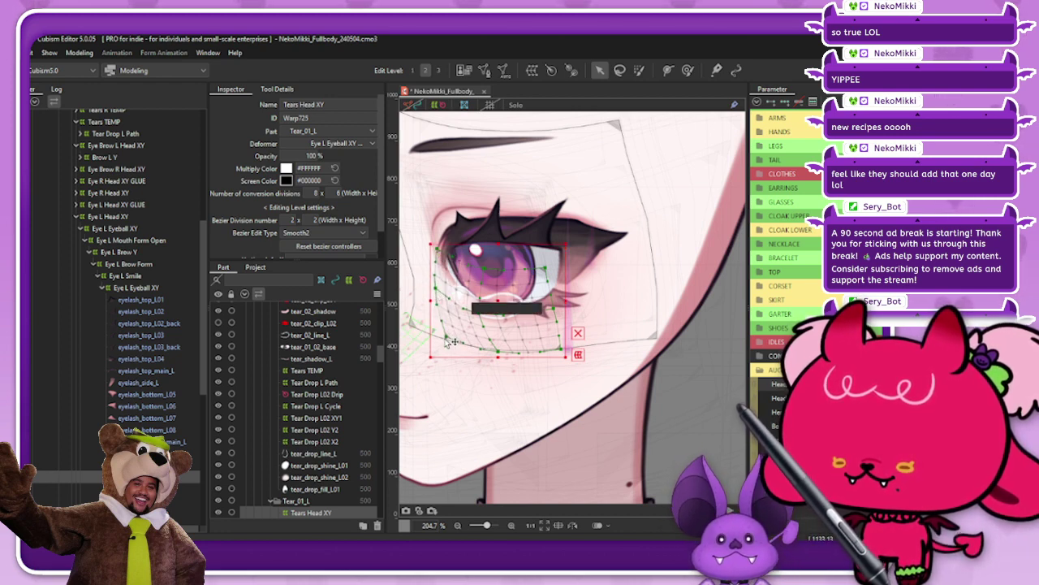
left_click_drag(446, 338, 446, 333)
left_click(573, 333)
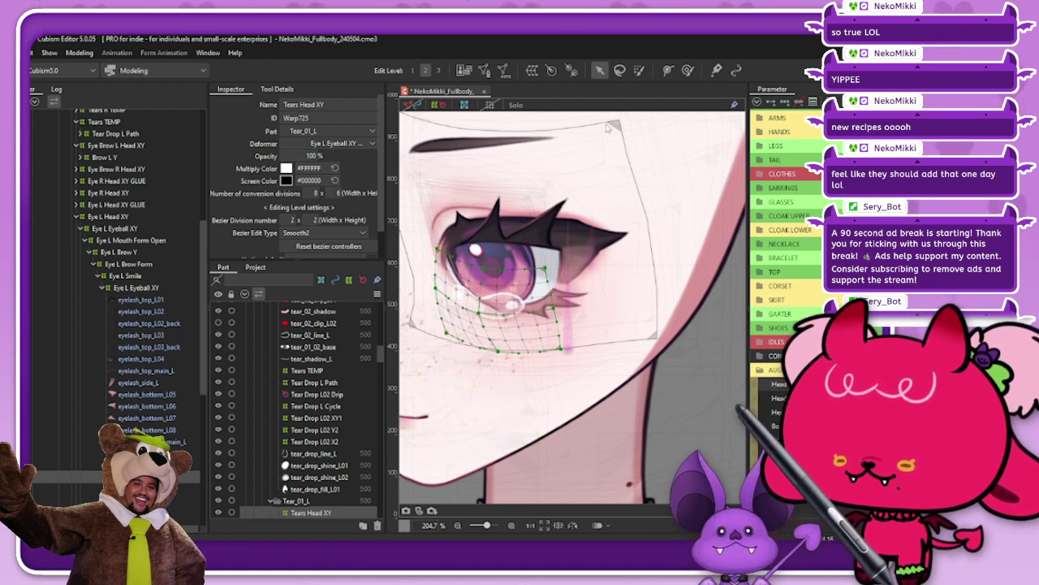
Smooth the inner lower part of the Tears Head XY grid with an enlarged deform brush
left_click(686, 71)
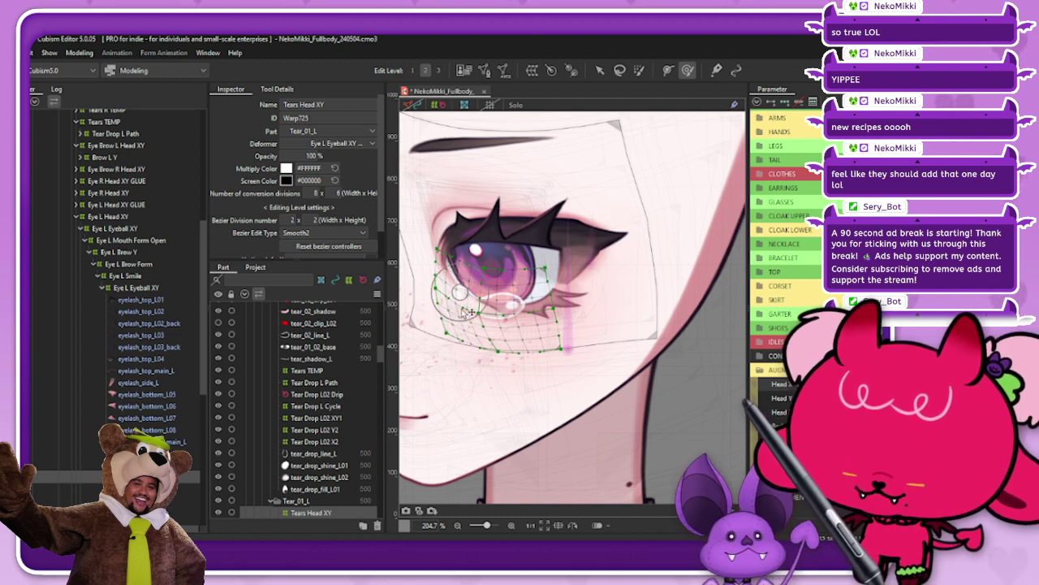
key("bracketright")
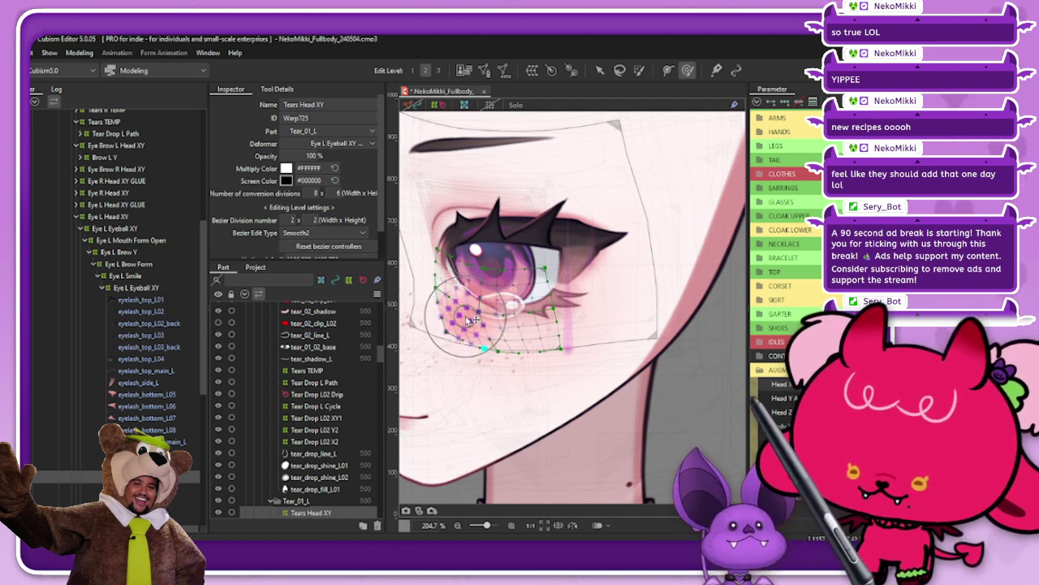
key("Escape")
scroll(553, 223, "down", 3)
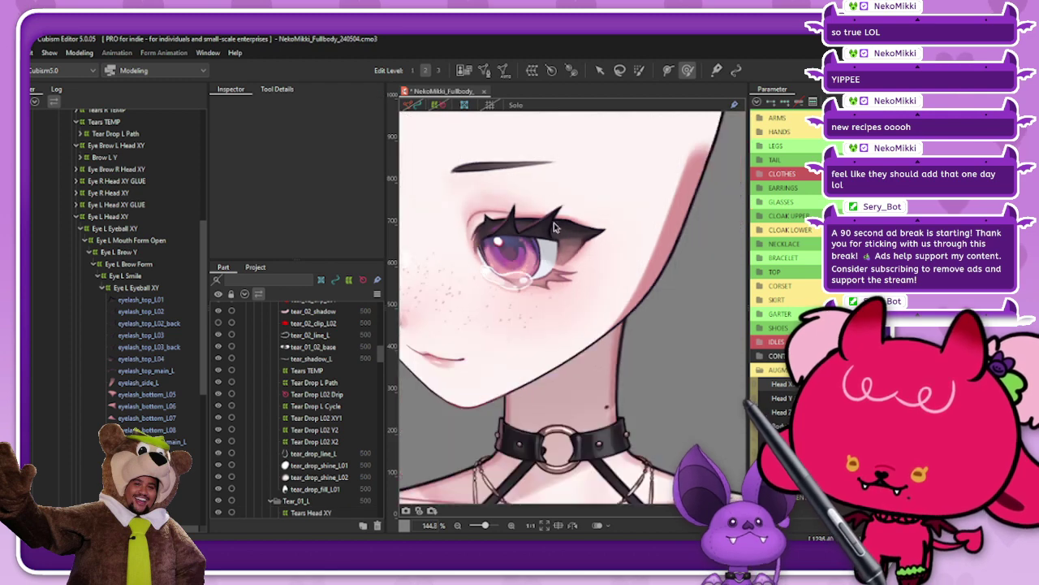
Nudge the inner part of the Tears Head XY grid along the left eye's lower lid for the head turned up toward the character's right
left_click_drag(873, 398, 902, 398)
scroll(644, 379, "down", 5)
scroll(616, 277, "up", 3)
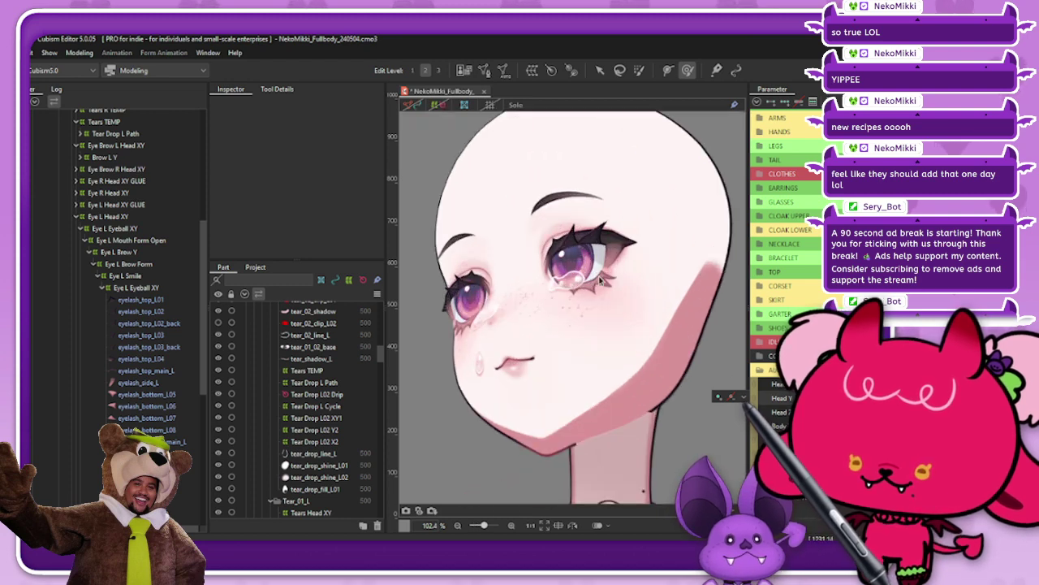
left_click(154, 476)
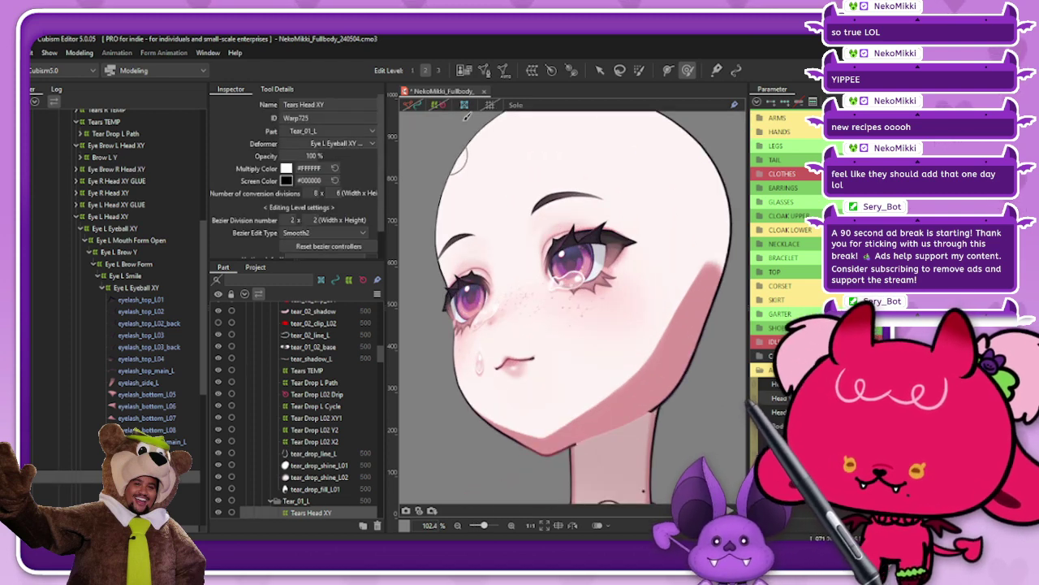
left_click(439, 105)
scroll(575, 298, "up", 3)
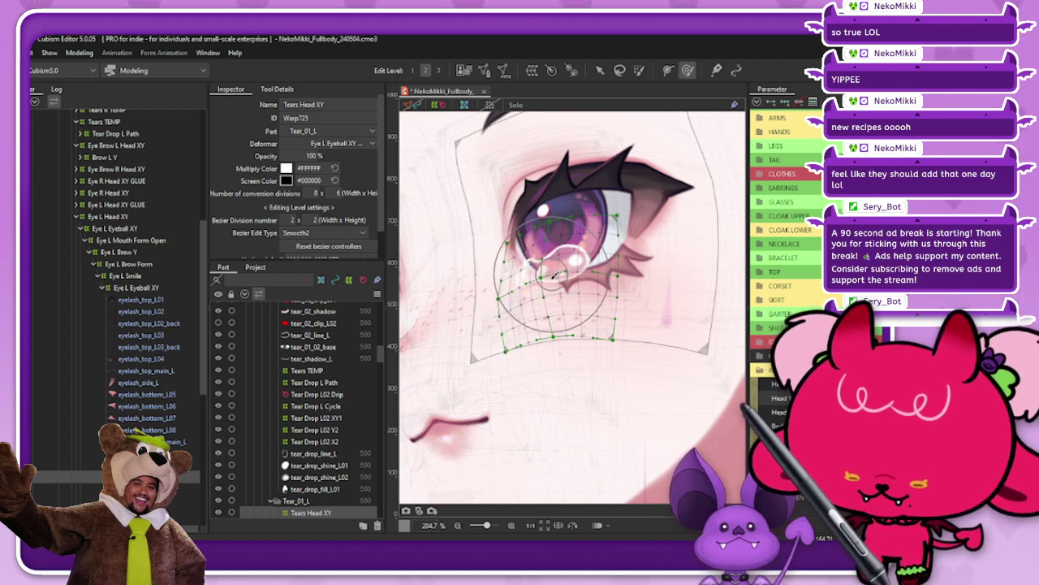
mouse_move(554, 263)
left_mouse_down()
mouse_move(545, 269)
mouse_move(550, 257)
left_mouse_up()
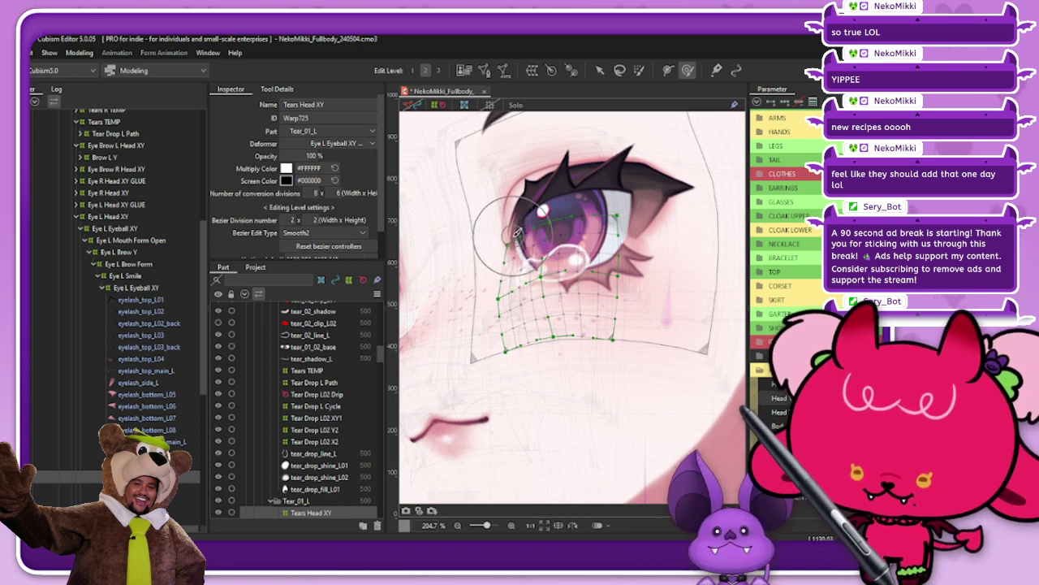
left_click(438, 105)
Check the tears with the head turned up toward the character's right while varying the Tear Cycle L parameter
scroll(587, 239, "down", 5)
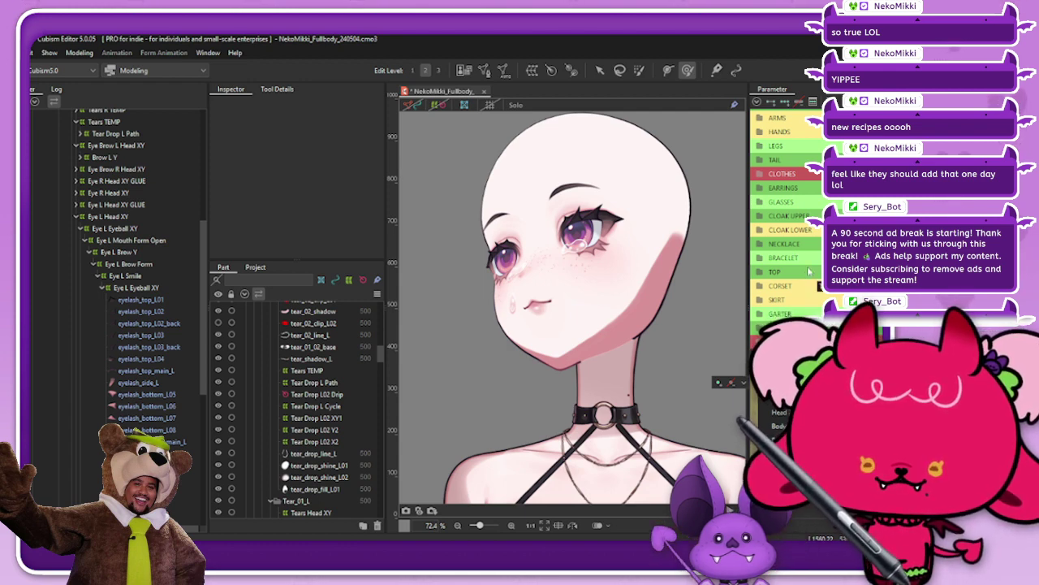
scroll(503, 286, "up", 3)
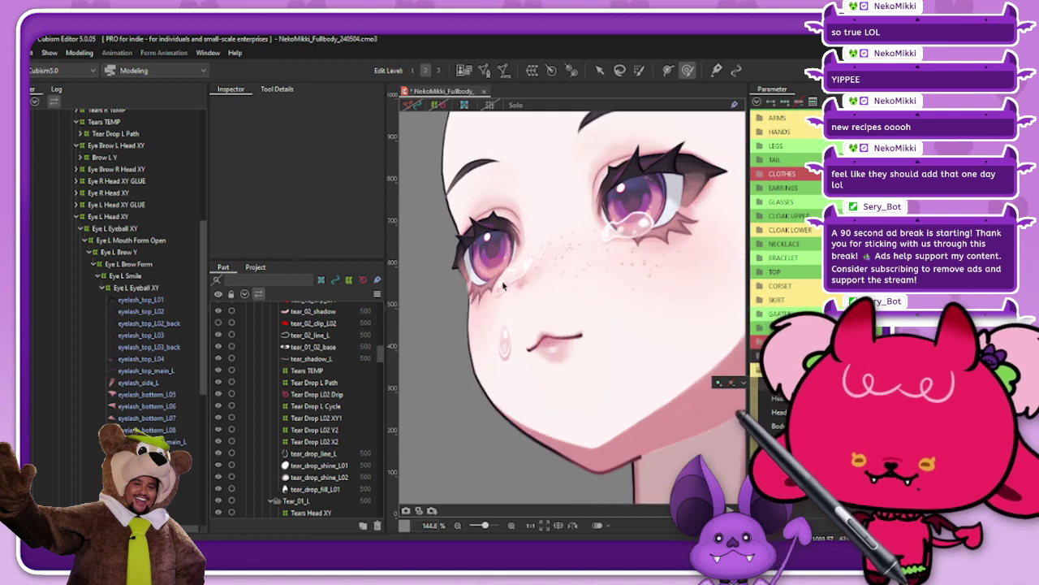
scroll(511, 276, "down", 3)
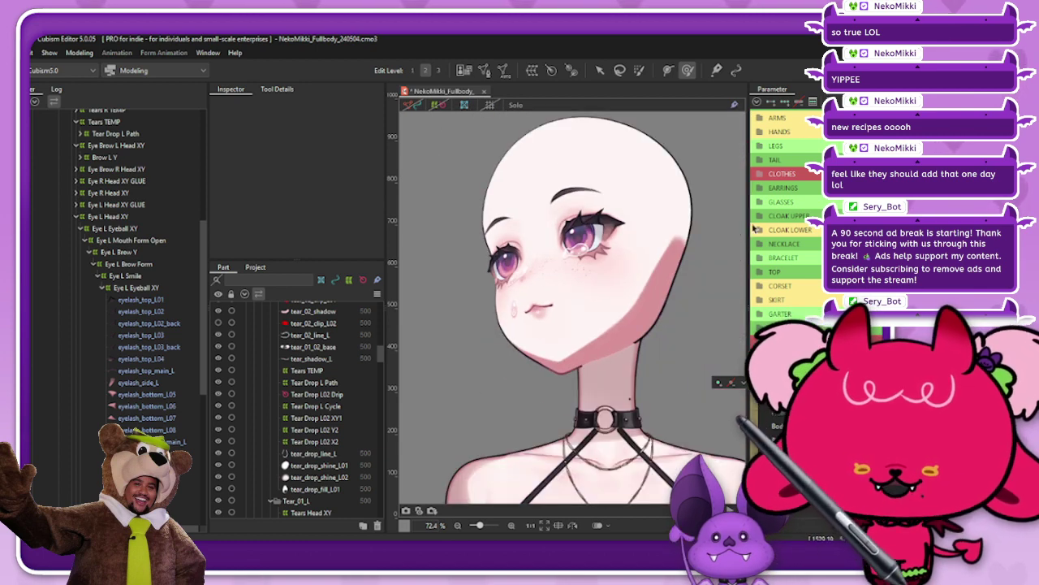
scroll(812, 247, "up", 2)
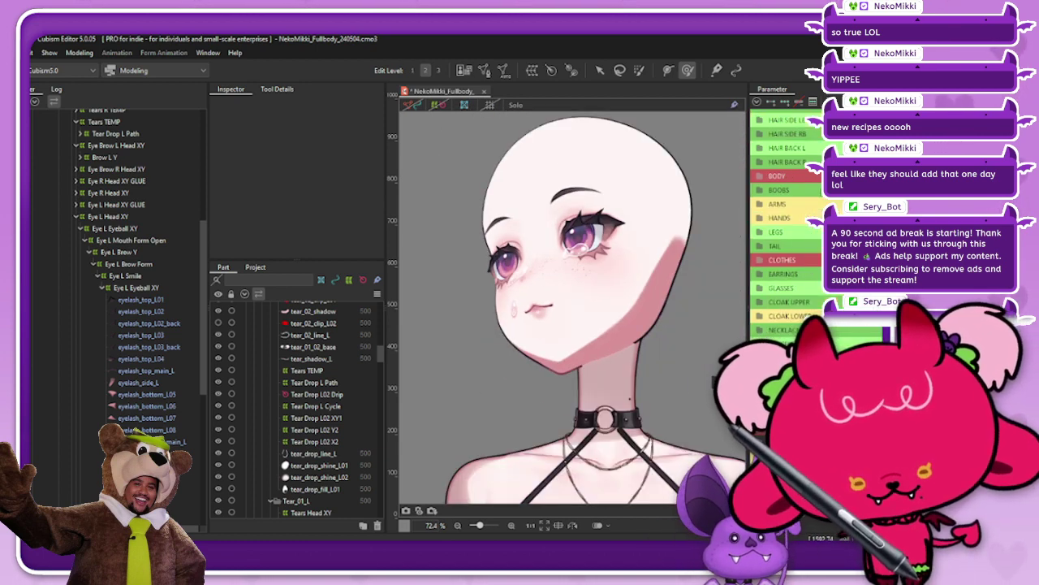
scroll(795, 211, "up", 10)
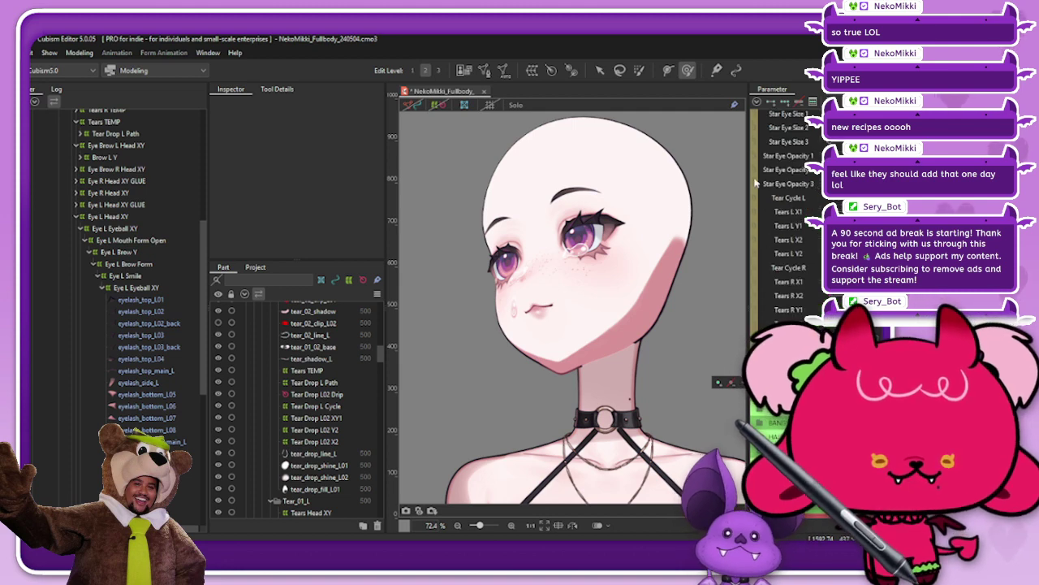
left_click(788, 198)
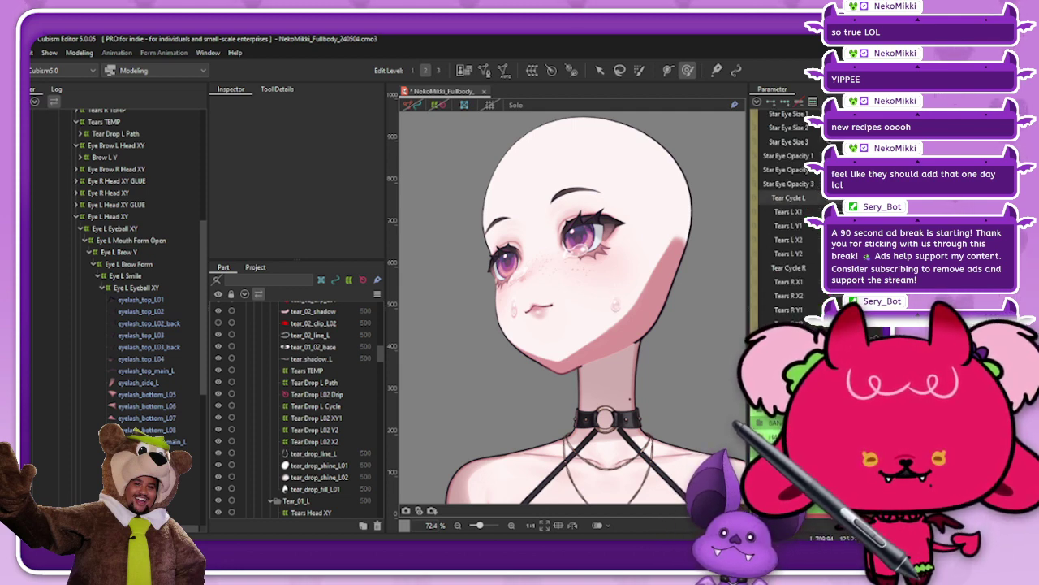
left_click_drag(841, 198, 826, 198)
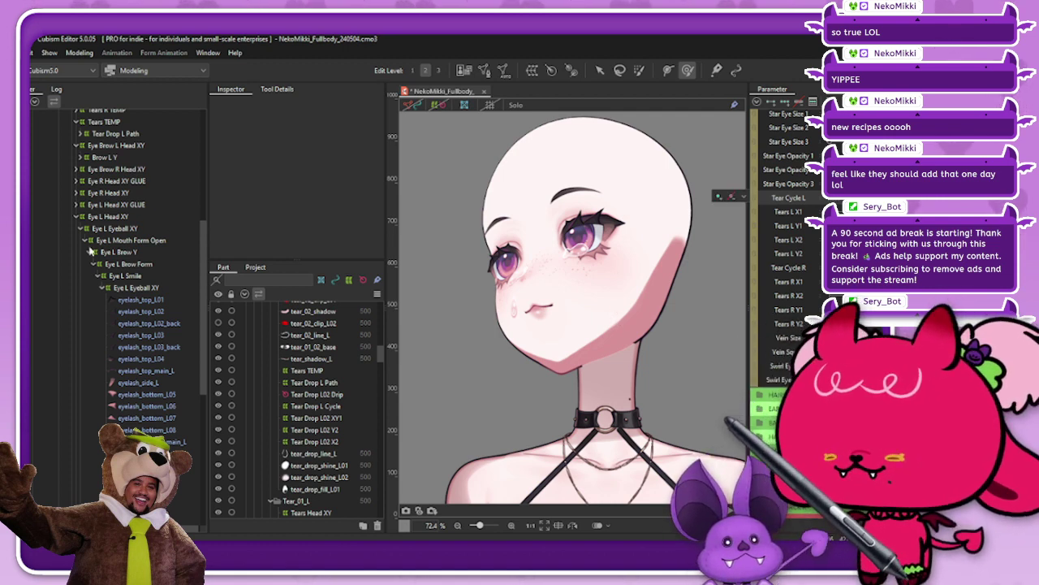
Move the Tear Drop L Path deformer out of Tears TEMP and nest it under the Face Eye Open deformer
left_click(75, 218)
scroll(93, 240, "up", 5)
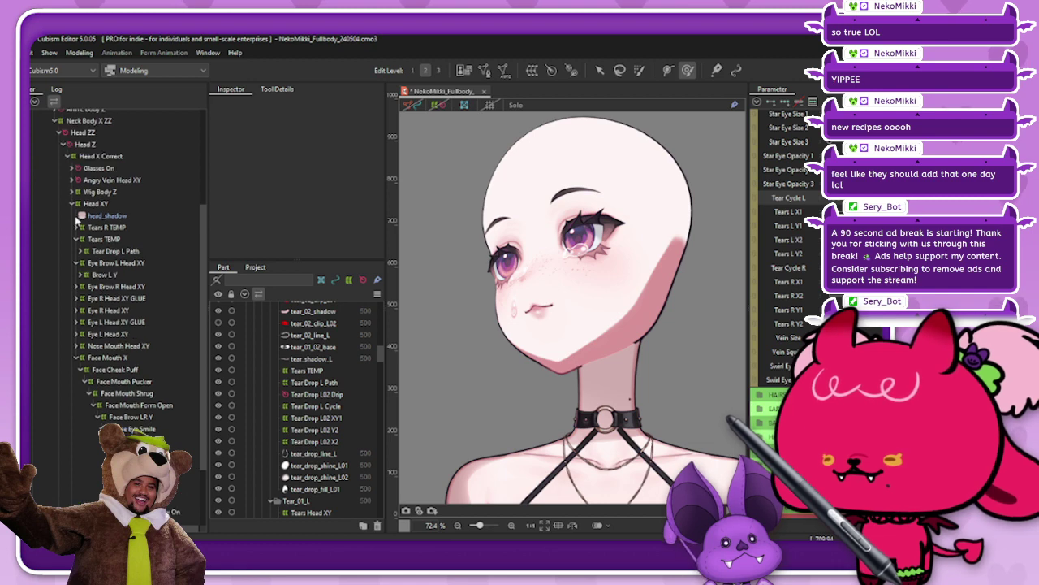
left_click(120, 294)
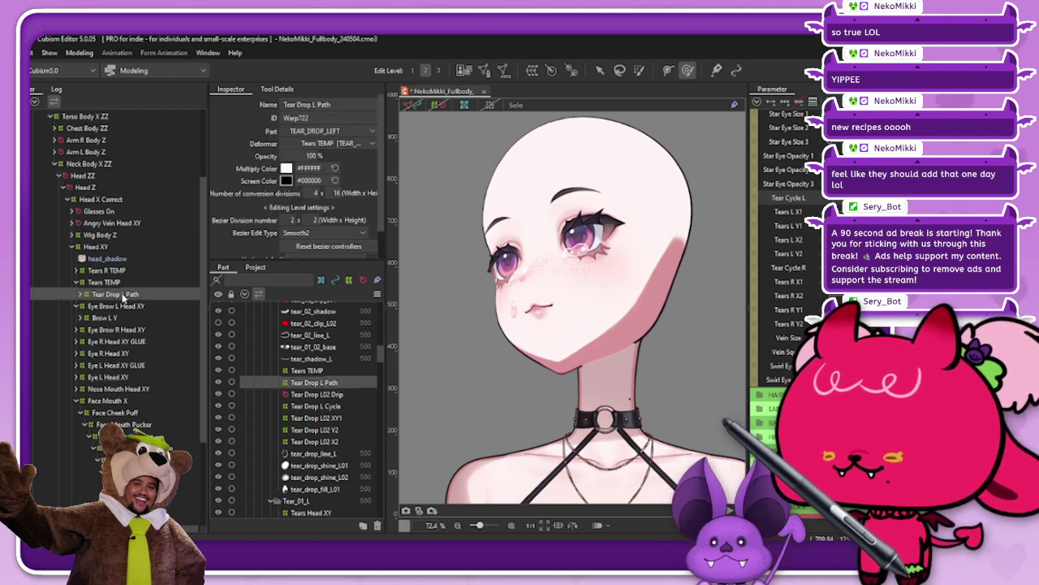
left_click(845, 198)
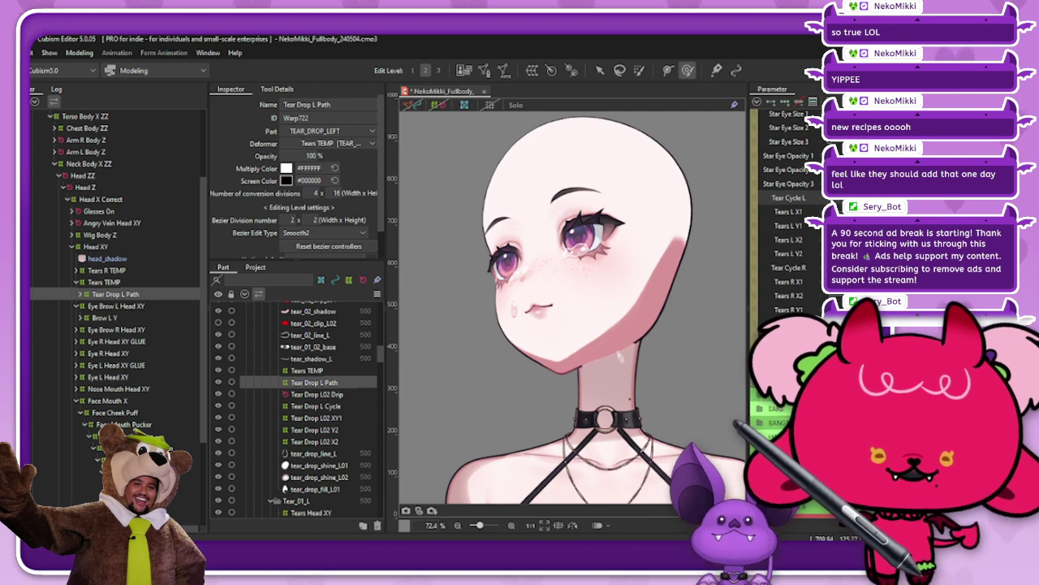
scroll(784, 219, "down", 5)
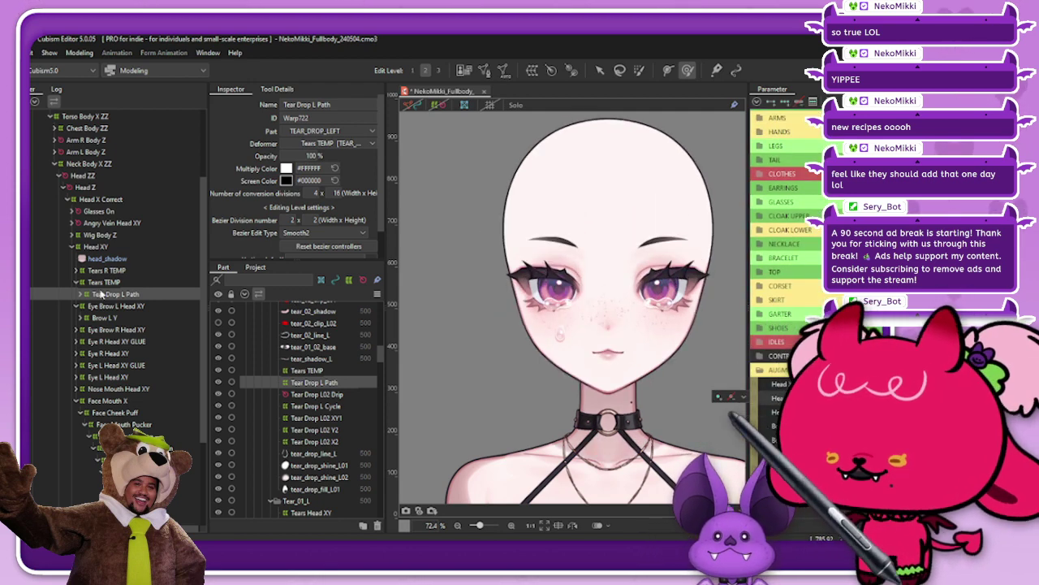
scroll(90, 317, "down", 3)
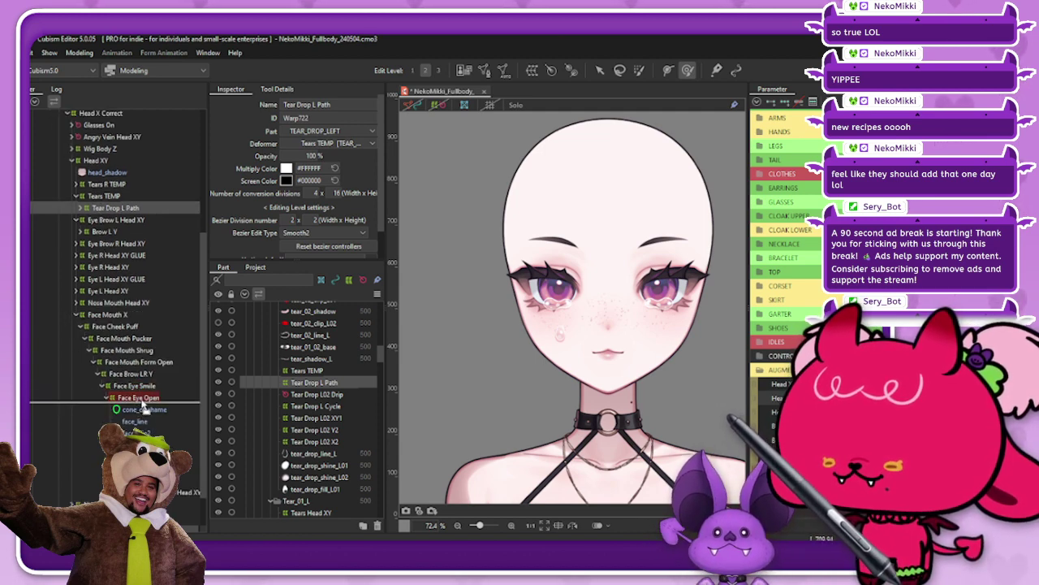
left_click_drag(143, 409, 145, 400)
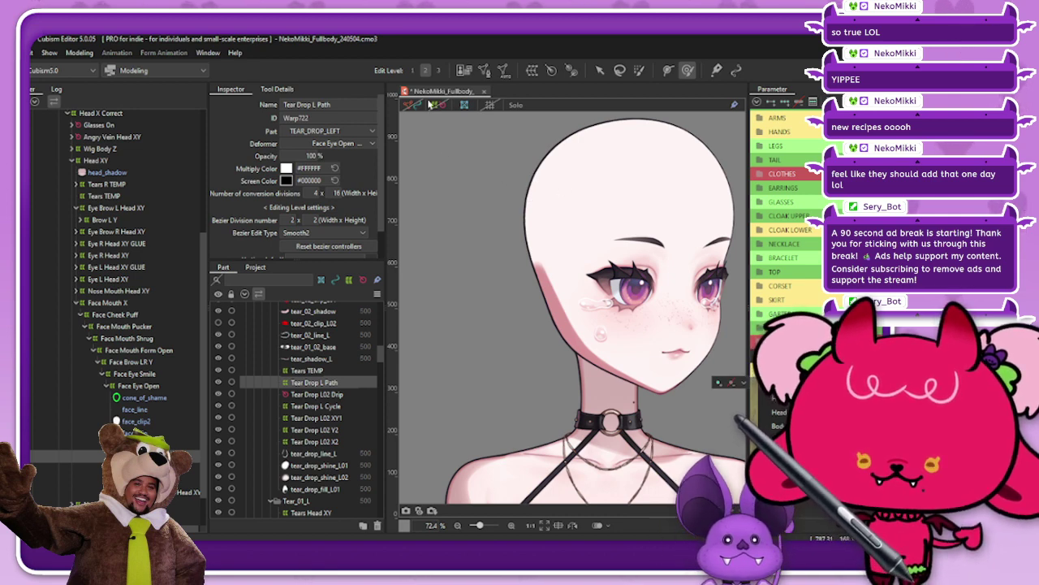
Examine the Tear Drop L Path grid with the head turned toward the character's left and the teardrop partway through Tear Cycle L
scroll(784, 244, "up", 8)
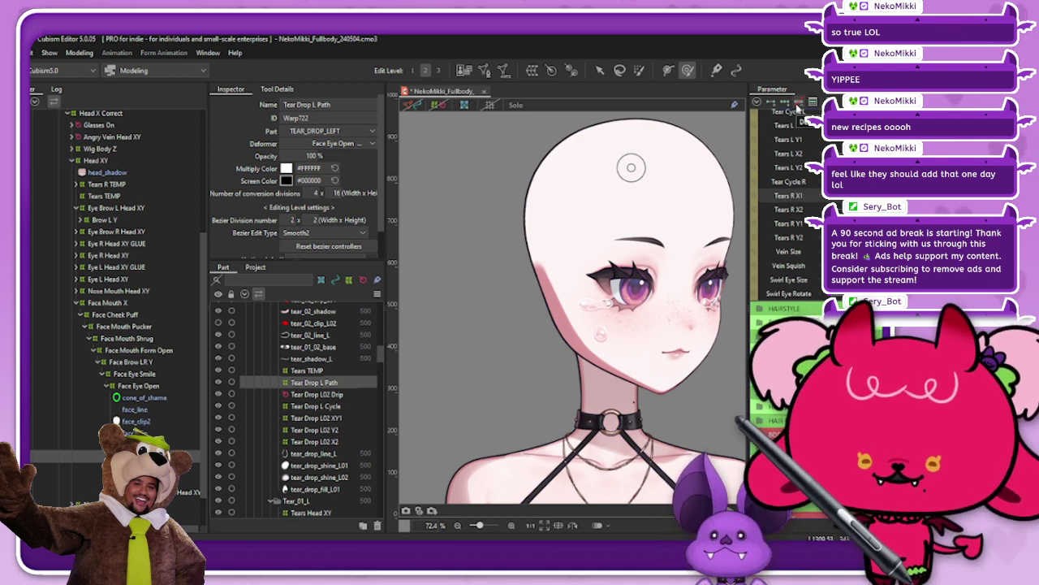
scroll(820, 273, "down", 8)
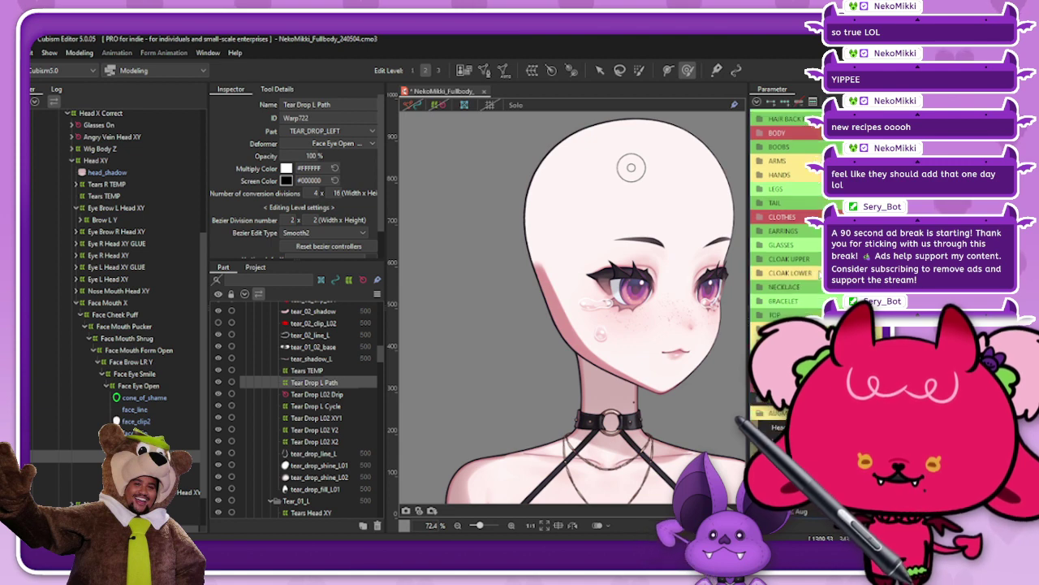
scroll(792, 203, "down", 10)
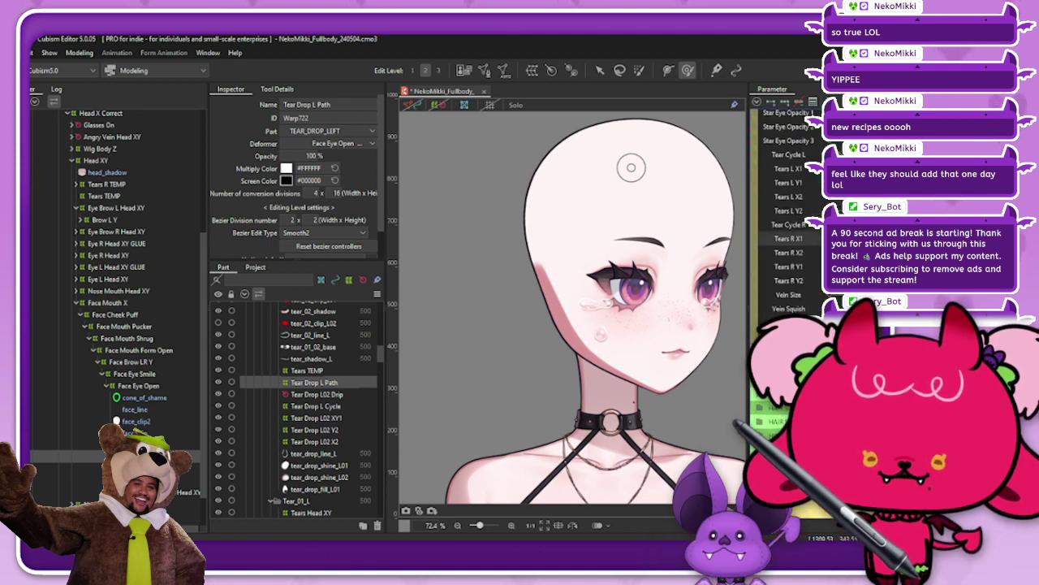
scroll(788, 239, "up", 2)
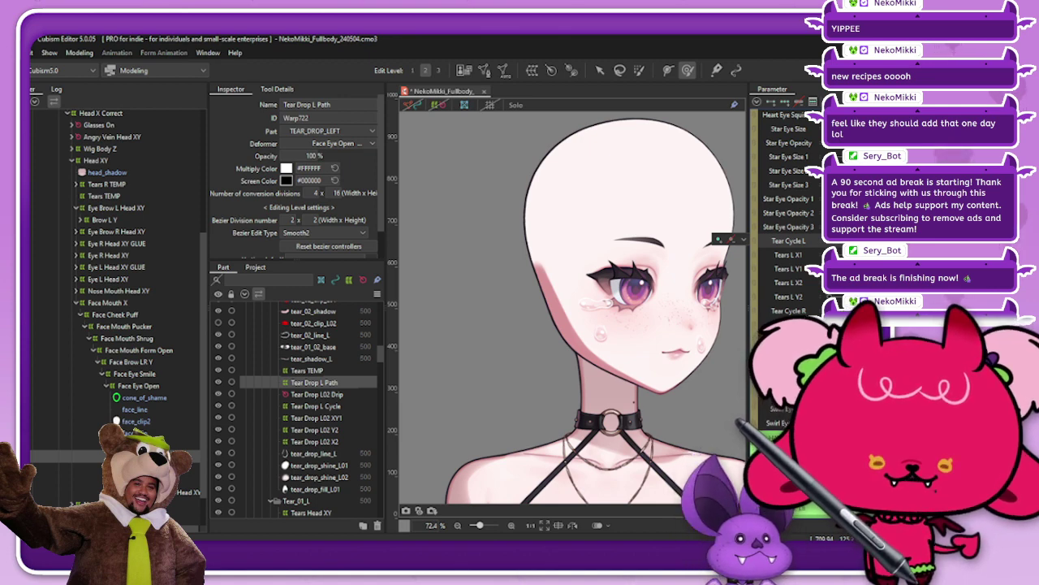
left_click(439, 106)
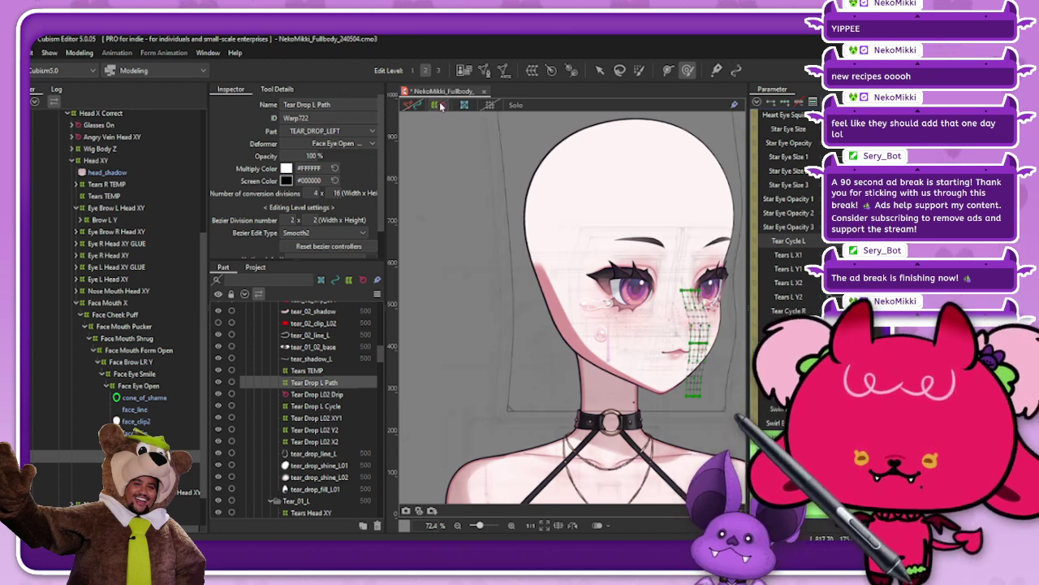
scroll(797, 241, "down", 8)
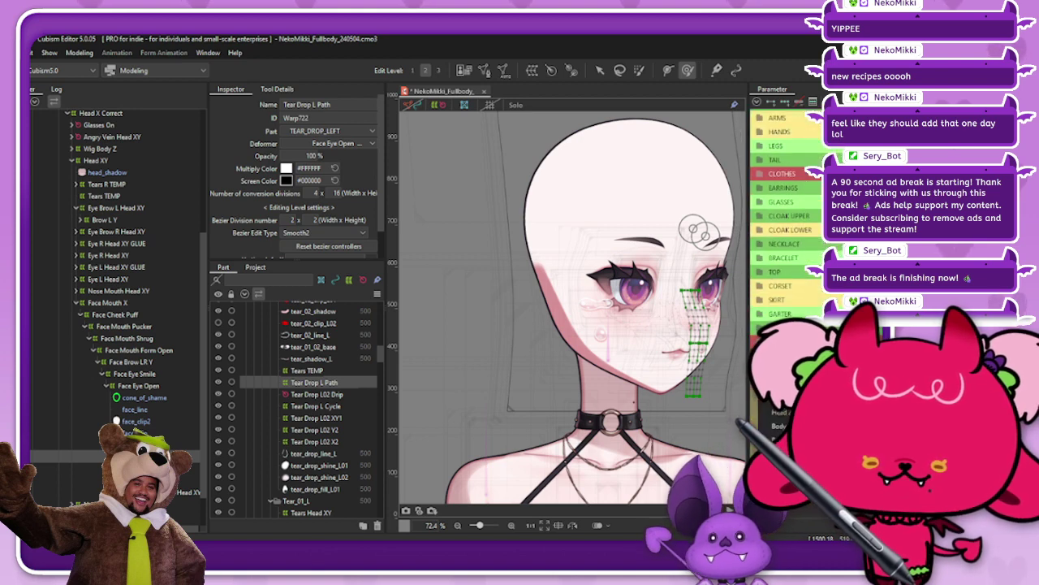
Delete the old head-angle keys from Tear Drop L Path, compare using undo and redo, and save the model
left_click(791, 369)
scroll(789, 239, "up", 8)
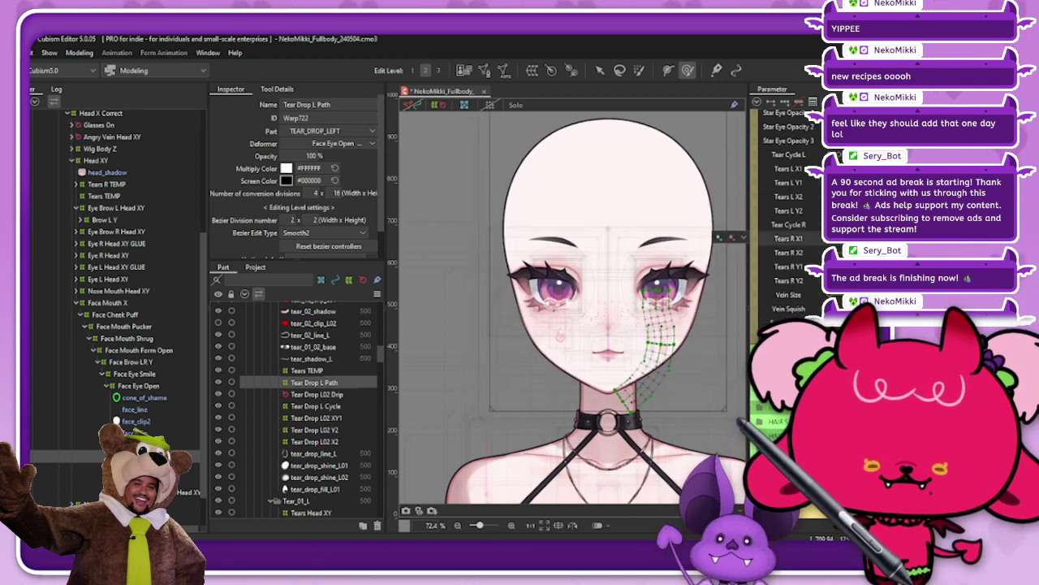
scroll(786, 243, "down", 8)
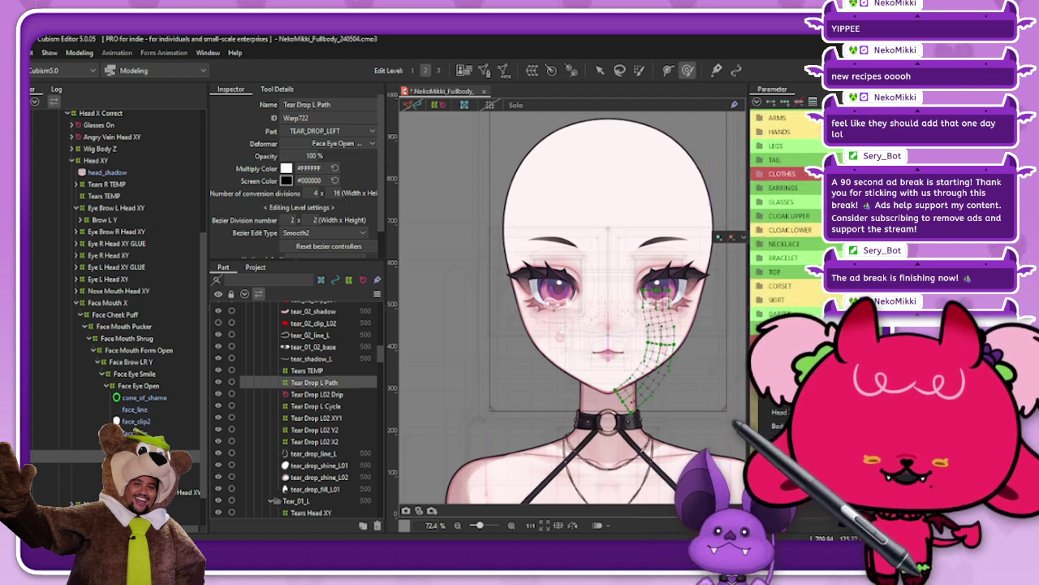
scroll(799, 245, "down", 10)
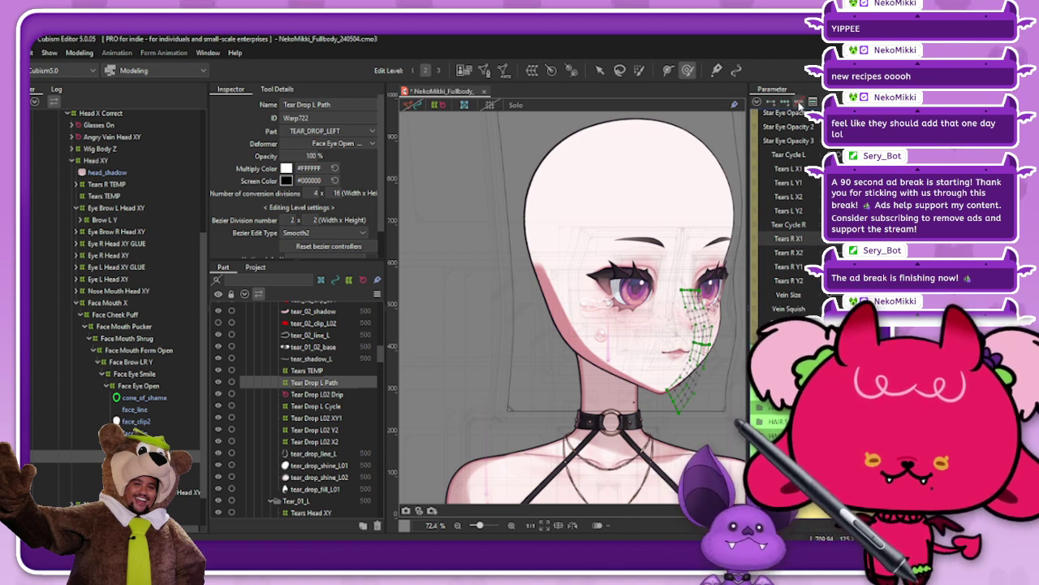
left_click(799, 105)
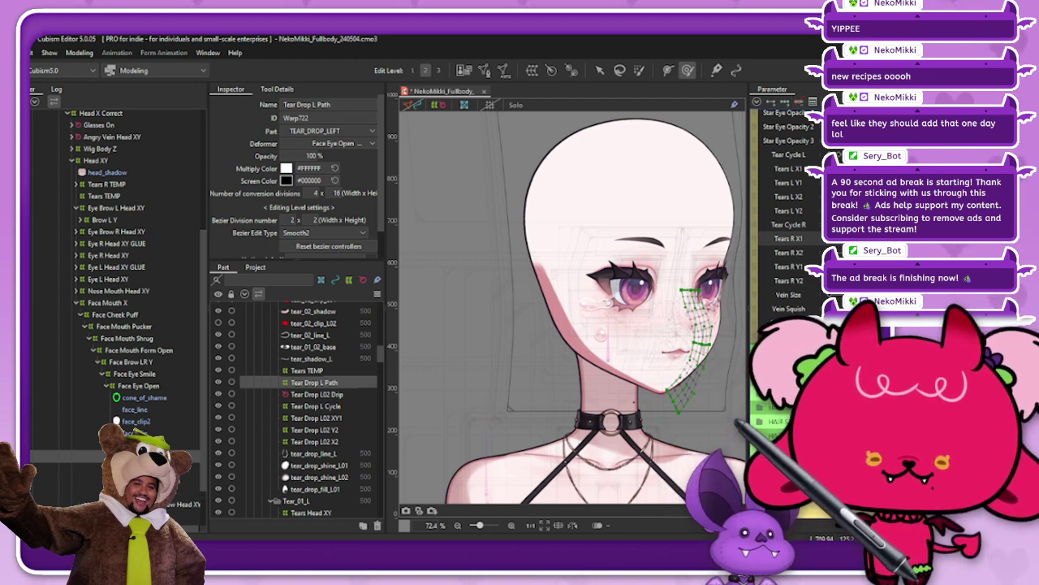
key("ctrl+z")
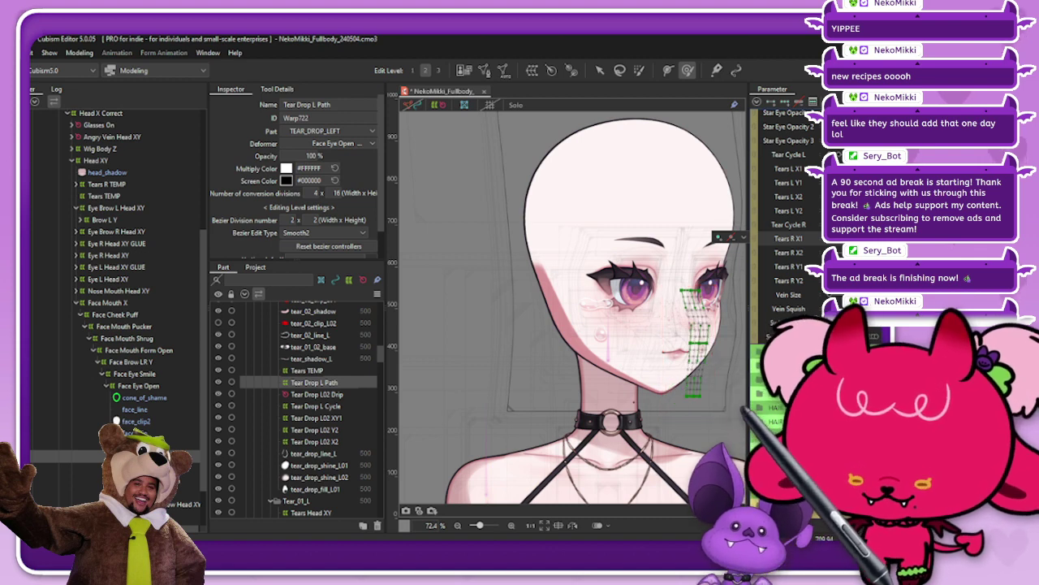
key("ctrl+y")
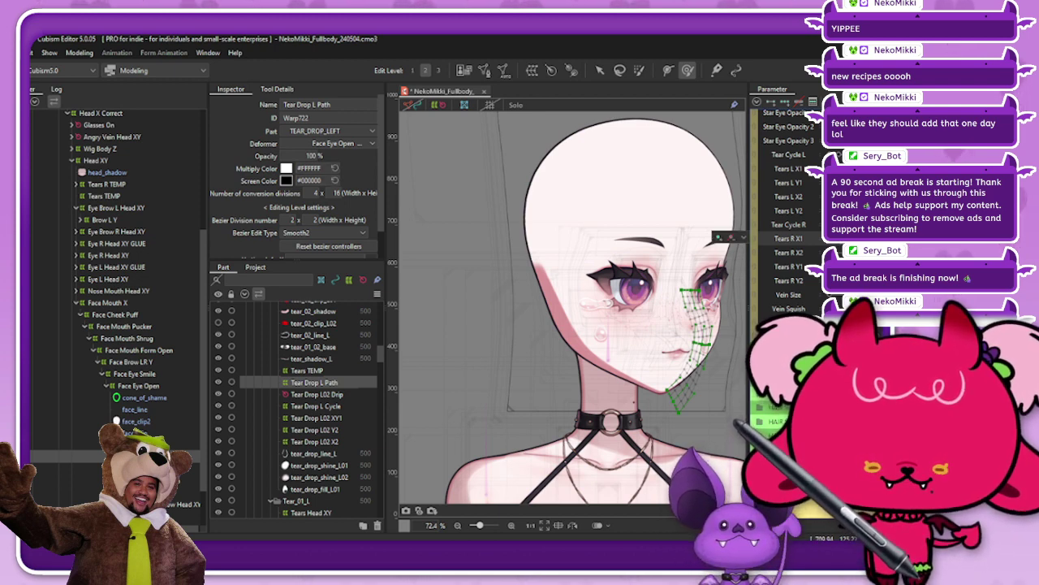
key("ctrl+s")
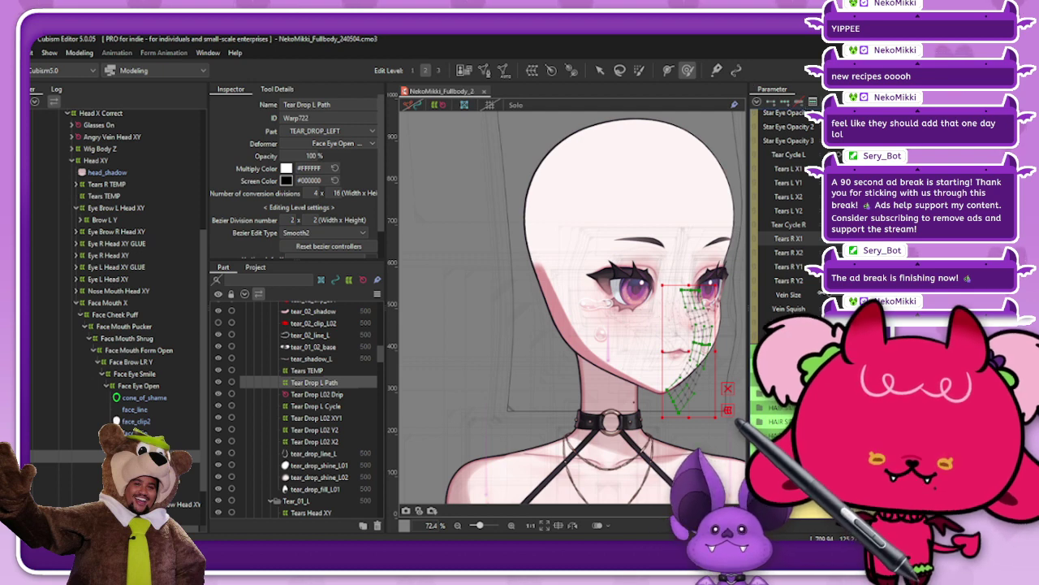
Reshape the upper and middle Tear Drop L Path grid along the far cheek with the deform brush, head turned toward the character's left
scroll(786, 238, "up", 5)
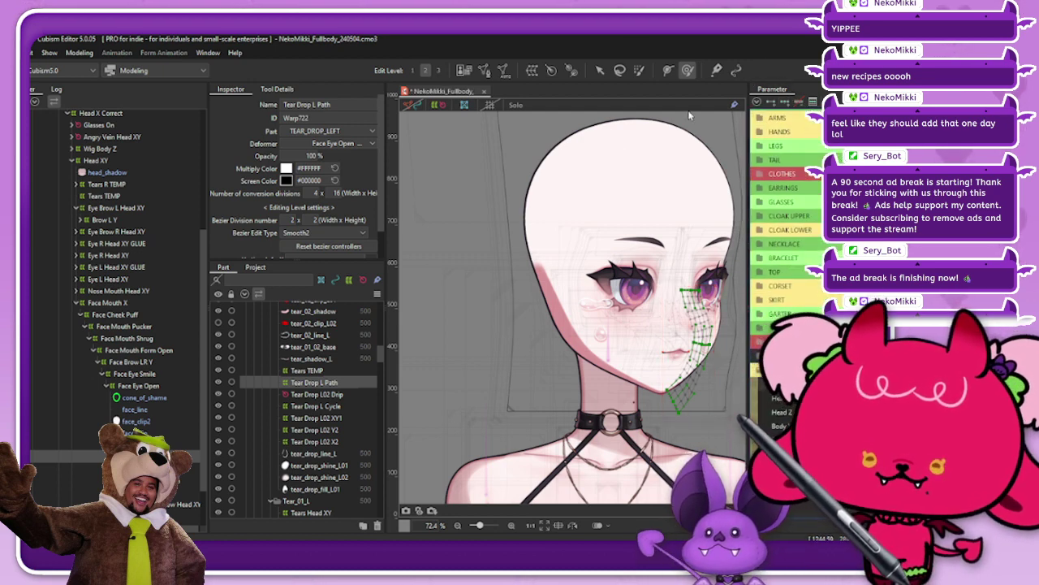
scroll(700, 276, "up", 3)
scroll(624, 253, "down", 3)
scroll(711, 296, "up", 3)
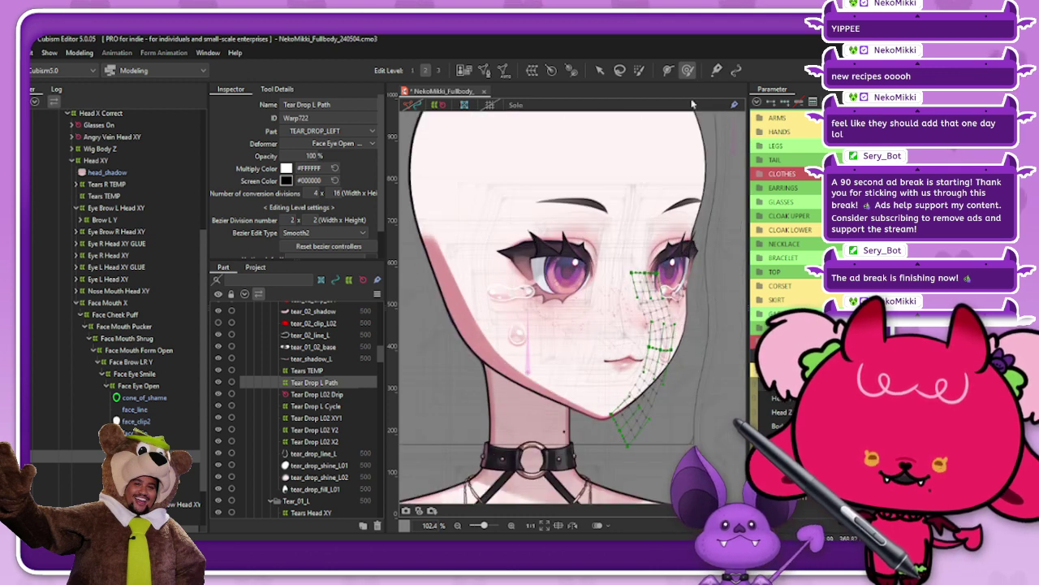
key("b")
left_click_drag(630, 349, 714, 350)
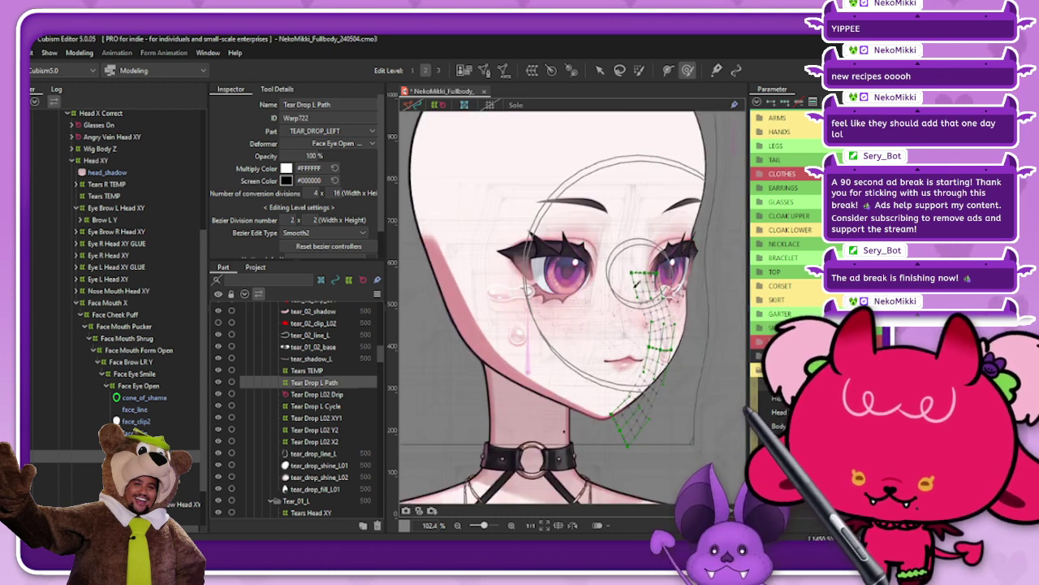
mouse_move(624, 278)
left_mouse_down()
mouse_move(673, 299)
mouse_move(665, 298)
mouse_move(681, 334)
mouse_move(686, 326)
left_mouse_up()
key("ctrl+z")
left_click_drag(638, 244, 649, 232)
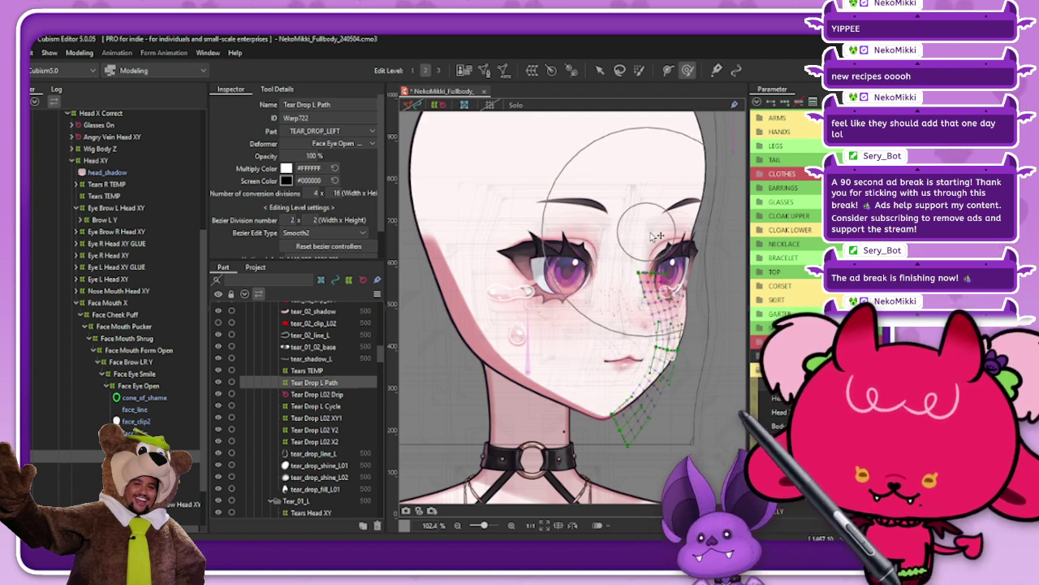
mouse_move(675, 331)
left_mouse_down()
mouse_move(661, 305)
mouse_move(681, 323)
left_mouse_up()
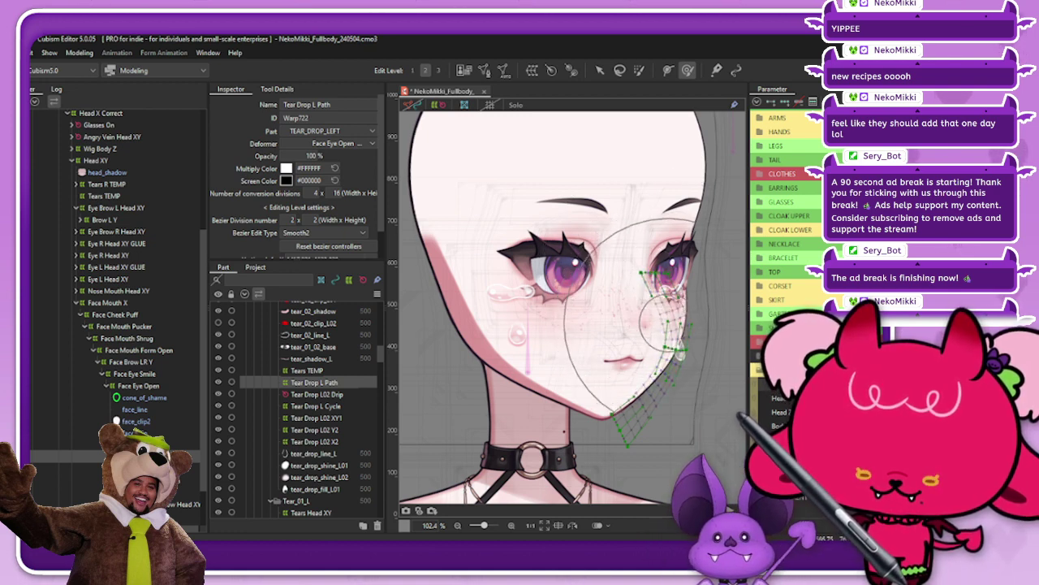
Check how the teardrop travels along the far cheek by varying Tear Cycle L with the deformers hidden
left_click(569, 149)
scroll(784, 211, "down", 8)
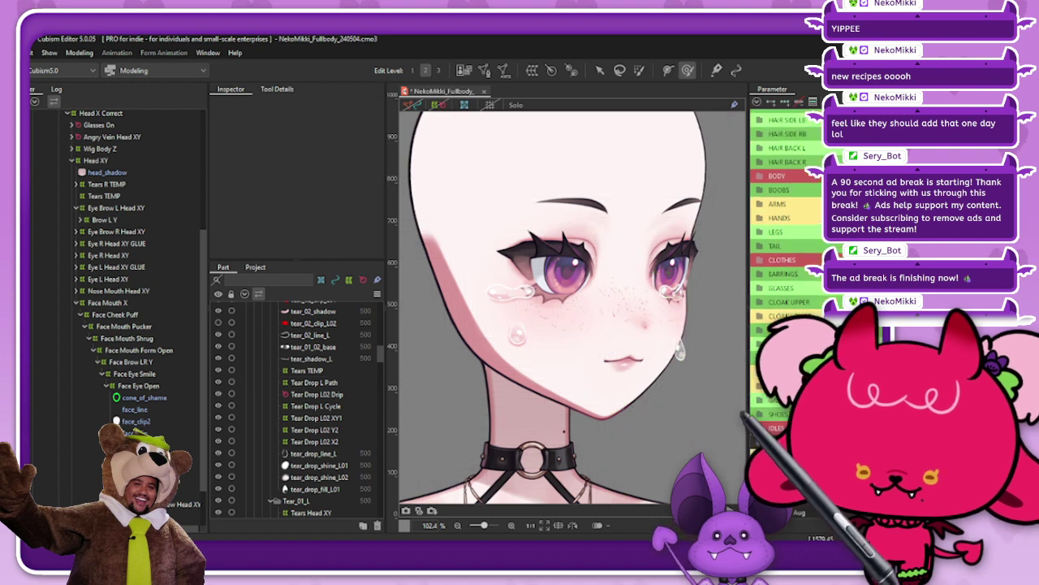
scroll(784, 211, "up", 3)
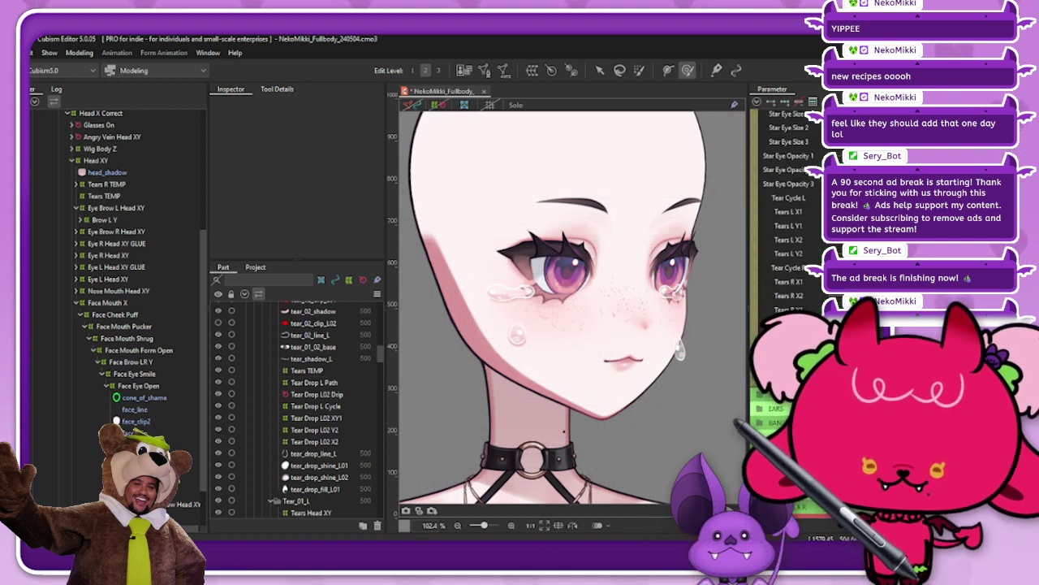
scroll(784, 211, "up", 3)
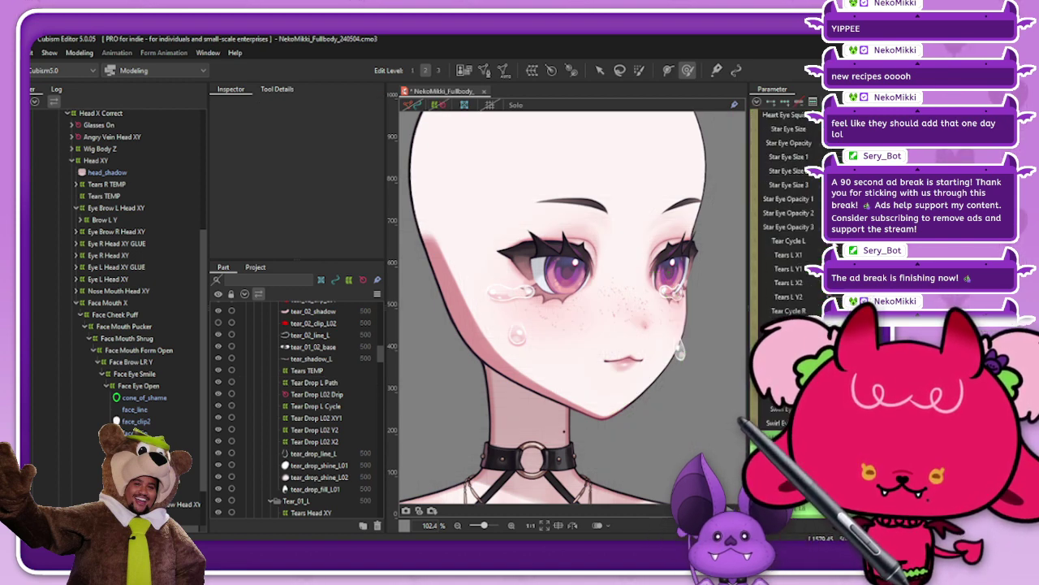
left_click_drag(828, 243, 839, 245)
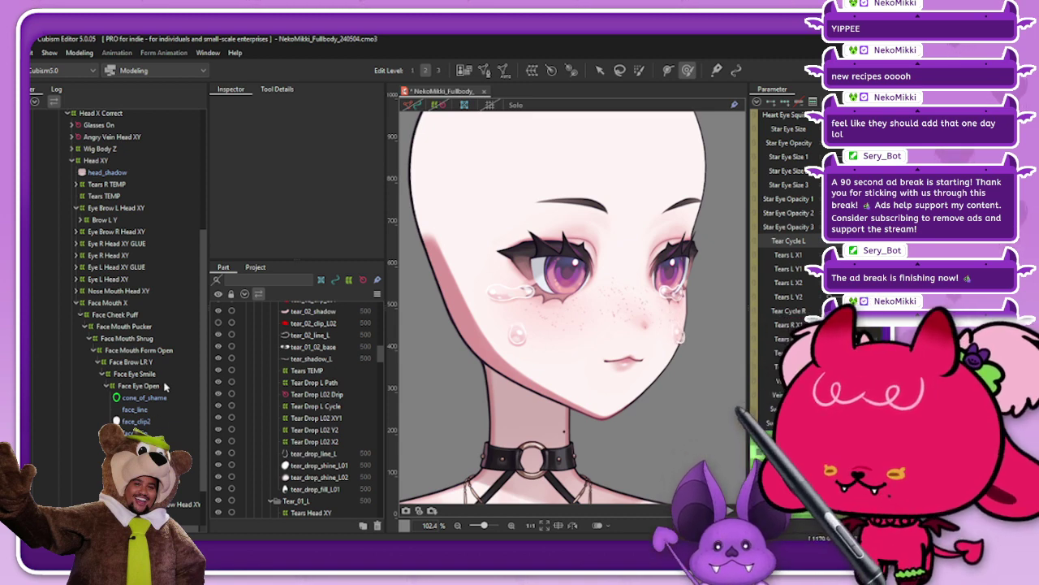
Refine the Tear Drop L Path grid below the far eye and along the cheek with a smaller deform brush
left_click(315, 381)
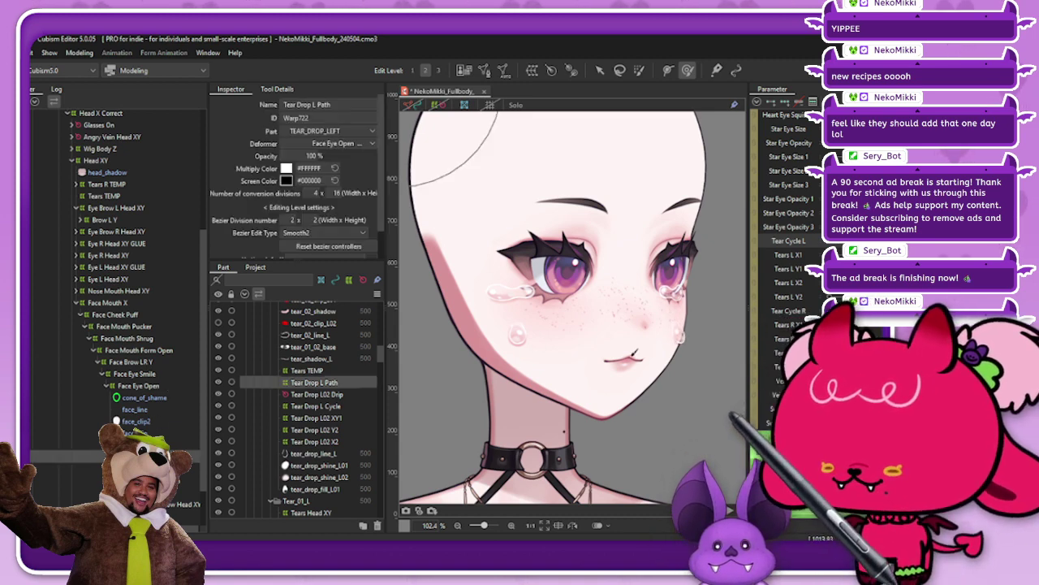
left_click(438, 105)
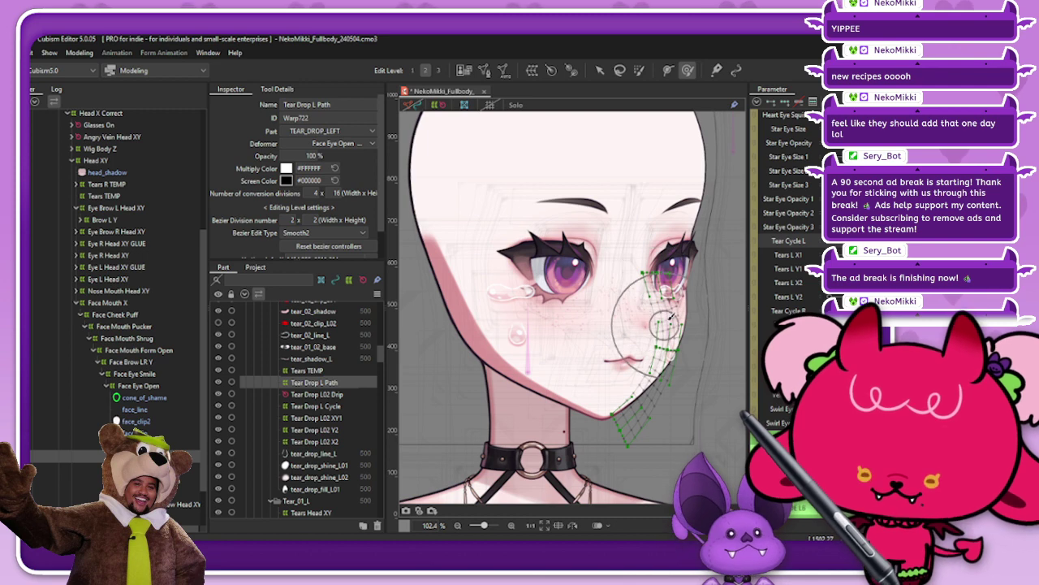
scroll(666, 321, "up", 2)
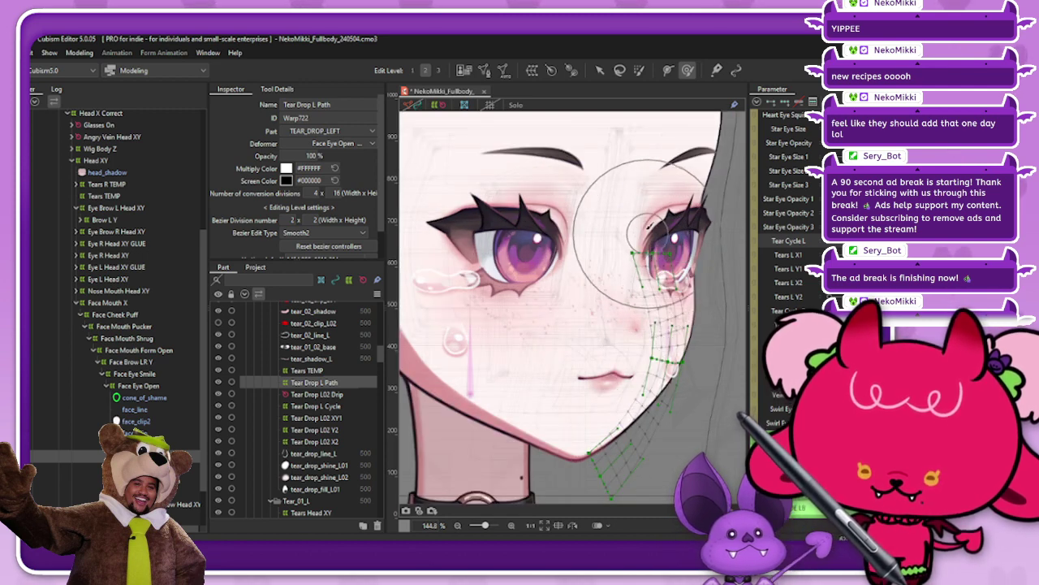
left_click_drag(664, 269, 656, 268)
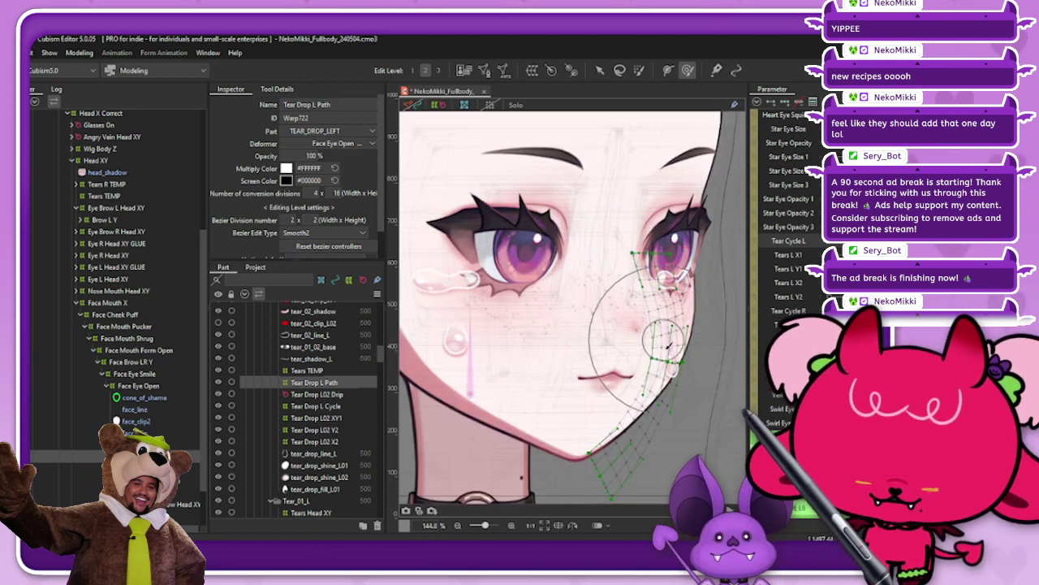
left_click_drag(664, 309, 693, 334)
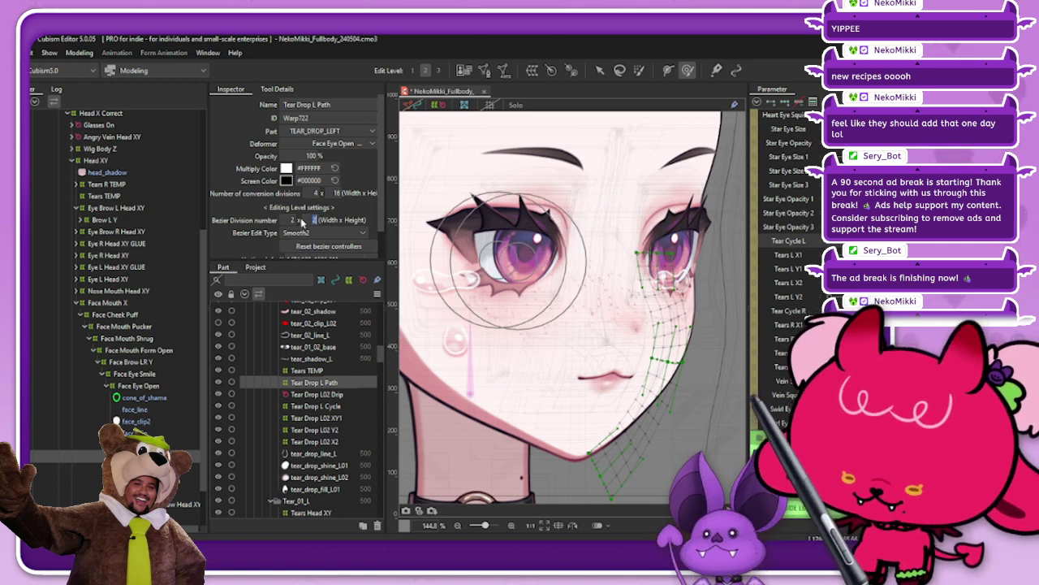
Set the Tear Drop L Path Bezier division height to 4 and fit the extra control points to the cheek curve
type("4")
key("Return")
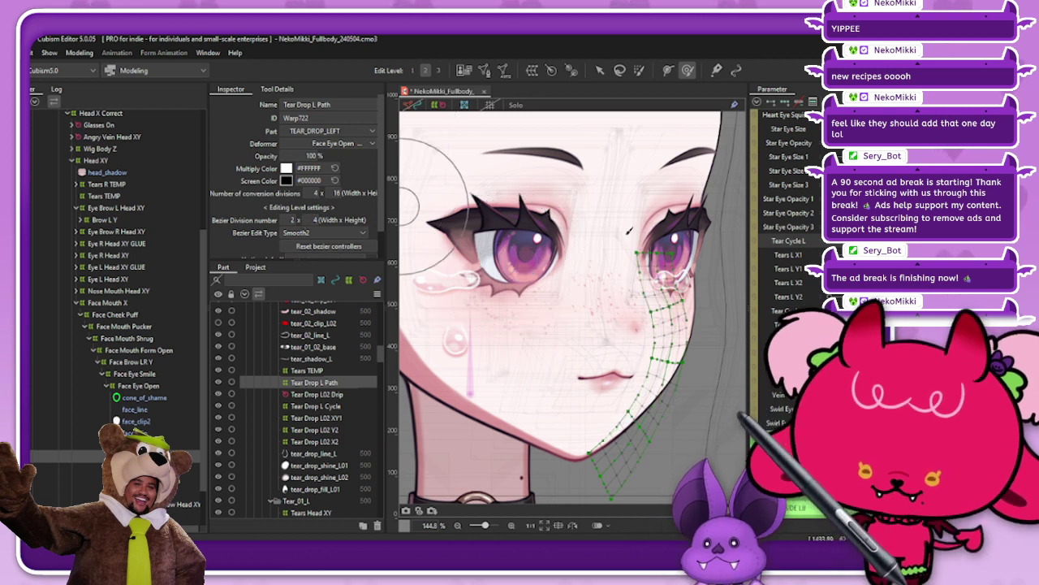
left_click(599, 70)
scroll(690, 284, "up", 2)
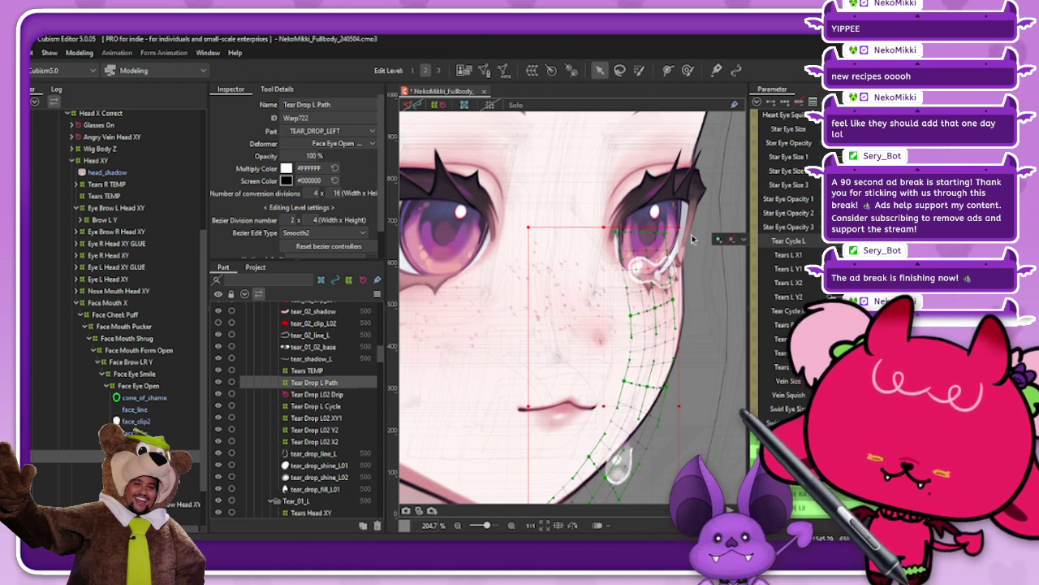
scroll(693, 238, "down", 3)
scroll(648, 232, "up", 2)
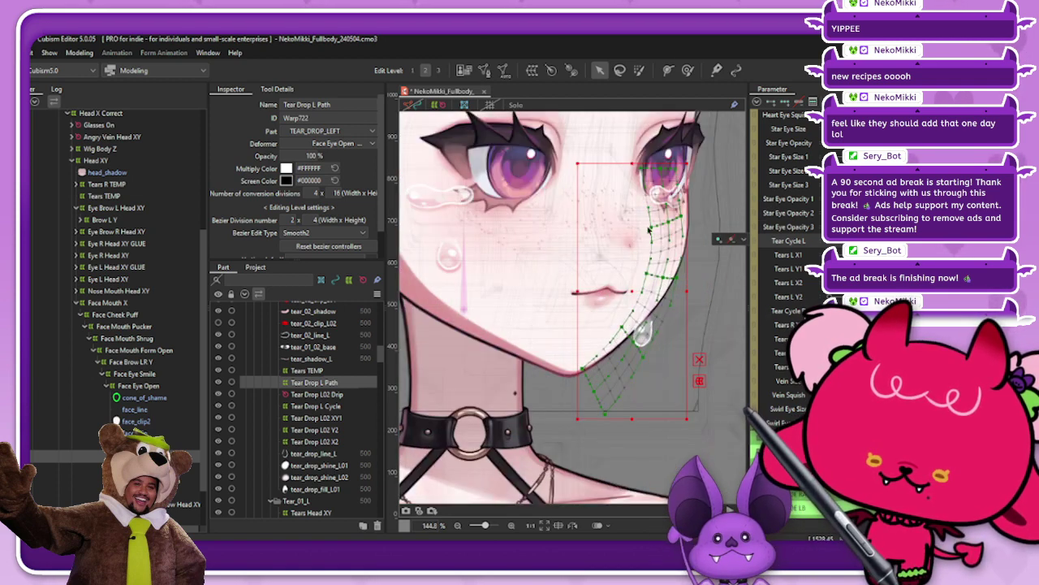
Push the lower part of the Tear Drop L Path grid inward along the jawline and chin with the deform brush
left_click(690, 72)
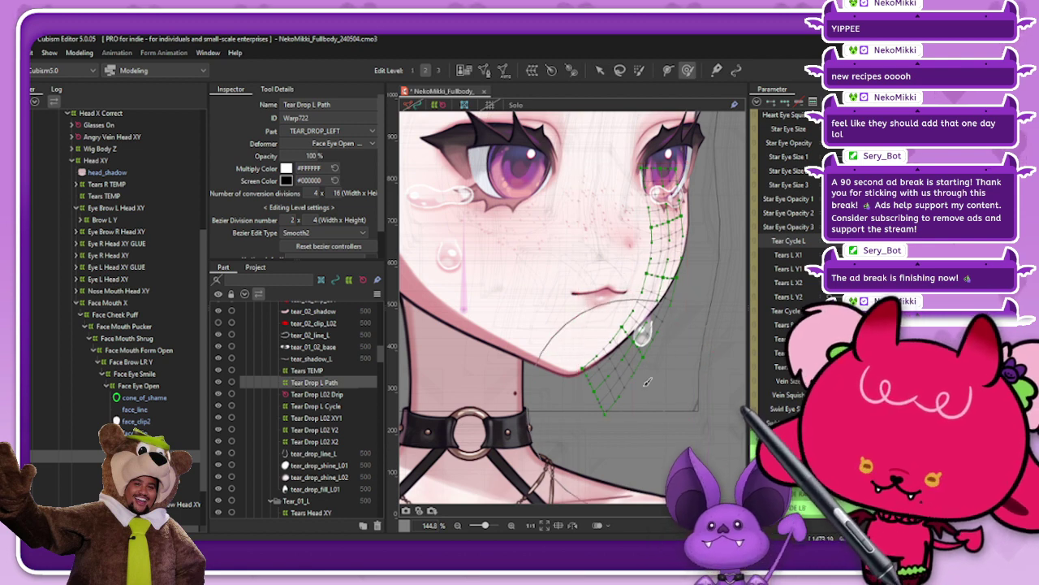
left_click_drag(651, 376, 631, 400)
left_click_drag(628, 377, 621, 375)
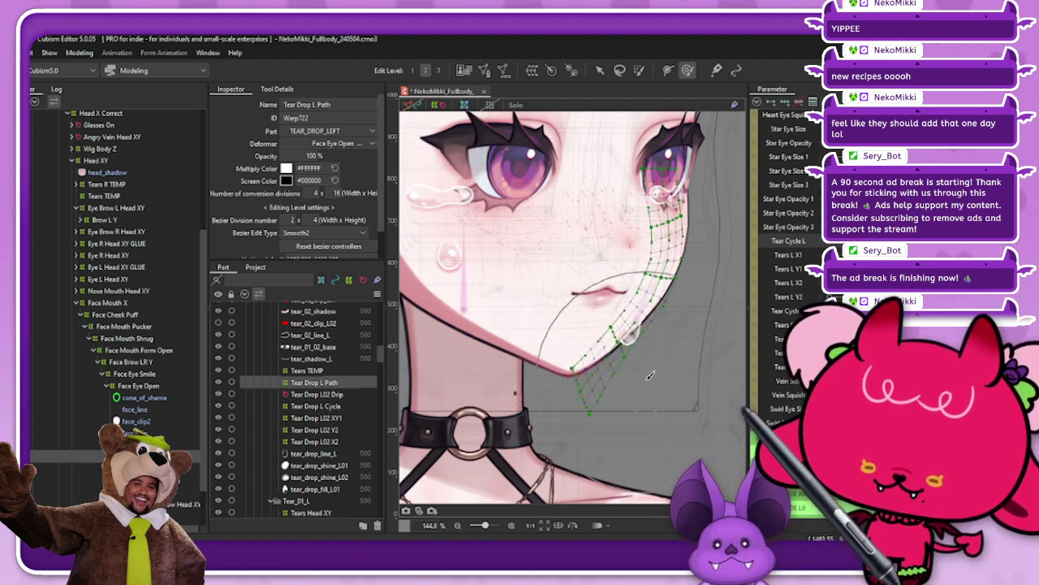
left_click_drag(649, 378, 645, 365)
Hide the deformers and vary Tear Cycle L to check the teardrop's path along the jaw
left_click(438, 107)
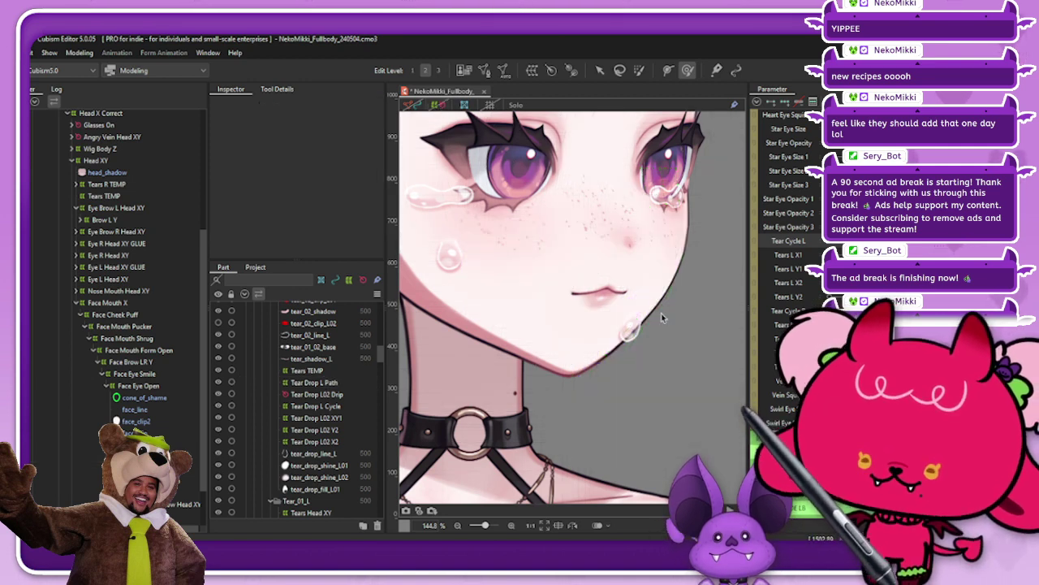
scroll(660, 313, "down", 3)
mouse_move(934, 241)
left_mouse_down()
mouse_move(730, 240)
mouse_move(918, 240)
left_mouse_up()
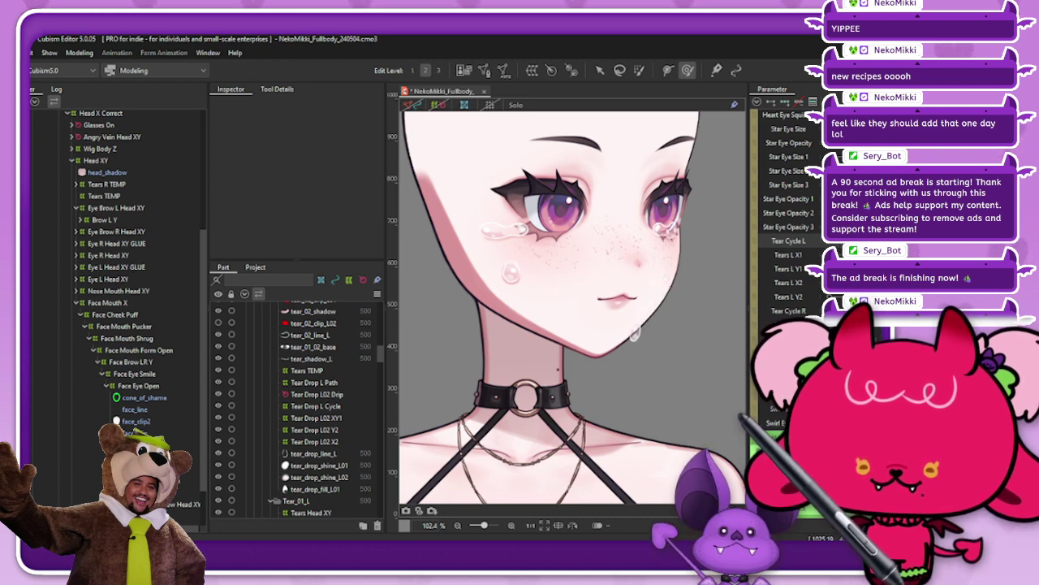
left_click_drag(837, 241, 917, 241)
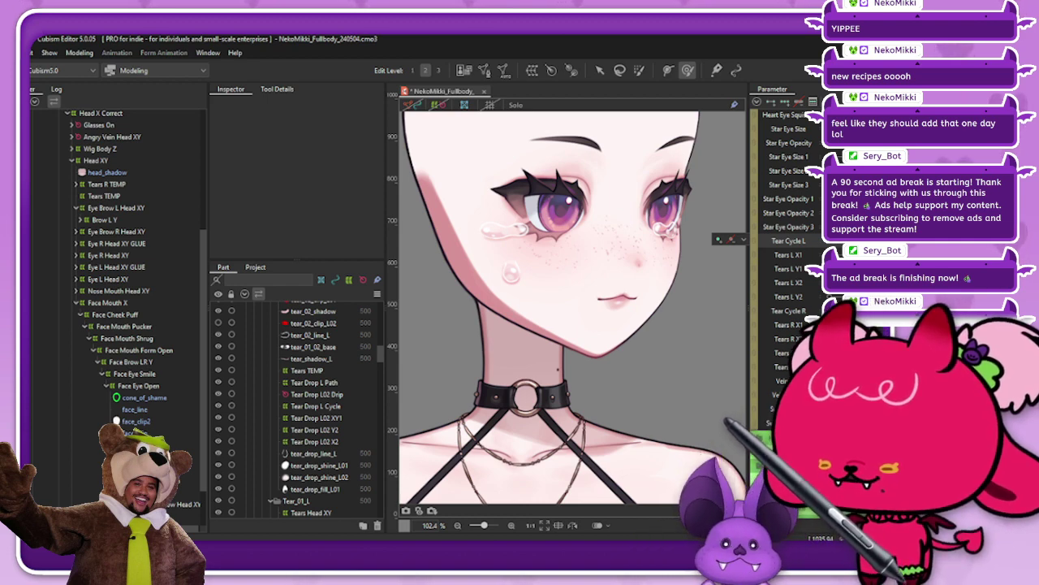
Pose the head toward the character's right with the Tear Drop L Path deformer selected and its grid shown
left_click(317, 383)
scroll(792, 243, "down", 6)
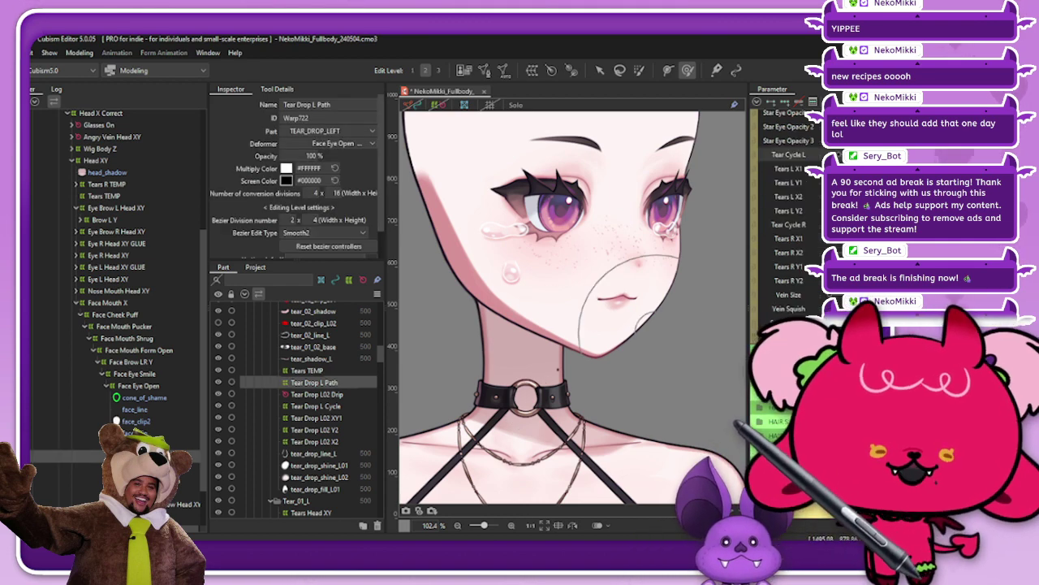
scroll(788, 203, "down", 3)
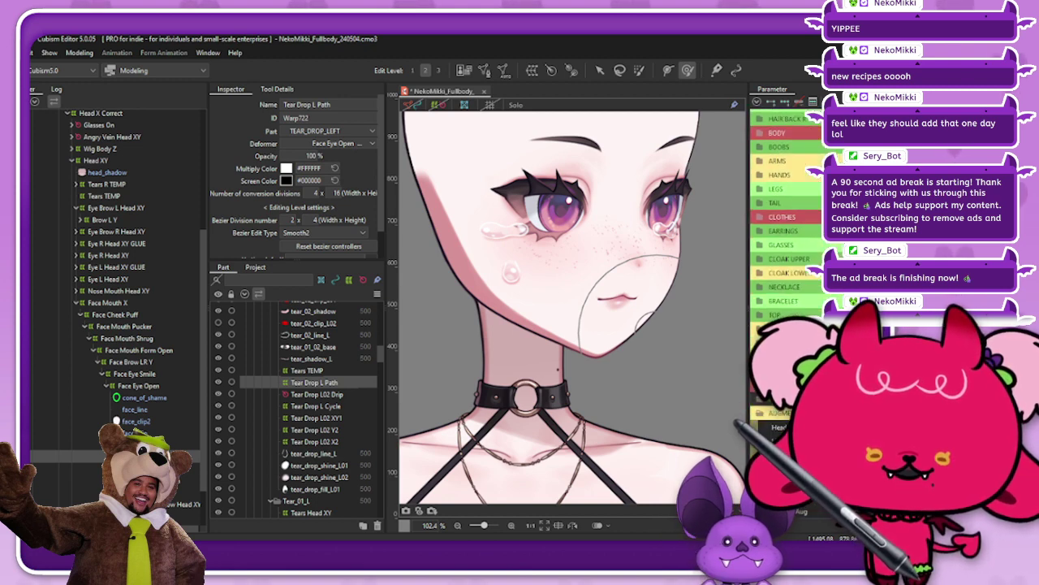
scroll(788, 203, "up", 5)
scroll(783, 203, "down", 3)
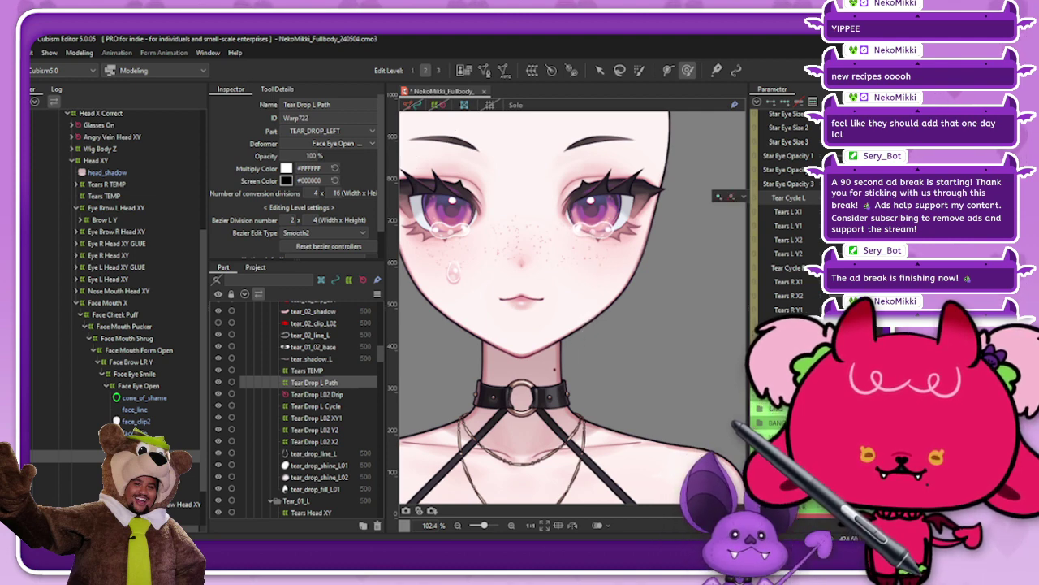
scroll(785, 215, "down", 5)
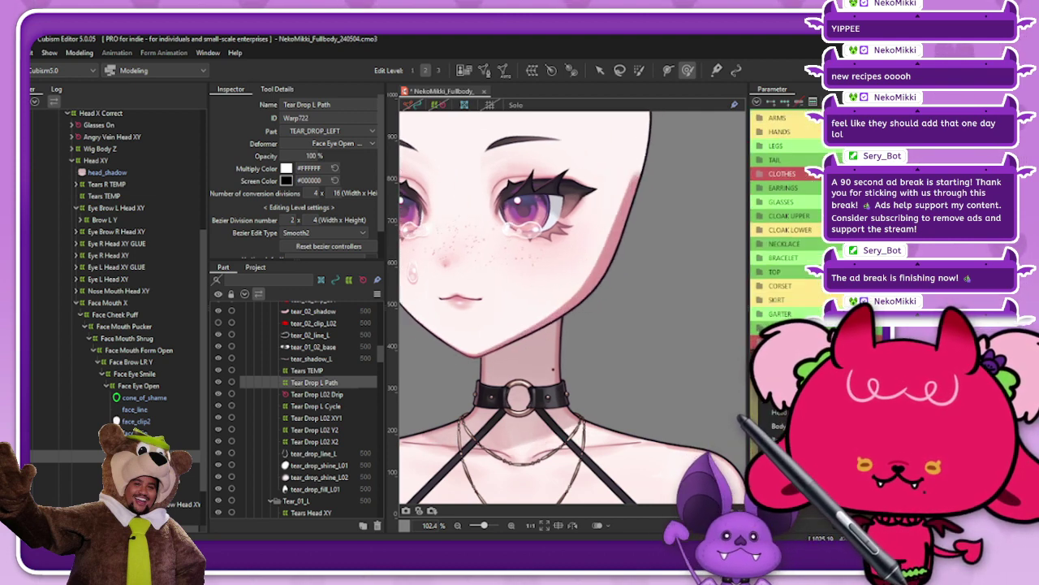
left_click(439, 105)
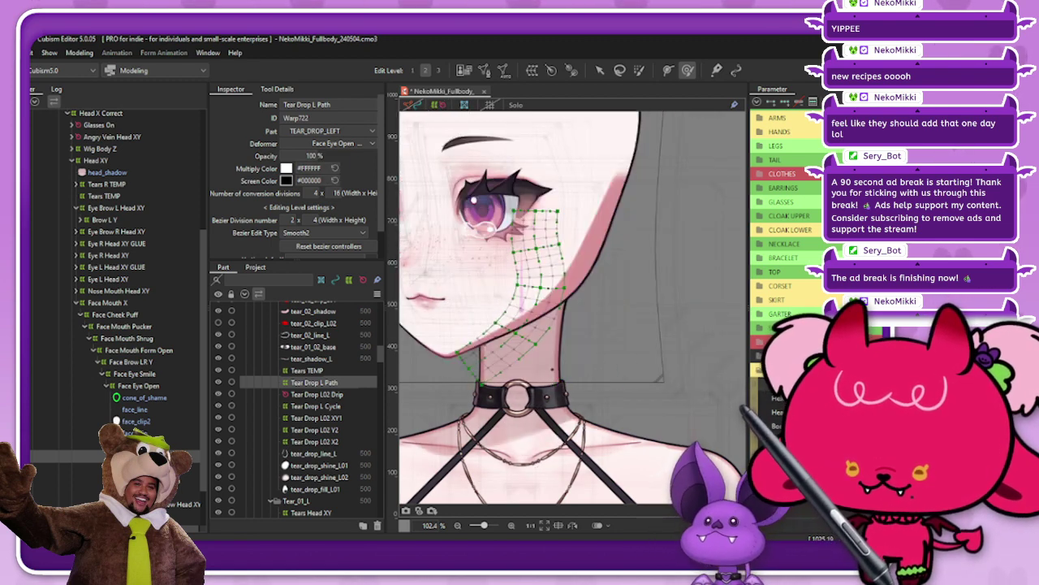
Blend the Tear Drop L Path shape for this head angle with Compatibility set to -50, after trying -100
key("ctrl+b")
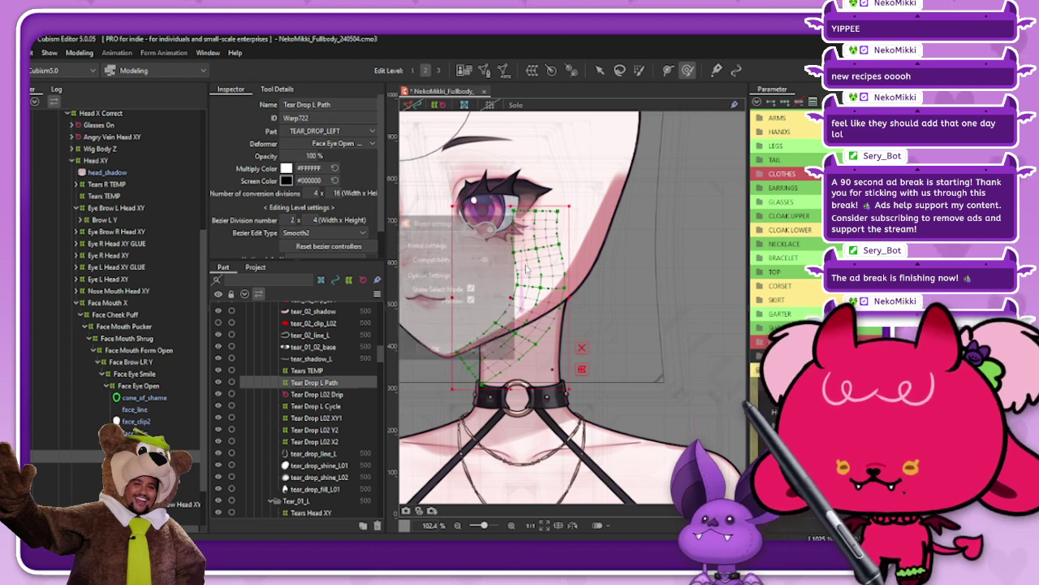
left_click_drag(471, 224, 360, 277)
left_click(332, 273)
type("100")
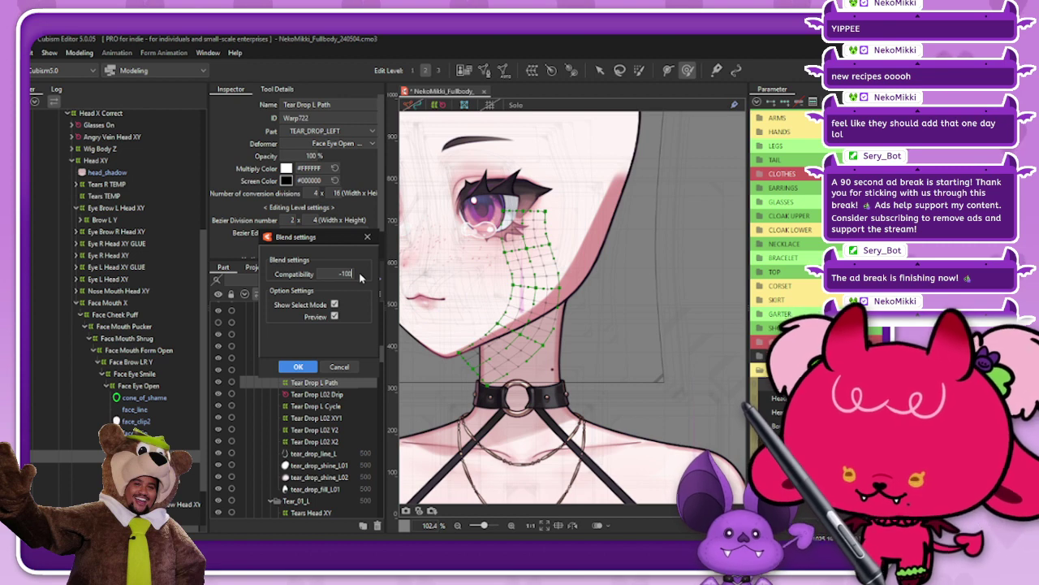
type("100")
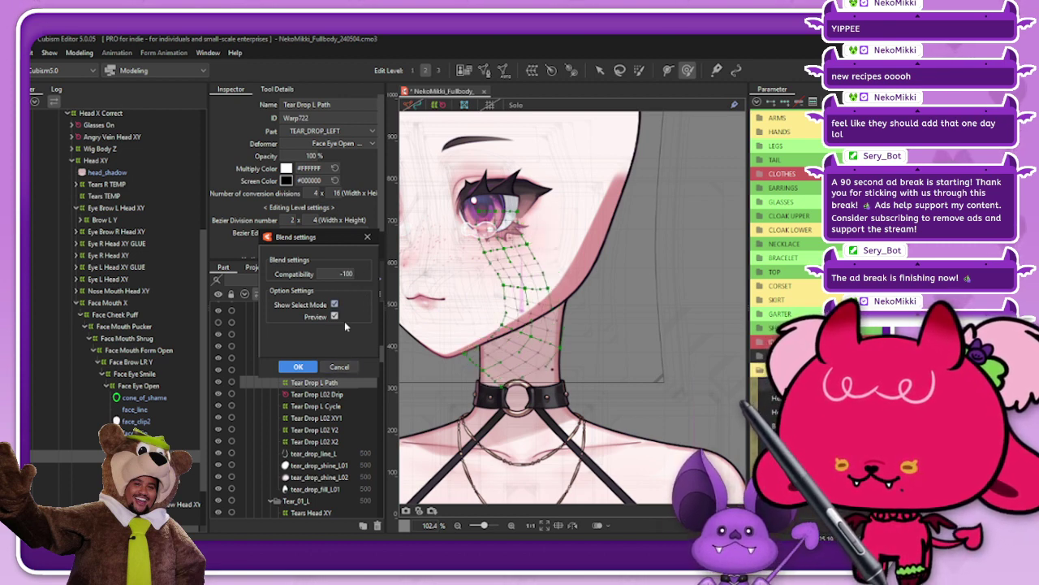
left_click_drag(337, 274, 354, 274)
type("-50")
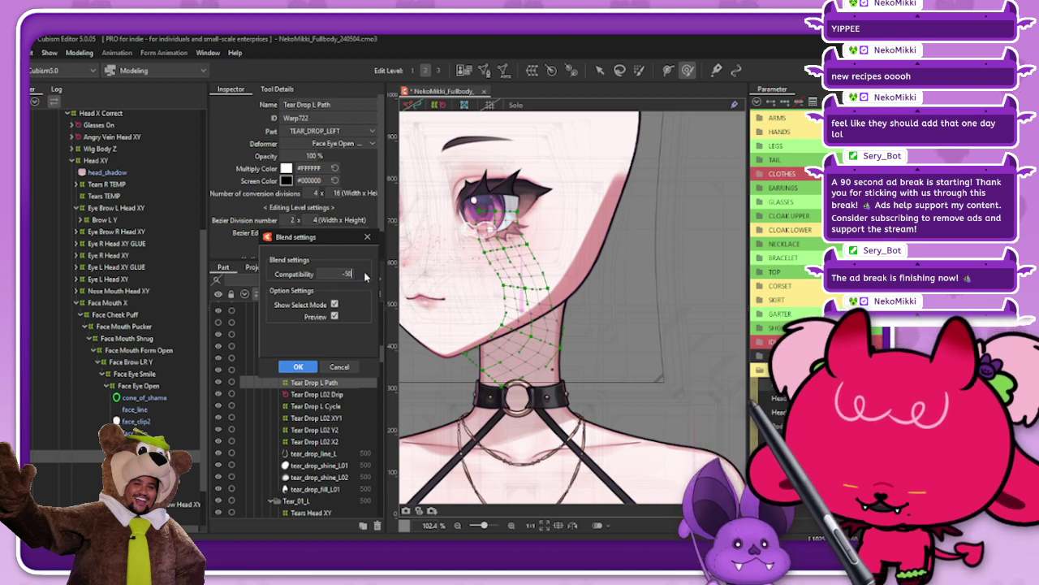
key("Tab")
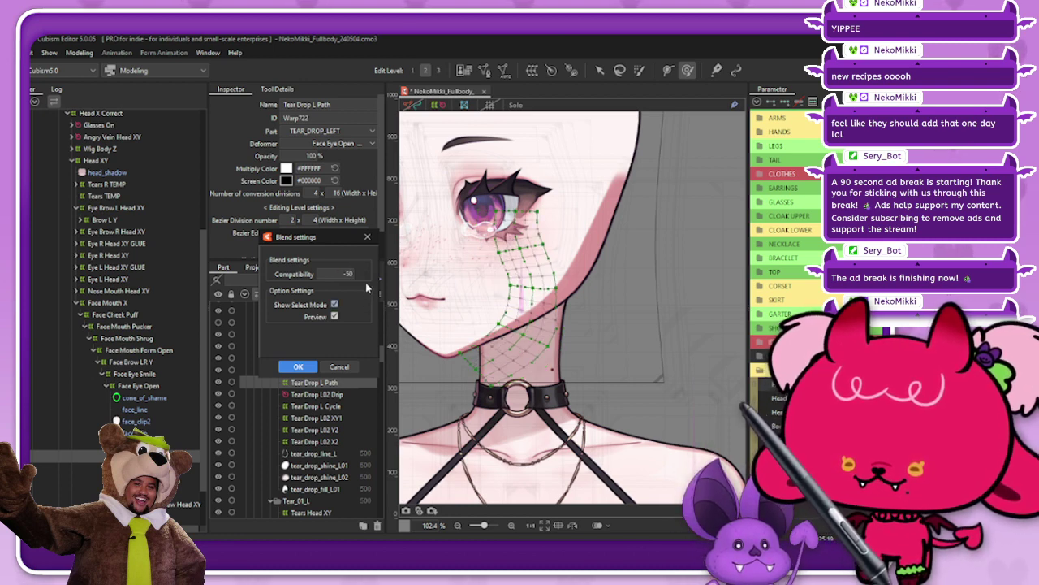
left_click(298, 366)
Push the cheek and jaw sections of the Tear Drop L Path grid inward toward the mouth with the deform brush
mouse_move(814, 384)
left_mouse_down()
mouse_move(851, 384)
mouse_move(814, 384)
left_mouse_up()
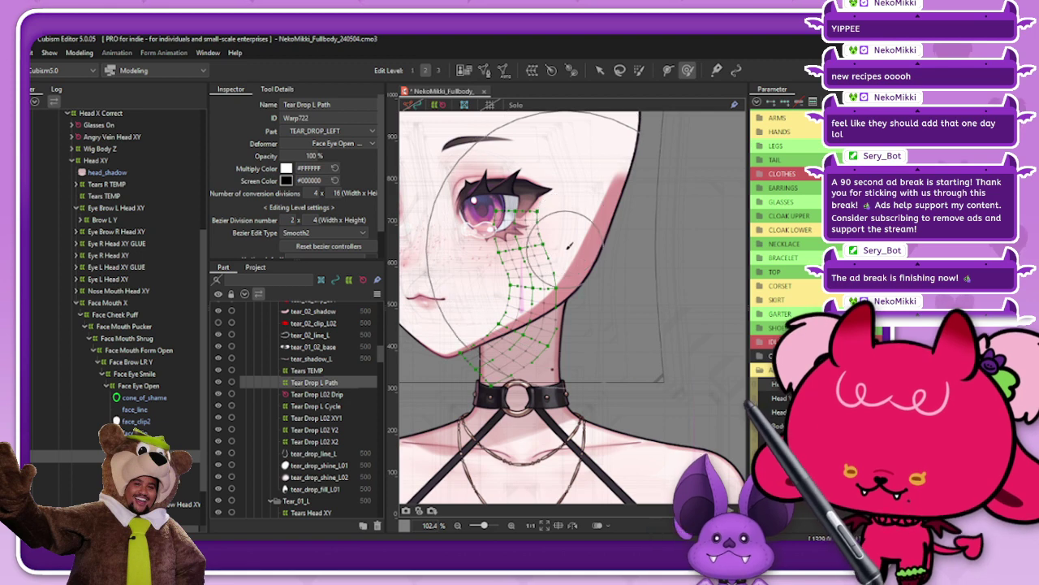
scroll(784, 244, "up", 4)
scroll(787, 244, "up", 4)
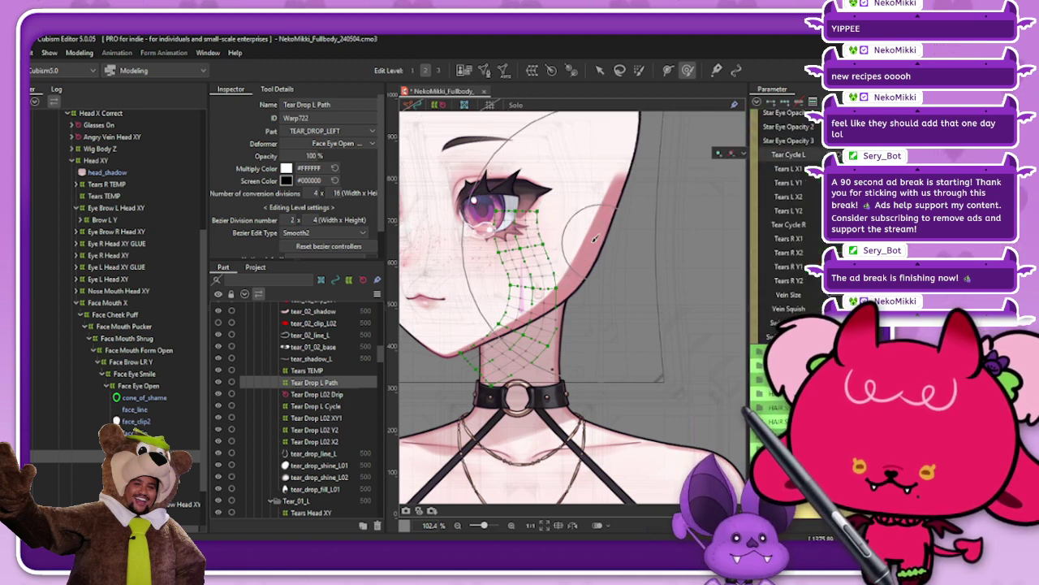
scroll(787, 244, "down", 8)
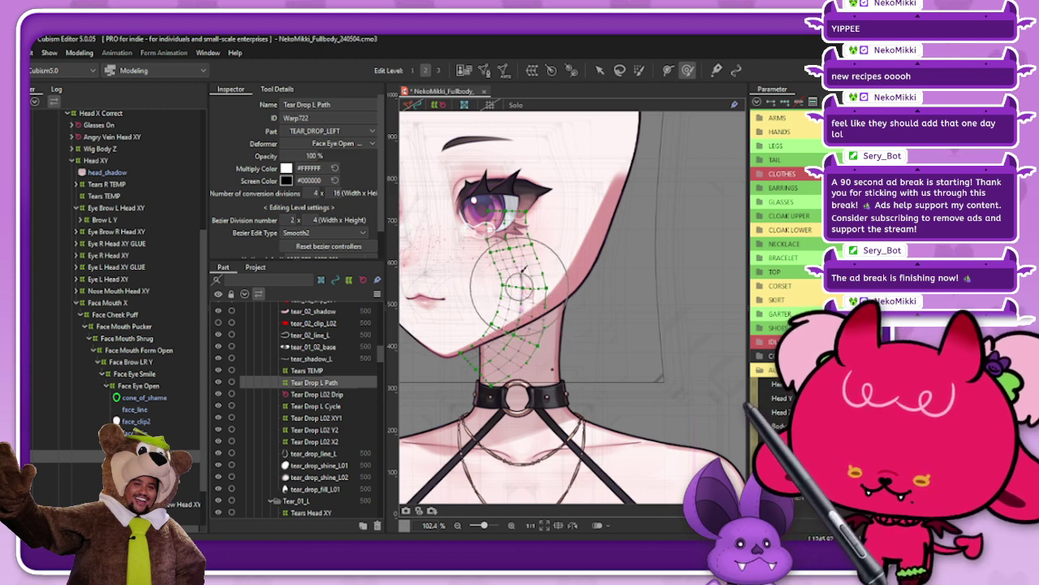
key("b")
mouse_move(511, 297)
left_mouse_down()
mouse_move(538, 296)
mouse_move(512, 296)
mouse_move(526, 291)
left_mouse_up()
key("b")
mouse_move(539, 372)
left_mouse_down()
mouse_move(533, 311)
mouse_move(529, 337)
mouse_move(510, 338)
left_mouse_up()
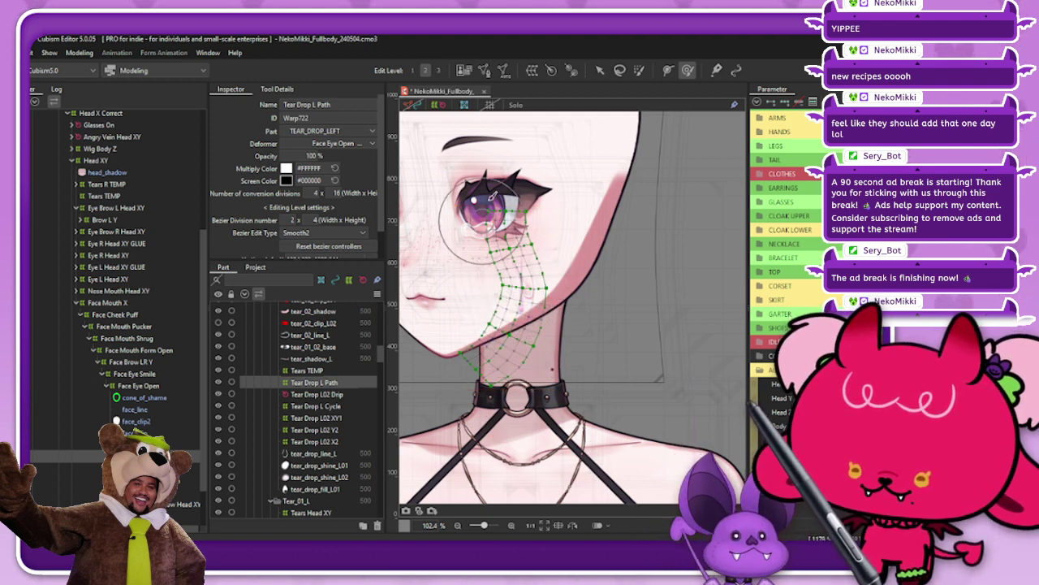
mouse_move(822, 384)
left_mouse_down()
mouse_move(897, 384)
mouse_move(822, 384)
left_mouse_up()
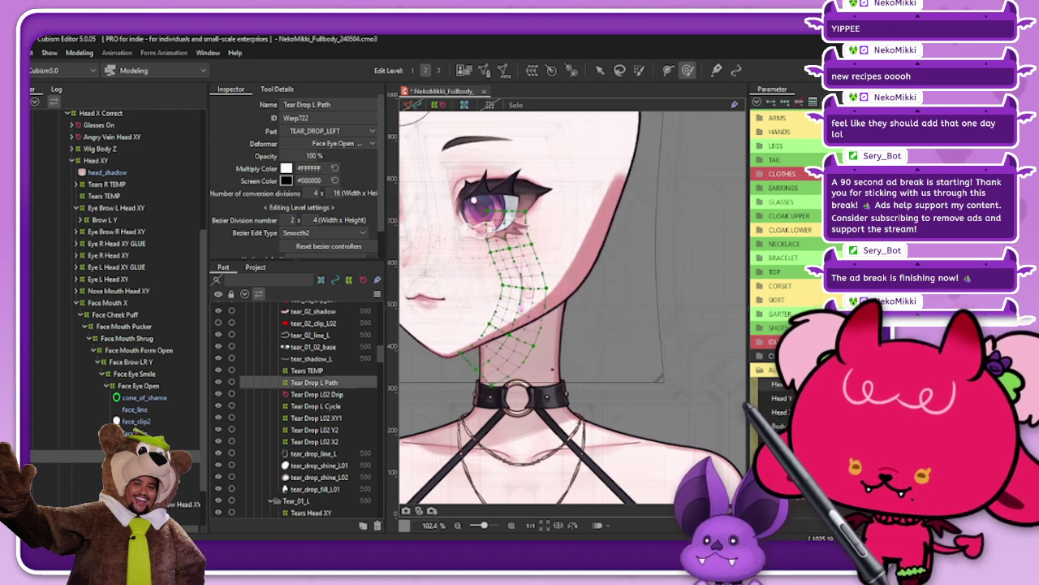
Try blending the Tear Drop L Path shape at a smaller head turn with Compatibility set to -50
left_click(600, 69)
scroll(532, 277, "up", 3)
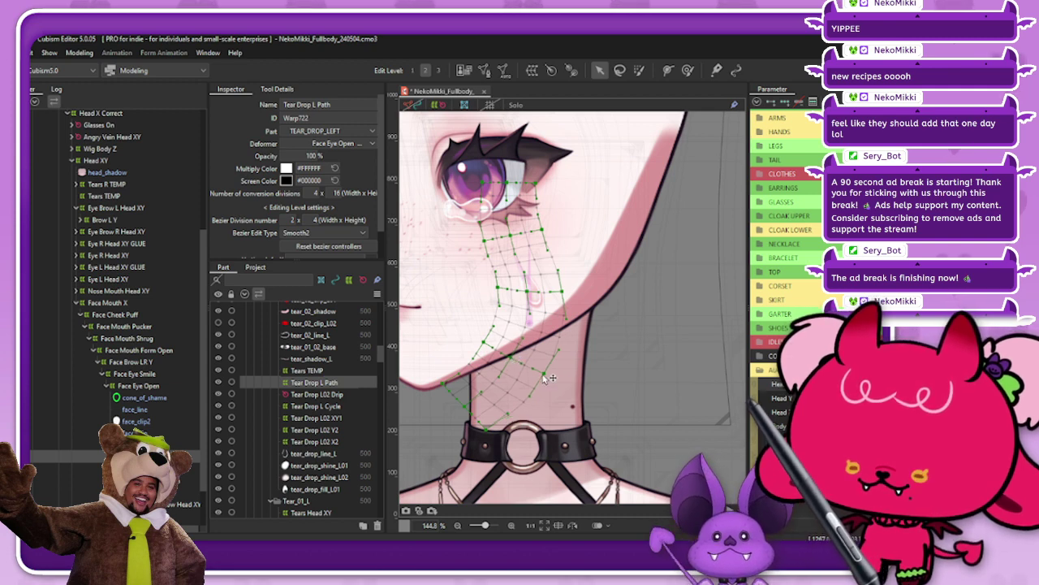
scroll(523, 373, "up", 2)
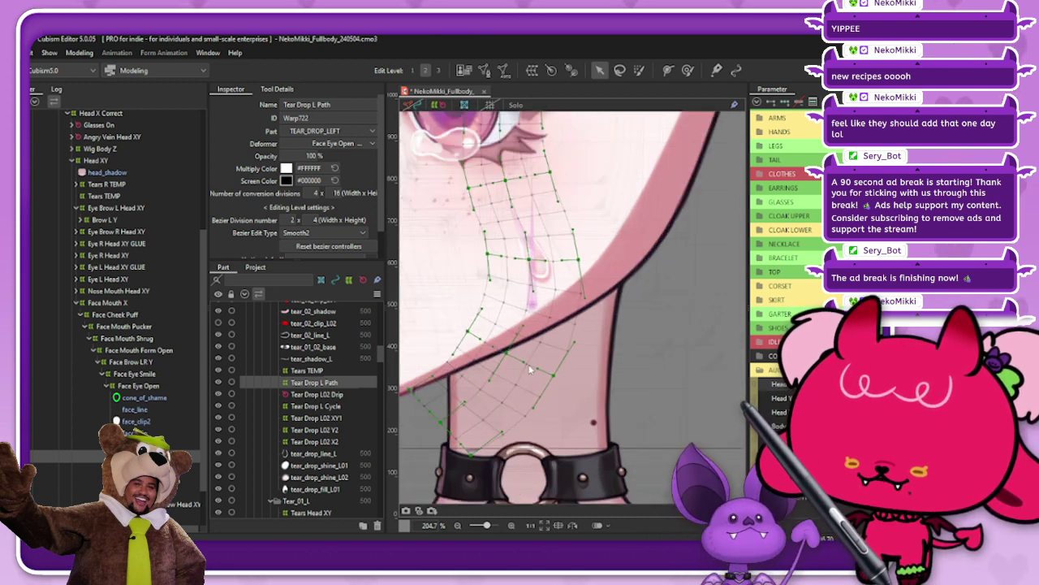
scroll(528, 370, "up", 2)
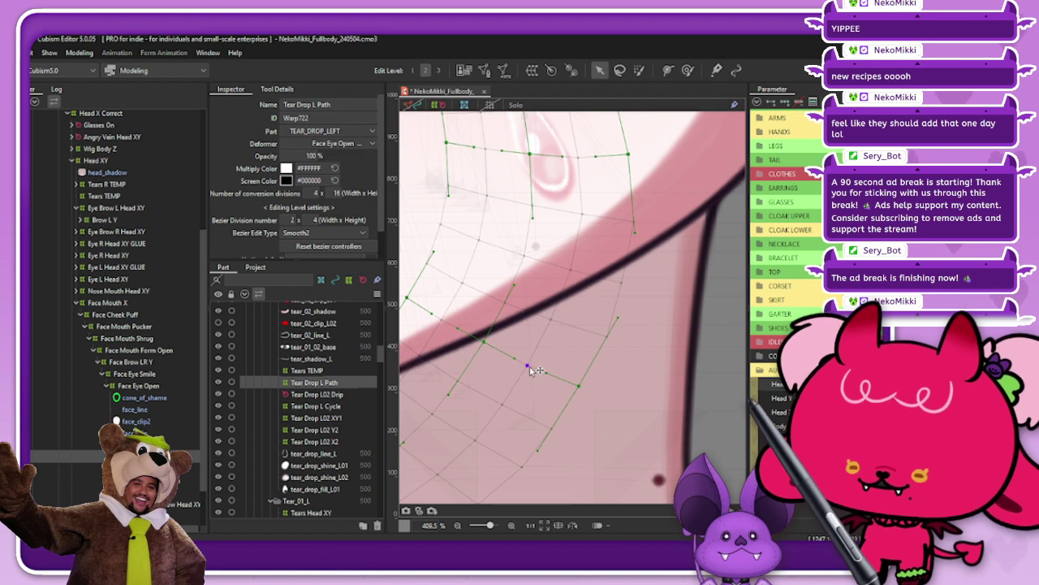
scroll(529, 370, "down", 2)
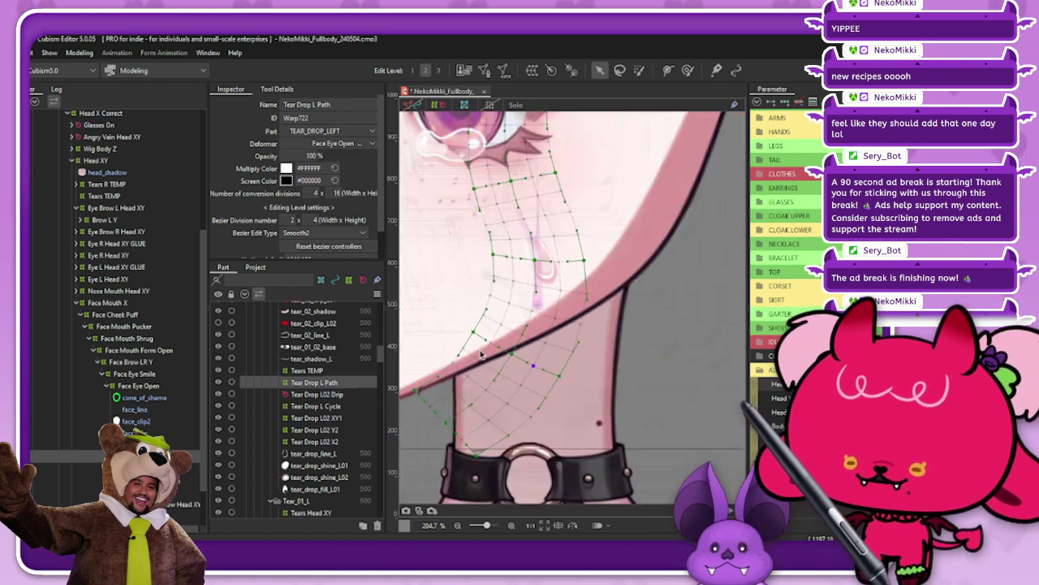
scroll(516, 374, "down", 2)
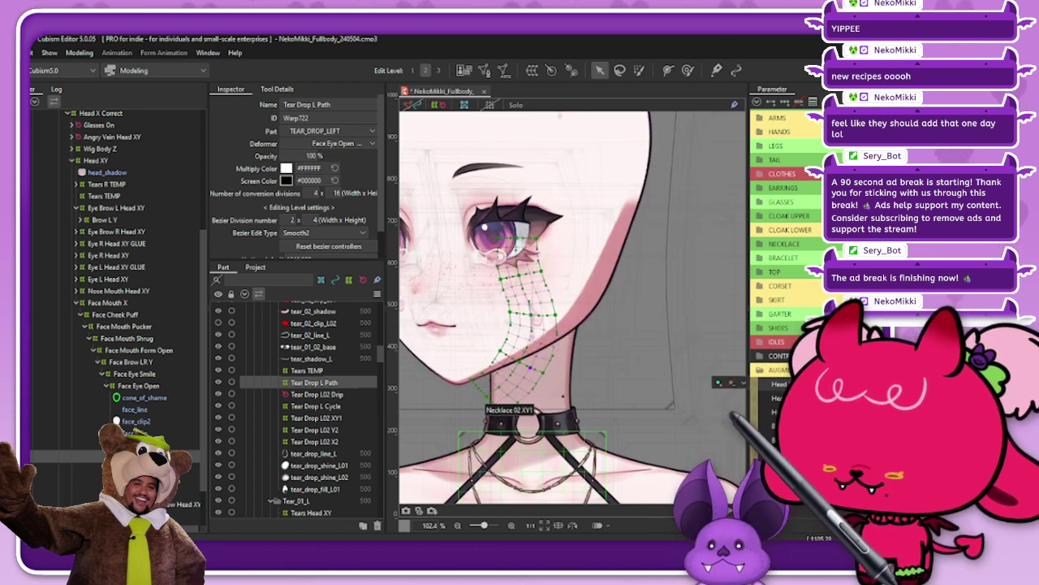
left_click(314, 393)
left_click(314, 381)
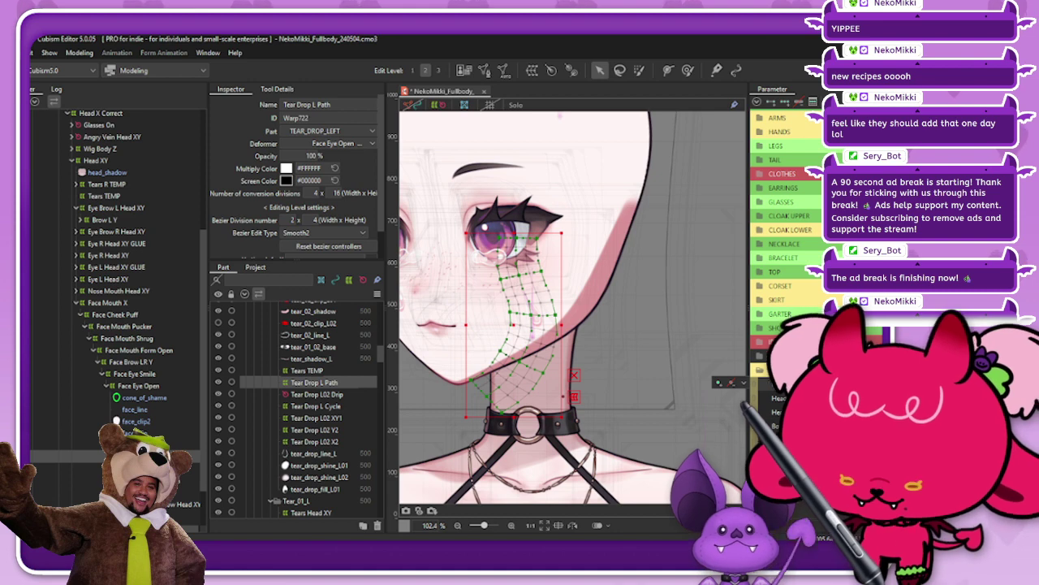
key("ctrl+b")
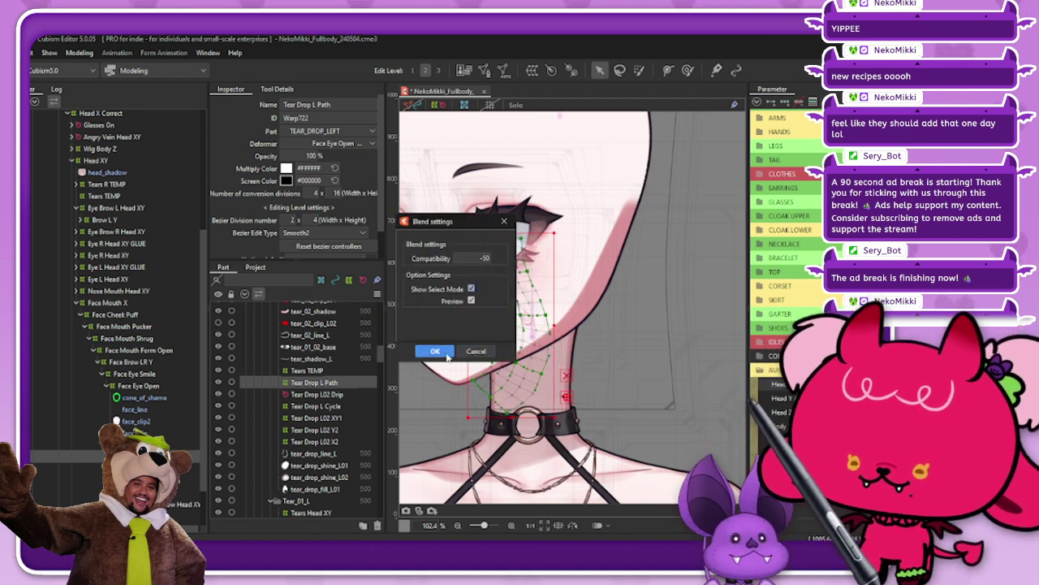
left_click(435, 351)
scroll(530, 370, "up", 3)
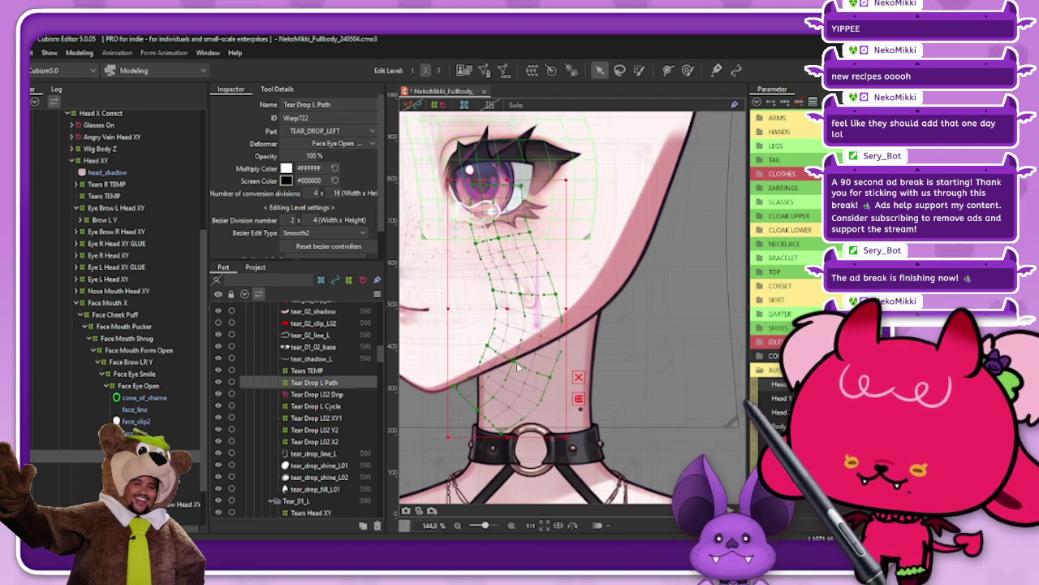
key("ctrl+z")
Narrow the Tear Drop L Path grid by pulling its outer edge inward toward the nose, and deselect it
mouse_move(816, 384)
left_mouse_down()
mouse_move(852, 385)
mouse_move(816, 384)
left_mouse_up()
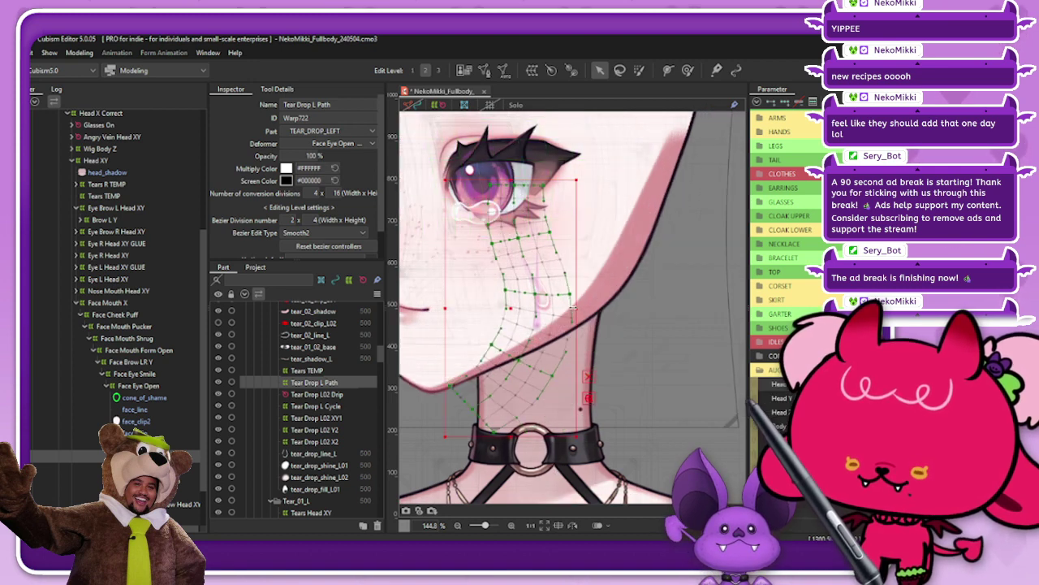
left_click_drag(572, 307, 543, 309)
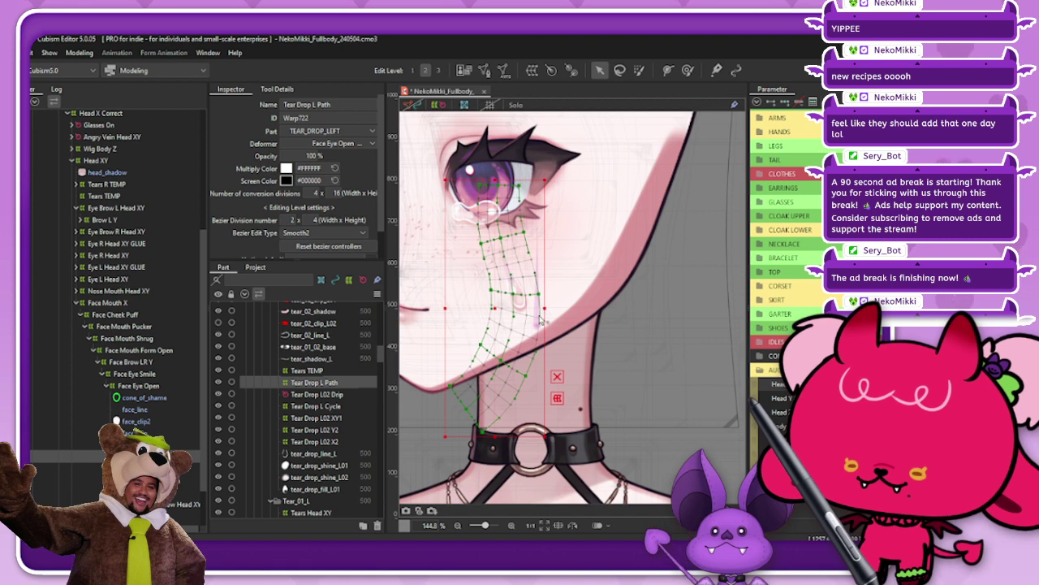
left_click(576, 278)
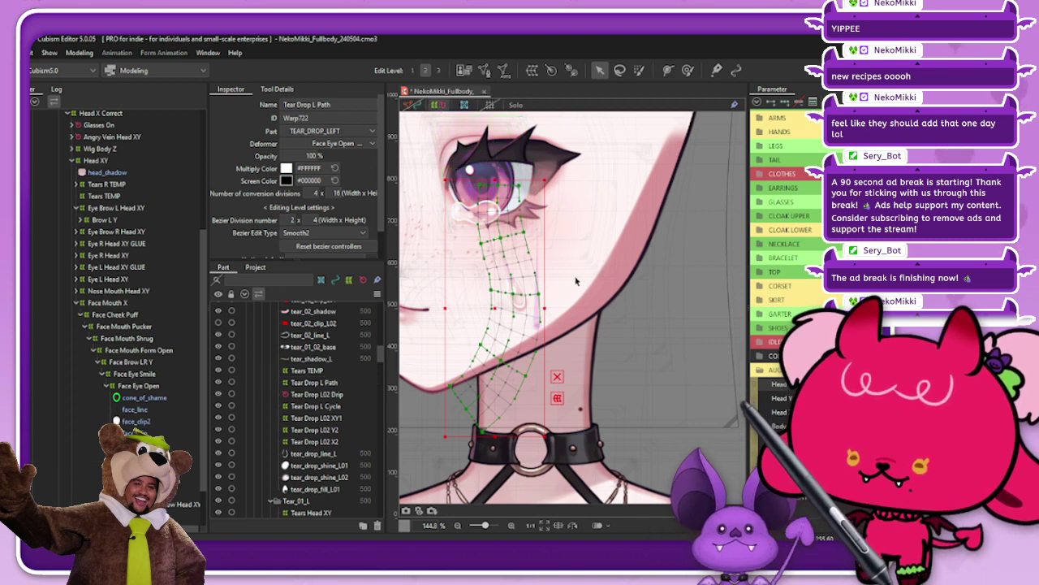
Vary the head angle and Tear Cycle L to check how the left teardrop follows the cheek
scroll(575, 278, "down", 2)
mouse_move(816, 384)
left_mouse_down()
mouse_move(853, 384)
mouse_move(816, 384)
left_mouse_up()
scroll(785, 268, "up", 3)
scroll(786, 211, "down", 5)
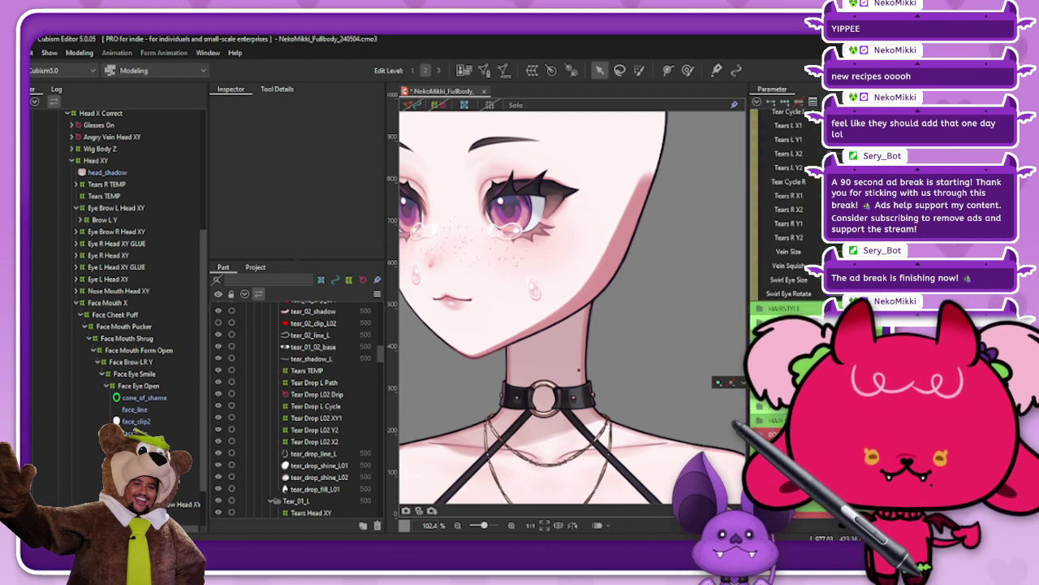
left_click(818, 197)
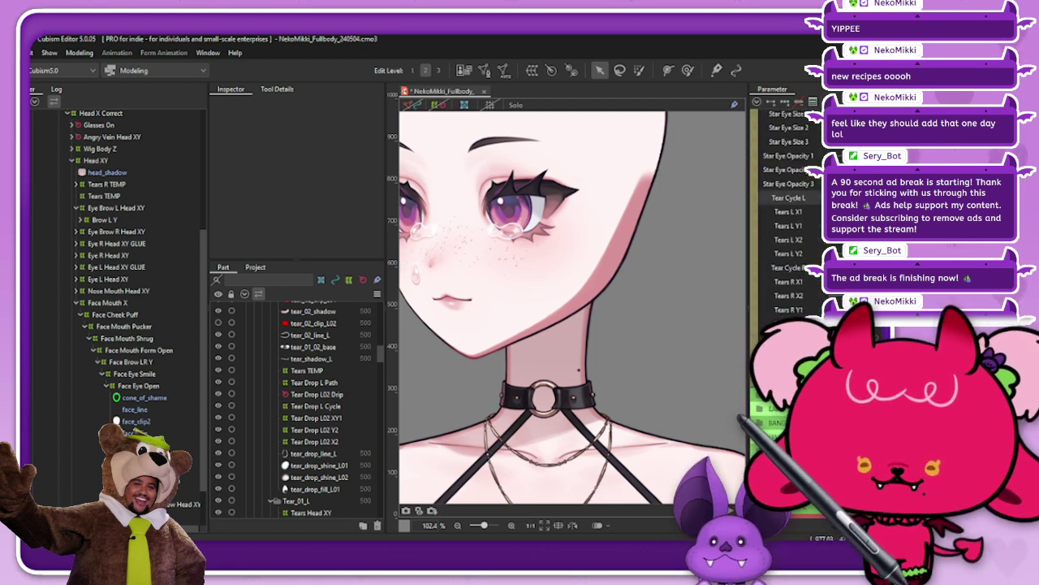
left_click_drag(832, 197, 856, 197)
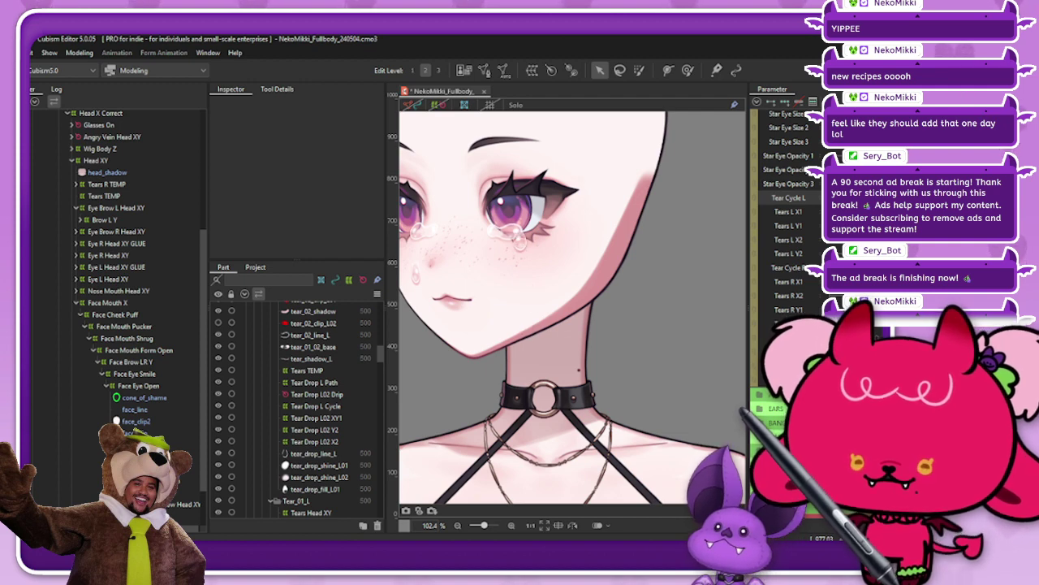
scroll(786, 211, "up", 5)
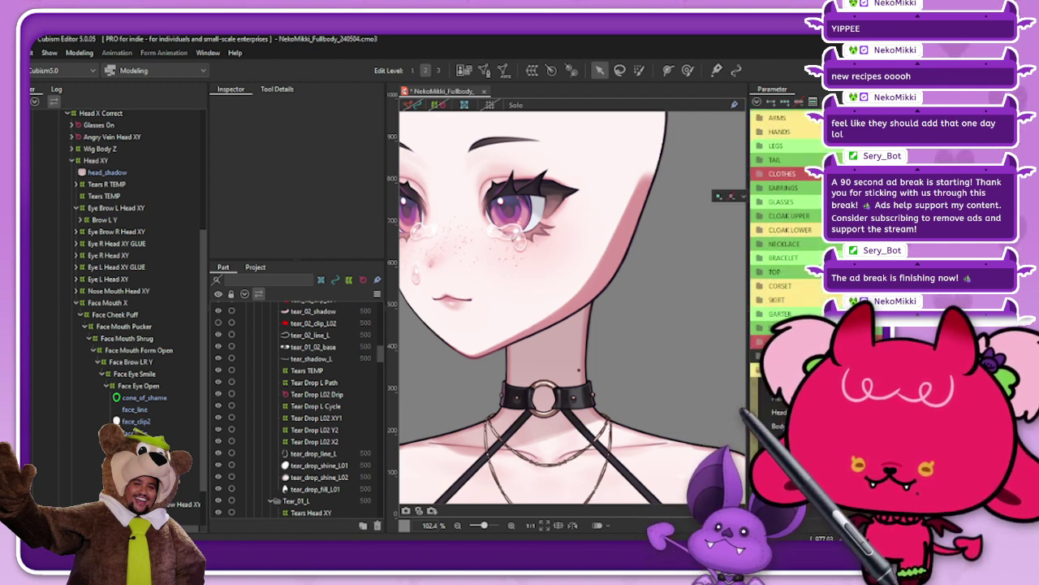
scroll(786, 211, "down", 5)
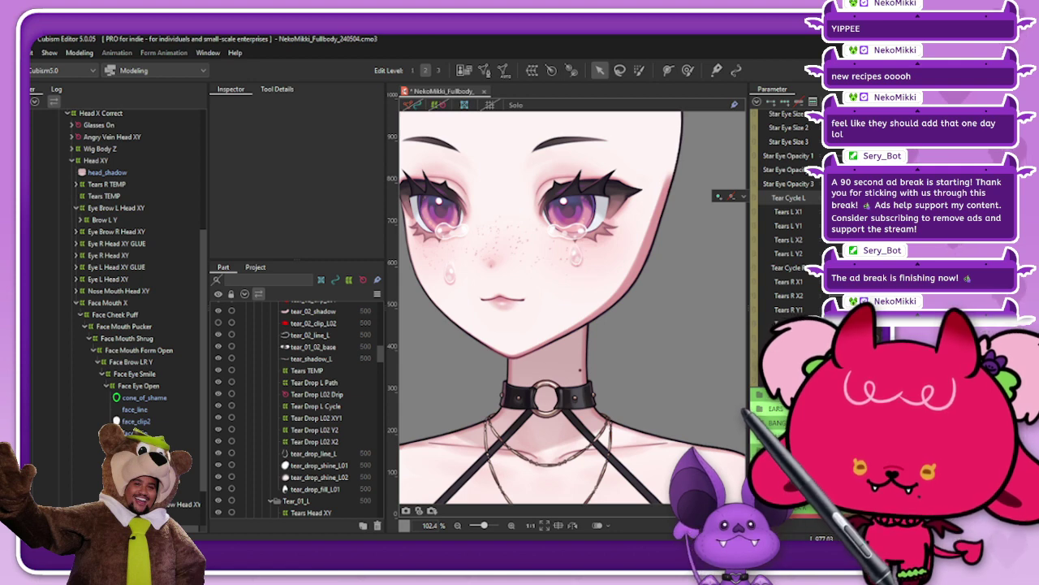
scroll(792, 211, "up", 5)
scroll(792, 211, "down", 1)
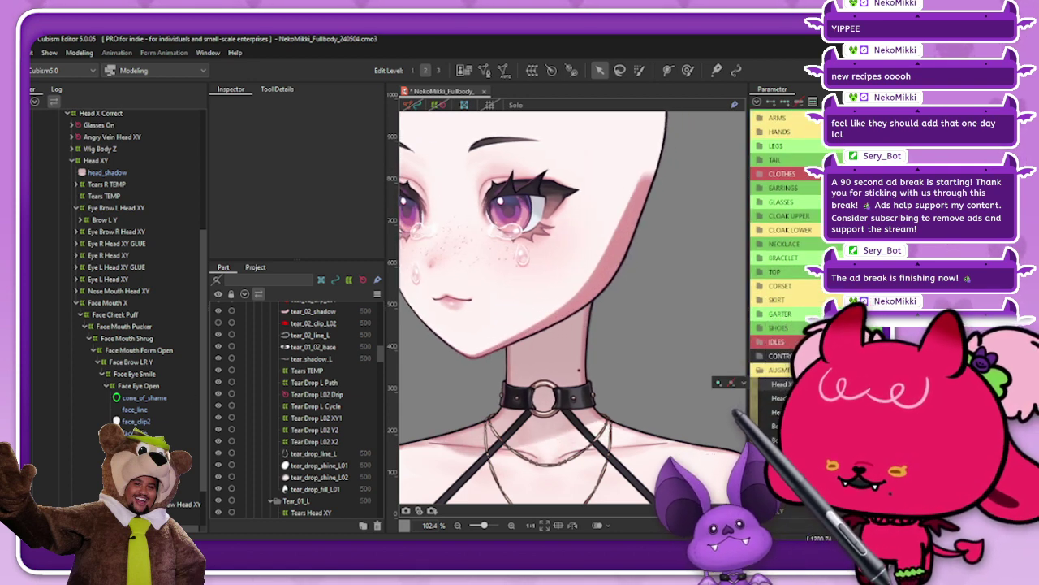
Push the Tear Drop L Path grid toward the nose below the eye and adjust its chin section with the deform brush
left_click(146, 456)
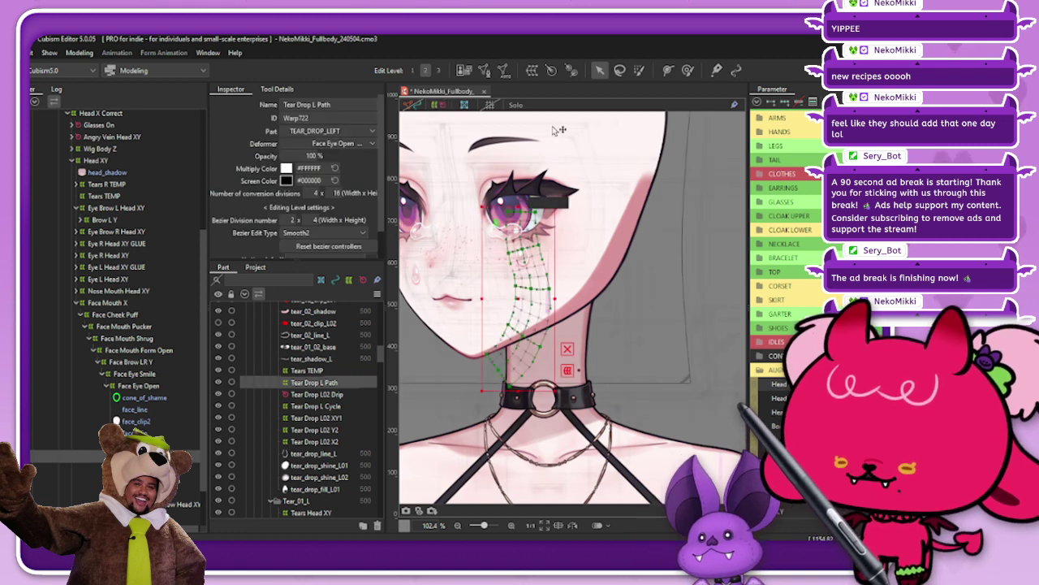
key("b")
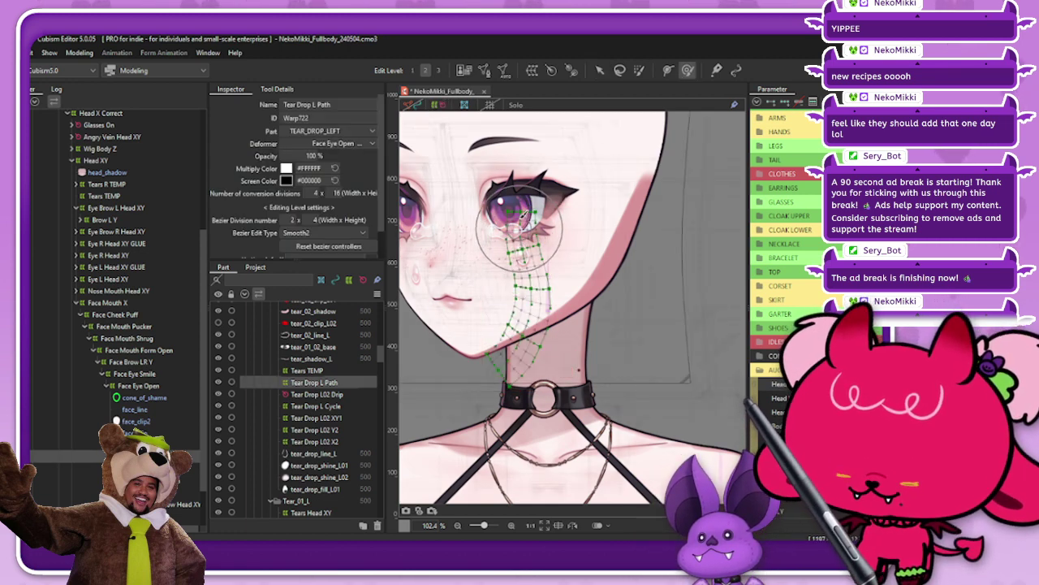
key("v")
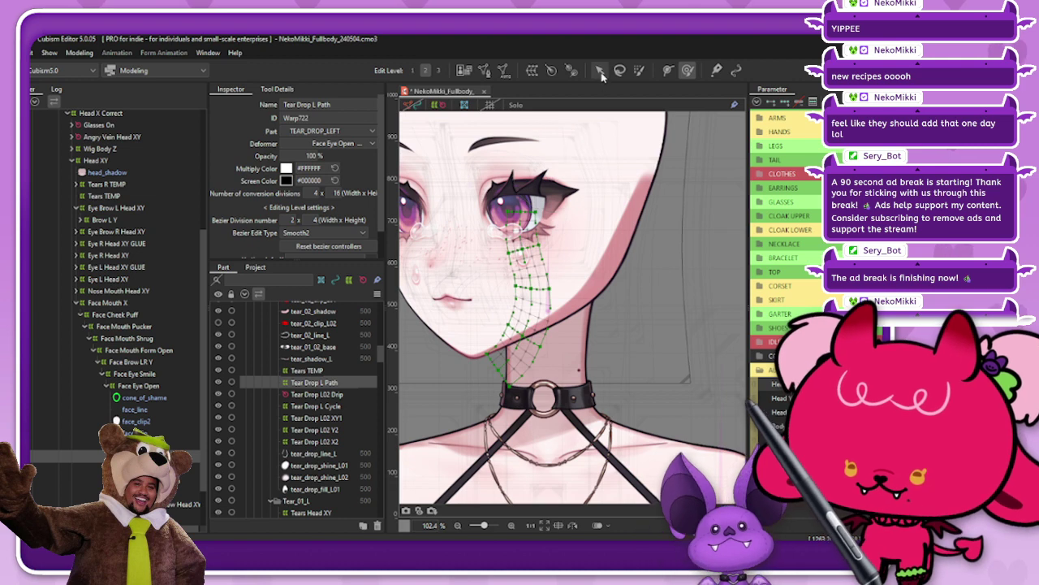
left_click(687, 72)
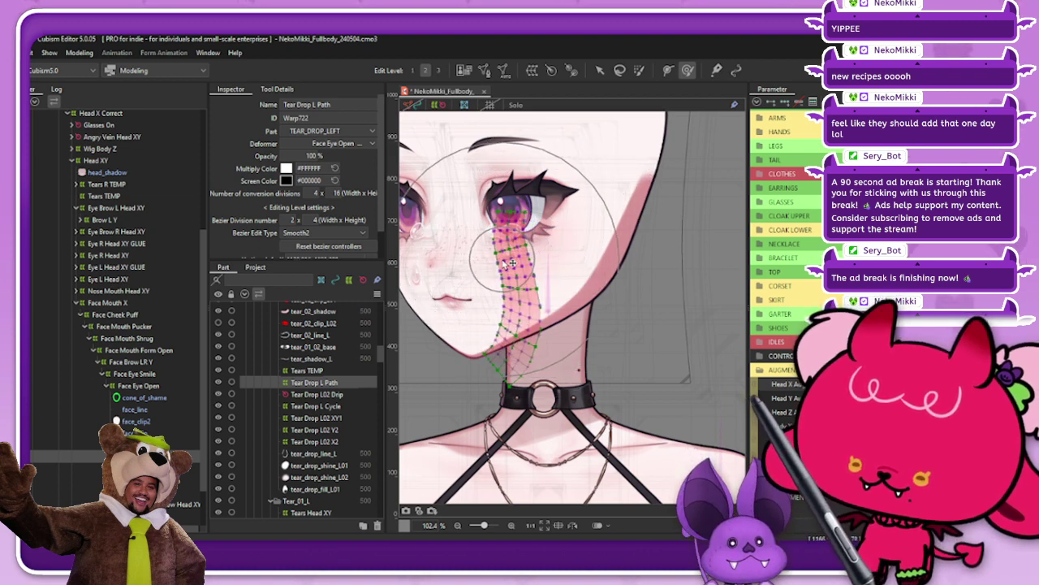
mouse_move(498, 257)
left_mouse_down()
mouse_move(498, 308)
mouse_move(526, 325)
mouse_move(532, 295)
left_mouse_up()
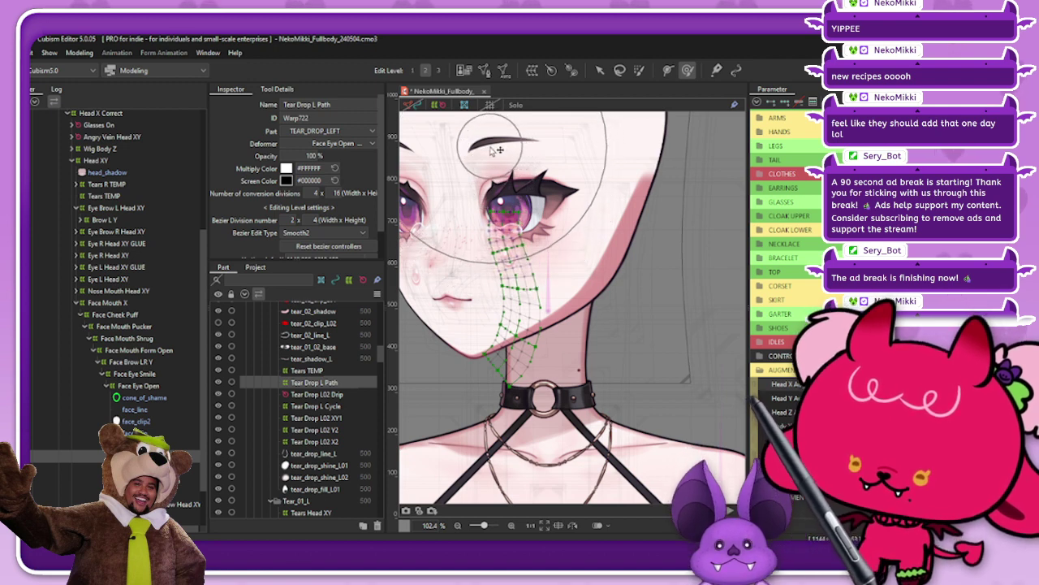
left_click_drag(518, 313, 520, 292)
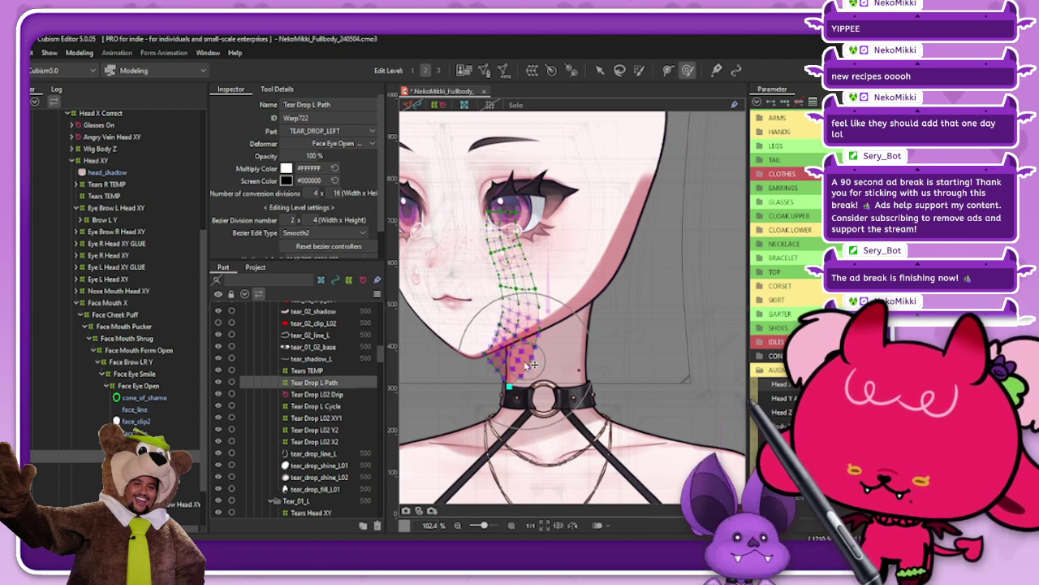
Vary Tear Cycle L with the deformers hidden to check the teardrop's path, and reselect the Tear Drop L Path deformer
left_click(439, 105)
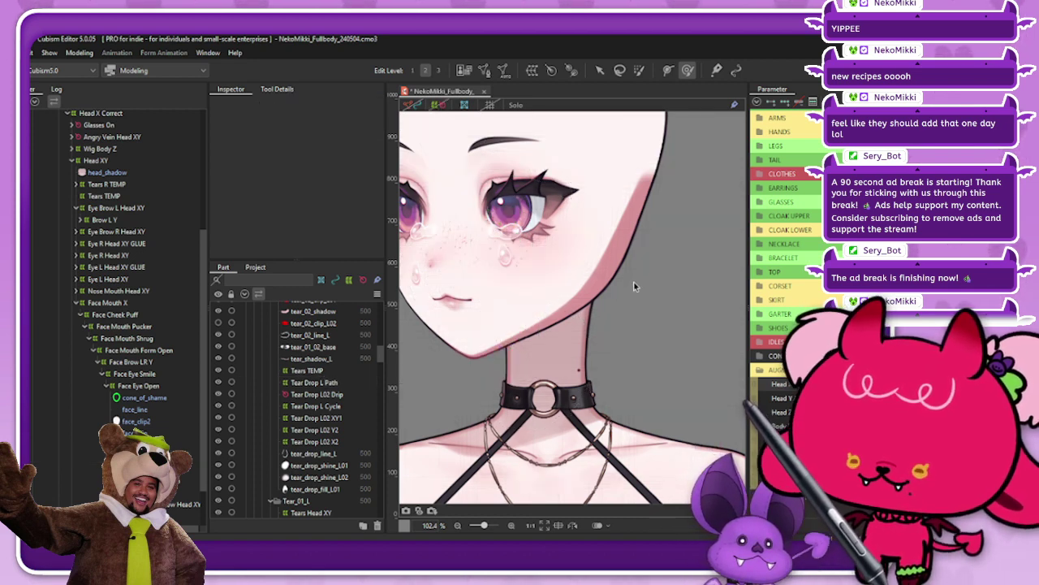
mouse_move(803, 384)
left_mouse_down()
mouse_move(848, 384)
mouse_move(804, 384)
left_mouse_up()
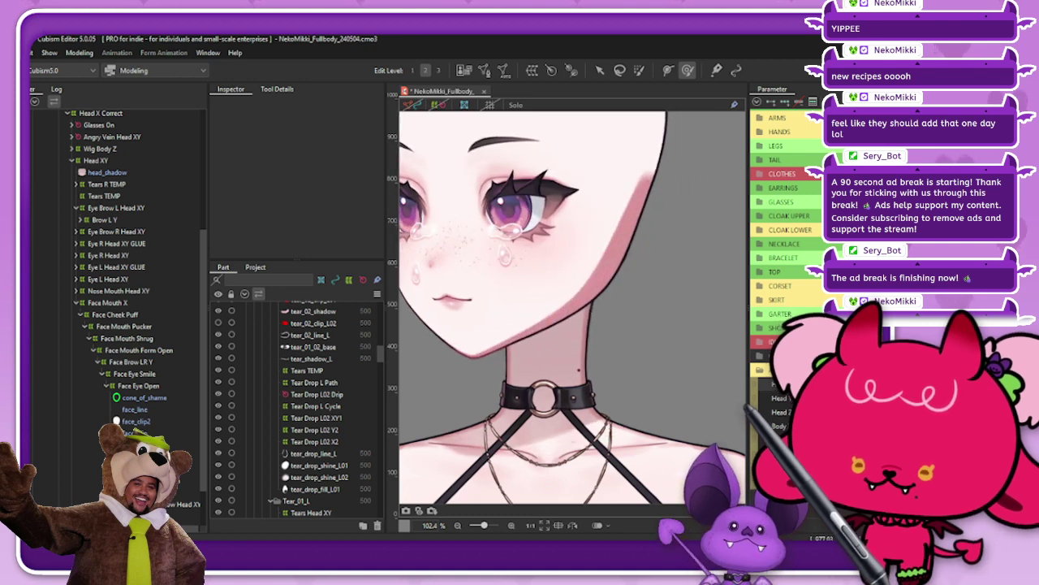
scroll(785, 308, "up", 3)
scroll(783, 243, "down", 5)
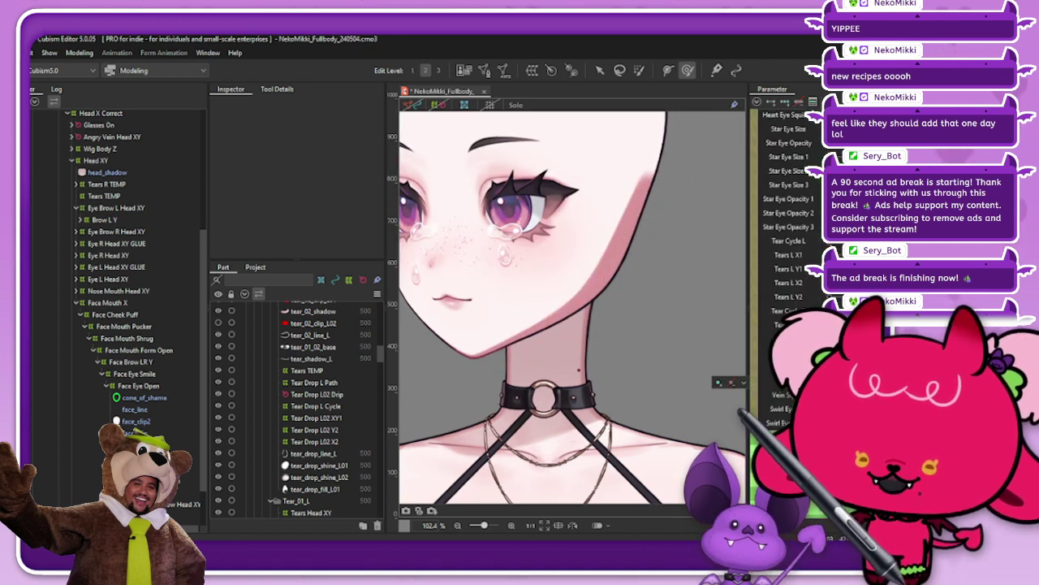
left_click(837, 241)
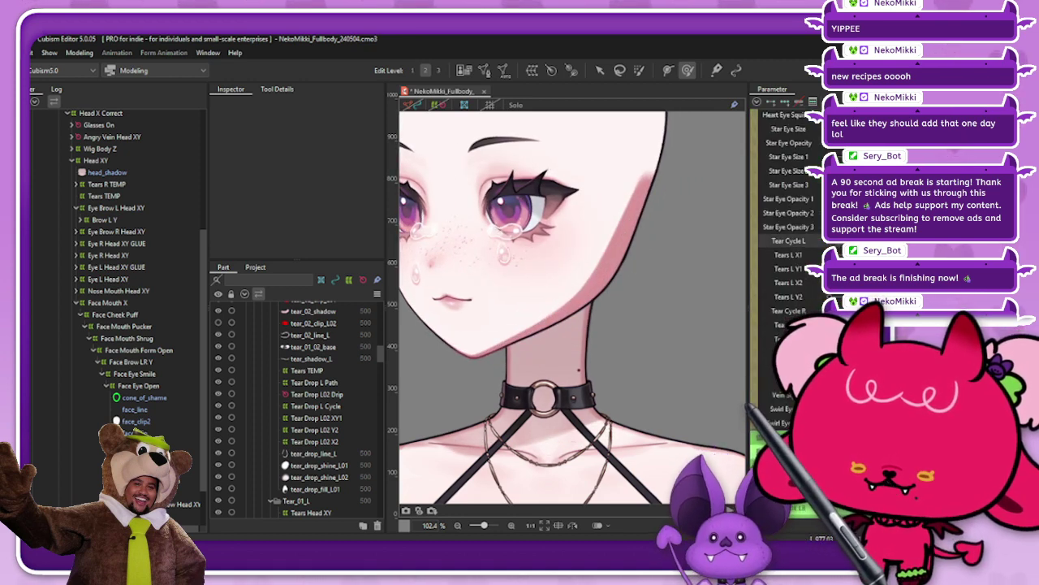
left_click_drag(877, 241, 918, 241)
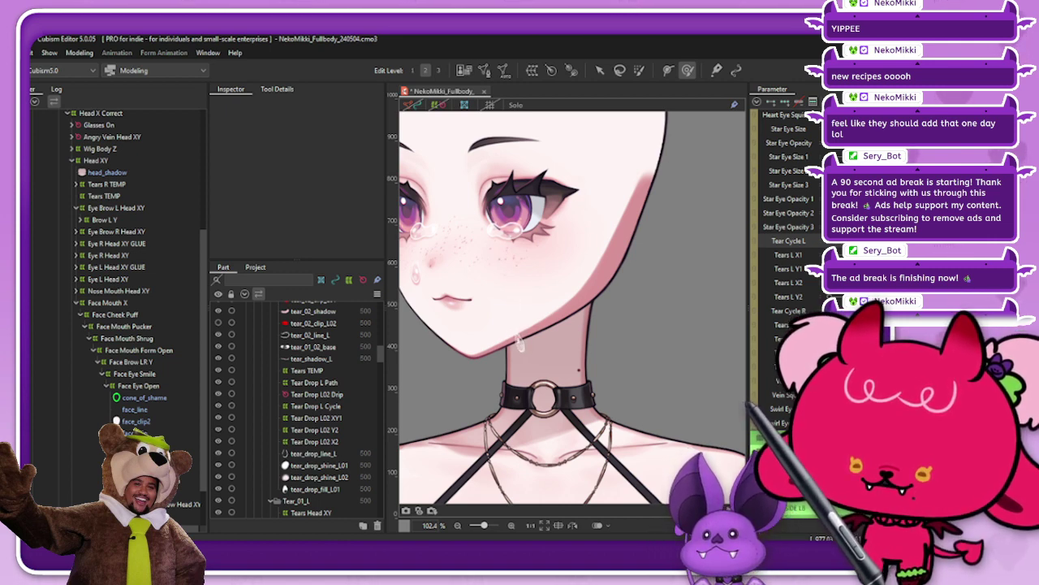
left_click_drag(917, 241, 893, 241)
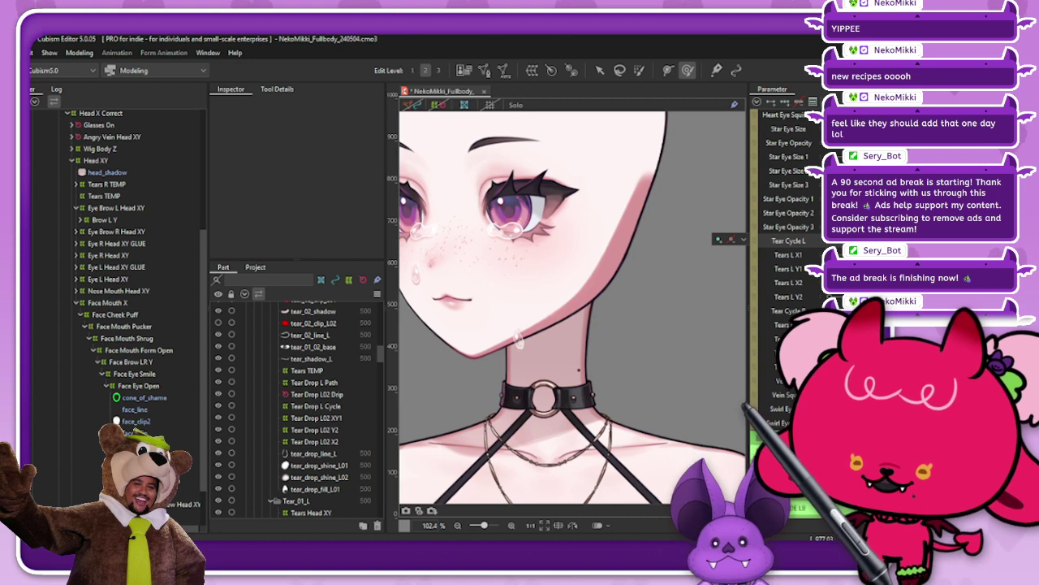
left_click(144, 456)
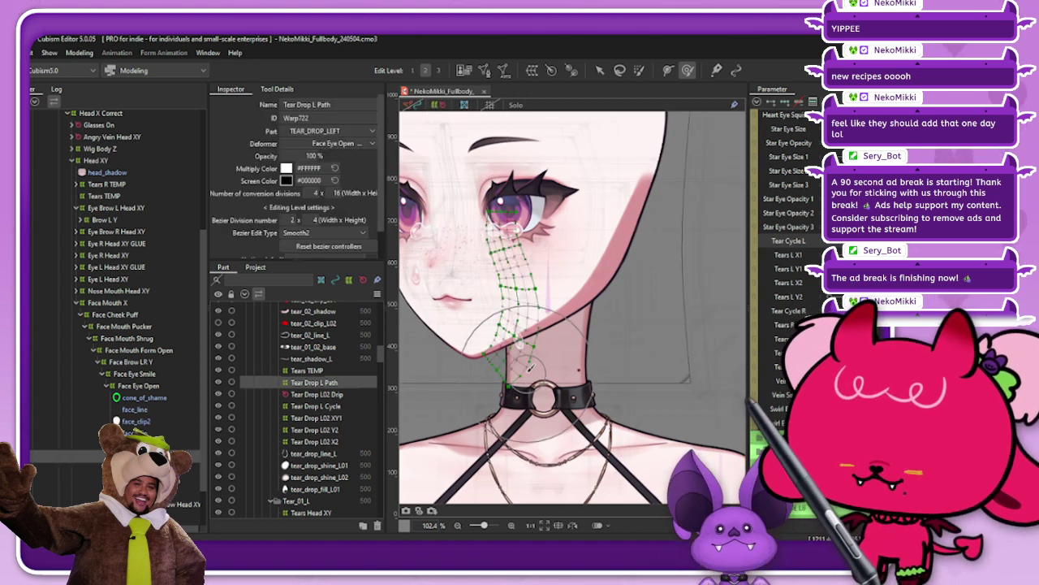
Pull the chin section of the Tear Drop L Path grid toward the nose side with the deform brush and deselect it
left_click_drag(523, 372, 514, 373)
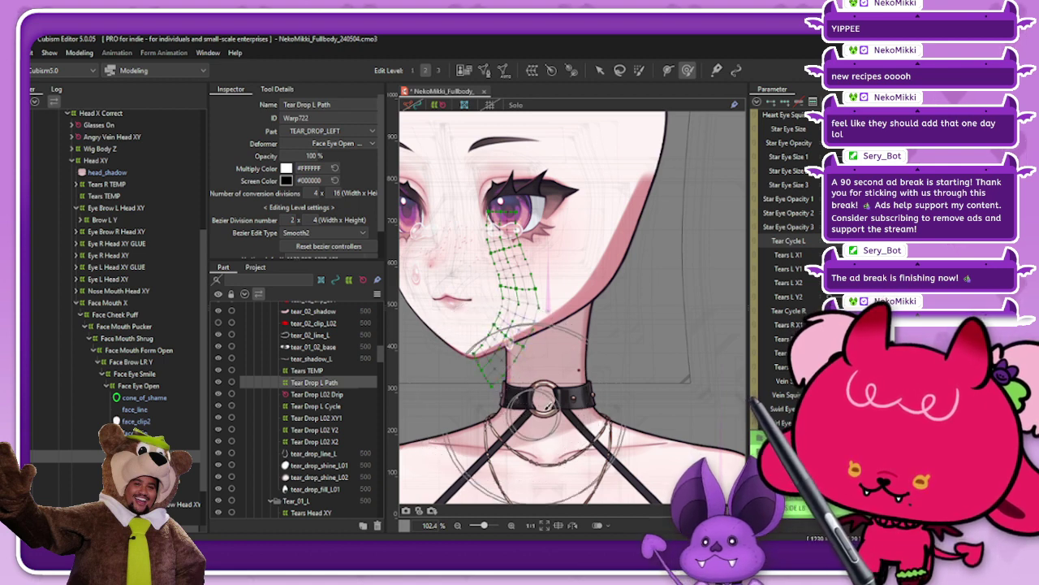
left_click(536, 395)
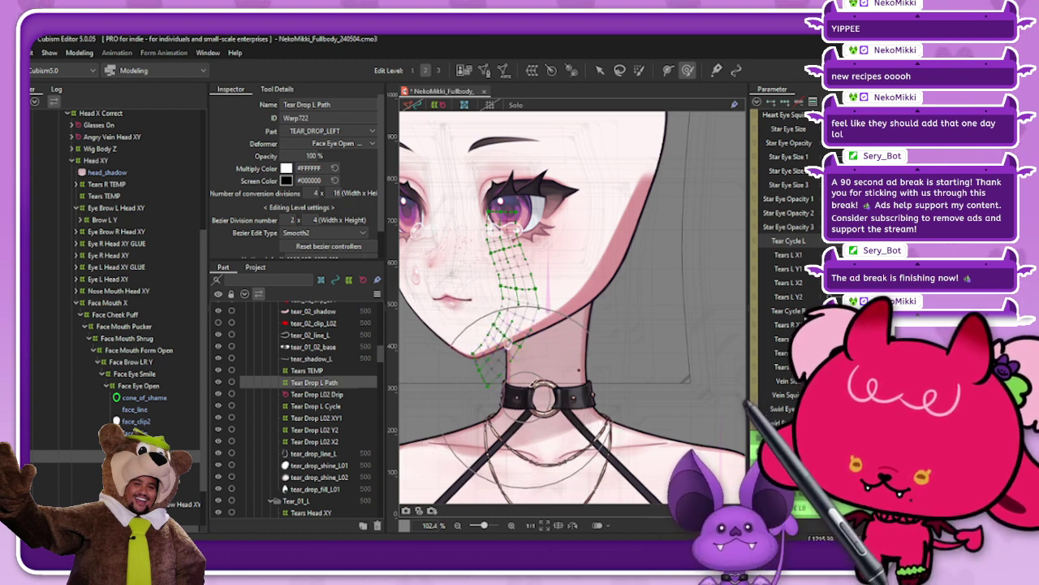
left_click(453, 120)
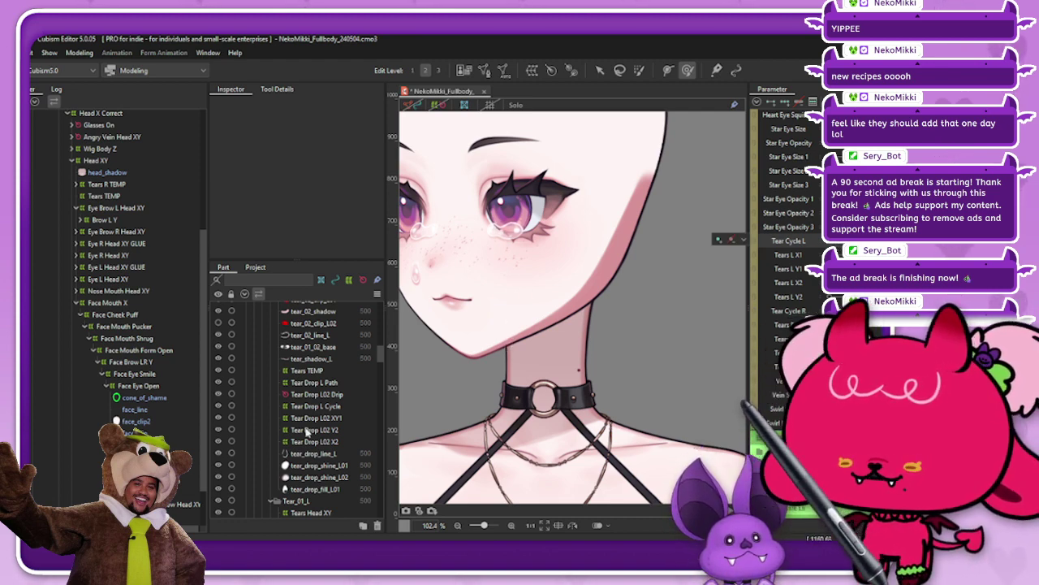
Pose the head facing front and raised, and shift the Tear Drop L Path grid's eye, cheek and chin sections upward with the deform brush
left_click(314, 382)
scroll(787, 243, "down", 7)
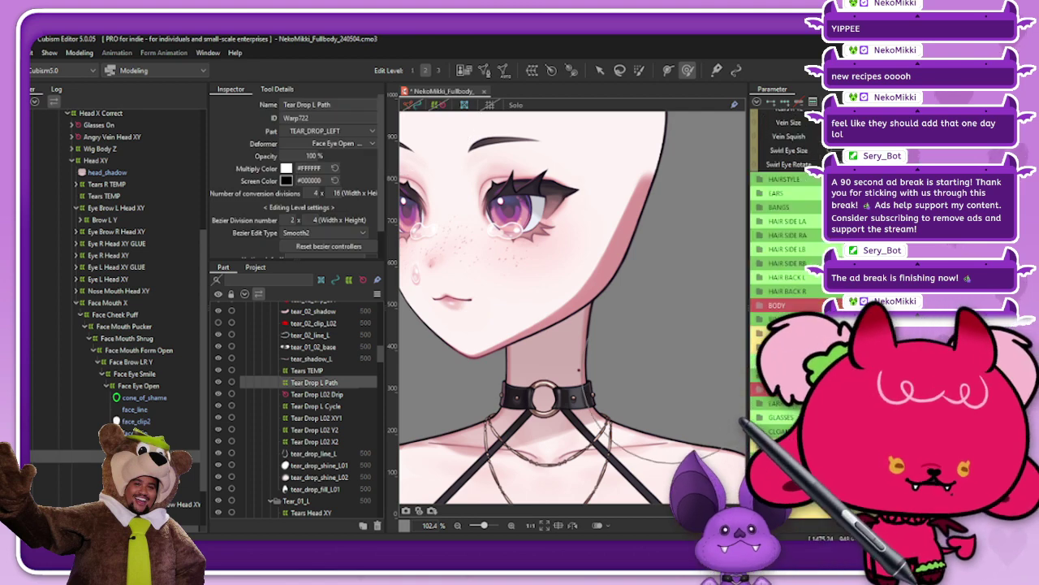
scroll(784, 243, "down", 3)
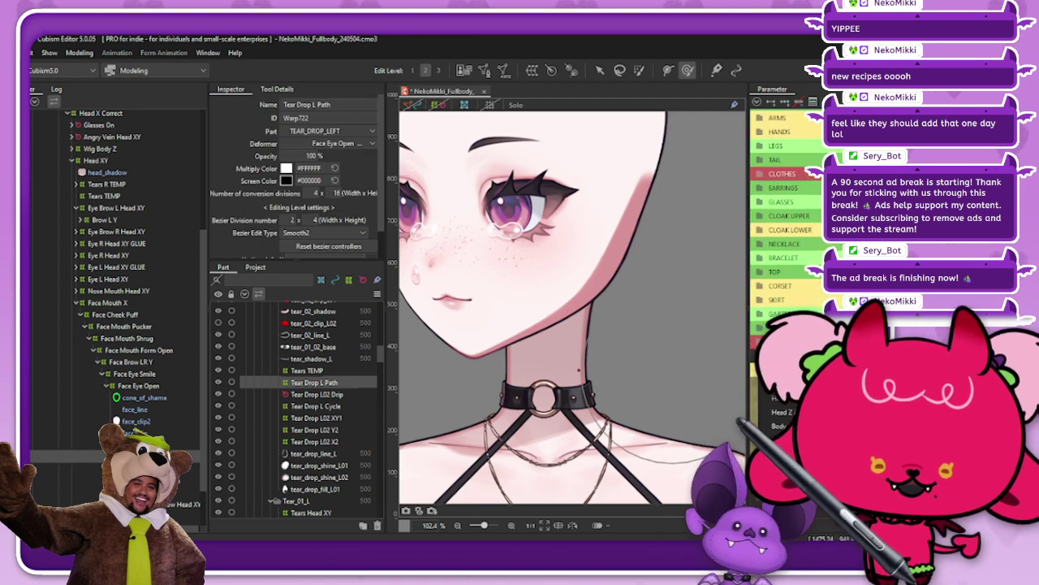
scroll(783, 243, "down", 5)
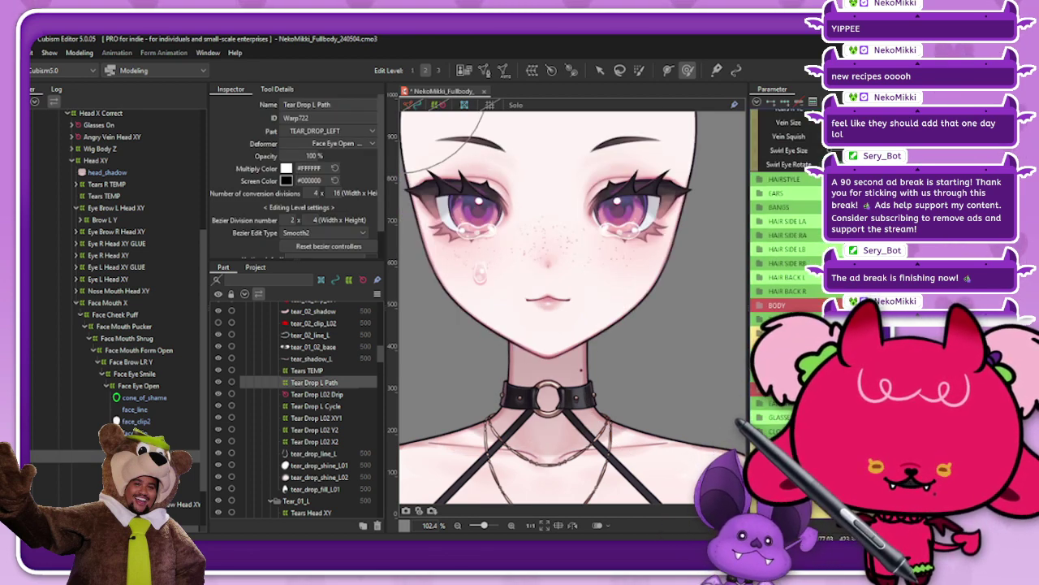
left_click(836, 154)
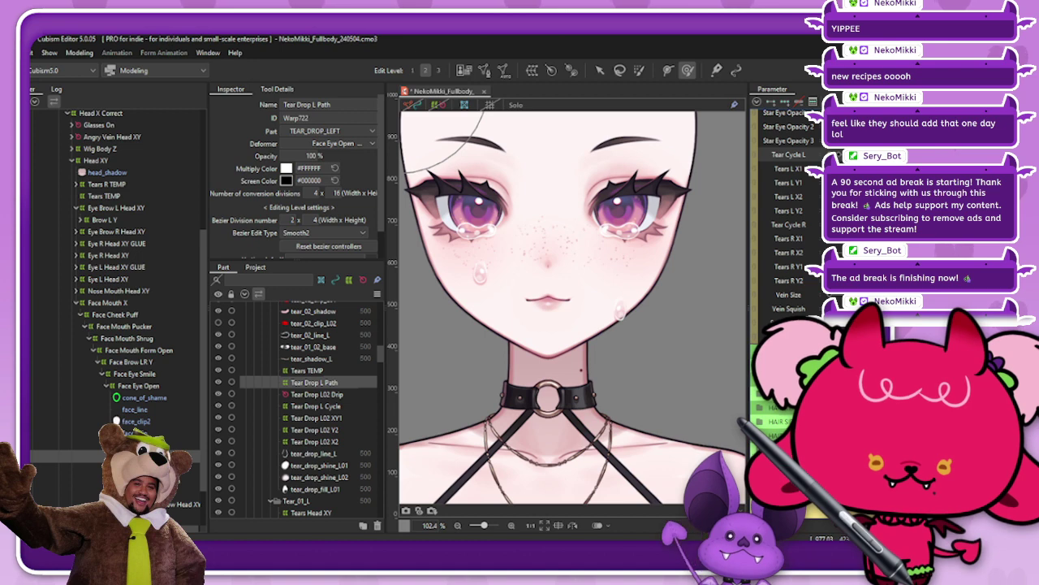
scroll(787, 203, "up", 10)
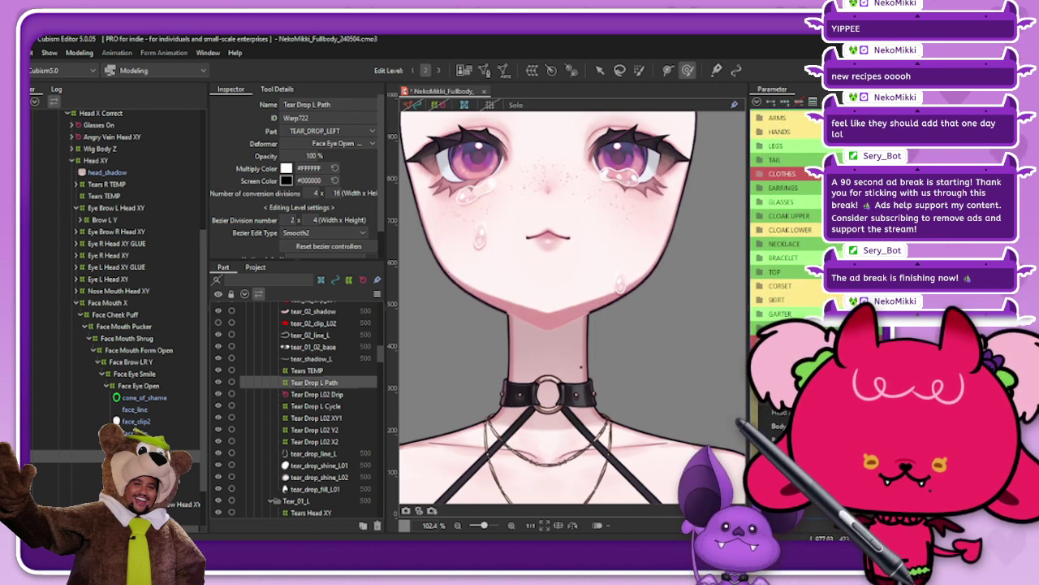
left_click(435, 104)
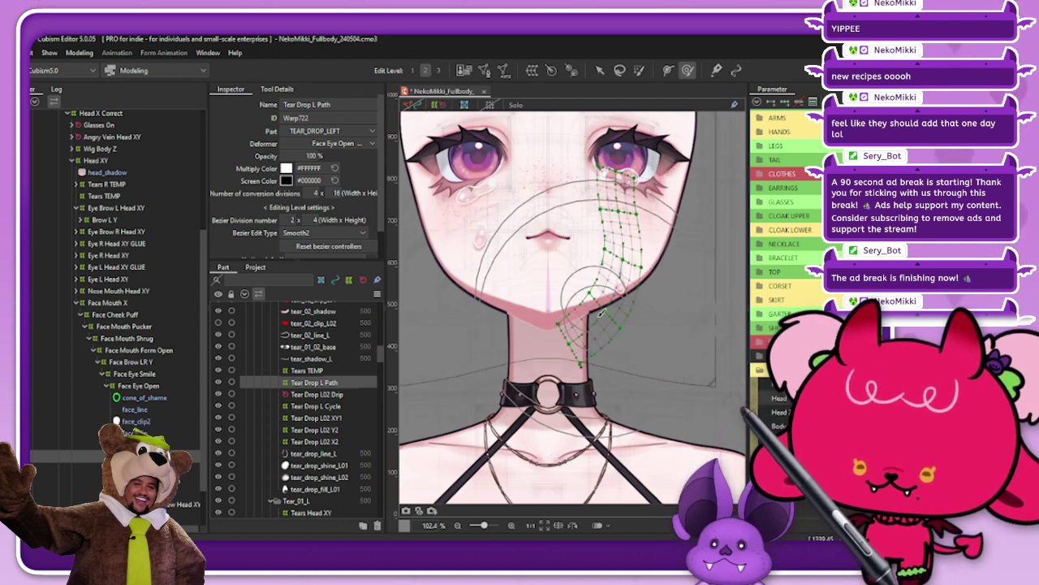
mouse_move(603, 289)
left_mouse_down()
mouse_move(599, 255)
mouse_move(609, 280)
left_mouse_up()
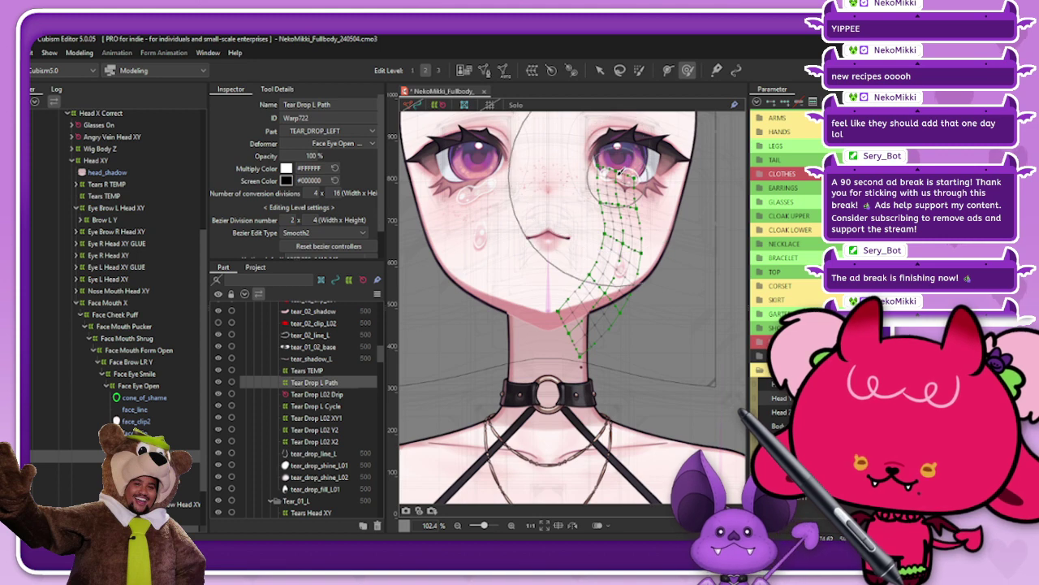
left_click_drag(616, 180, 619, 170)
mouse_move(621, 249)
left_mouse_down()
mouse_move(618, 177)
mouse_move(628, 217)
mouse_move(624, 201)
mouse_move(622, 229)
left_mouse_up()
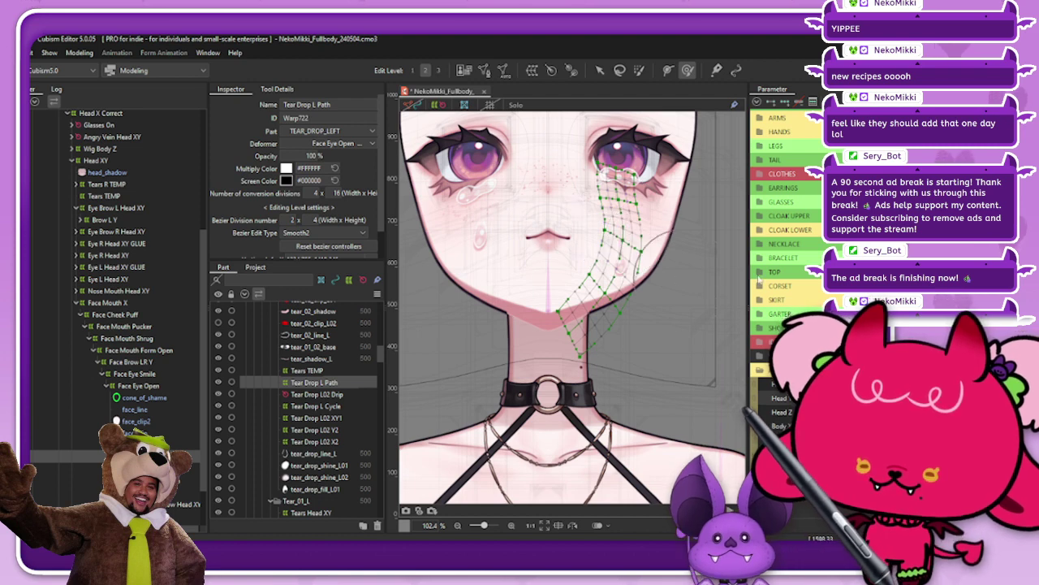
Vary Tear Cycle L with the selection hidden to check the teardrop's path on the raised head, and reselect Tear Drop L Path
scroll(788, 244, "down", 8)
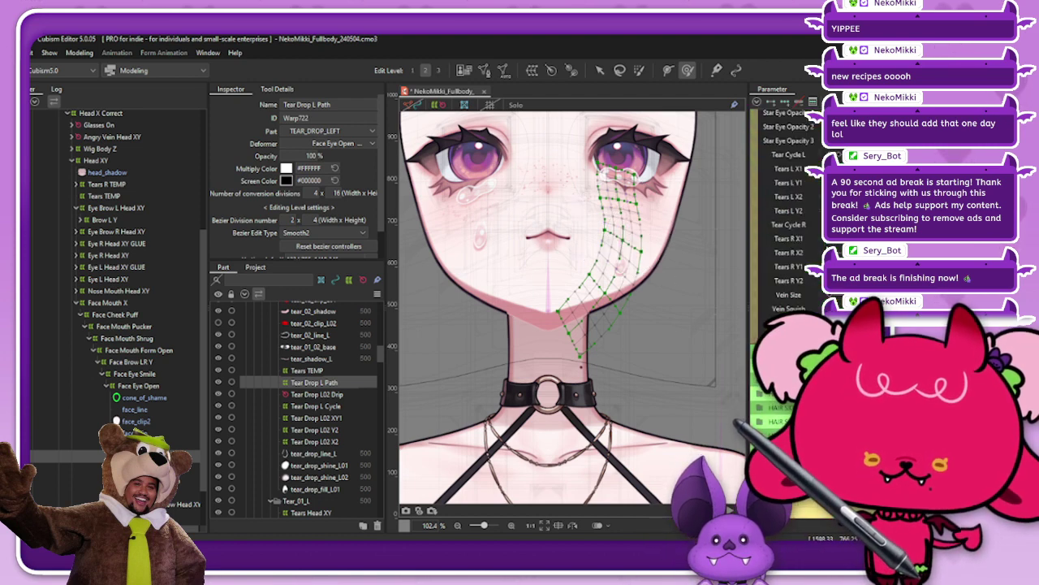
left_click(788, 154)
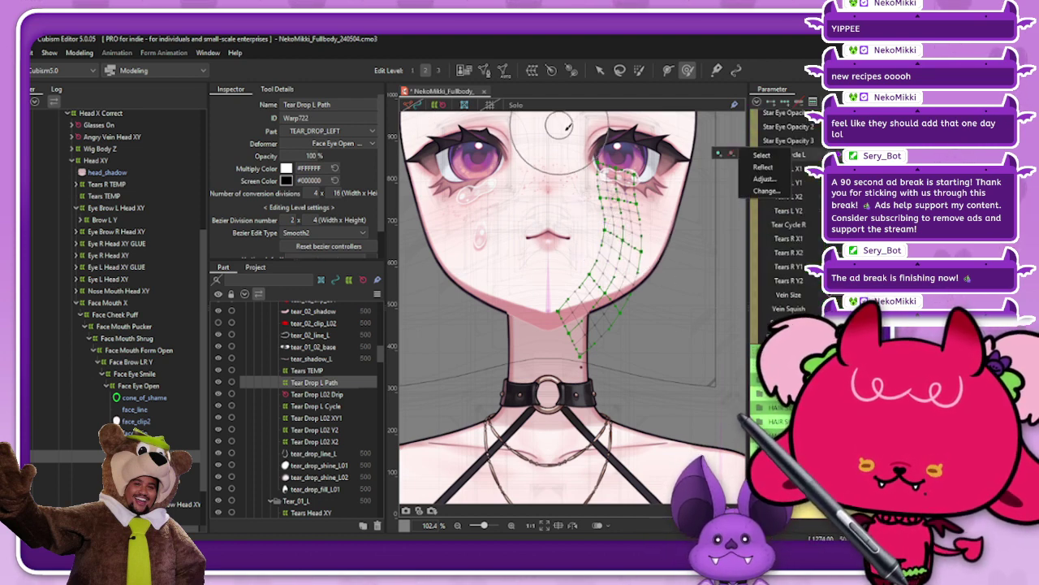
key("ctrl+t")
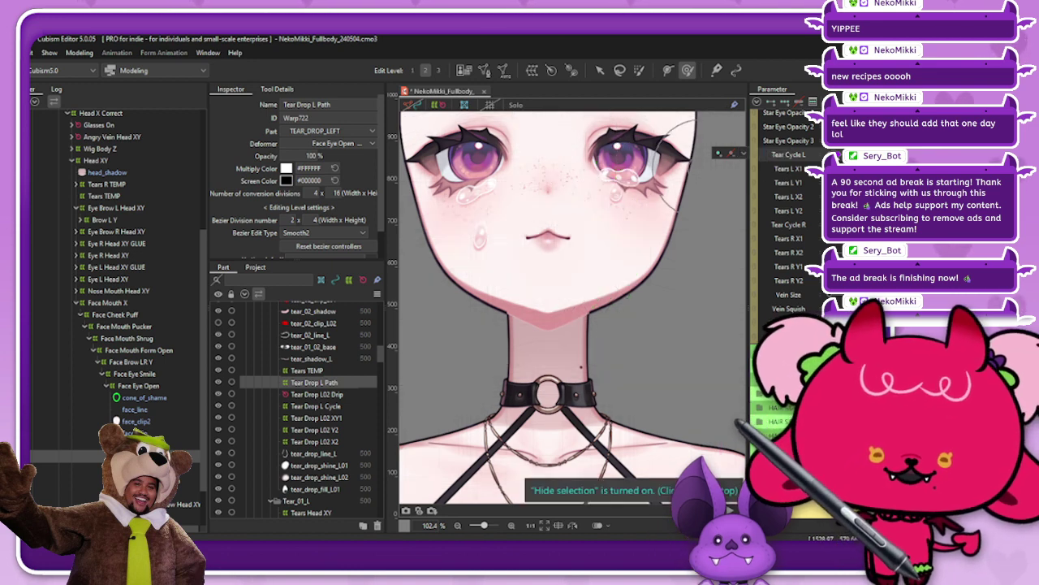
left_click_drag(852, 154, 959, 154)
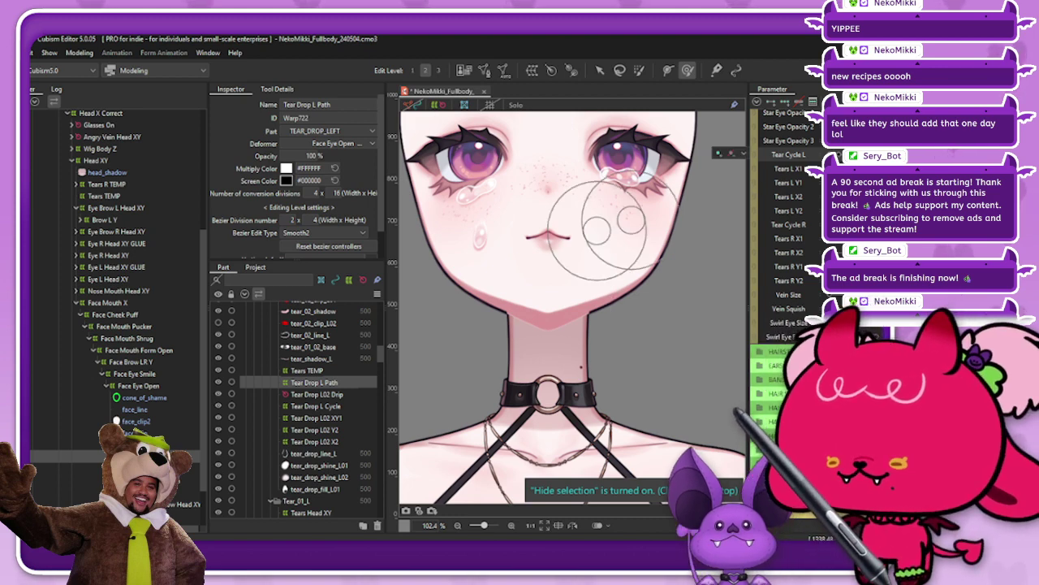
left_click(441, 108)
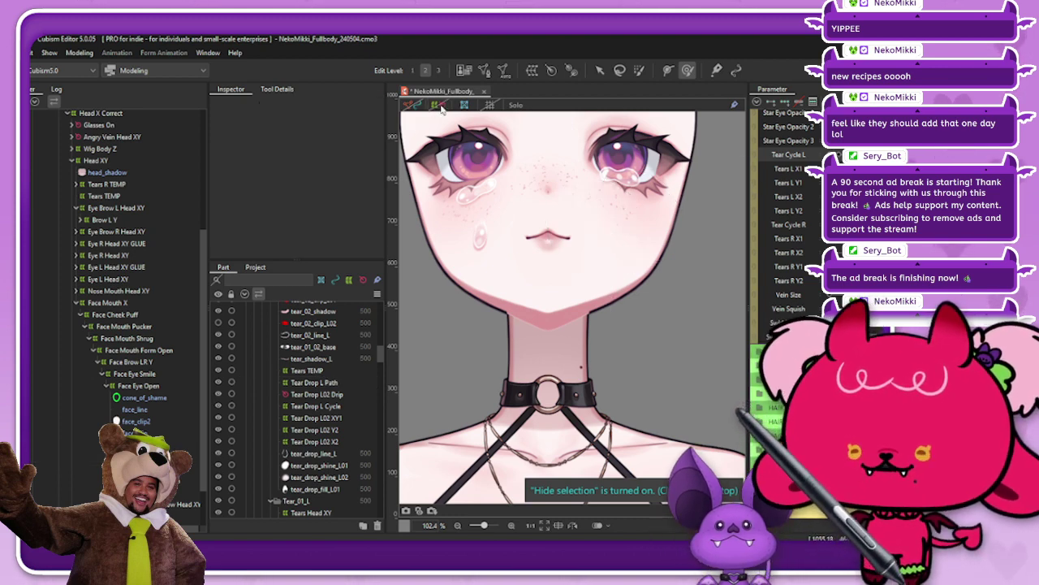
left_click(440, 107)
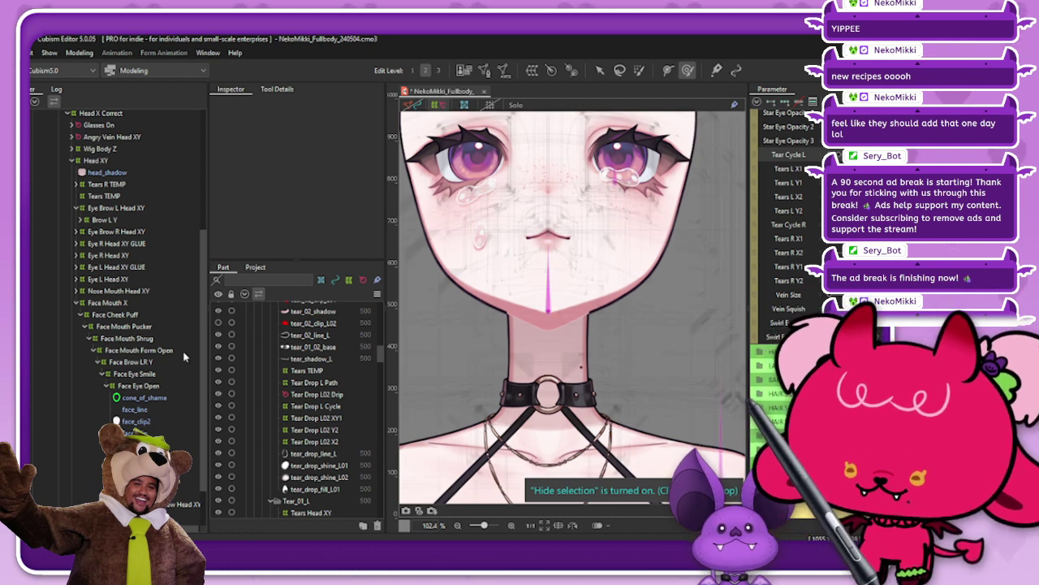
left_click(162, 456)
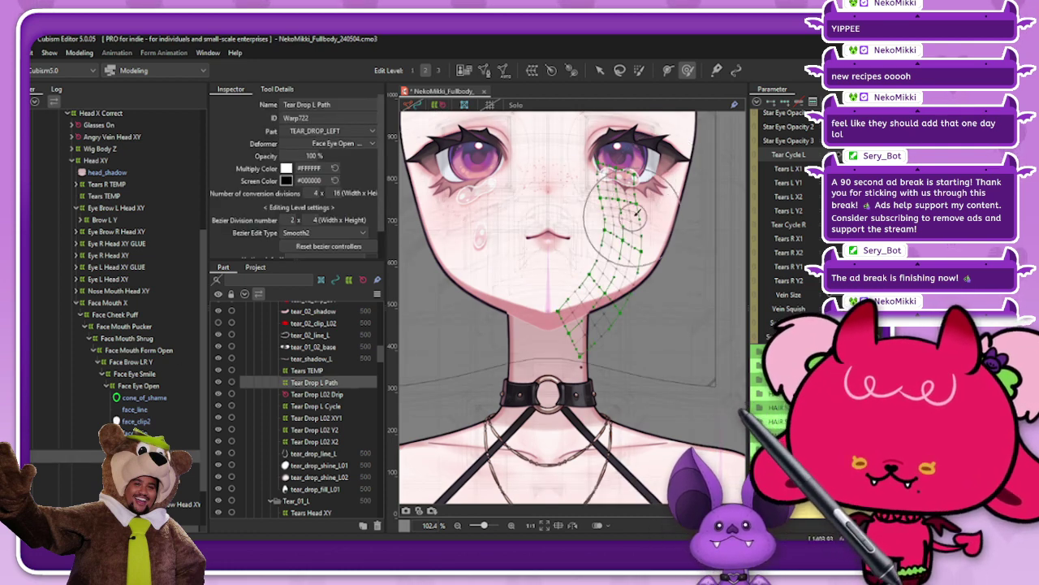
Stretch the Tear Drop L Path grid slightly upward over the eye and compare the teardrop's position with the deformers hidden
left_click(601, 71)
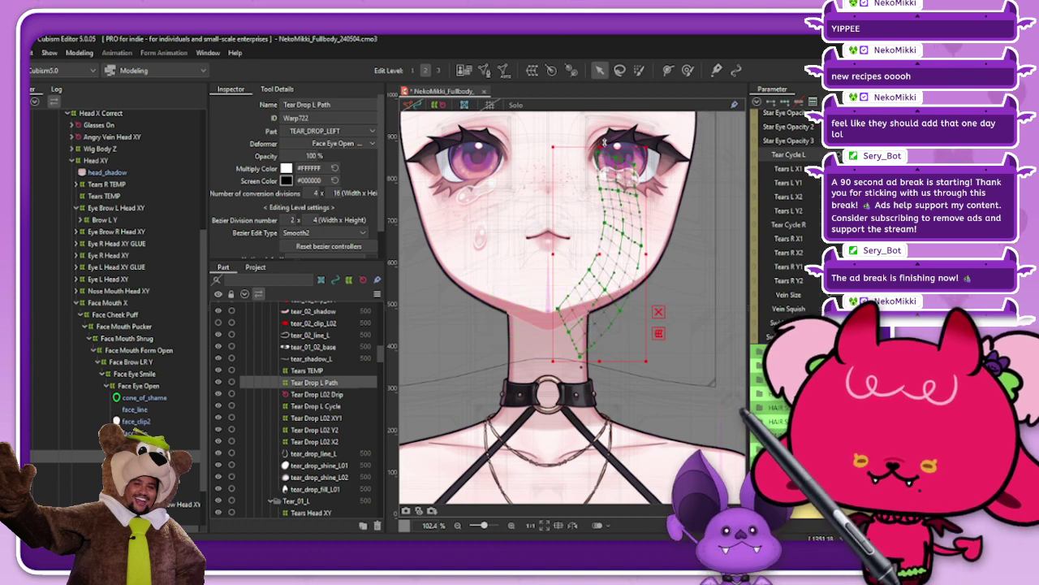
left_click(438, 105)
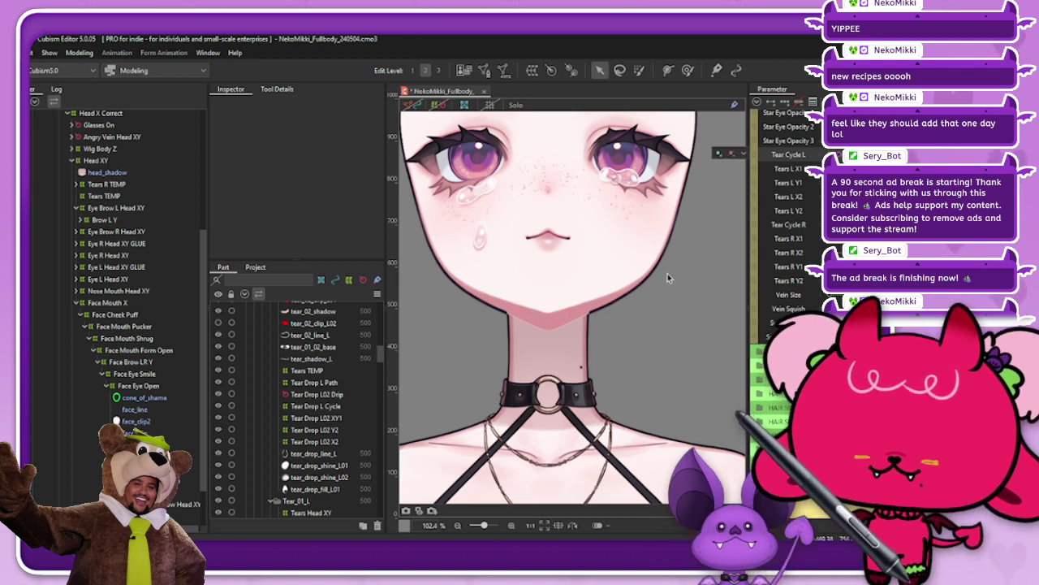
left_click(146, 456)
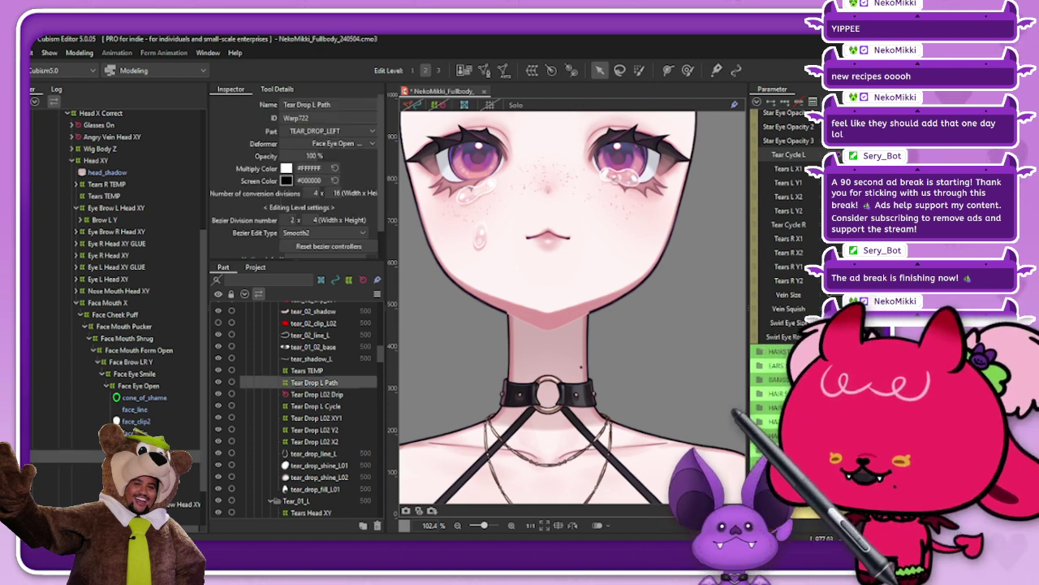
left_click(438, 105)
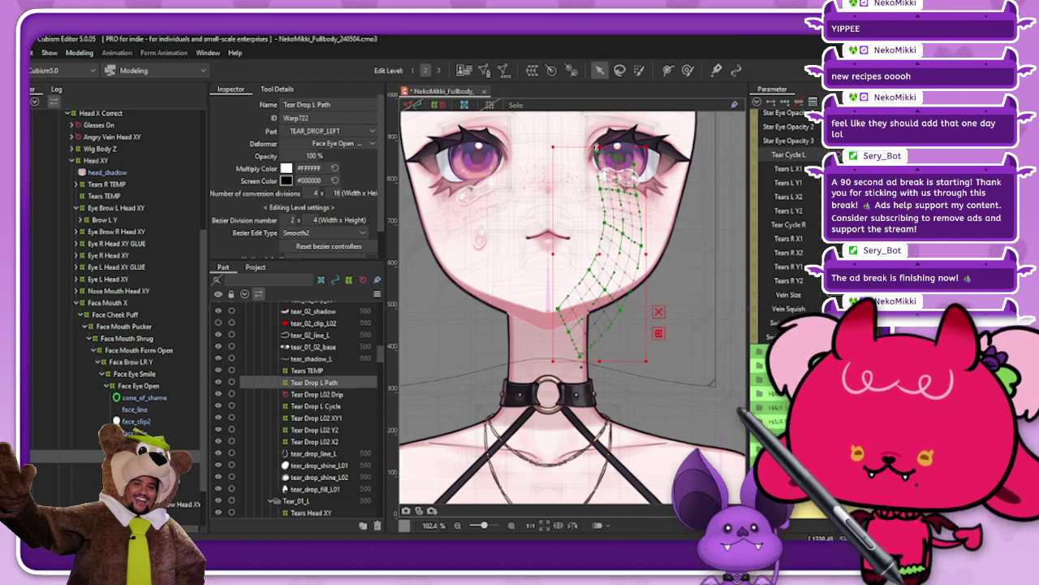
left_click(439, 105)
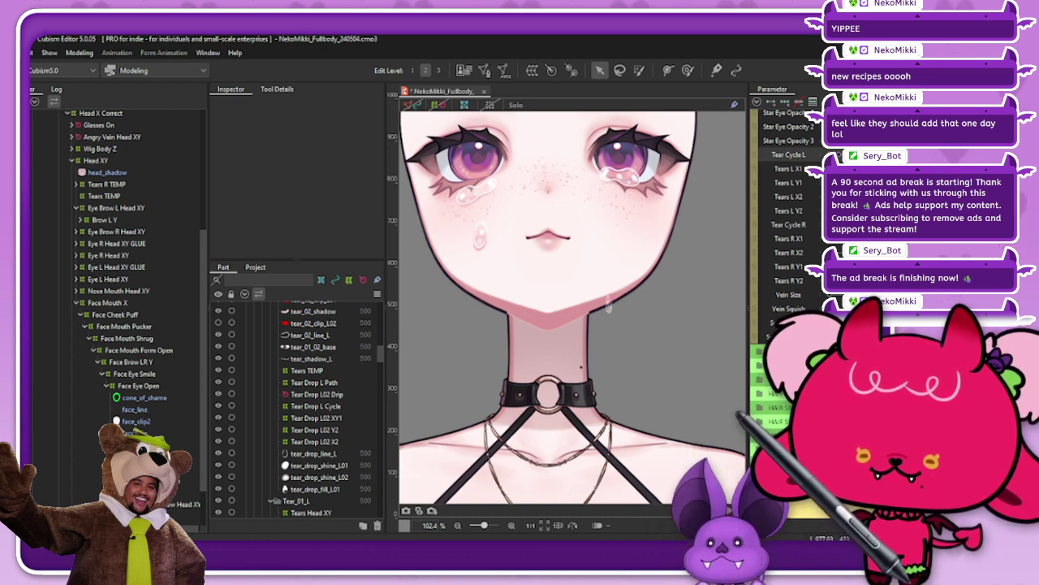
left_click(130, 457)
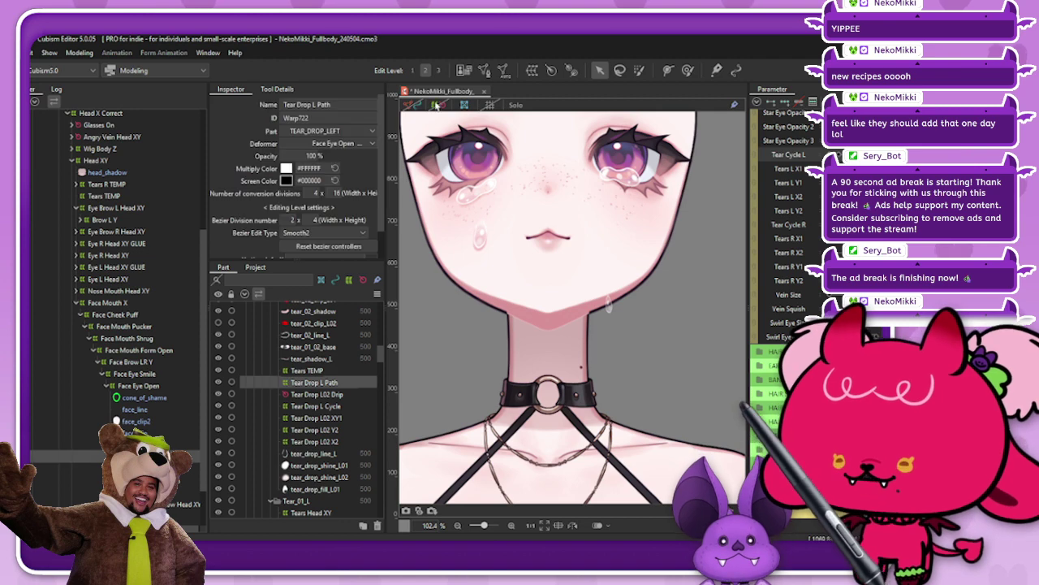
left_click(436, 104)
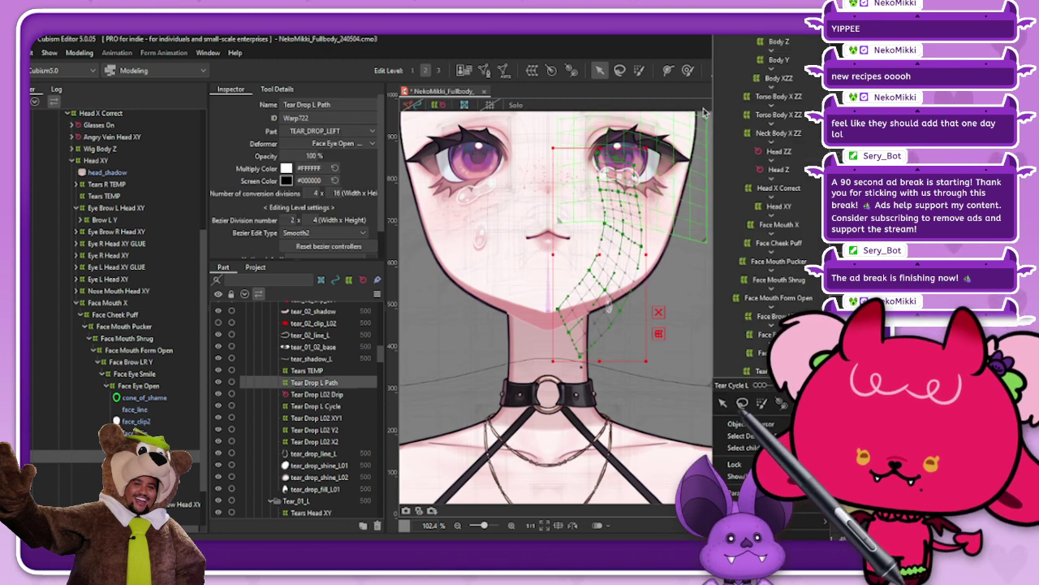
Nudge the lower end of the Tear Drop L Path grid beneath the jaw with the deform brush and deselect it
left_click(688, 70)
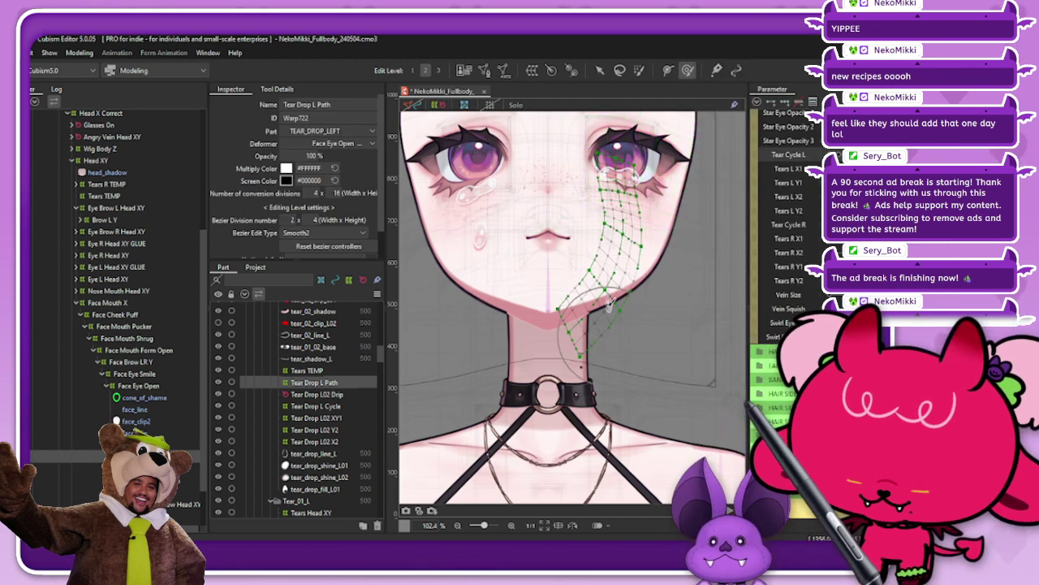
left_click_drag(603, 349, 599, 344)
key("Escape")
Pick Tear Drop L Cycle from the objects keyed to Tear Cycle L and bow its grid's upper edge up and lower edge down
scroll(641, 254, "down", 3)
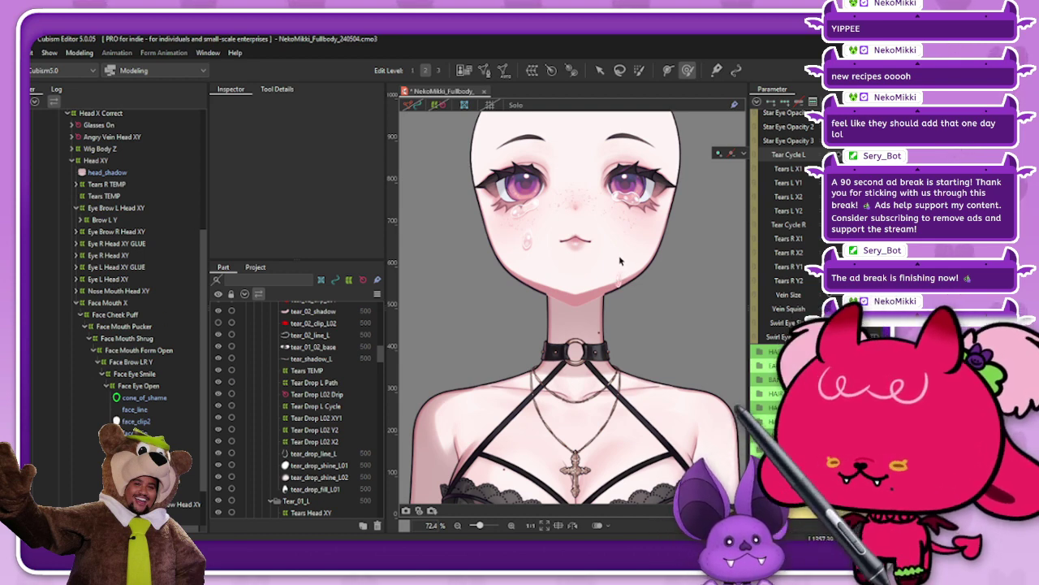
left_click(732, 152)
left_click(756, 155)
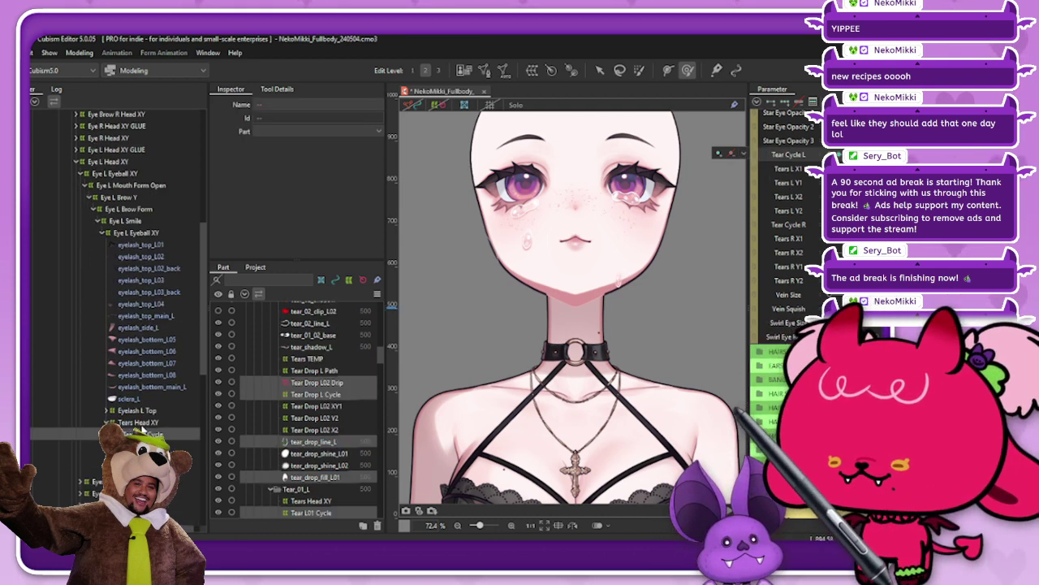
scroll(140, 431, "down", 10)
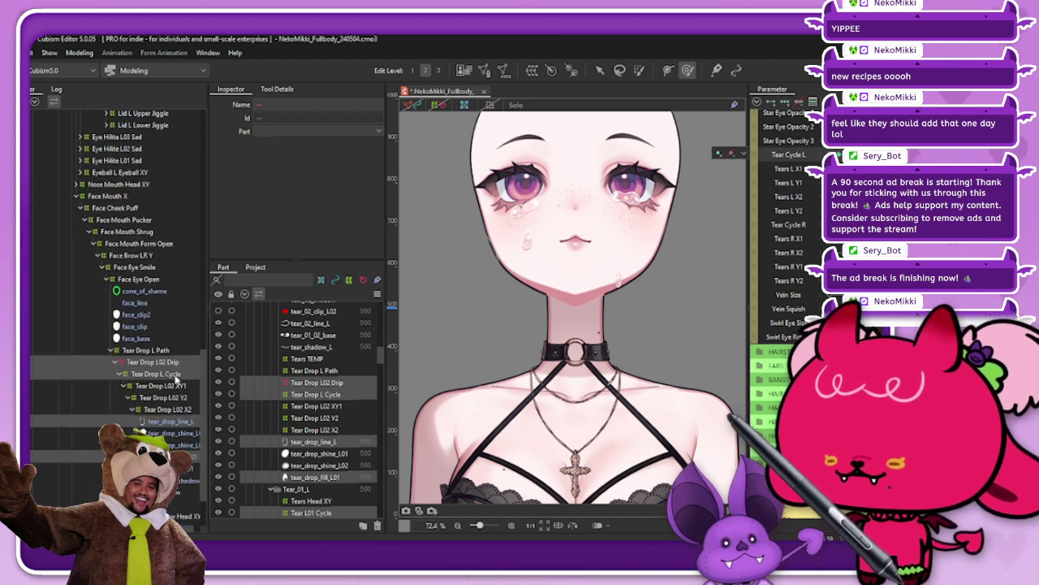
left_click(173, 376)
scroll(549, 197, "up", 2)
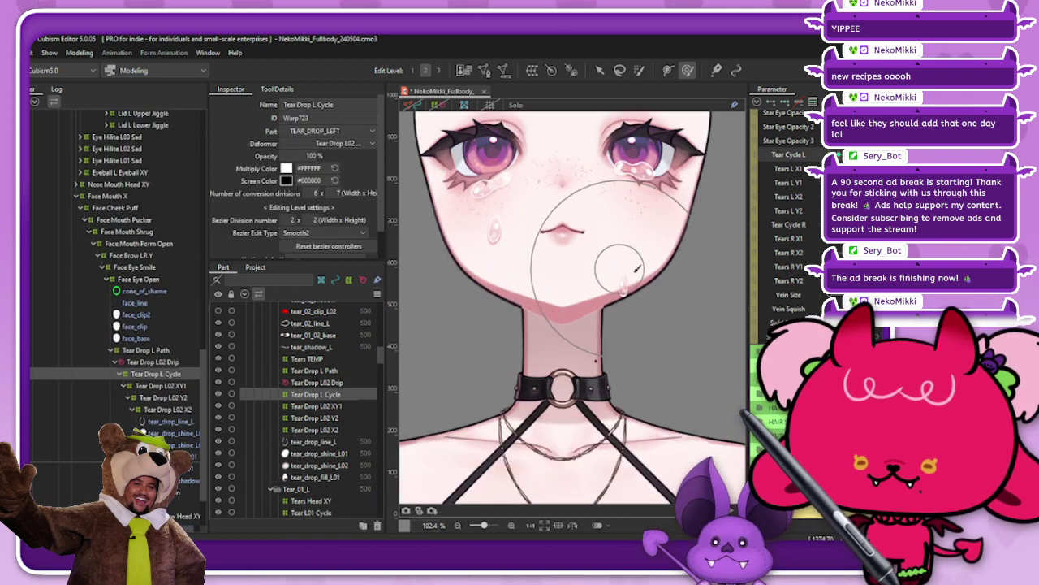
scroll(651, 280, "up", 4)
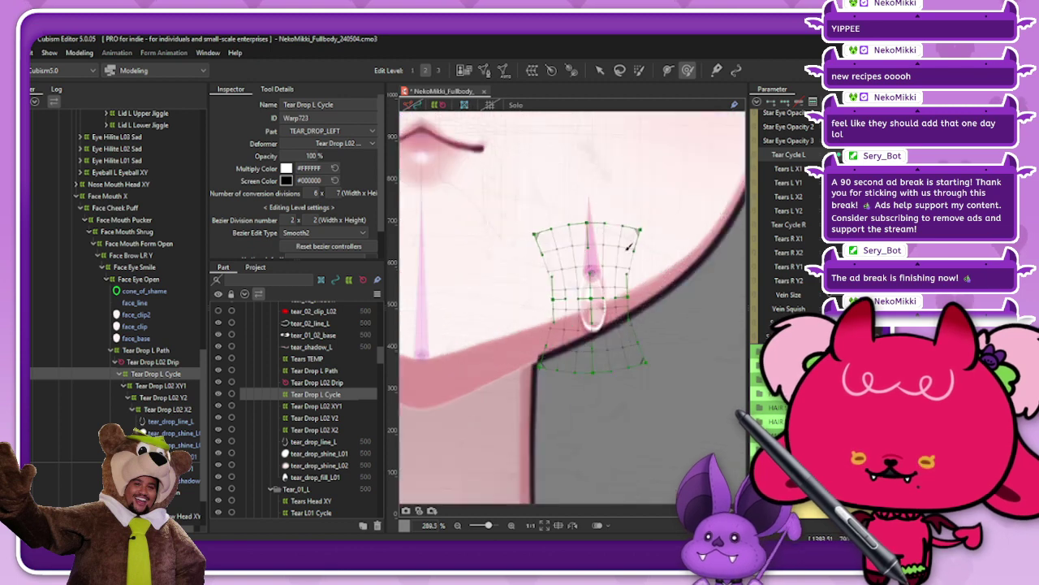
key("v")
left_click_drag(597, 227, 591, 209)
left_click_drag(601, 379, 601, 388)
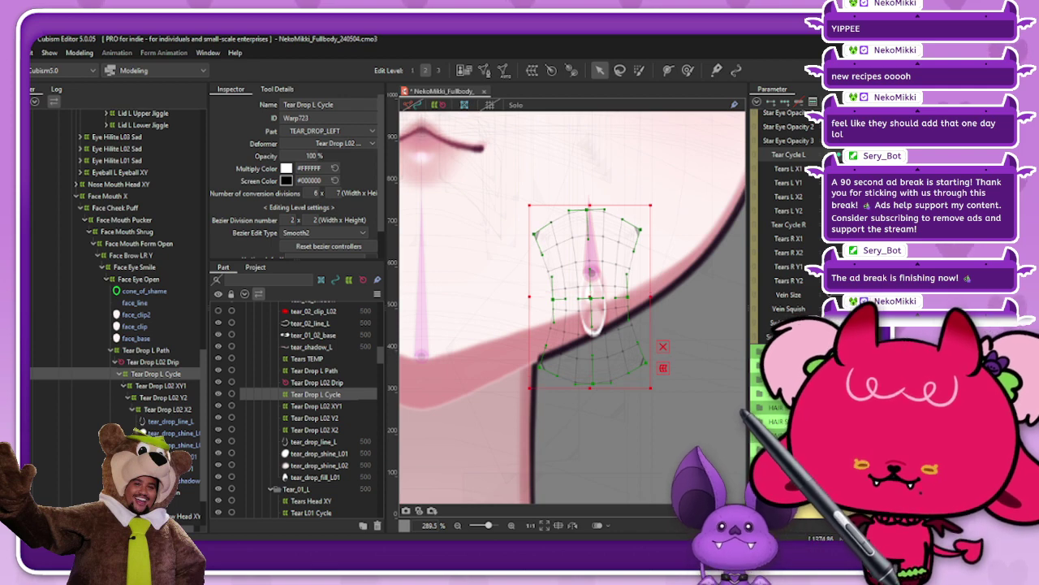
Vary Tear Cycle L to examine the Tear Drop L Cycle grid beneath the raised head's jaw and deselect it
left_click(839, 154)
scroll(679, 191, "down", 2)
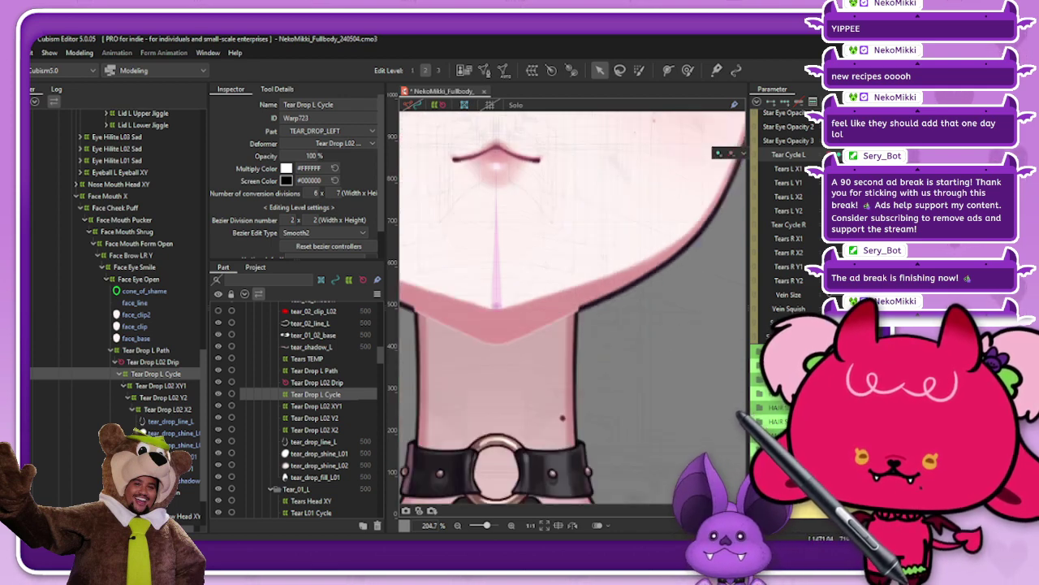
left_click(607, 329)
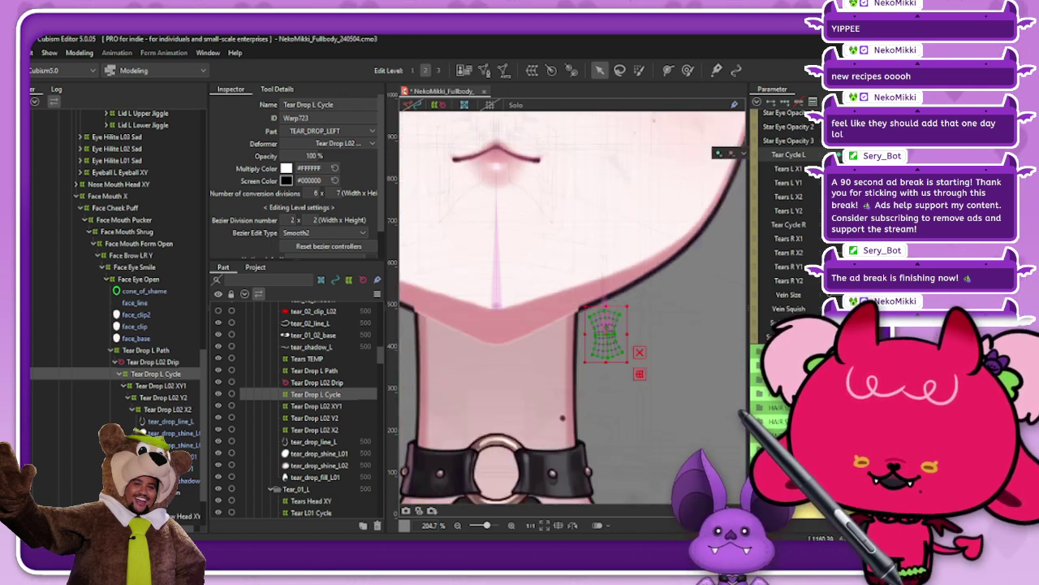
scroll(607, 318, "up", 2)
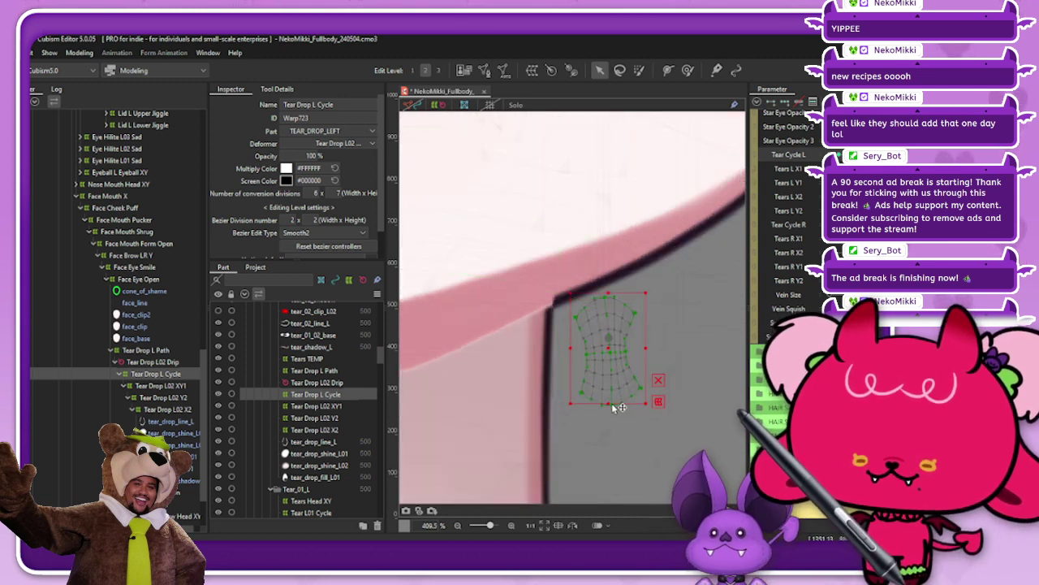
left_click(608, 279)
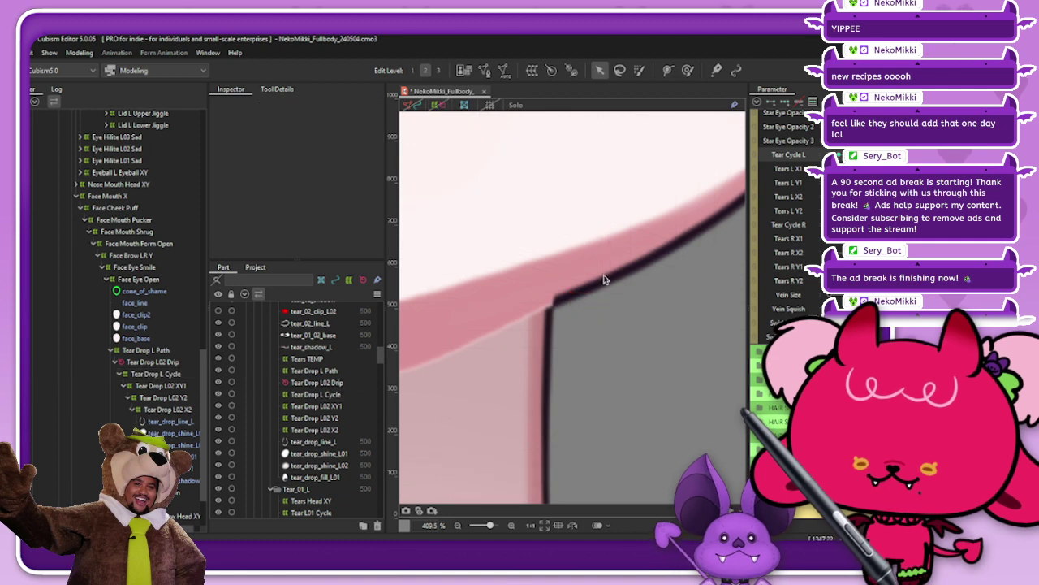
scroll(604, 278, "down", 3)
scroll(602, 280, "down", 2)
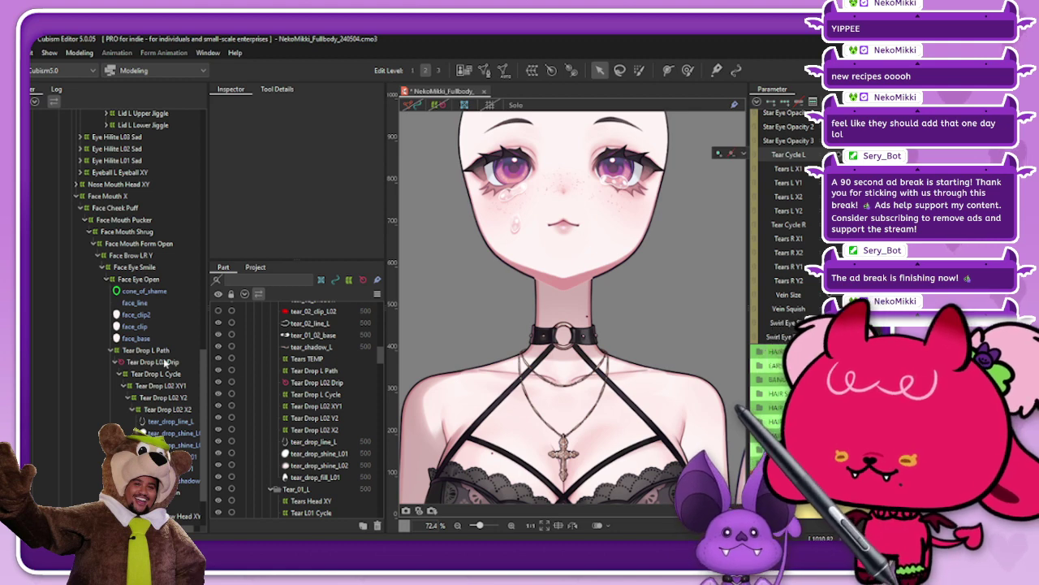
Set the scale of the Tear Drop L02 Drip rotation deformer to 60% at its transparent Tear Cycle L key
left_click(164, 361)
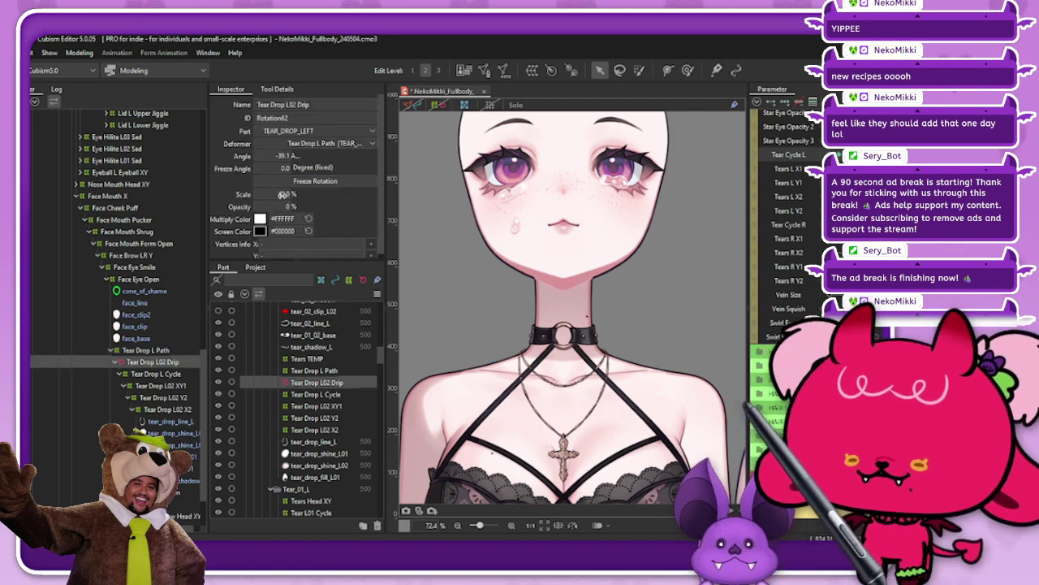
type("50")
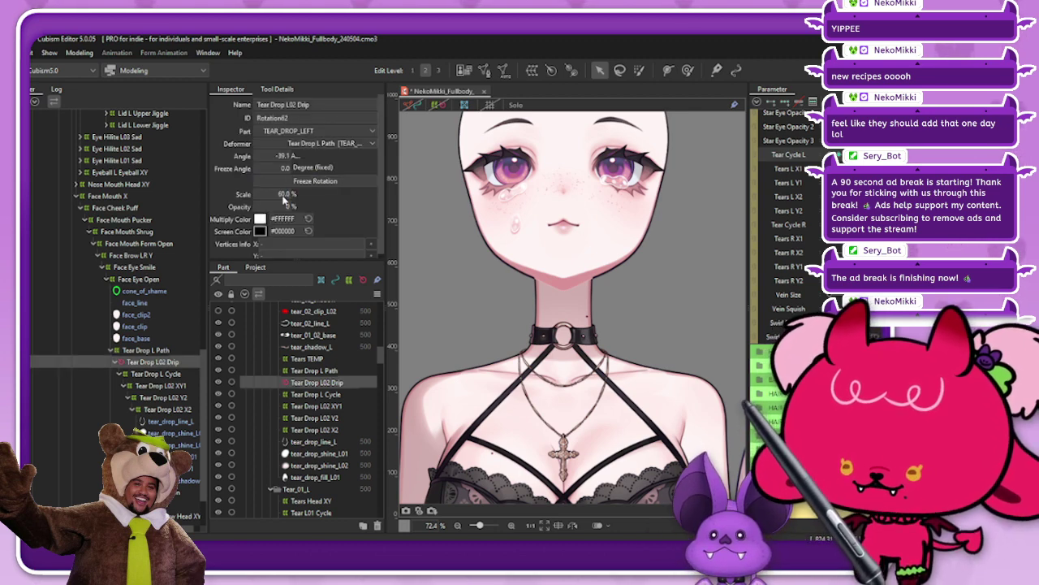
key("Return")
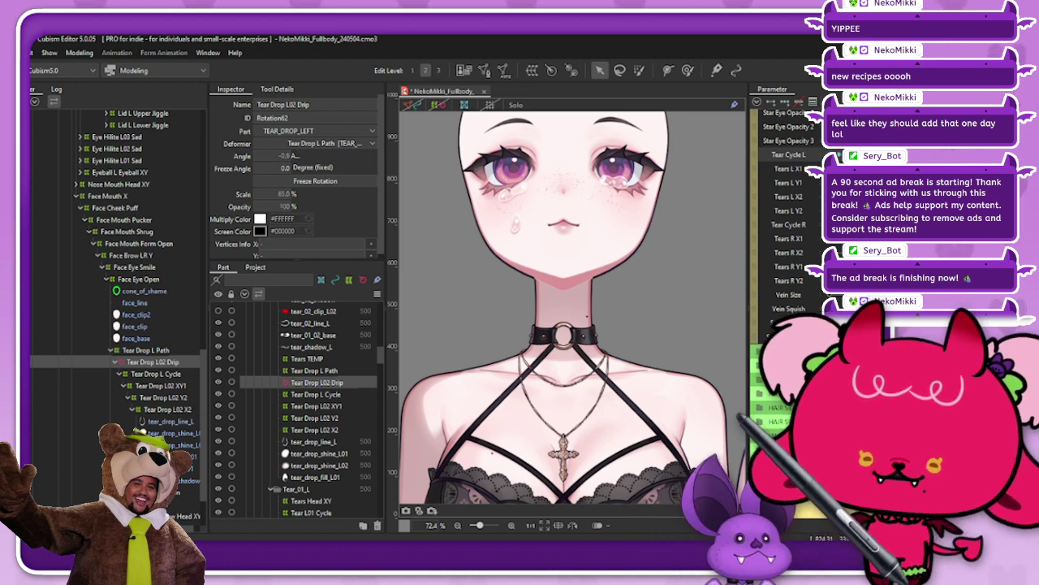
Return the head to level and inspect the Tear Drop L Cycle grid around the teardrop below the jaw
scroll(784, 227, "down", 6)
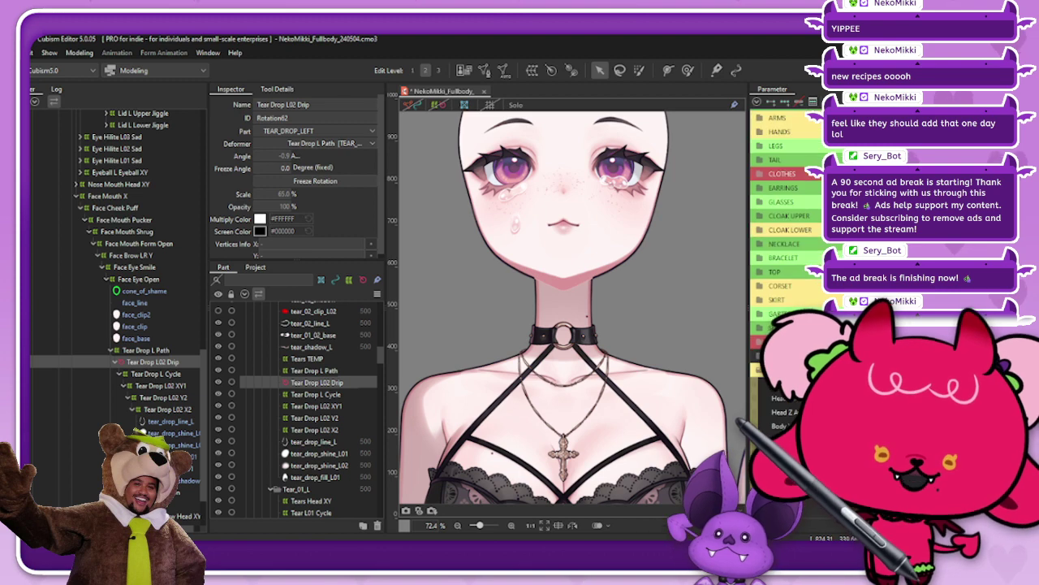
scroll(784, 227, "up", 6)
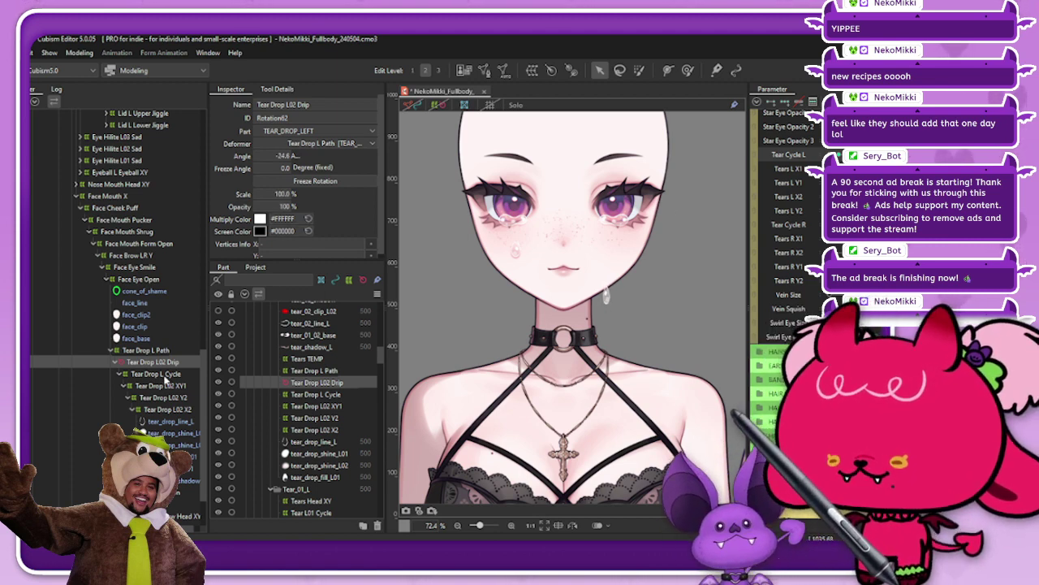
left_click(165, 376)
scroll(619, 286, "up", 5)
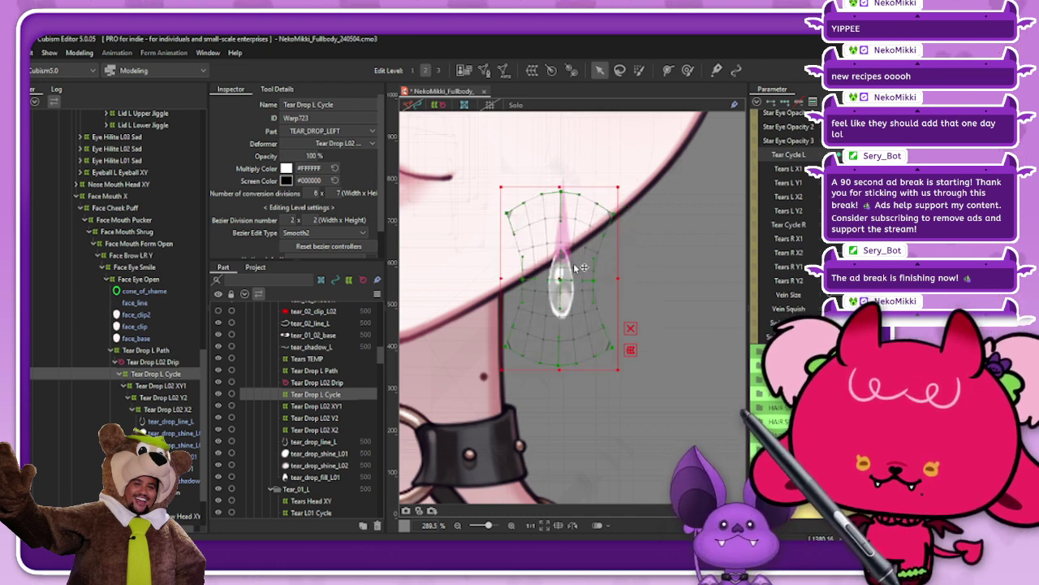
left_click(615, 216)
scroll(617, 218, "down", 5)
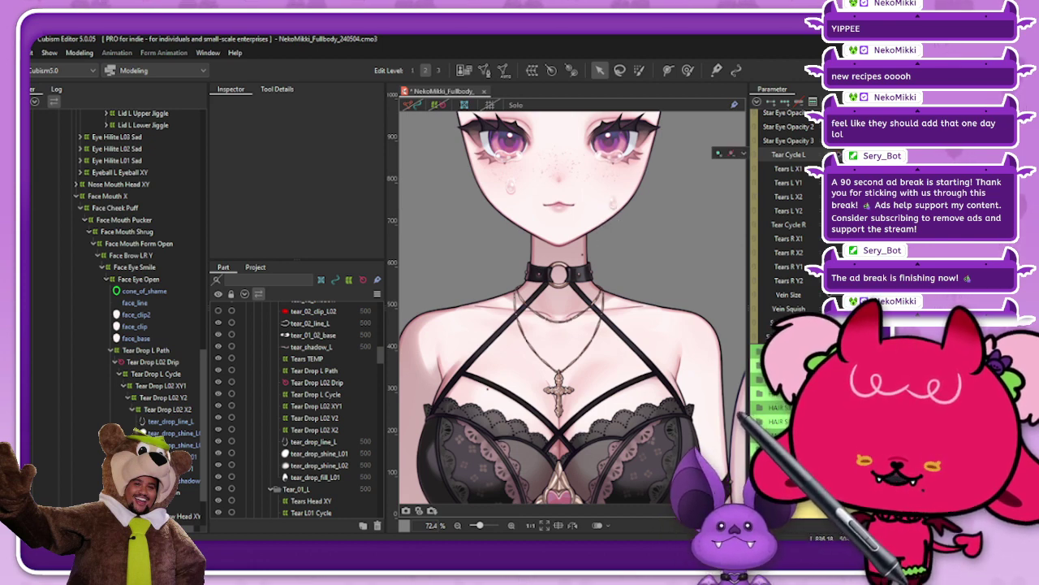
Lower the head and compress the Tear Drop L Path grid, moving its upper edge down over the eye and its lower edge up
scroll(788, 212, "up", 10)
scroll(784, 211, "down", 3)
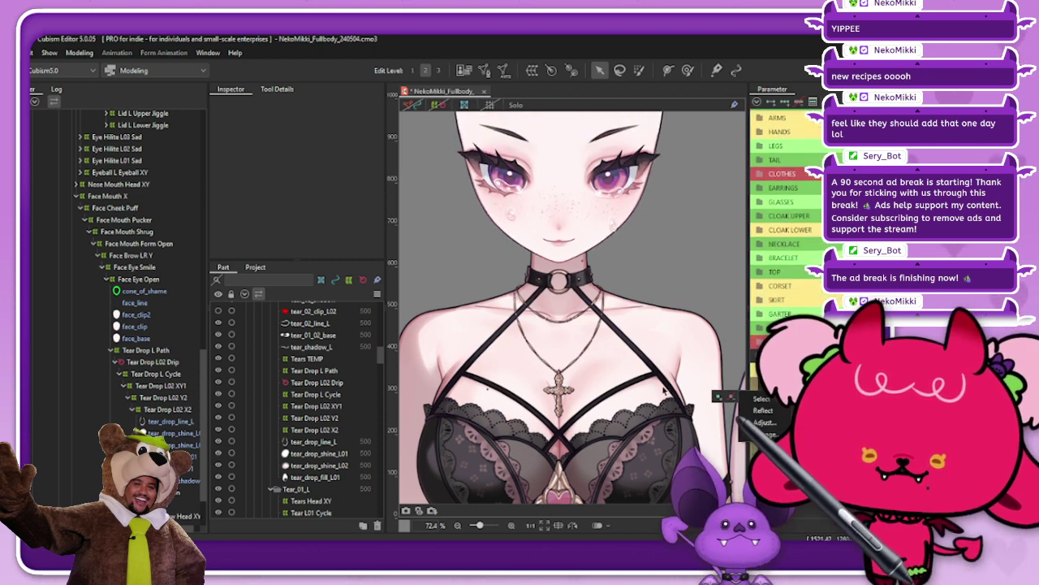
left_click(158, 350)
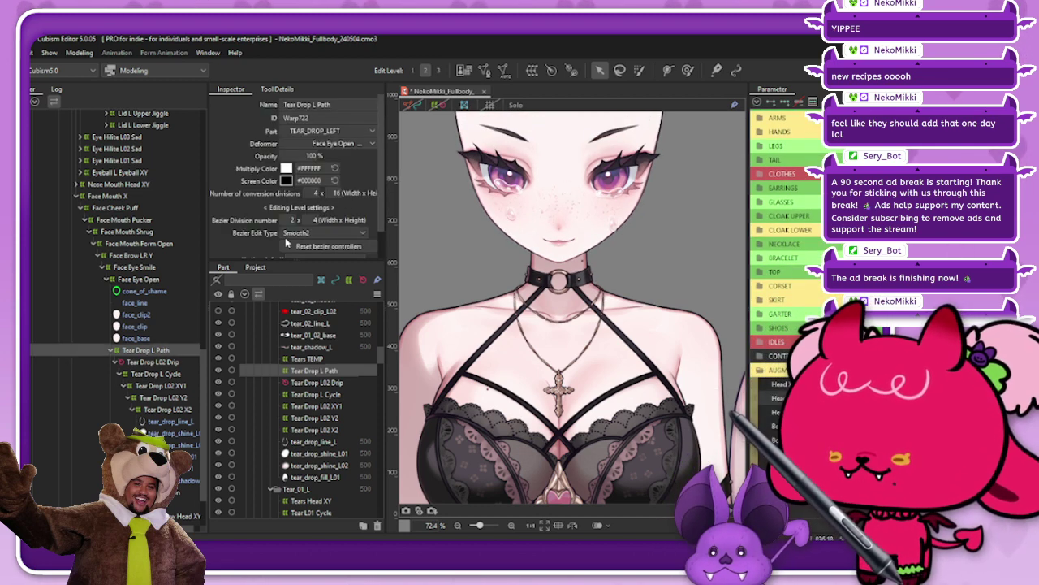
left_click(439, 105)
scroll(786, 243, "up", 7)
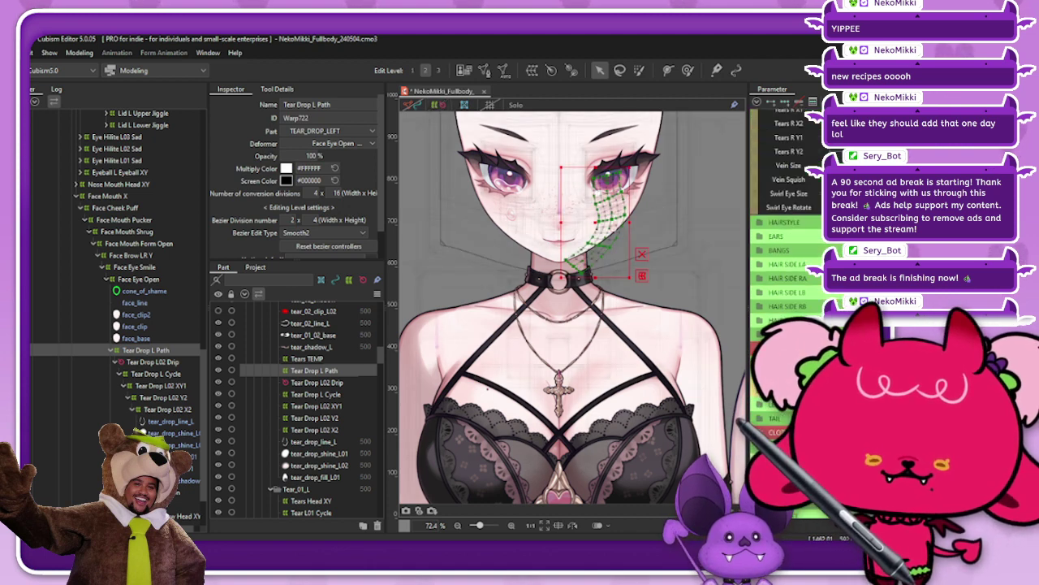
scroll(786, 243, "up", 3)
left_click(788, 197)
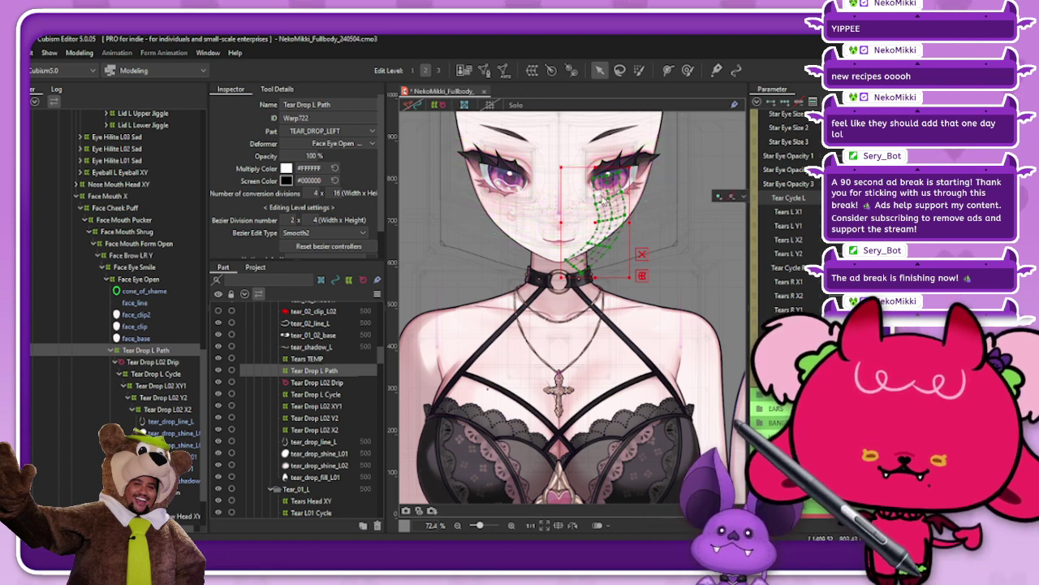
scroll(621, 197, "up", 2)
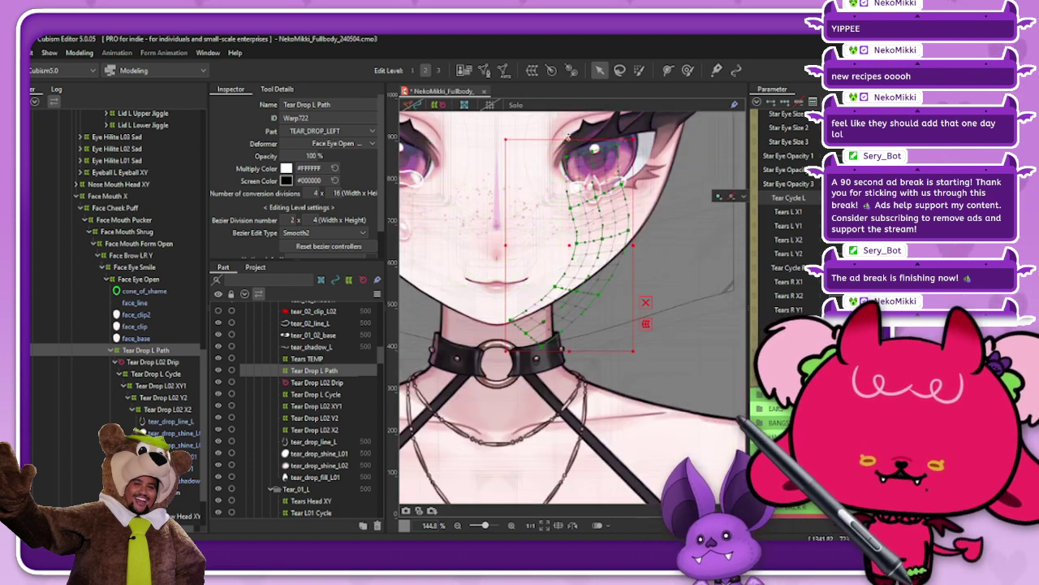
left_click_drag(569, 140, 571, 154)
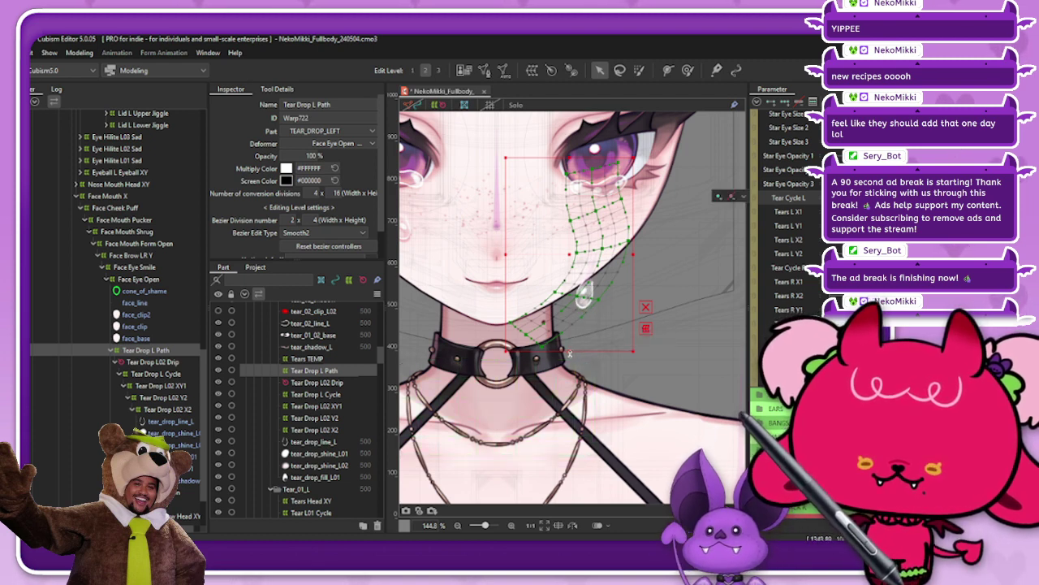
left_click_drag(570, 354, 575, 338)
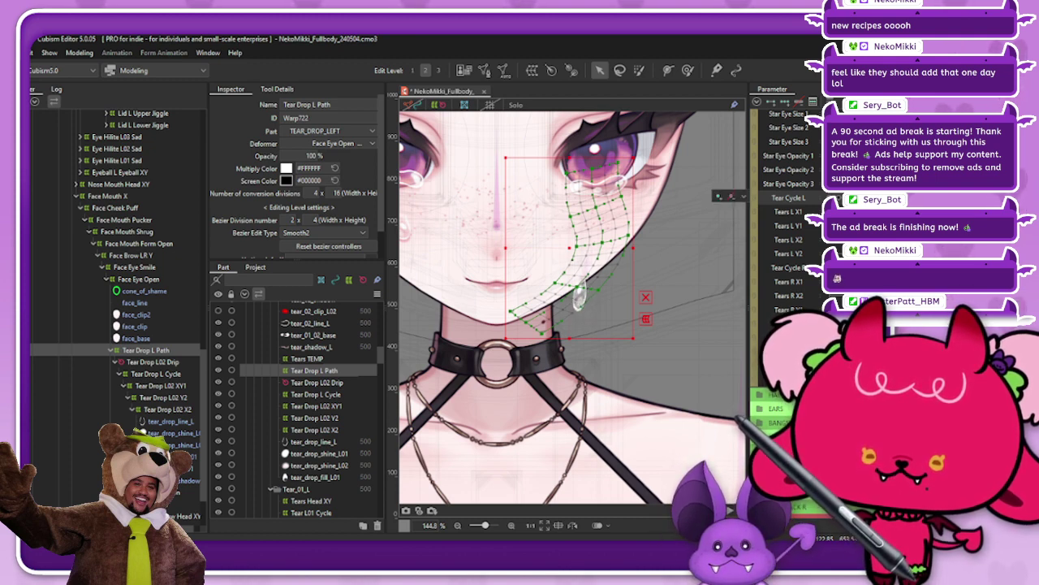
Push the lower end of the Tear Drop L Path grid outward from the jaw with the deform brush and compare with deformers hidden
left_click(688, 70)
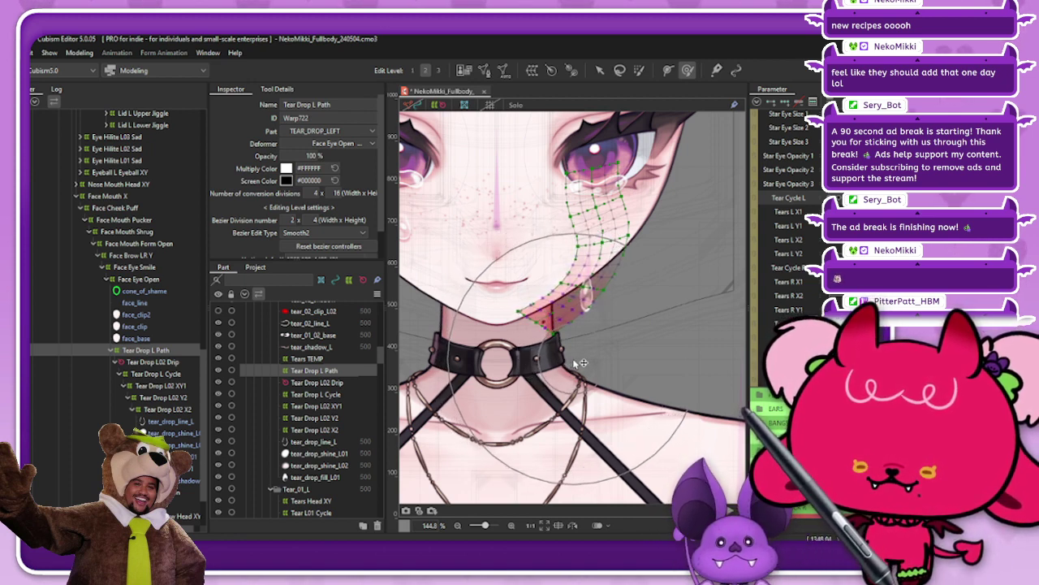
left_click(443, 106)
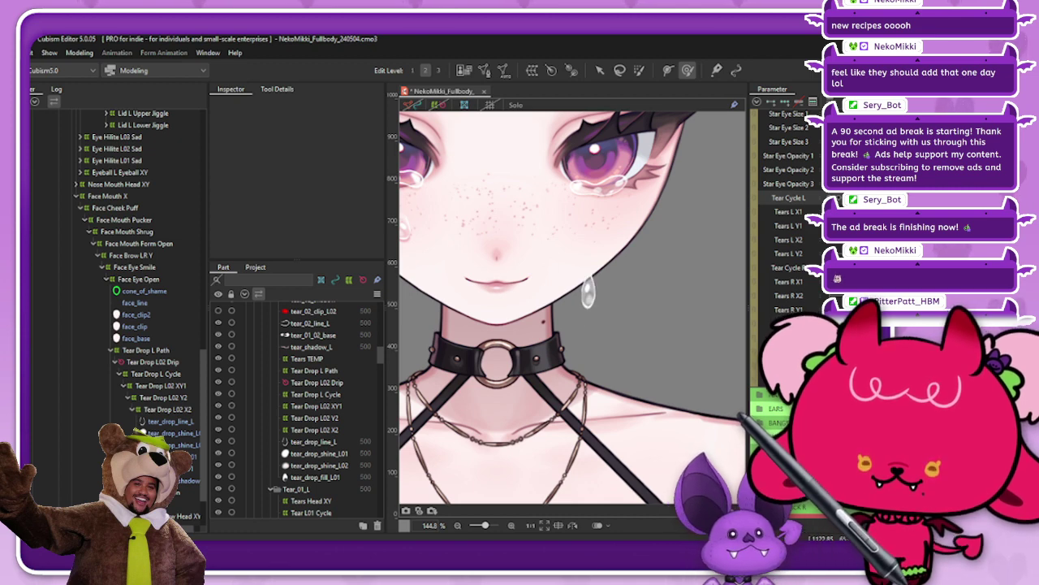
left_click(177, 375)
left_click(183, 350)
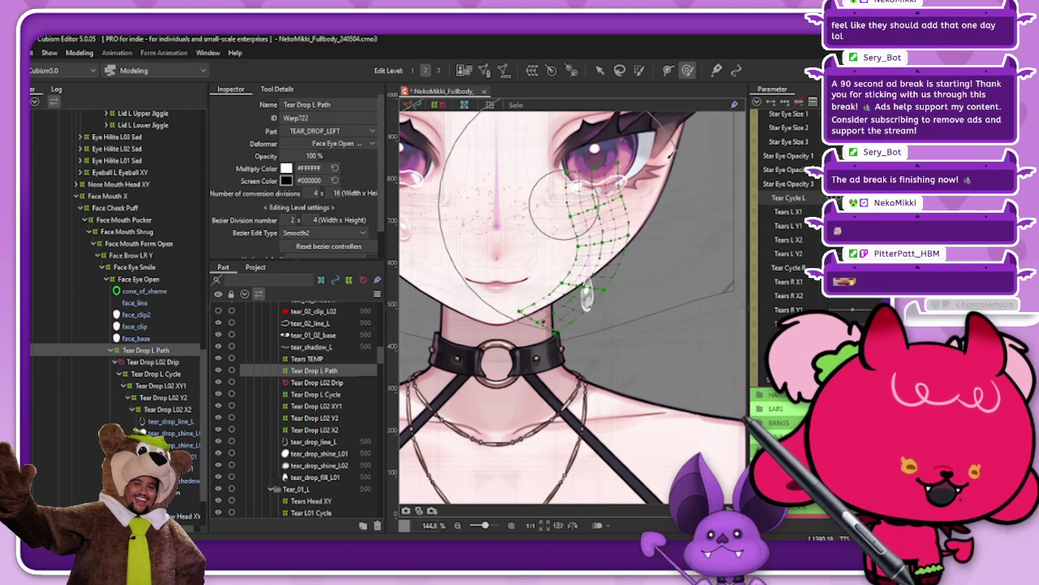
left_click(600, 70)
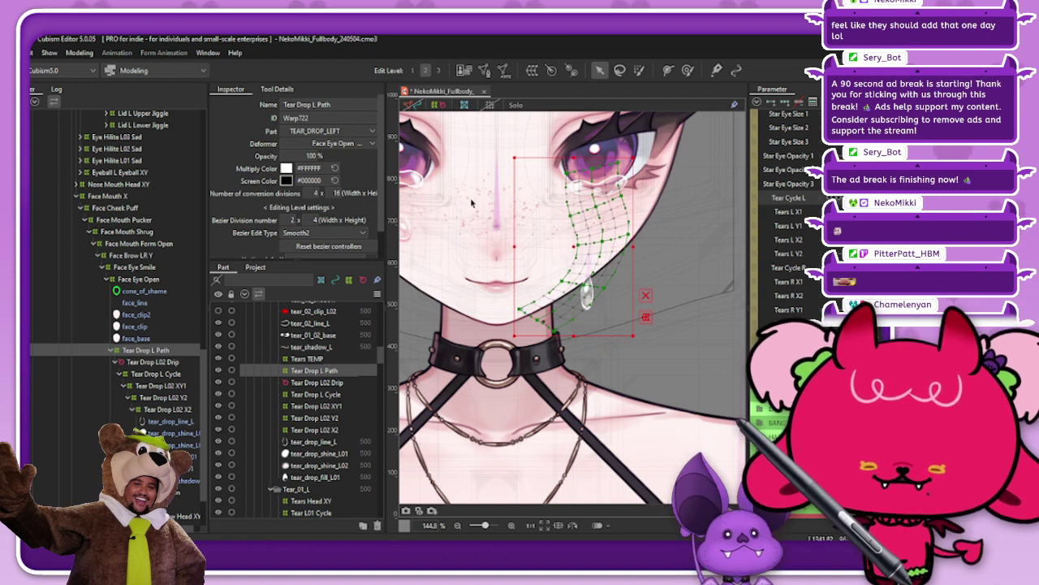
left_click(442, 106)
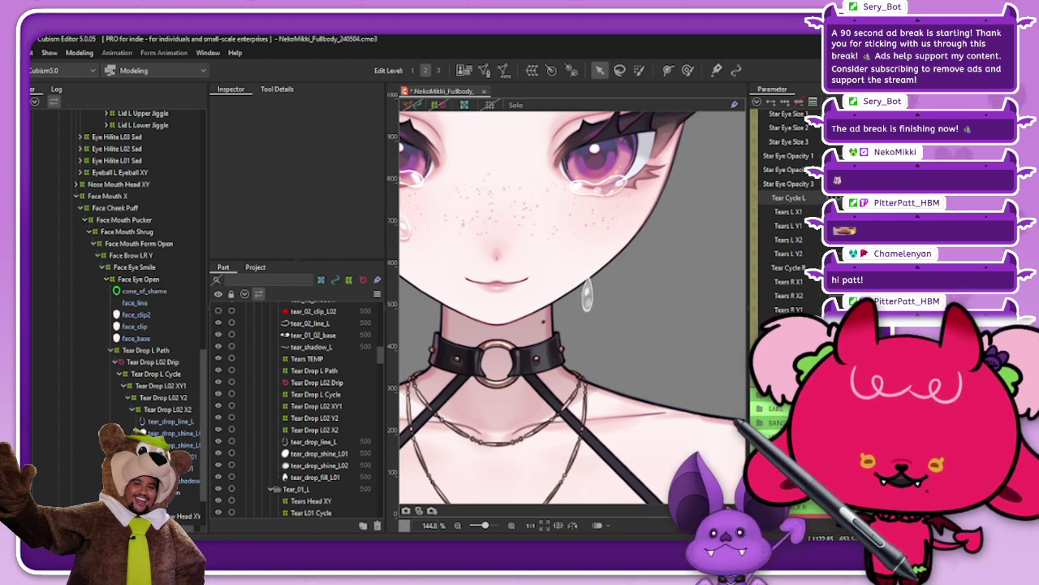
Reselect Tear Drop L Path, move its control point beside the teardrop slightly outward, and view the drop without deformers
left_click(436, 104)
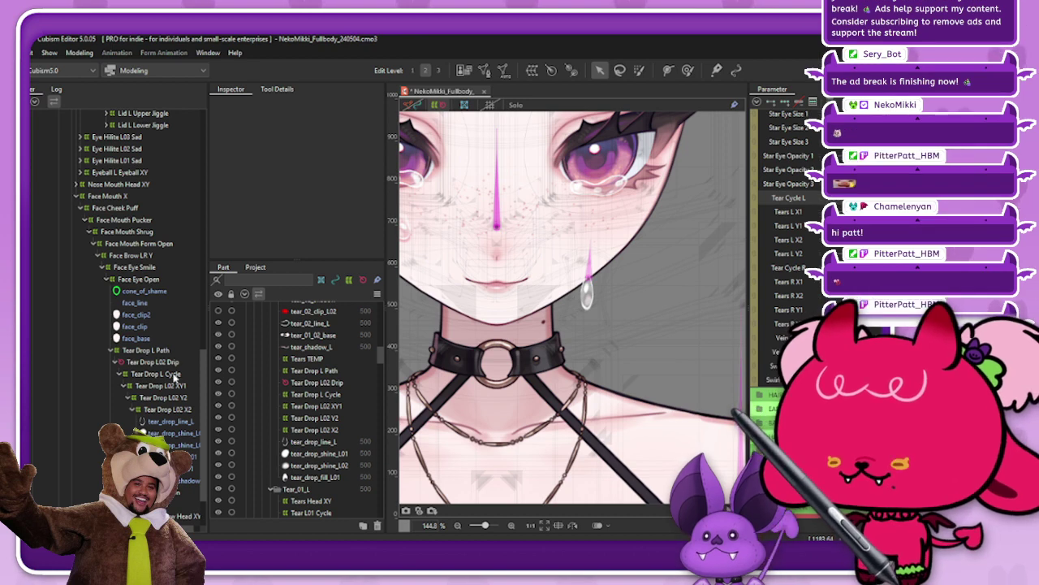
left_click(173, 376)
left_click(590, 271)
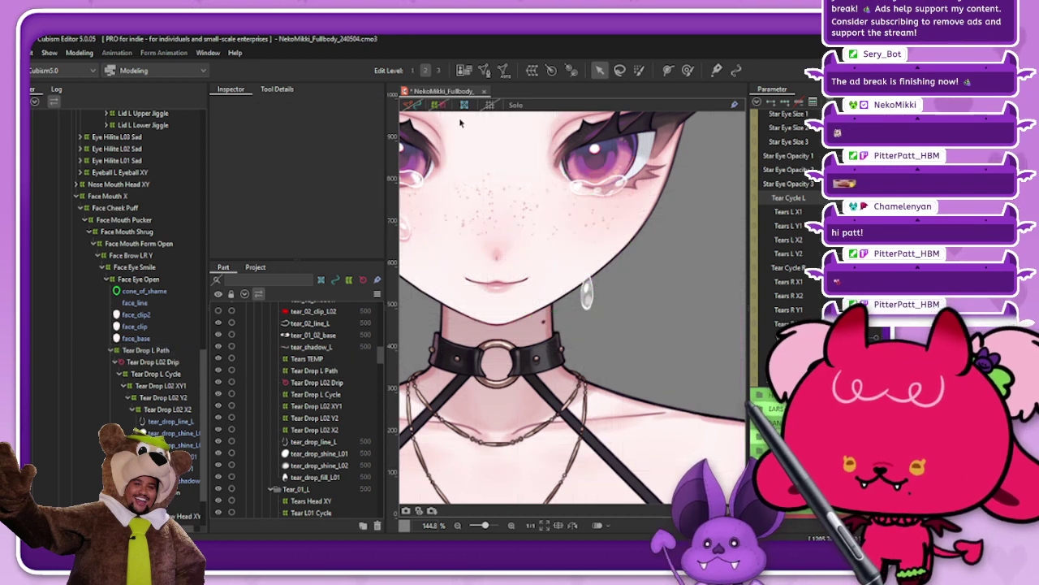
left_click(408, 143)
left_click(168, 355)
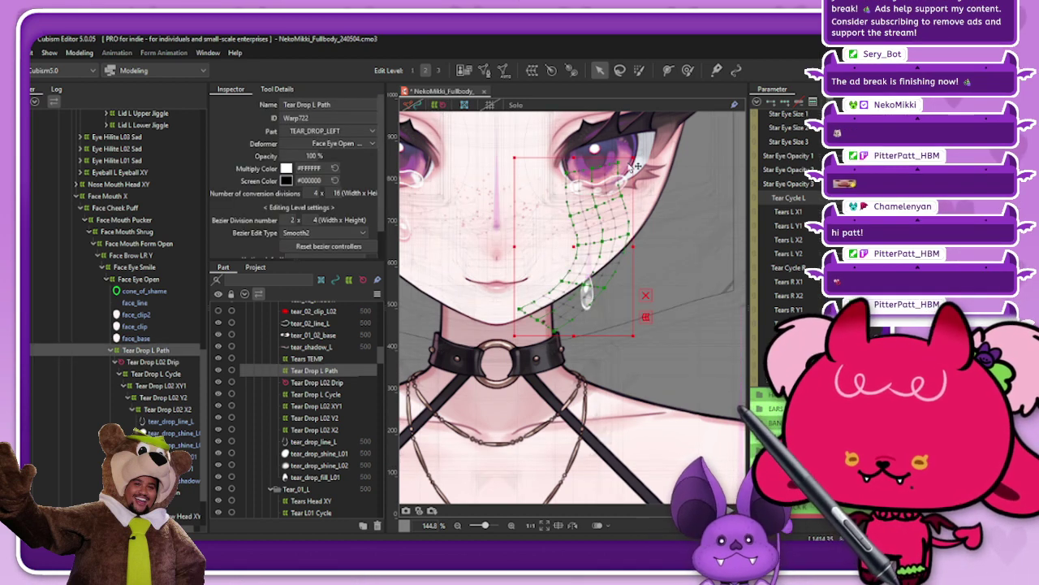
left_click(645, 296)
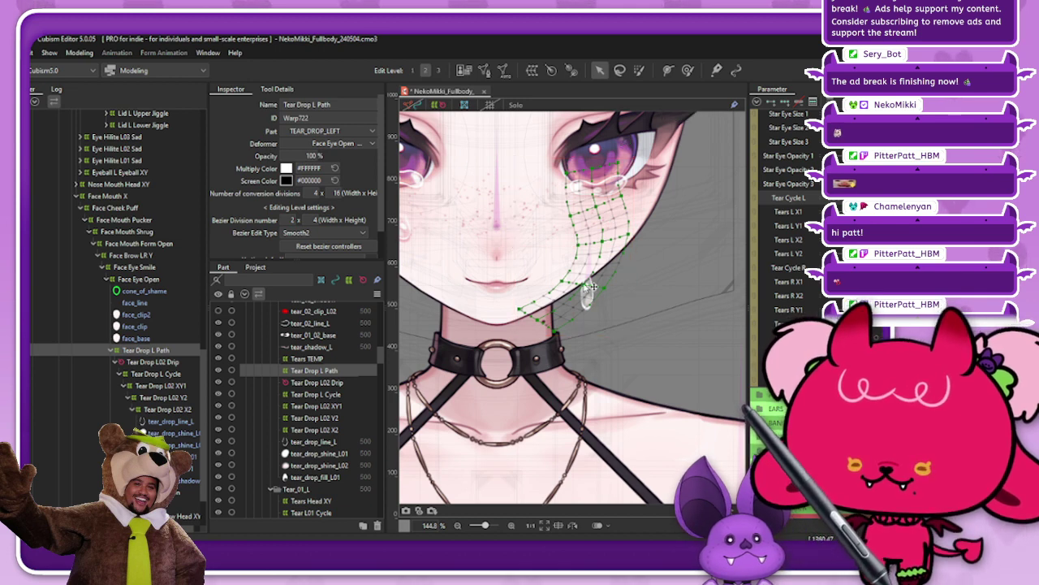
left_click_drag(592, 286, 594, 288)
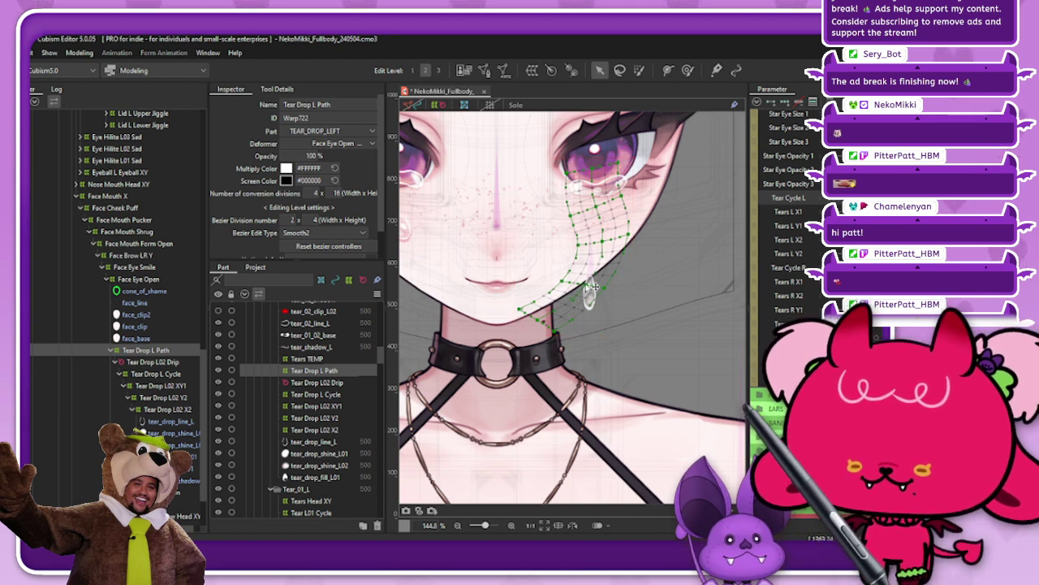
left_click(438, 105)
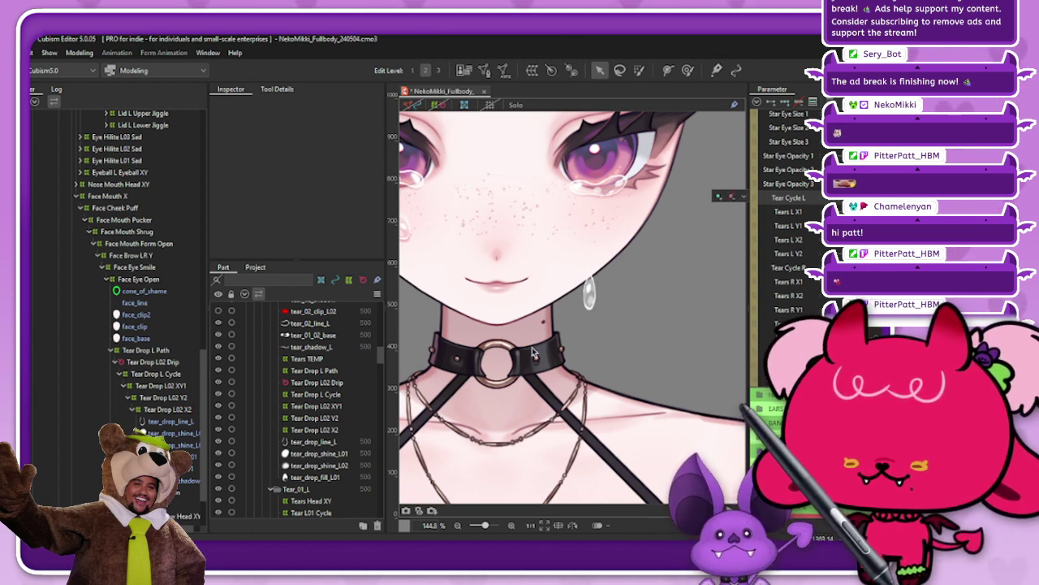
Show the deformers again and brush the lowest points of the Tear Drop L Path grid slightly away from the chin
left_click(442, 104)
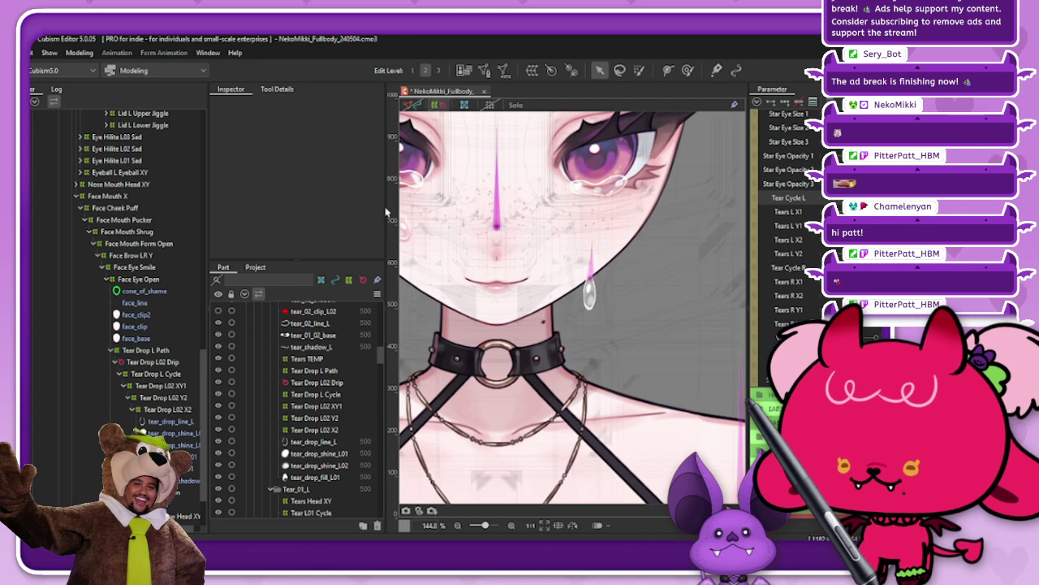
left_click(155, 374)
left_click(176, 352)
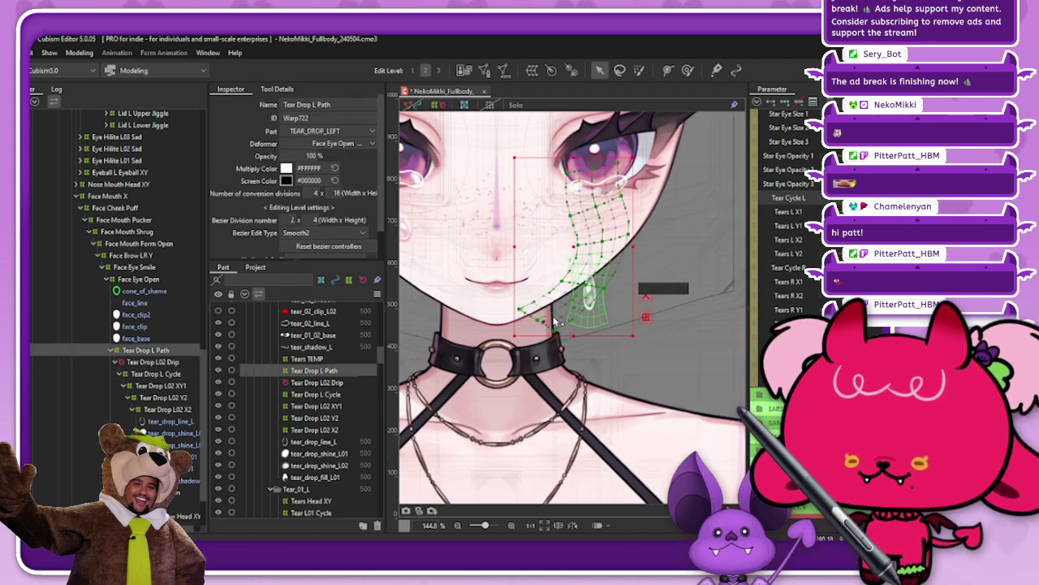
left_click(686, 70)
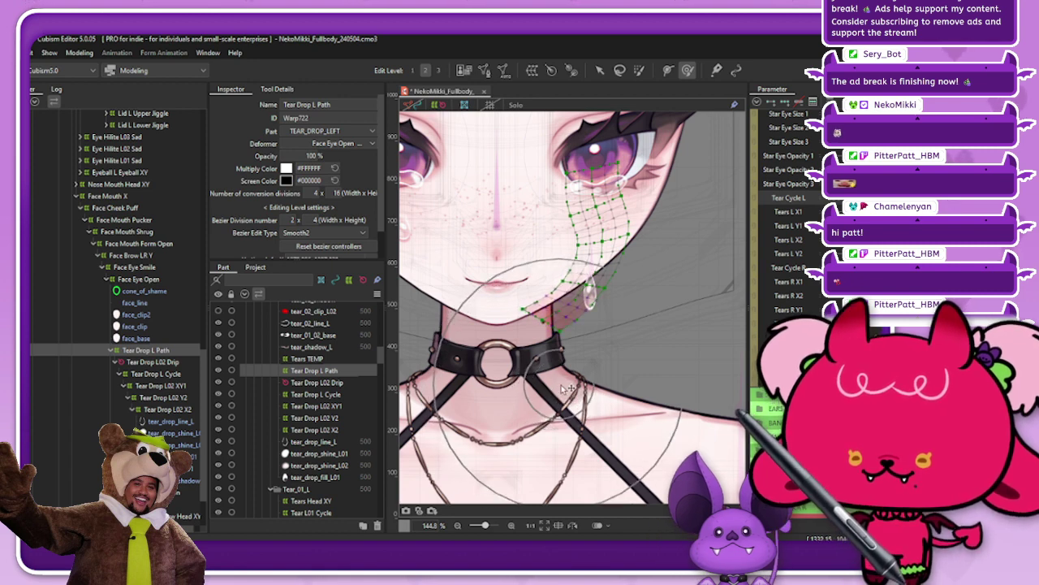
key("v")
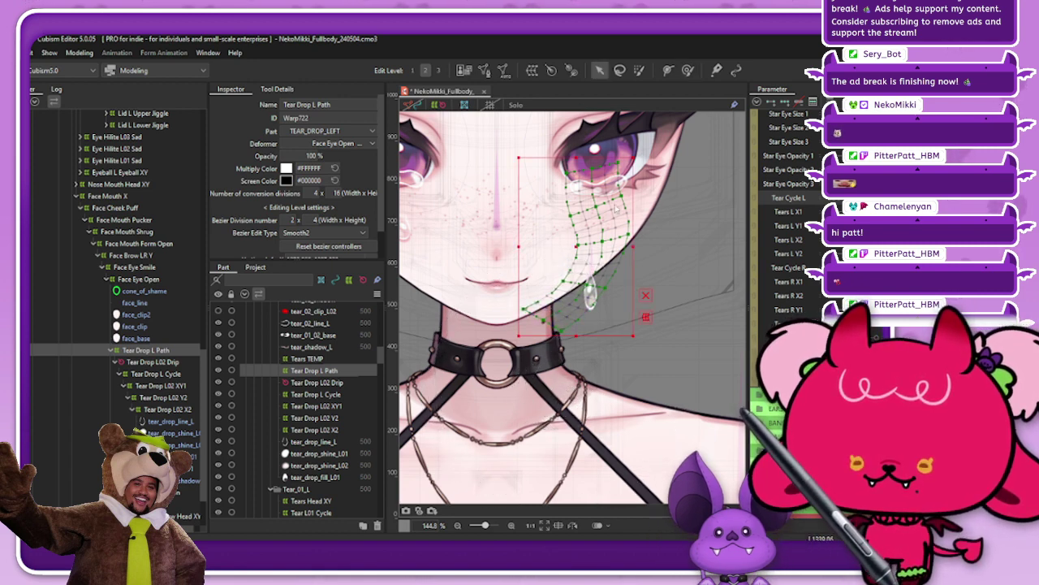
left_click(439, 113)
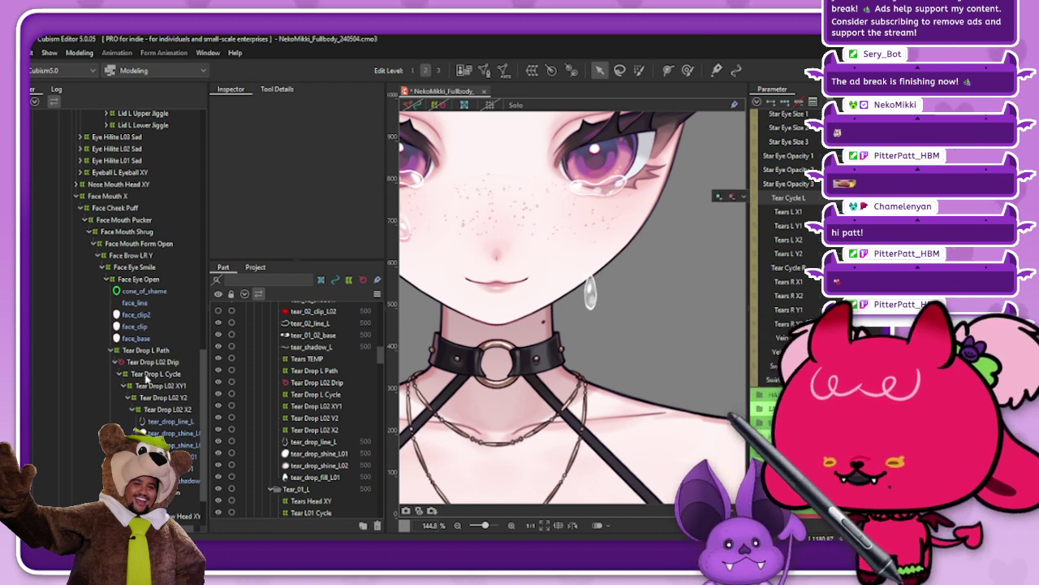
Raise the lower edge of the Tear Drop L Path grid slightly and vary Tear Cycle L with the deformers hidden
left_click(148, 375)
left_click(158, 351)
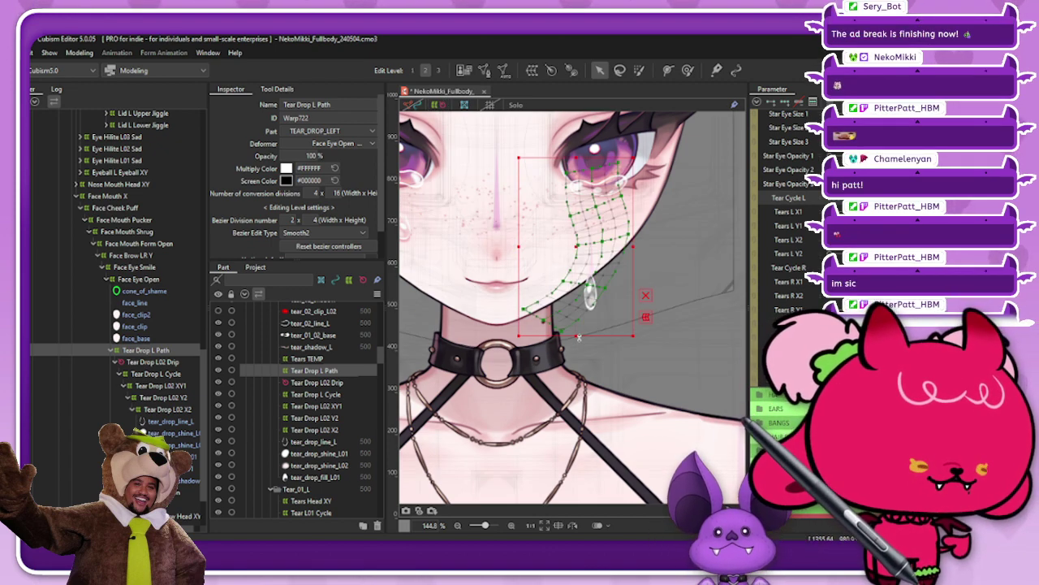
left_click_drag(577, 339, 577, 336)
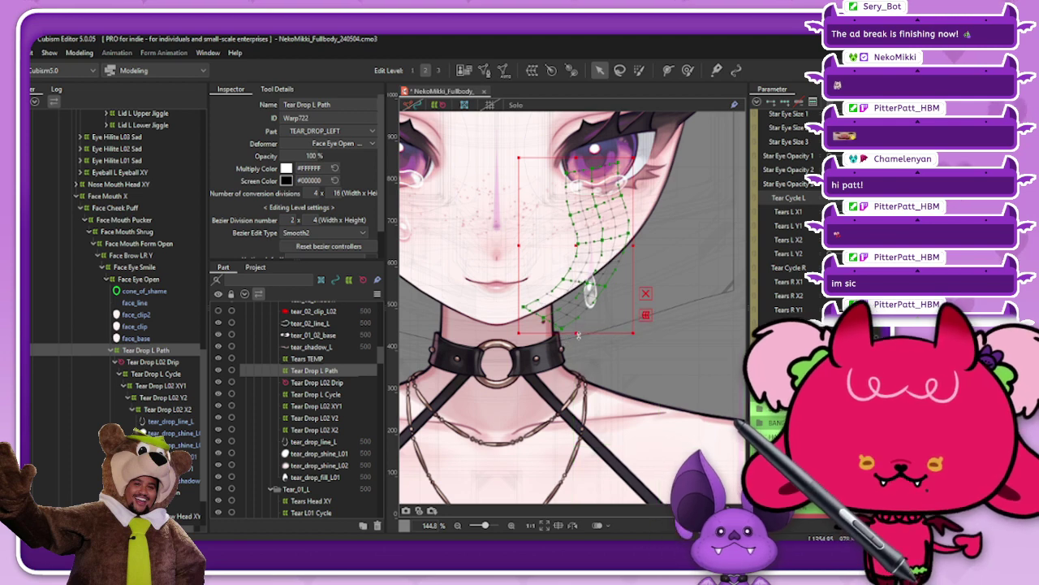
left_click(436, 106)
left_click(717, 269)
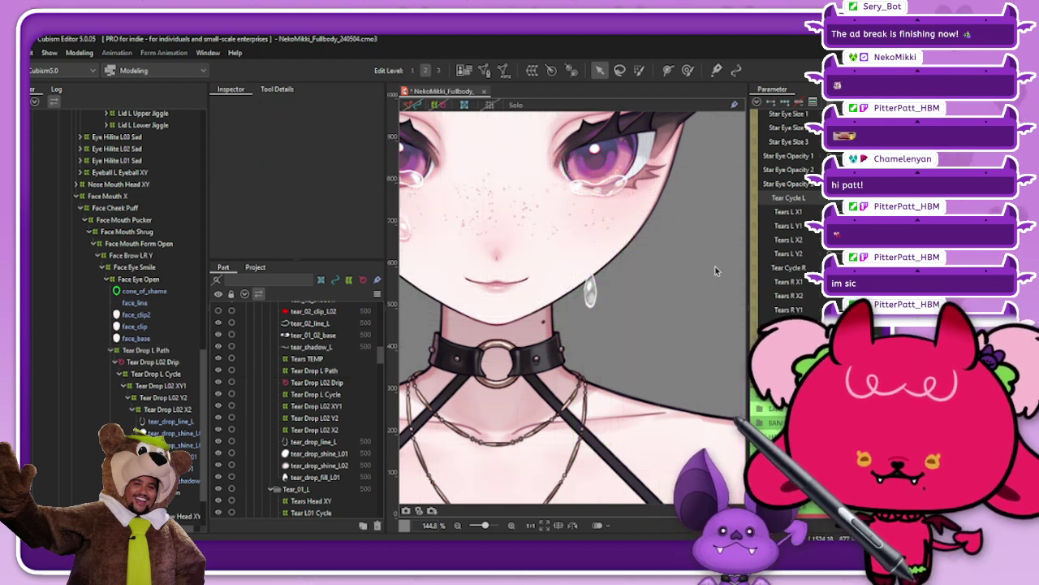
left_click_drag(820, 197, 844, 197)
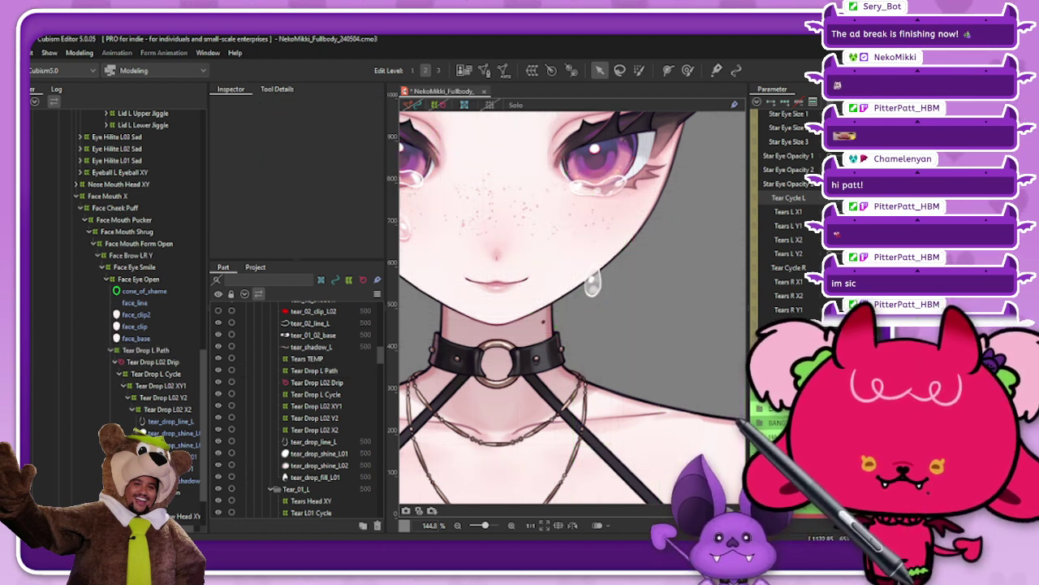
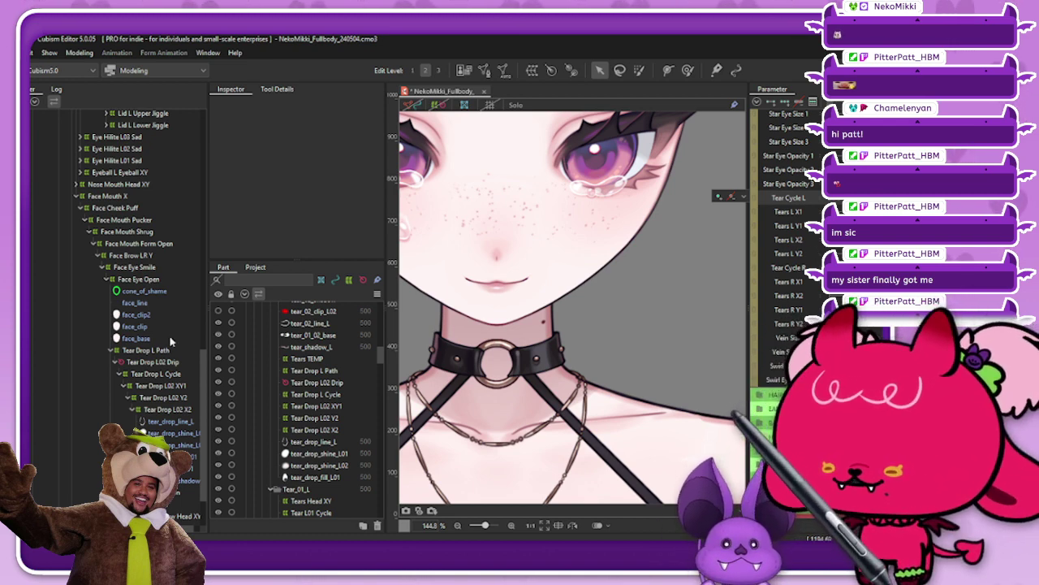
Select the Tear Drop L Path deformer and advance the Tear Cycle L parameter until the tear drop sits on the cheek
left_click(166, 352)
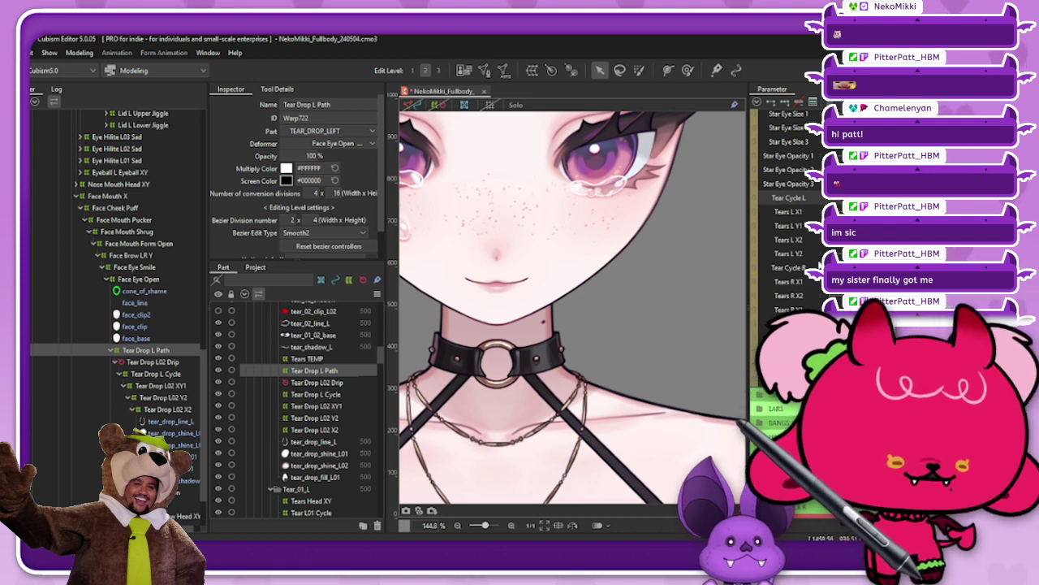
scroll(784, 211, "down", 1)
left_click_drag(839, 154, 872, 155)
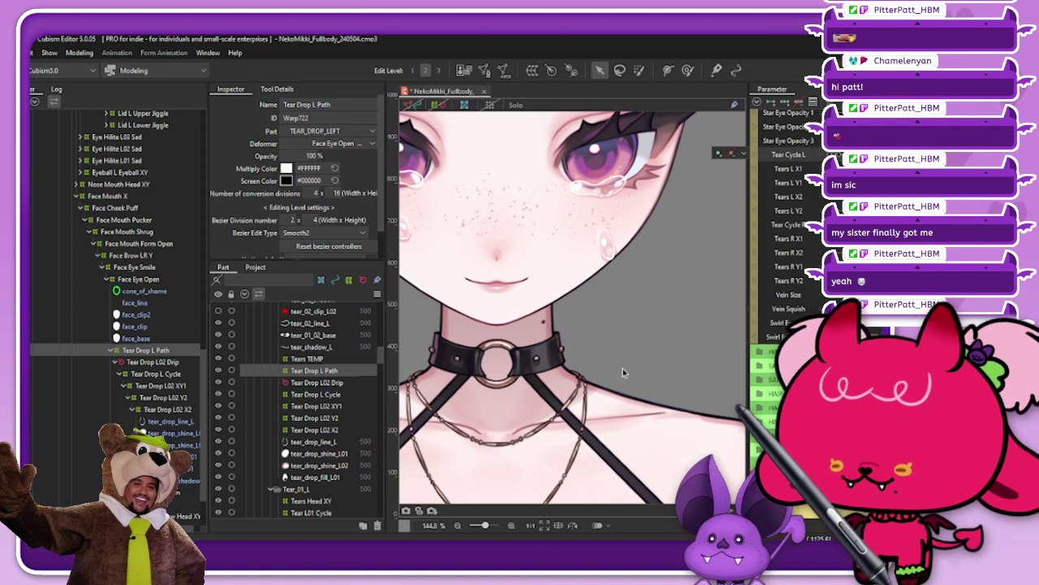
Synthesize corners with Head X Aug on the Tear Drop L Path deformer, overwriting all four corner keys from the default value
scroll(784, 244, "down", 6)
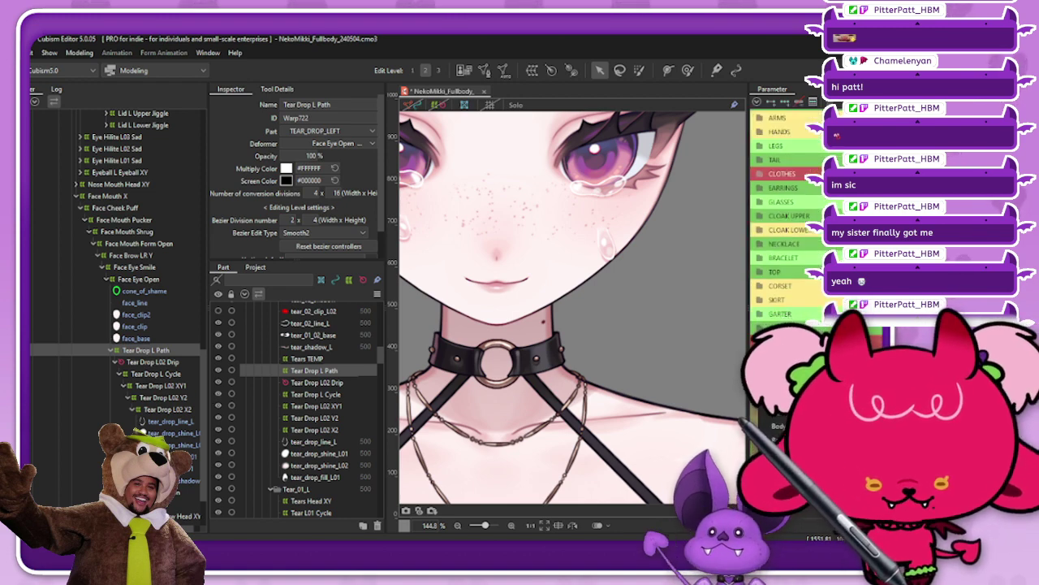
left_click(875, 101)
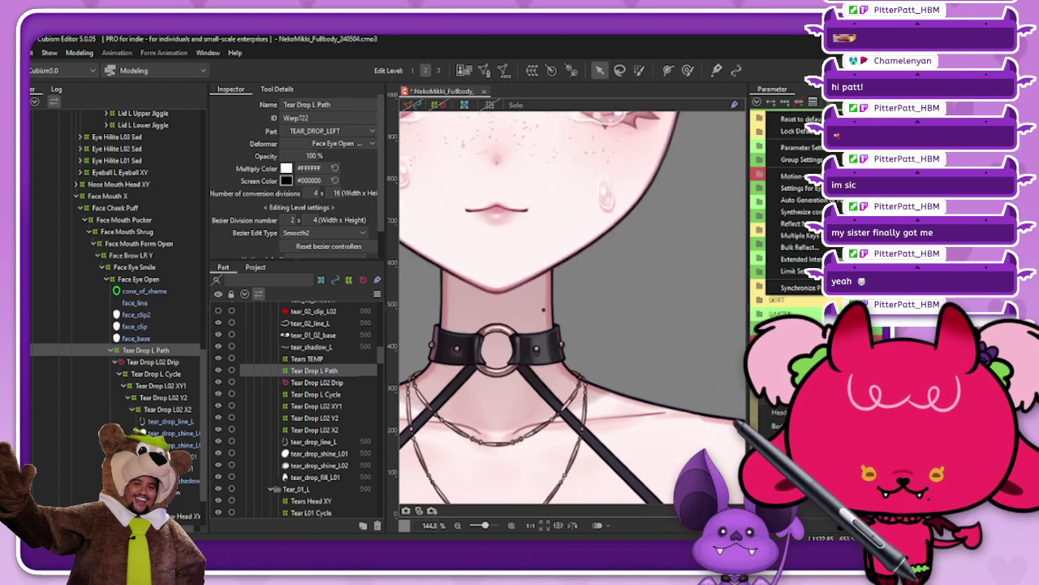
left_click(781, 222)
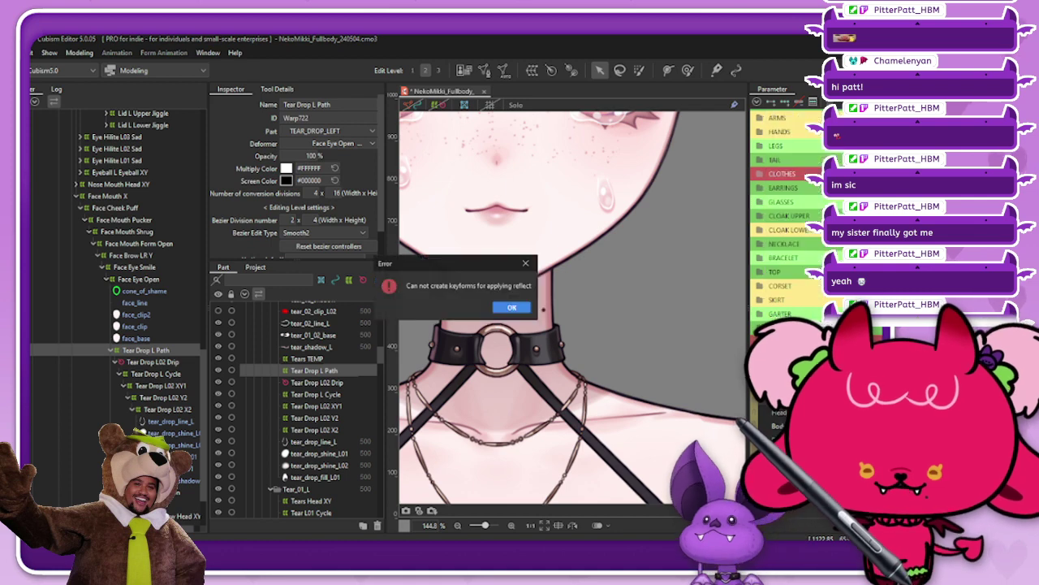
left_click(524, 262)
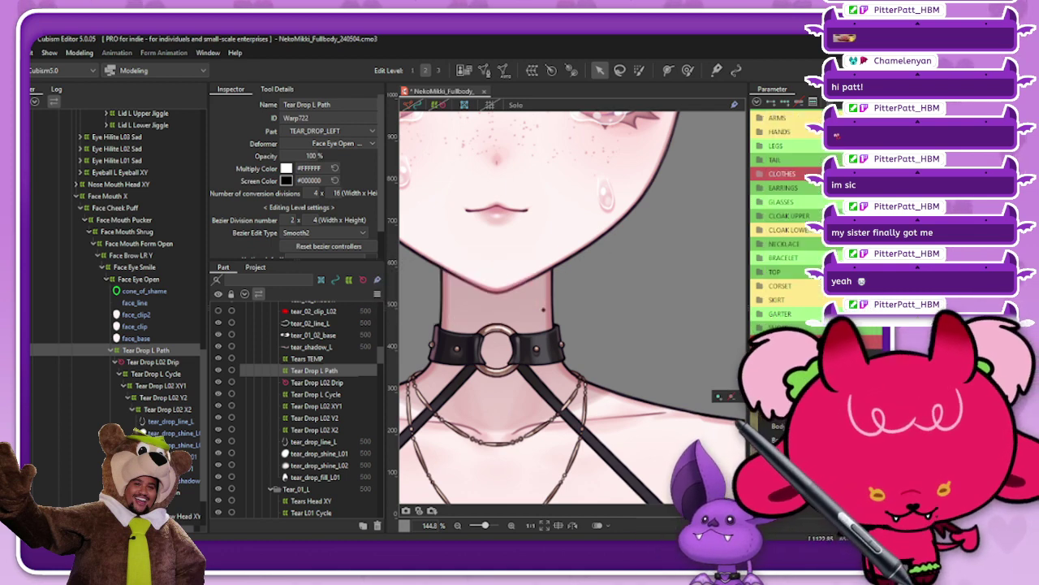
left_click(876, 102)
left_click(794, 213)
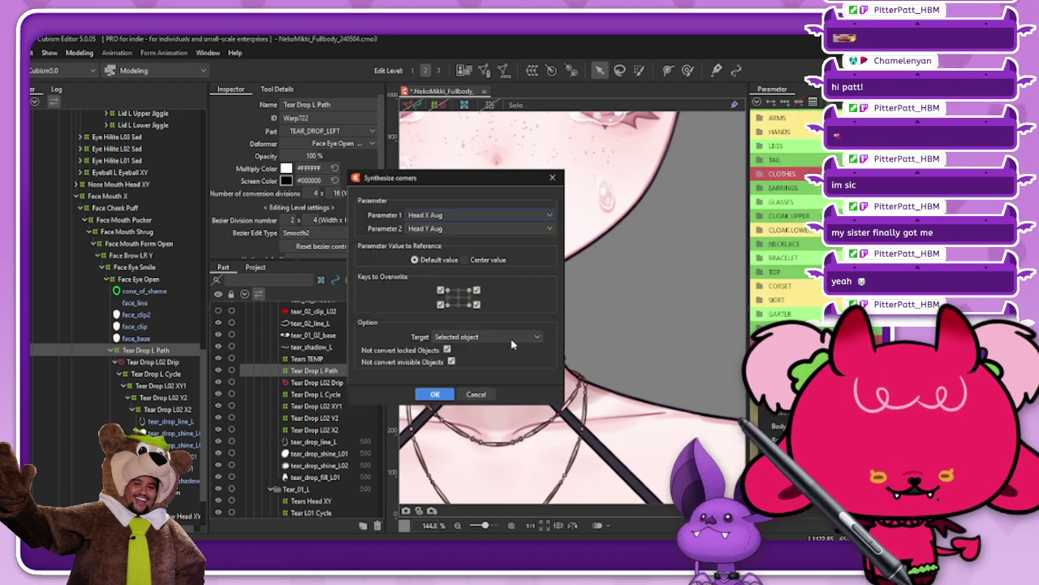
left_click(435, 394)
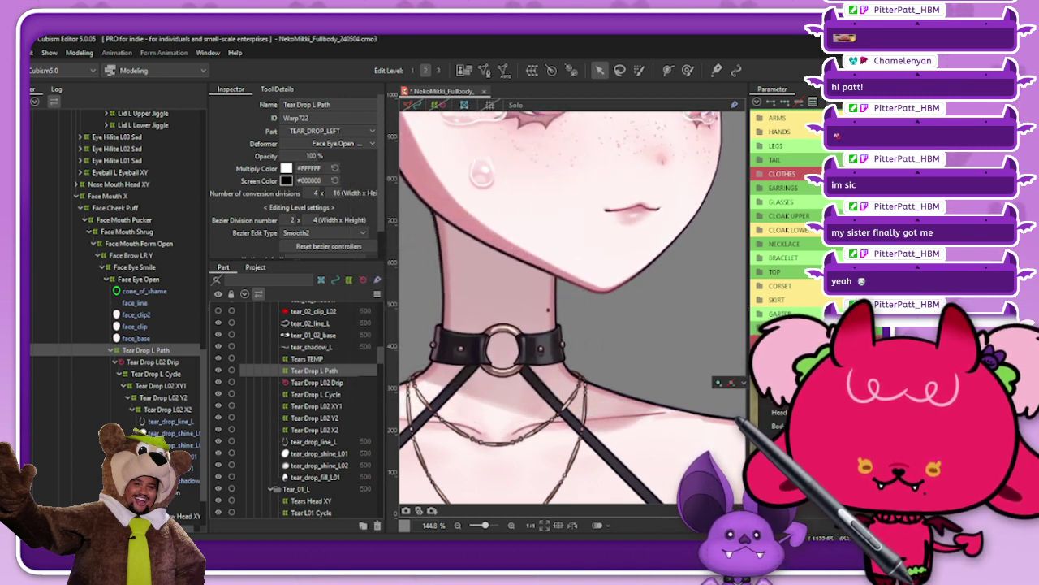
Display the deformer grids on the raised, turned head and scrub Tear Cycle L over the tear path
scroll(647, 397, "down", 2)
scroll(700, 211, "up", 1)
scroll(792, 180, "up", 3)
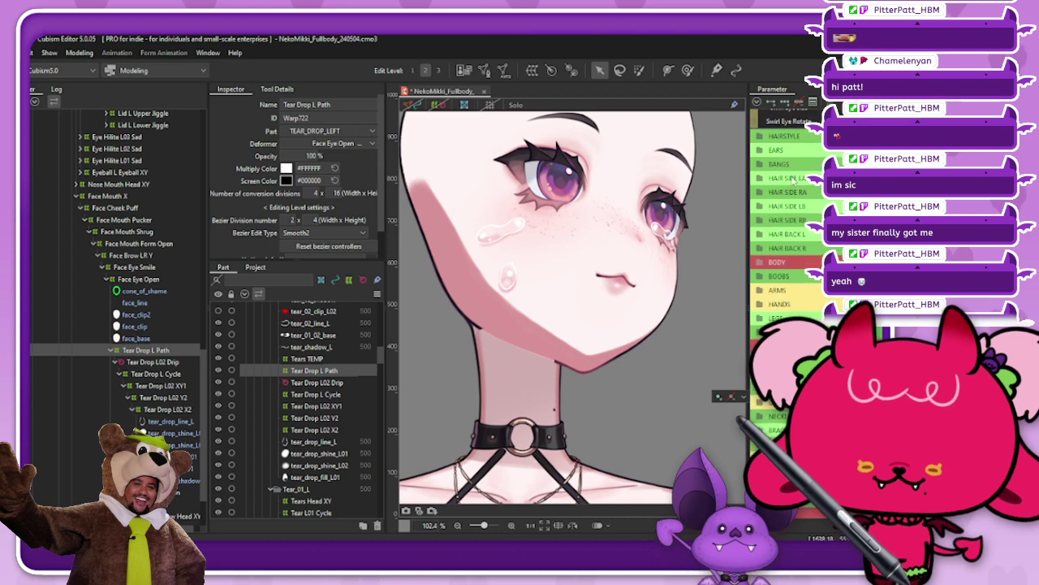
scroll(793, 178, "down", 10)
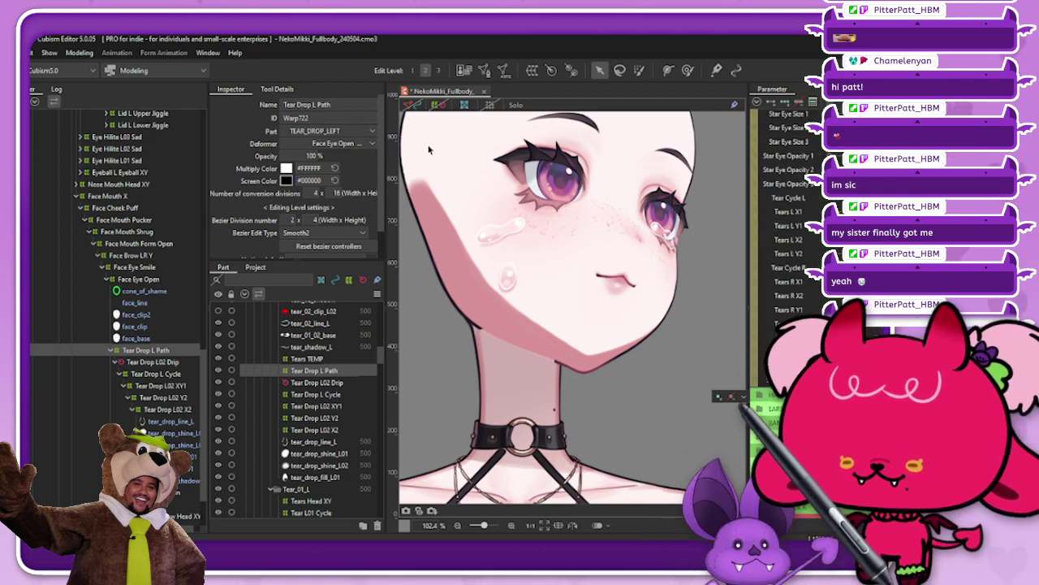
left_click(440, 104)
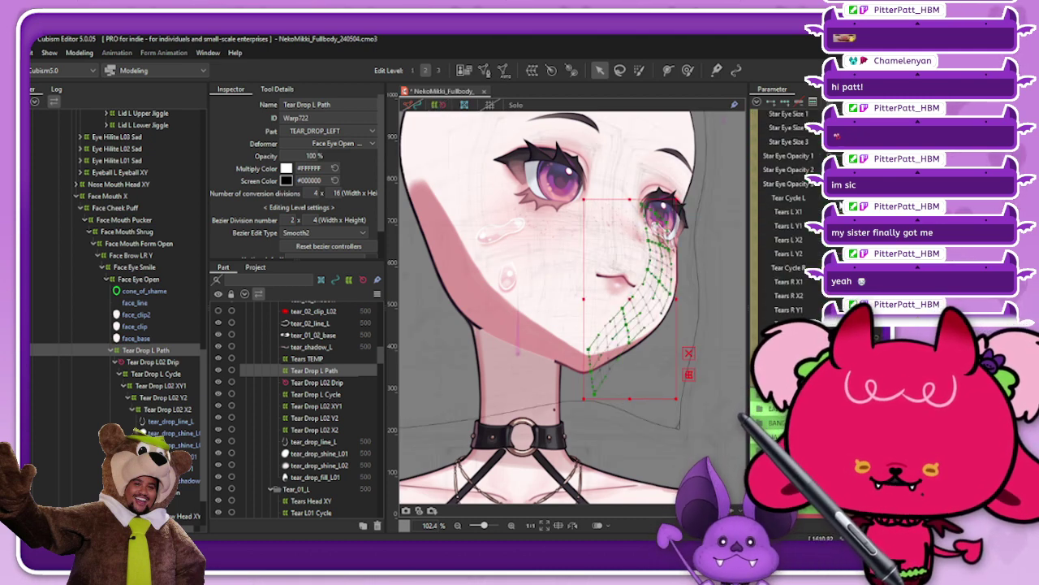
mouse_move(838, 200)
left_mouse_down()
mouse_move(873, 200)
mouse_move(838, 203)
left_mouse_up()
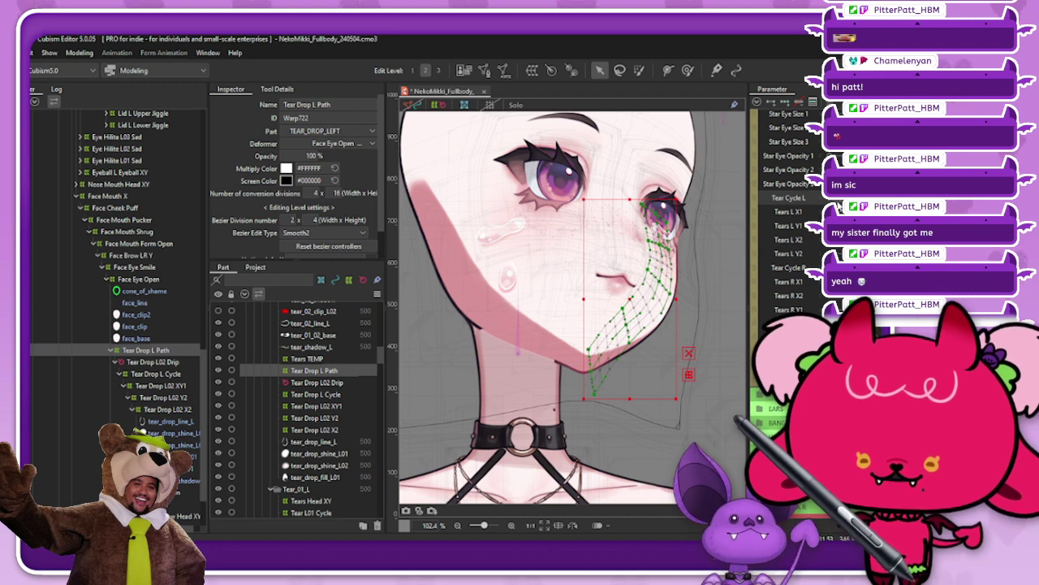
Reposition the upper control points of the Tear Drop L Path grid around the lower eyelid in the raised, turned head pose
scroll(661, 236, "up", 5)
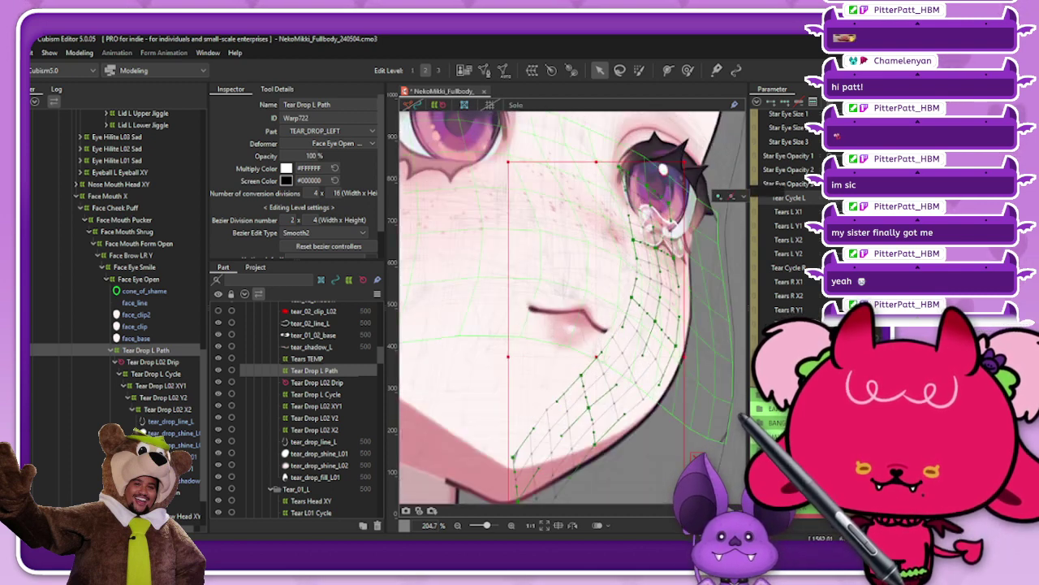
scroll(767, 189, "up", 10)
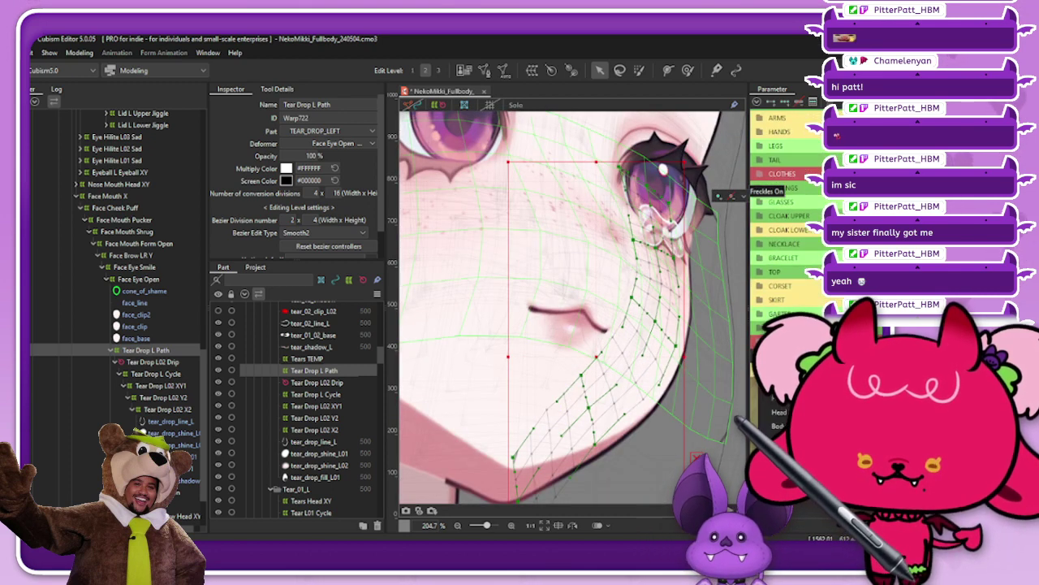
scroll(568, 308, "down", 3)
scroll(568, 308, "up", 3)
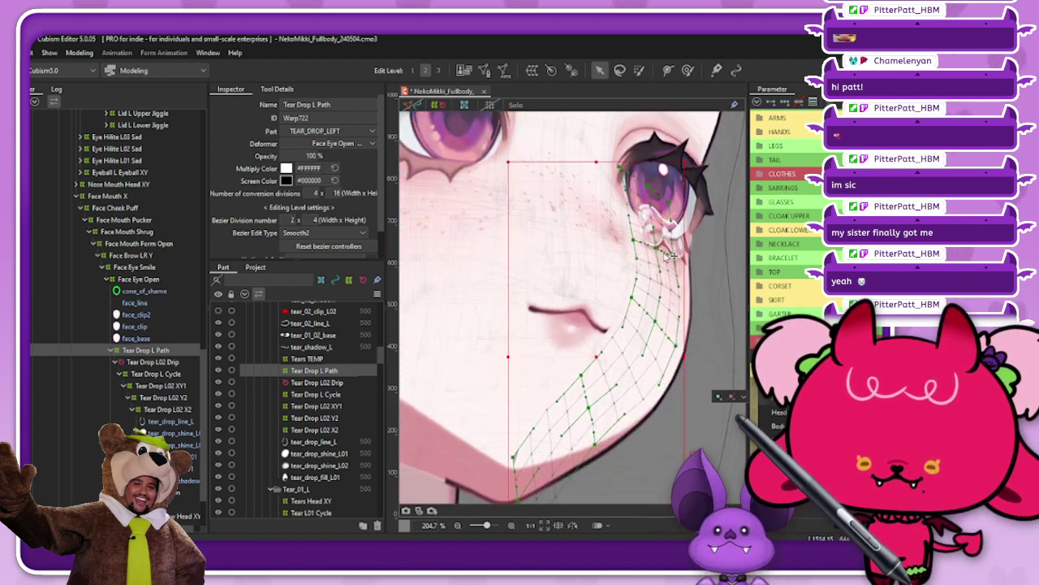
mouse_move(656, 247)
left_mouse_down()
mouse_move(680, 257)
mouse_move(673, 253)
left_mouse_up()
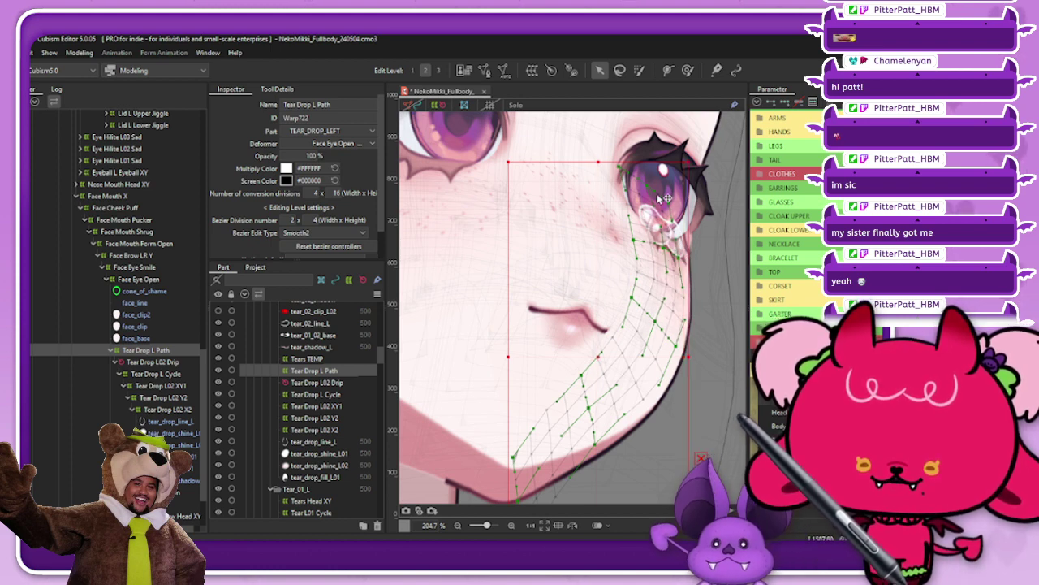
left_click_drag(619, 167, 621, 177)
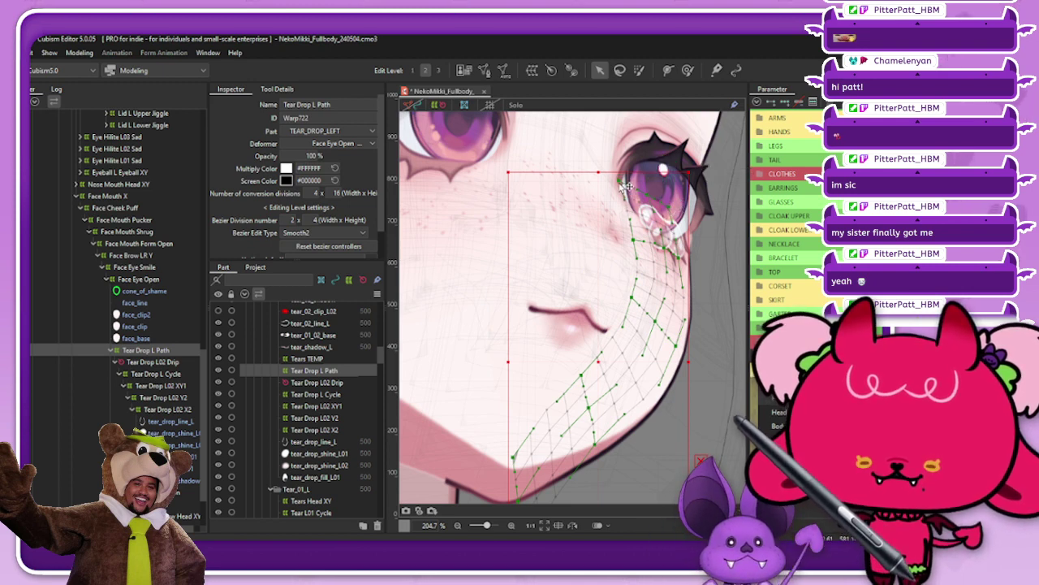
left_click_drag(627, 187, 621, 181)
Compare the tear path grid between front-facing and turned head poses and scrub Tear Cycle L with the head turned
scroll(568, 309, "up", 2)
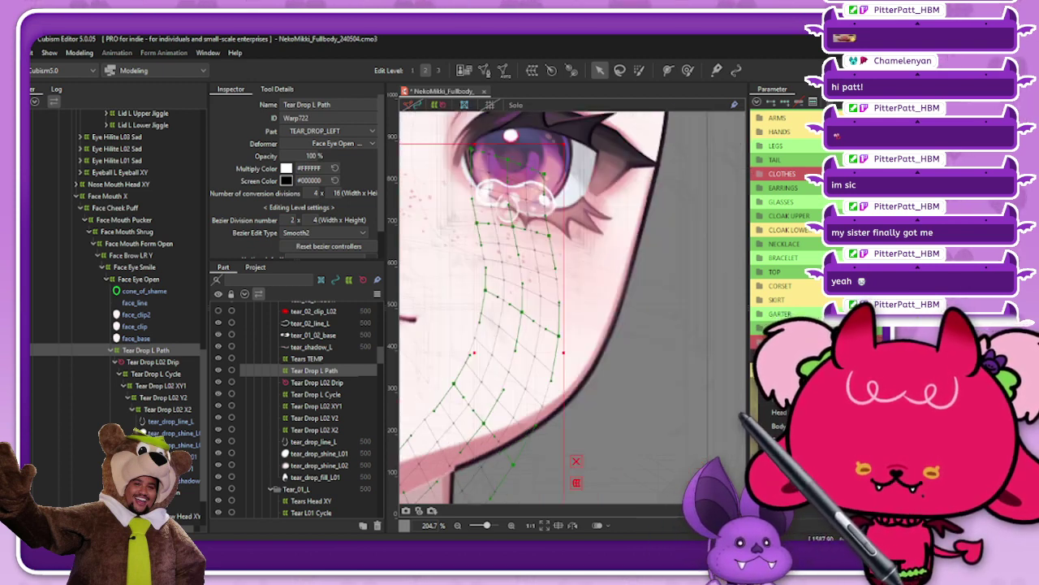
scroll(568, 308, "down", 2)
scroll(664, 277, "up", 1)
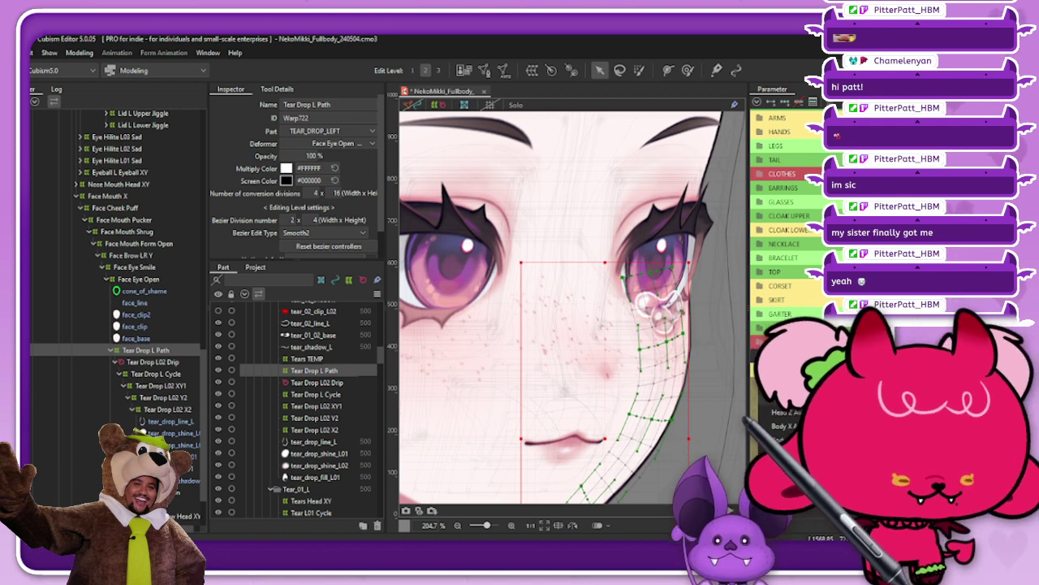
scroll(714, 313, "up", 4)
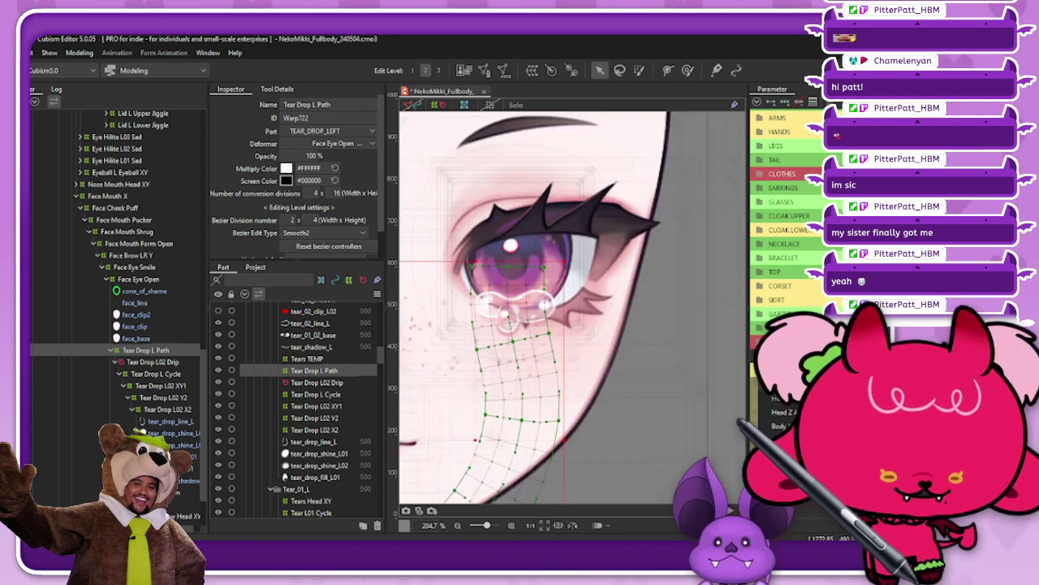
scroll(714, 312, "down", 4)
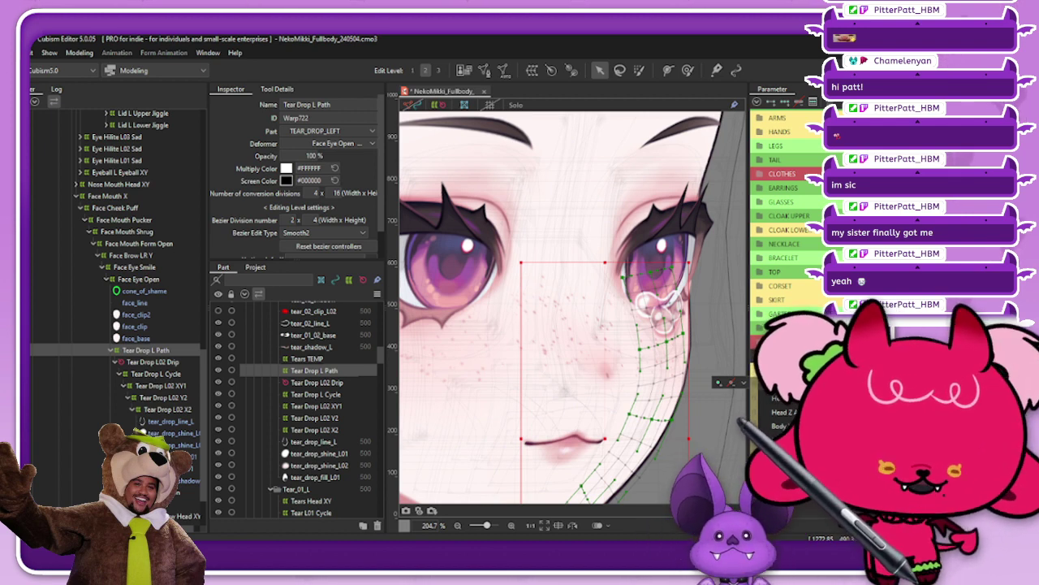
mouse_move(958, 384)
left_mouse_down()
mouse_move(828, 383)
mouse_move(958, 383)
left_mouse_up()
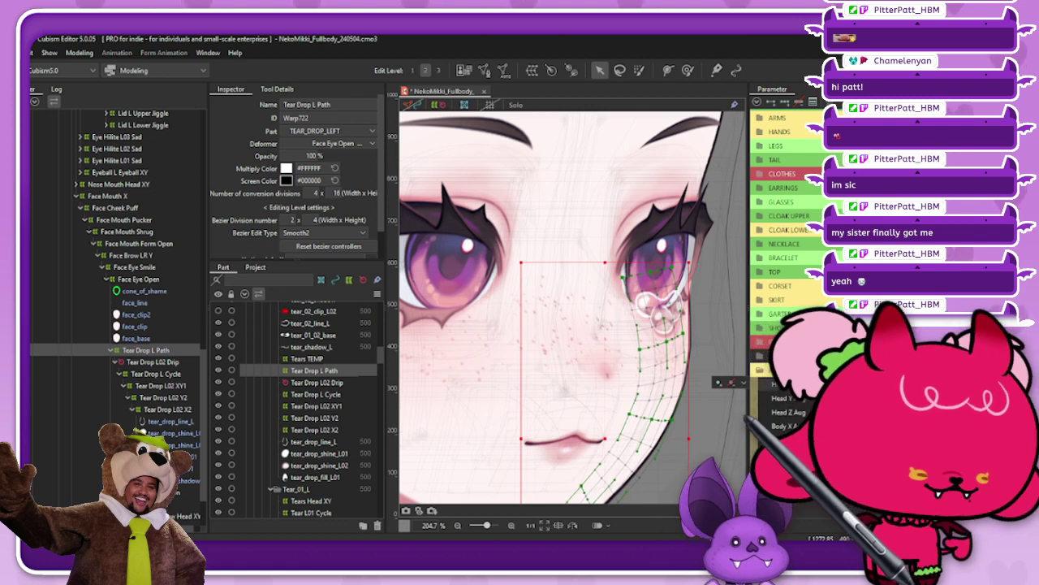
scroll(786, 244, "down", 10)
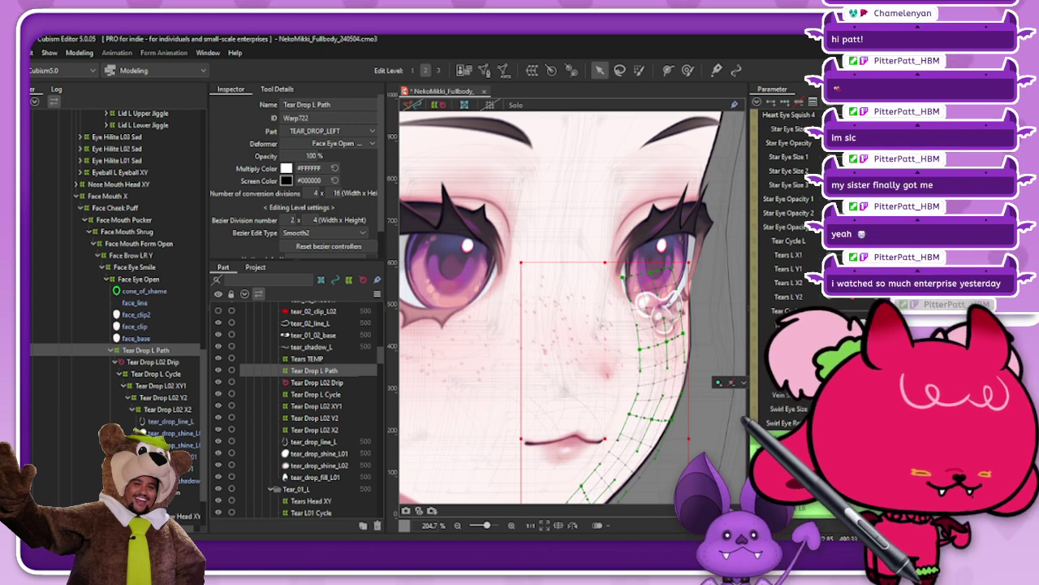
left_click_drag(828, 240, 856, 241)
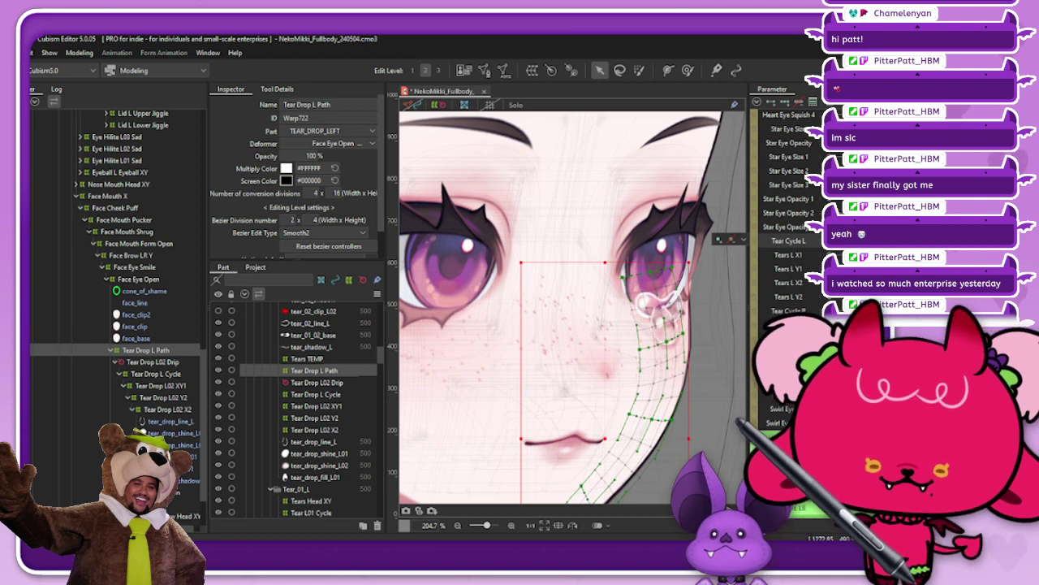
Return to the raised, turned head pose and scrub Tear Cycle L to check how the tear travels down the cheek
scroll(786, 244, "up", 10)
scroll(569, 309, "down", 5)
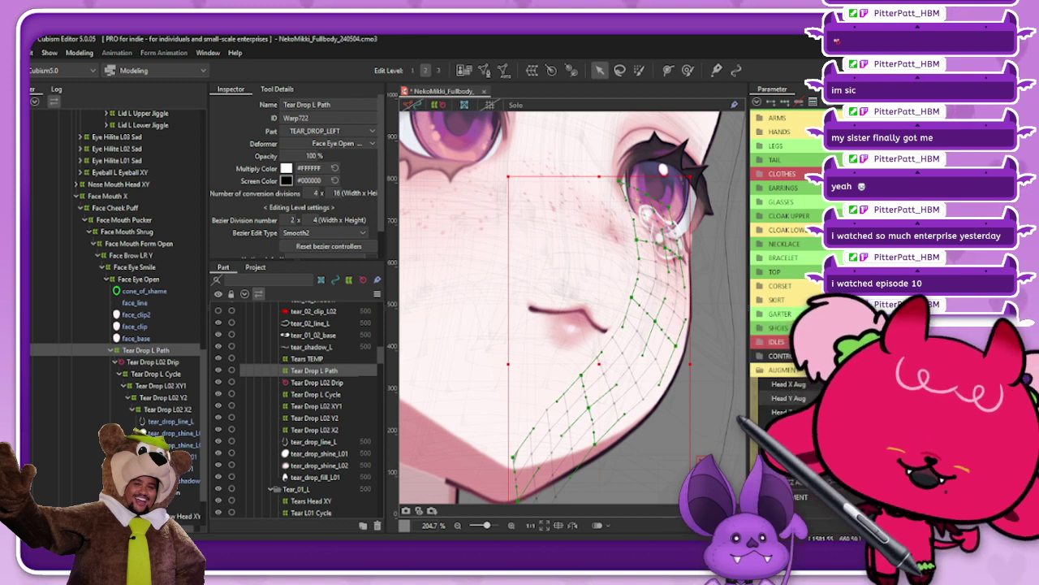
scroll(783, 244, "down", 8)
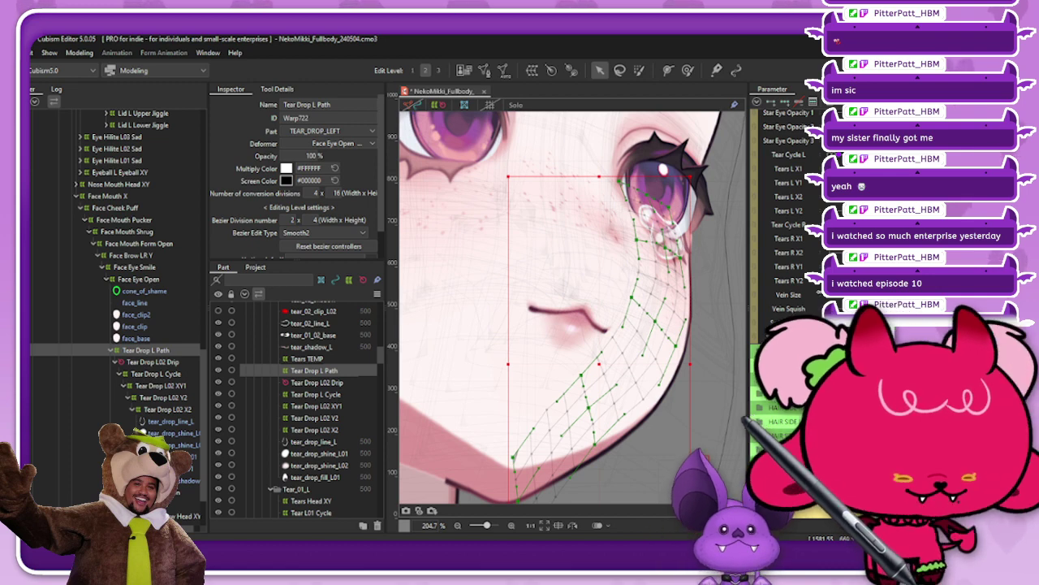
scroll(817, 300, "up", 5)
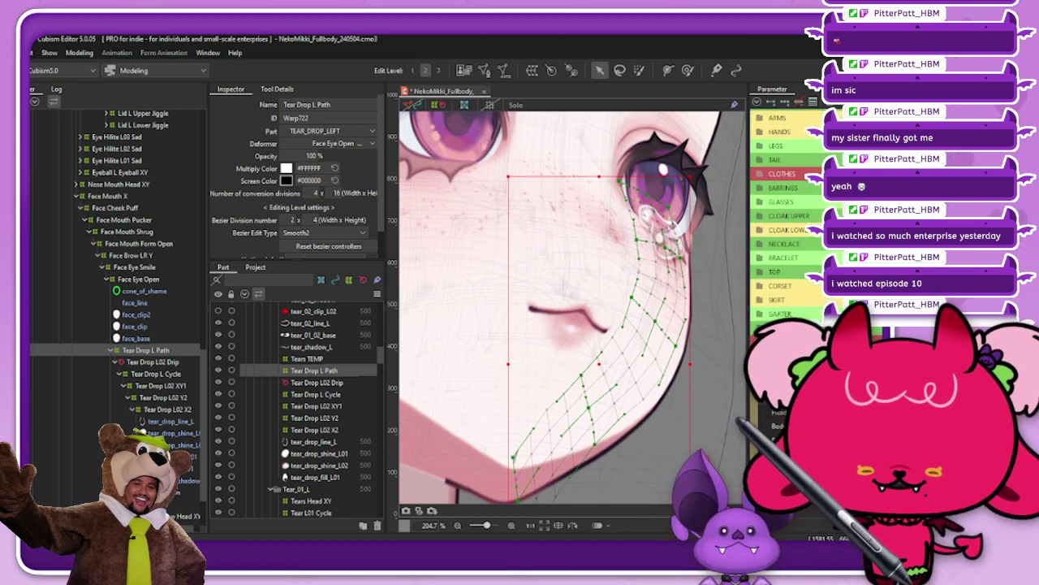
scroll(784, 227, "down", 5)
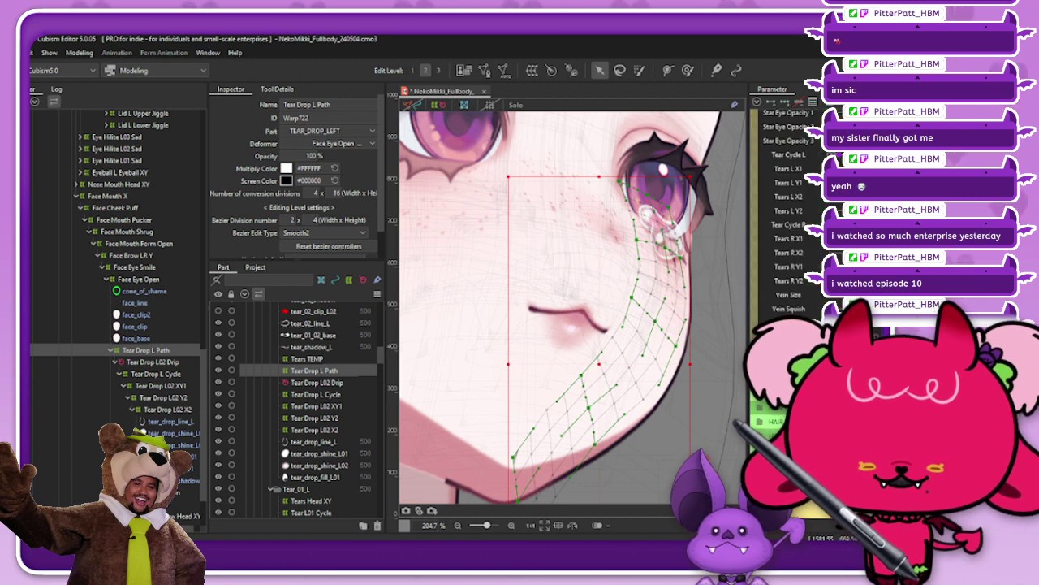
left_click_drag(837, 154, 917, 155)
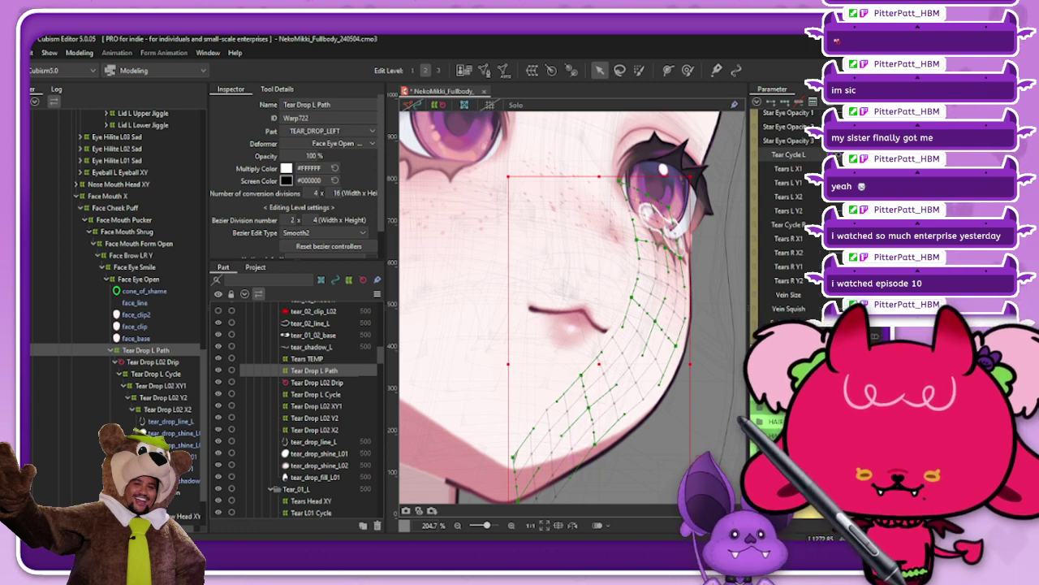
Push the lower end of the Tear Drop L Path grid outward along the jawline with the deform brush
scroll(662, 387, "down", 2)
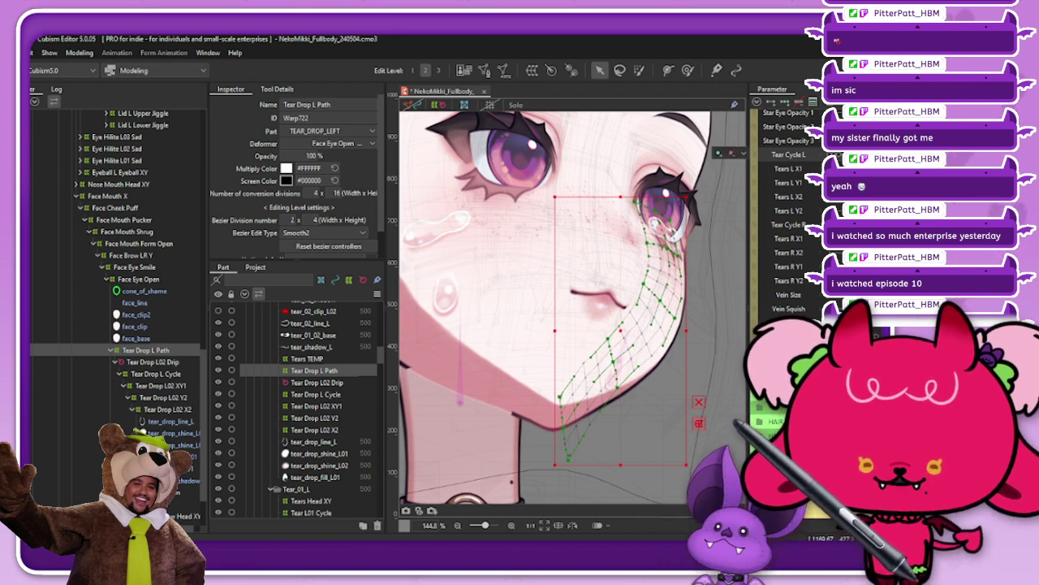
left_click(687, 69)
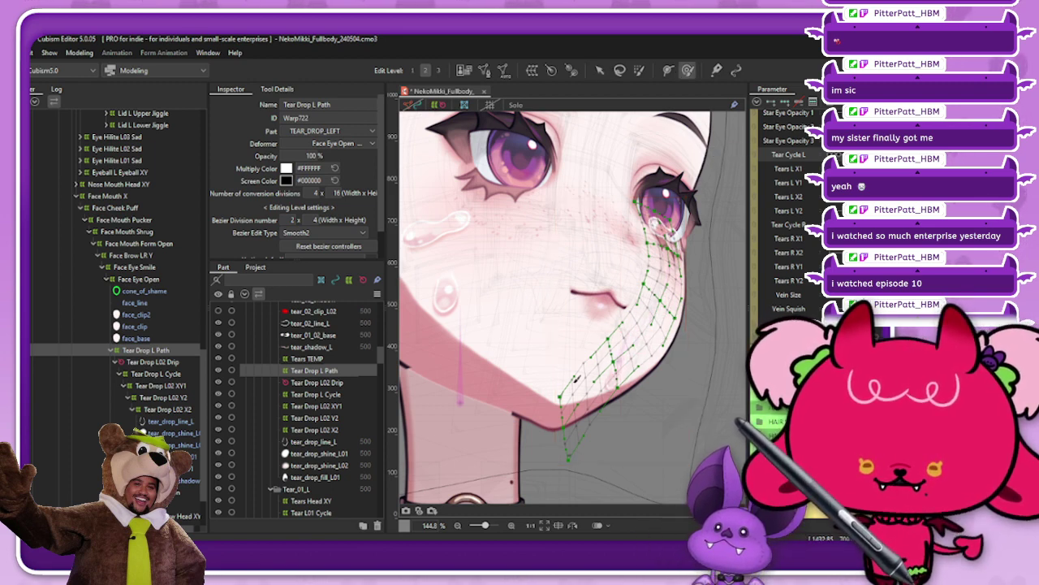
mouse_move(583, 371)
left_mouse_down()
mouse_move(599, 370)
mouse_move(585, 404)
mouse_move(597, 435)
left_mouse_up()
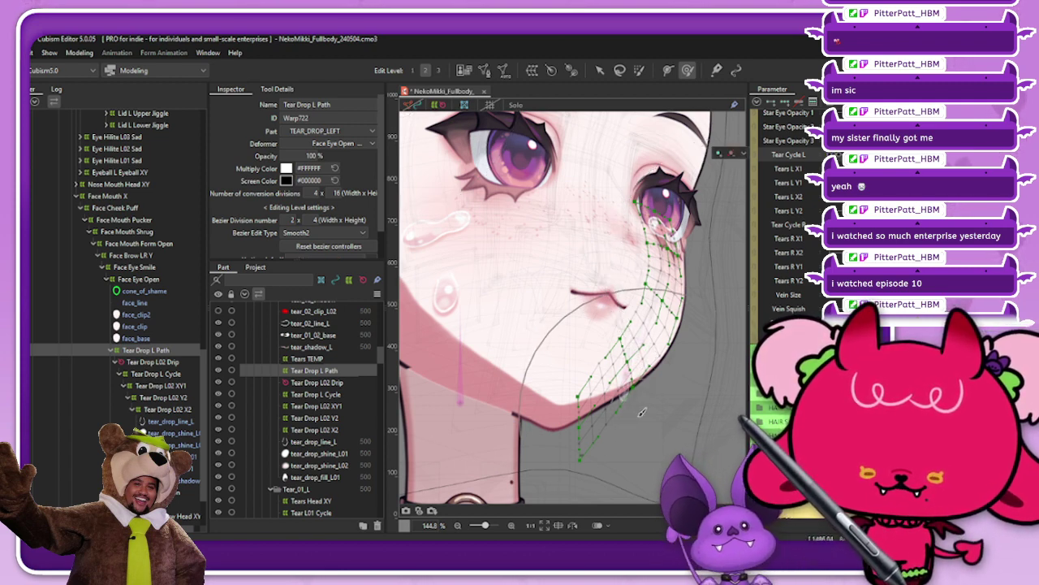
left_click_drag(592, 431, 600, 444)
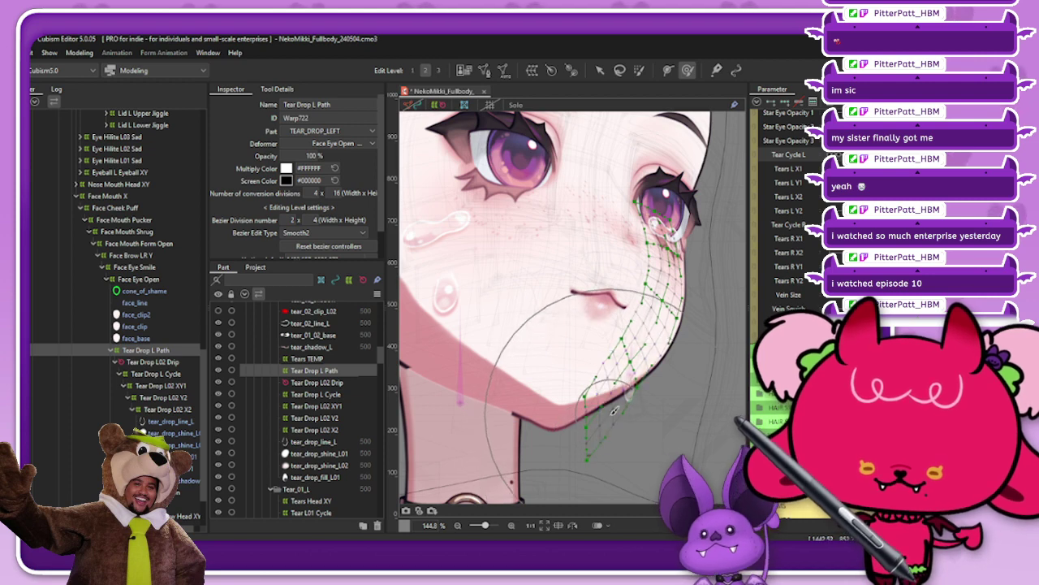
left_click(599, 72)
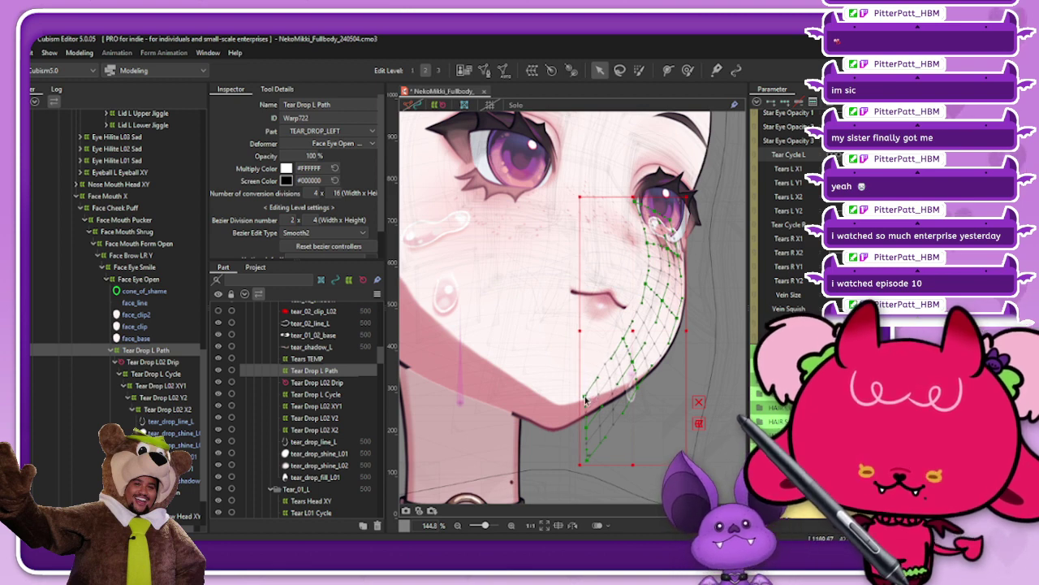
Adjust the middle control points of the Tear Drop L Path grid along the cheek in the raised, turned head pose
scroll(614, 371, "up", 2)
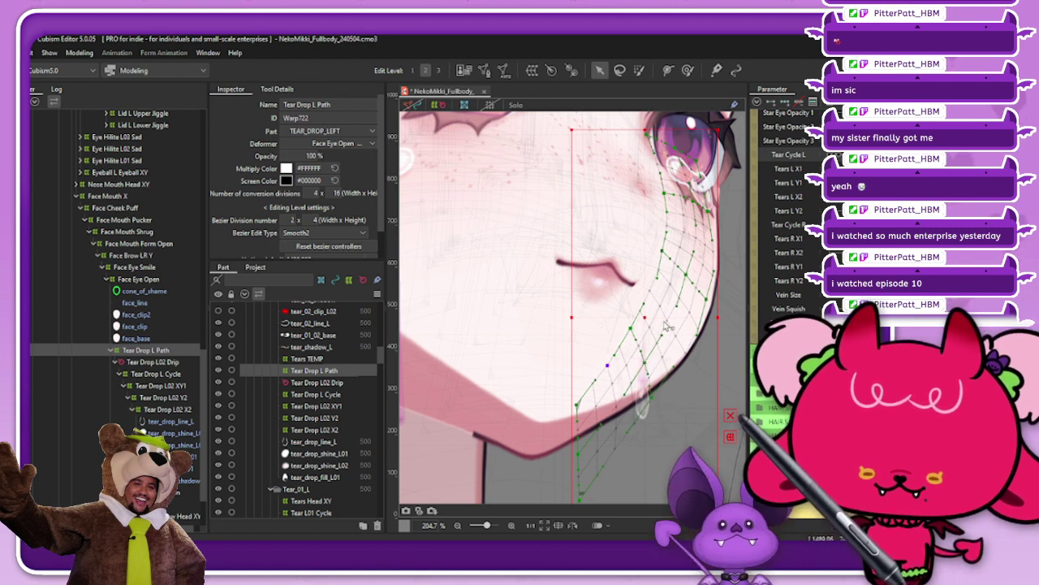
scroll(664, 321, "down", 1)
scroll(680, 305, "up", 1)
left_click_drag(682, 281, 684, 281)
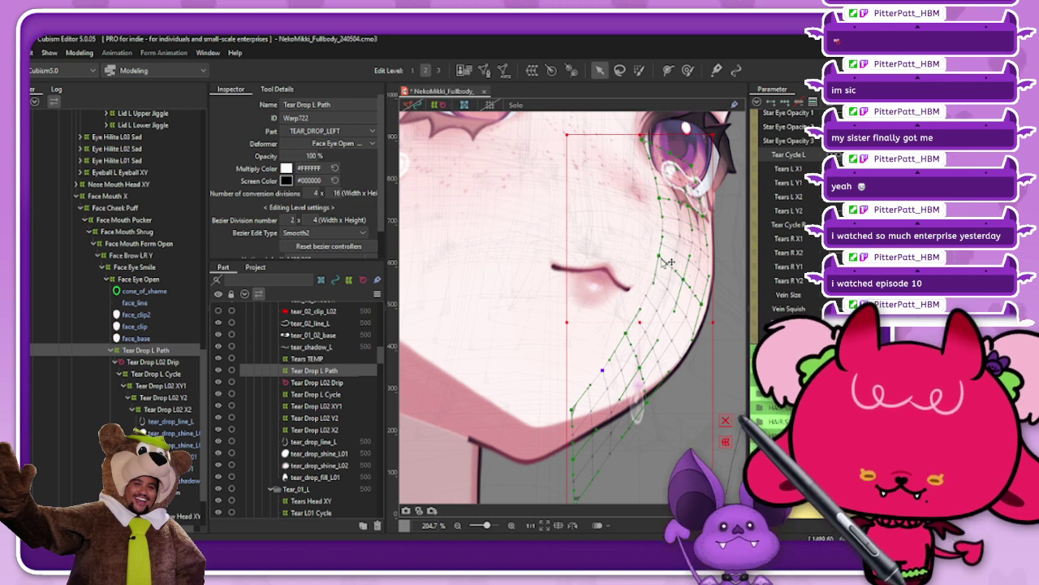
scroll(682, 269, "up", 2)
left_click(684, 274)
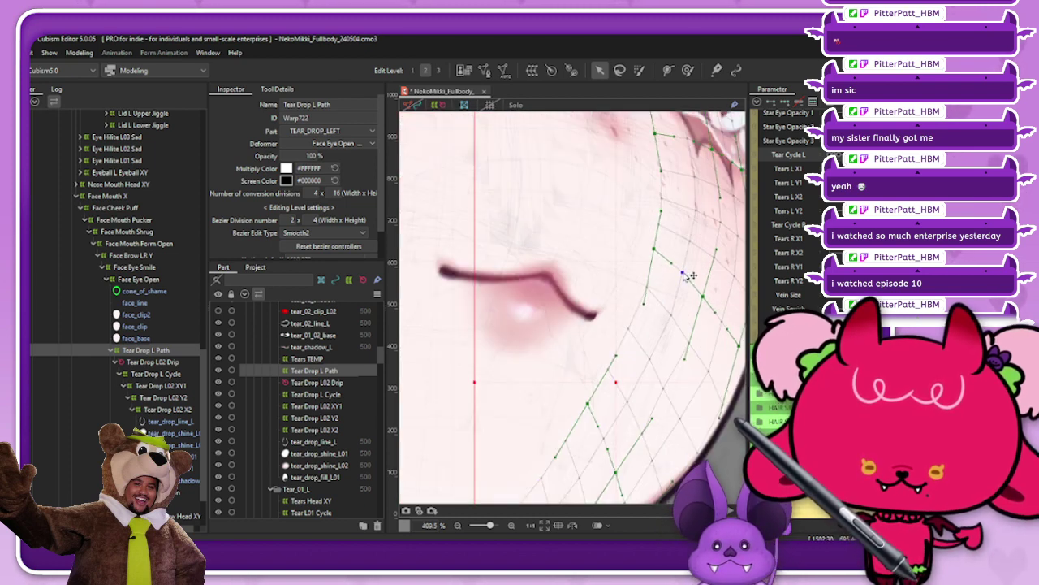
scroll(690, 276, "down", 3)
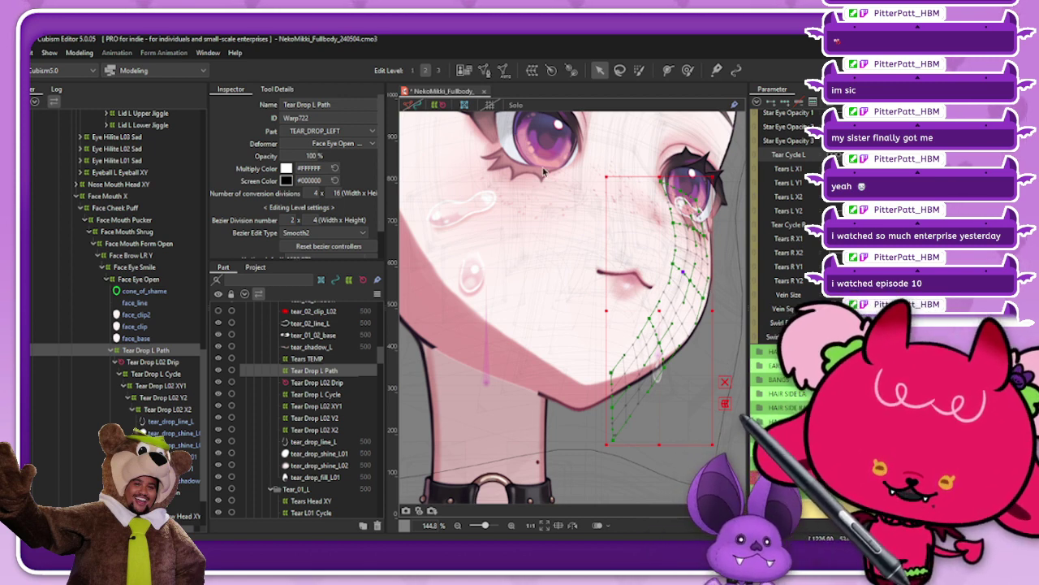
Lower the turned head to the level pose with Head Y Aug and scrub Tear Cycle L to place the tear along the jaw
scroll(810, 244, "down", 5)
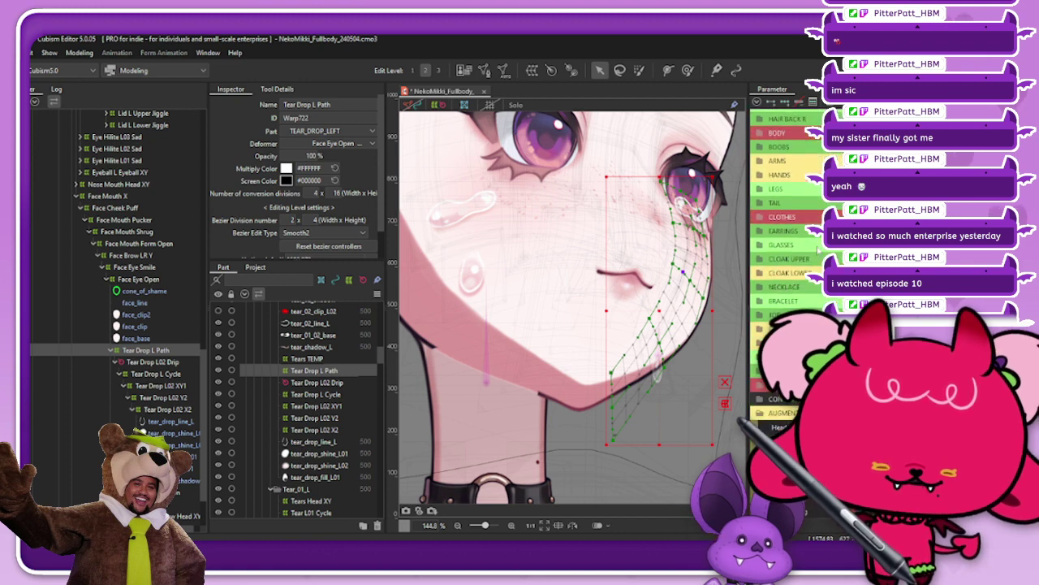
left_click_drag(918, 398, 877, 398)
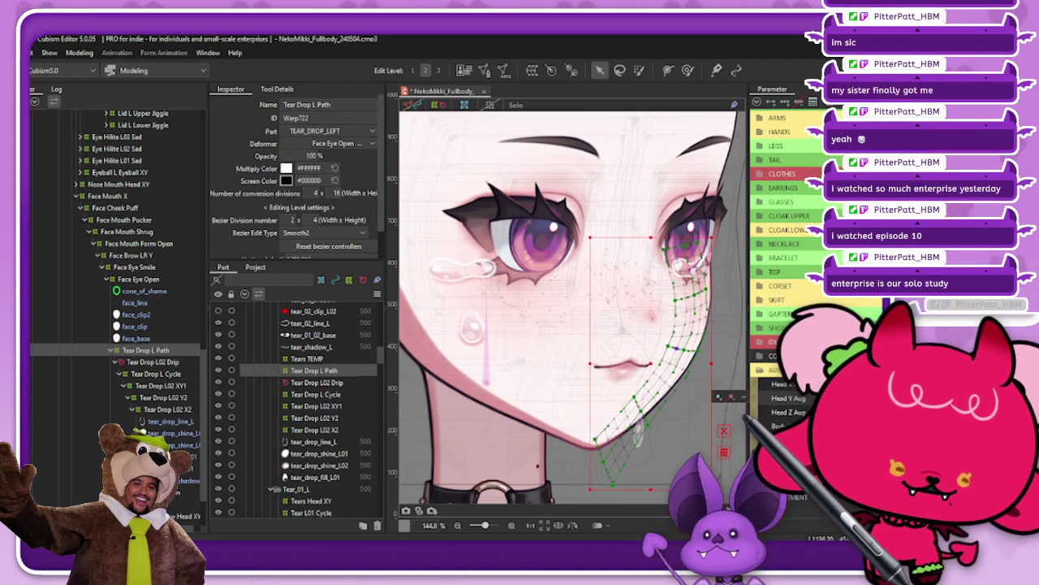
scroll(788, 243, "up", 2)
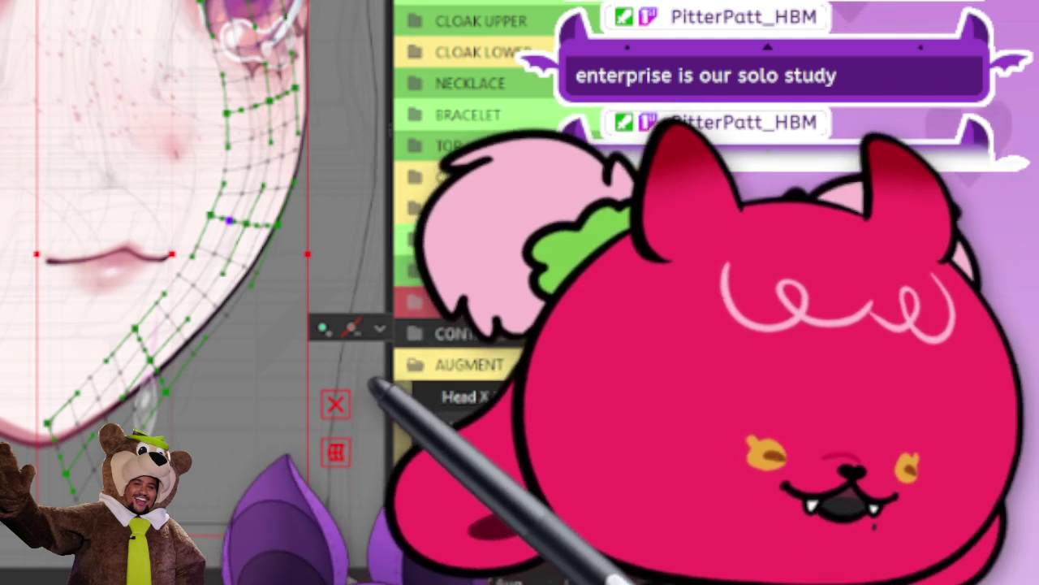
scroll(796, 203, "up", 5)
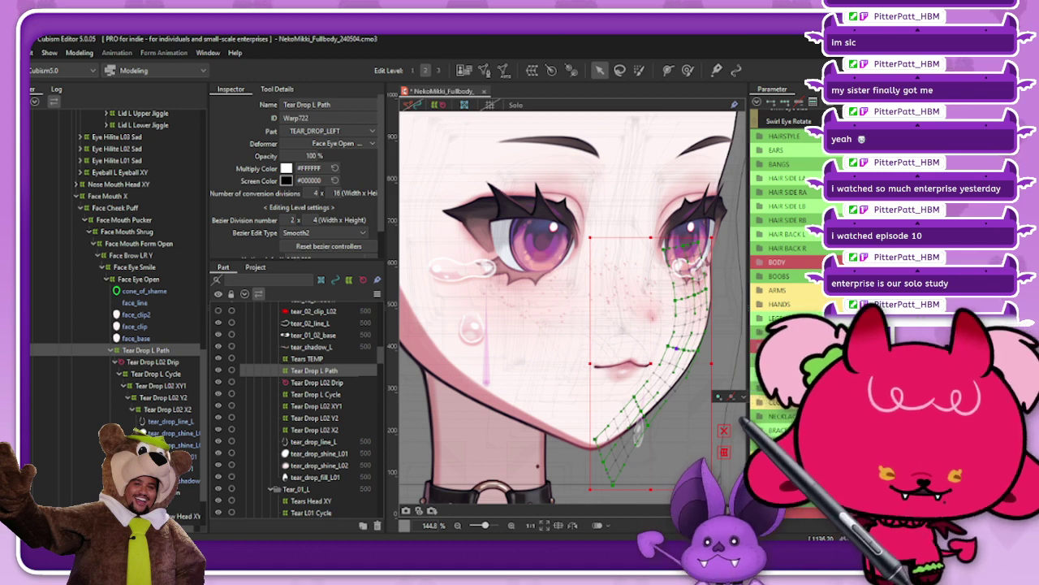
scroll(792, 212, "up", 5)
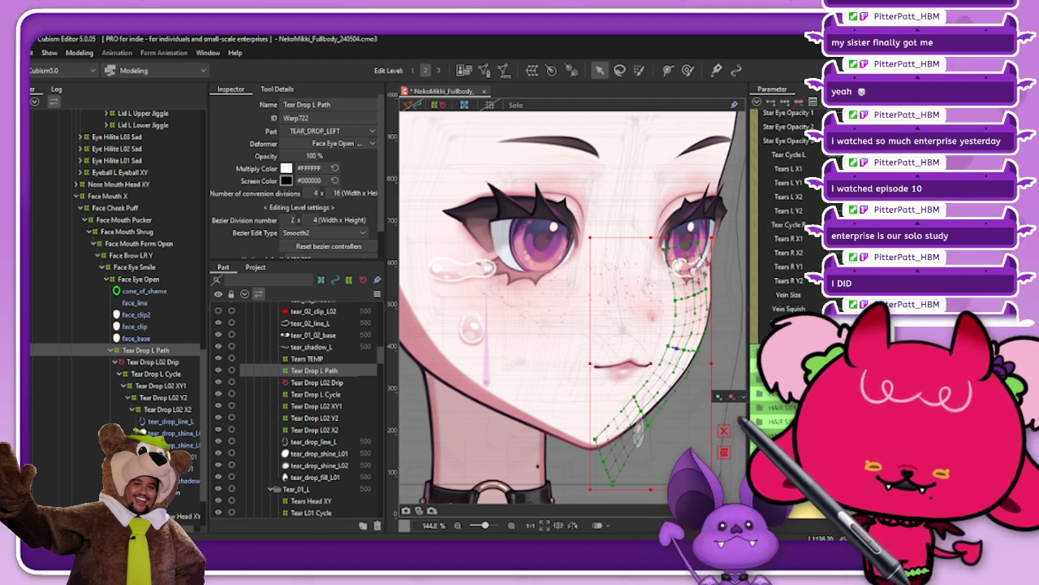
left_click_drag(934, 155, 911, 154)
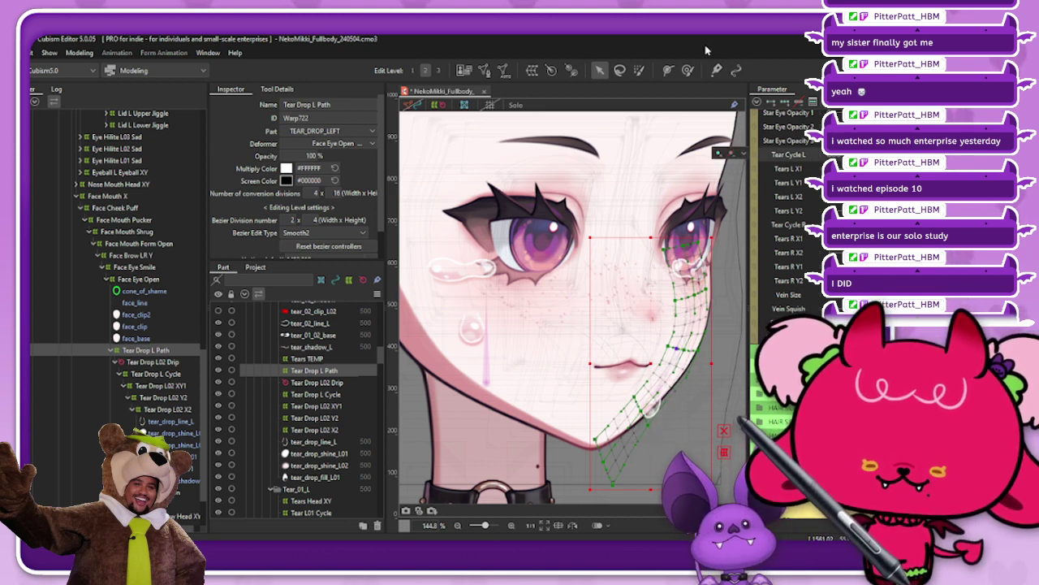
Nudge the lower part of the Tear Drop L Path grid outward from the jaw with the deform brush, undoing the last stroke
left_click(687, 69)
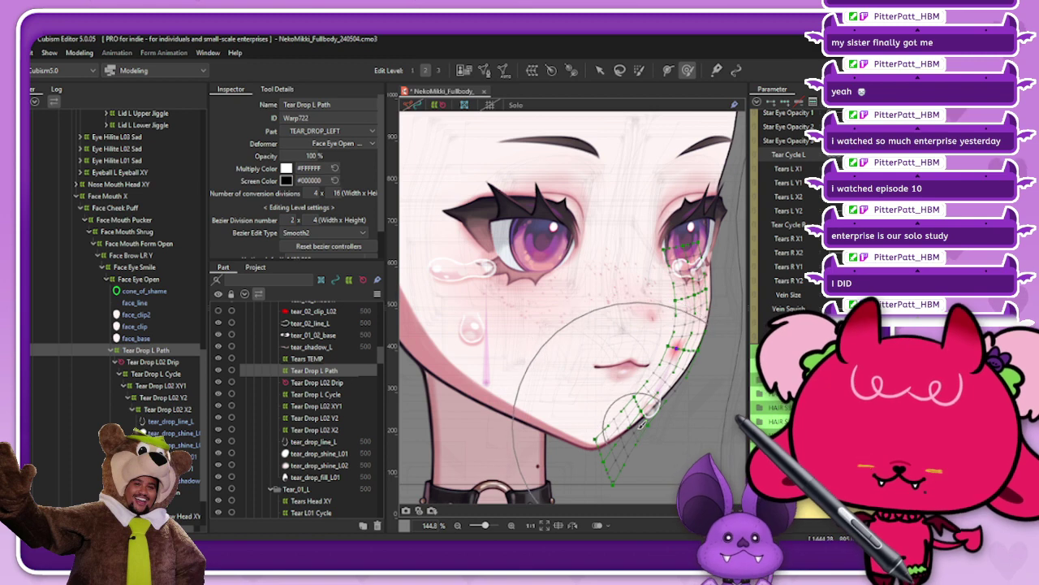
left_click_drag(639, 428, 645, 430)
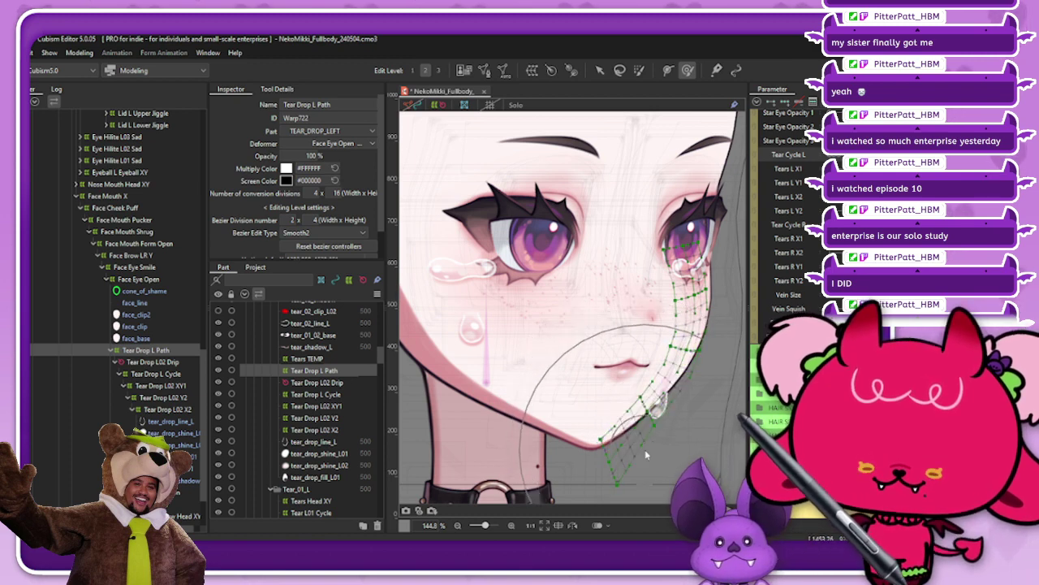
scroll(647, 454, "down", 3)
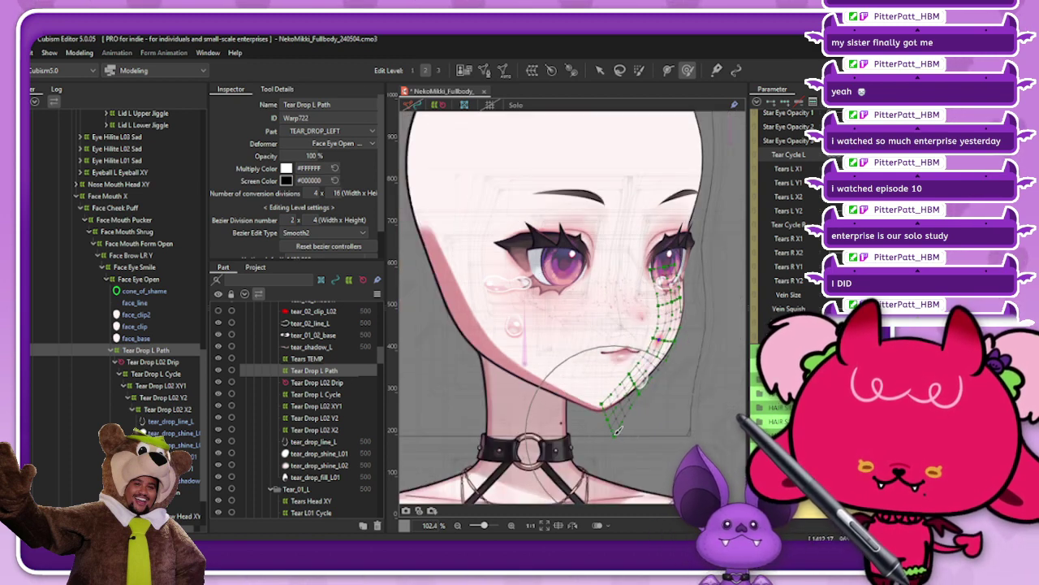
left_click_drag(613, 432, 616, 435)
key("ctrl+z")
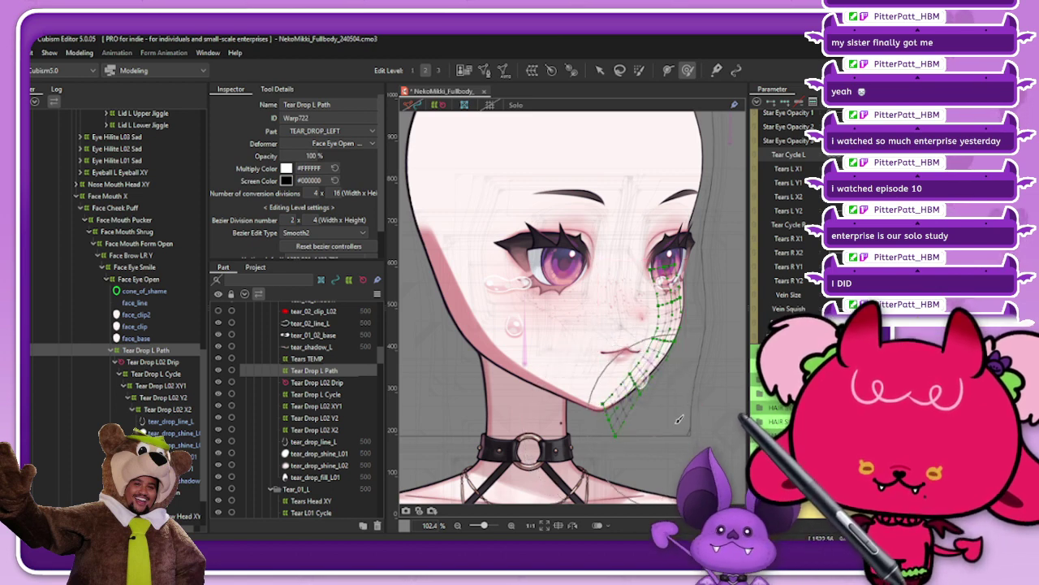
Hide the deformers, raise the turned head again with Head Y Aug and scrub Tear Cycle L to check the tear's travel
left_click(439, 105)
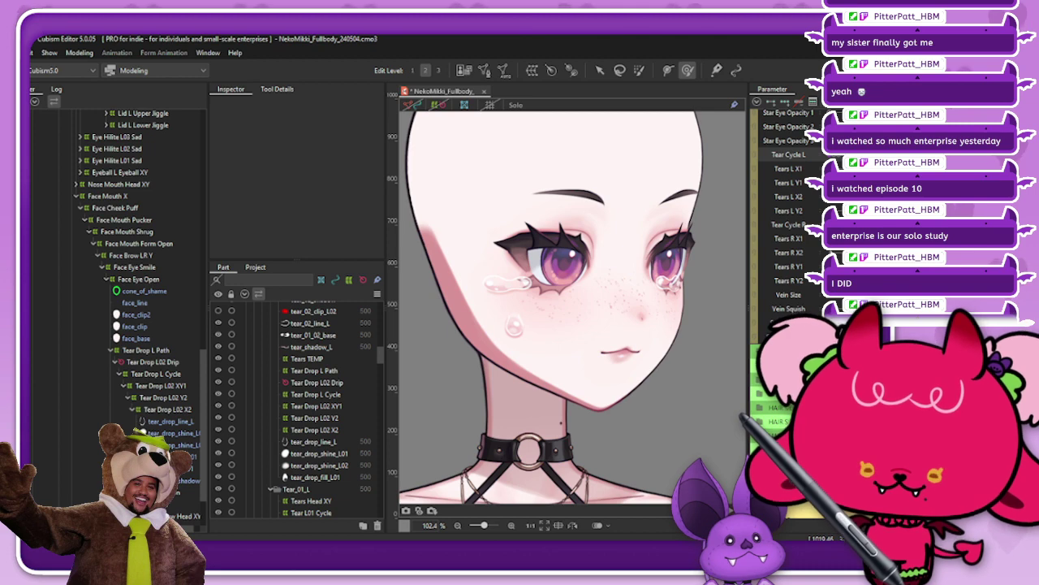
scroll(786, 268, "down", 5)
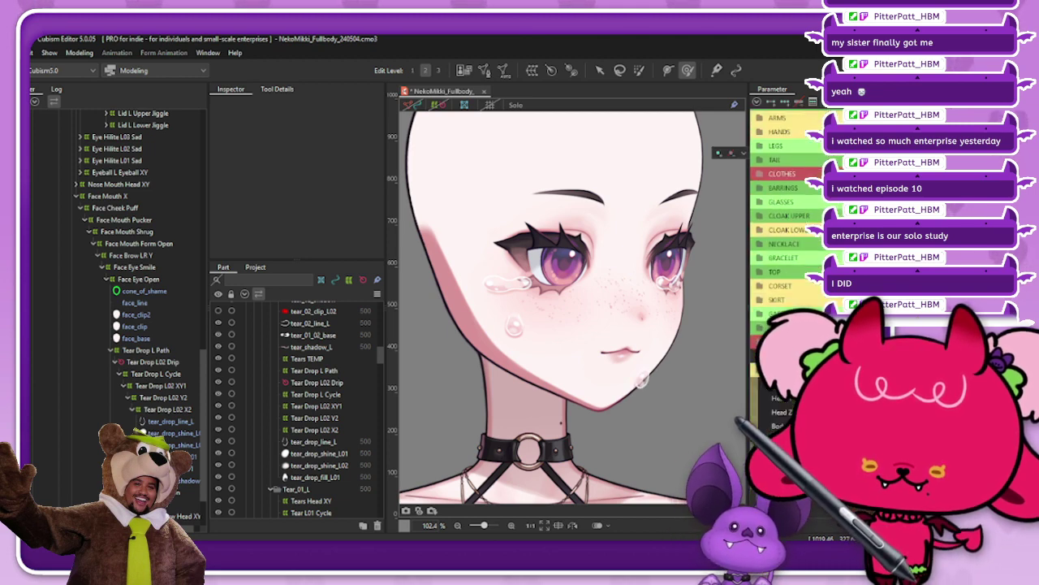
left_click_drag(853, 397, 893, 397)
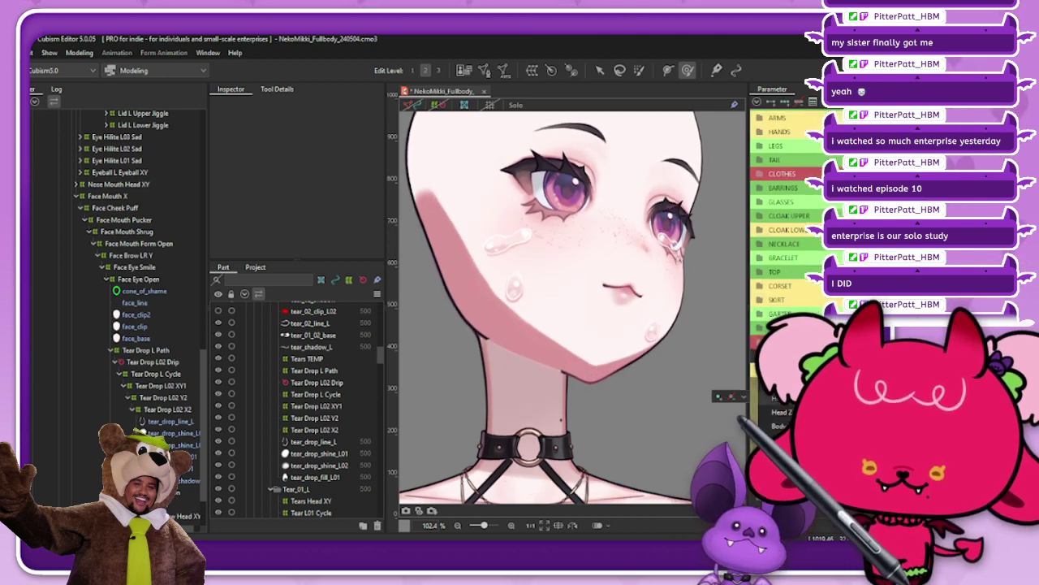
scroll(792, 211, "up", 5)
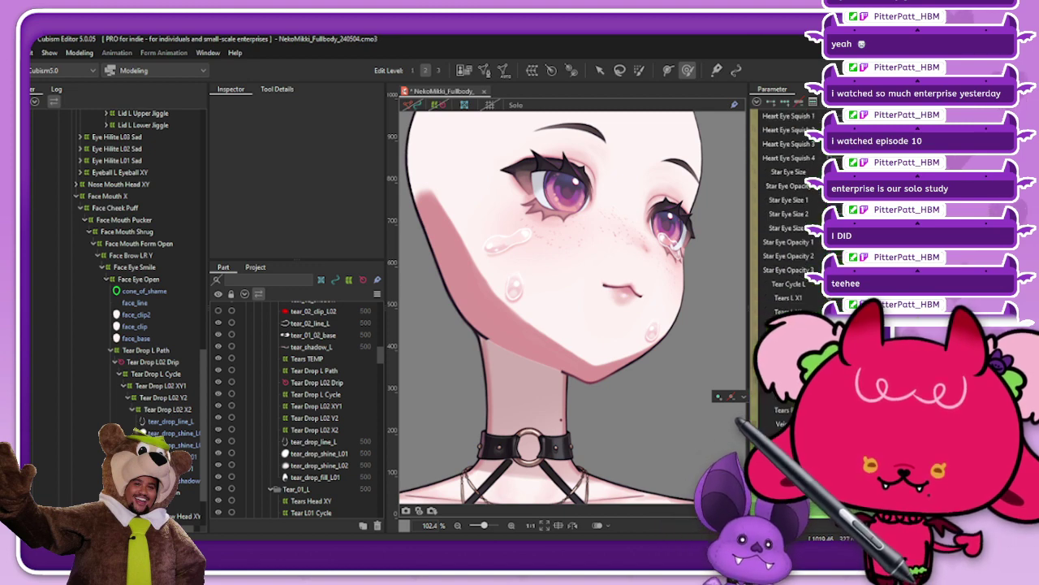
left_click_drag(853, 284, 894, 283)
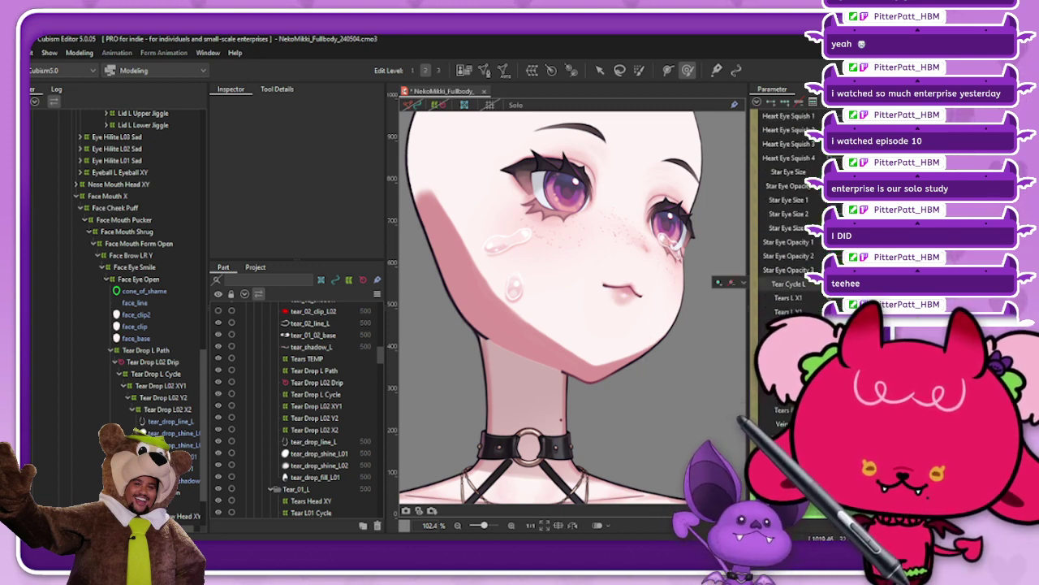
left_click_drag(893, 283, 852, 284)
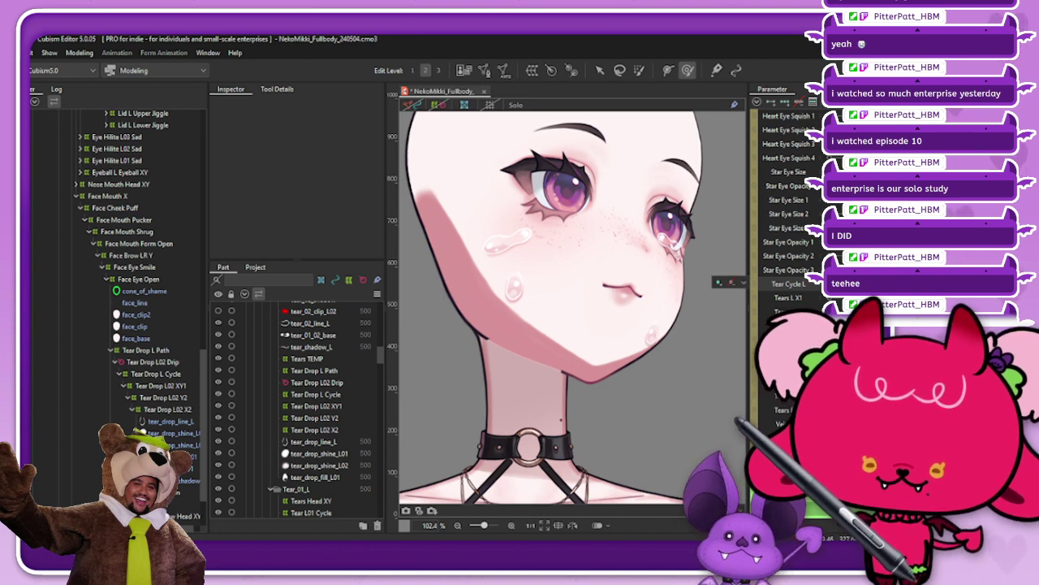
scroll(792, 211, "up", 10)
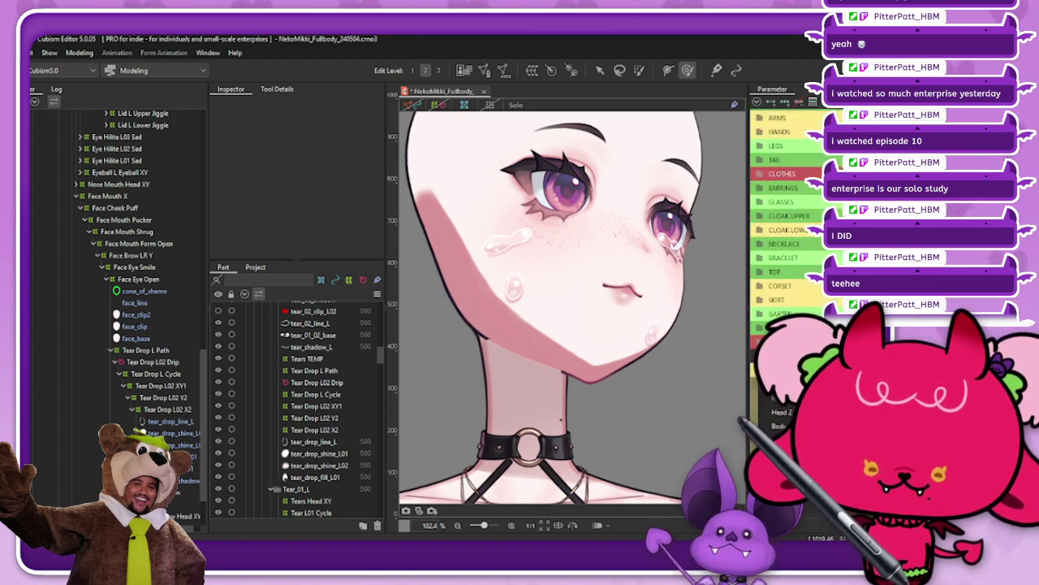
mouse_move(893, 398)
left_mouse_down()
mouse_move(853, 398)
mouse_move(893, 398)
left_mouse_up()
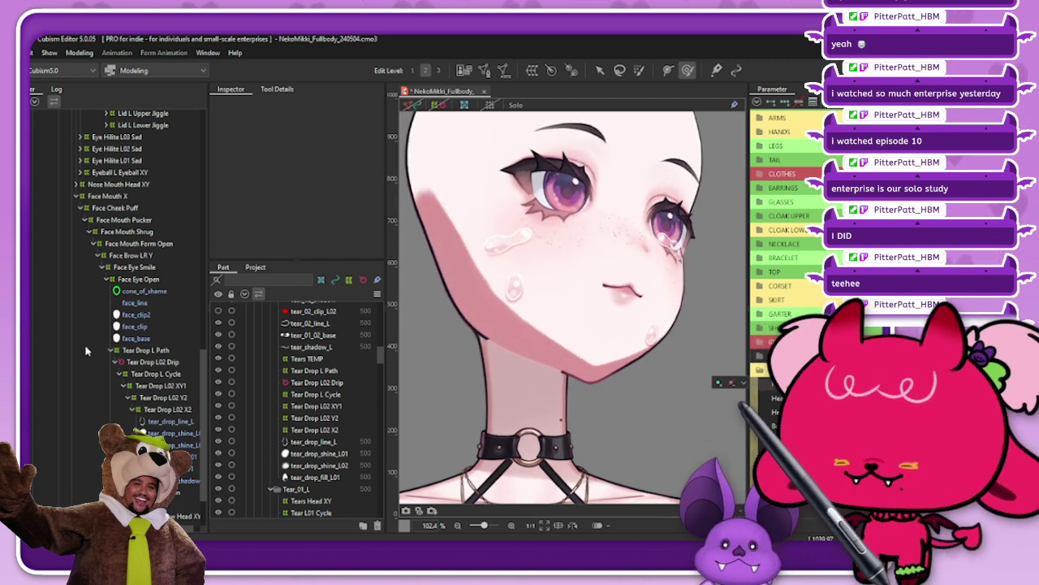
Show the Tear Drop L Path grid again and reshape its lower end below the jawline with the deform brush
left_click(159, 352)
left_click(439, 107)
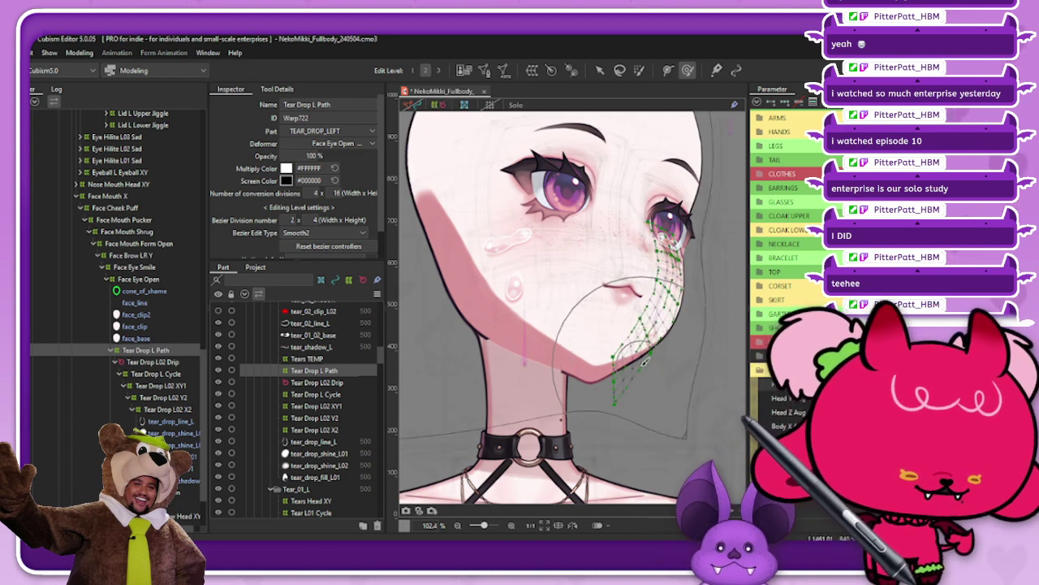
left_click_drag(636, 352, 604, 390)
mouse_move(934, 384)
left_mouse_down()
mouse_move(893, 391)
mouse_move(934, 384)
left_mouse_up()
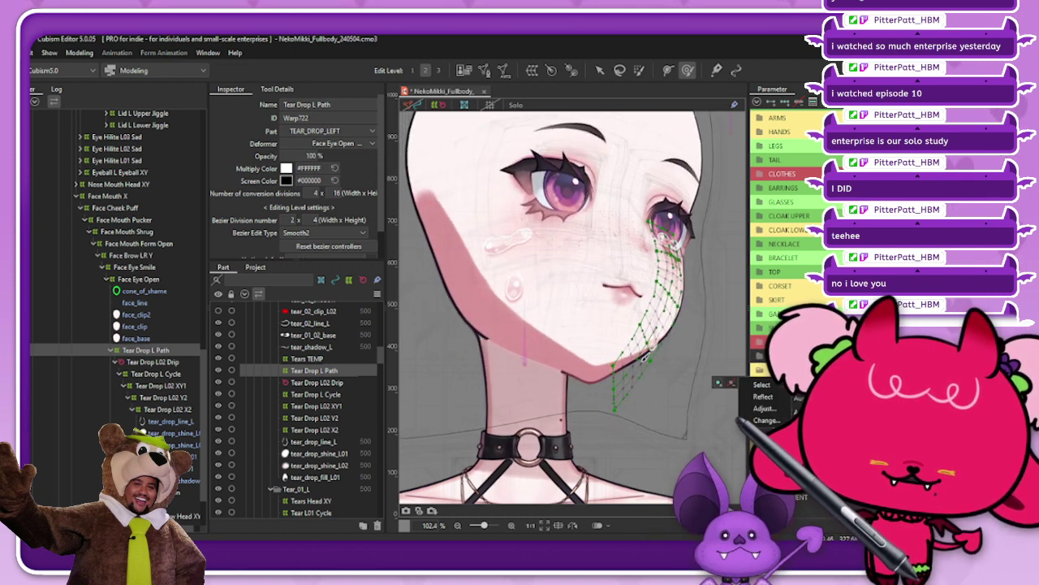
left_click_drag(641, 351, 641, 363)
Fine-tune the grid's inner control point beside the jaw with the selection tool
left_click(599, 70)
scroll(655, 360, "up", 5)
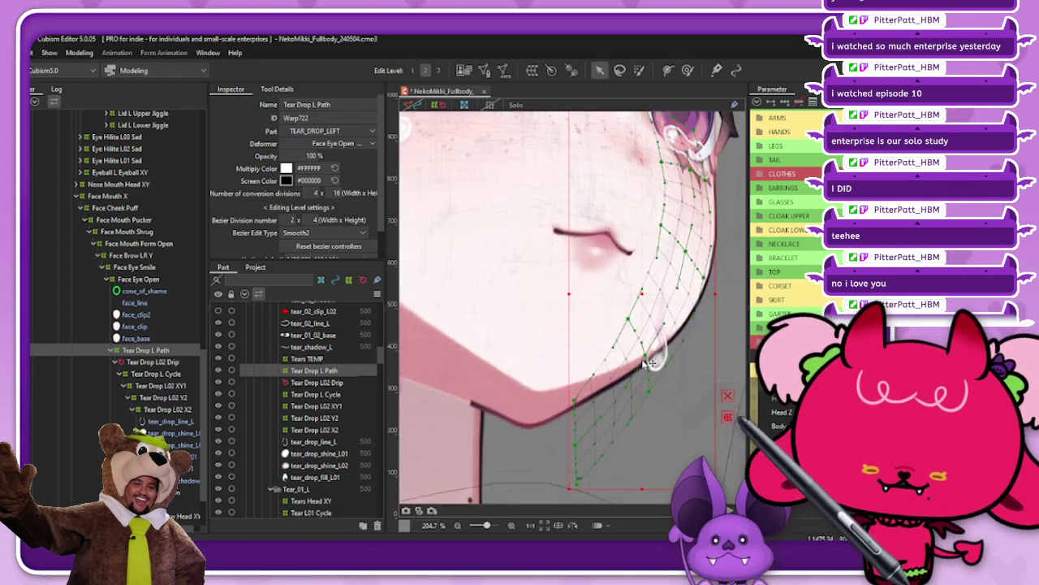
left_click_drag(628, 319, 629, 318)
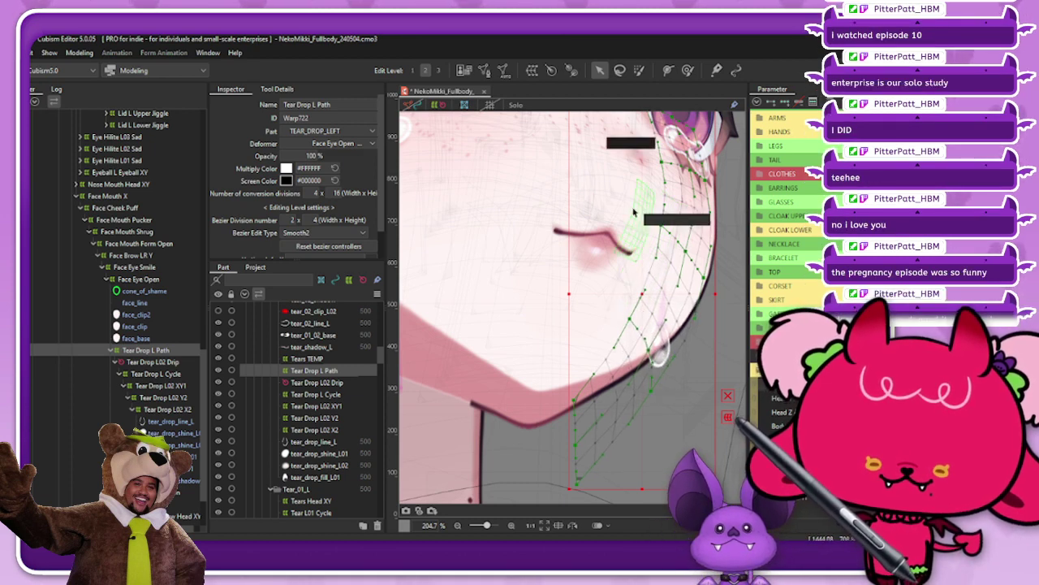
Hide the deformers and scrub Tear Cycle L in the raised, turned head pose to check how the tear crosses the jaw
left_click(444, 105)
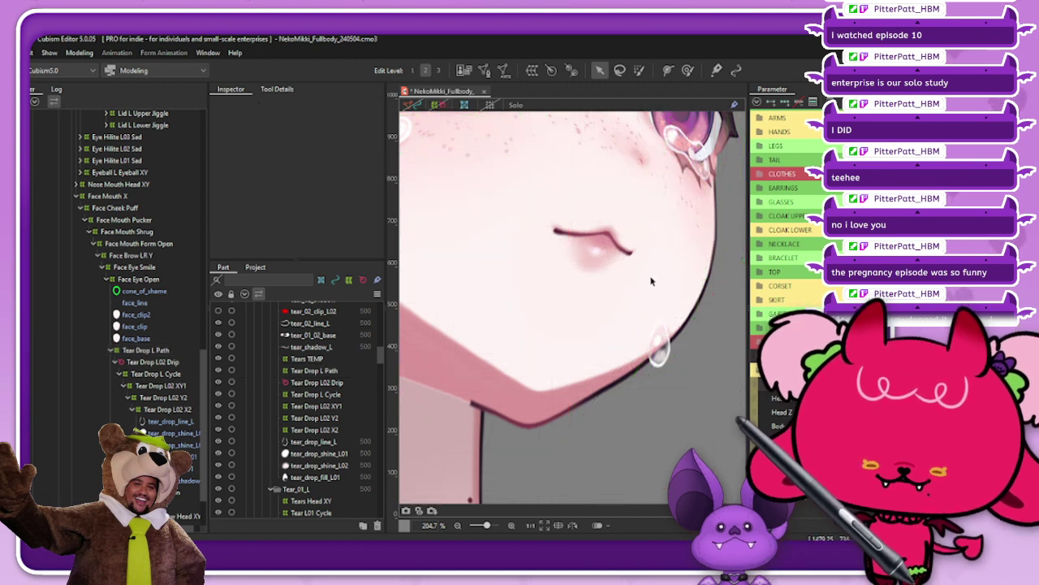
scroll(651, 279, "down", 3)
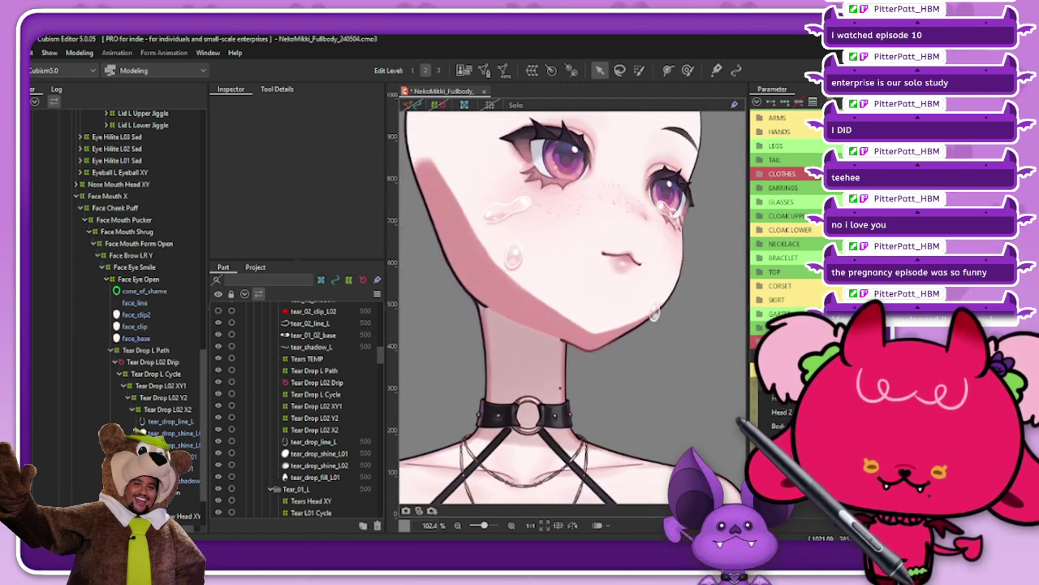
scroll(775, 308, "up", 5)
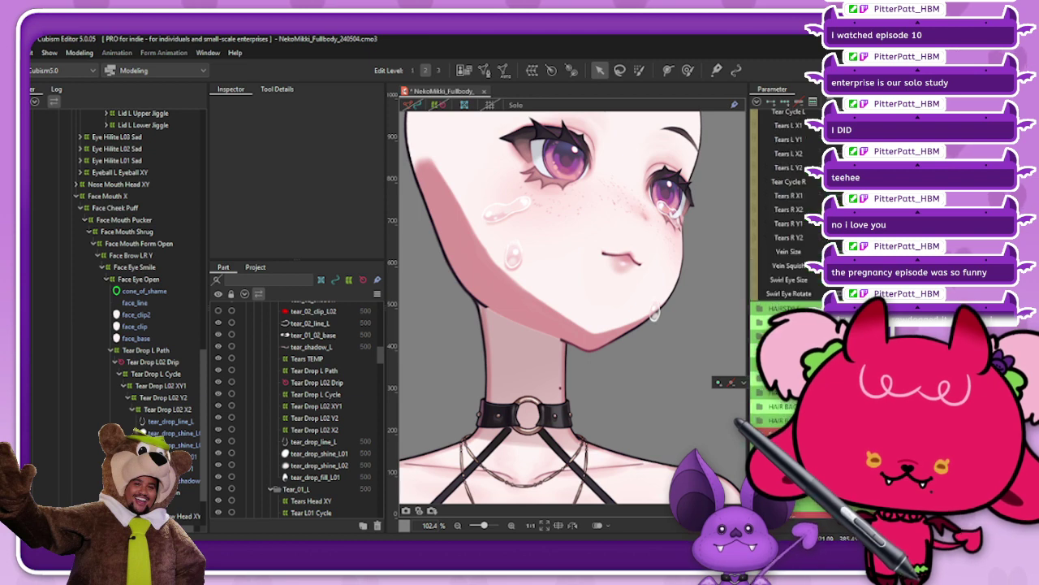
left_click(788, 198)
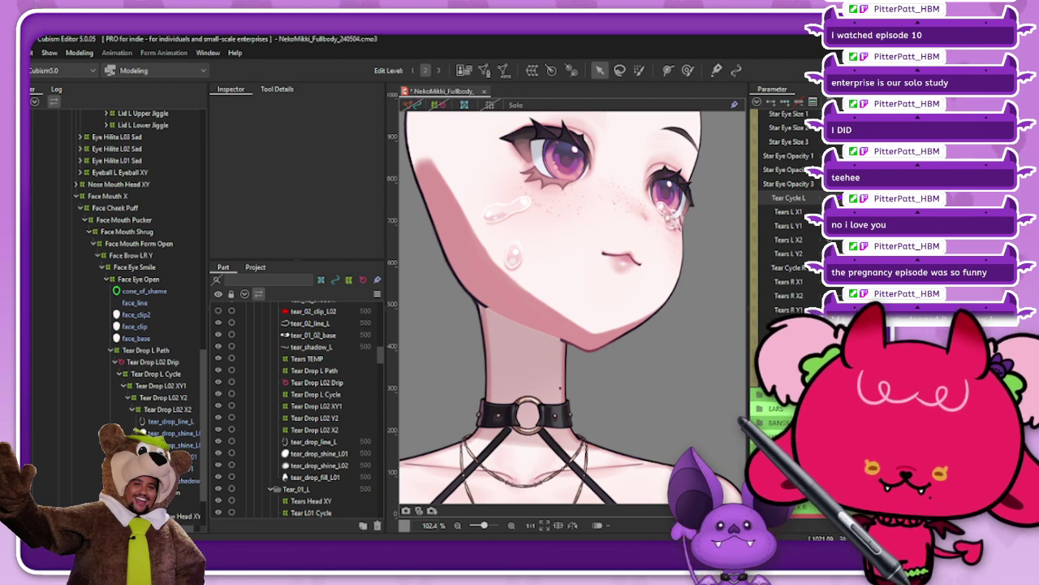
scroll(791, 203, "down", 5)
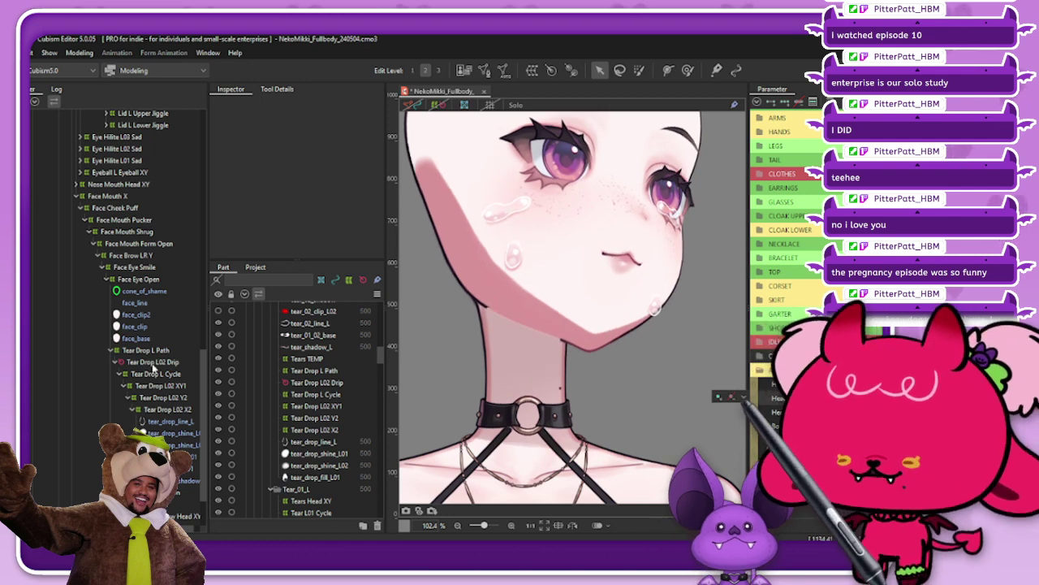
Inspect the Tear Drop L Path grid up close with the deform brush ready, and view the whole head with the deformers hidden
left_click(178, 353)
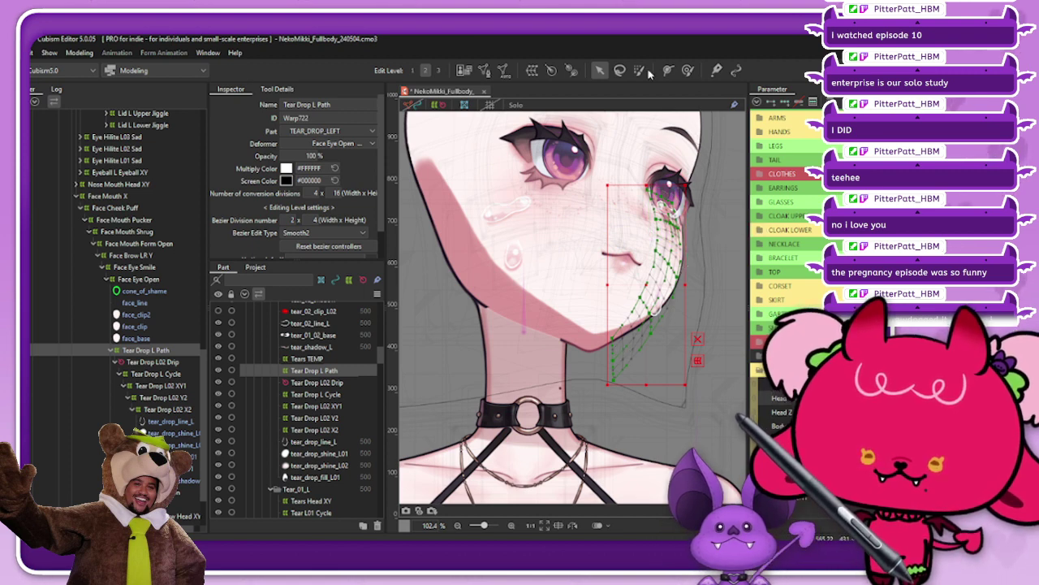
left_click(688, 70)
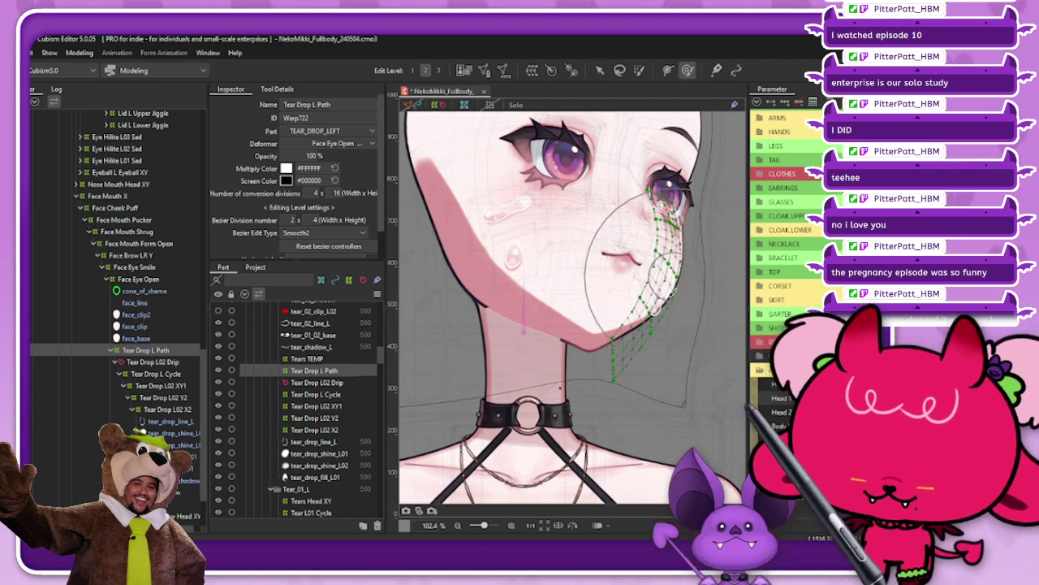
scroll(665, 252, "up", 2)
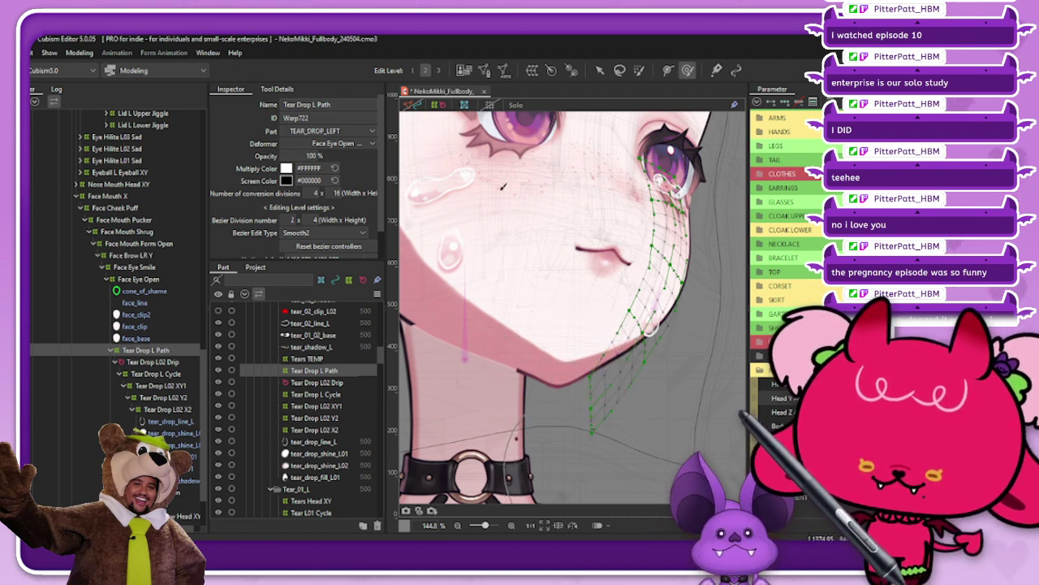
left_click(439, 105)
scroll(637, 270, "down", 3)
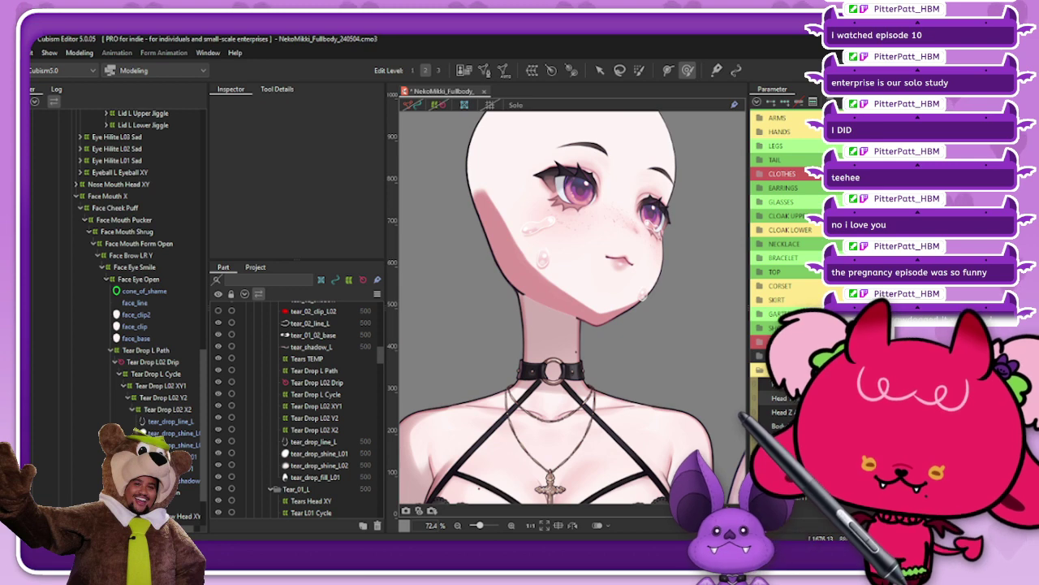
Check the tear in the raised head pose turned to each side, using the Tear Cycle L parameter
scroll(787, 203, "down", 8)
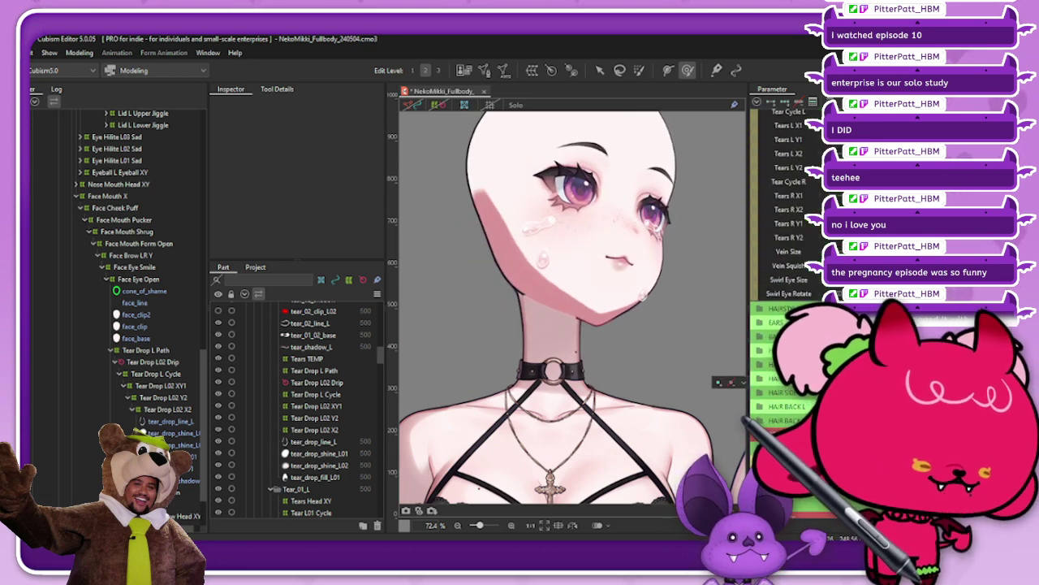
scroll(783, 203, "up", 1)
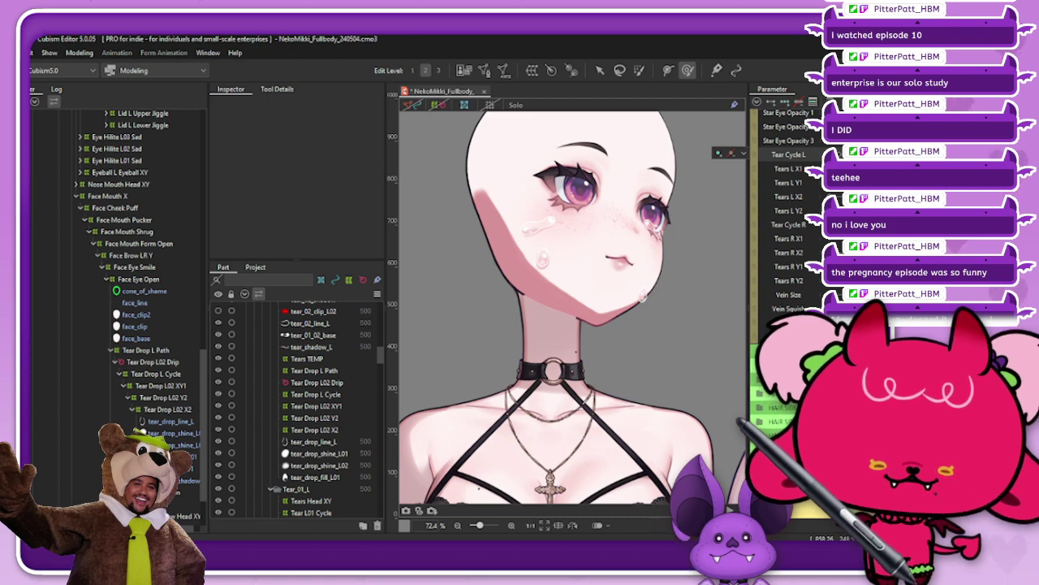
scroll(788, 244, "down", 5)
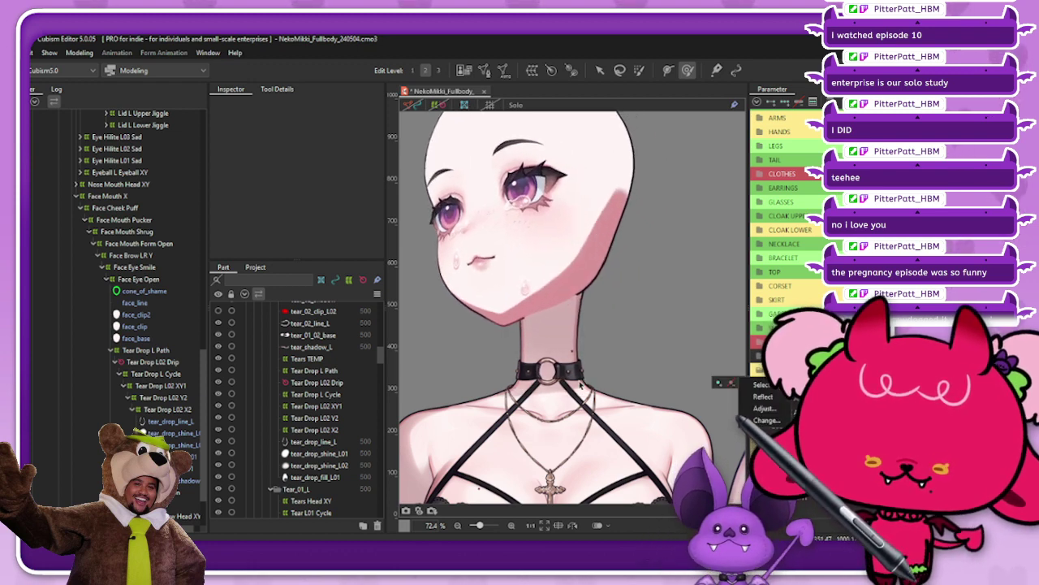
Synthesize corners for the Tear Drop L Path deformer from Head X Aug and Head Y Aug, overwriting only the upper-right corner key
left_click(186, 386)
left_click(184, 373)
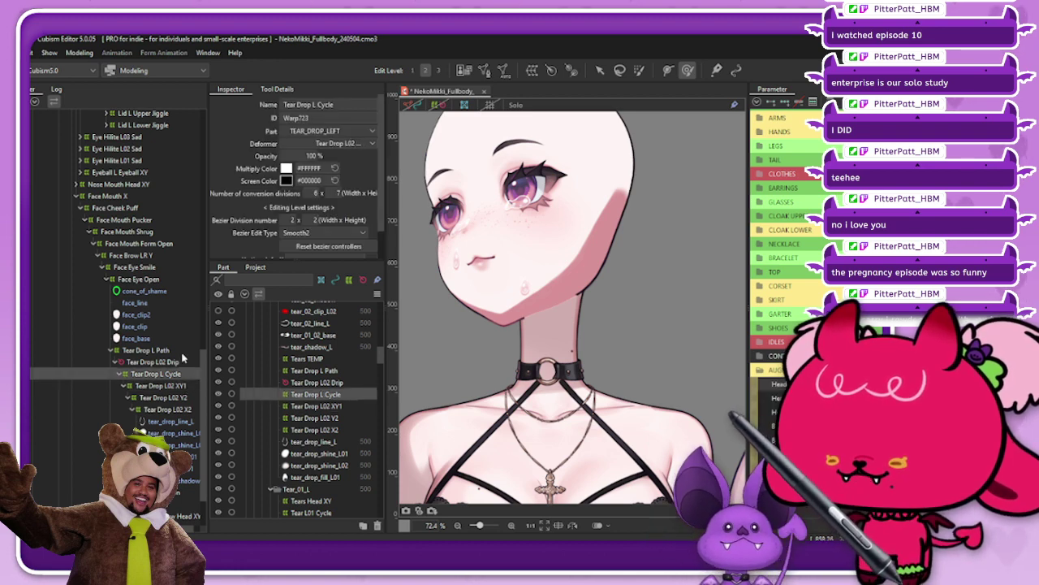
left_click(180, 350)
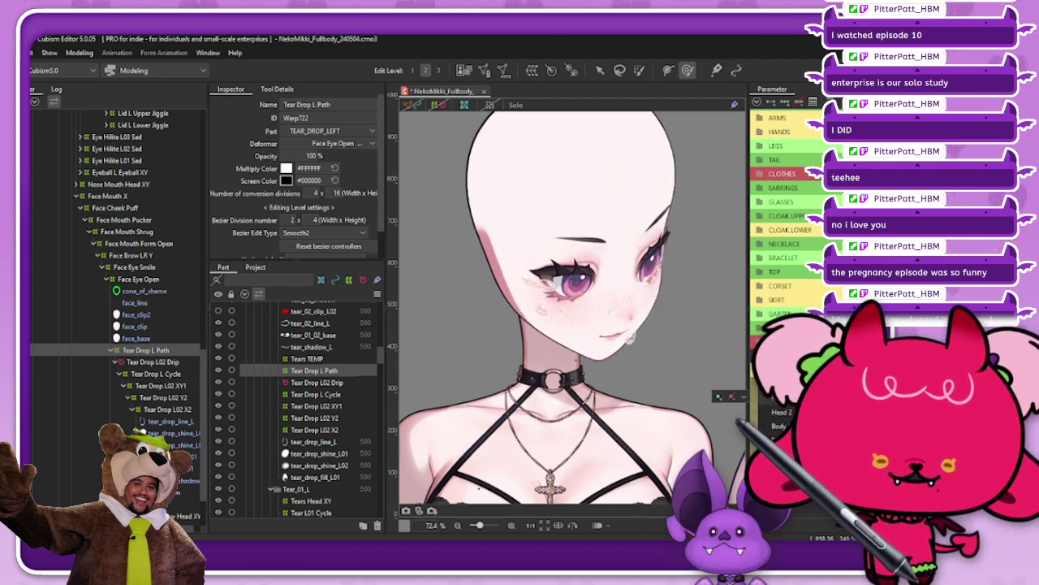
left_click(813, 101)
left_click(800, 212)
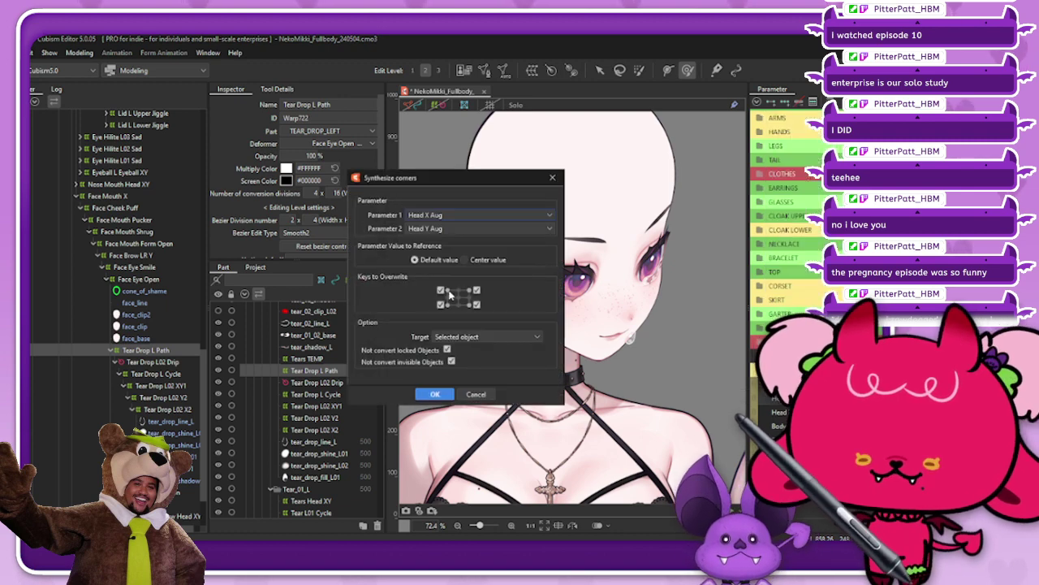
left_click(441, 290)
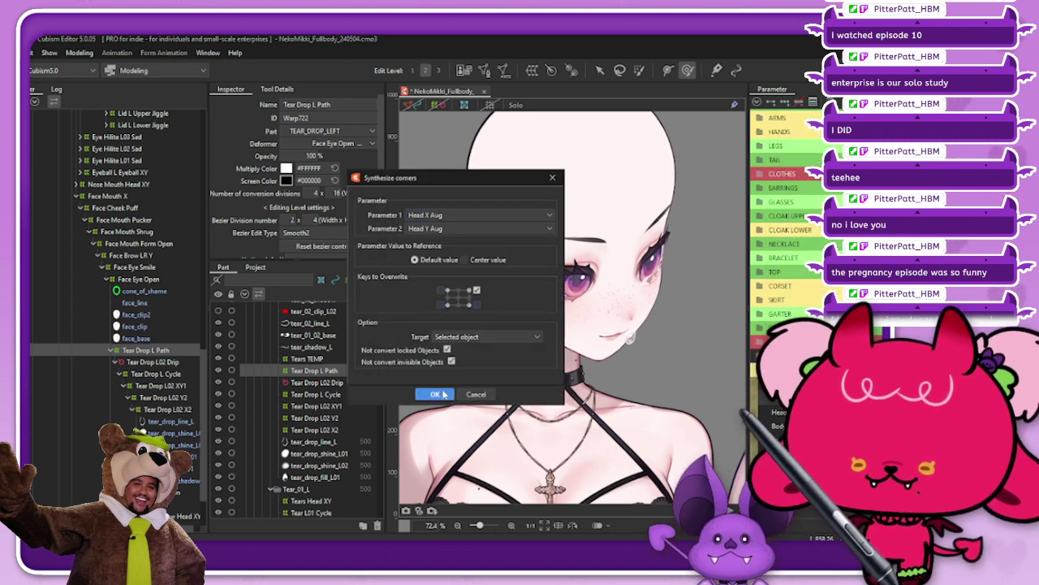
left_click(436, 394)
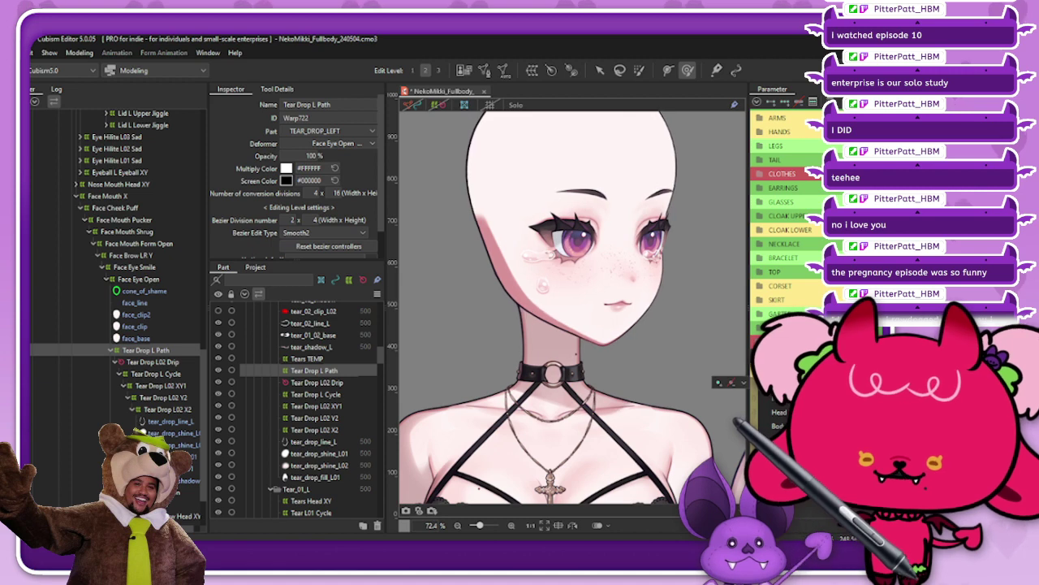
Step through Tear Cycle L in the lowered, turned head pose and inspect the Tear Drop L Path grid up close
scroll(783, 211, "up", 4)
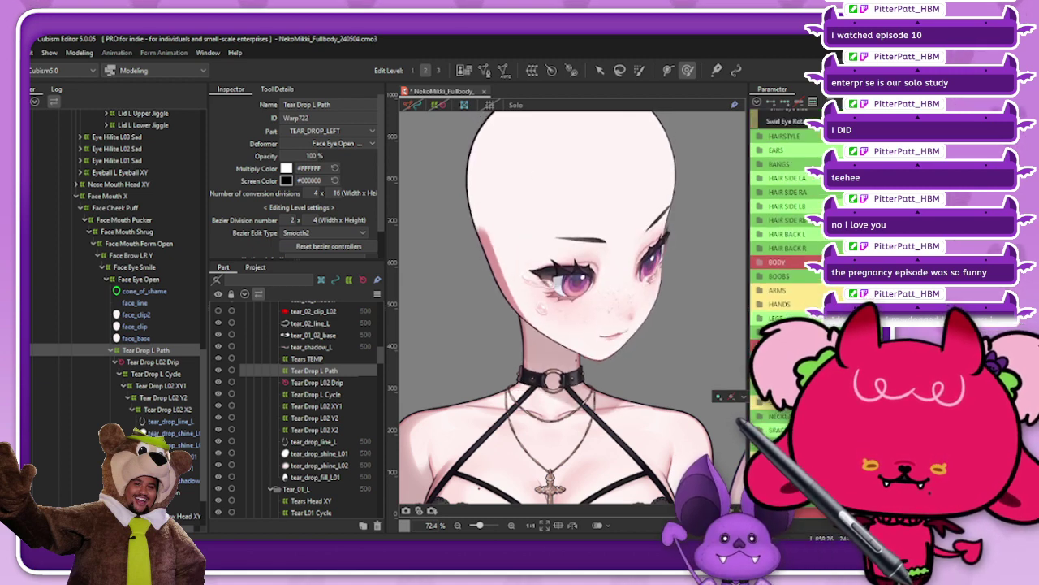
scroll(784, 244, "up", 5)
left_click(837, 240)
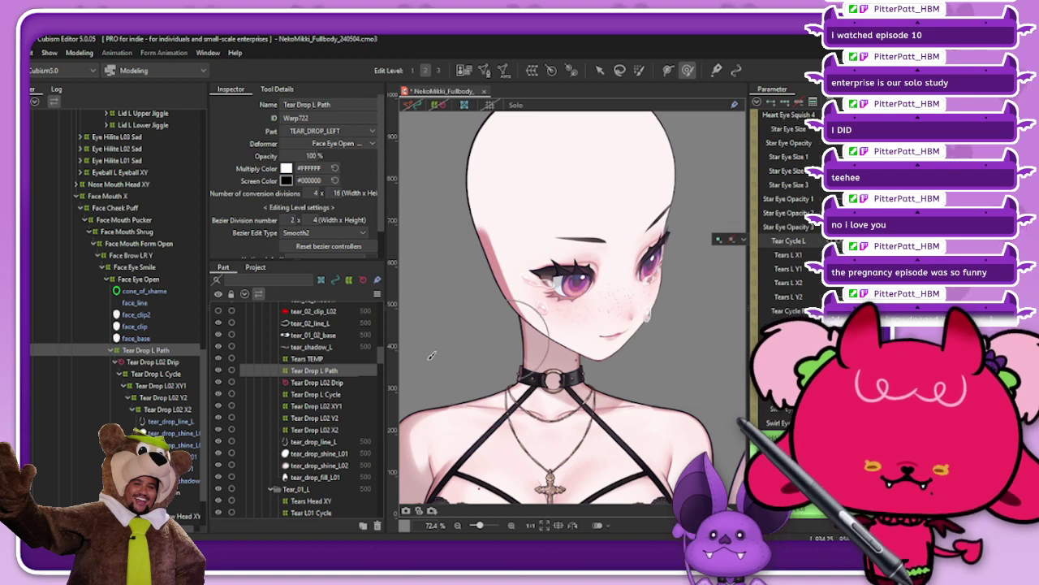
left_click(436, 106)
scroll(686, 306, "up", 3)
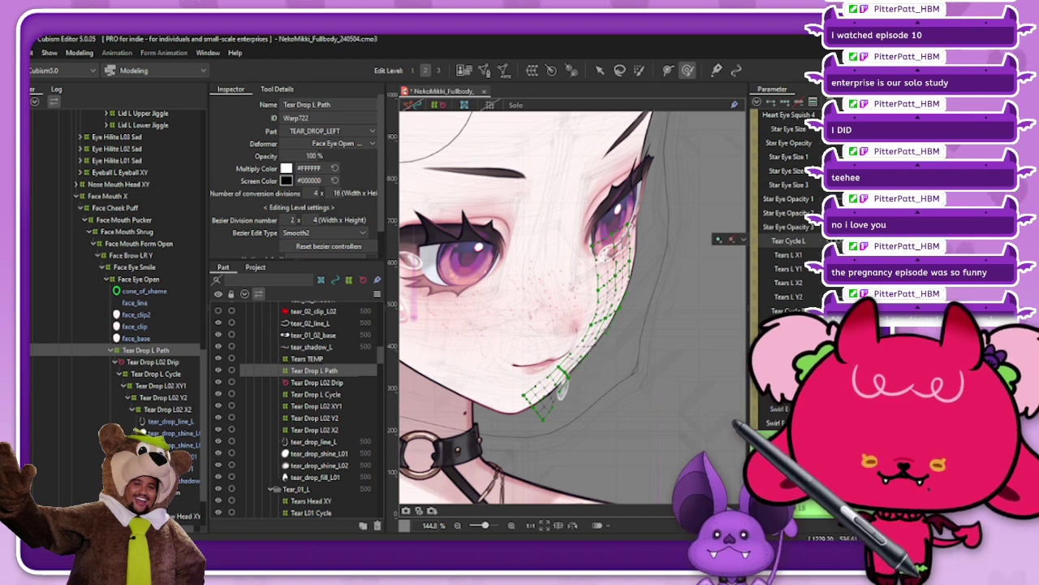
Turn the lowered head to the opposite side, hide the selection and scrub Tear Cycle L to check the tear's path down the cheek
scroll(781, 241, "down", 8)
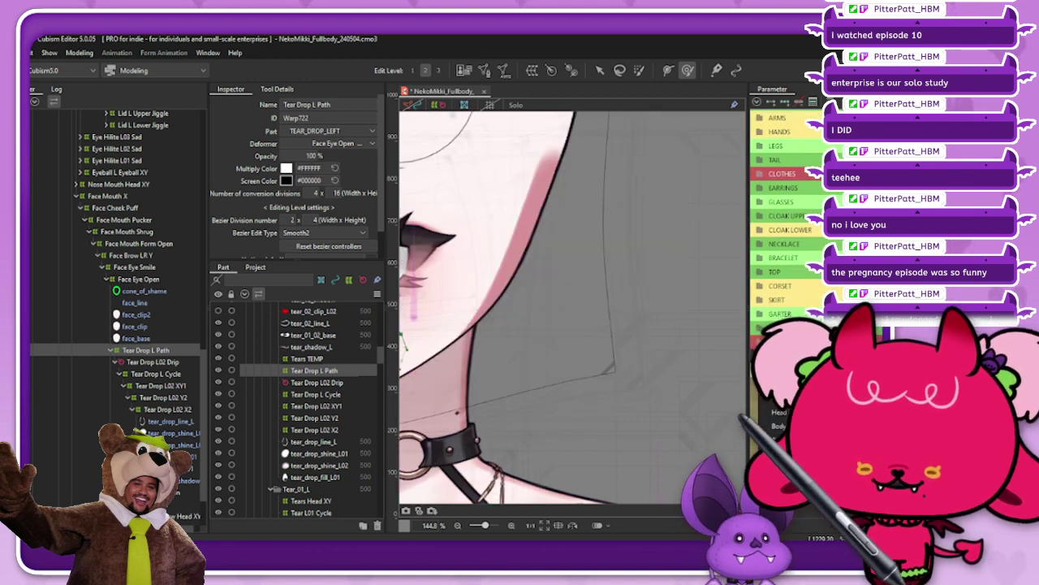
scroll(740, 357, "down", 5)
scroll(572, 357, "up", 3)
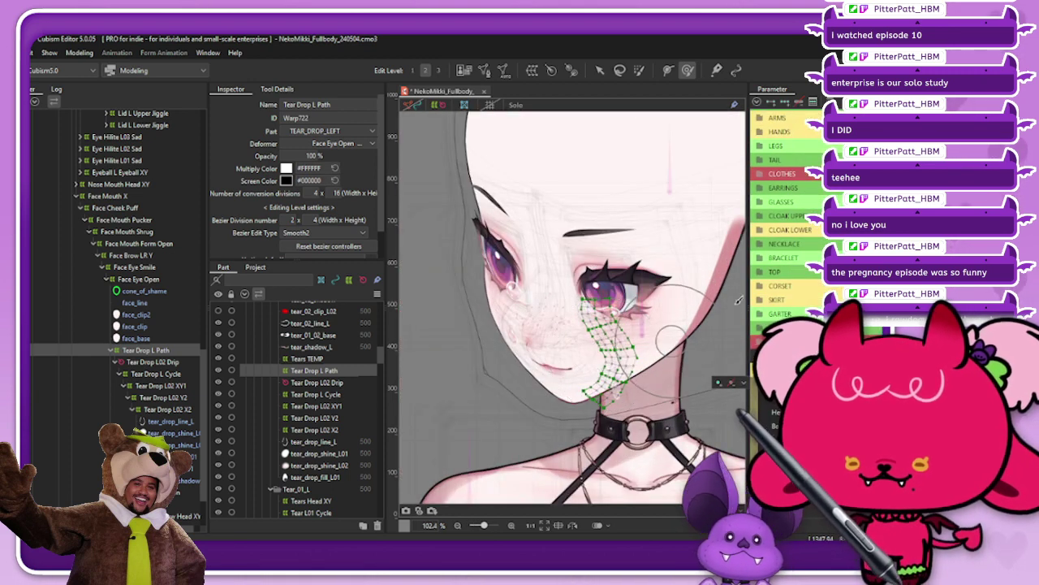
scroll(802, 270, "up", 4)
scroll(801, 271, "down", 10)
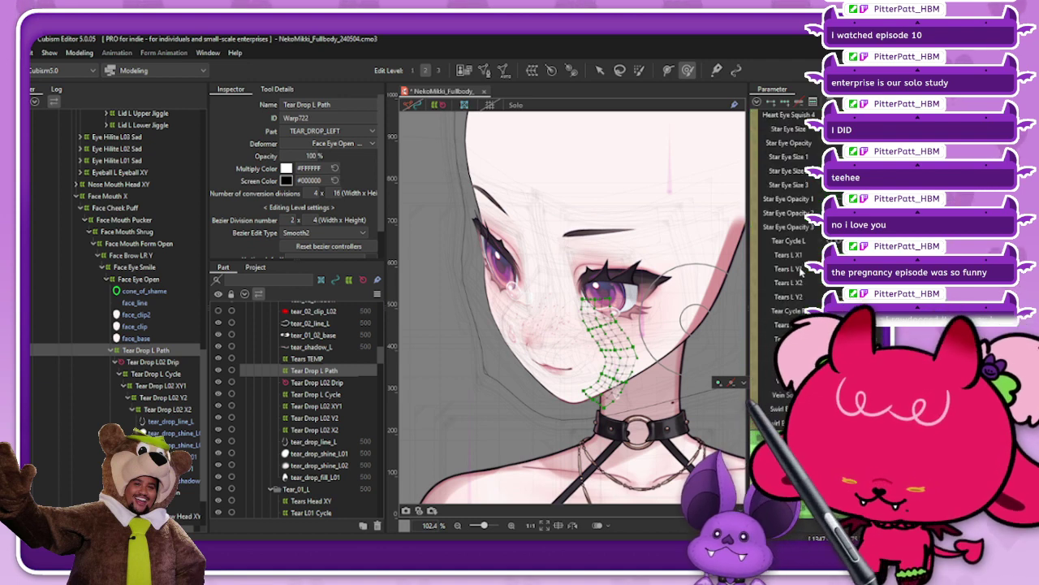
key("ctrl+h")
scroll(800, 271, "up", 1)
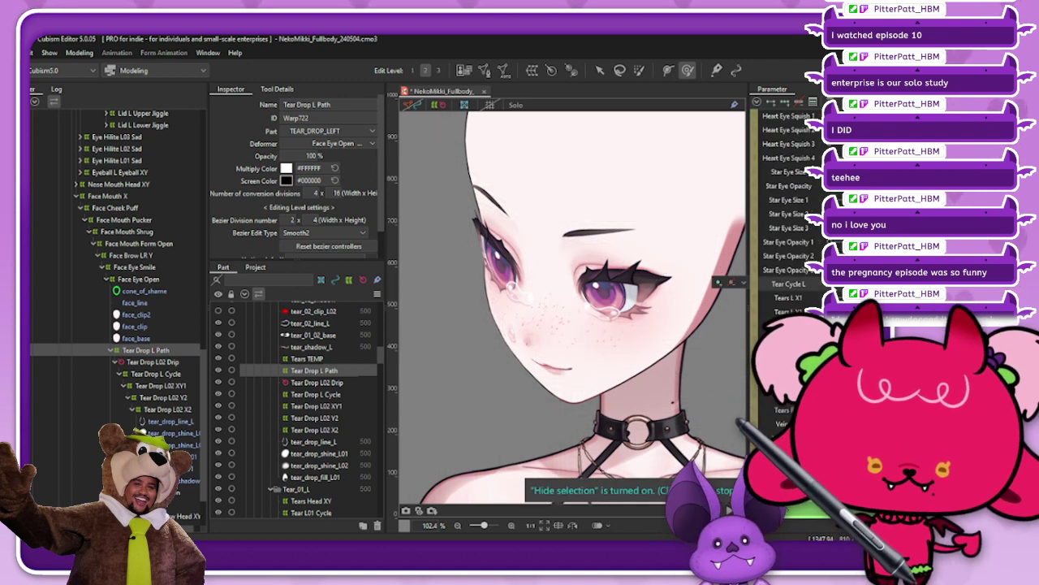
left_click_drag(821, 284, 860, 284)
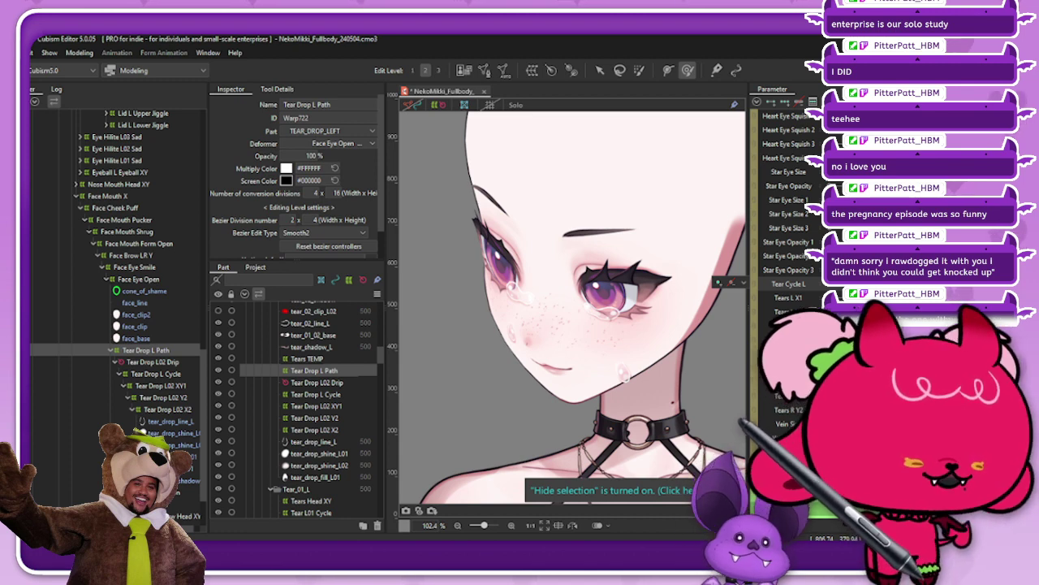
scroll(786, 244, "down", 2)
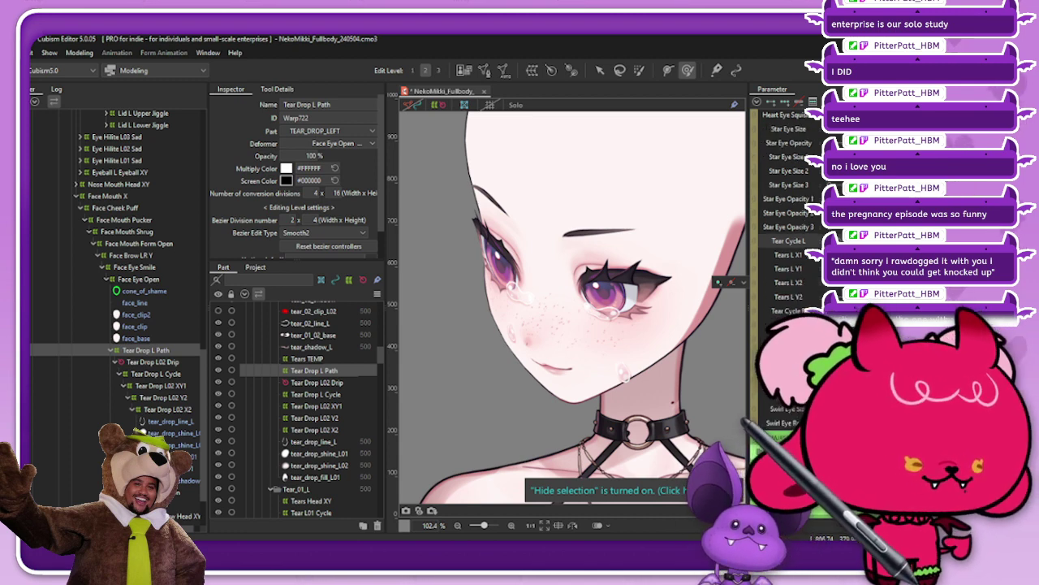
scroll(786, 219, "down", 2)
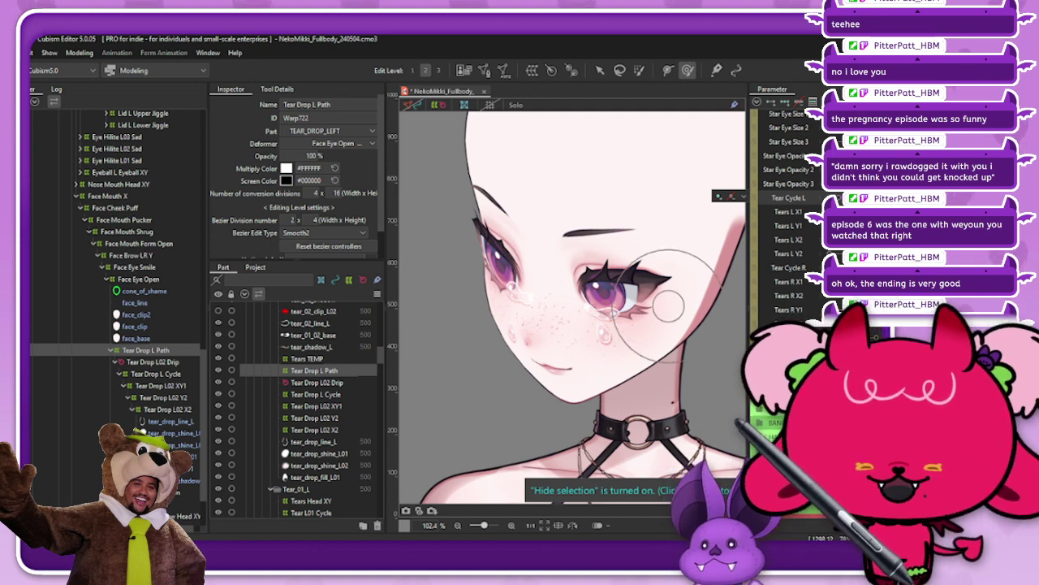
Show the Tear Drop L Path grid again, dismiss its bounding box and fine-tune its cheek control points and handles with the selection tool
scroll(786, 228, "up", 10)
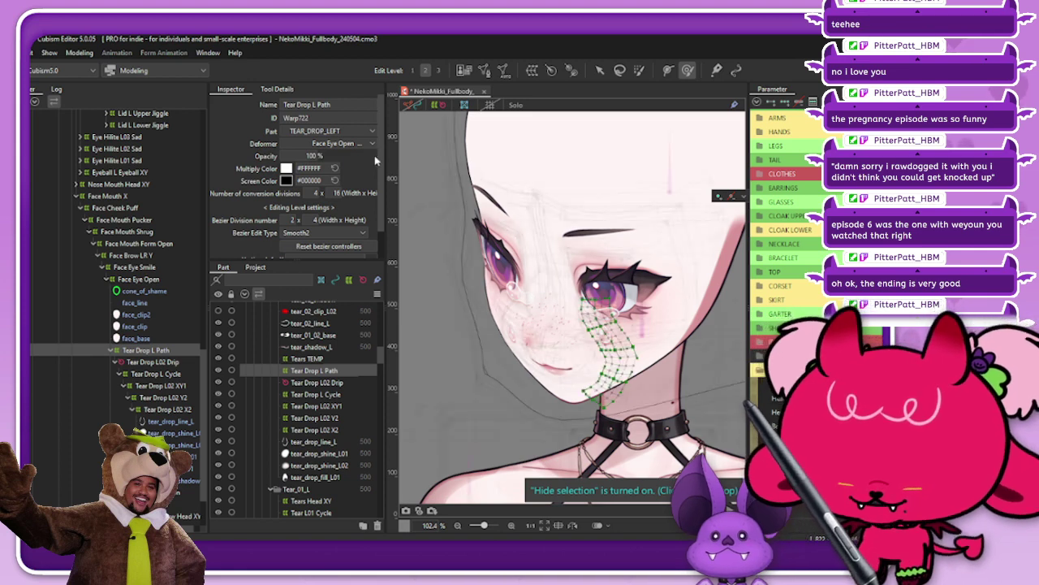
scroll(634, 366, "up", 3)
scroll(633, 370, "up", 2)
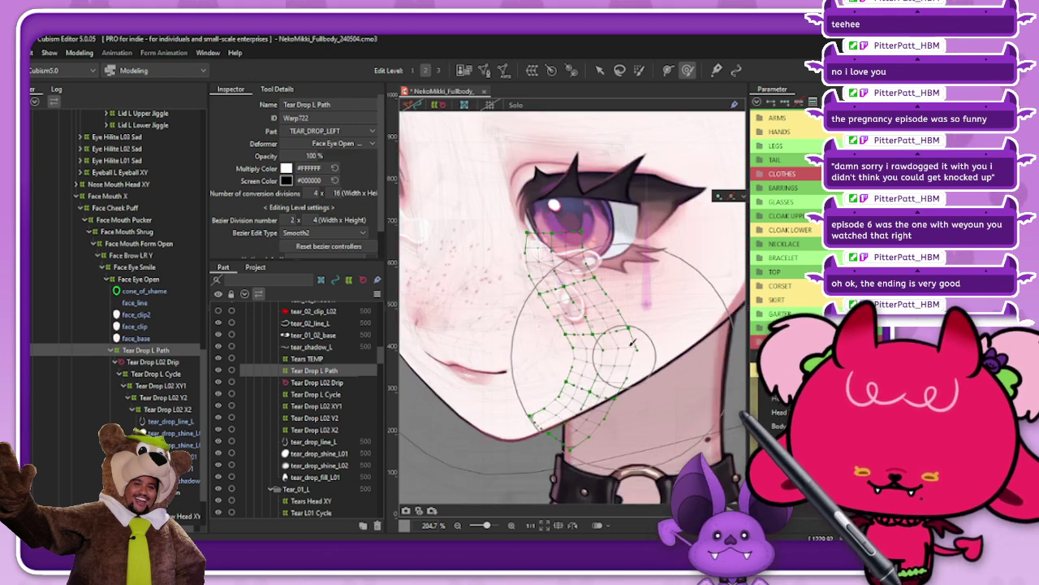
left_click(599, 70)
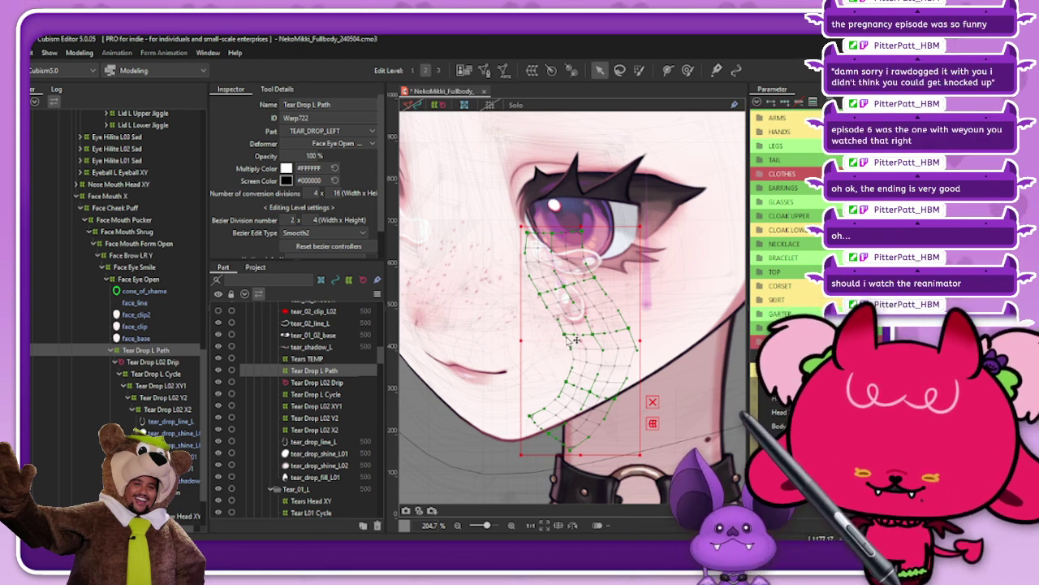
left_click(653, 402)
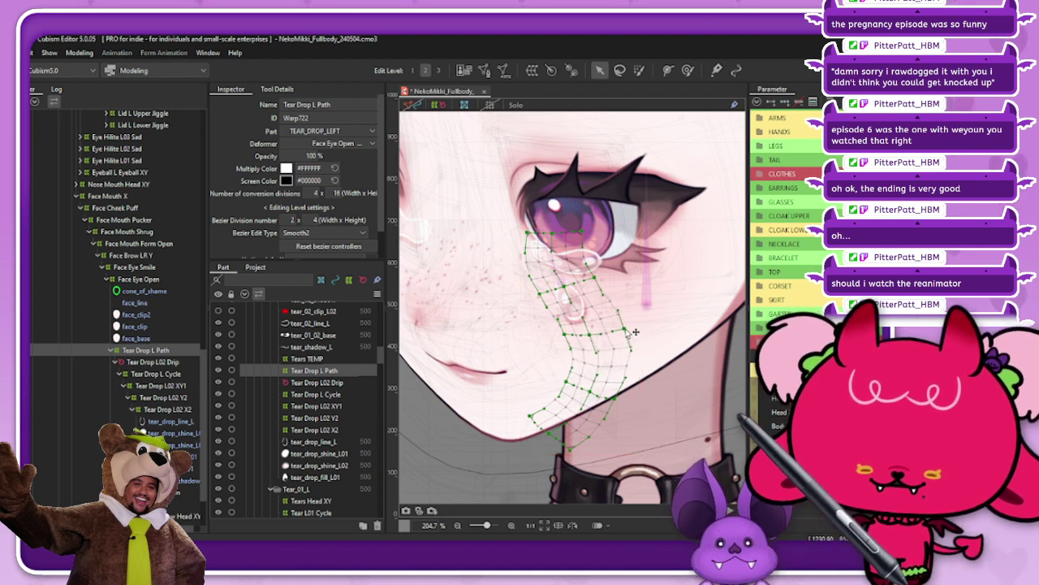
scroll(620, 365, "up", 3)
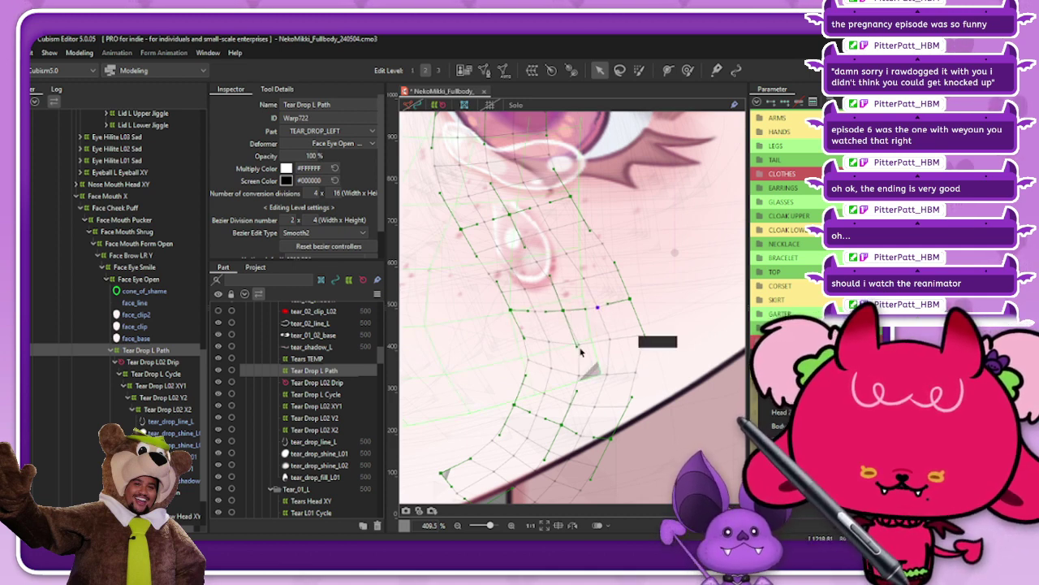
scroll(580, 351, "up", 3)
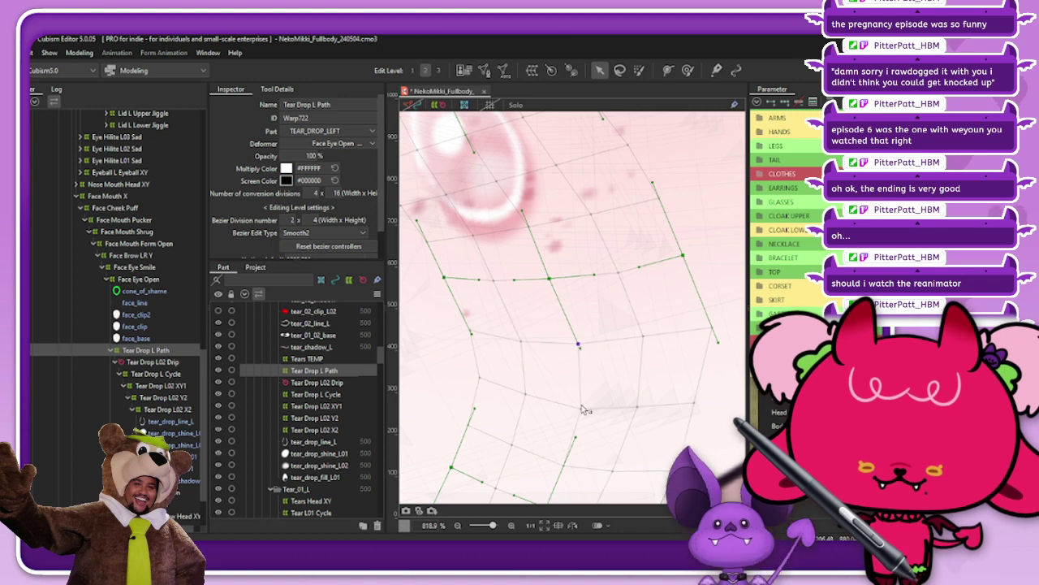
scroll(585, 408, "down", 3)
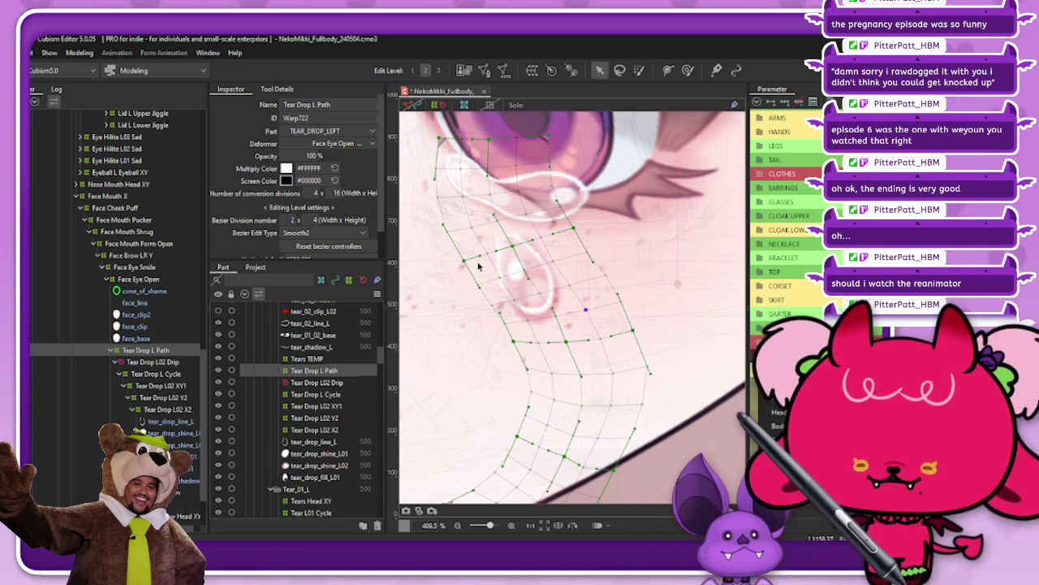
scroll(476, 255, "up", 2)
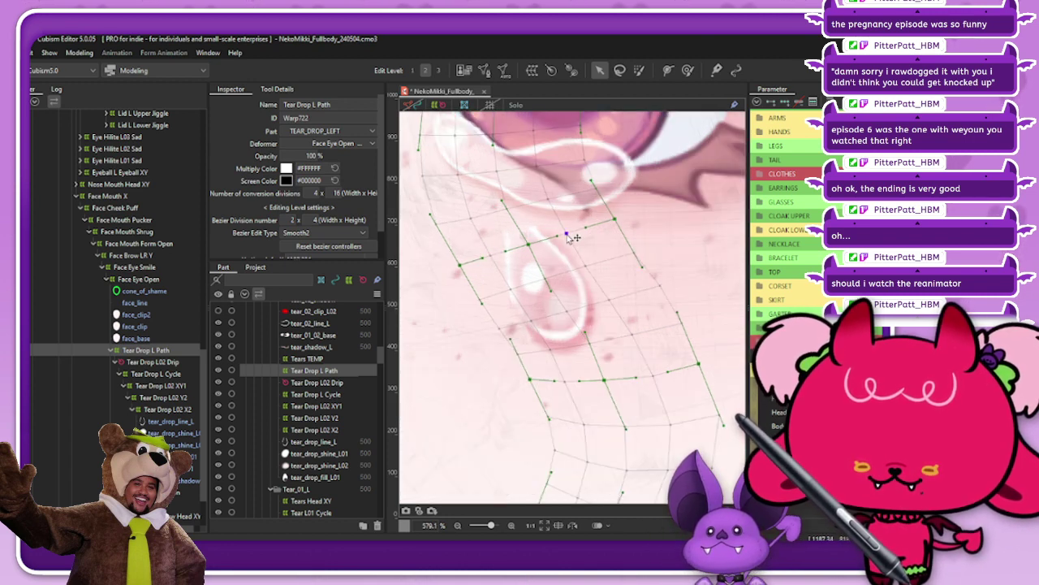
scroll(573, 238, "down", 4)
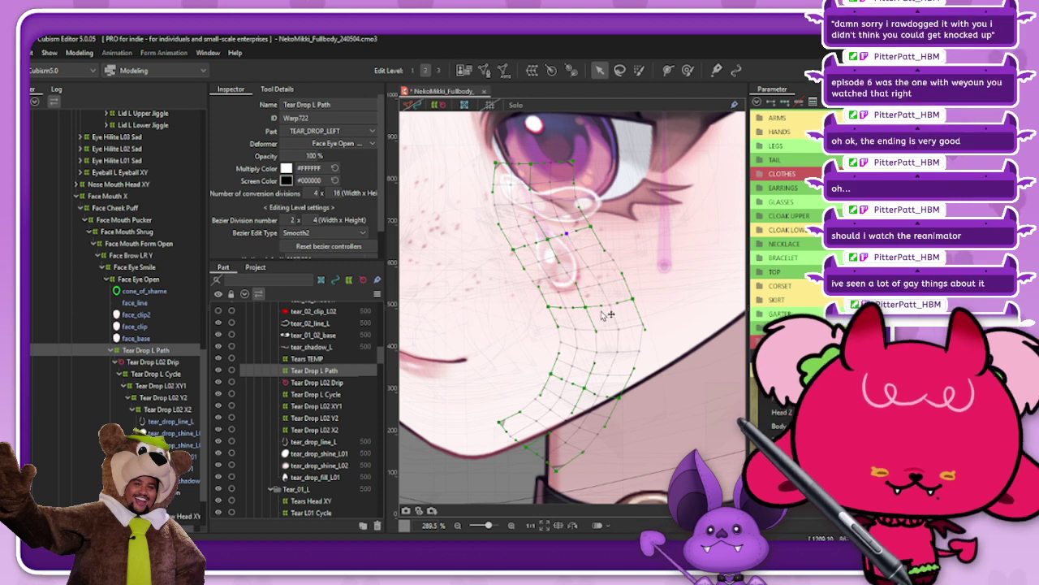
Adjust the control points and handles of the grid row that meets the jawline to even out the path
scroll(572, 396, "up", 6)
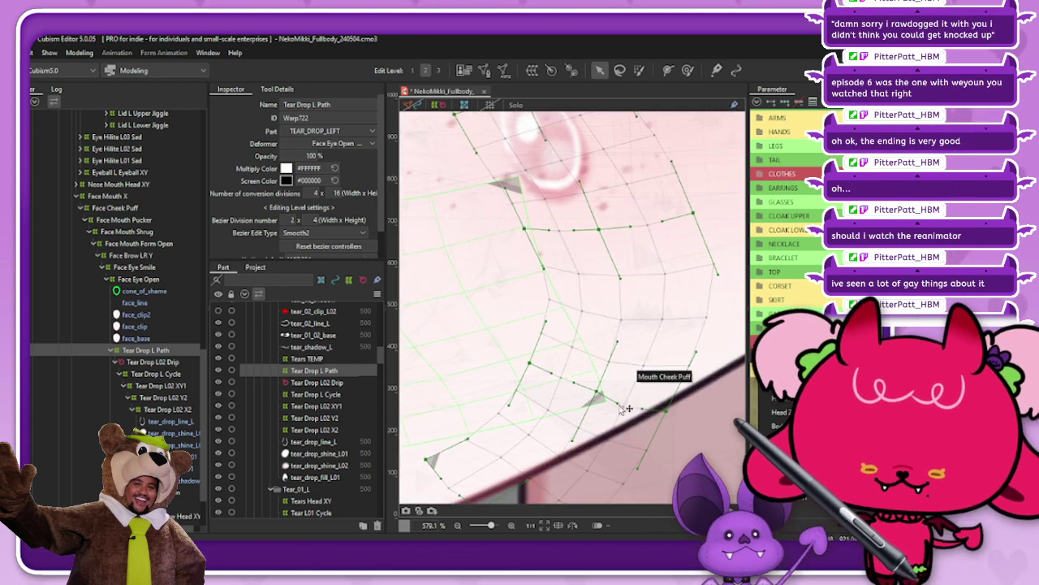
left_click_drag(638, 410, 641, 410)
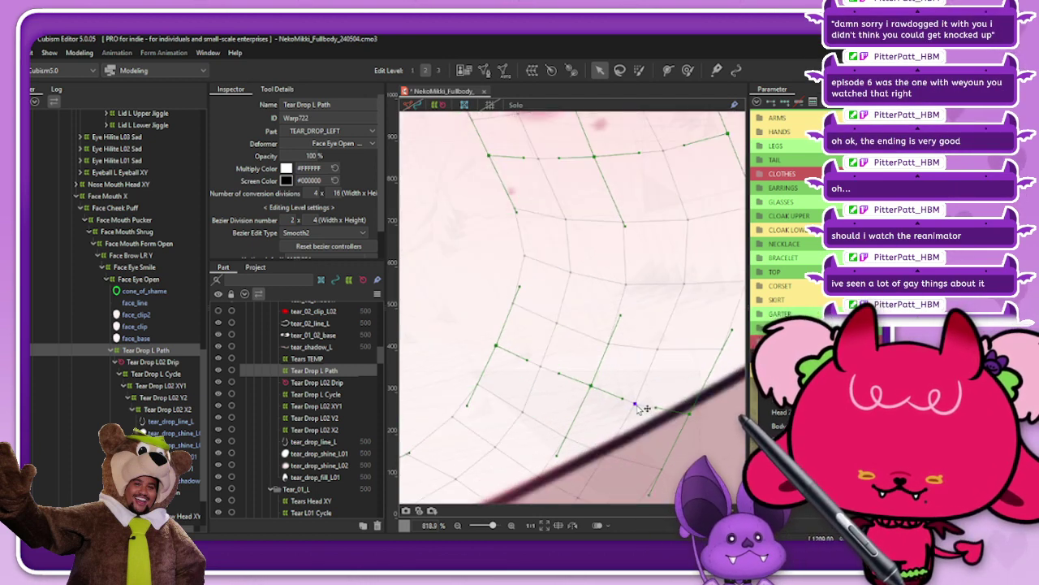
scroll(546, 381, "down", 8)
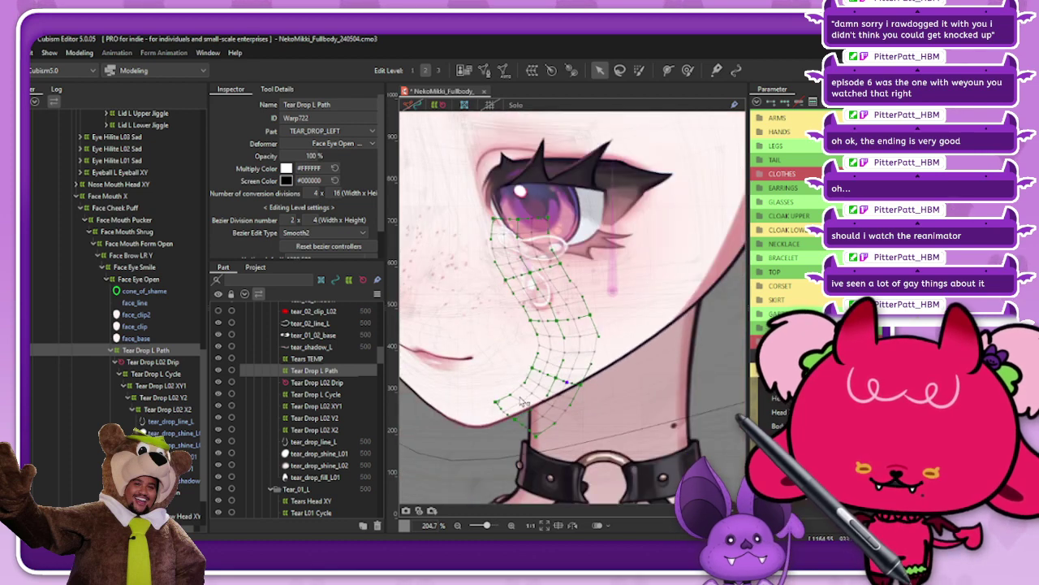
scroll(523, 401, "up", 2)
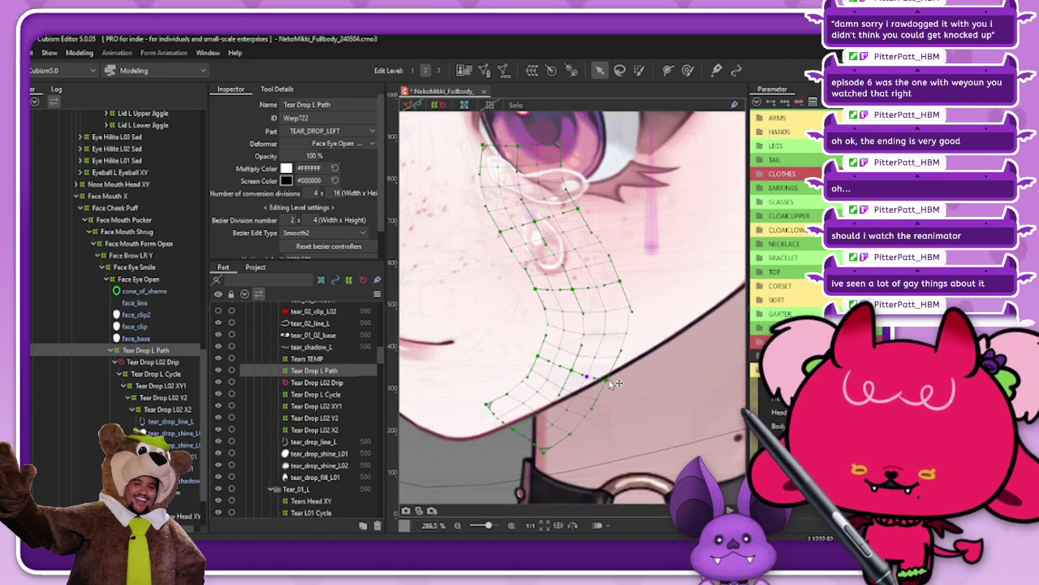
left_click_drag(607, 379, 536, 356)
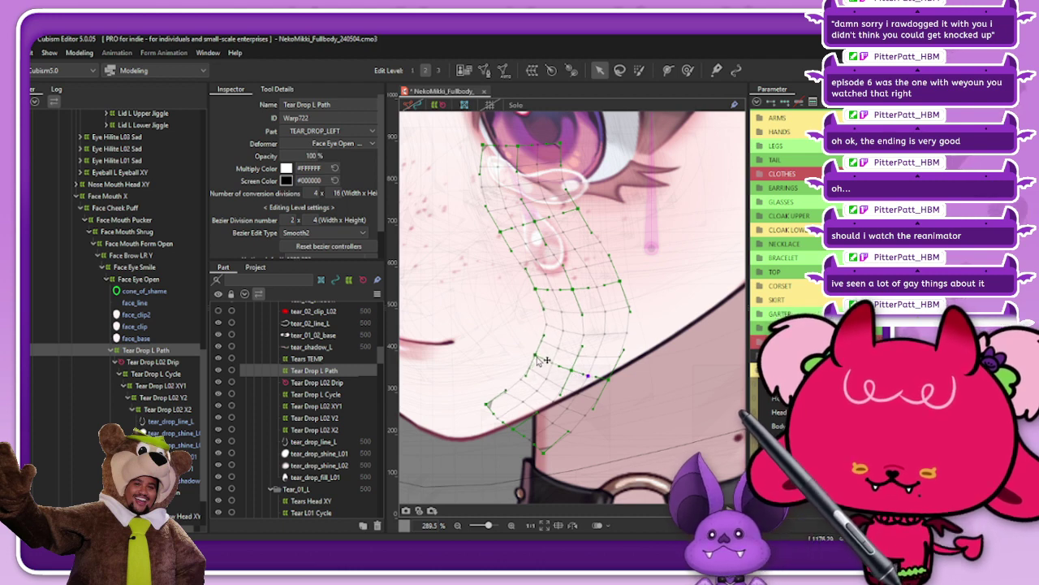
Hide the deformers and scrub Tear Cycle L to check the tear's path down the cheek in the turned, lowered head pose
left_click(438, 105)
scroll(607, 246, "down", 2)
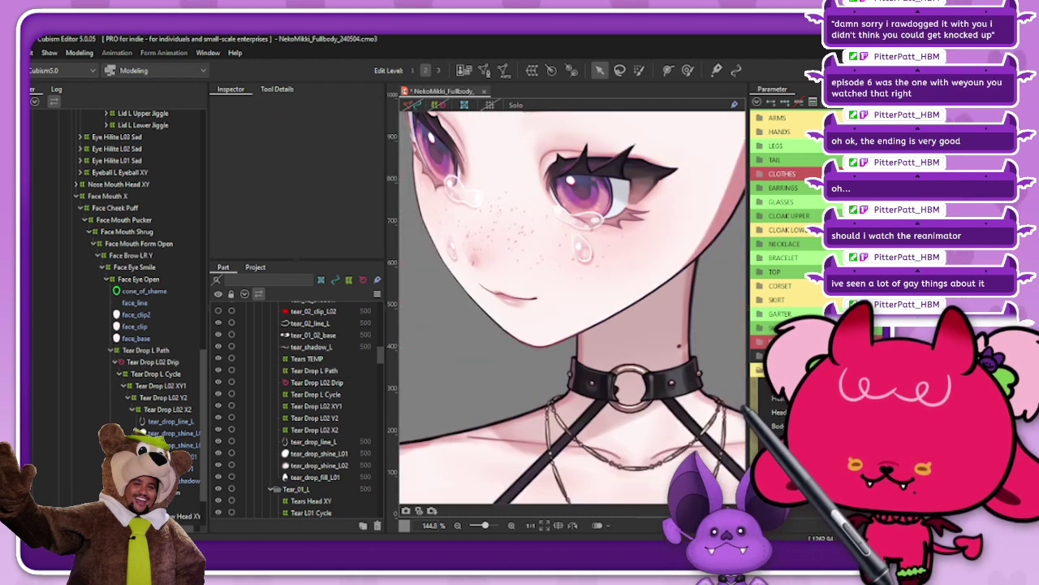
mouse_move(800, 398)
left_mouse_down()
mouse_move(849, 398)
mouse_move(800, 397)
left_mouse_up()
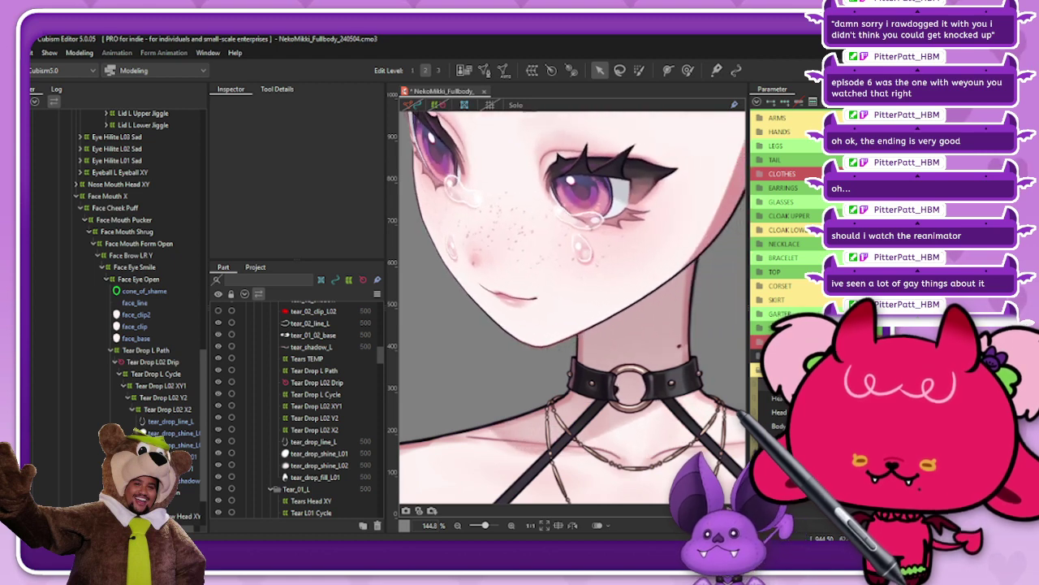
scroll(800, 382, "up", 5)
scroll(800, 244, "up", 3)
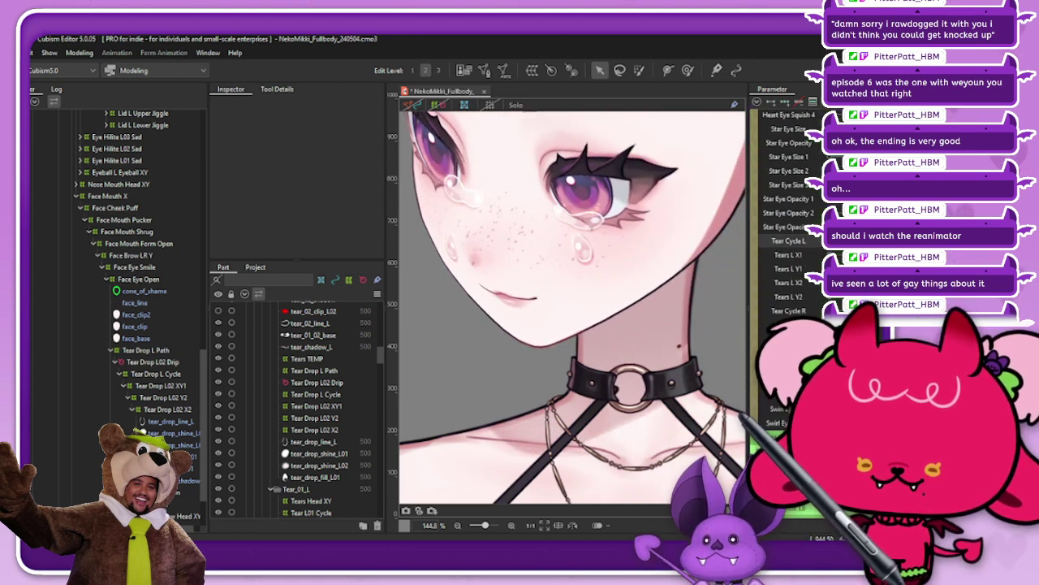
mouse_move(844, 240)
left_mouse_down()
mouse_move(832, 240)
mouse_move(852, 240)
left_mouse_up()
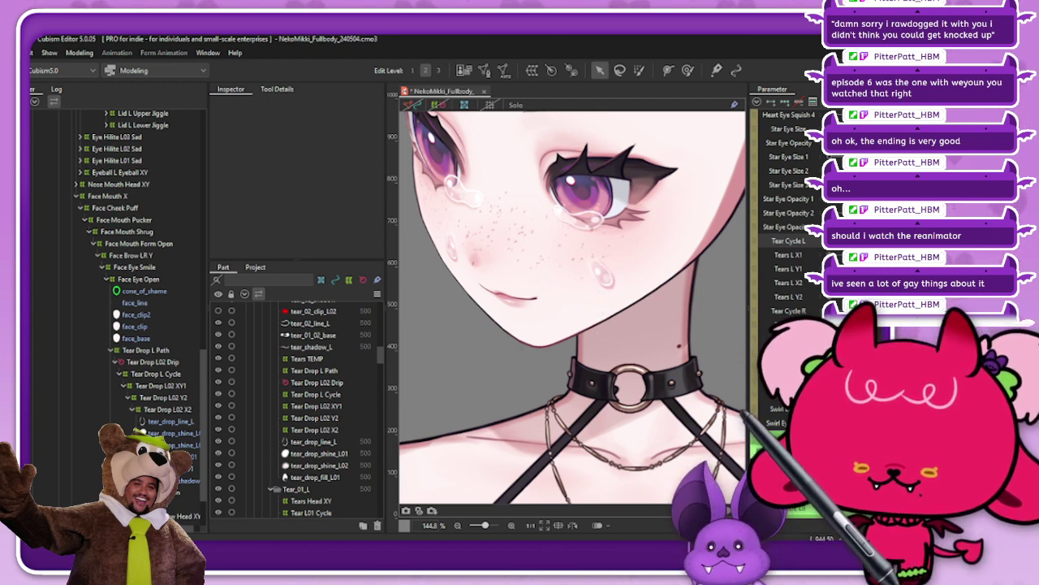
scroll(792, 244, "up", 10)
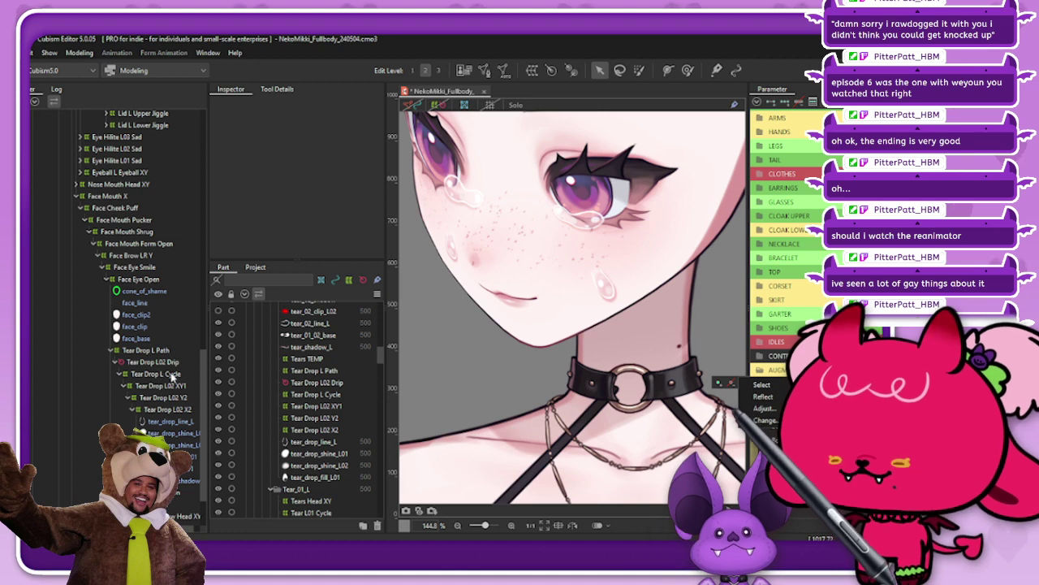
Inspect the Tear Drop L Path grid against the tear, then hide the selection and review the tear on the lower cheek
left_click(167, 352)
left_click(436, 107)
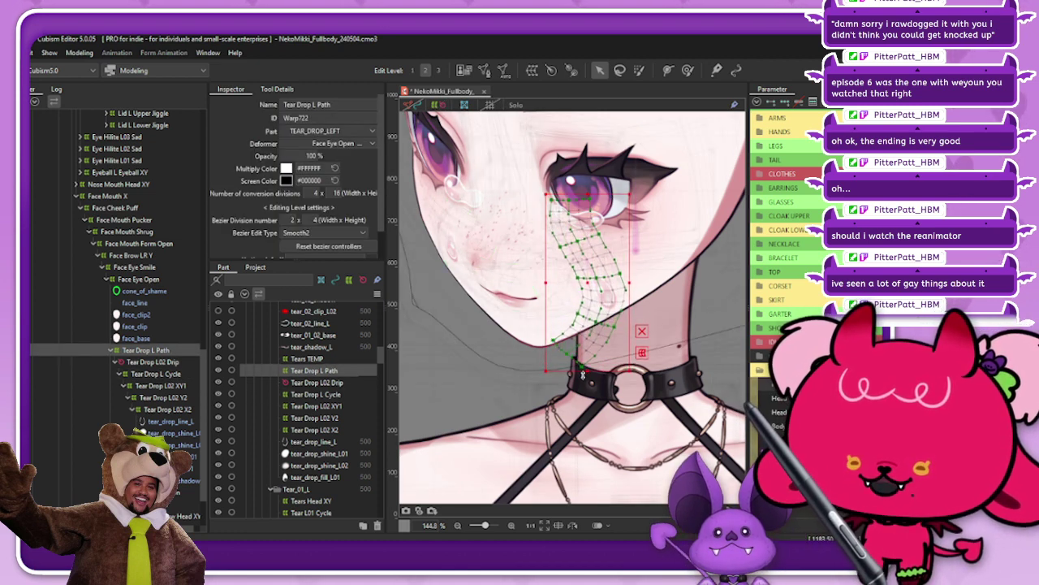
scroll(784, 243, "up", 6)
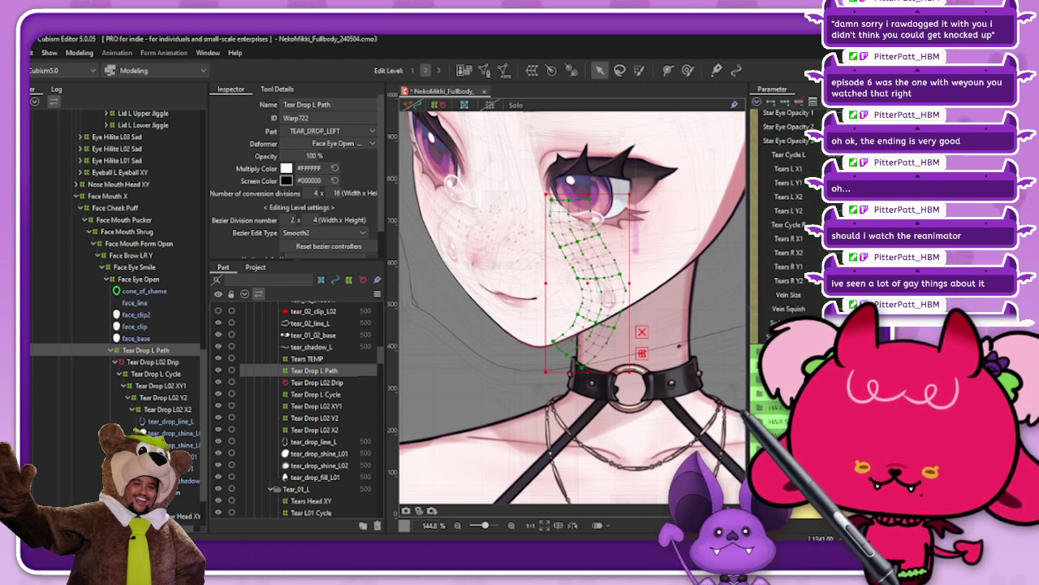
key("ctrl+t")
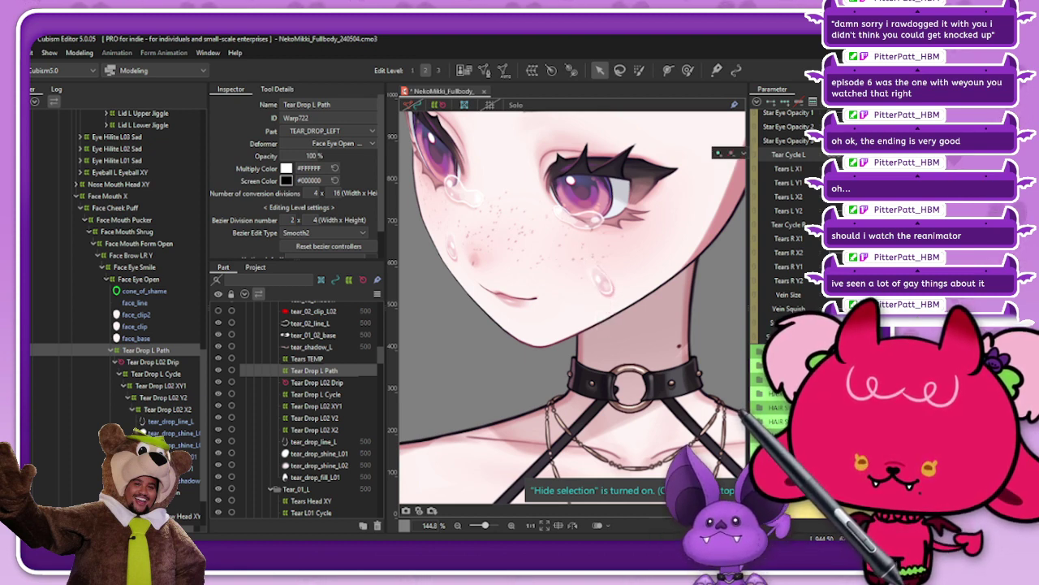
scroll(791, 227, "down", 6)
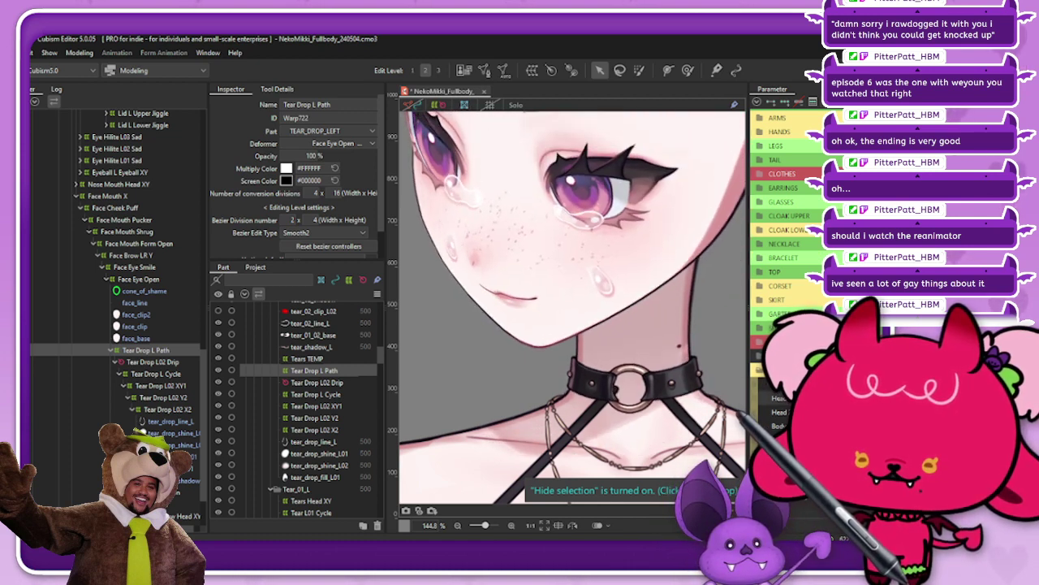
Reselect the Tear Drop L Path deformer and smooth its grid between the lower cheek and jawline with the deform brush
left_click(436, 106)
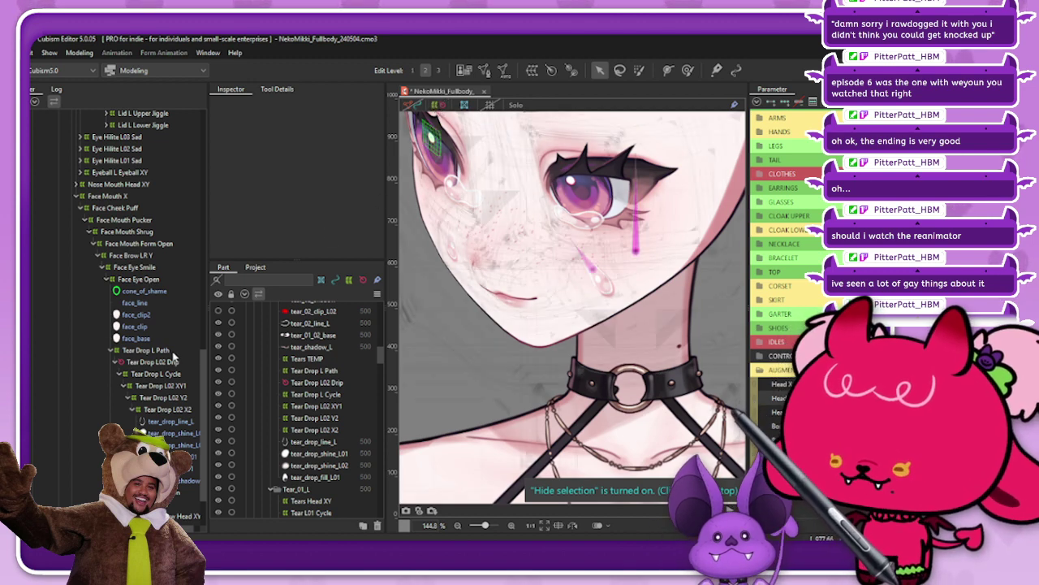
left_click(607, 288)
scroll(607, 288, "up", 2)
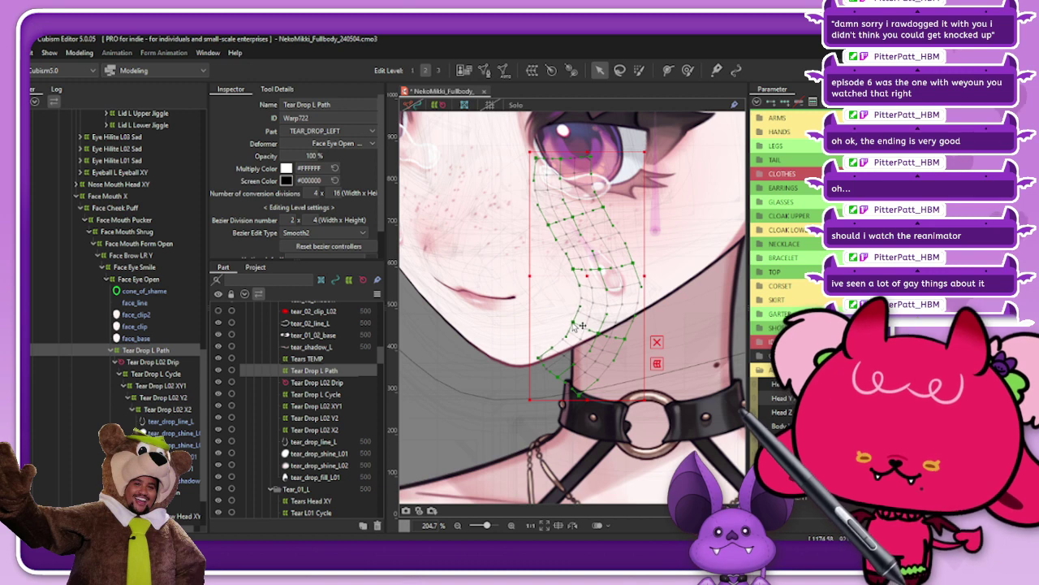
left_click(687, 69)
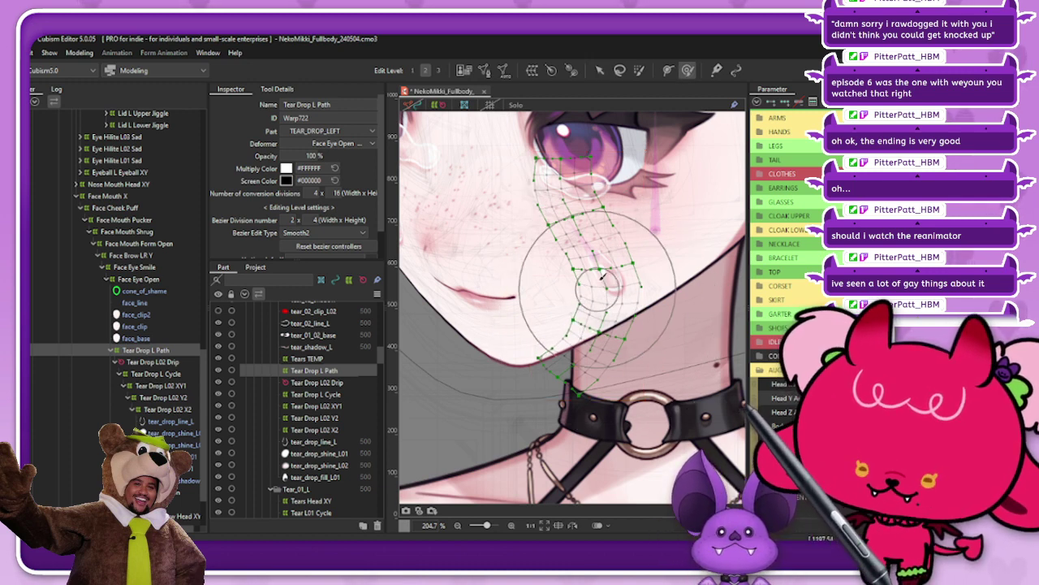
left_click_drag(600, 277, 605, 283)
mouse_move(602, 327)
left_mouse_down()
mouse_move(599, 312)
mouse_move(596, 333)
left_mouse_up()
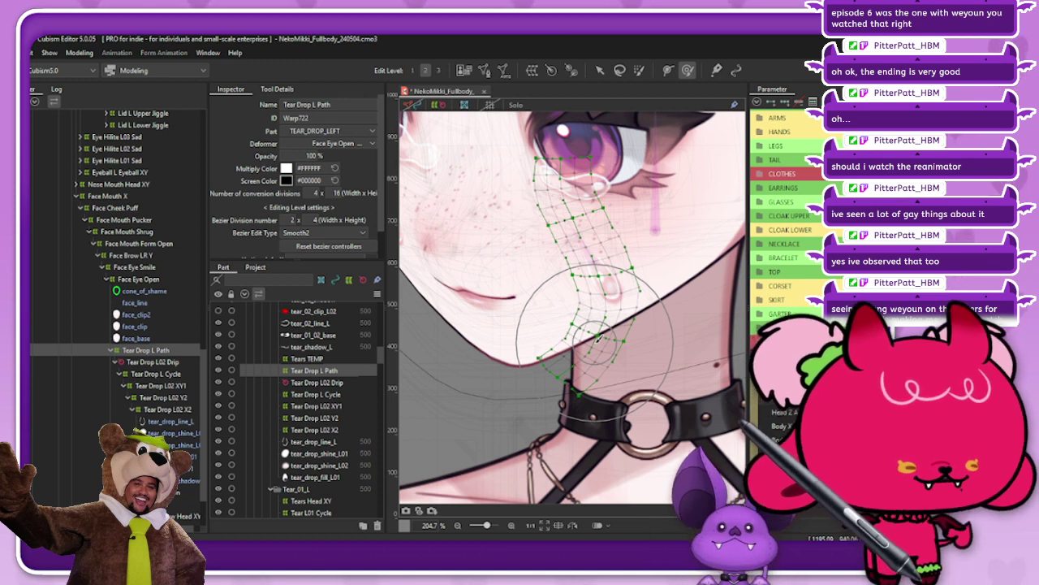
left_click_drag(598, 339, 596, 310)
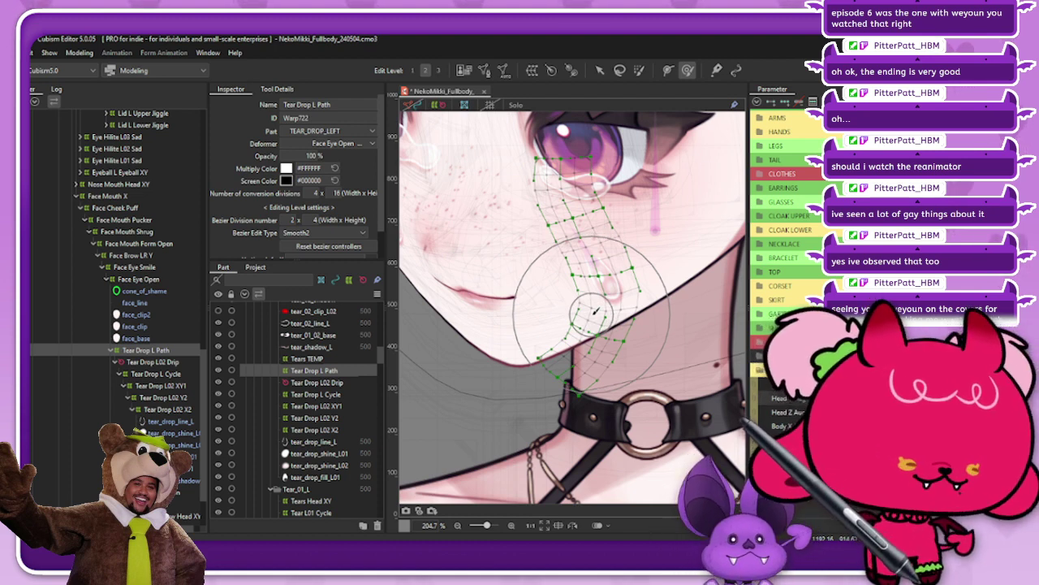
left_click_drag(595, 310, 593, 341)
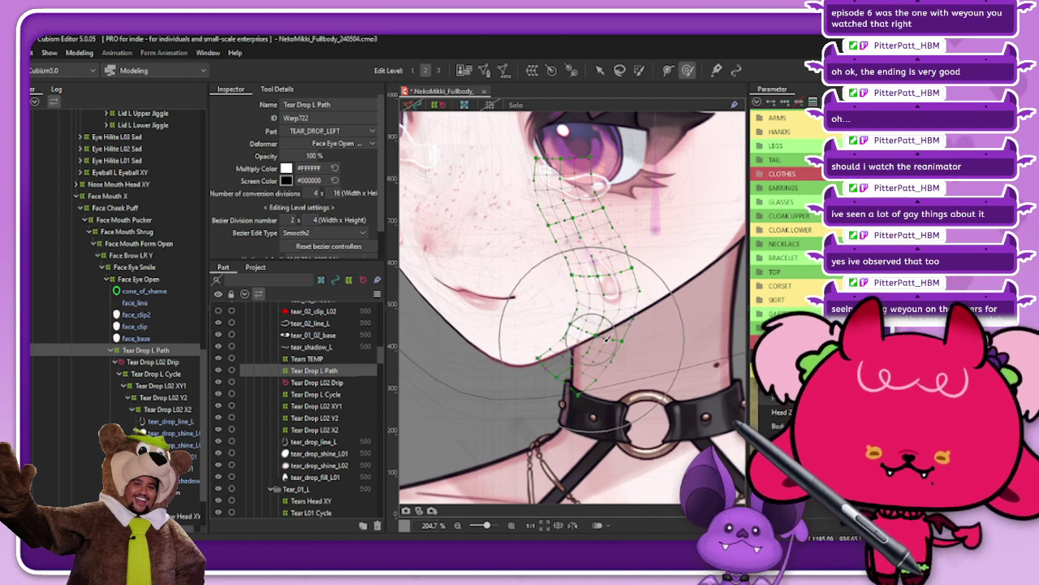
left_click(644, 370)
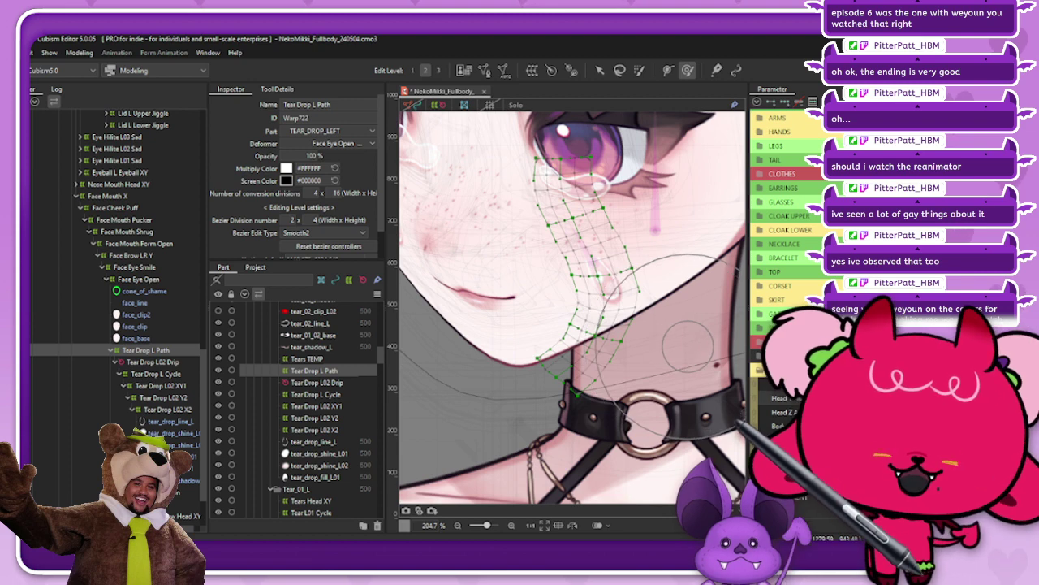
Hide the deformers, vary the head turn and scrub Tear Cycle L to check how the tear follows the reshaped path
mouse_move(812, 397)
left_mouse_down()
mouse_move(877, 398)
mouse_move(812, 398)
left_mouse_up()
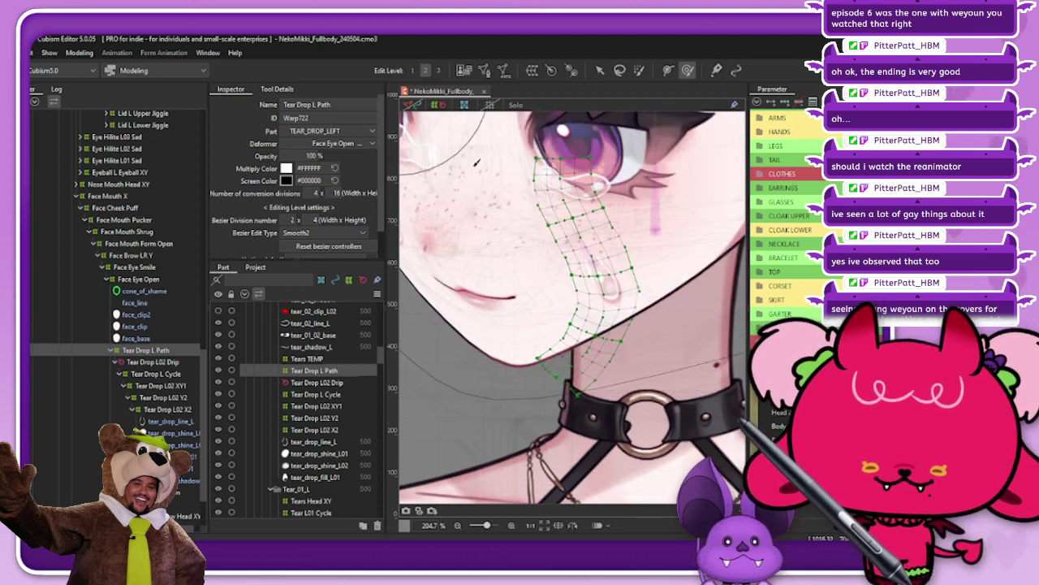
left_click(442, 105)
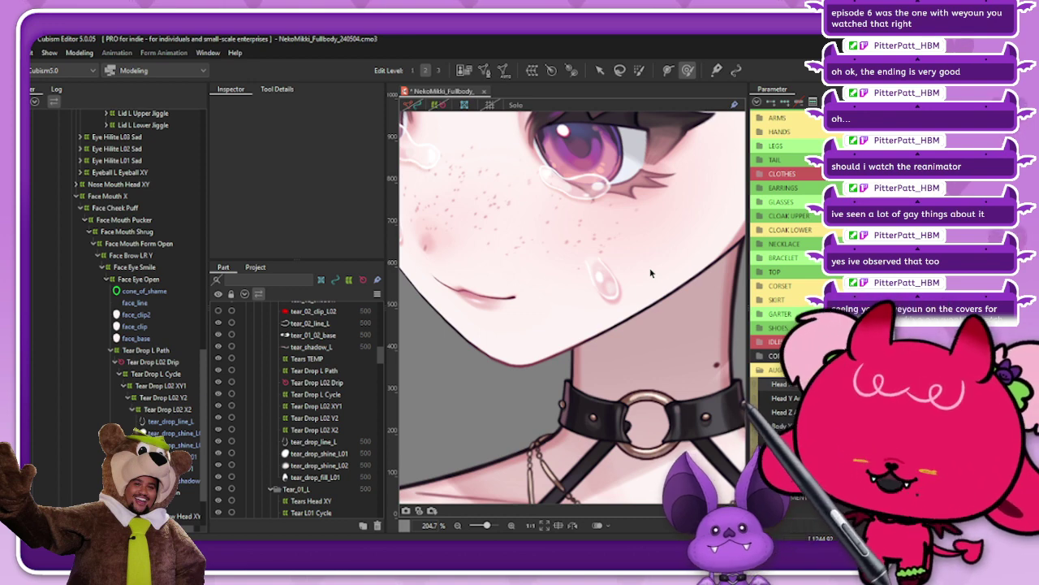
scroll(677, 308, "down", 2)
scroll(678, 308, "down", 2)
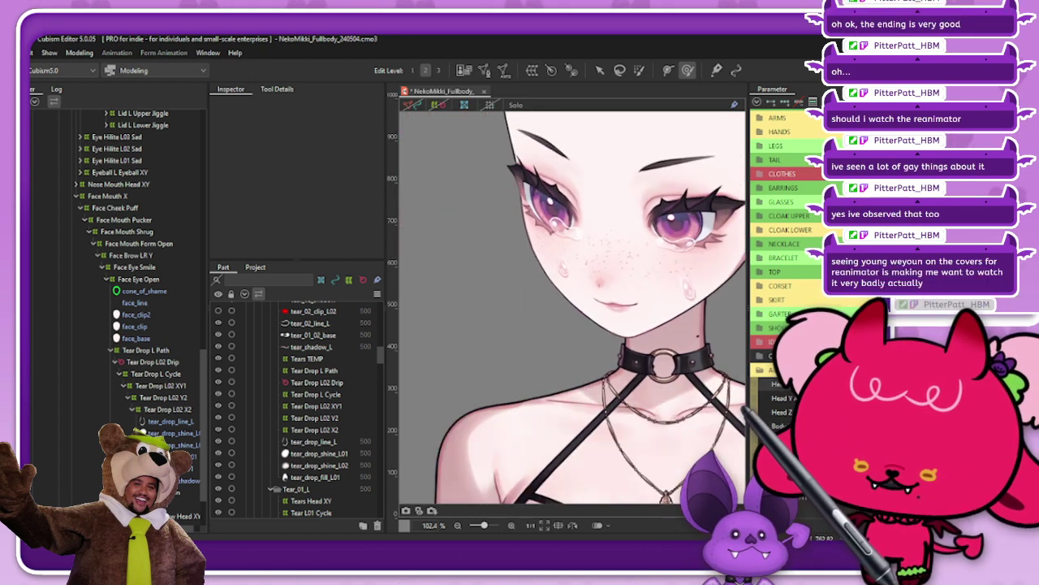
scroll(786, 243, "up", 4)
scroll(786, 244, "up", 5)
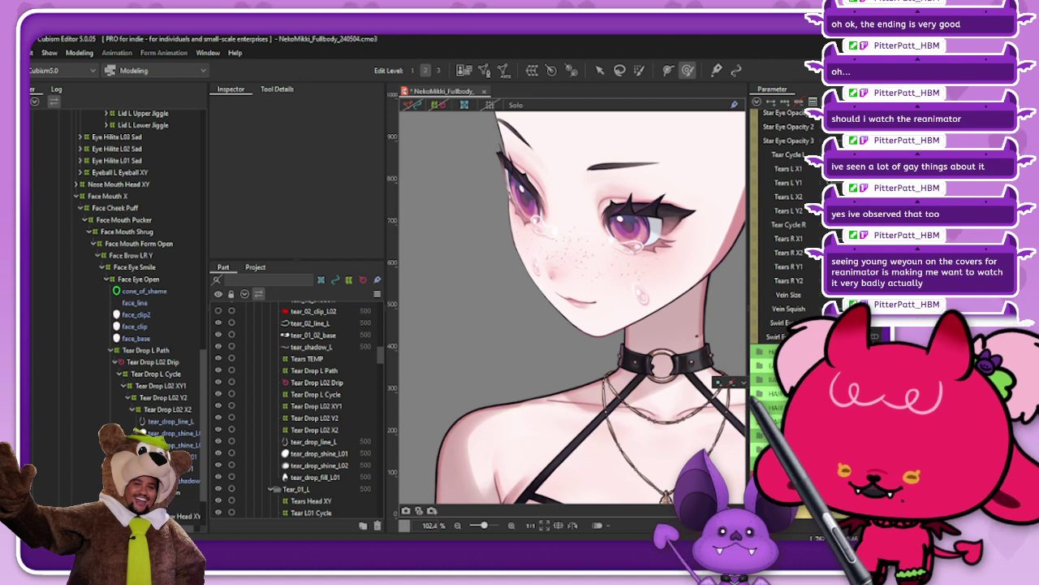
scroll(786, 203, "up", 1)
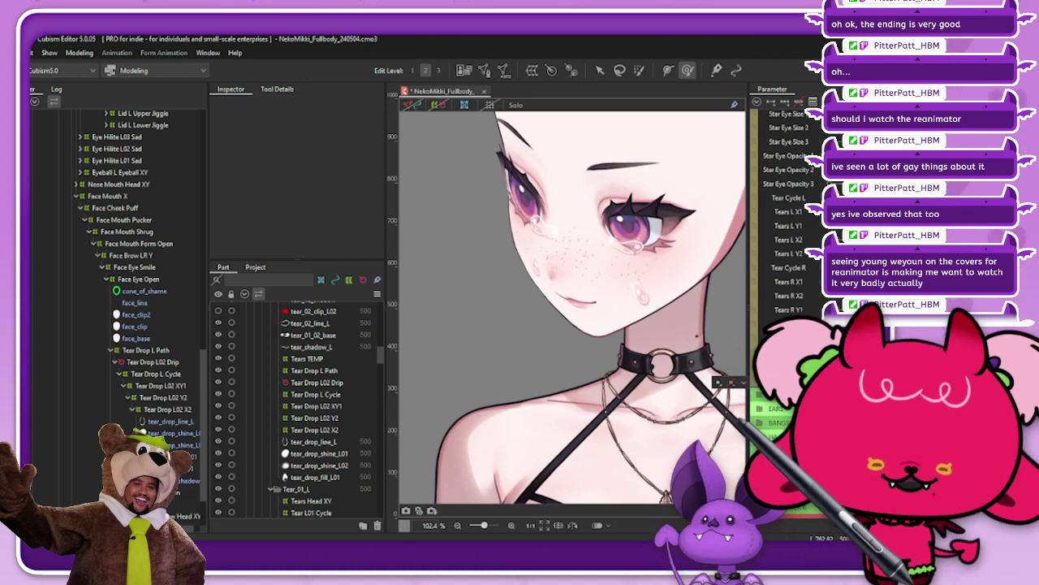
left_click(836, 197)
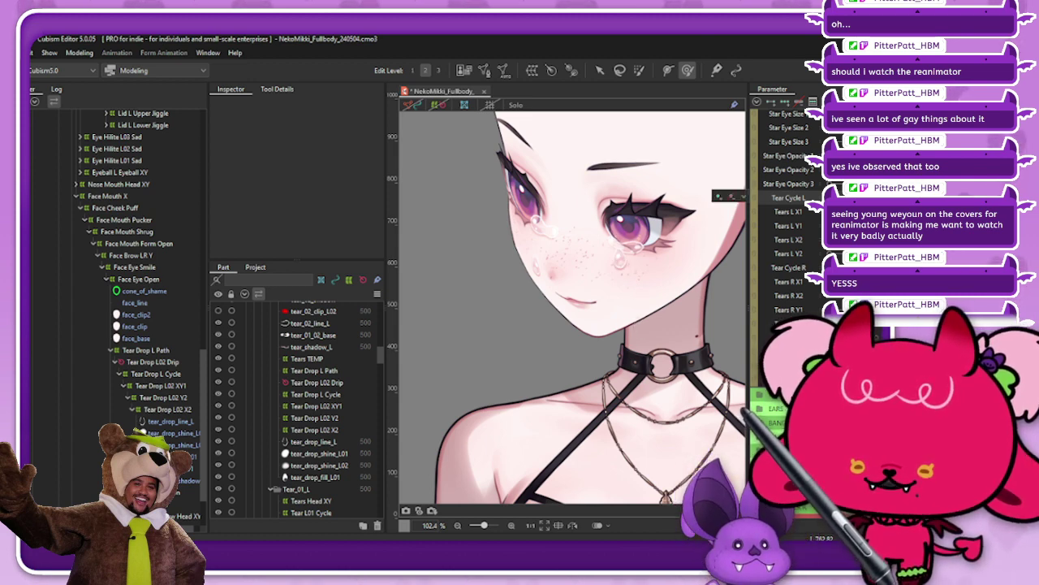
Show the Tear Drop L Path grid, run Tear Cycle L past the jaw and reshape the grid's lower end with the deform brush
left_click(444, 107)
left_click(148, 350)
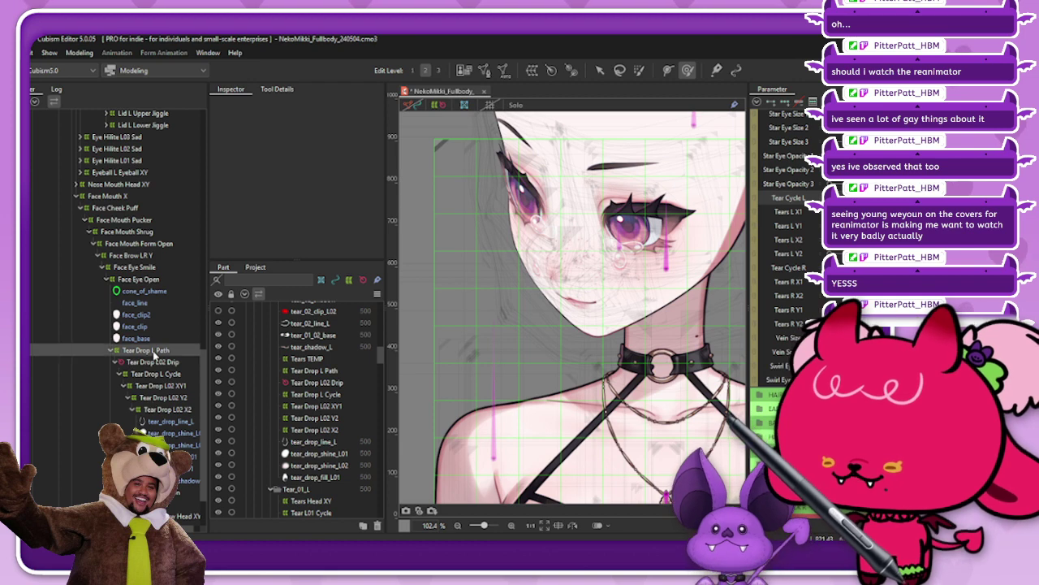
scroll(610, 211, "up", 5)
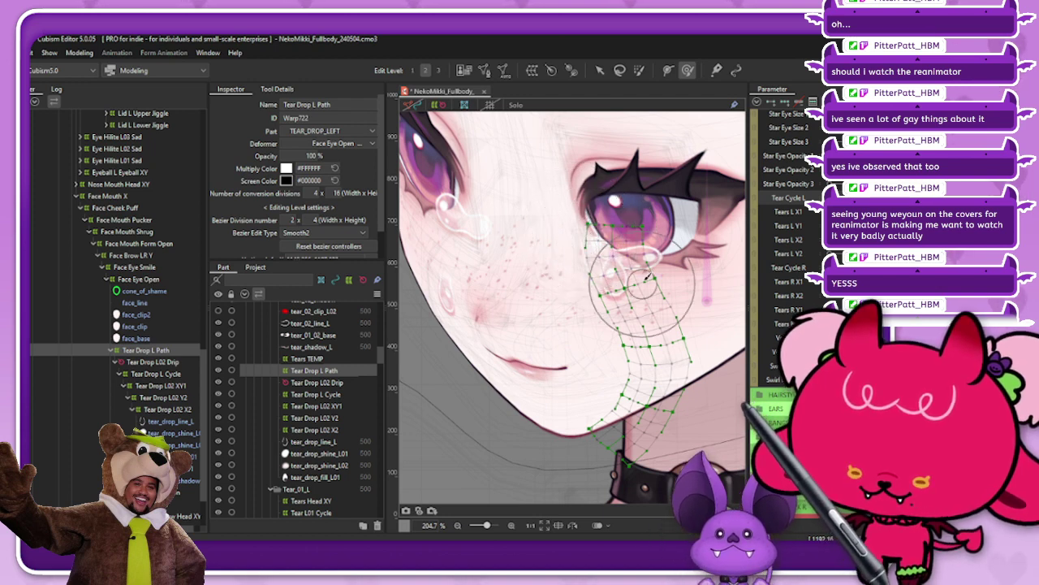
scroll(619, 274, "down", 2)
scroll(677, 366, "up", 2)
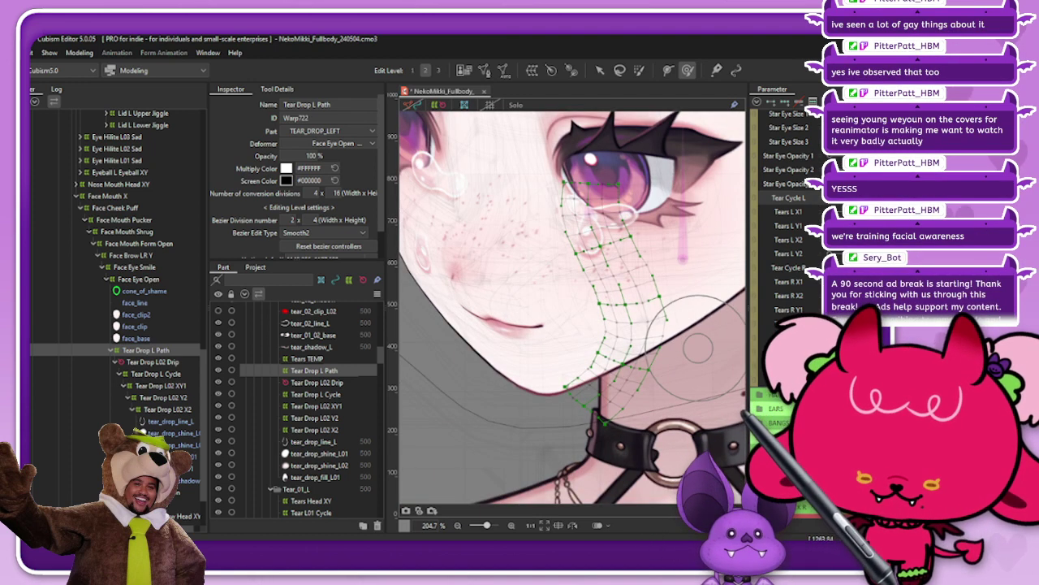
left_click_drag(845, 198, 881, 197)
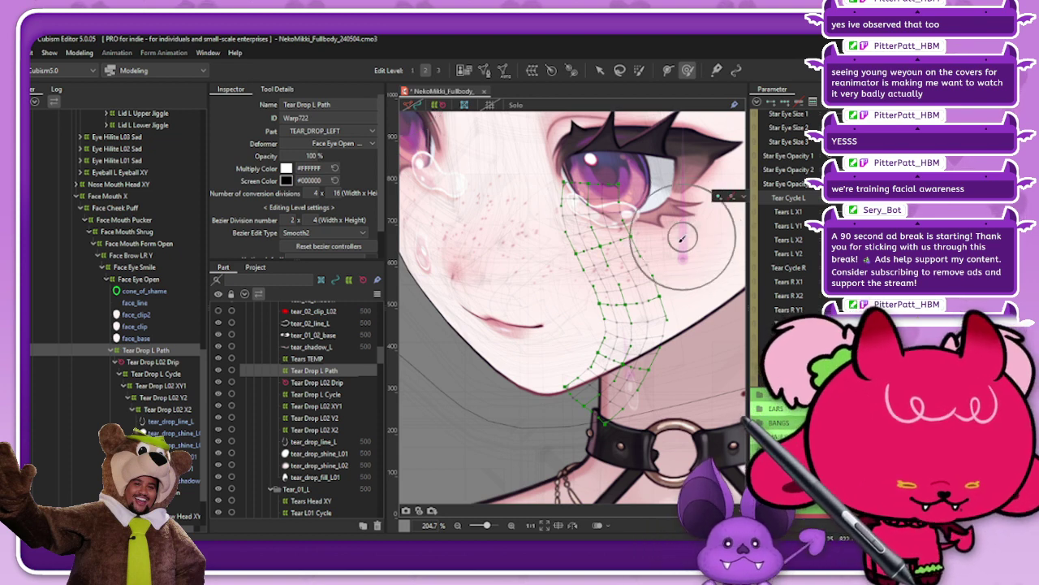
scroll(686, 243, "down", 3)
scroll(645, 371, "up", 3)
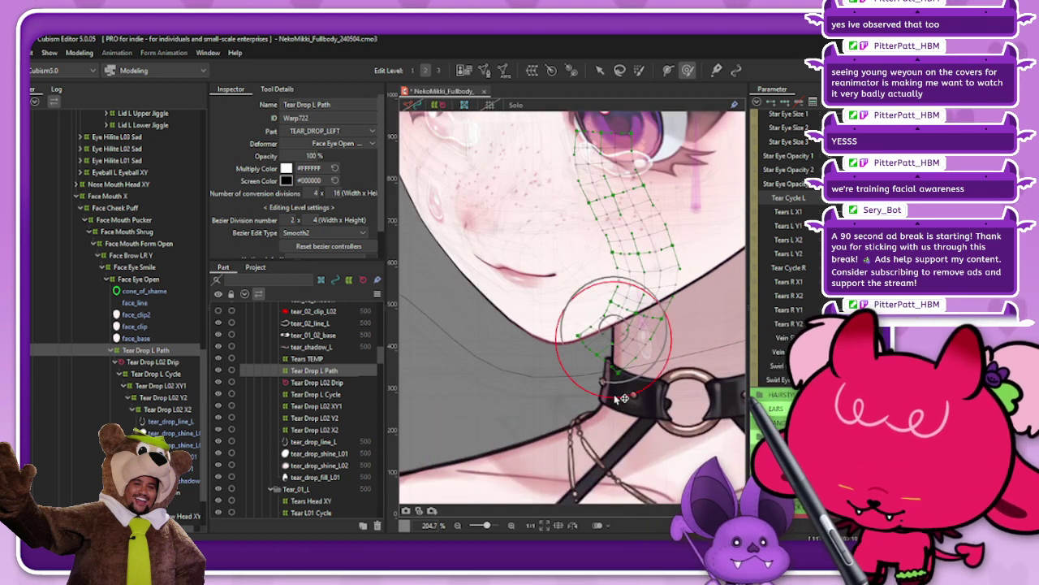
mouse_move(624, 377)
left_mouse_down()
mouse_move(607, 378)
mouse_move(620, 366)
left_mouse_up()
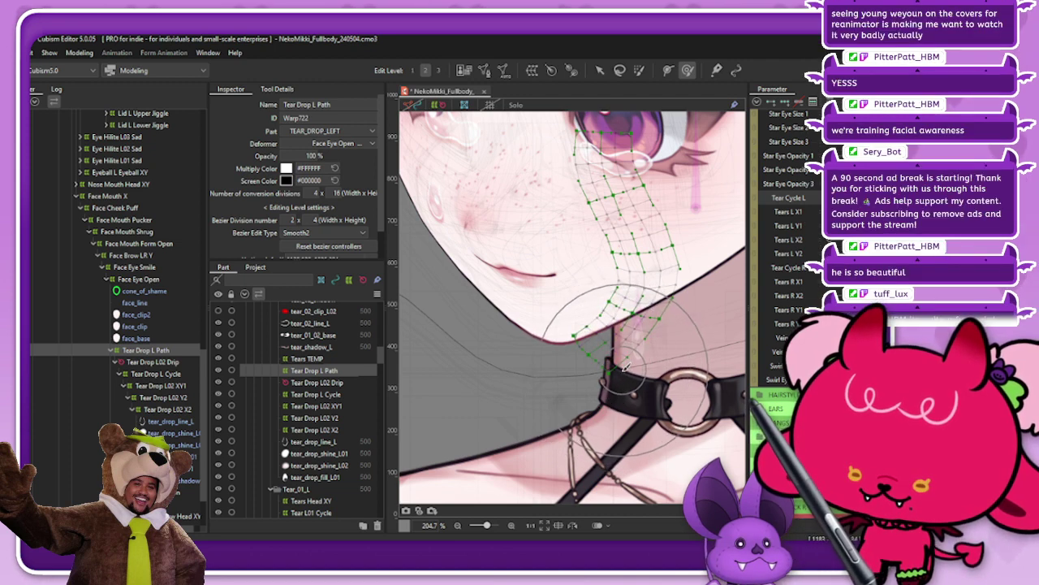
Hide the deformers, scrub Tear Cycle L to check the tear leaving the jaw, and raise the turned head for comparison
left_click(440, 105)
scroll(571, 294, "down", 3)
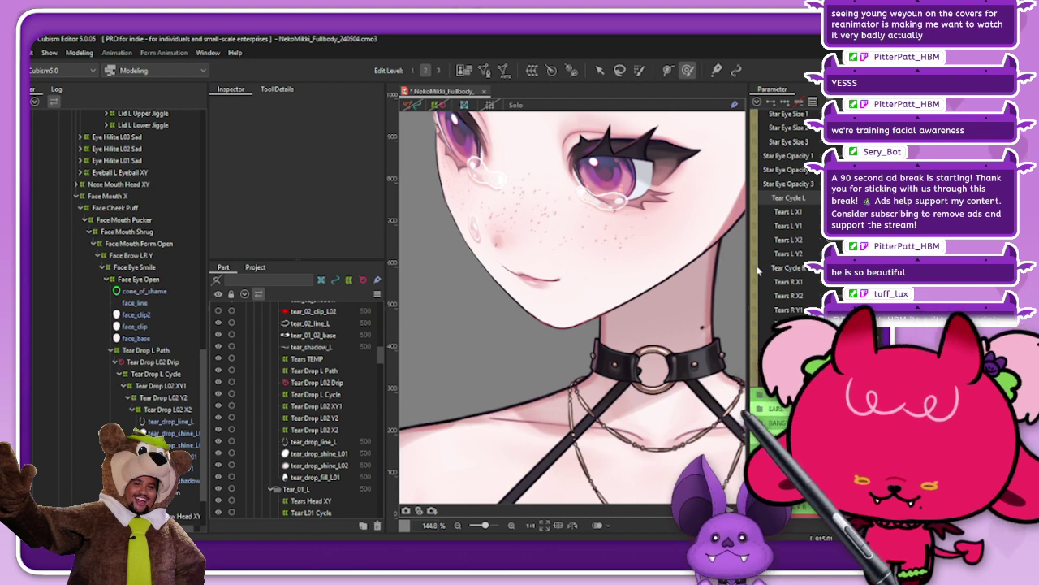
scroll(679, 270, "down", 2)
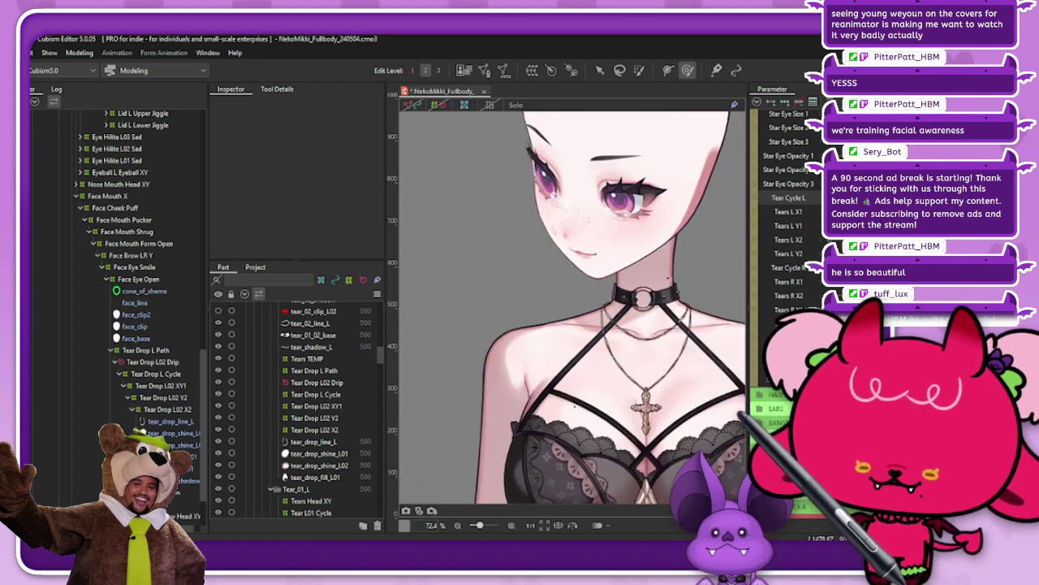
scroll(784, 243, "down", 6)
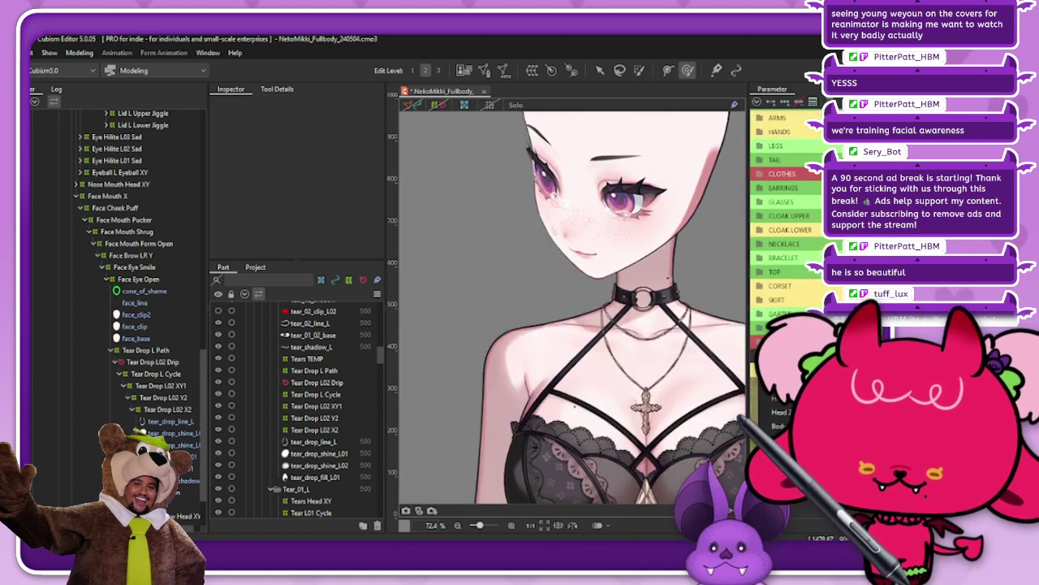
left_click(783, 398)
scroll(792, 227, "down", 10)
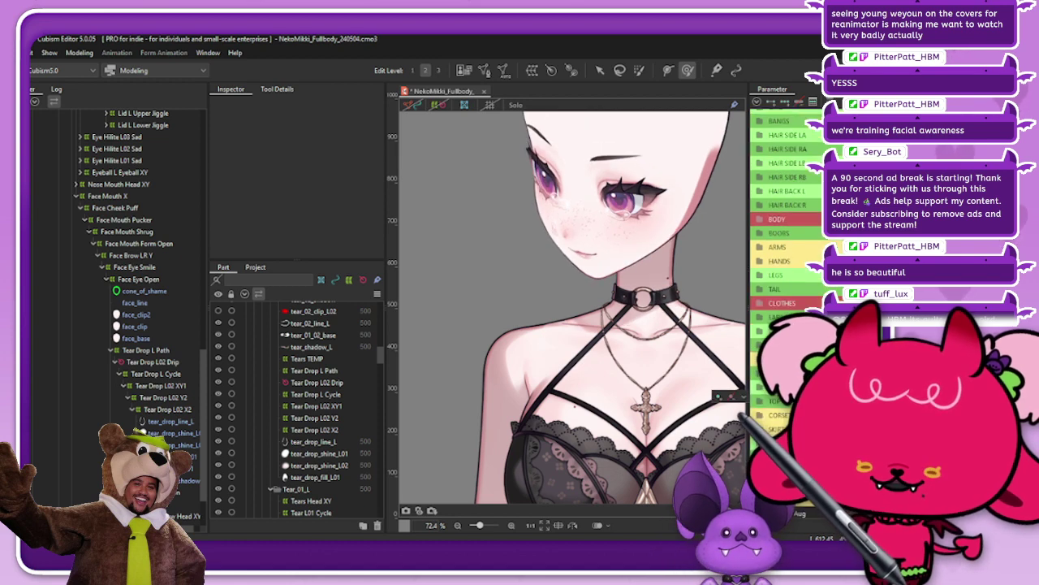
scroll(788, 211, "up", 3)
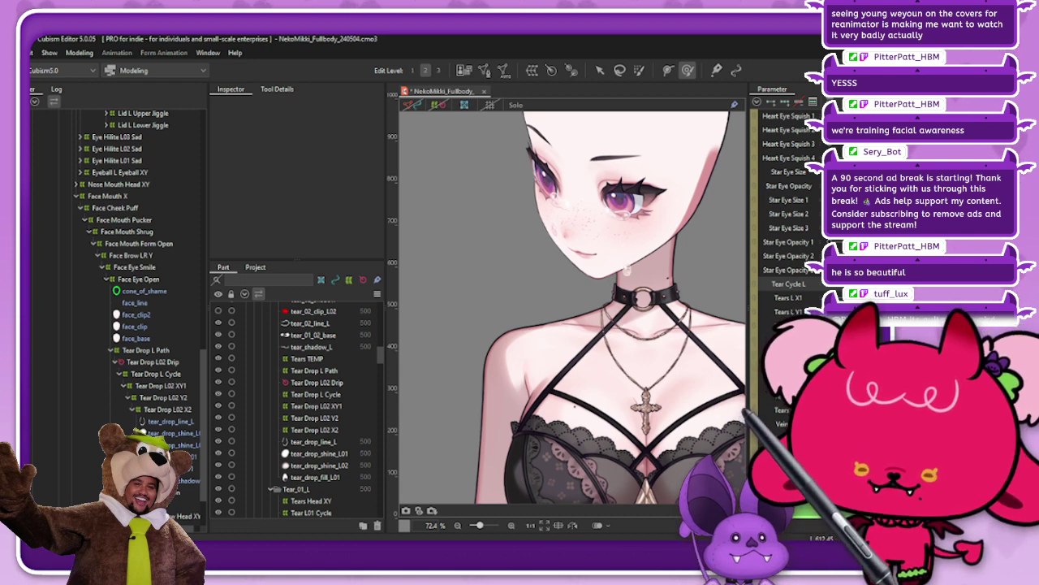
scroll(787, 211, "up", 5)
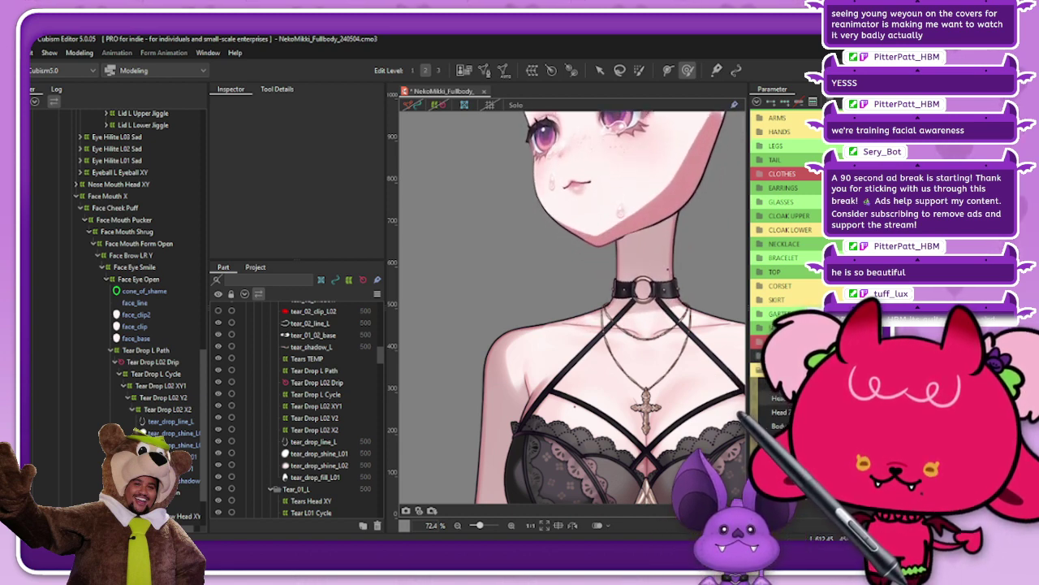
Select the Tear Drop L Path deformer, show its grid over the face and adjust the augmented head turn for the raised pose
left_click(170, 352)
left_click(441, 107)
left_click_drag(627, 268, 654, 357)
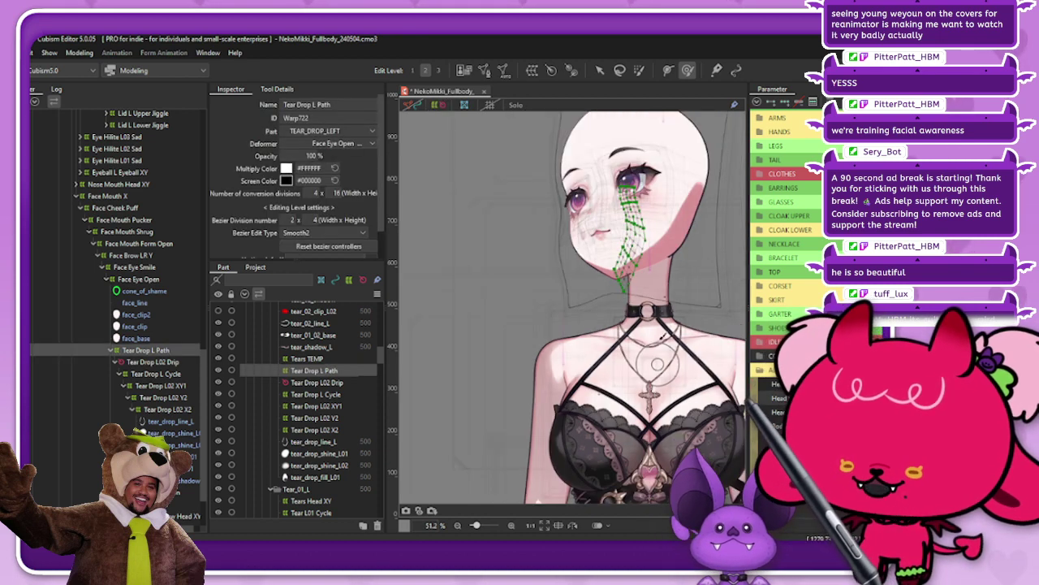
left_click_drag(656, 224, 652, 203)
scroll(785, 227, "up", 5)
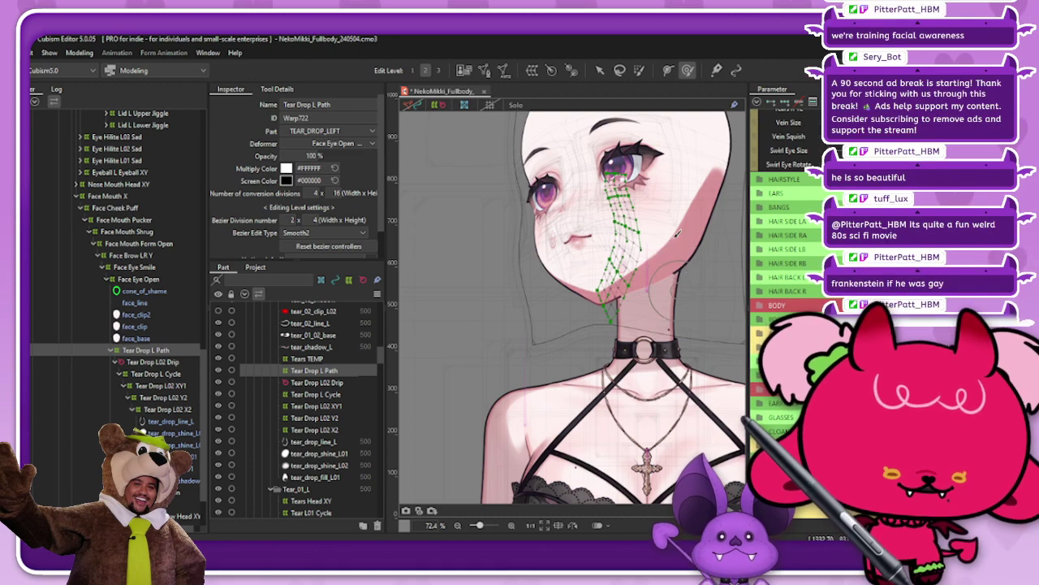
scroll(650, 195, "up", 3)
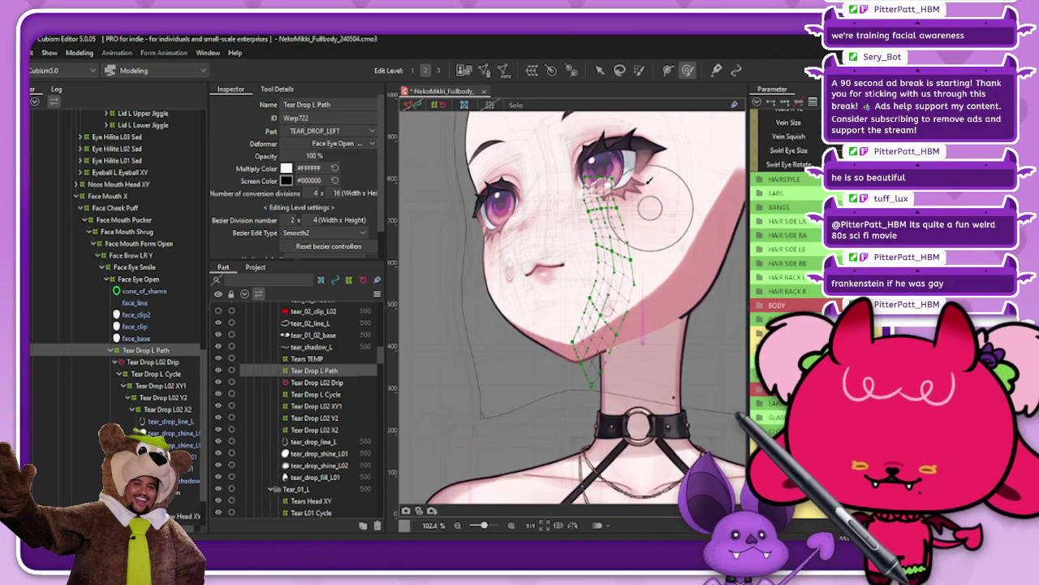
scroll(649, 195, "up", 2)
scroll(618, 259, "down", 2)
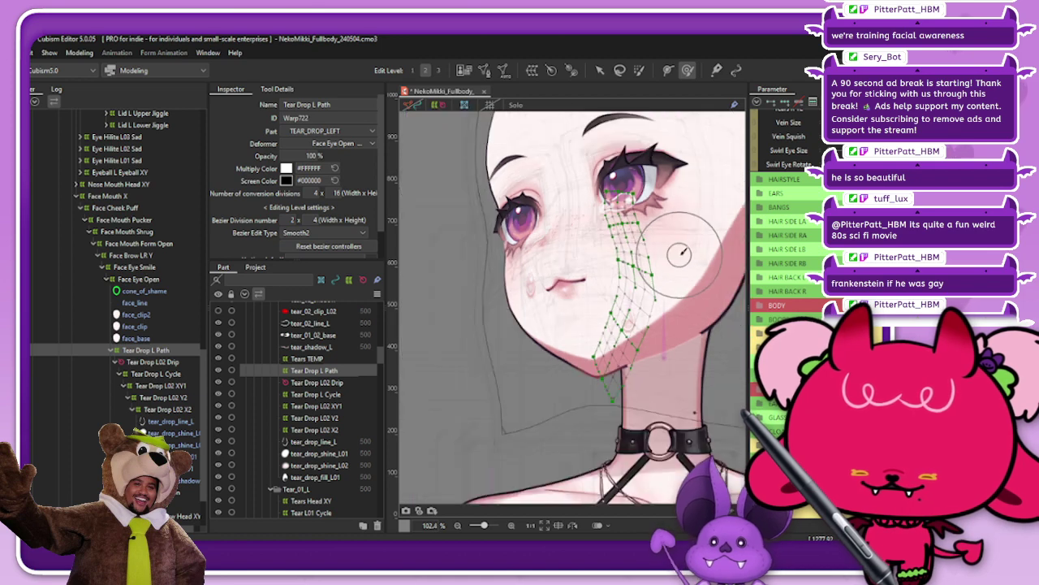
scroll(784, 227, "up", 5)
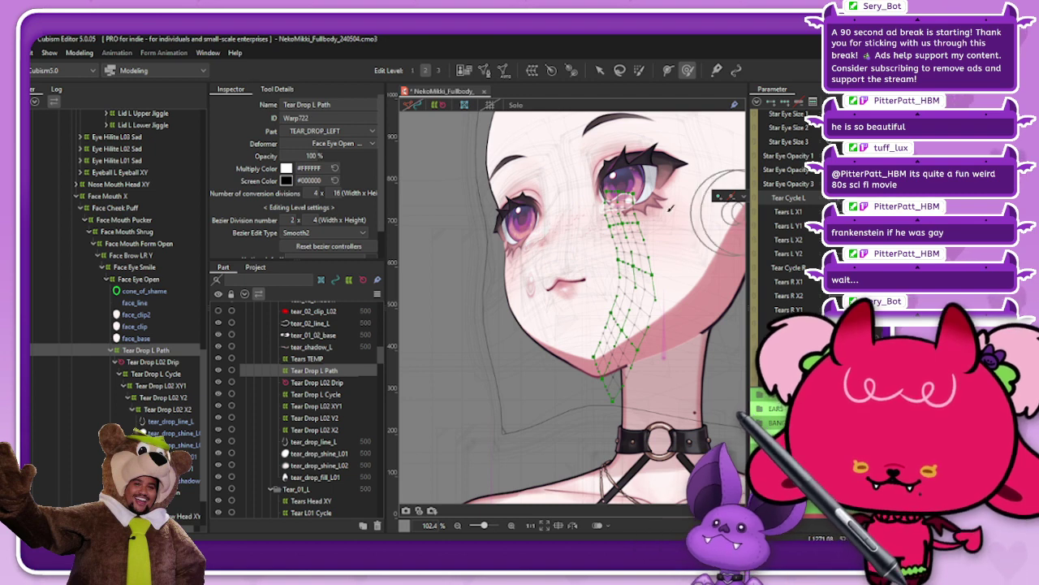
scroll(794, 257, "down", 4)
scroll(784, 243, "down", 5)
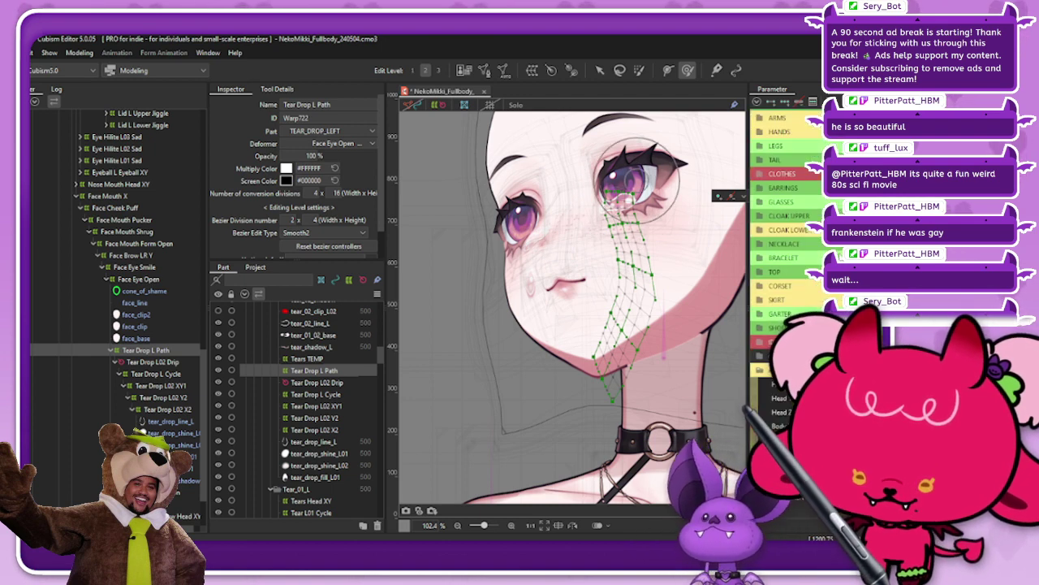
mouse_move(845, 398)
left_mouse_down()
mouse_move(917, 397)
mouse_move(844, 398)
mouse_move(893, 398)
left_mouse_up()
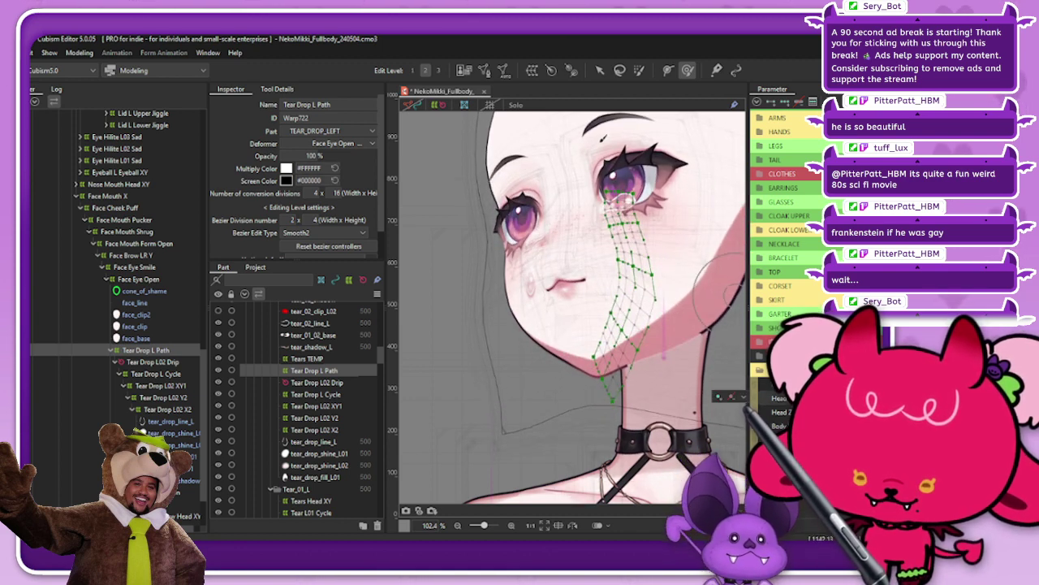
Enlarge the deform brush and shift the upper end of the Tear Drop L Path grid under the eye toward the nose
scroll(640, 213, "up", 3)
key("]")
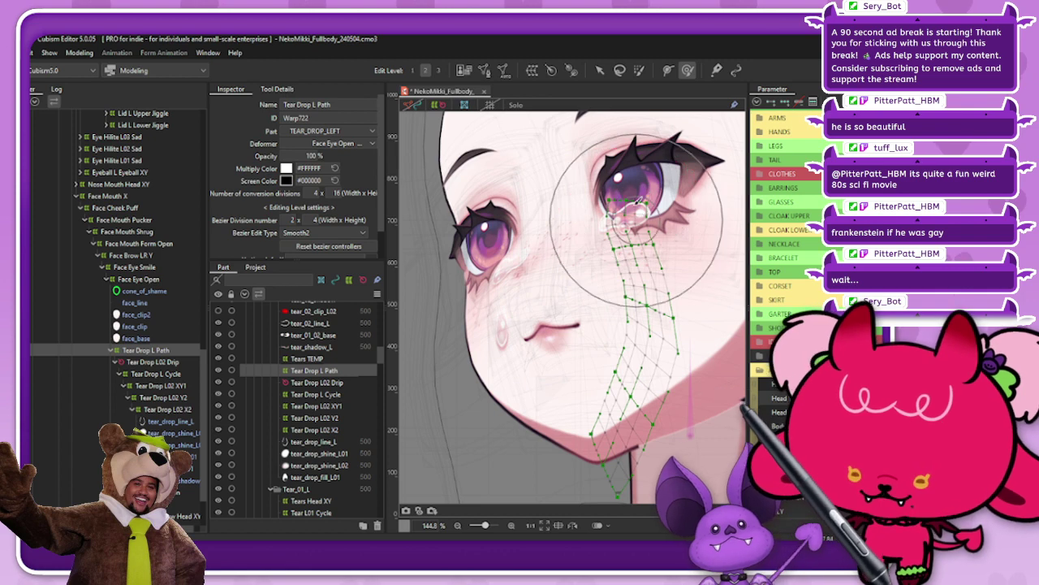
mouse_move(635, 209)
left_mouse_down()
mouse_move(617, 209)
mouse_move(615, 180)
left_mouse_up()
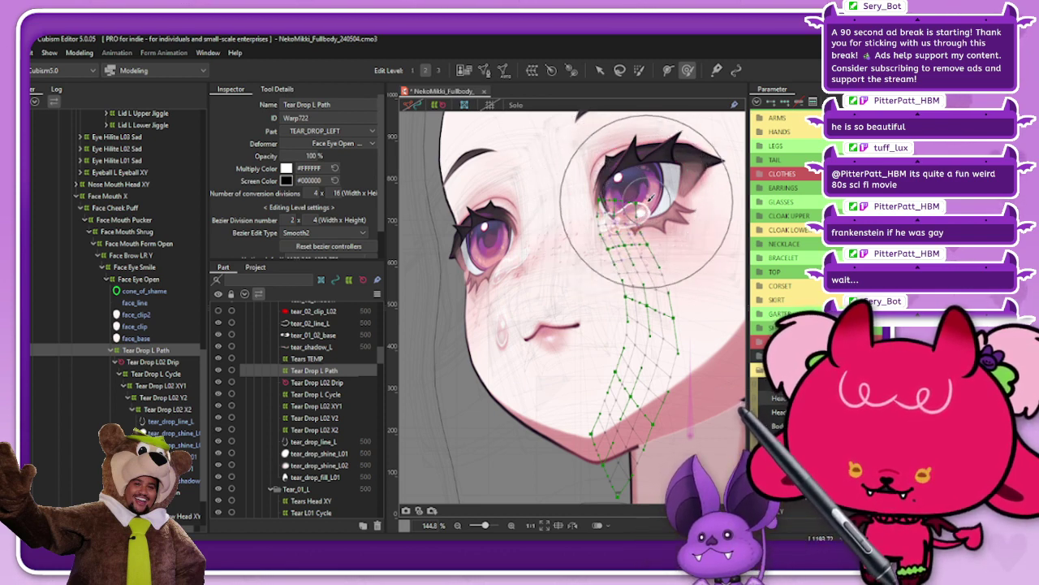
Run Tear Cycle L along the reshaped grid, then hide the deformers to check the tear over the lower cheek
scroll(786, 211, "down", 10)
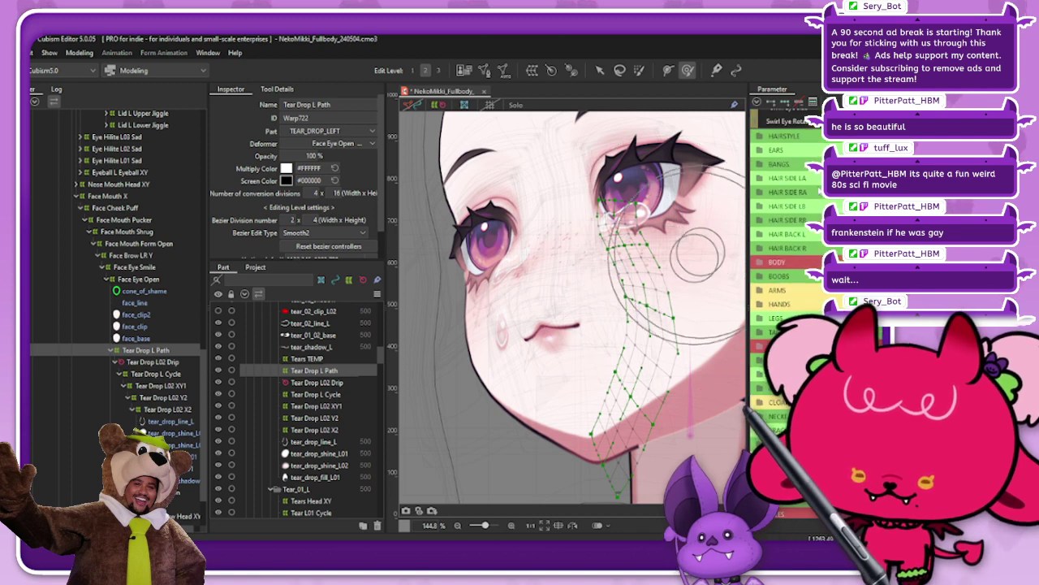
scroll(786, 211, "up", 2)
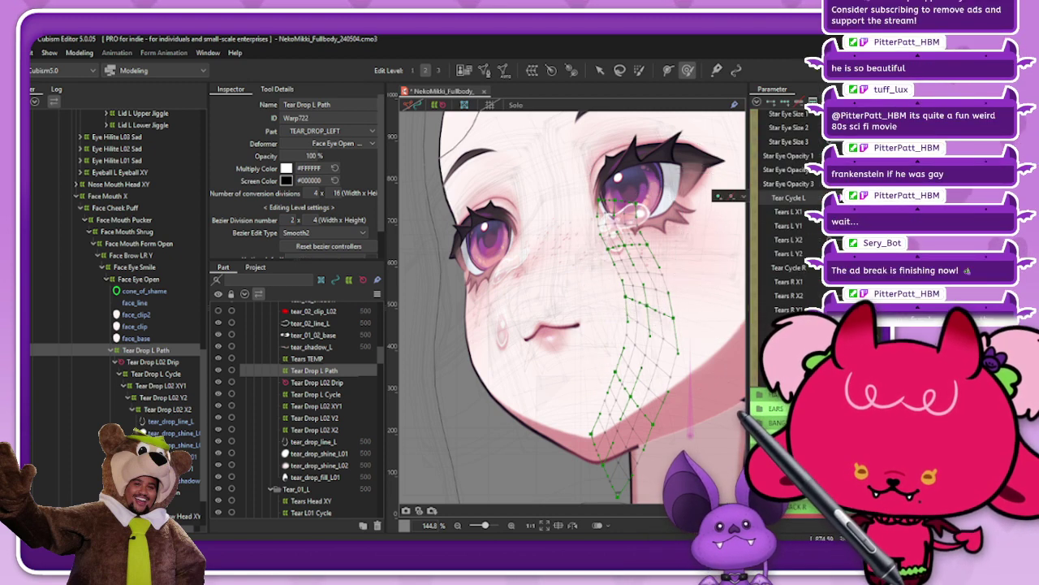
left_click_drag(832, 198, 862, 197)
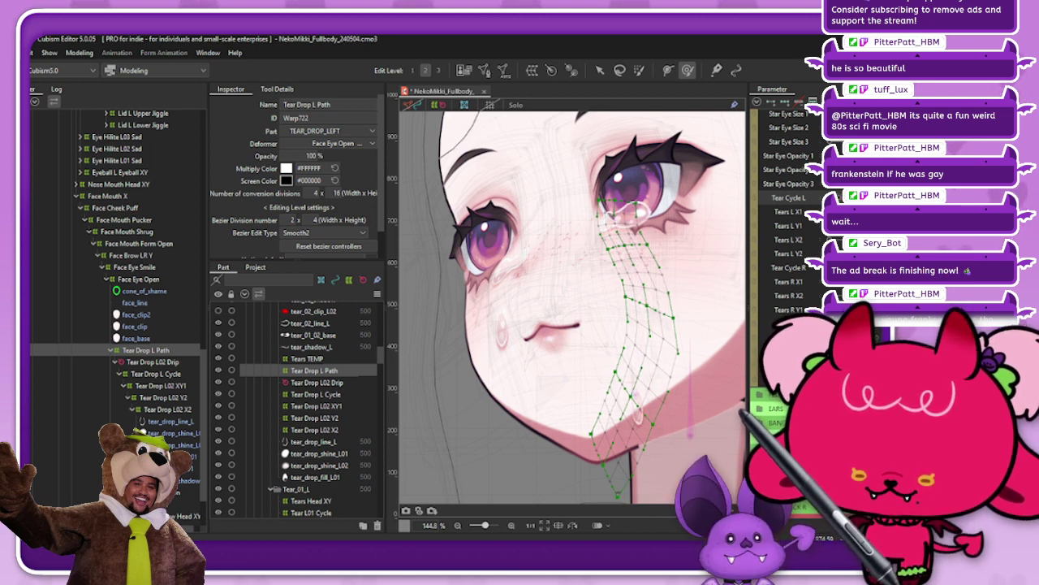
scroll(661, 367, "down", 3)
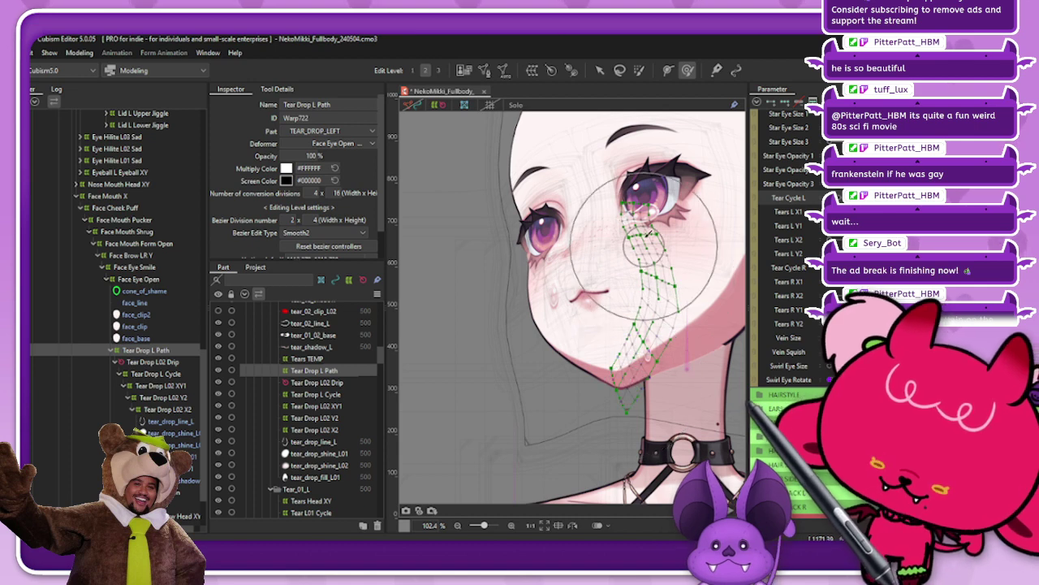
key("v")
scroll(665, 279, "up", 2)
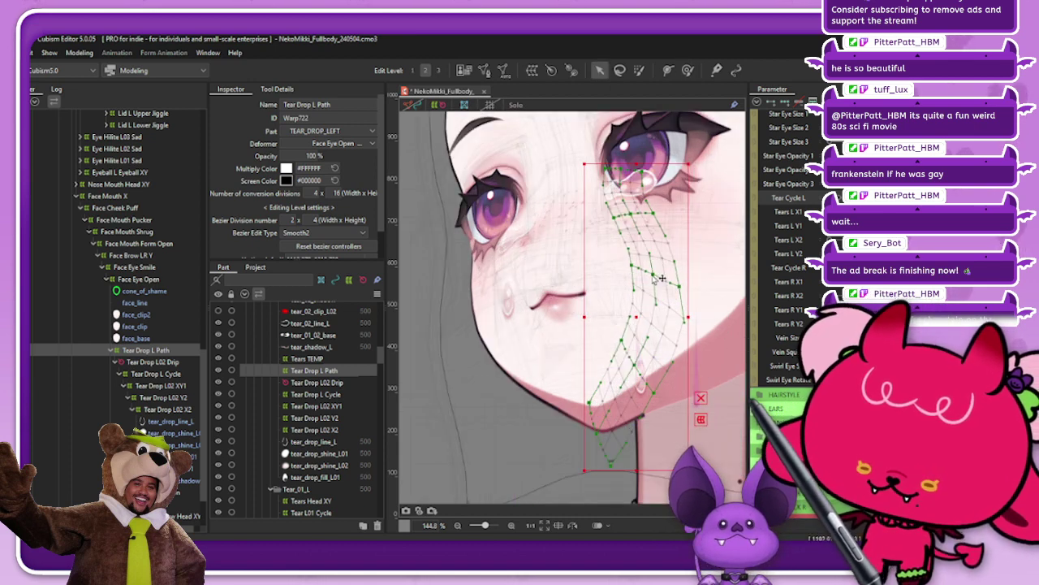
left_click(443, 105)
scroll(638, 268, "down", 2)
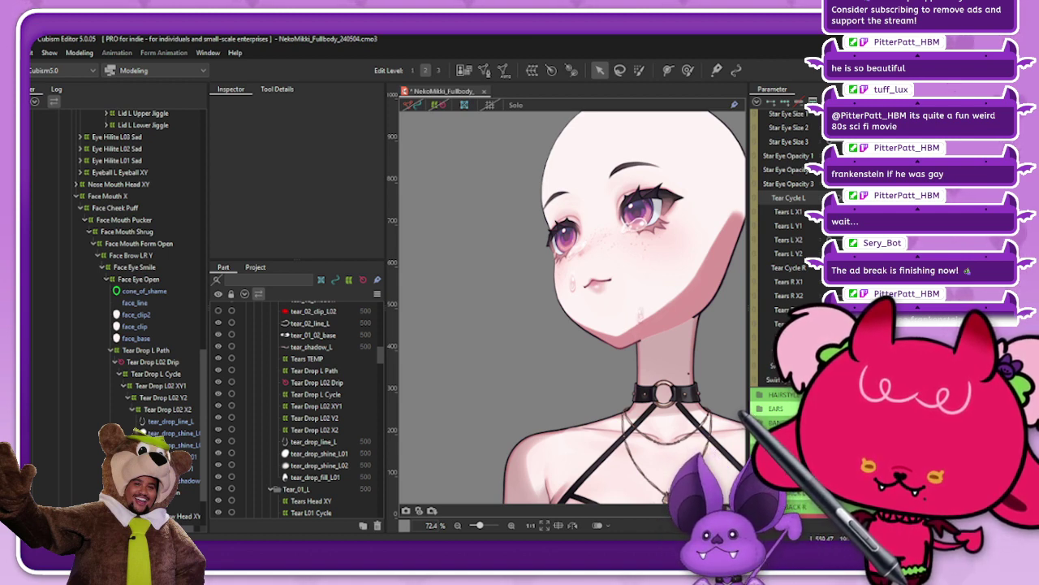
Reselect the Tear Drop L Path deformer, show its grid and nudge the section at the jawline with the deform brush
left_click(167, 350)
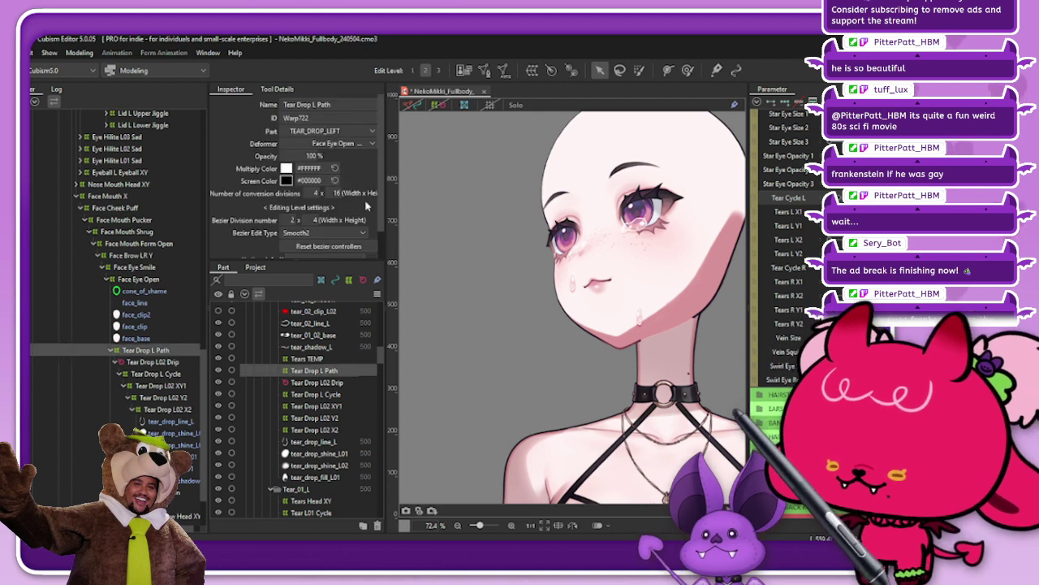
left_click(438, 105)
scroll(629, 301, "up", 2)
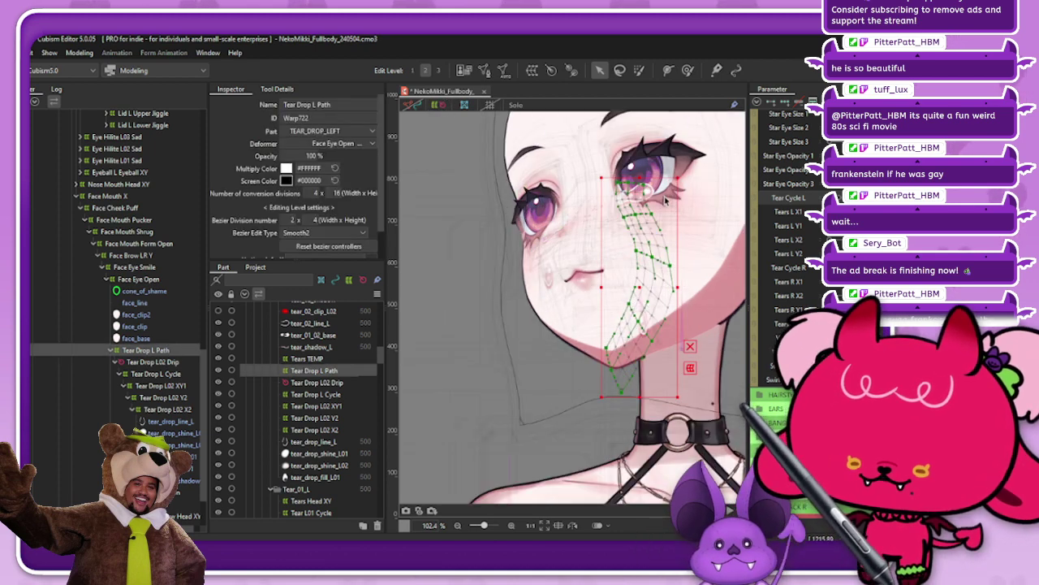
left_click(687, 71)
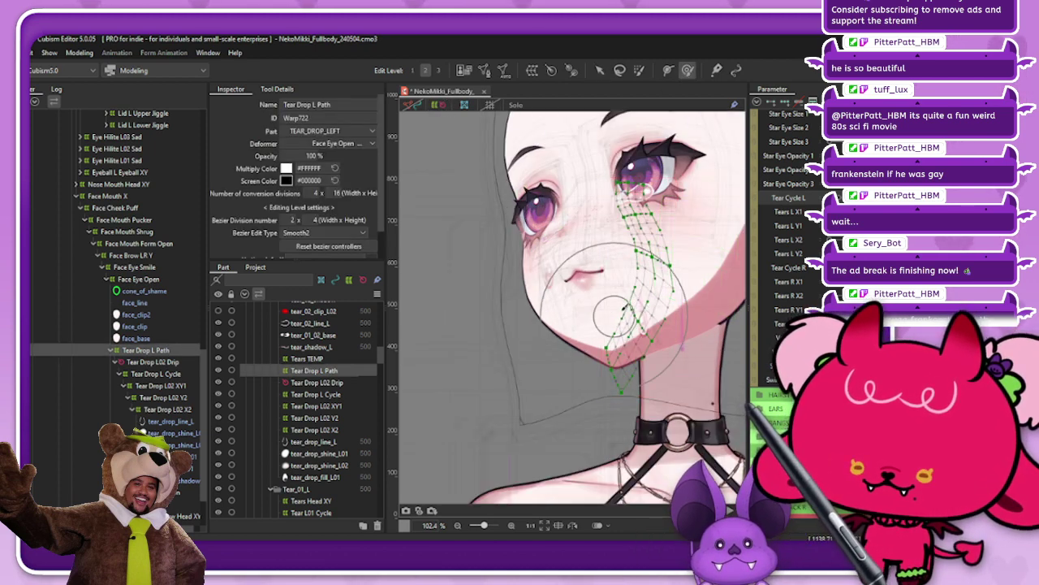
left_click_drag(640, 346, 647, 345)
Hide the deformers and compare how the tear meets the jaw in the raised, turned head pose
left_click(438, 104)
scroll(576, 258, "down", 3)
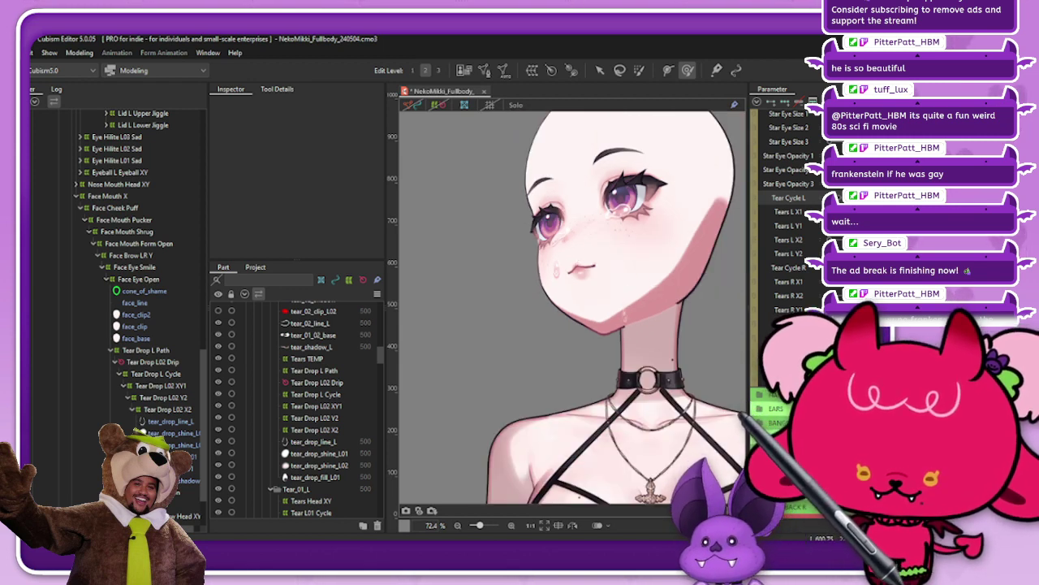
scroll(786, 198, "down", 6)
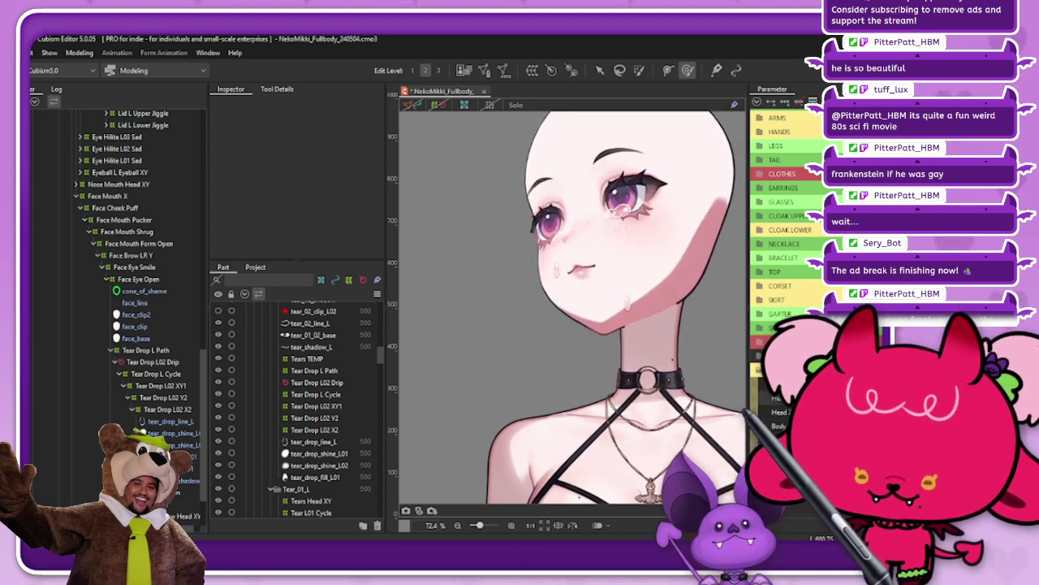
Show the Tear Drop L Path grid again and refine its lower end beneath the jaw with the deform brush
left_click(191, 350)
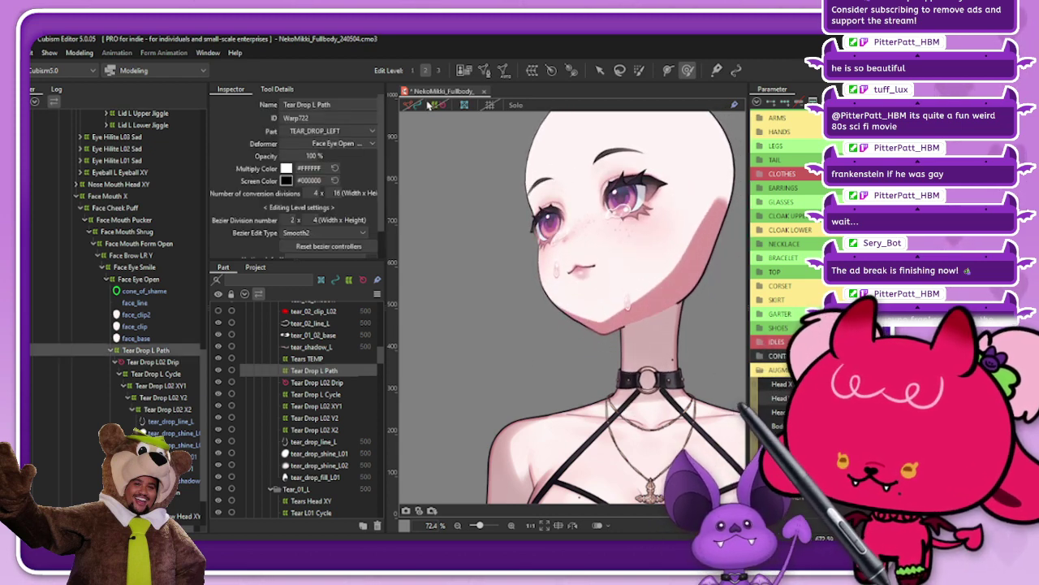
scroll(617, 309, "up", 3)
left_click_drag(617, 380, 616, 382)
key("v")
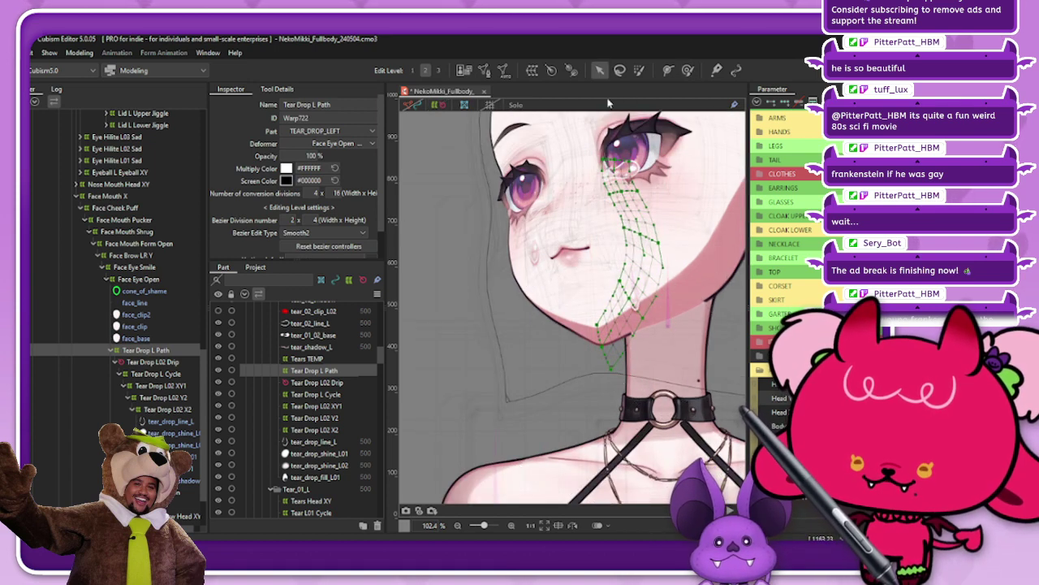
scroll(640, 294, "up", 2)
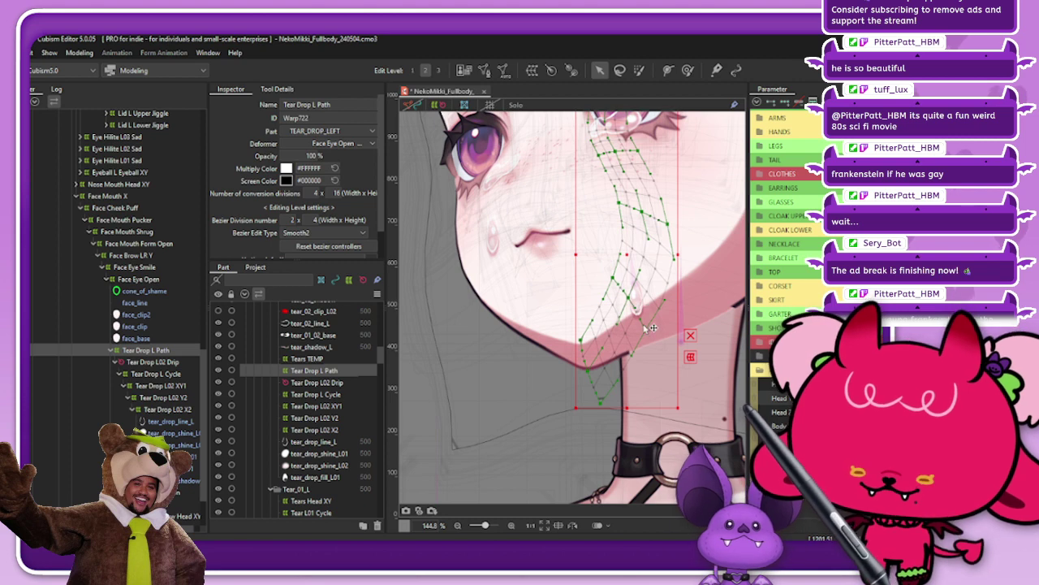
left_click(687, 70)
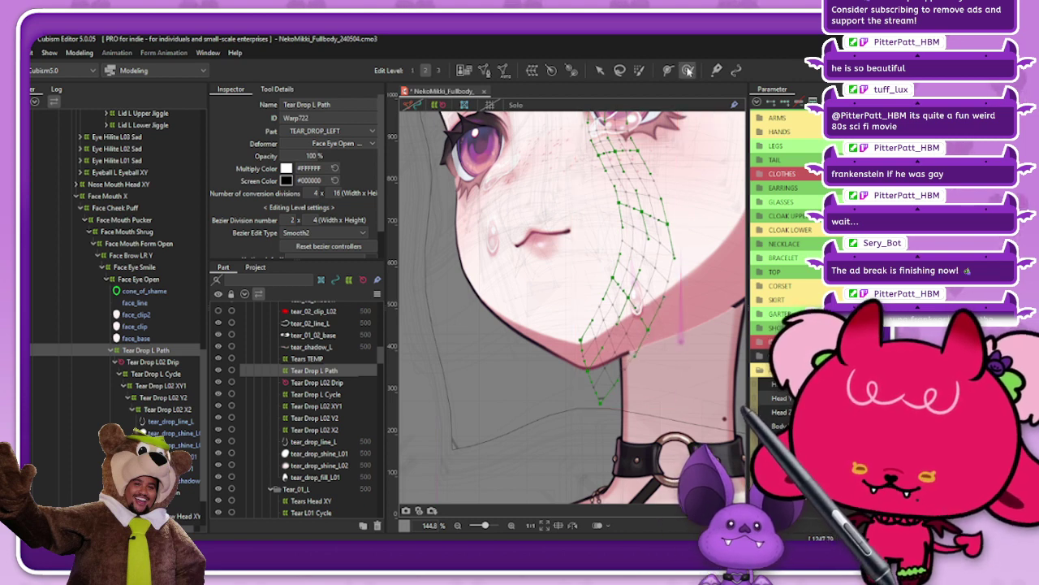
mouse_move(601, 408)
left_mouse_down()
mouse_move(620, 447)
mouse_move(607, 453)
mouse_move(624, 357)
left_mouse_up()
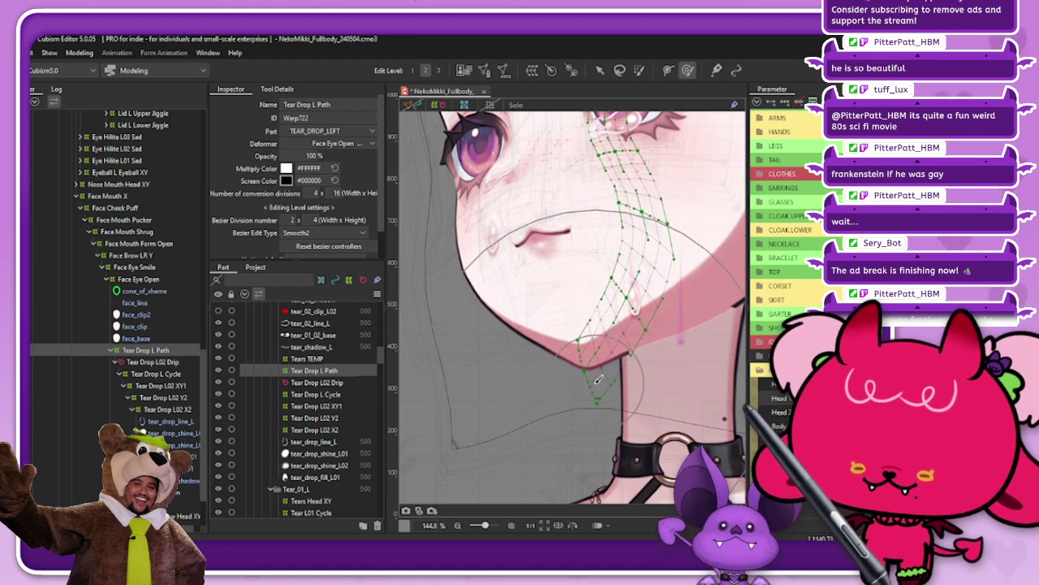
left_click_drag(593, 388, 591, 381)
Save the model with the deformers hidden, and scrub Tear Cycle L to check the tear in the turned head pose
left_click(440, 106)
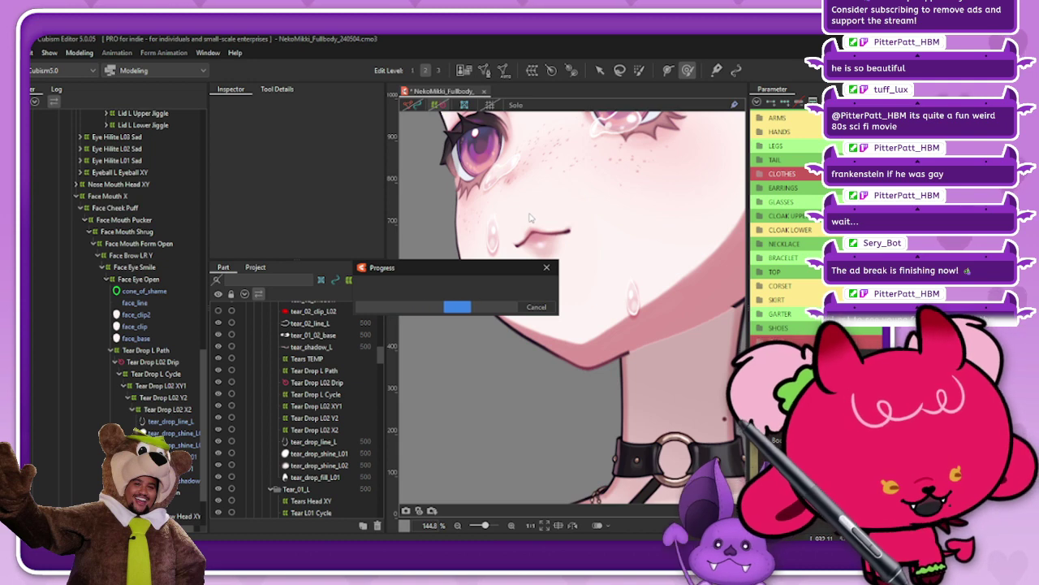
scroll(557, 207, "down", 4)
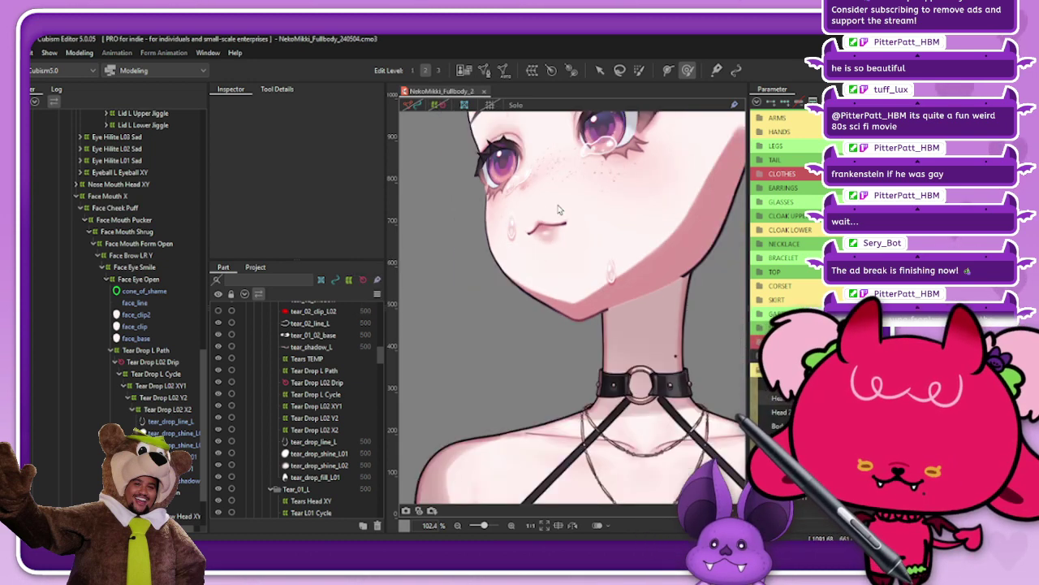
mouse_move(791, 398)
left_mouse_down()
mouse_move(836, 398)
mouse_move(791, 397)
left_mouse_up()
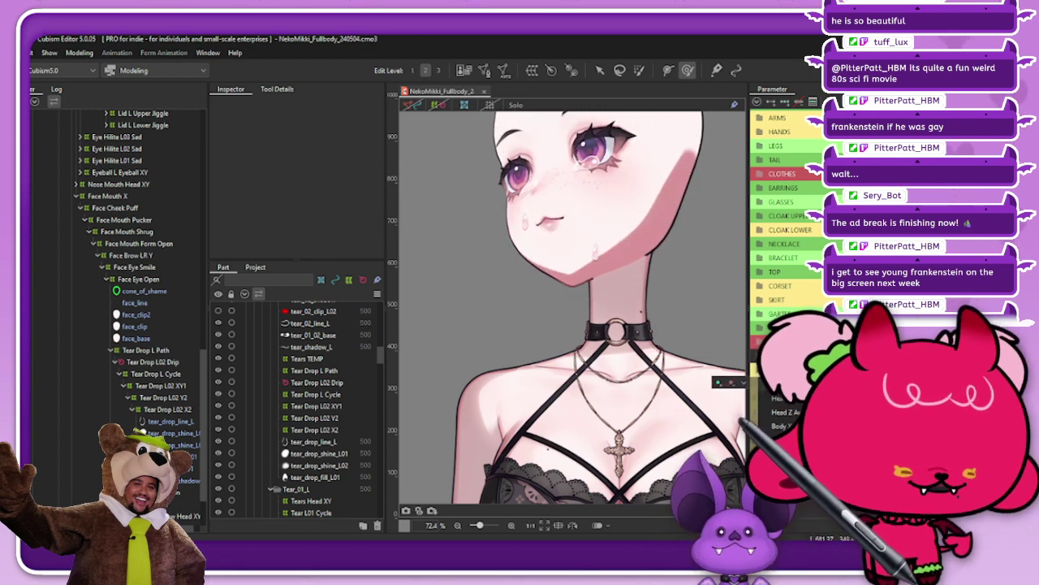
scroll(788, 227, "up", 5)
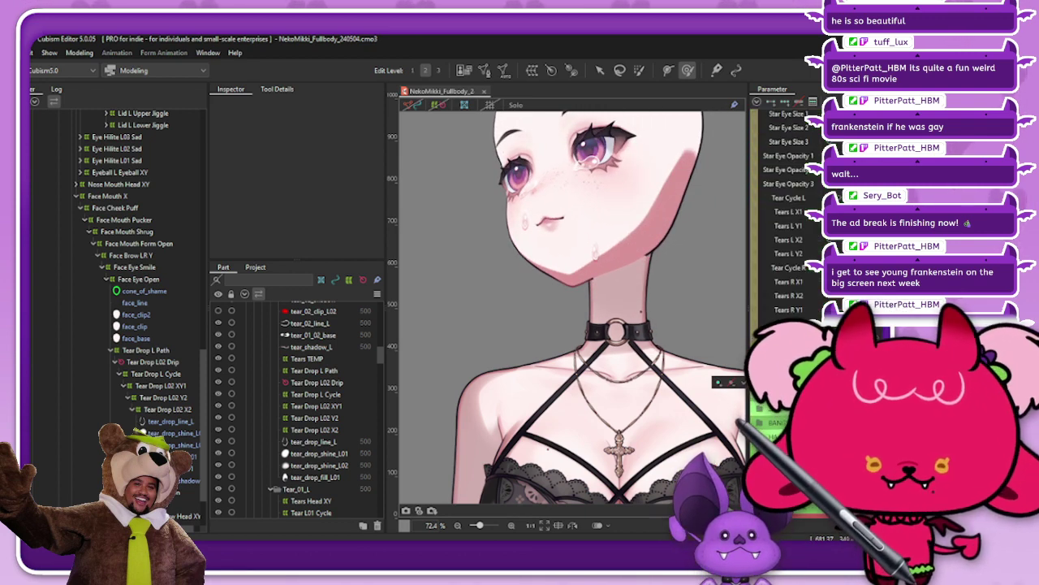
left_click_drag(872, 198, 837, 198)
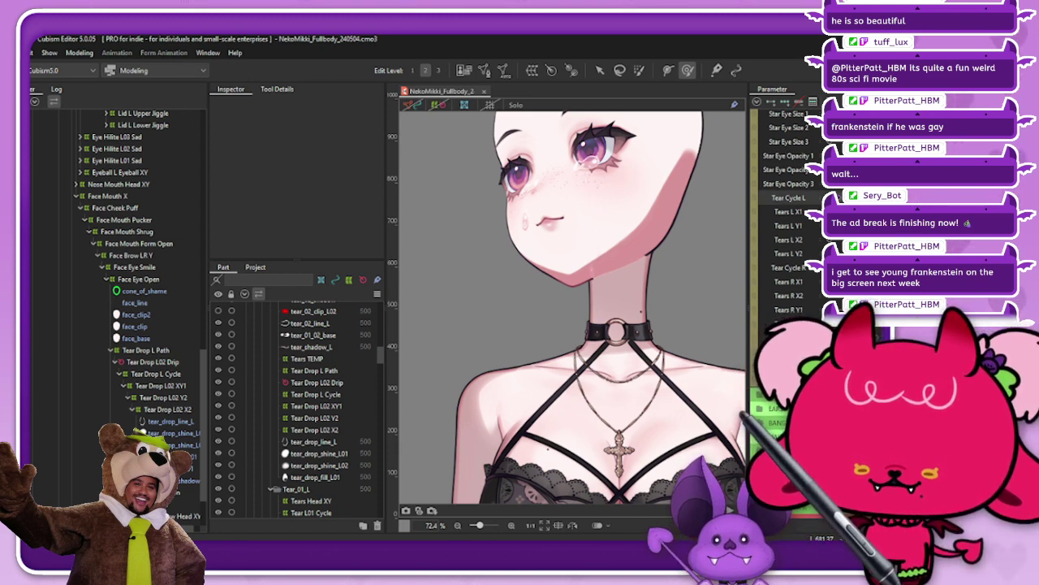
left_click_drag(844, 198, 873, 198)
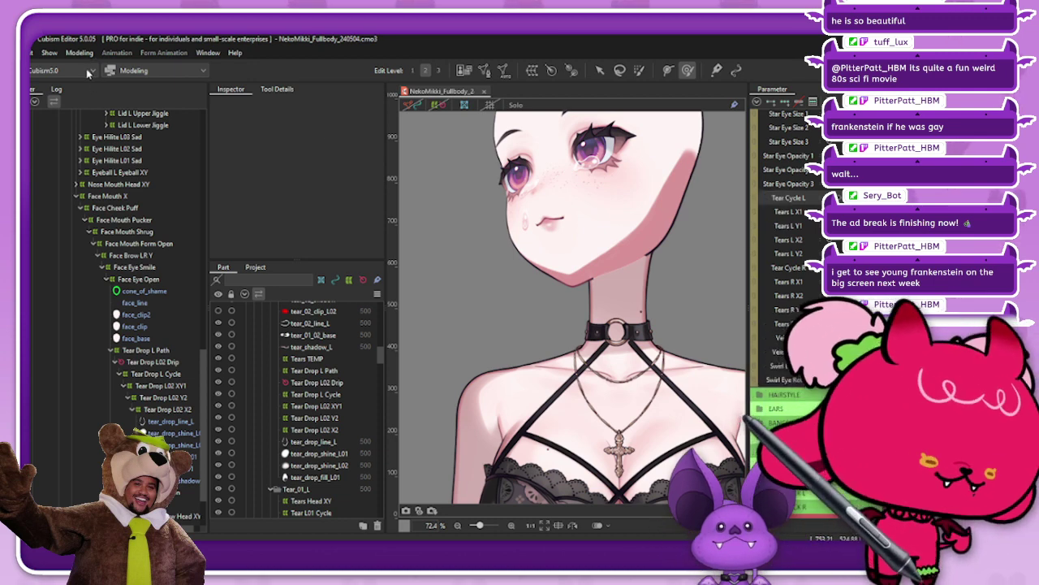
Open the Physics Settings, frame the preview on the face and collapse all parameter groups
left_click(78, 53)
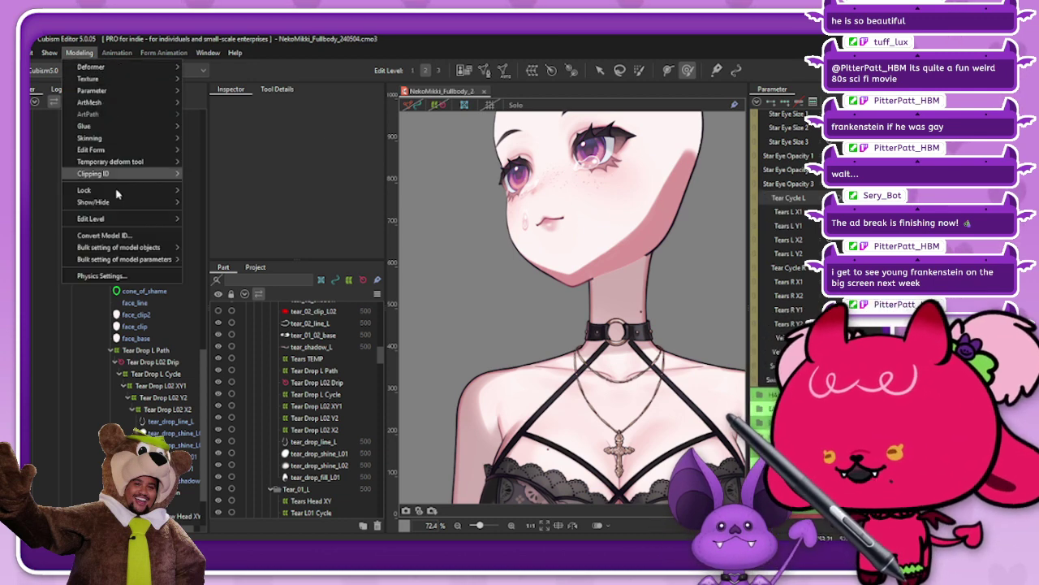
left_click(100, 276)
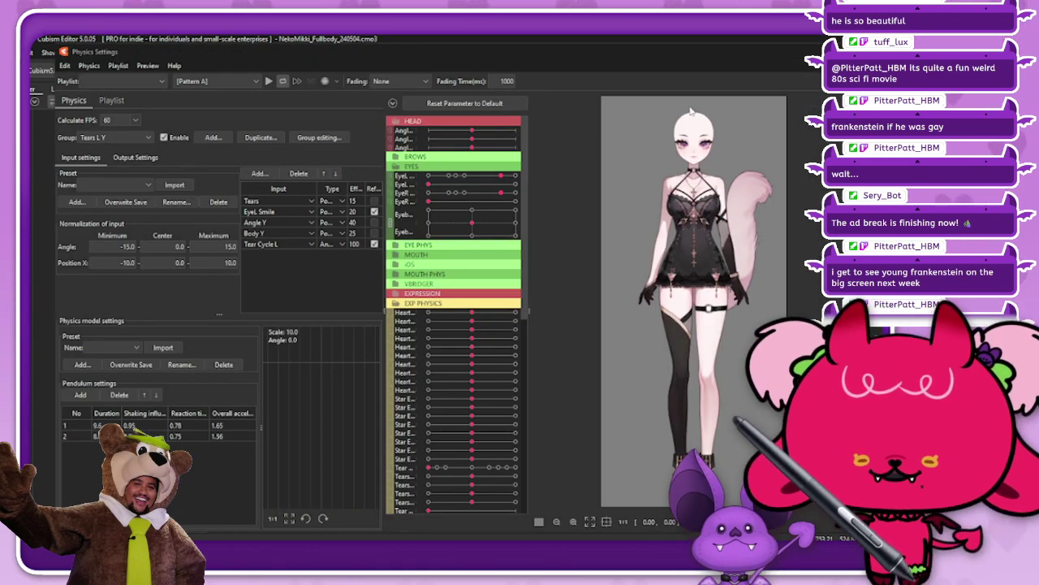
scroll(690, 114, "up", 3)
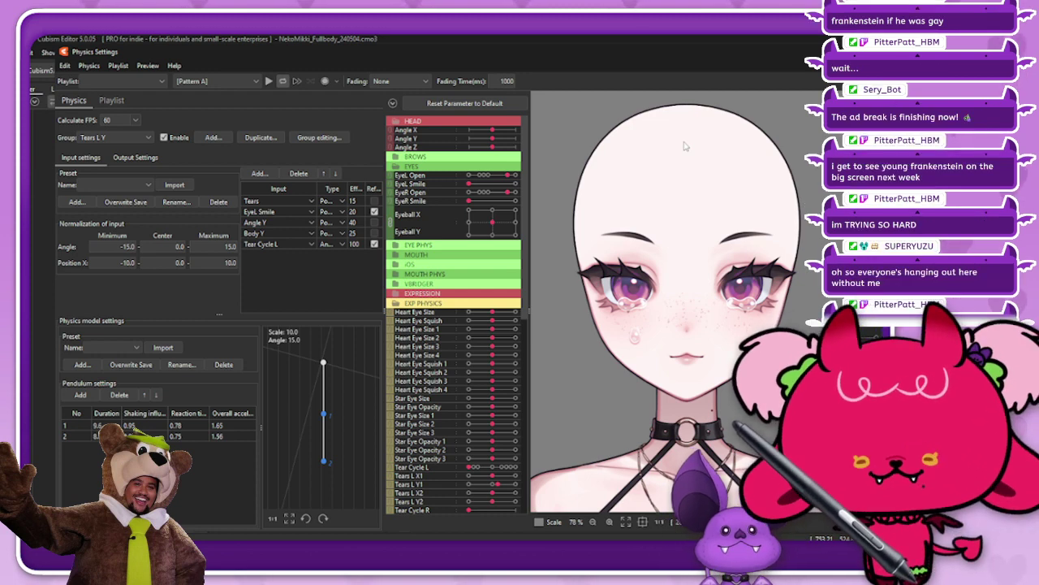
left_click(393, 103)
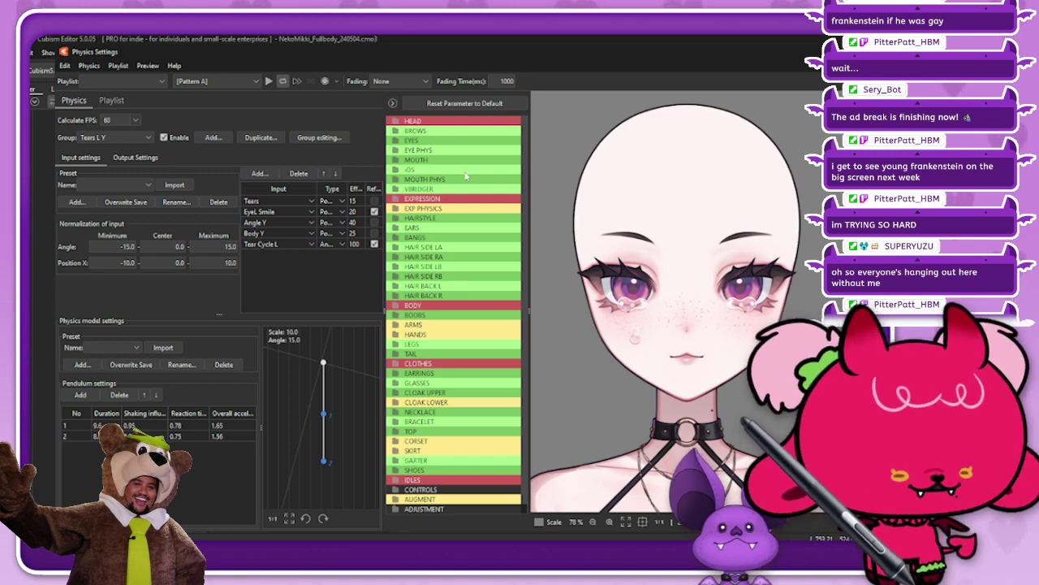
Expand the EXP PHYSICS parameters, scrub Tear Cycle L to watch the tear physics, and check the list of physics groups
scroll(414, 258, "down", 1)
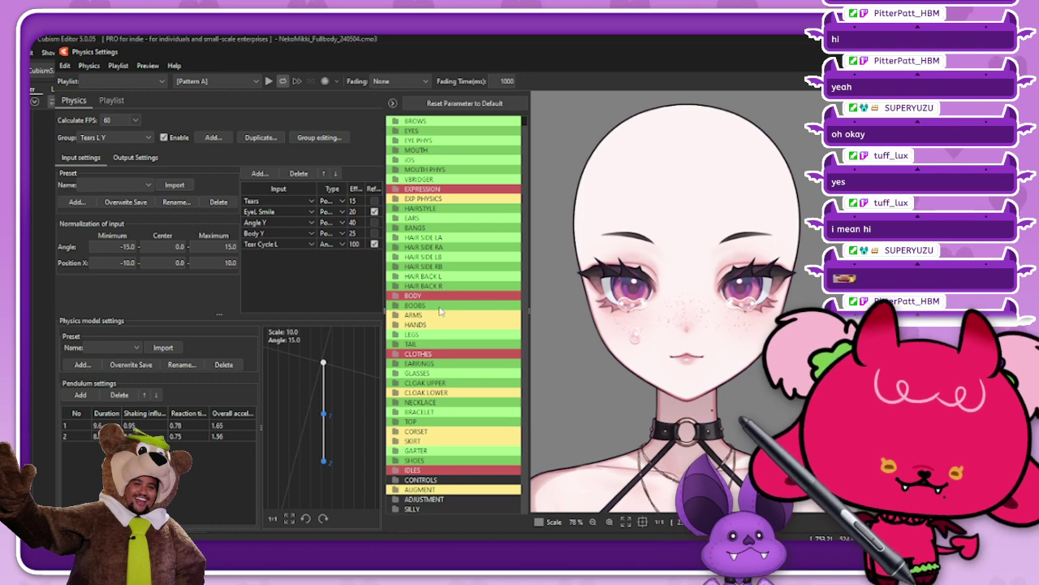
left_click(455, 201)
scroll(482, 320, "down", 3)
scroll(479, 299, "up", 1)
mouse_move(470, 298)
left_mouse_down()
mouse_move(568, 308)
mouse_move(475, 309)
left_mouse_up()
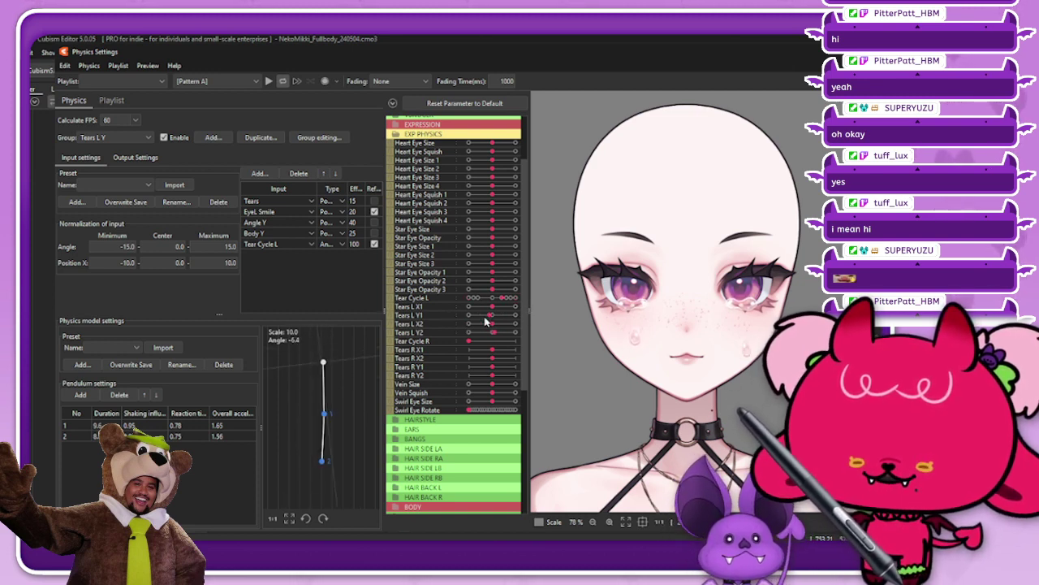
left_click(114, 139)
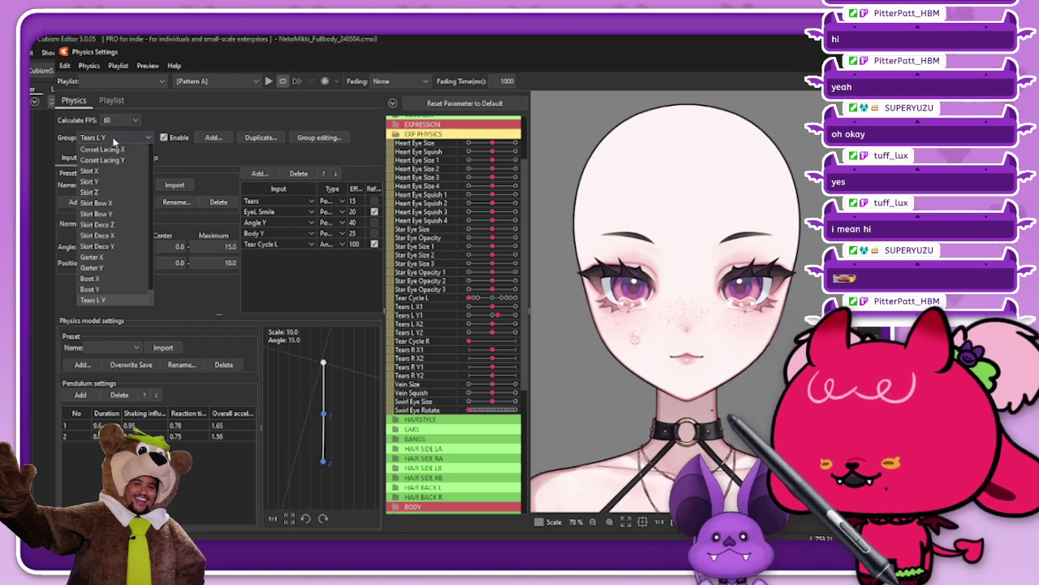
left_click(113, 141)
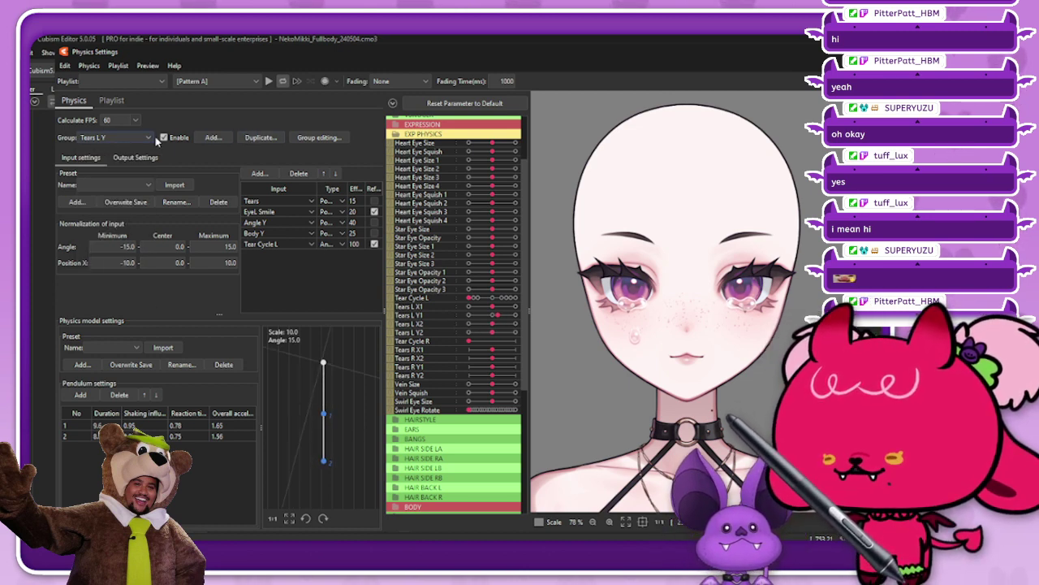
Add a physics group named Tears L X, using Tears X as both its input preset and its physics model preset
left_click(211, 138)
type("Tears L")
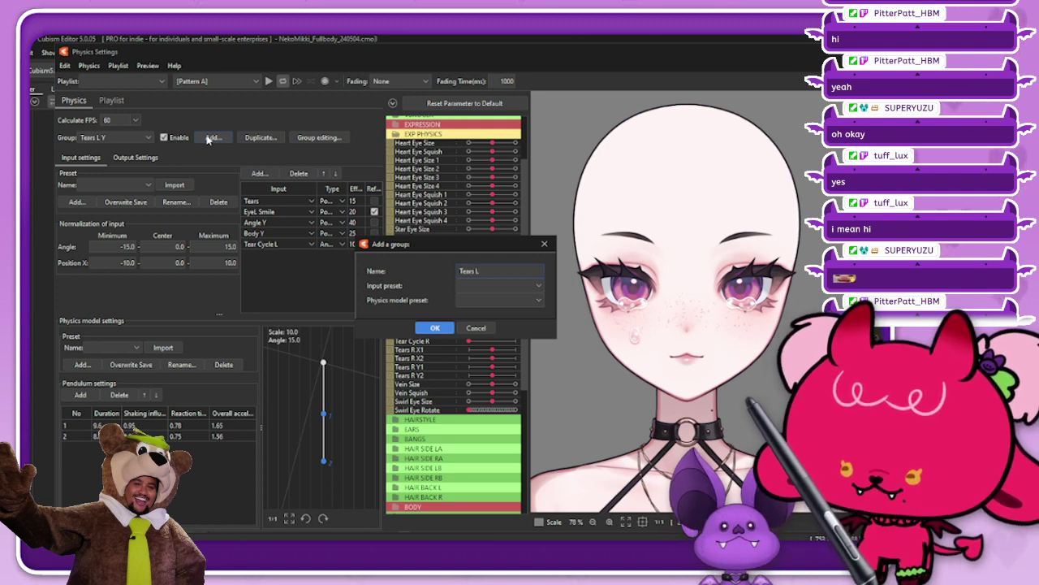
type(" X")
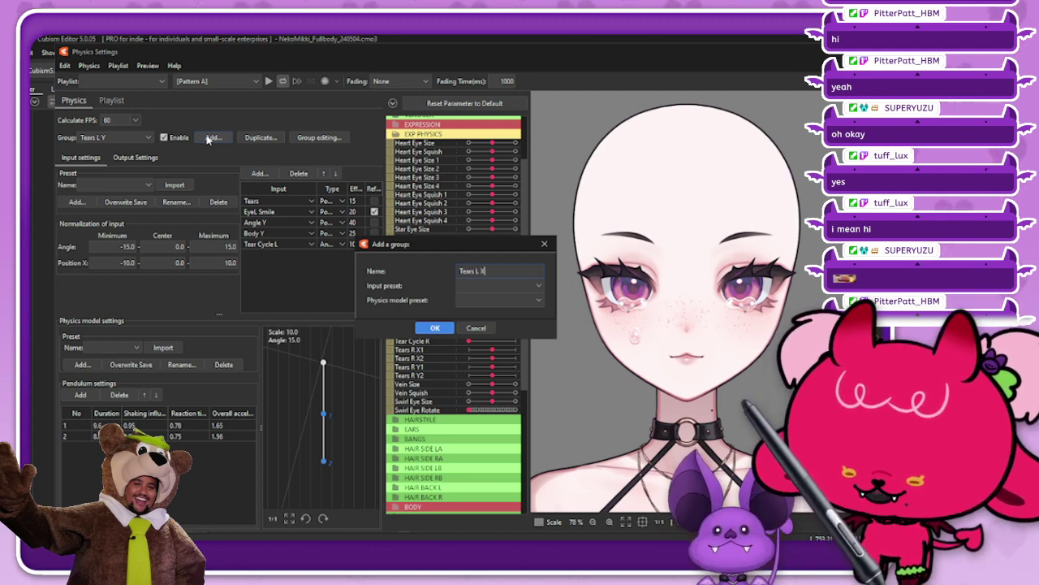
left_click(490, 291)
scroll(487, 374, "down", 2)
left_click(487, 385)
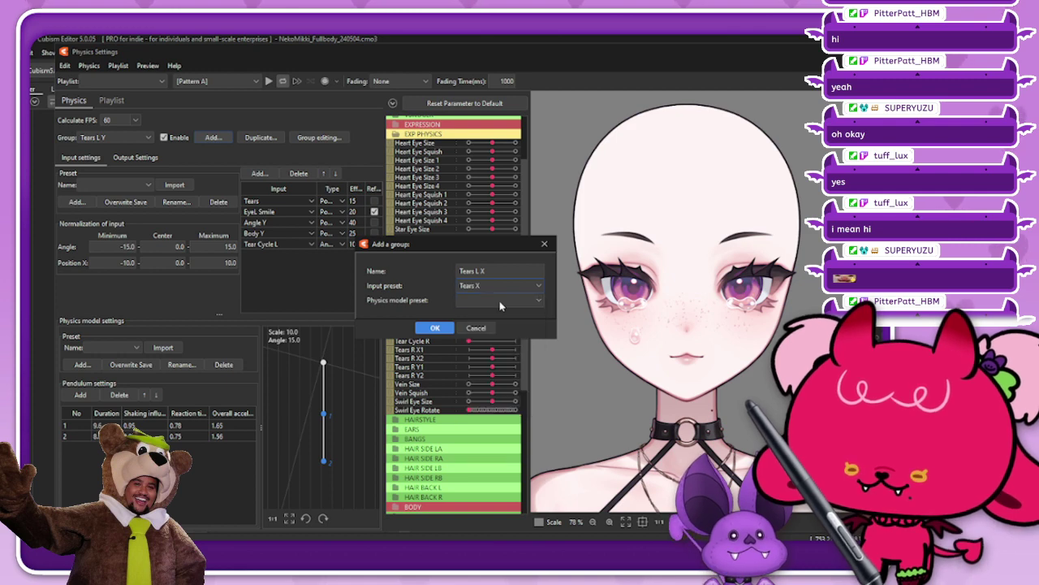
left_click(500, 300)
scroll(500, 362, "down", 3)
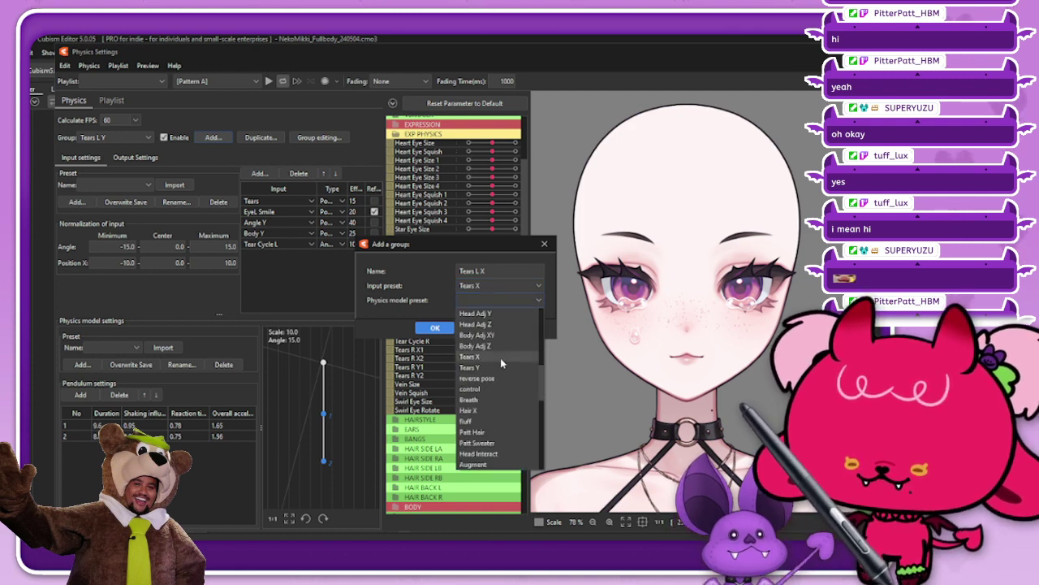
left_click(500, 360)
left_click(434, 328)
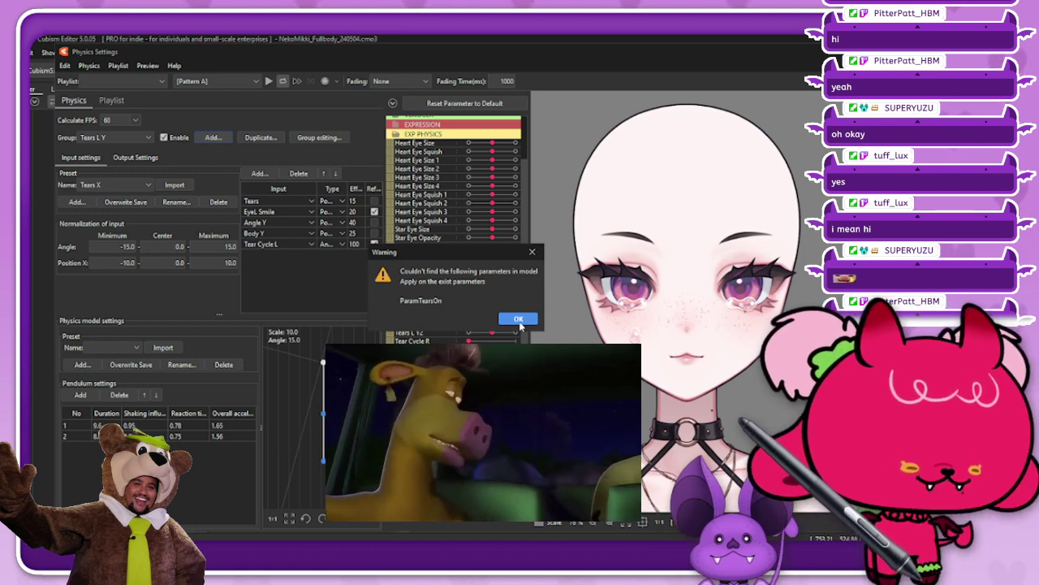
left_click(519, 319)
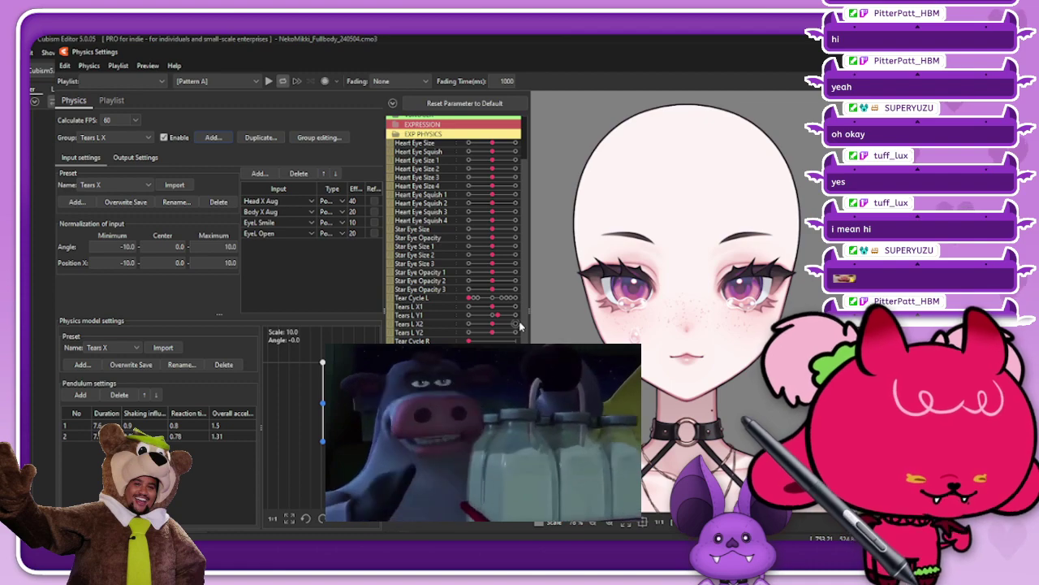
Add the Tear Cycle L parameter from EXP PHYSICS as an input of the Tears L X group
left_click(254, 174)
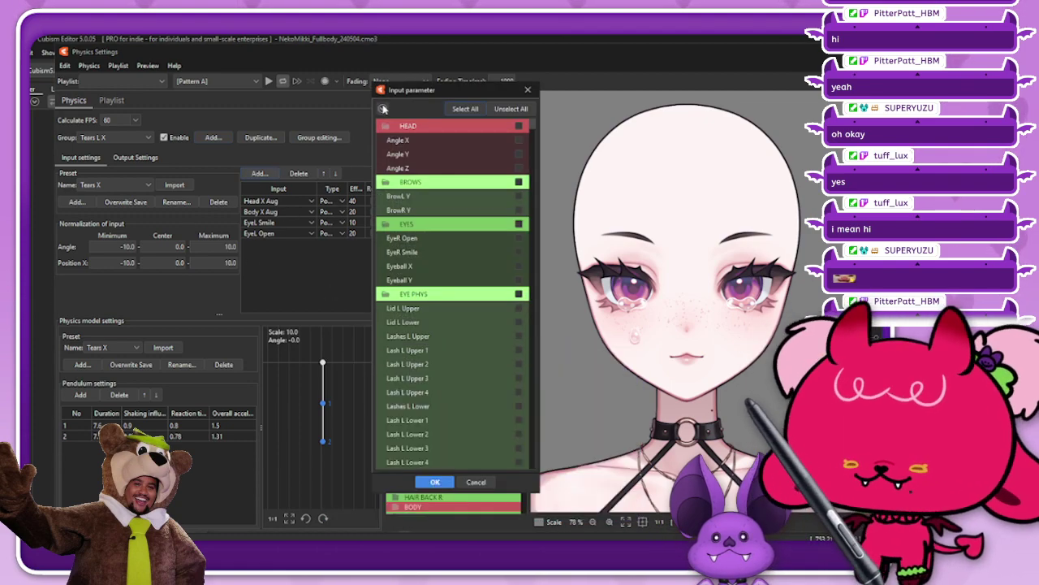
left_click(383, 109)
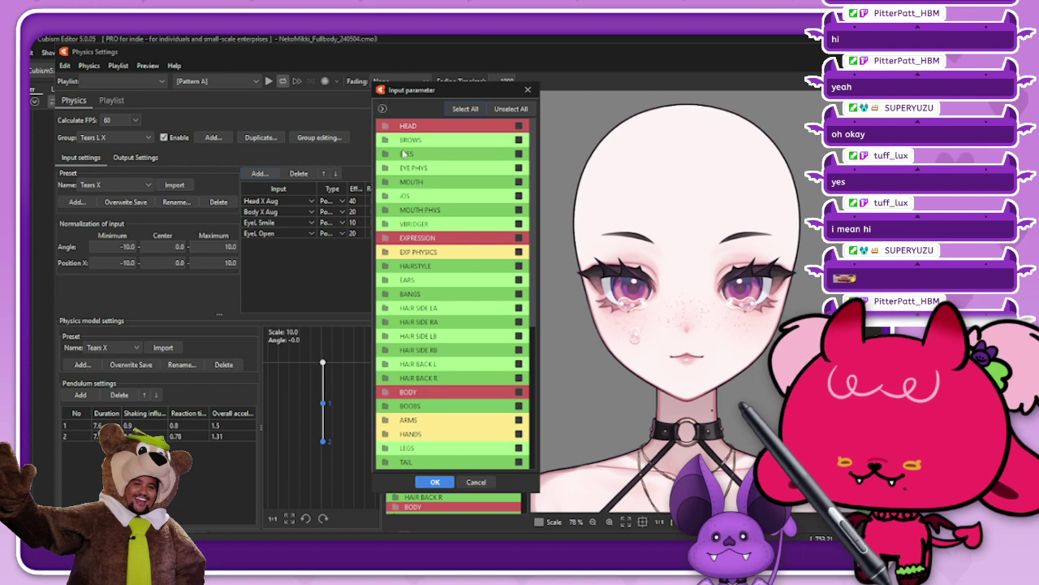
left_click(457, 251)
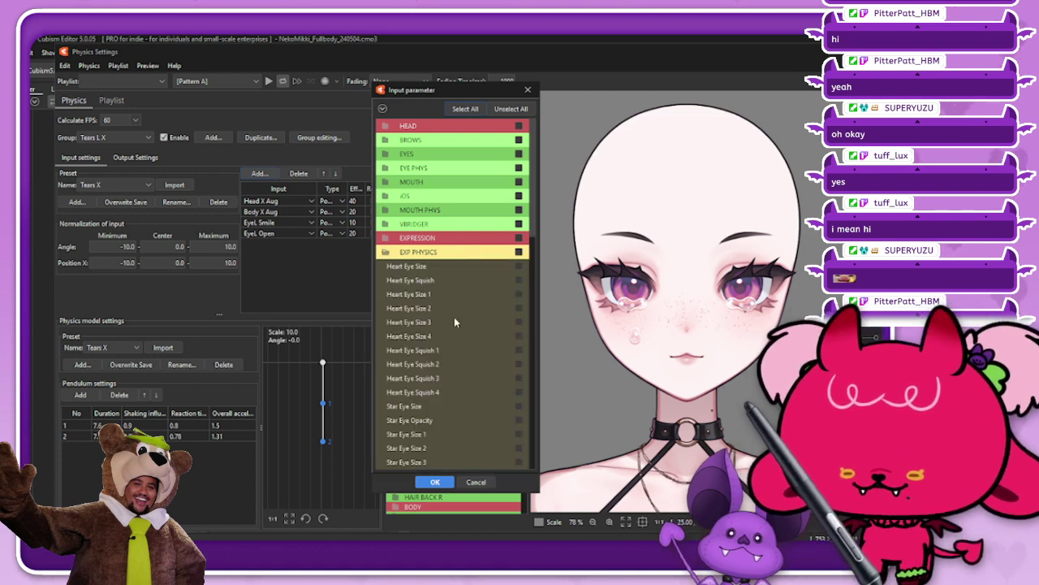
scroll(454, 316, "down", 5)
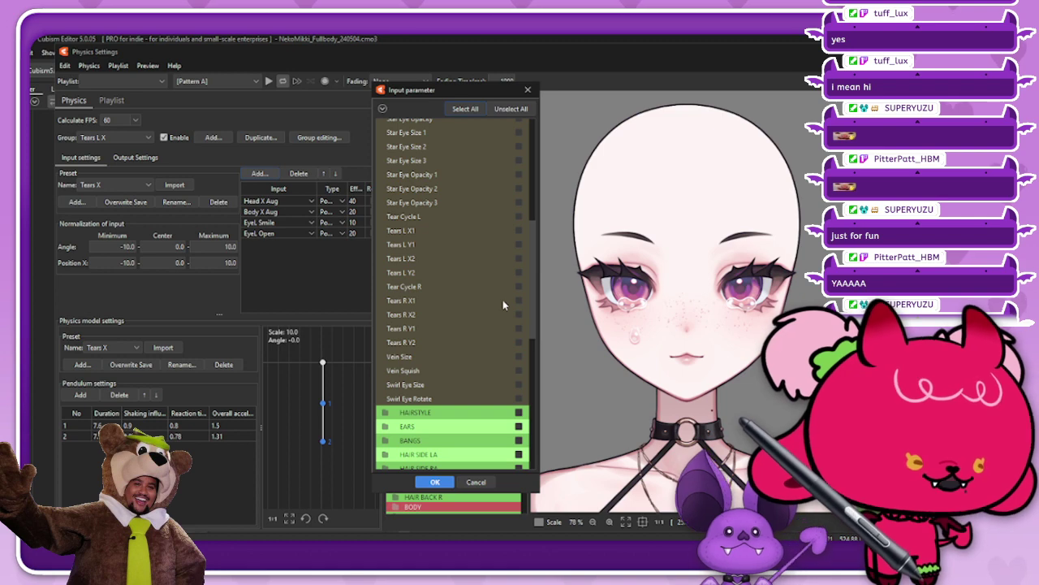
scroll(496, 337, "down", 1)
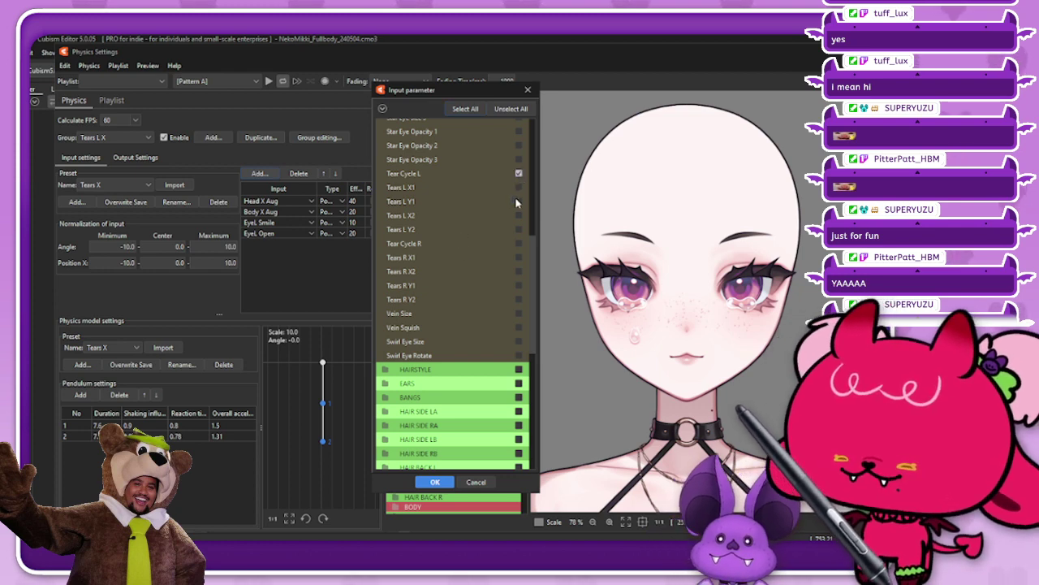
left_click(434, 482)
Set the Tear Cycle L input's type to Angle and its effectiveness to 50
left_click(333, 244)
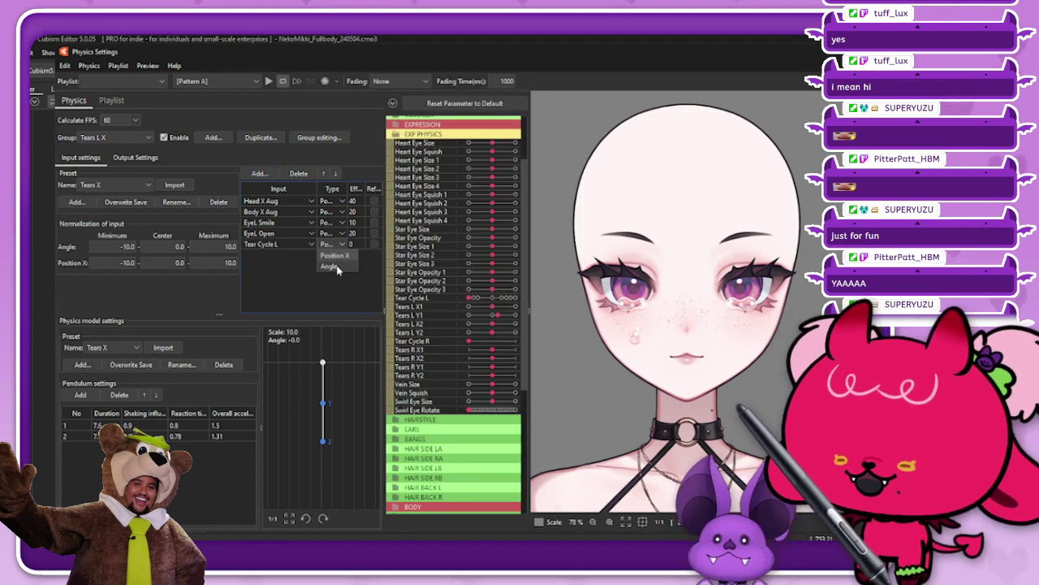
left_click(336, 266)
double_click(352, 245)
type("5")
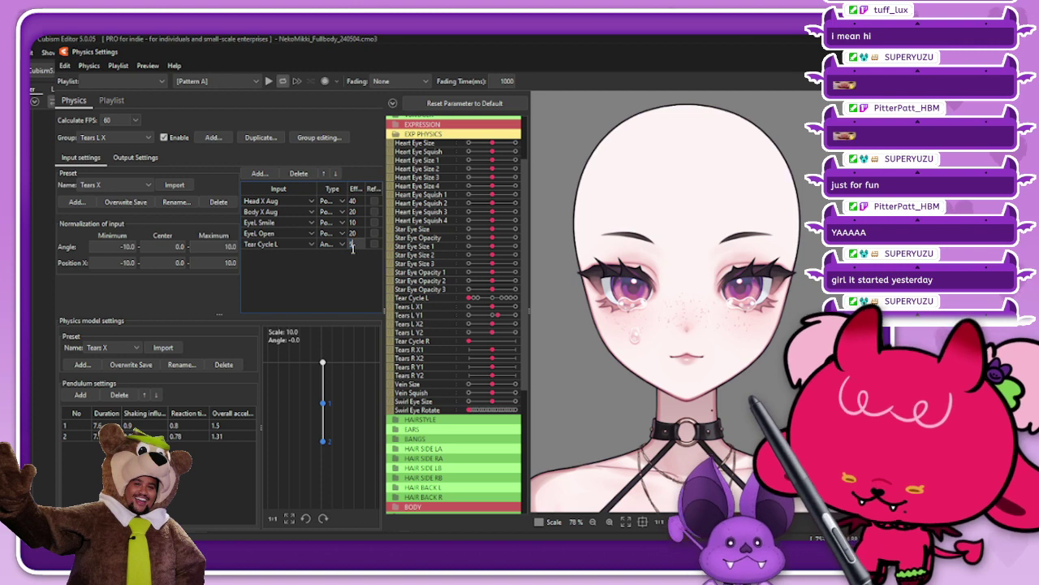
type("0")
key("Return")
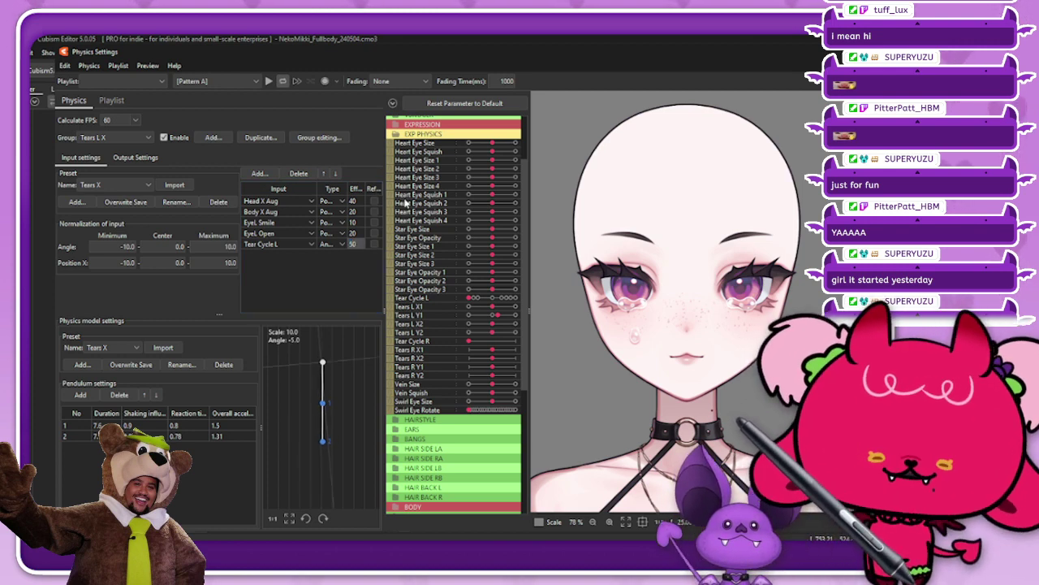
Add Tears L X1 and Tears L X2 from EXP PHYSICS as outputs of the Tears L X group
left_click(136, 157)
left_click(75, 173)
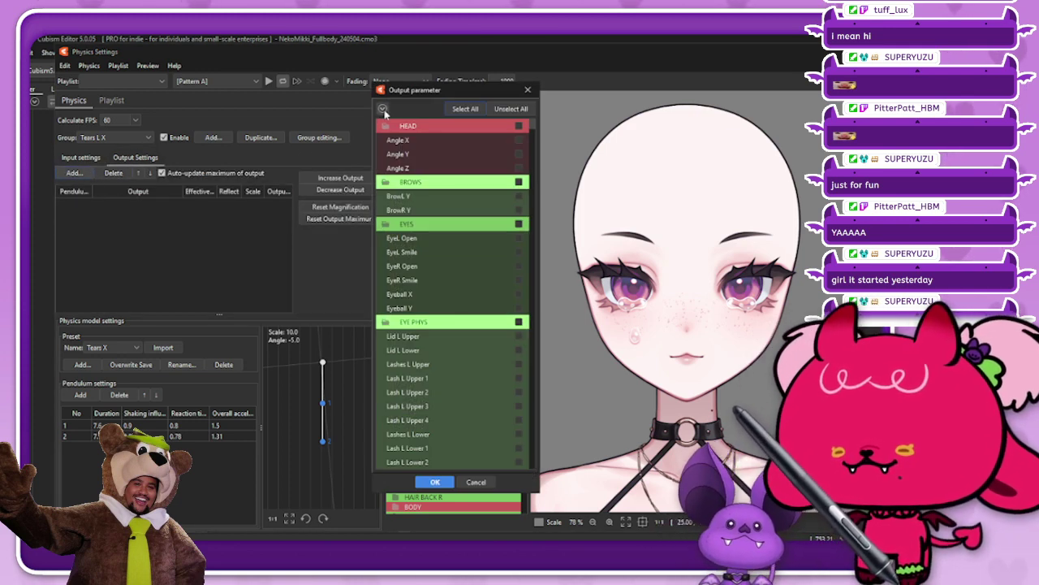
left_click(383, 110)
left_click(478, 252)
scroll(479, 252, "down", 3)
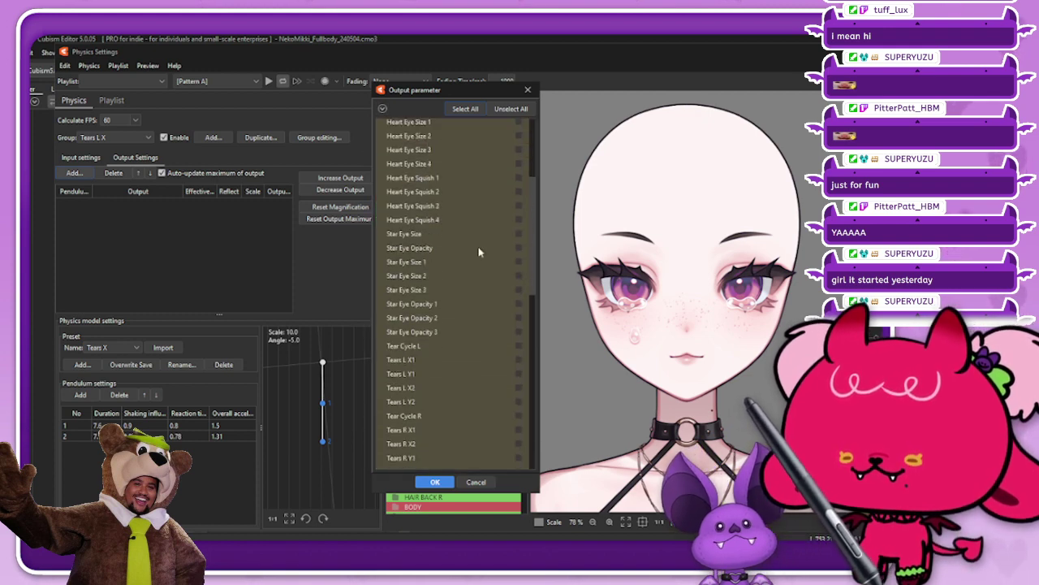
left_click(518, 359)
left_click(518, 387)
left_click(437, 482)
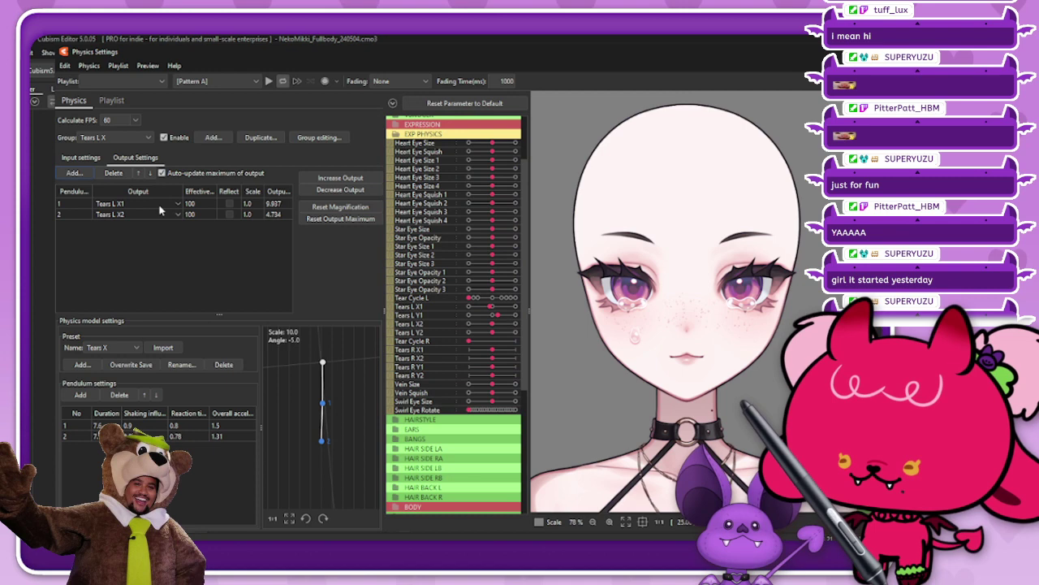
Compare the outputs of the Tears L Y and Tears L X groups and look through the physics group editing list
left_click(133, 138)
left_click(114, 294)
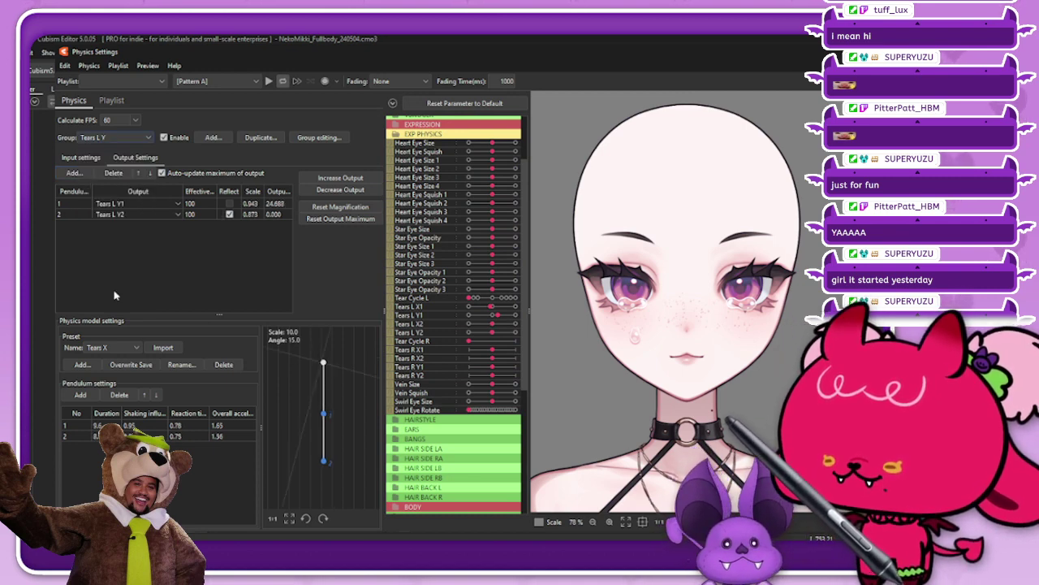
left_click(122, 137)
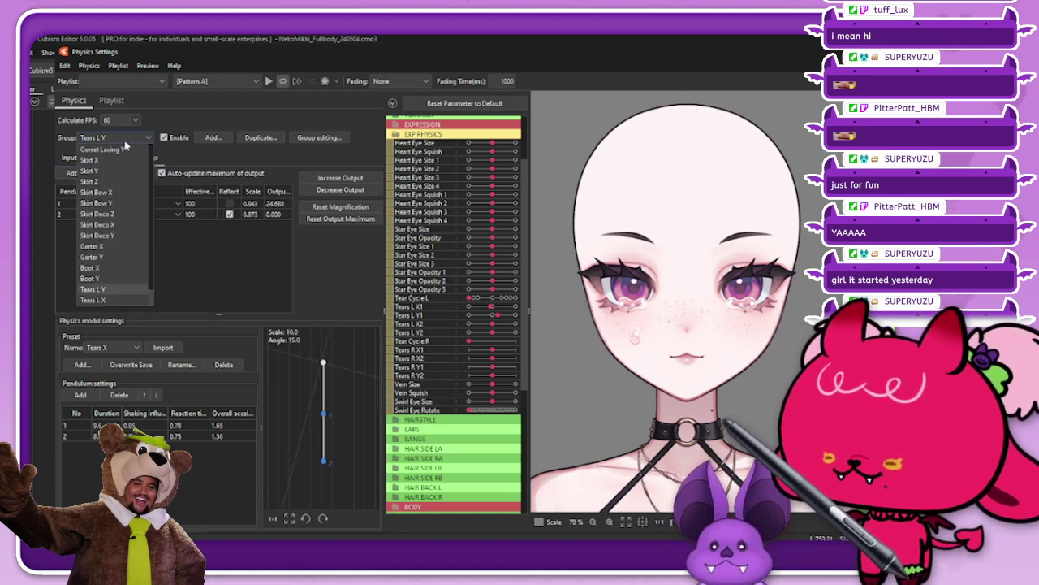
left_click(117, 286)
left_click(328, 137)
scroll(430, 308, "down", 20)
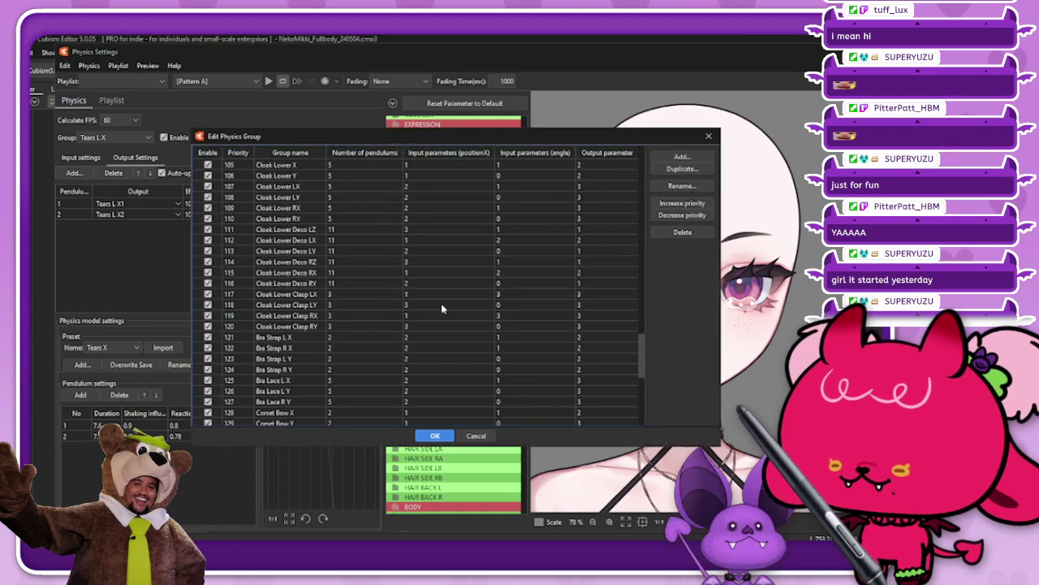
left_click(435, 435)
Review the Tears L X inputs, disable the Tears L Y group, and scrub Tear Cycle L to test the sideways physics alone
left_click(80, 156)
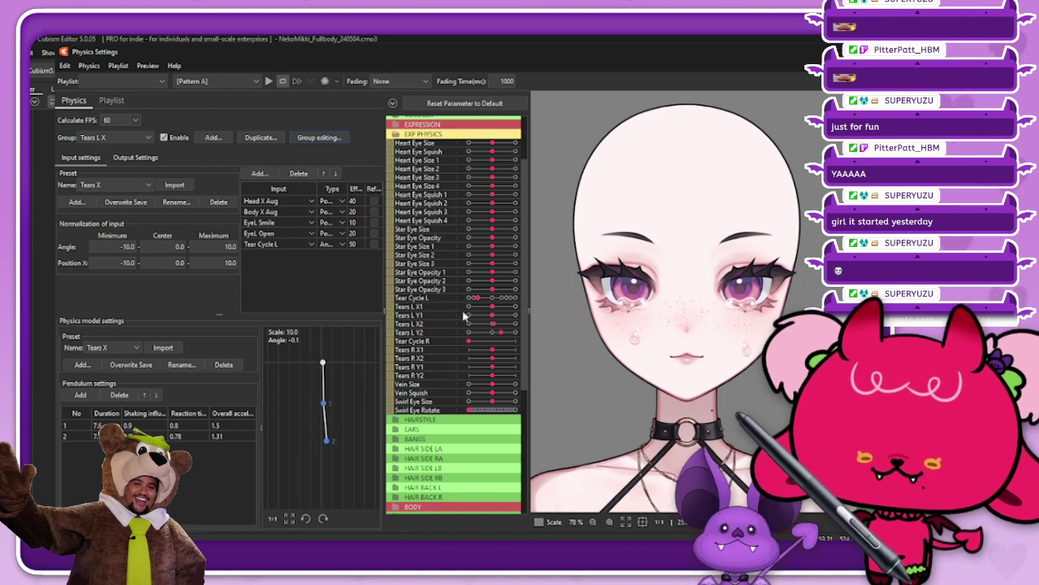
left_click(96, 139)
left_click(110, 302)
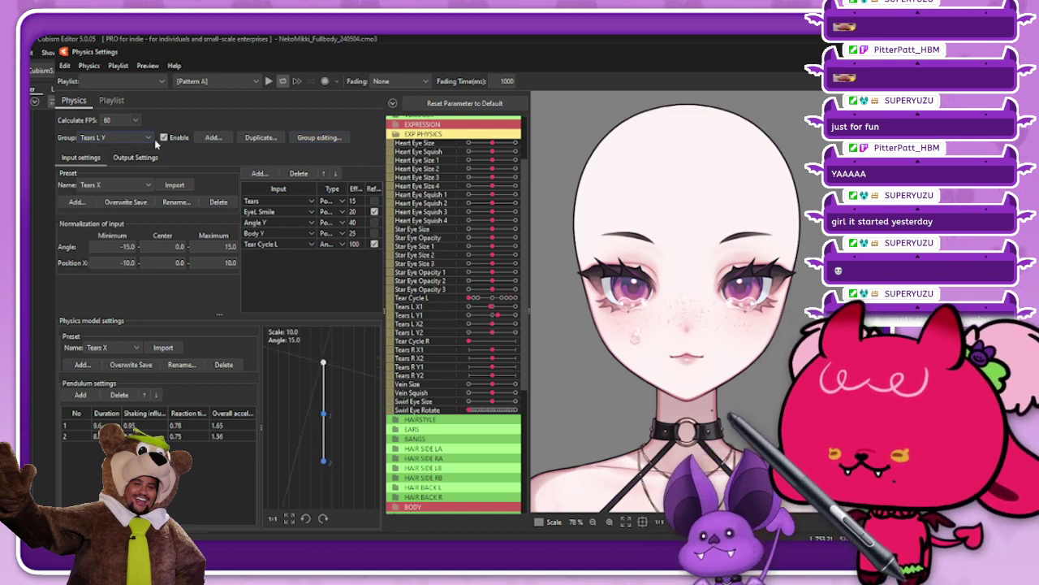
left_click(163, 138)
key("Return")
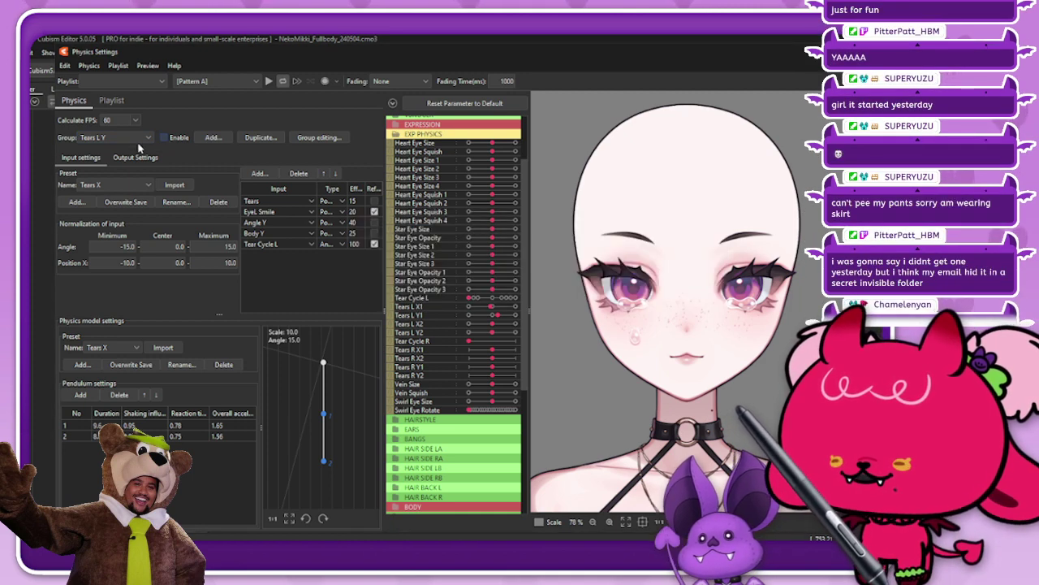
left_click(135, 142)
left_click(135, 142)
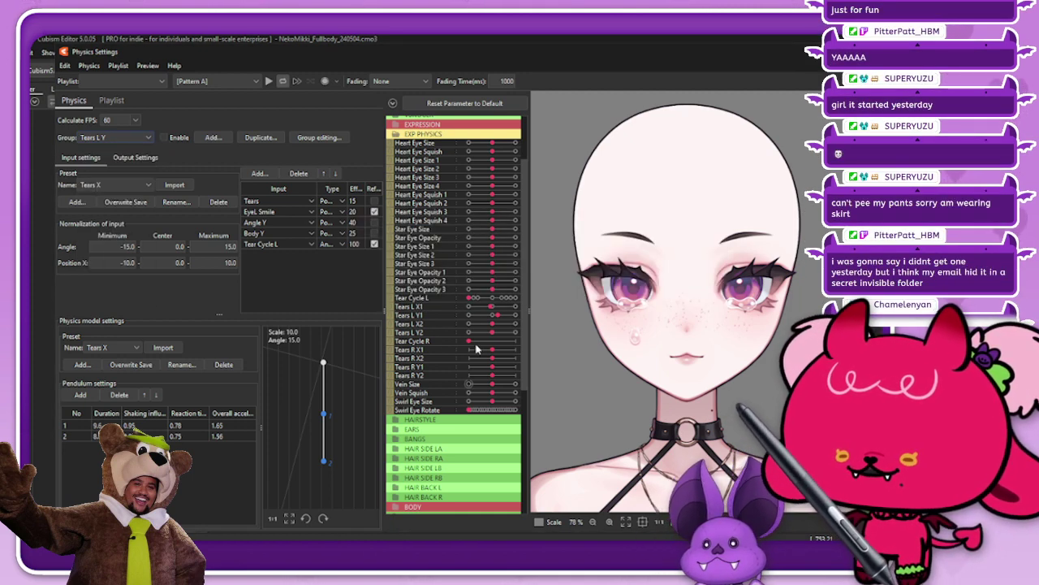
left_click_drag(469, 300, 520, 304)
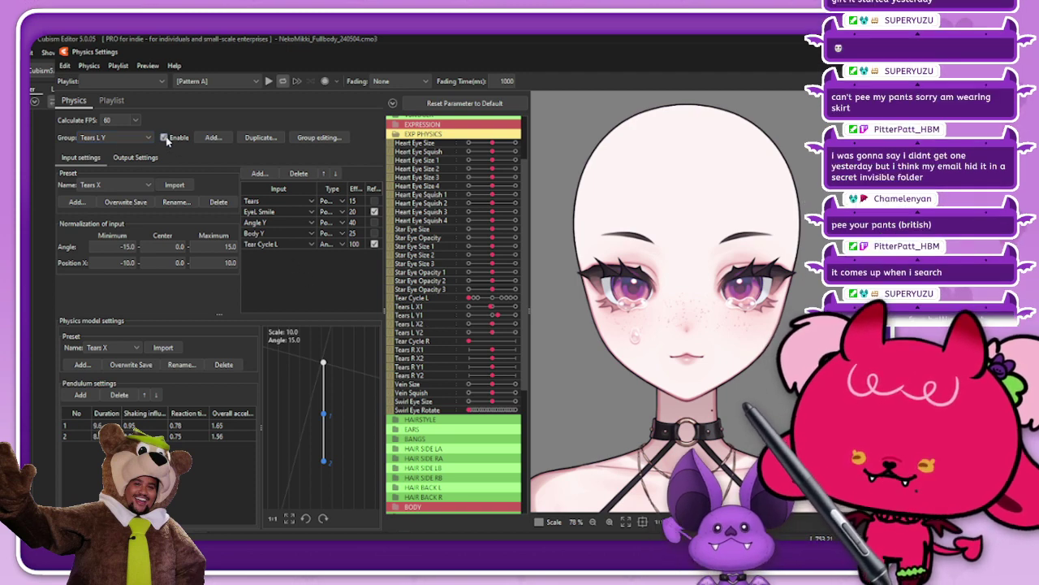
Scrub Tear Cycle L repeatedly with Tears L Y enabled to examine the tear's motion, and open that group's output settings
mouse_move(470, 300)
left_mouse_down()
mouse_move(510, 301)
mouse_move(394, 311)
mouse_move(510, 303)
left_mouse_up()
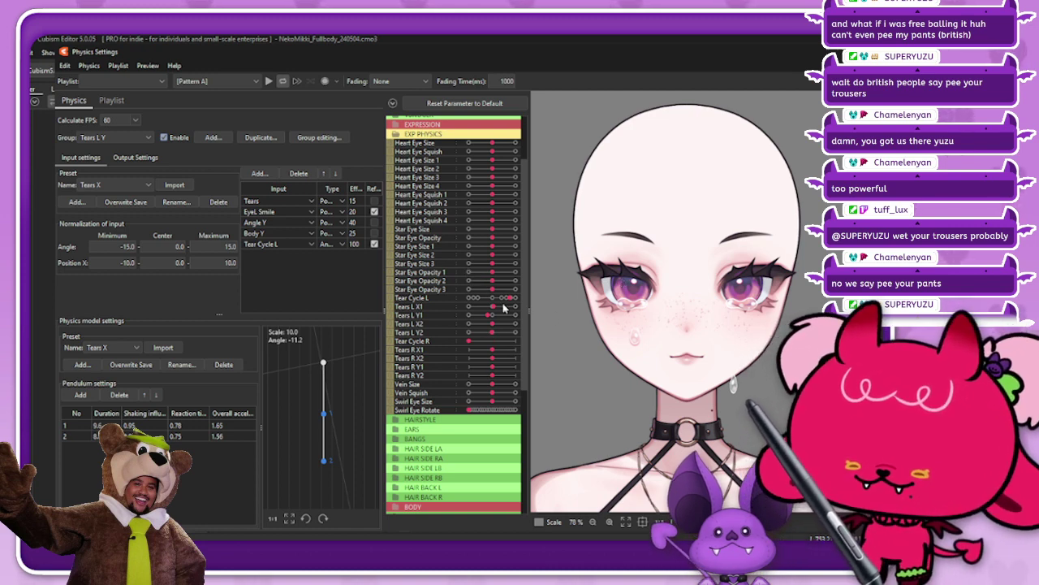
left_click_drag(504, 304, 543, 302)
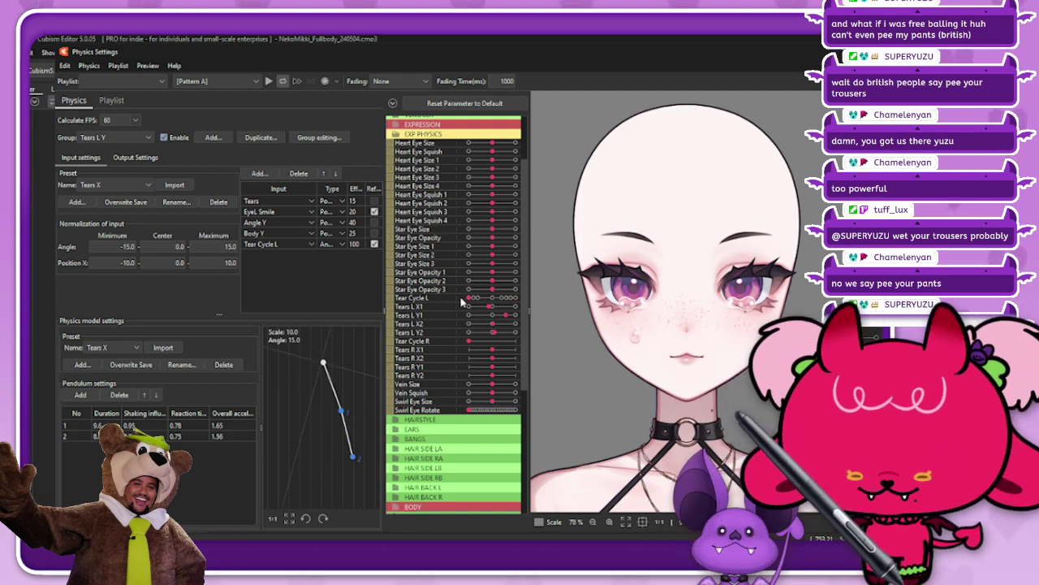
left_click_drag(467, 306, 516, 315)
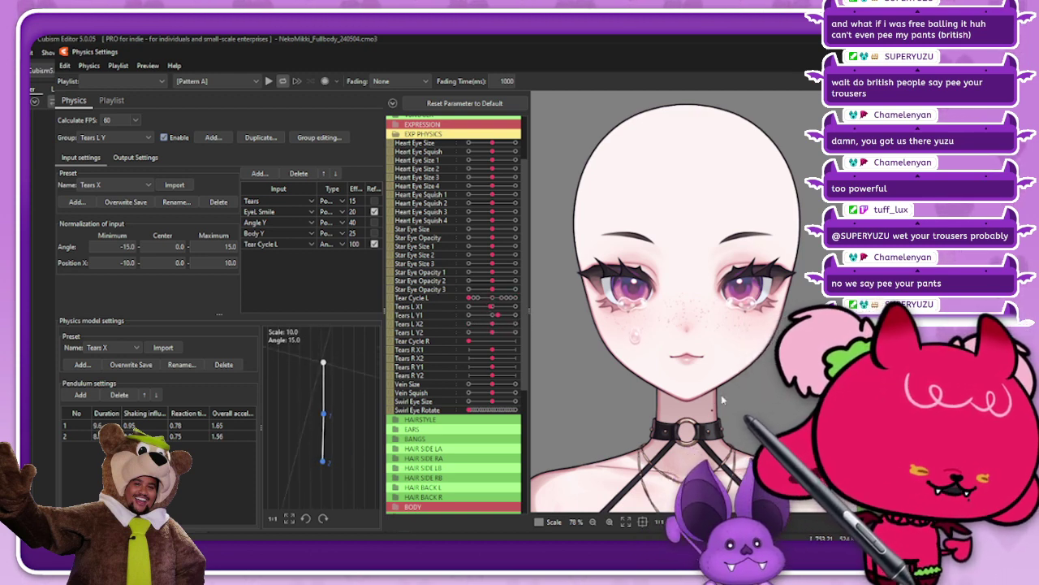
left_click(146, 159)
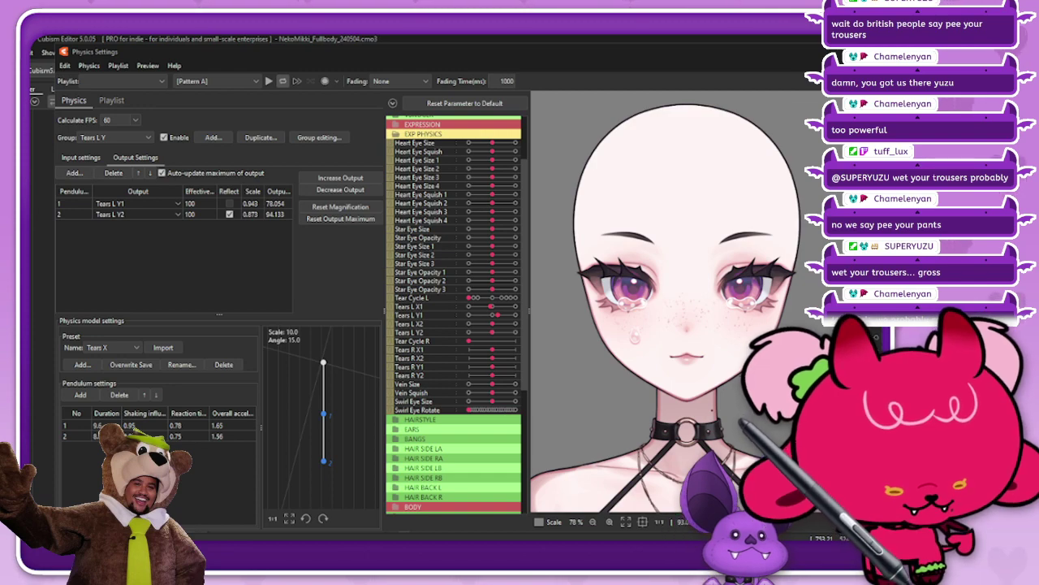
Switch to the web browser and play the Calypso lemonade short on YouTube
left_click_drag(358, 532, 406, 56)
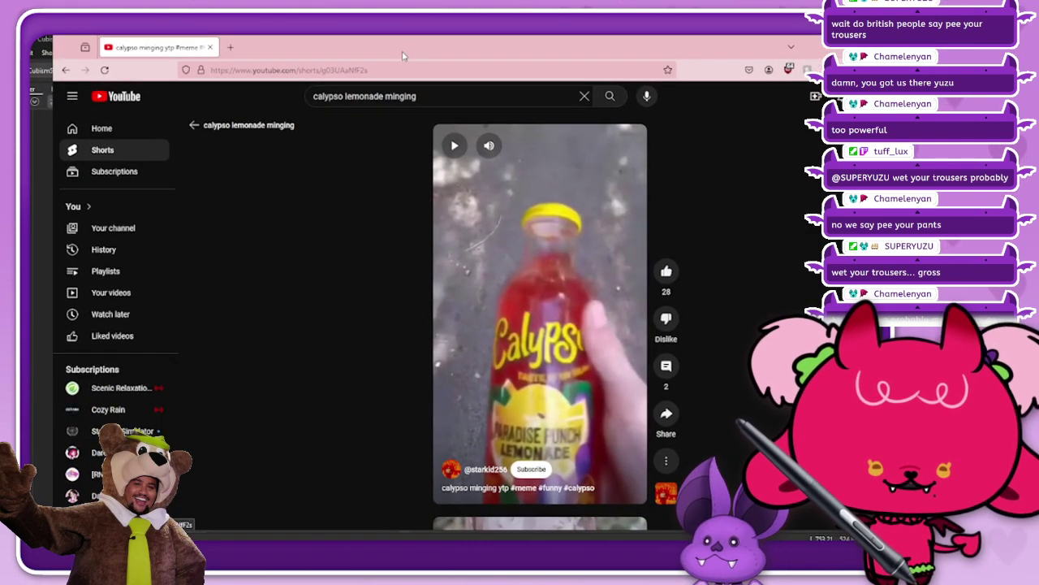
left_click(524, 268)
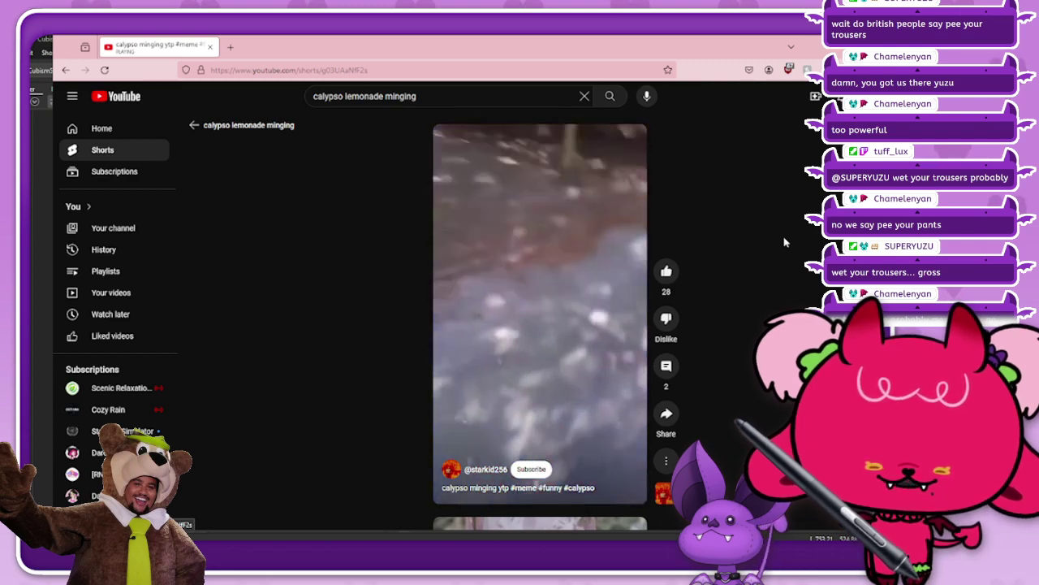
Pause the Calypso short, go back to the previous YouTube page, and switch back to the Physics Settings in Cubism Editor
left_click(580, 279)
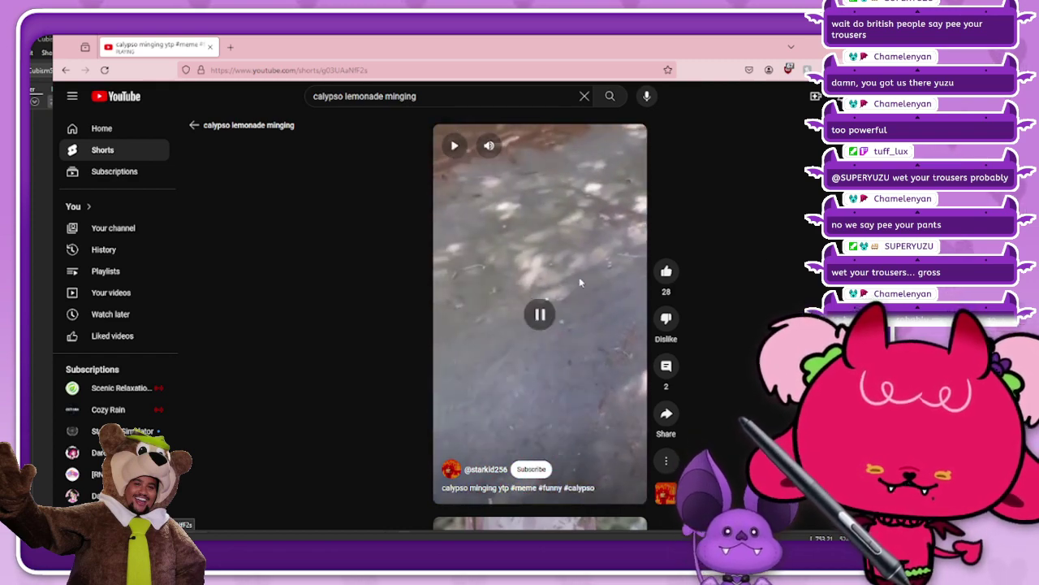
left_click(66, 70)
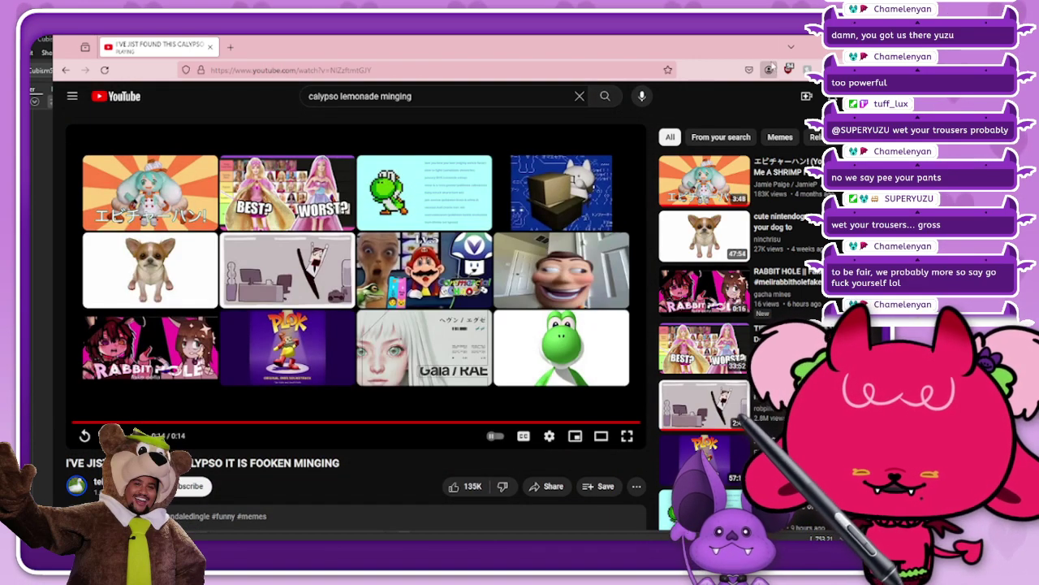
key("alt+Tab")
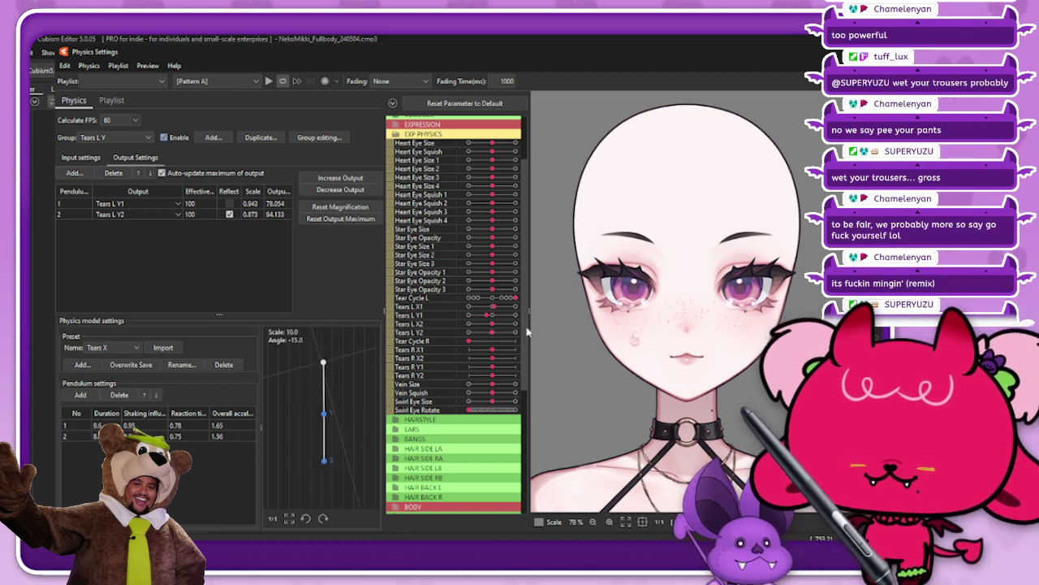
Expand the HEAD parameters and swing Angle X to its maximum to test how the tear reacts
scroll(492, 231, "up", 3)
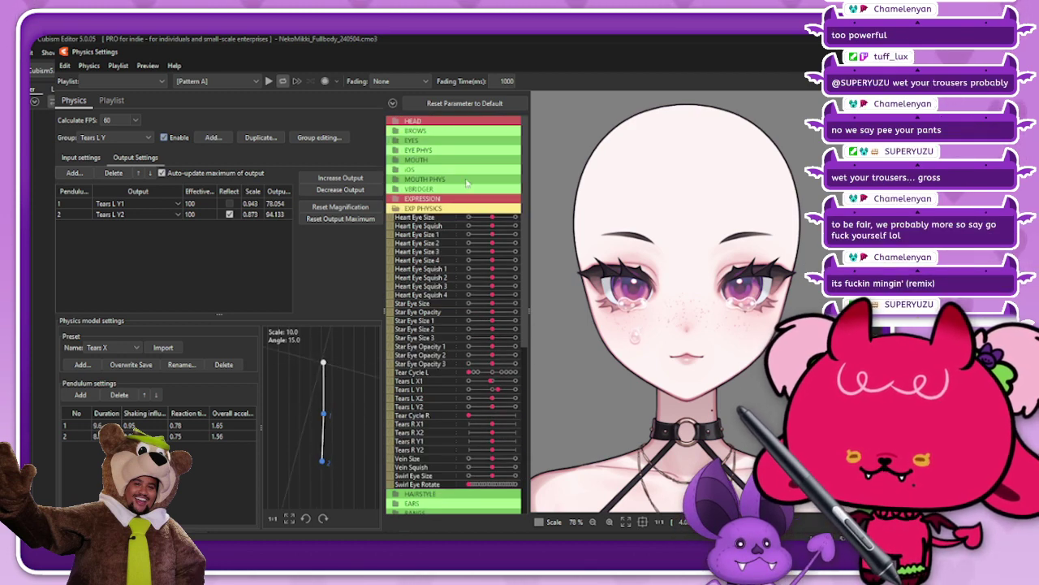
left_click(441, 121)
left_click_drag(492, 130, 549, 150)
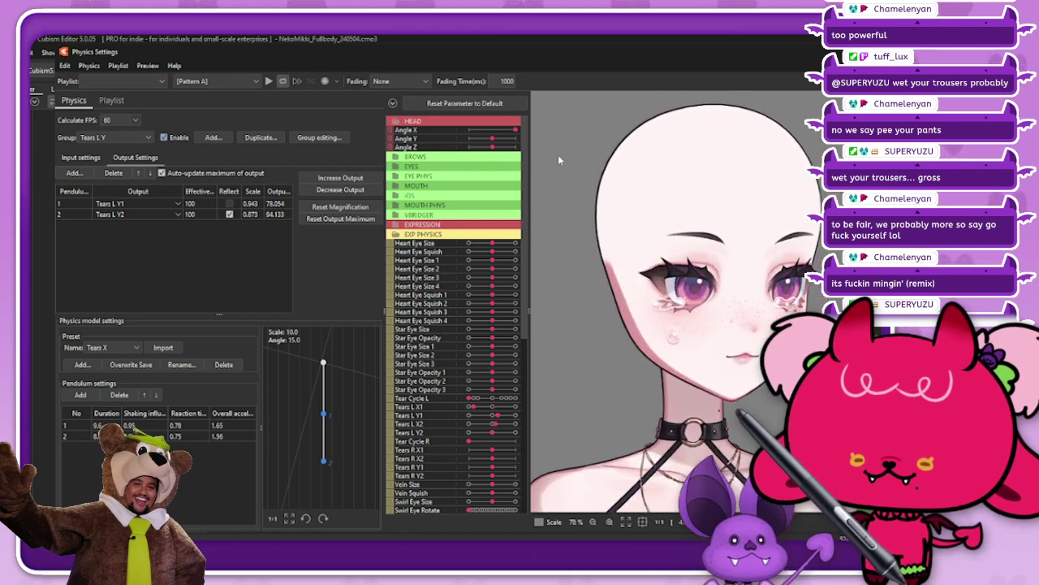
Set the Tears L X group's input angle normalization to a minimum of -15 and a maximum of 15
left_click(81, 156)
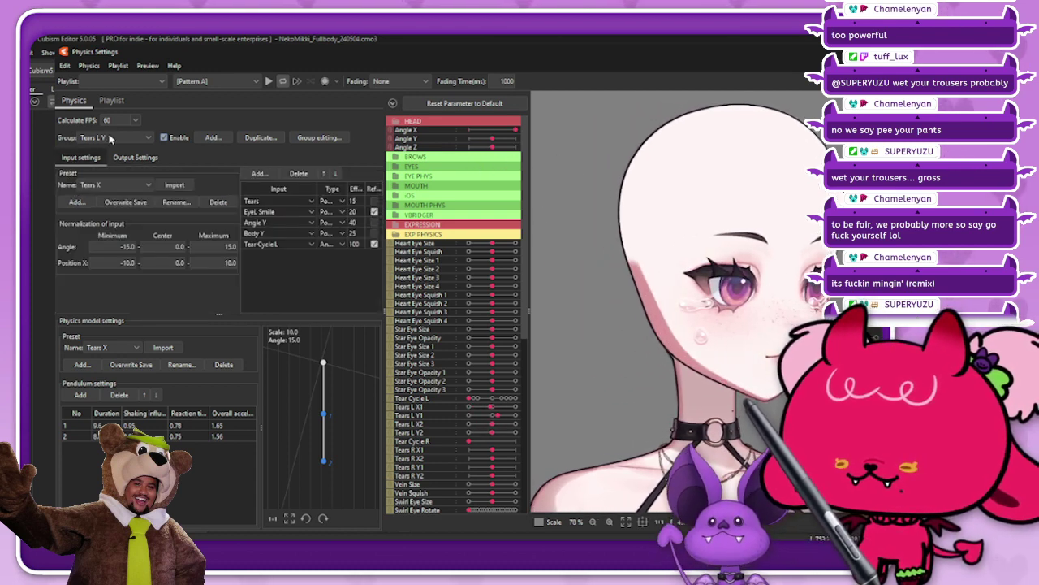
left_click(113, 137)
left_click(120, 290)
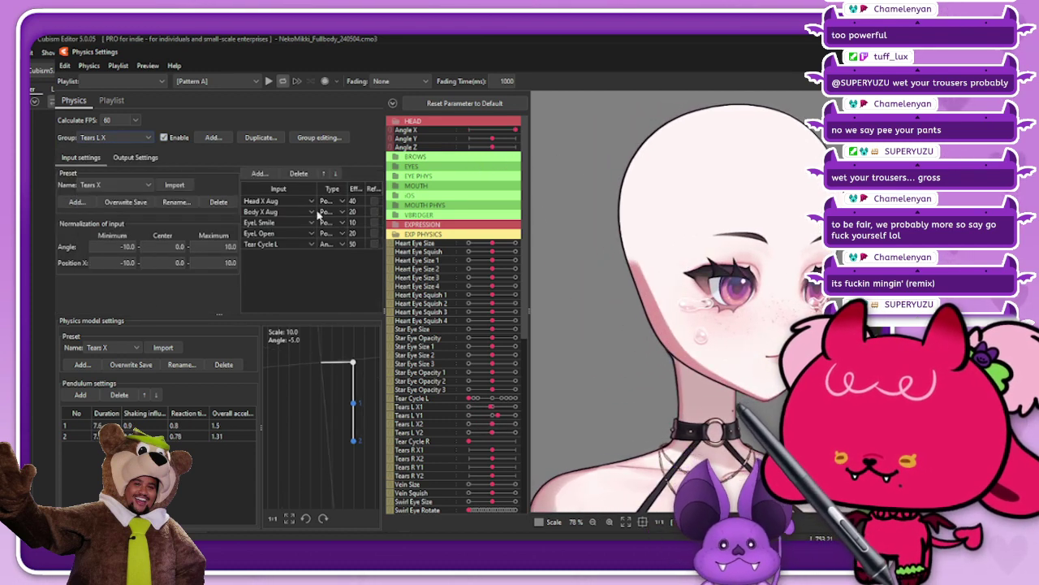
double_click(127, 246)
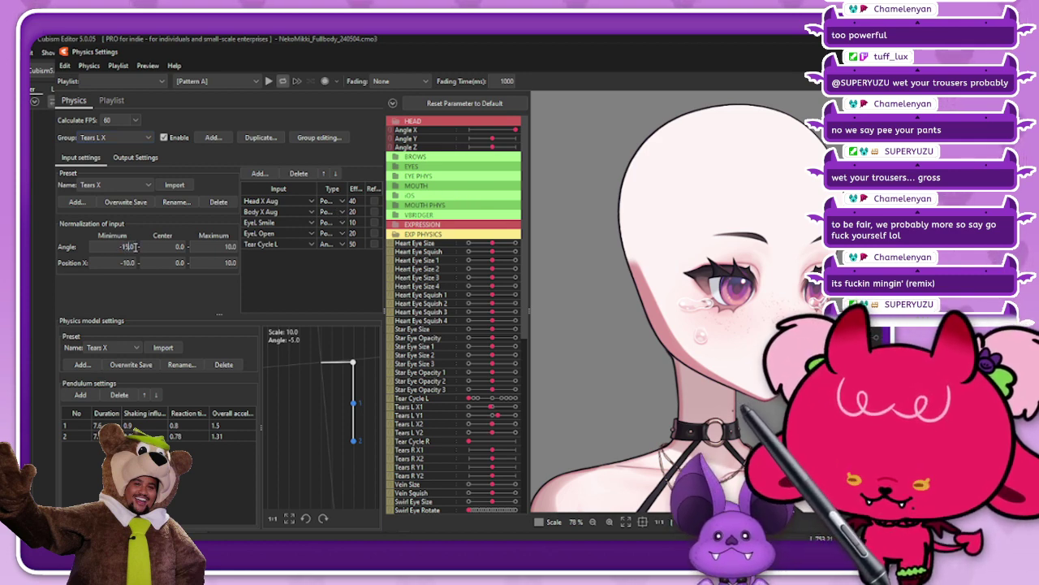
type("-15.0")
key("Return")
double_click(210, 247)
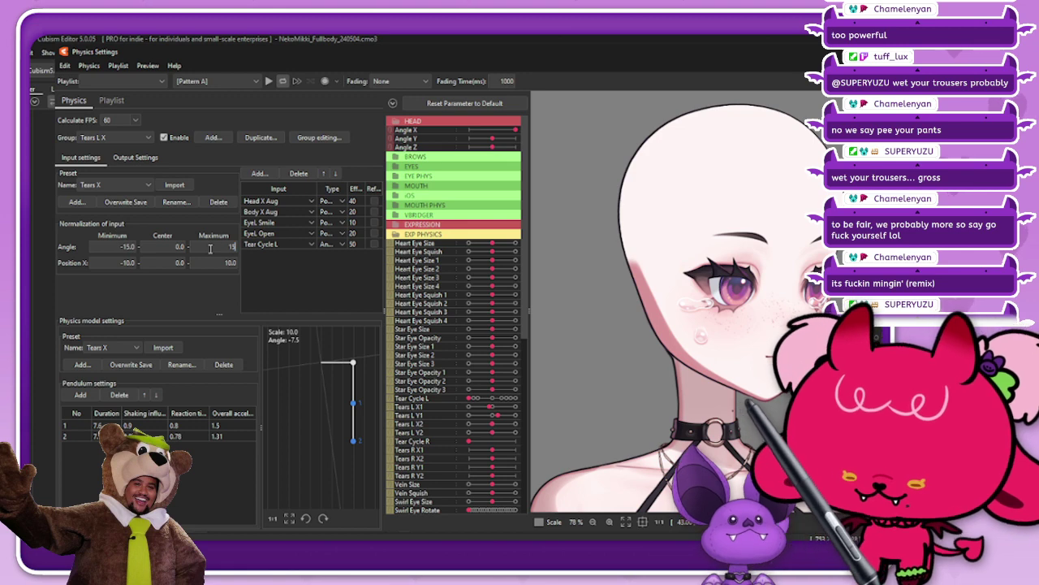
type("15")
Try reflecting the Tears L X1 output while swinging Angle X, and turn the reflection off again
left_click(135, 156)
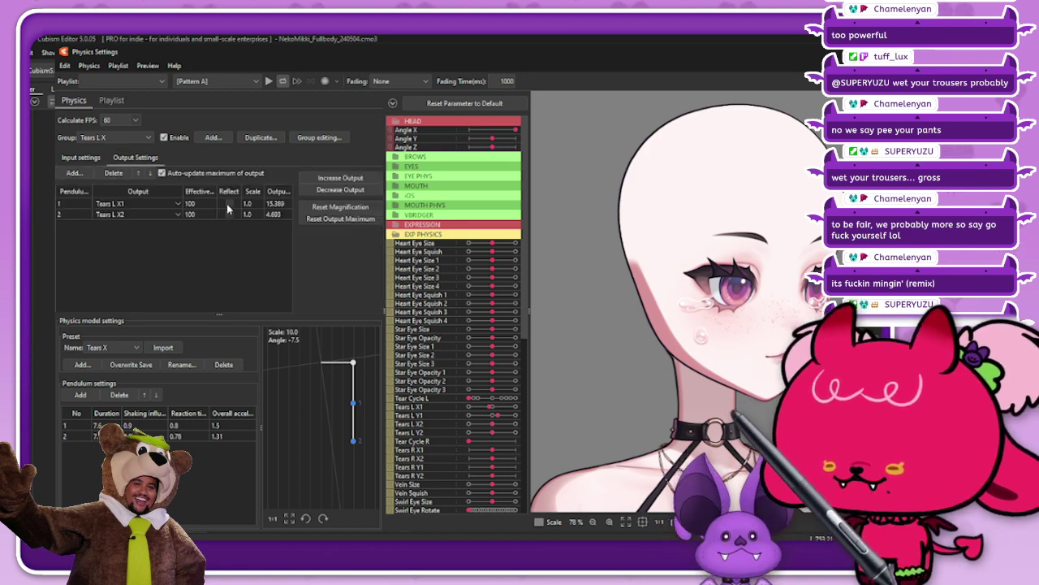
left_click(229, 203)
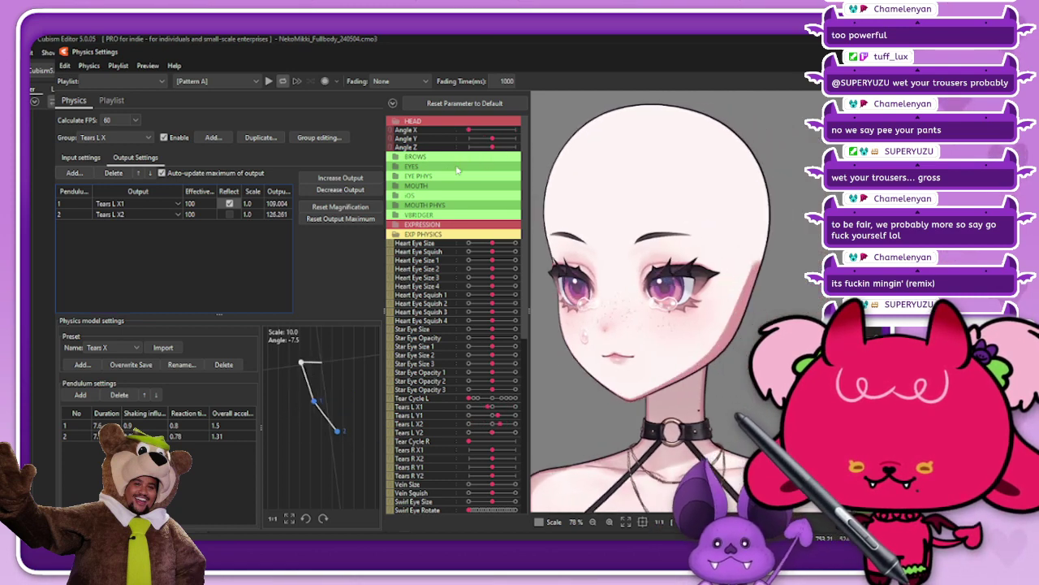
left_click(229, 203)
left_click_drag(514, 130, 465, 142)
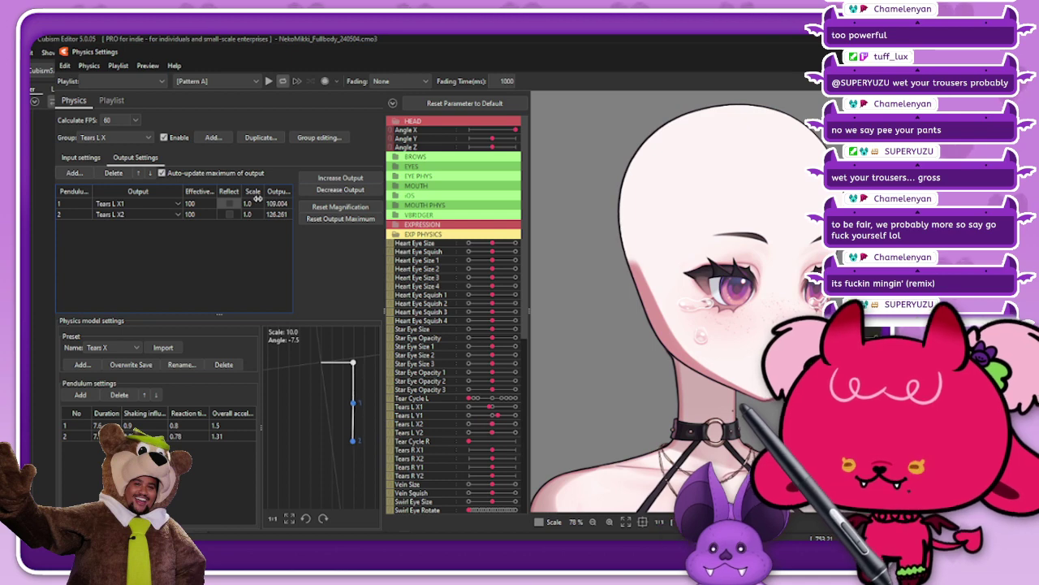
Review the Tears L X inputs, reset the parameters, scrub EyeL Open to test the physics, and close the physics settings
left_click(86, 159)
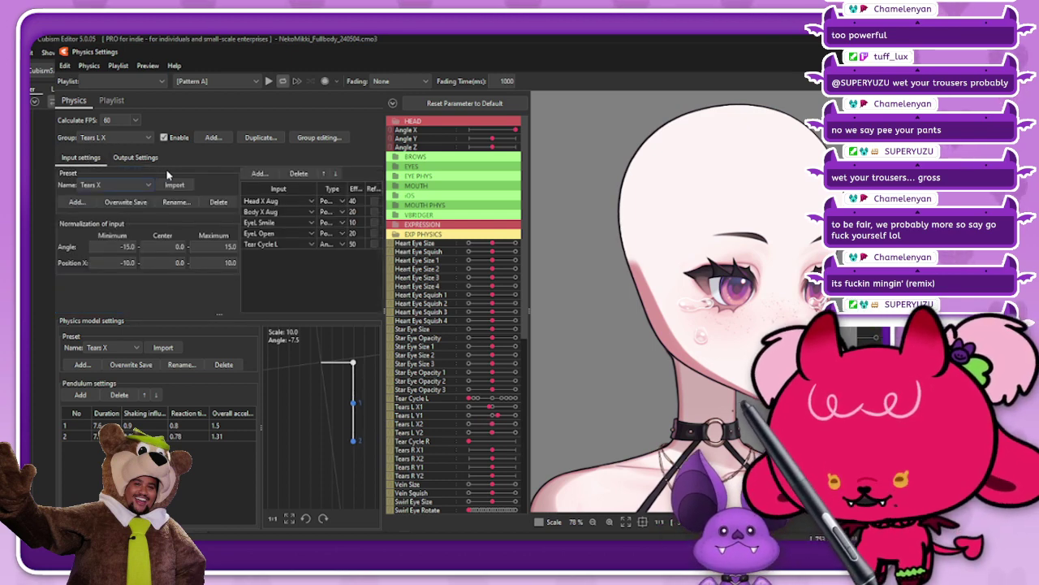
left_click(444, 168)
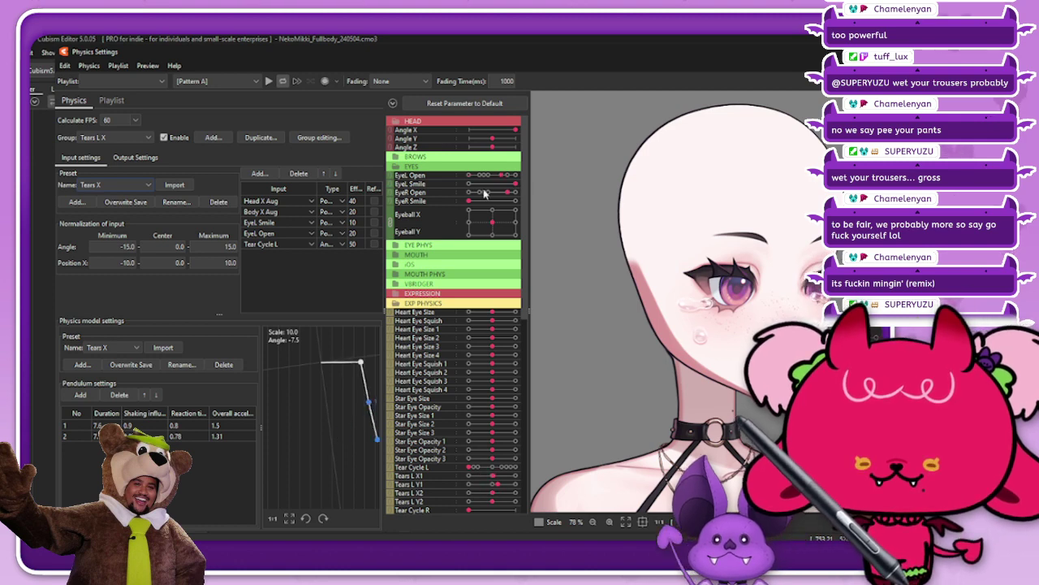
left_click(512, 105)
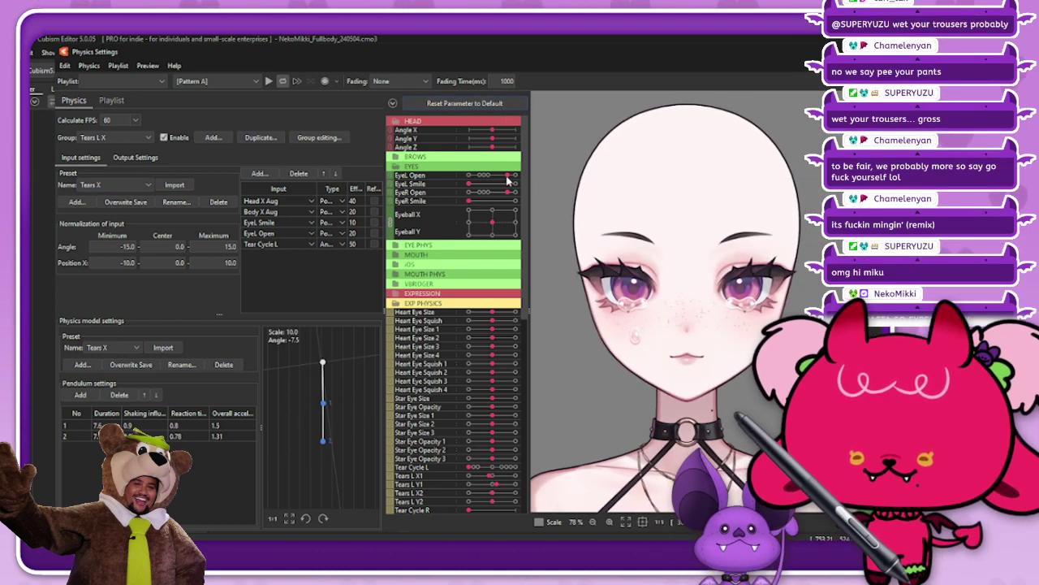
left_click_drag(507, 175, 468, 175)
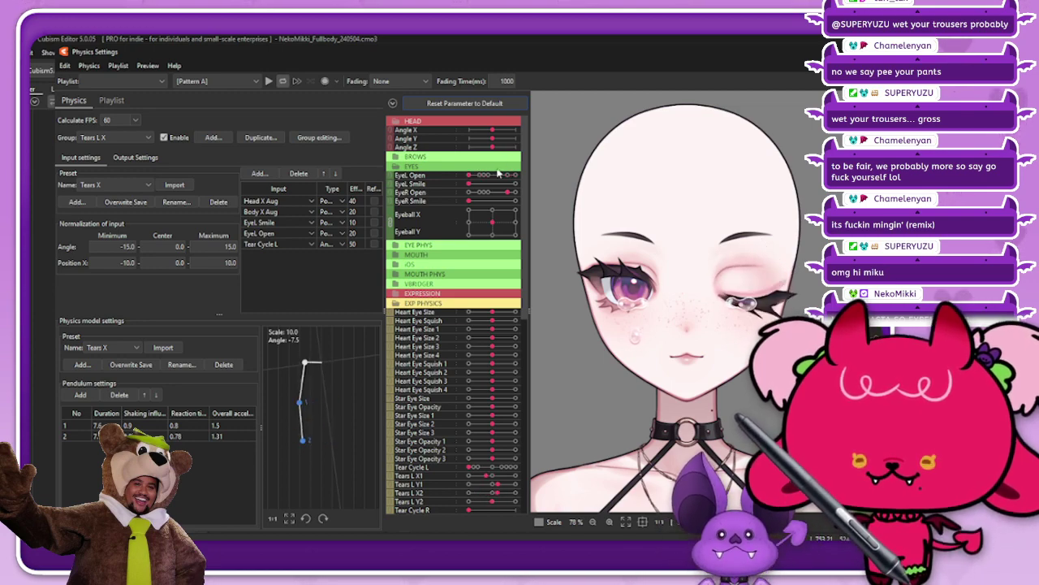
left_click_drag(471, 173, 523, 168)
key("Escape")
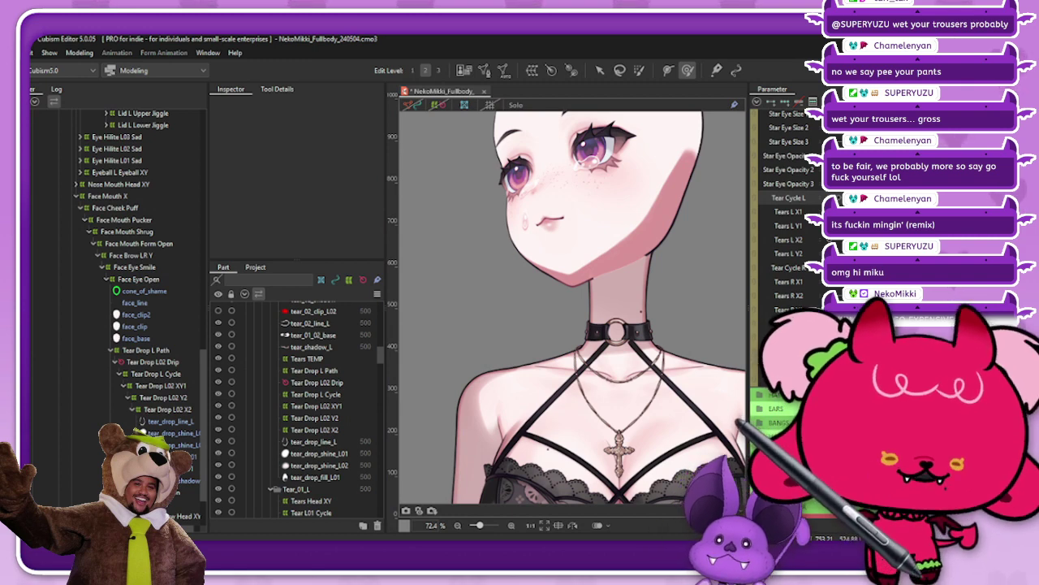
Return the model to its default pose and examine the deformer tree around Tear Drop L Path, Eye L Head XY and Tears Head XY
left_click(789, 122)
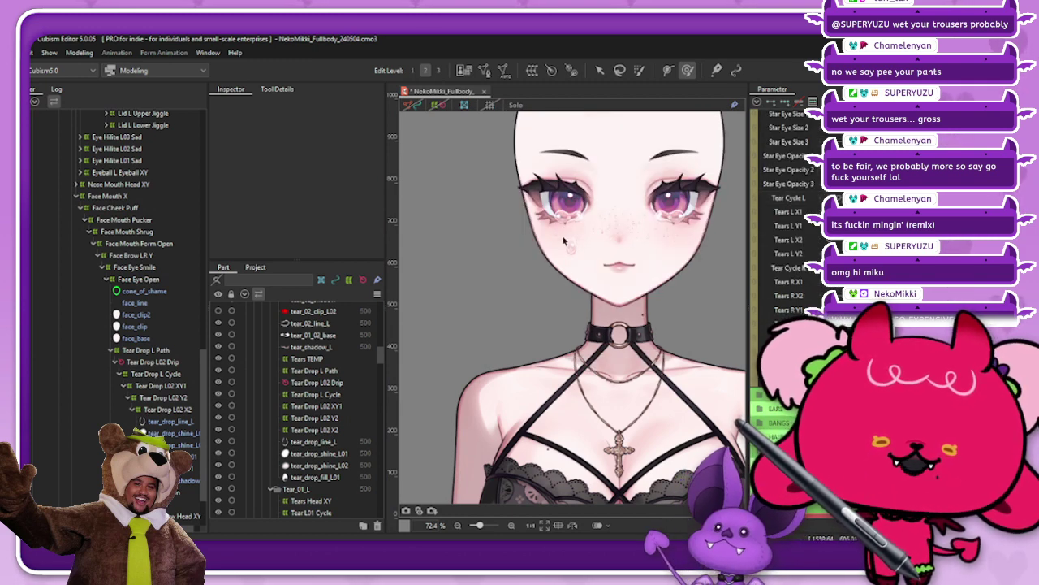
scroll(168, 357, "down", 2)
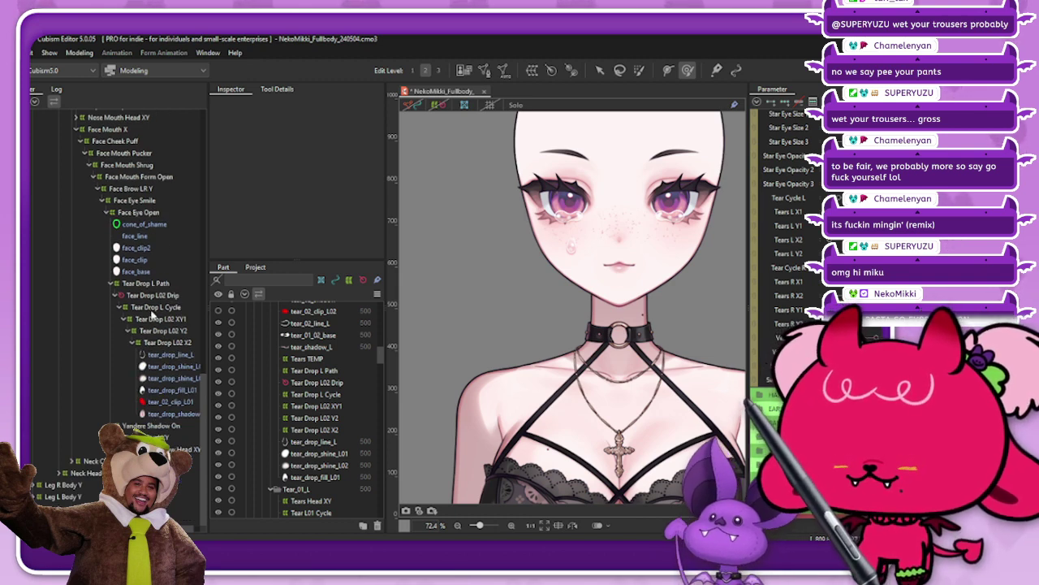
scroll(151, 317, "up", 1)
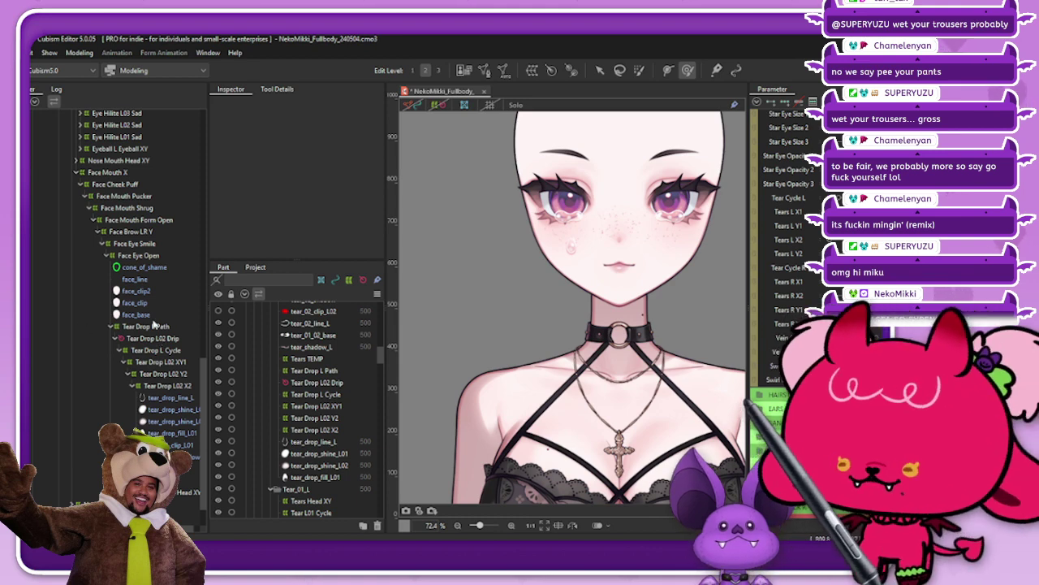
left_click(156, 325)
scroll(156, 326, "up", 6)
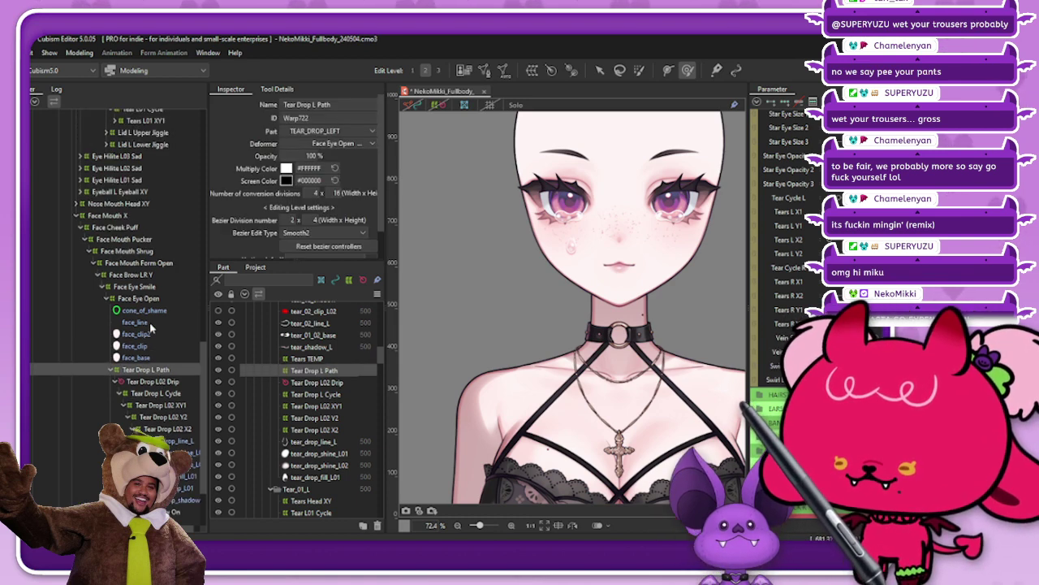
scroll(156, 326, "up", 5)
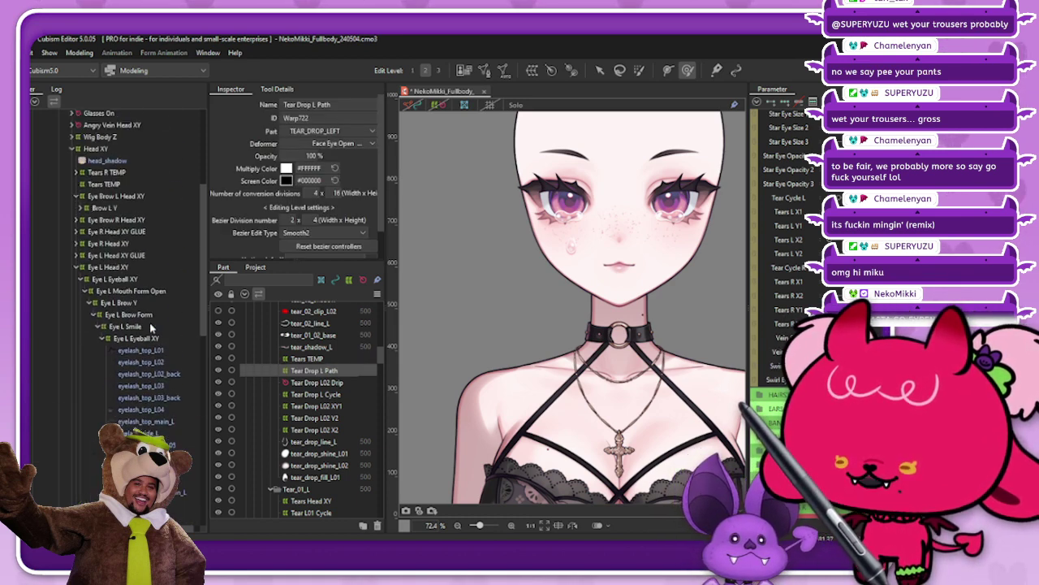
scroll(150, 327, "down", 1)
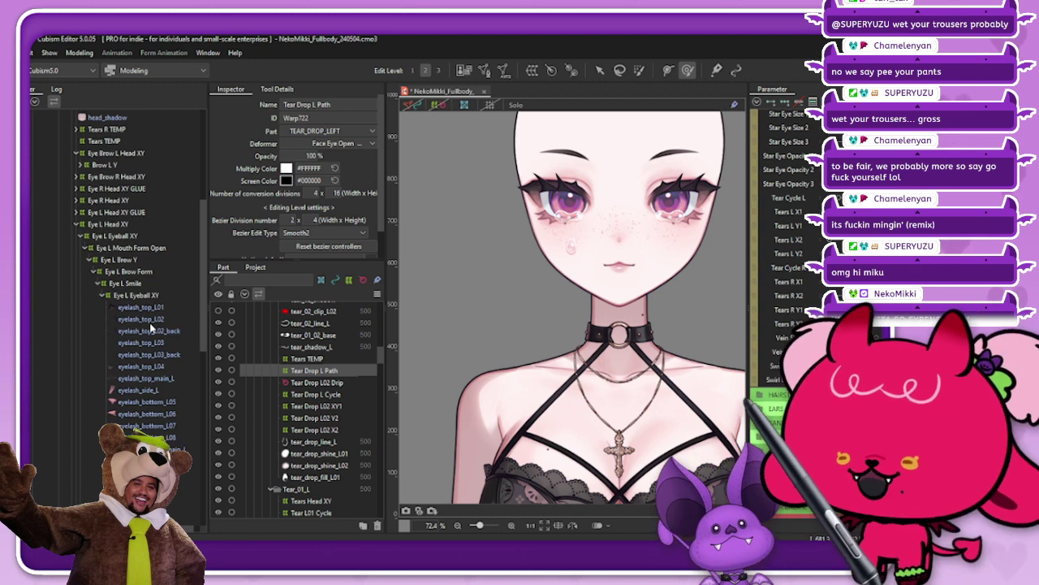
left_click(128, 227)
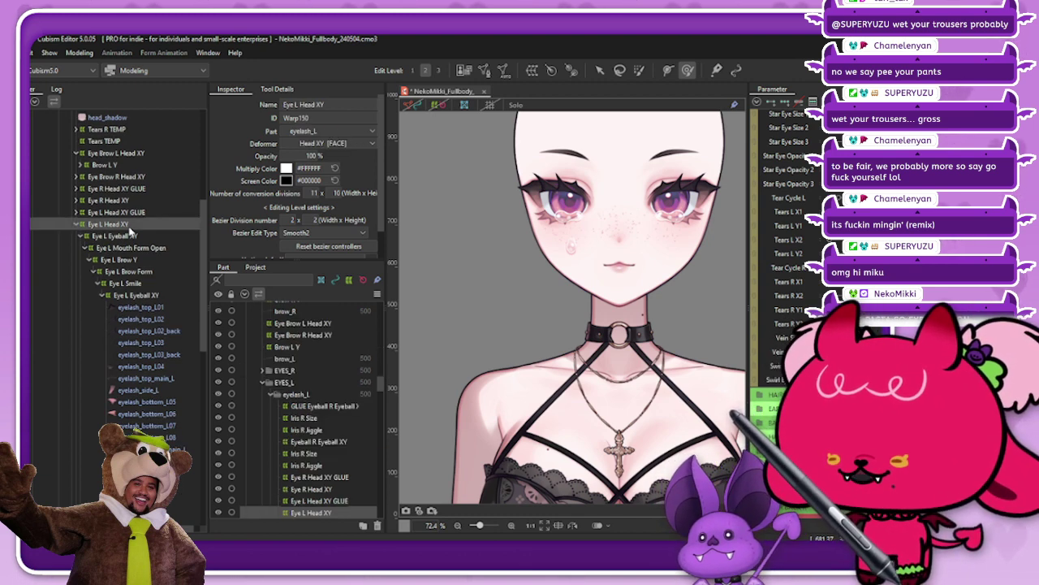
scroll(169, 349, "down", 2)
left_click(152, 398)
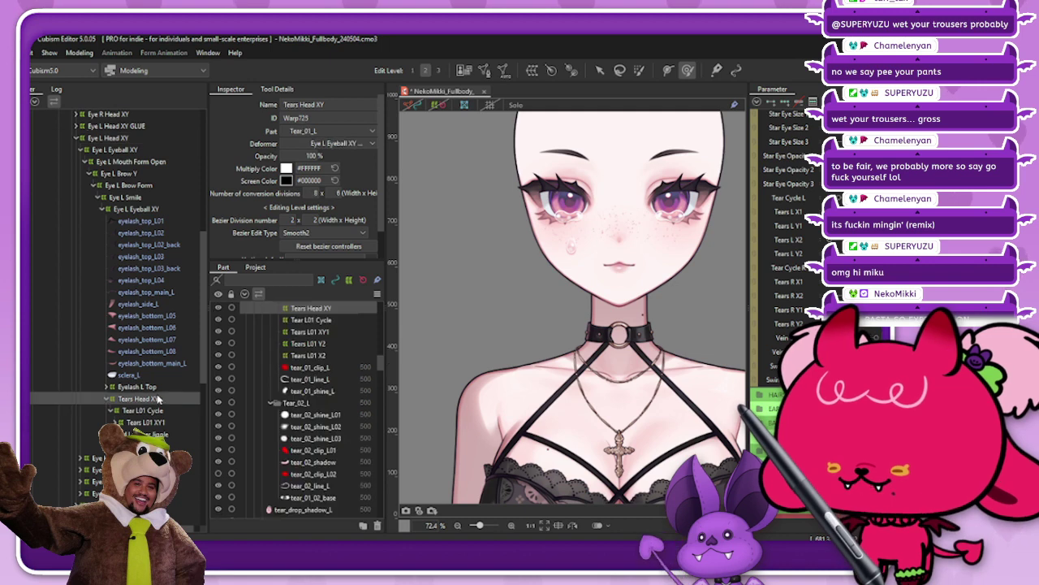
Create a warp deformer named Tear L Eye Open as parent of Tear L01 Cycle, and shrink it slightly around the tear
left_click(159, 409)
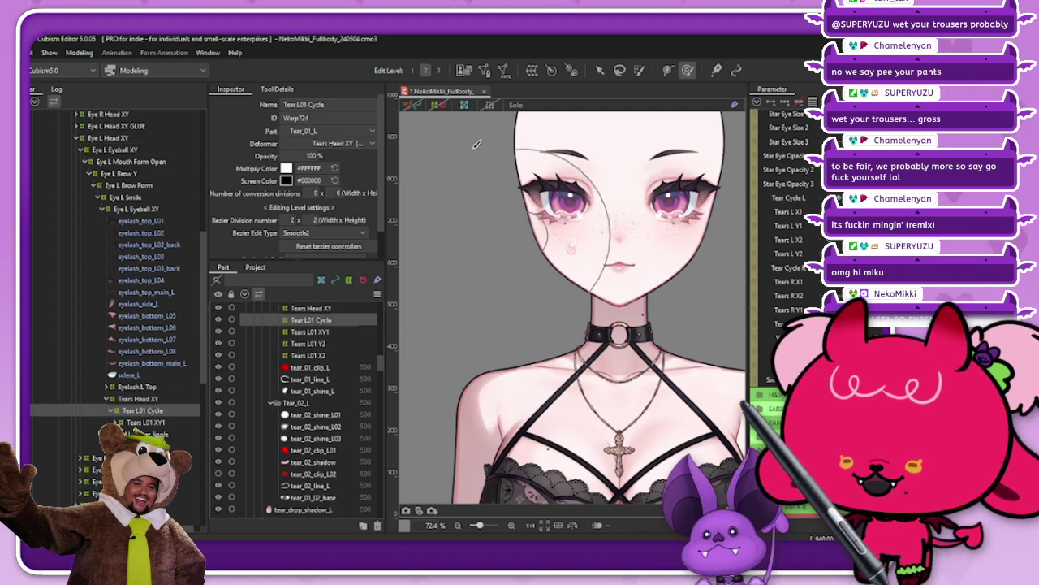
scroll(670, 202, "up", 2)
scroll(670, 203, "up", 1)
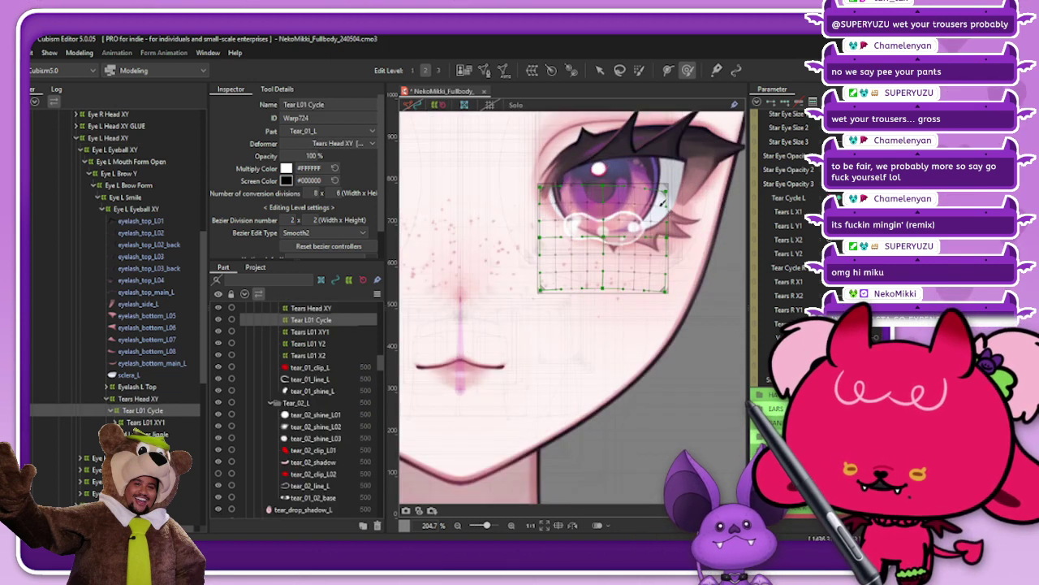
left_click(170, 421)
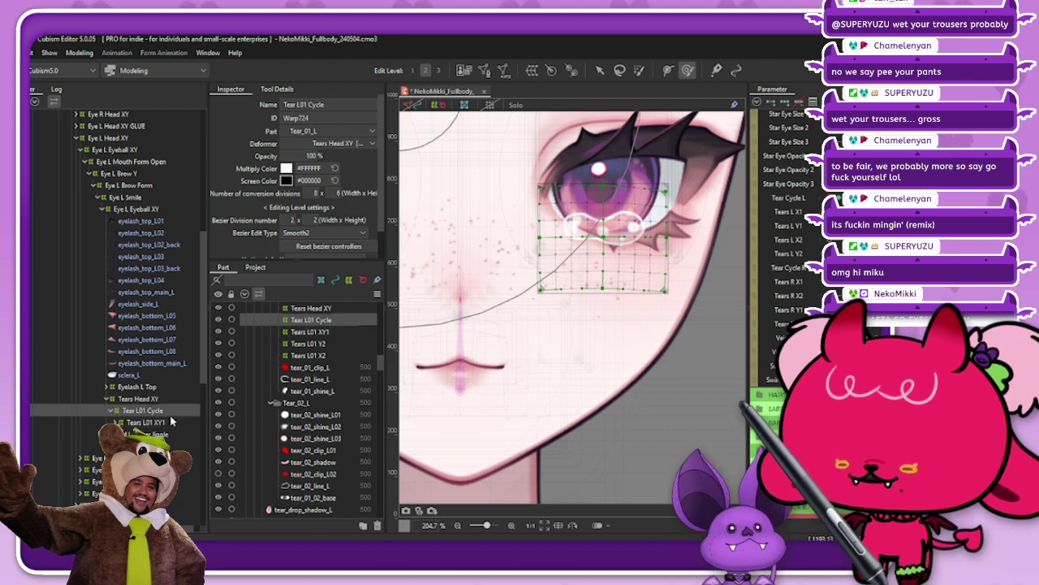
left_click(170, 412)
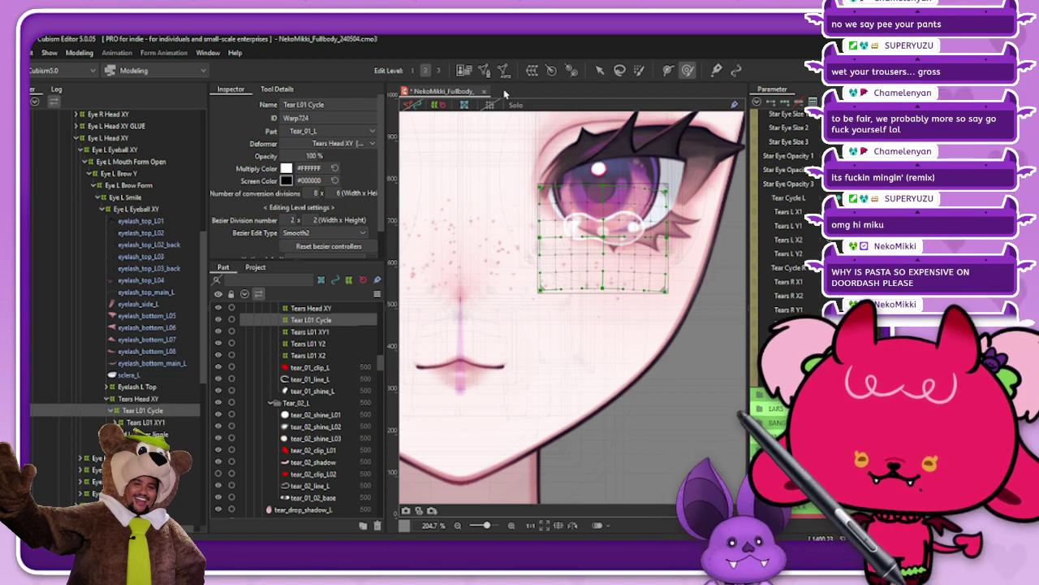
left_click(532, 69)
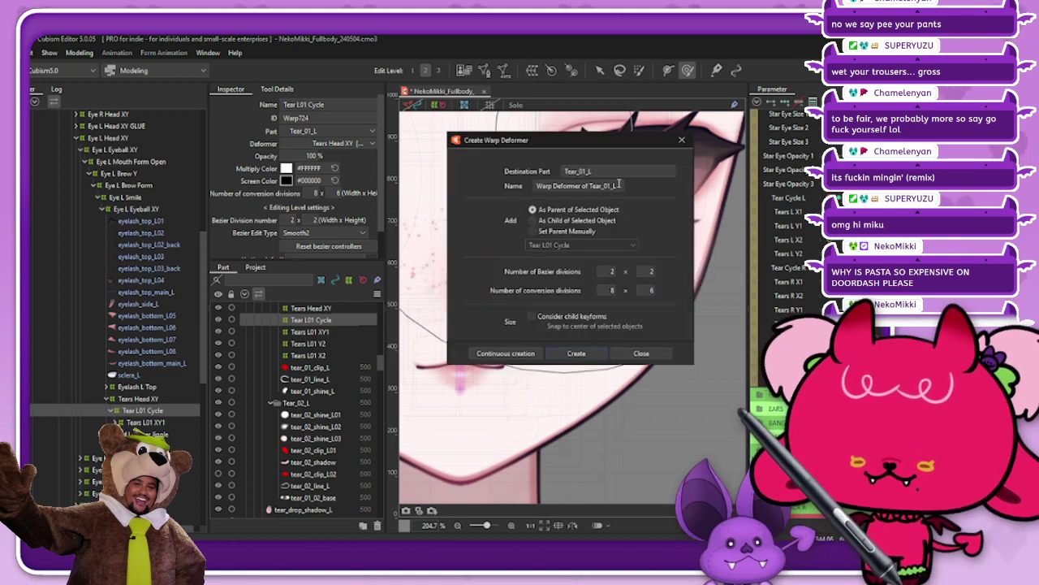
left_click_drag(619, 184, 501, 185)
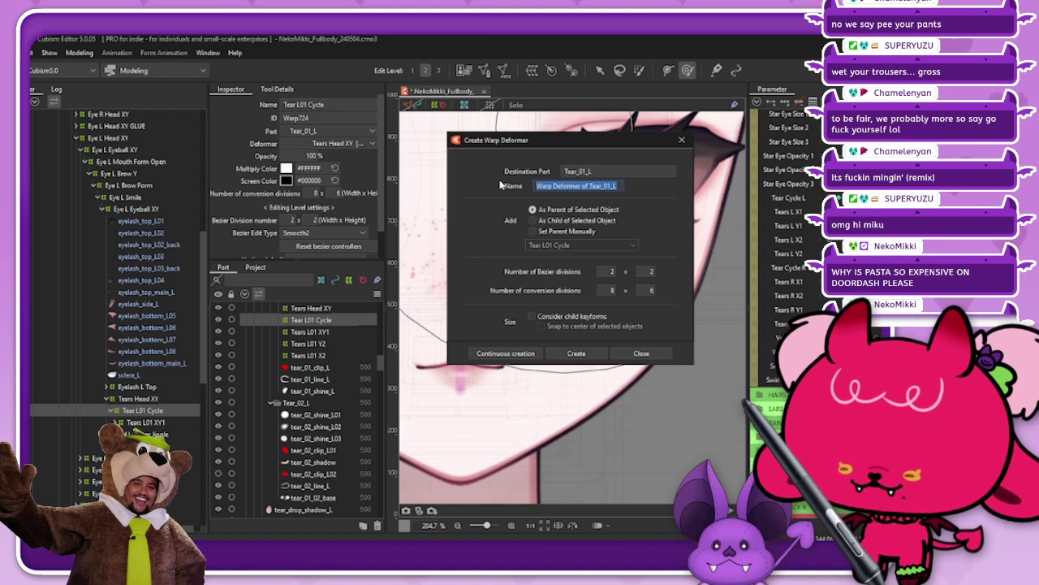
type("Eye Open")
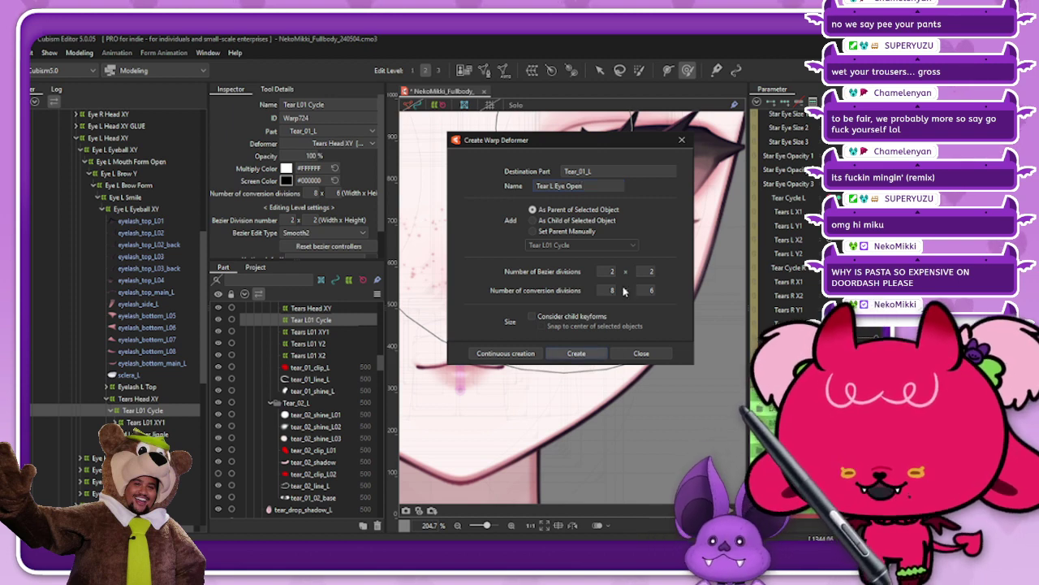
key("Return")
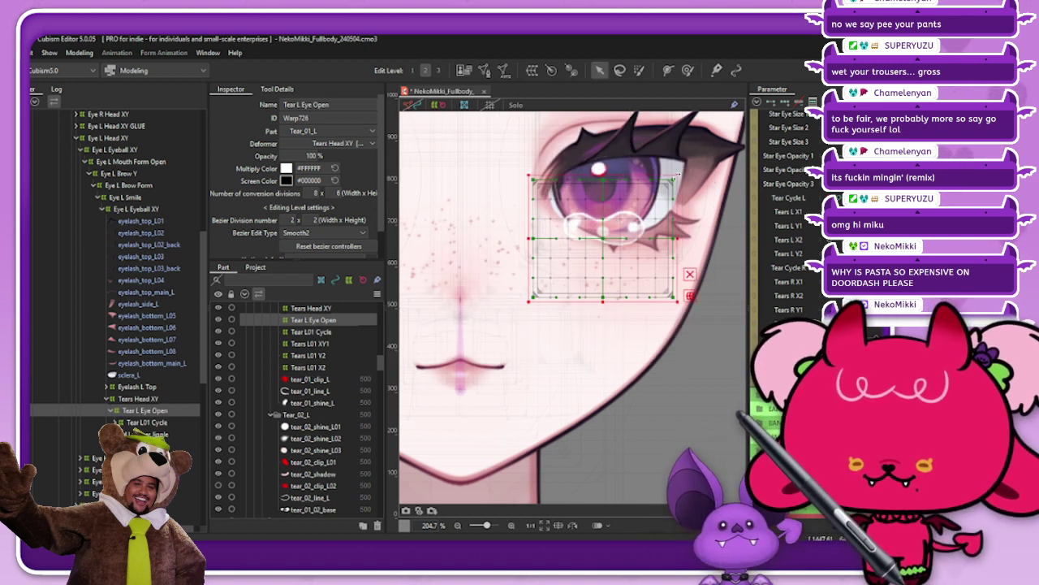
left_click_drag(678, 174, 672, 178)
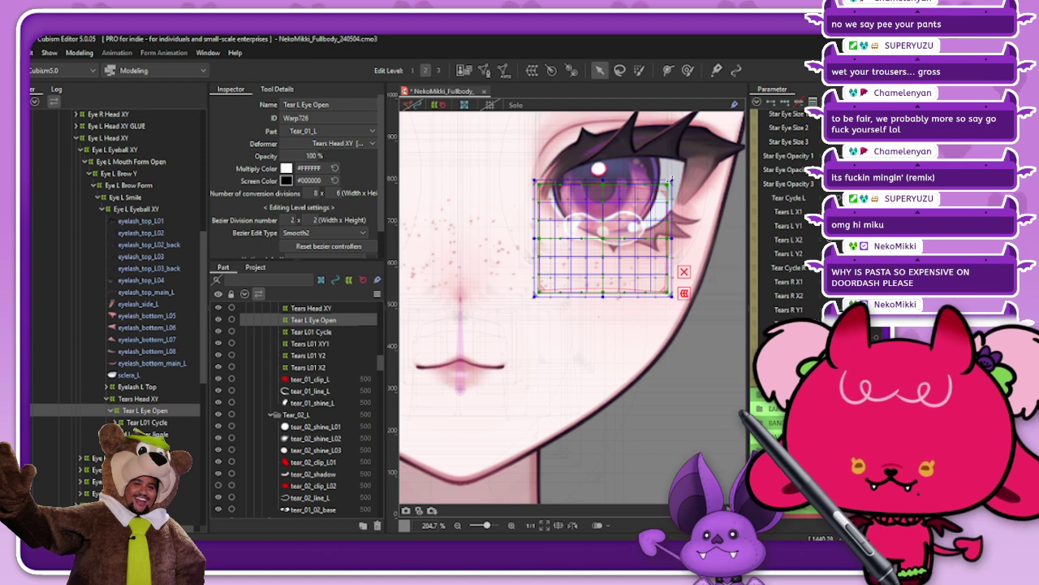
scroll(794, 249, "up", 5)
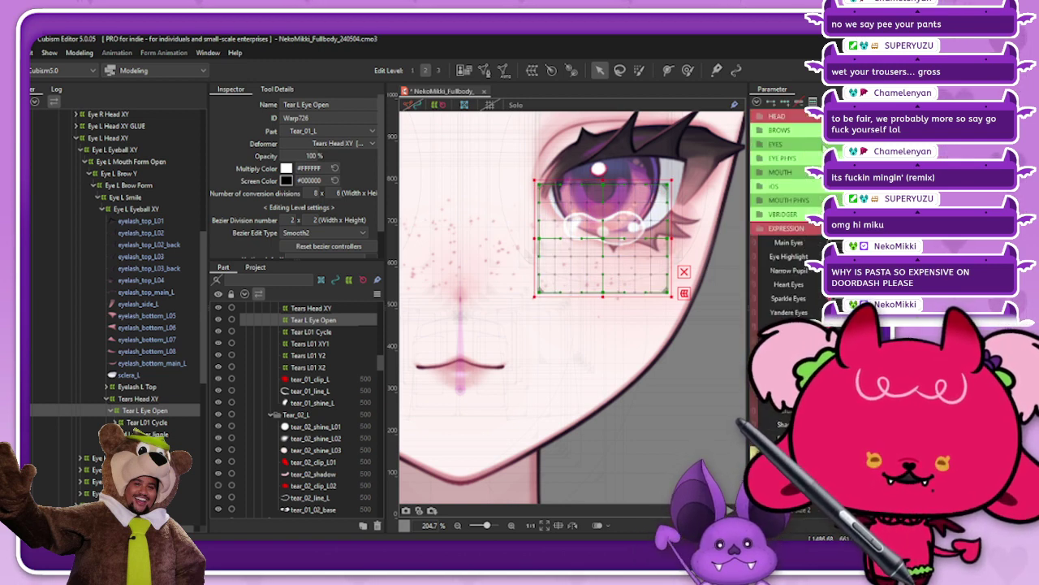
Close the left eye with EyeL Open, widen the Tear L Eye Open warp on both sides and lower its centre slightly
left_click(775, 144)
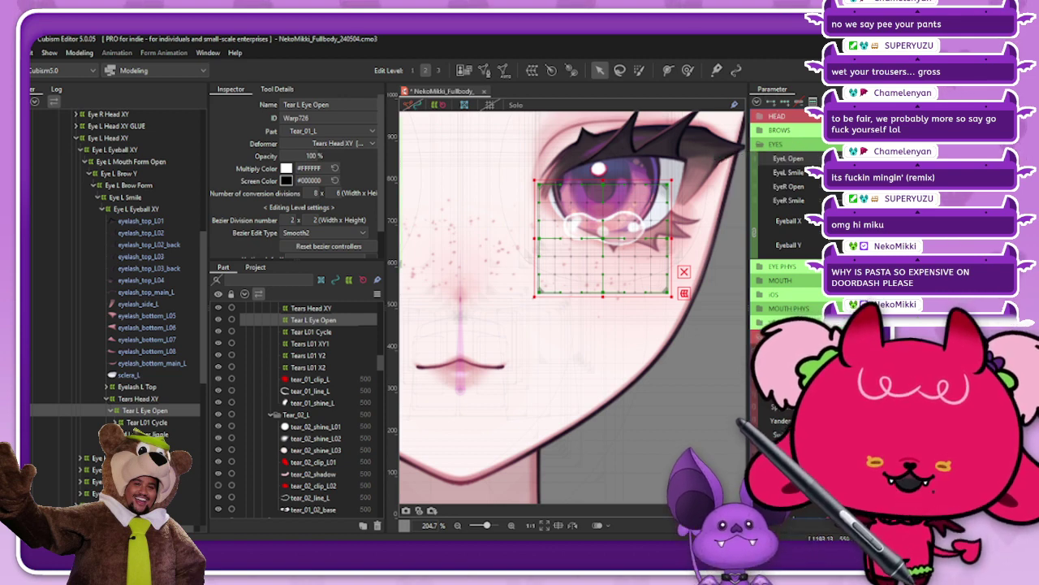
left_click(822, 158)
left_click_drag(668, 240, 676, 241)
left_click_drag(540, 239, 533, 240)
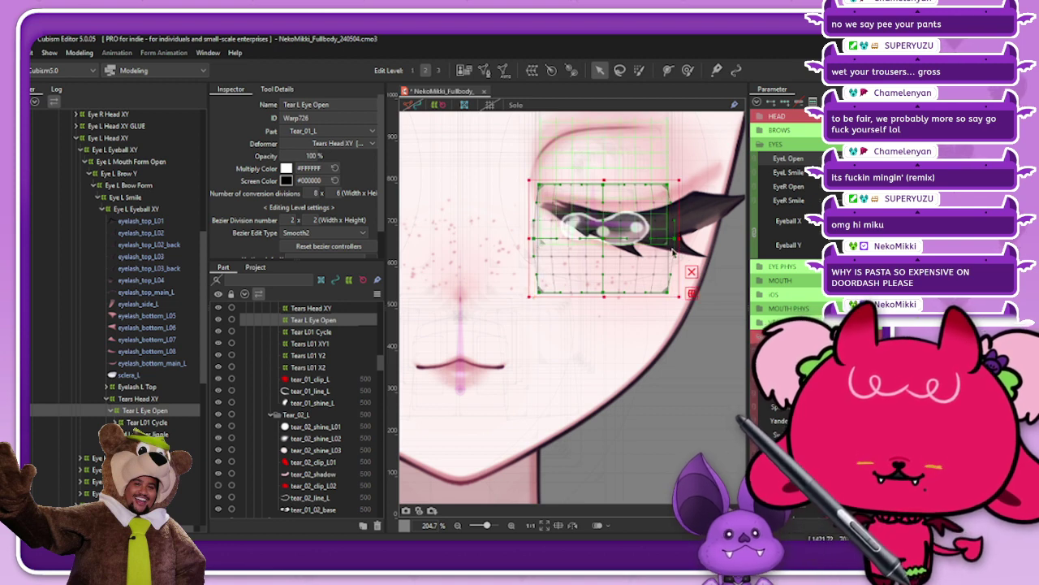
left_click(713, 236)
left_click_drag(604, 238, 605, 243)
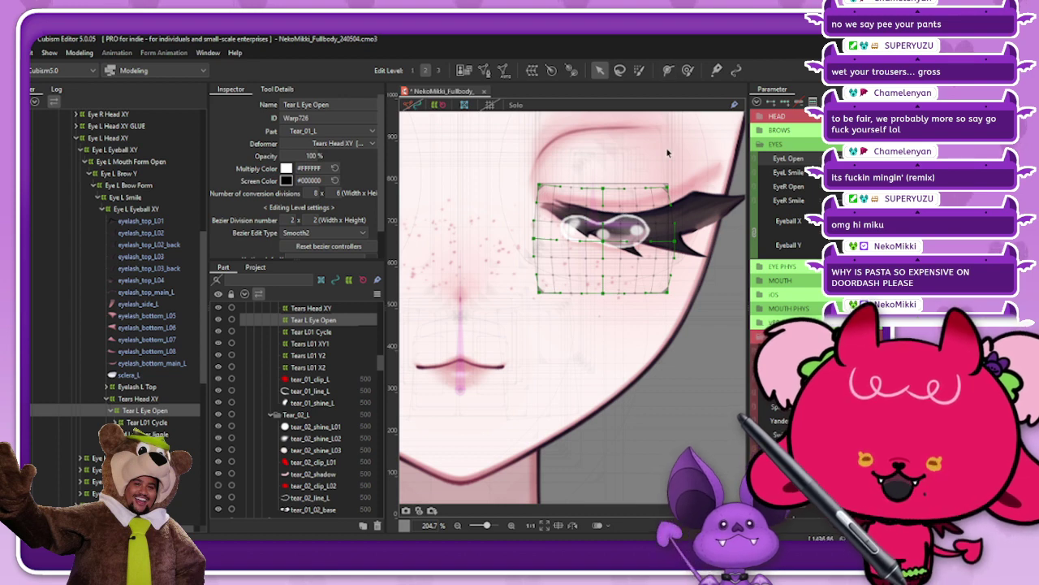
Reshape the outer part of the tear warp with the deform brush, undo the stroke at its lower inner corner, and scrub EyeL Open
left_click(687, 70)
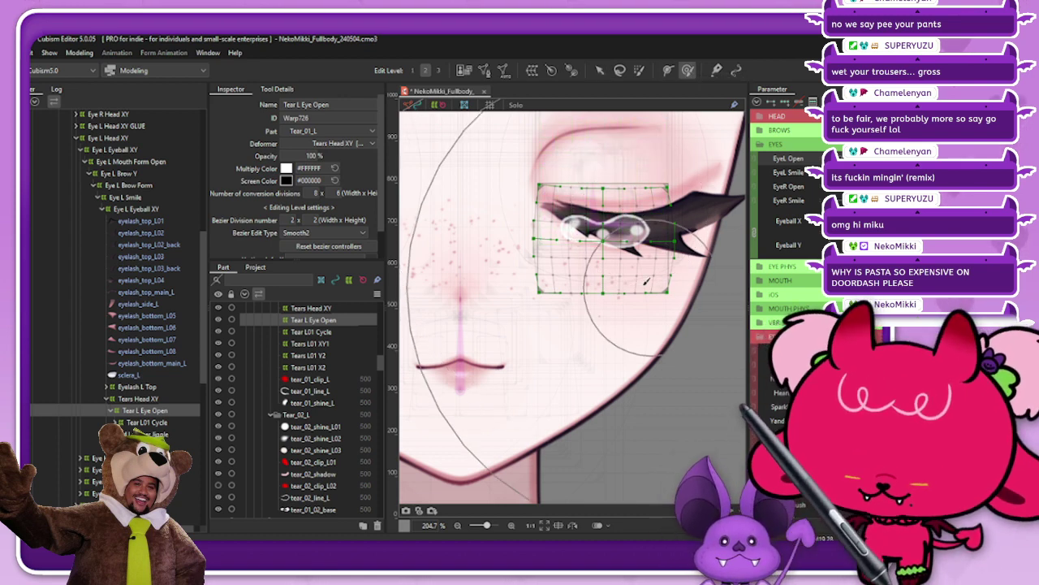
mouse_move(646, 283)
left_mouse_down()
mouse_move(613, 260)
mouse_move(635, 221)
mouse_move(621, 227)
mouse_move(656, 231)
left_mouse_up()
left_click(886, 158)
left_click_drag(885, 158, 822, 158)
left_click_drag(549, 285, 554, 292)
key("ctrl+z")
mouse_move(821, 159)
left_mouse_down()
mouse_move(885, 159)
mouse_move(821, 159)
mouse_move(854, 159)
mouse_move(812, 179)
mouse_move(873, 170)
mouse_move(810, 176)
left_mouse_up()
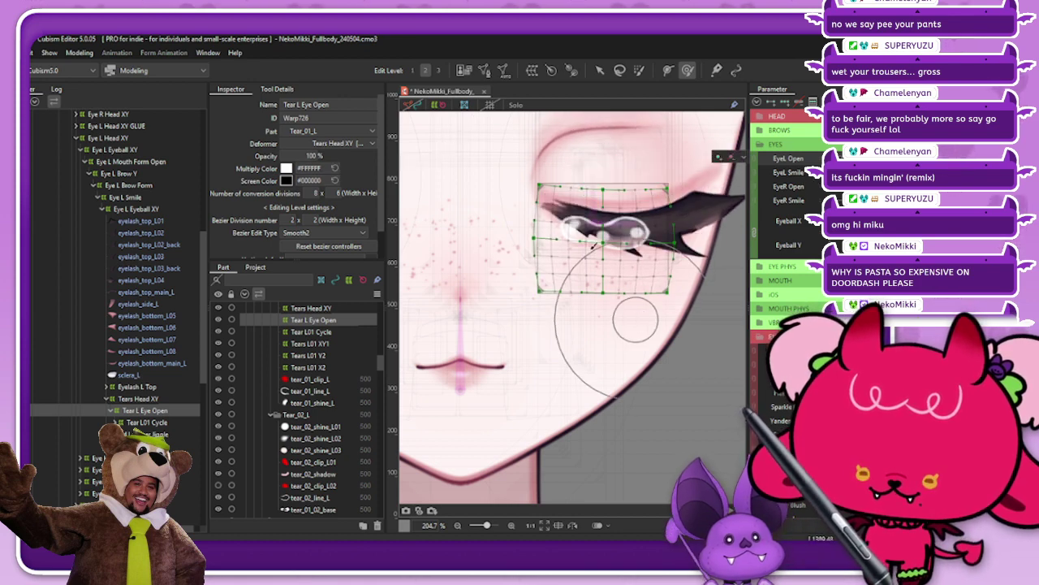
Raise the lower edge of the Tear L Eye Open warp slightly and stretch its outer side towards the lash corner
left_click(599, 71)
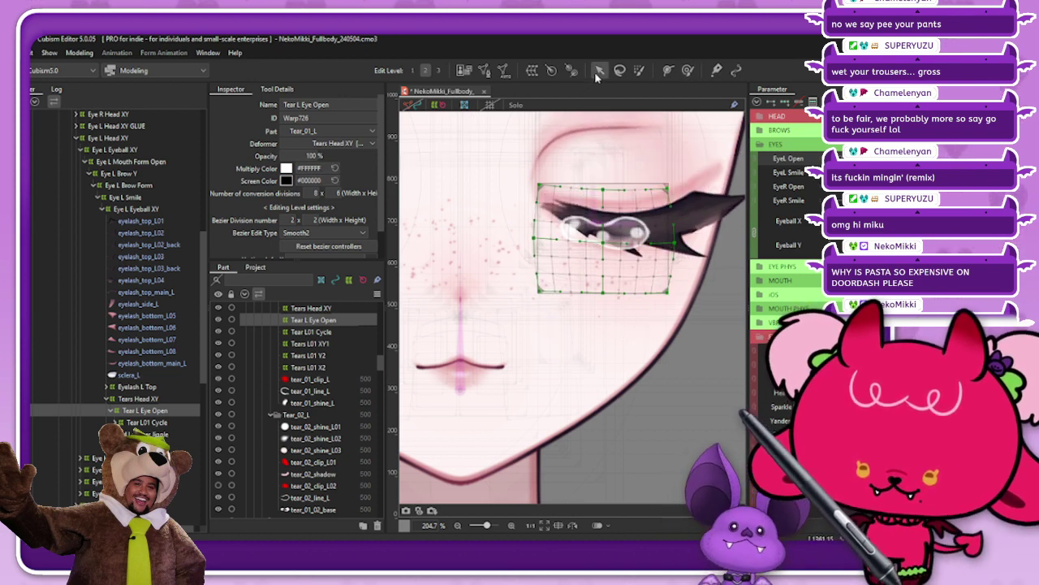
left_click(142, 400)
left_click(161, 411)
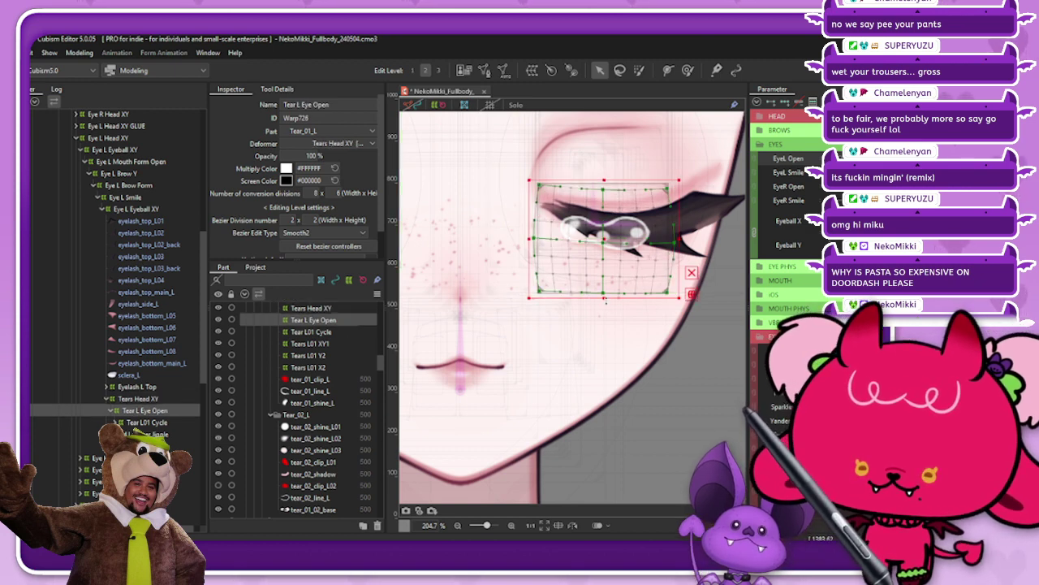
left_click_drag(606, 298, 608, 297)
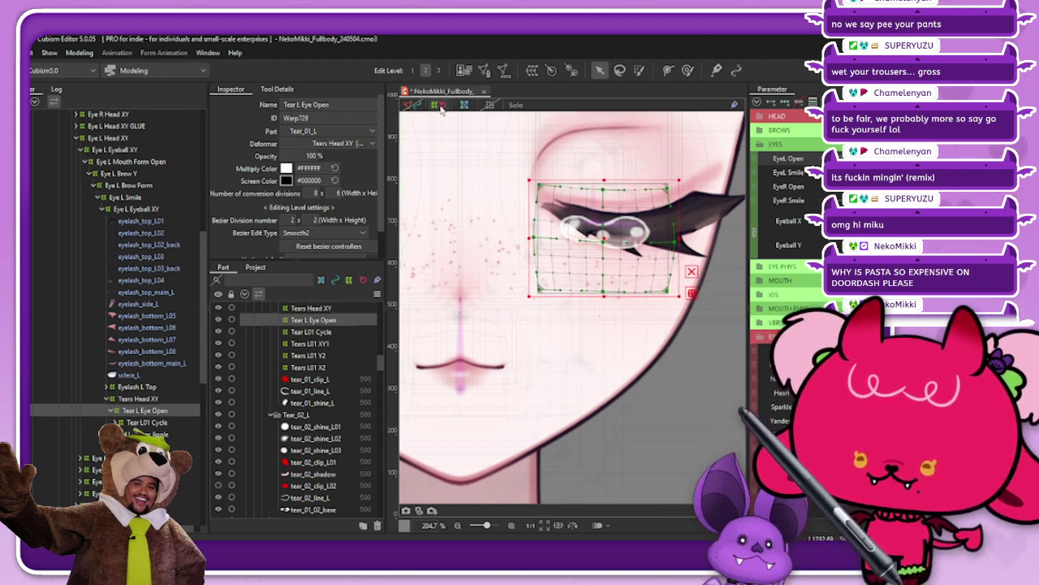
left_click(530, 121)
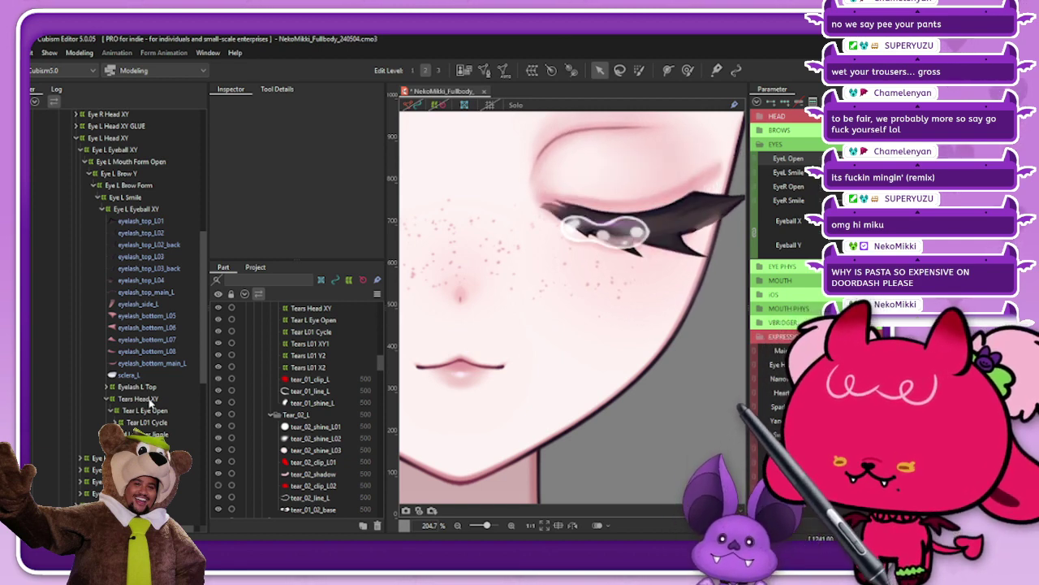
left_click(148, 410)
left_click(440, 107)
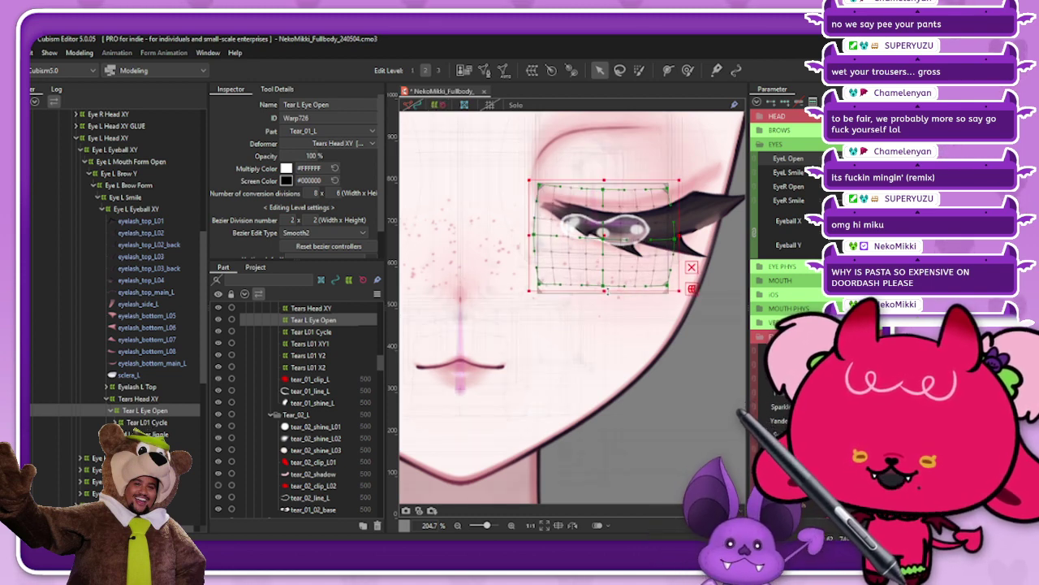
left_click_drag(679, 235, 683, 236)
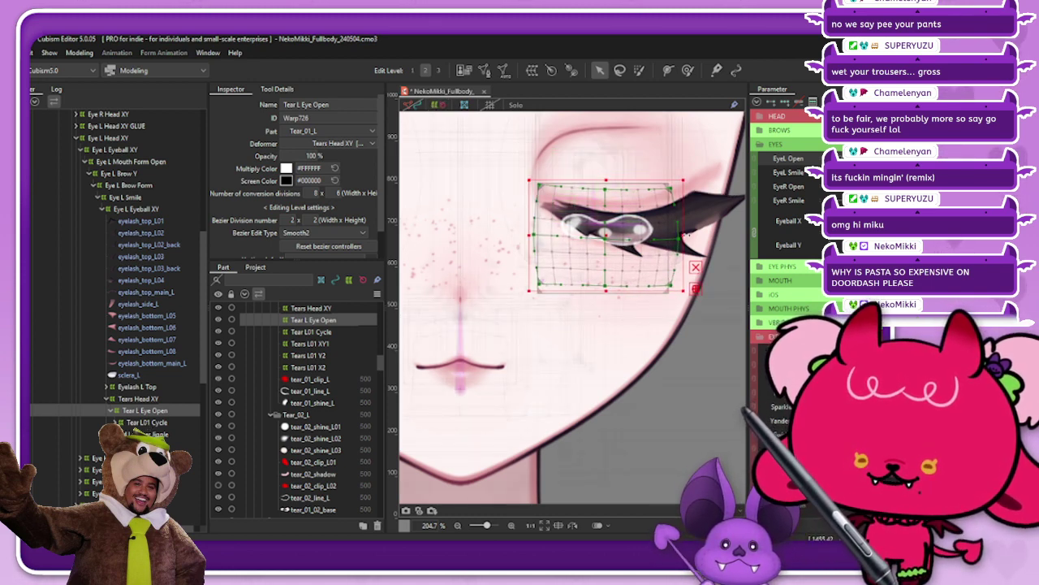
Bend the outer half of the tear warp down along the closed lash with the deform brush, and scrub EyeL Open with deformers hidden
left_click(687, 70)
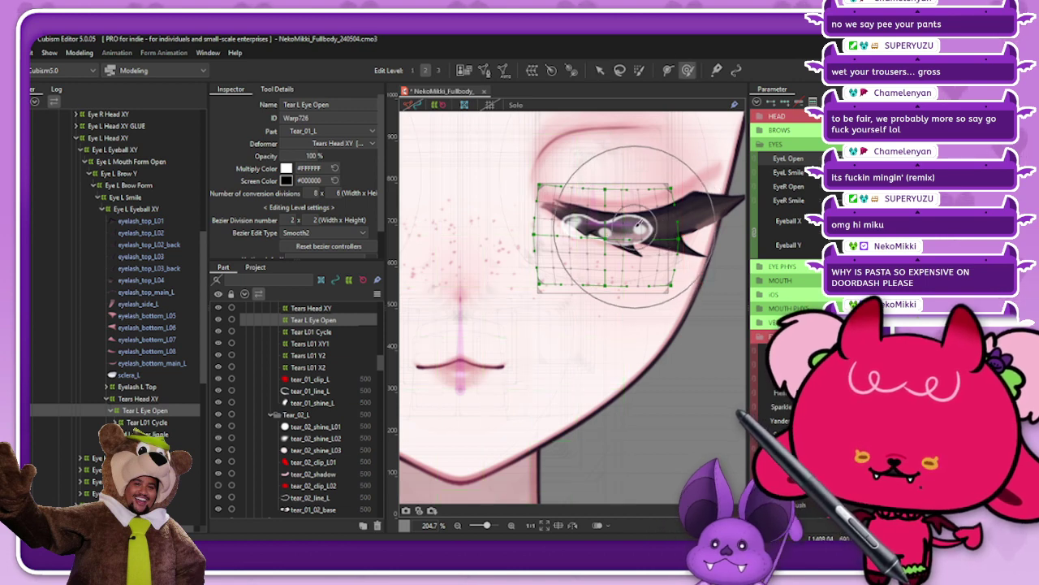
left_click_drag(672, 194, 674, 200)
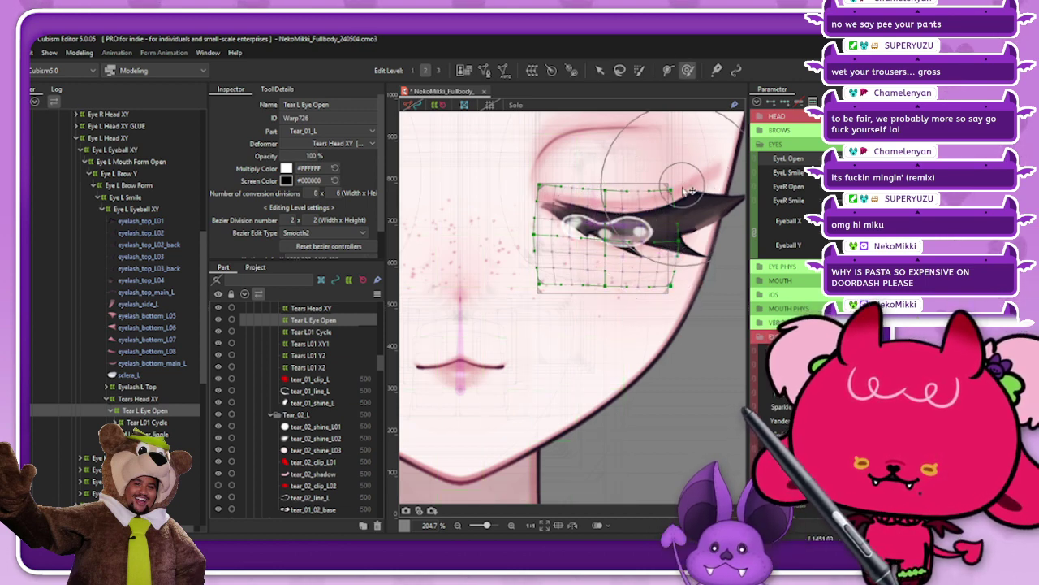
left_click_drag(641, 238, 646, 245)
left_click(599, 70)
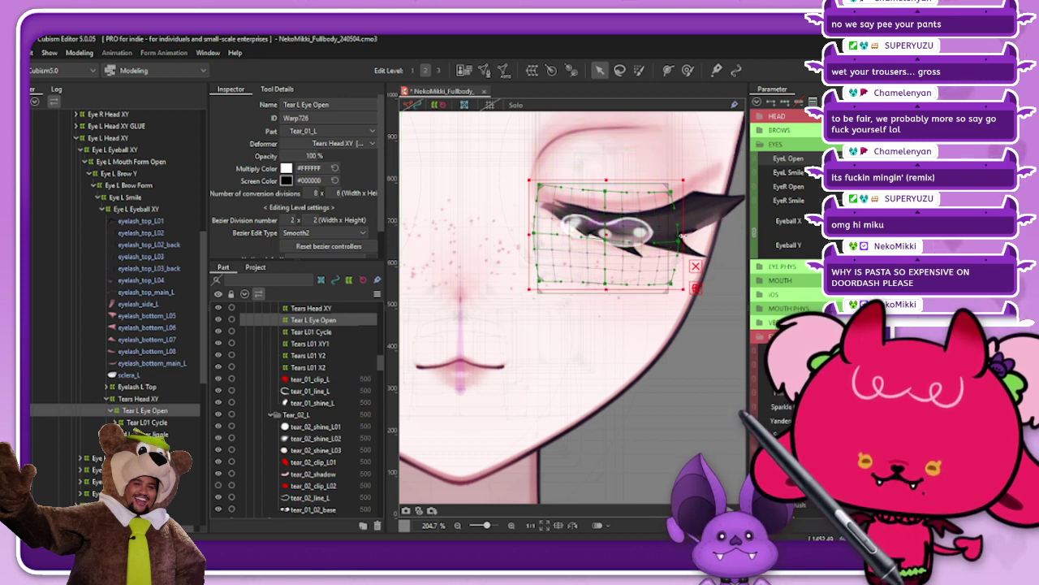
left_click(441, 105)
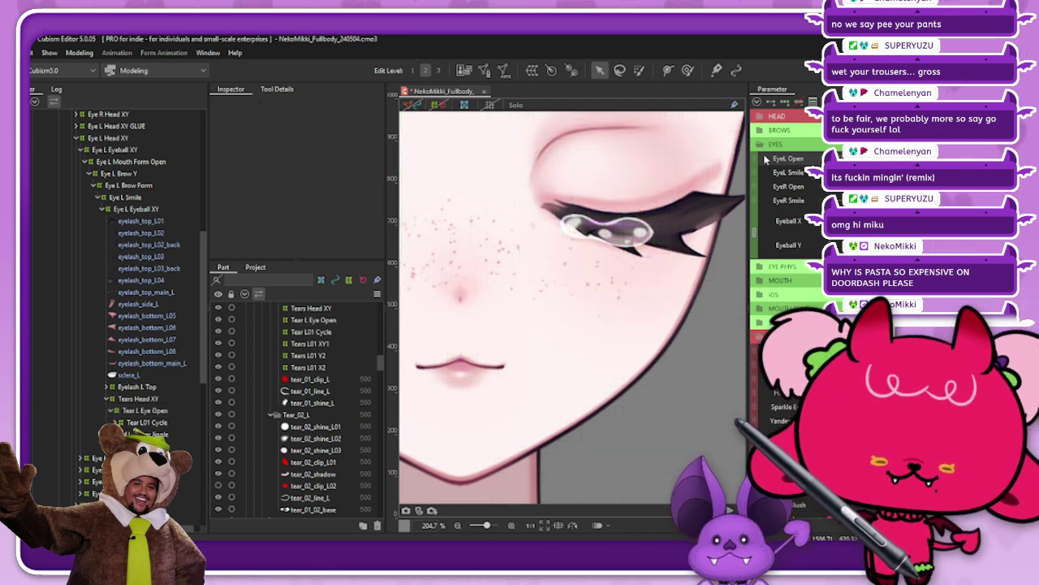
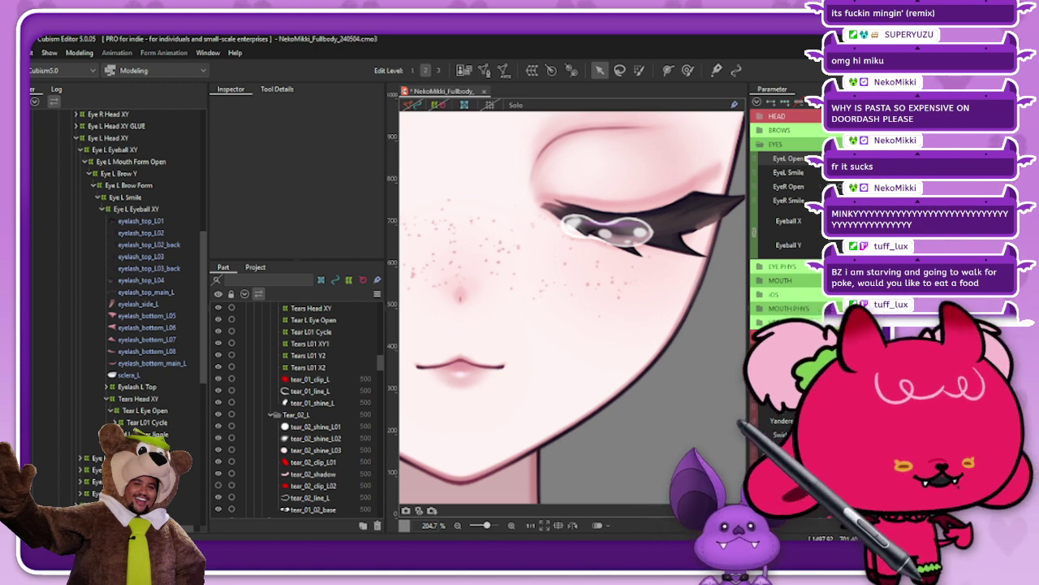
left_click_drag(828, 159, 819, 180)
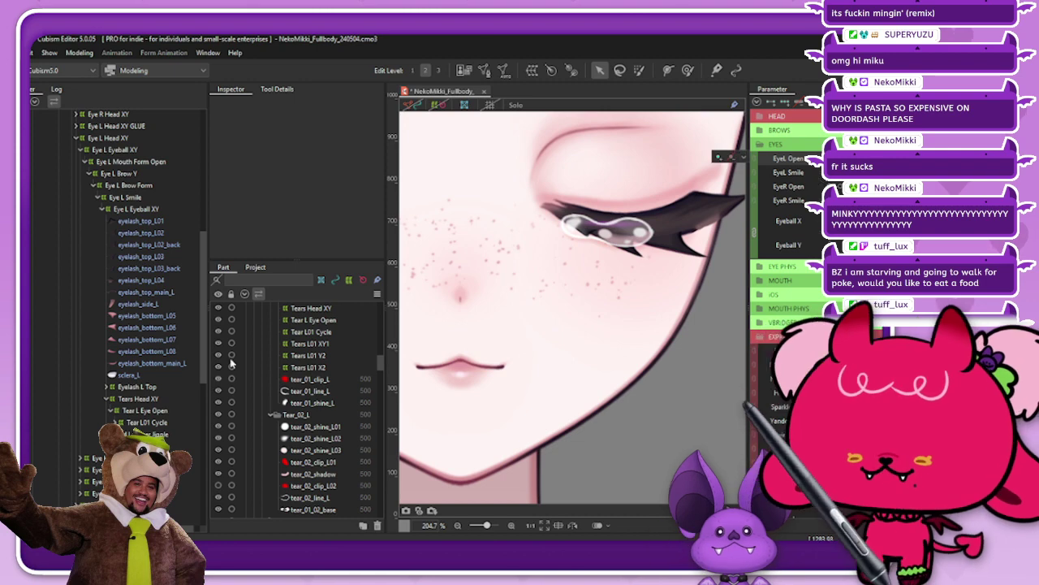
Open the physics settings, zoom in on the face, scrub EyeL Open to test the left tear's movement, and close the settings
left_click(162, 400)
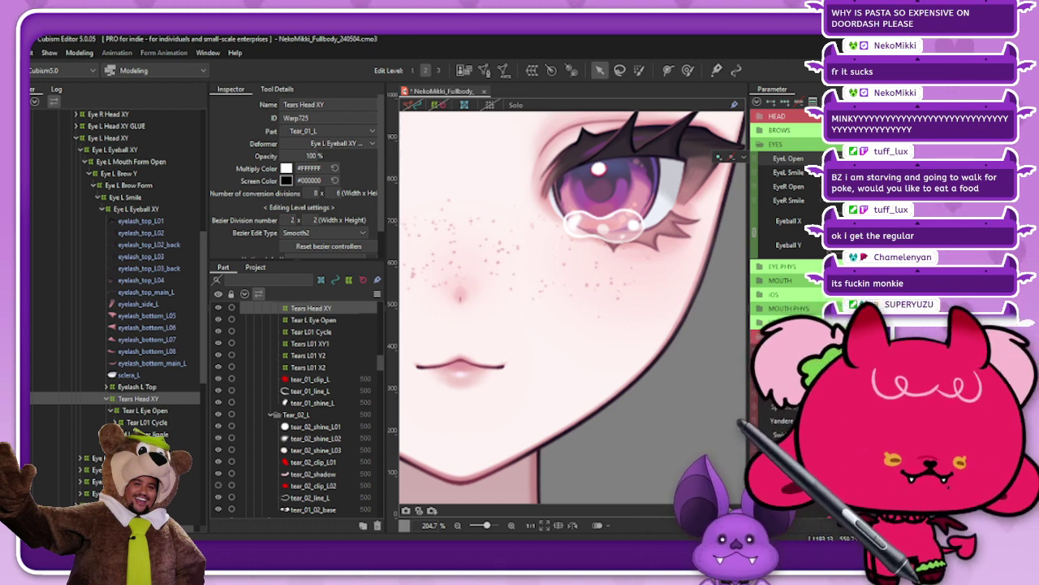
left_click(743, 157)
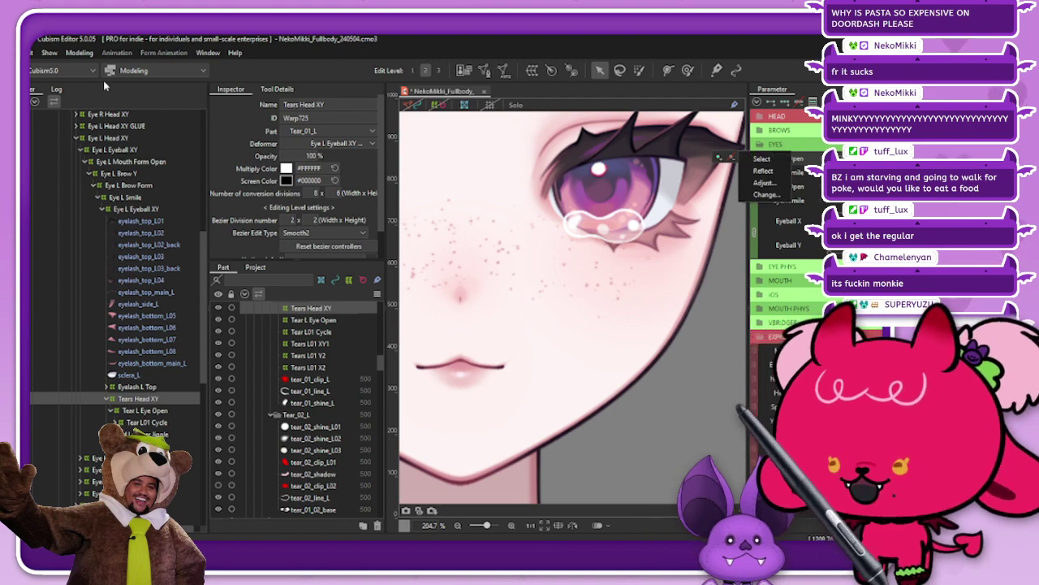
left_click(79, 54)
left_click(79, 53)
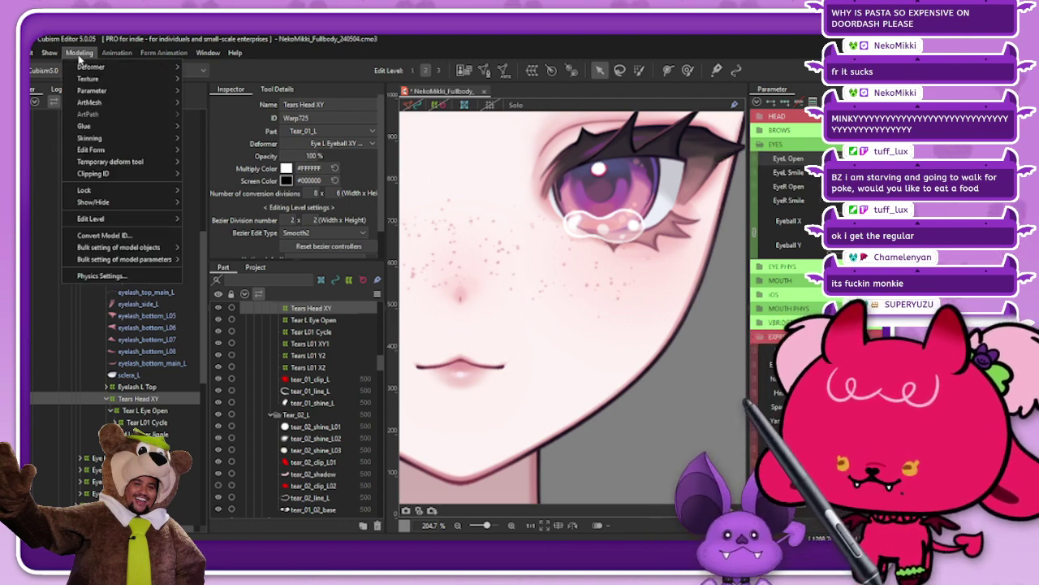
left_click(112, 278)
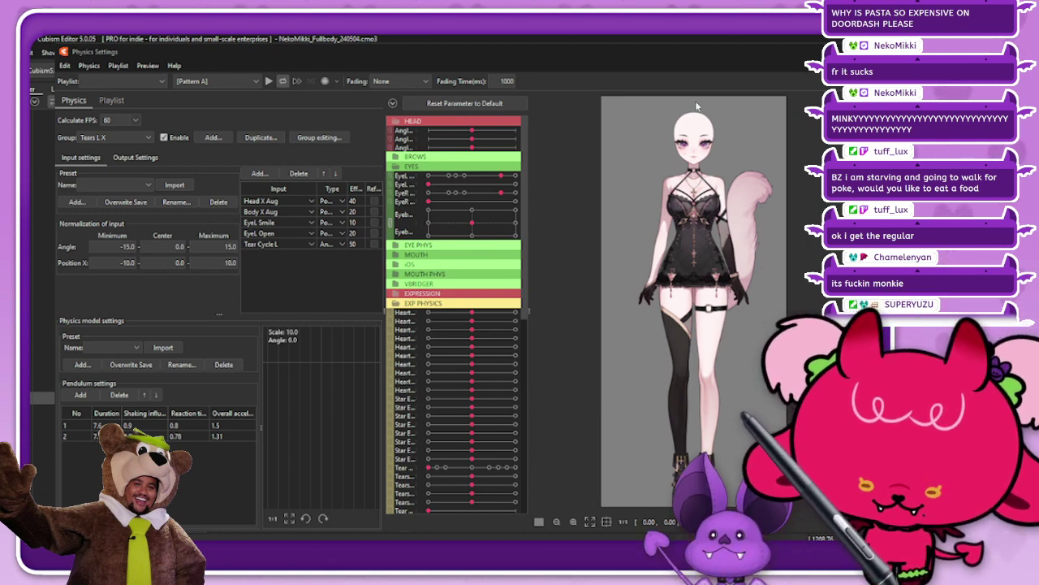
scroll(697, 105, "up", 6)
scroll(700, 304, "down", 2)
scroll(700, 304, "up", 4)
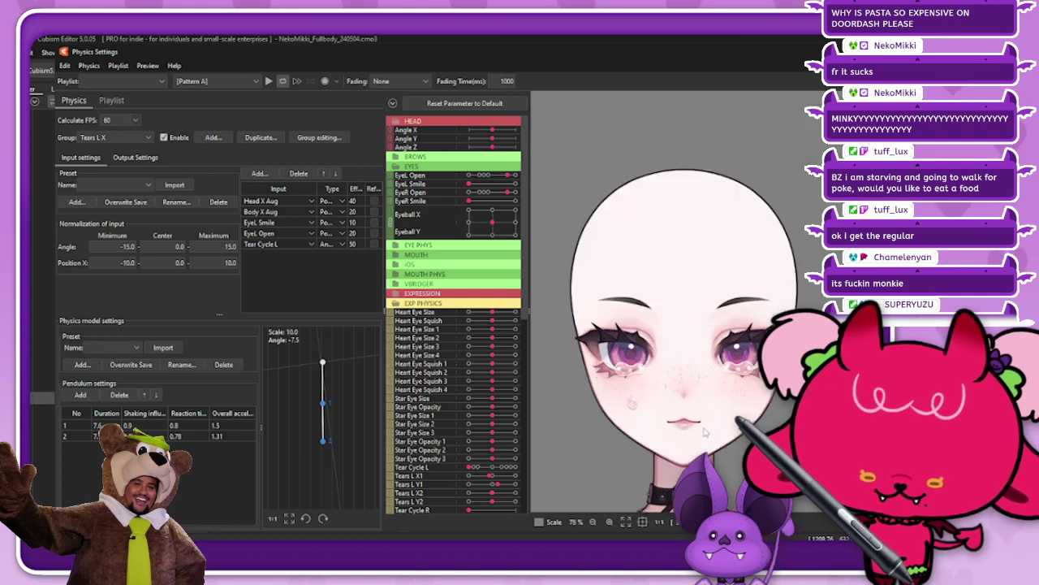
scroll(718, 314, "down", 3)
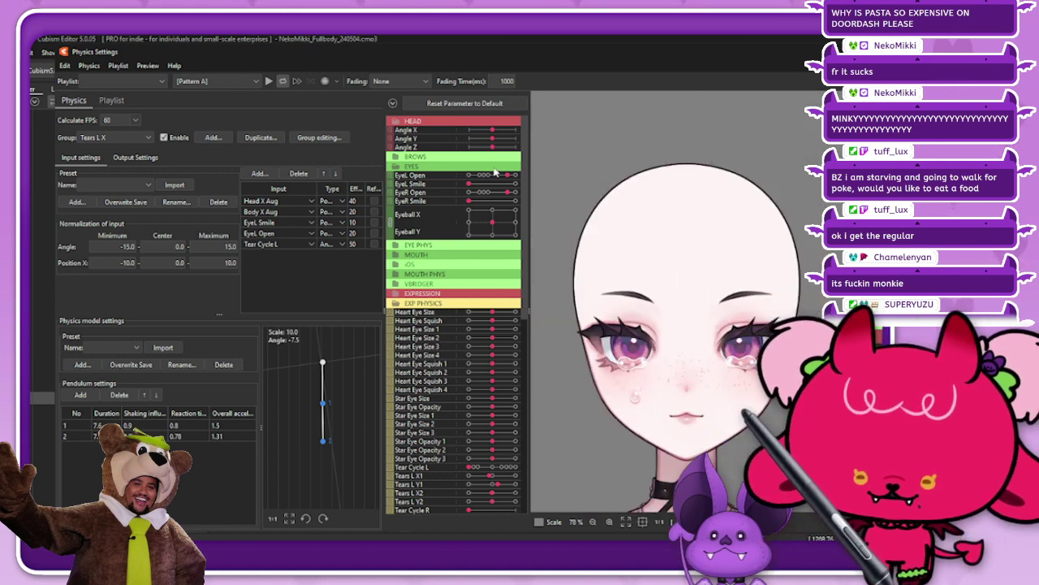
left_click_drag(507, 174, 469, 185)
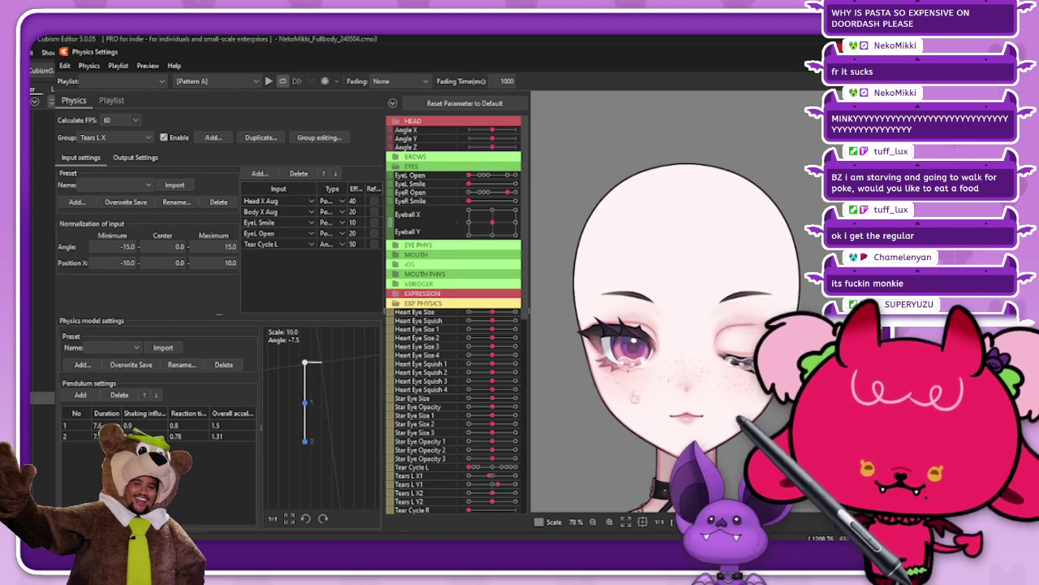
left_click(839, 50)
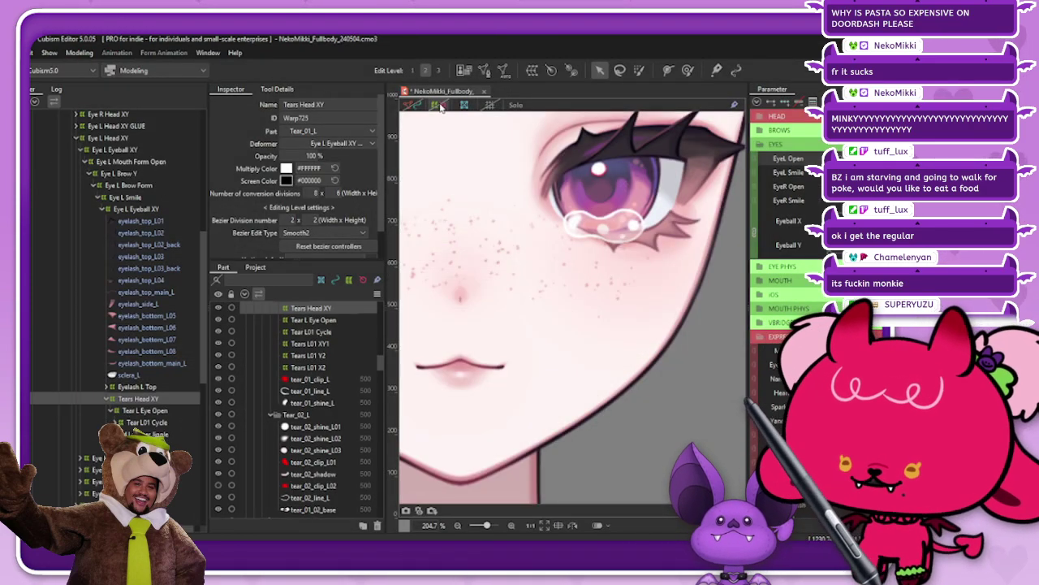
With the left eye closed, adjust the upper centre and corner controls of the Tear L Eye Open warp, and check it with deformers hidden
left_click(440, 105)
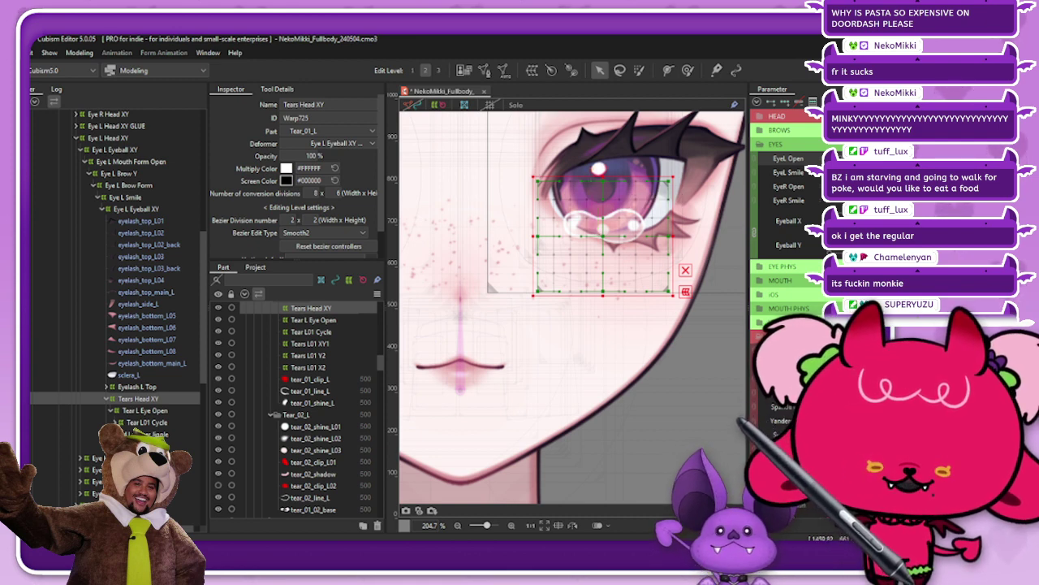
left_click(145, 411)
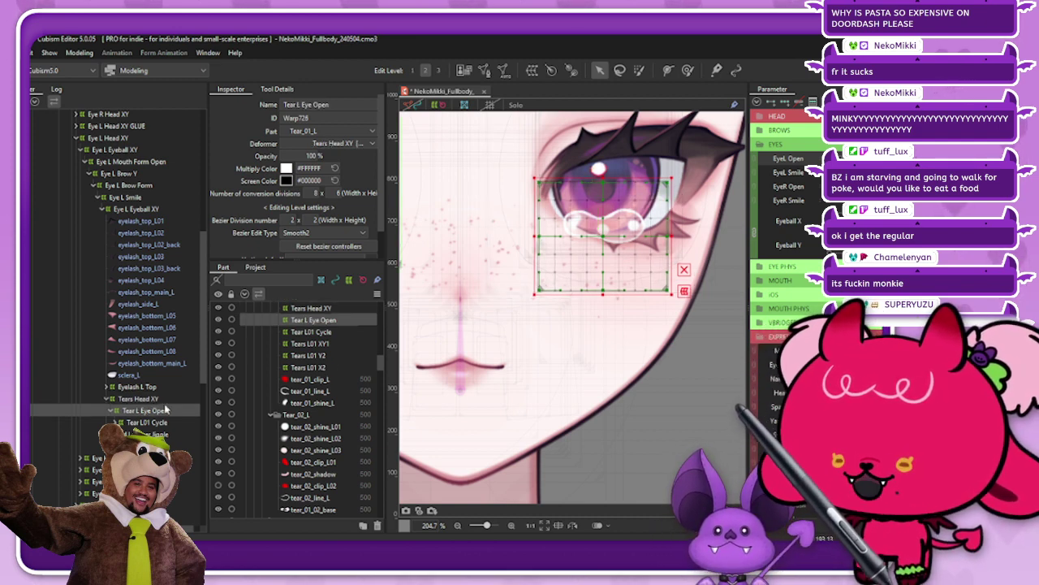
left_click_drag(934, 158, 822, 158)
scroll(535, 194, "up", 2)
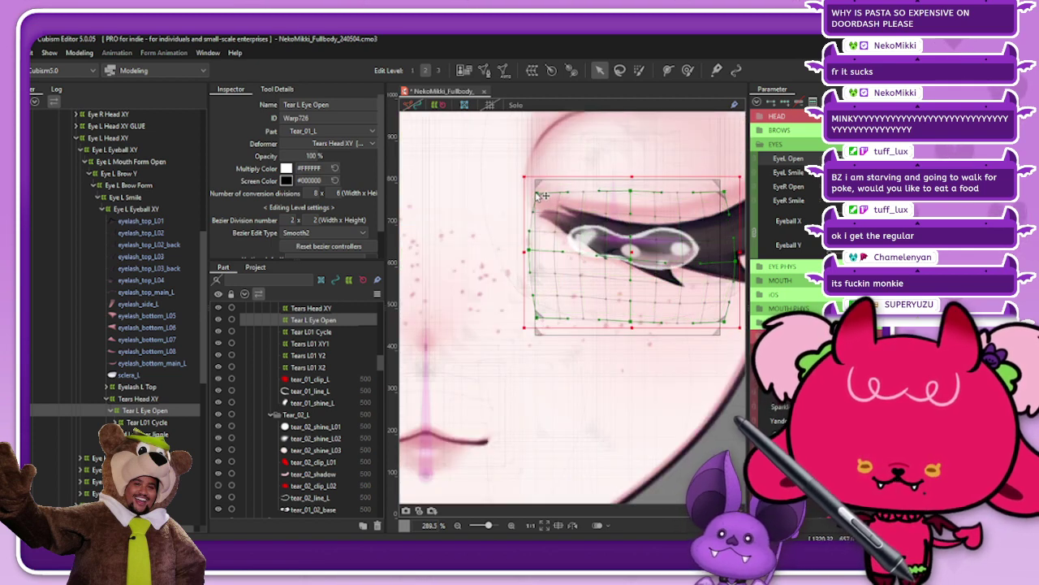
left_click_drag(629, 192, 630, 196)
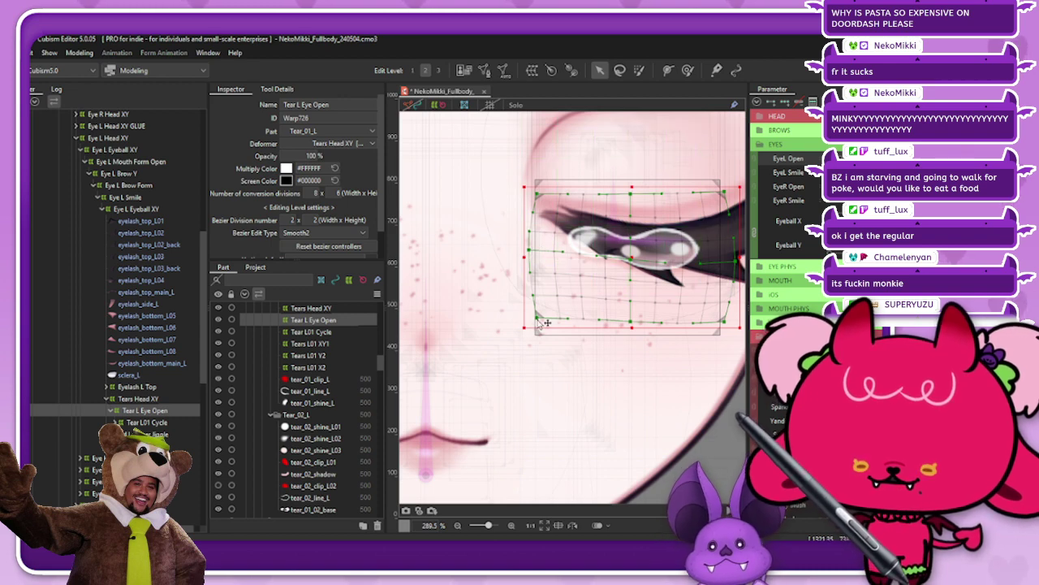
left_click_drag(536, 319, 537, 311)
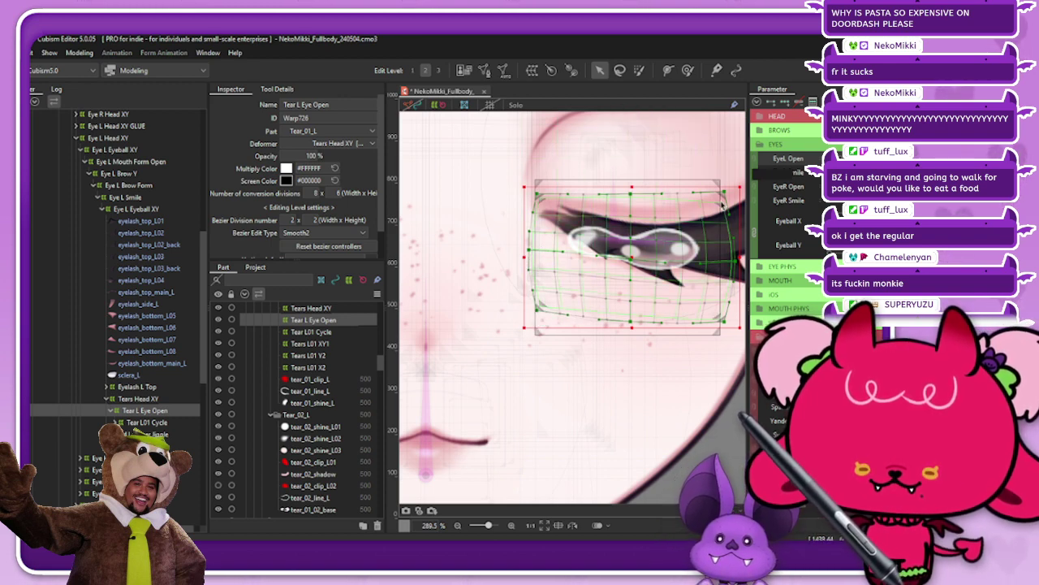
left_click_drag(724, 192, 724, 188)
left_click_drag(724, 321, 724, 327)
left_click(438, 104)
scroll(568, 201, "down", 3)
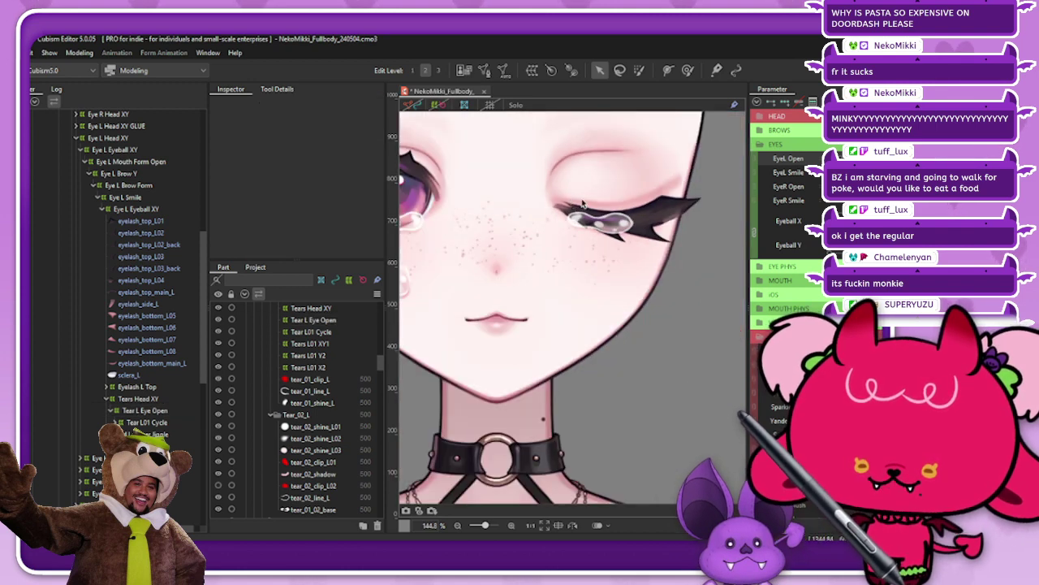
left_click_drag(816, 158, 795, 186)
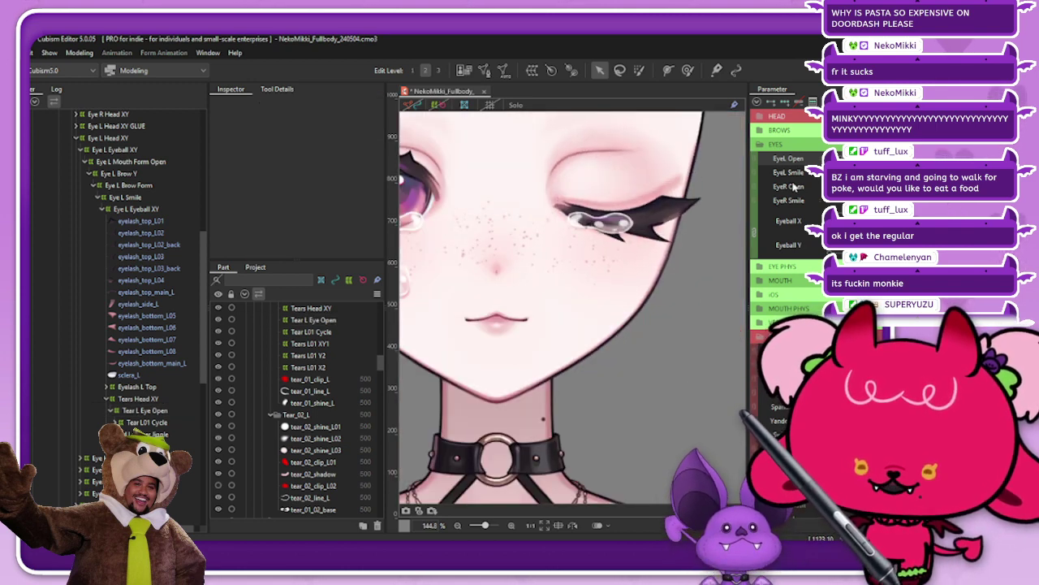
Refine the inner side of the Tear L Eye Open warp with the deform brush at the closed-eye pose, and hide the deformers
left_click(598, 236)
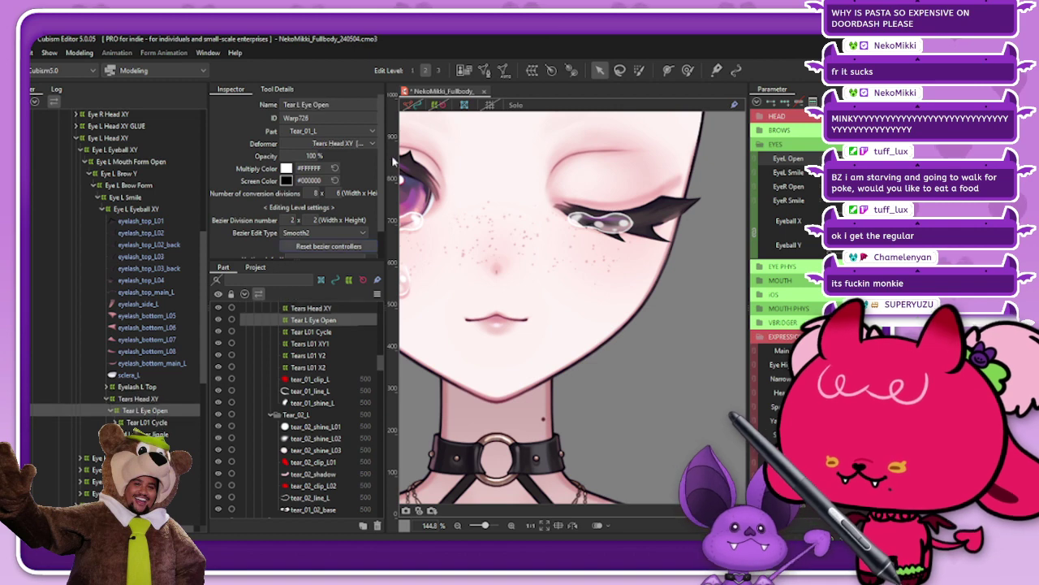
scroll(580, 184, "up", 2)
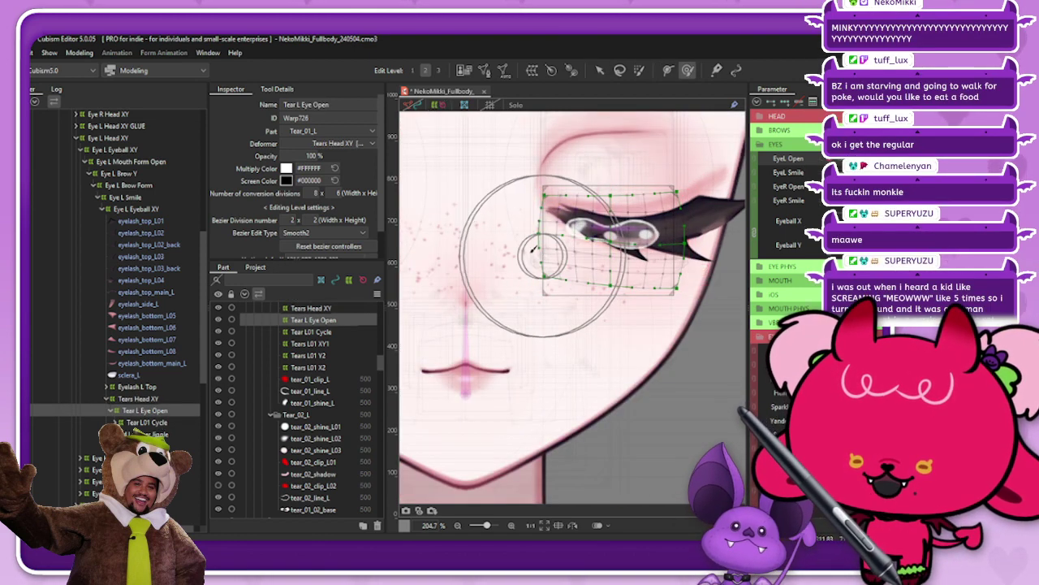
left_click(437, 107)
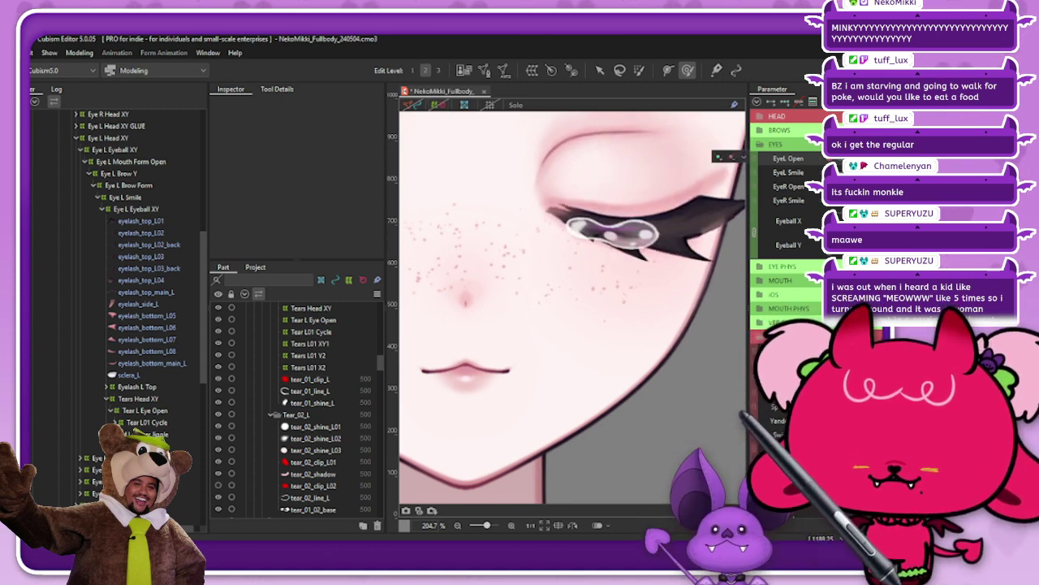
Apply a blend with compatibility -30 to the Tear L Eye Open warp at the open-eye pose, and nudge its outer side with the deform brush
left_click(157, 410)
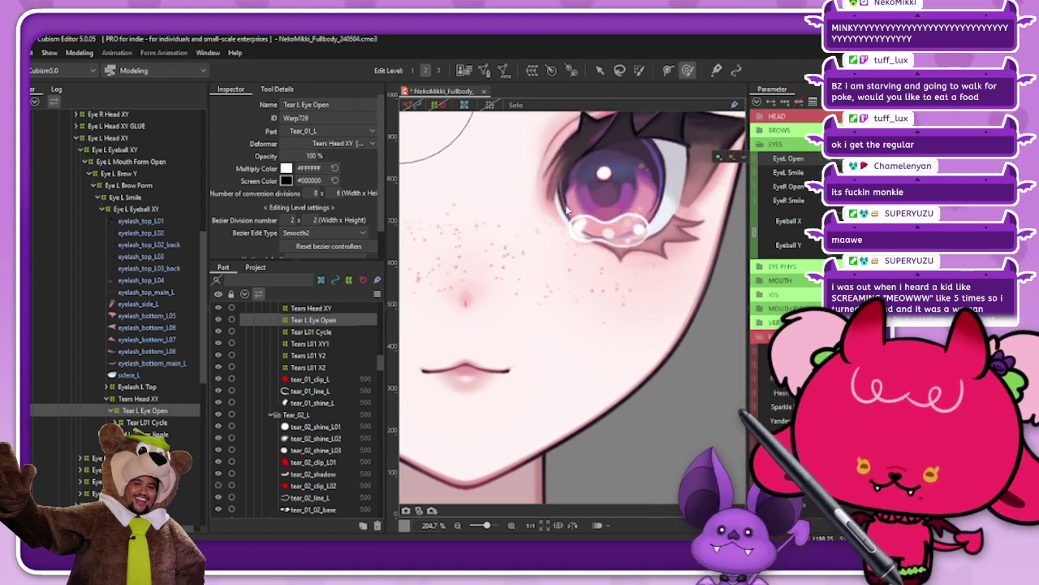
key("ctrl+b")
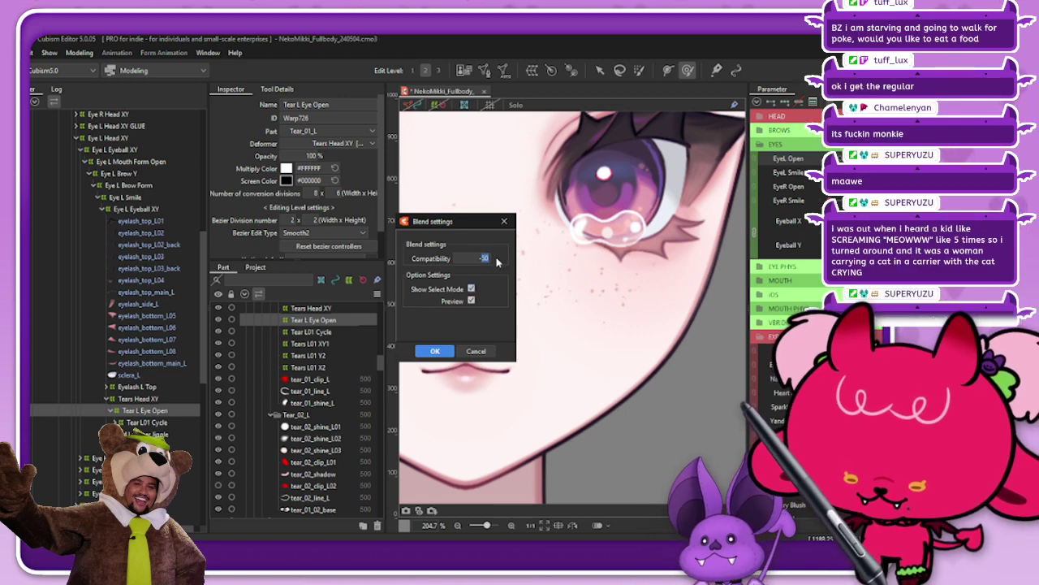
type("-30")
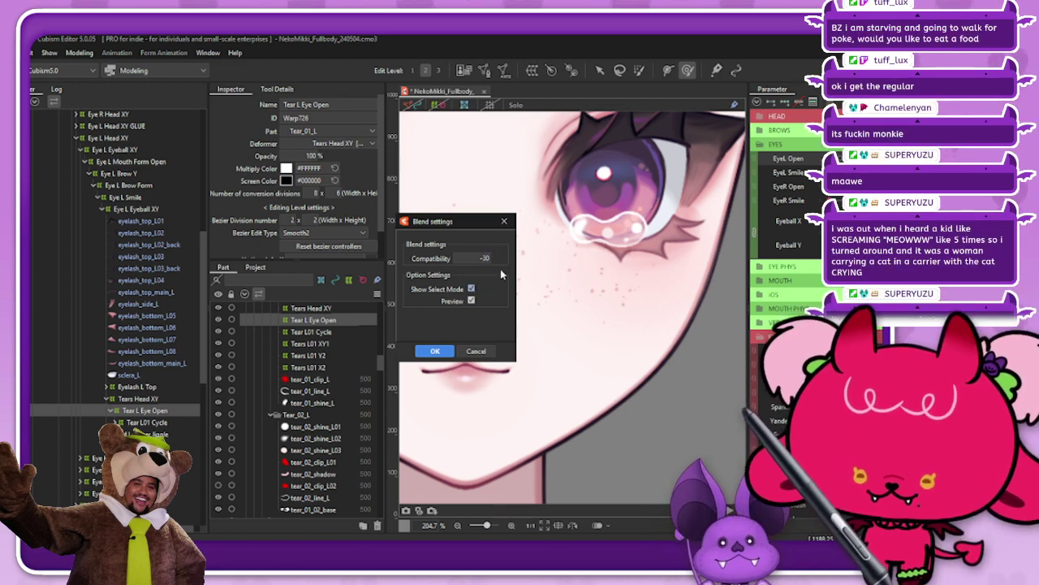
left_click(436, 351)
left_click(438, 105)
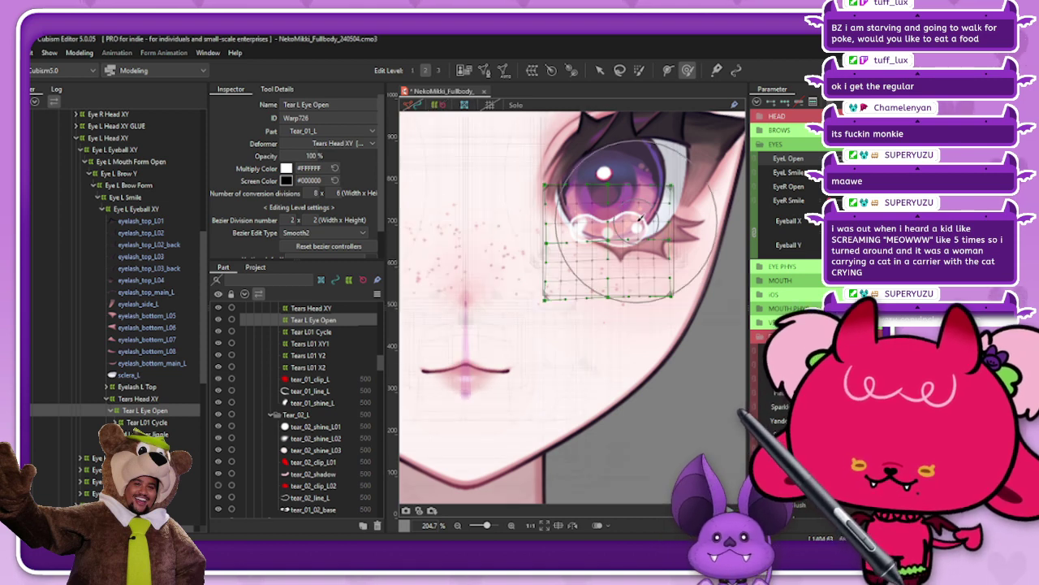
left_click_drag(651, 241, 653, 250)
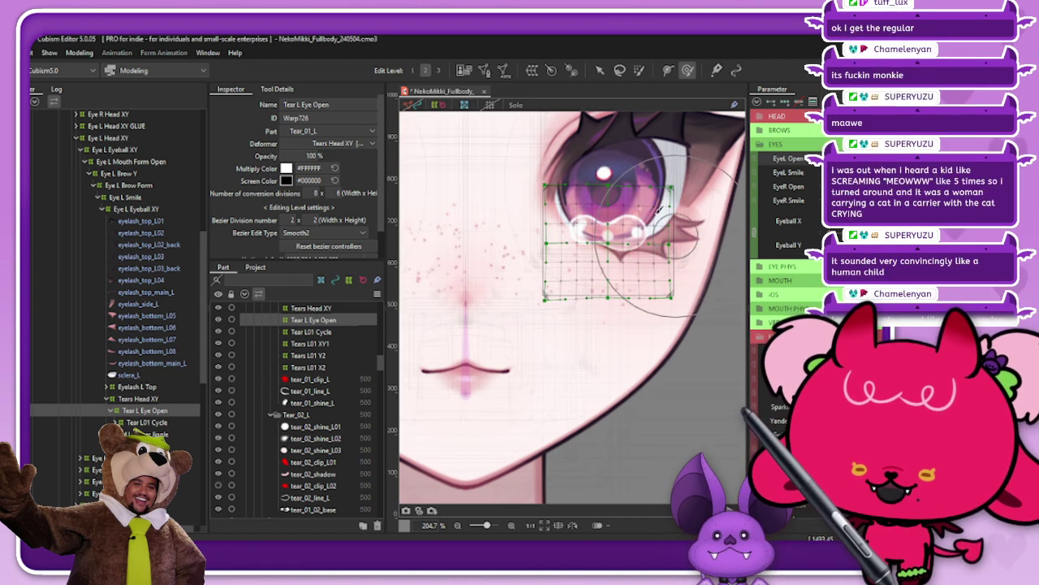
left_click(459, 124)
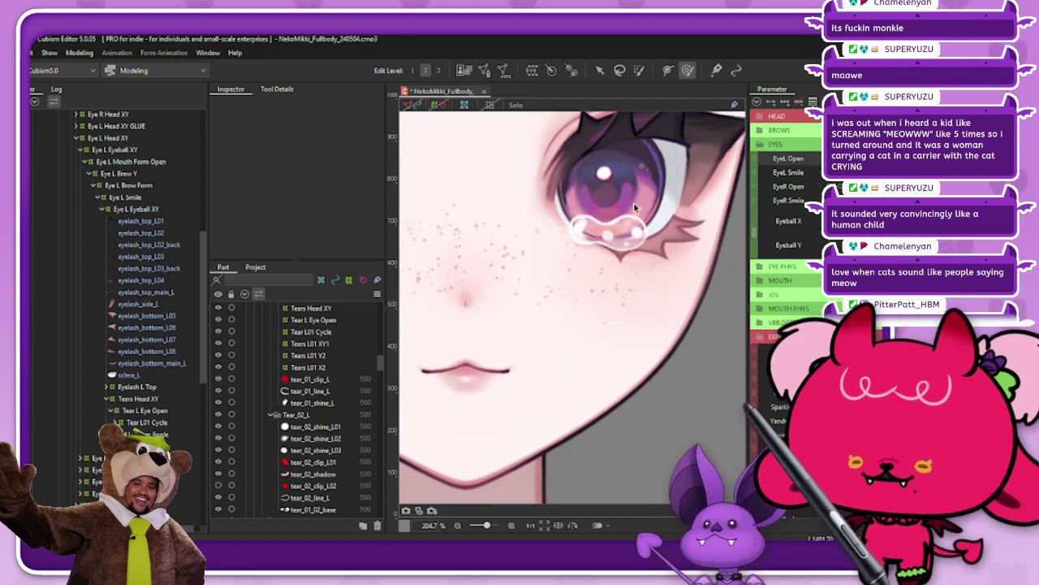
Check the left tear at open and closed EyeL Open poses, with deformers shown and hidden, and save the model
scroll(634, 202, "down", 5)
mouse_move(933, 159)
left_mouse_down()
mouse_move(881, 158)
mouse_move(934, 158)
left_mouse_up()
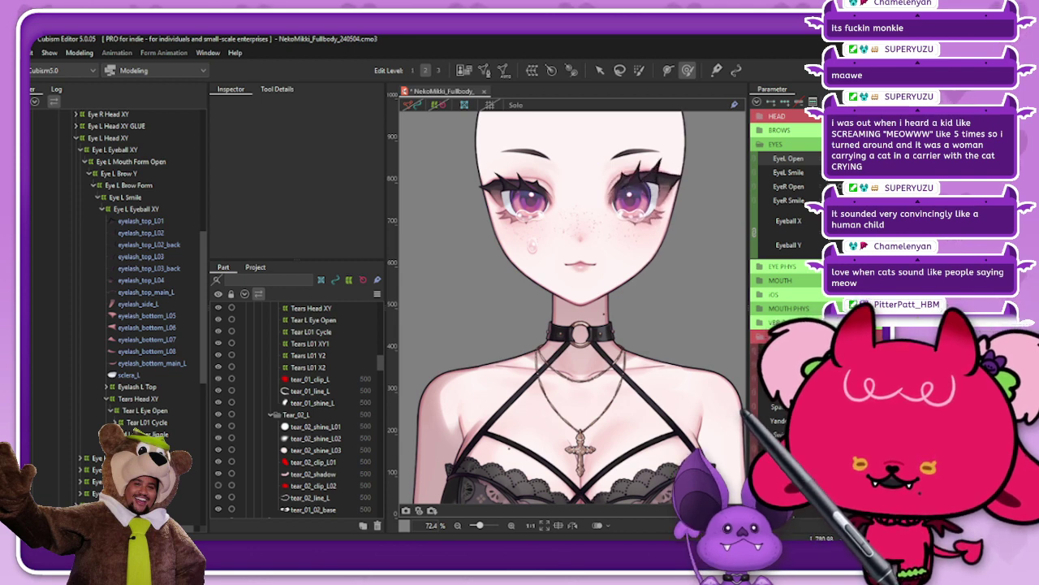
left_click(162, 411)
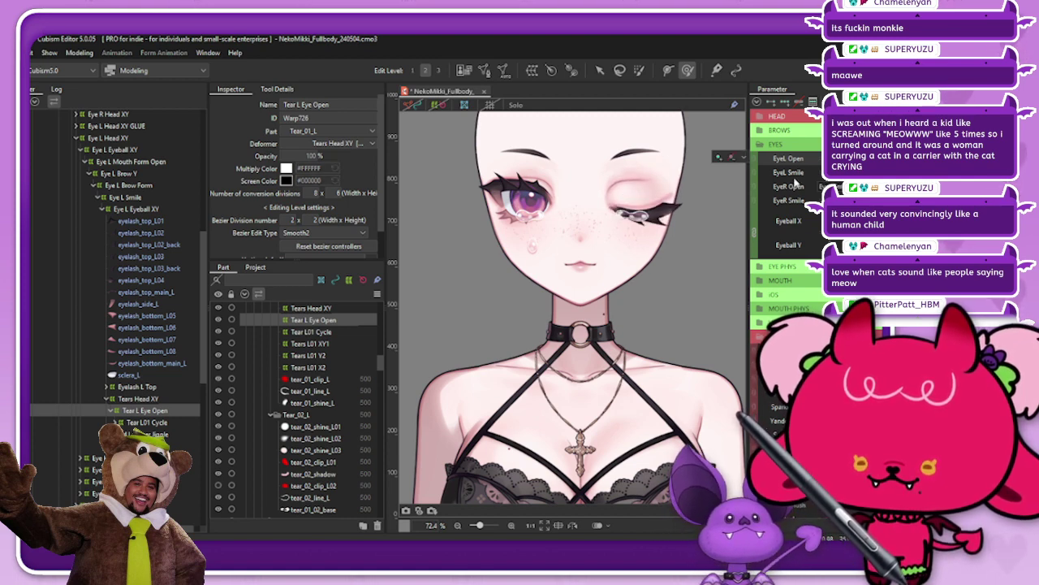
left_click(438, 105)
scroll(628, 201, "up", 5)
left_click(600, 70)
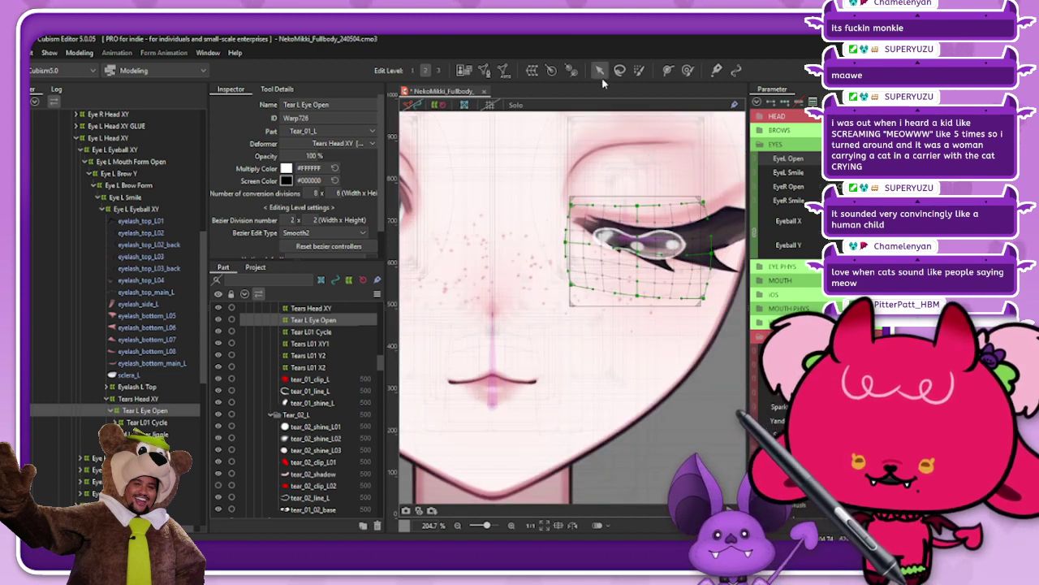
left_click(439, 105)
scroll(680, 193, "down", 3)
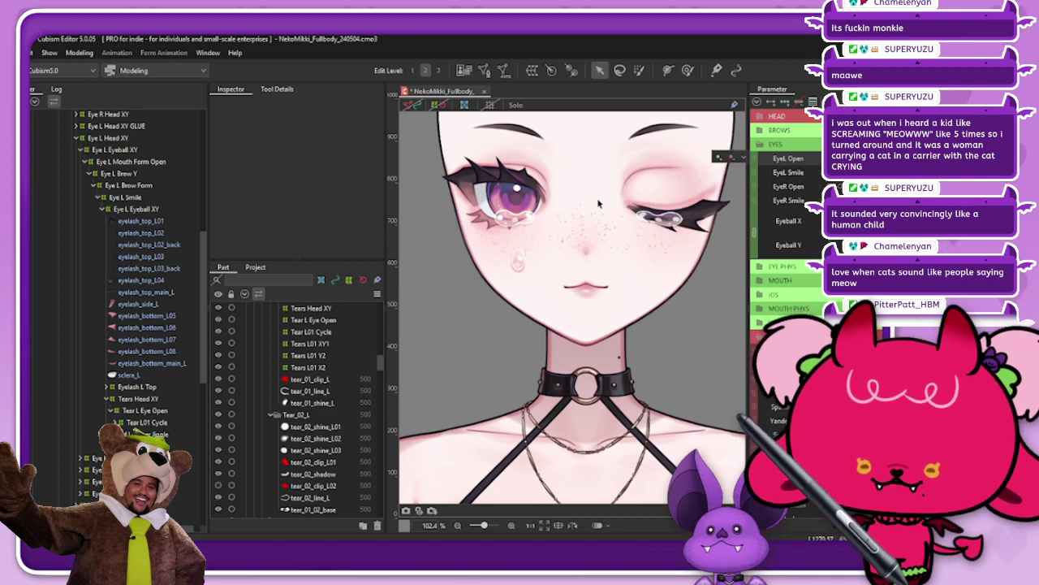
scroll(598, 200, "down", 3)
scroll(640, 203, "up", 3)
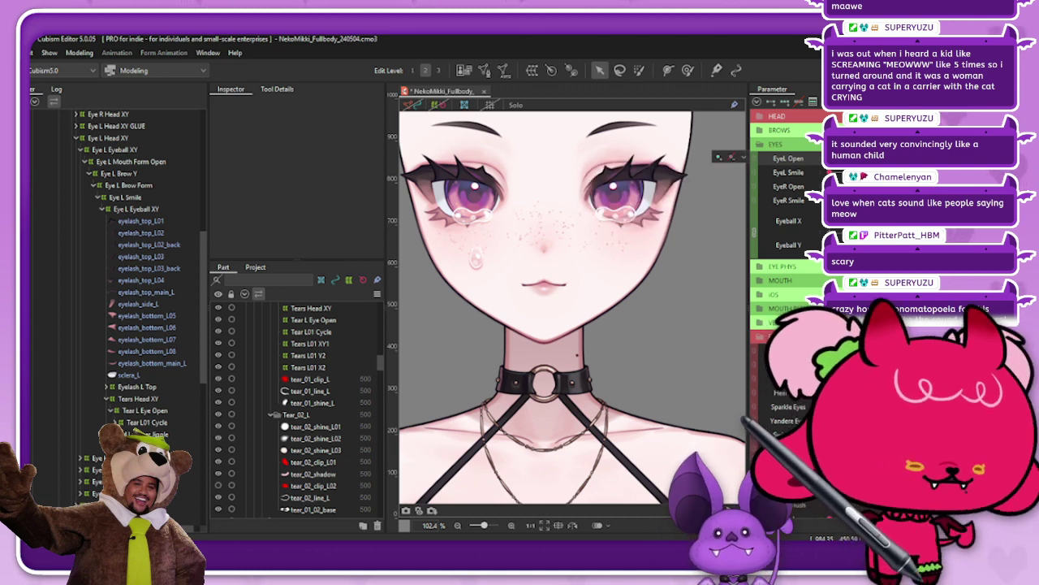
key("ctrl+s")
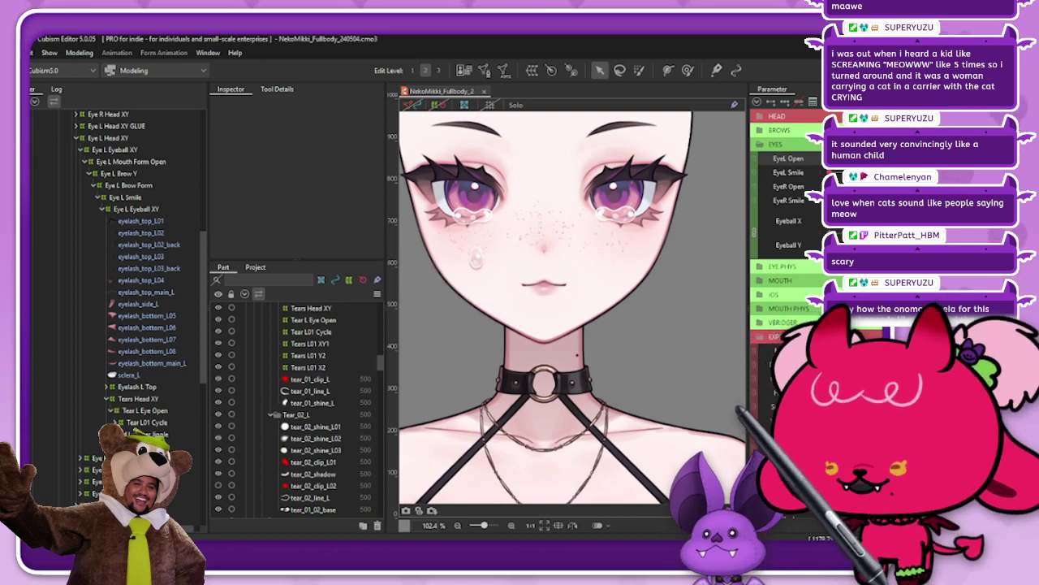
Open the physics settings, frame the face, scrub EyeL Open down to closed to test the left tear, and close the settings
left_click(80, 52)
key("Return")
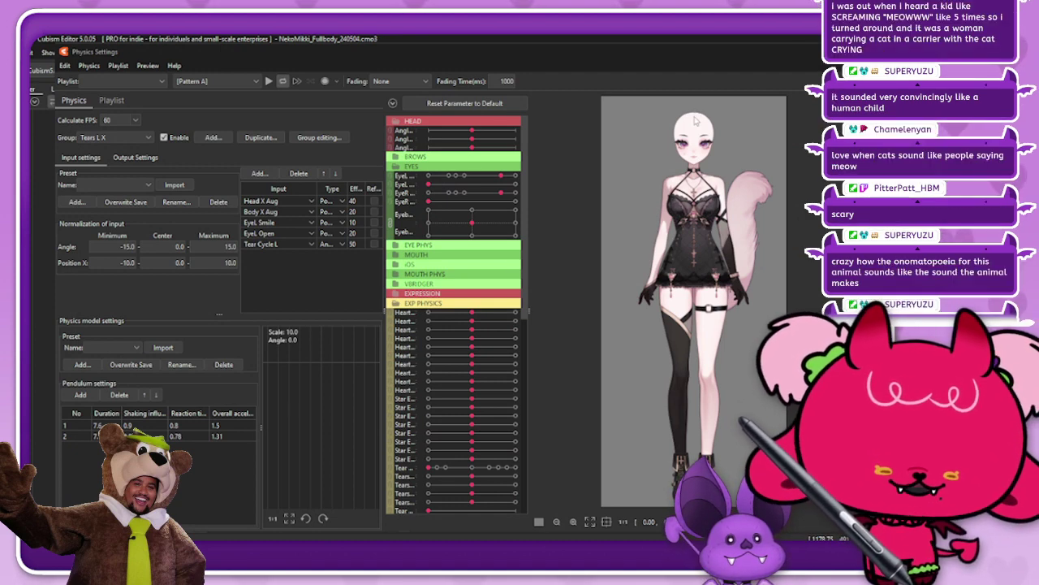
scroll(694, 118, "up", 8)
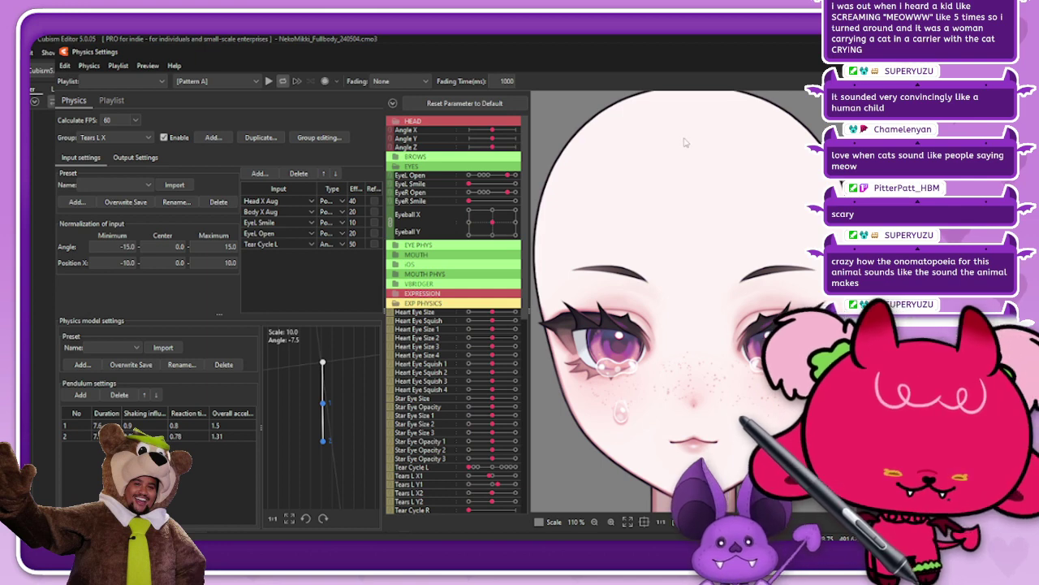
scroll(684, 142, "down", 3)
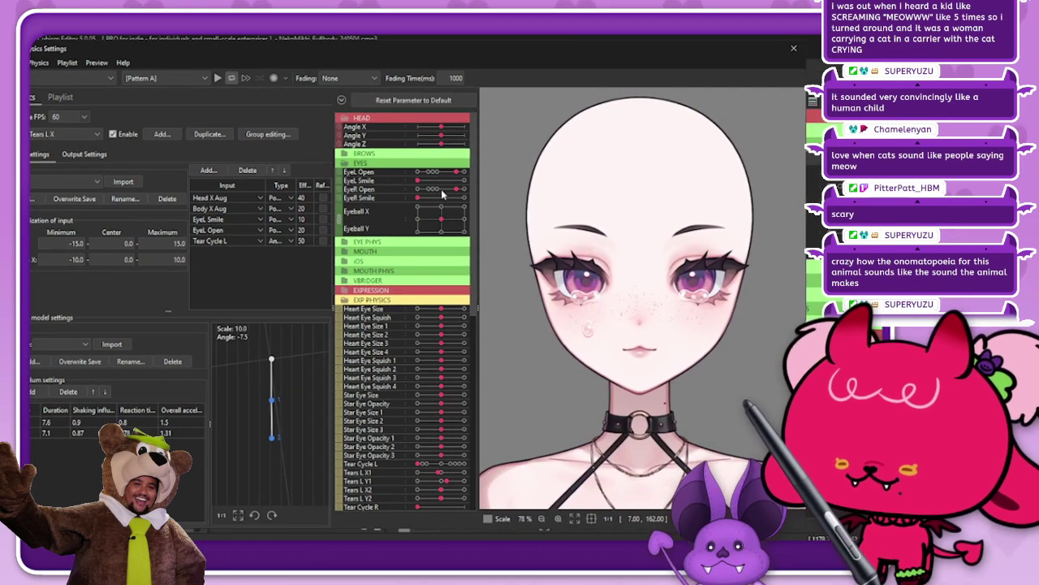
left_click_drag(455, 171, 390, 180)
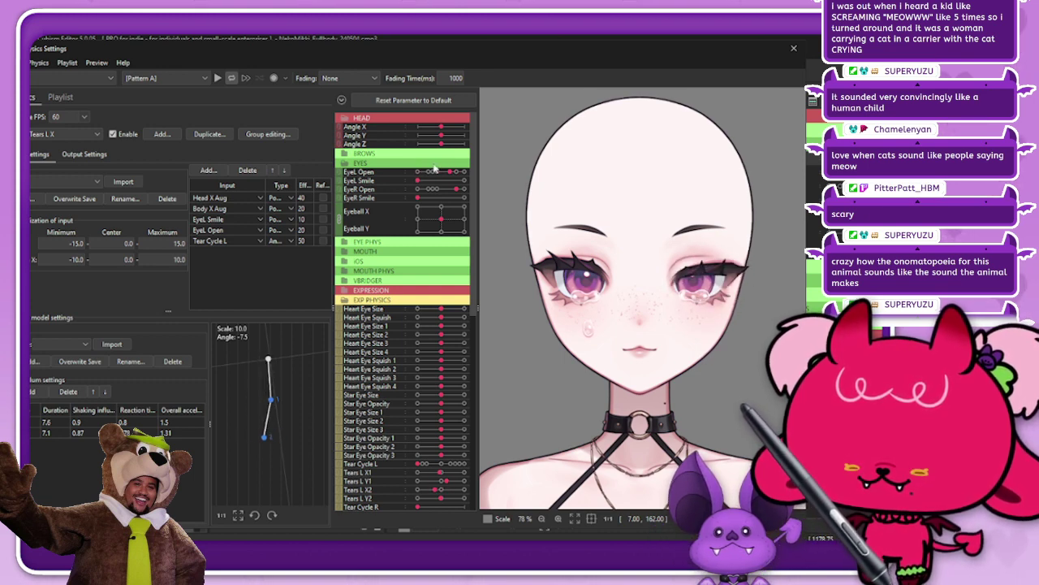
left_click_drag(435, 171, 418, 172)
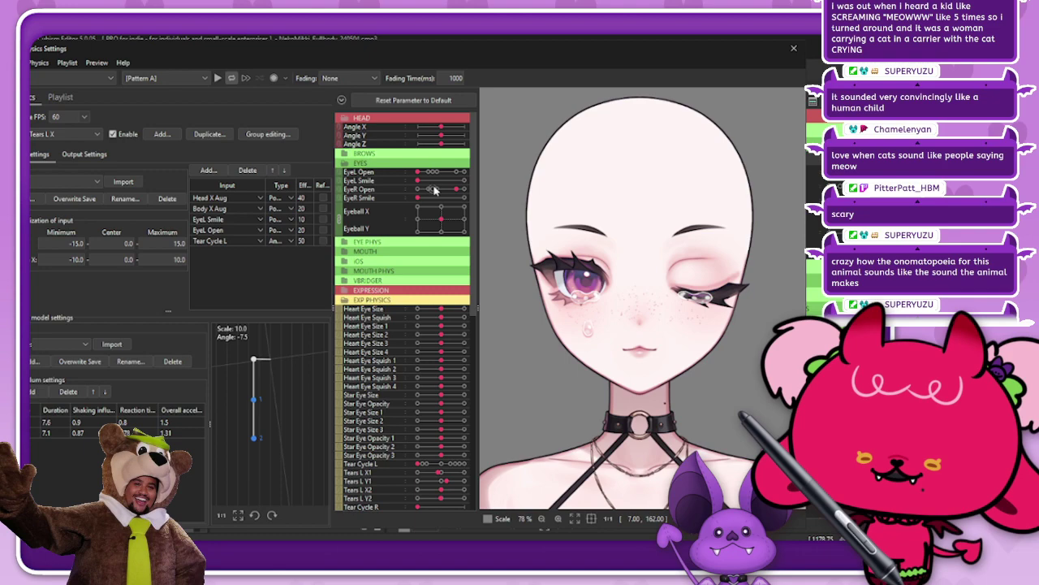
left_click(794, 48)
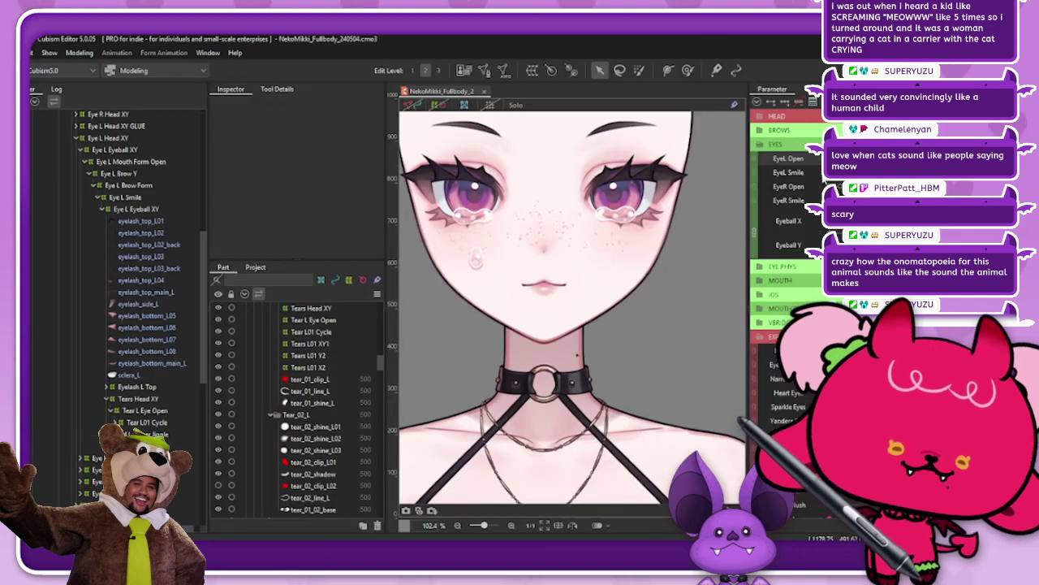
left_click(437, 105)
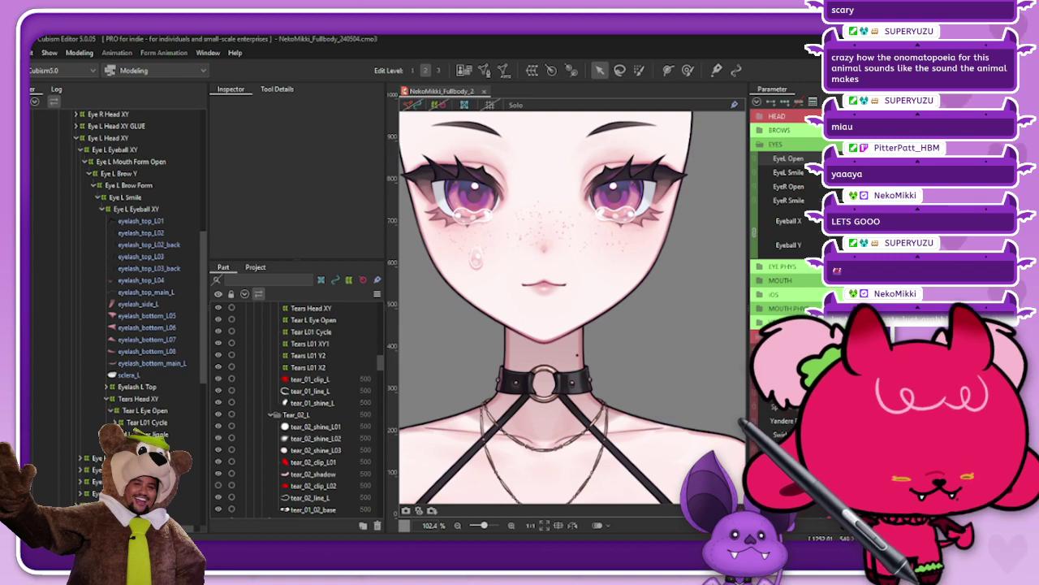
Switch to the Framed movie puzzle in the browser and submit Cars as the first guess
left_click_drag(33, 46, 373, 47)
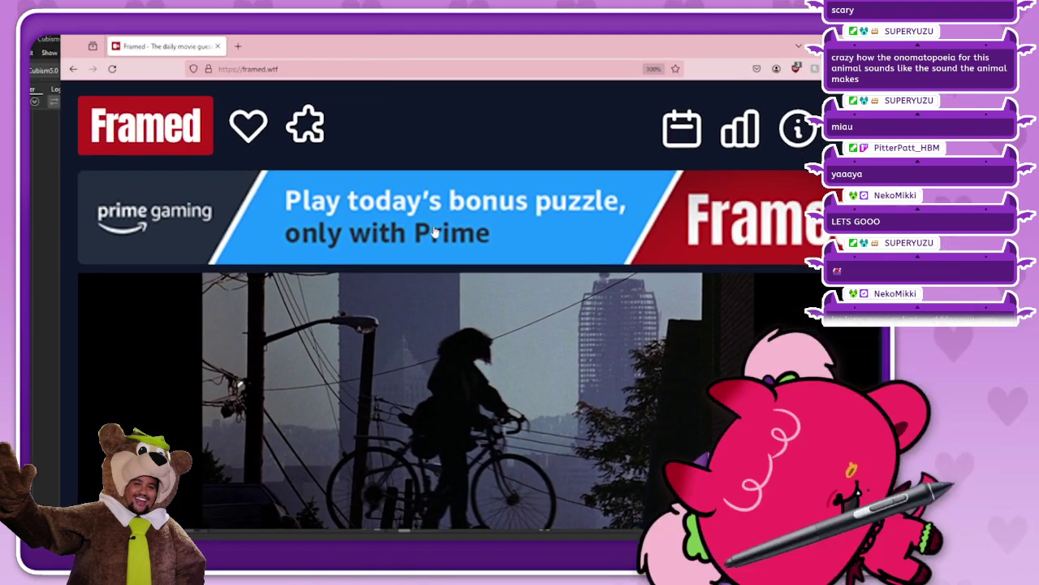
scroll(437, 257, "down", 2)
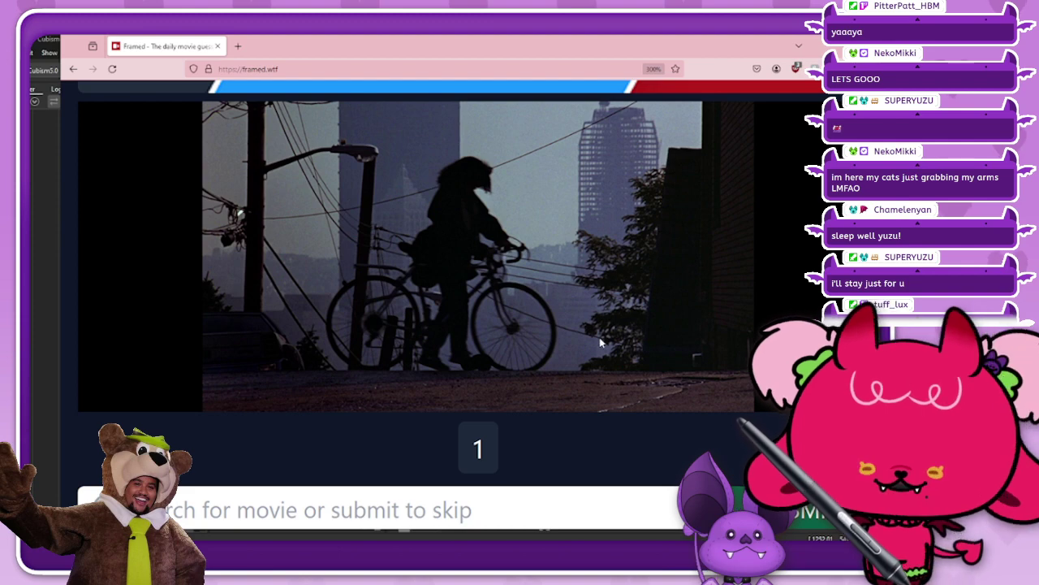
left_click(531, 496)
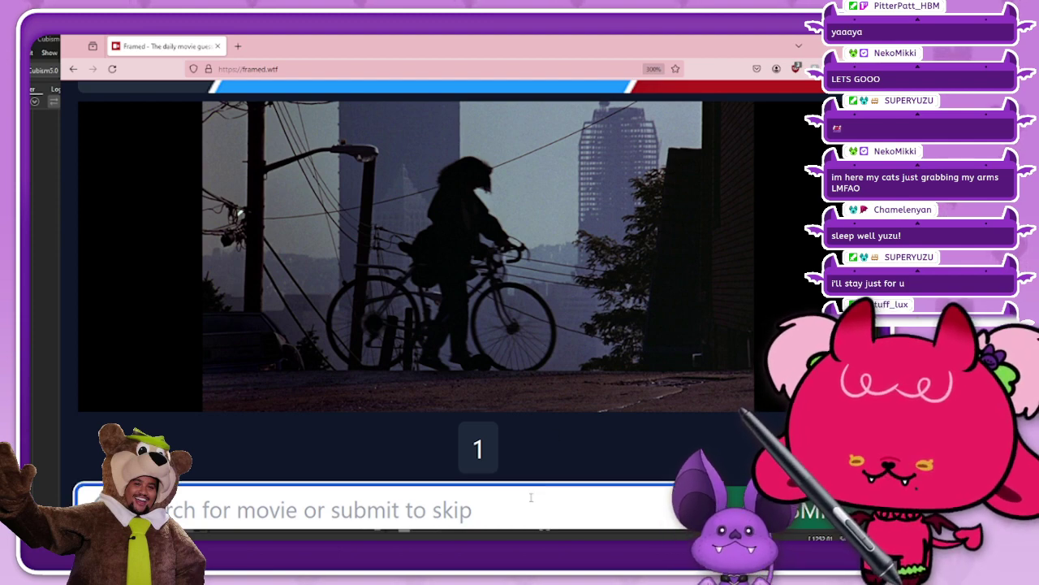
type("cars")
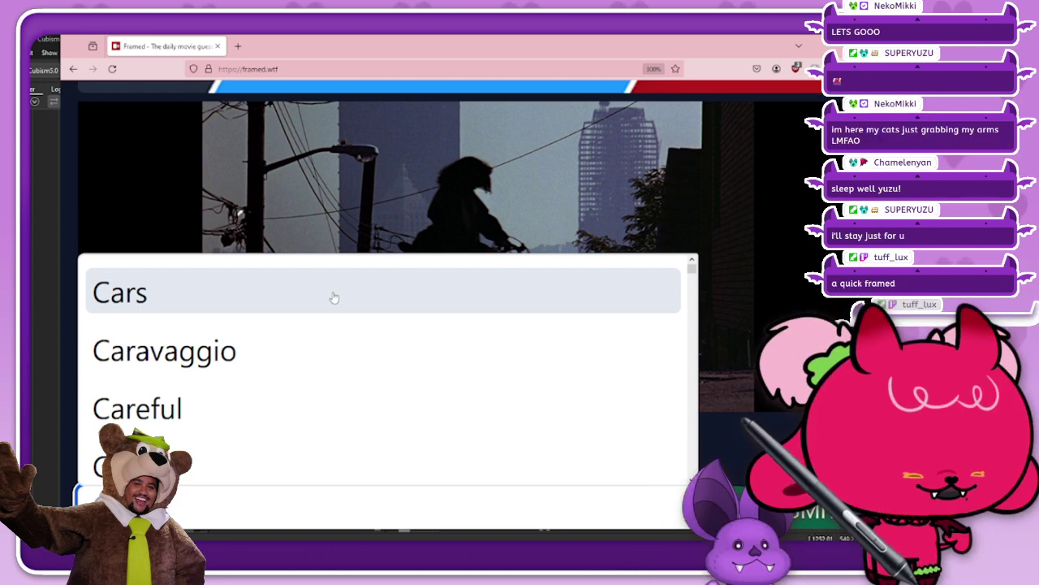
left_click(412, 292)
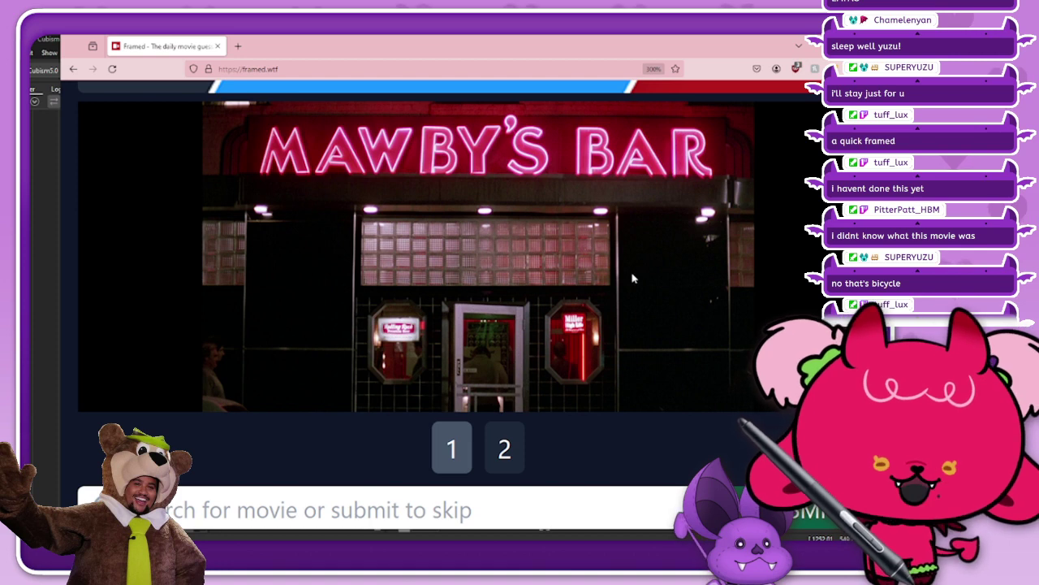
Search the Framed movie list for "Mawby" and submit Labyrinth as the second guess
left_click(632, 497)
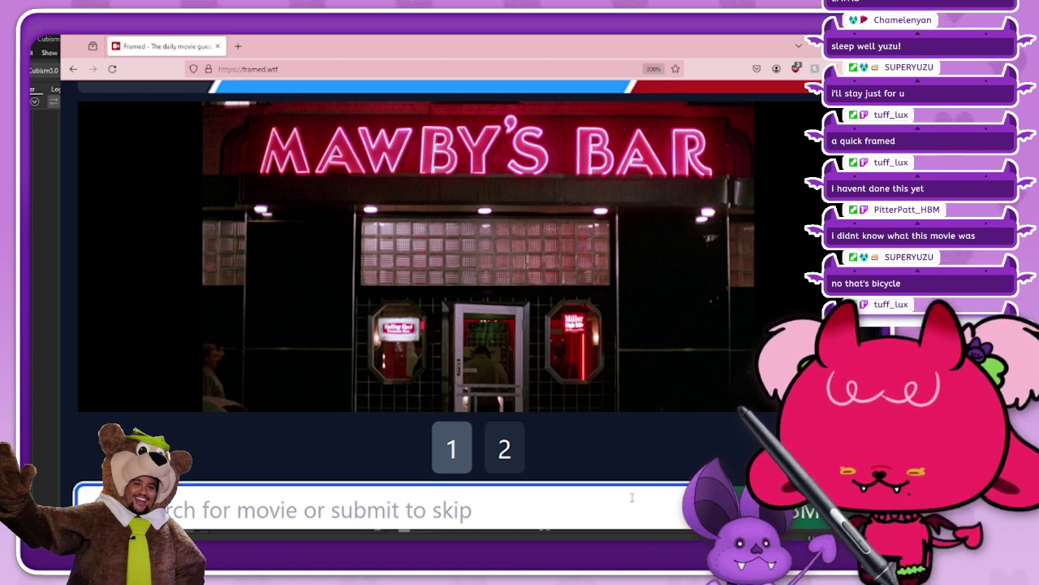
type("Mawb")
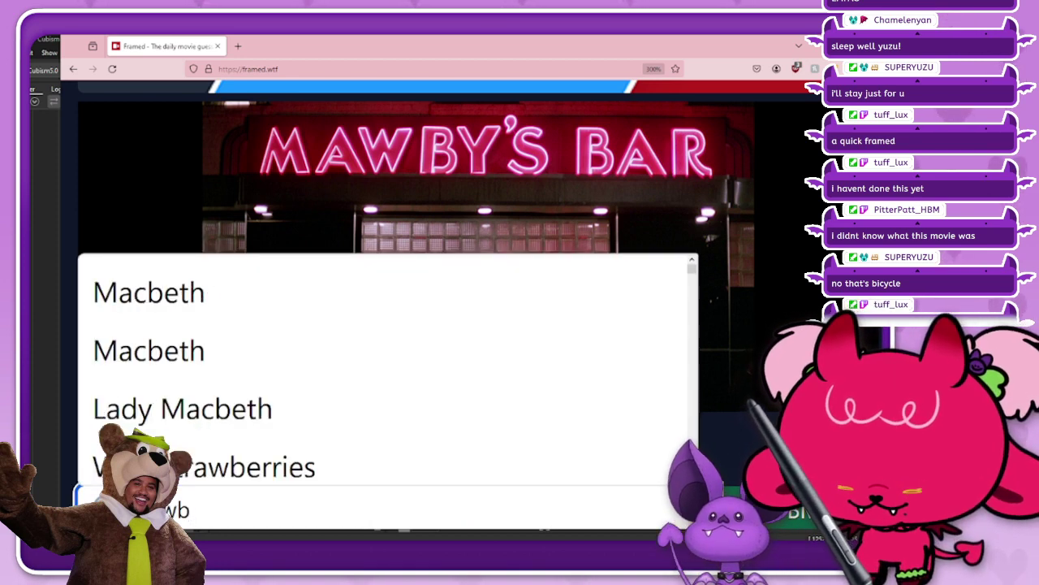
type("y")
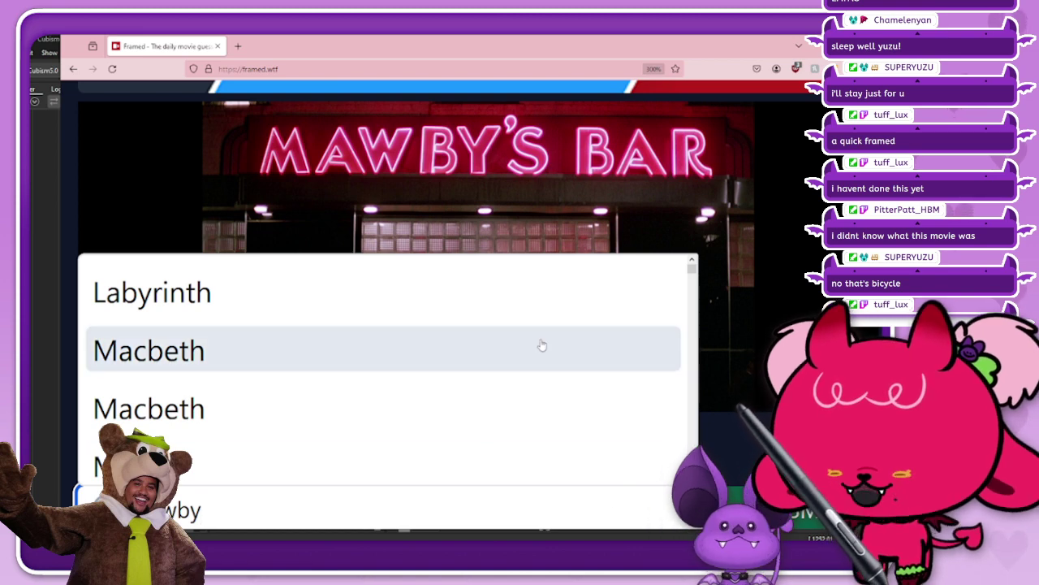
left_click(525, 304)
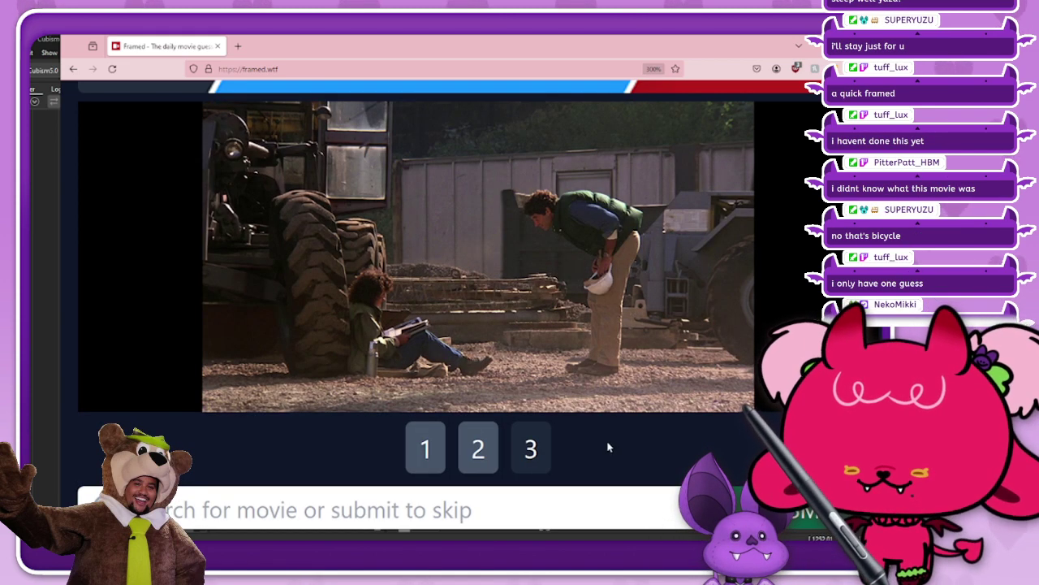